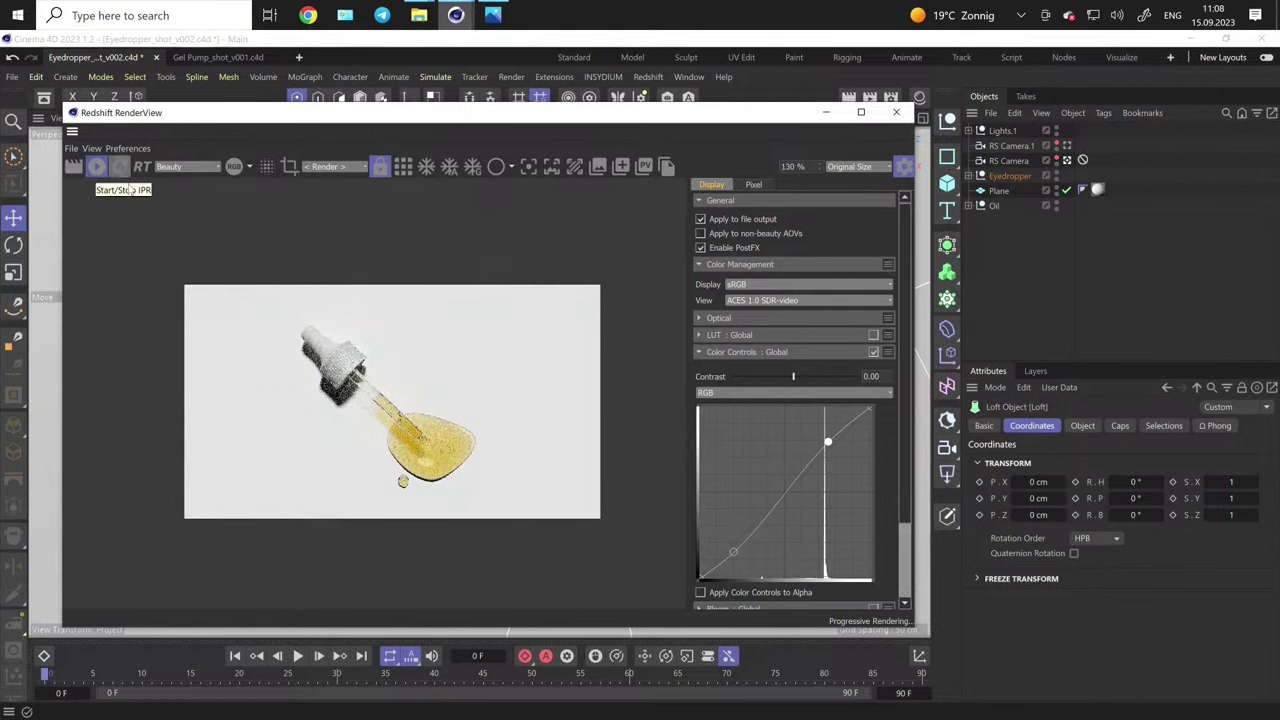
- Start the interactive preview render of the eyedropper shot
left_click(96, 168)
scroll(412, 442, "up", 5)
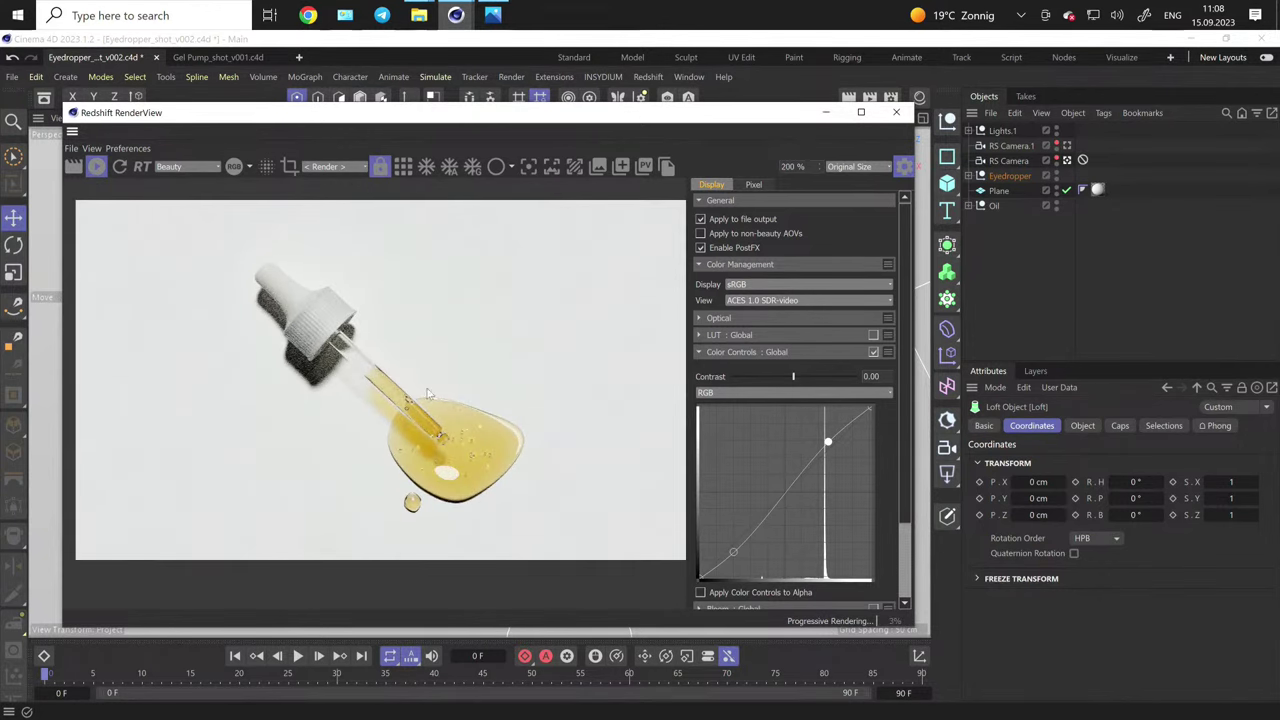
scroll(481, 370, "up", 3)
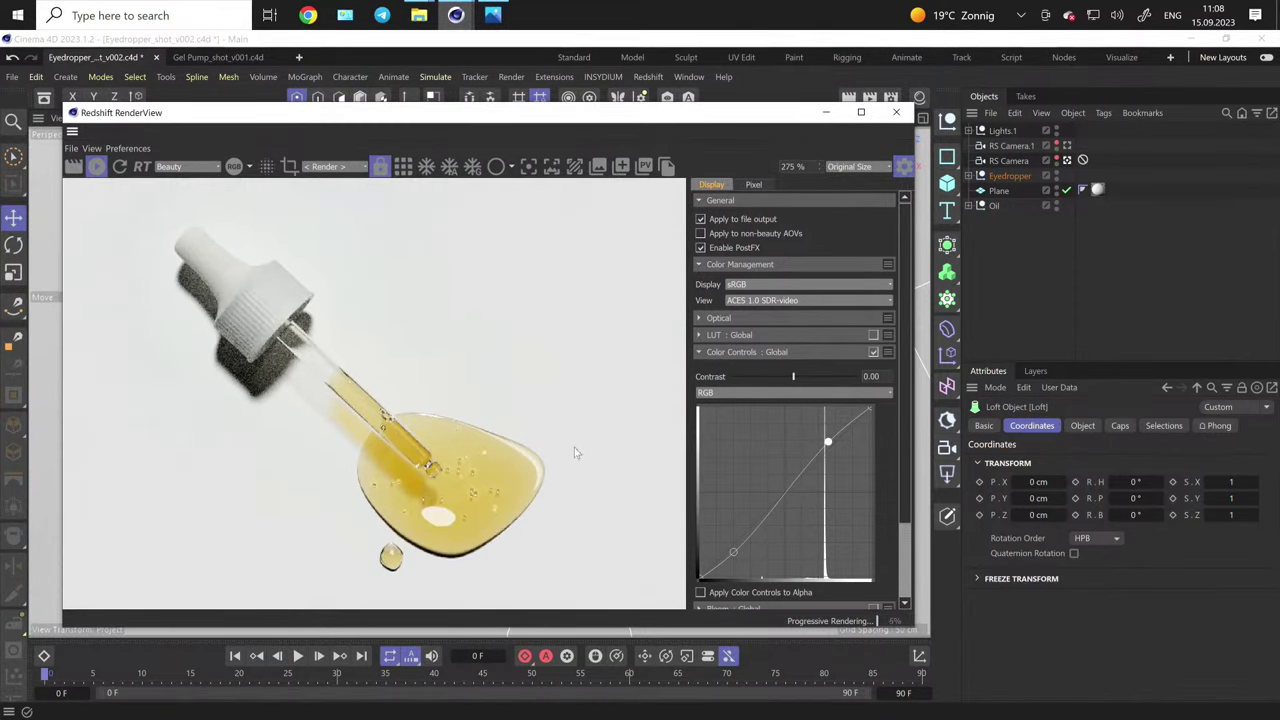
- Compare the eyedropper render with the global Color Controls switched off and on again
left_click(699, 352)
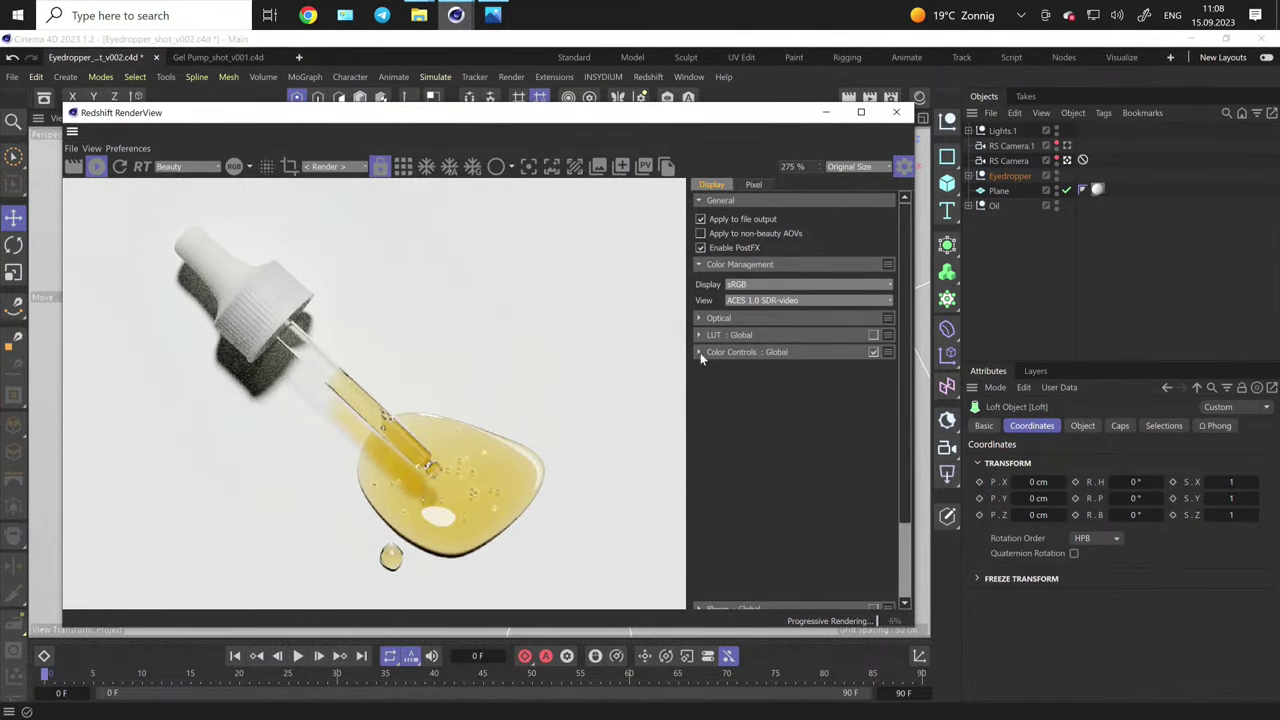
left_click(873, 352)
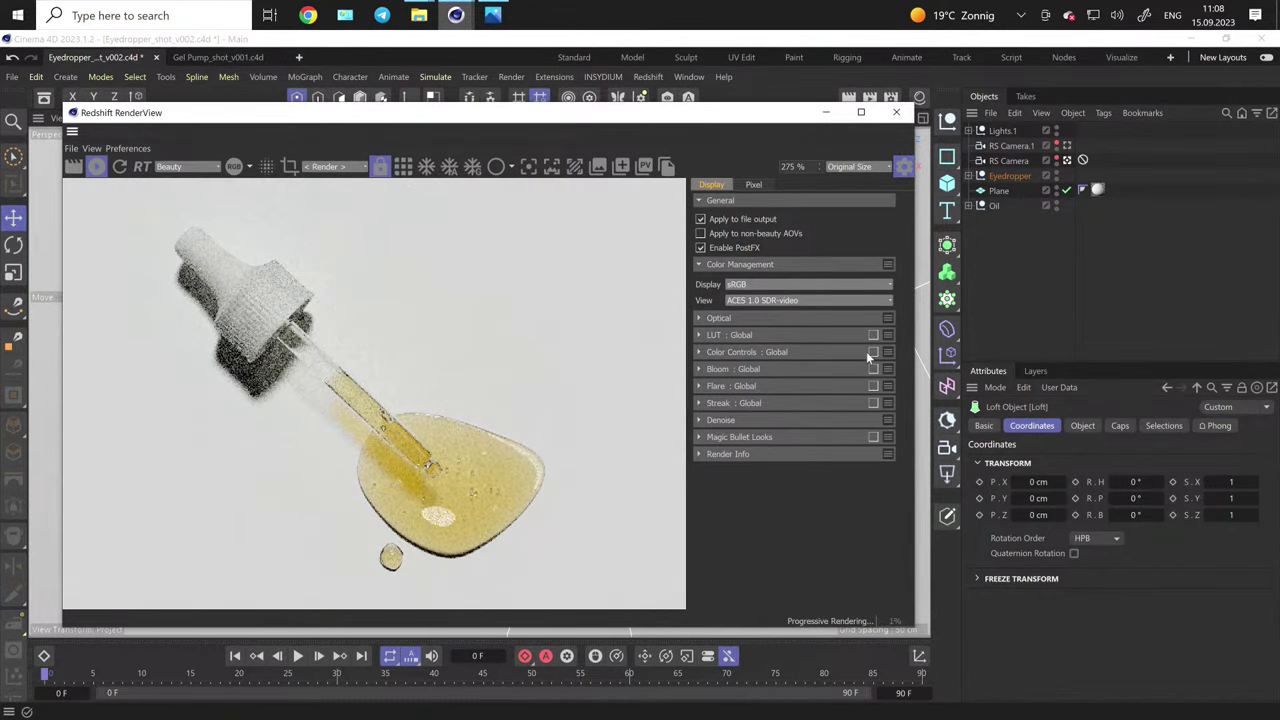
left_click(873, 352)
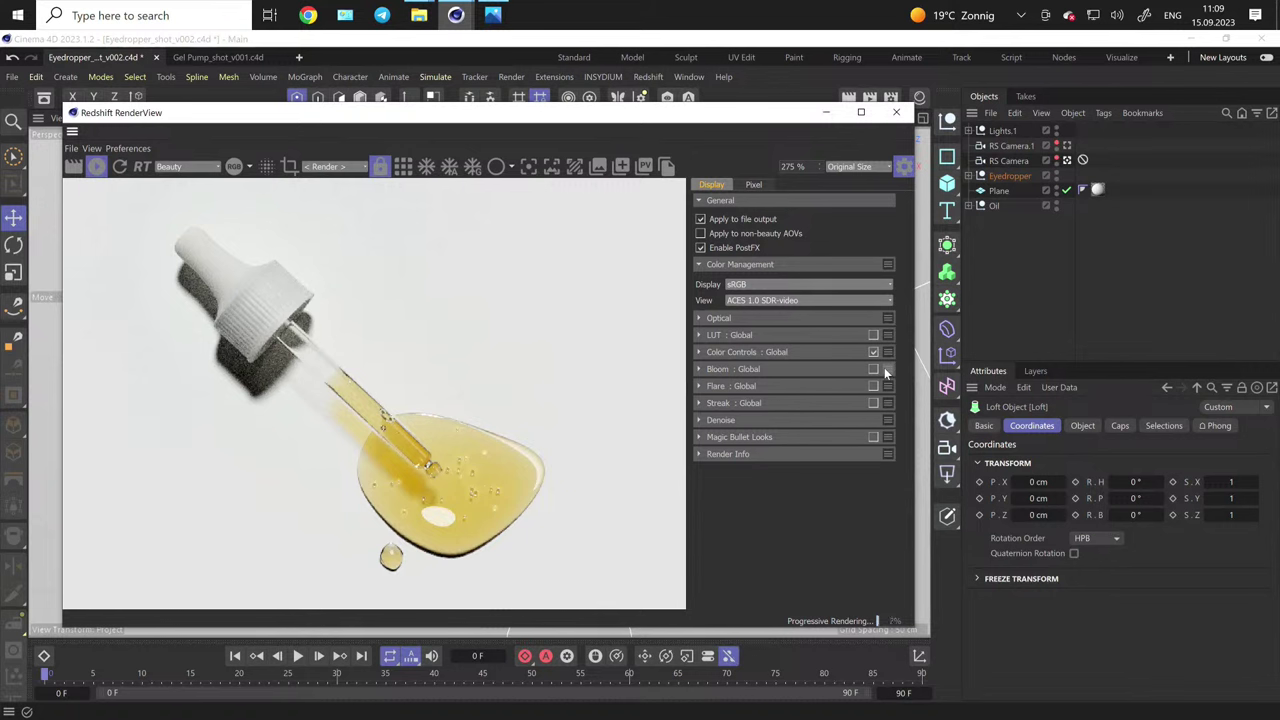
- Turn off the existing Lights.1 group and add a new Redshift Infinite Light to the scene
left_click(969, 131)
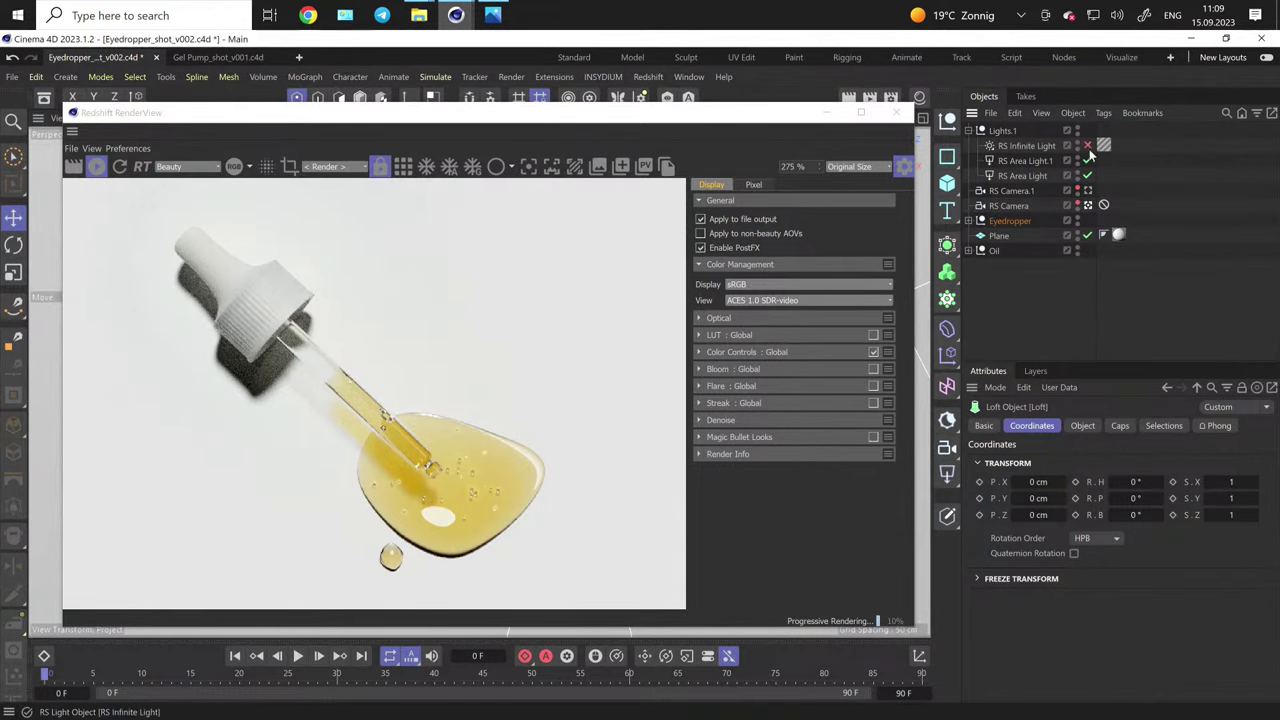
left_click_drag(1088, 145, 1088, 175)
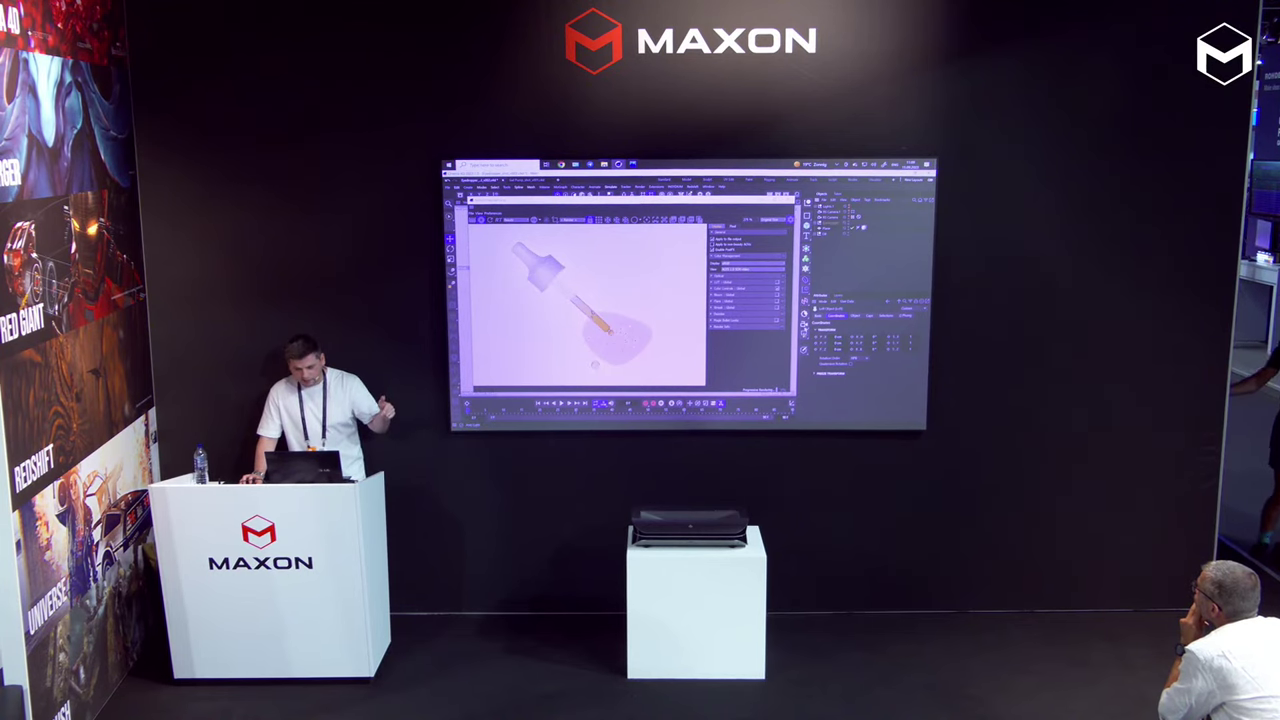
scroll(640, 290, "down", 2)
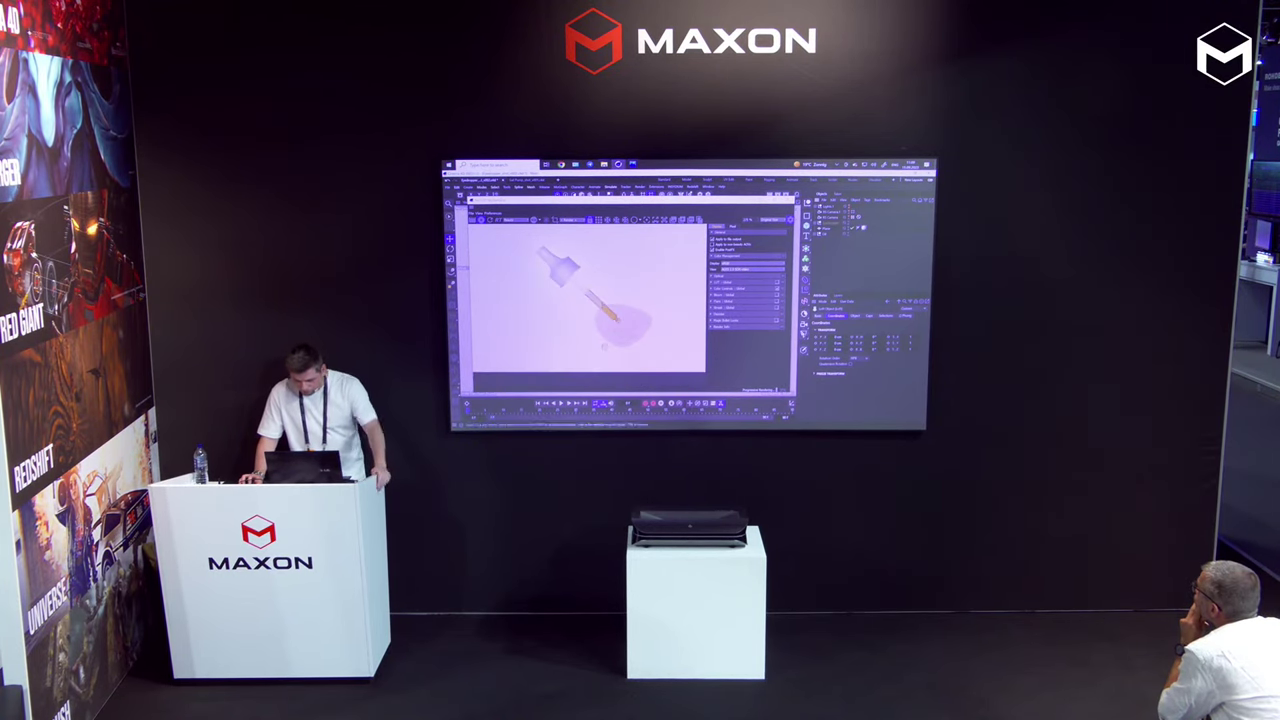
left_click_drag(804, 334, 829, 342)
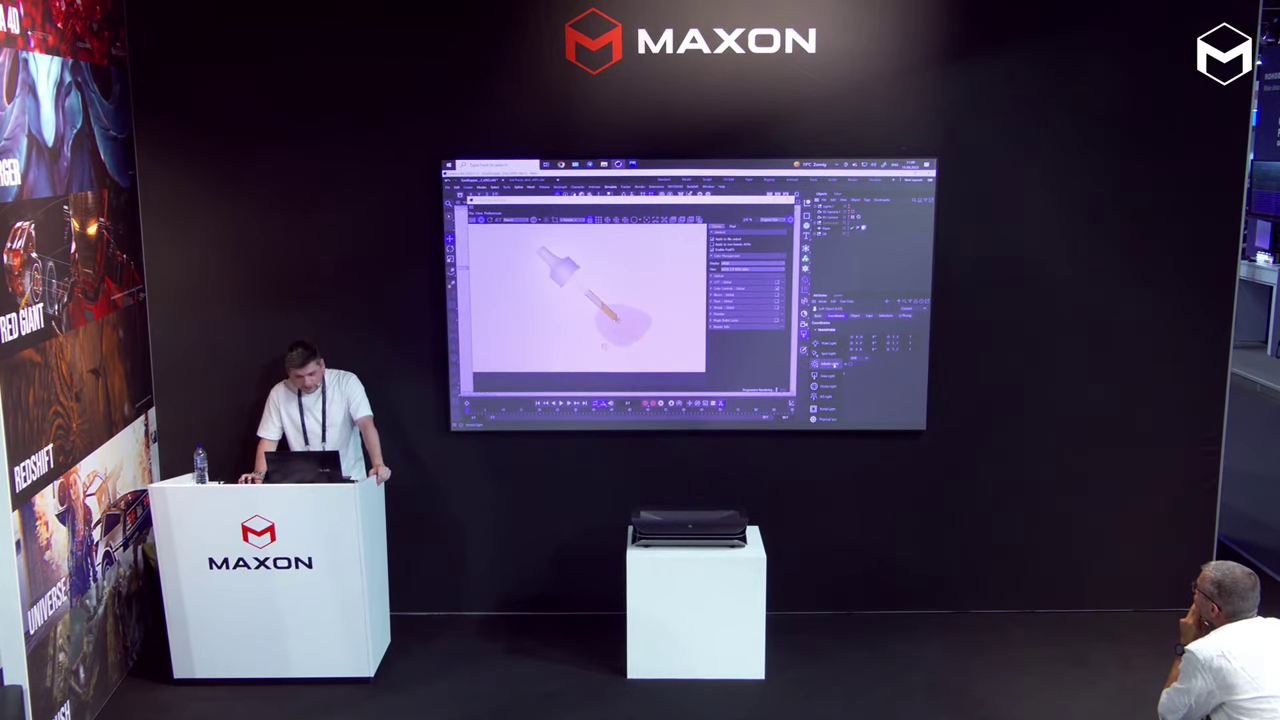
left_click(834, 365)
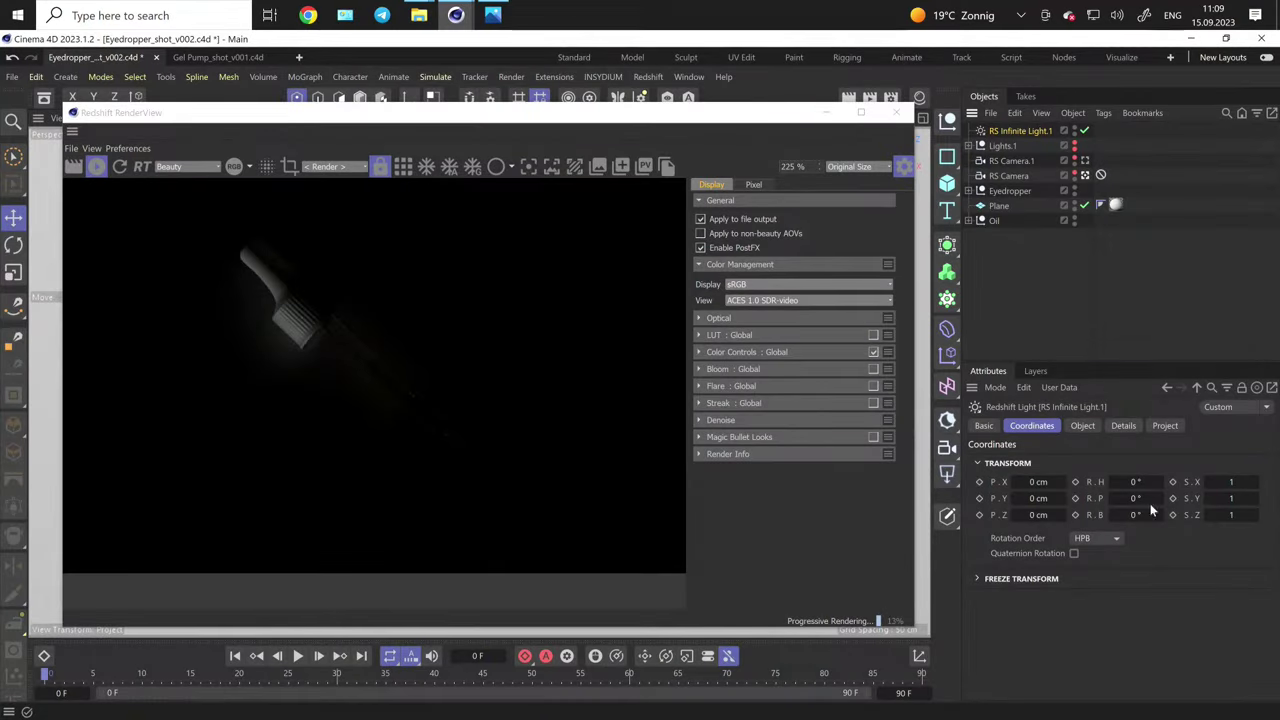
- Rotate the new infinite light to heading 215° and pitch -57° and set its intensity to 3
left_click_drag(1140, 499, 1220, 482)
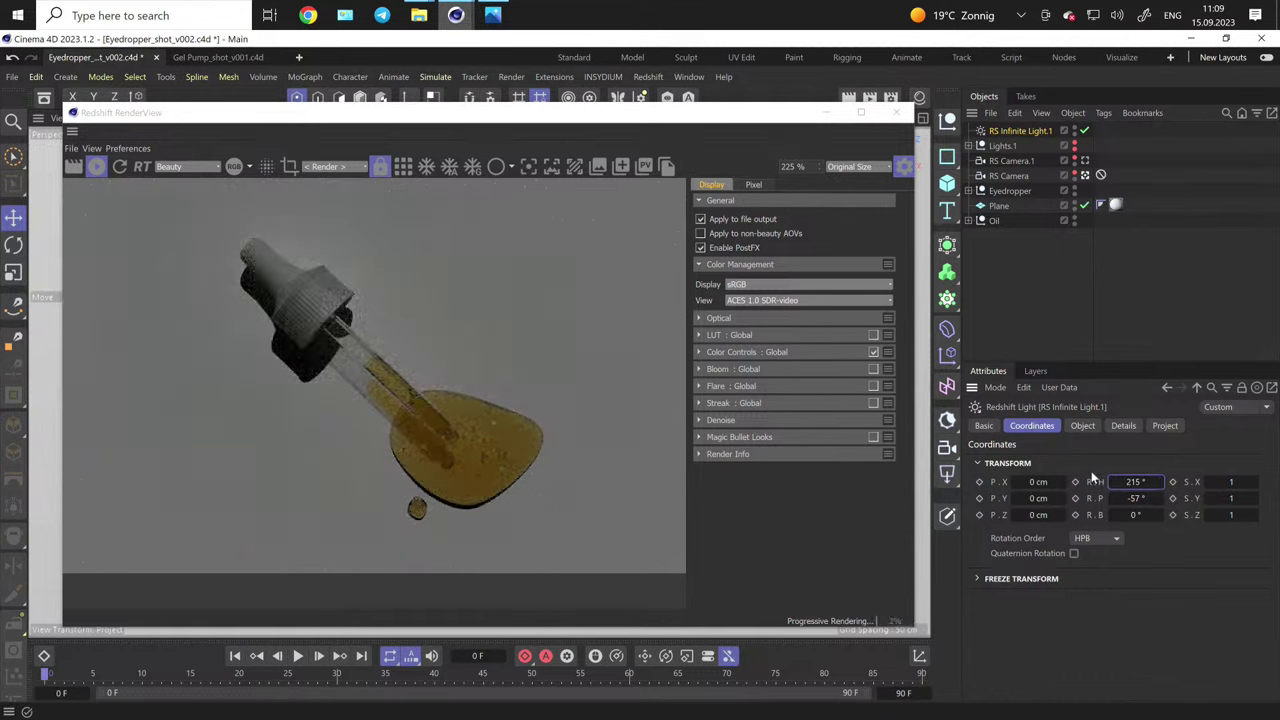
left_click(1081, 426)
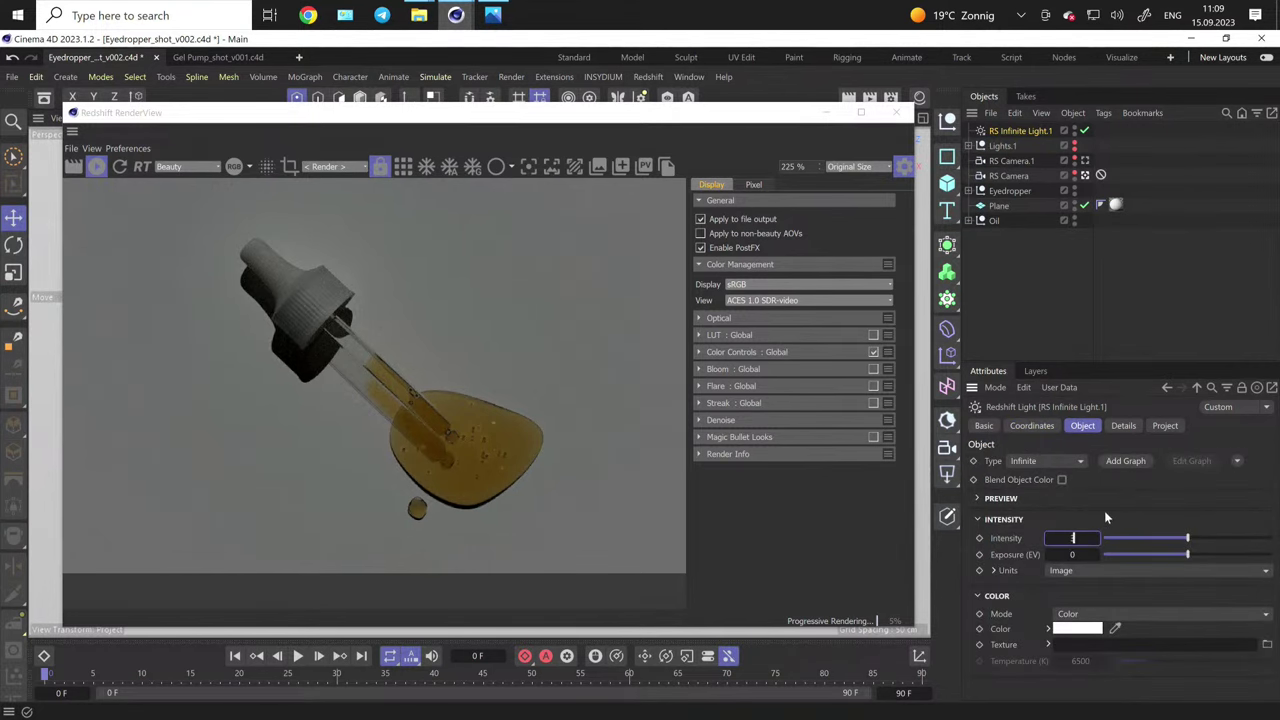
type("3")
key("Return")
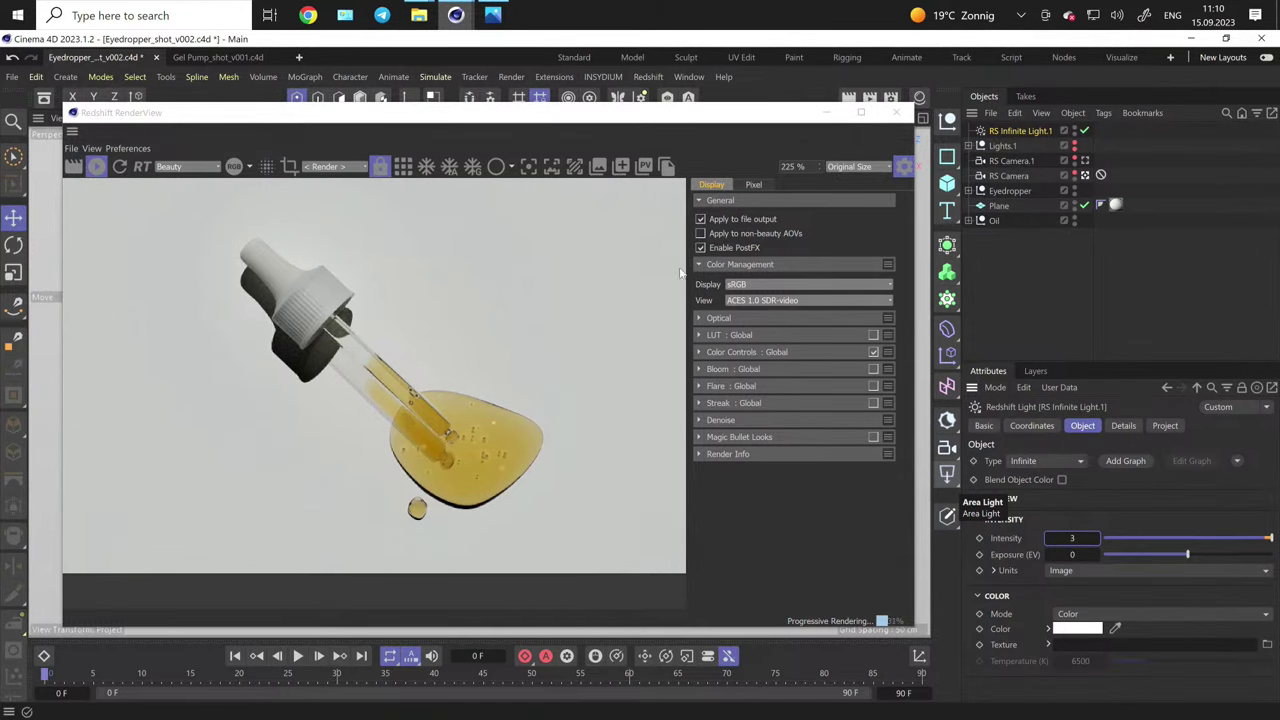
- Add a shader graph to the new infinite light and bring up its light shader settings
scroll(335, 387, "up", 5)
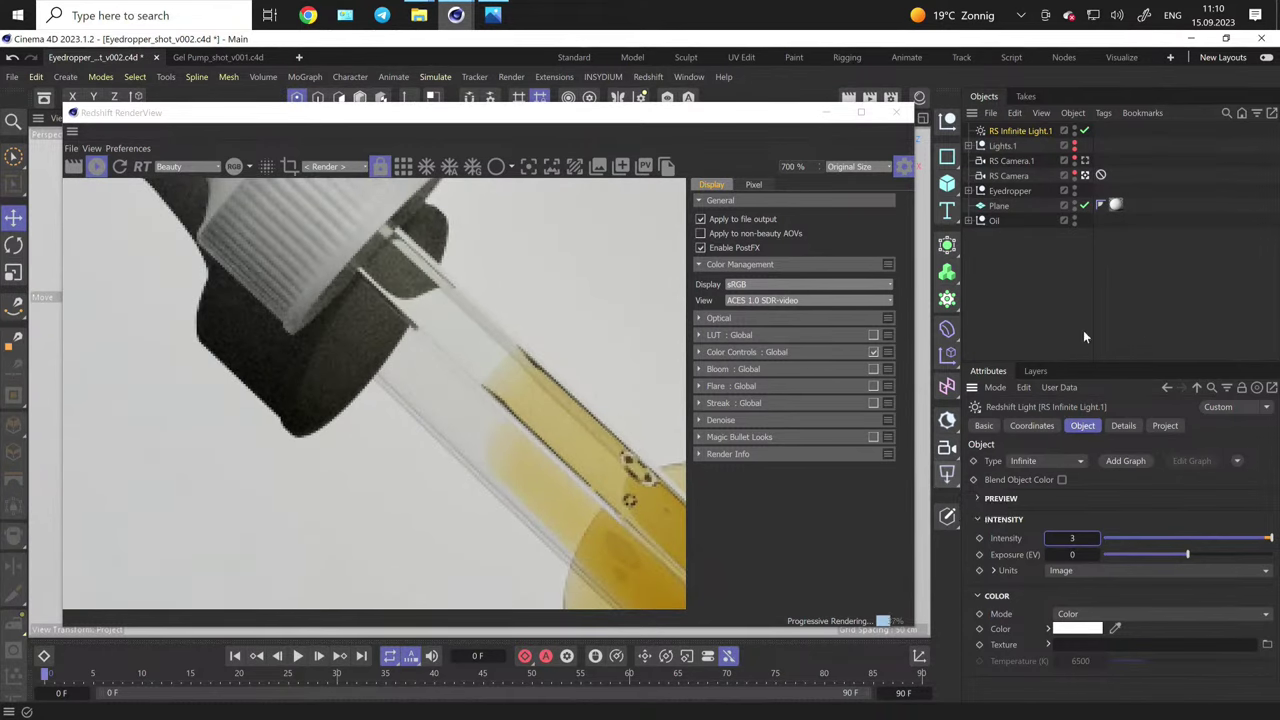
left_click(1127, 462)
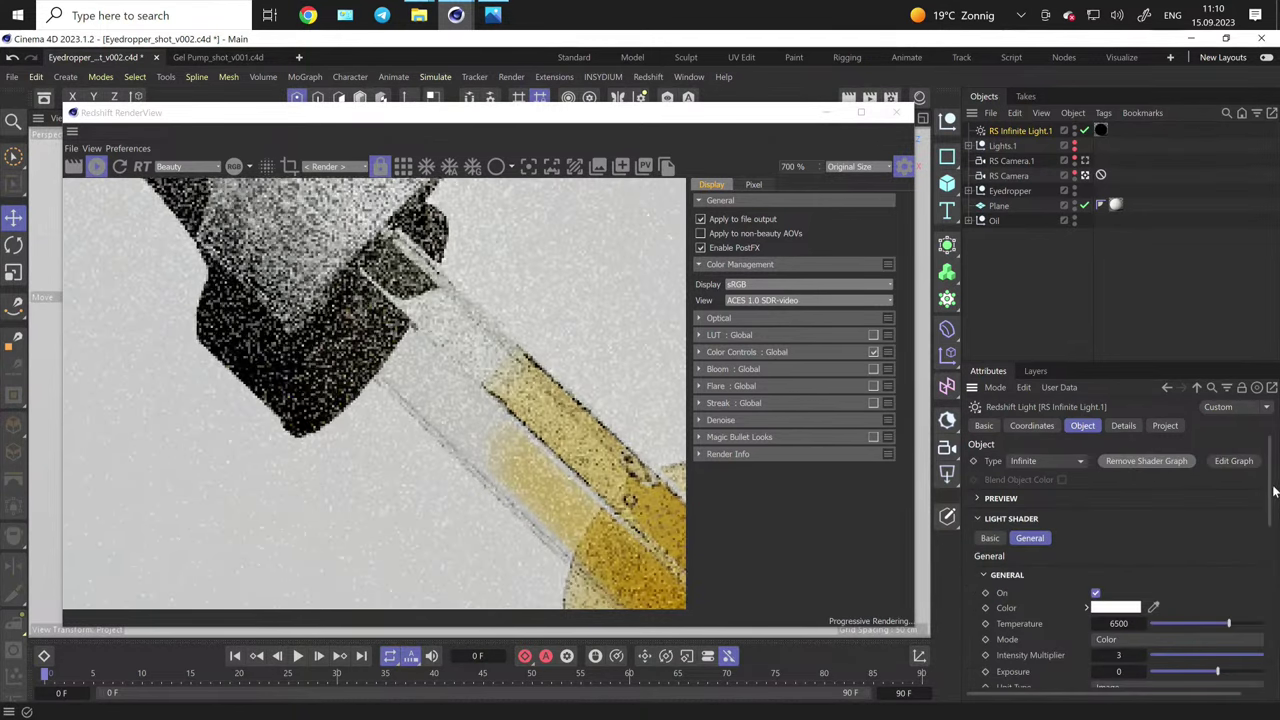
left_click(1102, 131)
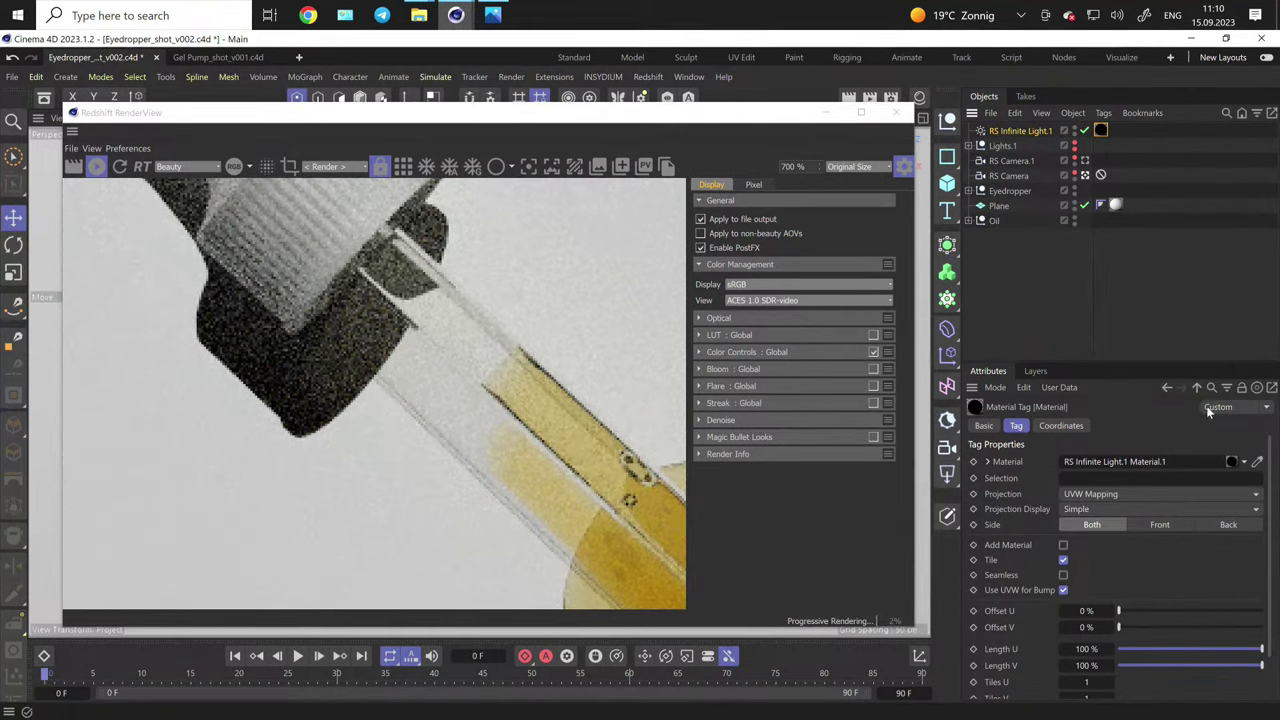
left_click(1021, 132)
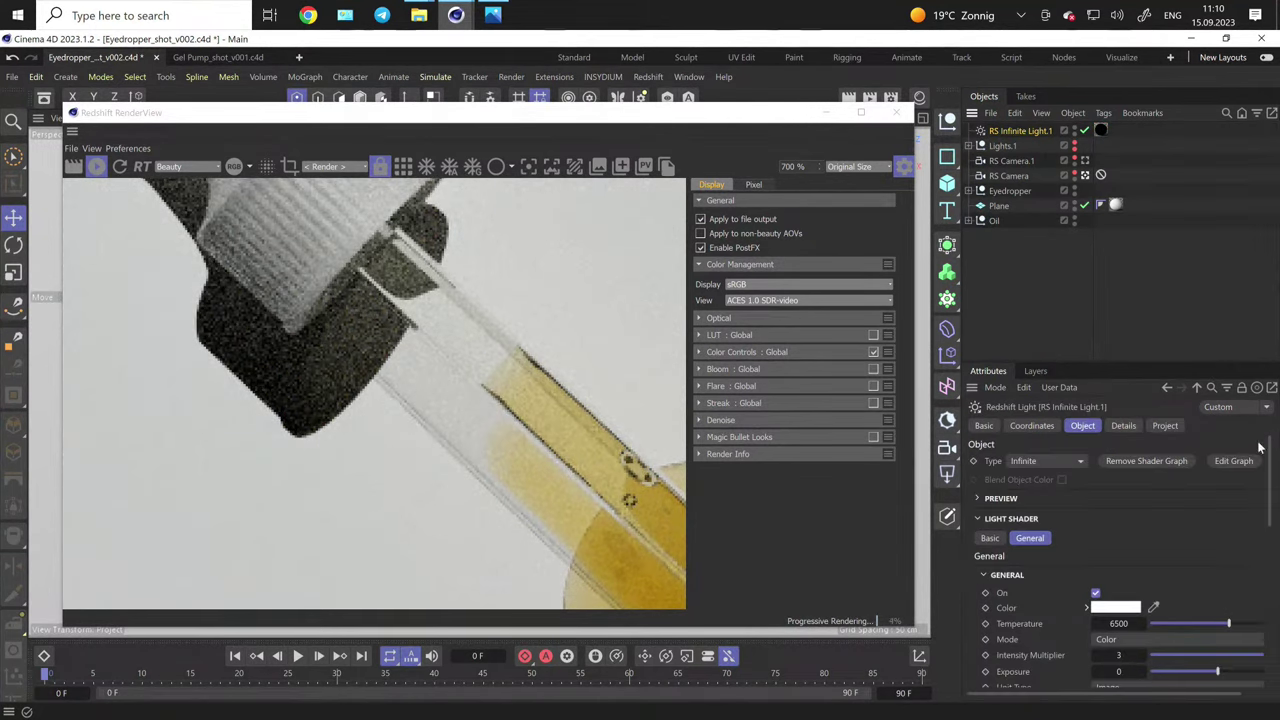
- Set the infinite light's shadow softness to 8 and check the shadow edges in the render
left_click_drag(1271, 474, 1271, 581)
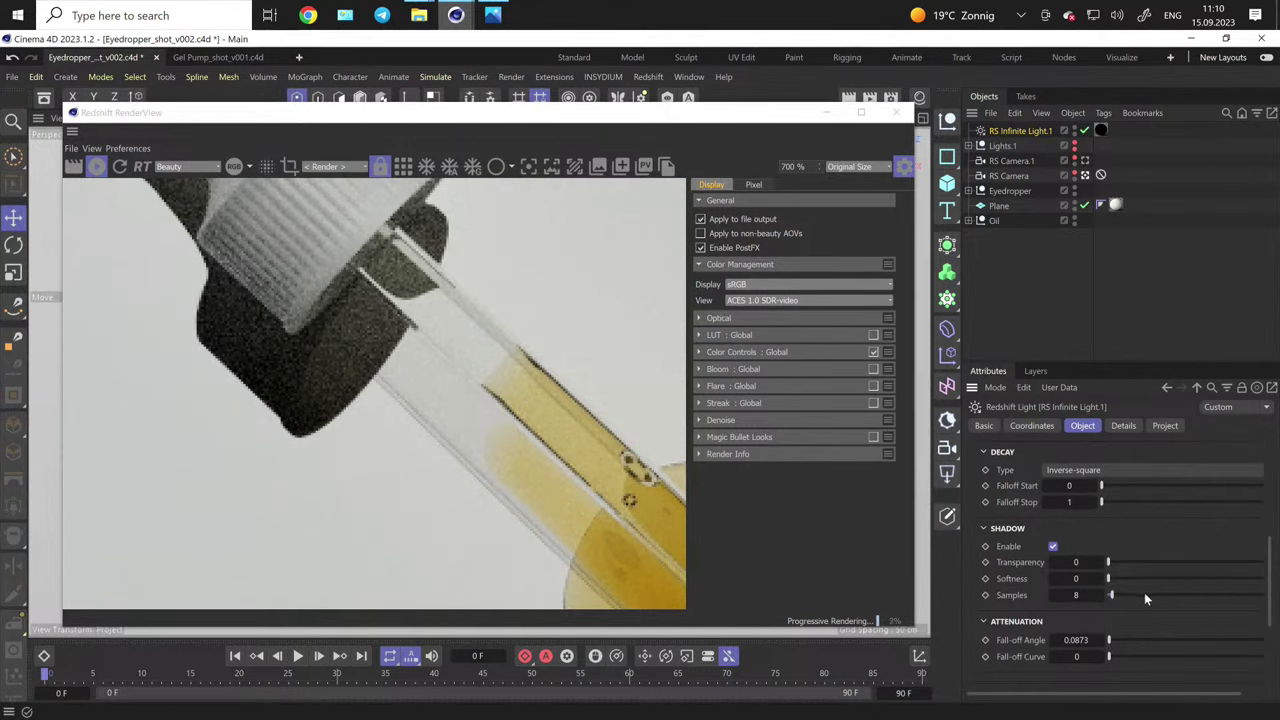
left_click_drag(1109, 579, 1250, 579)
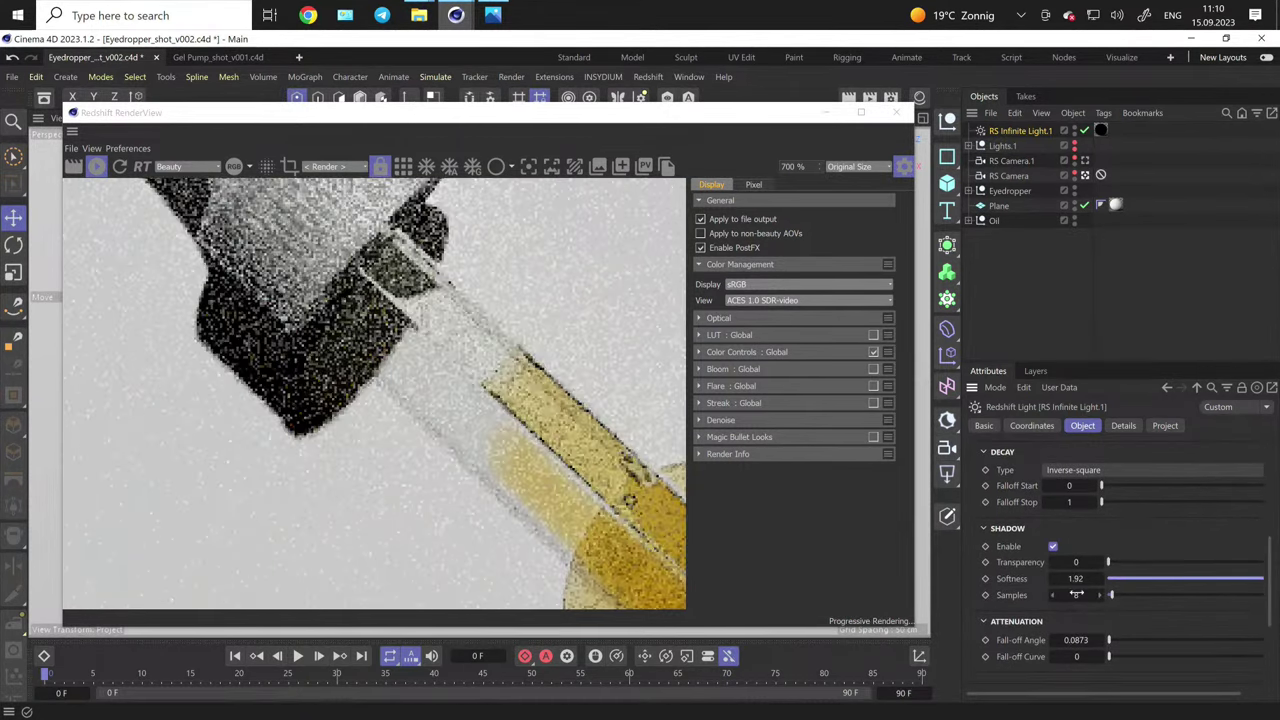
mouse_move(1073, 579)
left_mouse_down()
mouse_move(1124, 579)
mouse_move(1057, 577)
mouse_move(1088, 573)
left_mouse_up()
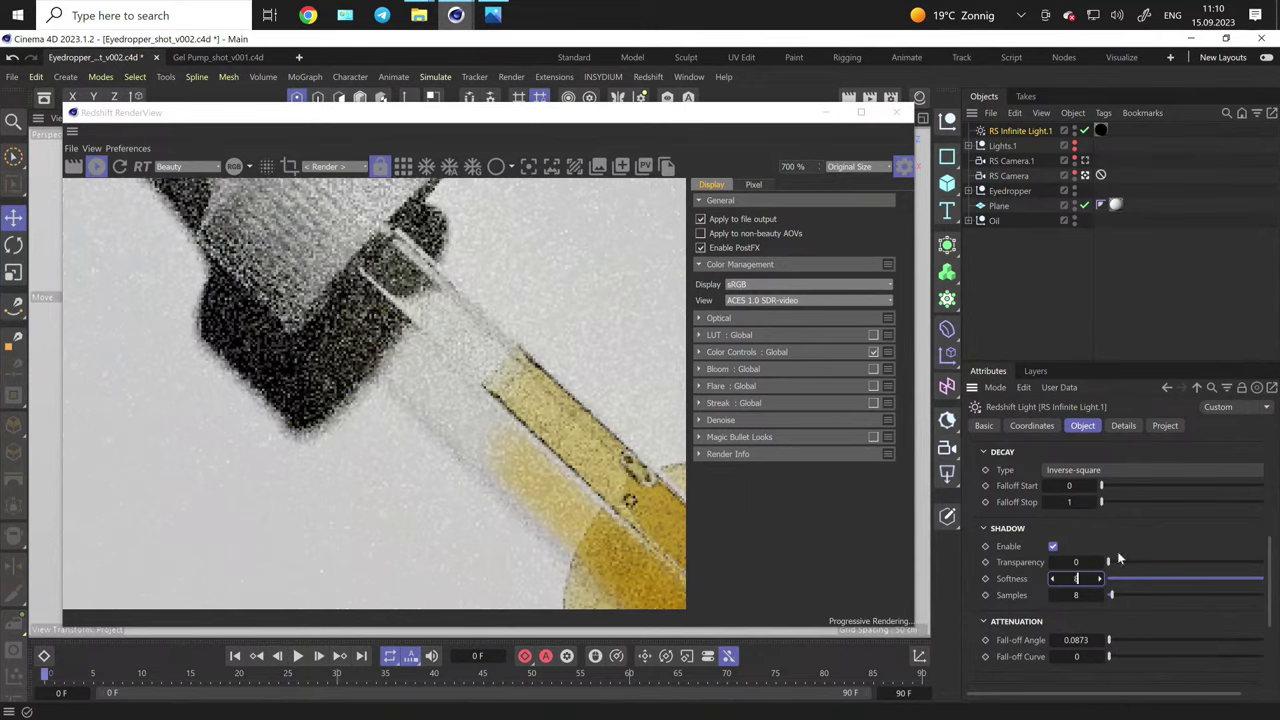
scroll(425, 422, "down", 3)
scroll(425, 422, "down", 1)
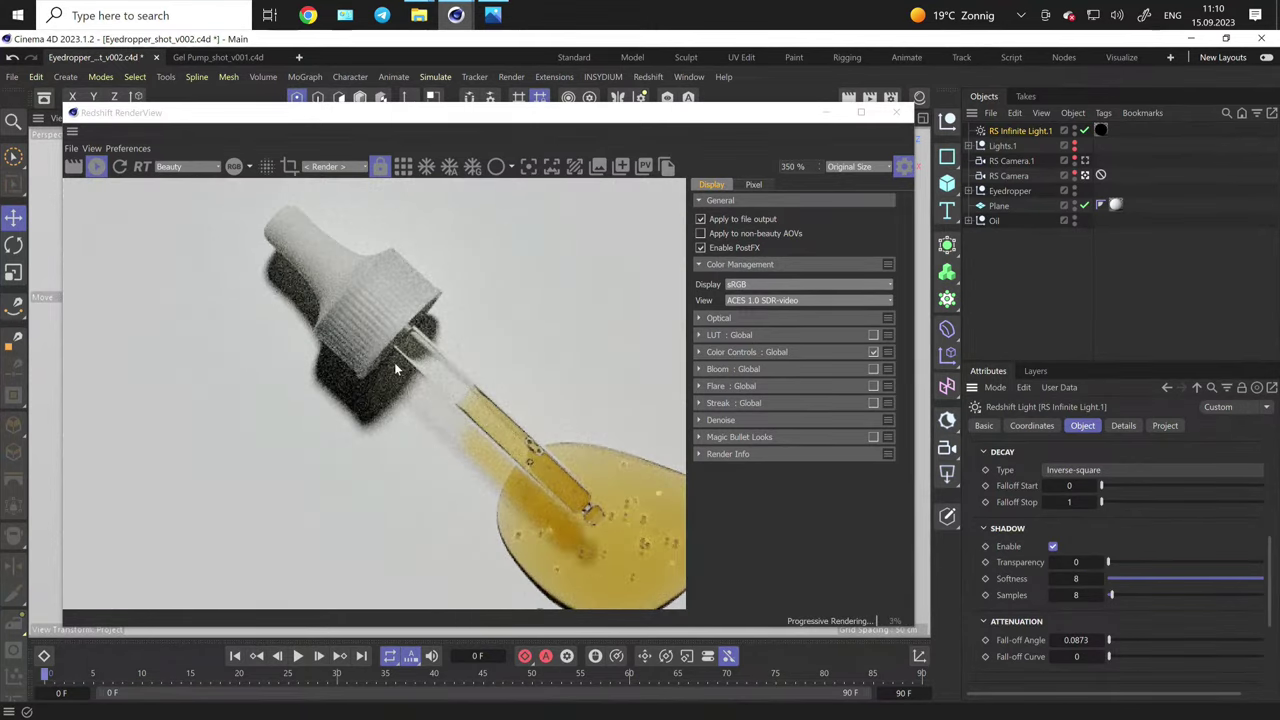
scroll(392, 363, "down", 2)
scroll(577, 432, "up", 5)
scroll(589, 494, "down", 2)
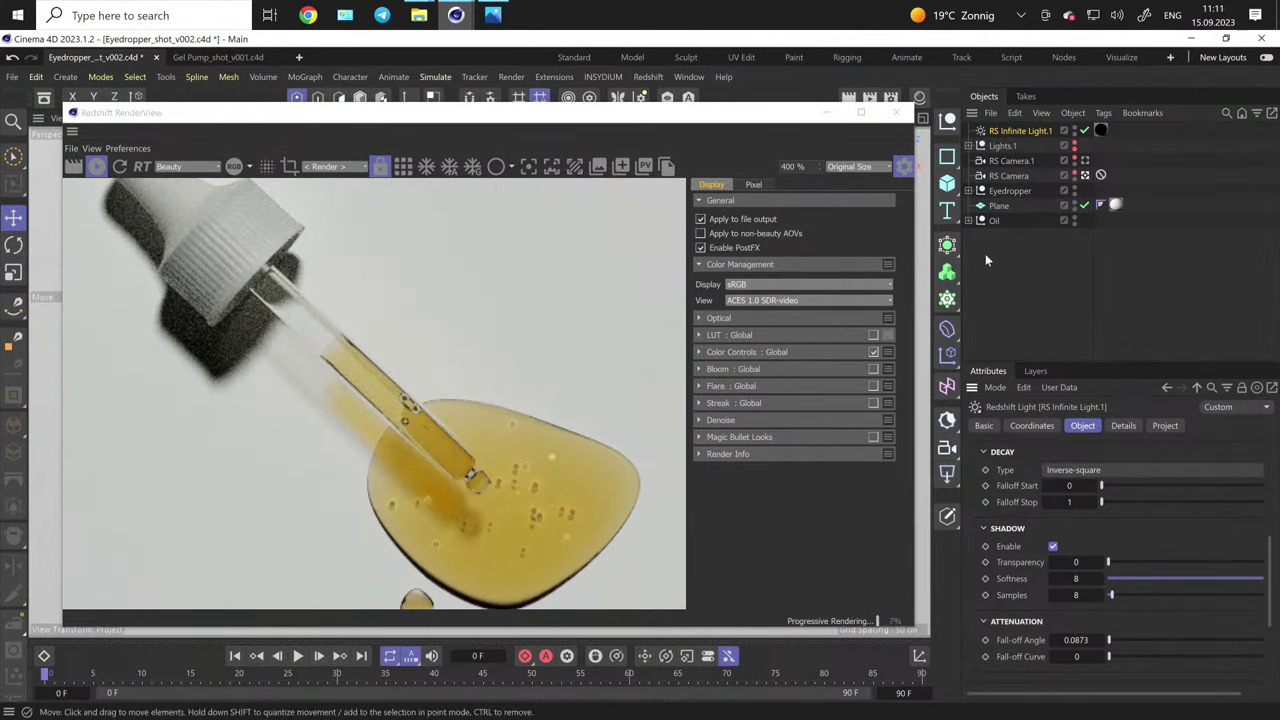
- Add a Redshift Area Light and move it to -636 cm on the Z axis
left_click(947, 475)
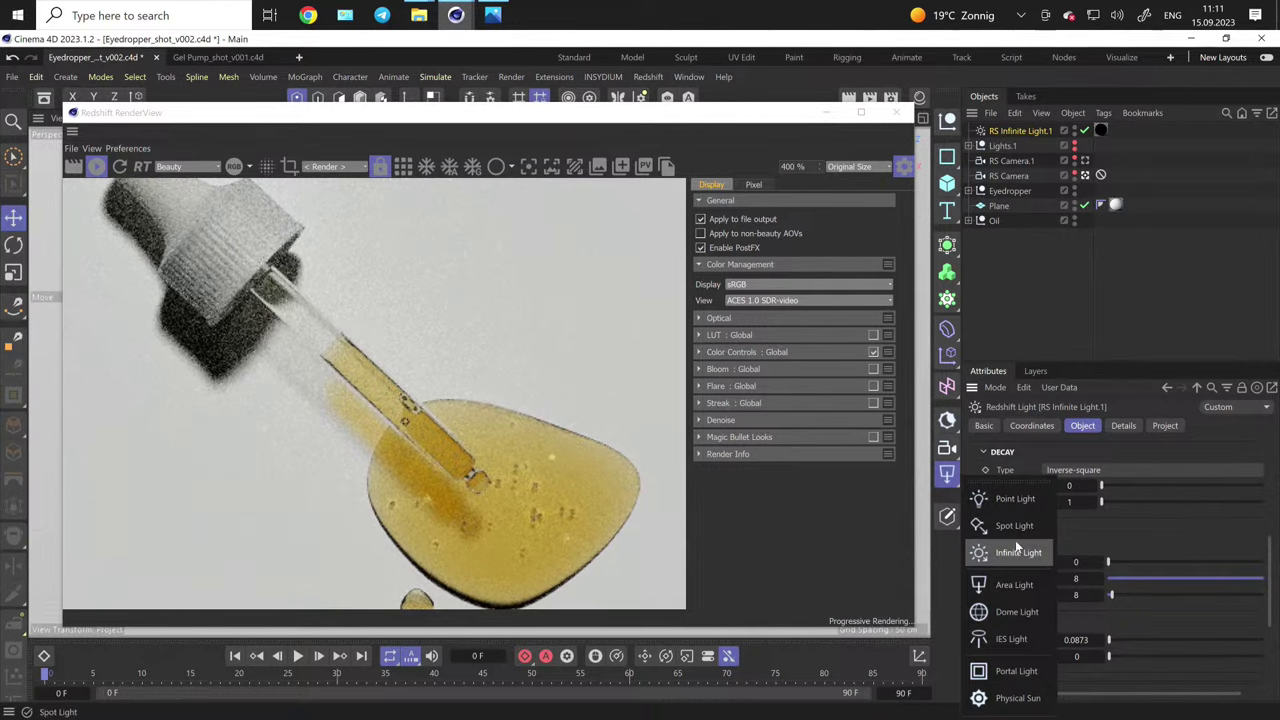
left_click(1013, 585)
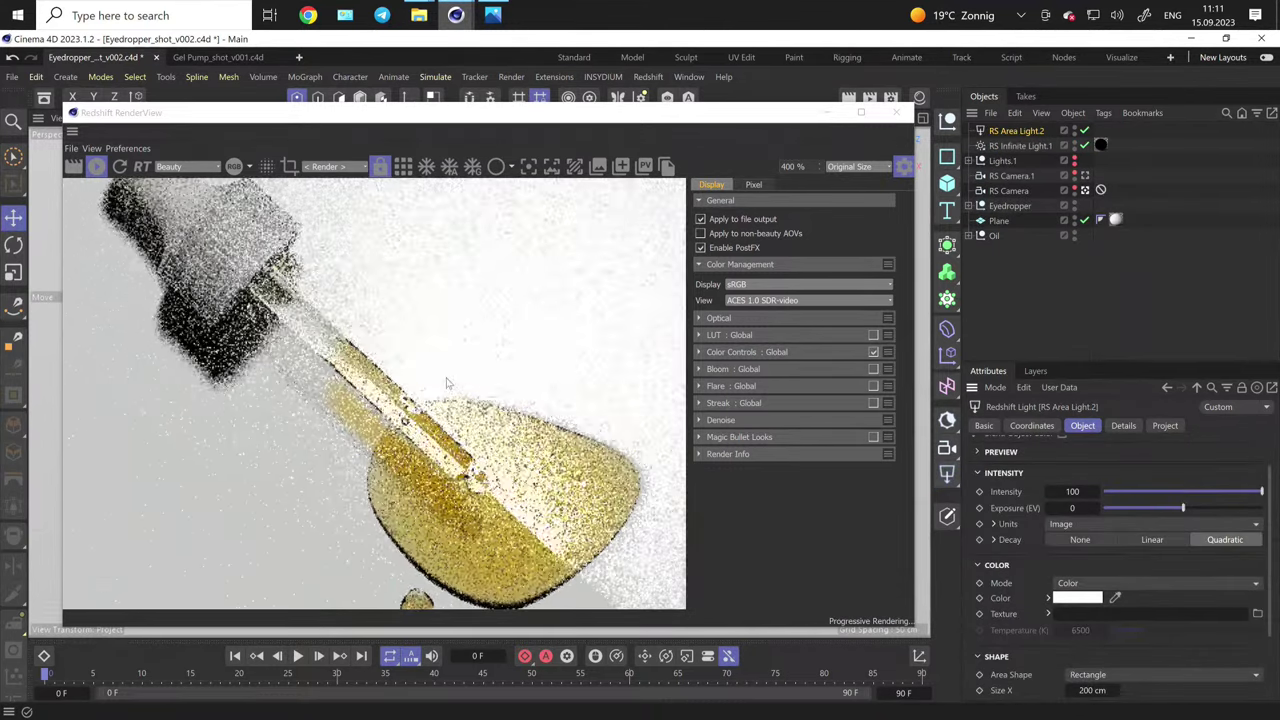
scroll(640, 380, "down", 5)
left_click(1031, 425)
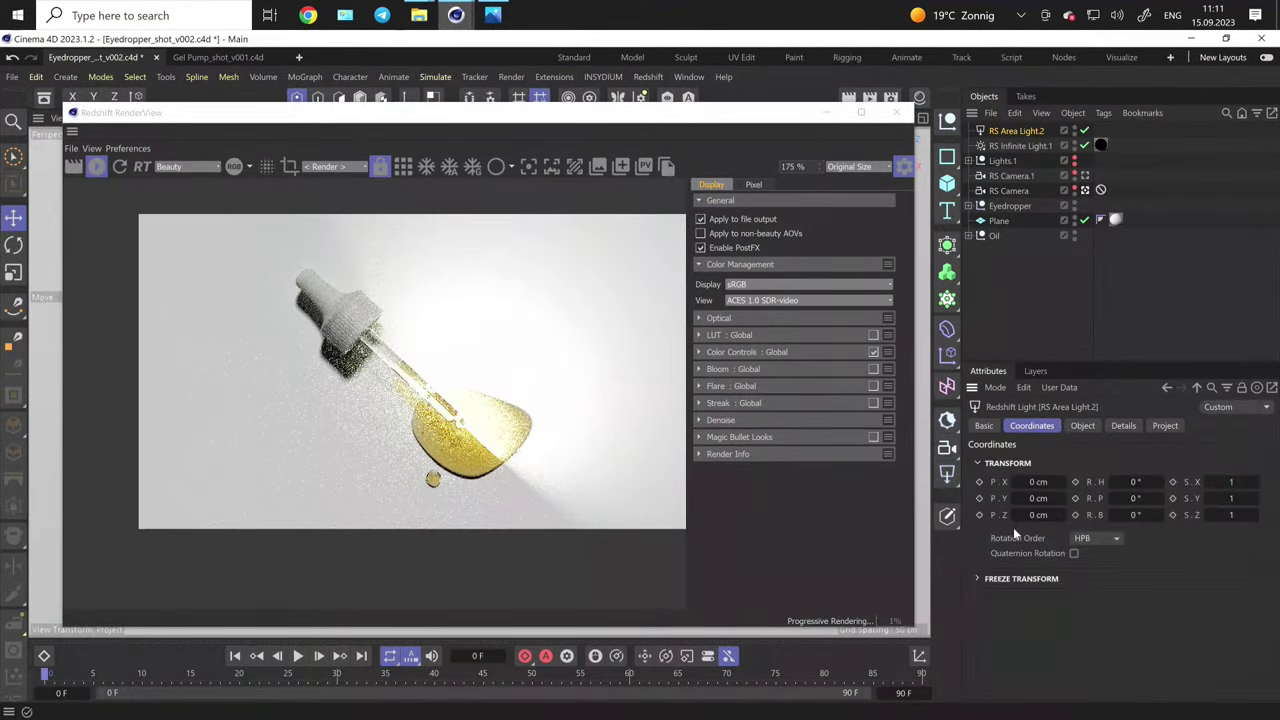
left_click_drag(1038, 514, 414, 514)
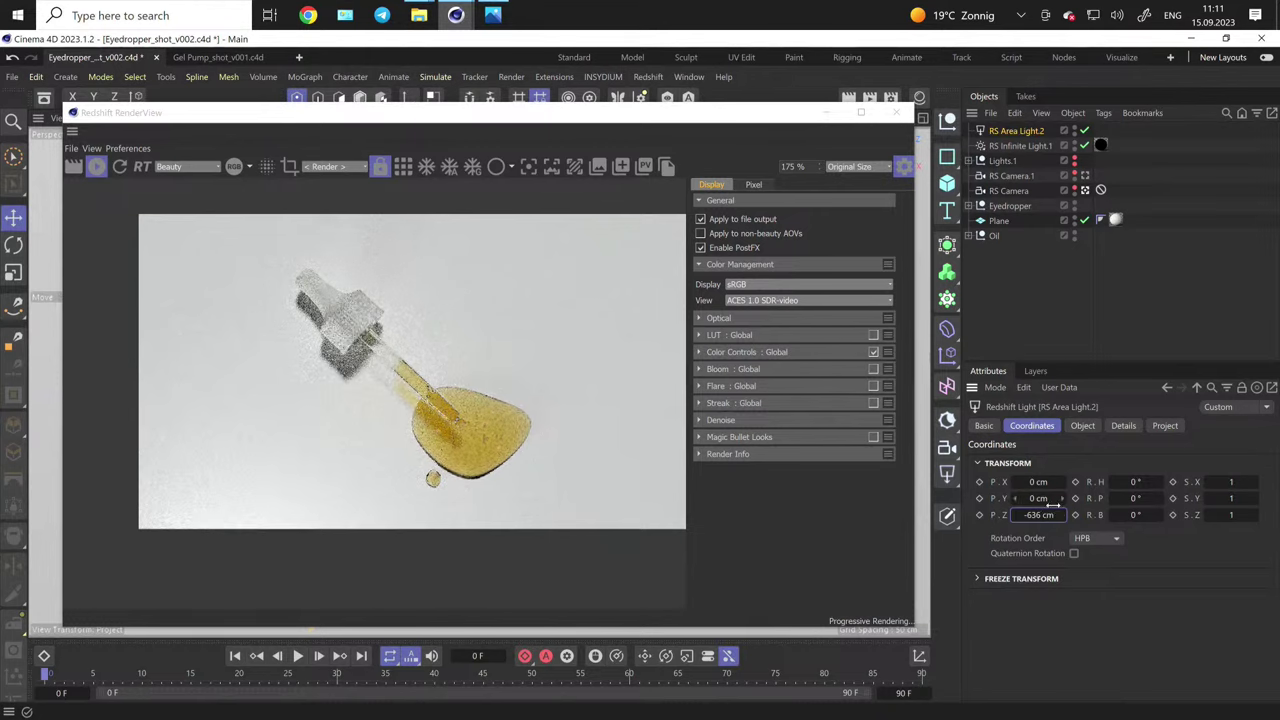
- Set the area light's freeze transform rotation to heading 165° and pitch -11°
left_click(1034, 580)
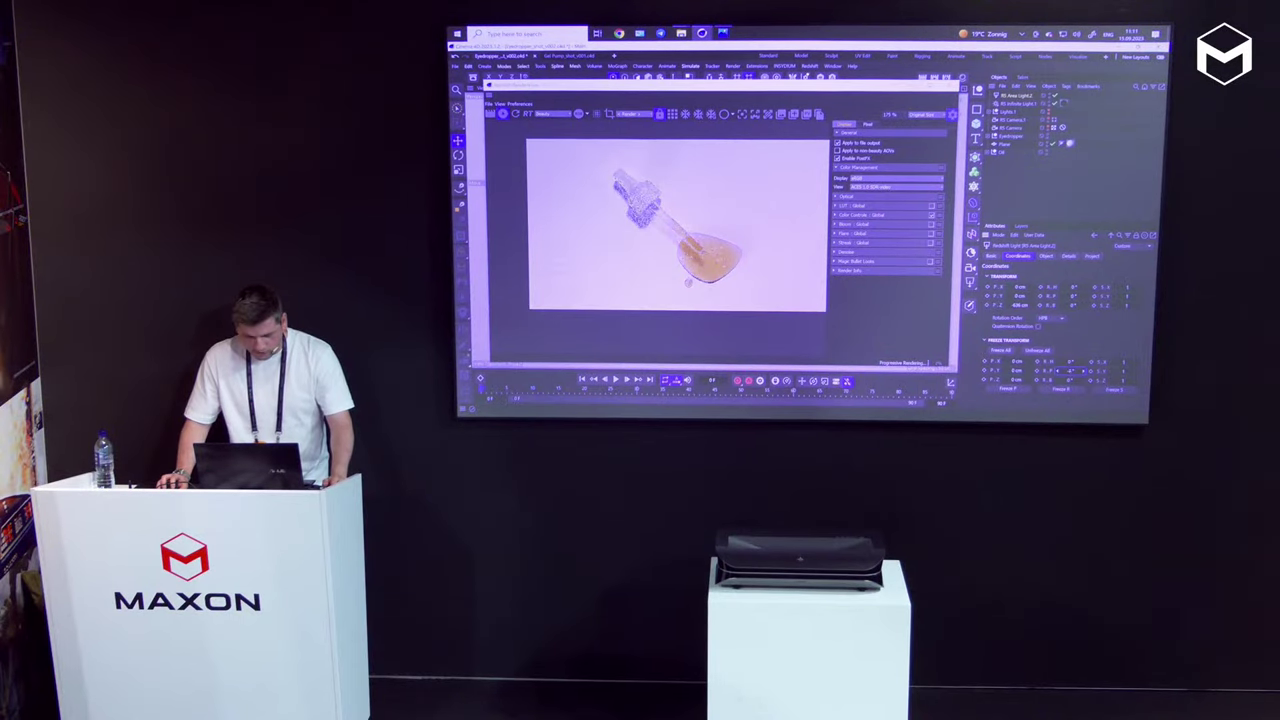
left_click_drag(1072, 371, 1074, 362)
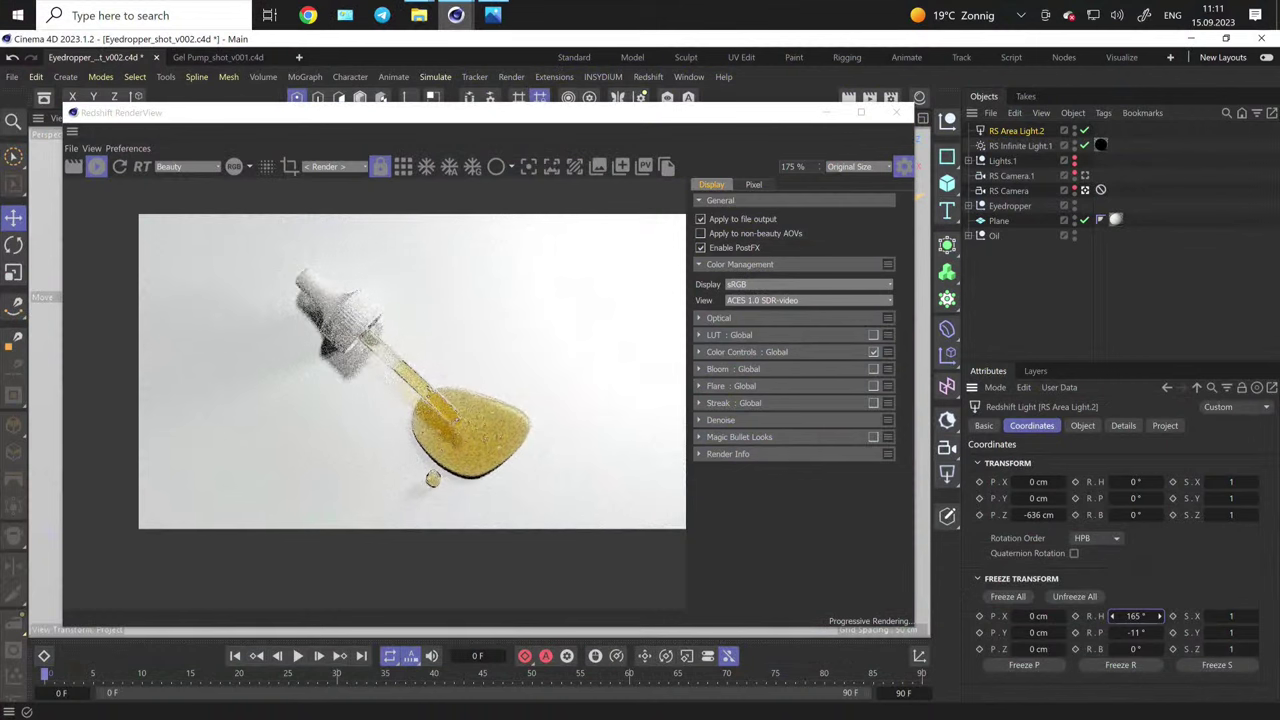
left_click_drag(1130, 616, 1126, 616)
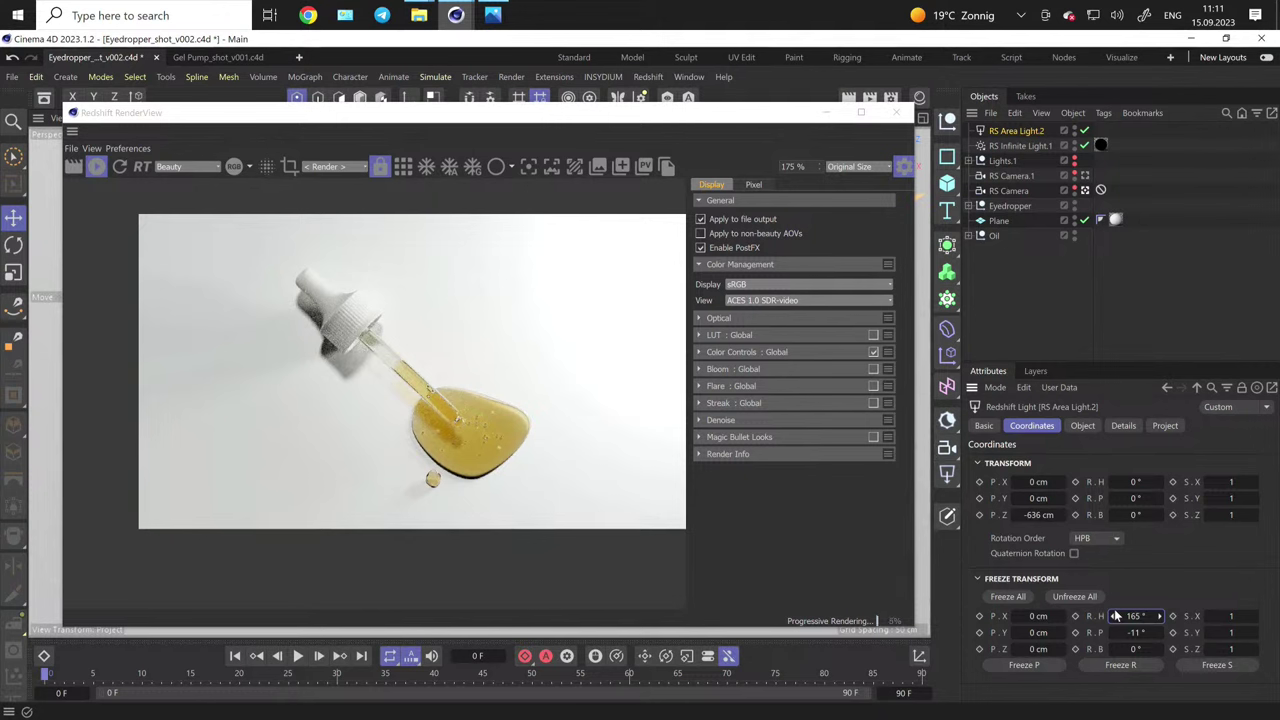
scroll(325, 358, "up", 5)
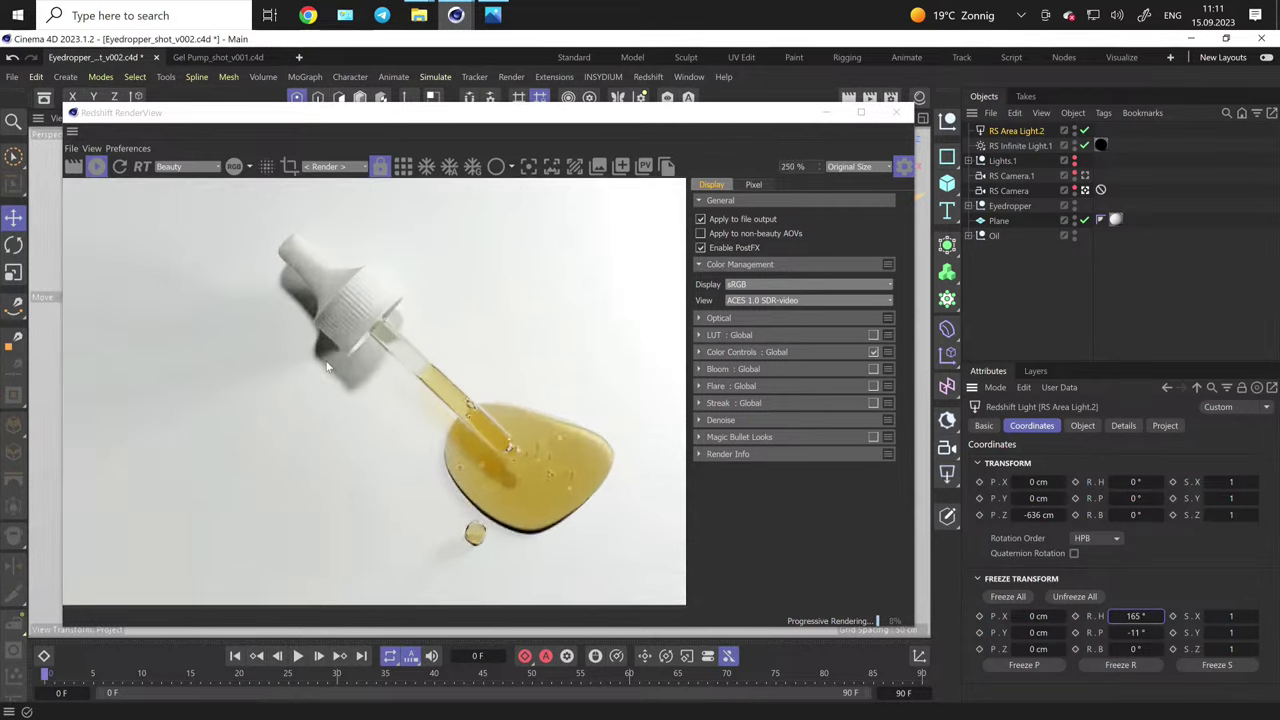
scroll(373, 349, "down", 2)
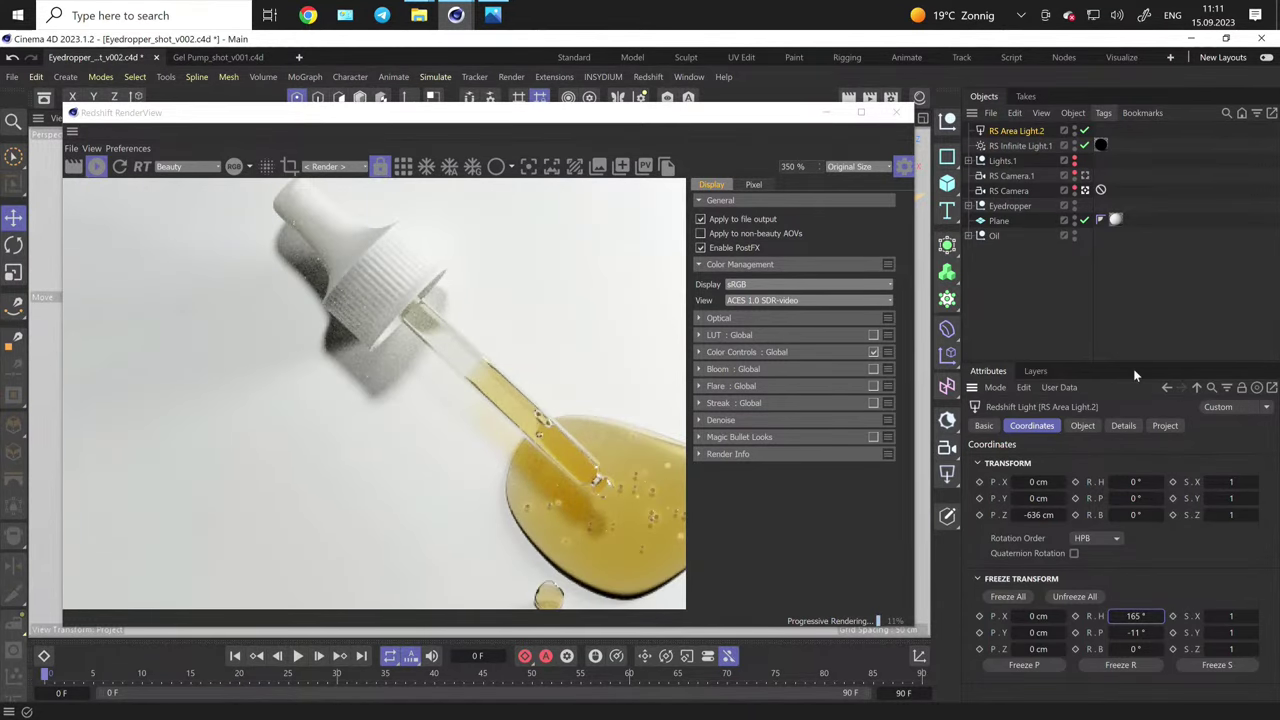
- Set the area light's diffuse contribution to 0 and disable the infinite light to isolate the area light's reflections
left_click(1085, 431)
left_click(1133, 430)
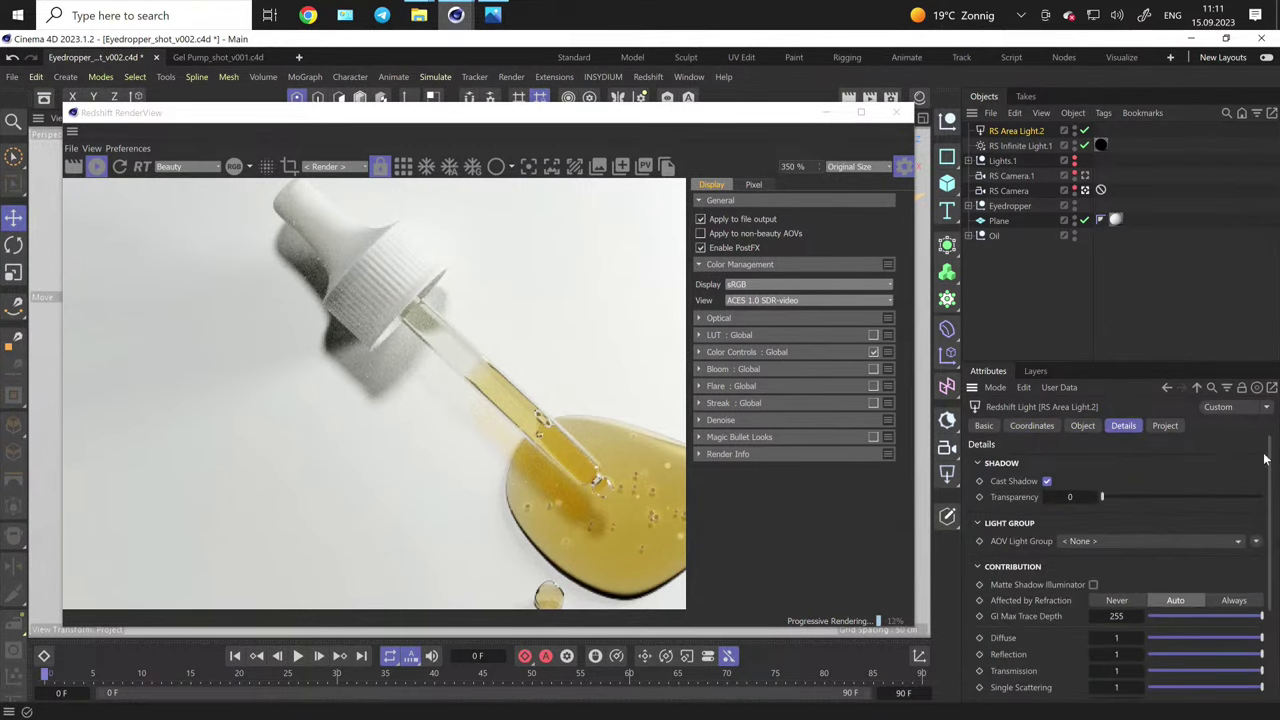
scroll(1236, 547, "down", 3)
left_click_drag(1258, 537, 1150, 531)
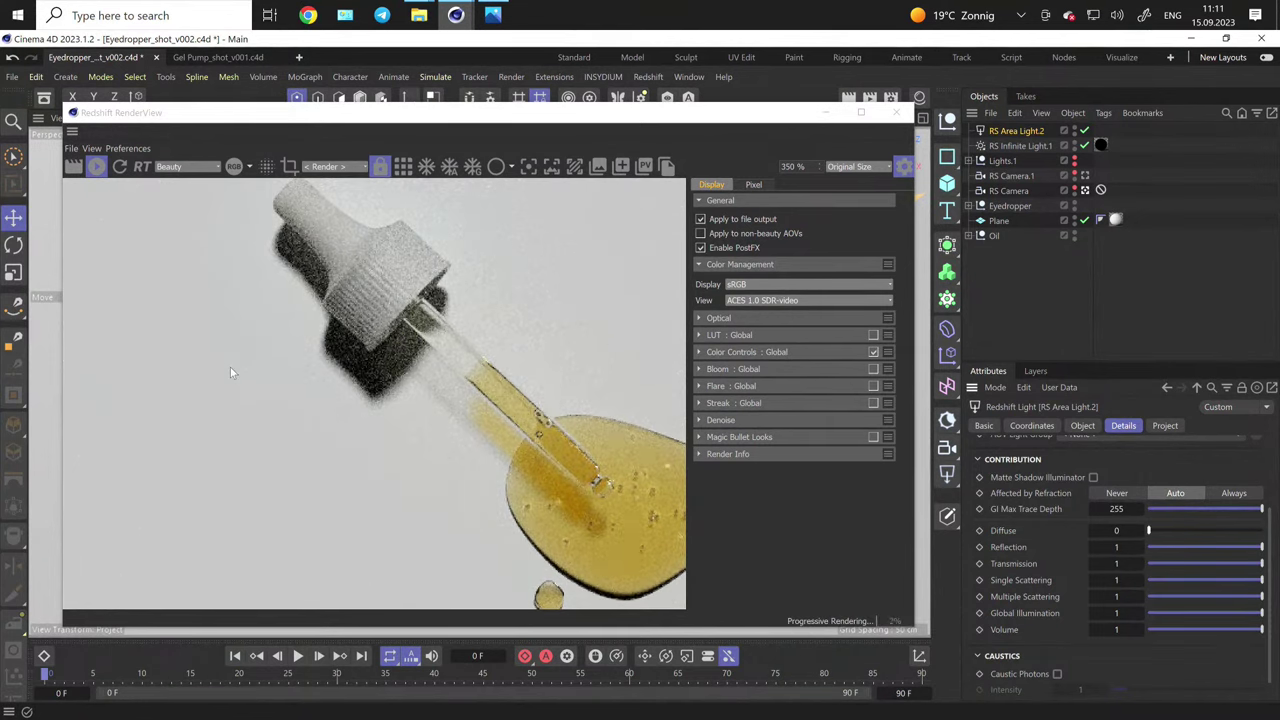
scroll(335, 410, "down", 3)
scroll(606, 514, "up", 2)
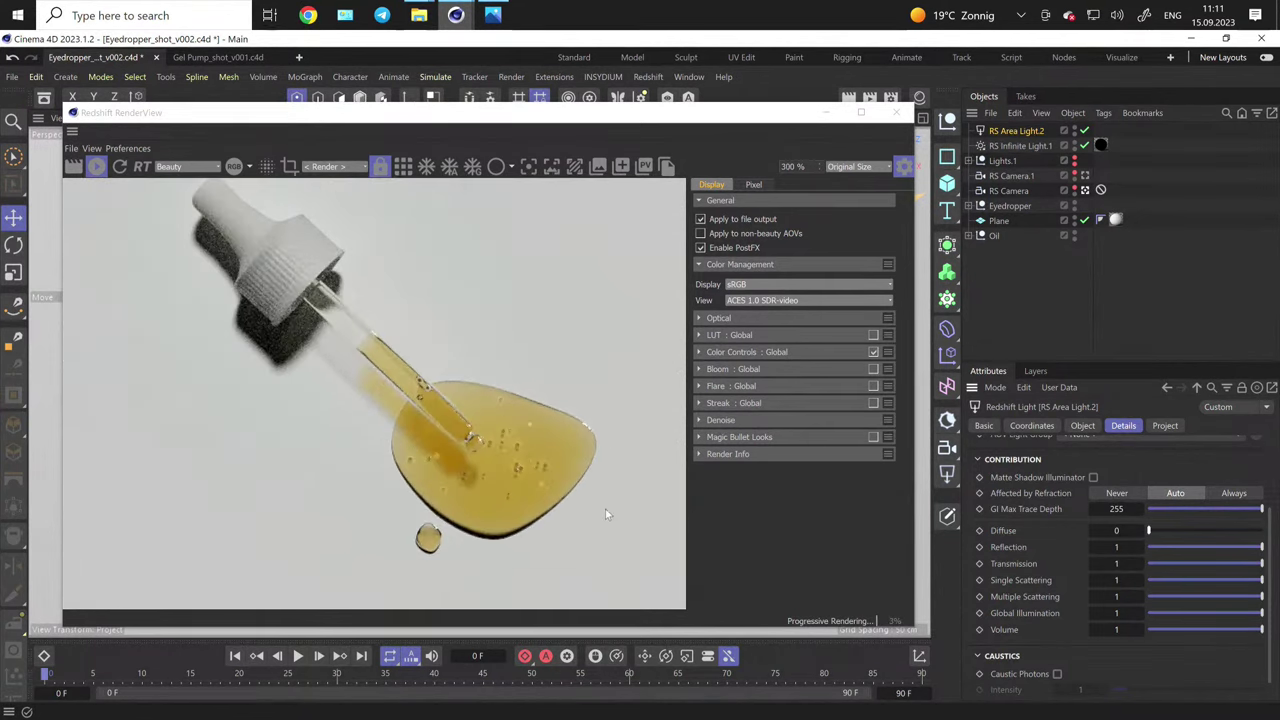
left_click(1084, 145)
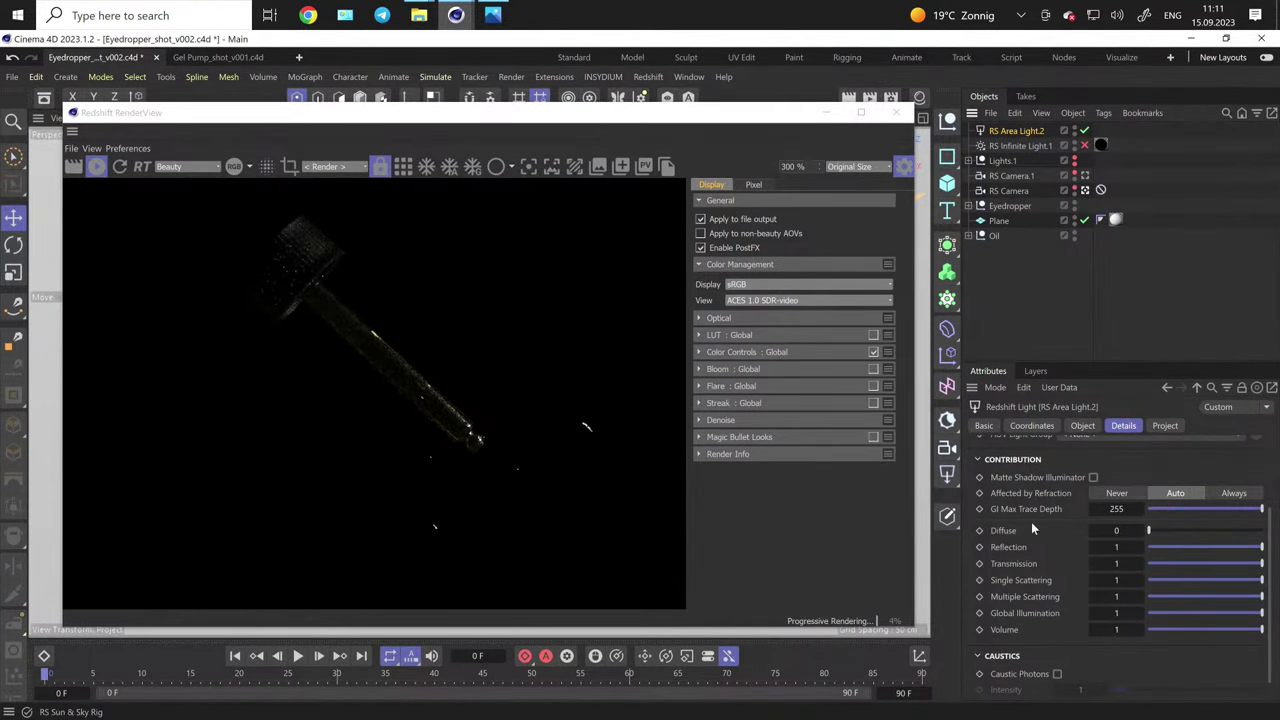
- Set the area light's single and multiple scattering contributions to 0 and limit the render preview to a region around the oil drop
left_click_drag(1163, 583, 1109, 603)
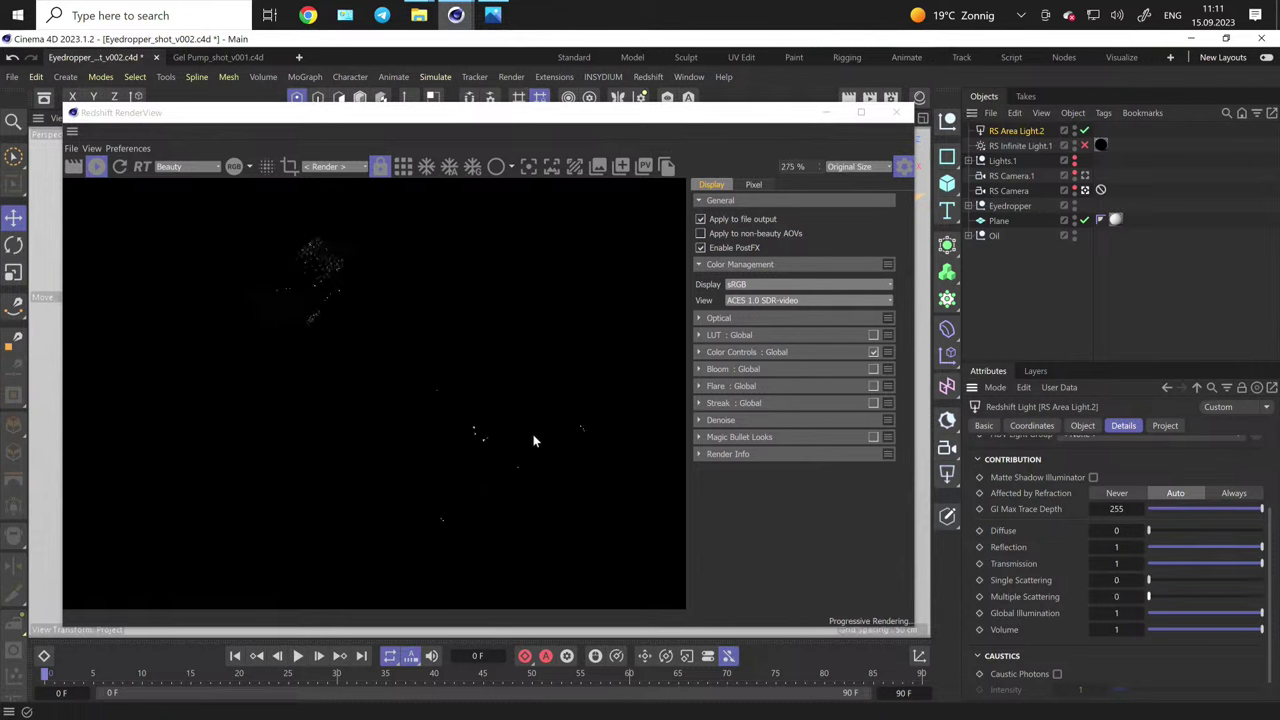
left_click(289, 166)
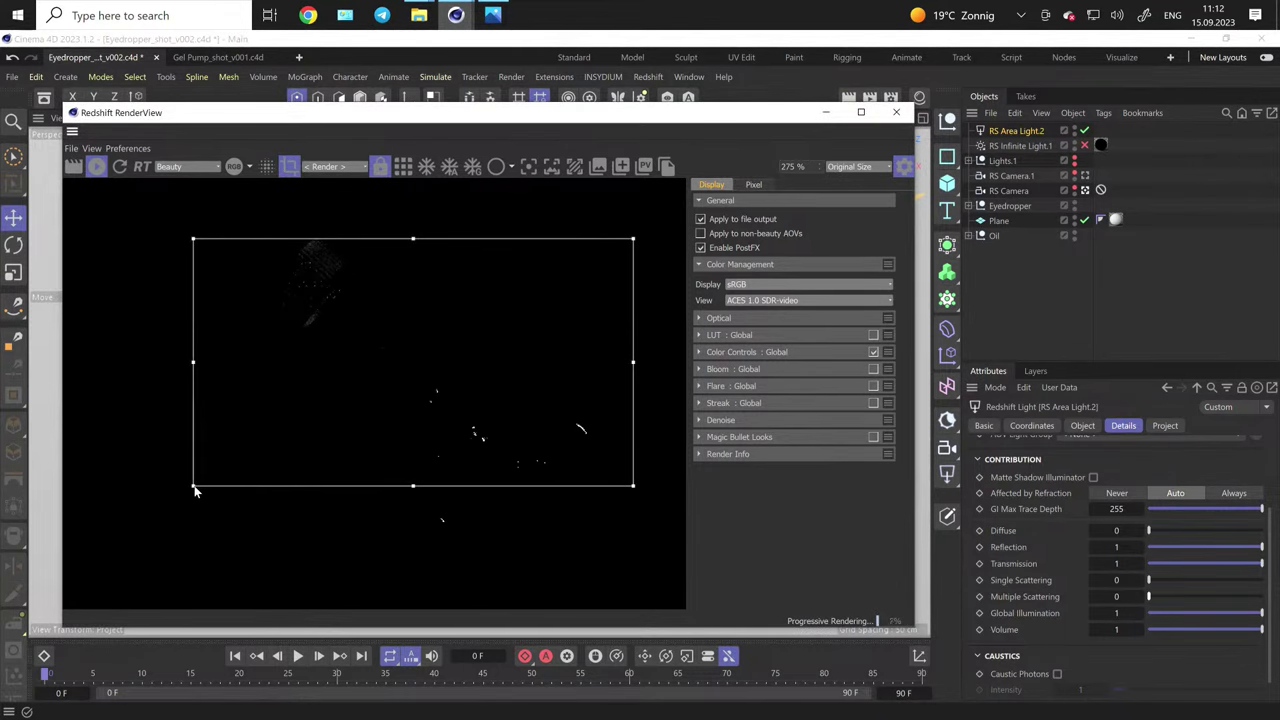
left_click_drag(194, 487, 344, 486)
left_click_drag(594, 394, 601, 459)
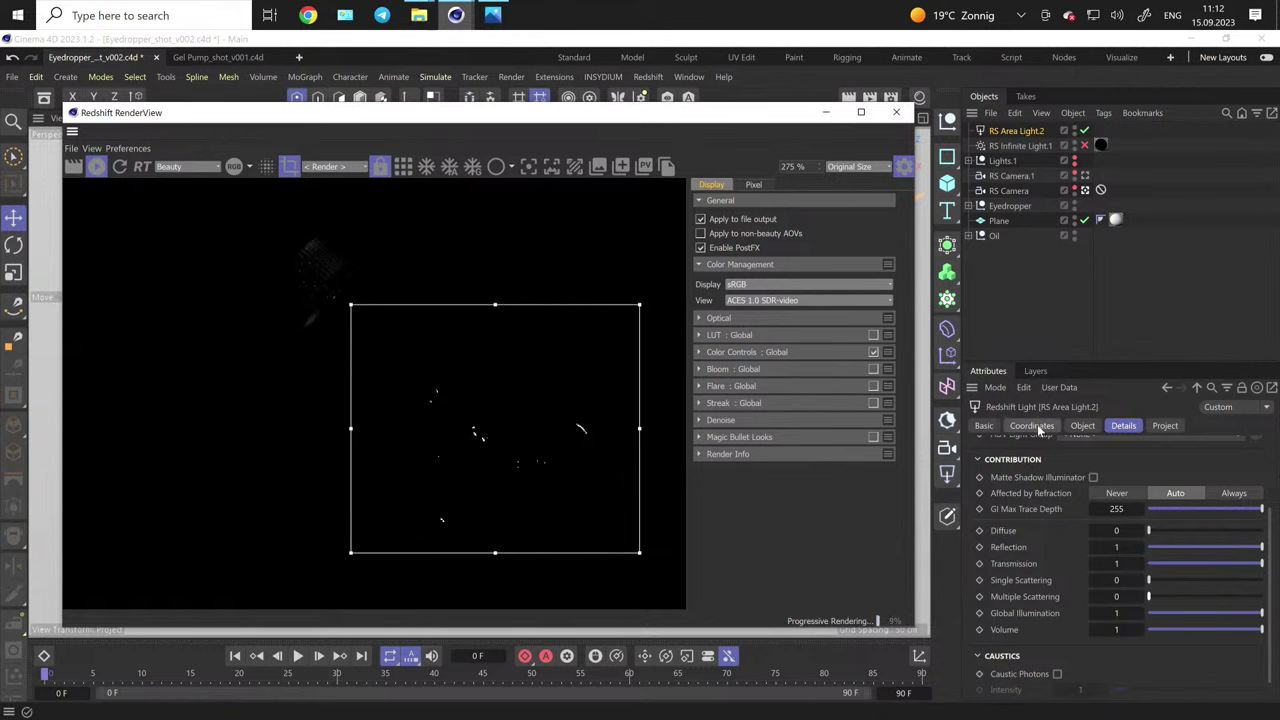
- Resize the rectangular area light to 1200 cm in X and 400 cm in Y and inspect the reflection on the oil edge
left_click(1082, 425)
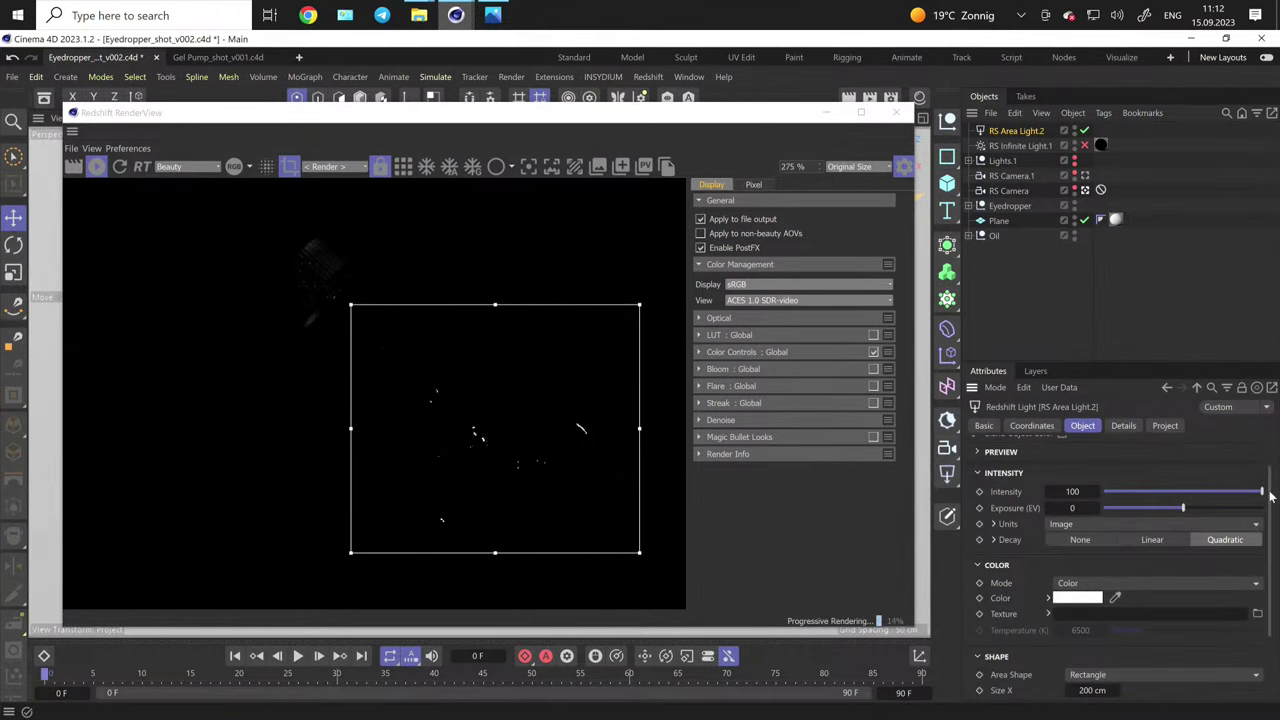
left_click_drag(1271, 497, 1271, 561)
left_click_drag(1100, 595, 1274, 595)
left_click(1086, 595)
type("12200")
key("Return")
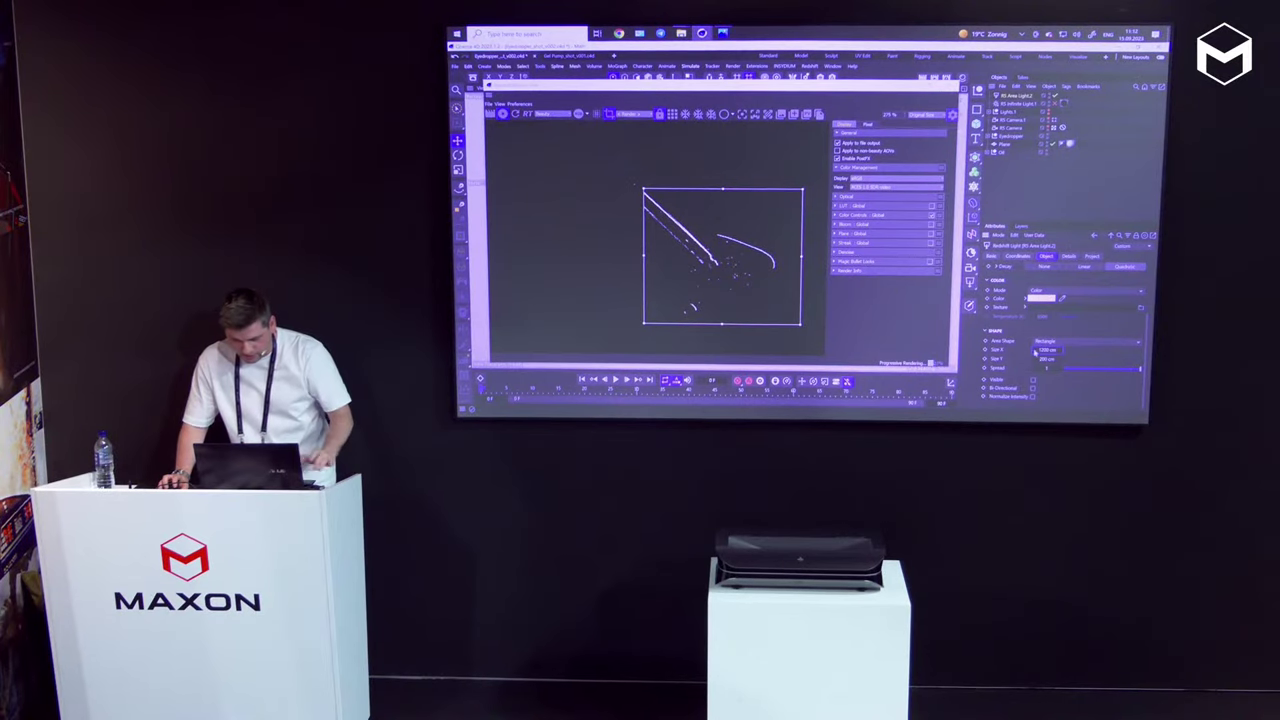
left_click_drag(1036, 359, 1086, 359)
type("400")
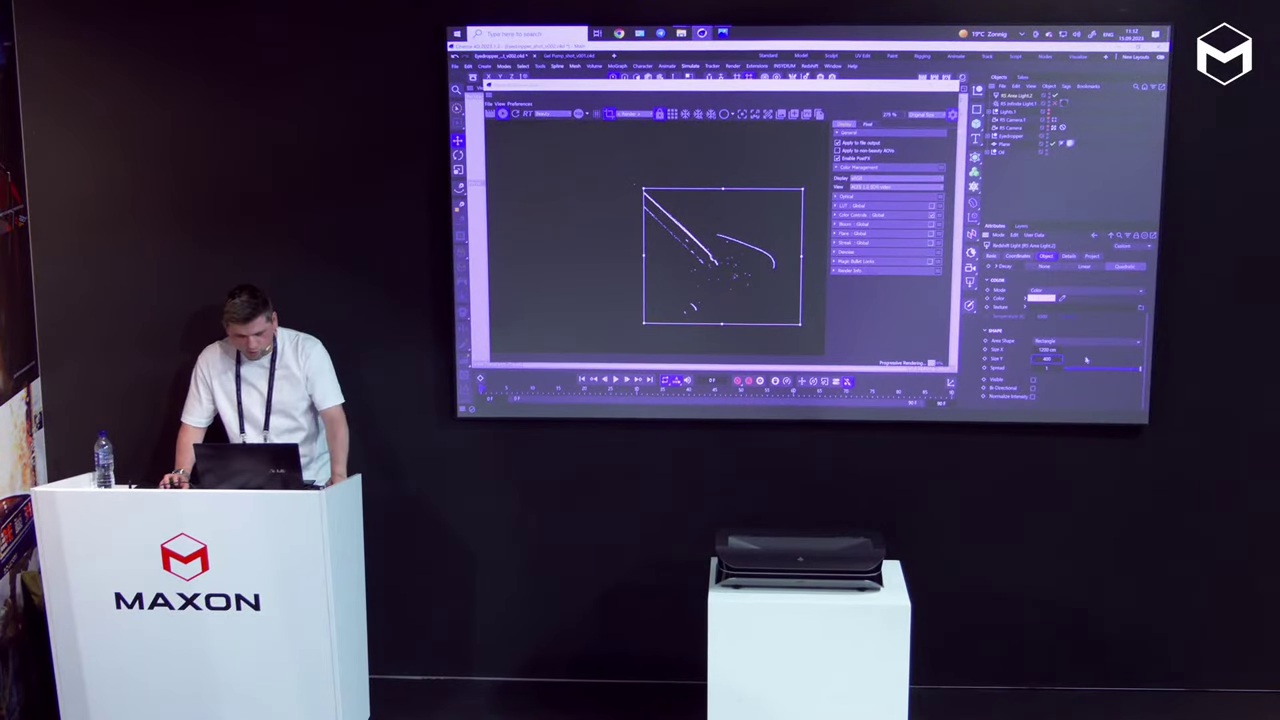
key("Return")
scroll(818, 279, "up", 4)
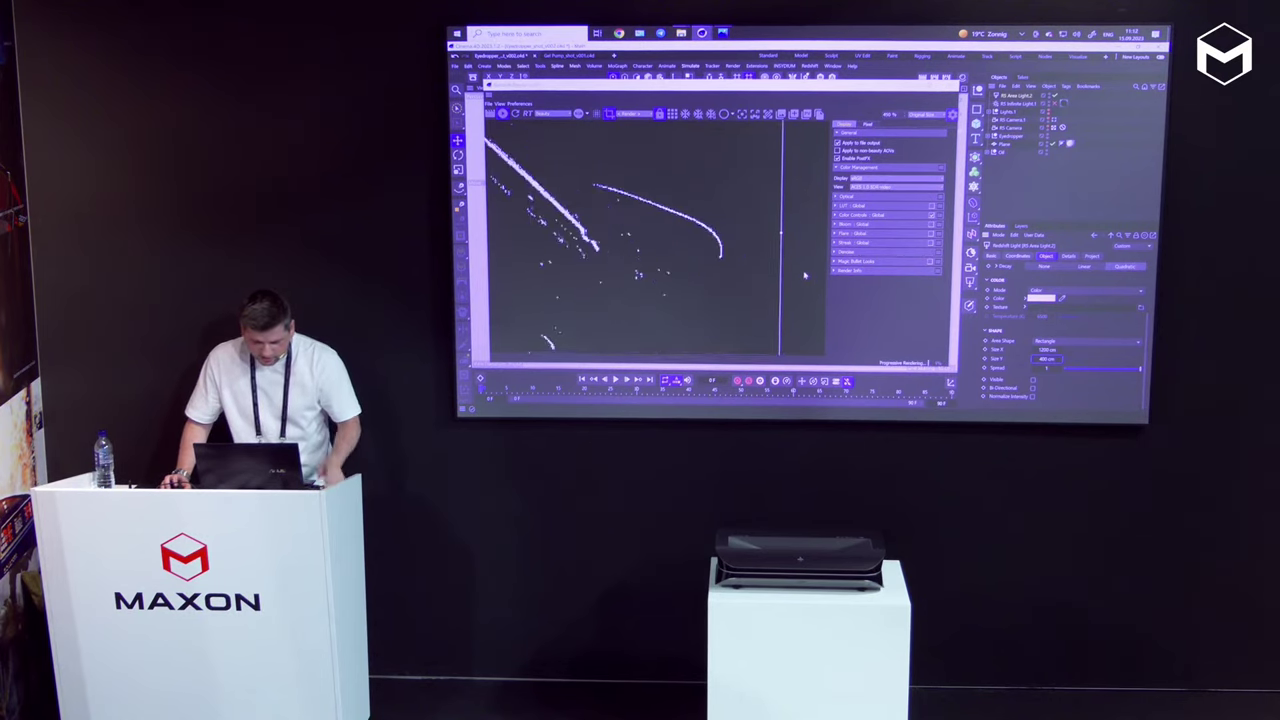
scroll(808, 277, "down", 3)
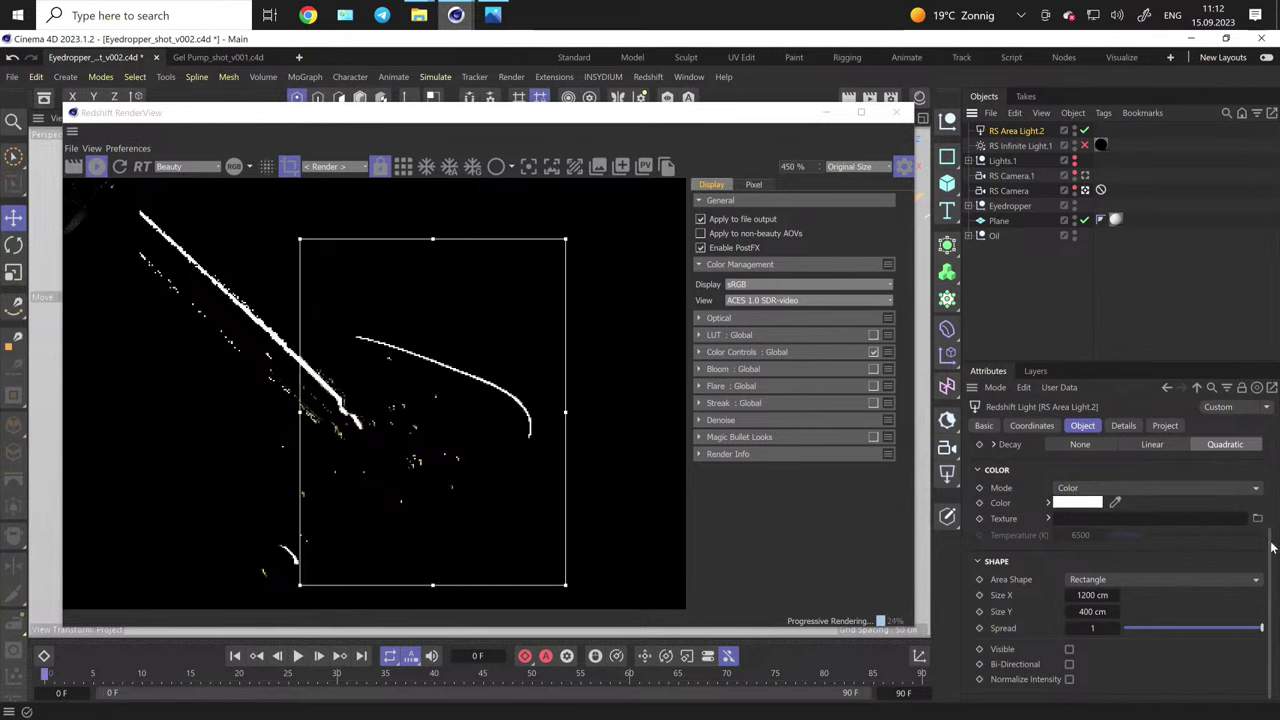
- Add a shader graph to the area light and connect a new Ramp node to the physical light's Color input
scroll(1272, 551, "up", 3)
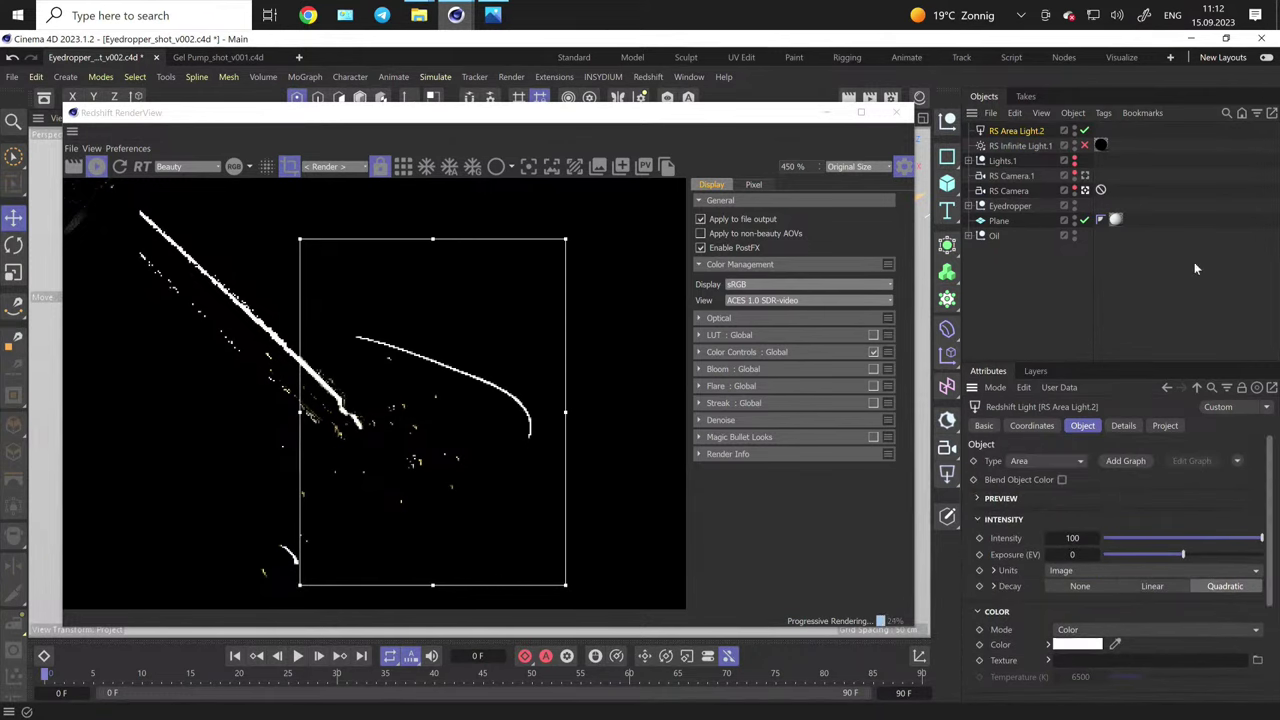
left_click(1127, 462)
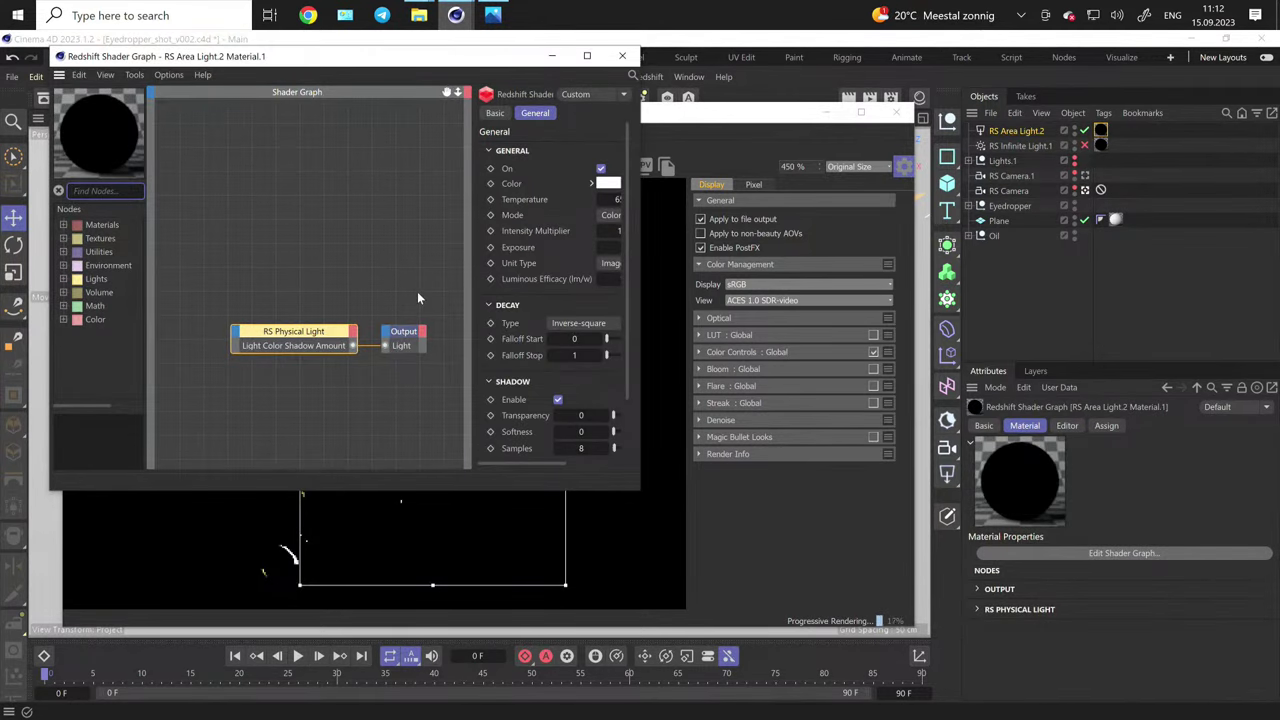
type("ramp")
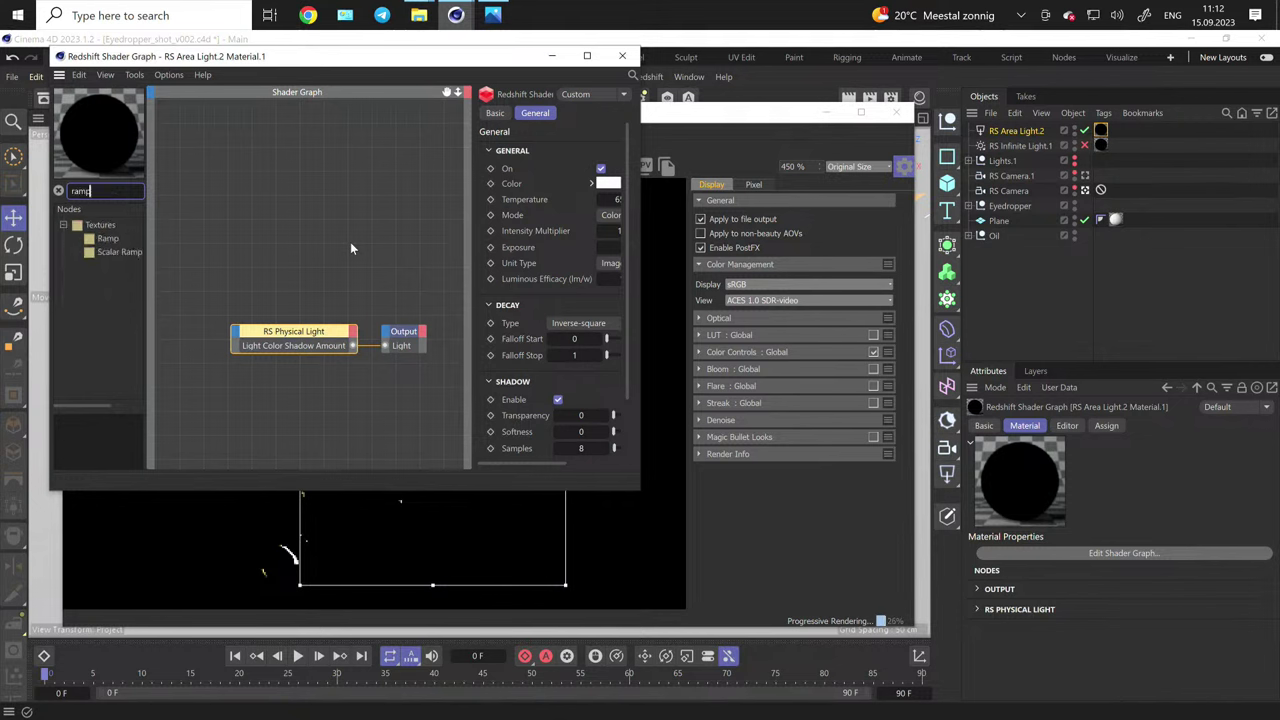
left_click_drag(107, 238, 242, 337)
mouse_move(266, 368)
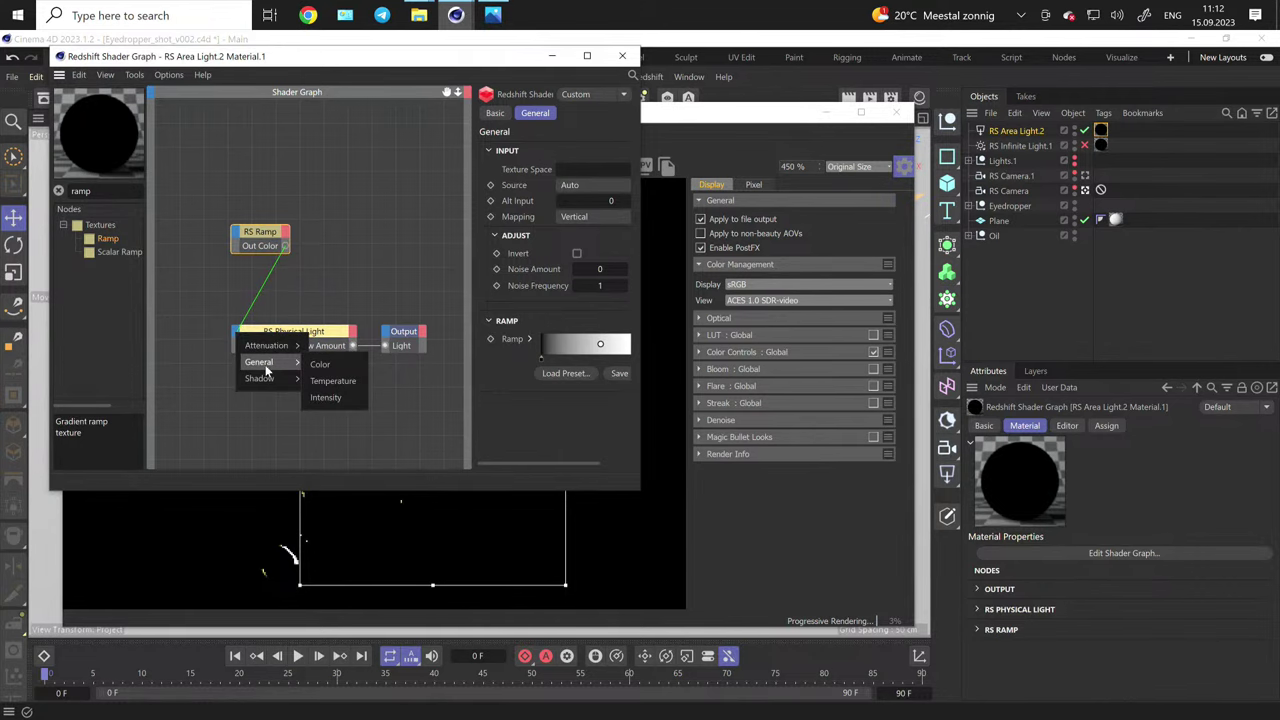
left_click(320, 366)
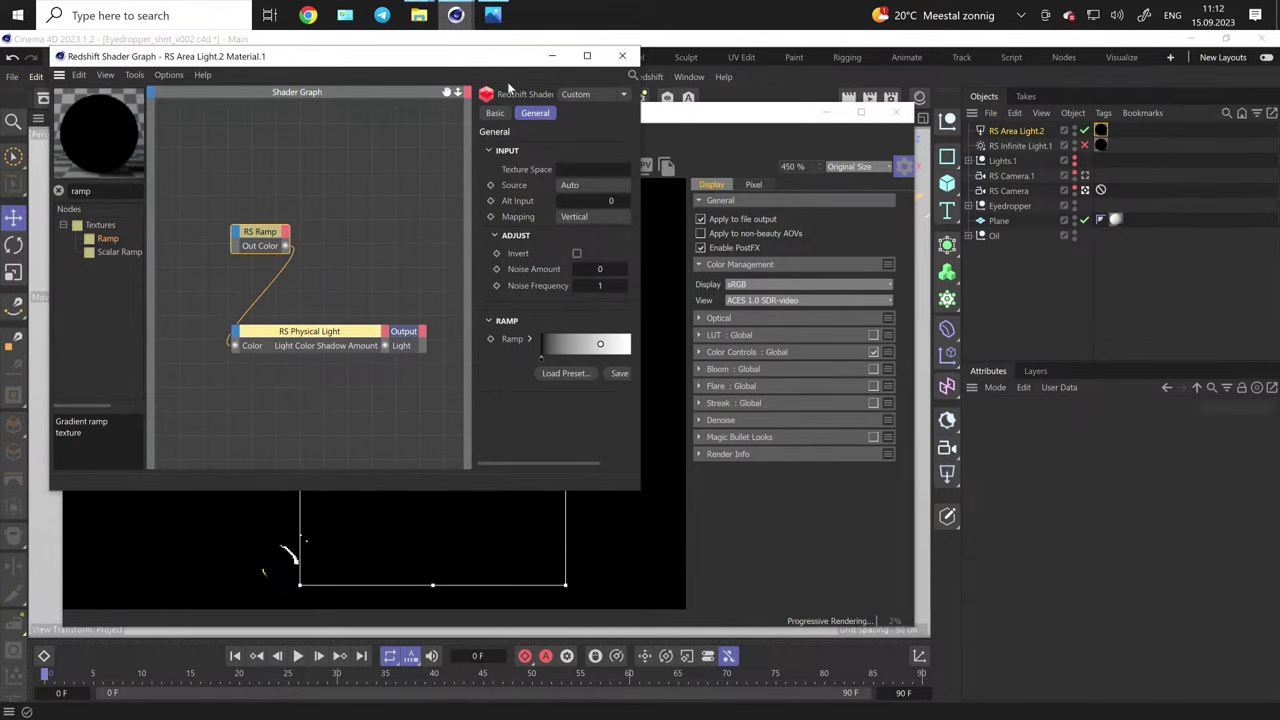
- Set the ramp's mapping to Horizontal, shift its blend midpoint close to the white end and add an extra knot there
left_click_drag(481, 62, 1077, 114)
left_click(1178, 270)
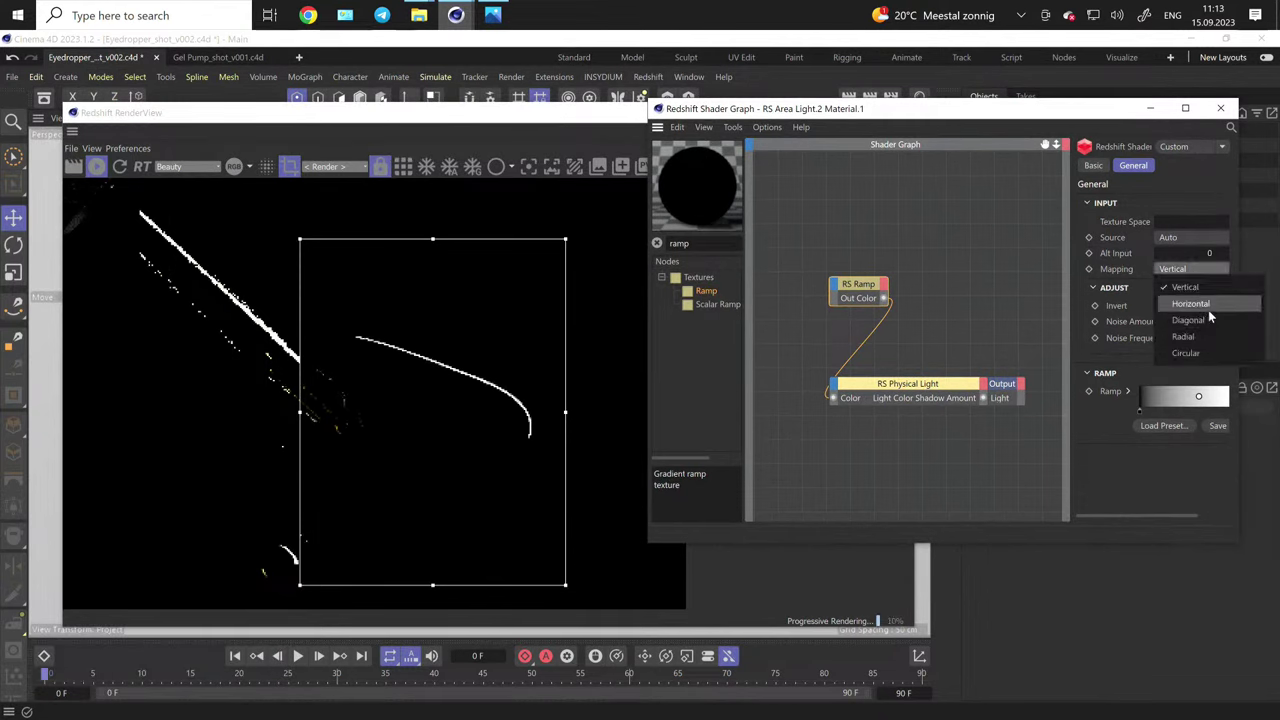
left_click(1205, 305)
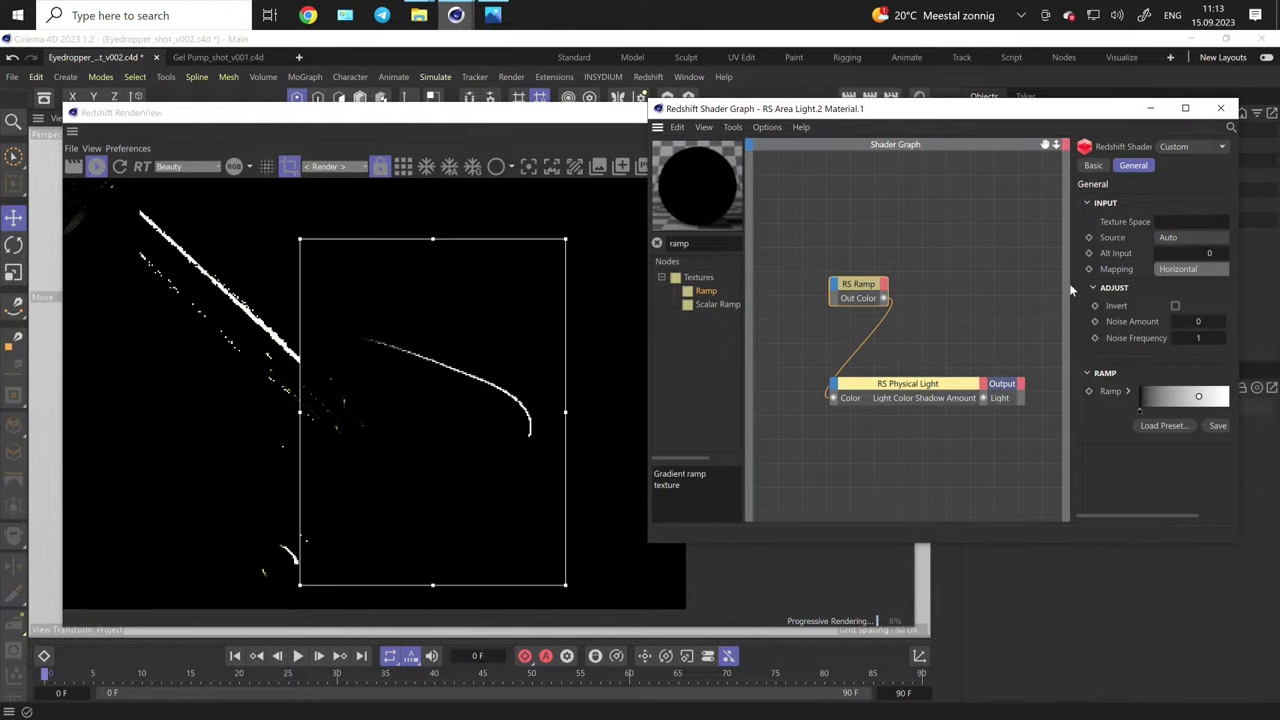
left_click_drag(1070, 284, 969, 294)
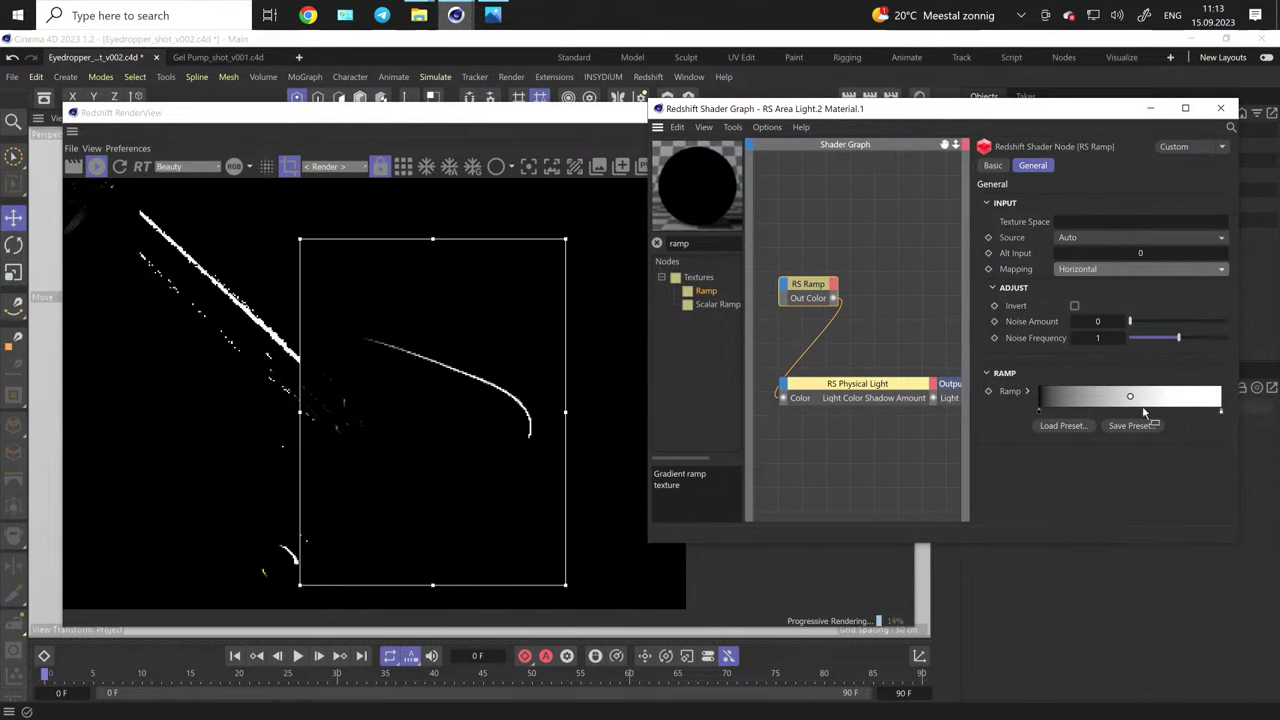
left_click_drag(1130, 398, 1202, 406)
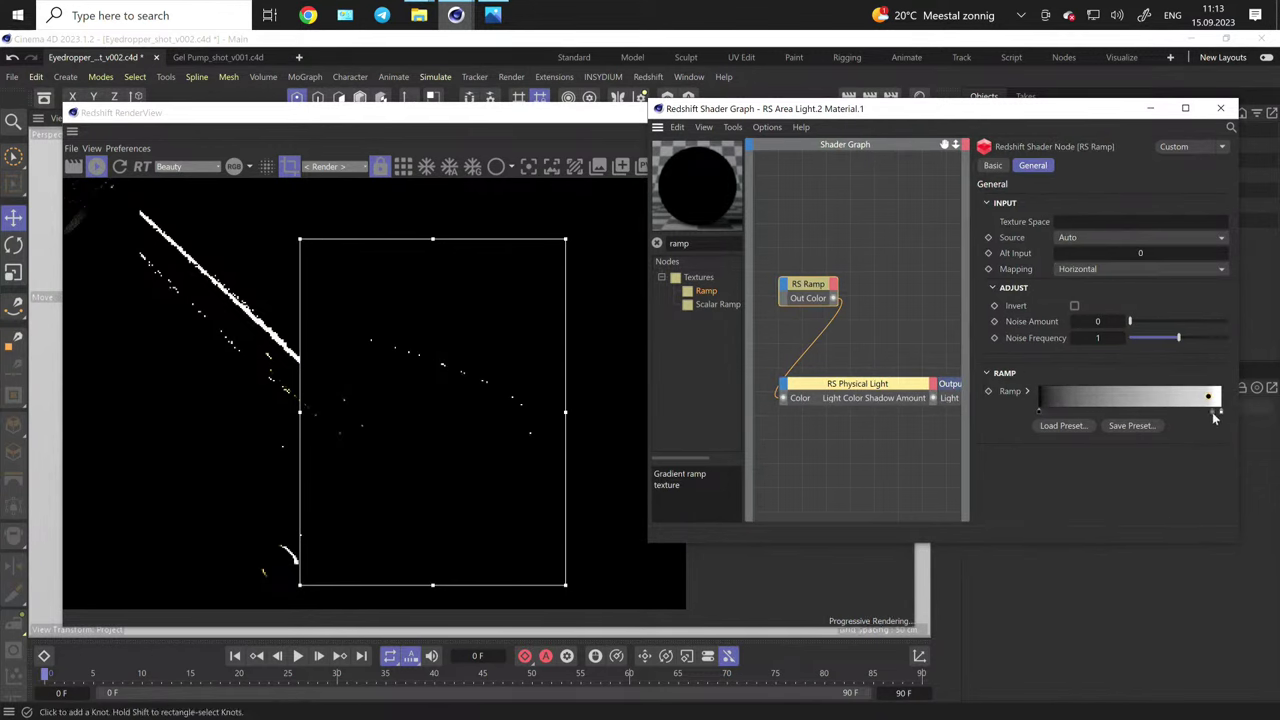
left_click(1213, 410)
left_click_drag(1218, 398, 1221, 398)
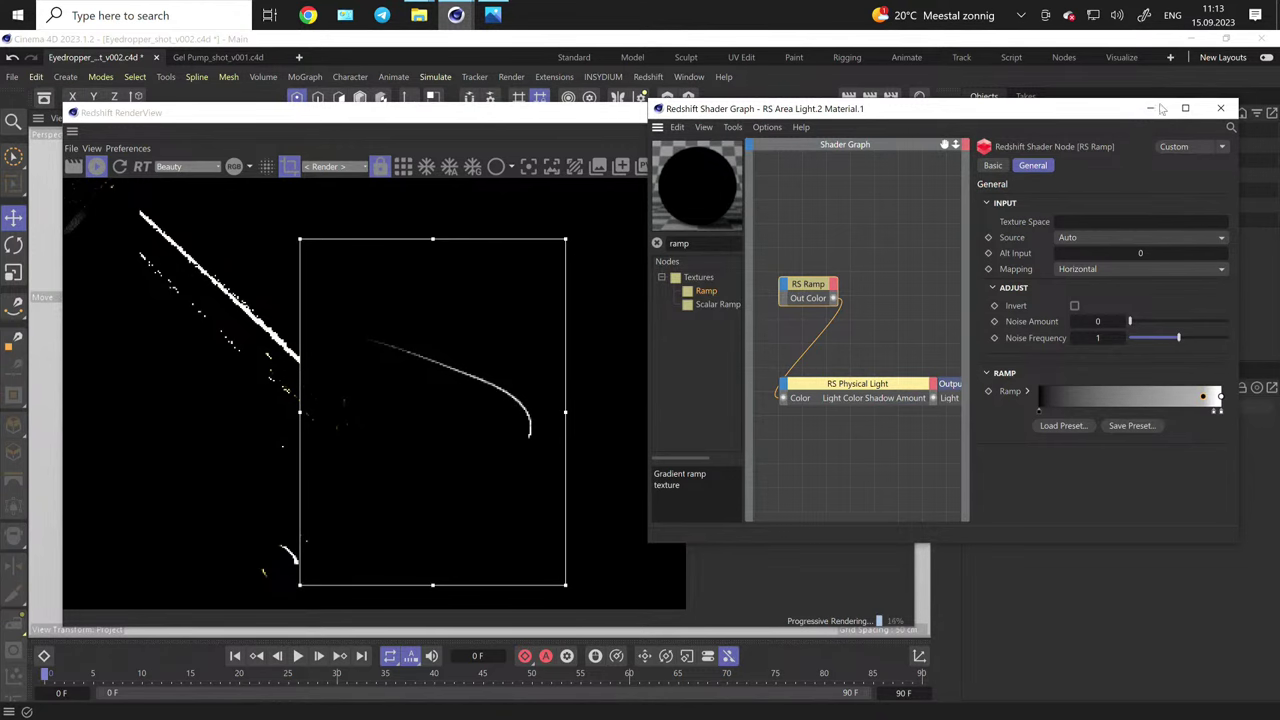
left_click(1220, 108)
- Set the area light's freeze transform pitch to -29°
left_click(1018, 131)
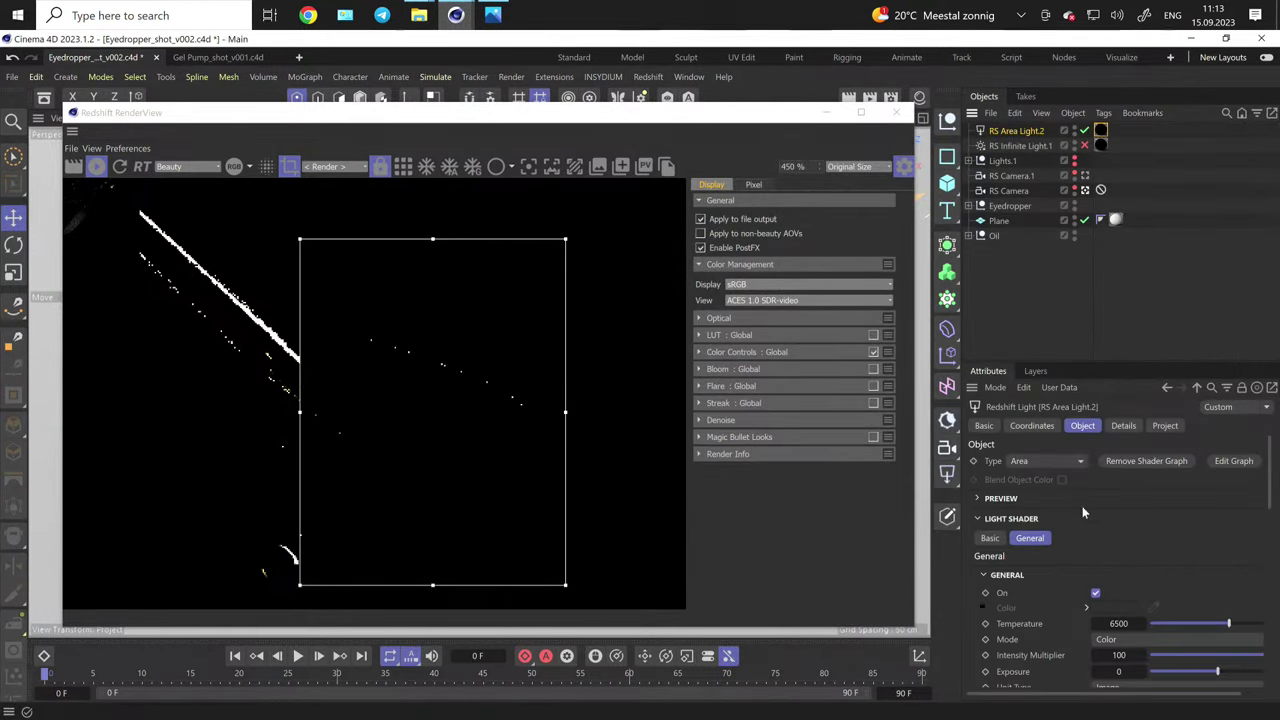
left_click(1040, 426)
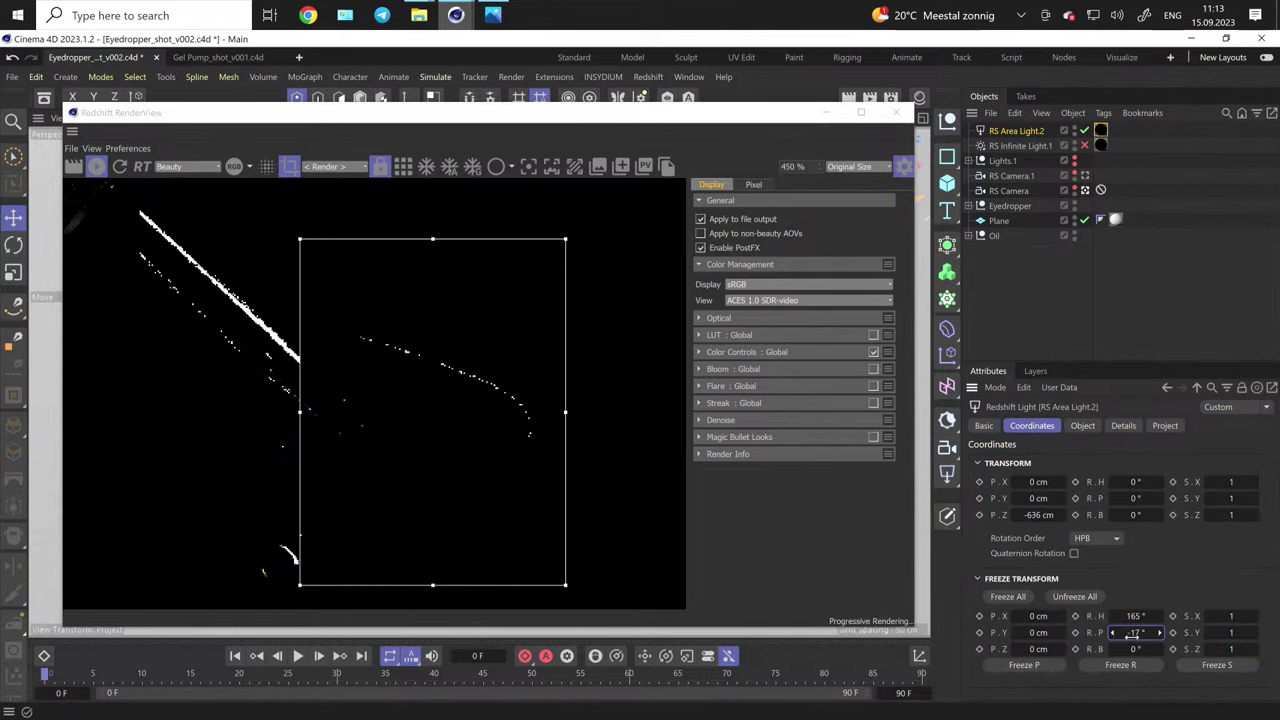
left_click_drag(1132, 633, 1120, 633)
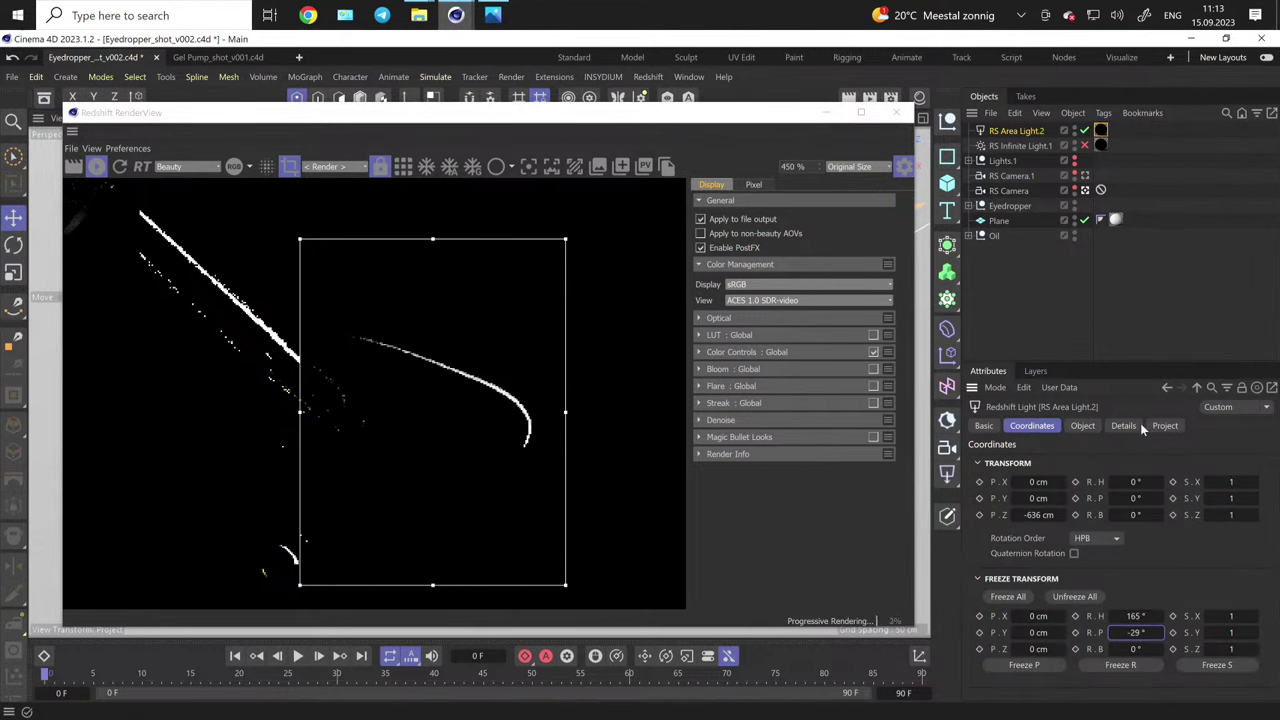
- Increase the area light's Y size to 700 cm
left_click(1086, 426)
left_click_drag(1273, 486, 1271, 656)
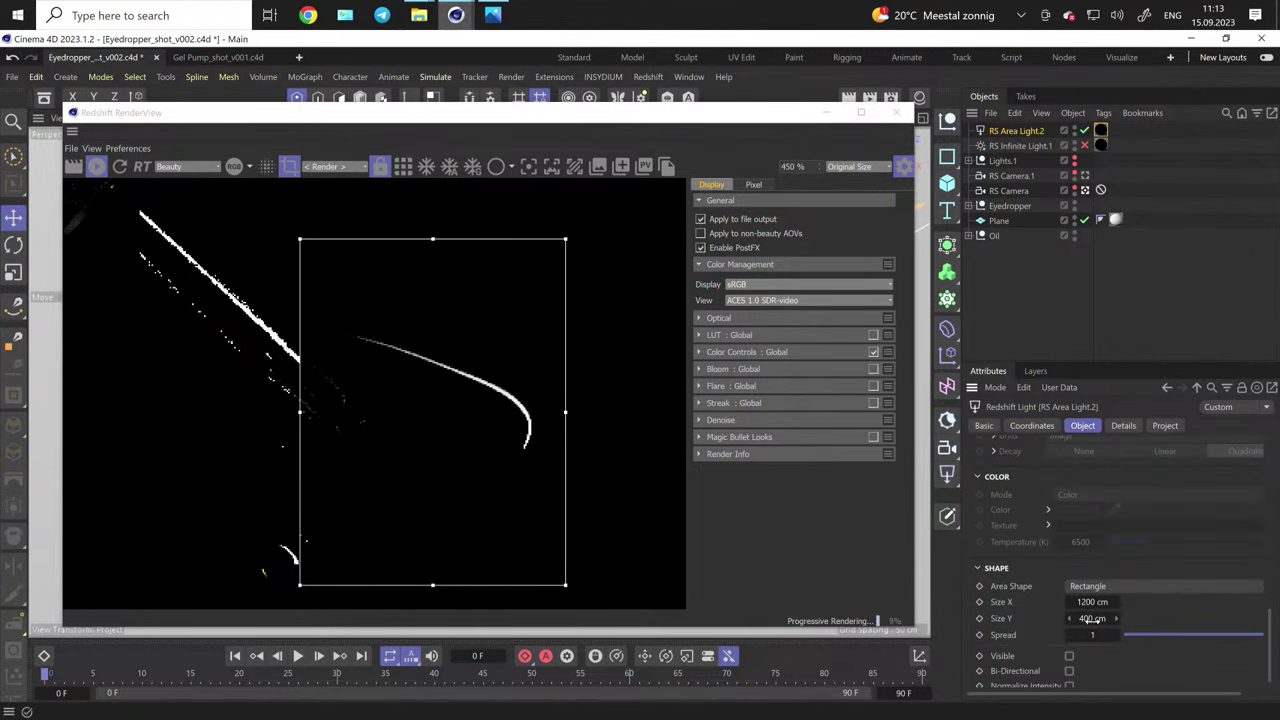
mouse_move(1091, 618)
left_mouse_down()
mouse_move(1122, 618)
mouse_move(1100, 619)
left_mouse_up()
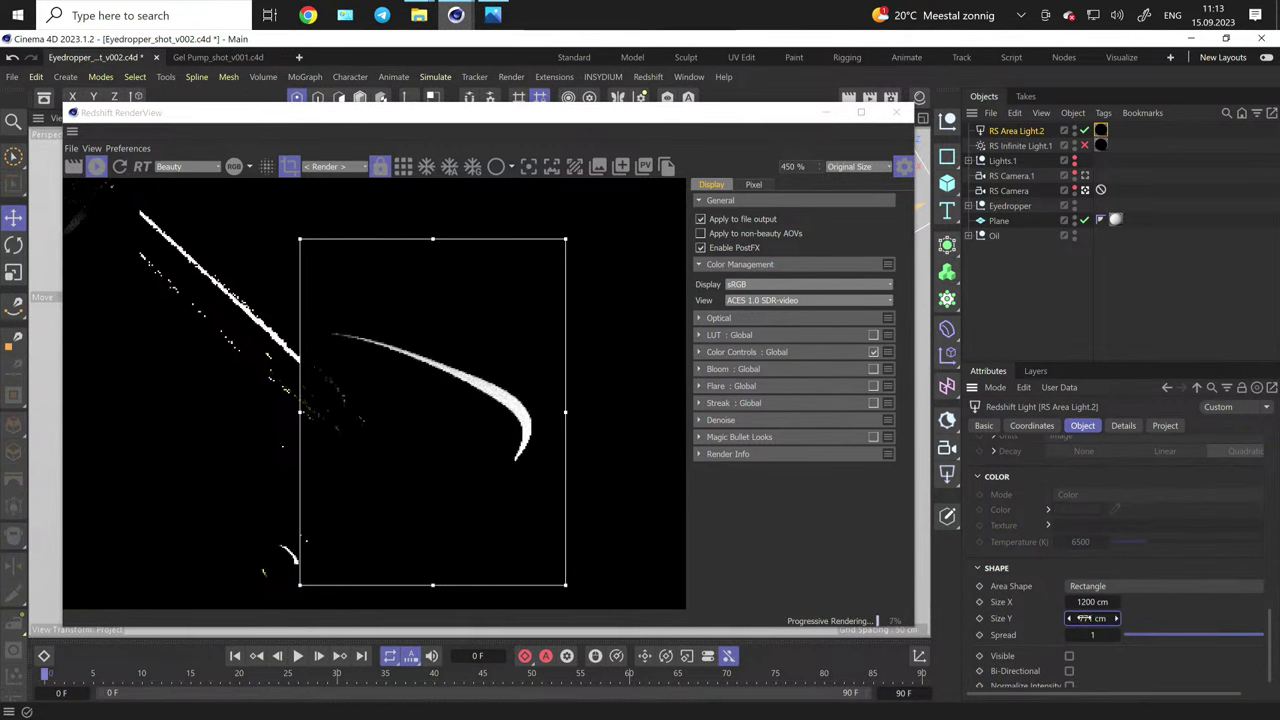
double_click(1094, 618)
type("700")
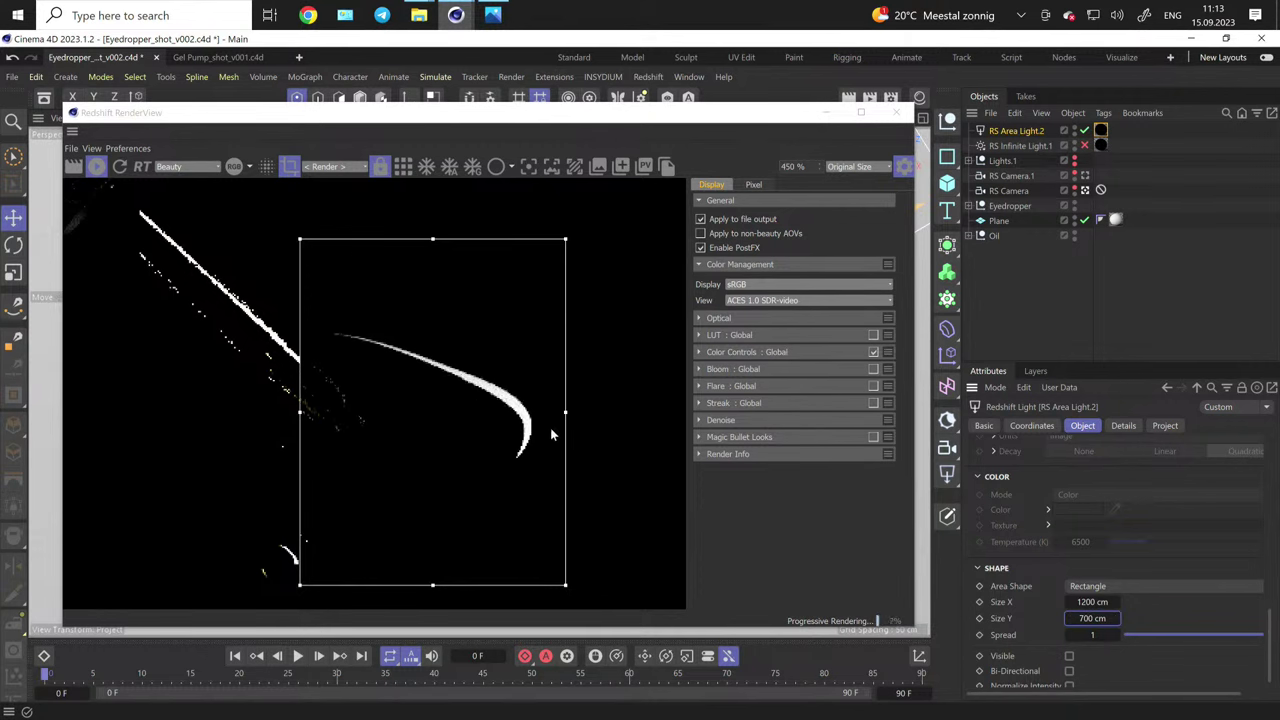
- In the area light's ramp, try Vertical mapping, move the black knot close to the white end and remove the extra knot
left_click(1100, 131)
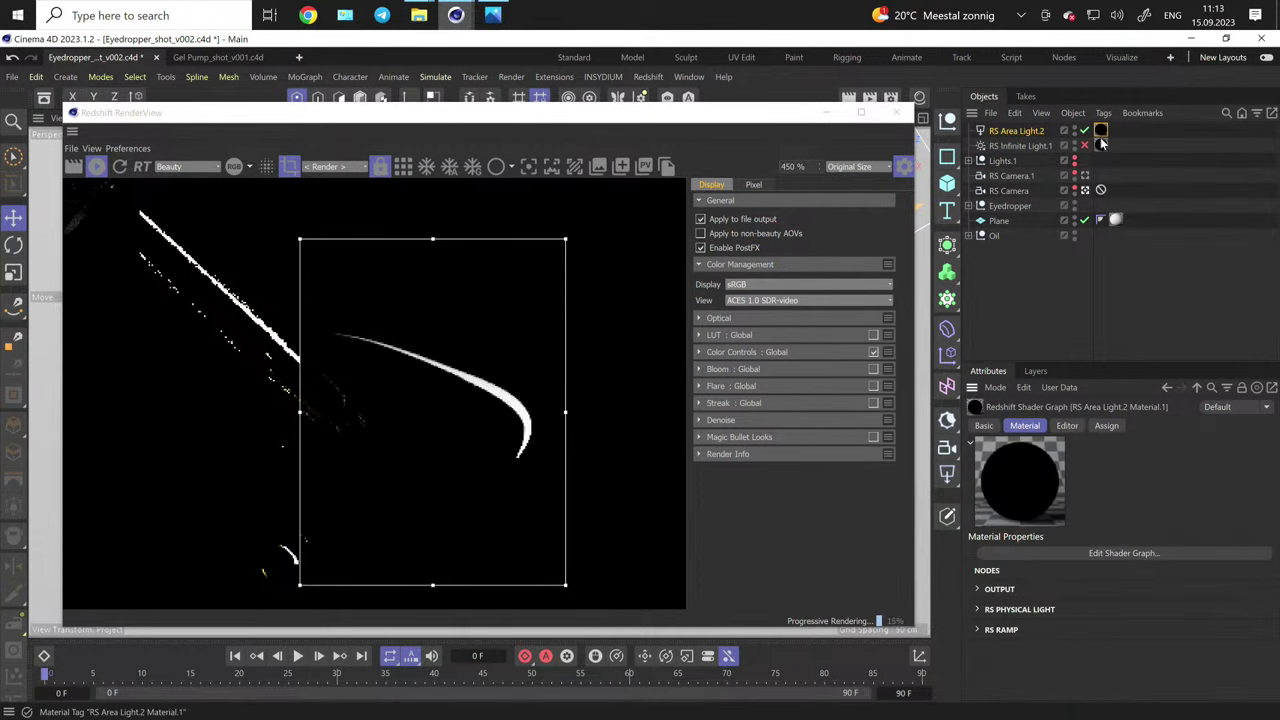
left_click(1107, 555)
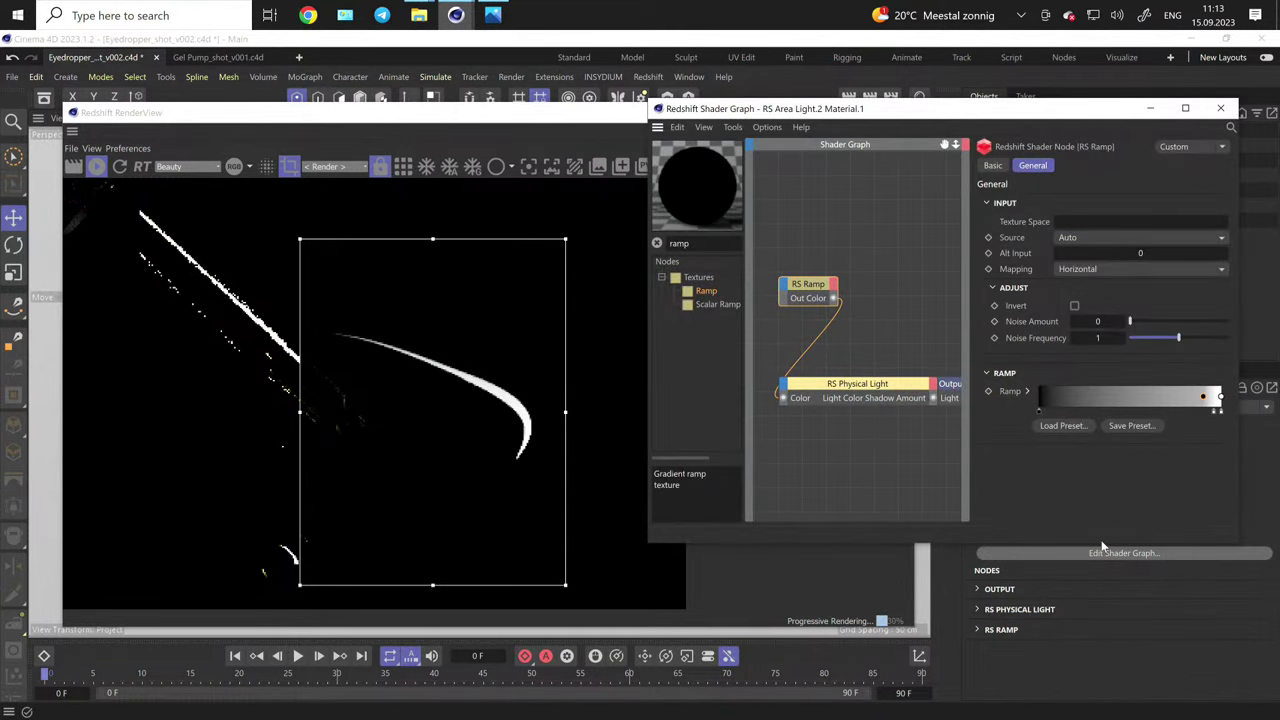
left_click(1099, 270)
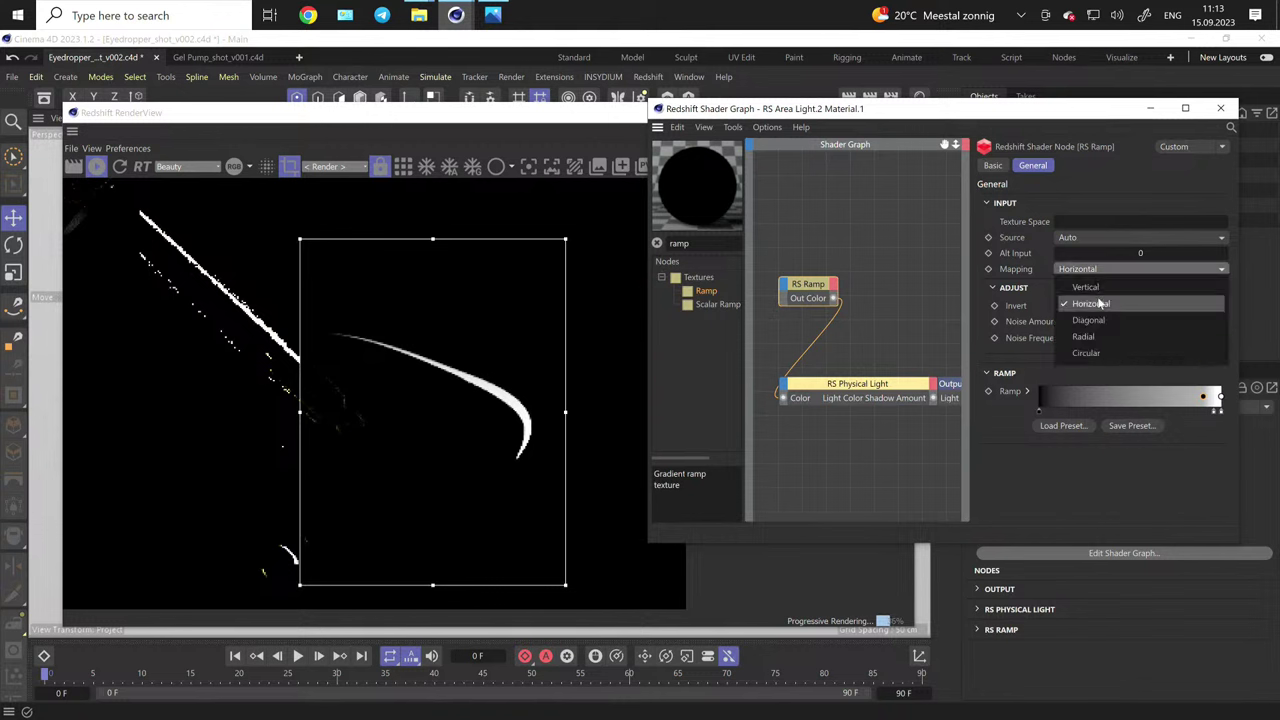
left_click(1096, 287)
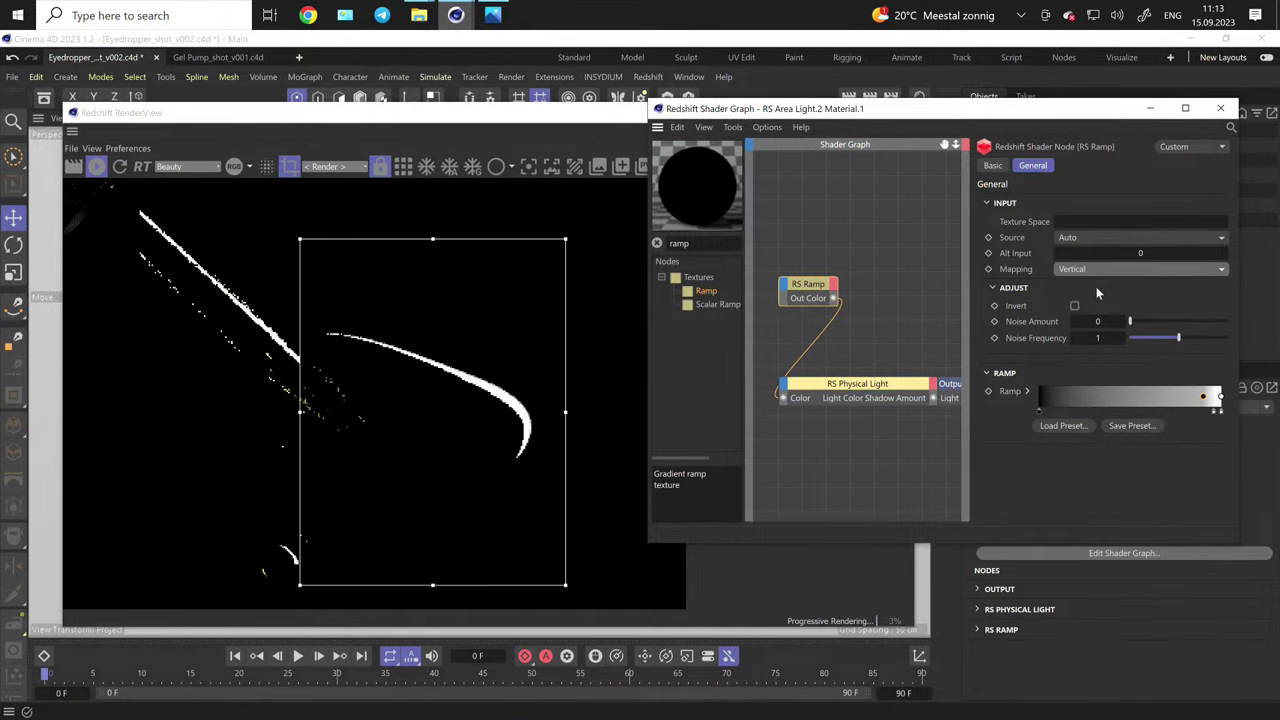
left_click(1040, 410)
left_click_drag(1040, 413, 1177, 417)
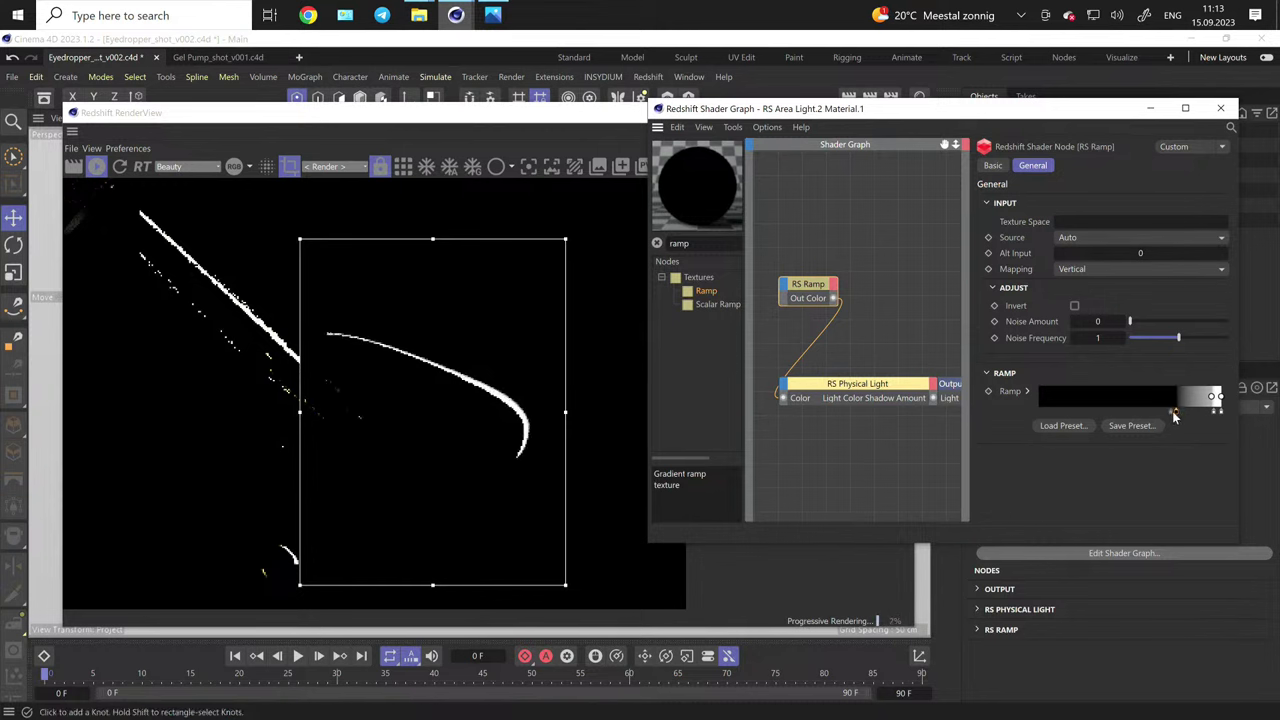
mouse_move(1214, 411)
left_mouse_down()
mouse_move(1224, 414)
mouse_move(1200, 415)
mouse_move(1211, 424)
left_mouse_up()
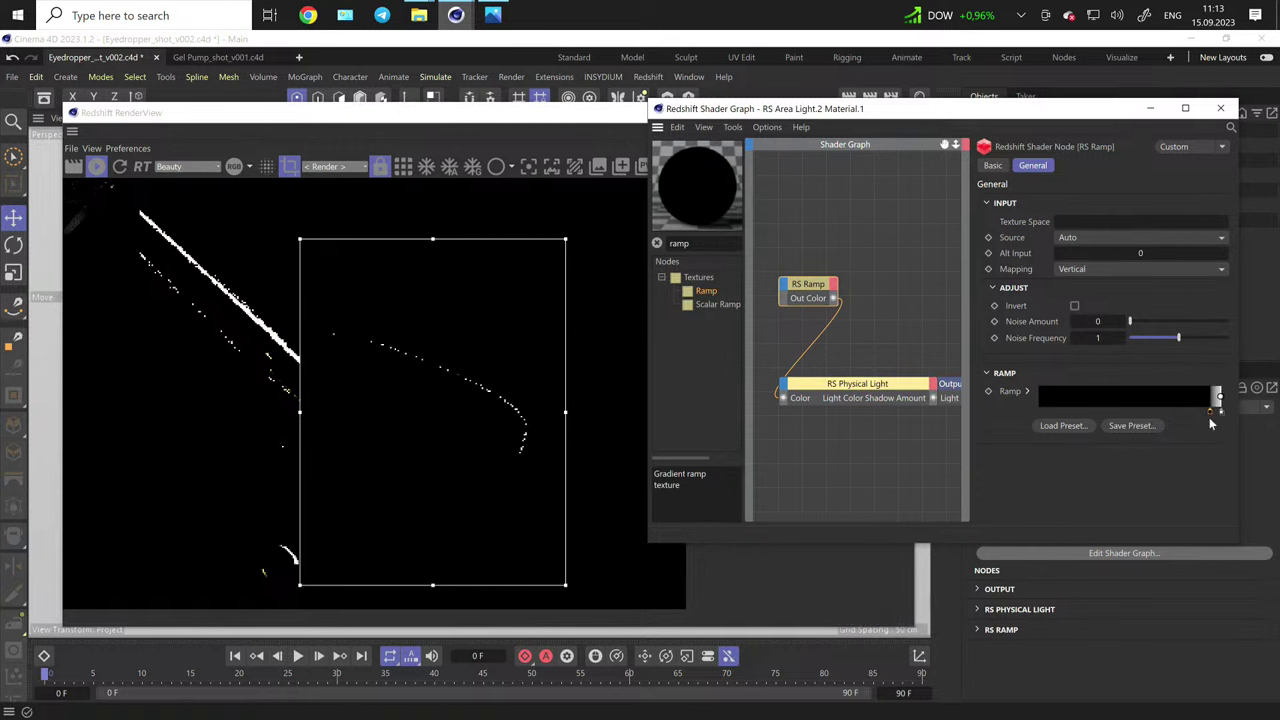
- Switch the ramp's mapping back to Horizontal and return the black knot to the start of the gradient
left_click(1114, 269)
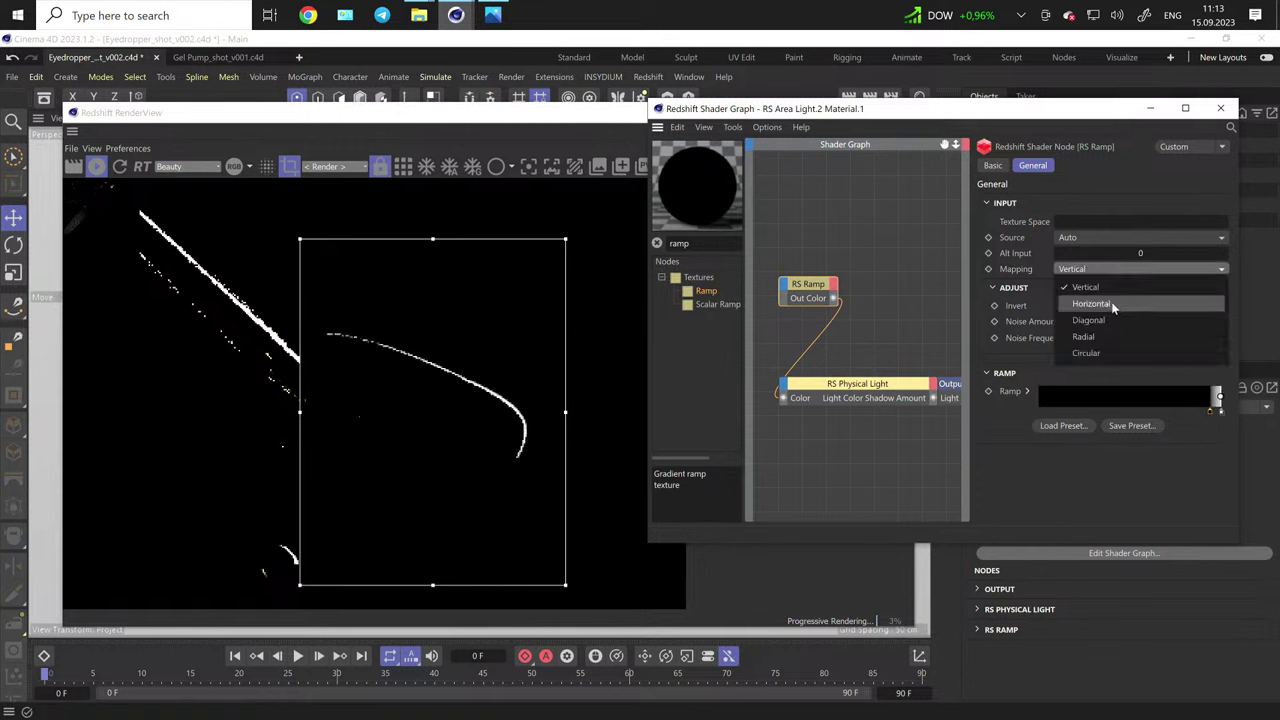
left_click(1092, 304)
left_click_drag(1213, 416, 1040, 415)
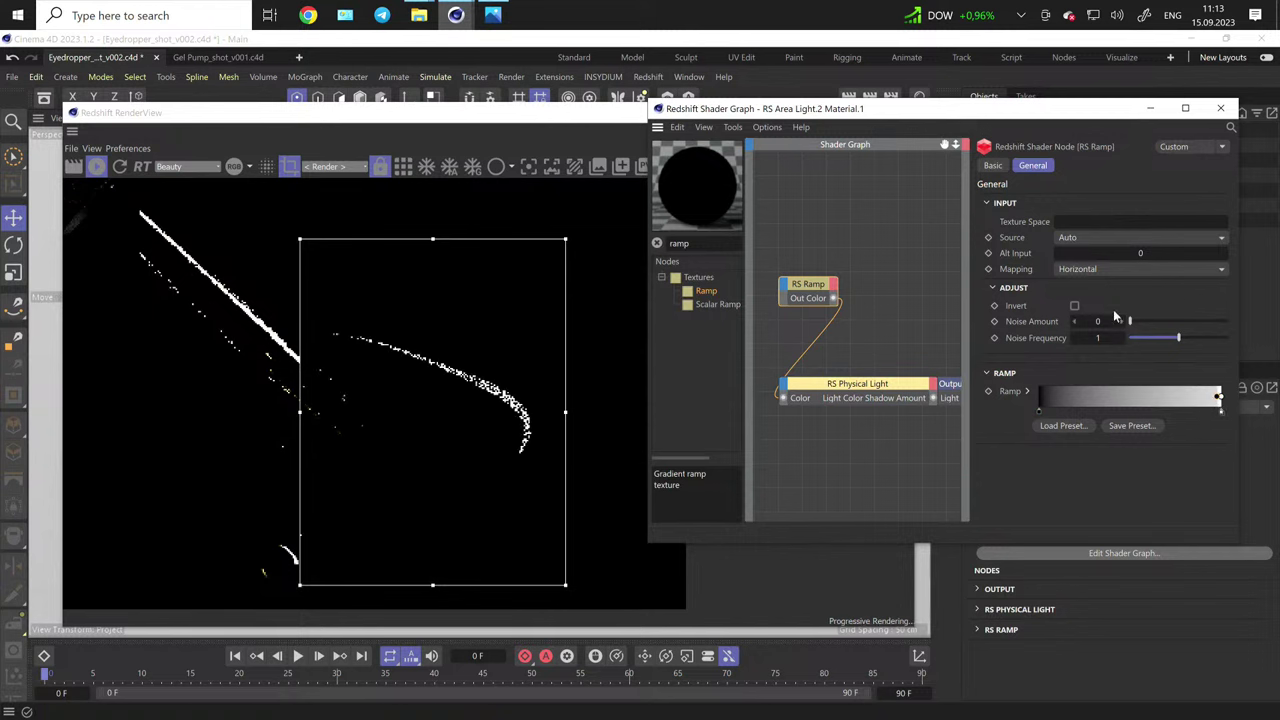
left_click(1151, 109)
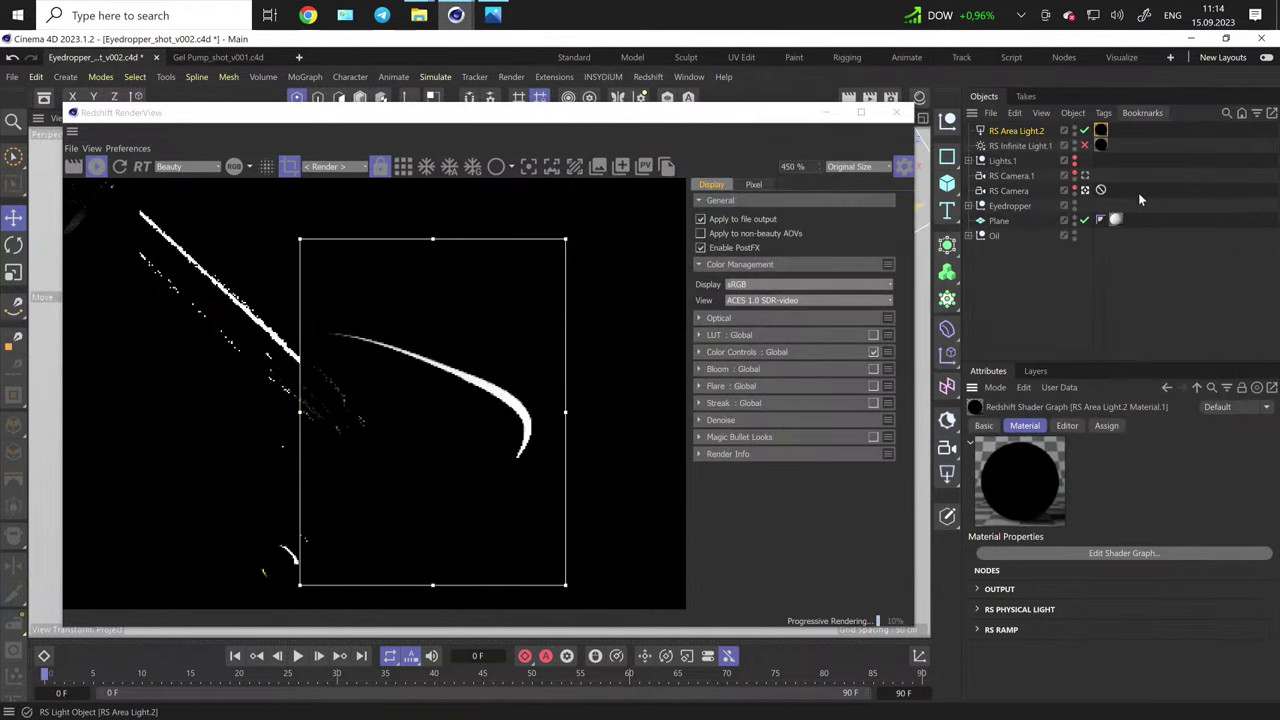
- Re-enable the infinite light and check the combined lighting on the oil and eyedropper in the render
left_click(1084, 146)
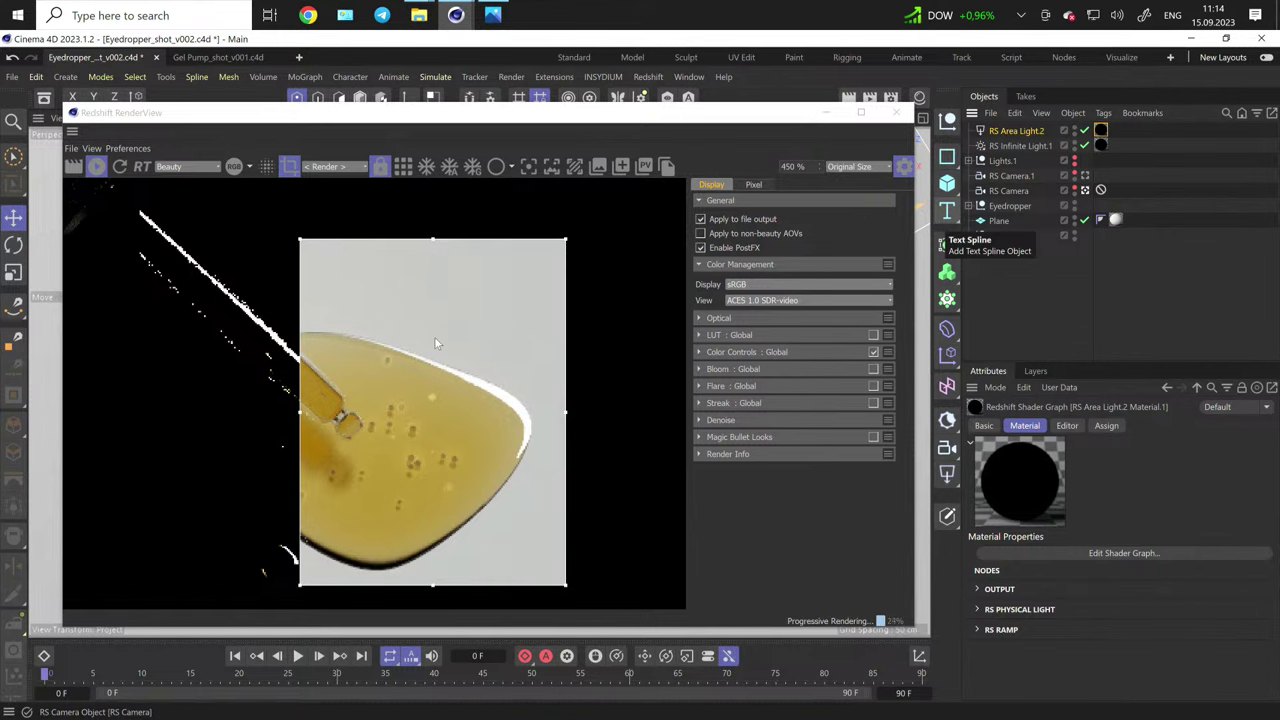
scroll(424, 383, "down", 3)
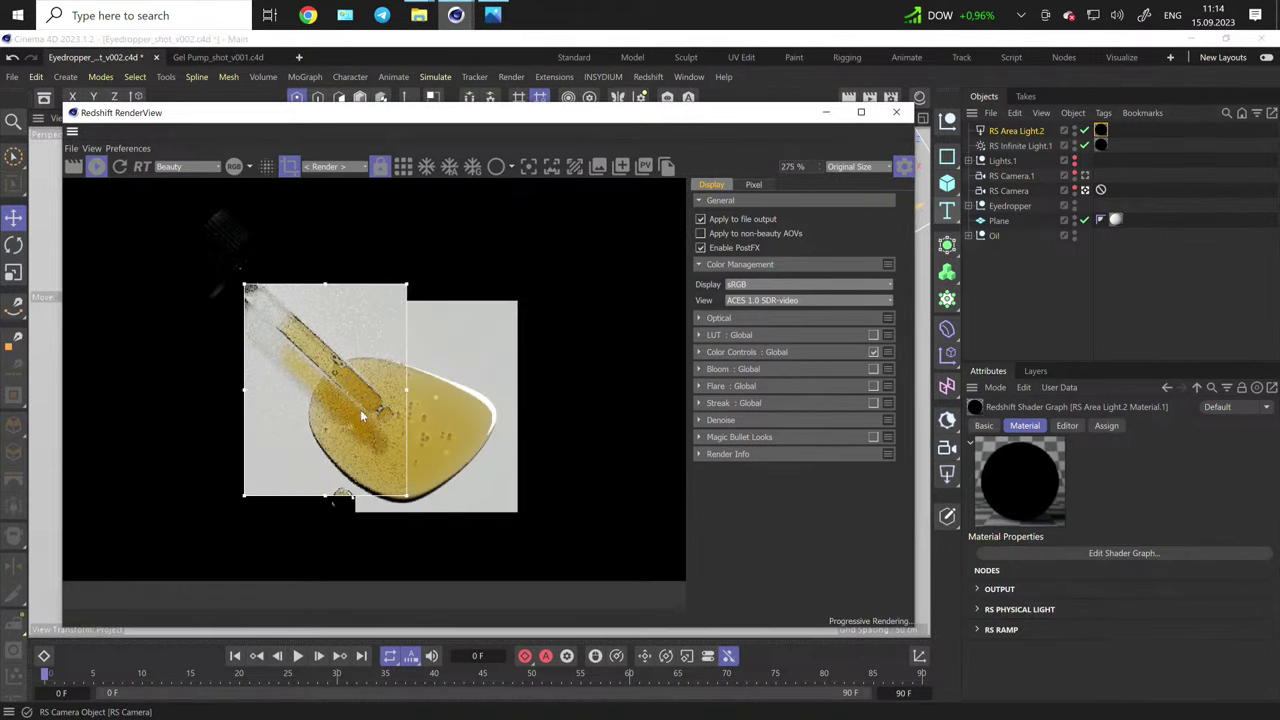
- Disable the infinite light to isolate the area light's reflections, and turn off region rendering
scroll(423, 428, "up", 1)
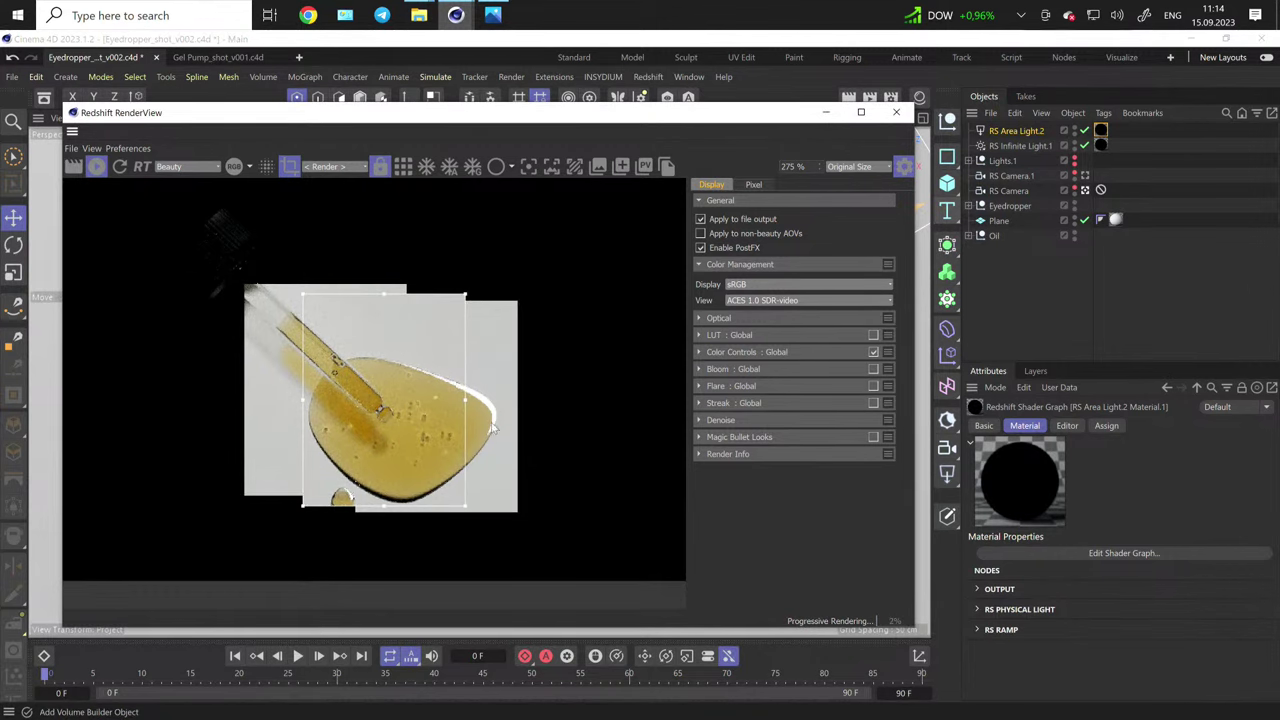
scroll(349, 372, "up", 1)
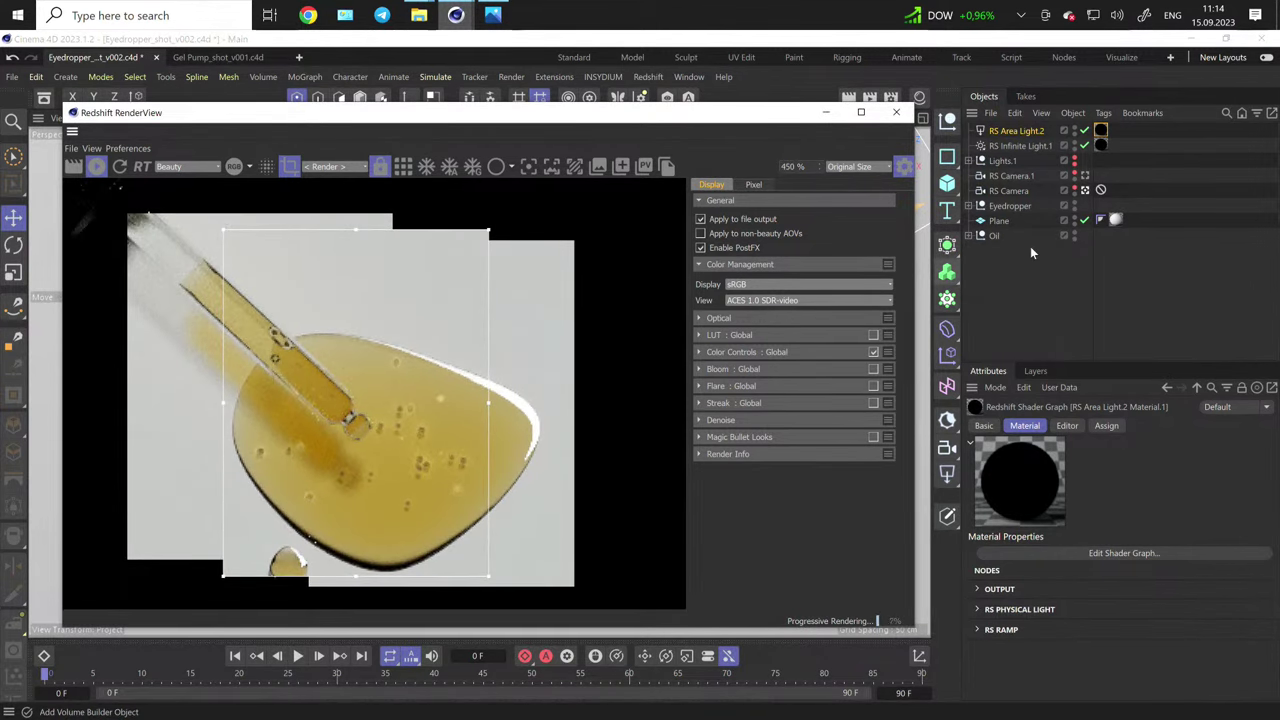
left_click(1084, 145)
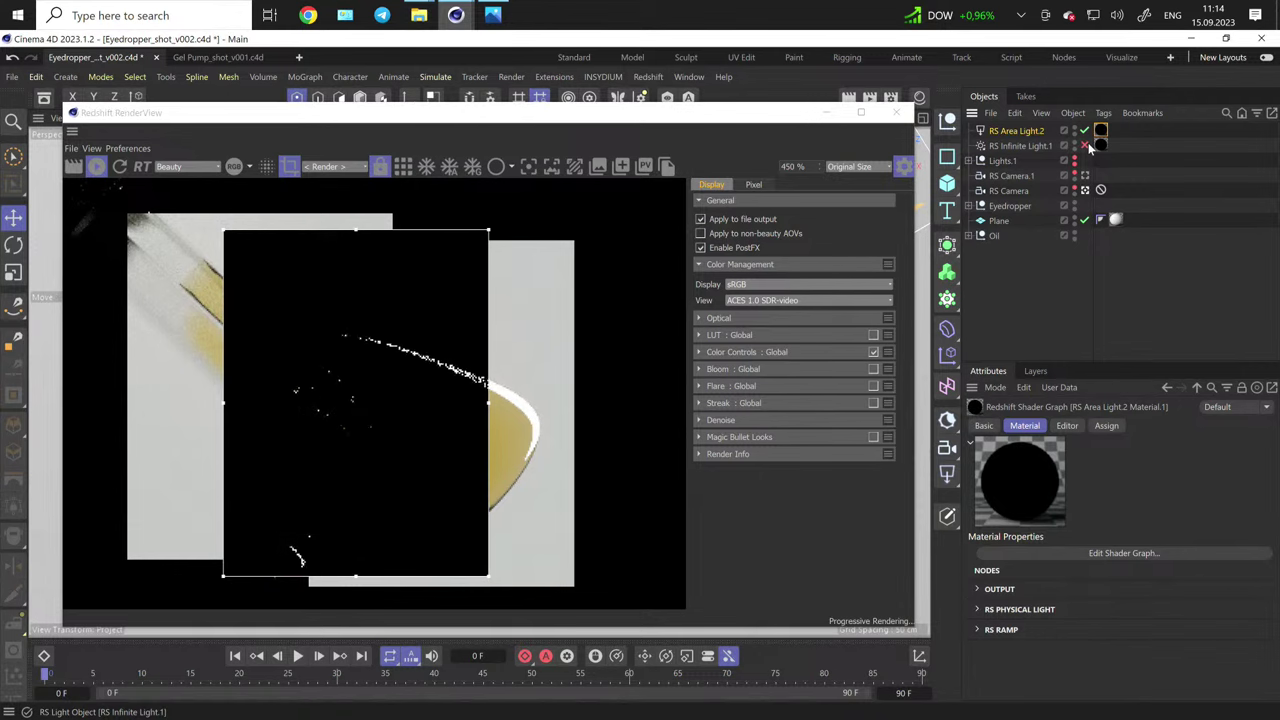
scroll(458, 310, "down", 2)
left_click(289, 166)
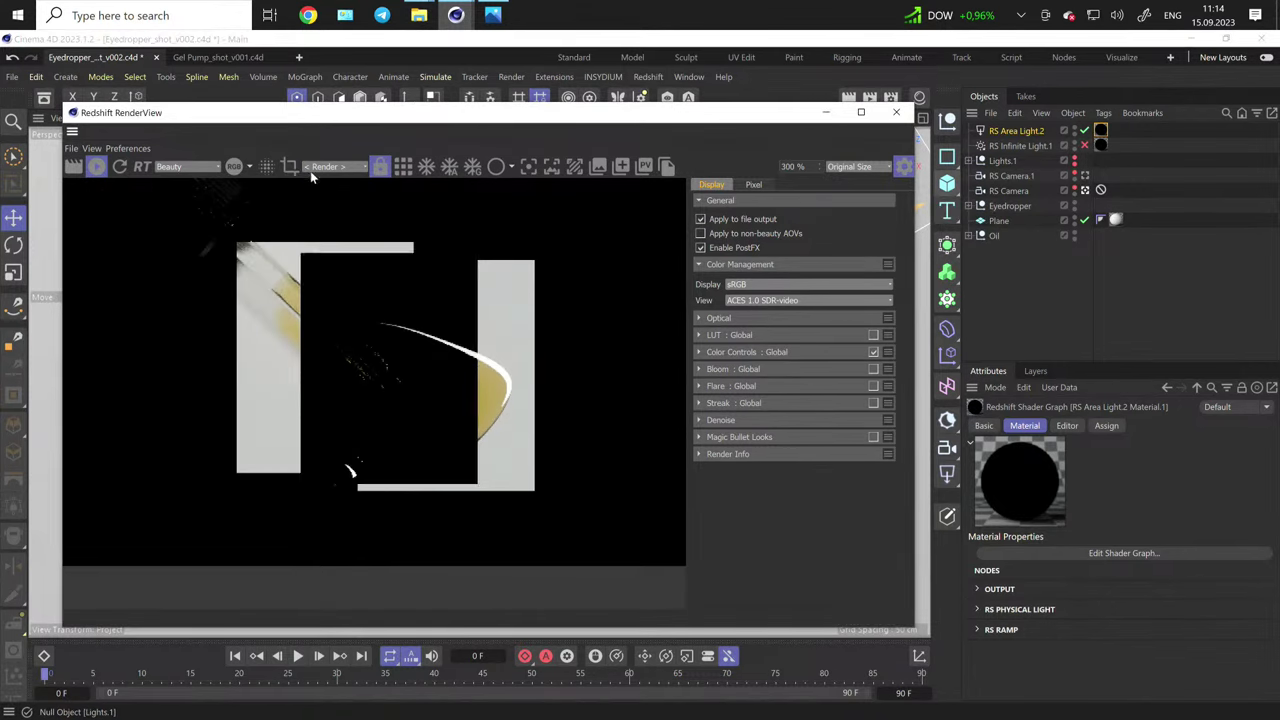
- Widen the ramp-textured area light's X size beyond 1200 cm and adjust its frozen rotation to H 169° and P -7°
left_click(1022, 131)
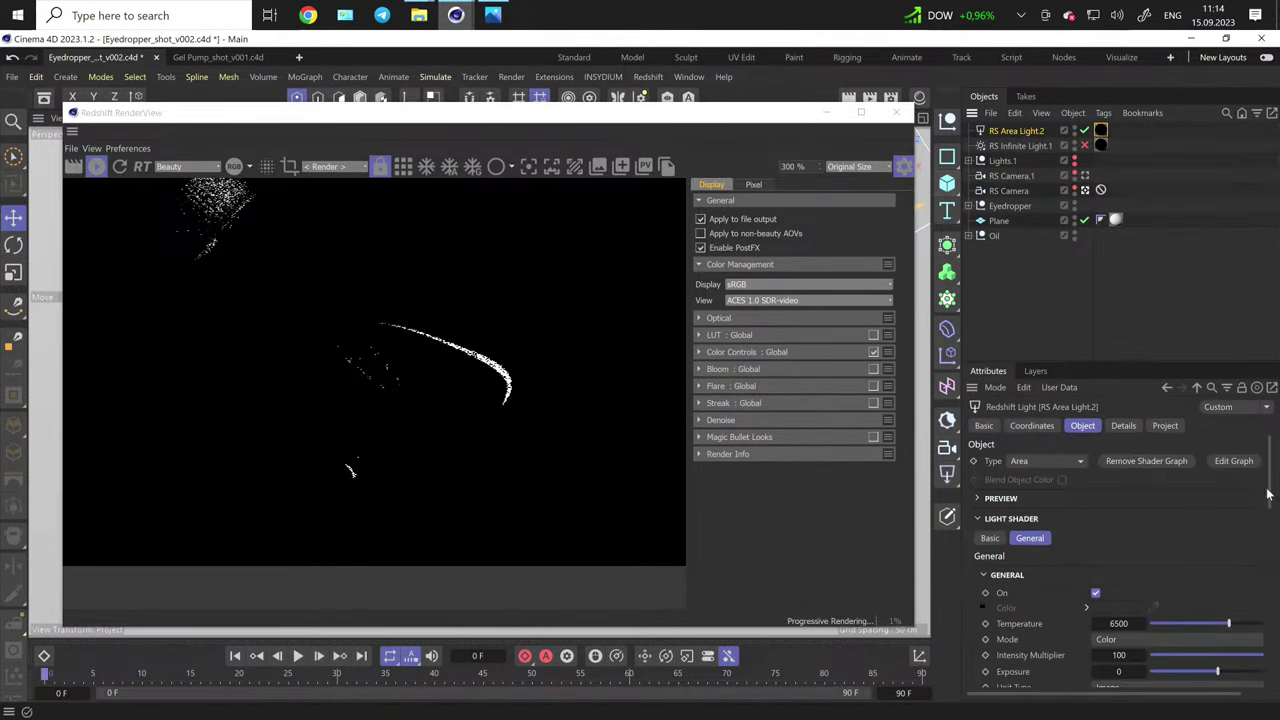
left_click_drag(1267, 491, 1267, 655)
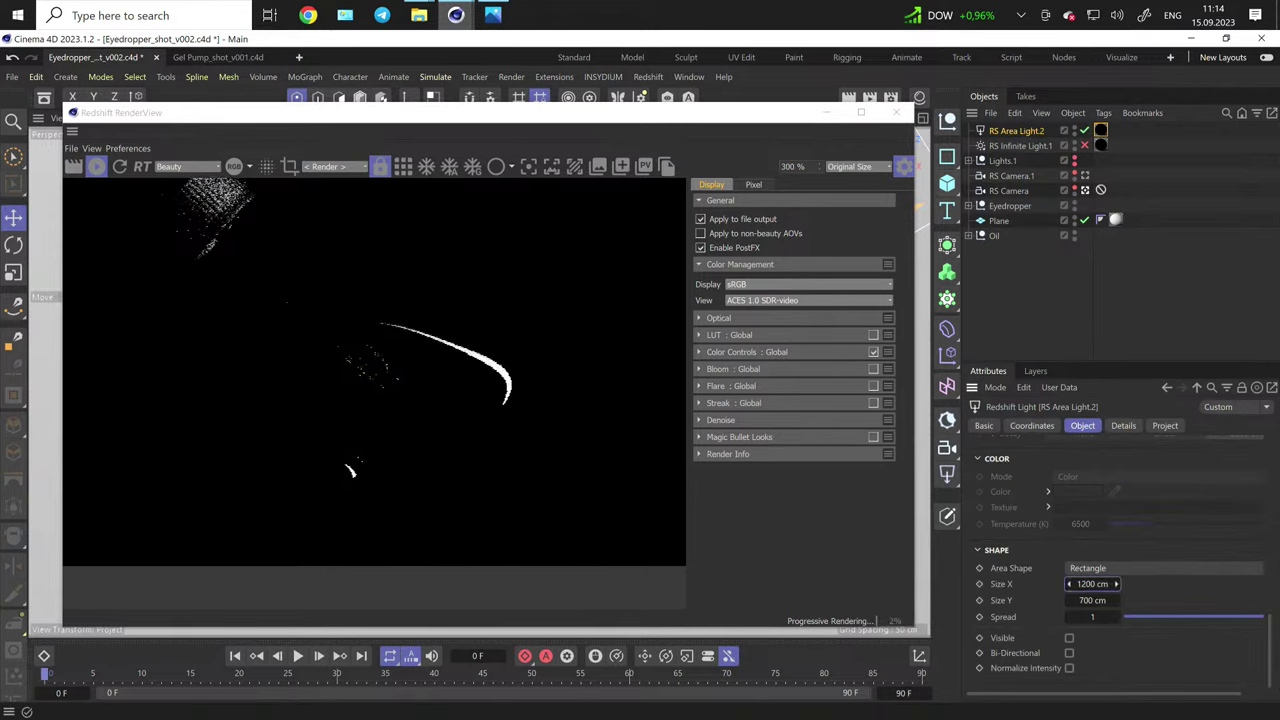
left_click_drag(1068, 584, 1110, 584)
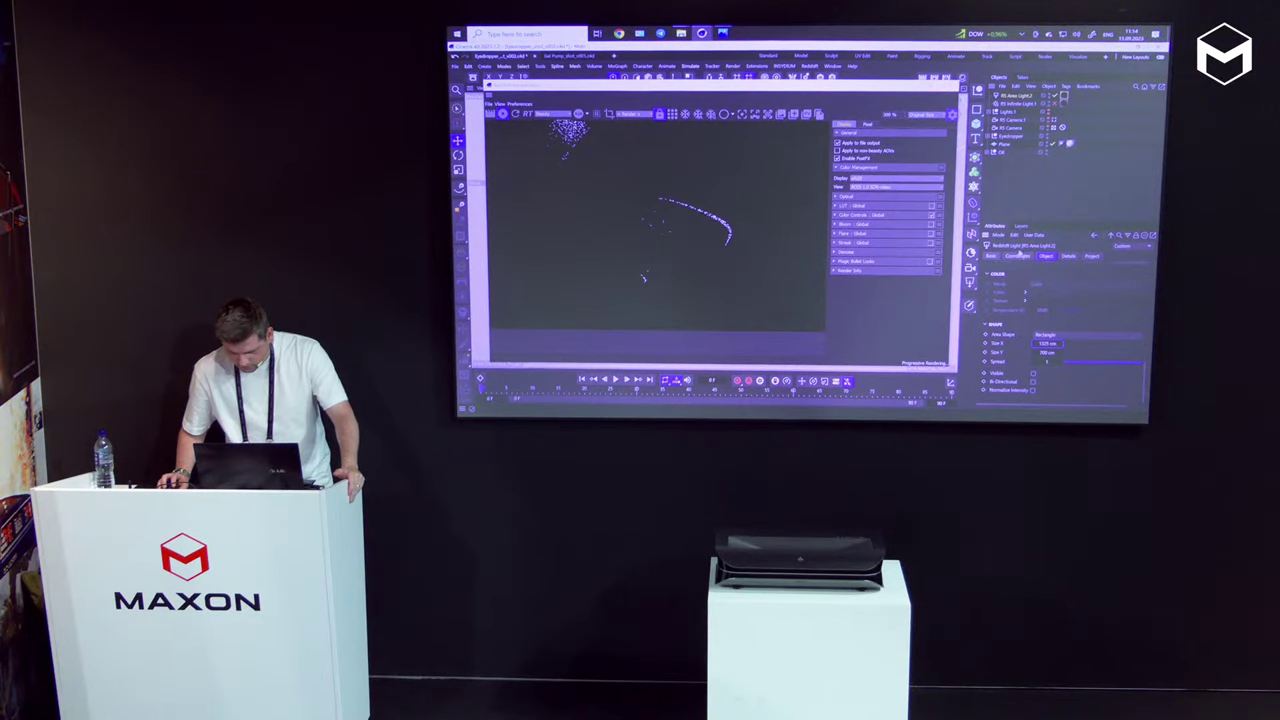
left_click(1018, 256)
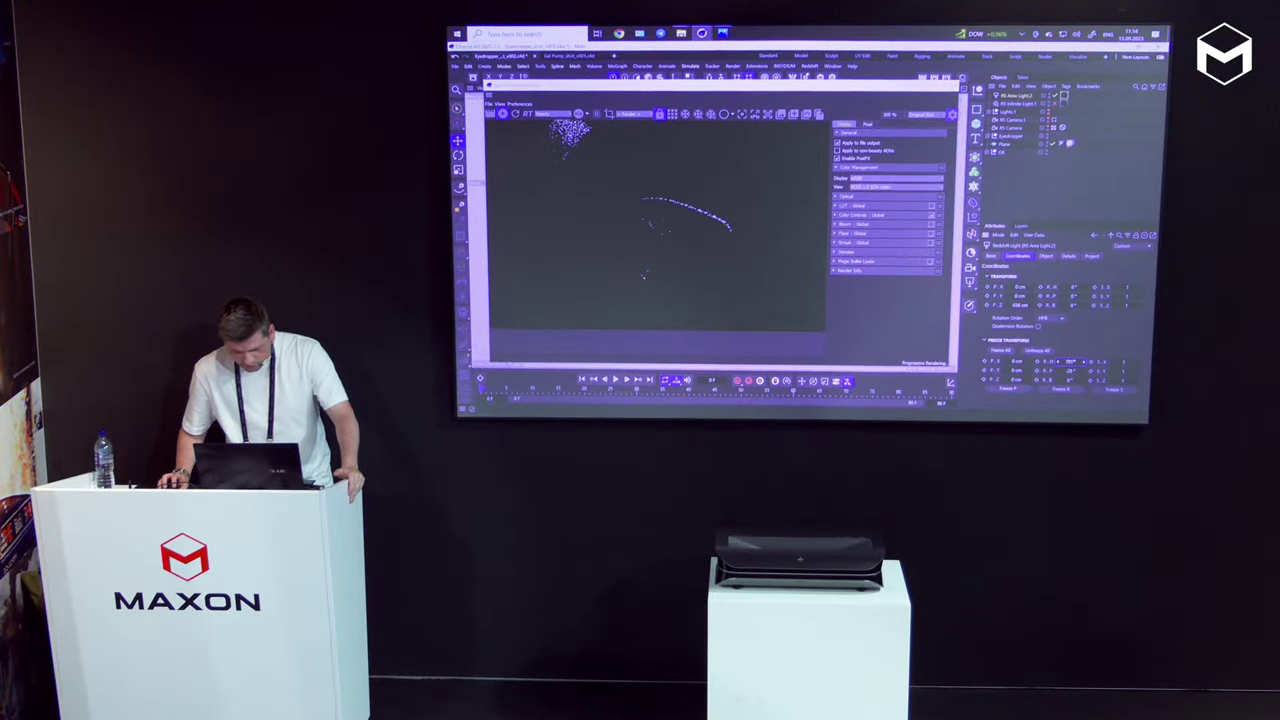
left_click_drag(1069, 362, 1072, 362)
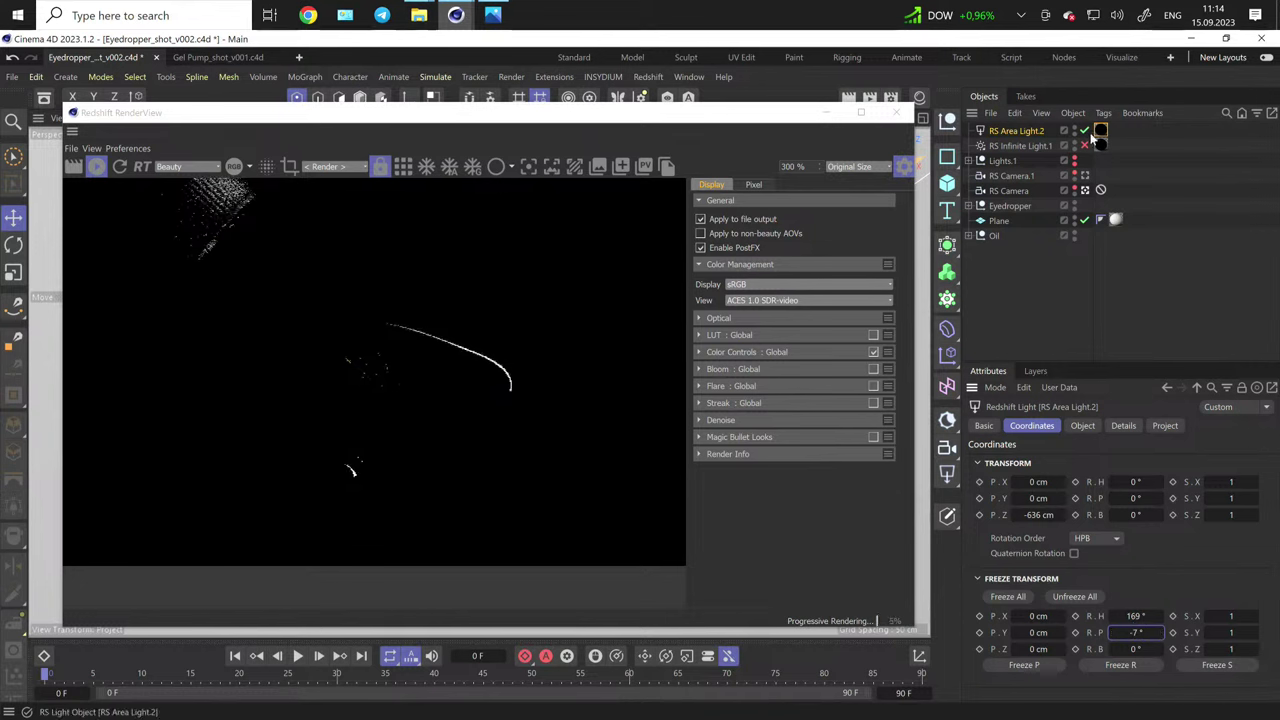
- In the area light's ramp, brighten the black start knot to a mid grey
double_click(1101, 130)
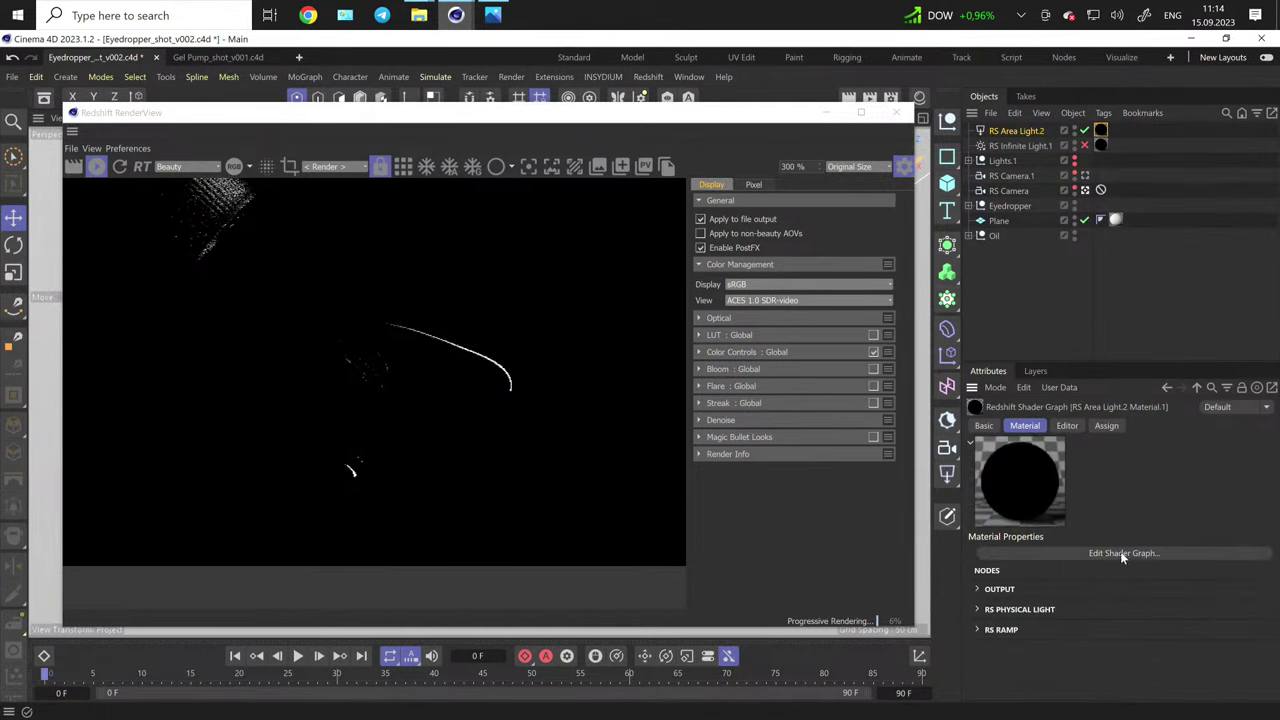
left_click(1121, 552)
double_click(1040, 400)
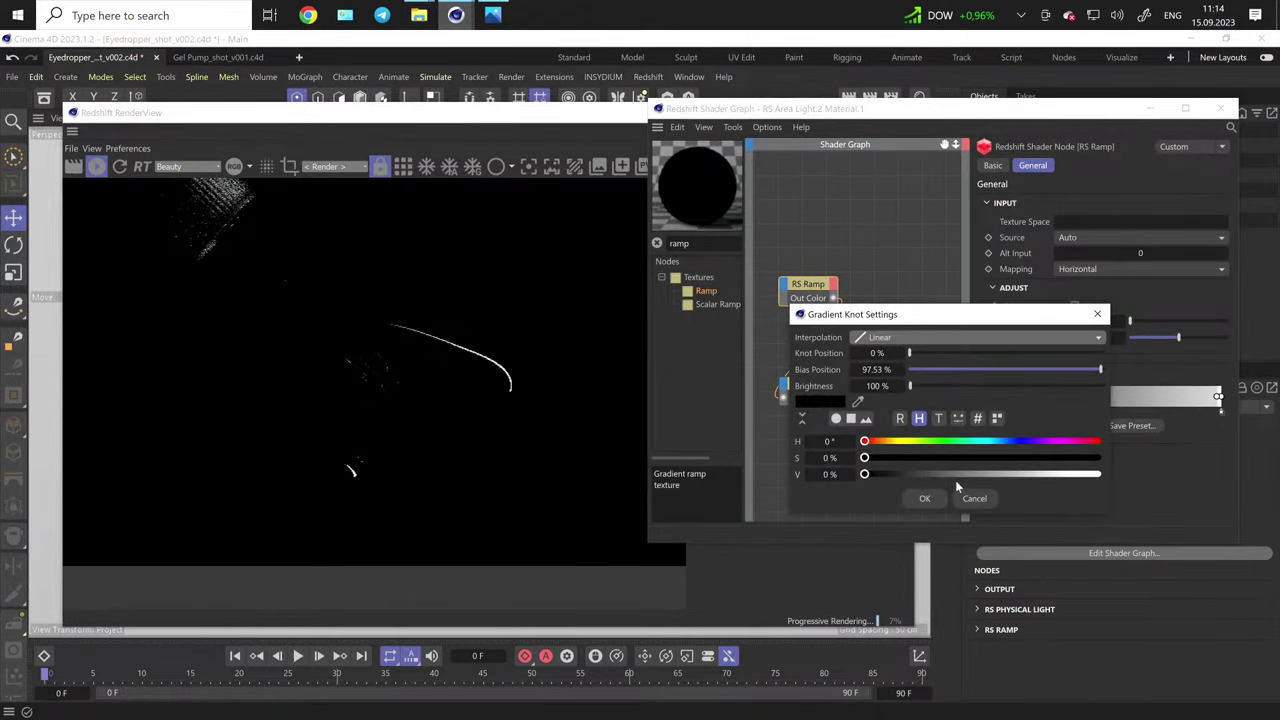
left_click(975, 475)
left_click(924, 498)
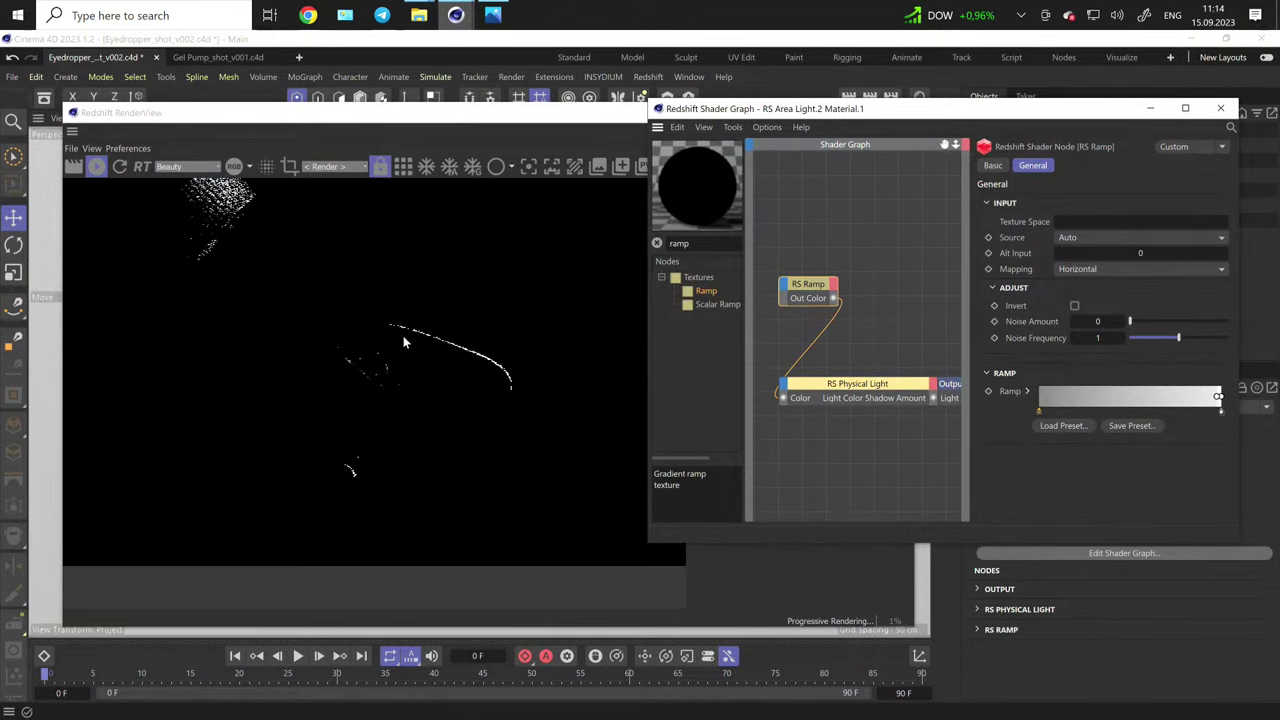
left_click(1150, 108)
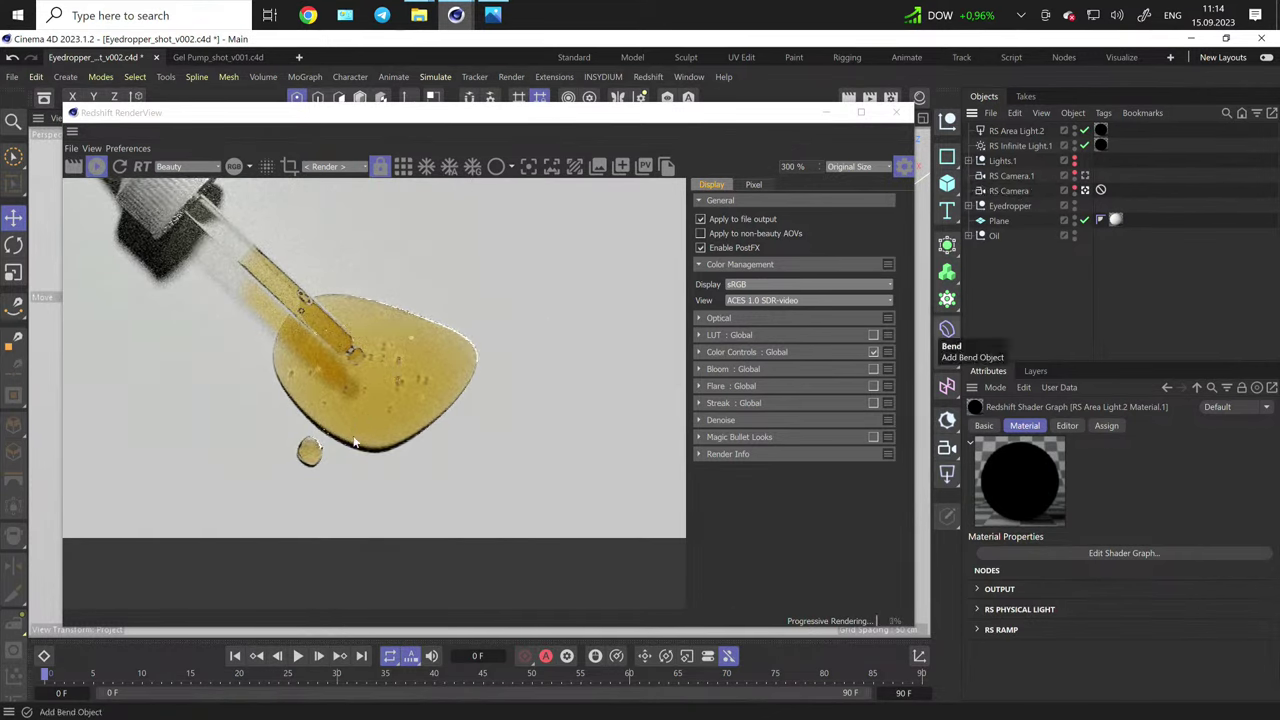
- Add another Redshift area light at P.Z -497 cm with frozen rotation H 40° and P -48°
left_click(946, 468)
left_click(1021, 585)
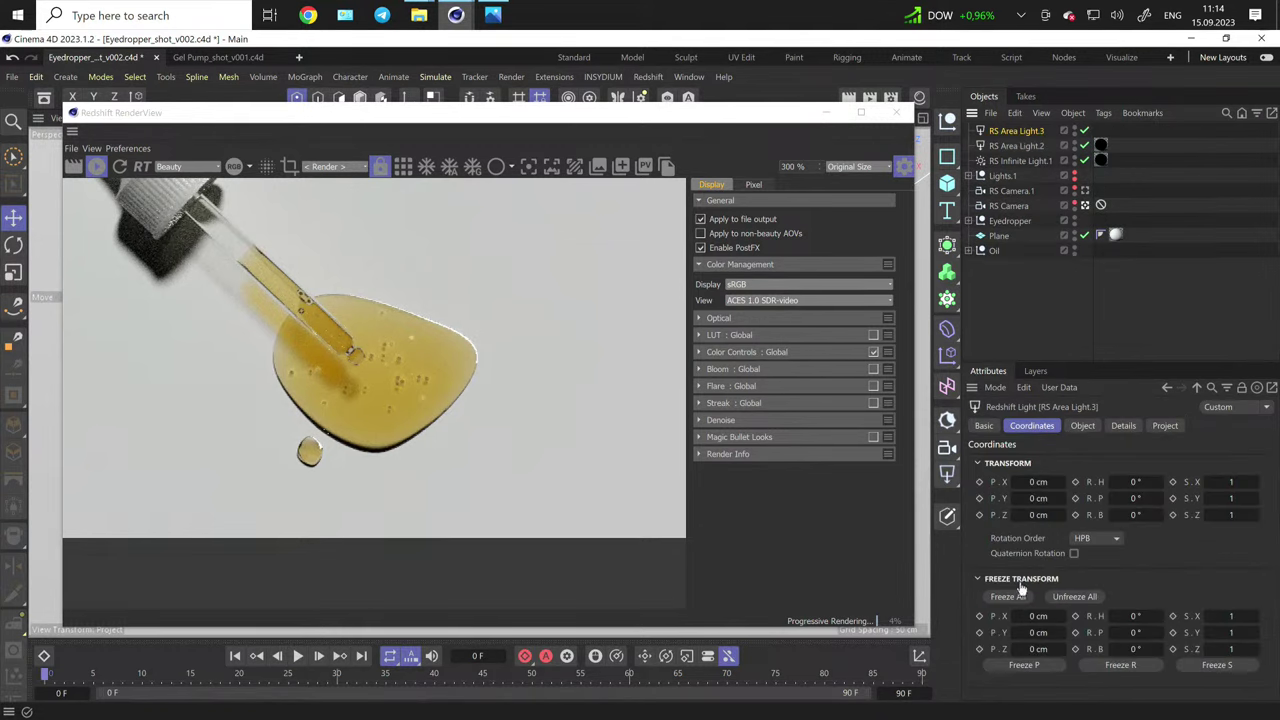
mouse_move(1040, 515)
left_mouse_down()
mouse_move(952, 515)
mouse_move(1036, 515)
left_mouse_up()
mouse_move(1135, 632)
left_mouse_down()
mouse_move(1102, 632)
mouse_move(1118, 632)
left_mouse_up()
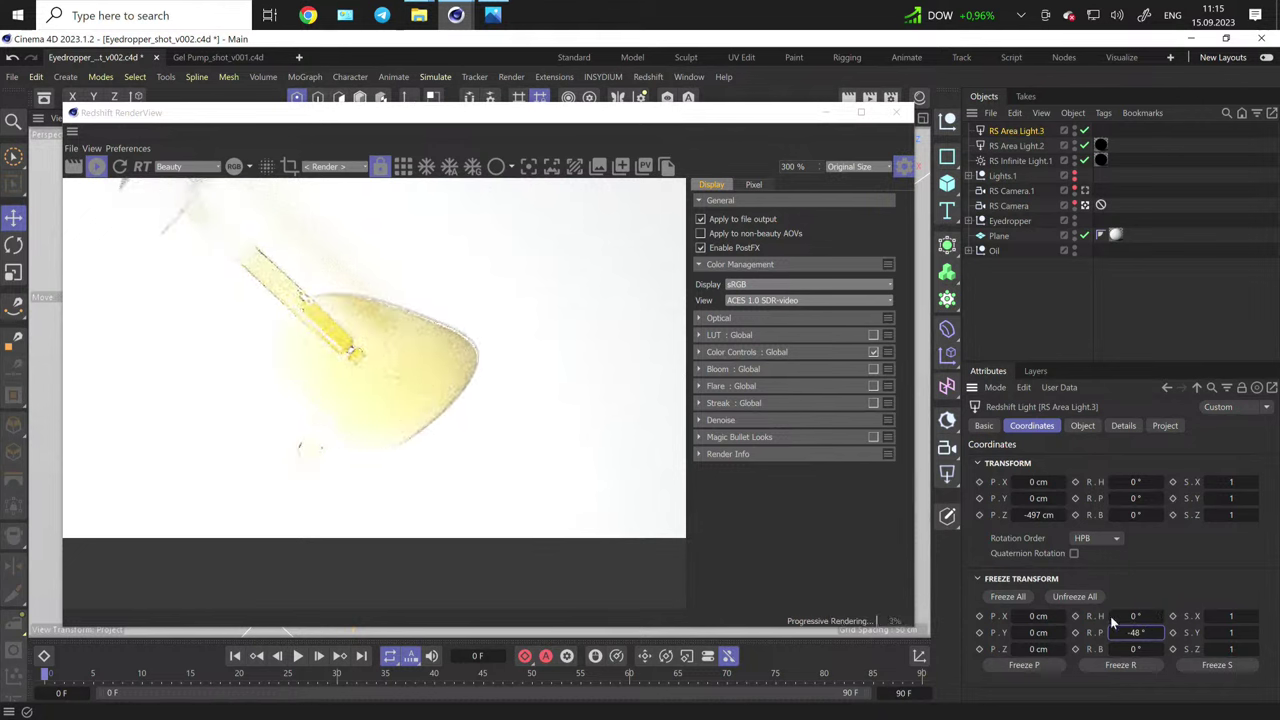
left_click_drag(1135, 616, 1148, 616)
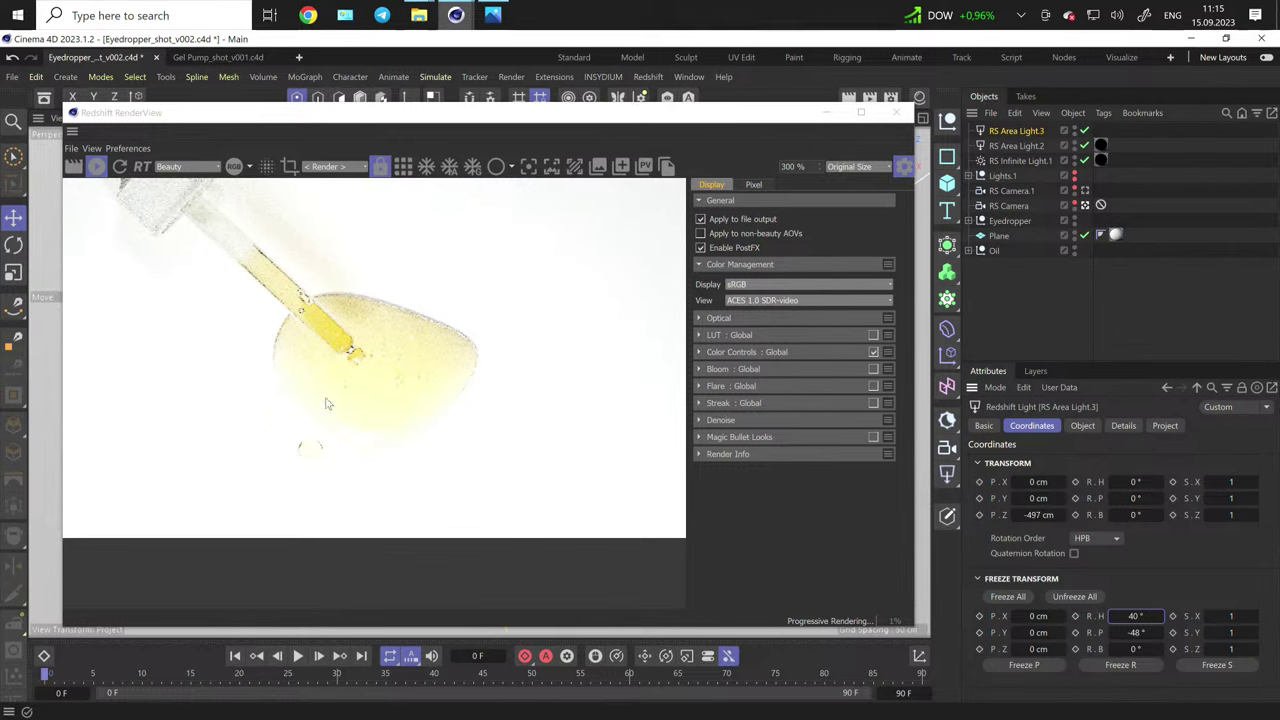
- Set the new area light's intensity to 10 and its area shape to Disc
left_click(1084, 426)
left_click_drag(1184, 541, 1112, 541)
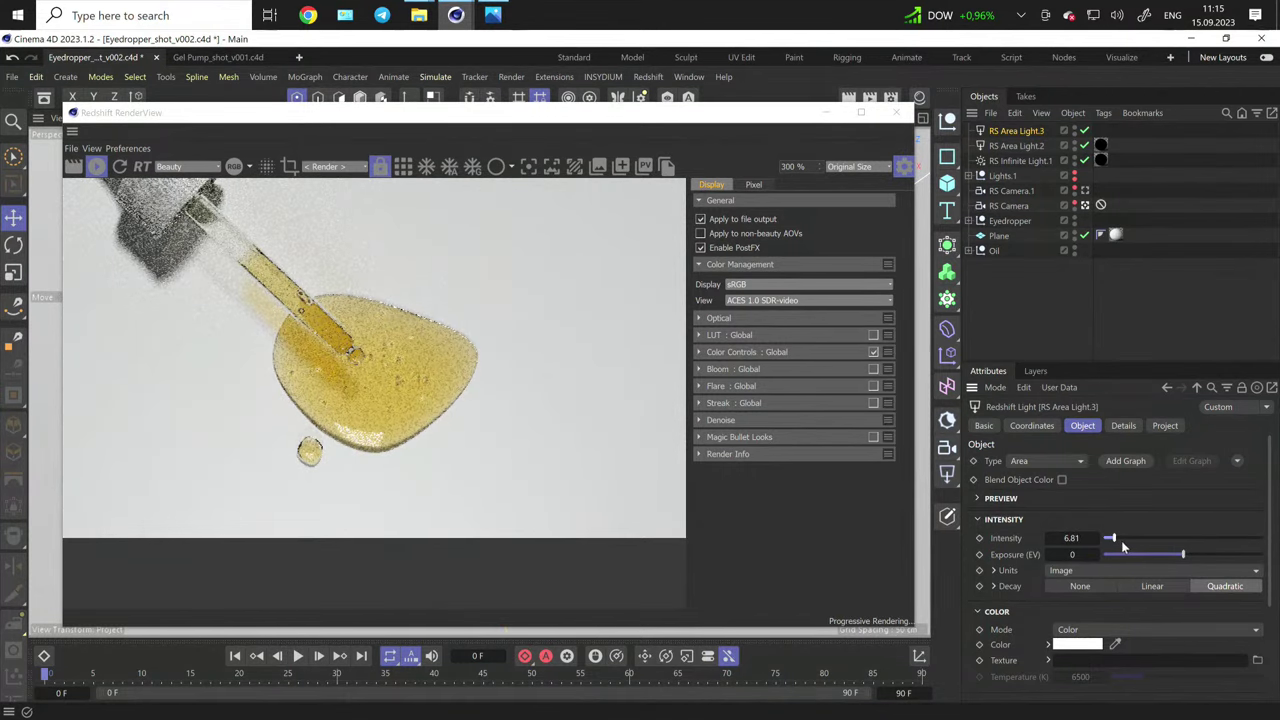
double_click(1072, 537)
type("10")
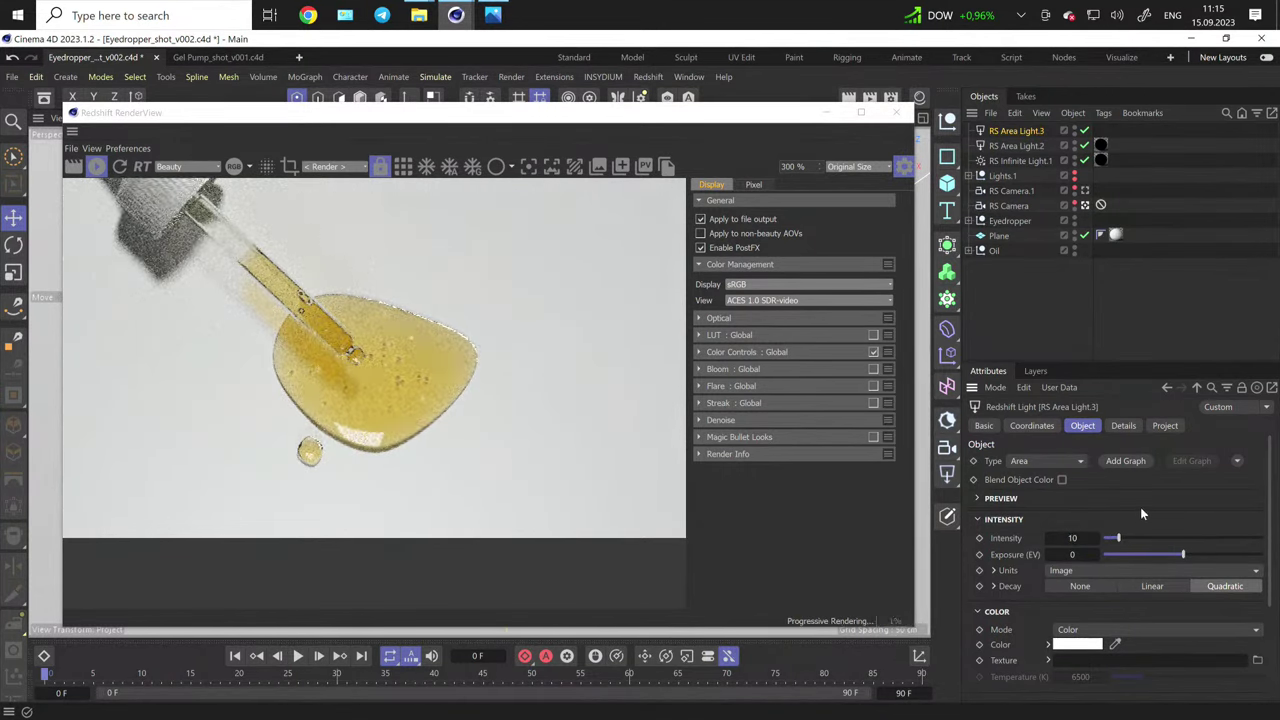
scroll(1200, 580, "down", 3)
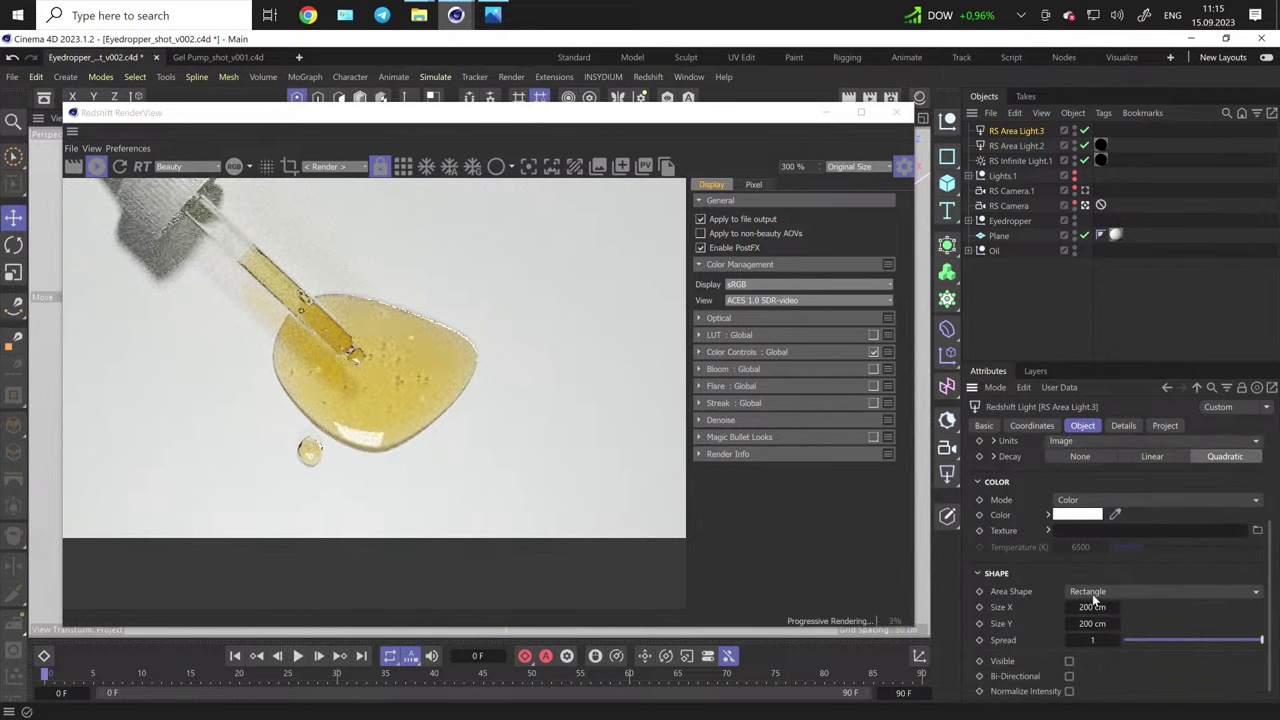
left_click(1094, 594)
left_click(1085, 621)
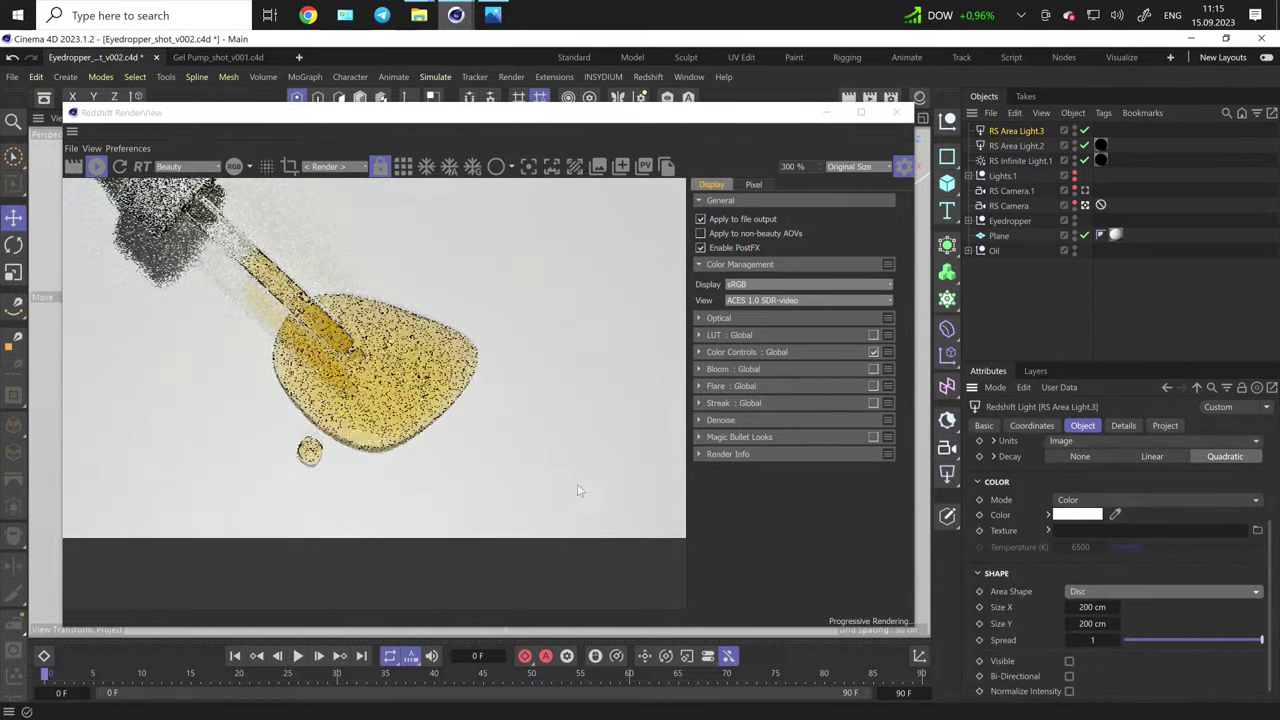
- Turn on region rendering and place the render region over the eyedropper's cap
scroll(481, 418, "down", 1)
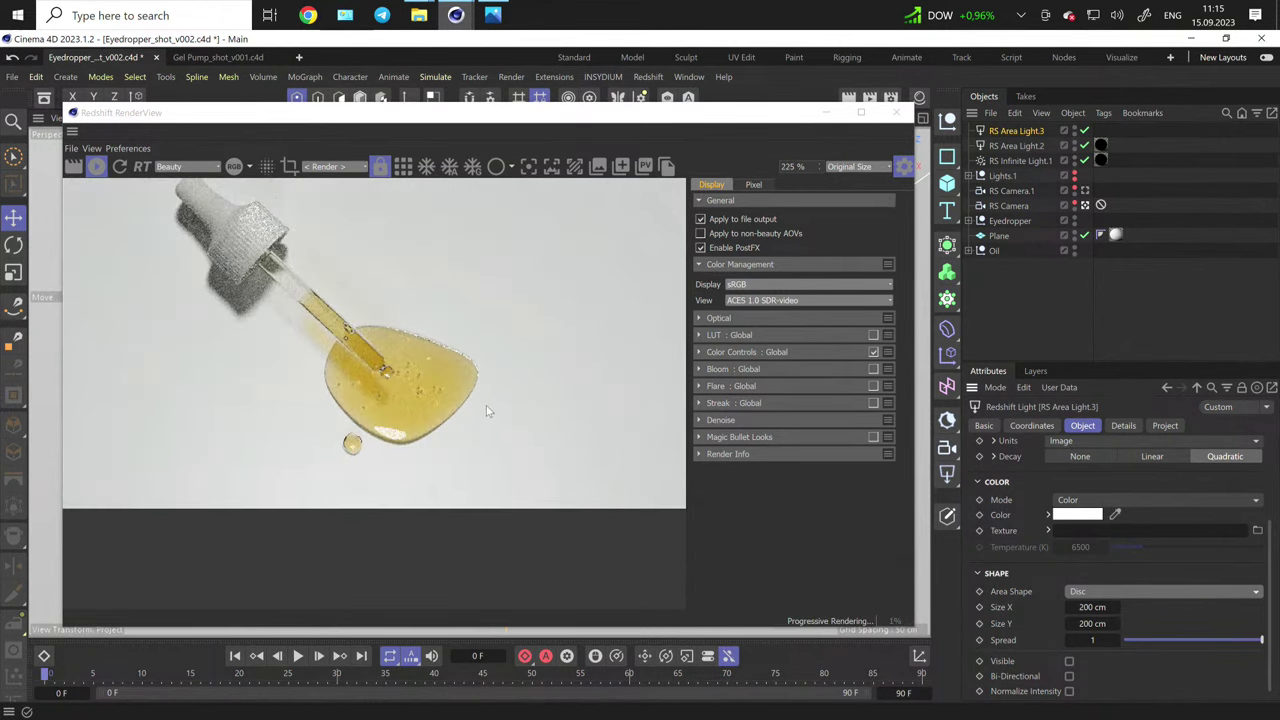
scroll(326, 257, "up", 2)
scroll(326, 257, "down", 6)
scroll(279, 206, "up", 4)
left_click(289, 166)
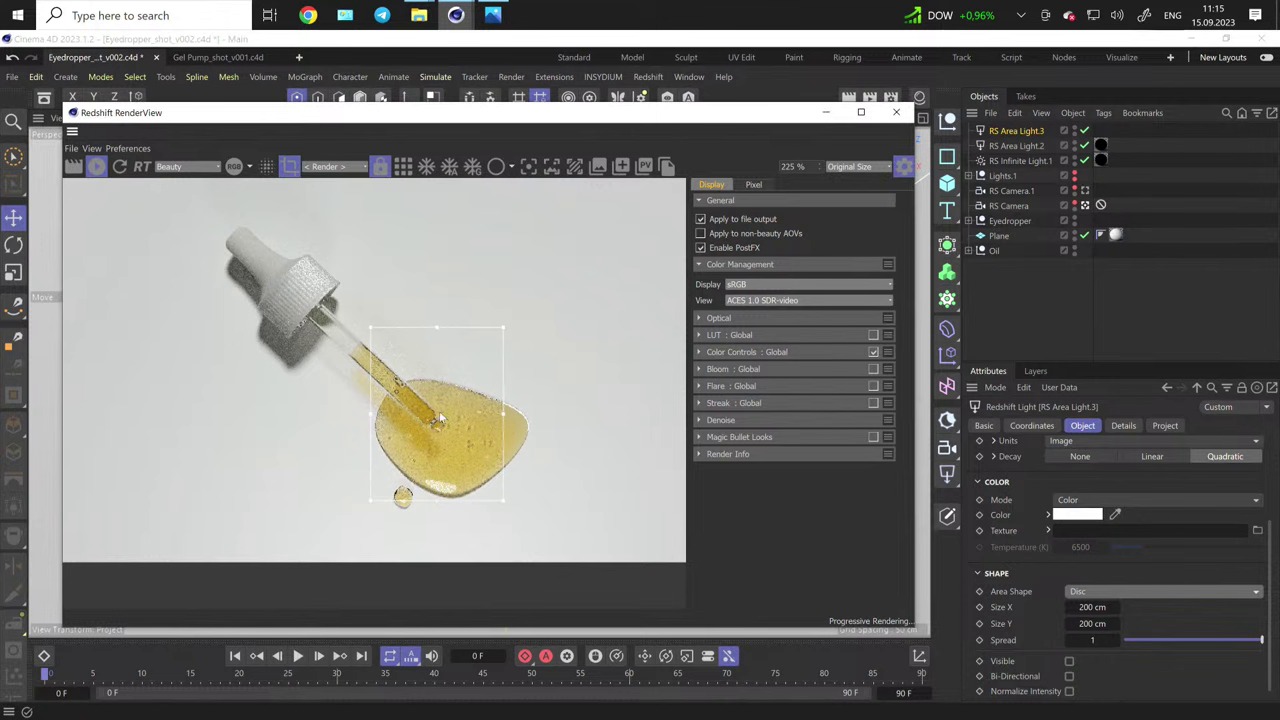
left_click_drag(439, 420, 304, 278)
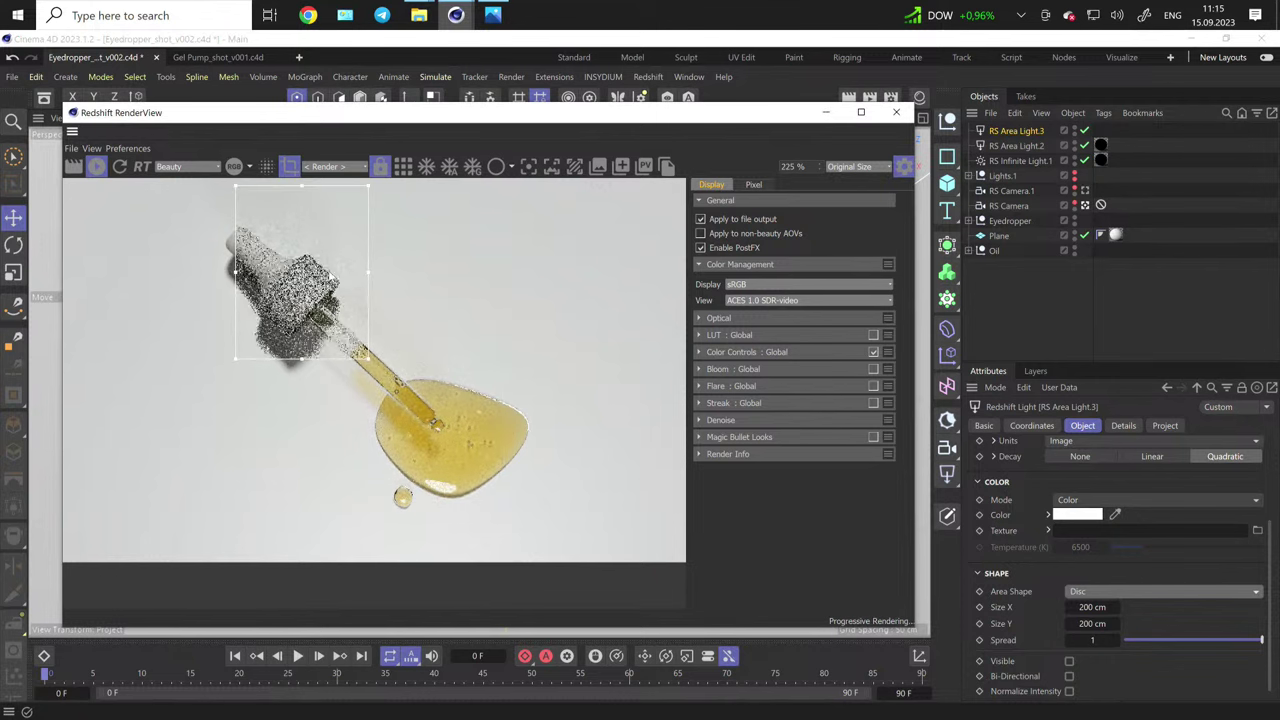
left_click(1166, 426)
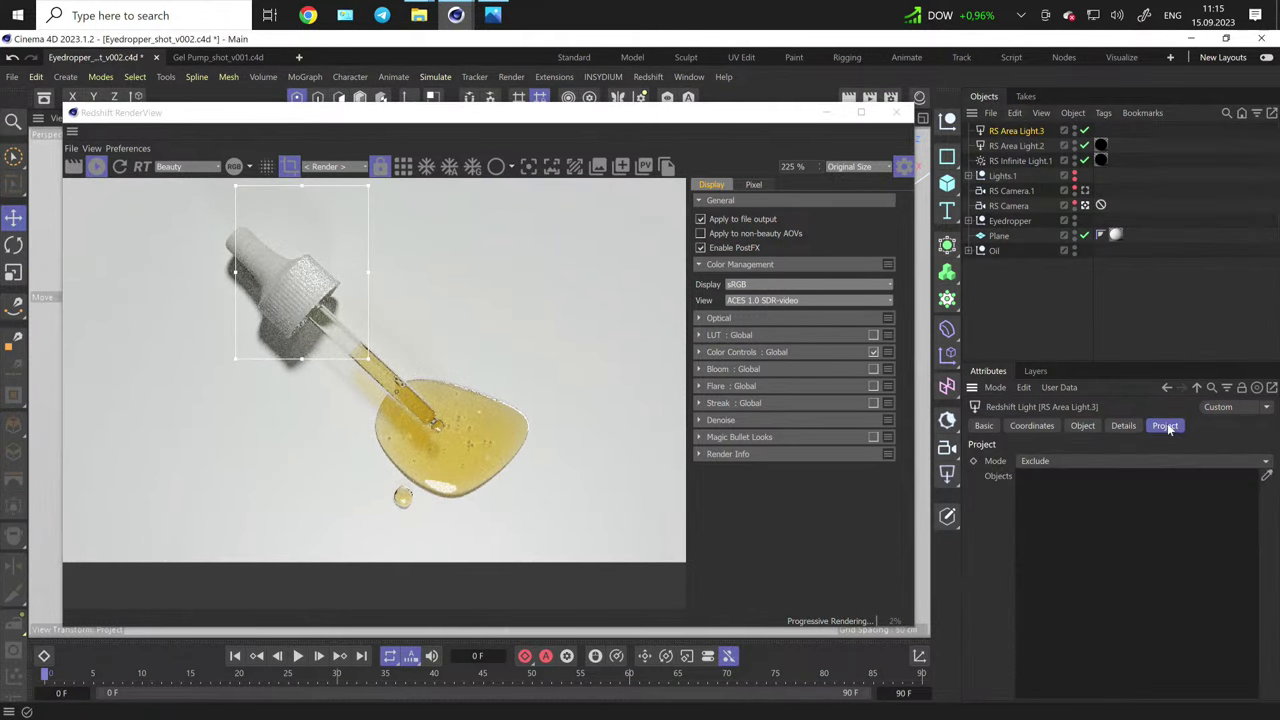
left_click(999, 236)
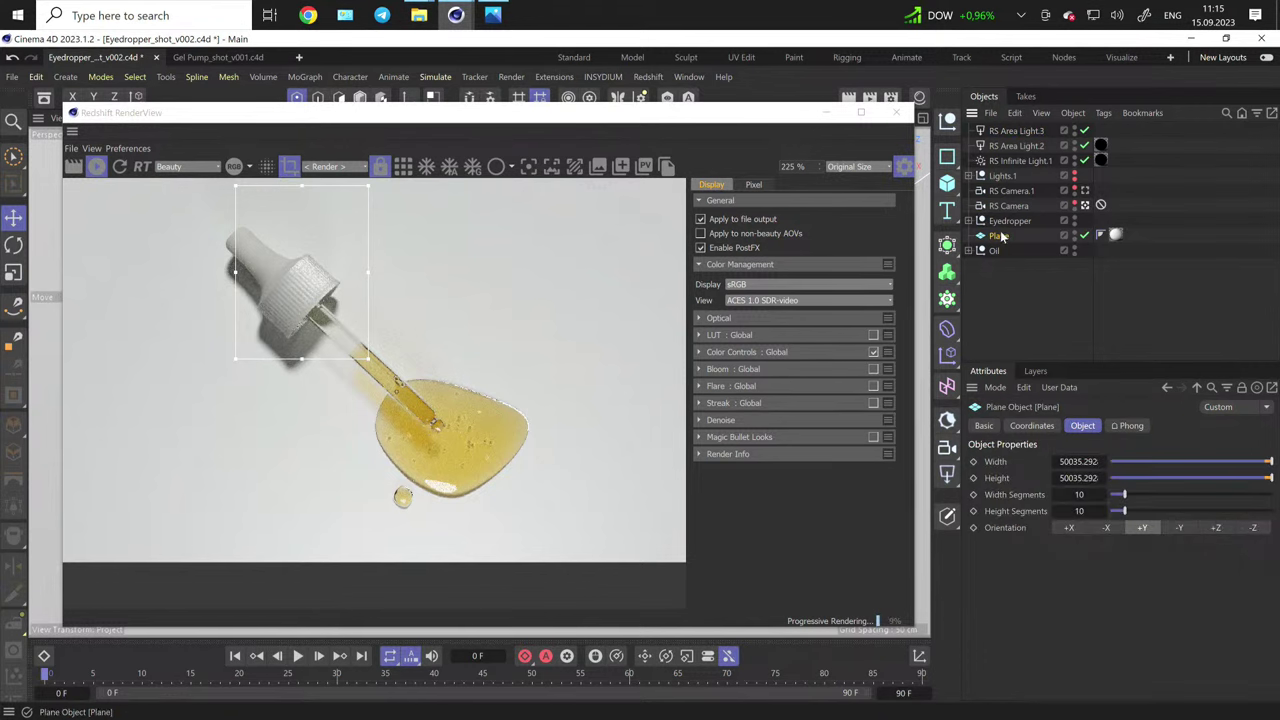
left_click(1015, 131)
left_click(1082, 426)
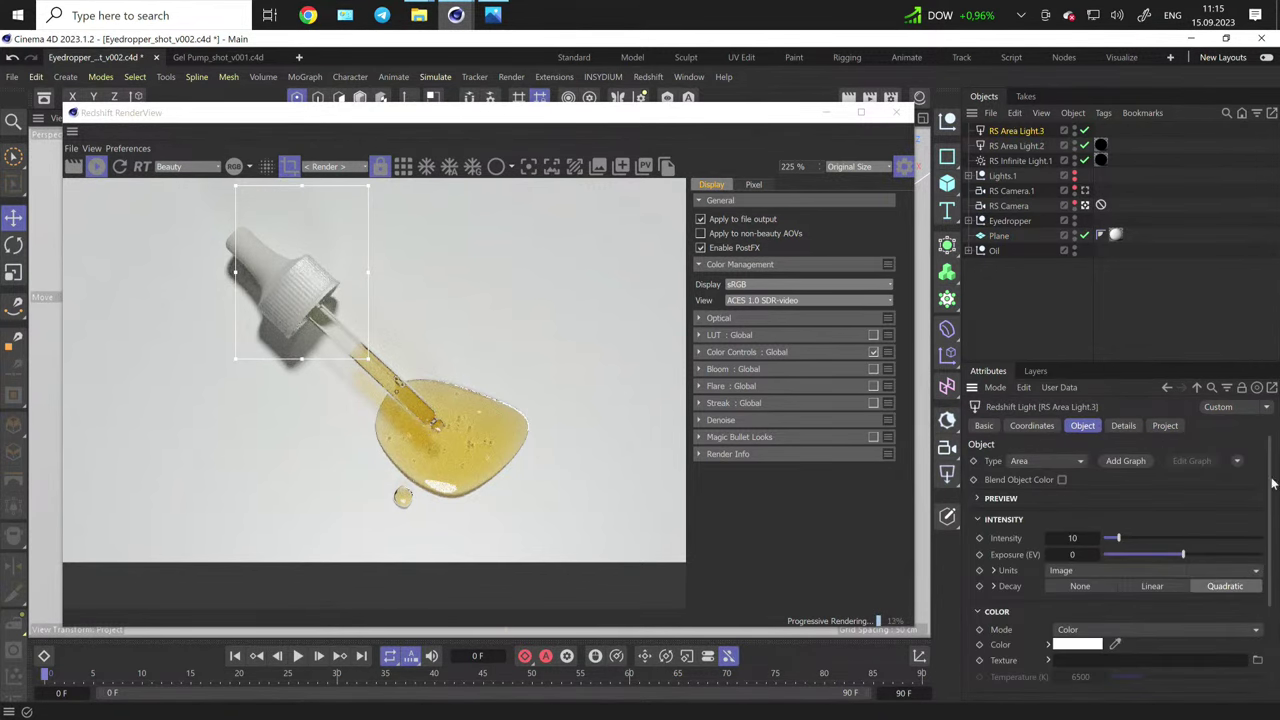
- Lower the disc area light's diffuse contribution to 0 and shift the render region onto the cap and its shadow
left_click(1133, 428)
scroll(1203, 535, "down", 3)
left_click_drag(1202, 514, 1139, 516)
left_click_drag(330, 332, 305, 410)
left_click_drag(314, 362, 326, 339)
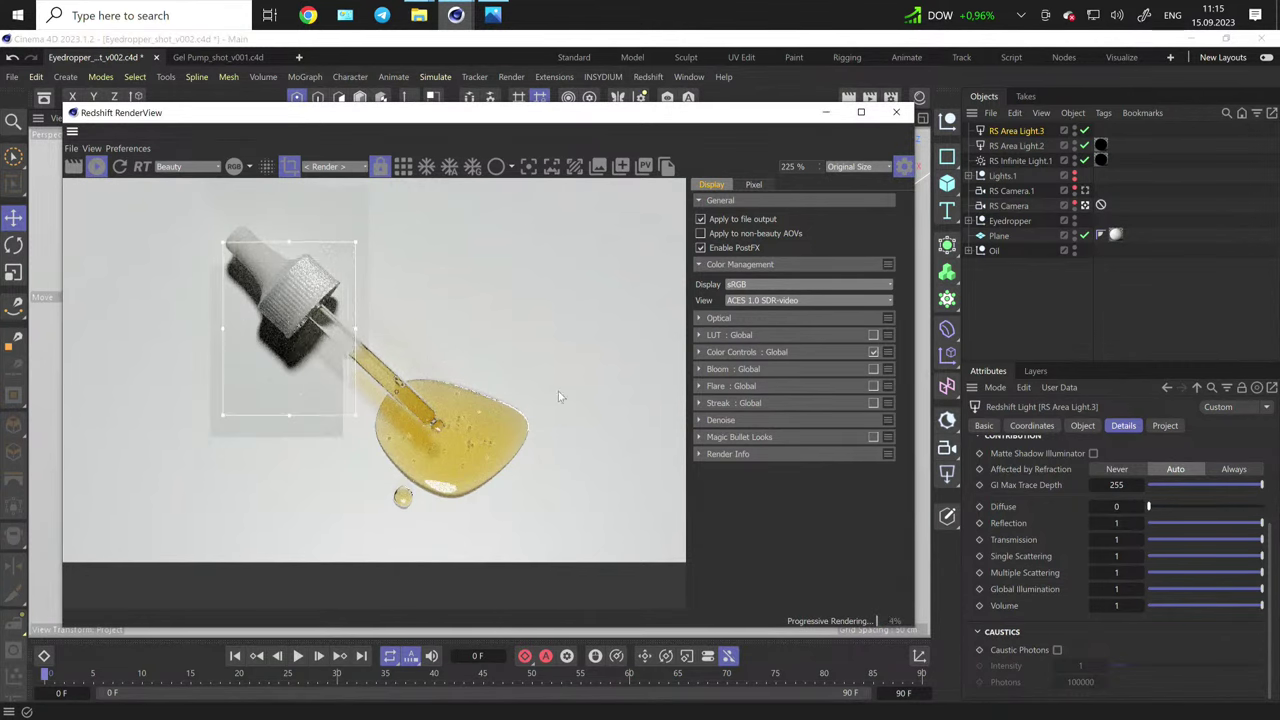
- Try stronger diffuse contributions for the disc area light, then set the value to 0.15
left_click_drag(1166, 507, 1197, 506)
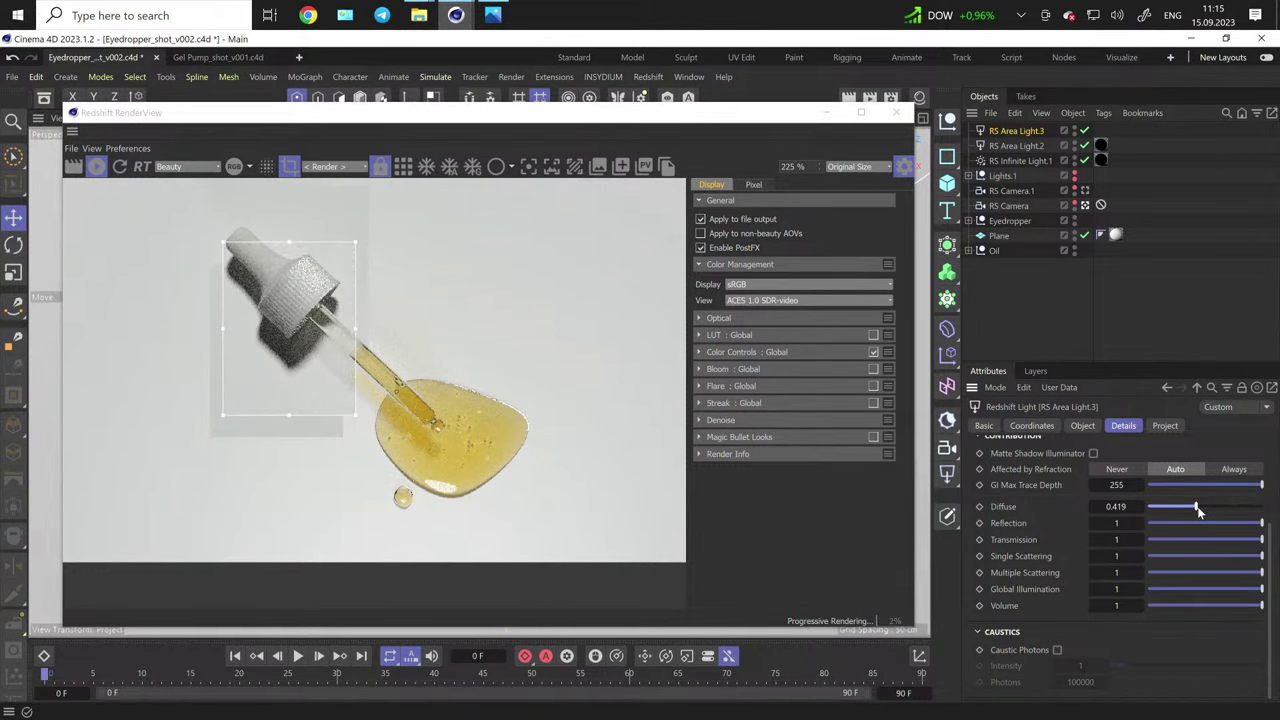
mouse_move(1175, 508)
left_mouse_down()
mouse_move(1140, 506)
mouse_move(1197, 512)
left_mouse_up()
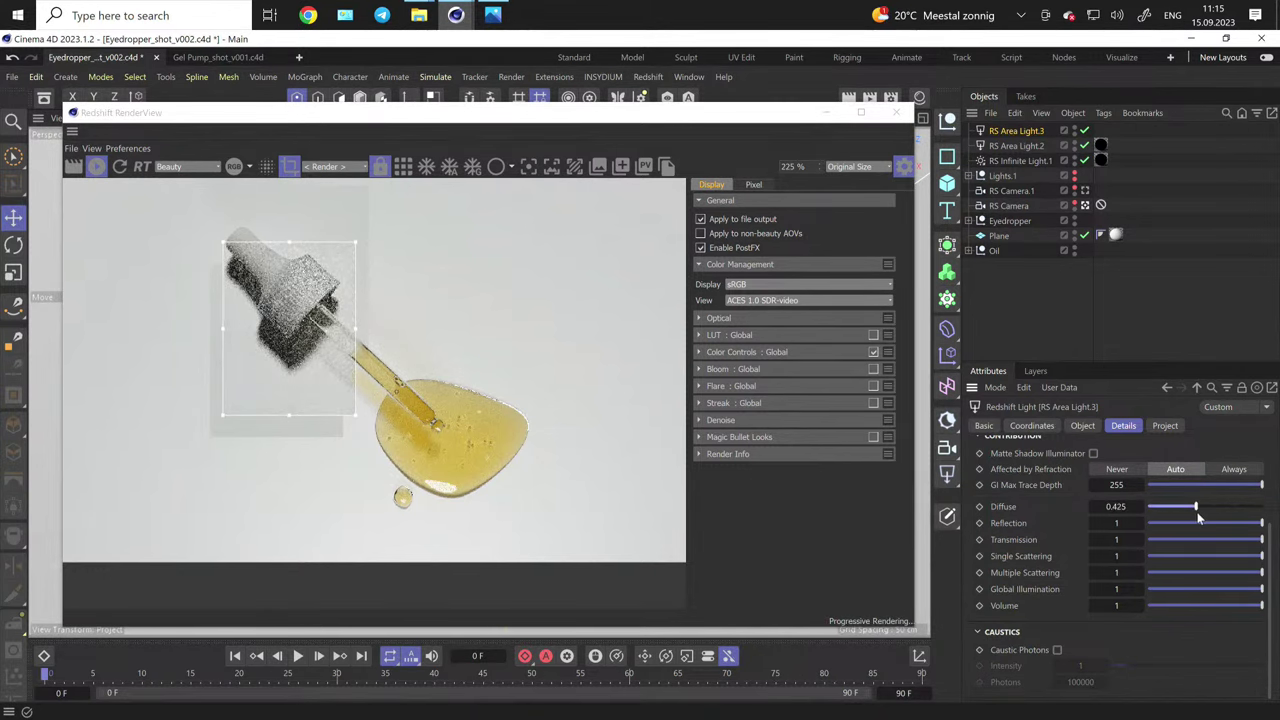
left_click(1183, 507)
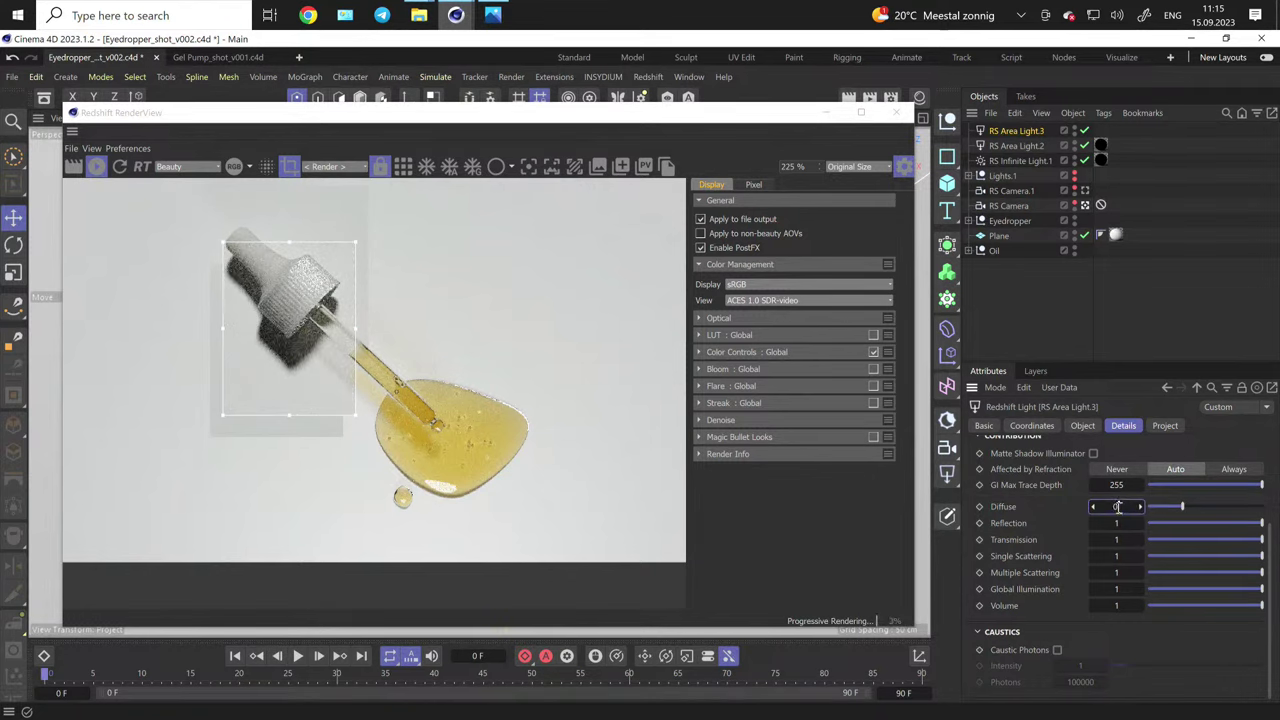
type("0.15")
key("Return")
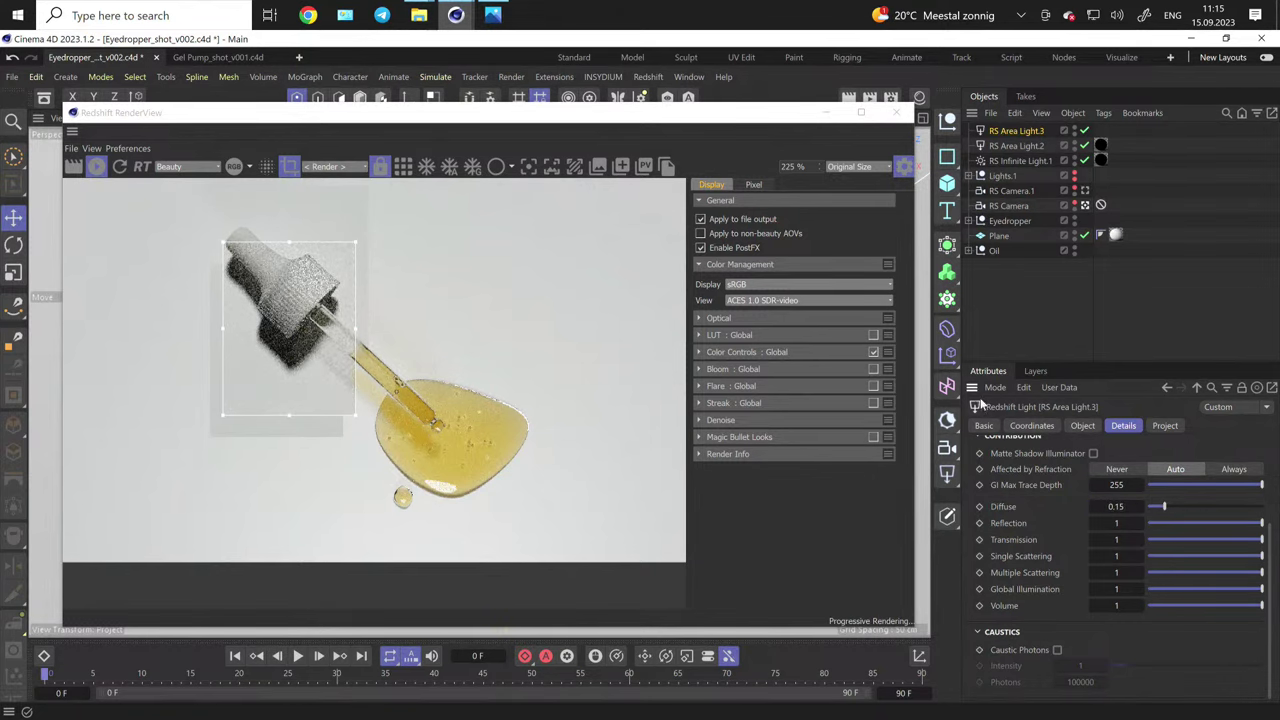
- Turn off the render region and check the whole product shot in the render
left_click(289, 167)
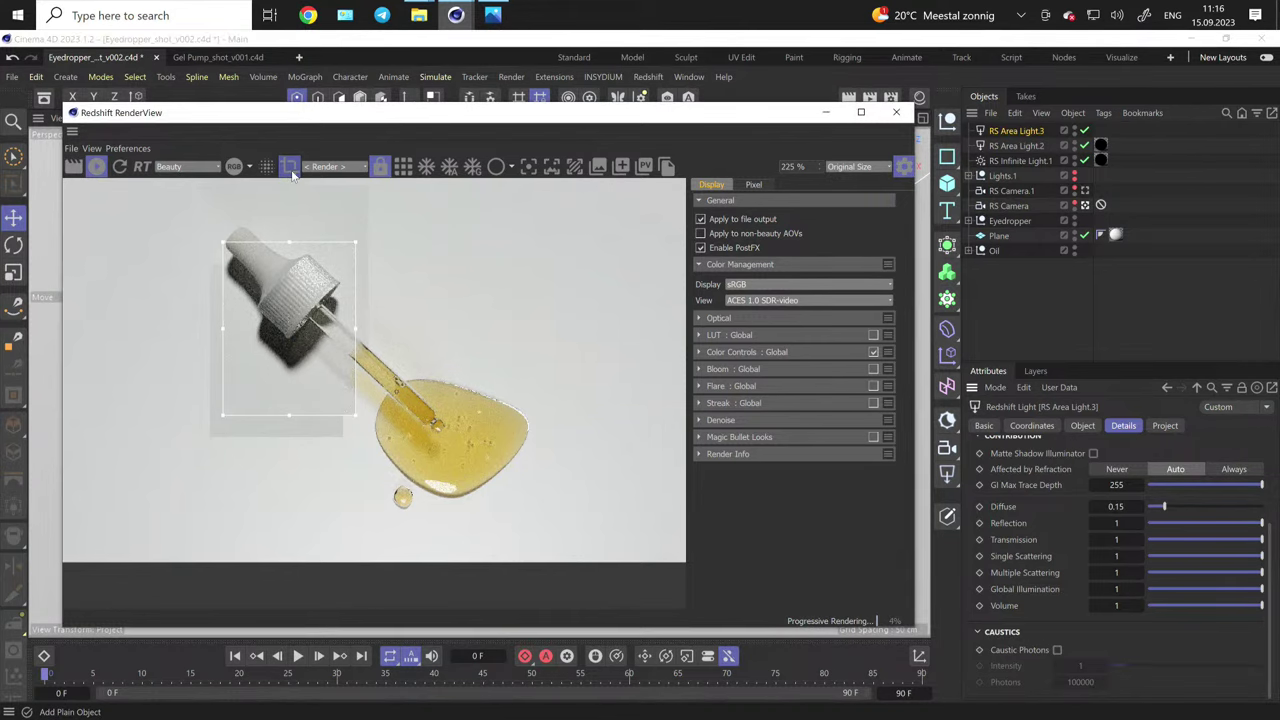
scroll(388, 335, "down", 1)
scroll(393, 340, "up", 2)
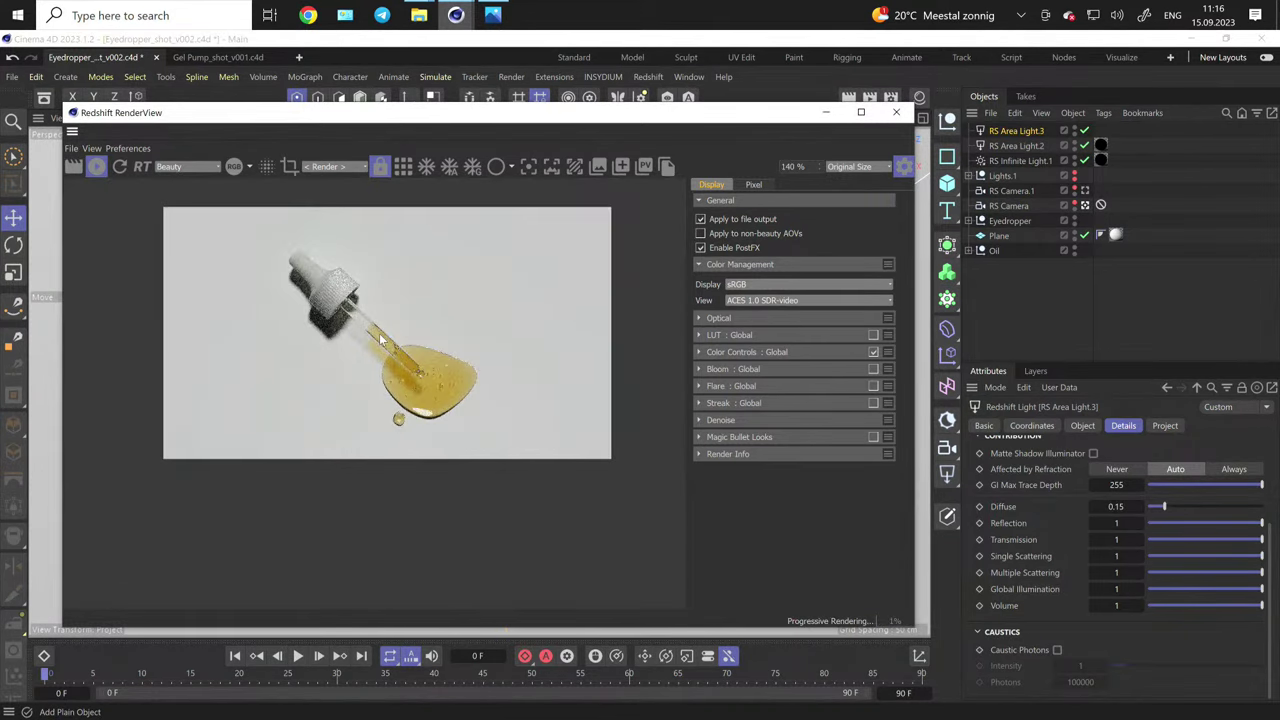
- Rotate the infinite light to heading 219° and pitch -61° to redirect the eyedropper's shadow
left_click(1020, 160)
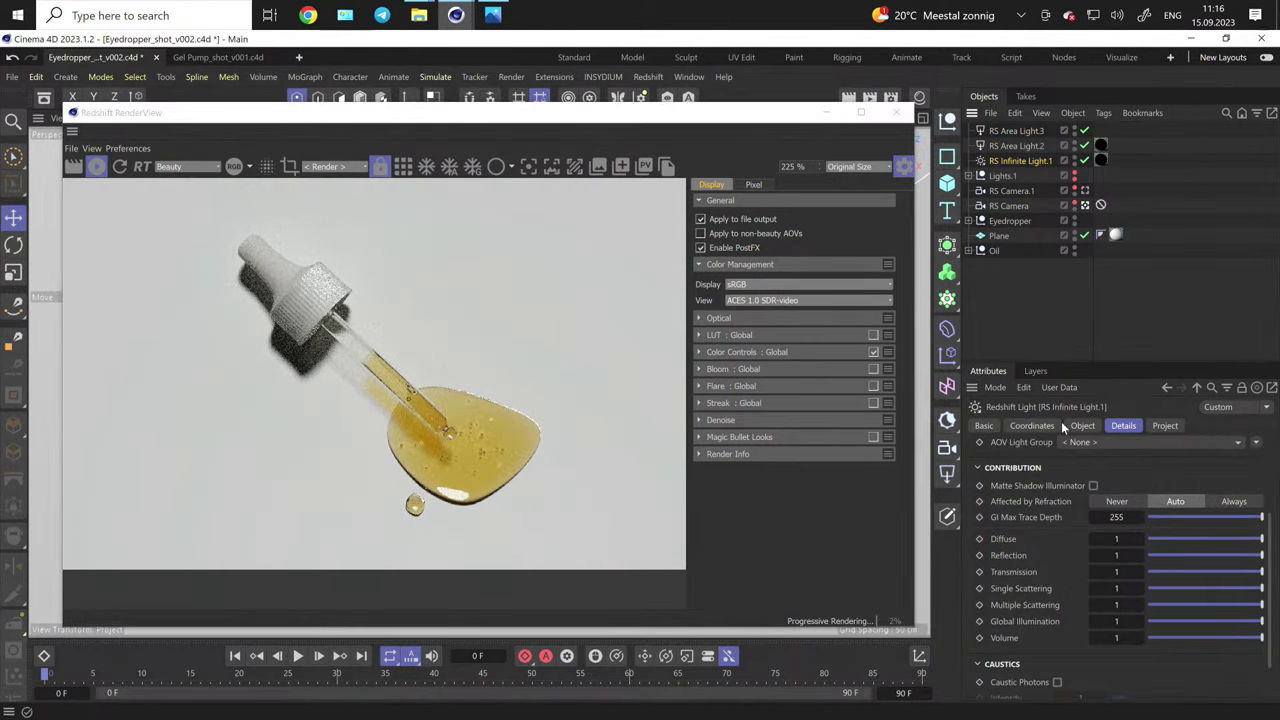
left_click(1031, 425)
left_click_drag(1136, 482, 1095, 498)
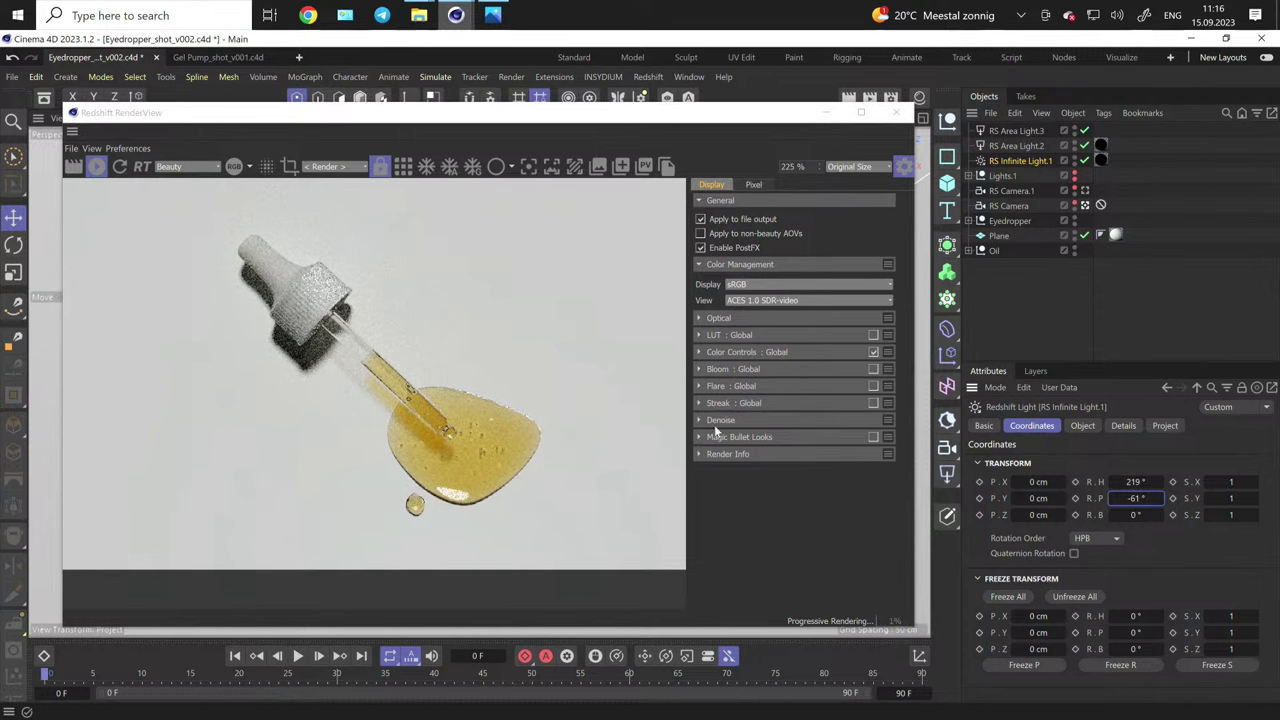
- Switch the active camera to RS Camera.1 and frame its close-up of the eyedropper in the render
left_click(1085, 190)
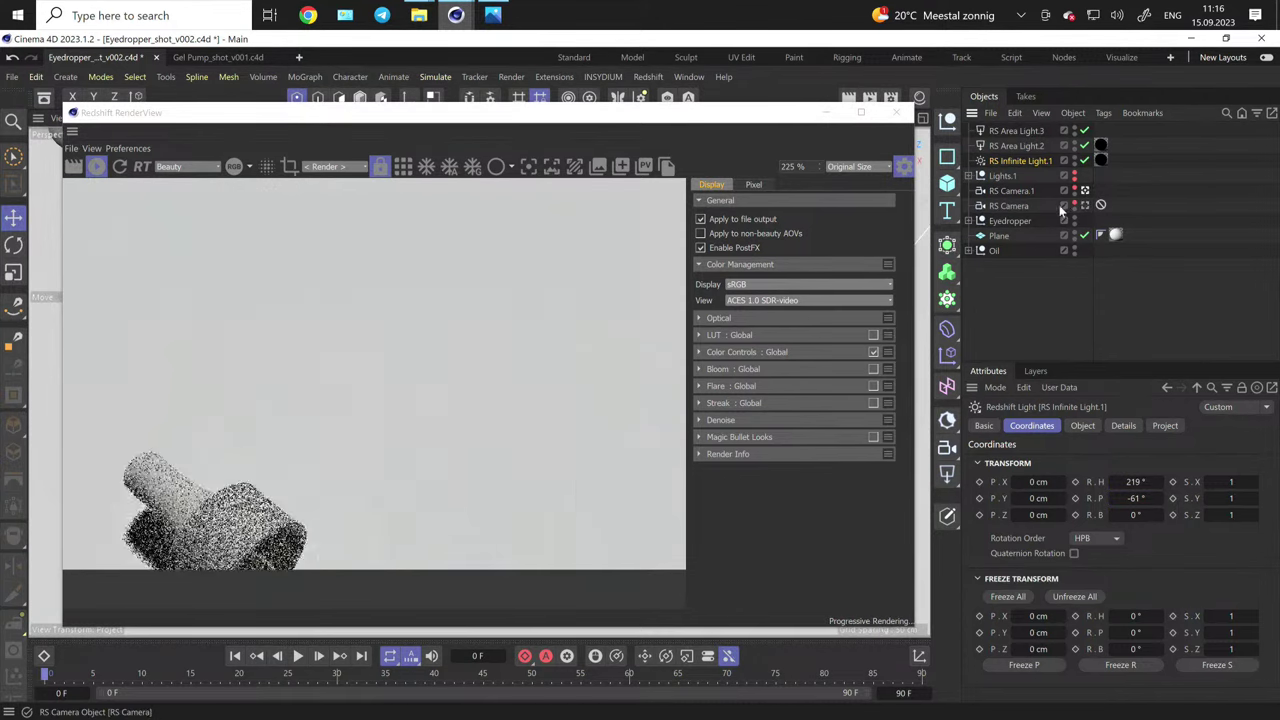
scroll(424, 362, "down", 2)
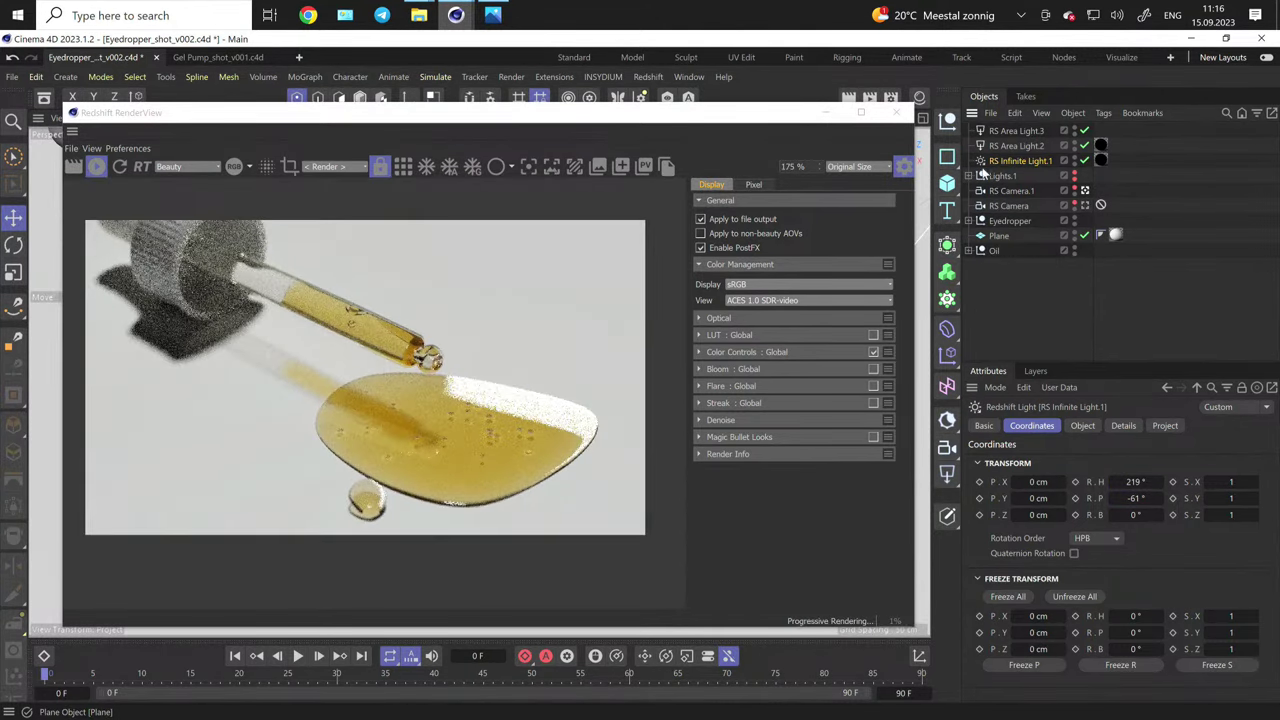
left_click(1005, 175)
left_click(1134, 162)
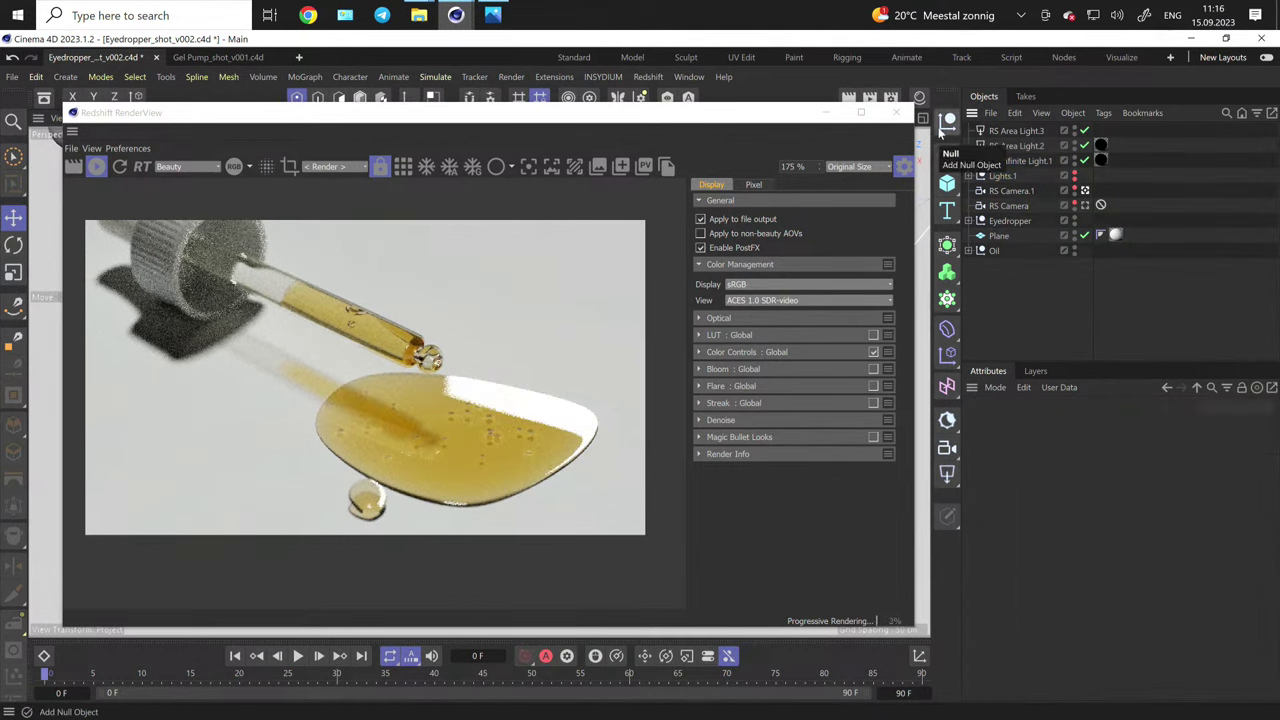
- Add a null and group RS Area Light.3, RS Area Light.2 and RS Infinite Light.1 under it
left_click(943, 131)
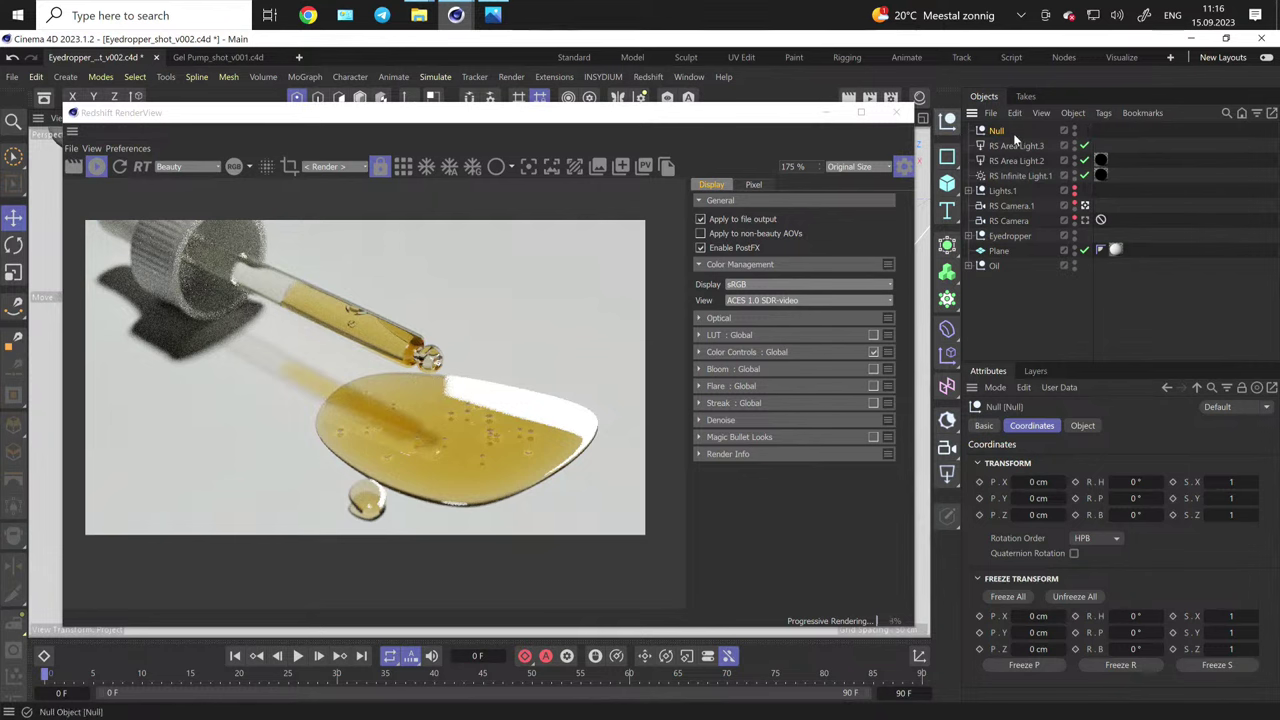
left_click(1015, 146)
left_click(1022, 176, "shift")
left_click_drag(1013, 148, 1003, 135)
left_click(1000, 132)
- Rotate the lights' null to a heading of -11° and check the oil's reflections in the render
mouse_move(1135, 482)
left_mouse_down()
mouse_move(1190, 482)
mouse_move(1124, 482)
left_mouse_up()
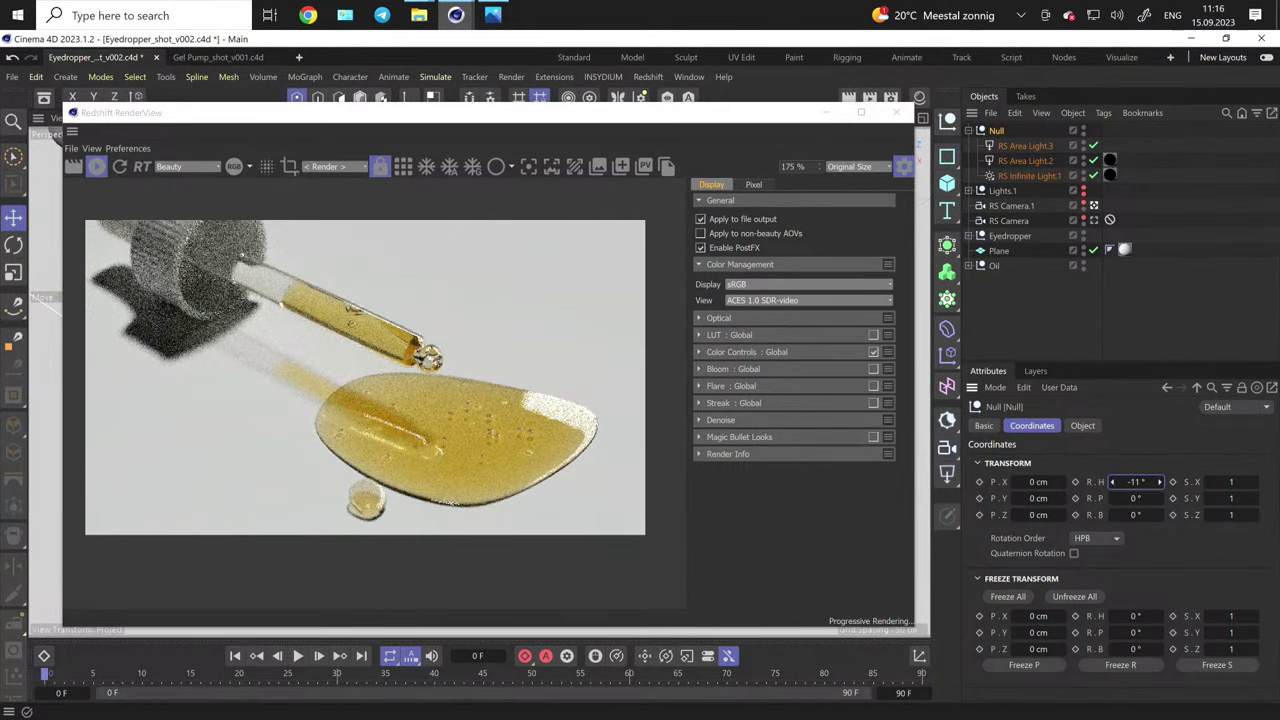
scroll(402, 333, "up", 3)
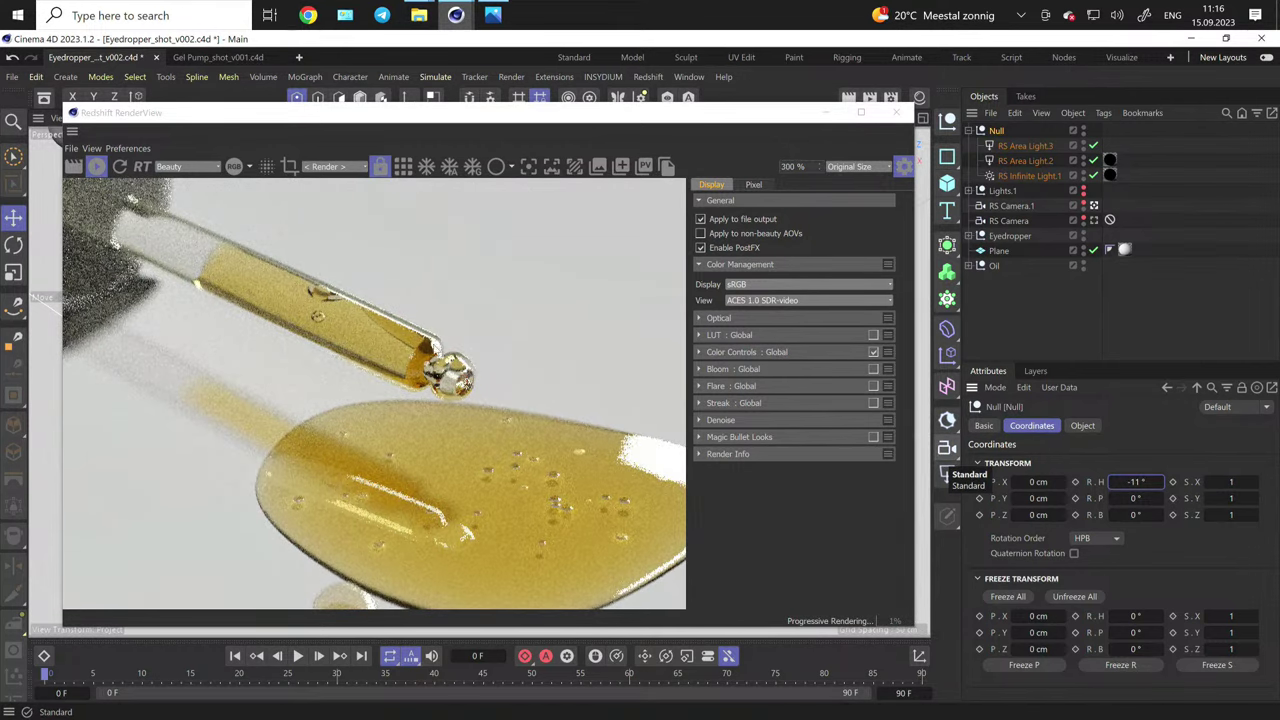
scroll(421, 328, "down", 3)
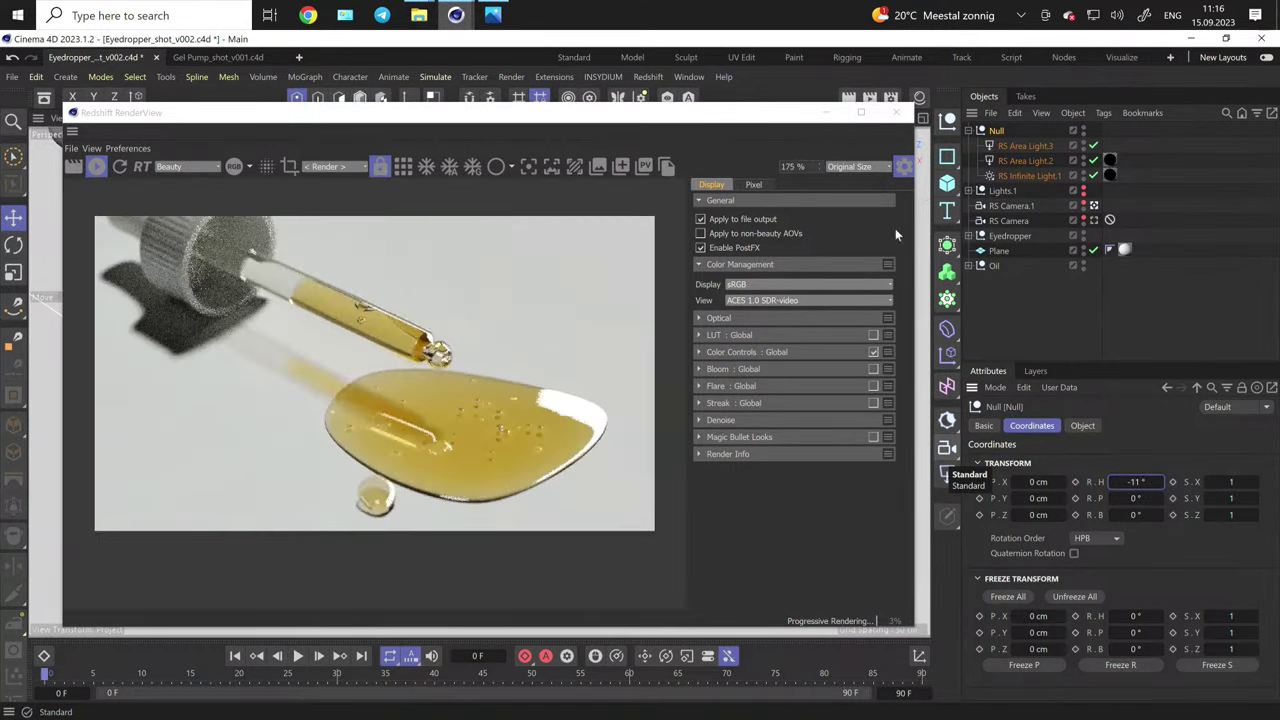
- Turn RS Area Light.2 to a frozen heading of 177° and adjust its frozen pitch slightly to spread the reflection across the oil
left_click(1045, 161)
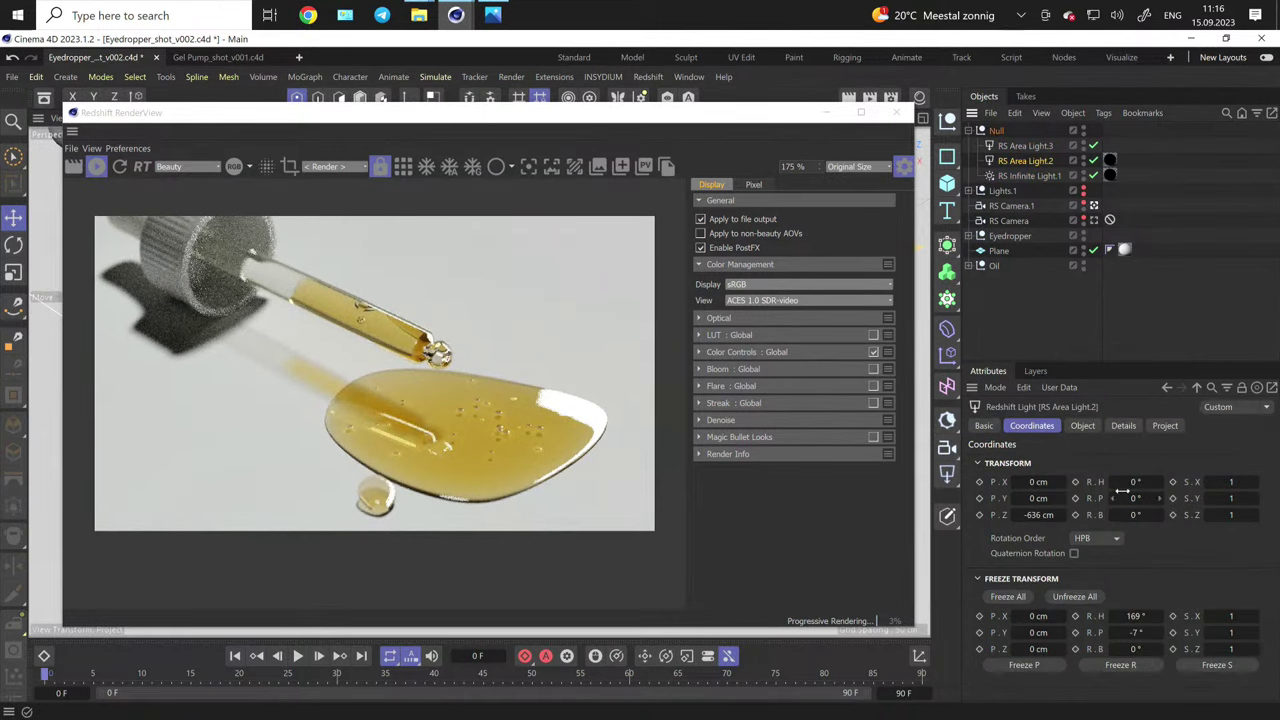
left_click_drag(1140, 616, 1170, 616)
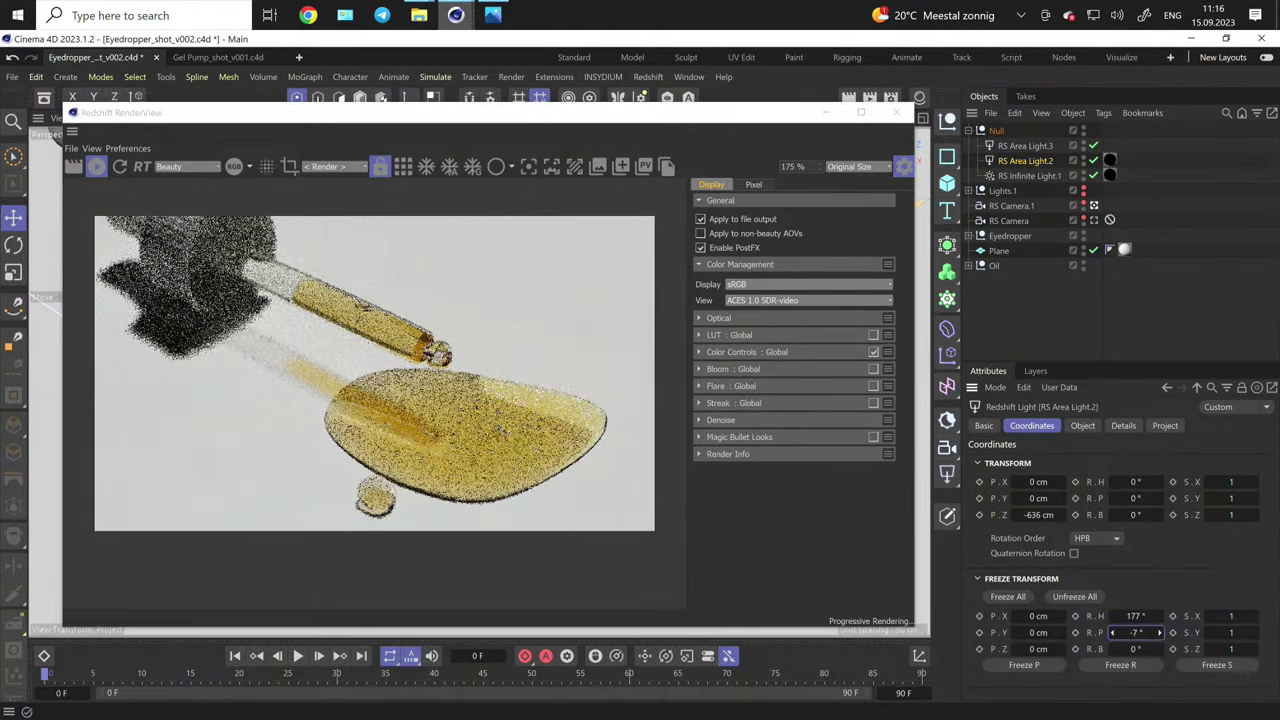
left_click_drag(1131, 632, 1135, 632)
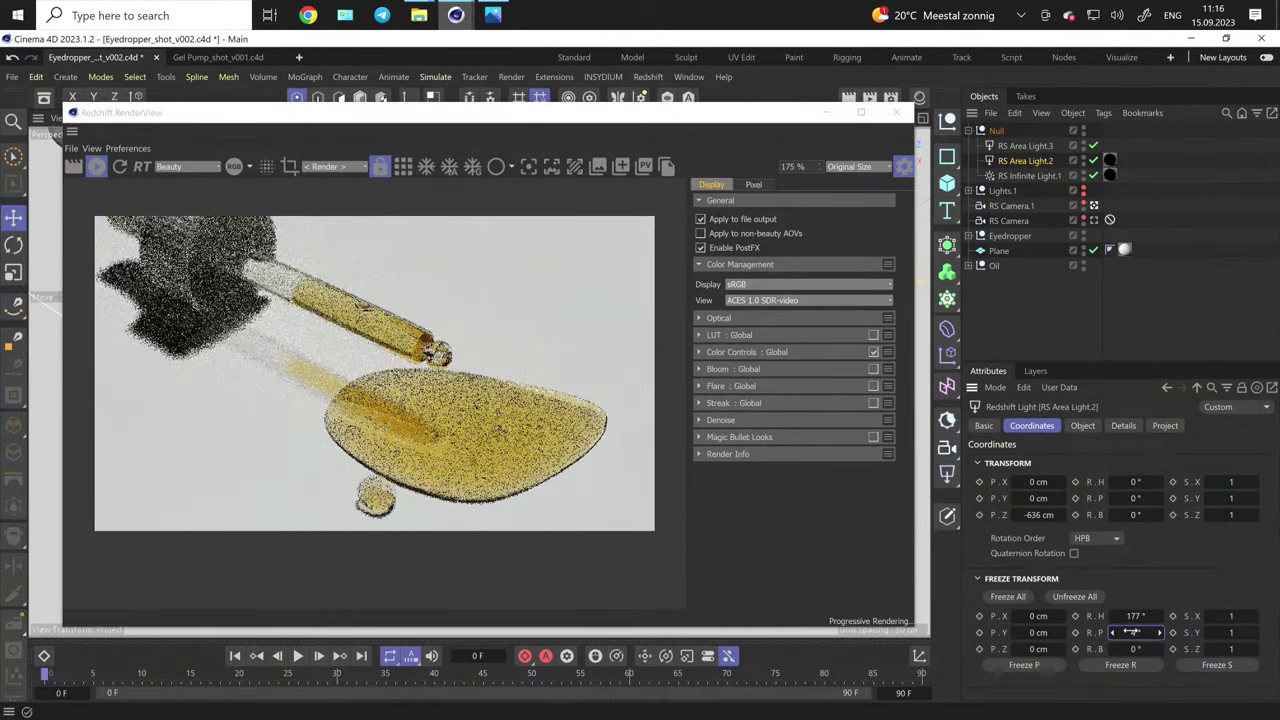
- Turn RS Area Light.3 to a frozen heading of 27° and a frozen pitch of -61°
left_click(1045, 146)
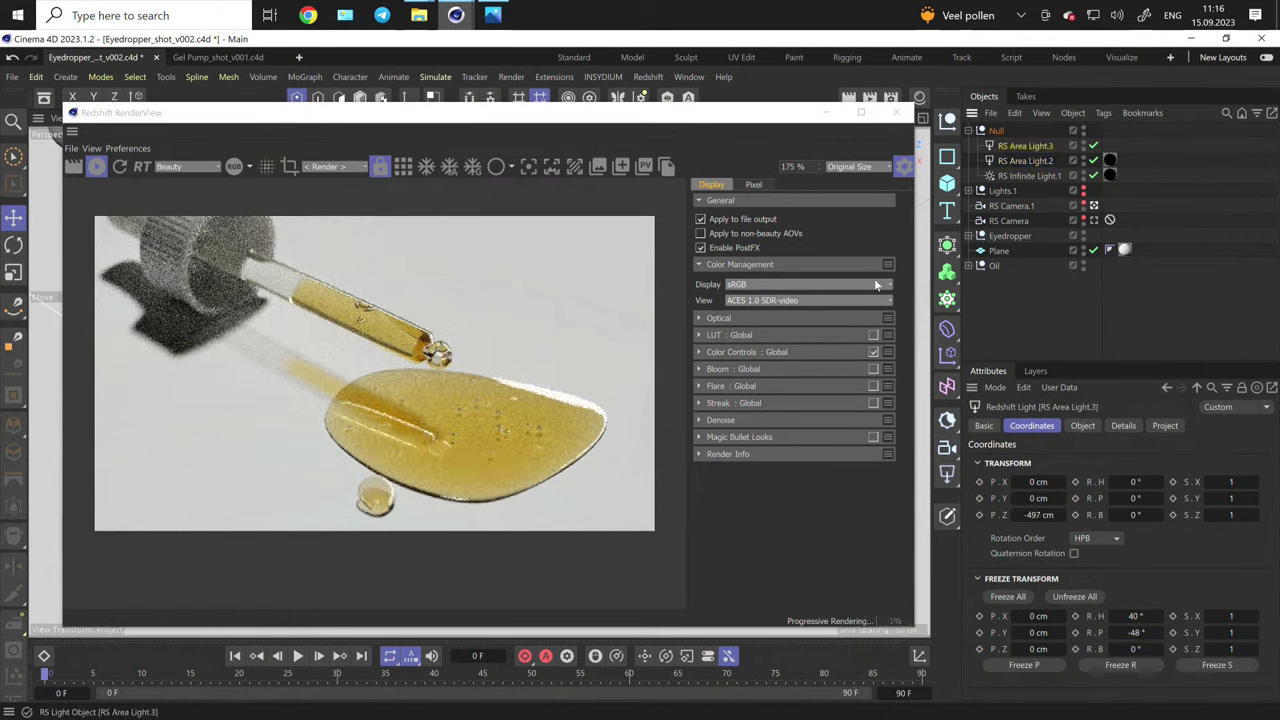
left_click_drag(1131, 632, 1124, 632)
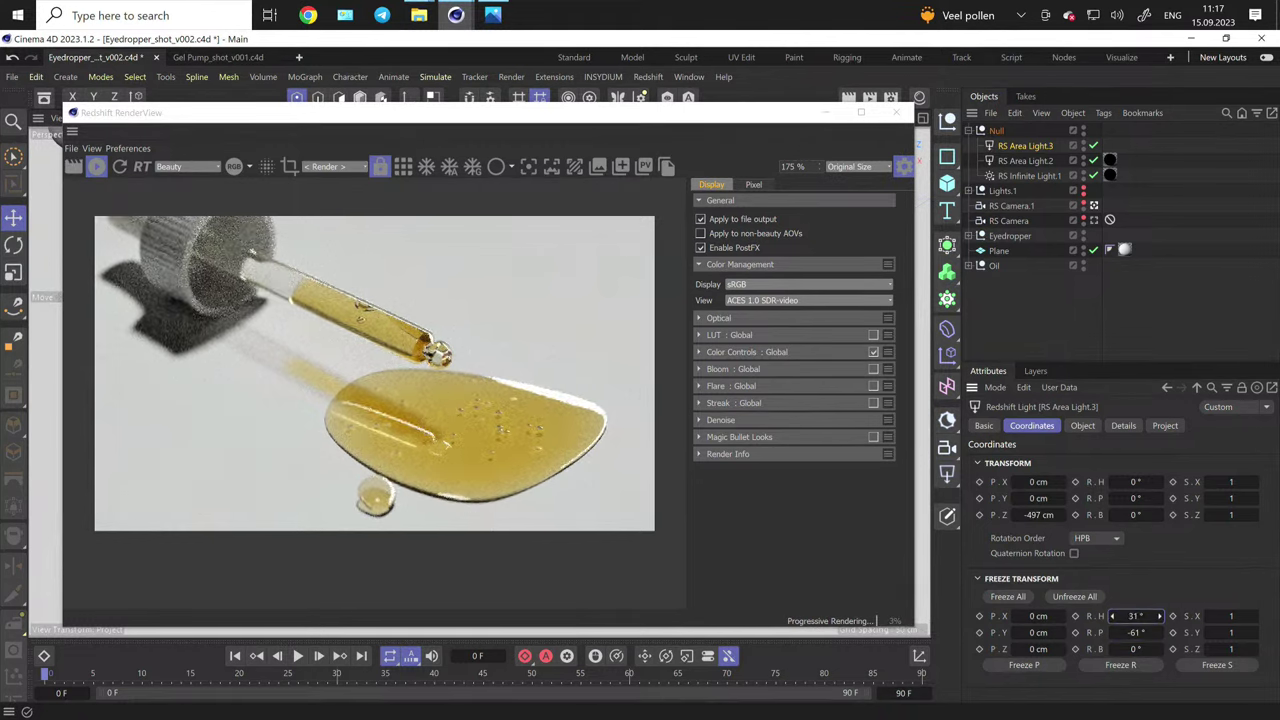
left_click_drag(1135, 616, 1127, 616)
scroll(600, 372, "down", 2)
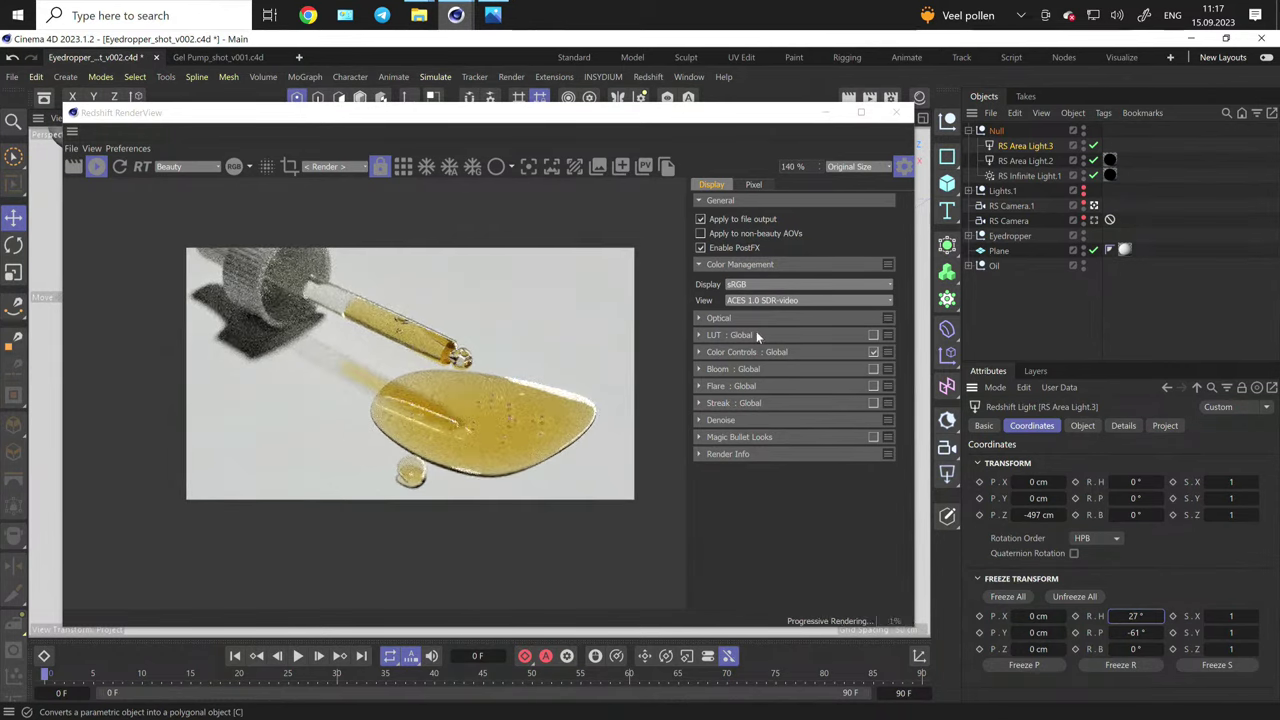
- Reshape the RGB curve in the render's color controls, raising the highlight point and adjusting the shadow point for stronger contrast
left_click(702, 353)
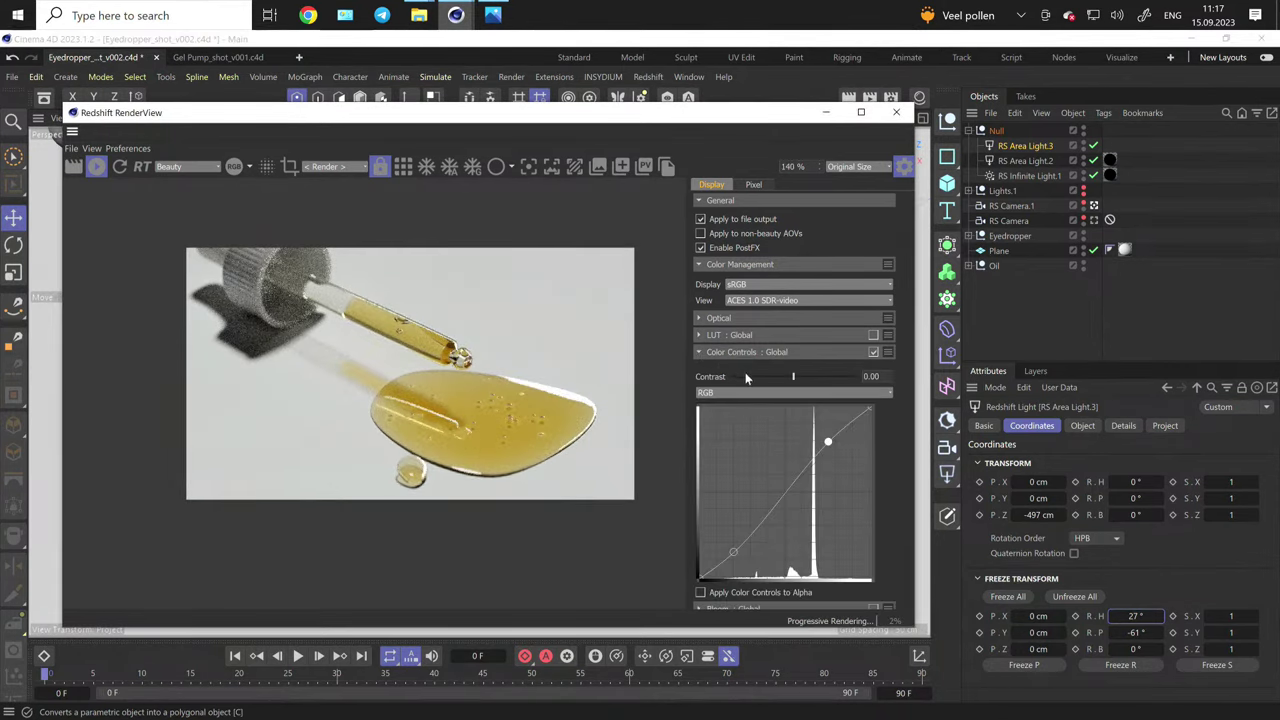
left_click_drag(828, 442, 822, 437)
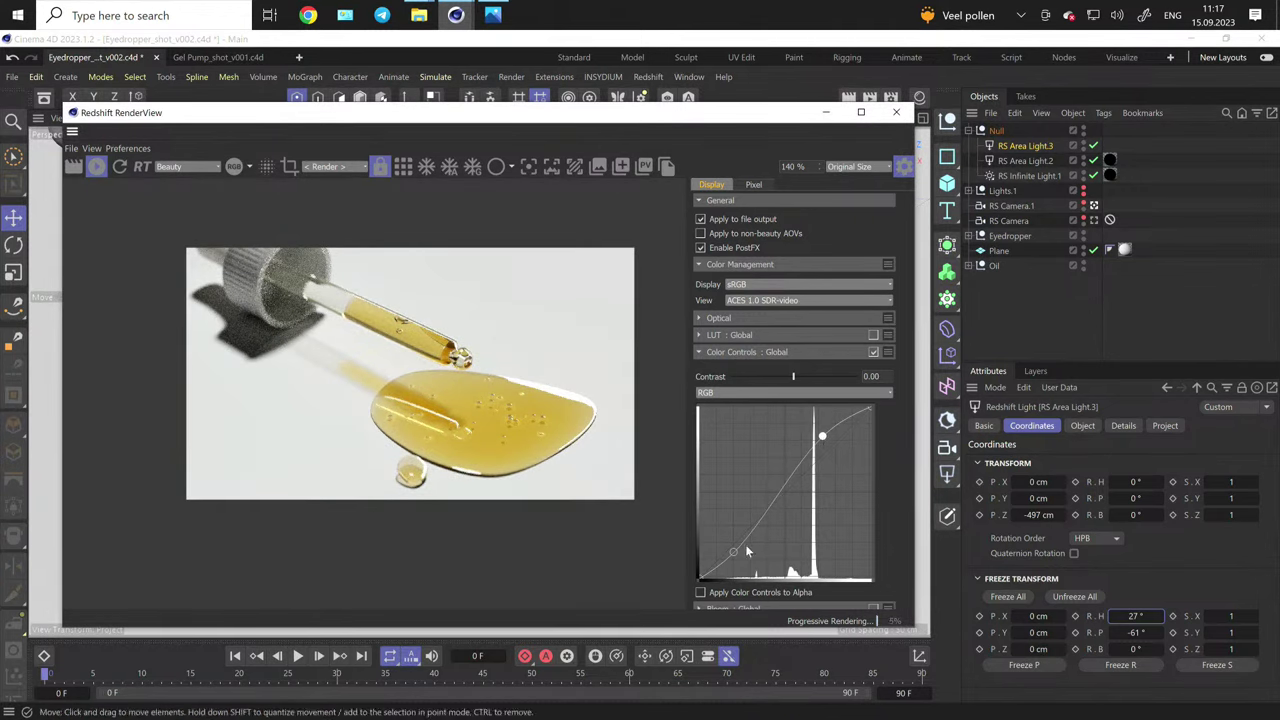
left_click_drag(732, 557, 741, 562)
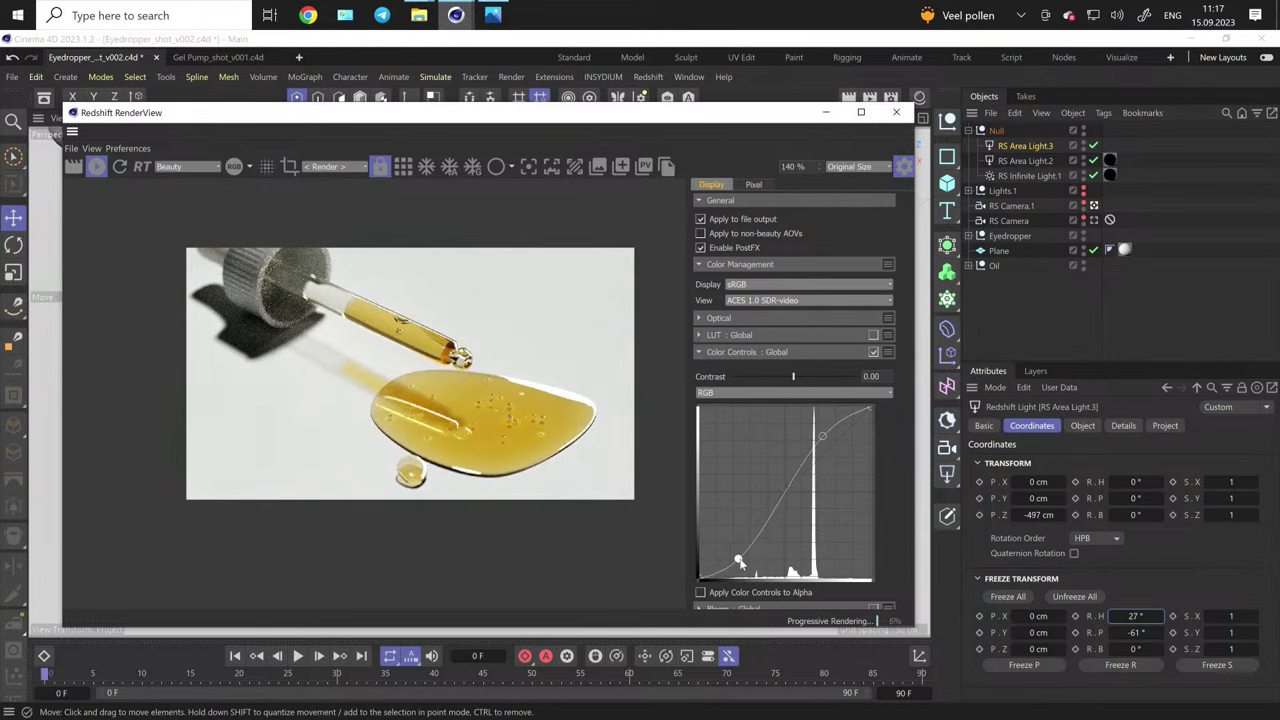
left_click_drag(738, 563, 737, 553)
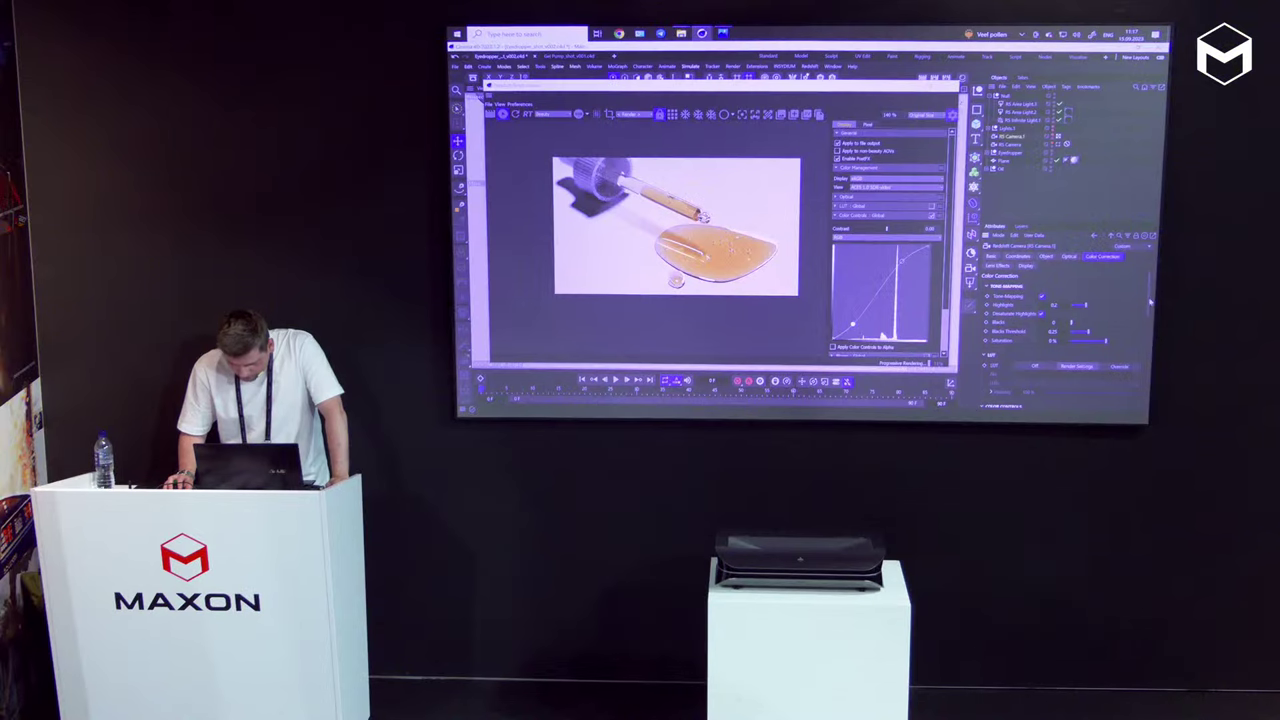
- Try an optical vignetting of 20 on RS Camera.1
scroll(1100, 330, "down", 3)
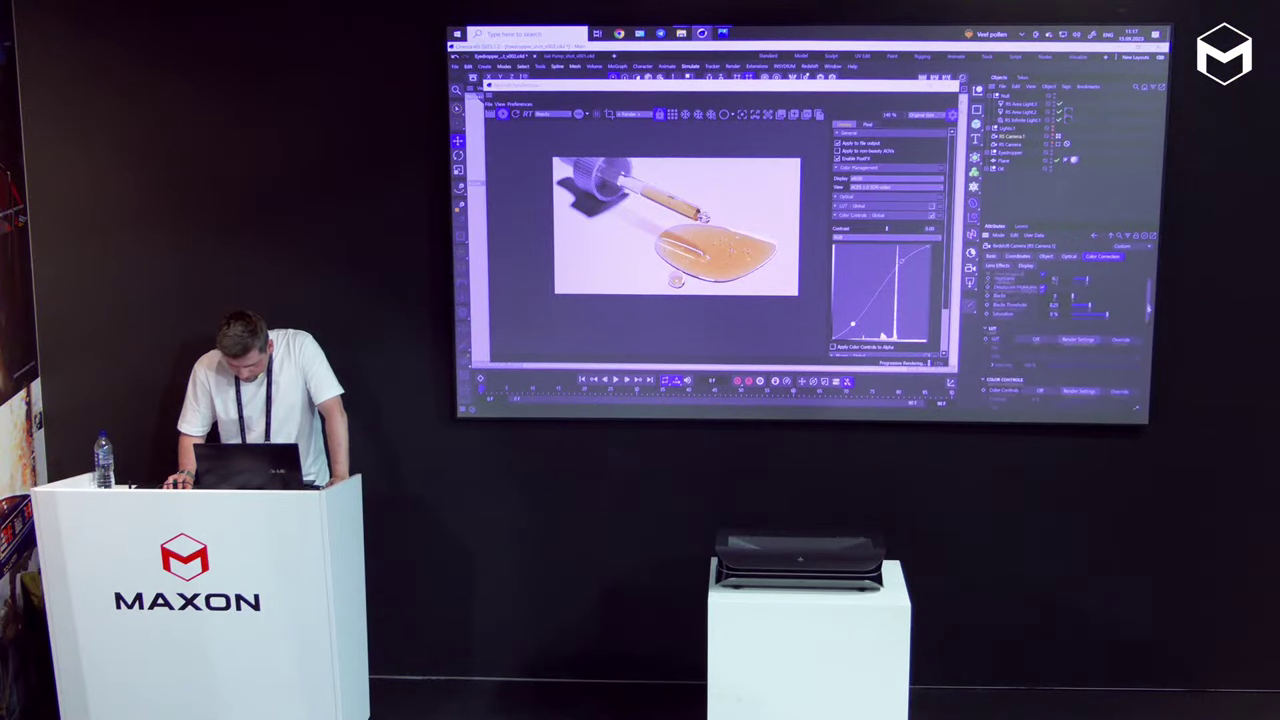
scroll(1140, 322, "up", 5)
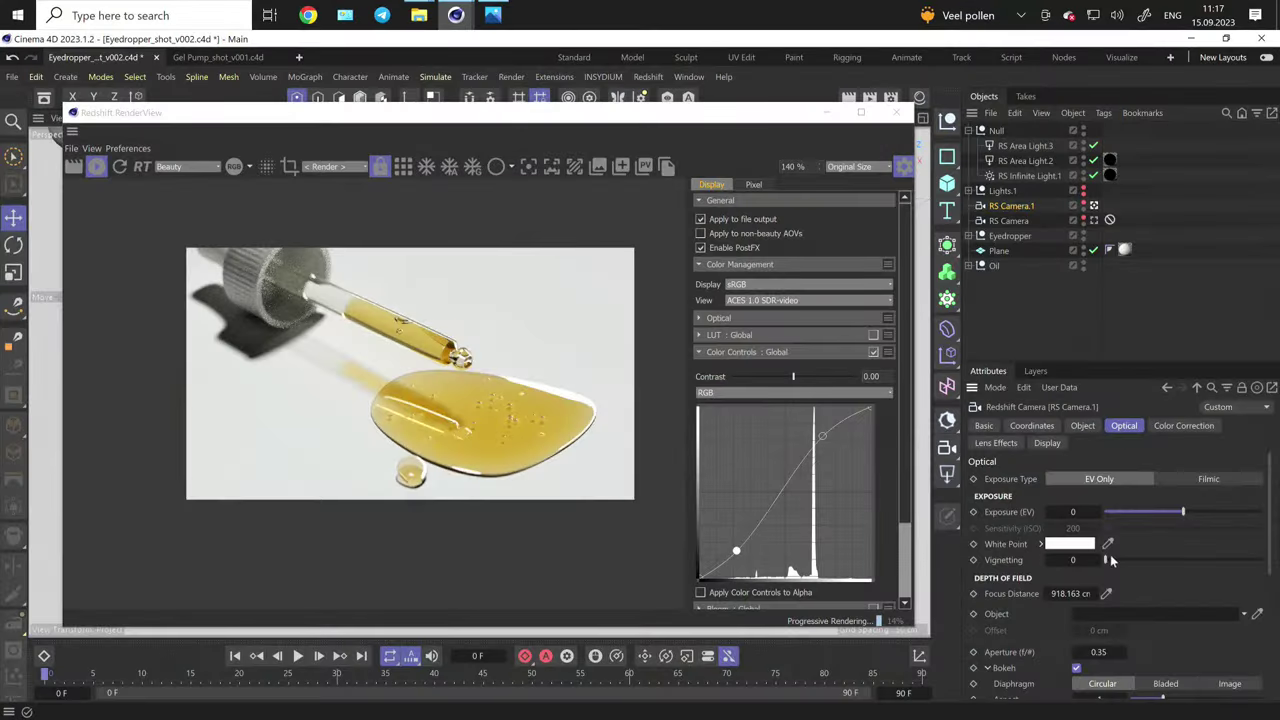
left_click_drag(1106, 561, 1206, 561)
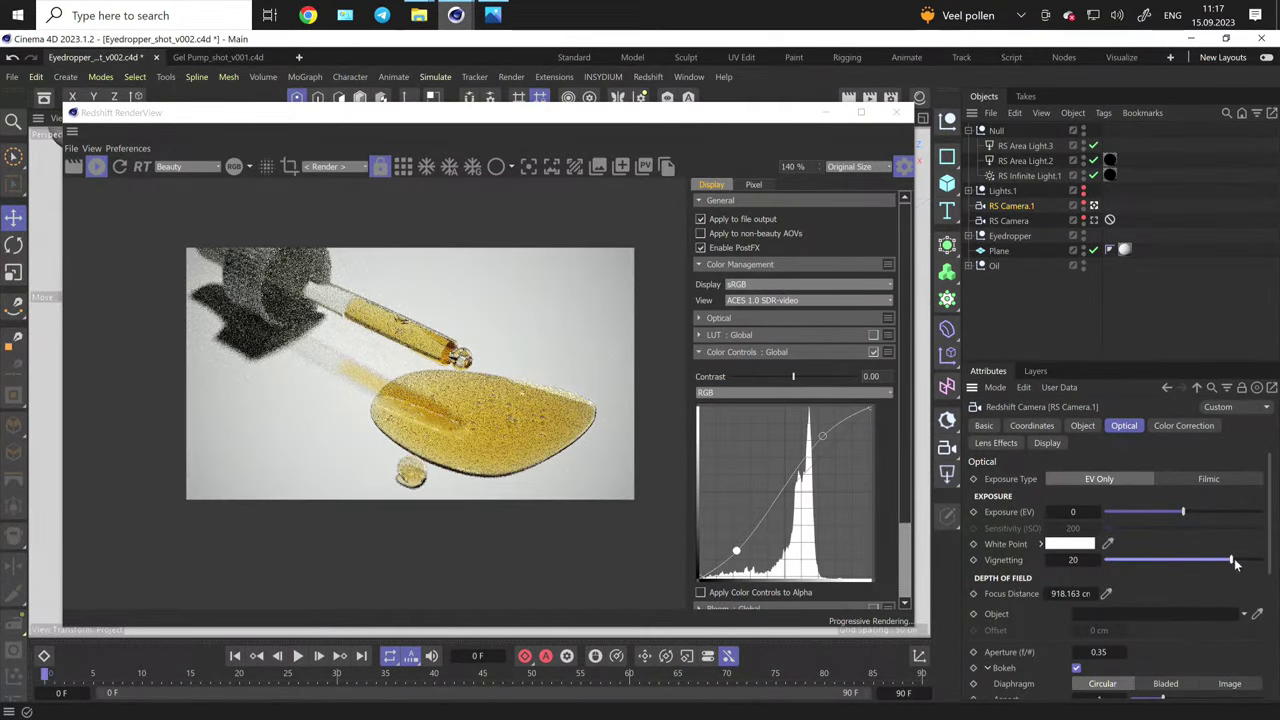
- Add shadow and highlight points to the red curve and pull the highlight point down slightly to cool the background
left_click(836, 401)
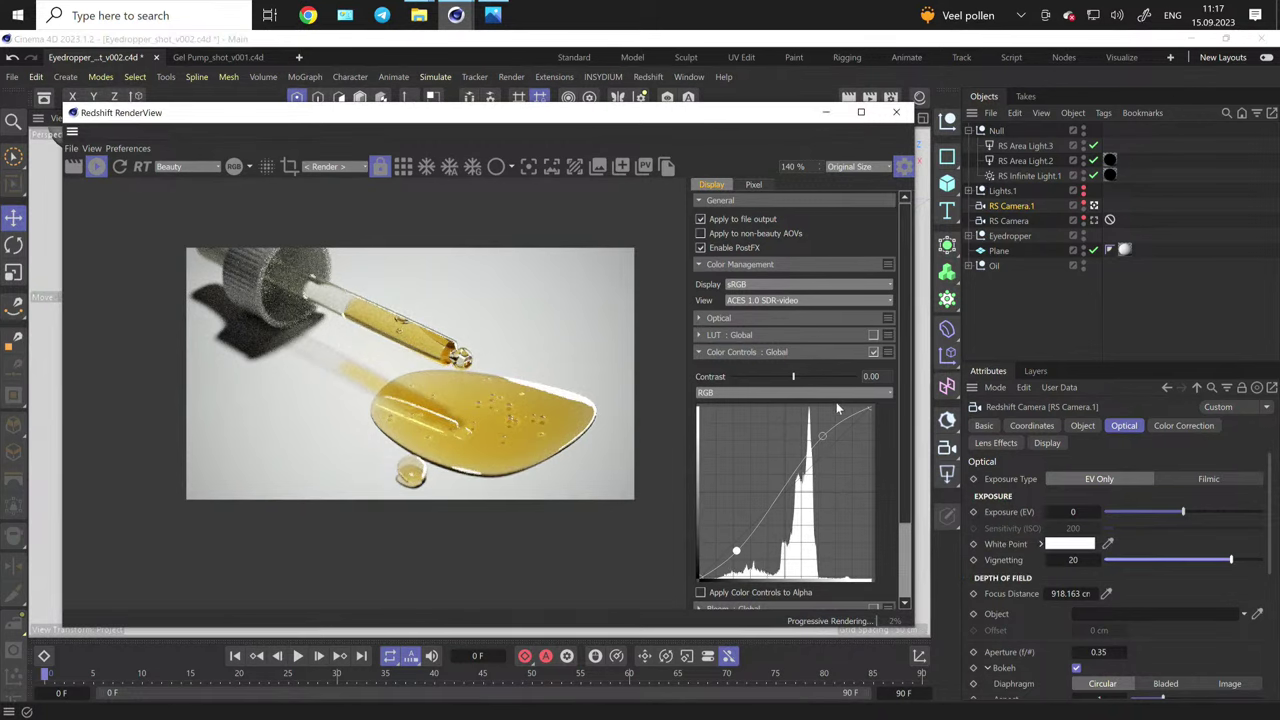
left_click(808, 393)
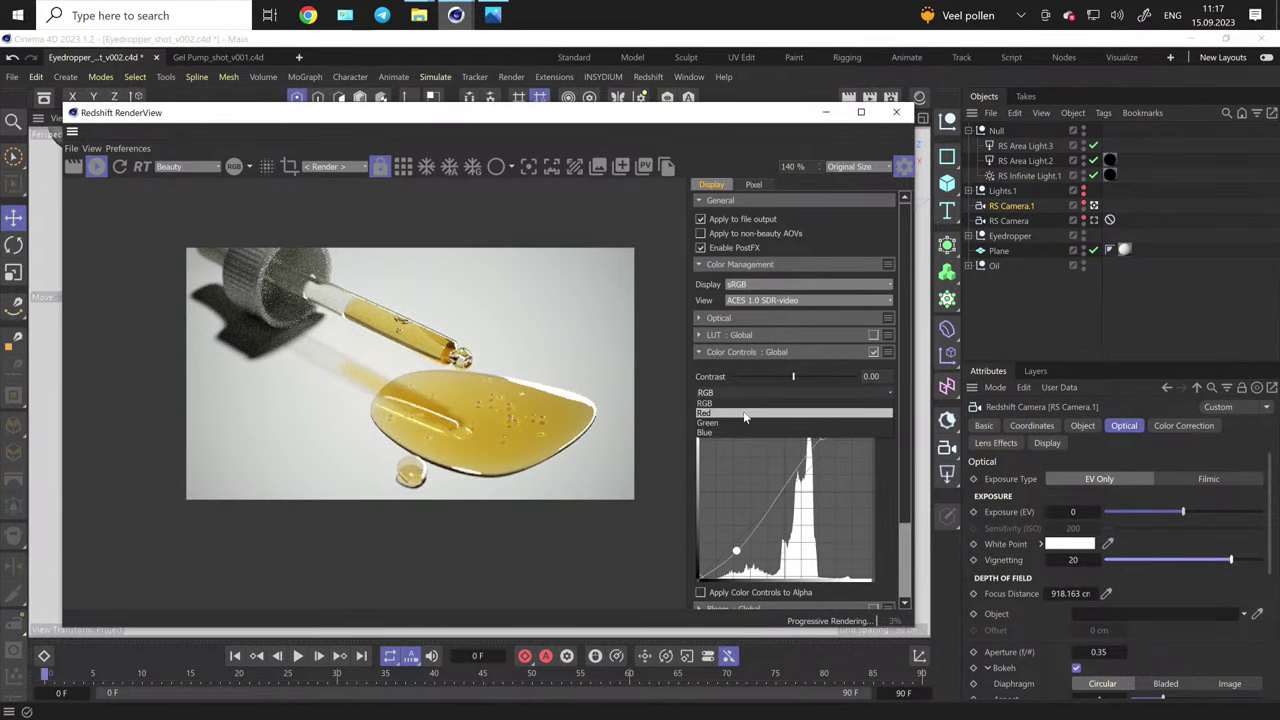
left_click(743, 414)
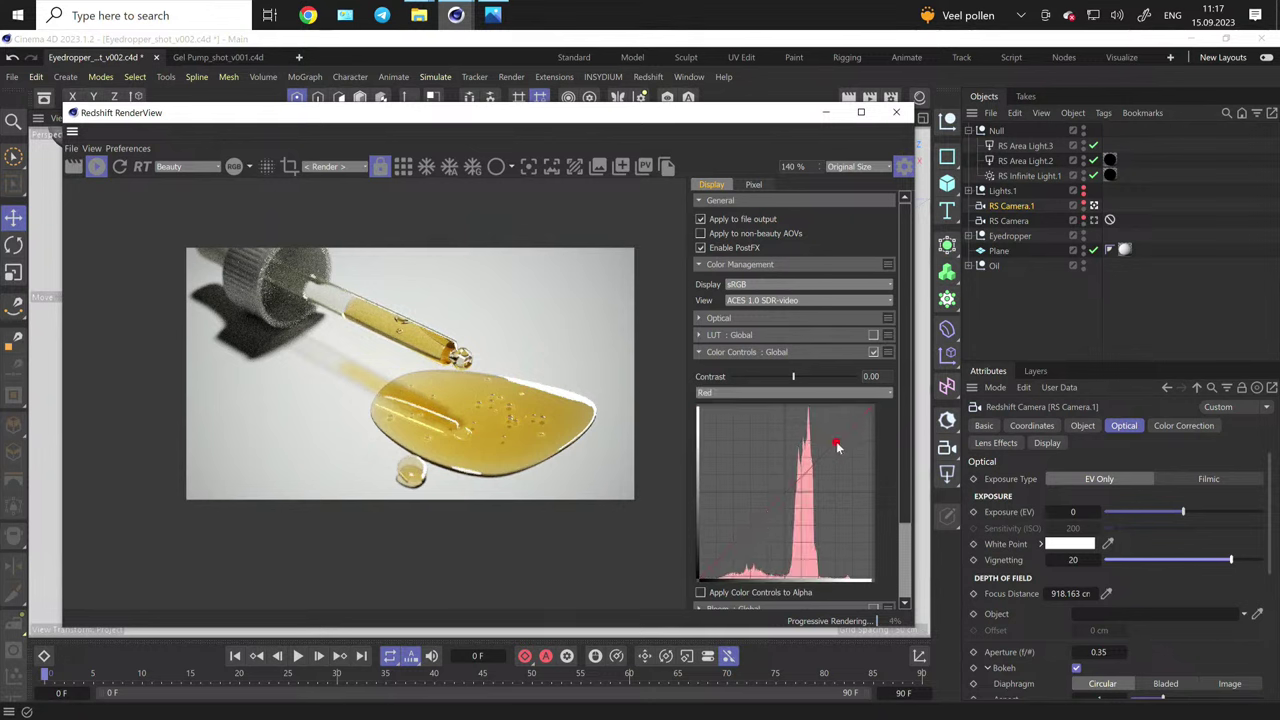
left_click(734, 543)
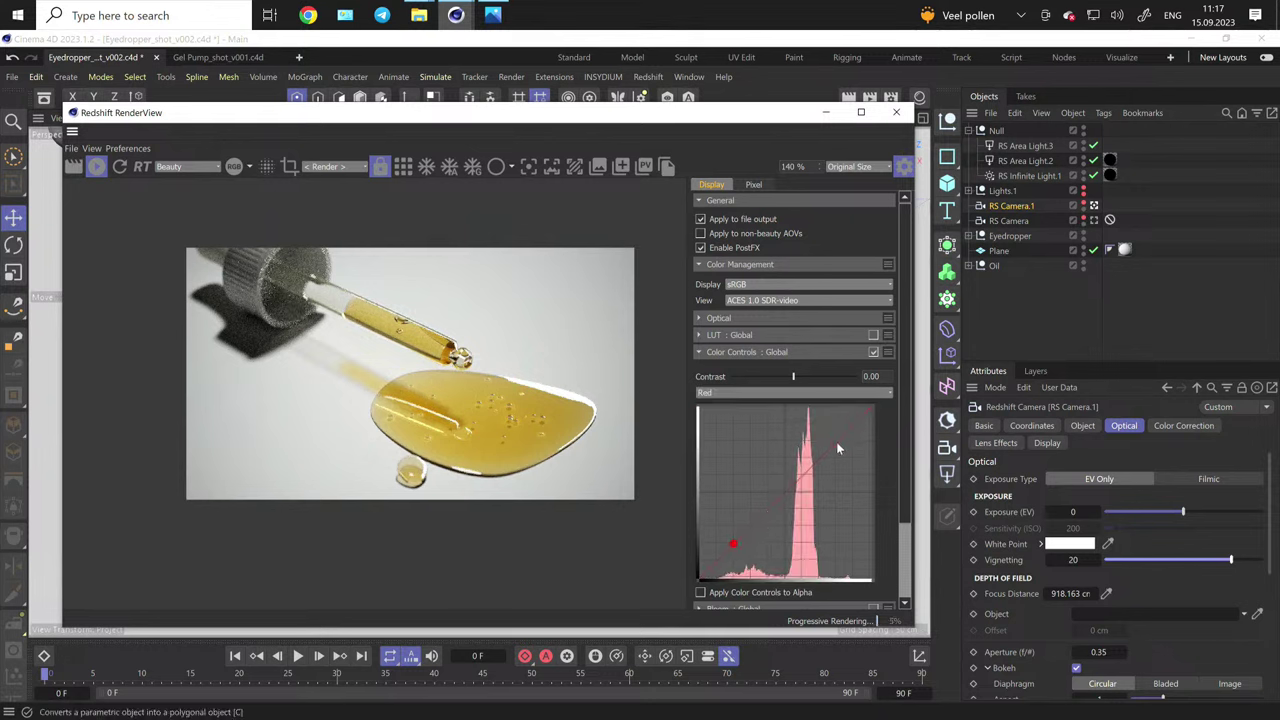
left_click_drag(836, 443, 843, 451)
left_click(730, 545)
- Add shadow, middle and highlight points to the blue curve and adjust them to give the image a slight blue tint
left_click(780, 392)
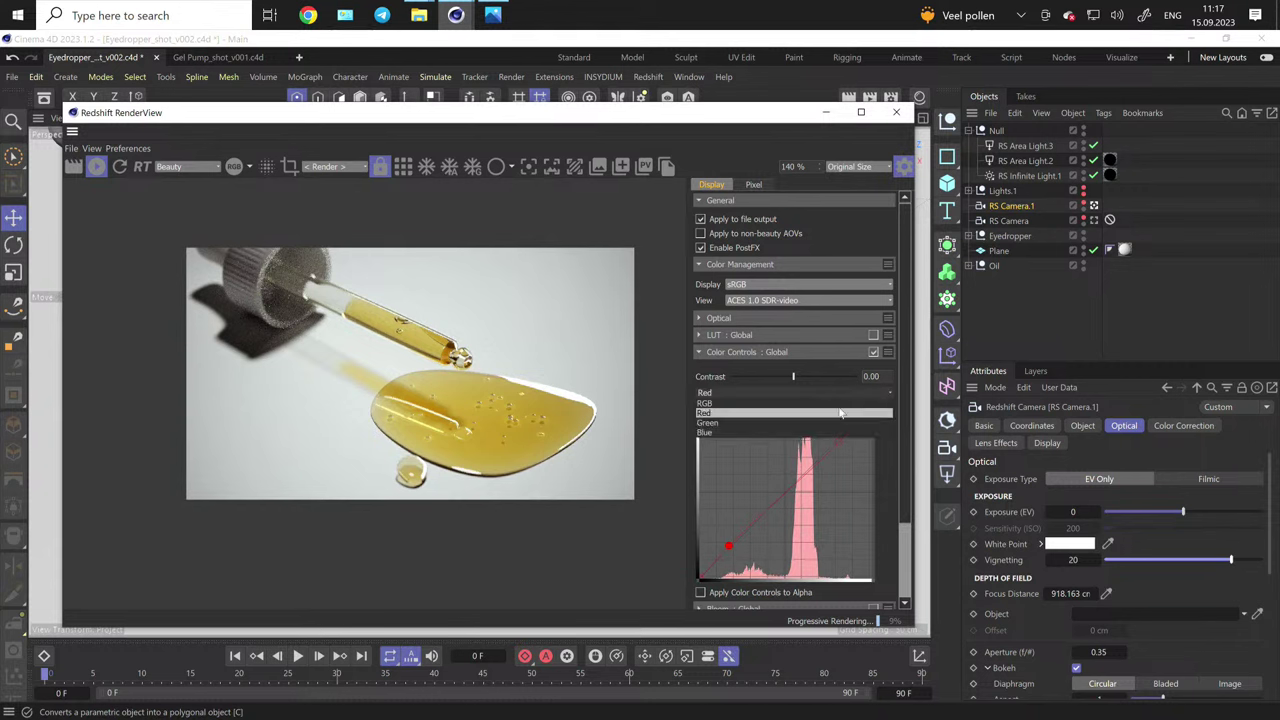
left_click(776, 433)
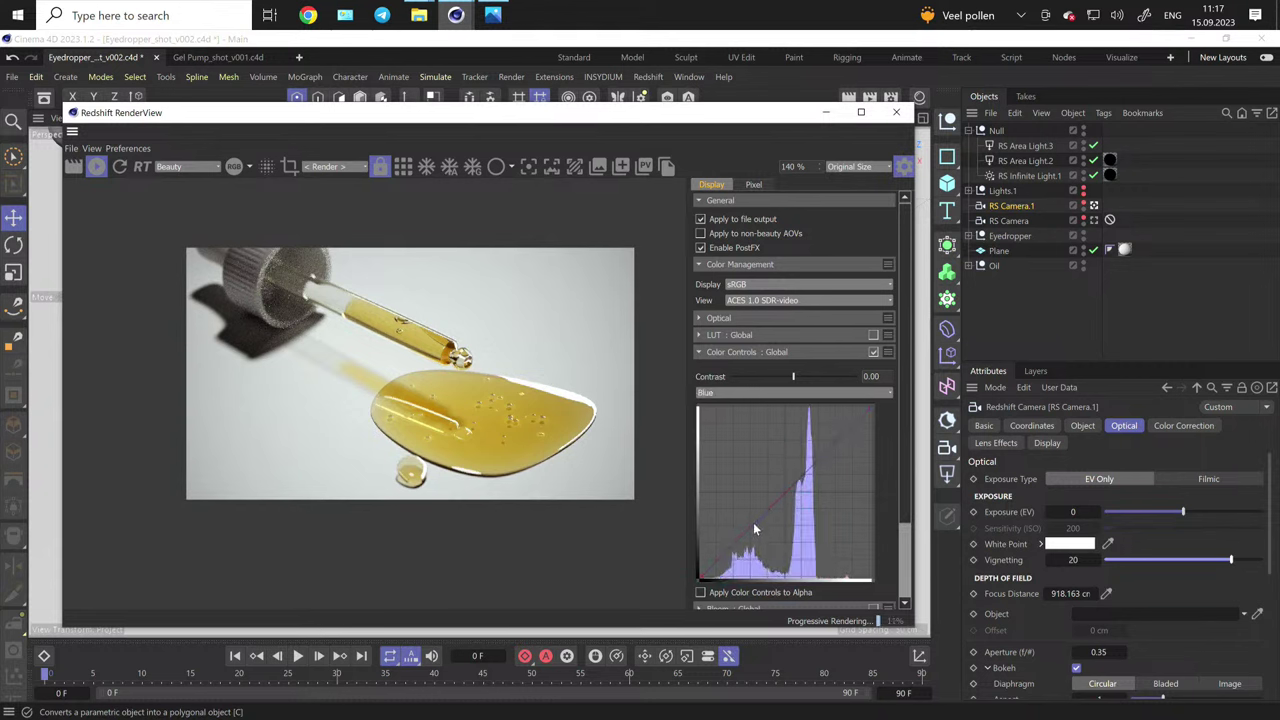
left_click(753, 522)
left_click(837, 442)
mouse_move(838, 445)
left_mouse_down()
mouse_move(801, 485)
mouse_move(831, 446)
left_mouse_up()
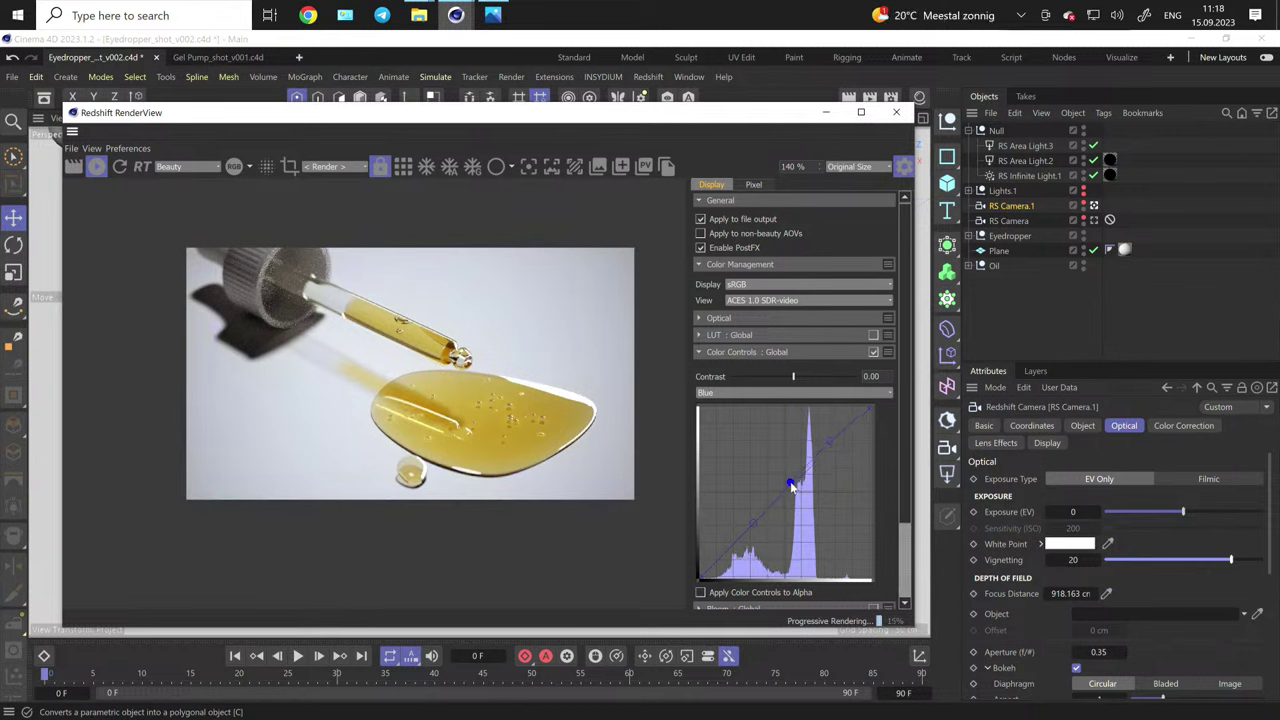
left_click_drag(755, 522, 734, 535)
left_click(830, 446)
- Add a middle point to the RGB curve and set RS Camera.1's vignetting back to 0
left_click(846, 392)
left_click(830, 404)
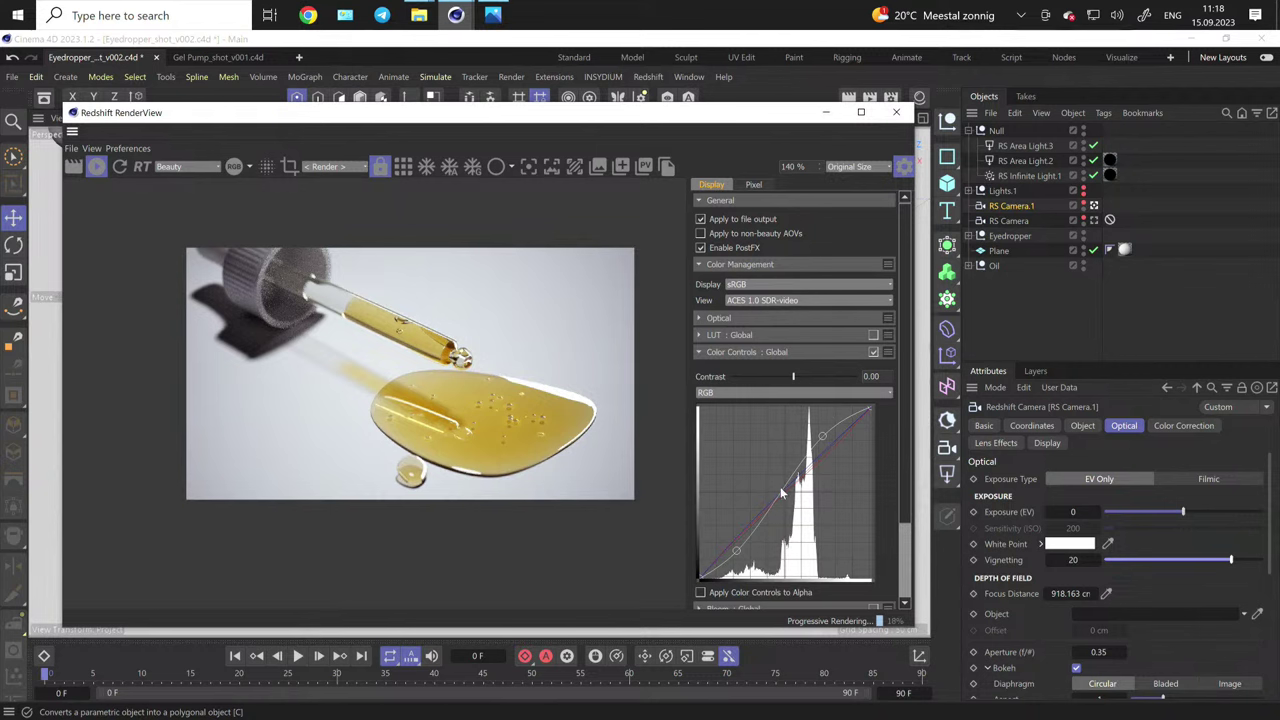
left_click_drag(783, 489, 781, 490)
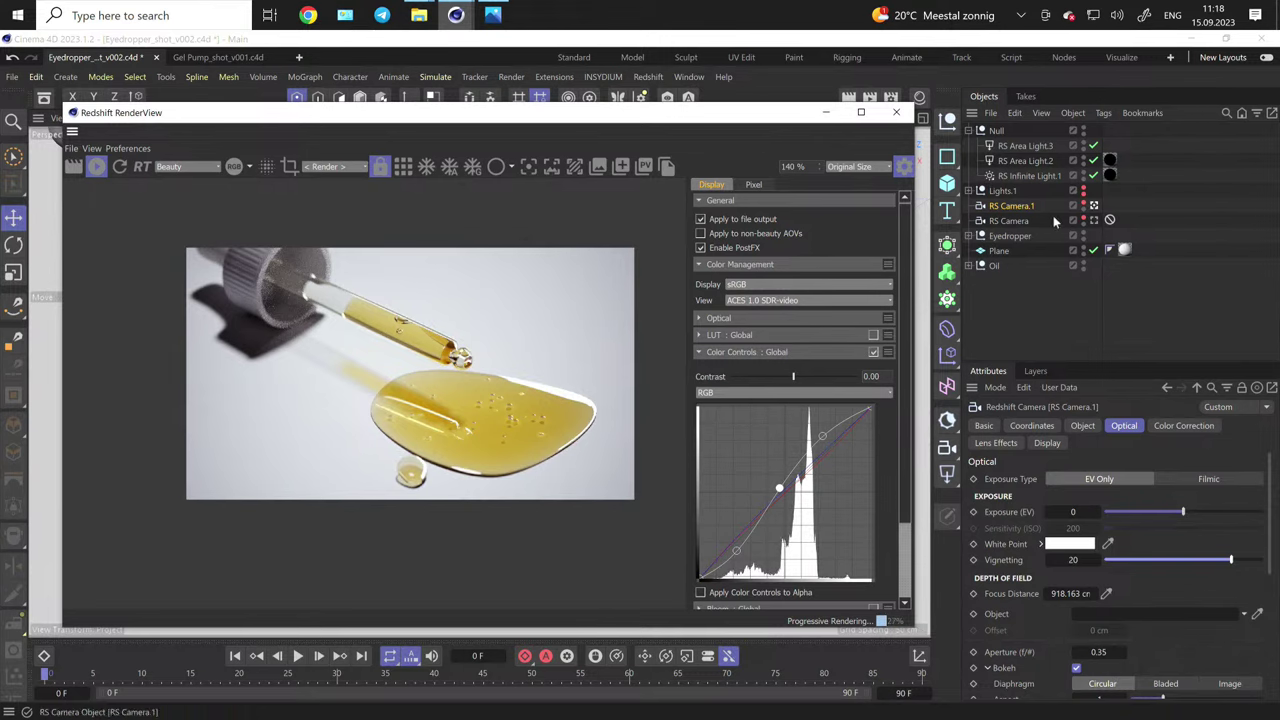
left_click_drag(1198, 558, 873, 536)
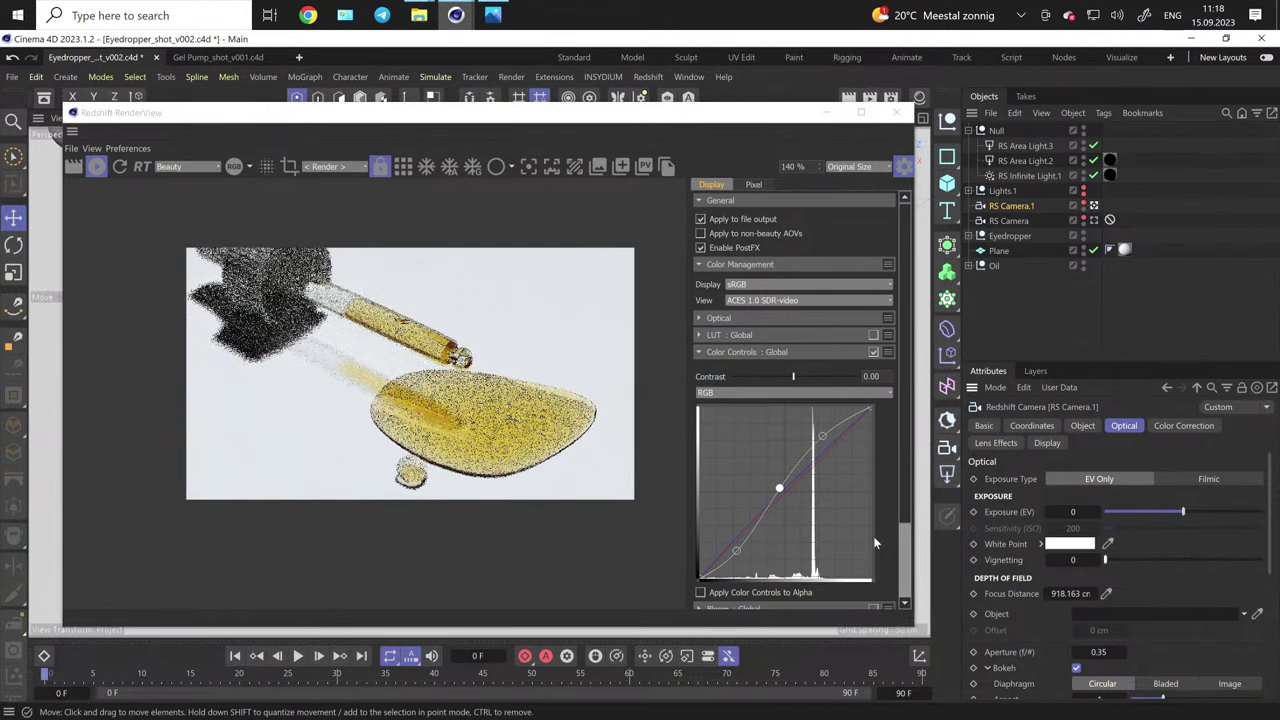
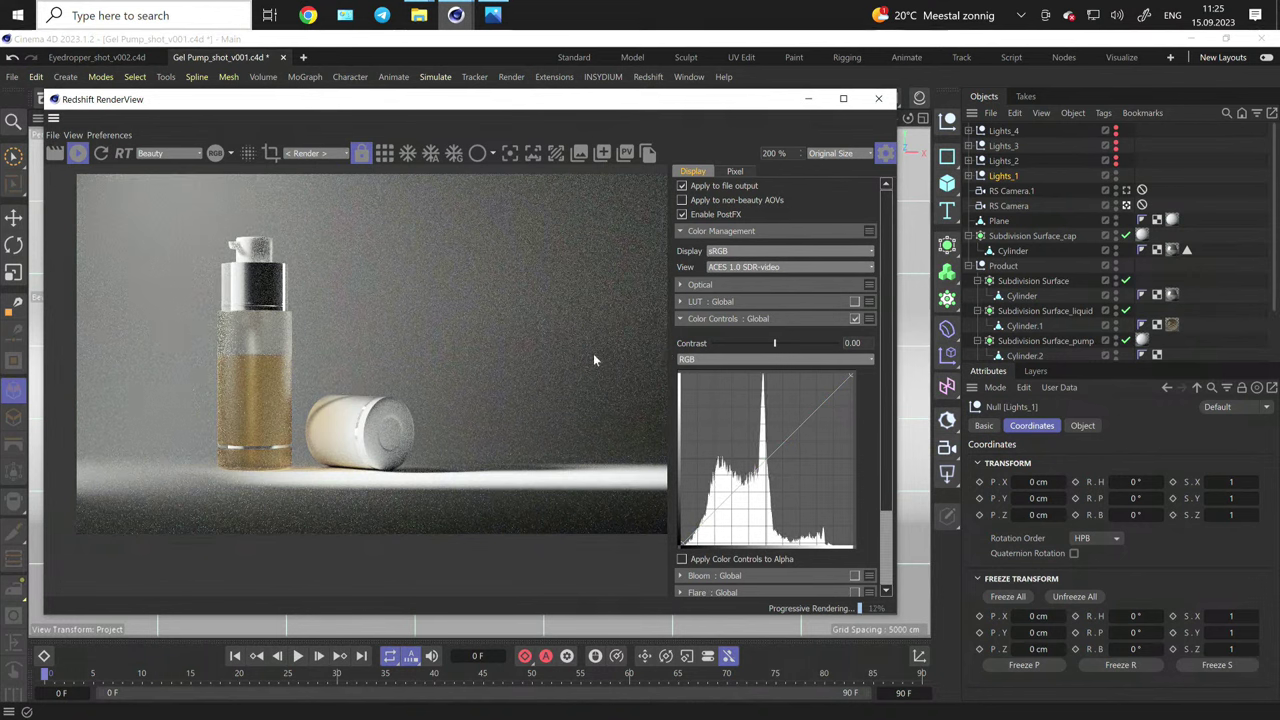
- Add a highlight point to the gel pump shot's RGB curve and raise it slightly to brighten the render
left_click(813, 404)
left_click_drag(813, 404, 815, 405)
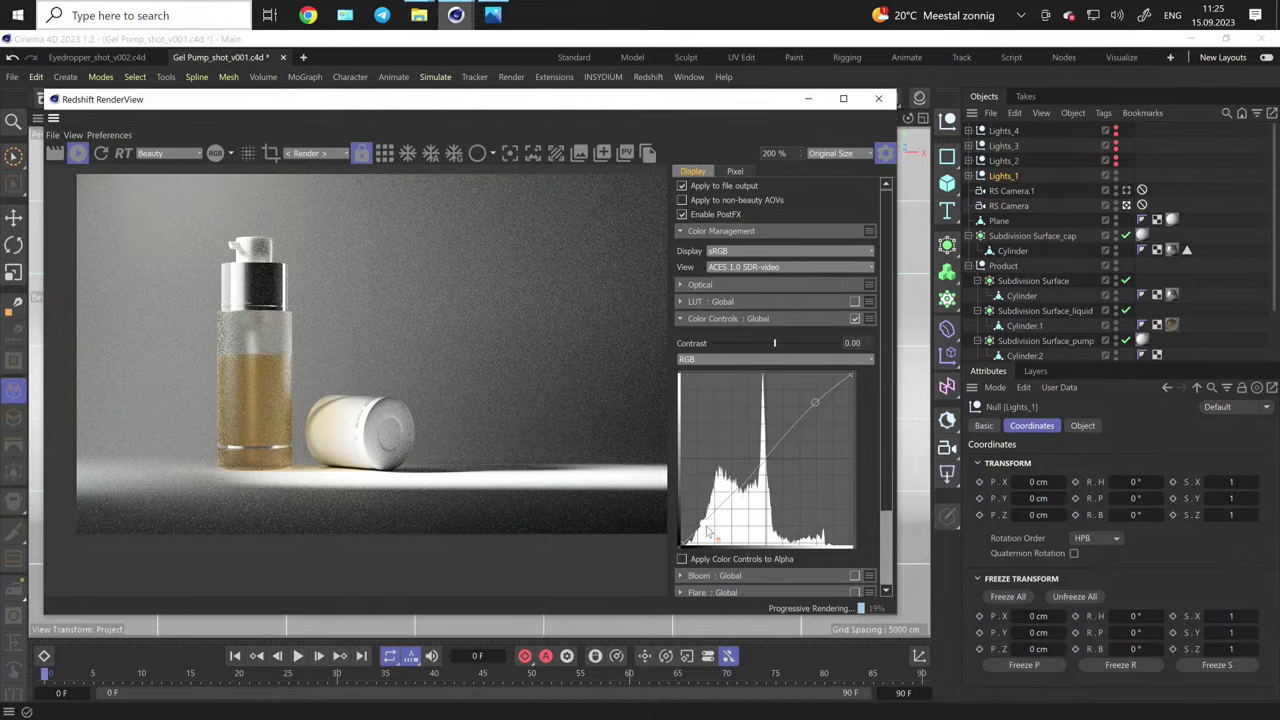
scroll(511, 421, "down", 2)
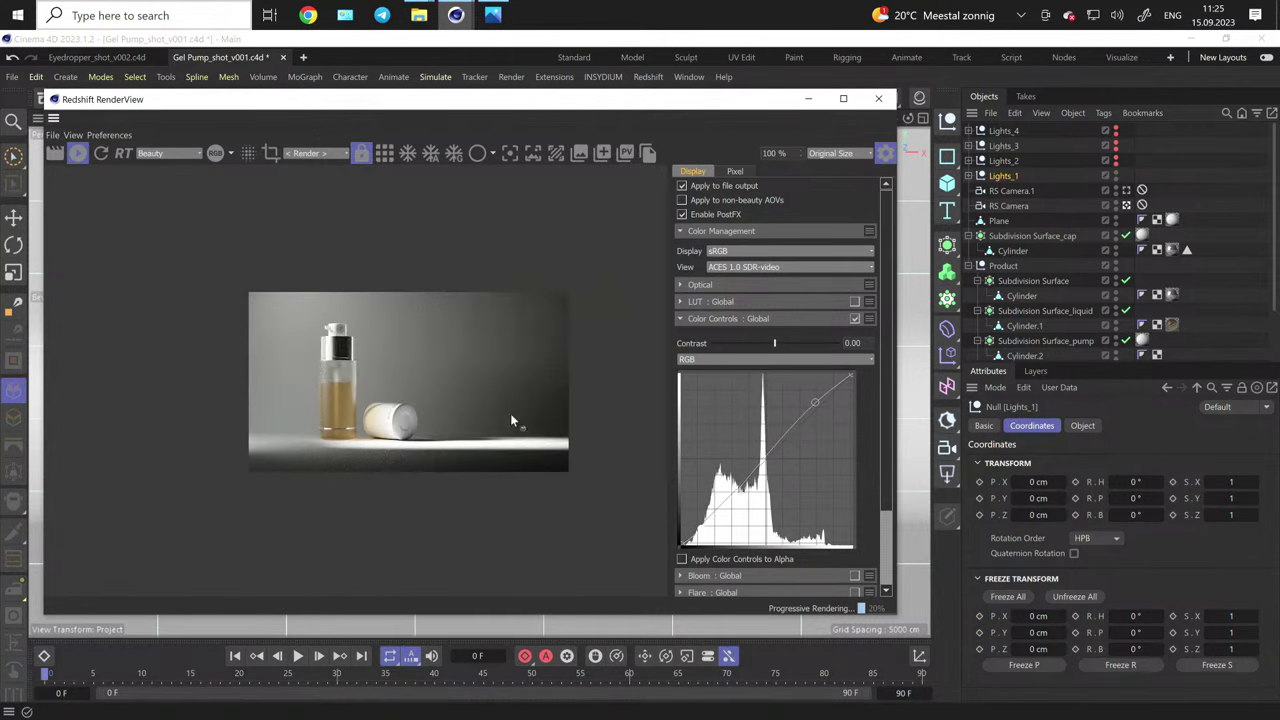
scroll(402, 455, "up", 3)
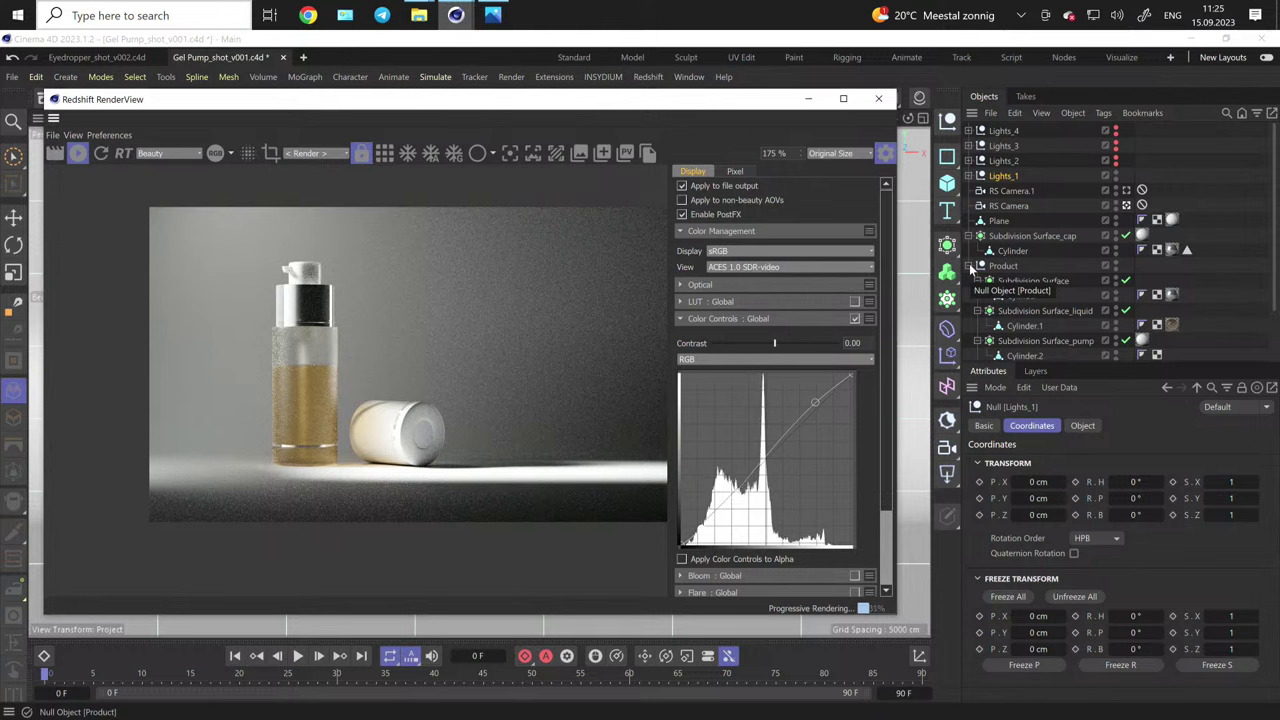
- Switch off every light in Lights_1 except RS Area Light and set that light's spread to 0.099
left_click(968, 175)
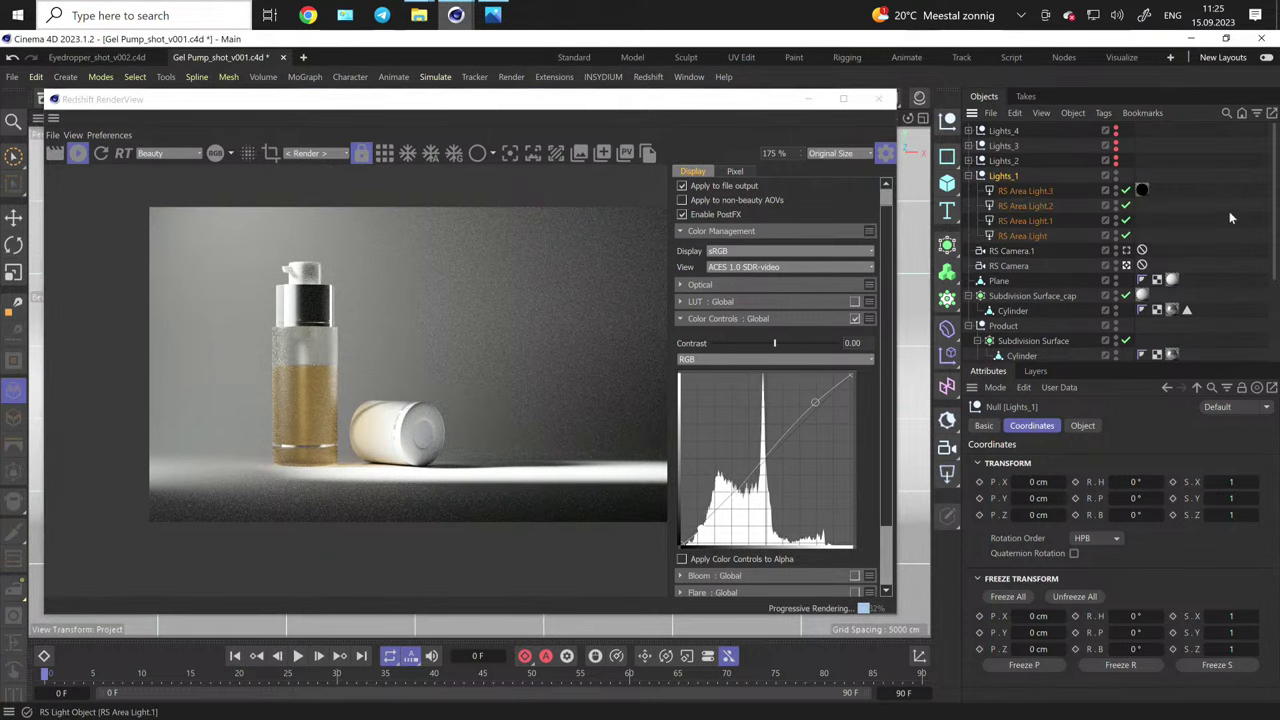
left_click_drag(1126, 190, 1127, 220)
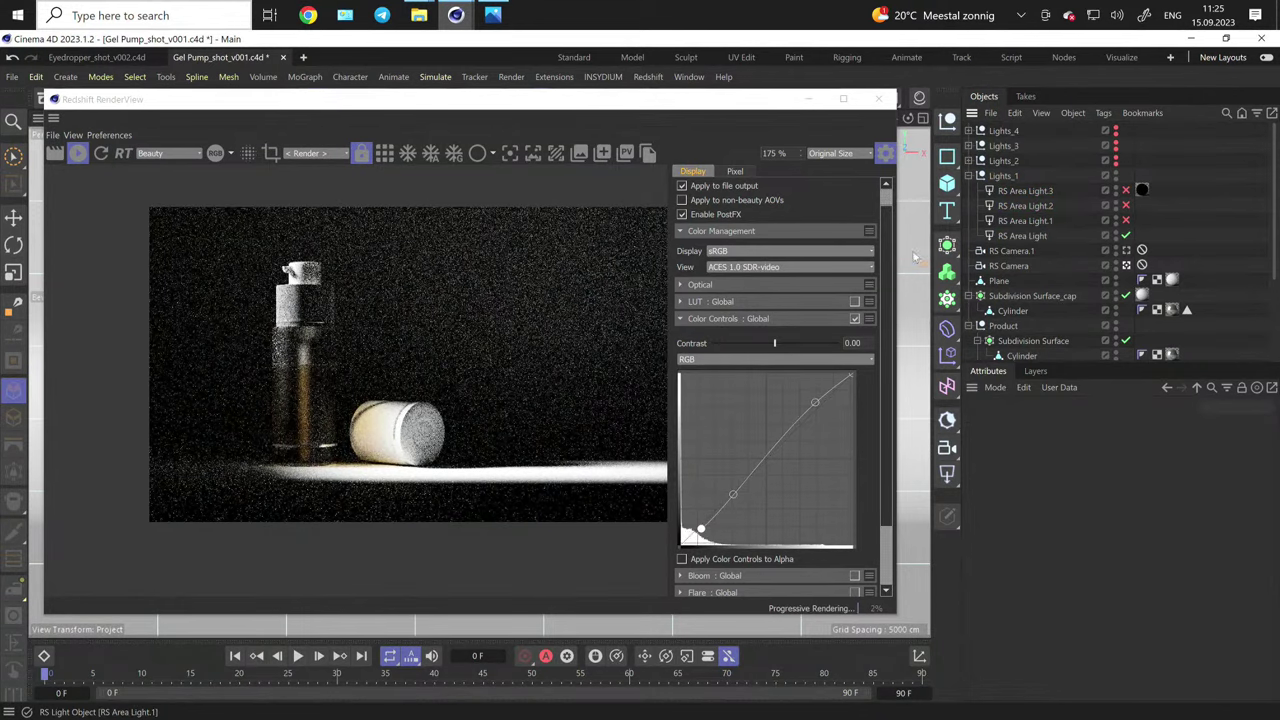
left_click(1037, 237)
left_click(1083, 426)
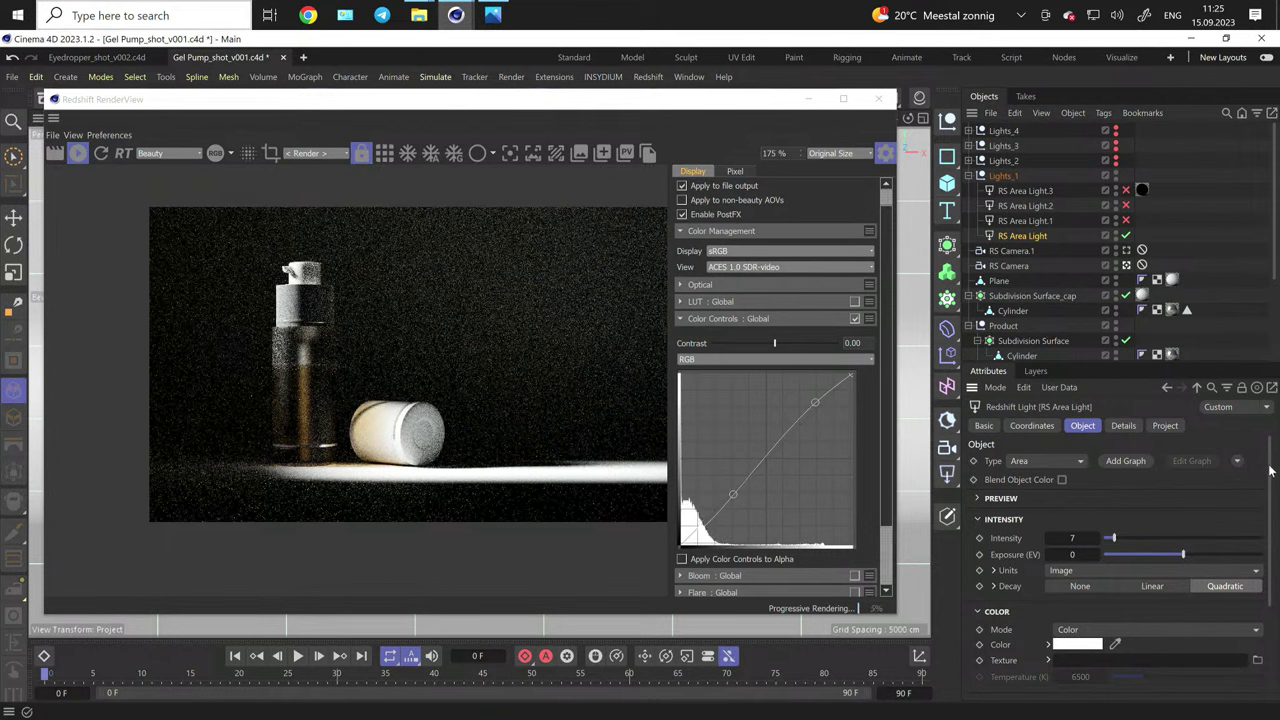
scroll(1270, 470, "down", 3)
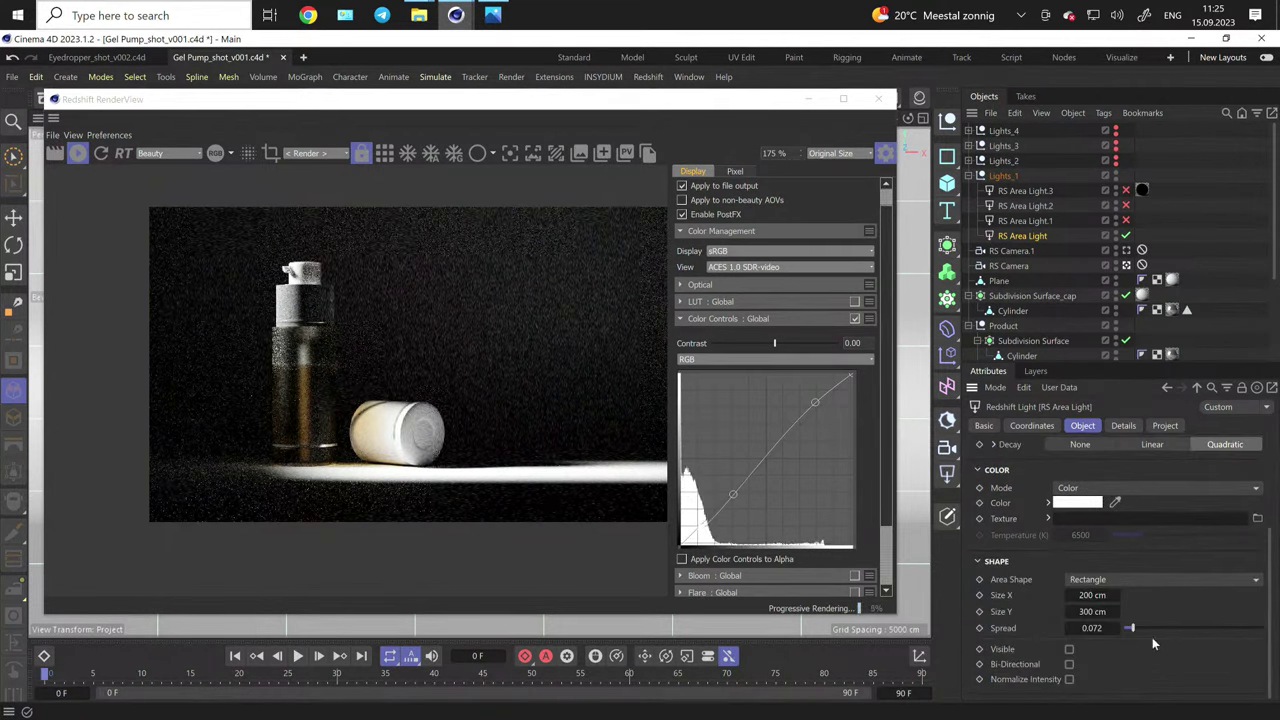
left_click_drag(1245, 626, 1264, 627)
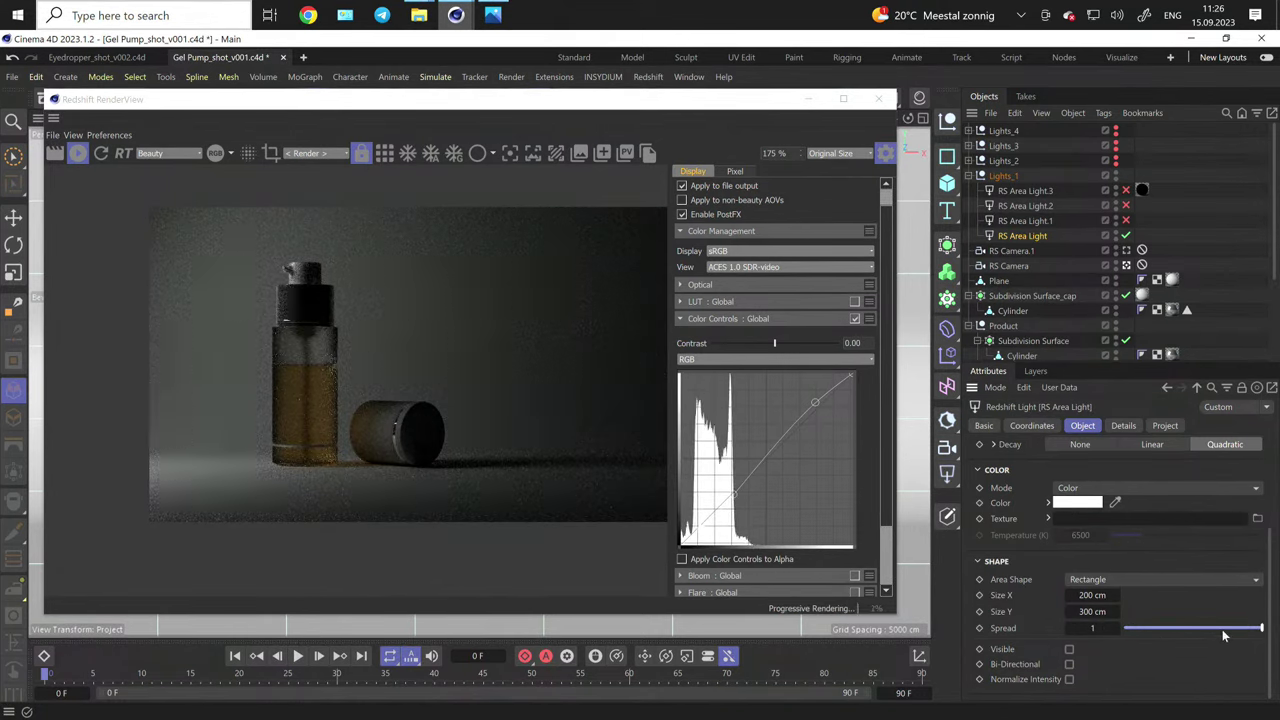
left_click_drag(1217, 633, 1138, 632)
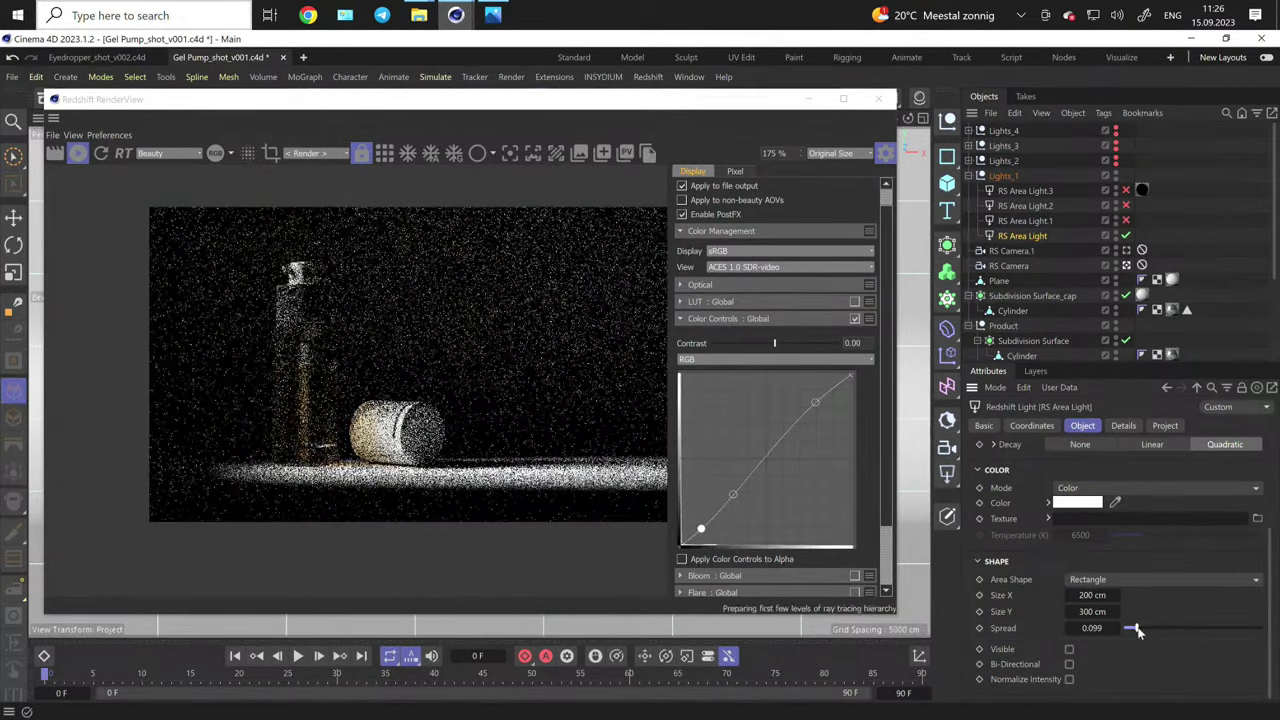
scroll(460, 416, "down", 1)
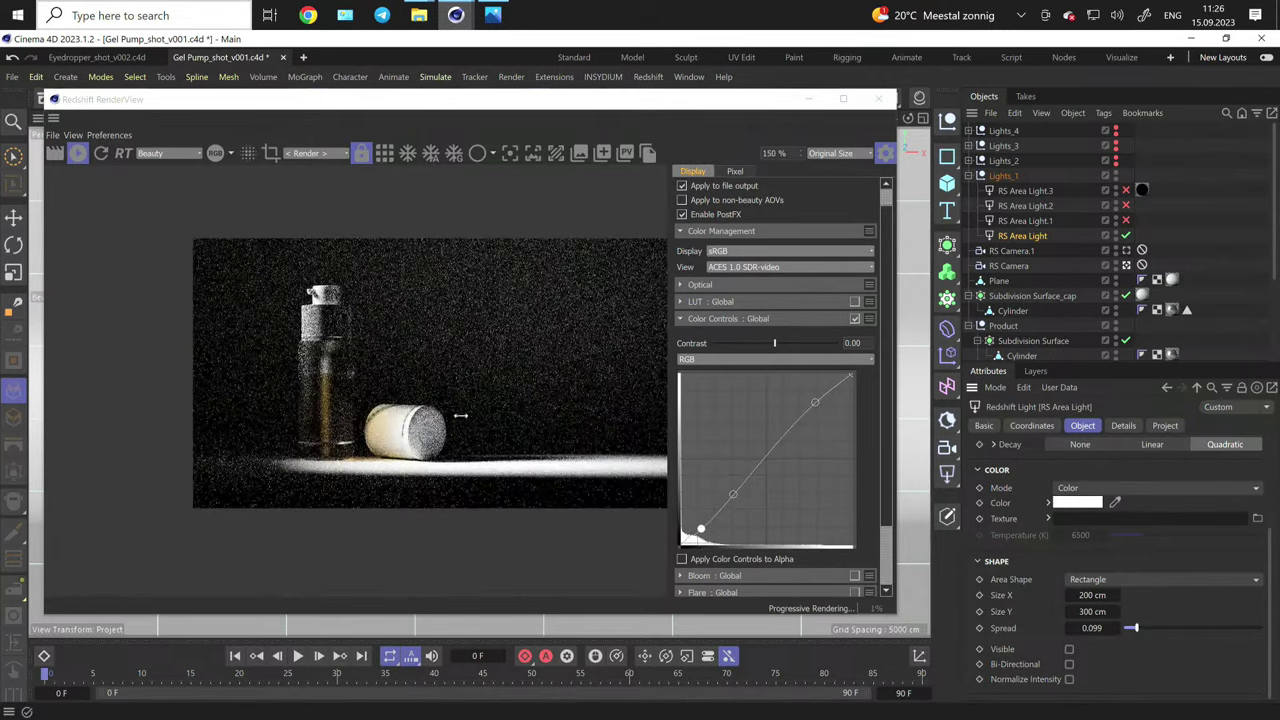
- Switch RS Area Light.1, RS Area Light.2 and RS Area Light.3 in Lights_1 back on one by one
left_click(1126, 221)
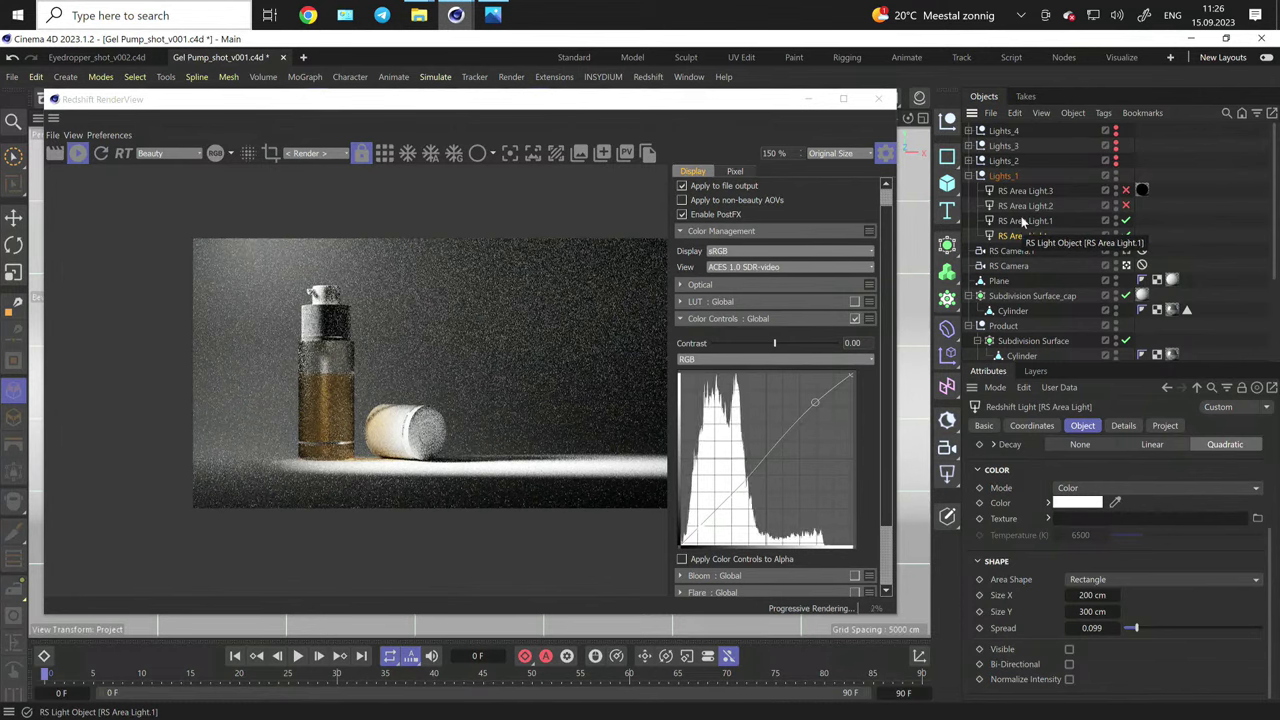
left_click(1126, 222)
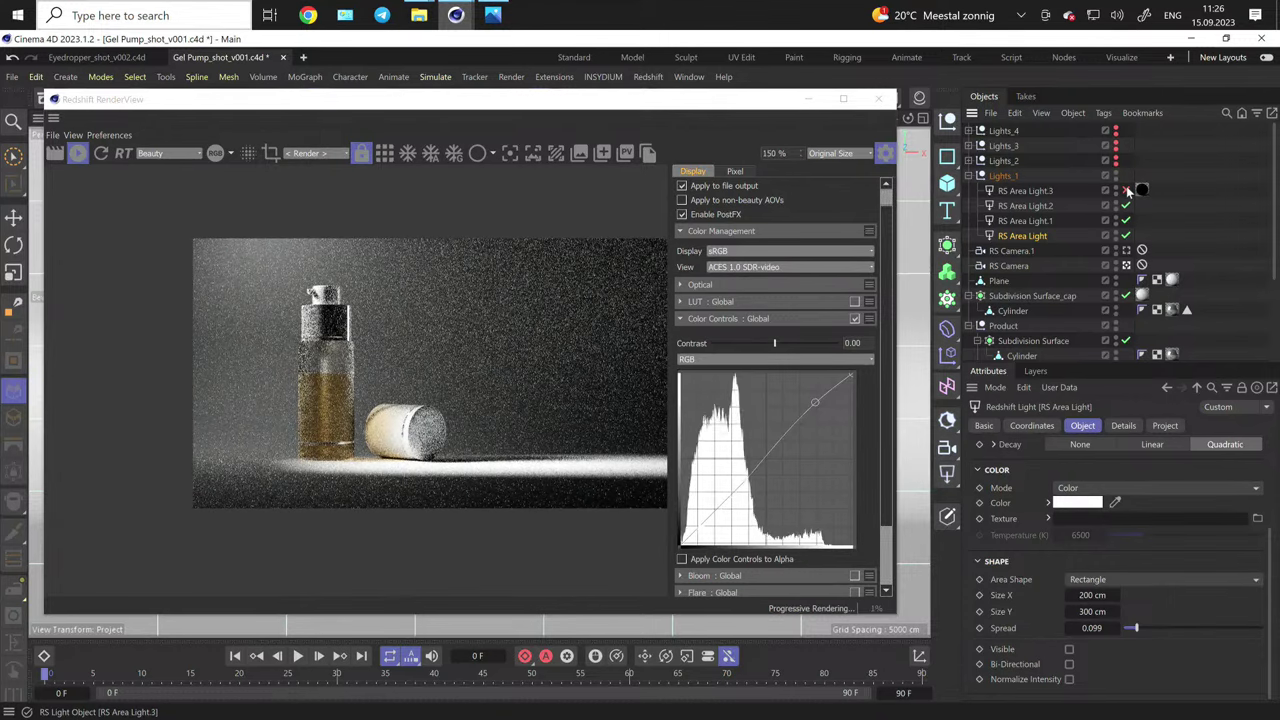
left_click(1127, 190)
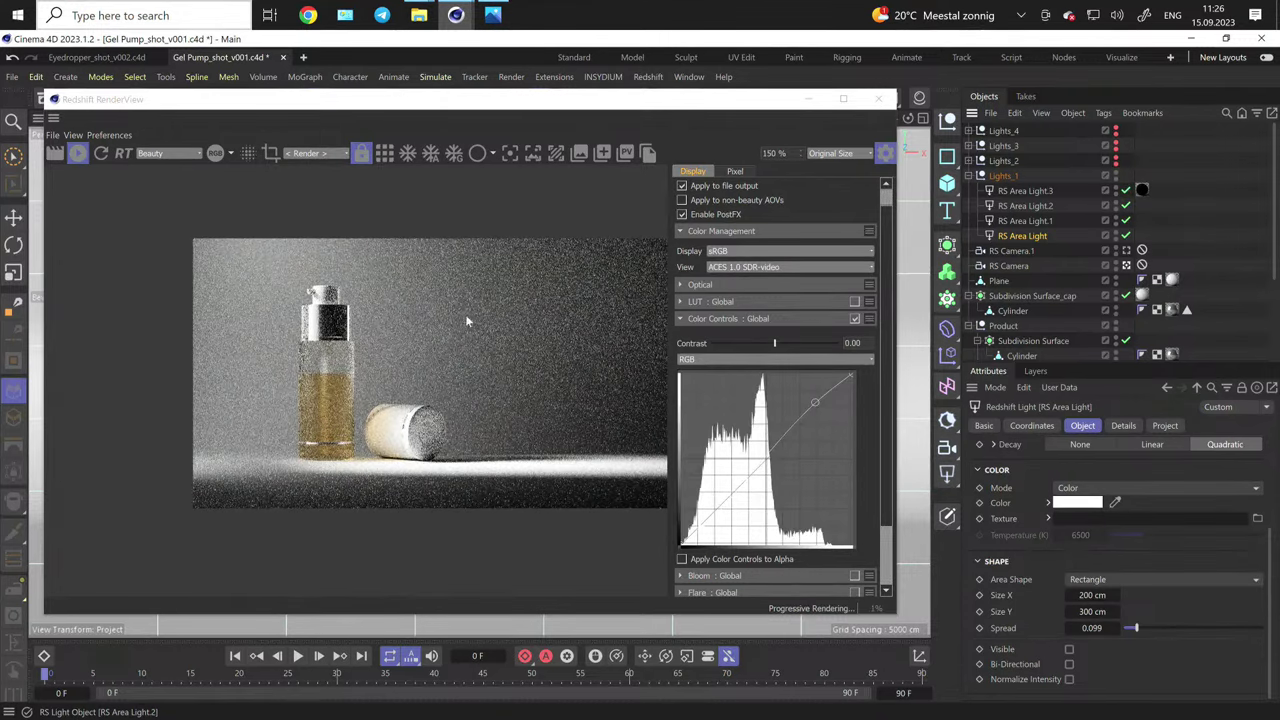
- Show the Lights_2 group in the render instead of Lights_1 and inspect the bottle's pump head up close
left_click(1116, 160)
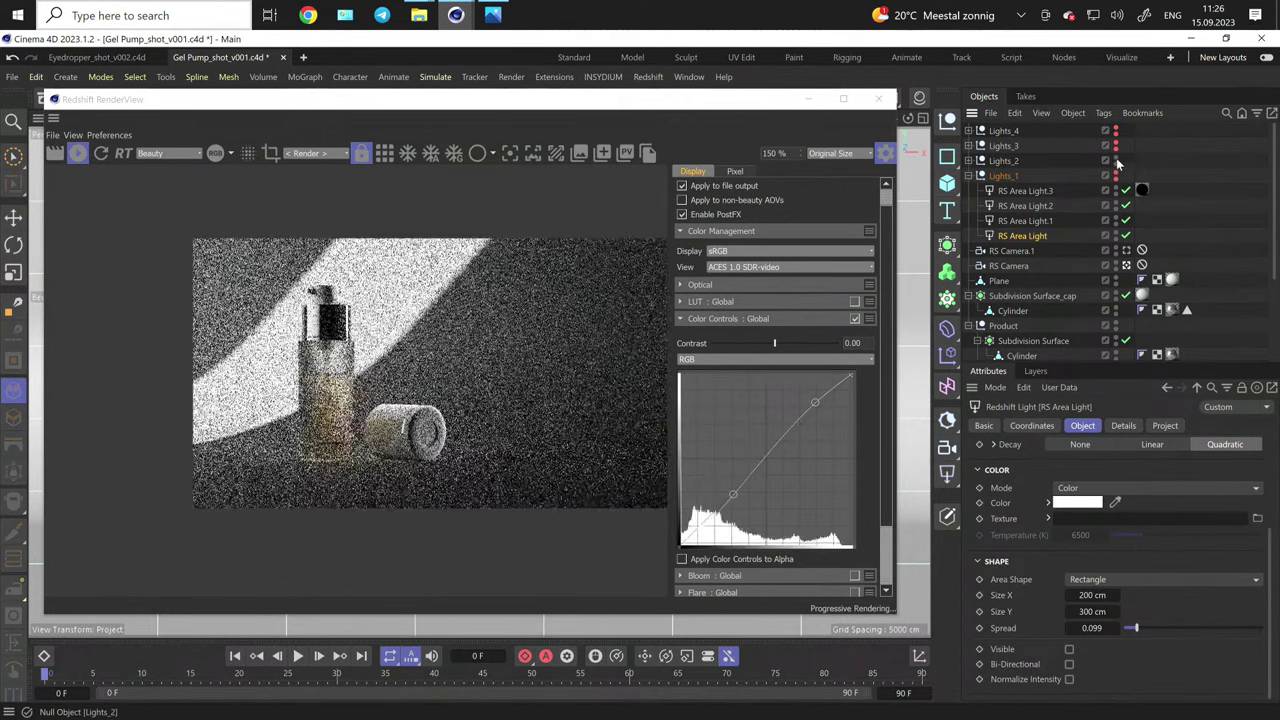
scroll(360, 350, "up", 1)
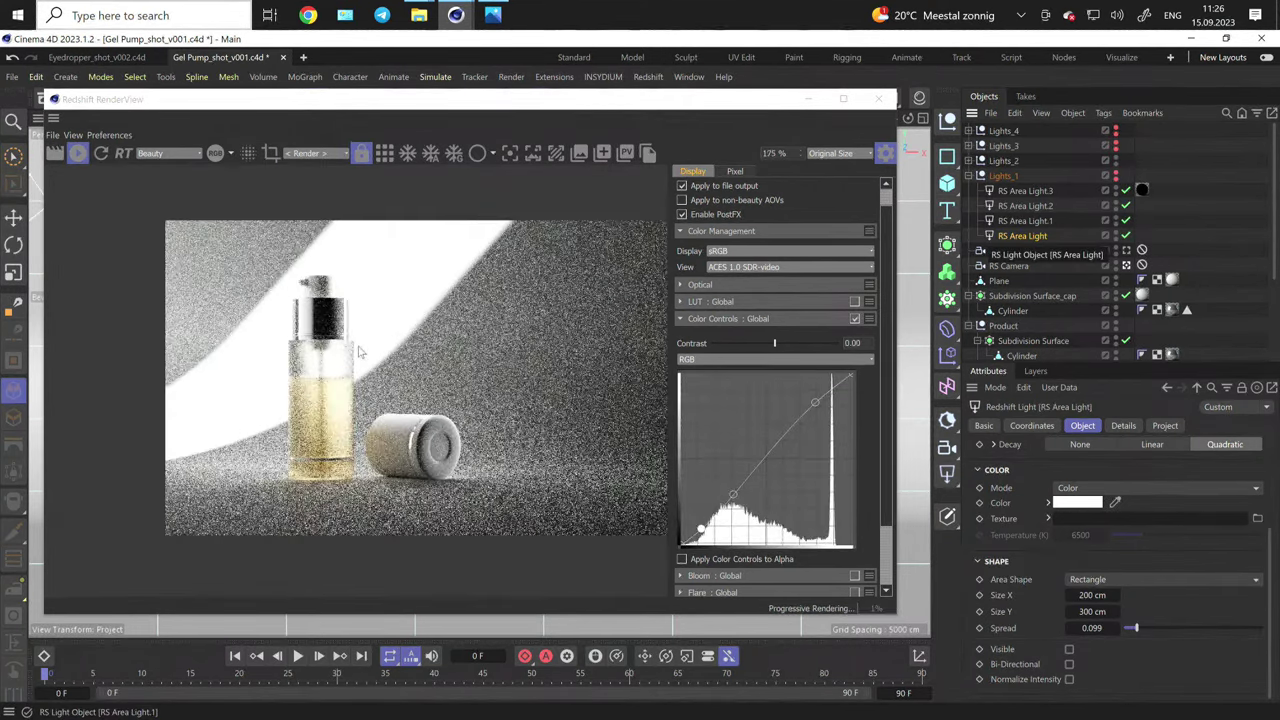
scroll(330, 296, "up", 5)
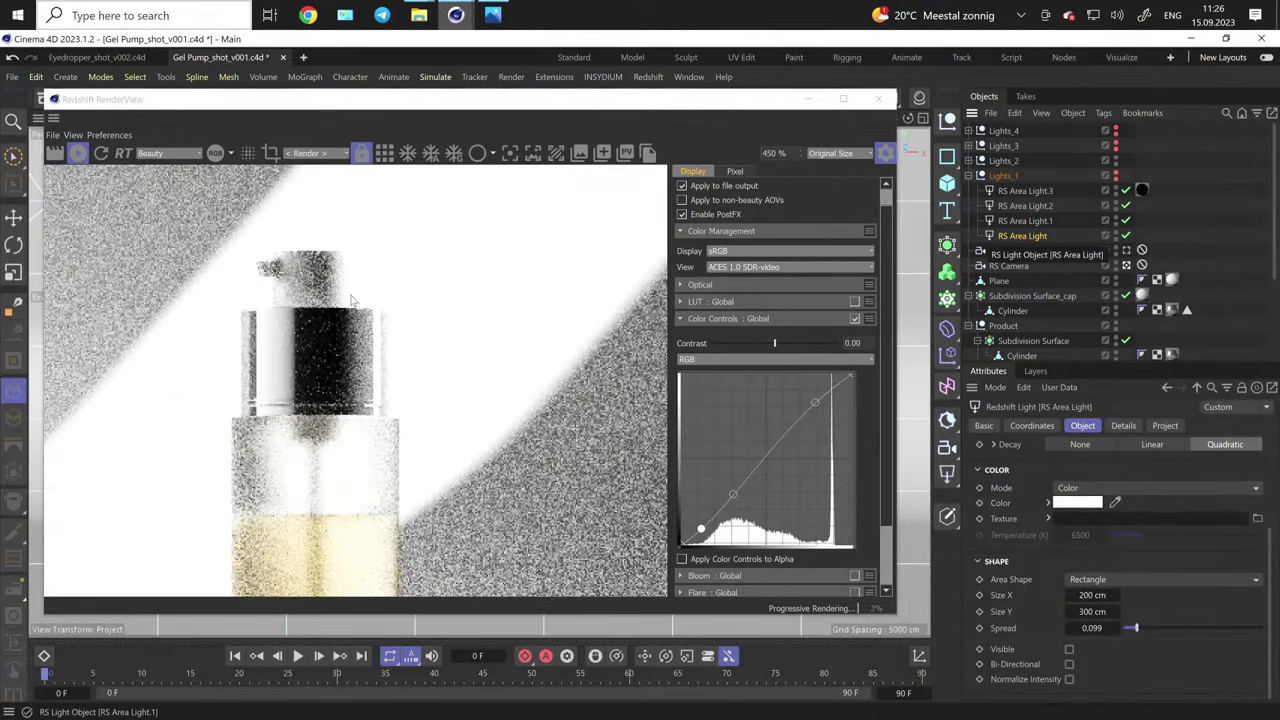
scroll(407, 323, "down", 1)
- Lower the highlight, middle and shadow points of the RGB curve slightly to darken the render and deepen its shadows
left_click(815, 404)
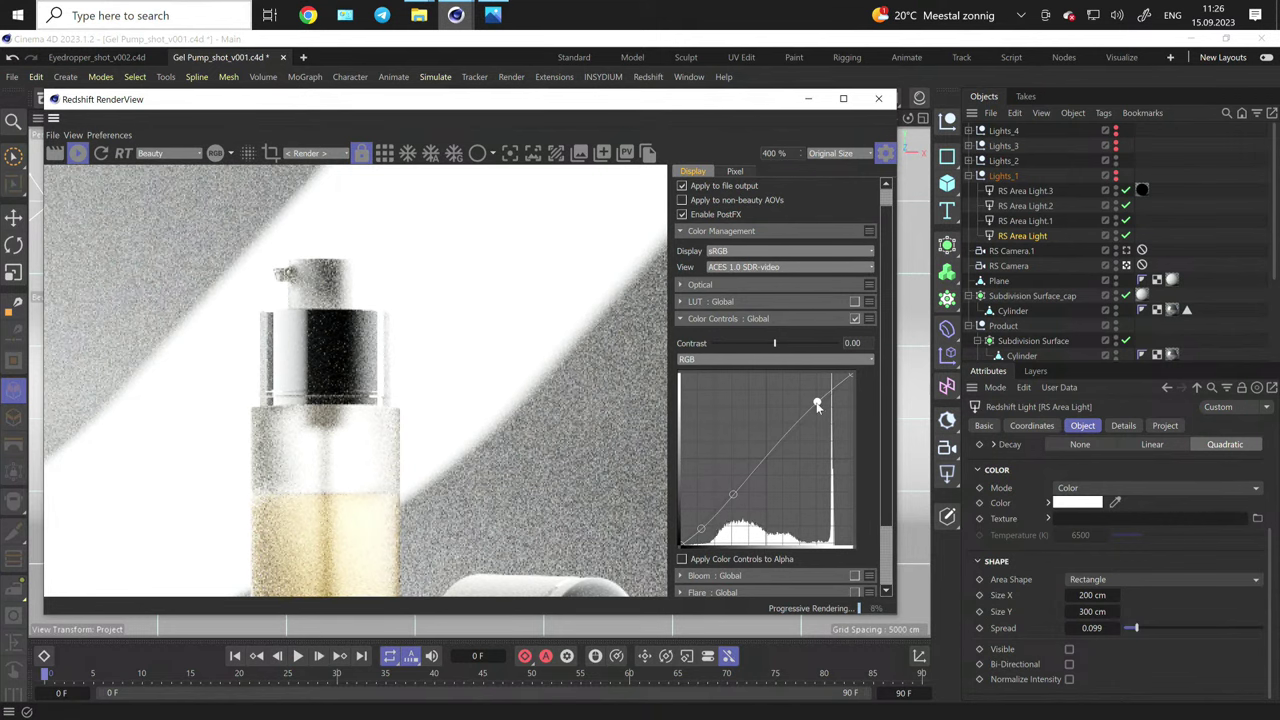
left_click_drag(817, 405, 820, 409)
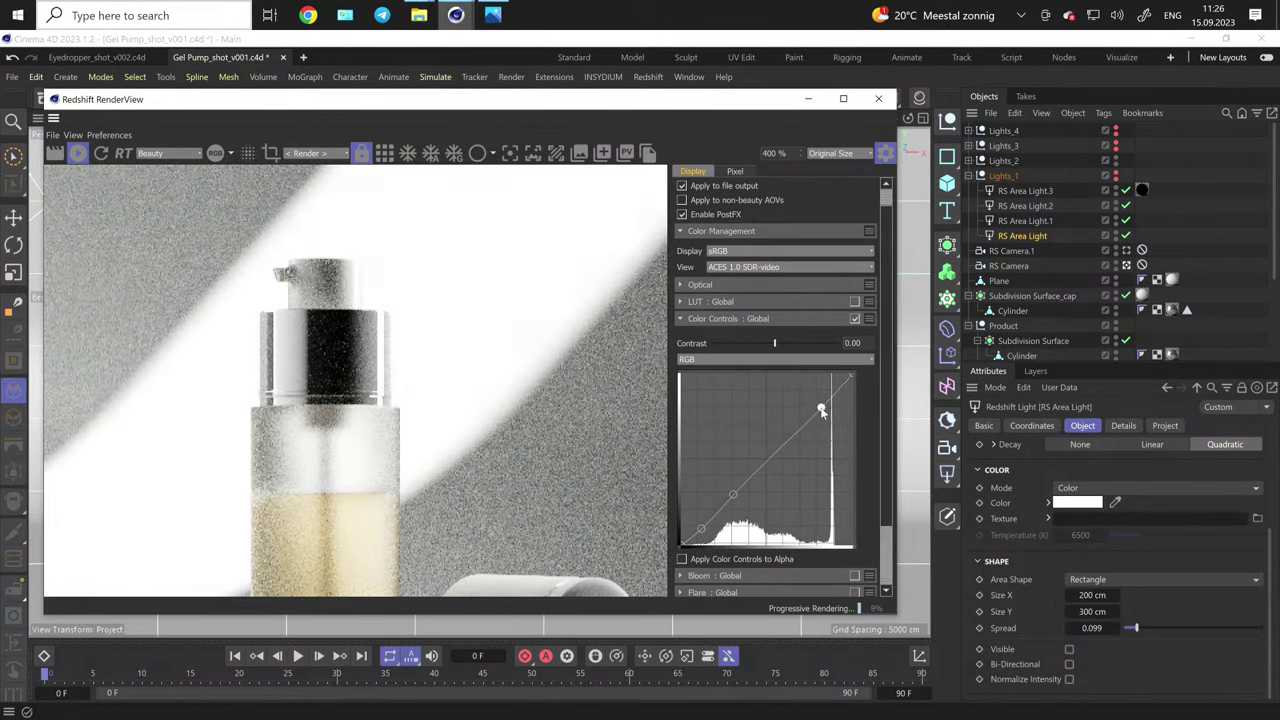
left_click(736, 497)
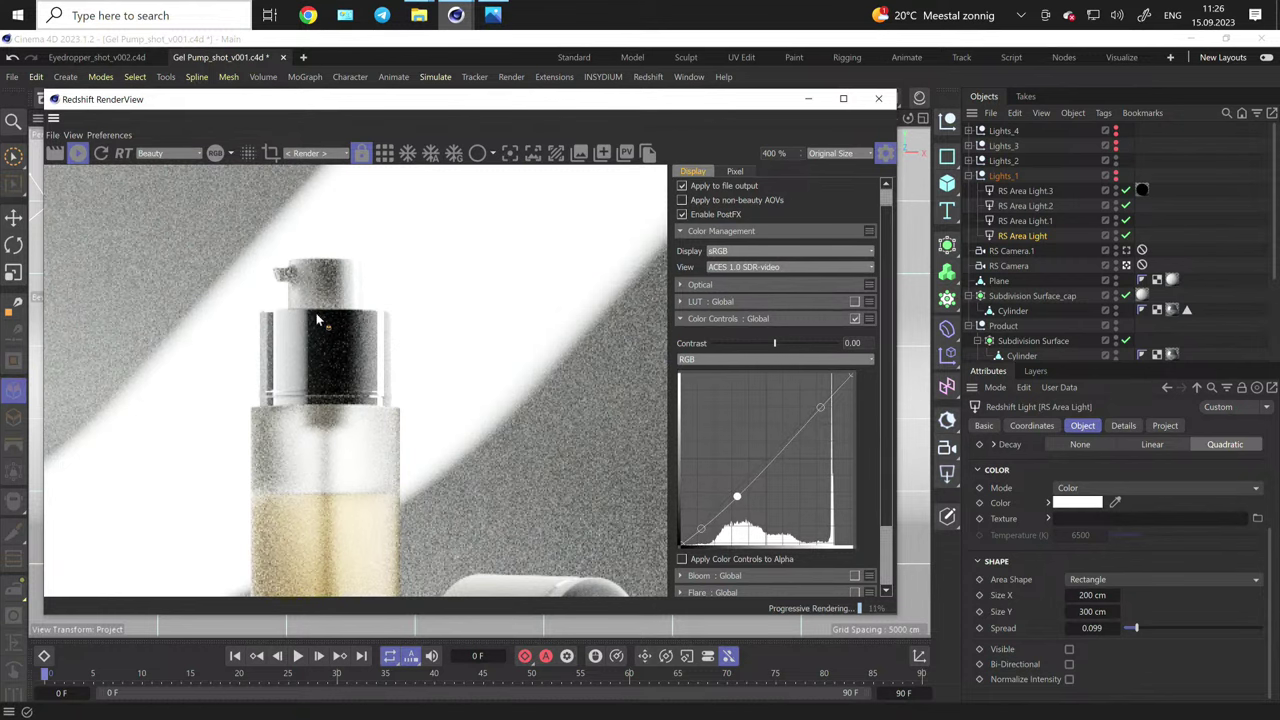
scroll(524, 445, "down", 4)
scroll(524, 445, "up", 1)
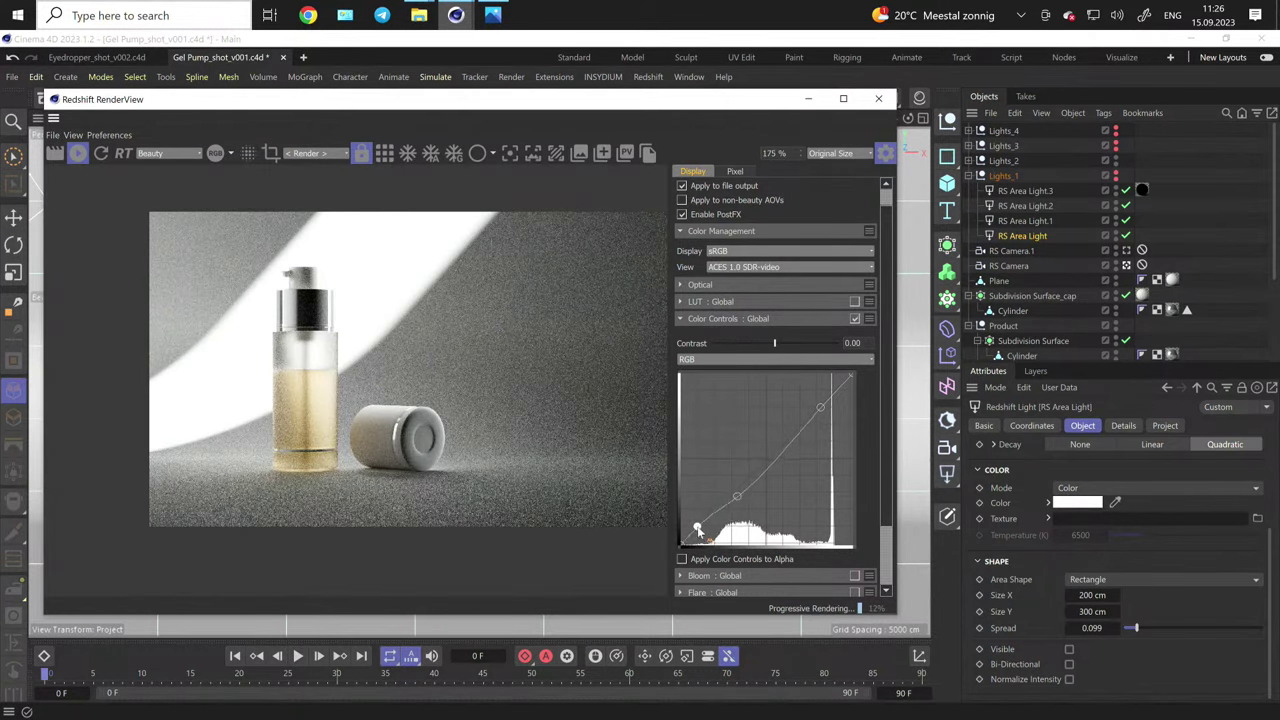
left_click(744, 505)
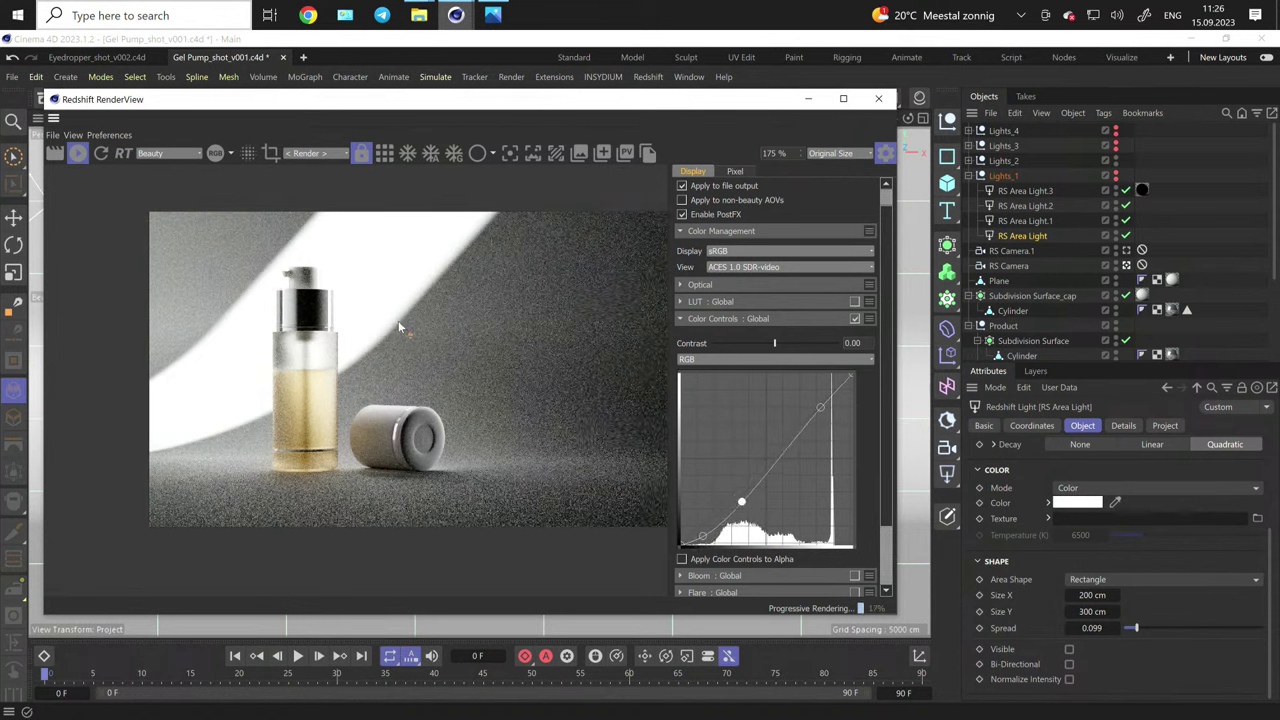
- Show the Lights_3 group in the render instead of Lights_2 and expand it to list its lights
left_click(969, 176)
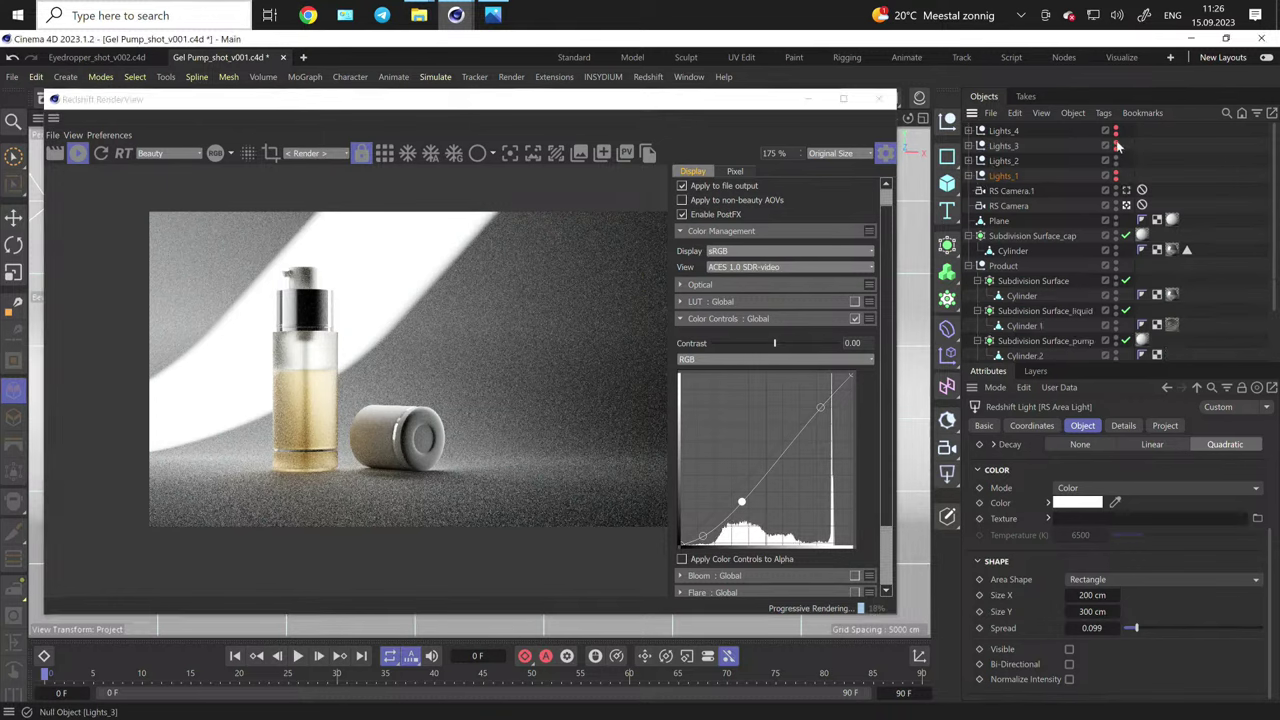
left_click(1116, 149)
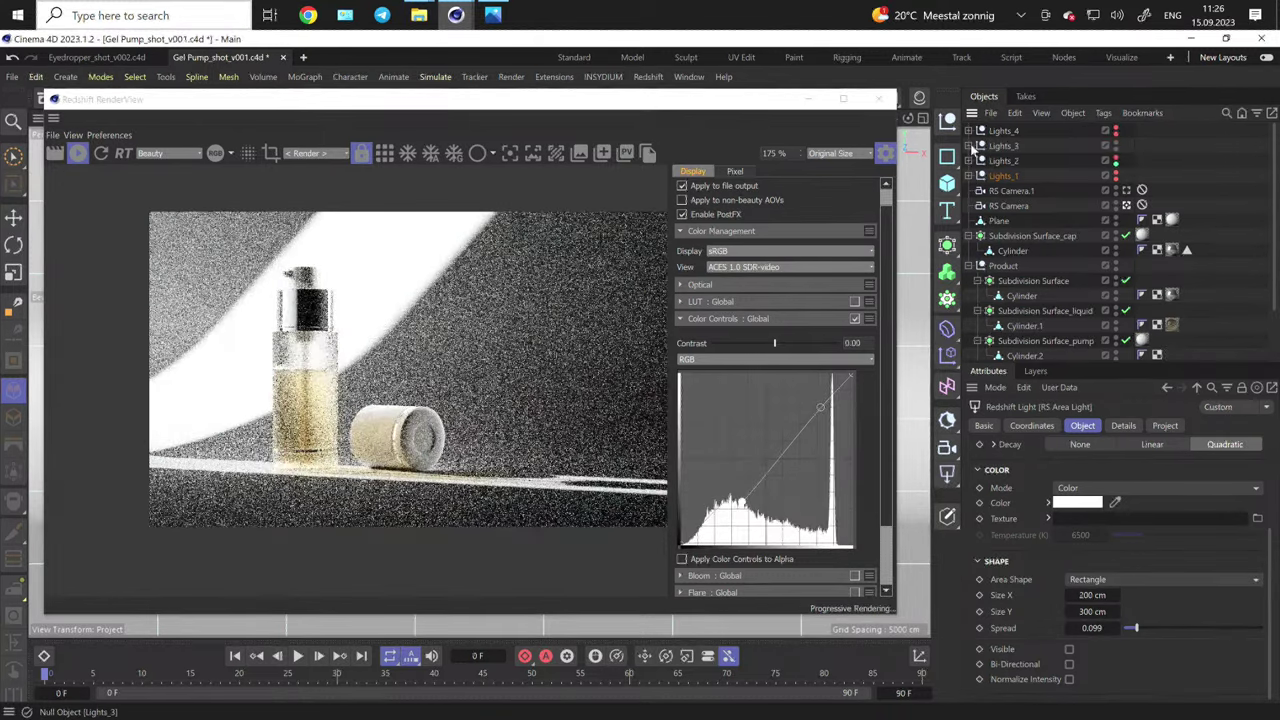
left_click(970, 146)
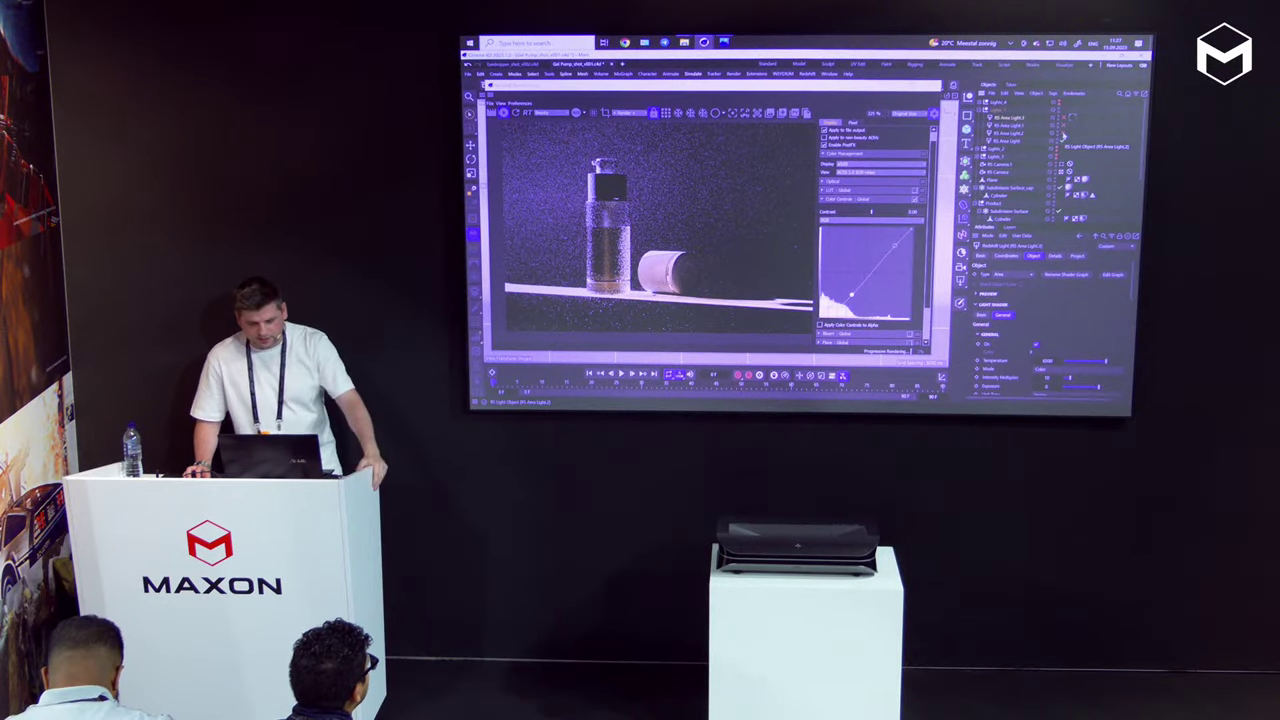
- Toggle the lights in Lights_3 to compare their effect on the cap, leaving only RS Area Light.1 on
left_click(1063, 126)
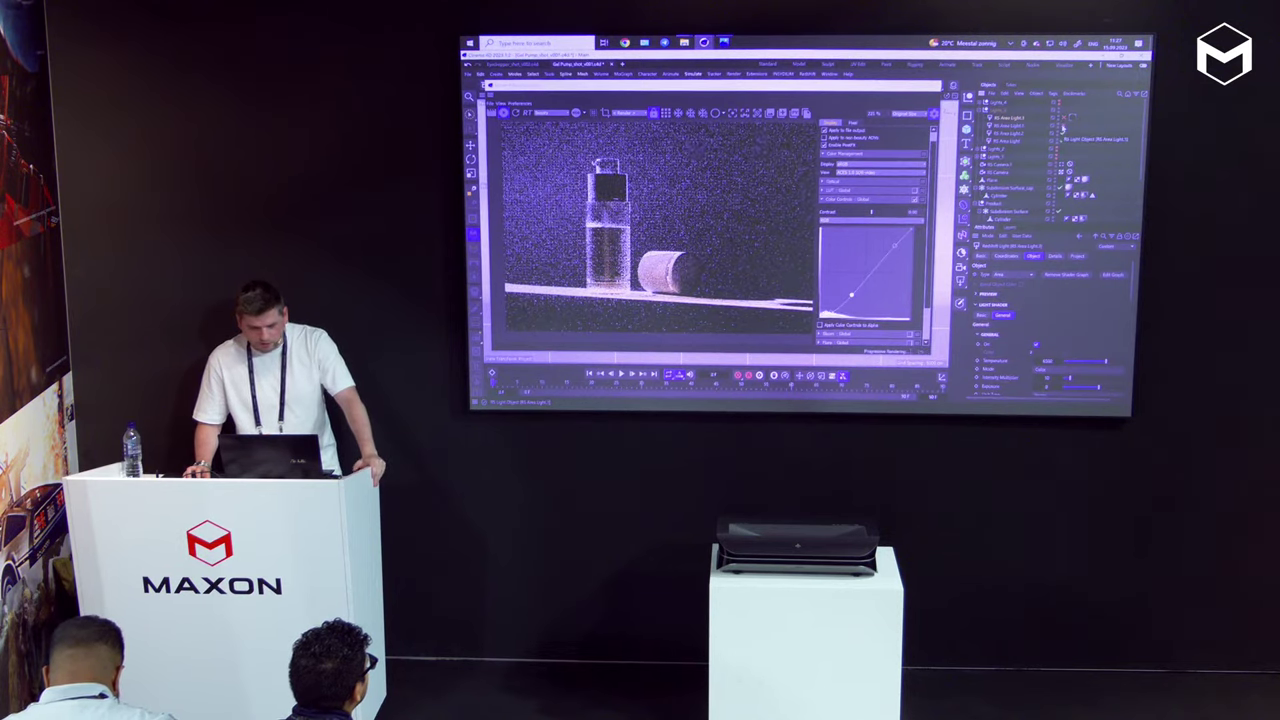
scroll(692, 270, "up", 3)
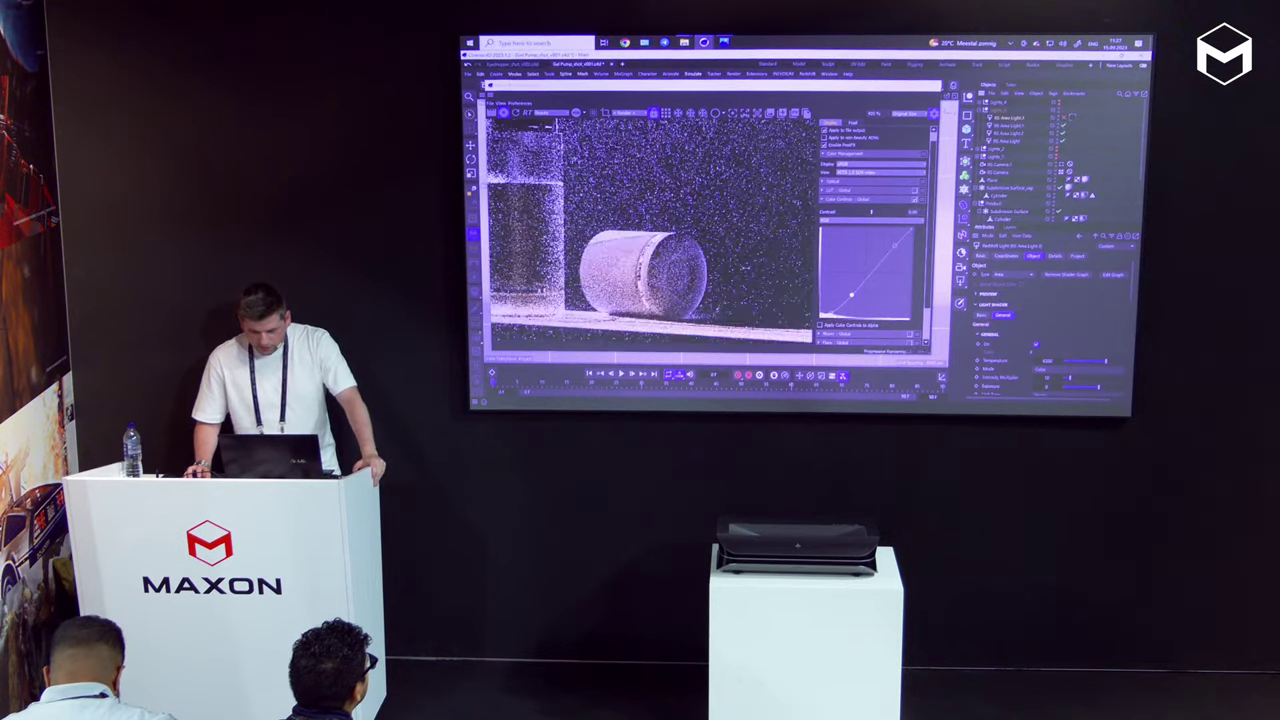
left_click(1063, 133)
left_click(1062, 141)
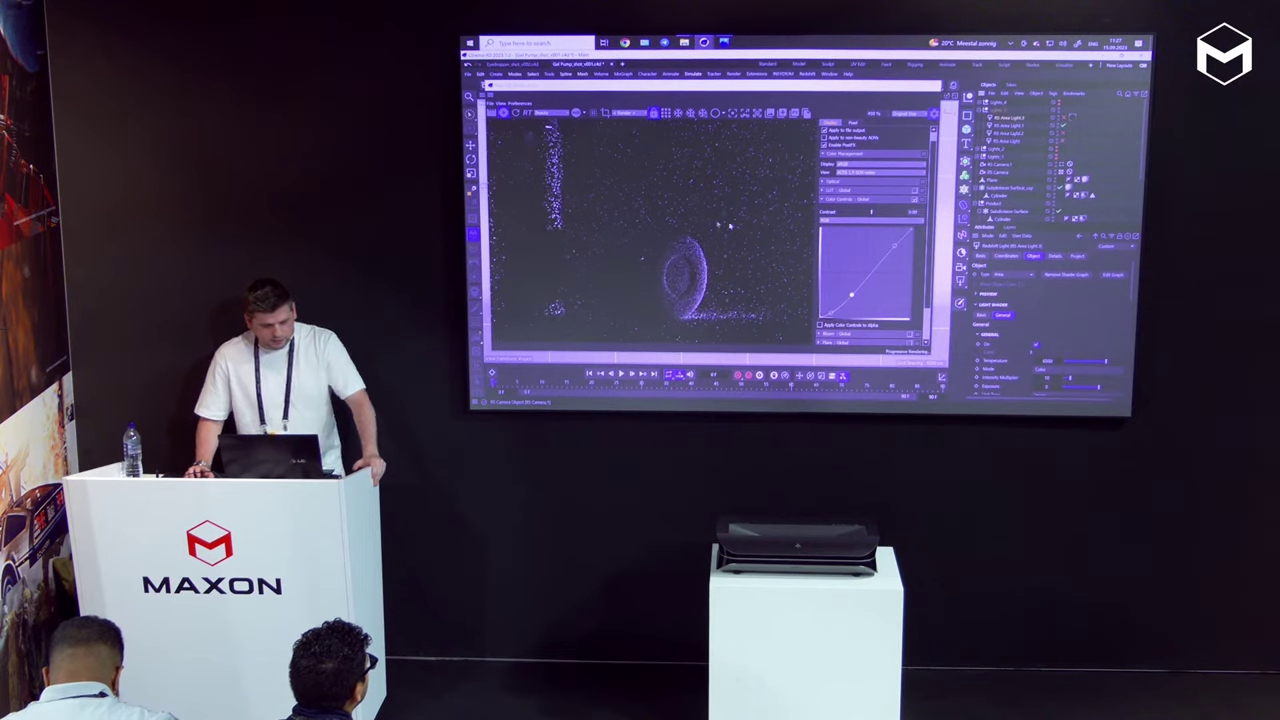
scroll(706, 229, "down", 4)
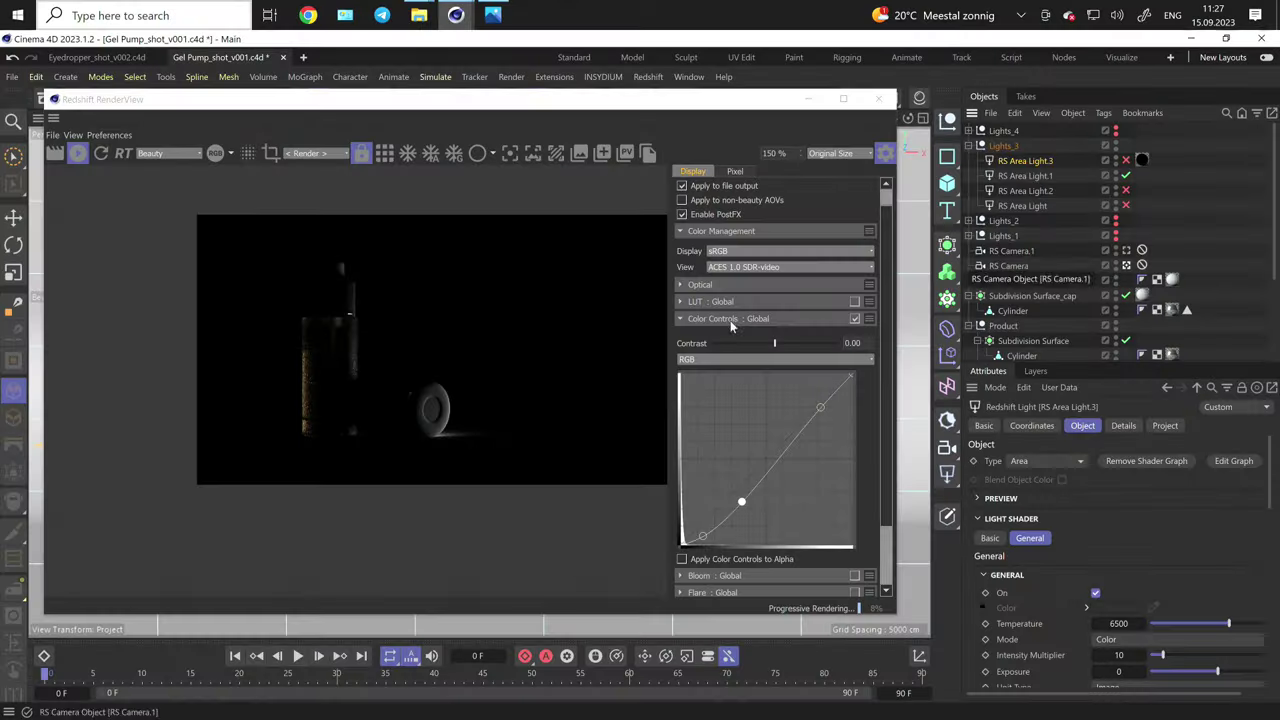
- Remove Plane from RS Area Light.1's exclude list to compare the lighting, and add it back to the list
left_click(1025, 175)
left_click(1166, 426)
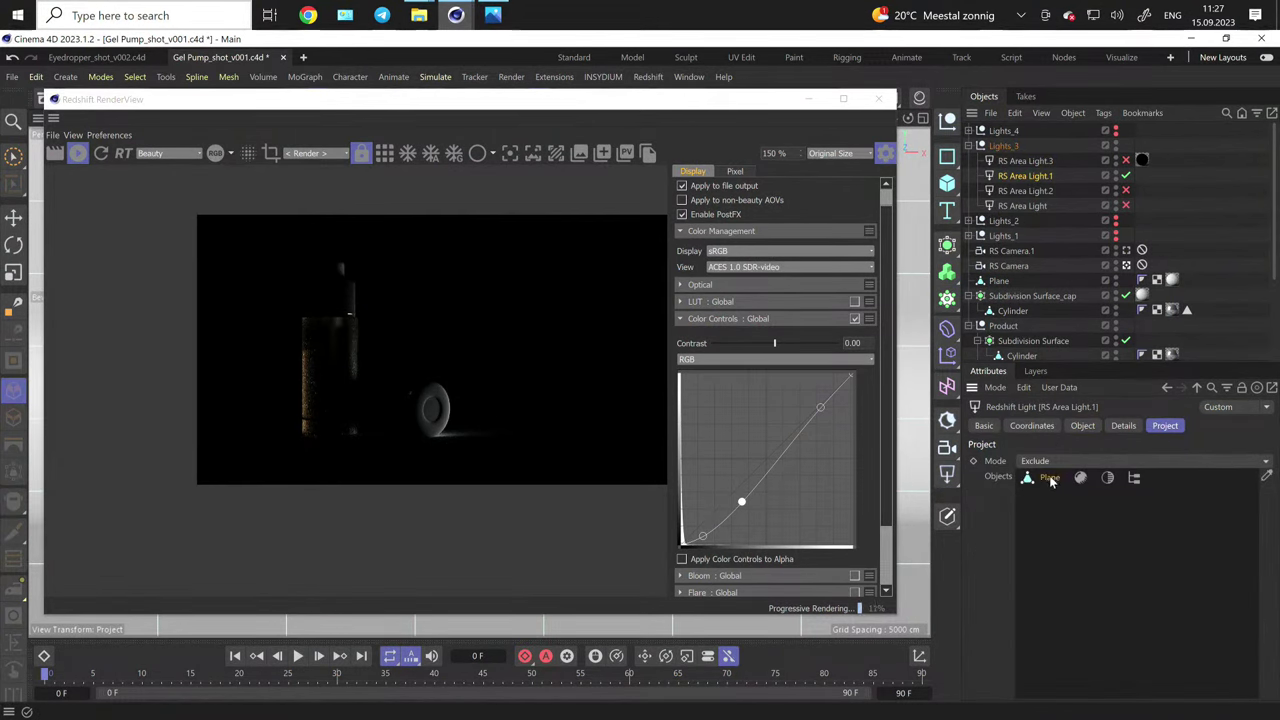
key("Delete")
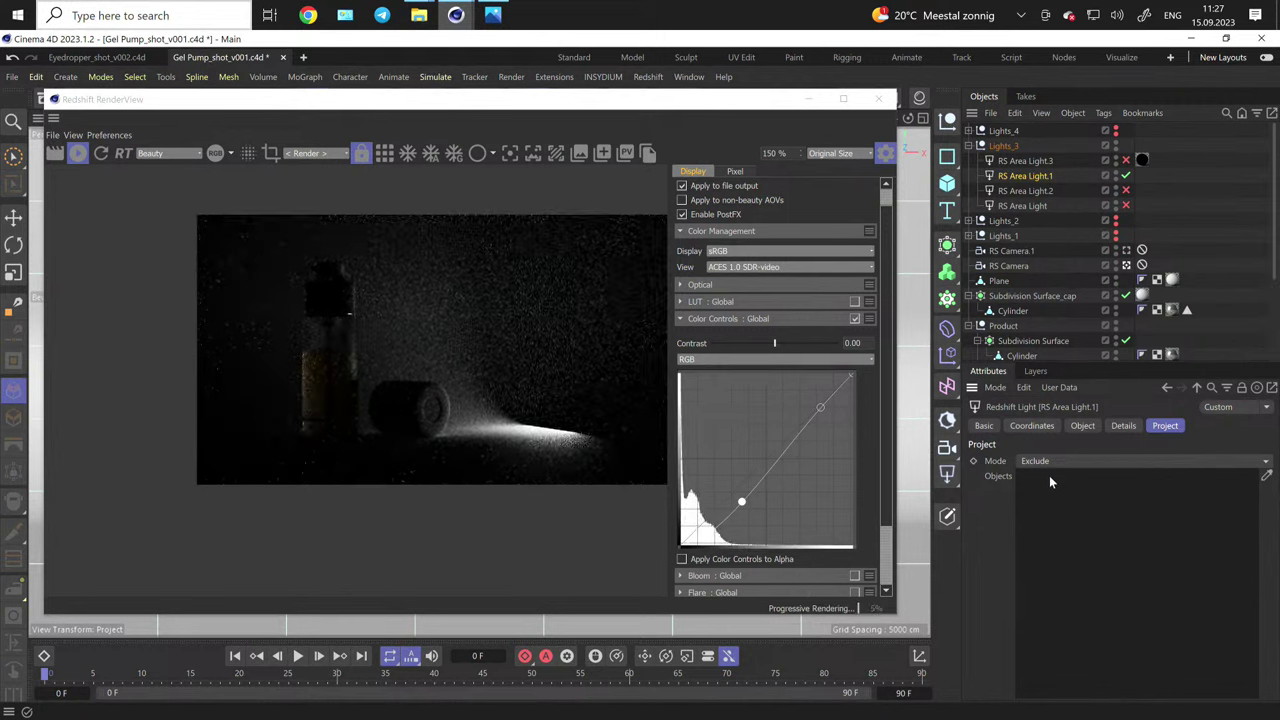
left_click_drag(999, 281, 1097, 490)
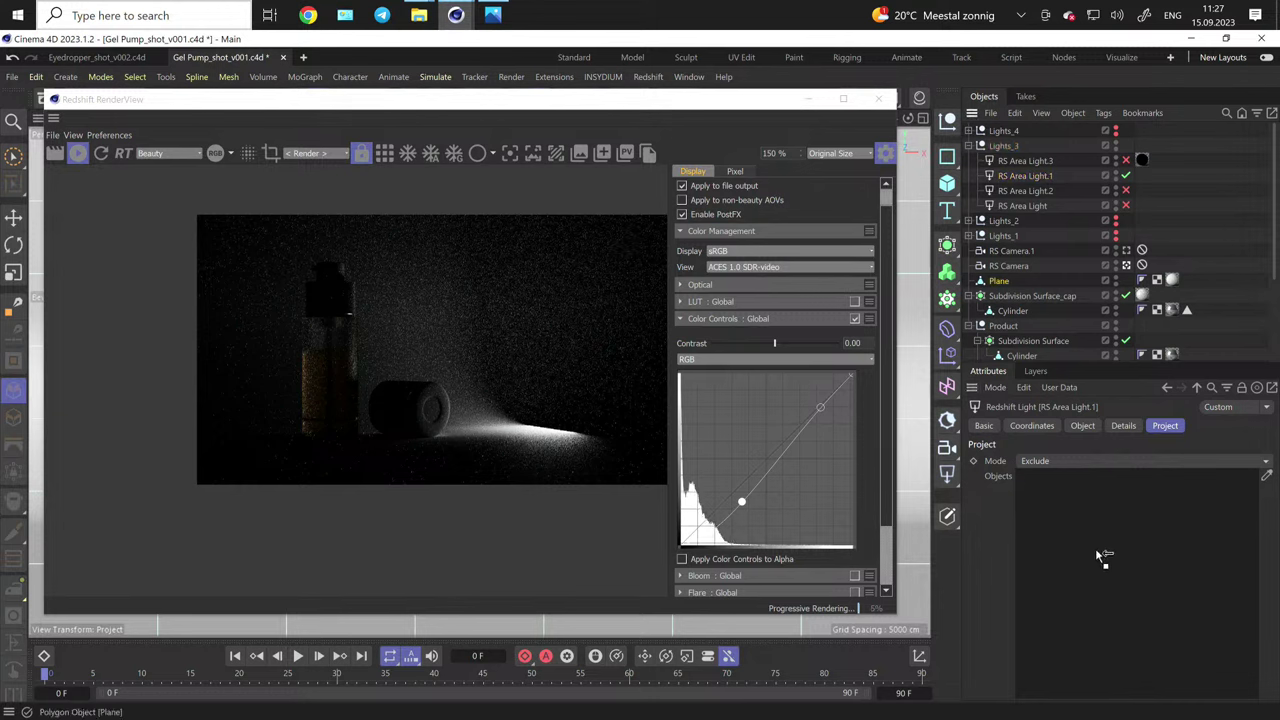
left_click_drag(1097, 555, 1096, 552)
scroll(400, 400, "up", 4)
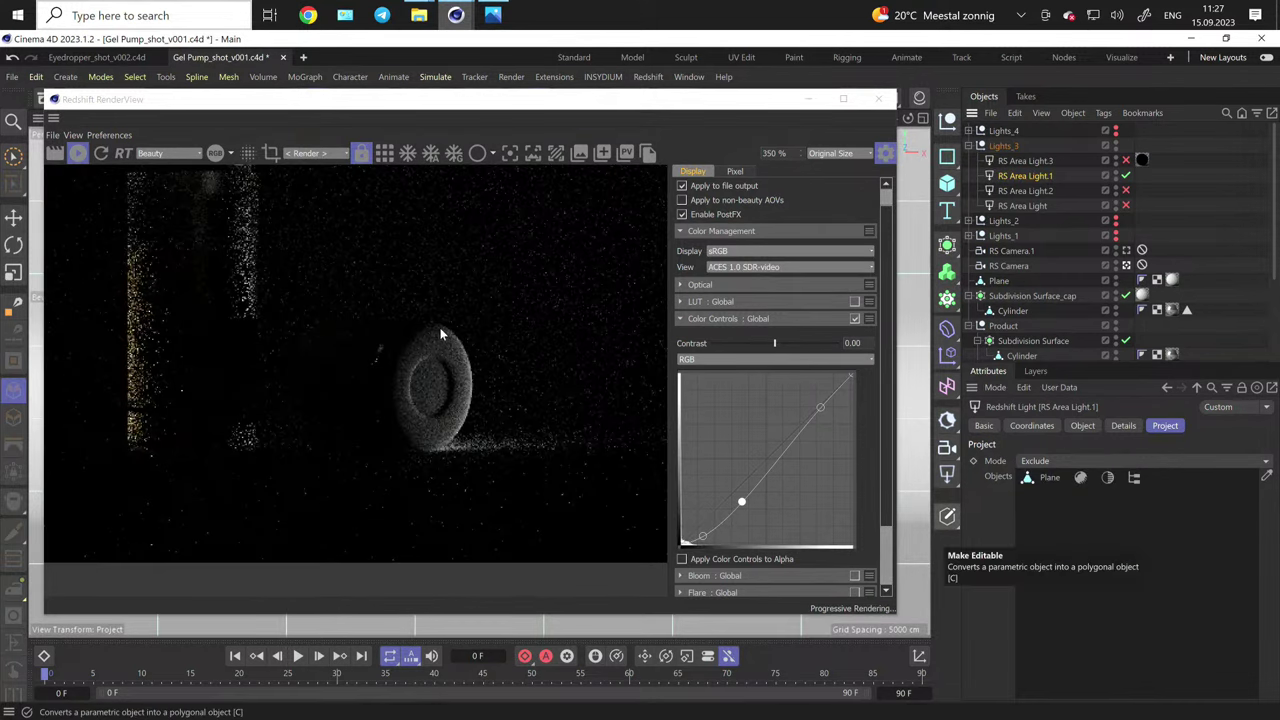
- Switch RS Area Light.3, RS Area Light.2 and RS Area Light in Lights_3 back on and review the whole image
left_click(1126, 160)
left_click(1126, 190)
left_click(1126, 205)
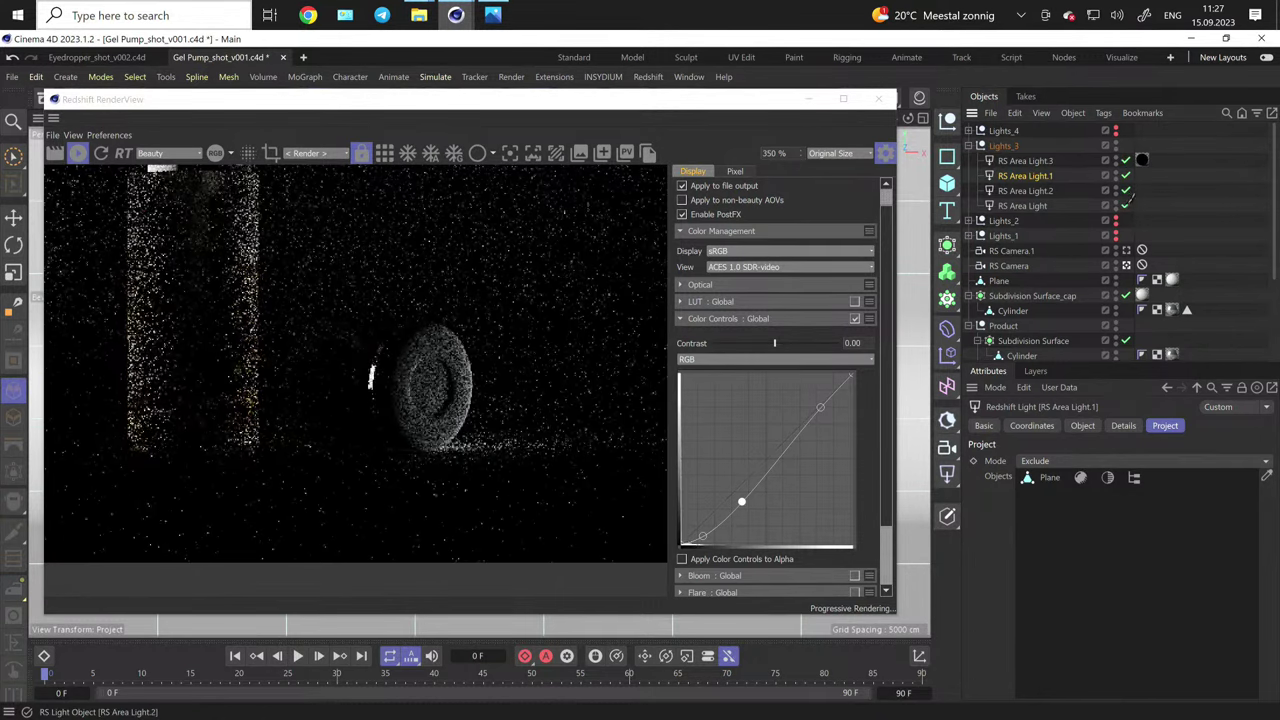
scroll(460, 304, "down", 10)
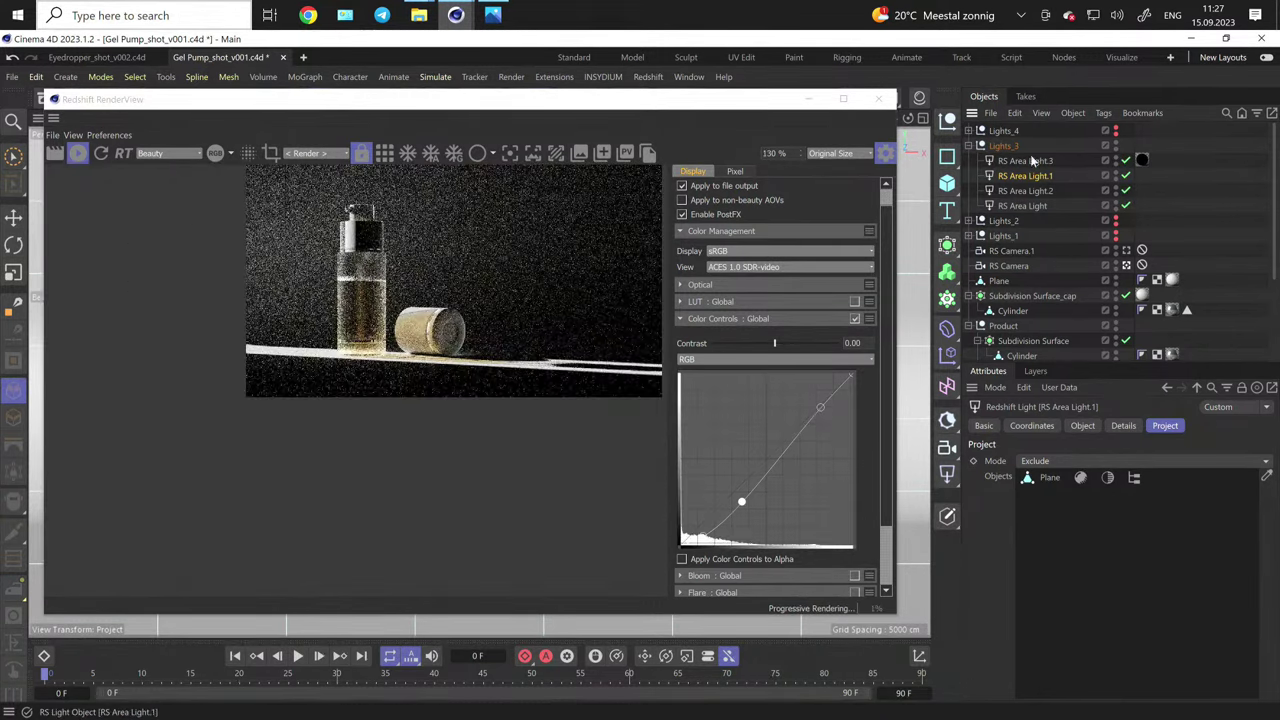
- Show the Lights_4 group in the render instead of Lights_3, expand its lights and frame the bottle and cap closely
left_click(968, 146)
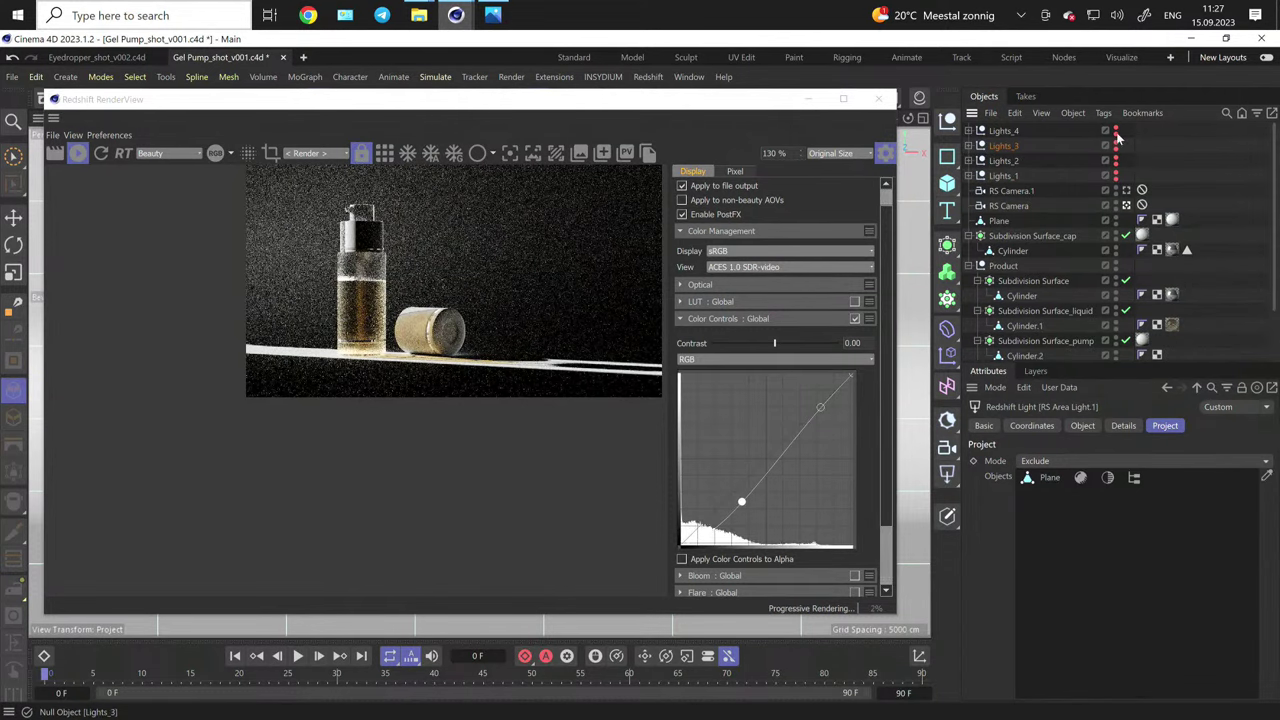
left_click(1116, 133)
left_click(1116, 128)
left_click(968, 130)
scroll(404, 300, "down", 3)
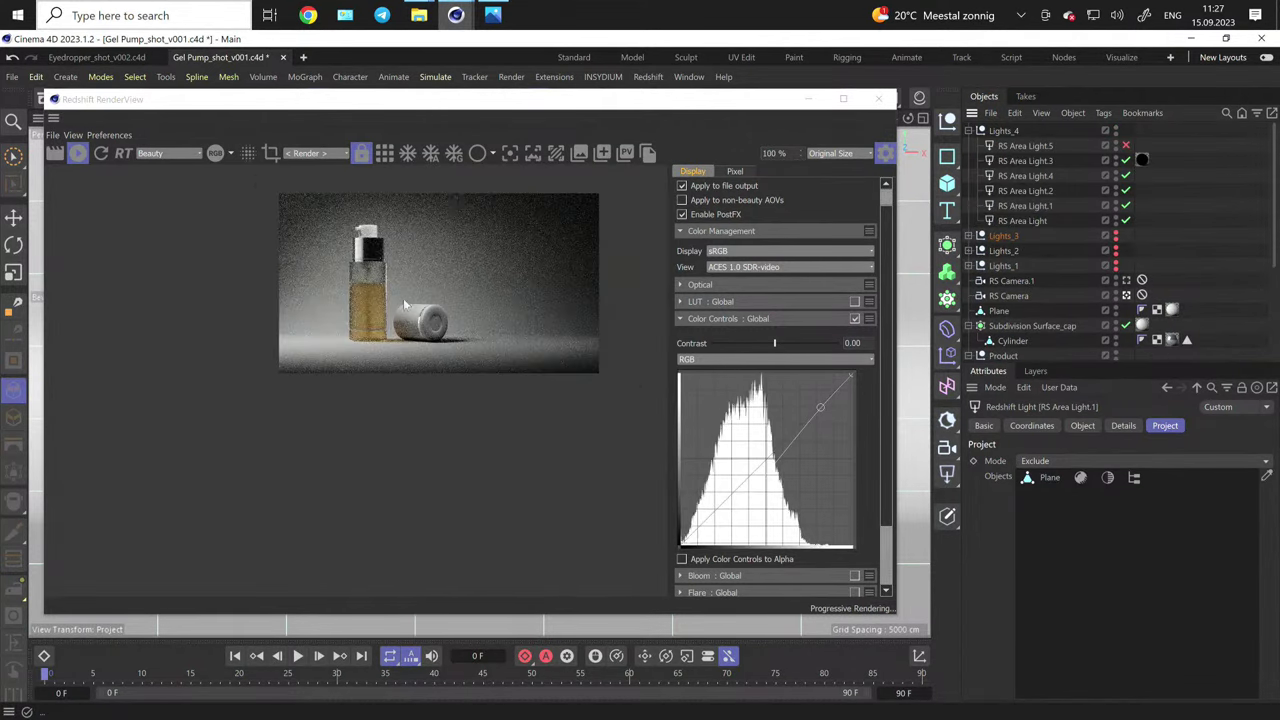
scroll(405, 305, "up", 4)
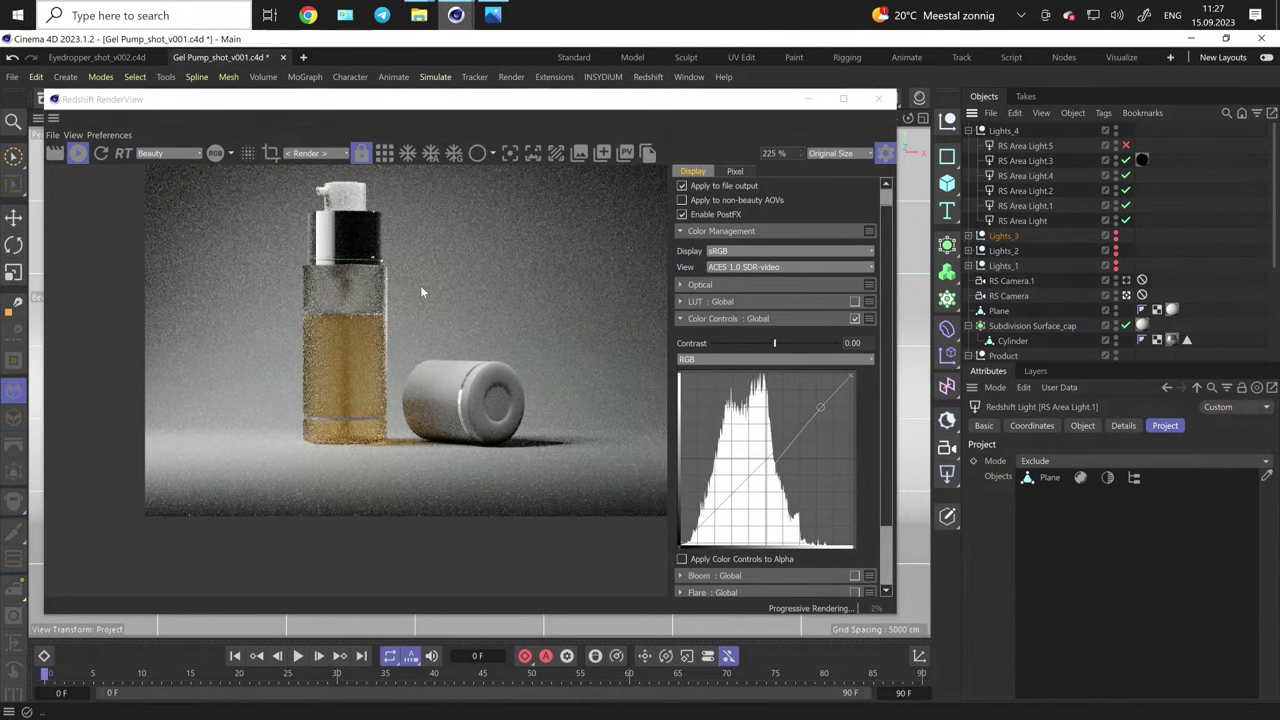
left_click(421, 275)
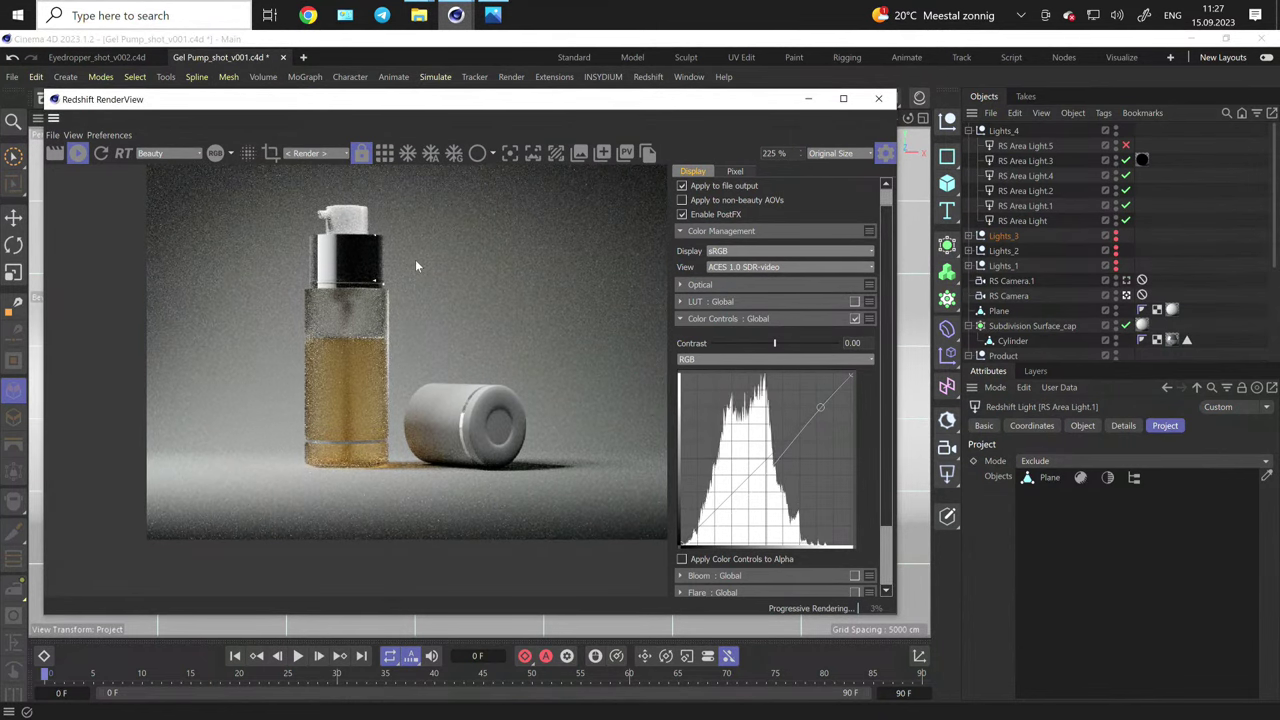
- Switch off RS Area Light.3 in Lights_4, collapse the group and take it out of the render
left_click(1126, 161)
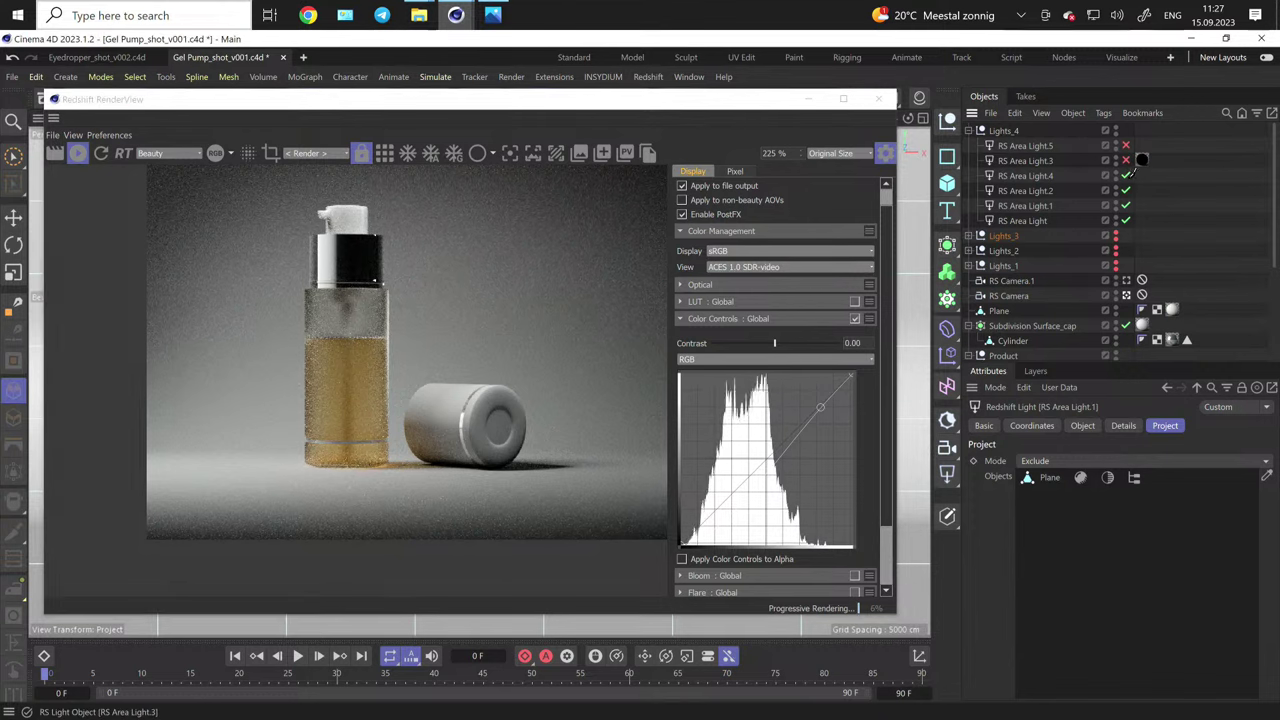
left_click(968, 130)
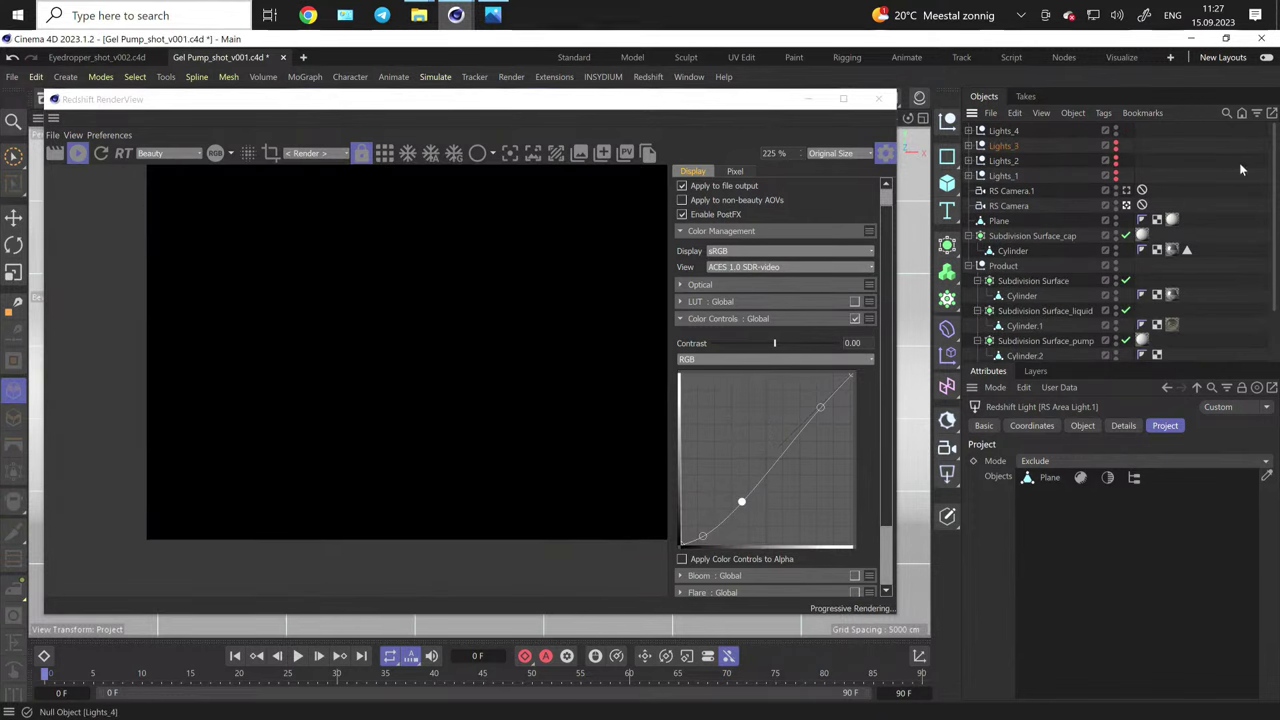
left_click(1176, 153)
- Create a new area light and position it behind the bottle at Z 143 cm and Y 234 cm
left_click(947, 474)
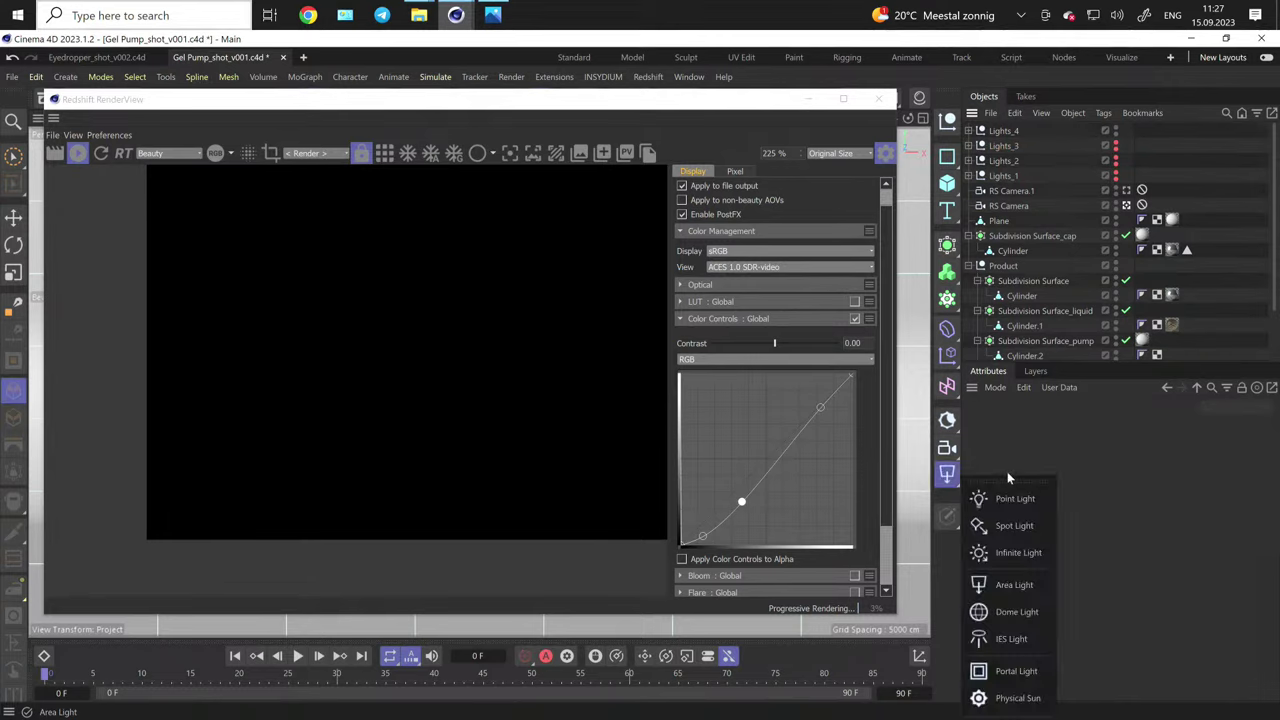
left_click(1005, 584)
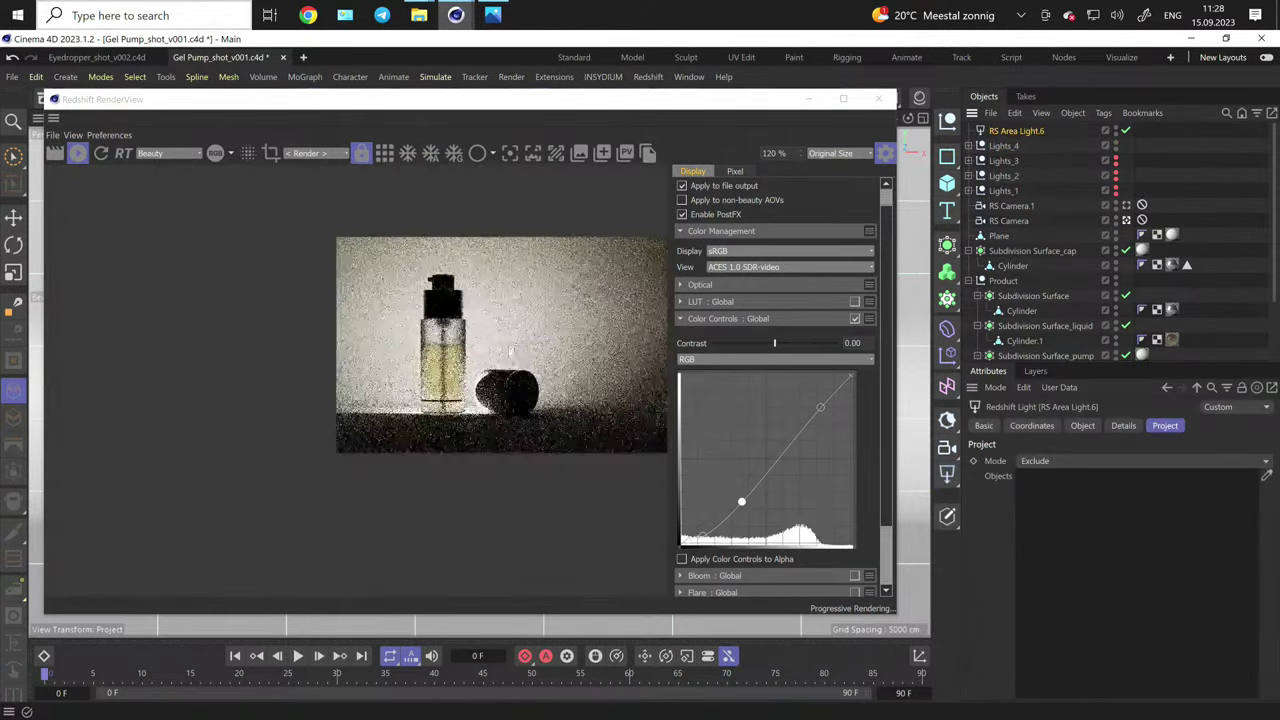
scroll(514, 332, "up", 6)
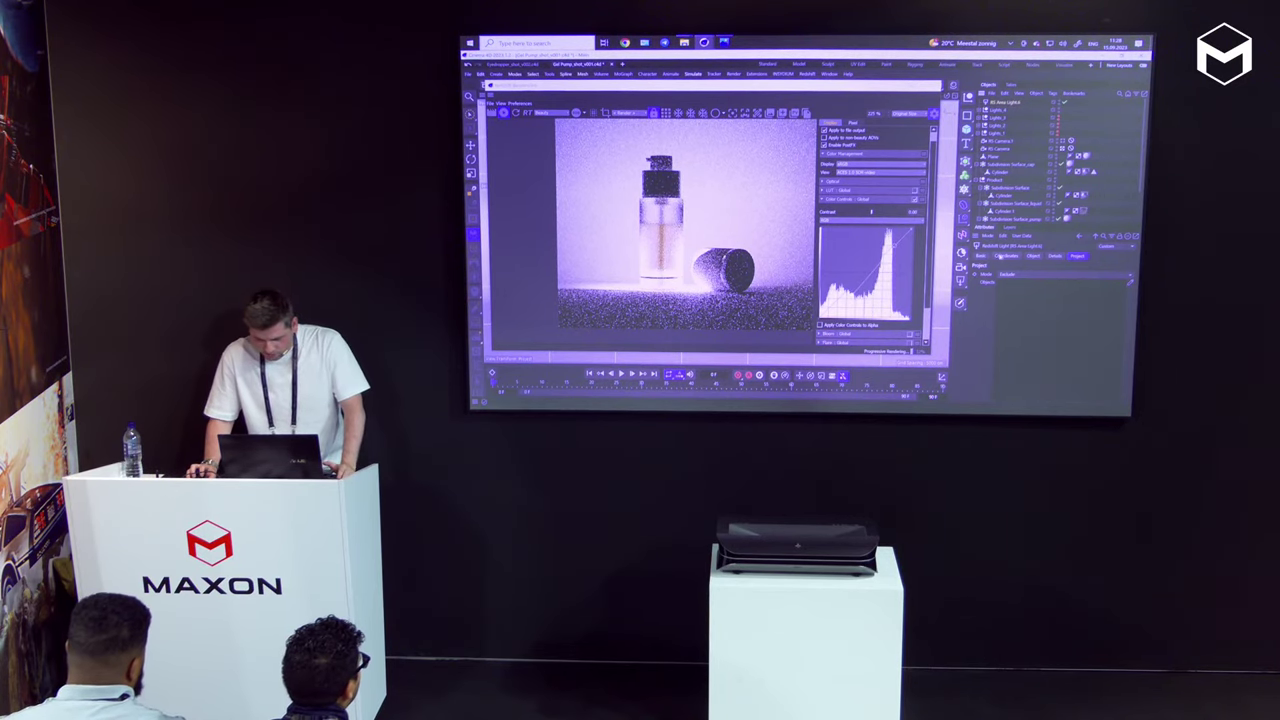
left_click(1005, 256)
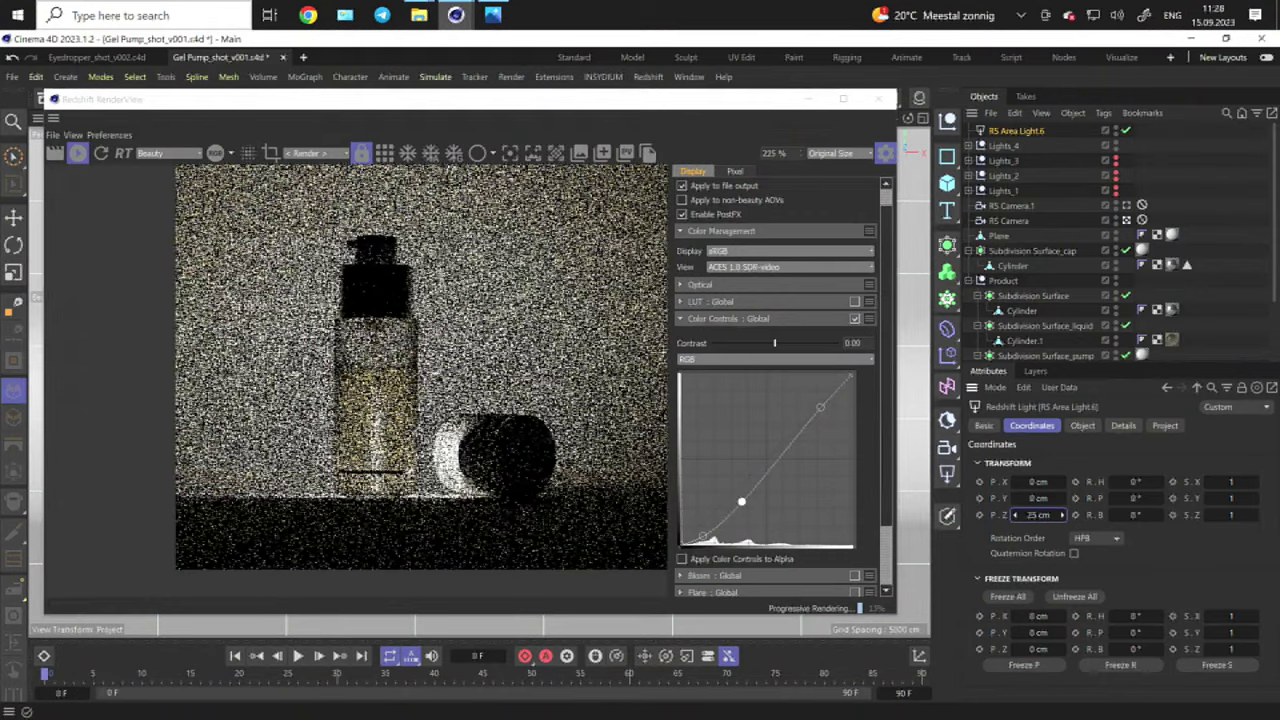
left_click_drag(1038, 514, 1088, 514)
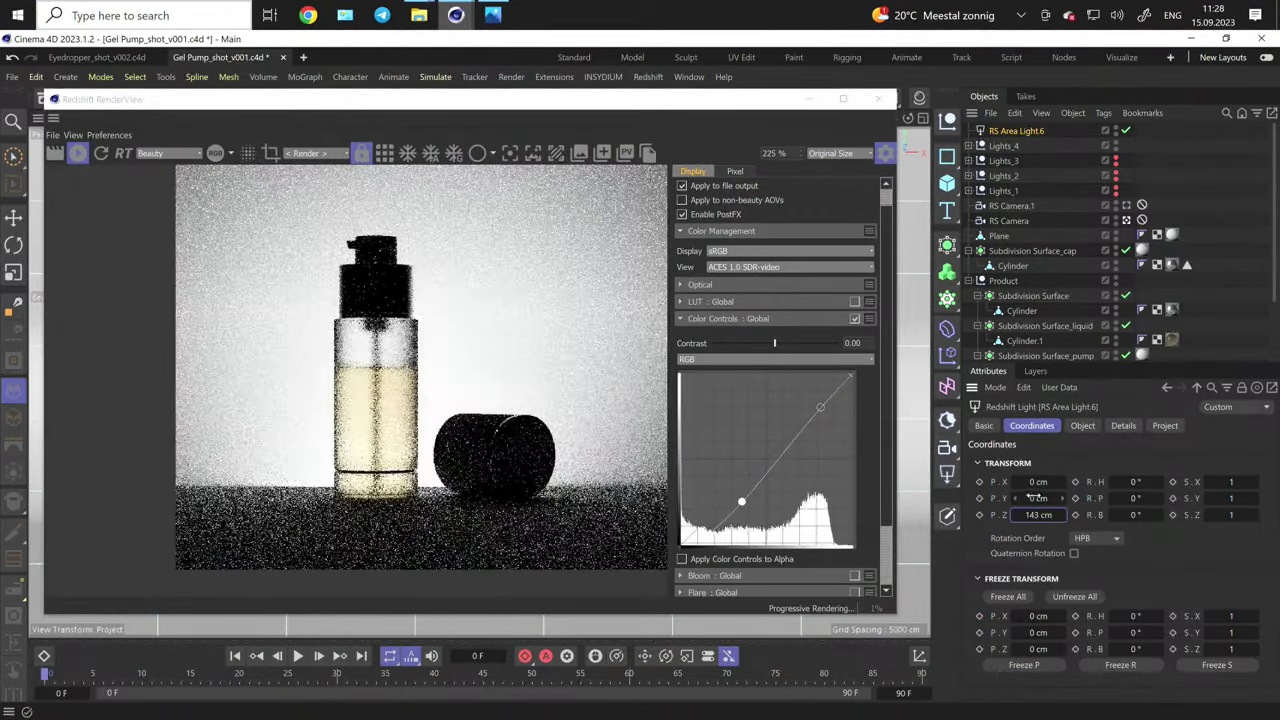
left_click_drag(1027, 498, 1163, 498)
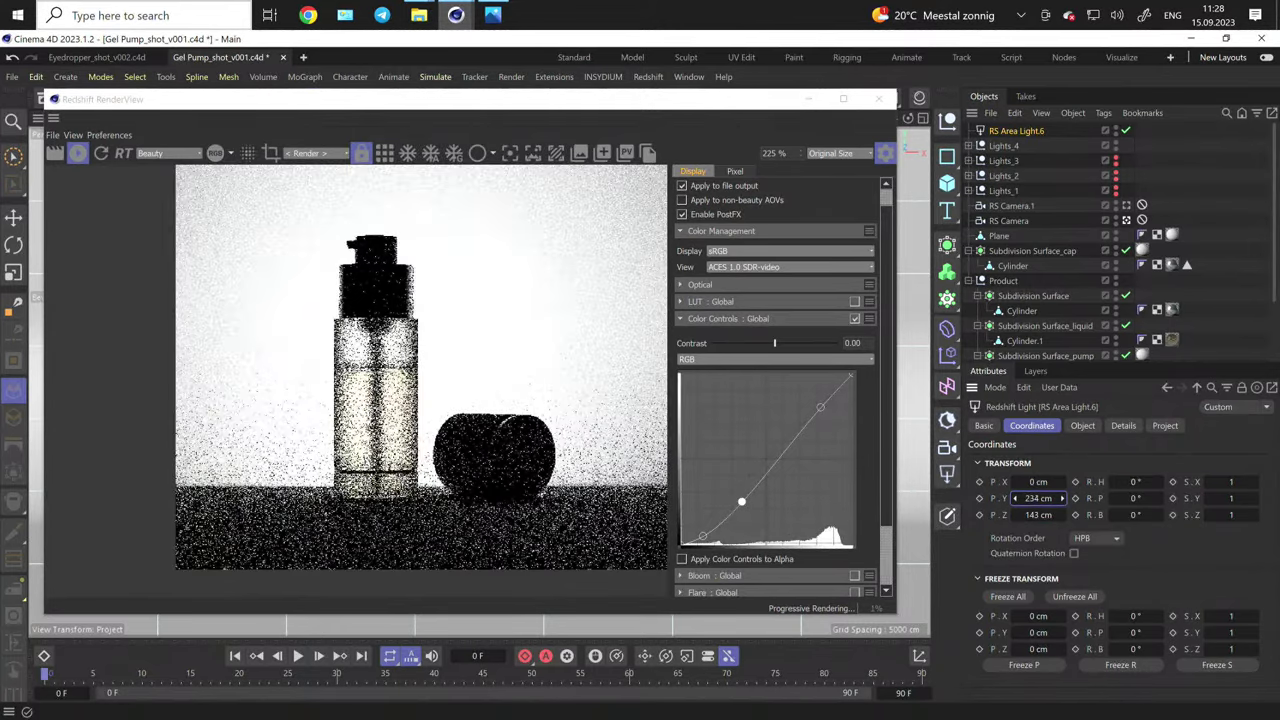
- Reposition and narrow the render view without its settings, and tilt the new light to a -39° pitch at Y 433 cm
left_click_drag(495, 107, 743, 89)
left_click(1138, 135)
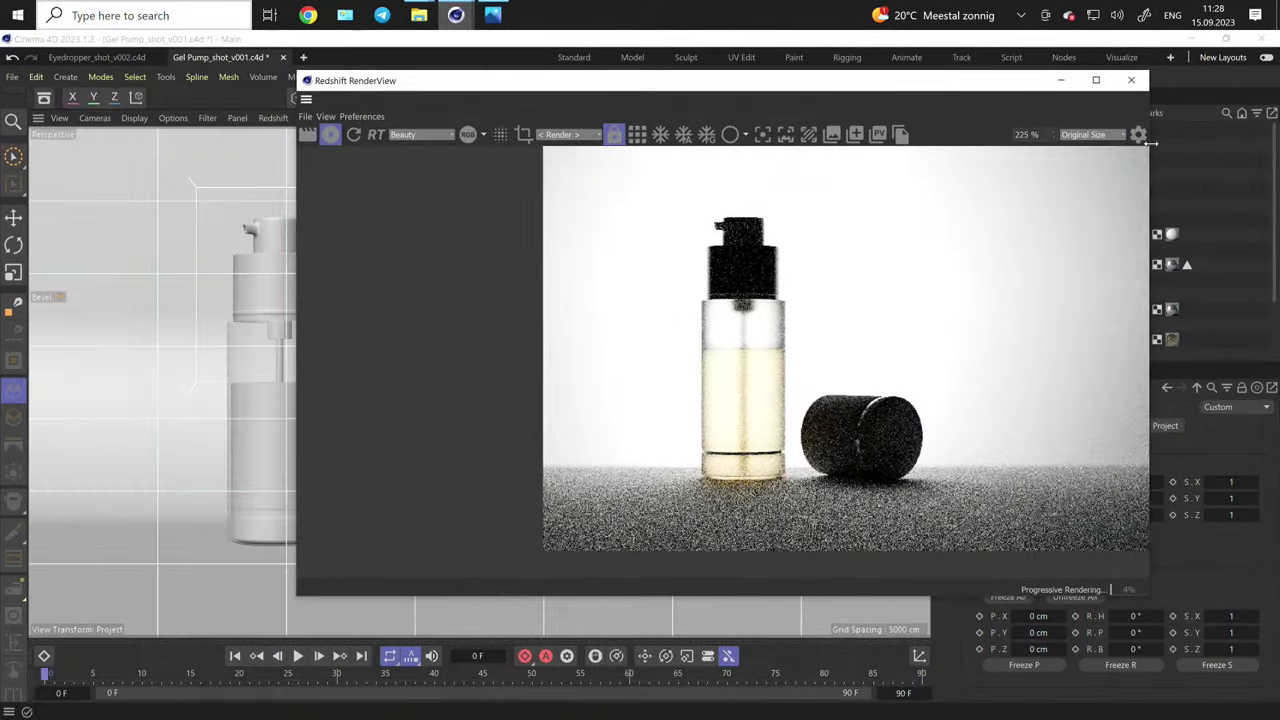
left_click_drag(1150, 143, 937, 143)
left_click_drag(1128, 498, 1078, 498)
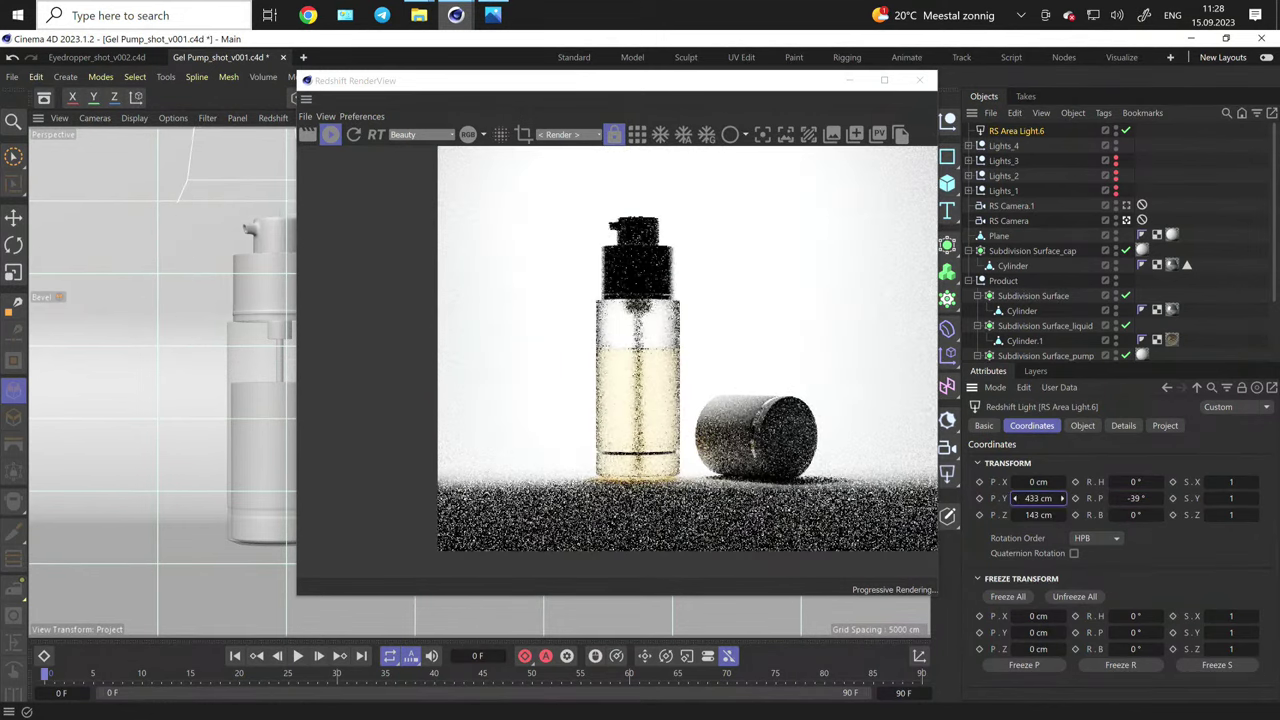
- Set the intensity of RS Area Light.6 to 50 and review the whole render
left_click(1084, 426)
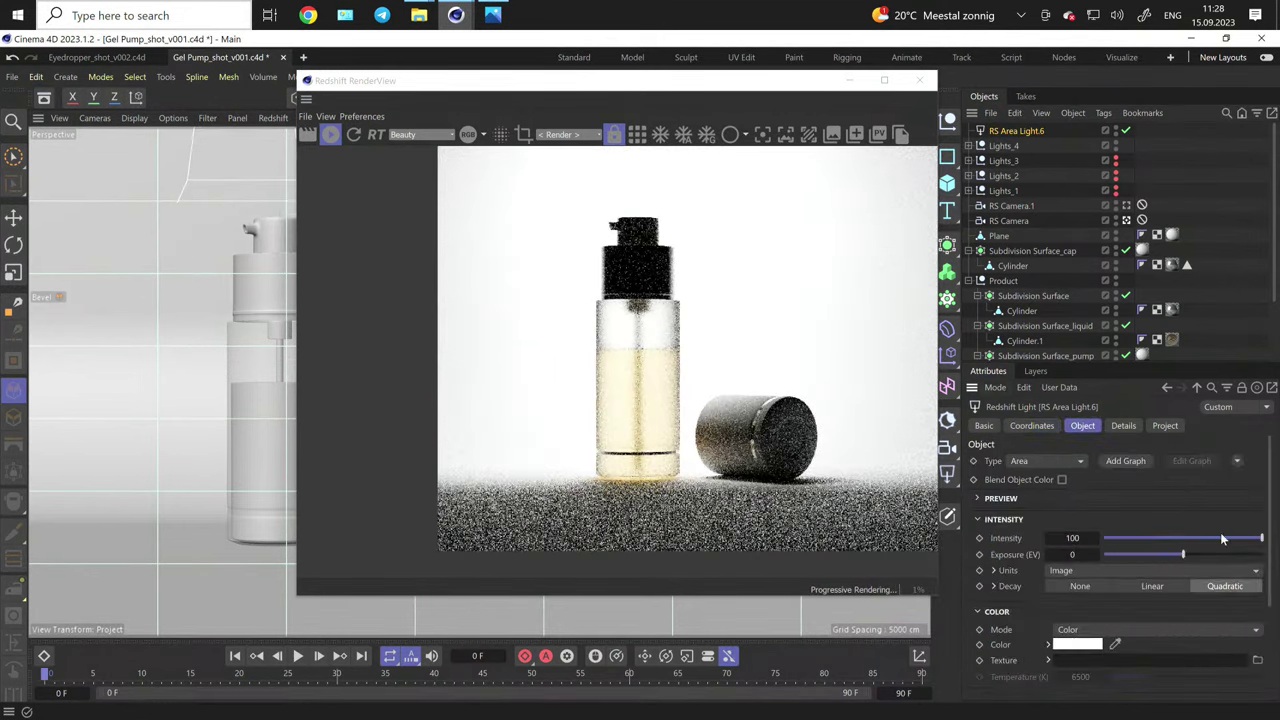
left_click_drag(1225, 538, 1186, 538)
left_click(1071, 537)
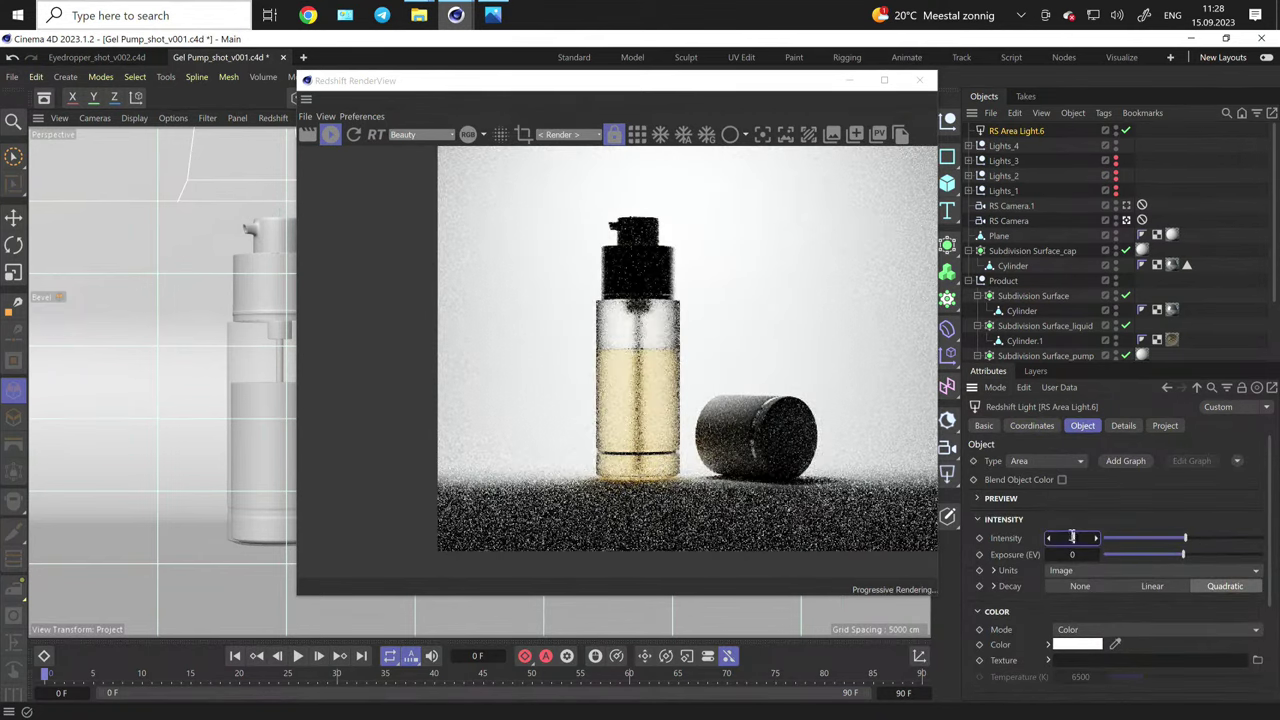
type("50")
key("Return")
scroll(640, 352, "down", 4)
scroll(768, 375, "up", 2)
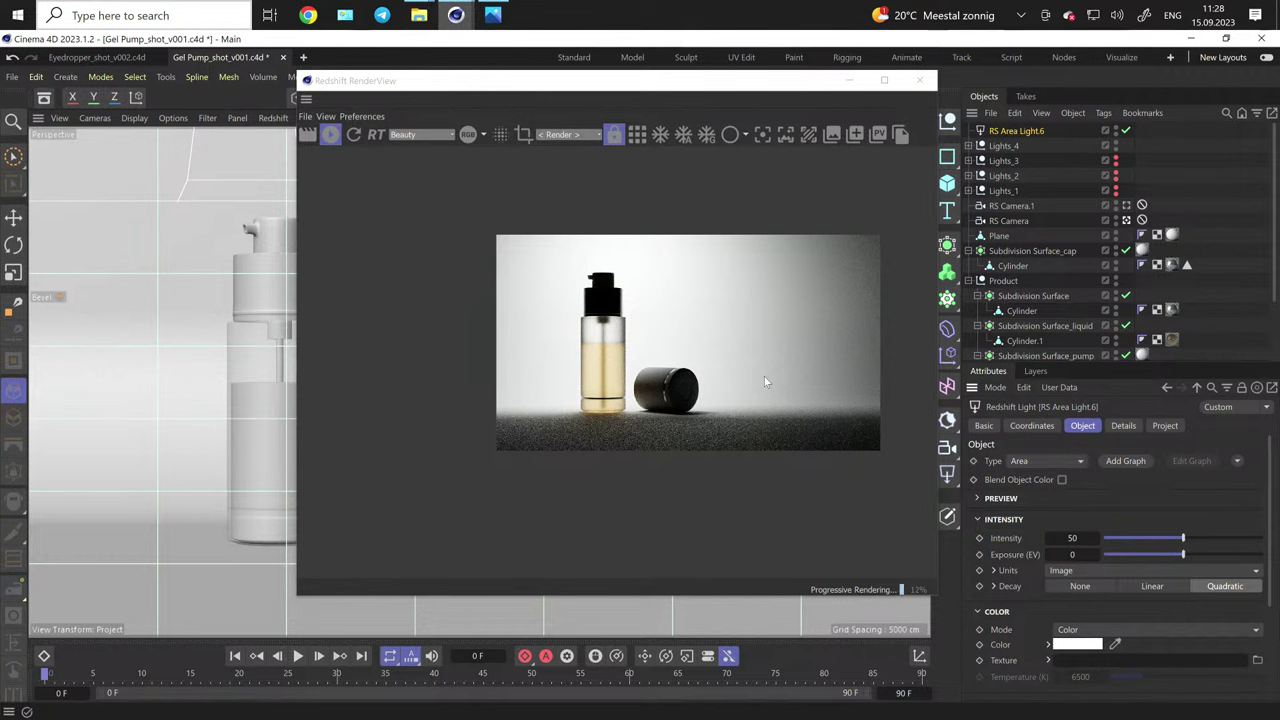
- Add a shader graph to RS Area Light.6 and open it for editing, ready to search for a node
left_click(1121, 463)
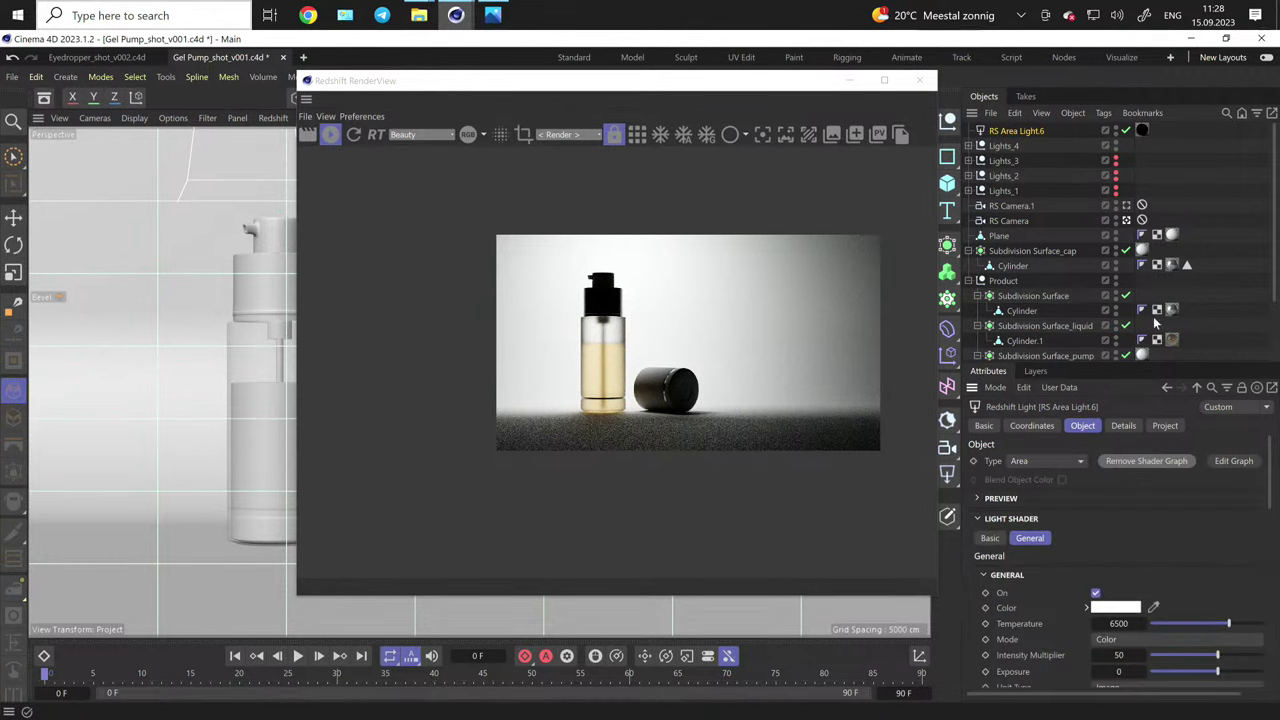
left_click(1142, 130)
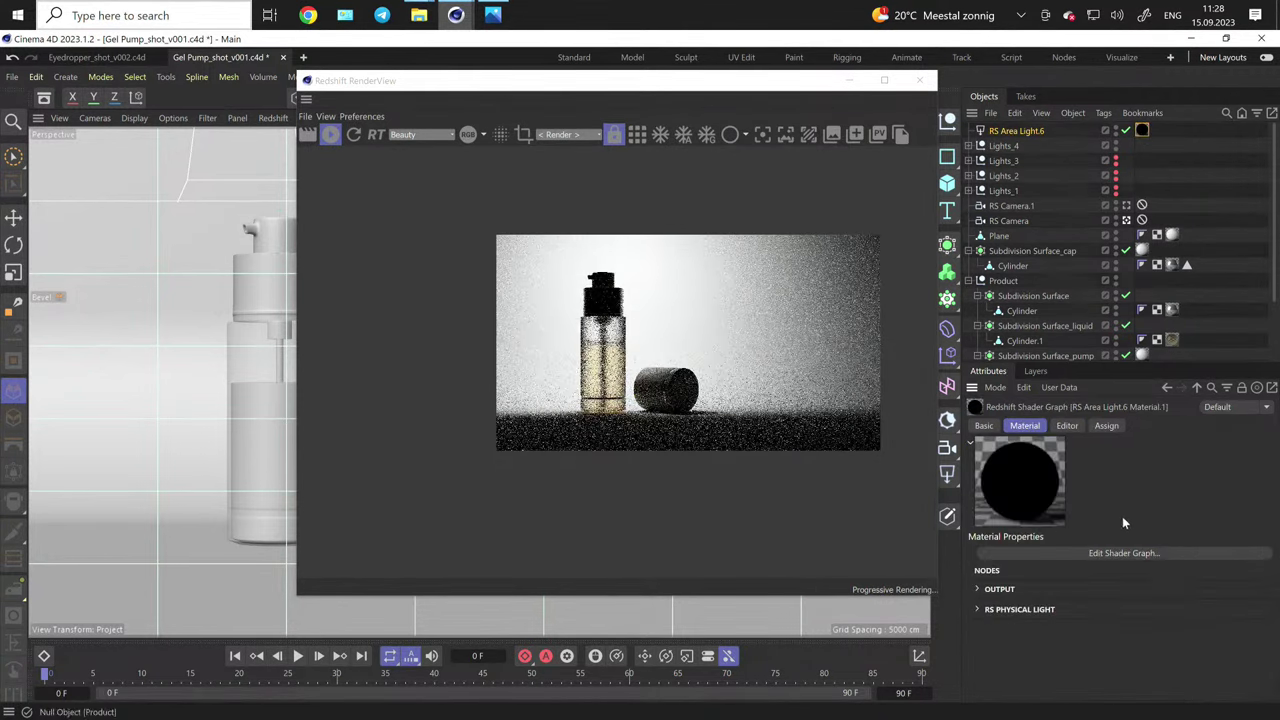
left_click(1113, 553)
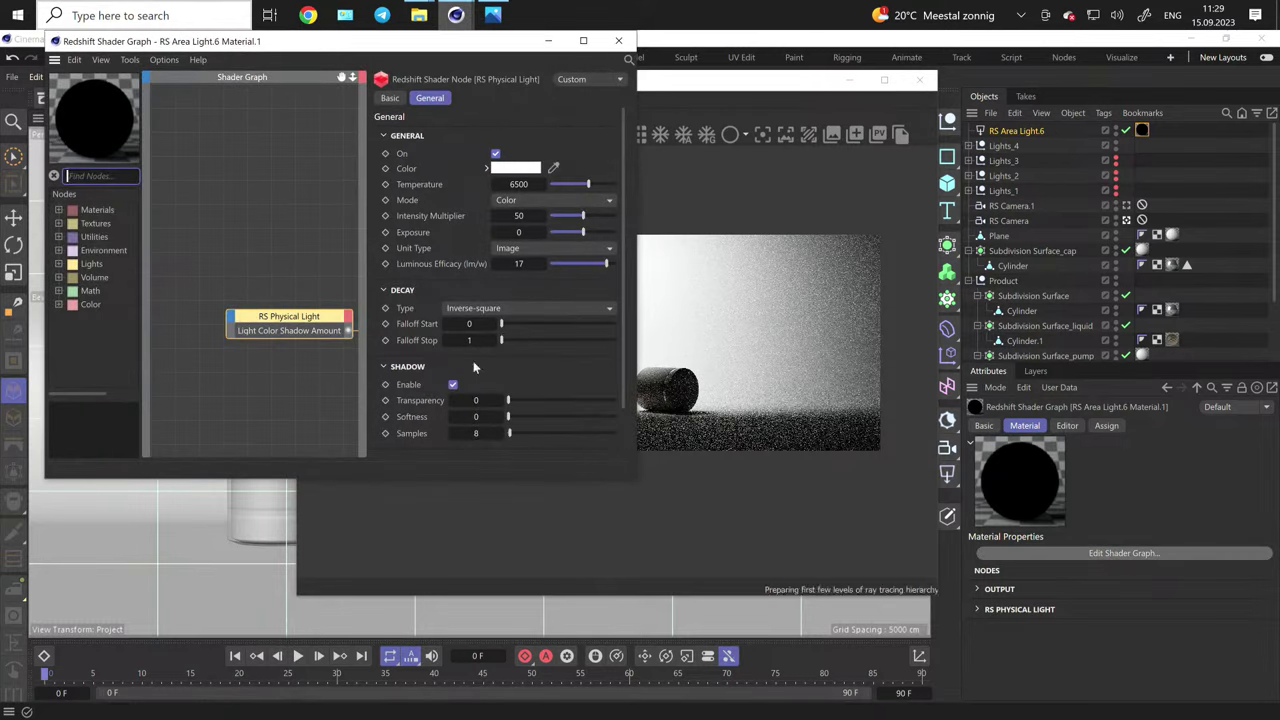
left_click(104, 175)
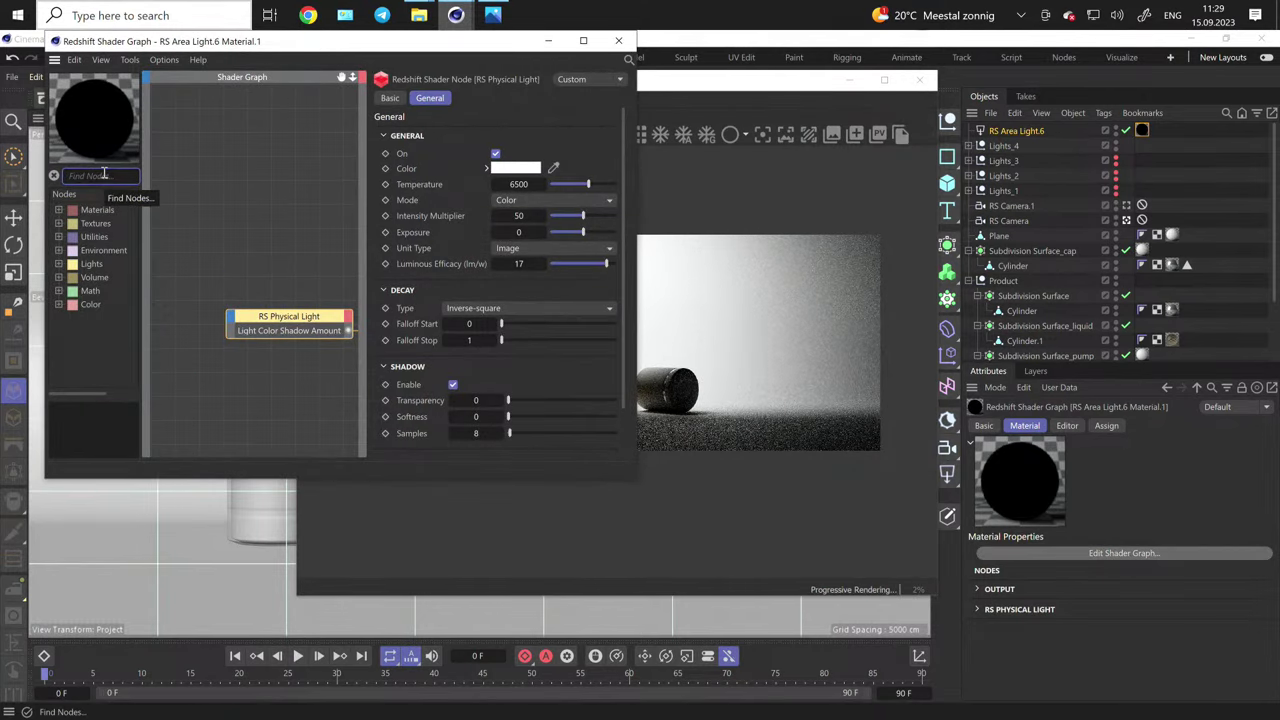
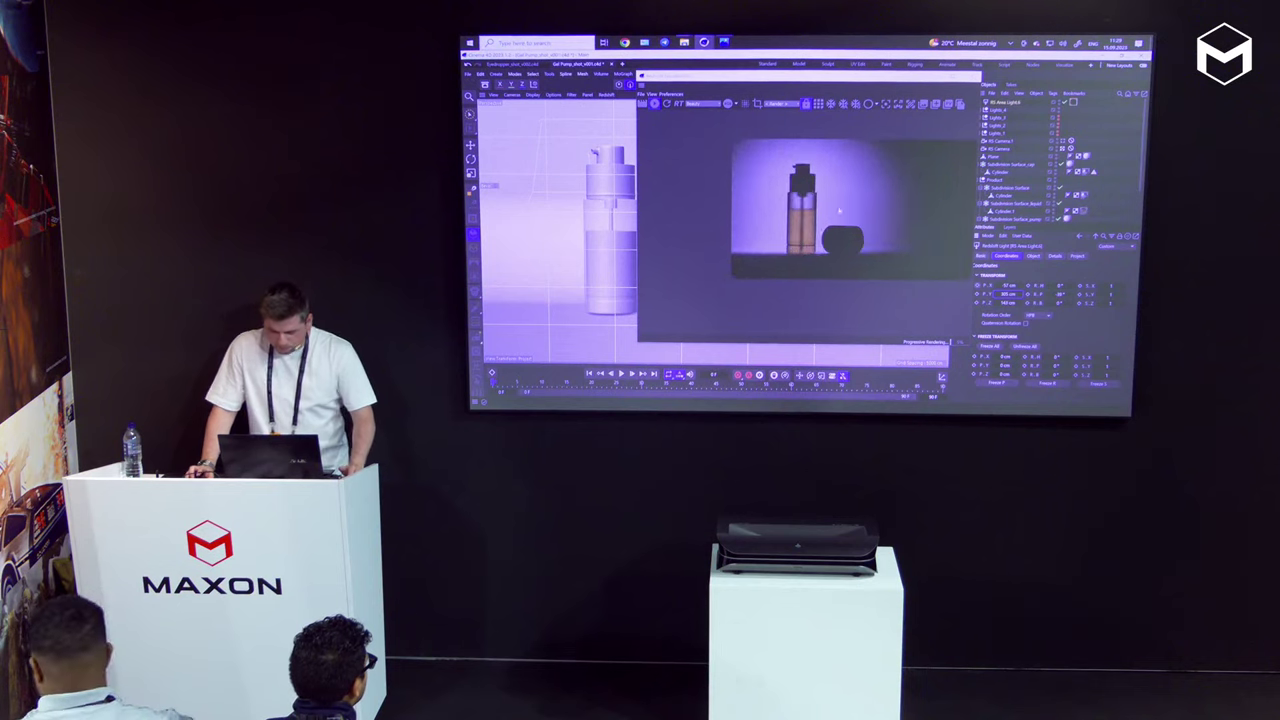
- Create a second area light in front of the bottle at Y 304 cm and Z -404 cm, with a freeze heading of -68°
left_click_drag(917, 77, 818, 72)
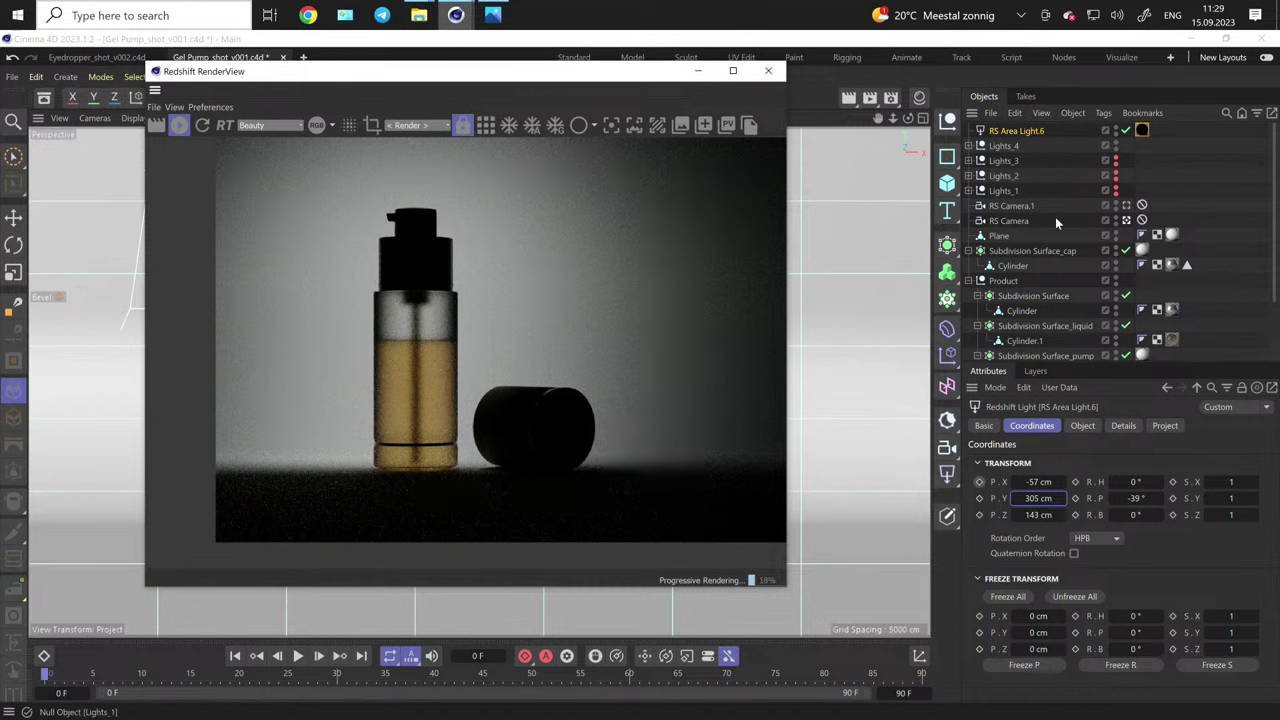
left_click_drag(947, 474, 1021, 589)
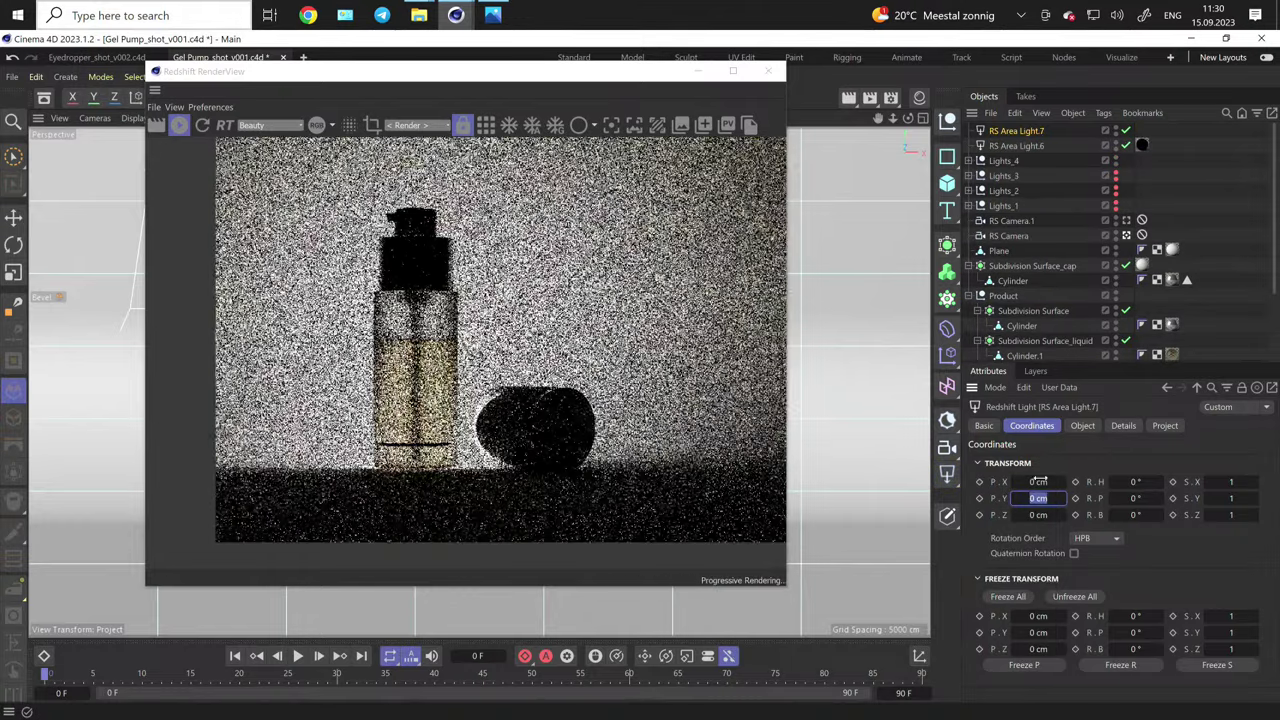
left_click_drag(1016, 514, 1238, 499)
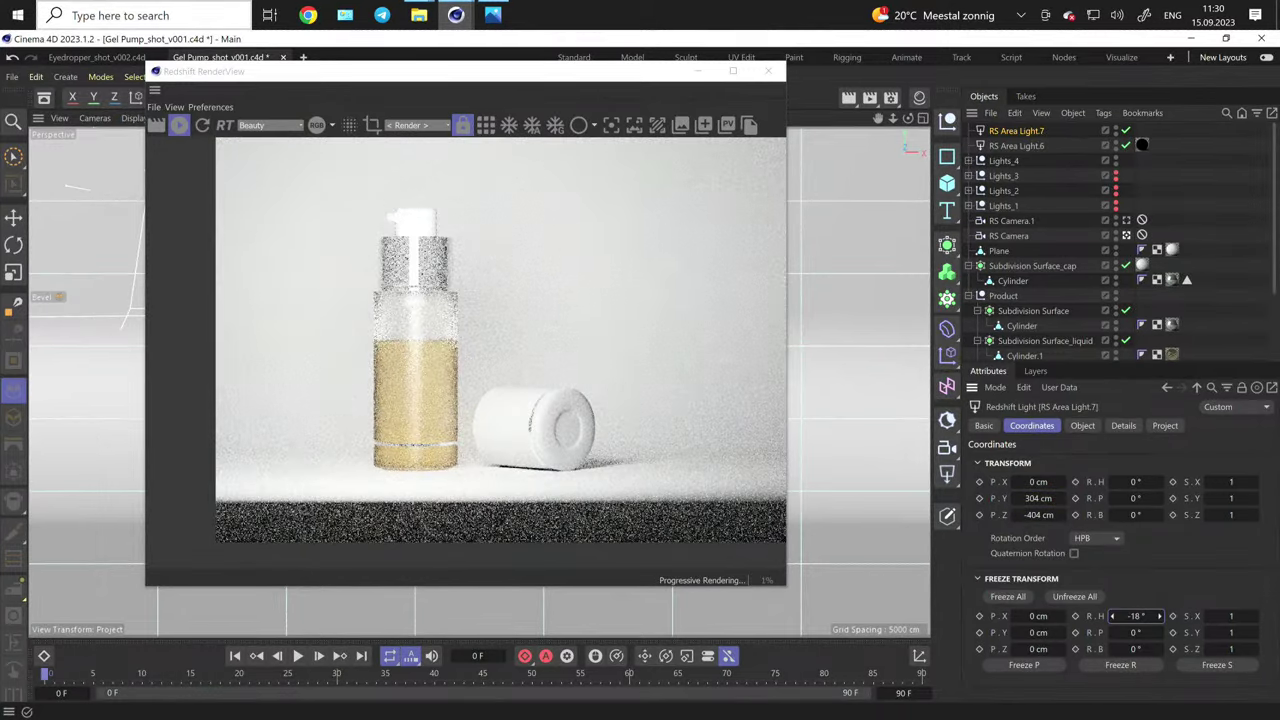
left_click_drag(1136, 616, 1100, 616)
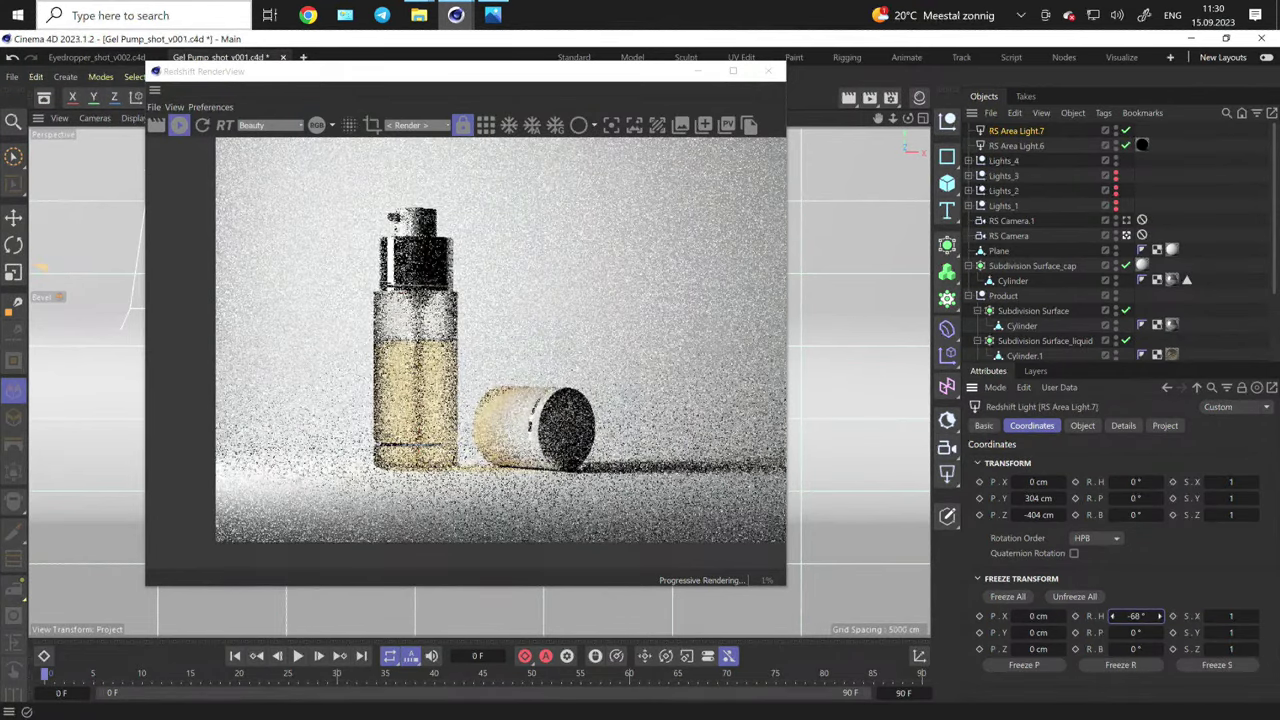
- Set the Size X of RS Area Light.7 to 700 cm
left_click(1082, 425)
scroll(1116, 612, "down", 5)
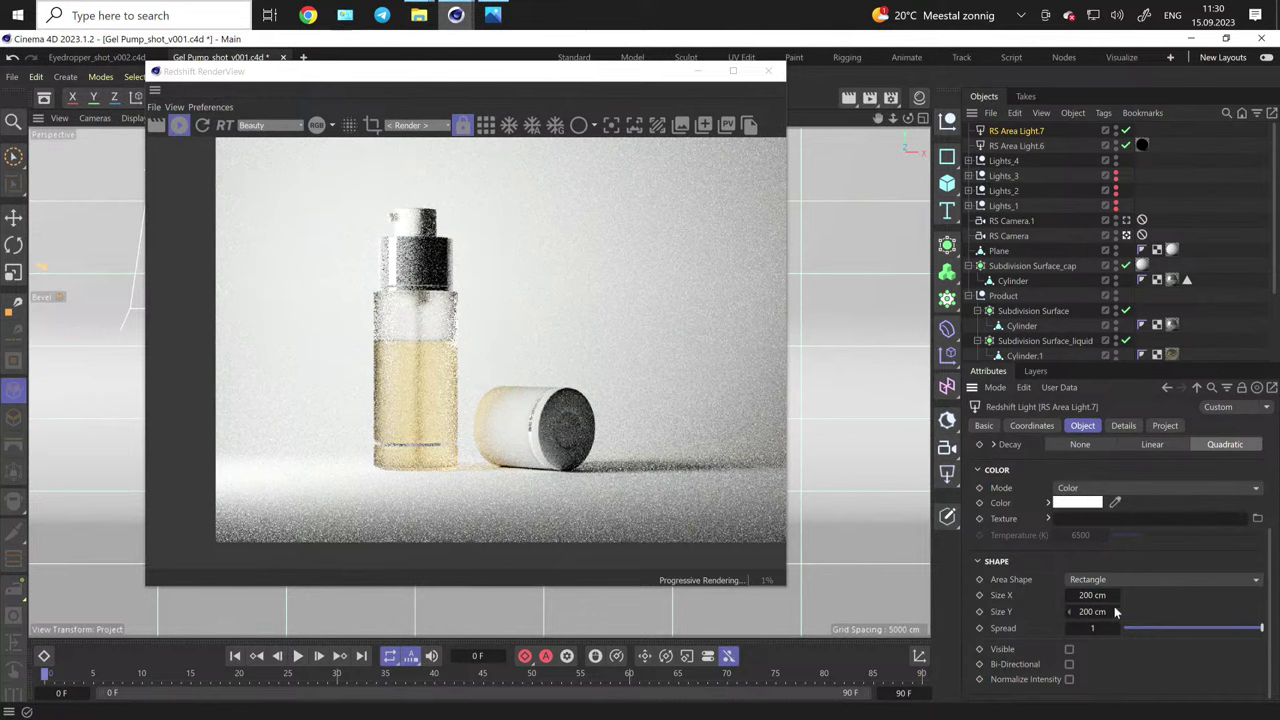
left_click_drag(1092, 595, 1112, 595)
type("1")
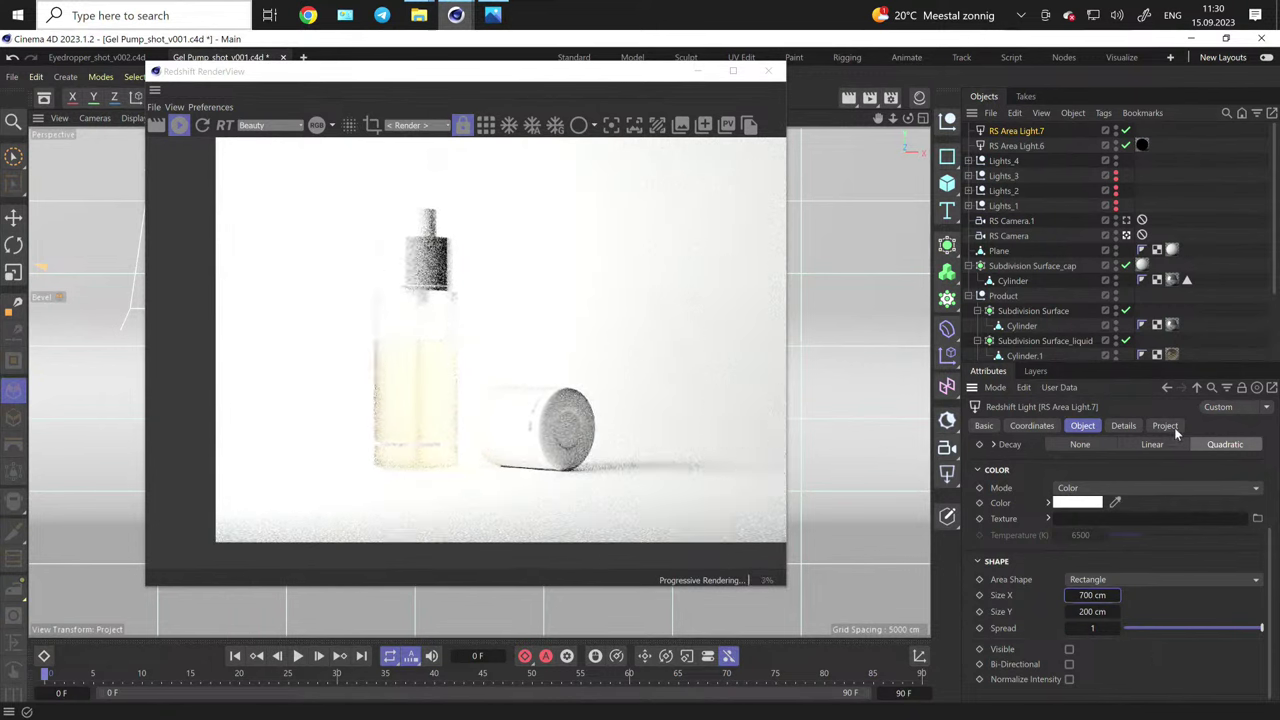
- Add a shader graph to RS Area Light.7 and open it for editing beside the render
left_click(1123, 426)
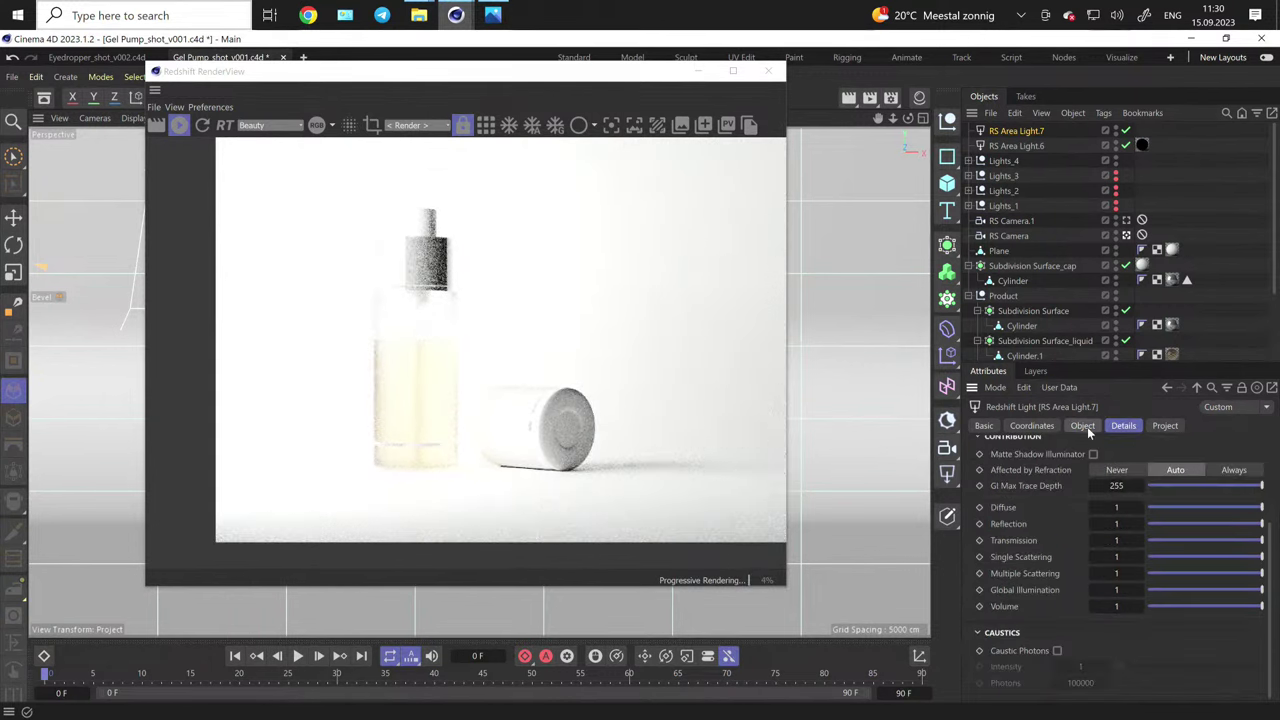
left_click(1085, 426)
scroll(1271, 530, "up", 2)
left_click(1132, 461)
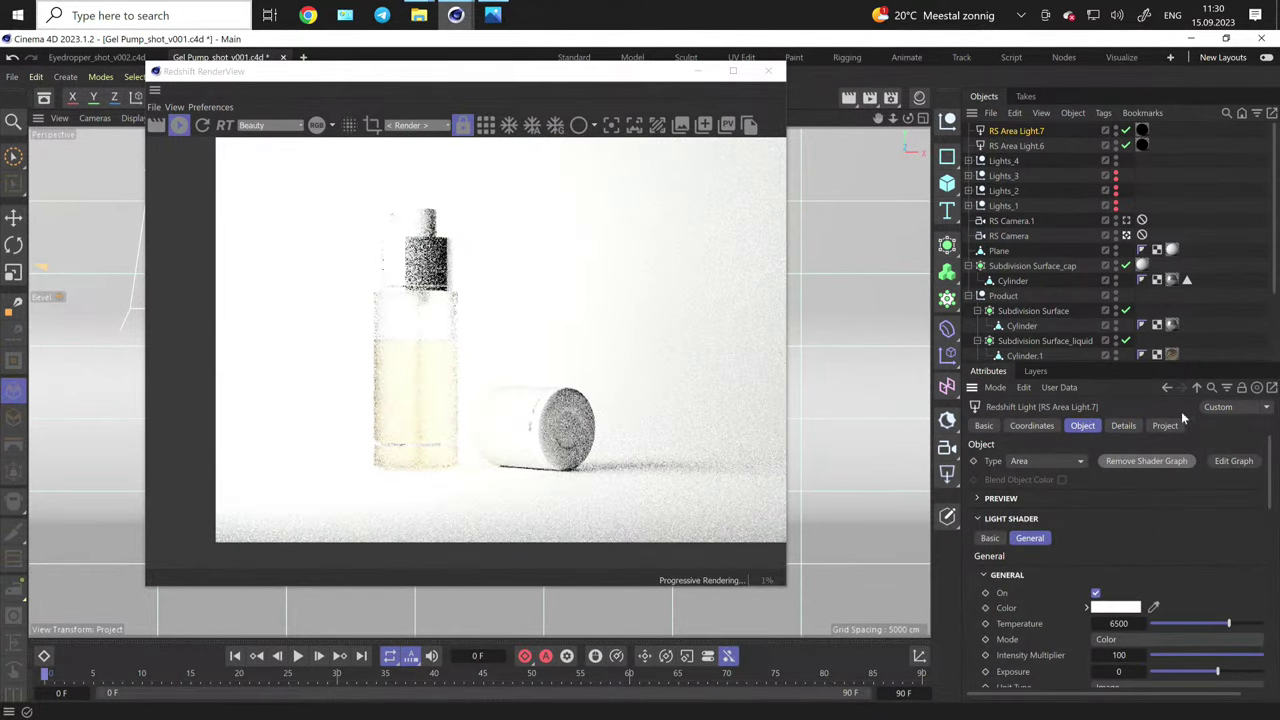
left_click(1142, 131)
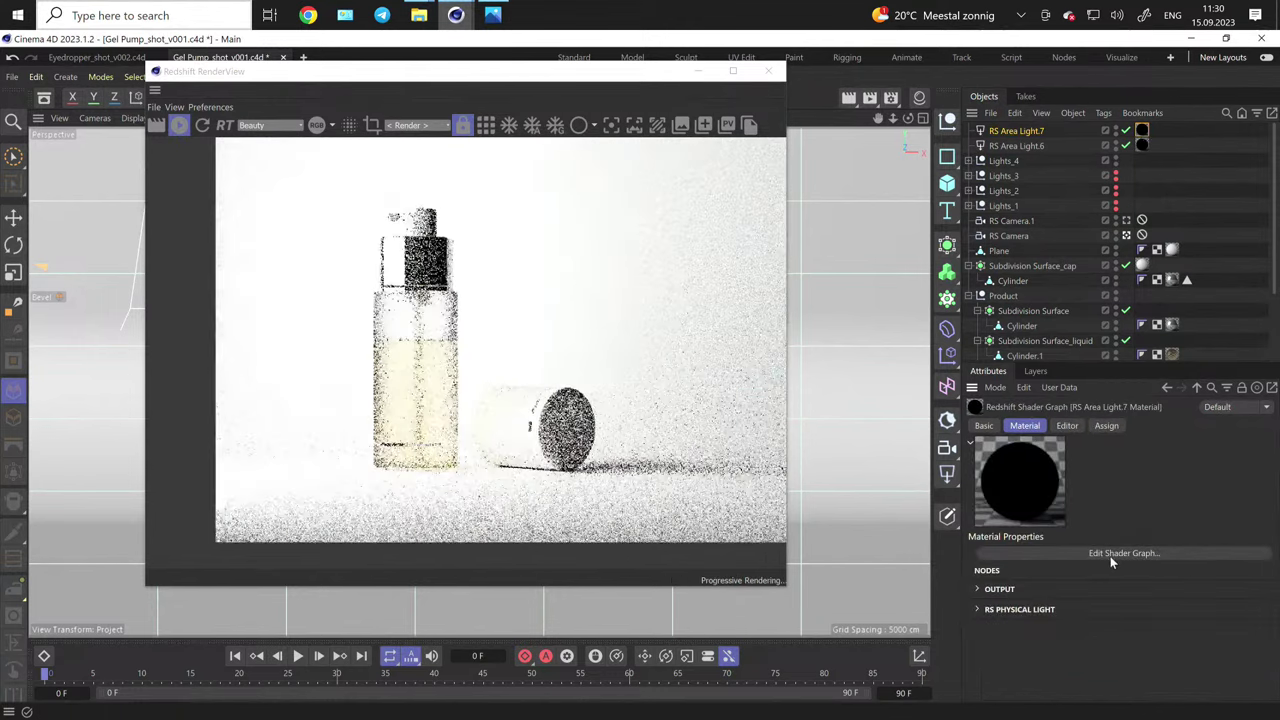
left_click(1110, 555)
left_click_drag(237, 37, 920, 112)
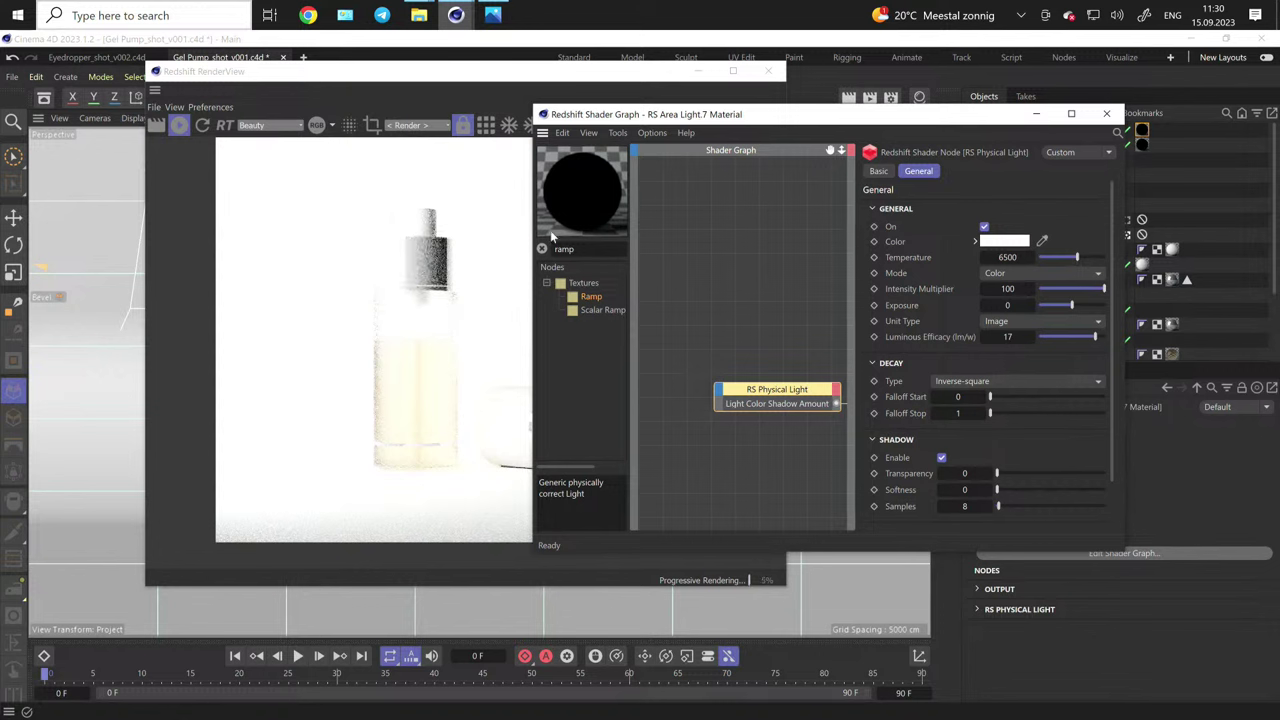
- Add an RS Ramp node to the graph and connect its Out Color to the RS Physical Light's Color
left_click_drag(698, 294, 698, 295)
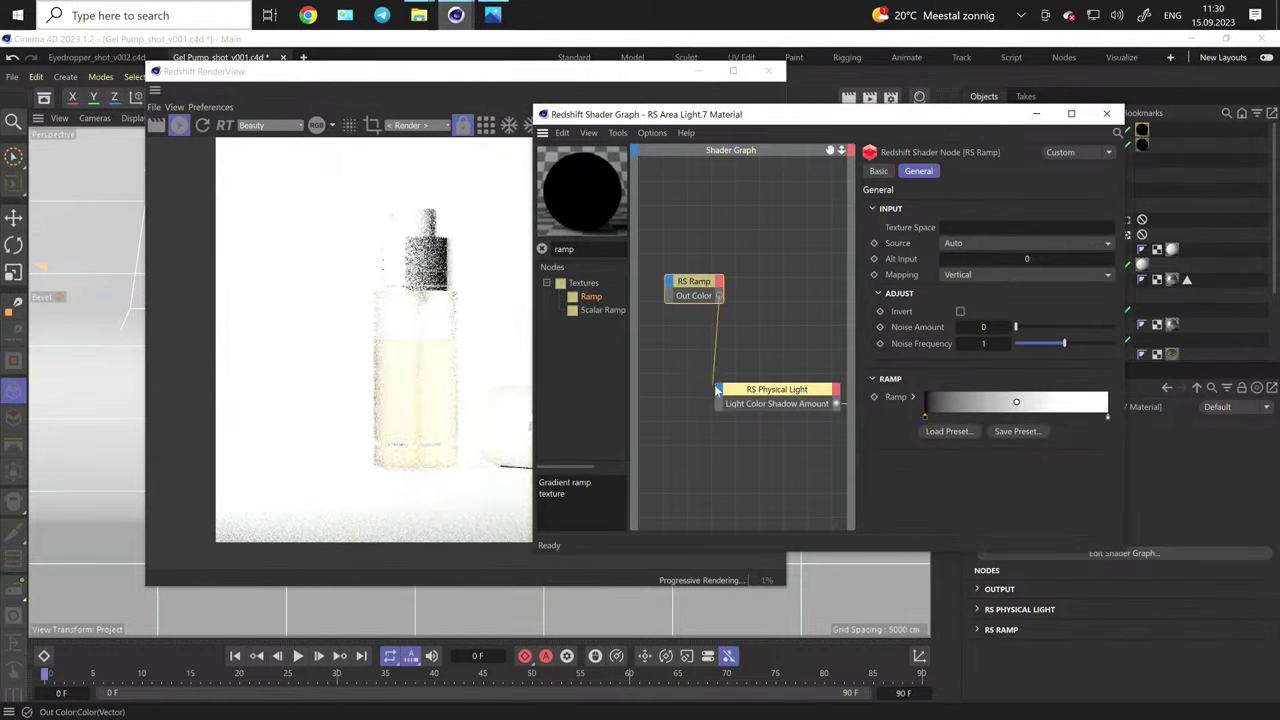
left_click_drag(715, 389, 721, 397)
mouse_move(760, 418)
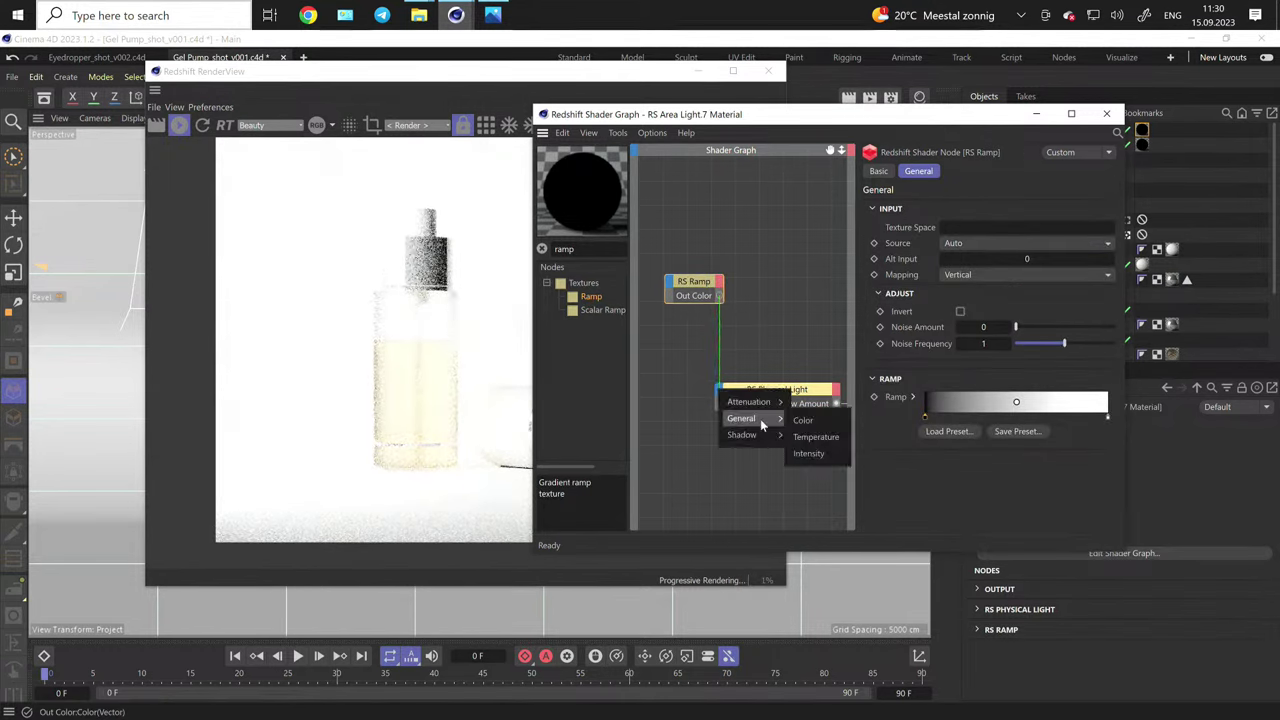
left_click(818, 435)
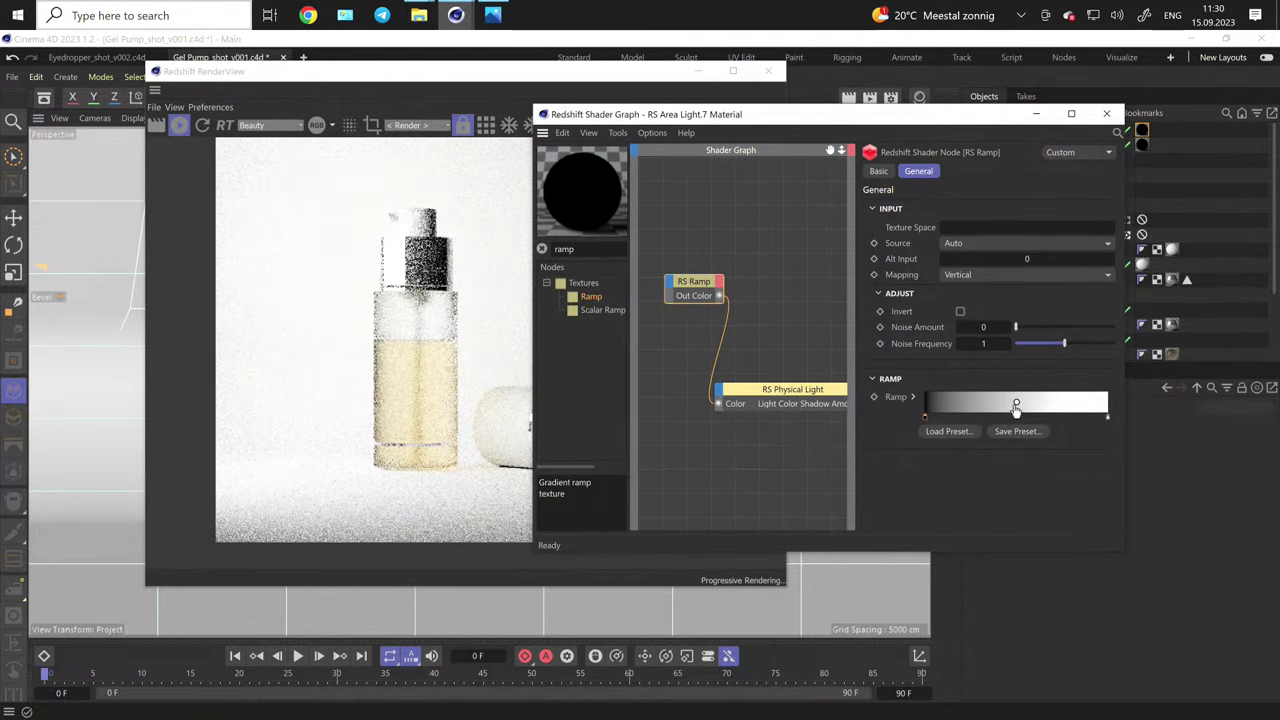
- Shift the ramp's midpoint towards white and its black knot inward, and set the ramp mapping to Horizontal
left_click_drag(1016, 401, 1101, 405)
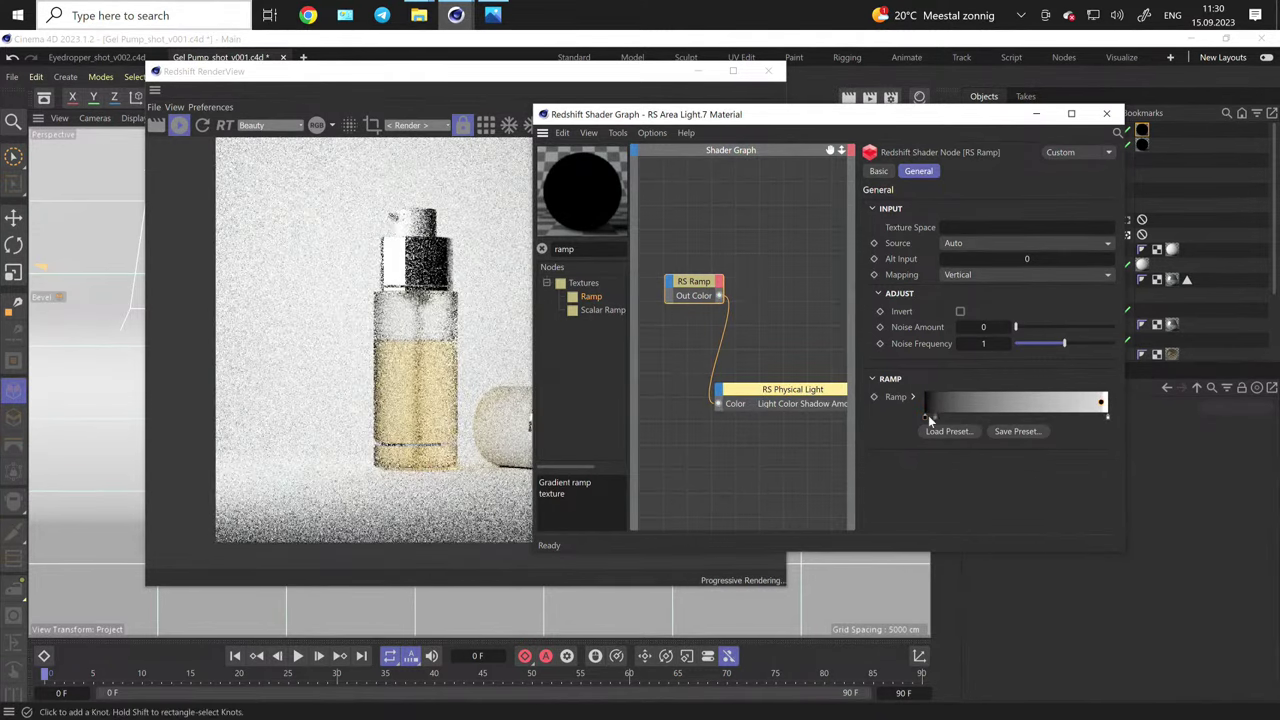
left_click_drag(927, 416, 991, 424)
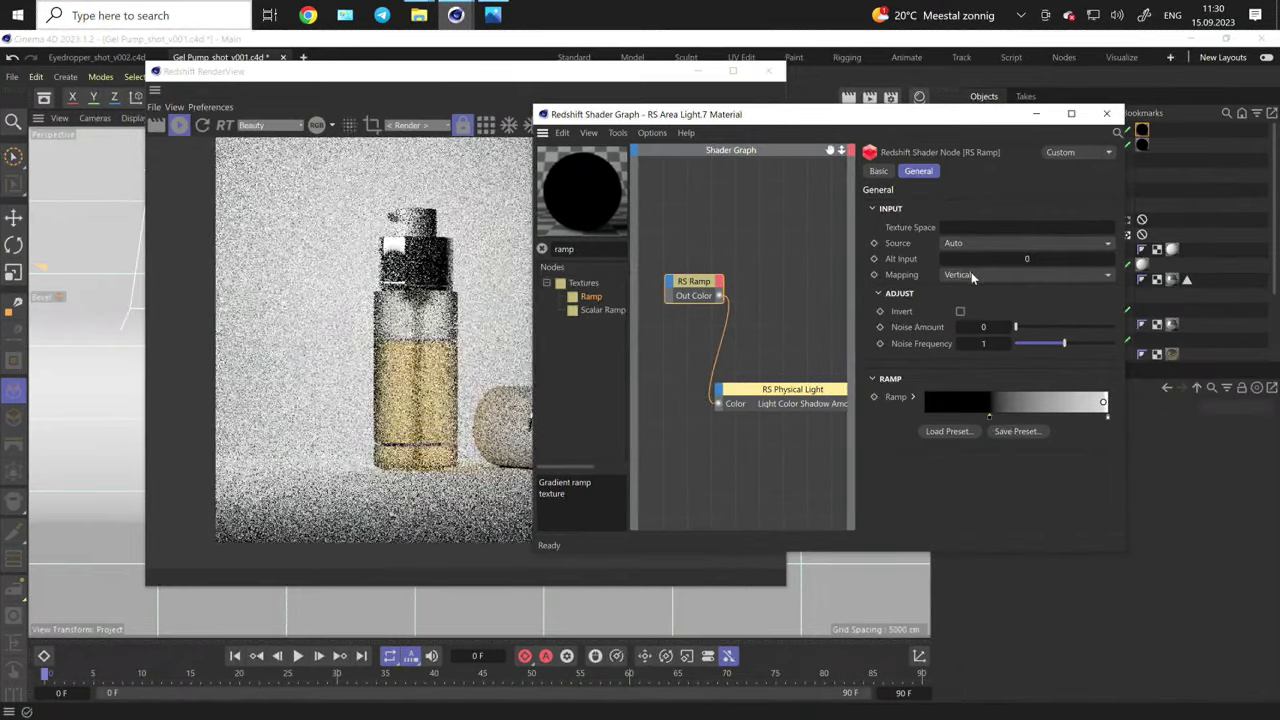
left_click(971, 273)
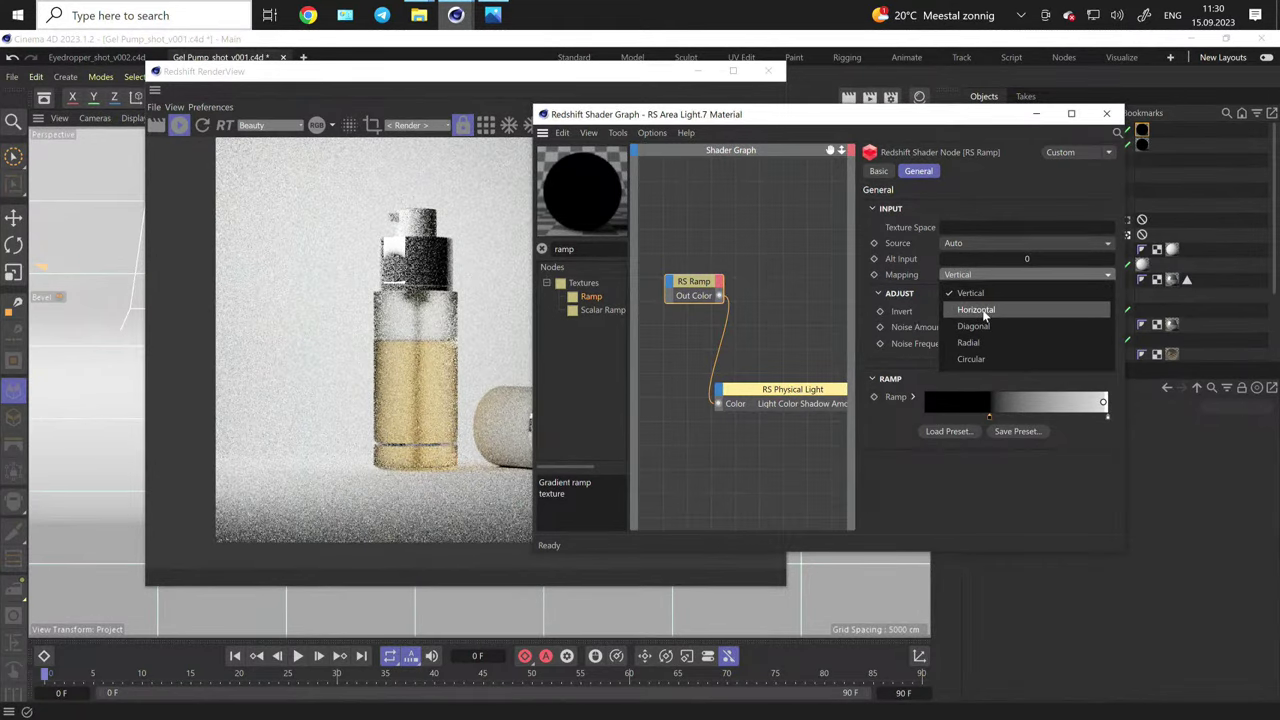
left_click(983, 311)
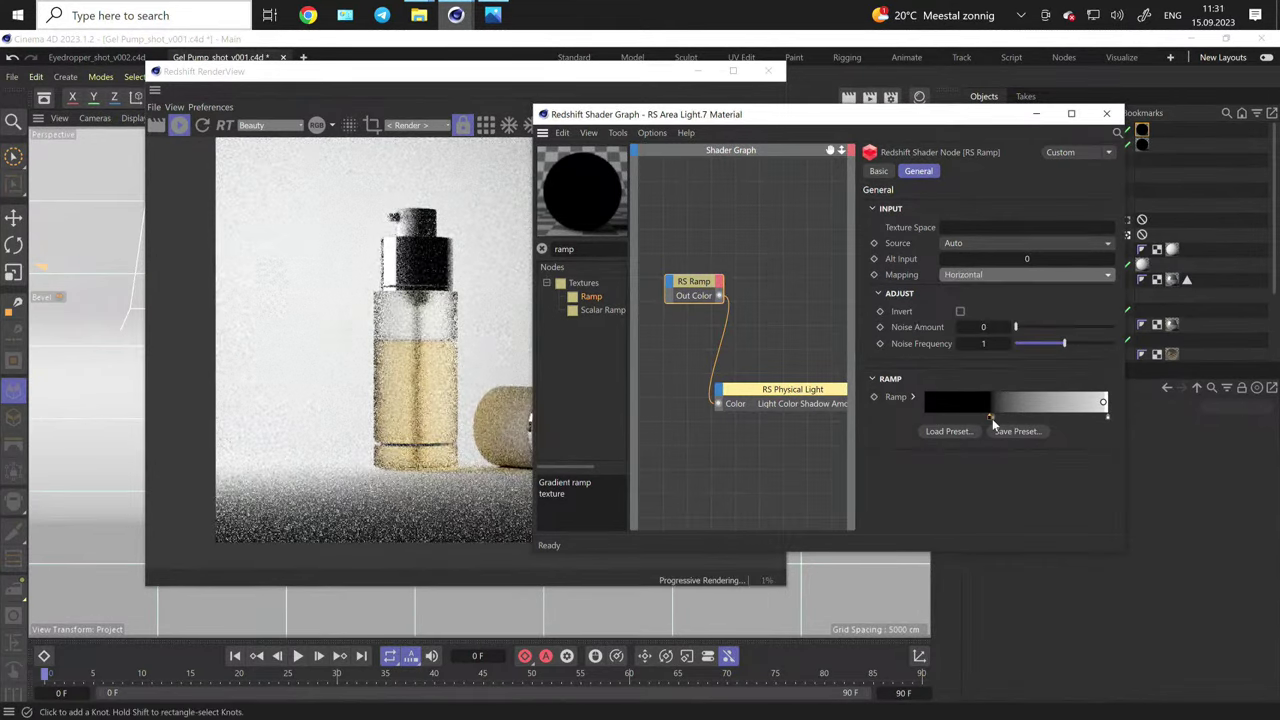
- Move the ramp's black knot back near its dark end and add a grey knot near the white end with value about 47%
left_click_drag(993, 420, 934, 416)
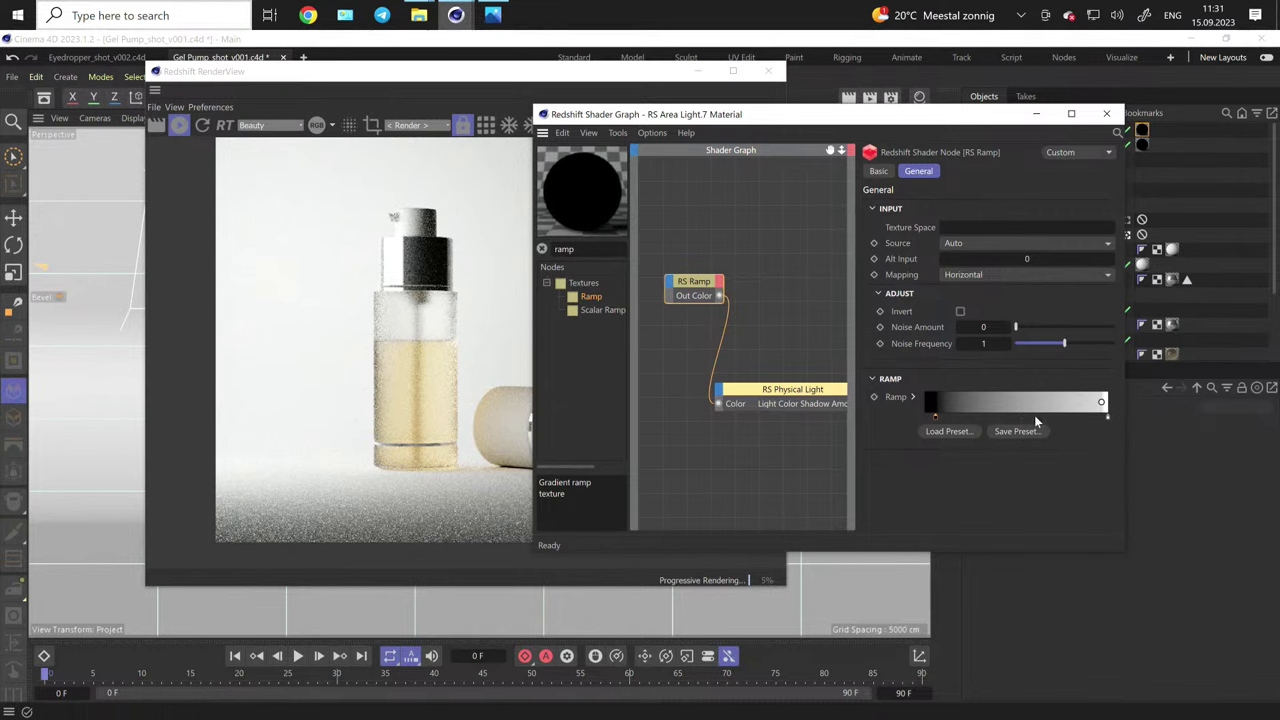
double_click(1101, 405)
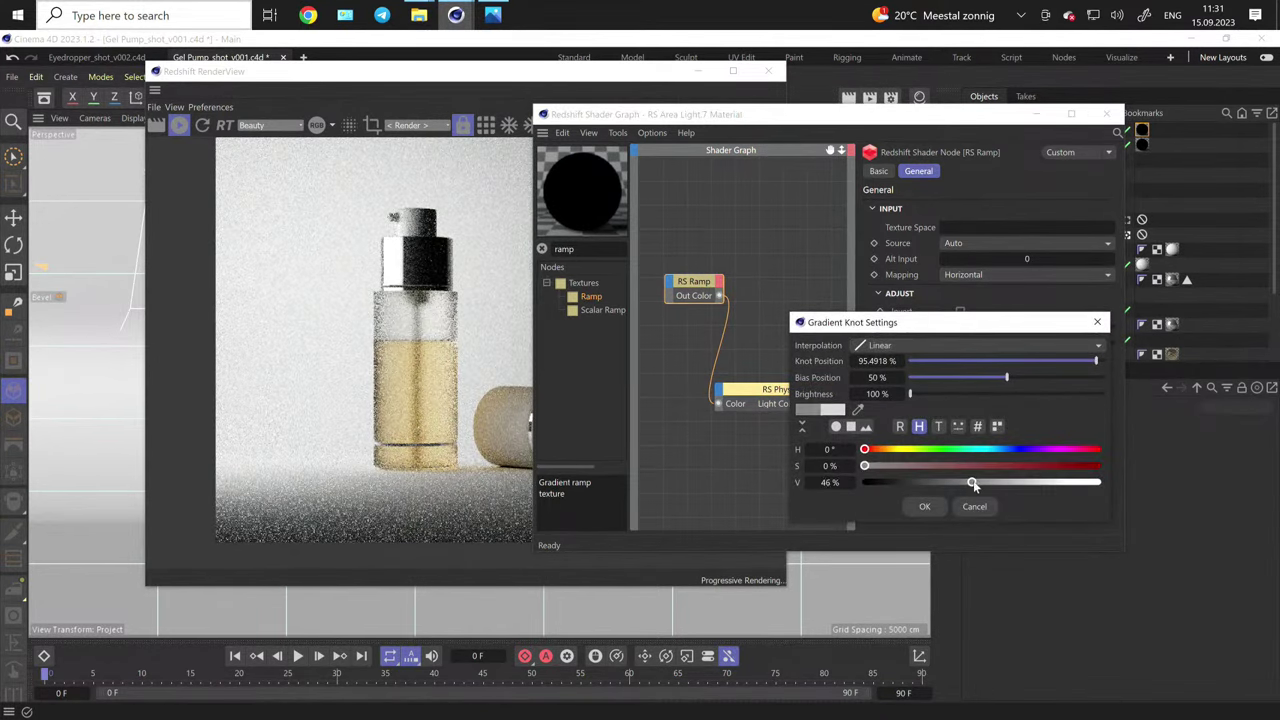
left_click(924, 506)
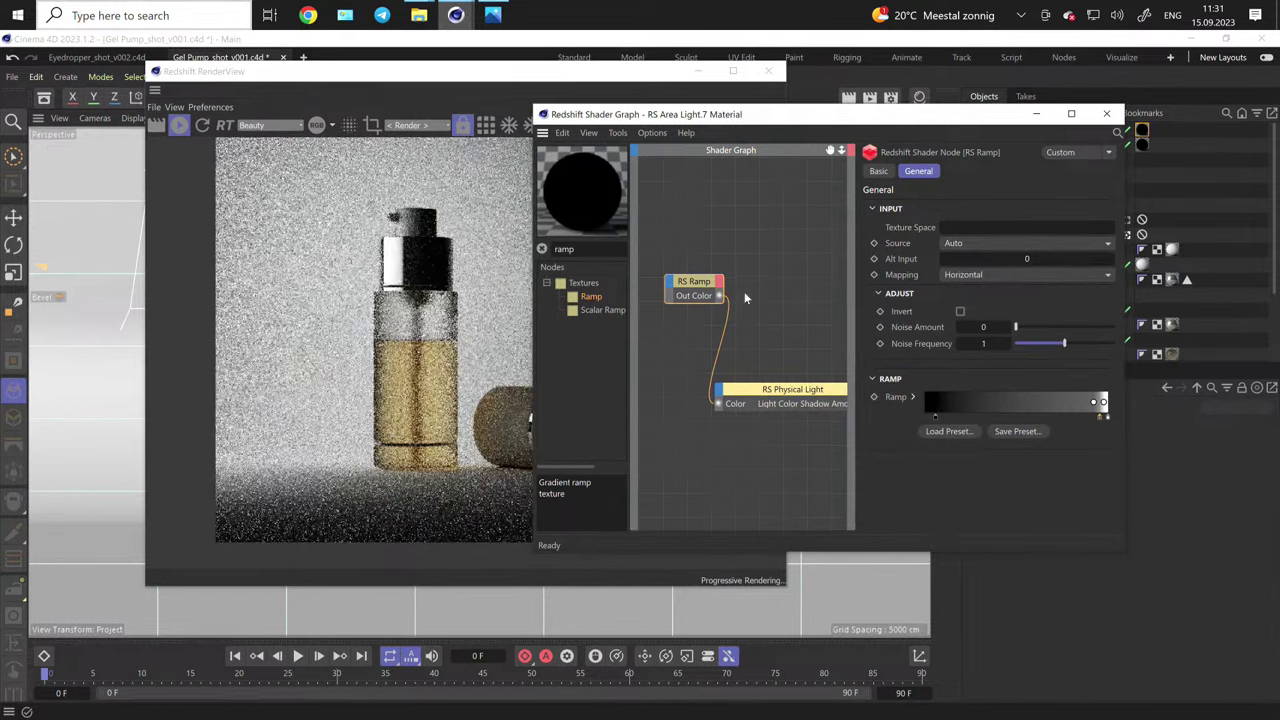
- Shift the ramp's grey knot to about 97% and darken it to a value of about 37%
scroll(400, 268, "up", 5)
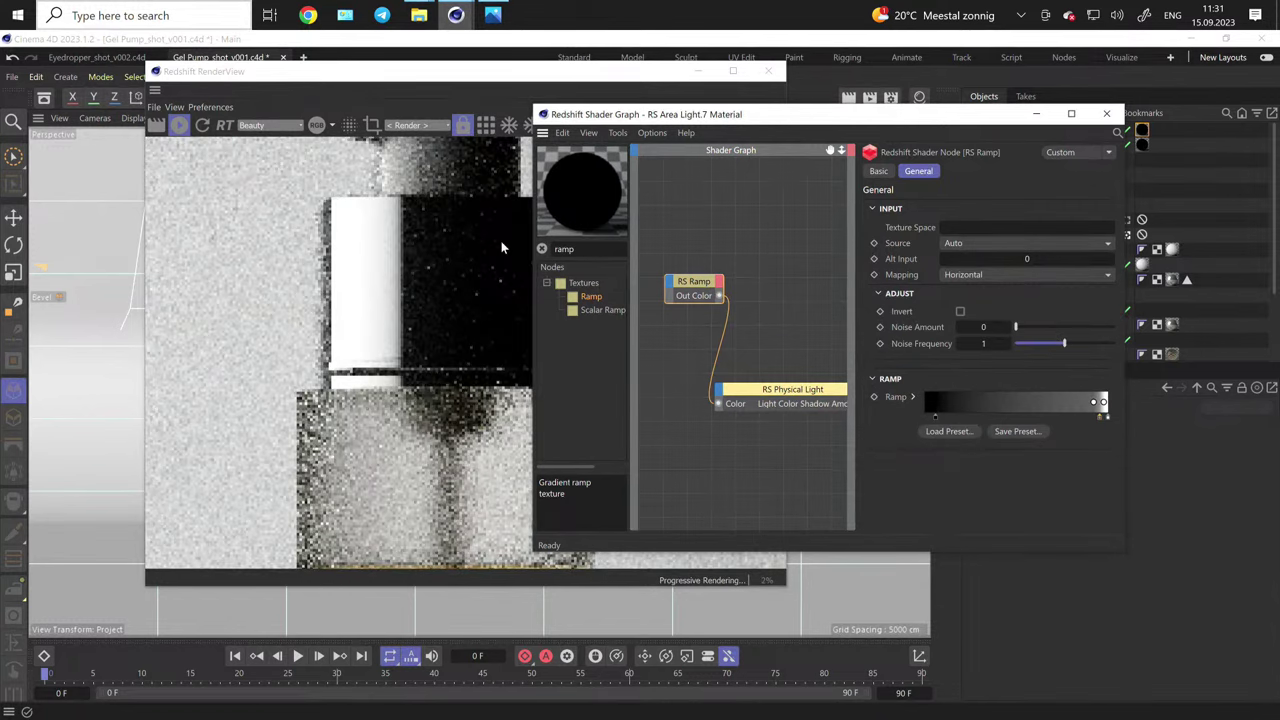
left_click_drag(1099, 419, 1104, 419)
double_click(1104, 424)
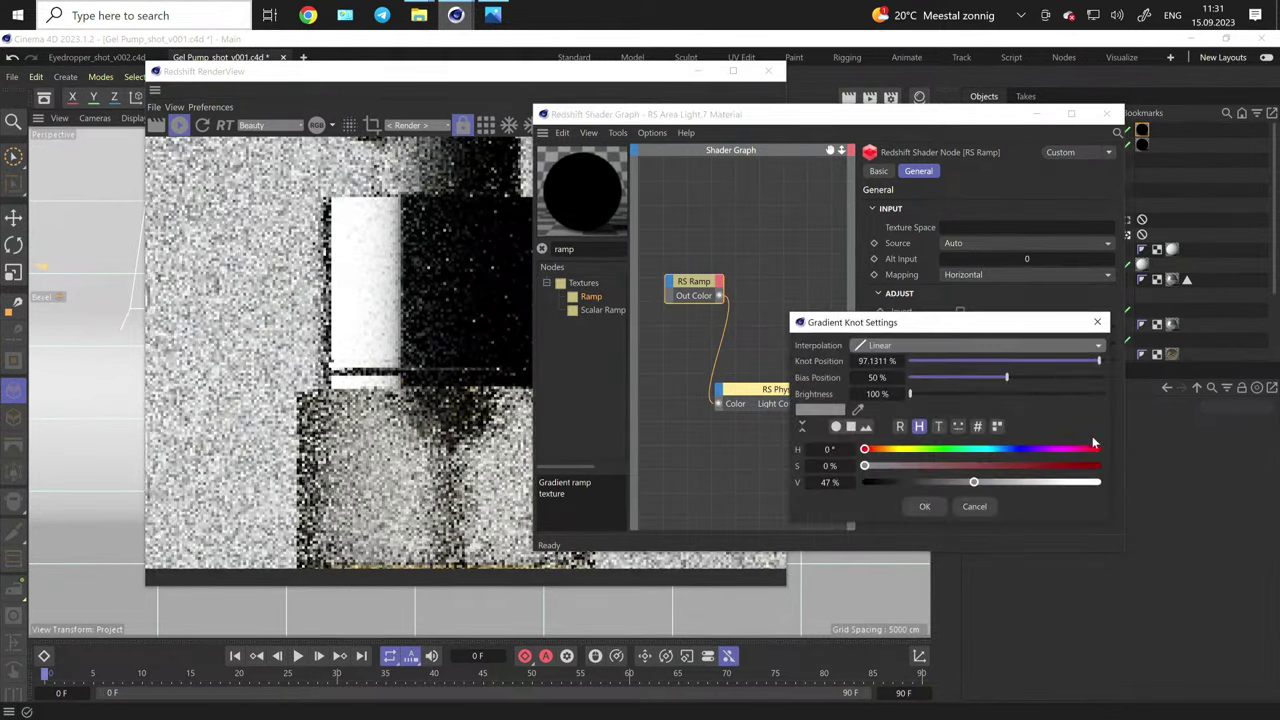
left_click_drag(955, 483, 949, 483)
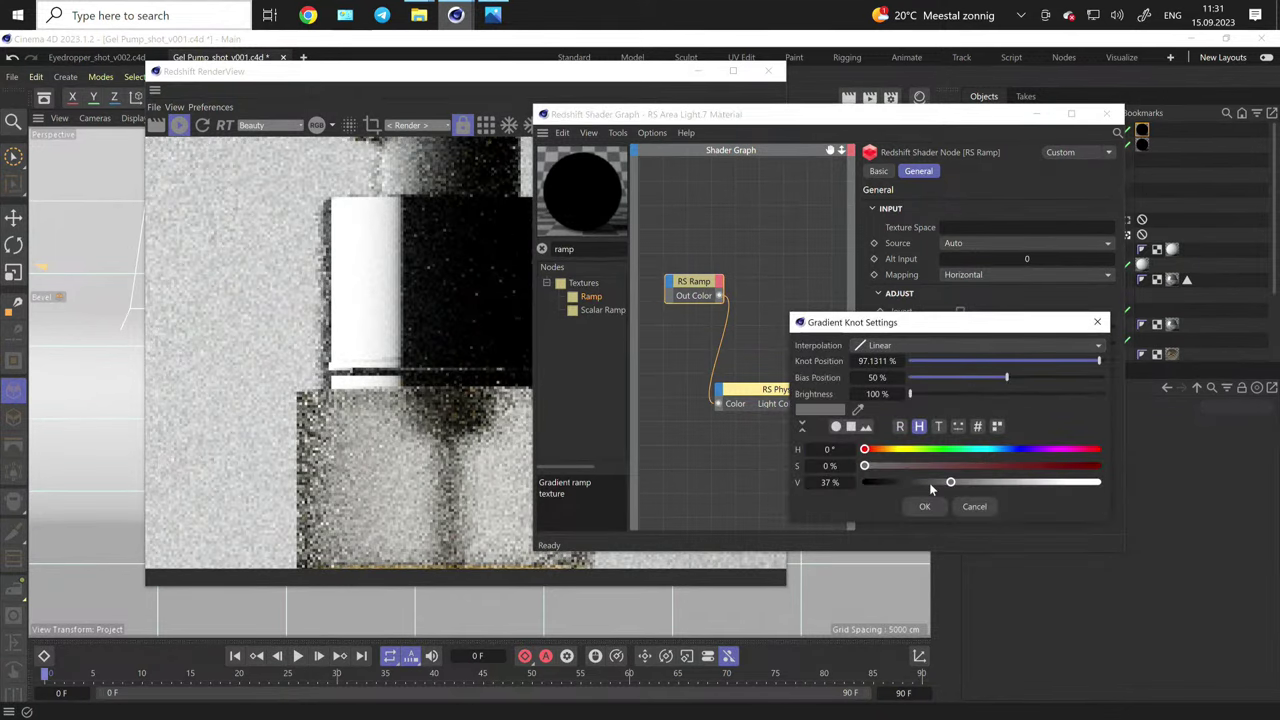
left_click(925, 506)
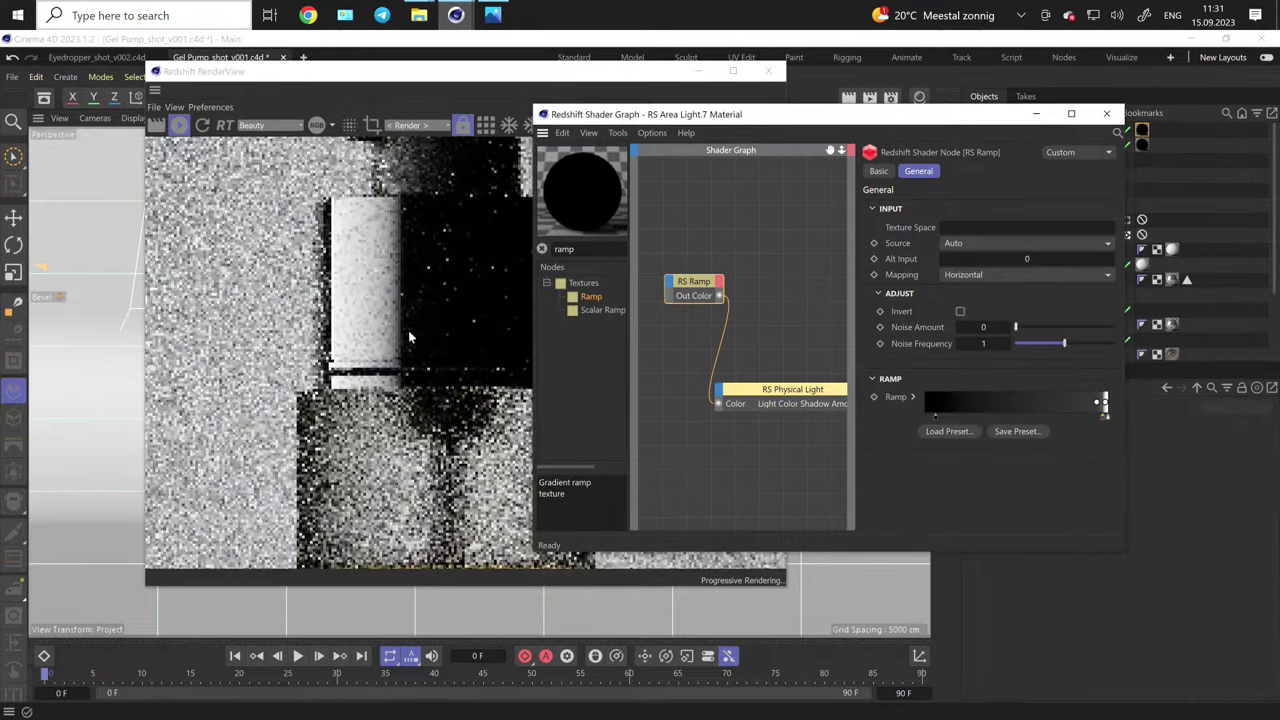
scroll(405, 328, "down", 3)
scroll(380, 276, "up", 5)
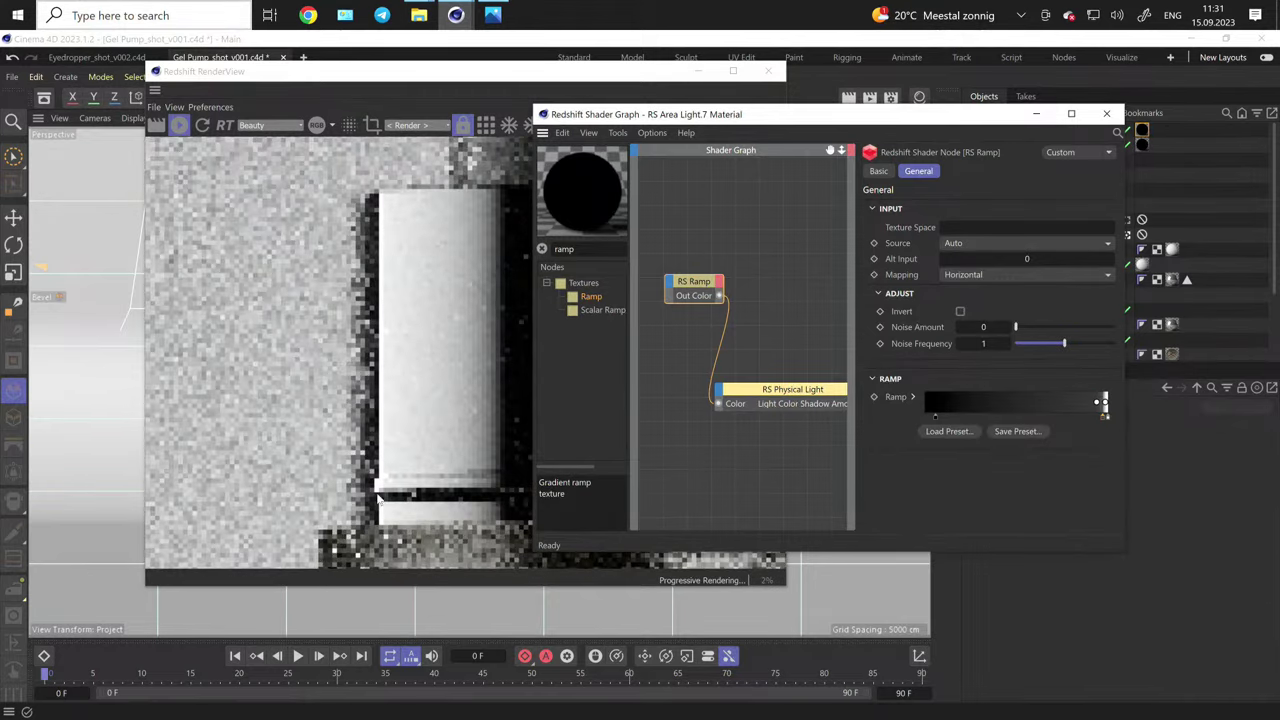
scroll(414, 400, "down", 3)
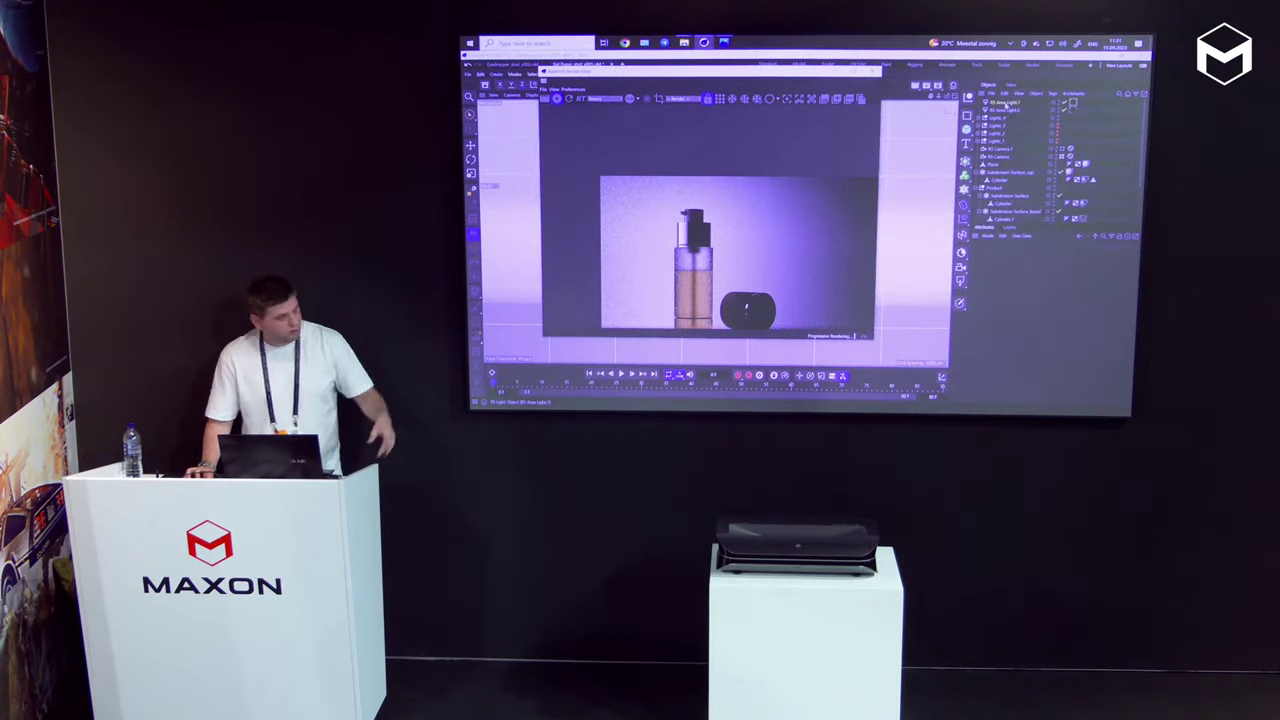
- Set the exposure of RS Area Light.7 to 1
left_click(1000, 103)
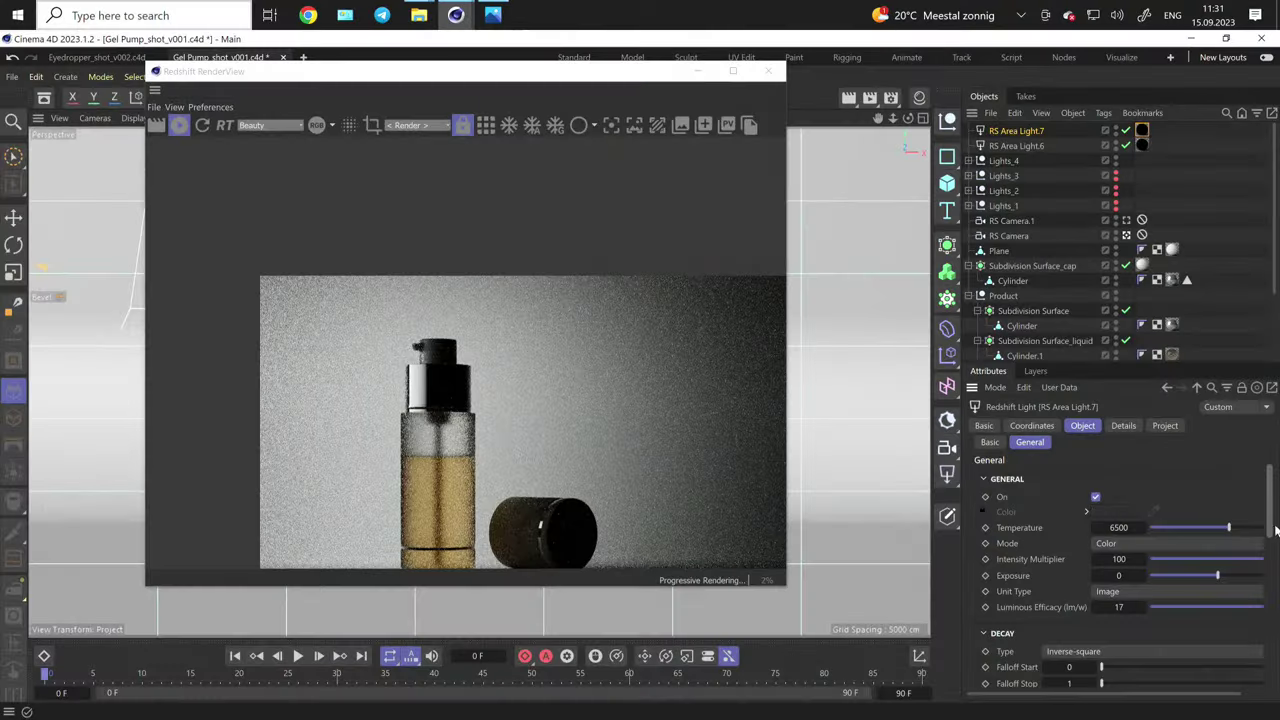
scroll(1120, 560, "down", 1)
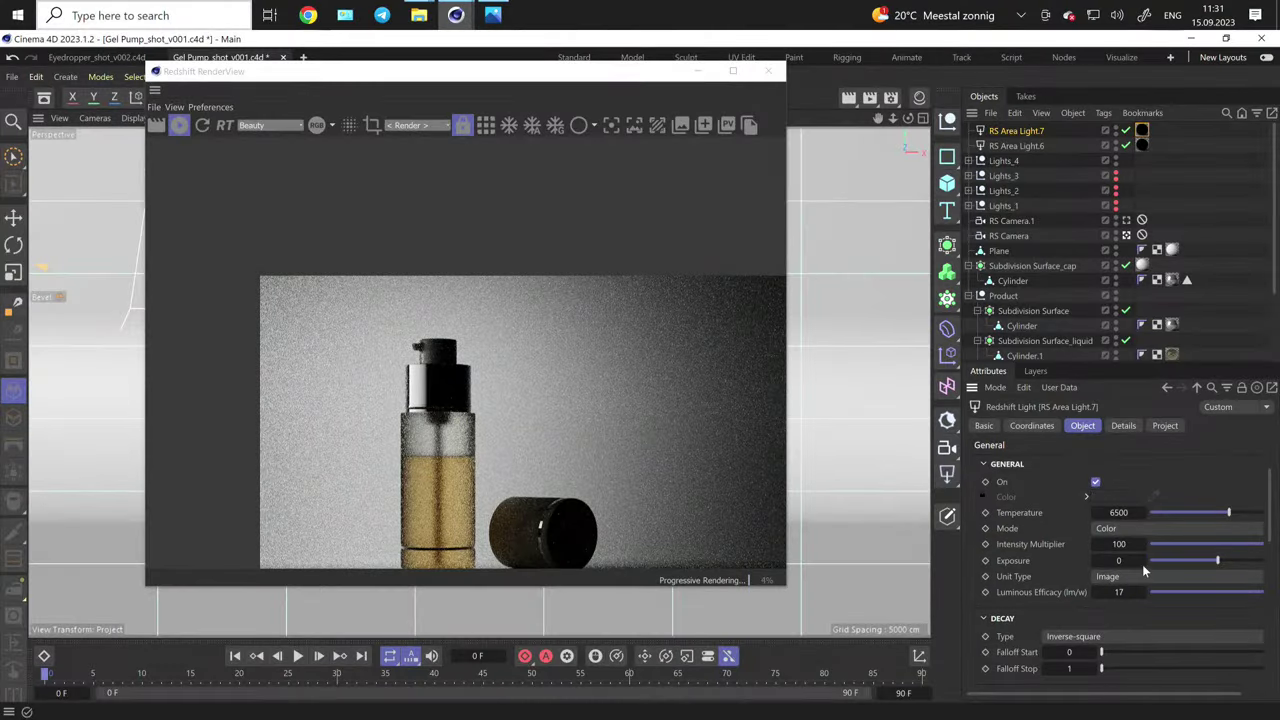
left_click_drag(1141, 560, 1146, 560)
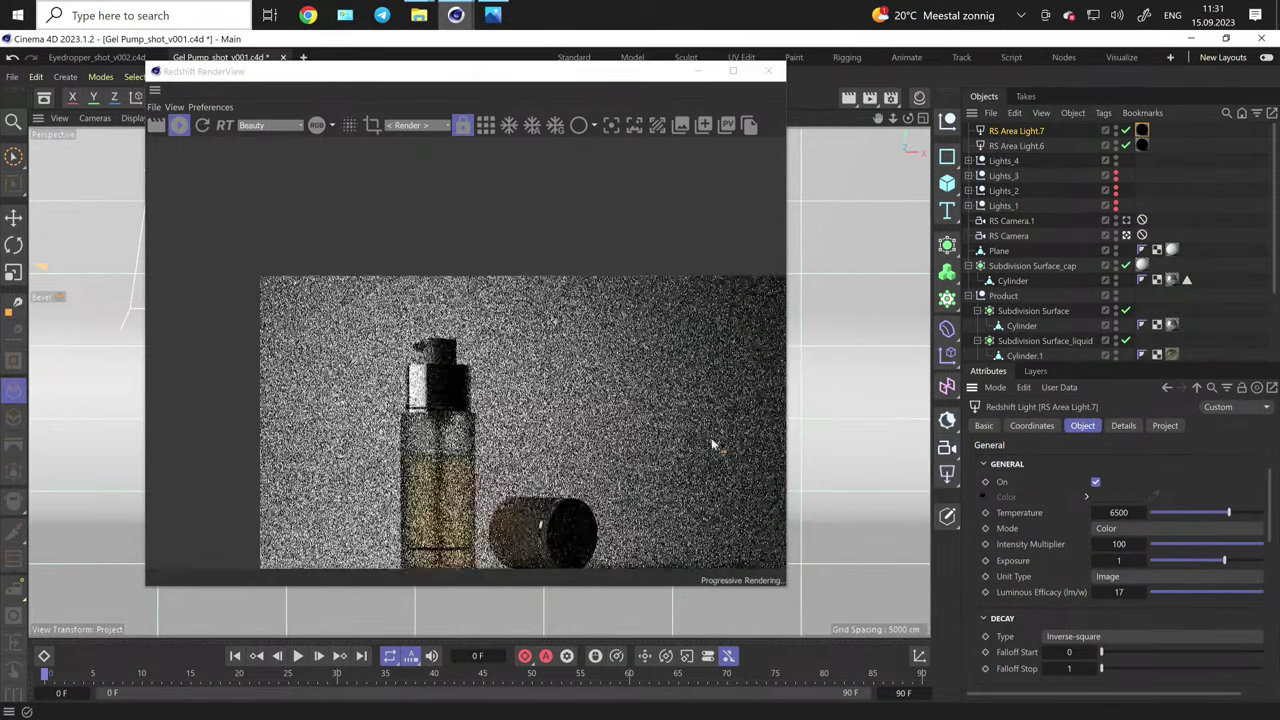
scroll(515, 408, "up", 3)
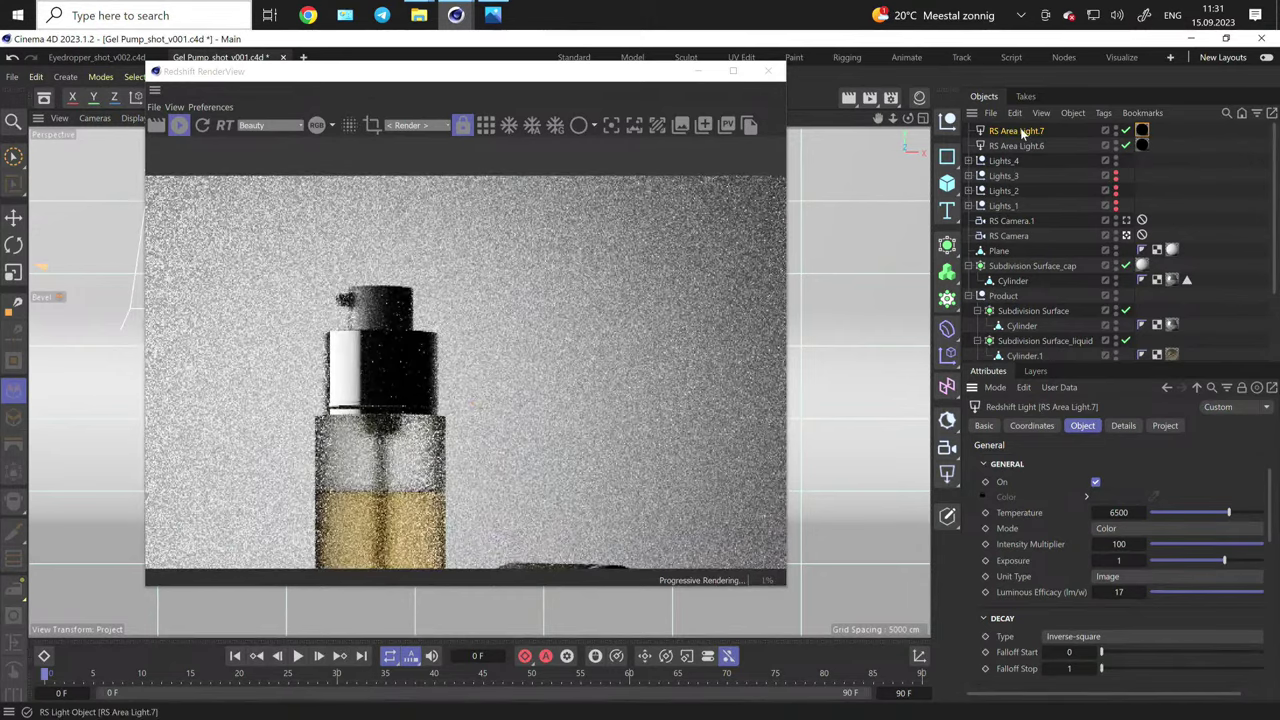
- Duplicate RS Area Light.7 and set the copy's frozen heading rotation to 85° to light the bottle's other side
left_click_drag(1034, 126, 1031, 129, "ctrl")
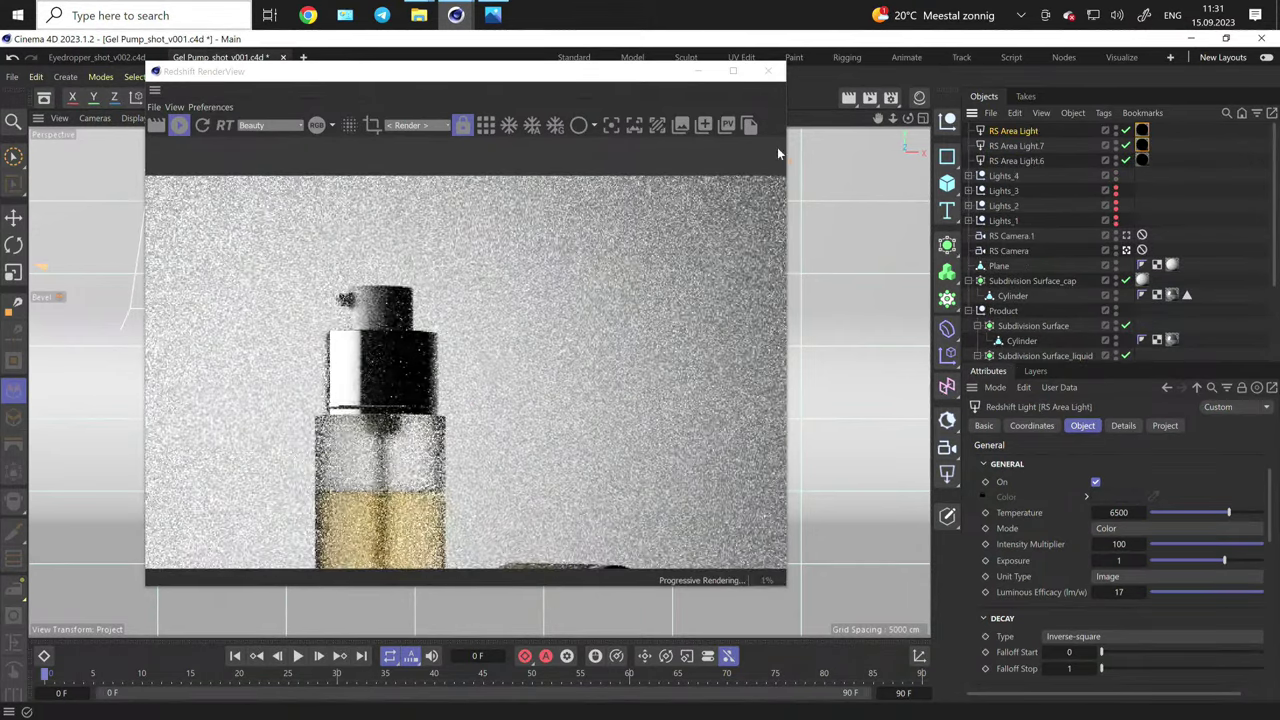
left_click(1031, 425)
mouse_move(1135, 616)
left_mouse_down()
mouse_move(1264, 616)
mouse_move(1132, 616)
left_mouse_up()
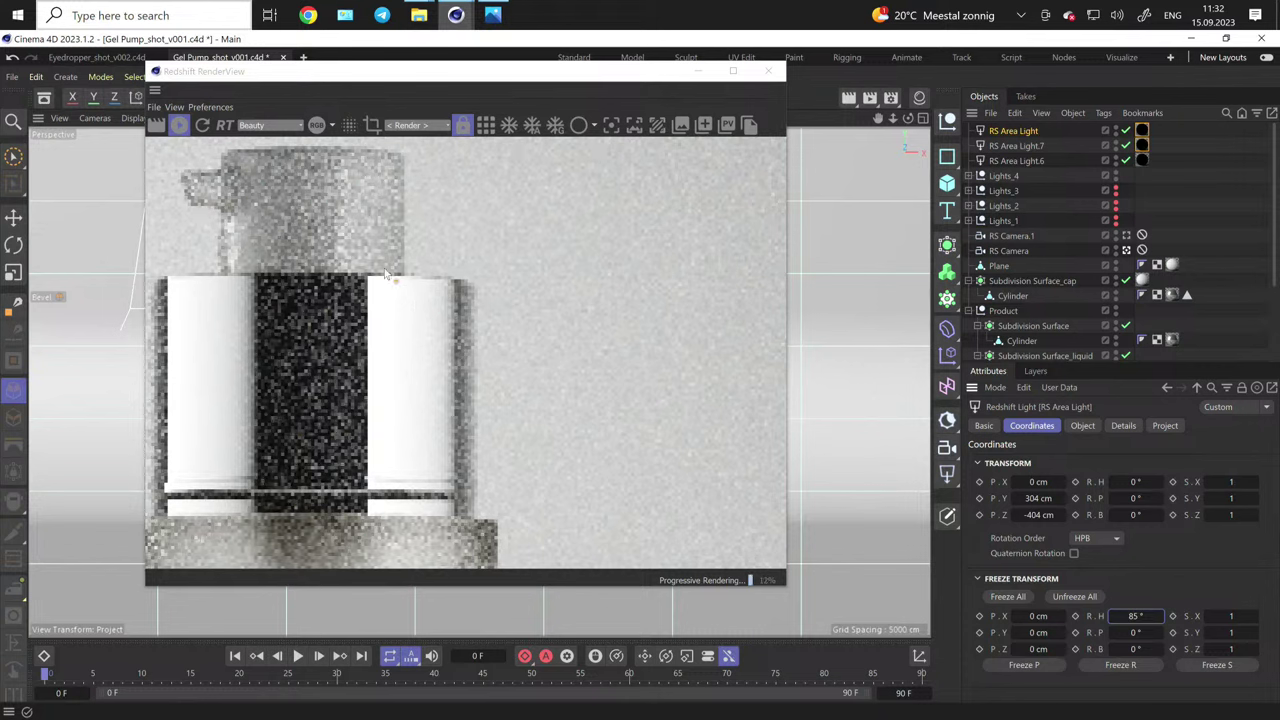
left_click(1166, 142)
left_click(1028, 132)
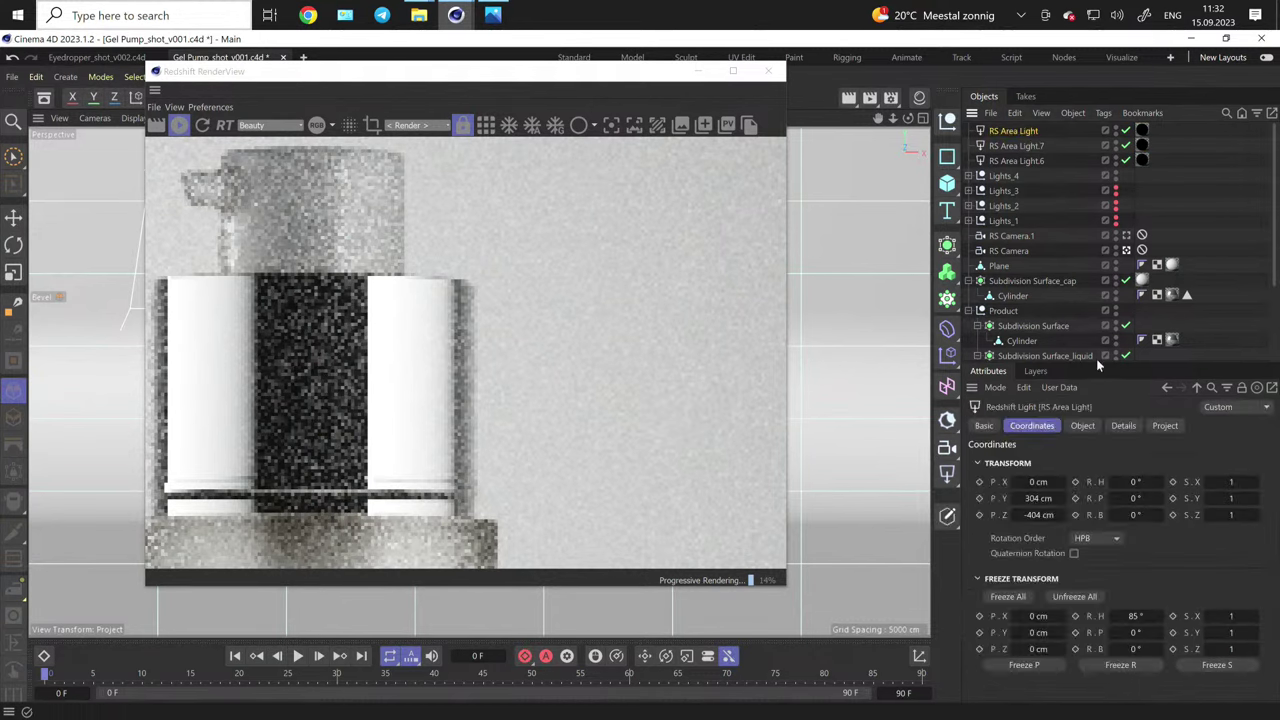
right_click(1100, 357)
left_click(1139, 517)
left_click(1135, 516)
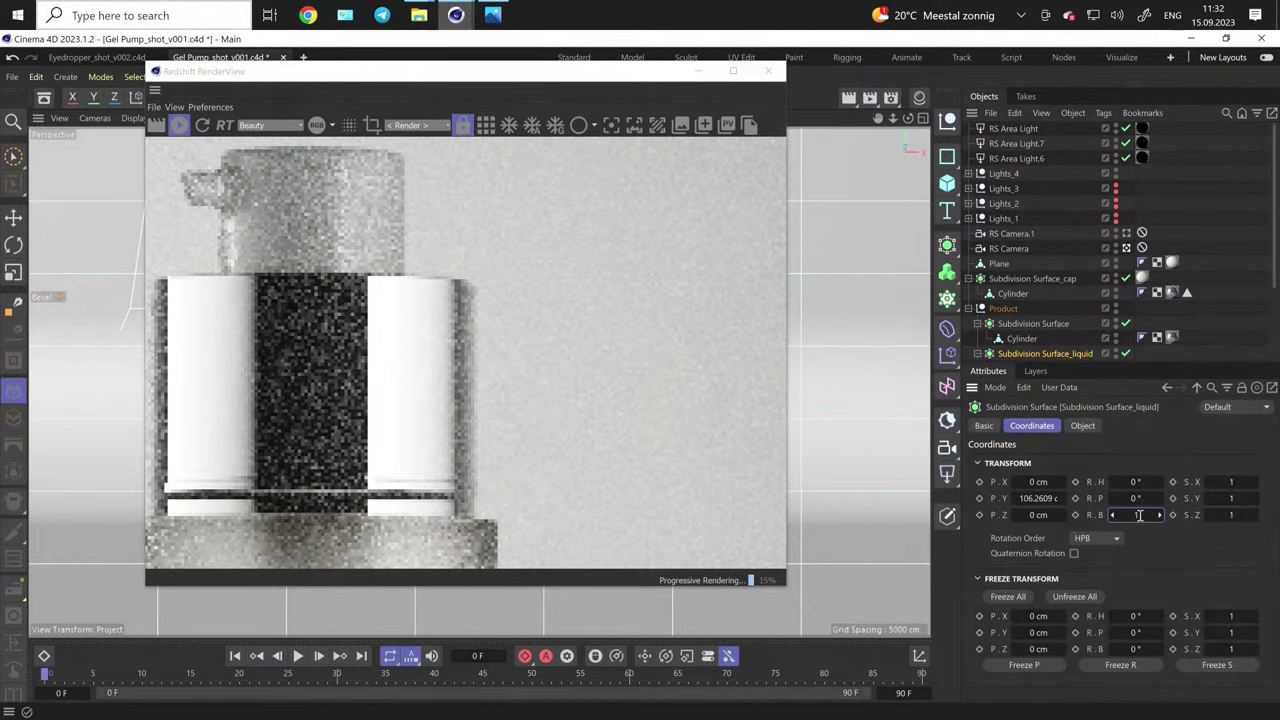
key("Return")
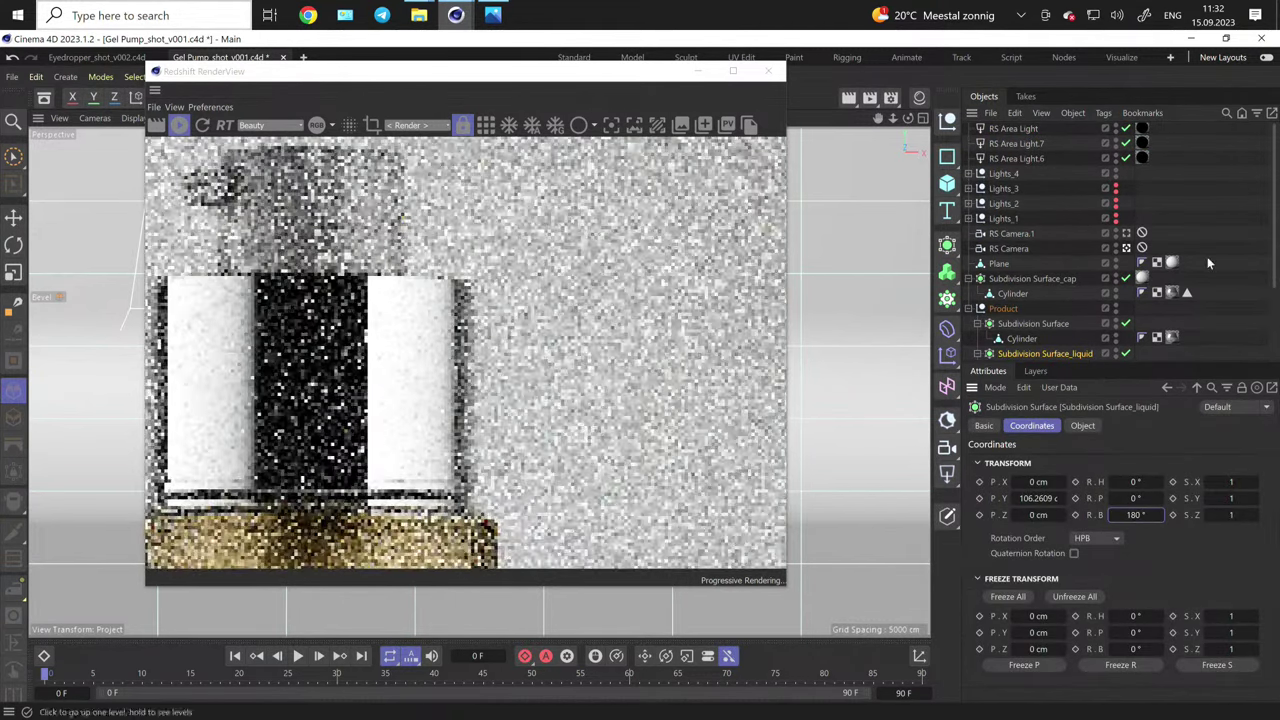
key("ctrl+z")
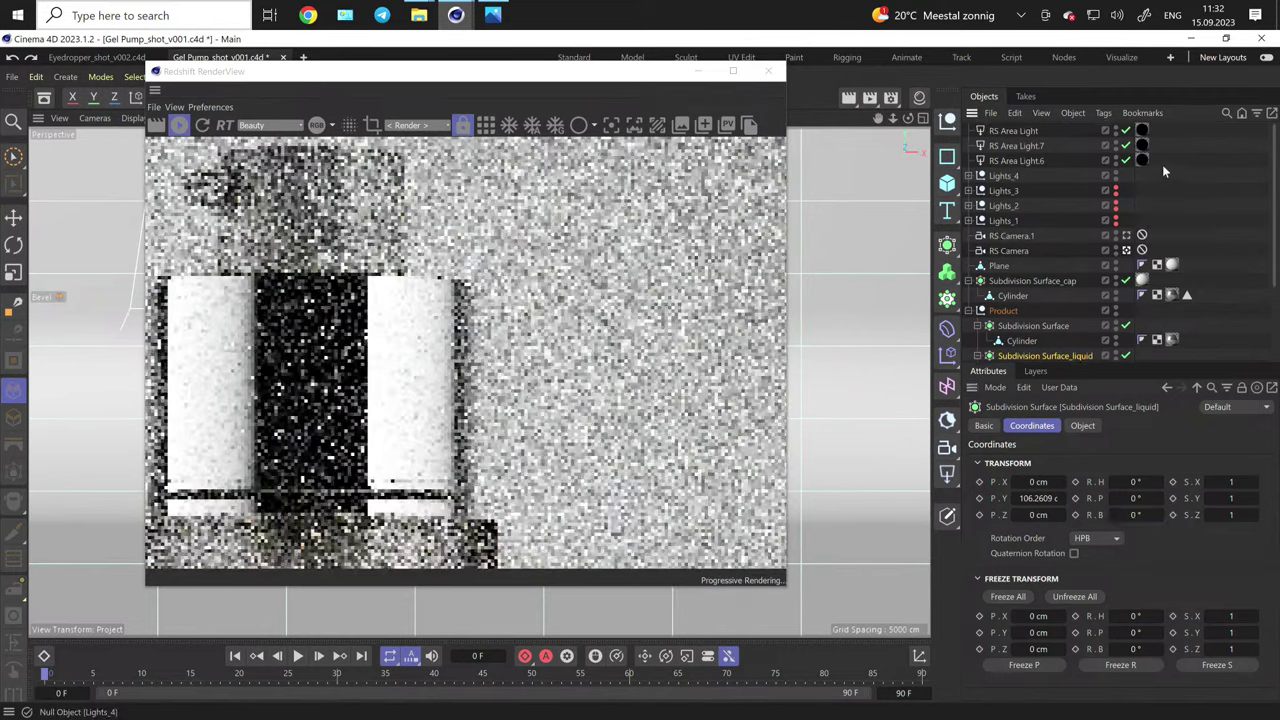
- Set the bank rotation of the duplicated RS Area Light to 180° to flip its gradient
left_click(1016, 134)
left_click(1135, 515)
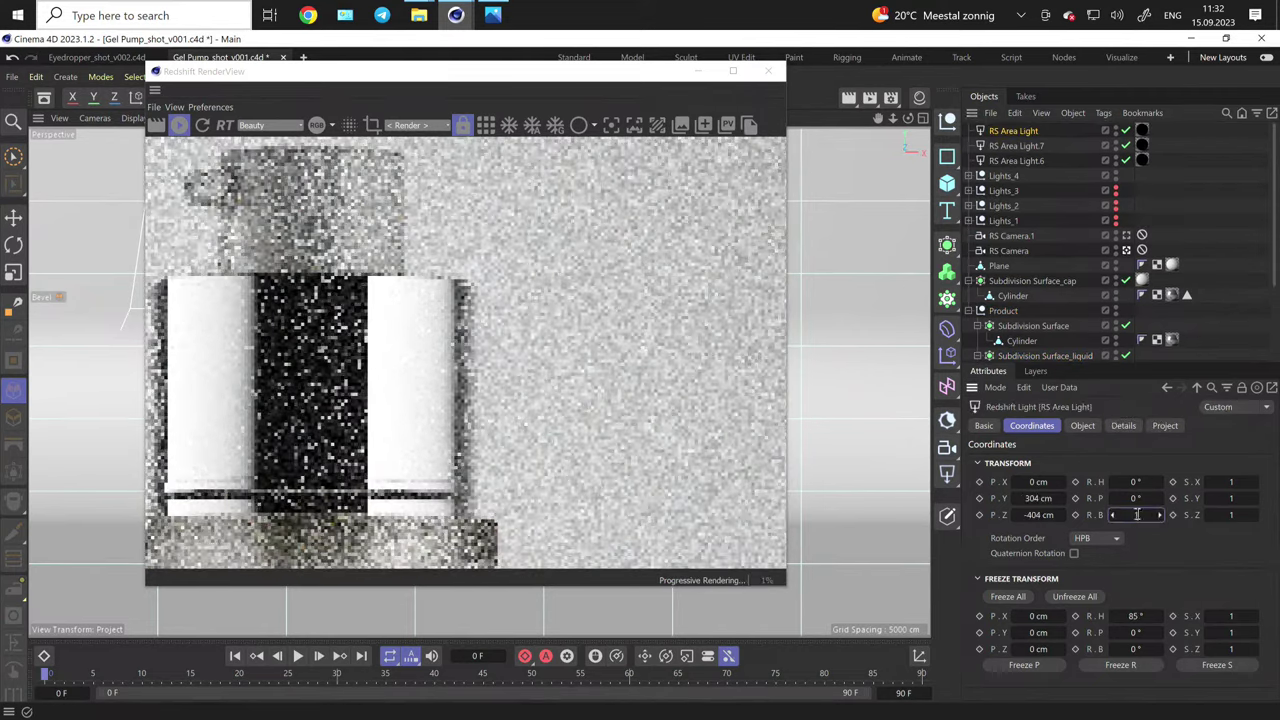
type("180")
key("Return")
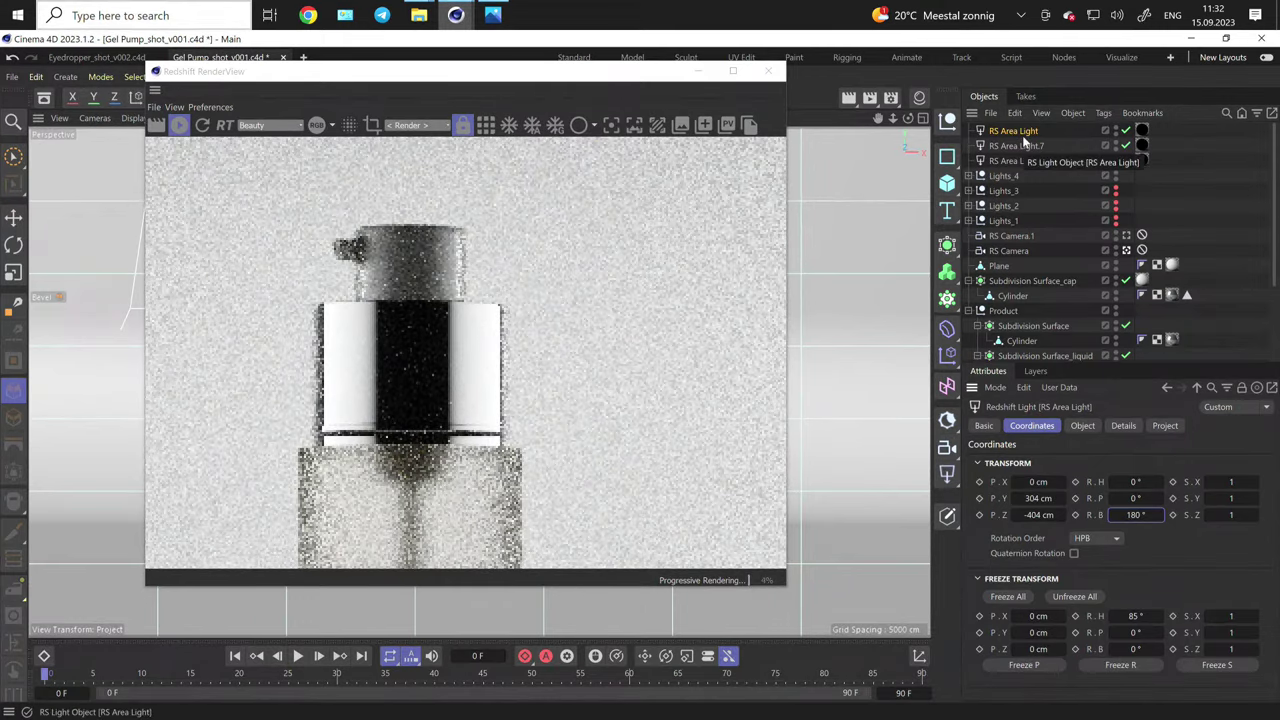
- Narrow the duplicated RS Area Light by setting its Size X to 328 cm
left_click(1085, 426)
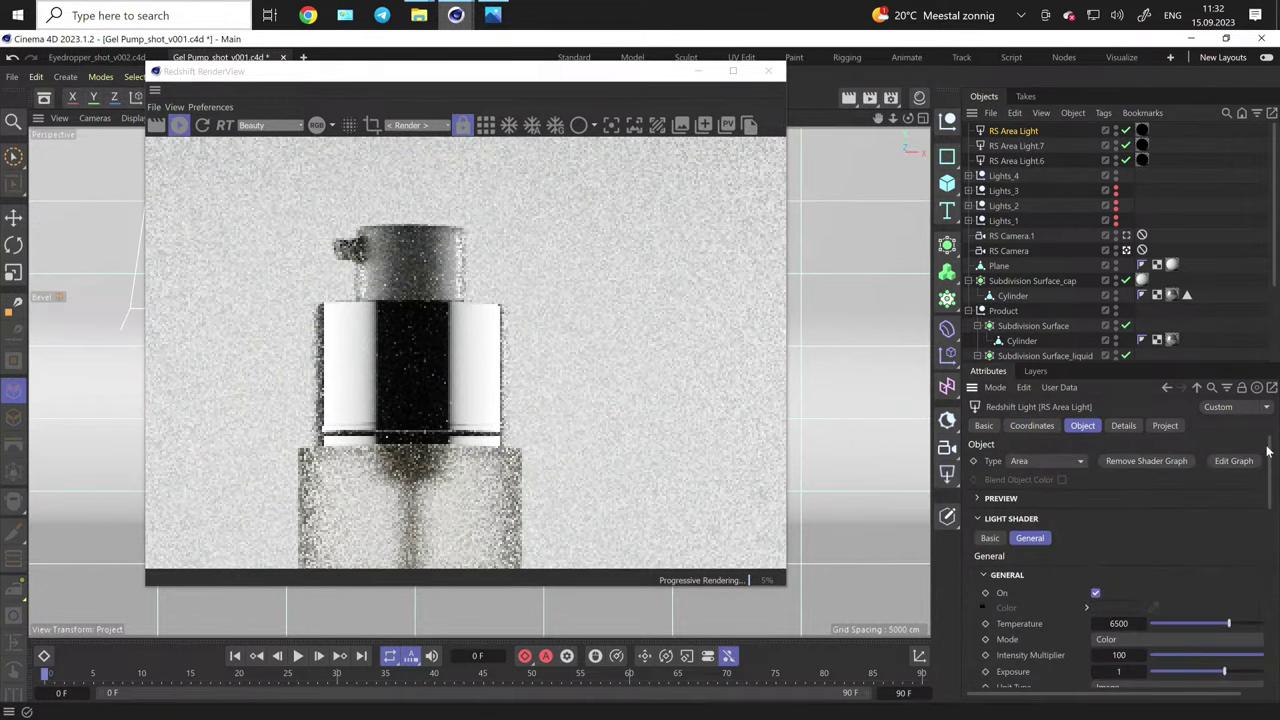
scroll(1275, 497, "down", 5)
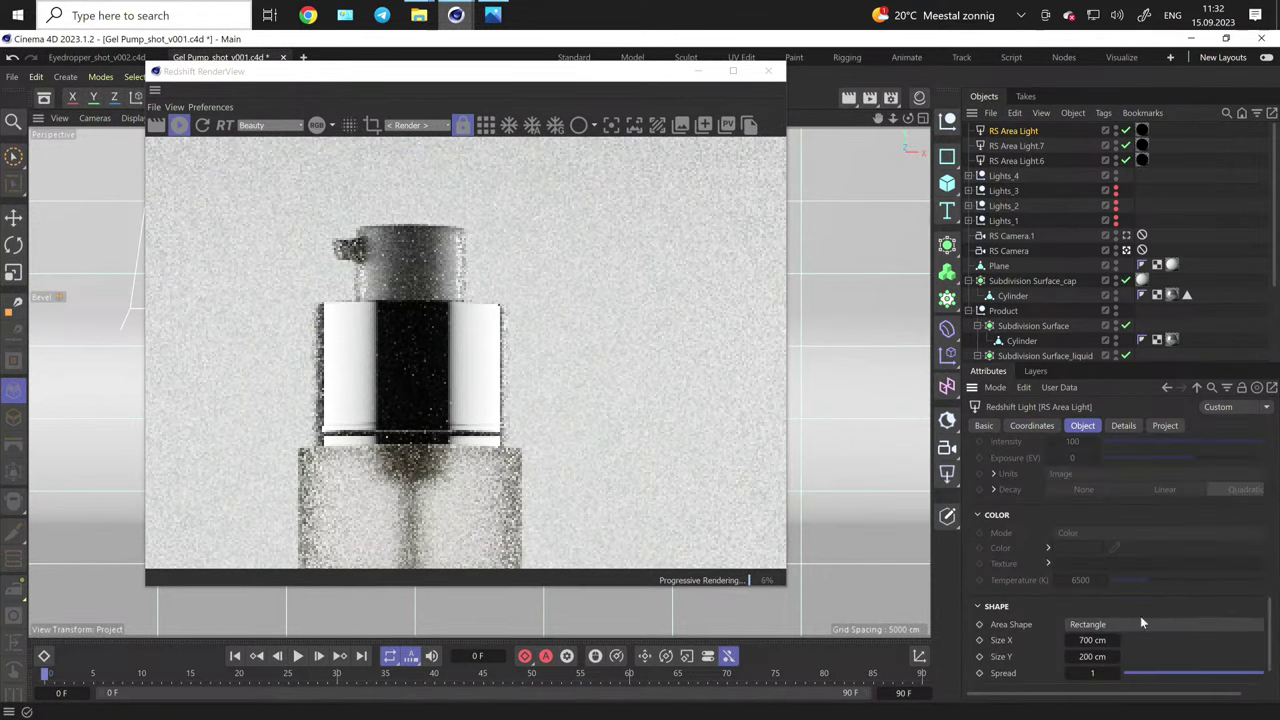
left_click_drag(1092, 640, 990, 640)
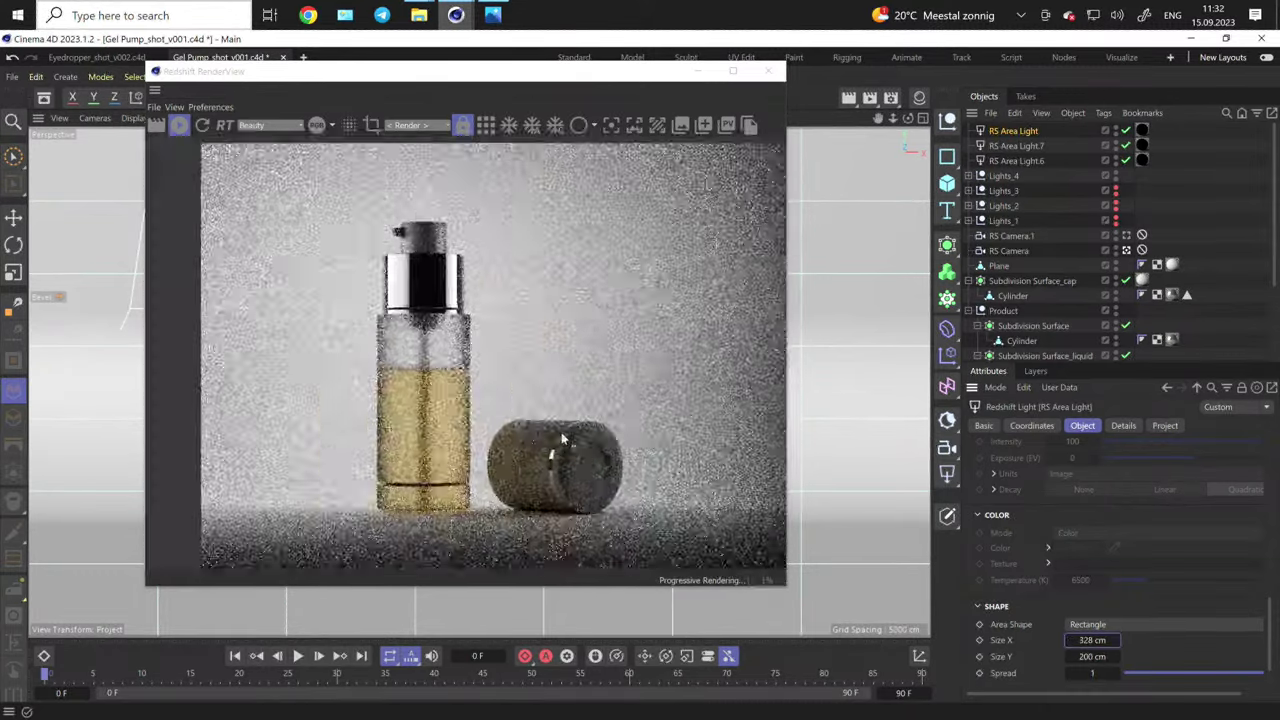
scroll(562, 438, "up", 1)
left_click(1184, 182)
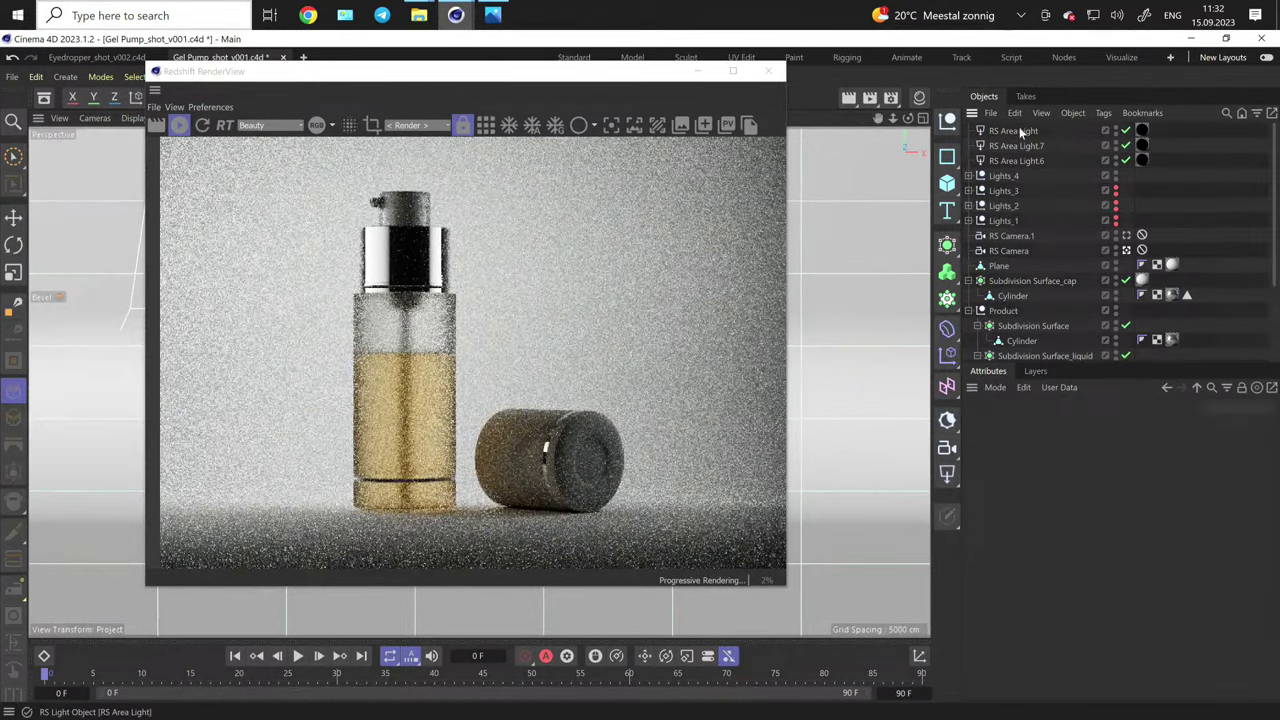
- Duplicate RS Area Light and delete the ramp material tag from the copy
key("ctrl+c")
key("ctrl+v")
left_click(1142, 132)
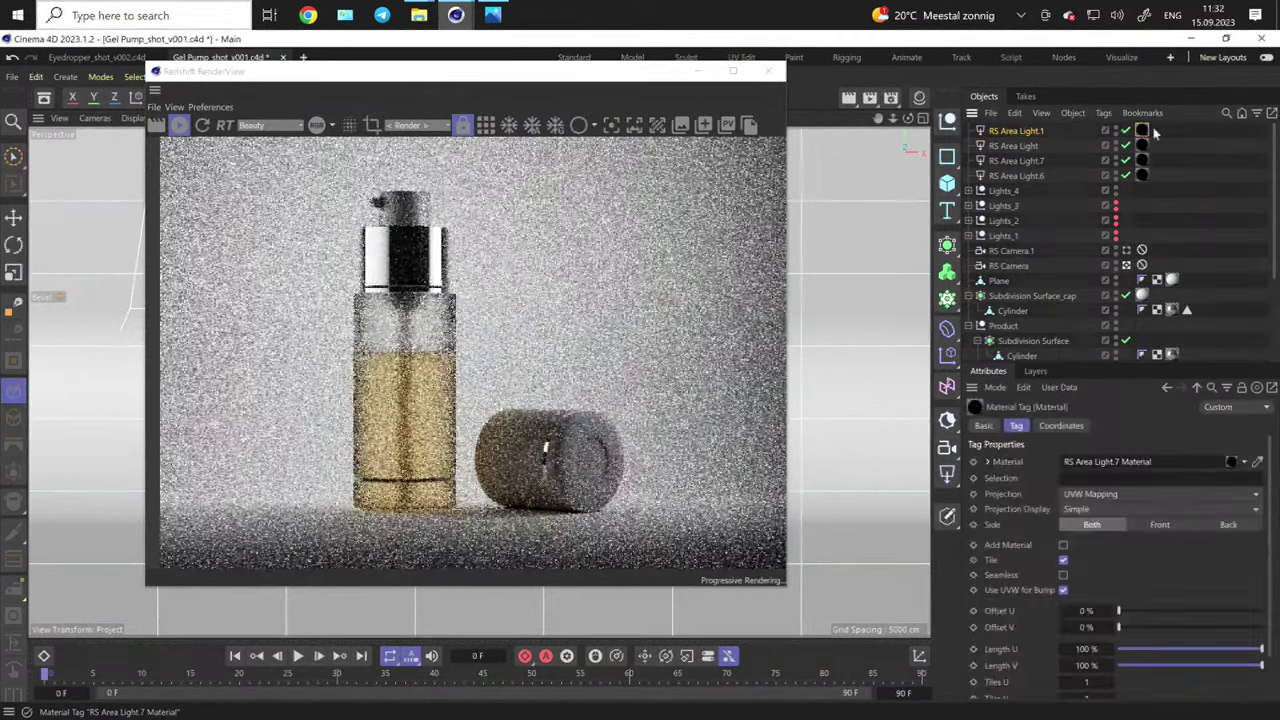
key("Delete")
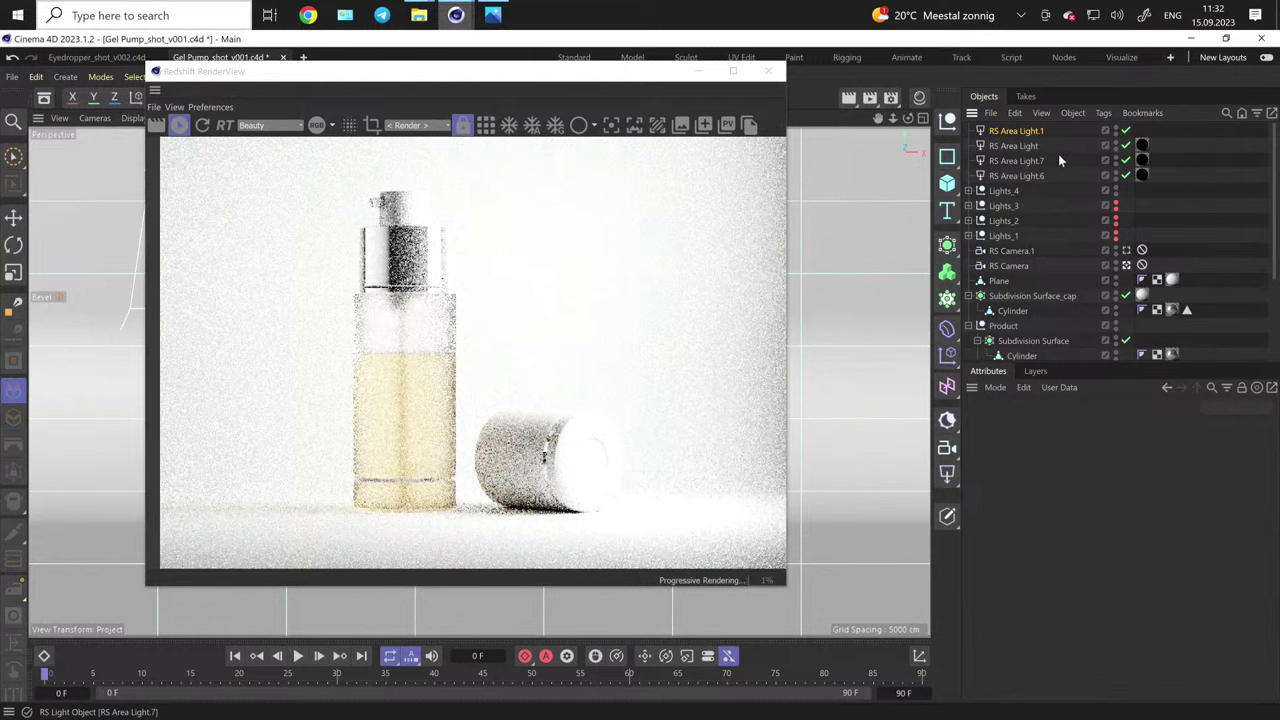
- Set the frozen heading rotation of RS Area Light.1 to 160°
left_click(1016, 133)
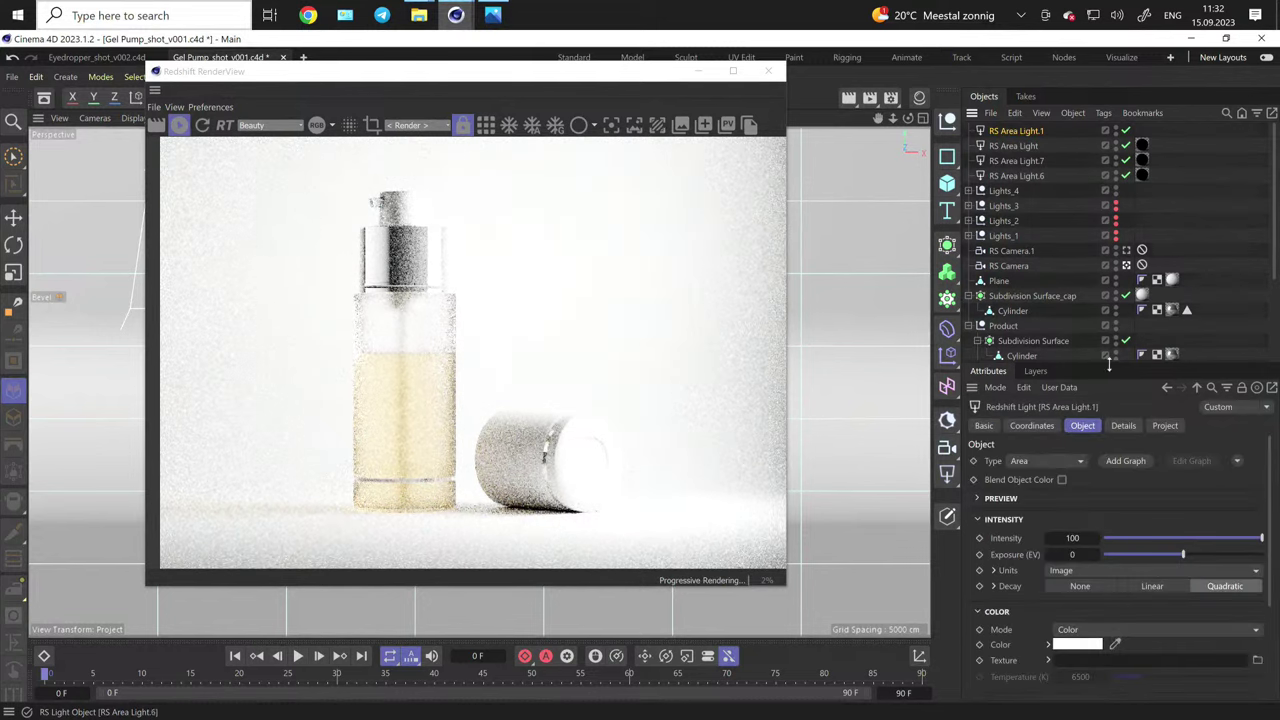
left_click(1032, 426)
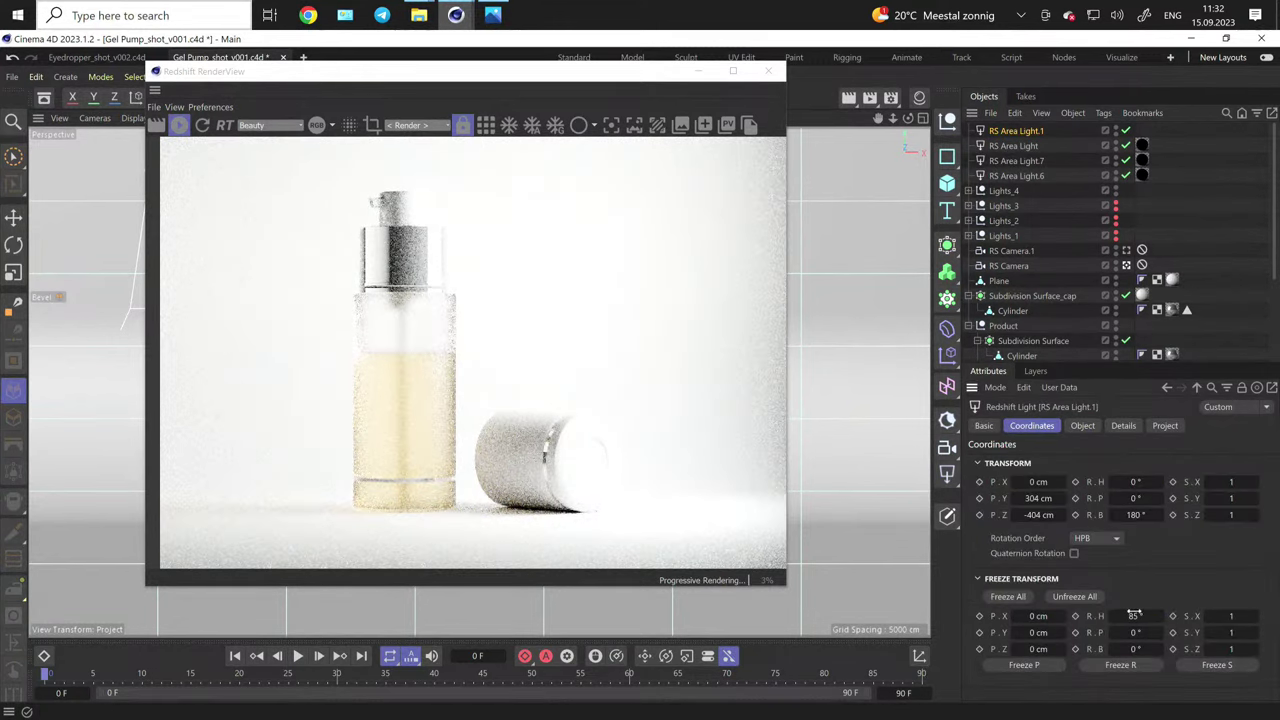
left_click_drag(1134, 614, 1182, 614)
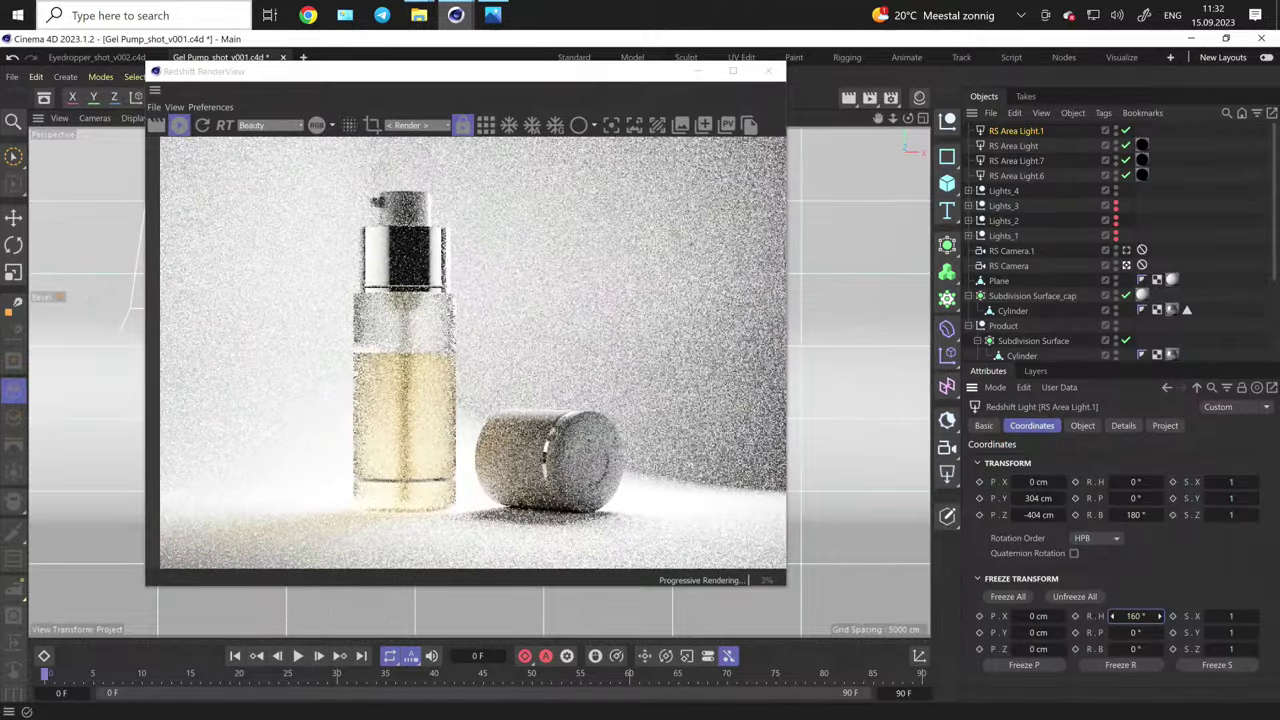
- Lower RS Area Light.1 by setting its Y position to 167 cm
scroll(430, 350, "up", 5)
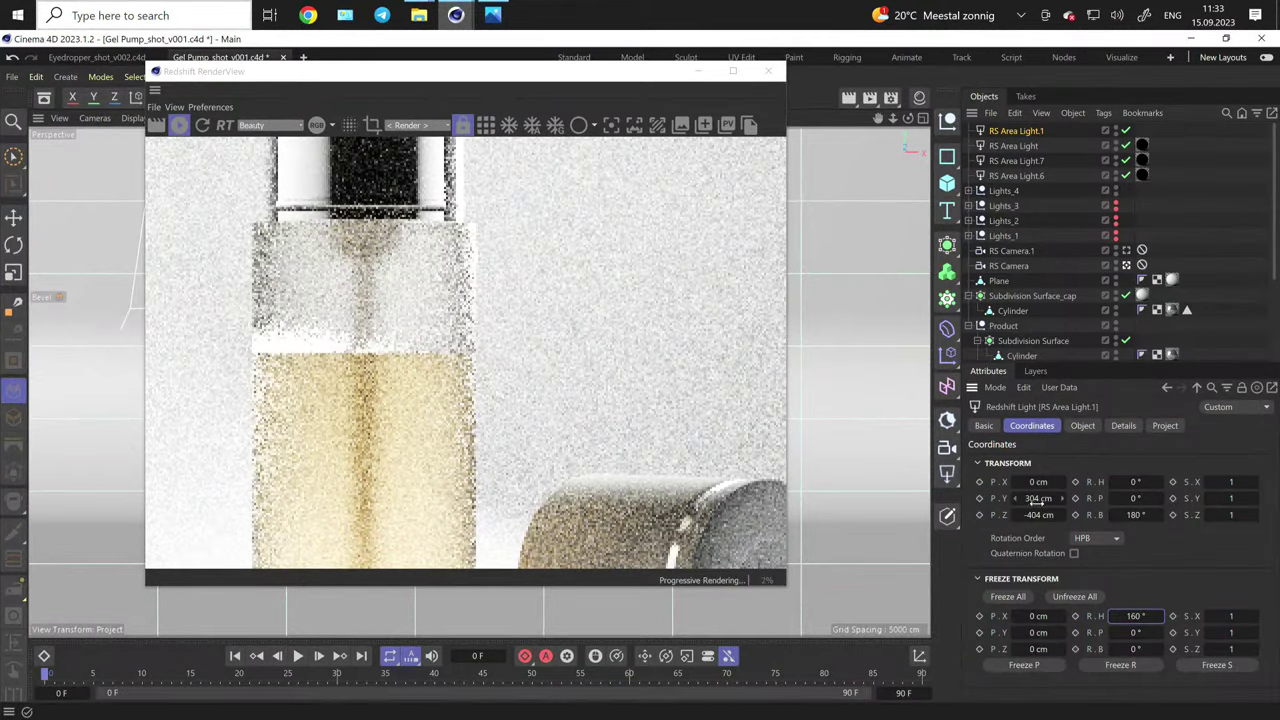
left_click_drag(1038, 498, 1090, 498)
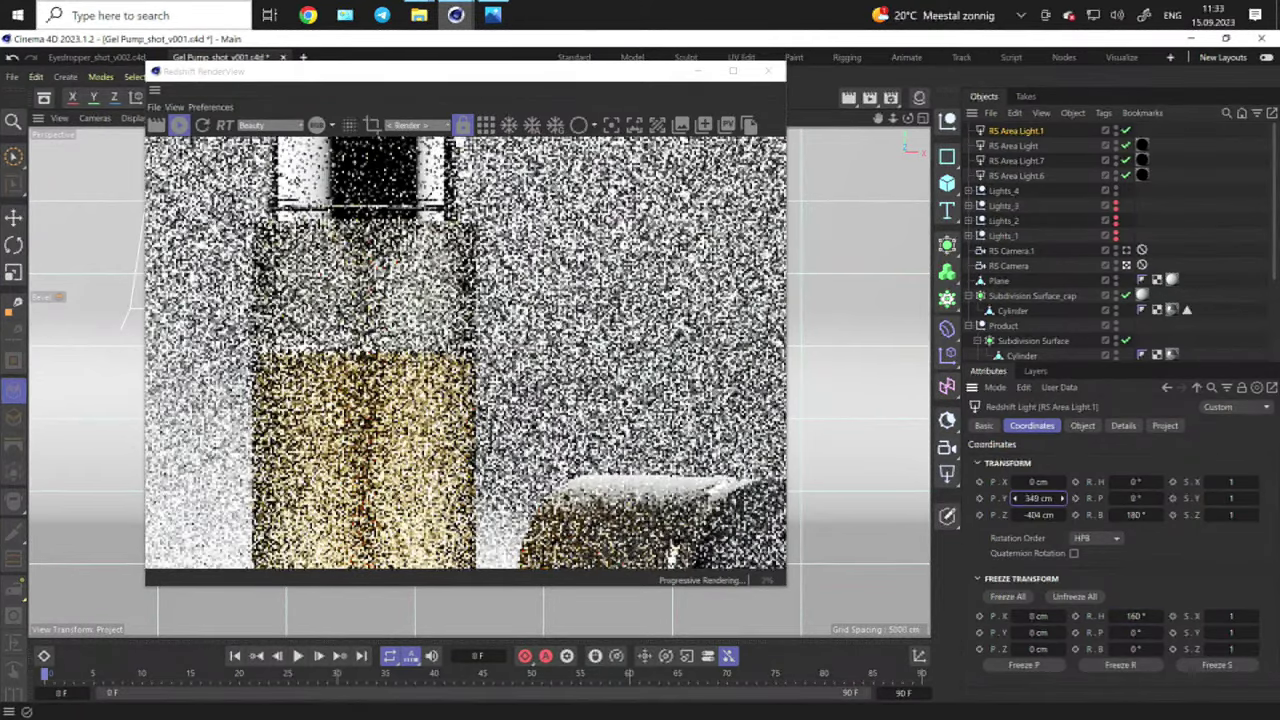
left_click_drag(1038, 498, 953, 498)
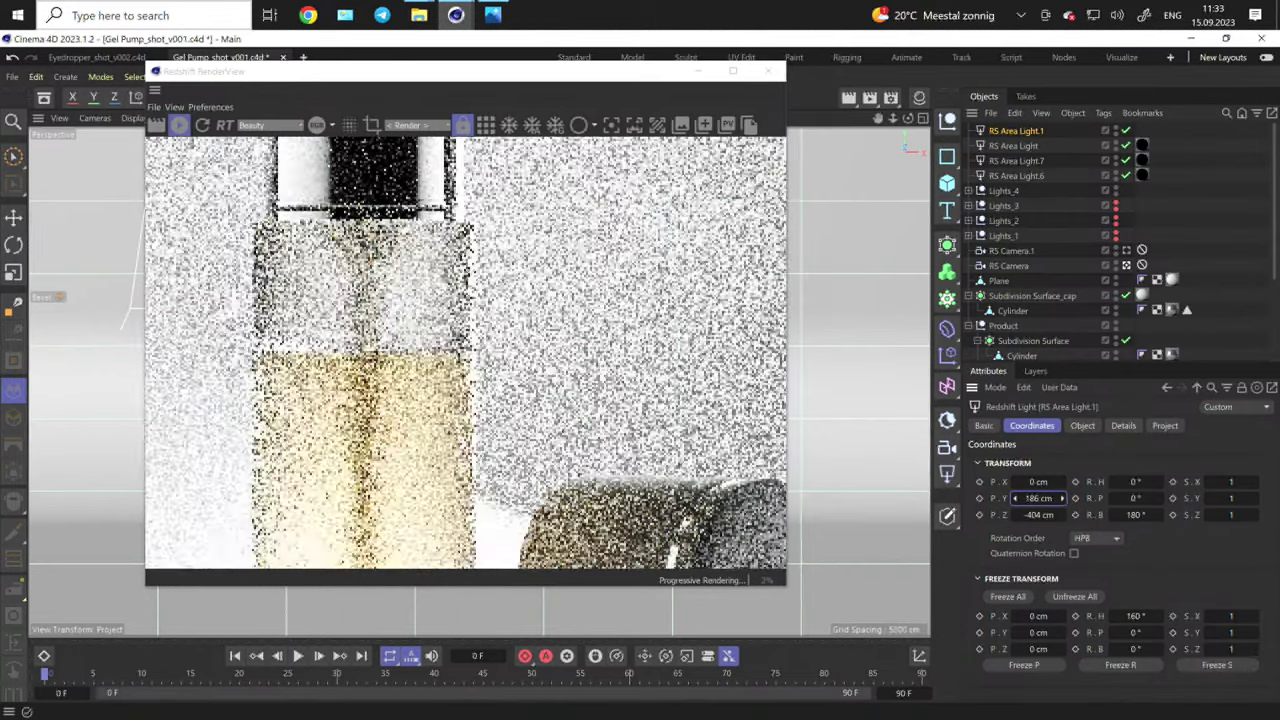
left_click_drag(1038, 498, 1019, 498)
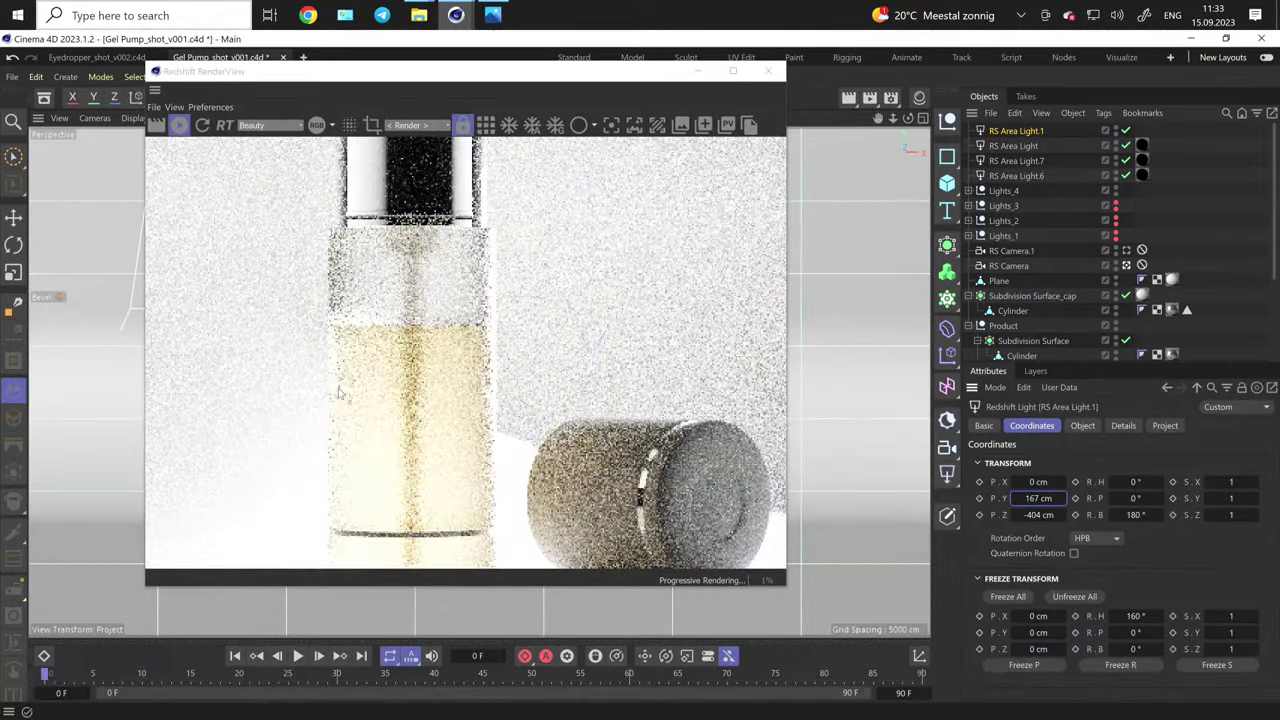
scroll(350, 350, "down", 2)
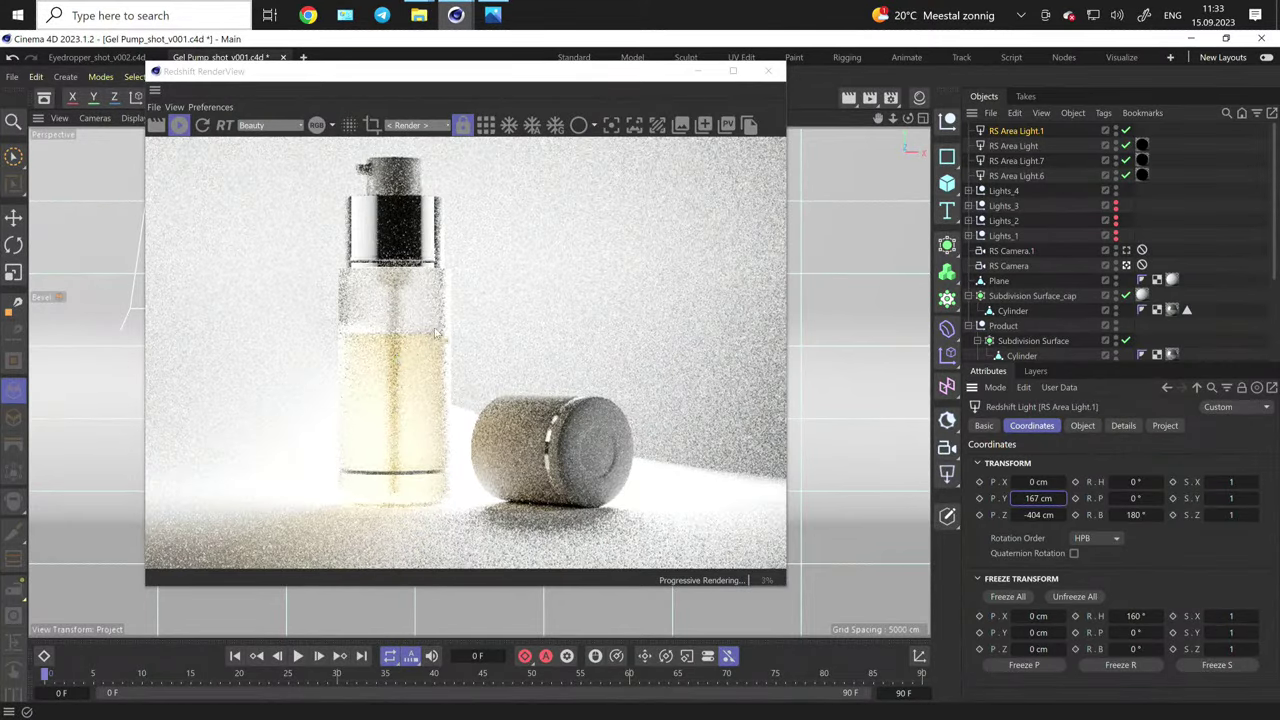
- Increase the Size Y of RS Area Light.1 to 360 cm
scroll(434, 334, "up", 2)
left_click(1083, 425)
scroll(1276, 523, "down", 3)
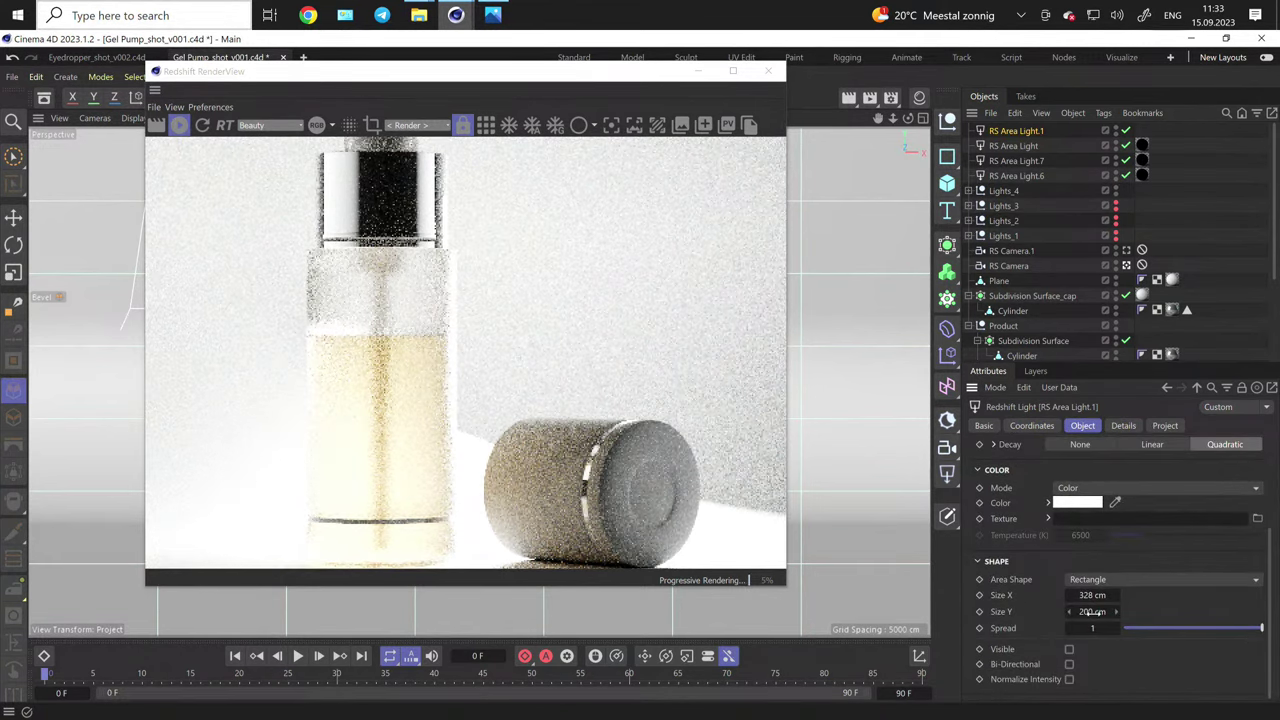
left_click_drag(1092, 611, 1236, 611)
left_click(1098, 612)
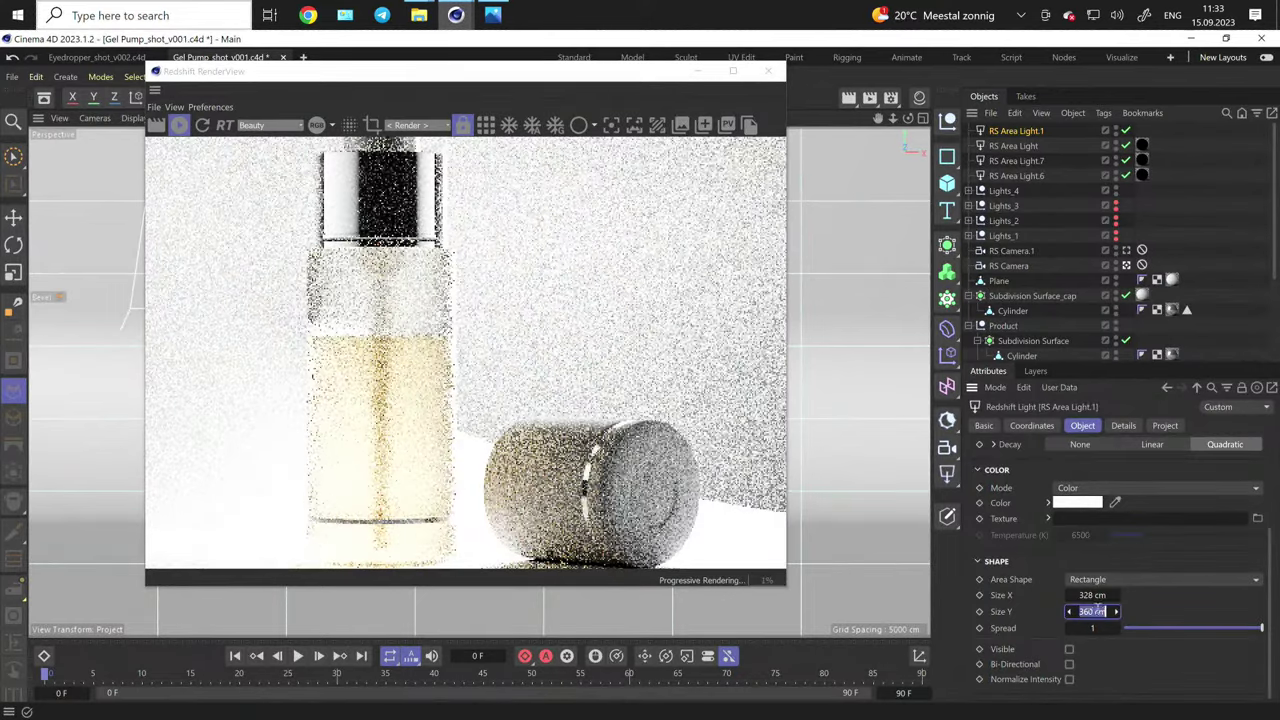
scroll(503, 321, "down", 3)
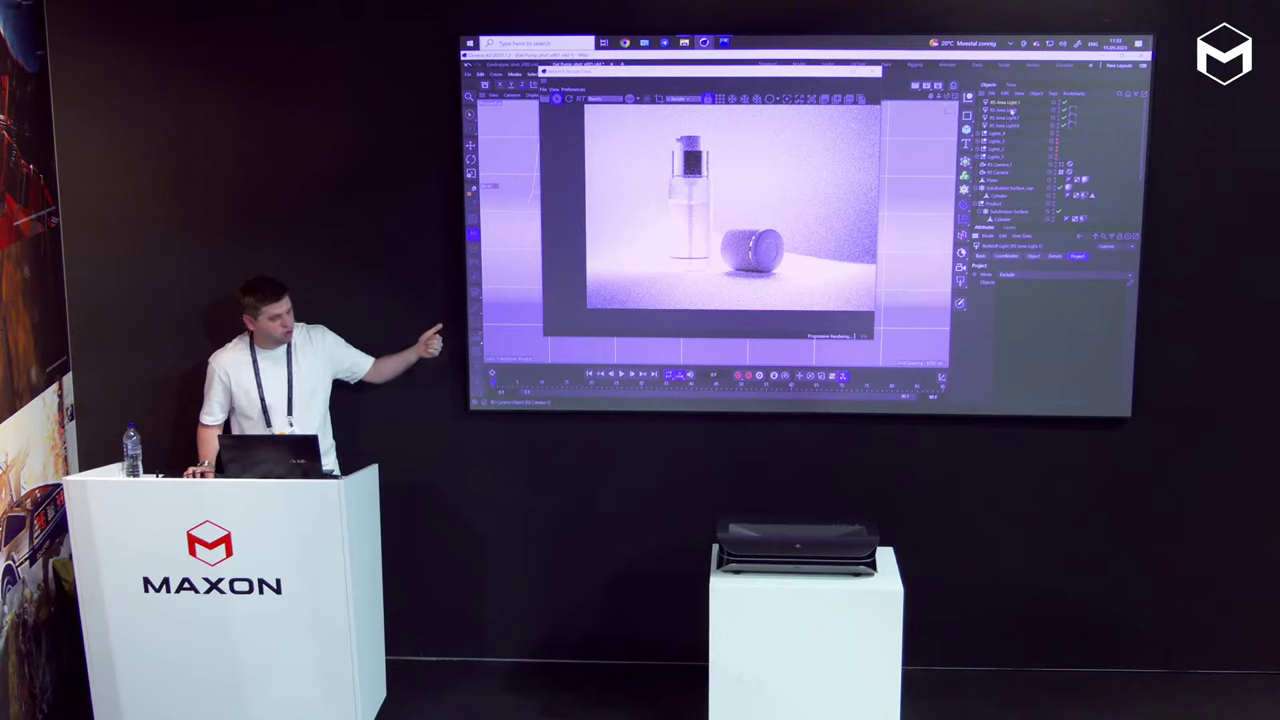
- Exclude the Plane from RS Area Light.1 and set the light's intensity to 17.5
left_click(1020, 118)
left_click_drag(992, 180, 1046, 330)
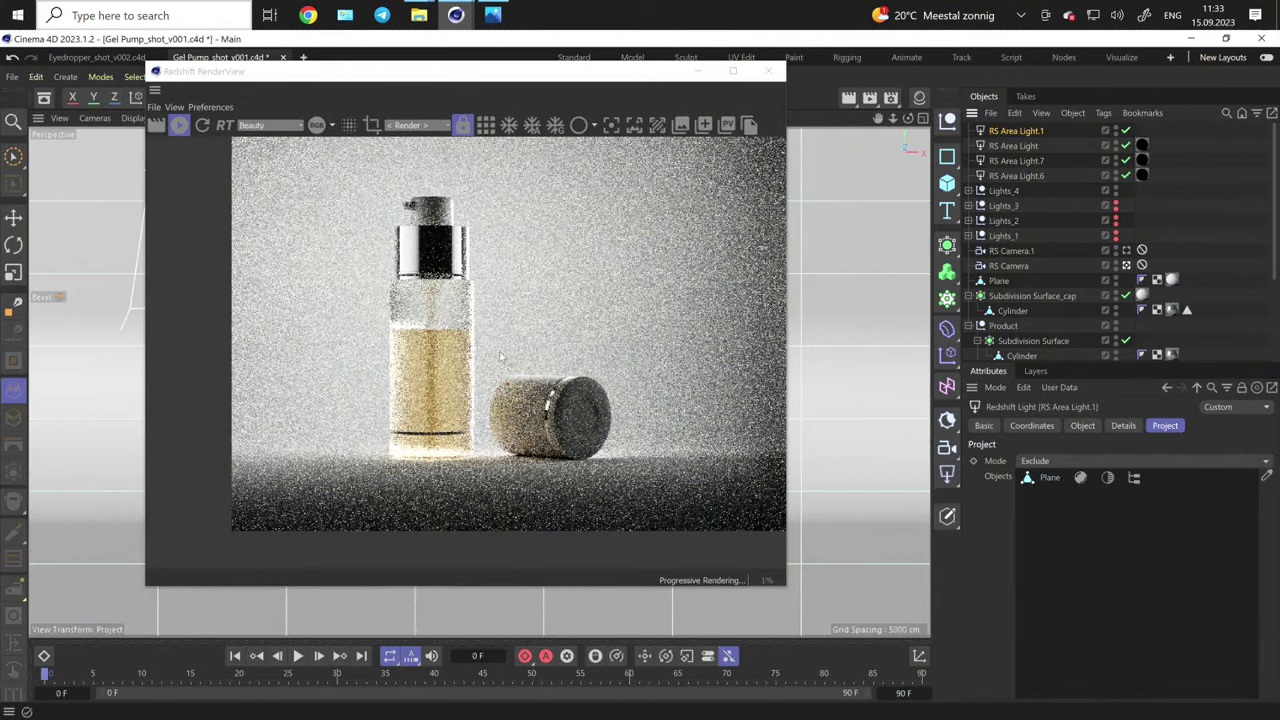
scroll(508, 340, "up", 2)
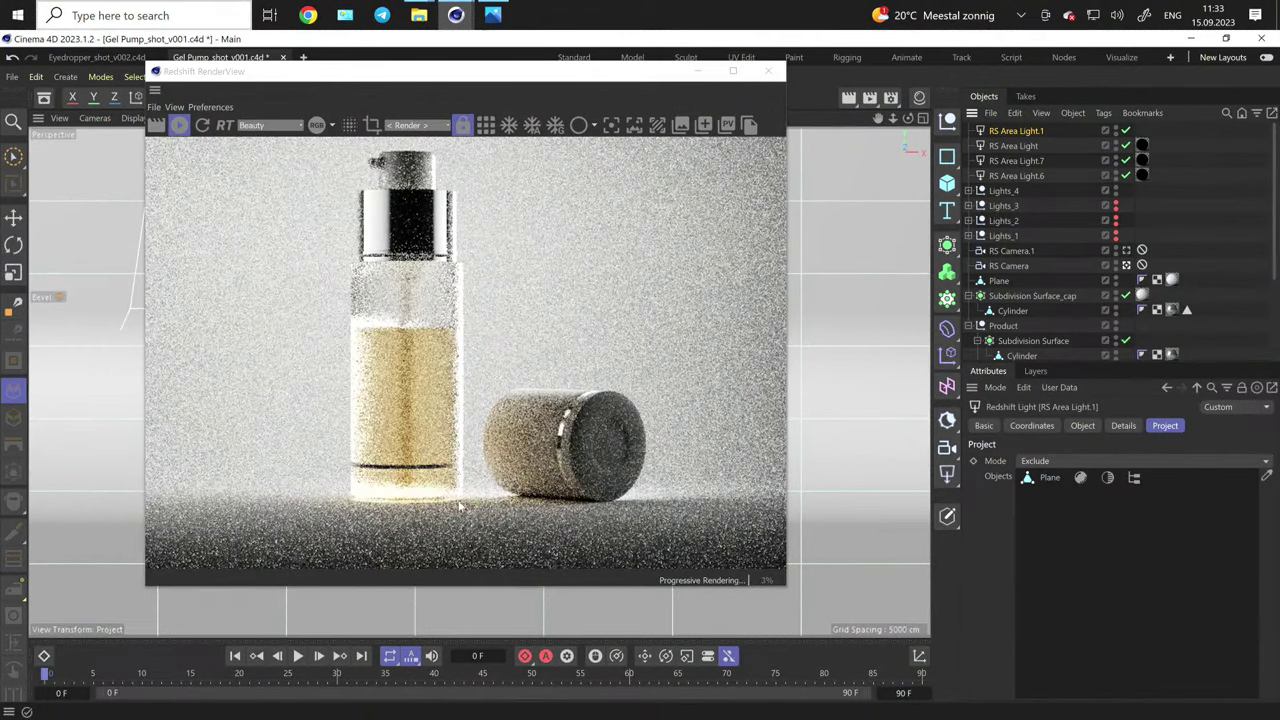
scroll(421, 495, "up", 2)
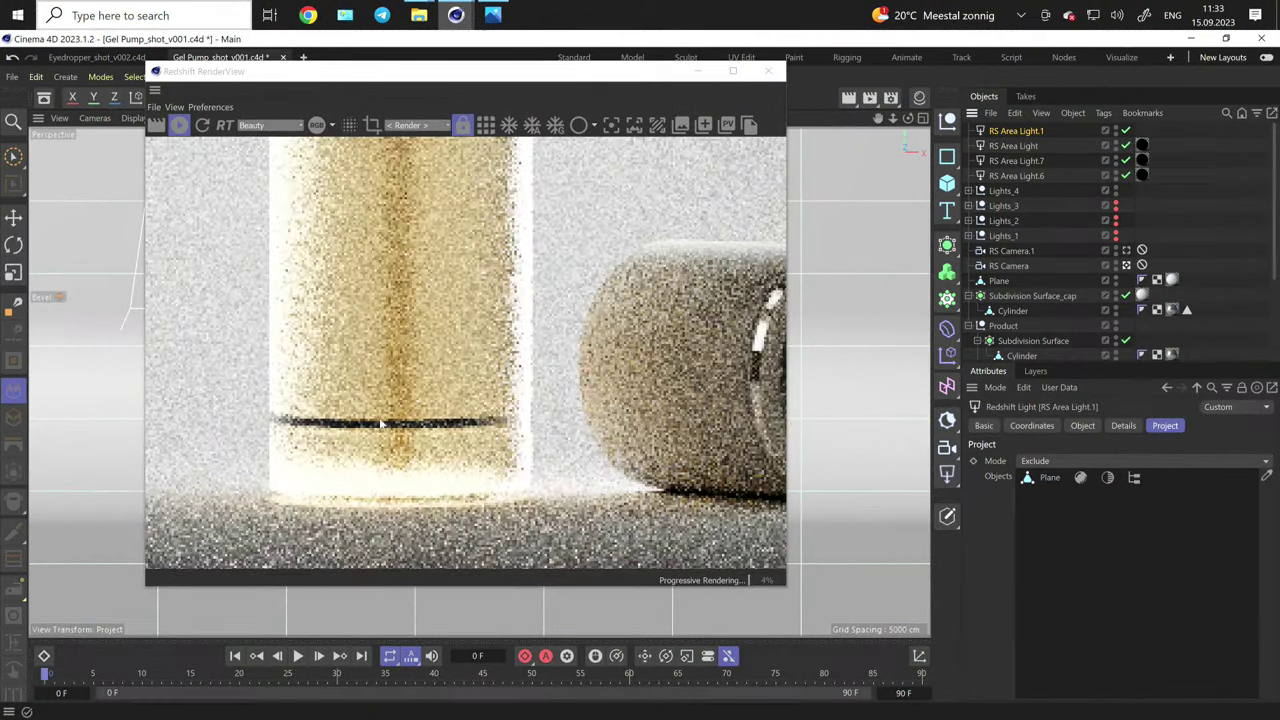
scroll(380, 424, "down", 4)
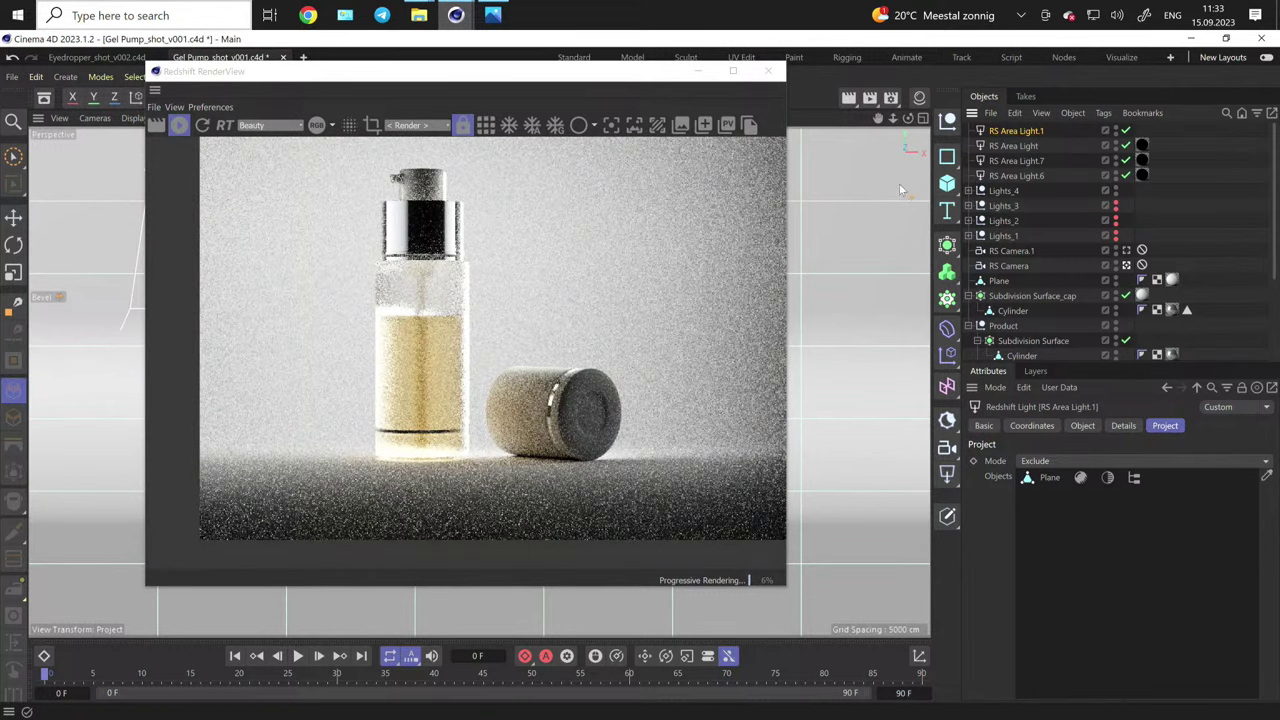
left_click(1092, 425)
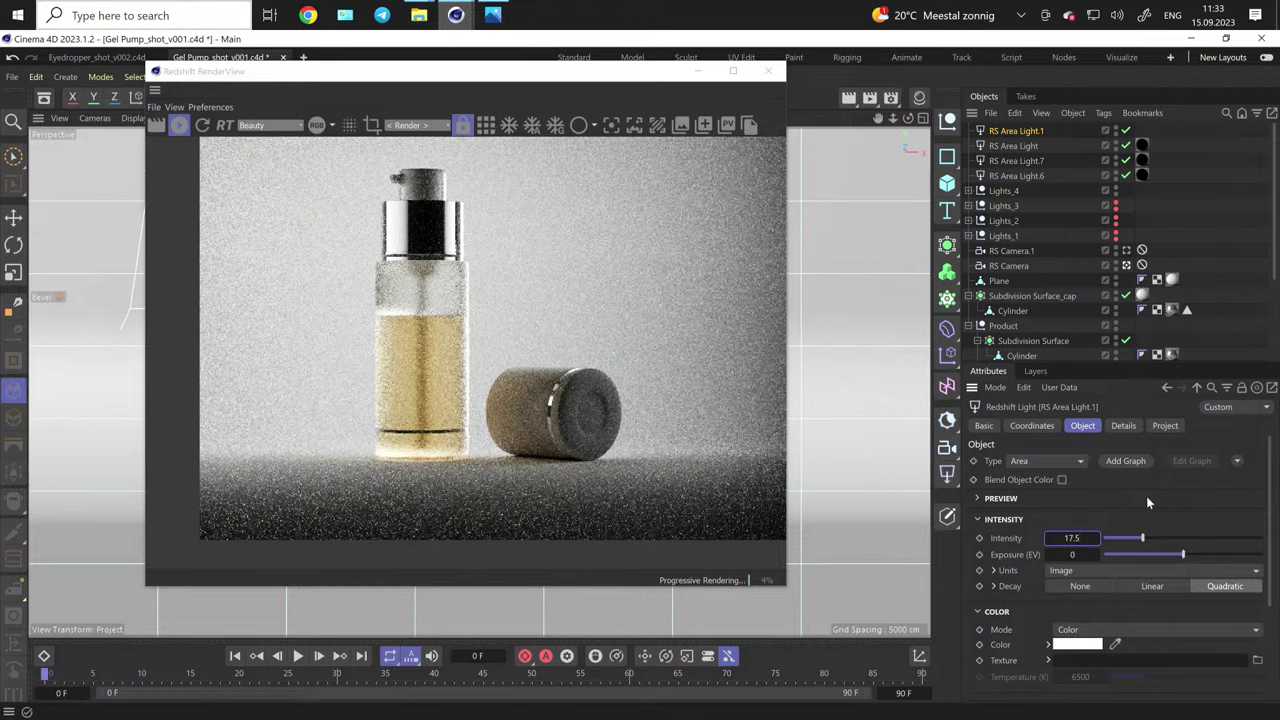
key("Return")
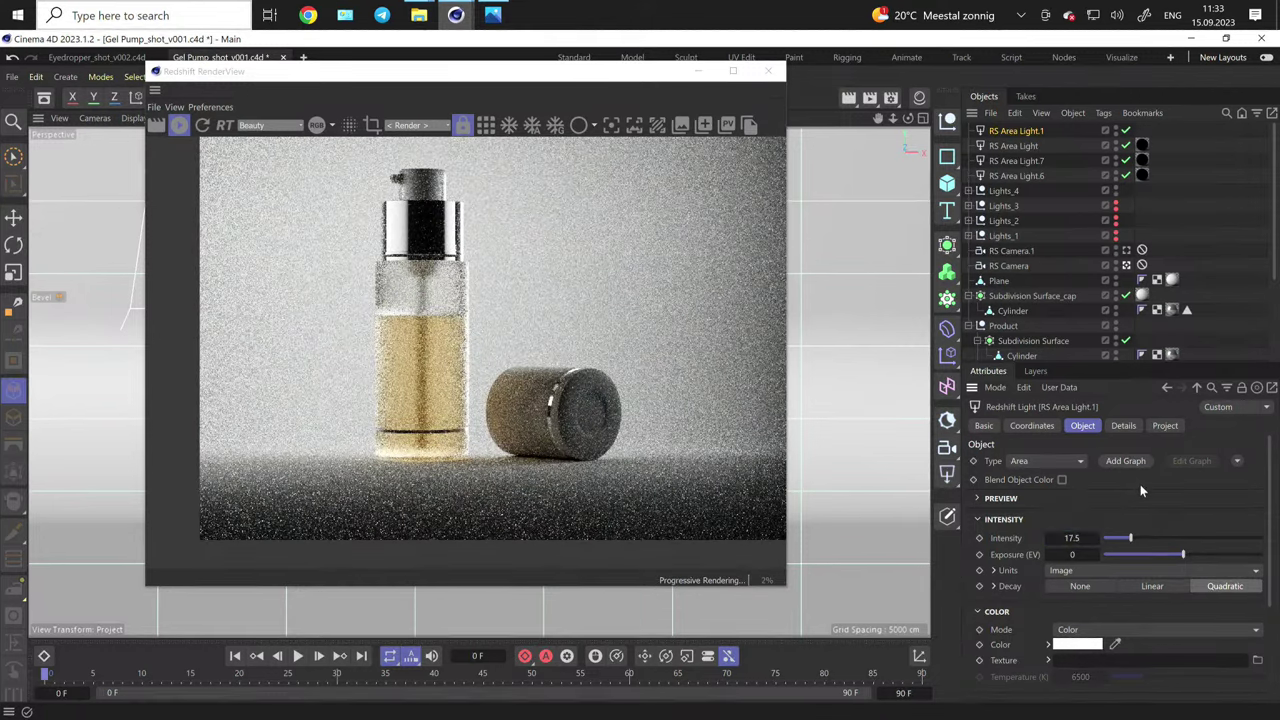
- Add a new Redshift area light and set its Z position to -552 cm
left_click(950, 477)
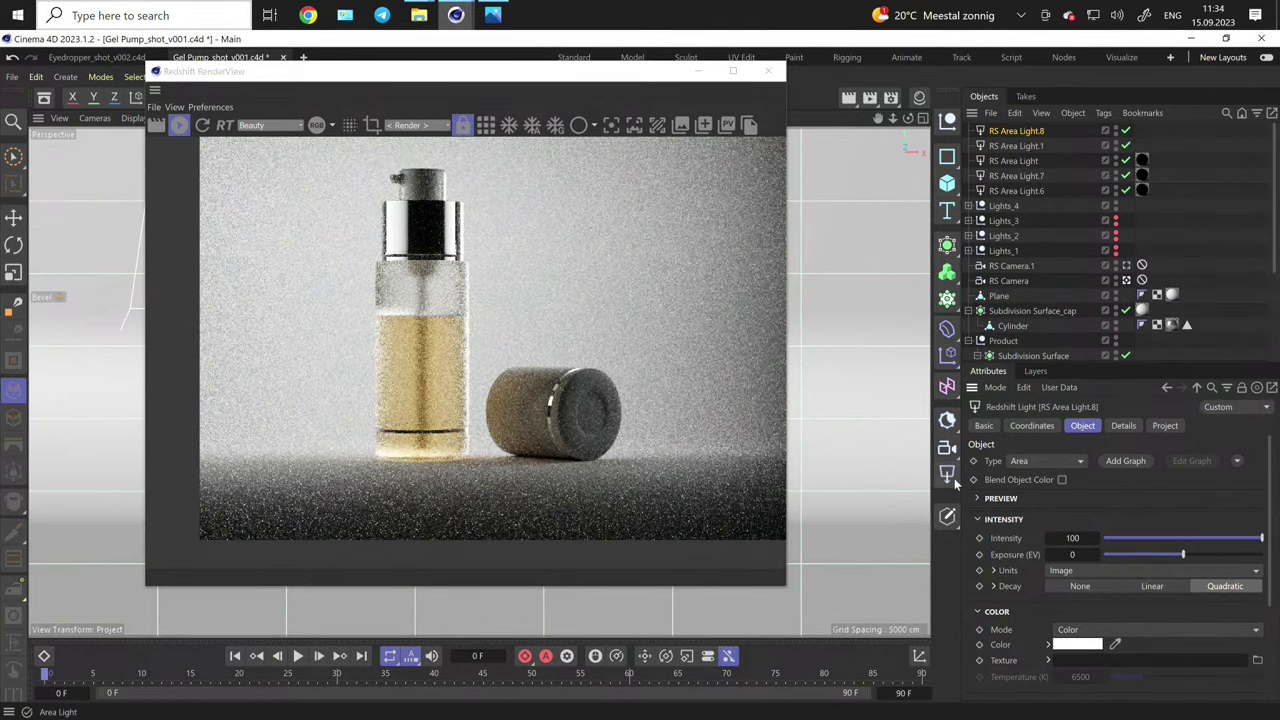
scroll(507, 381, "up", 3)
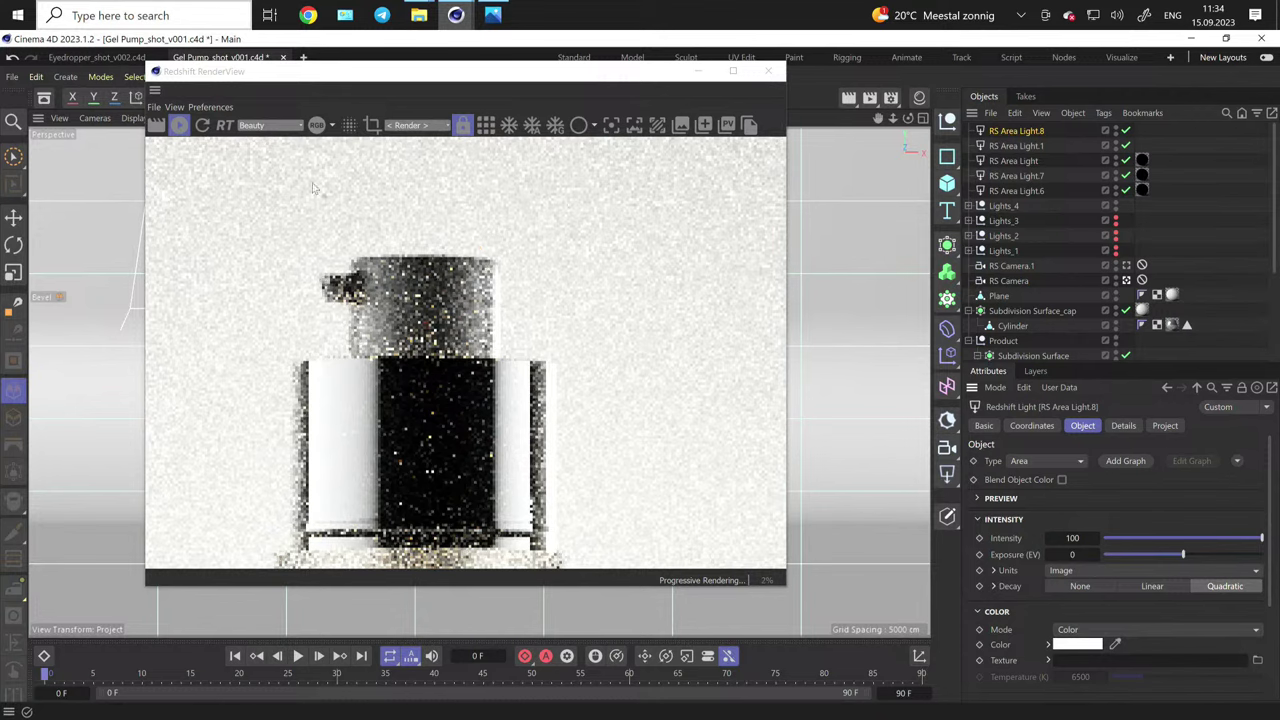
left_click(1040, 428)
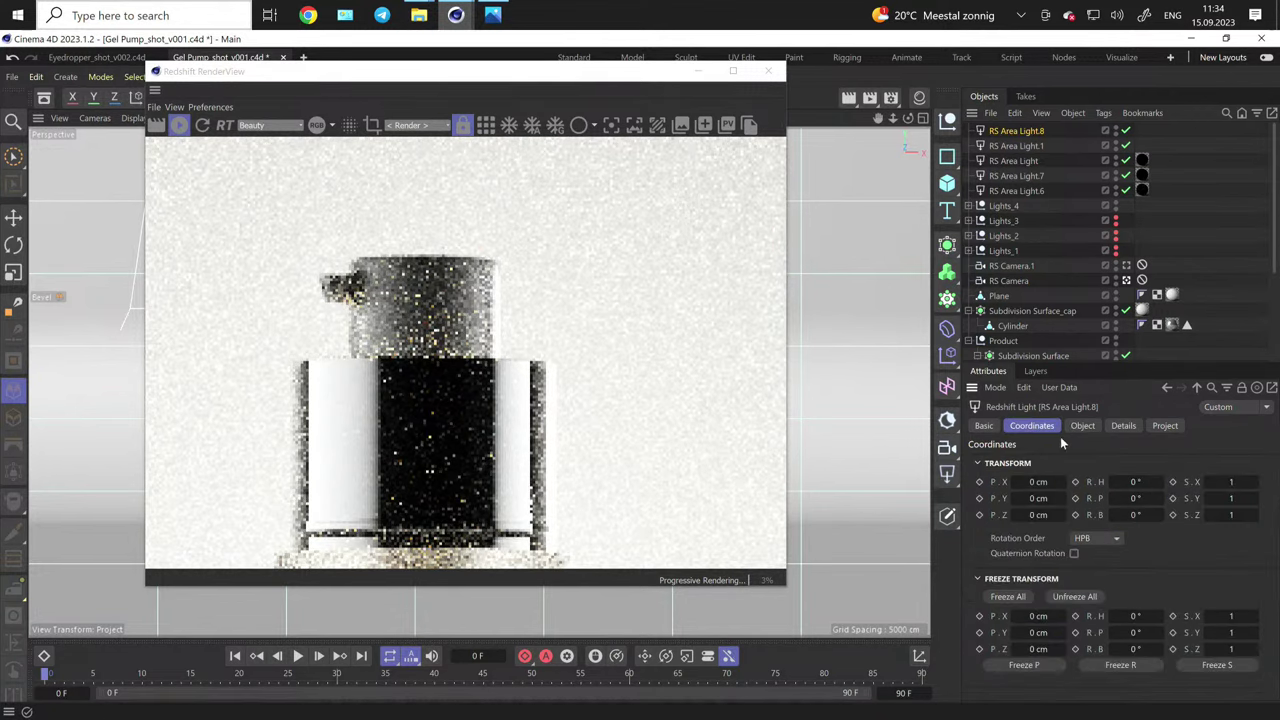
mouse_move(1015, 514)
left_mouse_down()
mouse_move(940, 514)
mouse_move(1028, 514)
left_mouse_up()
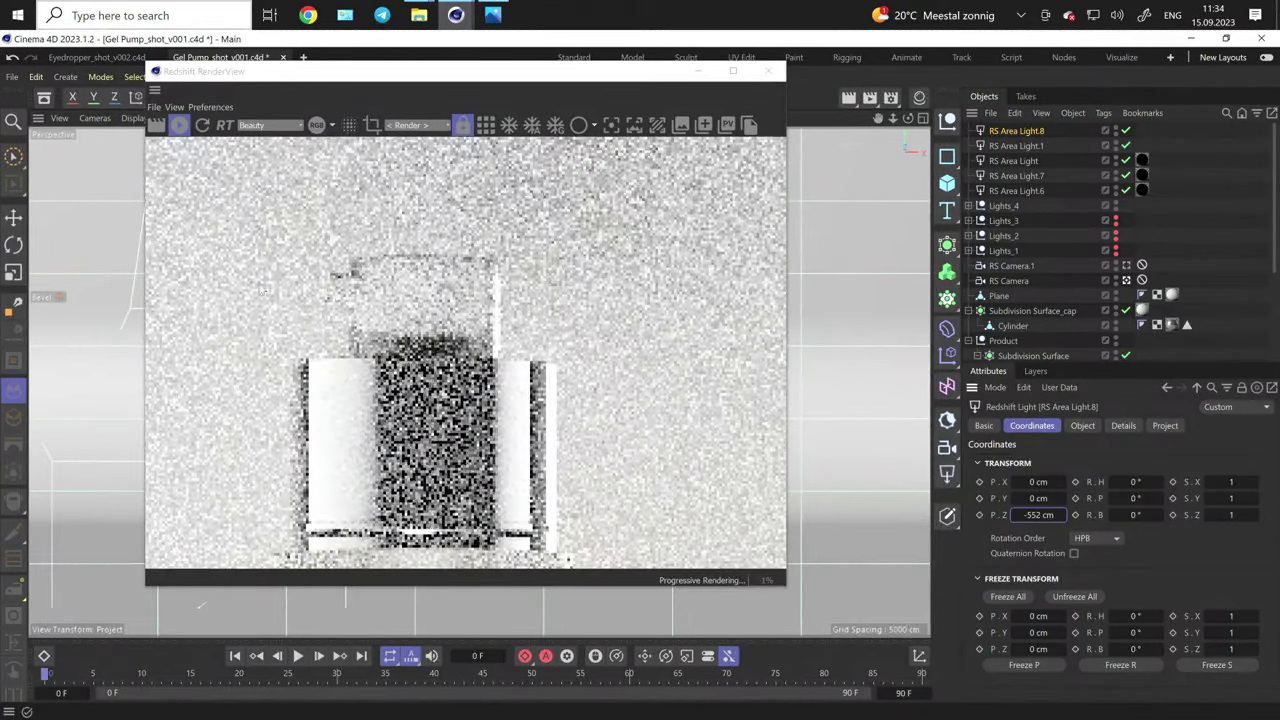
- Rotate the new area light to a frozen pitch of -75° and a frozen heading of -68°, checking the pump in the render
scroll(405, 307, "down", 5)
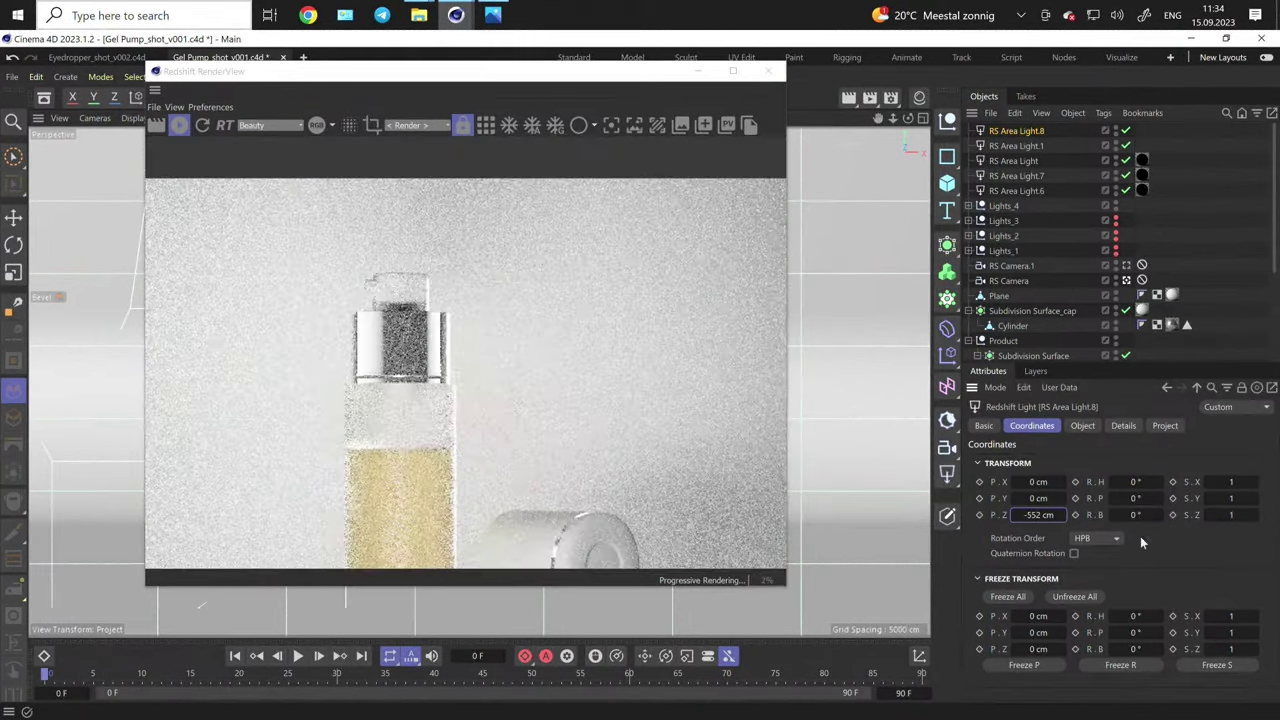
left_click_drag(1125, 630, 1085, 632)
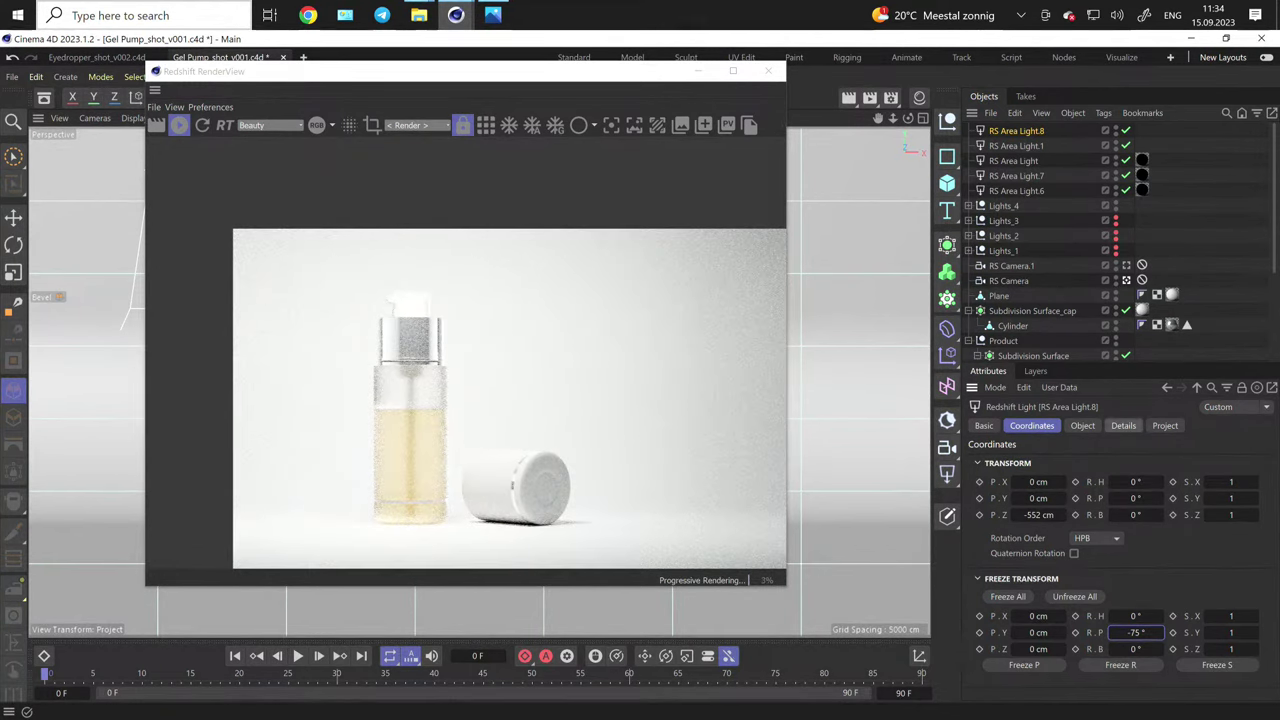
left_click_drag(1138, 615, 1012, 573)
scroll(357, 294, "up", 10)
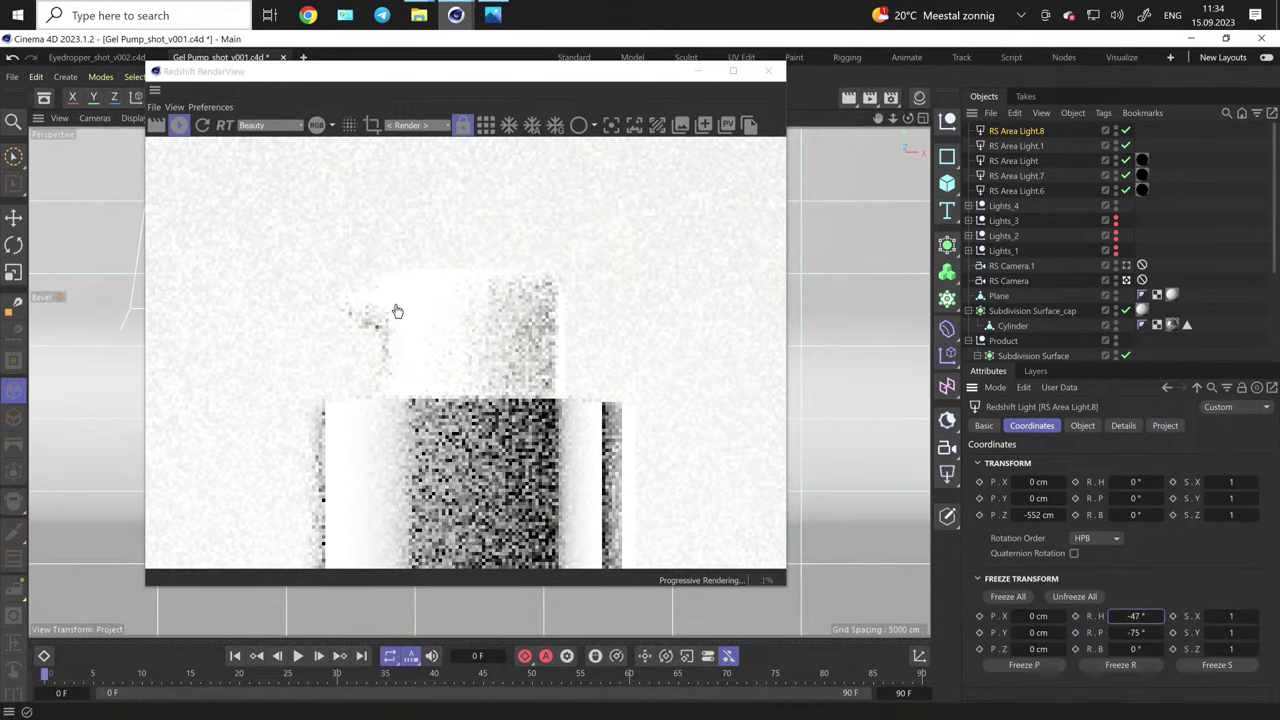
left_click_drag(1136, 616, 1115, 616)
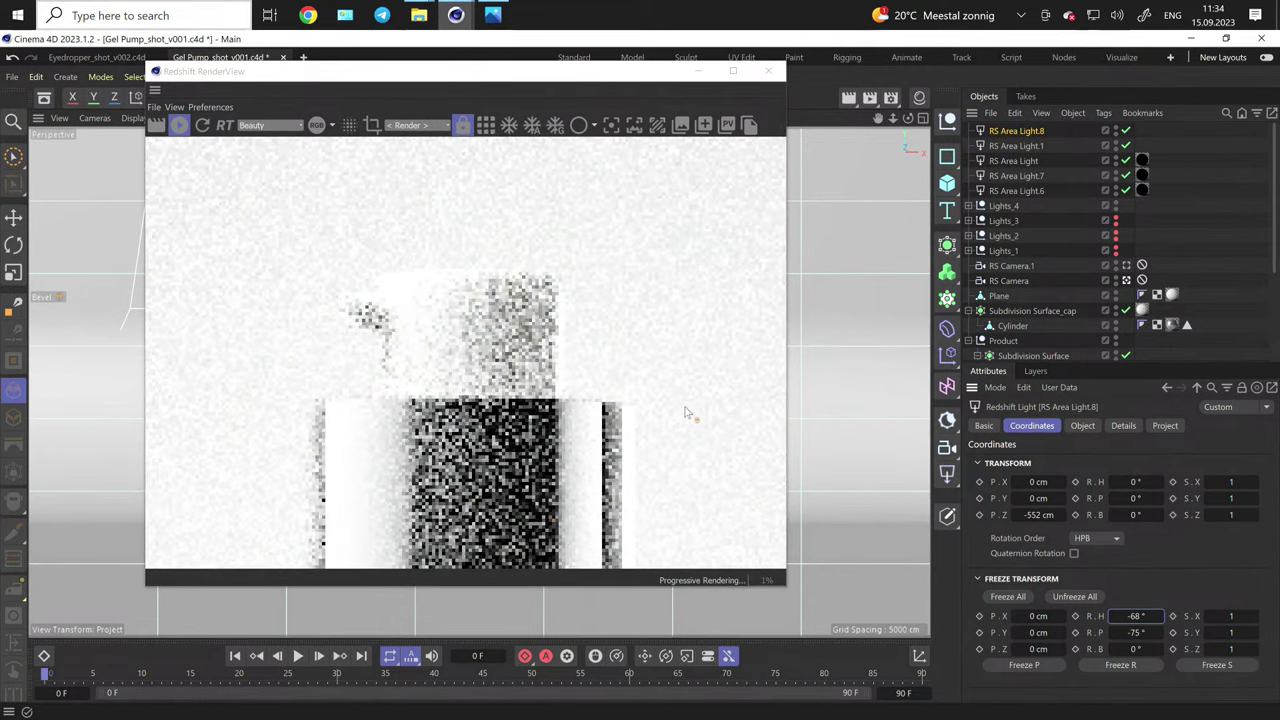
scroll(407, 322, "down", 10)
scroll(407, 322, "down", 1)
scroll(412, 326, "up", 2)
scroll(405, 312, "down", 5)
scroll(502, 415, "up", 3)
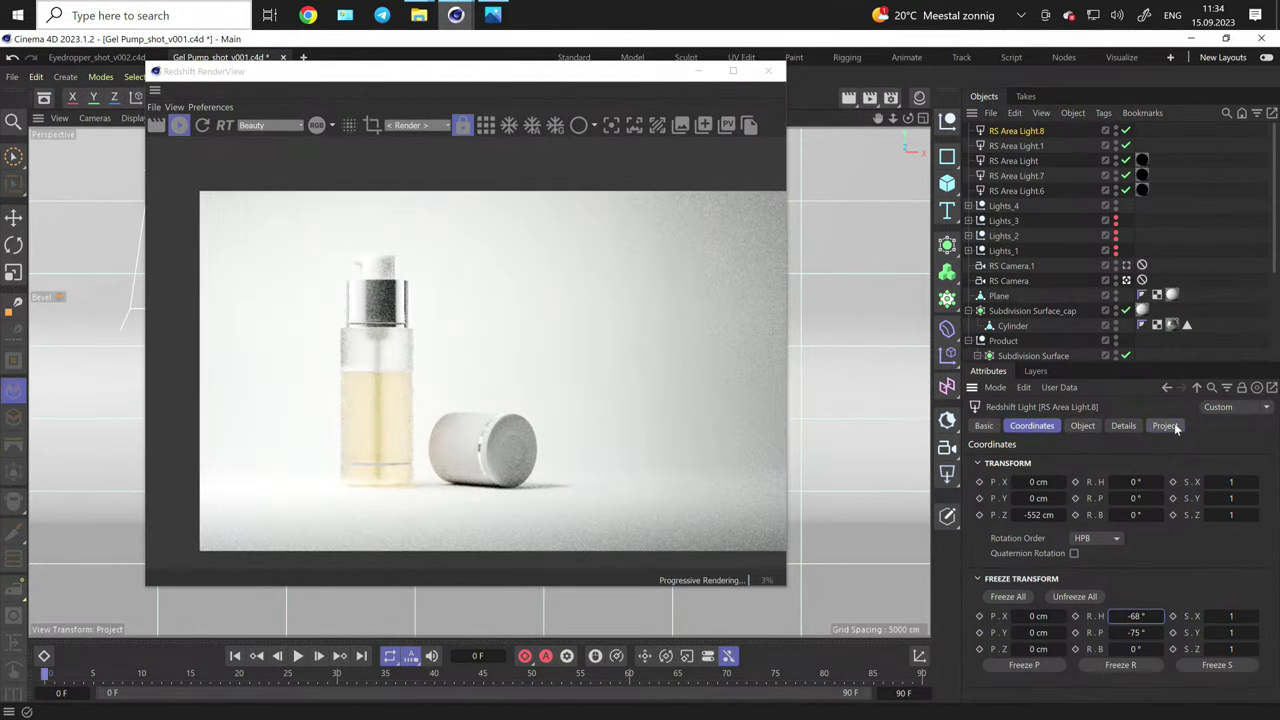
- Exclude the tube, body, liquid, unnamed and cap Subdivision Surfaces and the Plane from RS Area Light.8, so that it lights only the pump
left_click(1165, 426)
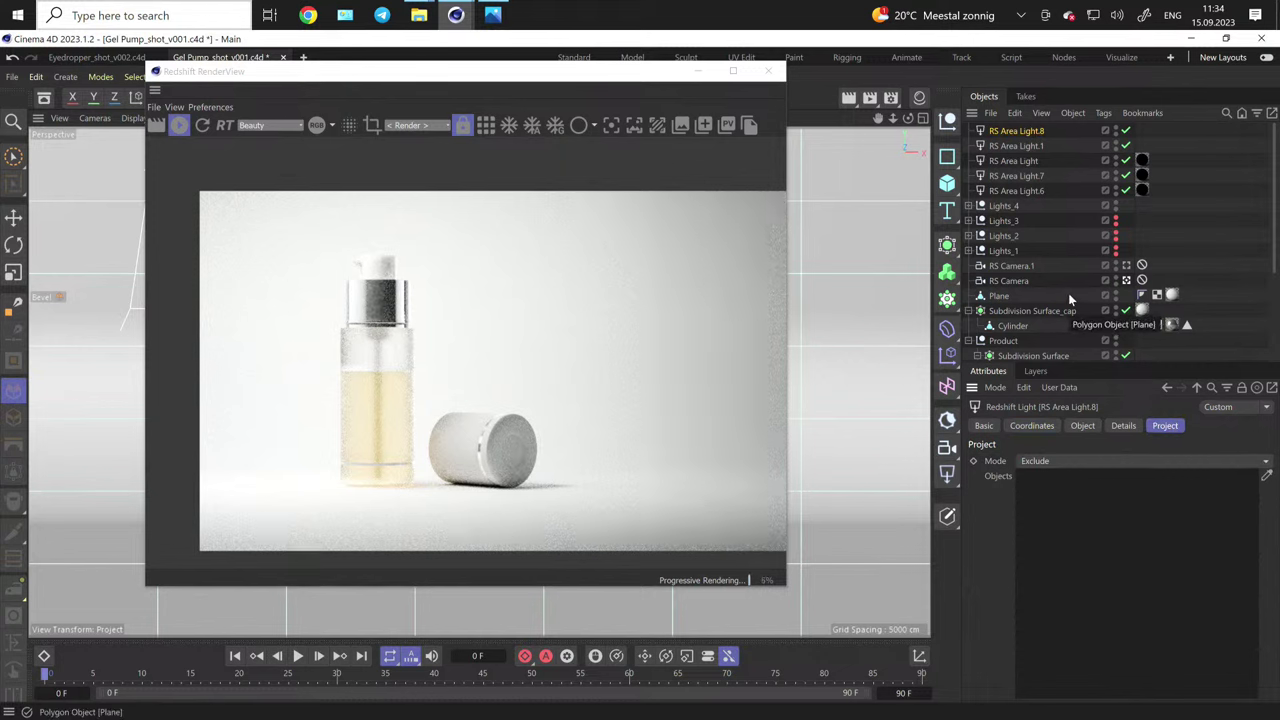
scroll(1054, 245, "down", 3)
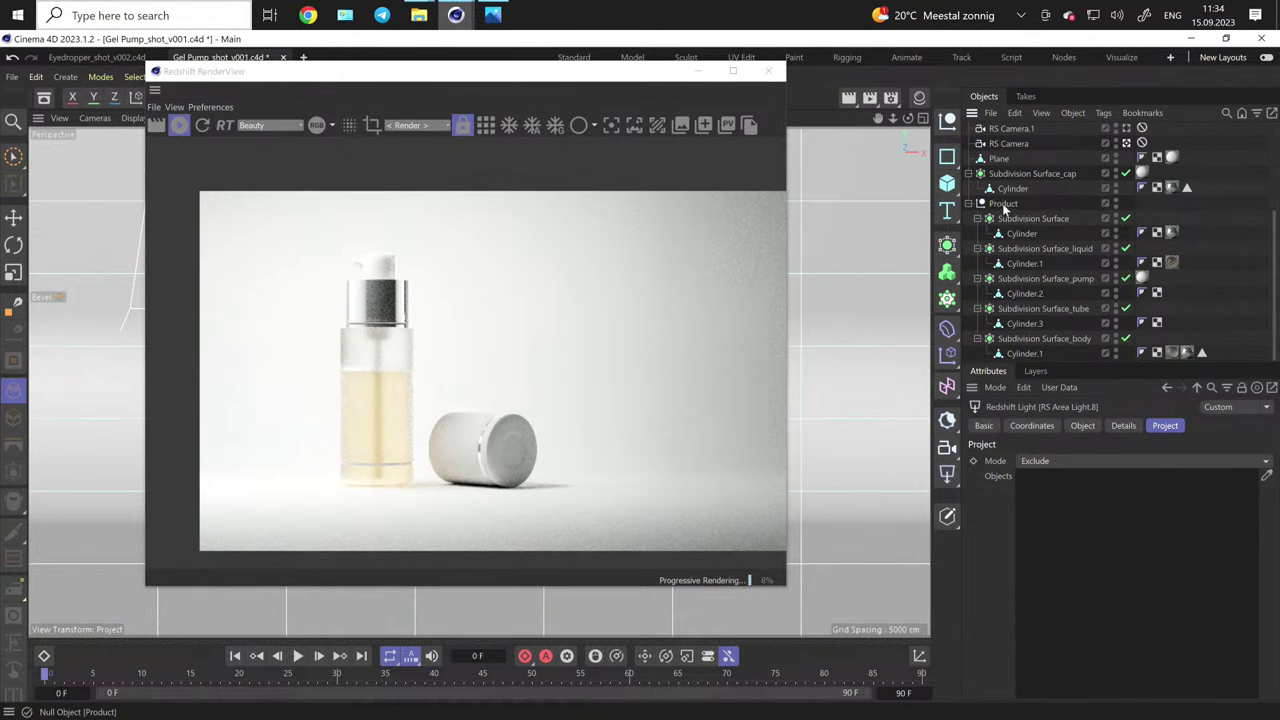
mouse_move(1003, 205)
left_mouse_down()
mouse_move(1172, 602)
mouse_move(1012, 204)
left_mouse_up()
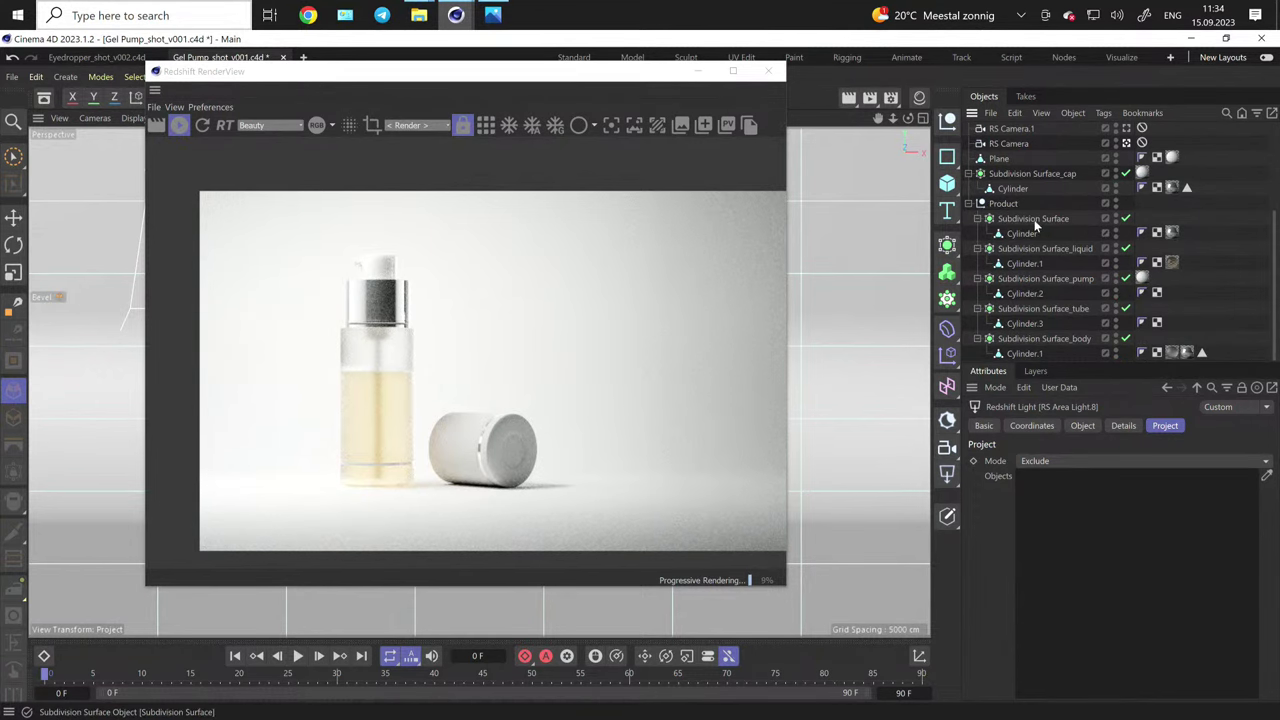
left_click_drag(1043, 311, 1085, 478)
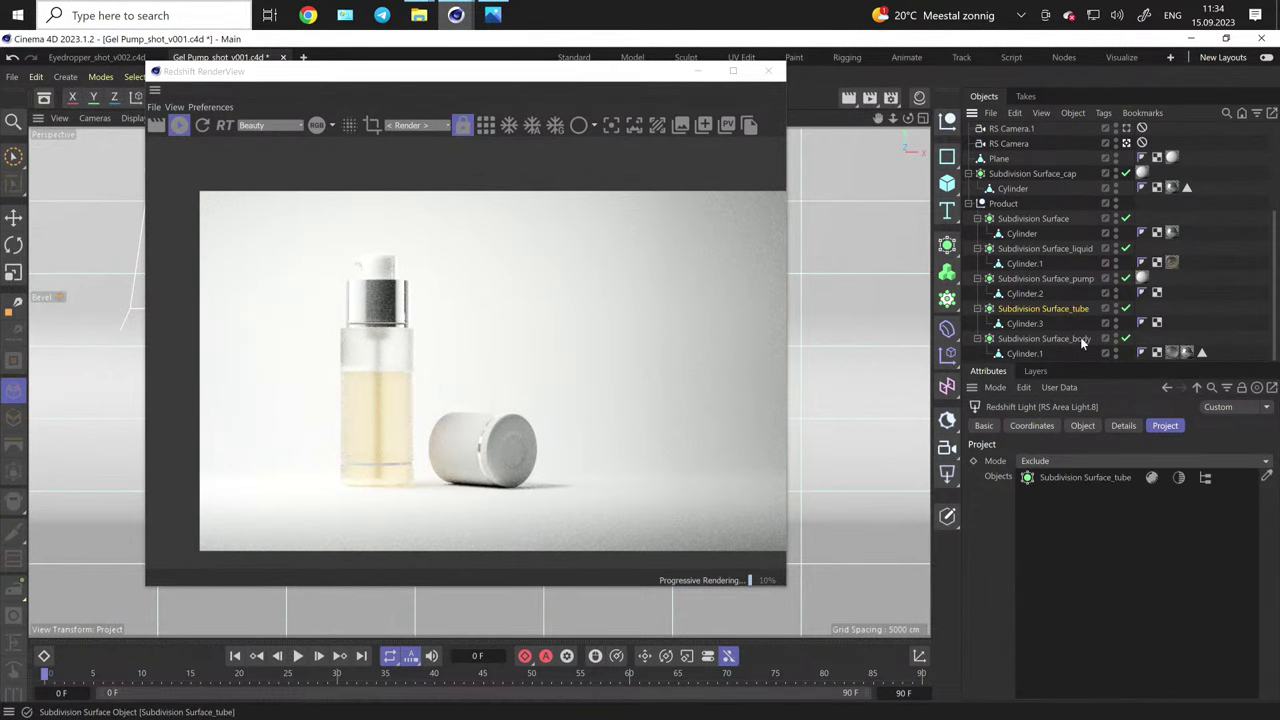
left_click_drag(1080, 337, 1090, 495)
left_click_drag(1068, 250, 1174, 584)
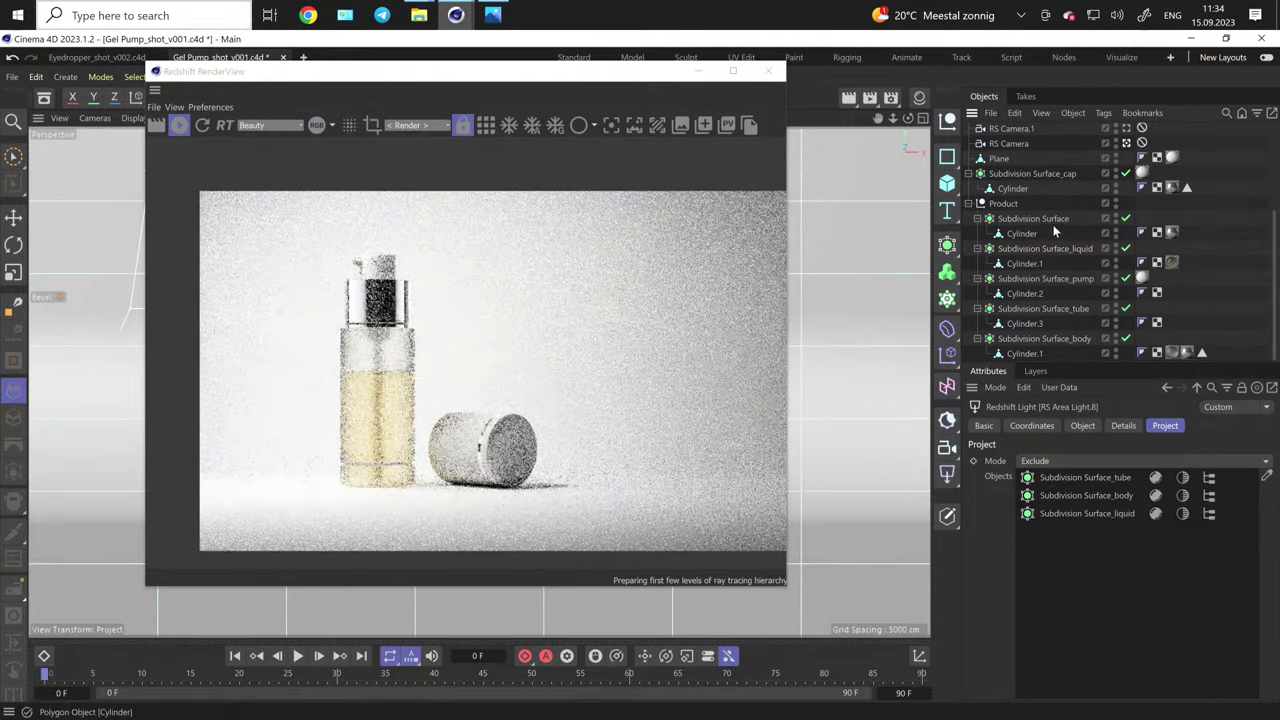
left_click_drag(1050, 218, 1142, 612)
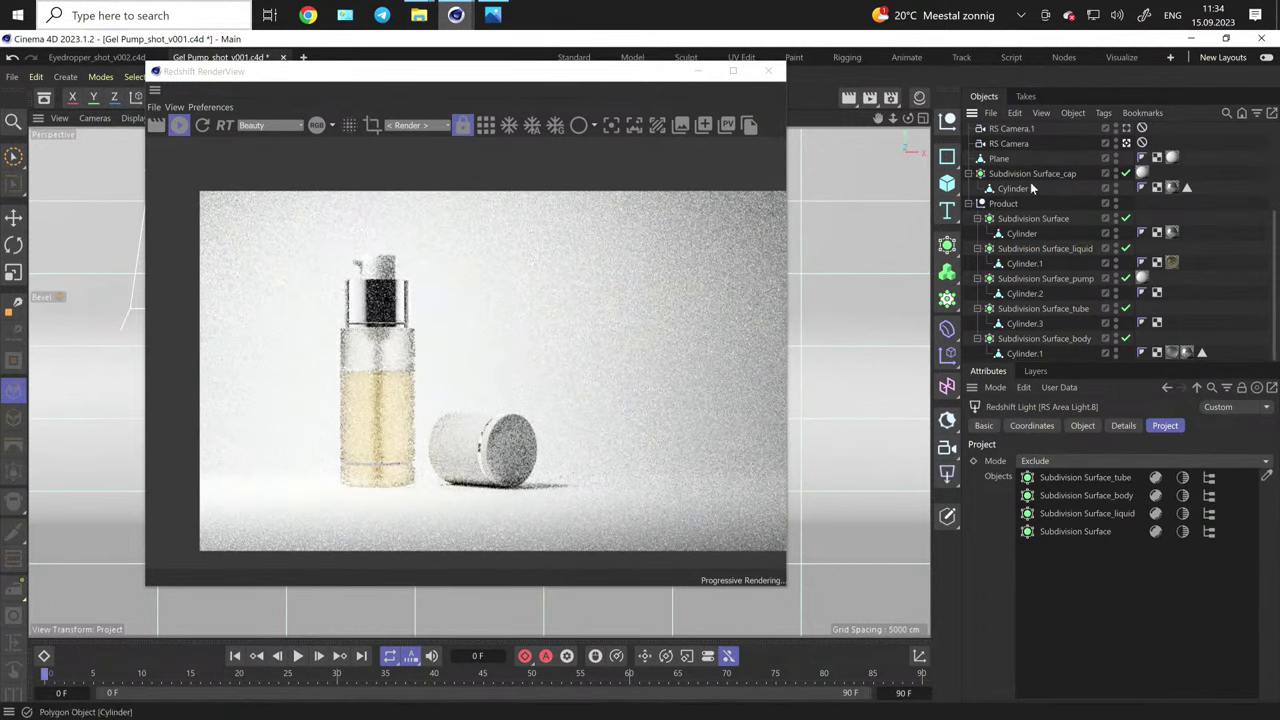
left_click_drag(1031, 176, 1126, 562)
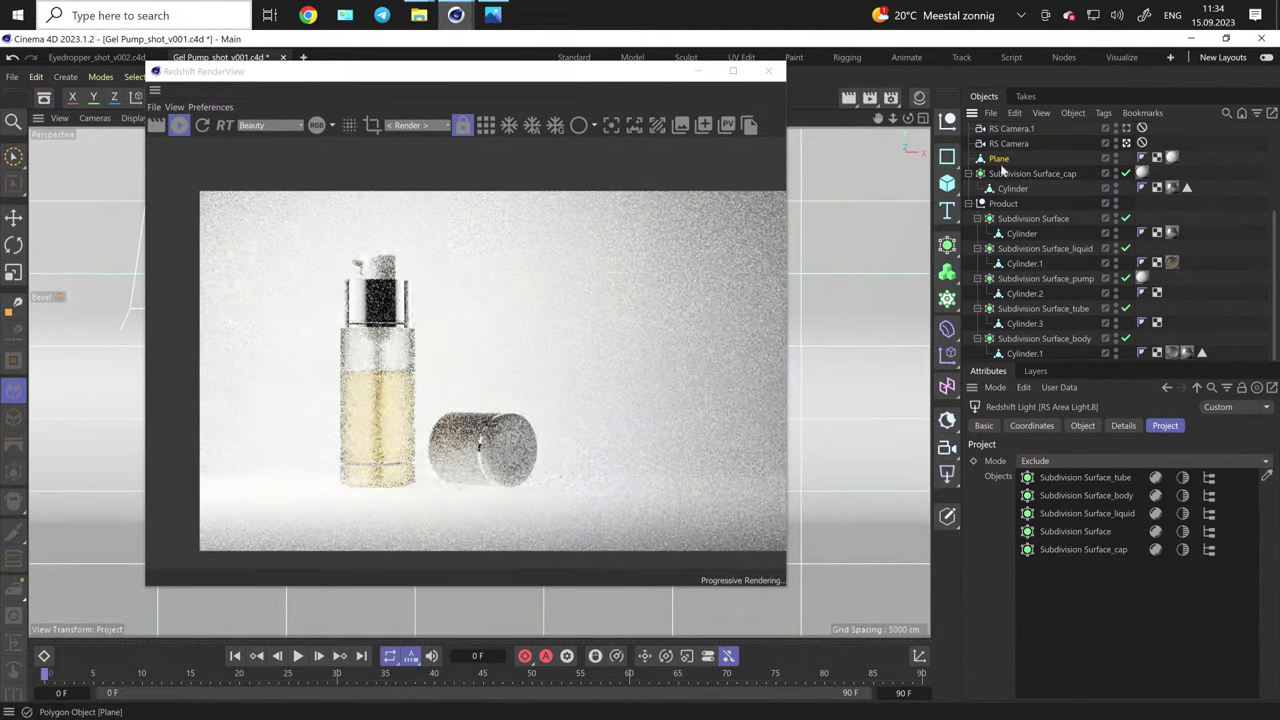
left_click(999, 158)
left_click_drag(1128, 628, 1102, 585)
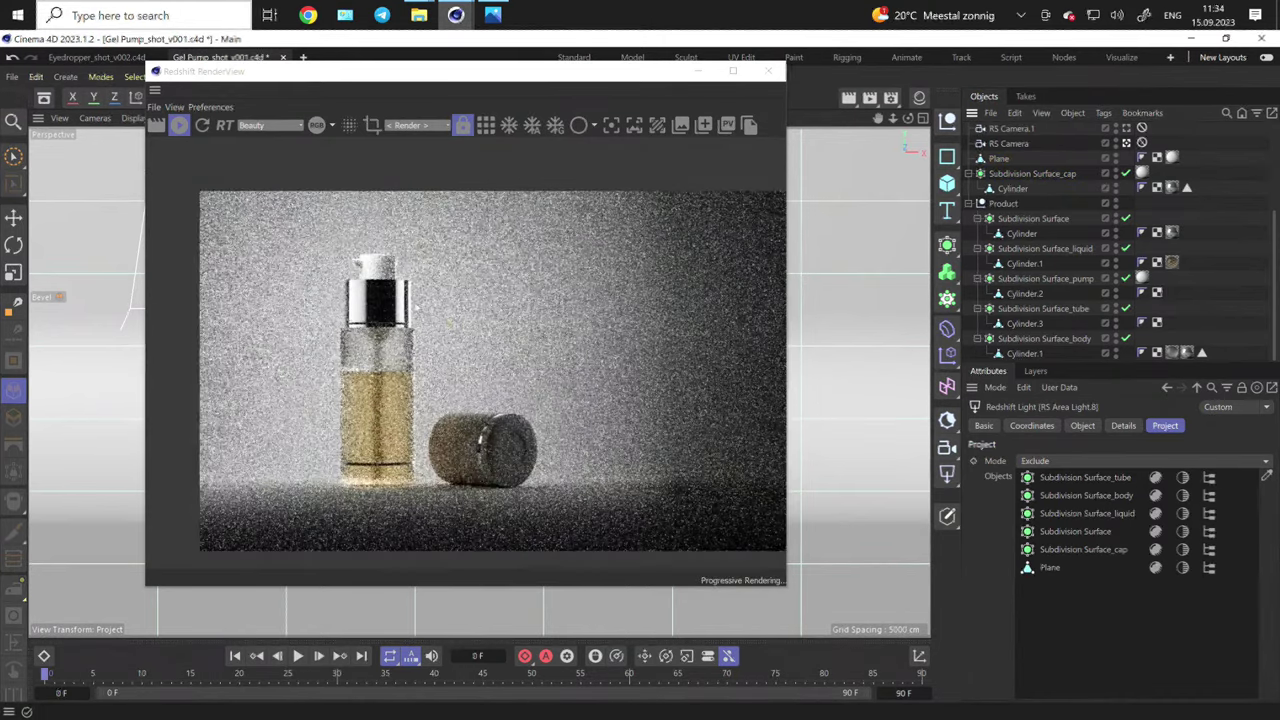
- Set the intensity of RS Area Light.8 to 25 and check the pump and the full frame in the render
scroll(350, 290, "up", 3)
scroll(350, 290, "down", 1)
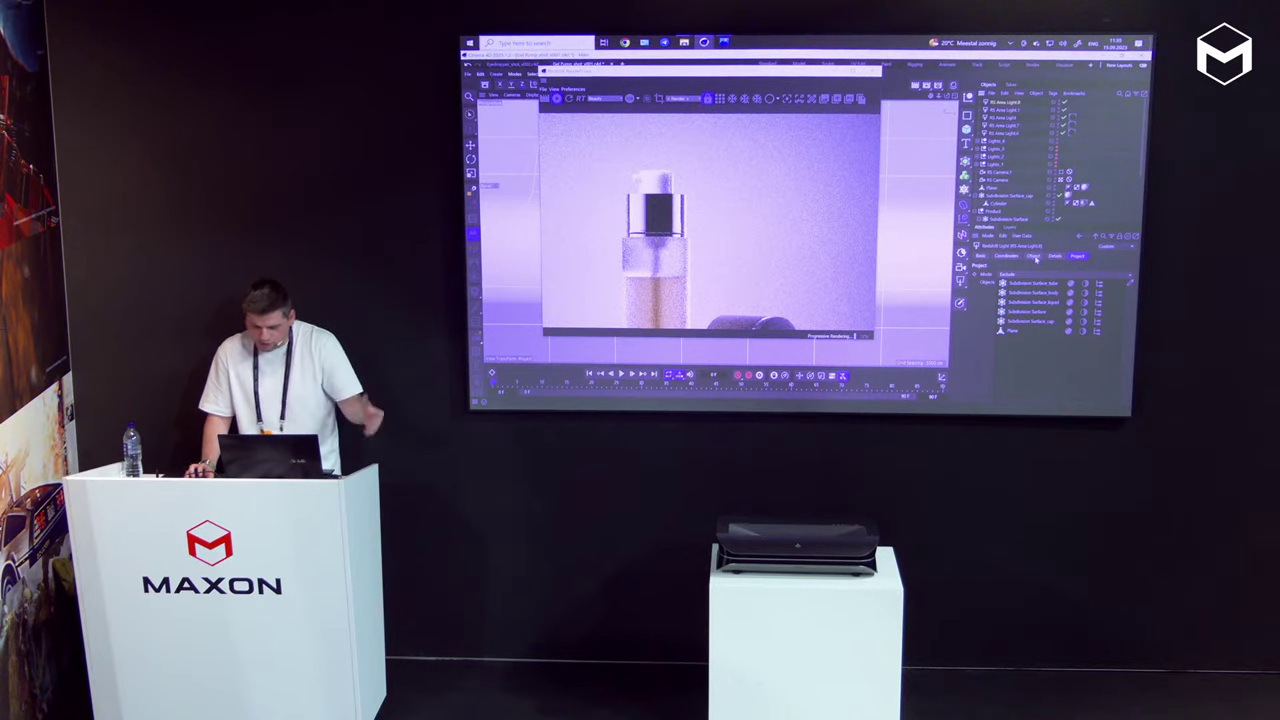
left_click(1034, 256)
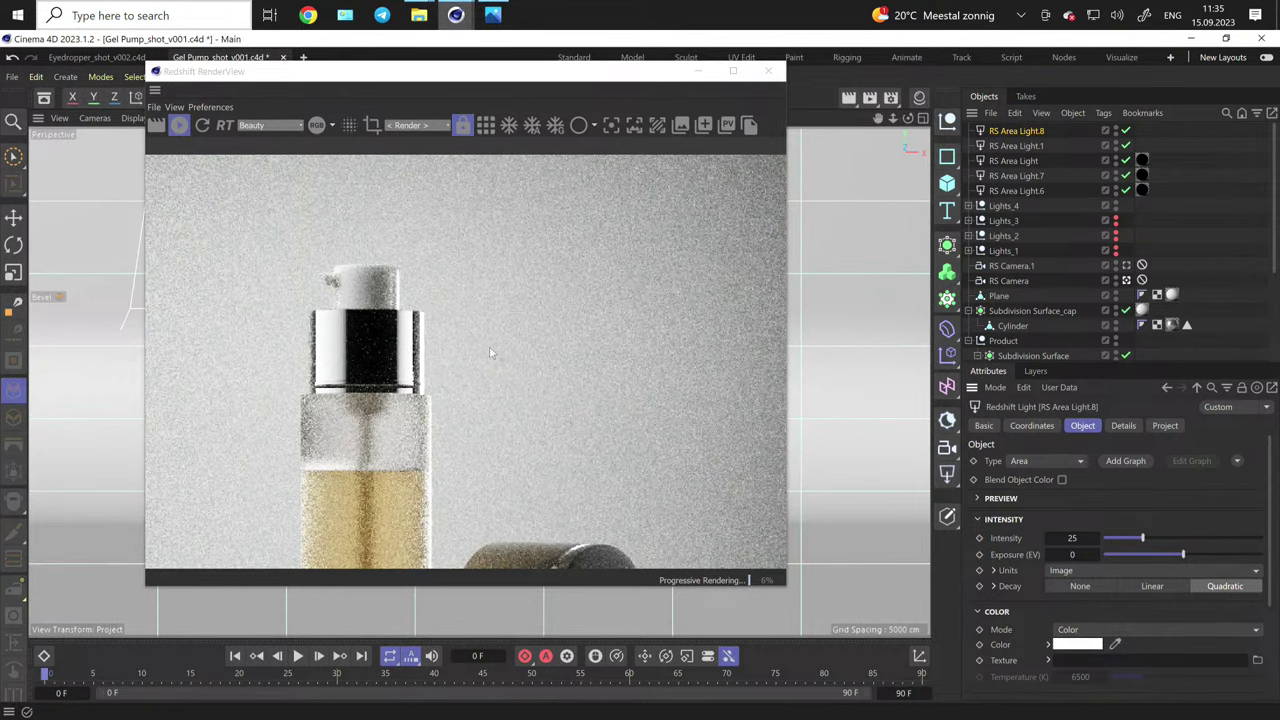
scroll(388, 280, "down", 5)
scroll(517, 340, "up", 2)
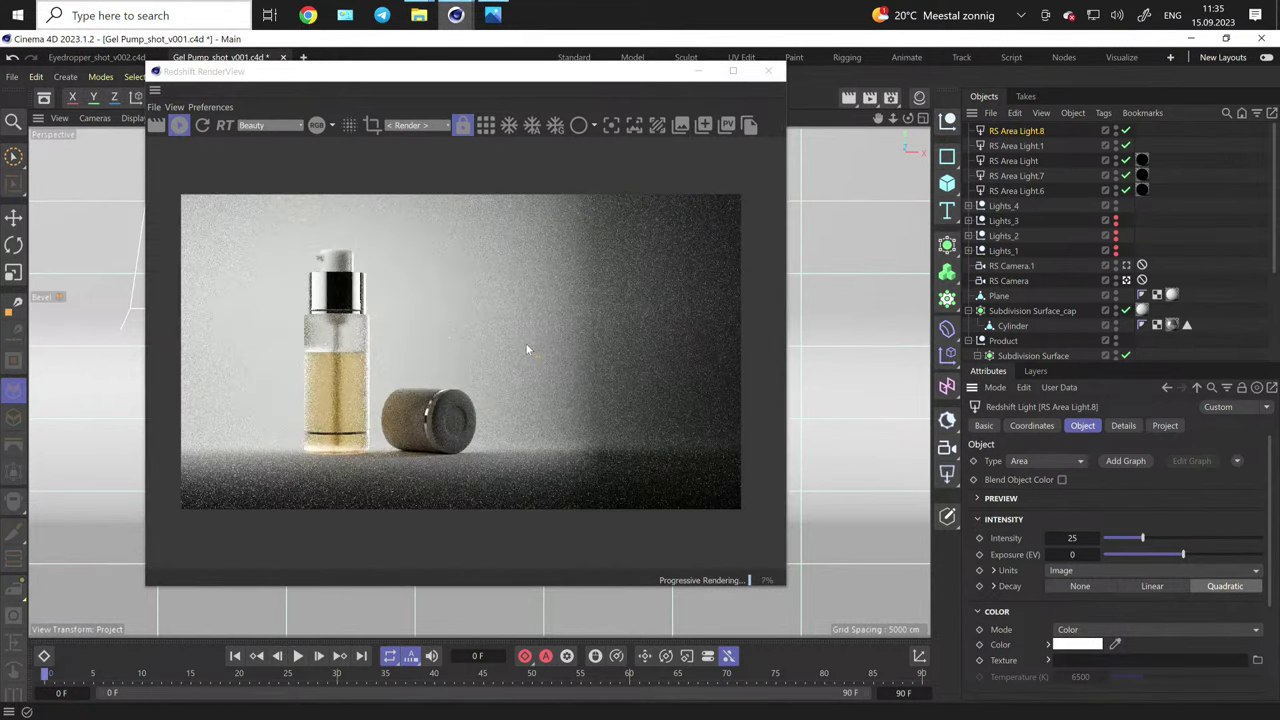
- Compare the lights by disabling all except RS Area Light.6, re-enabling RS Area Light.7 and RS Area Light, and selecting RS Area Light
left_click(1126, 146)
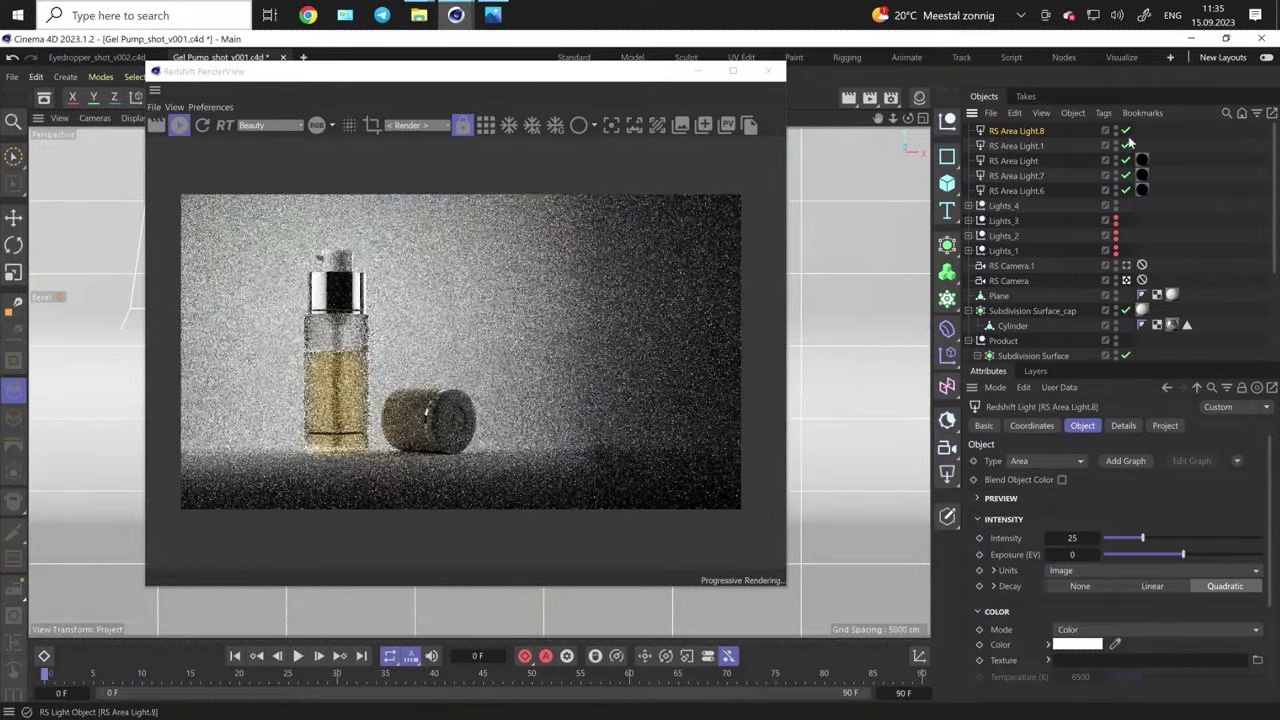
left_click(1126, 146)
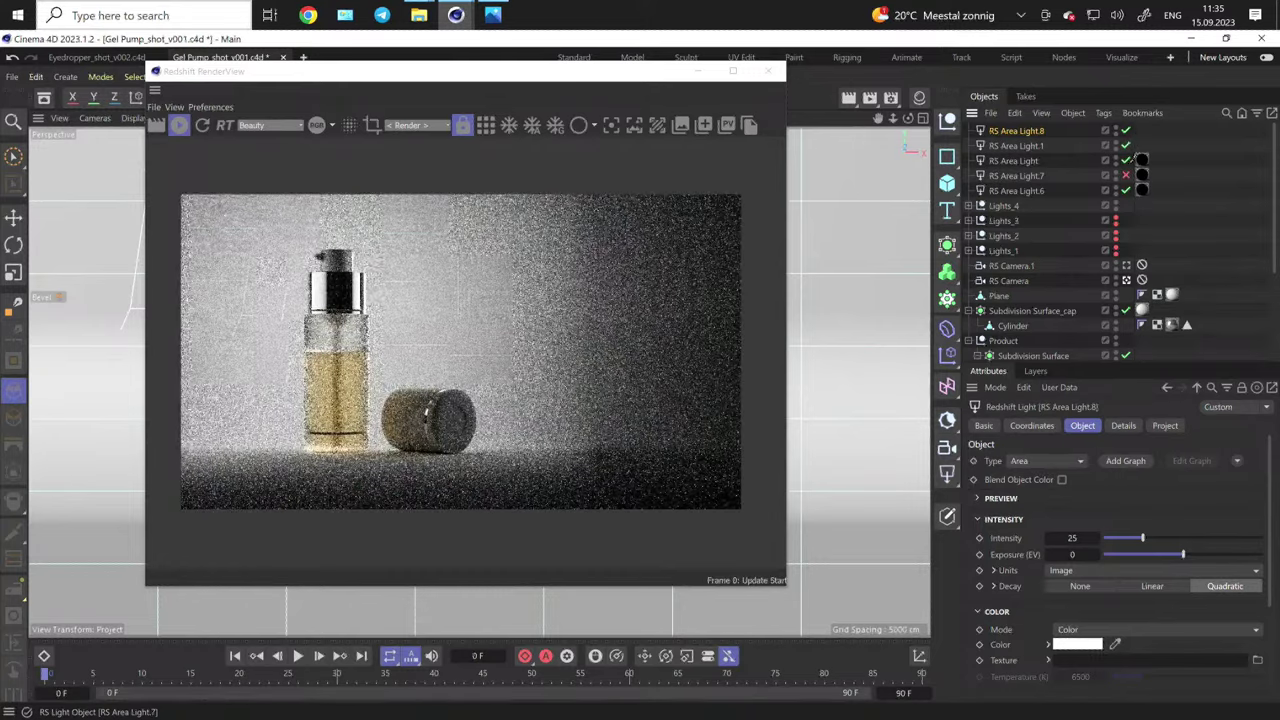
left_click(1126, 161)
left_click(1126, 176)
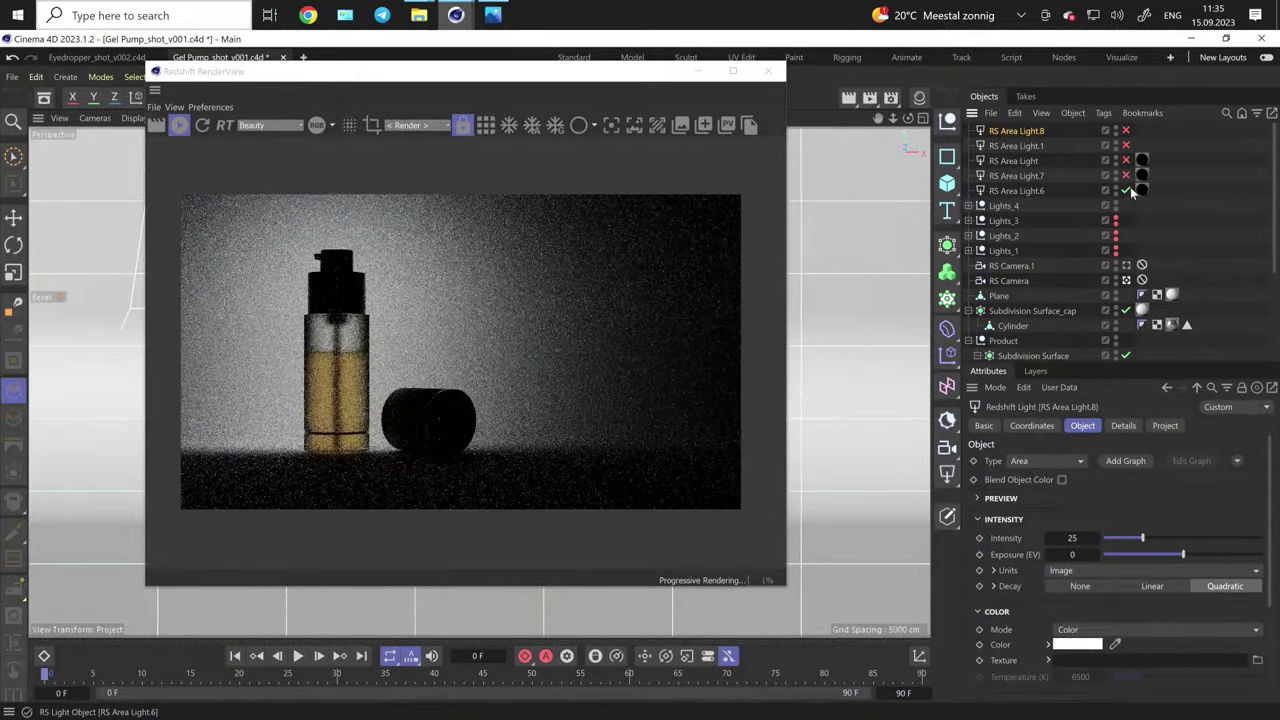
left_click(1126, 176)
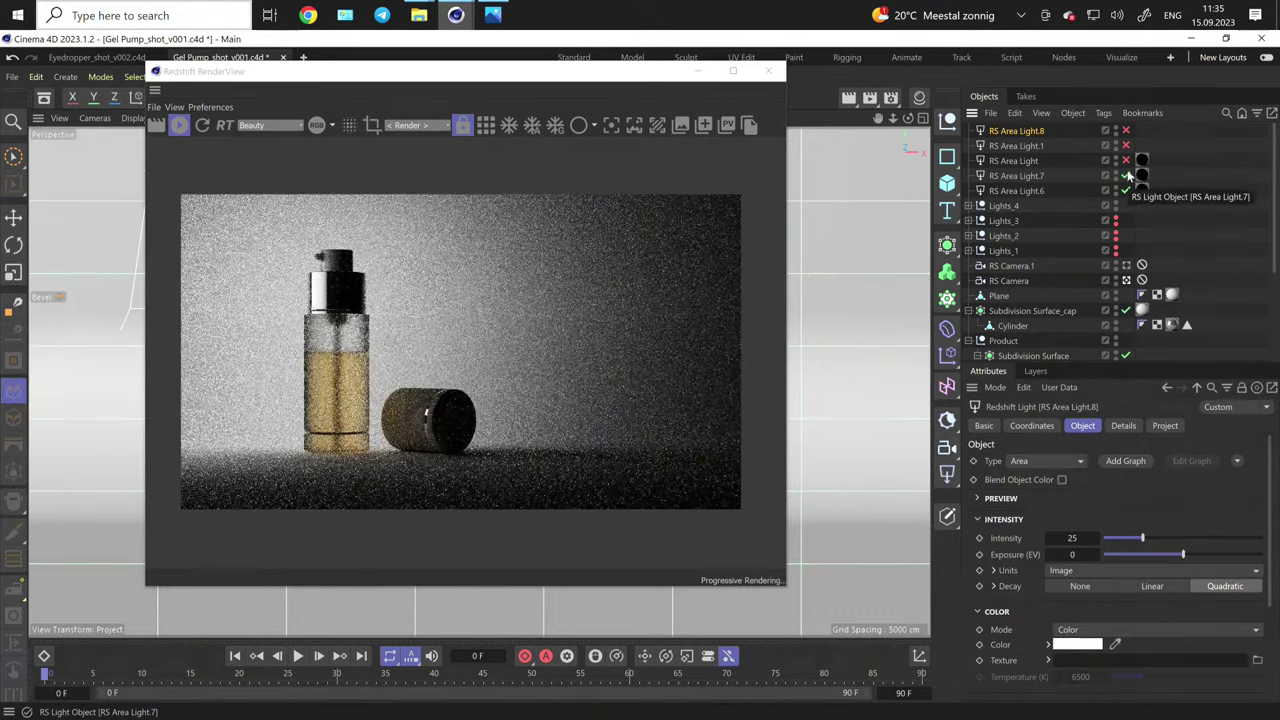
left_click(1126, 161)
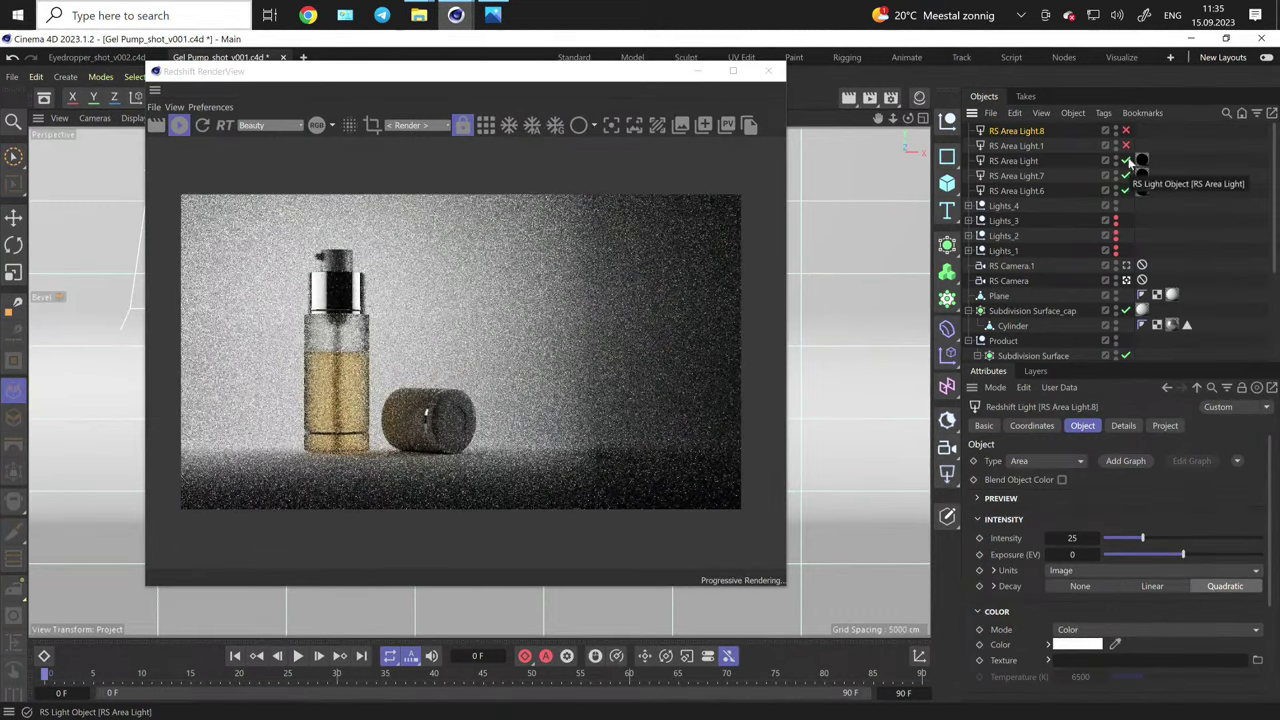
left_click(1024, 162)
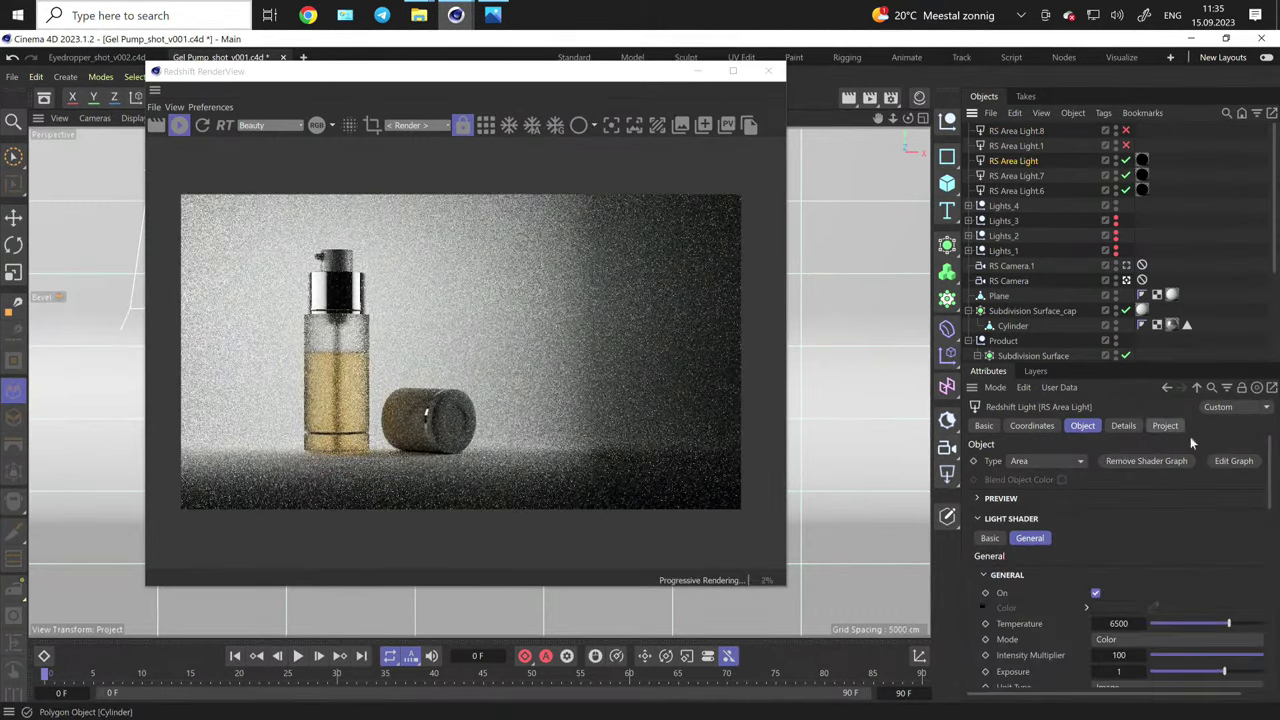
- Exclude the Plane from RS Area Light and re-enable RS Area Light.1 and RS Area Light.8
left_click(1165, 426)
scroll(1078, 239, "down", 2)
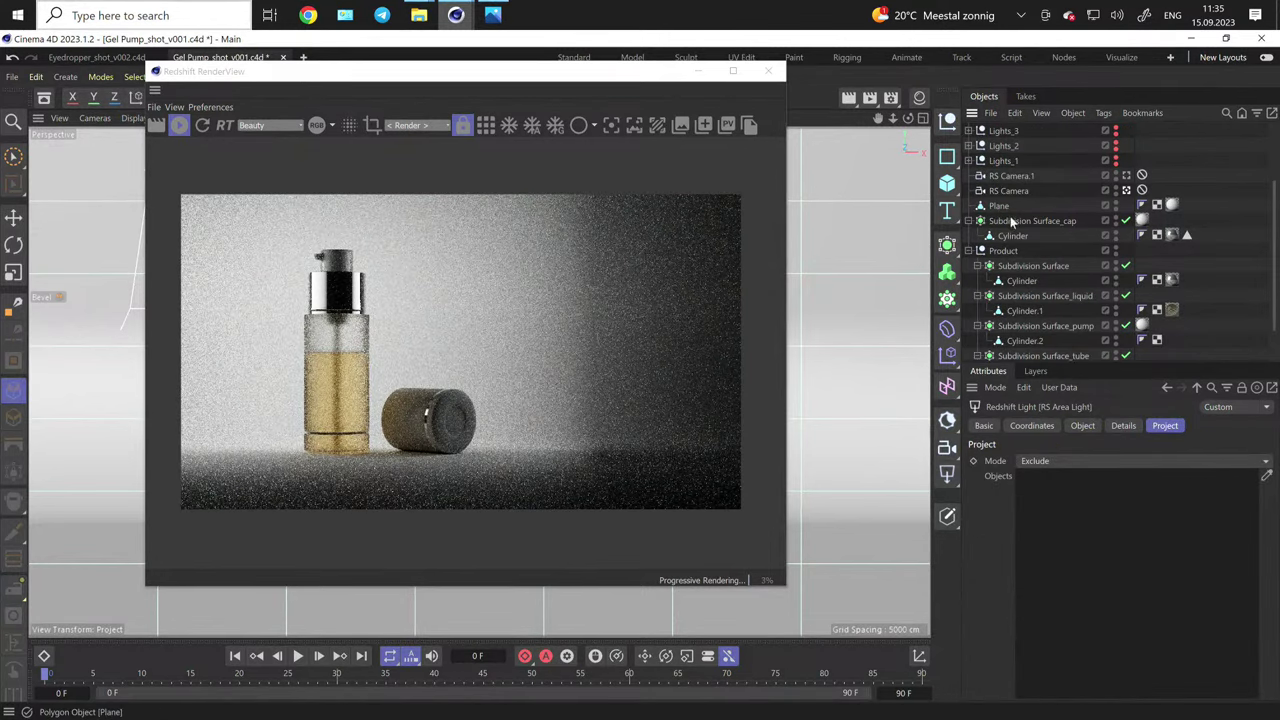
mouse_move(1120, 522)
left_mouse_down()
mouse_move(1122, 588)
mouse_move(1114, 540)
left_mouse_up()
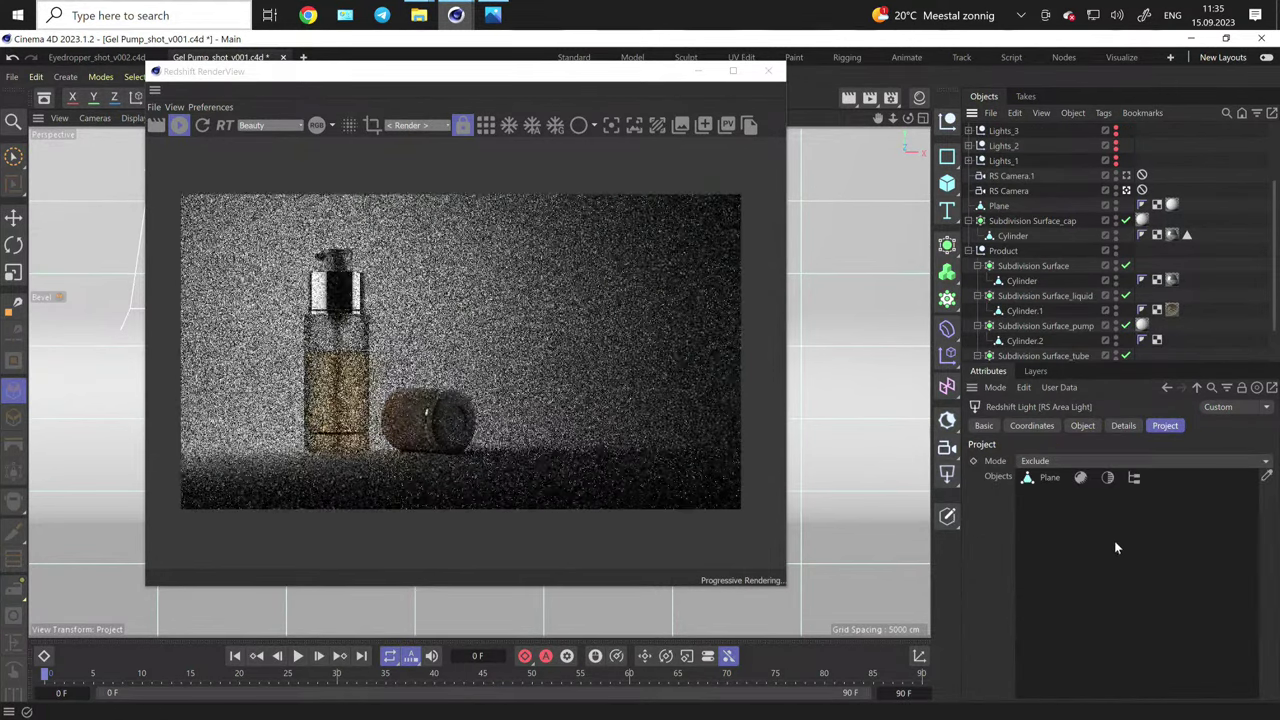
scroll(1027, 243, "up", 2)
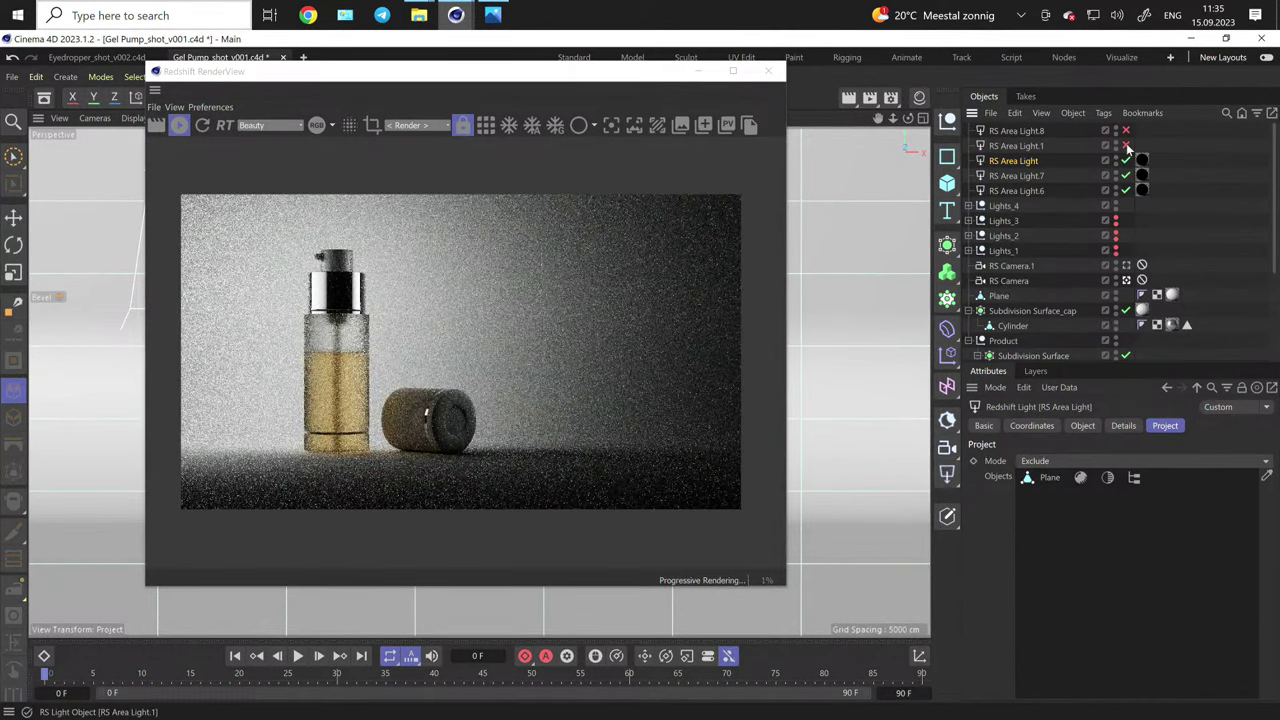
left_click(1126, 146)
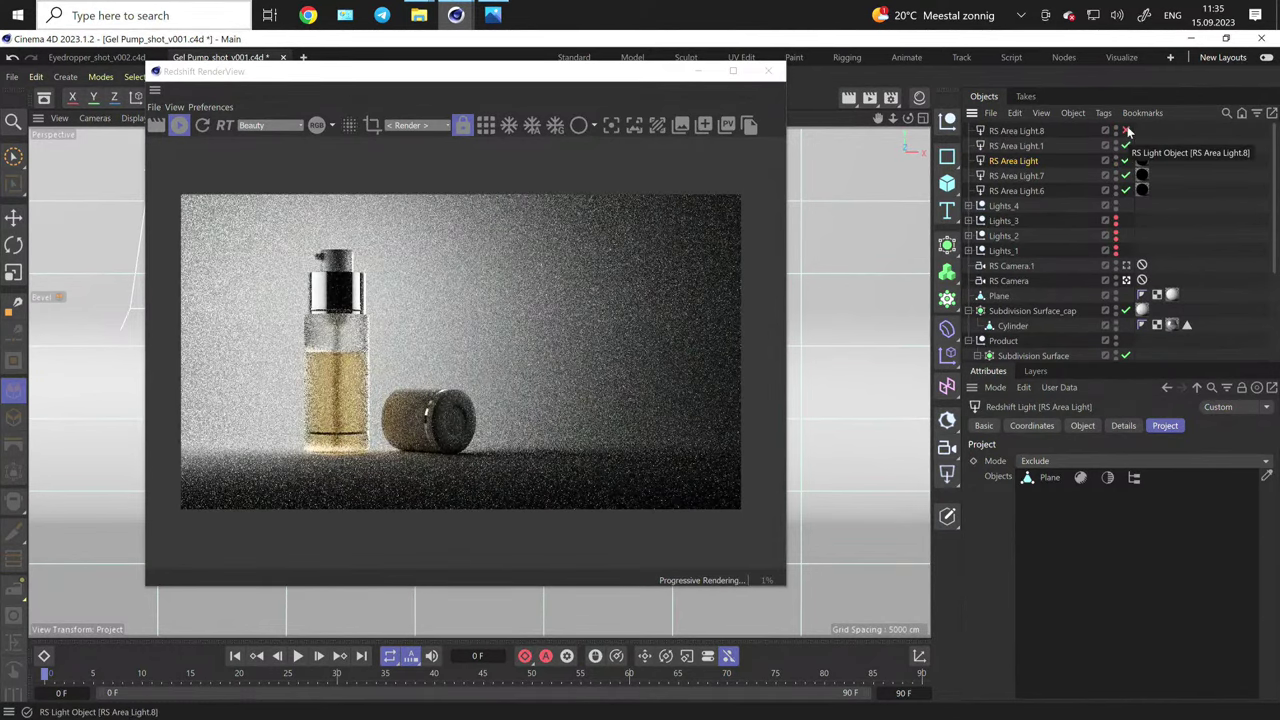
left_click(1127, 131)
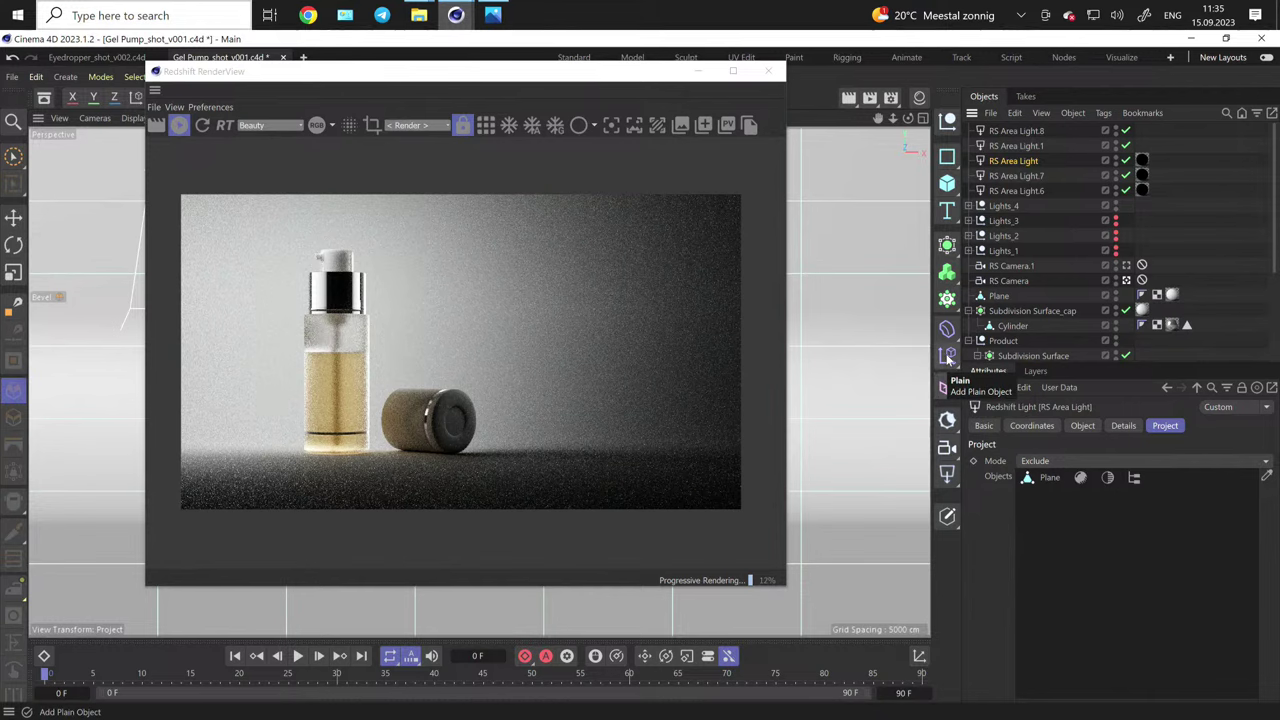
- Add a new area light, move it to Z -636 cm, and rotate it to a frozen heading of 70° and a frozen pitch of -39°
left_click(949, 474)
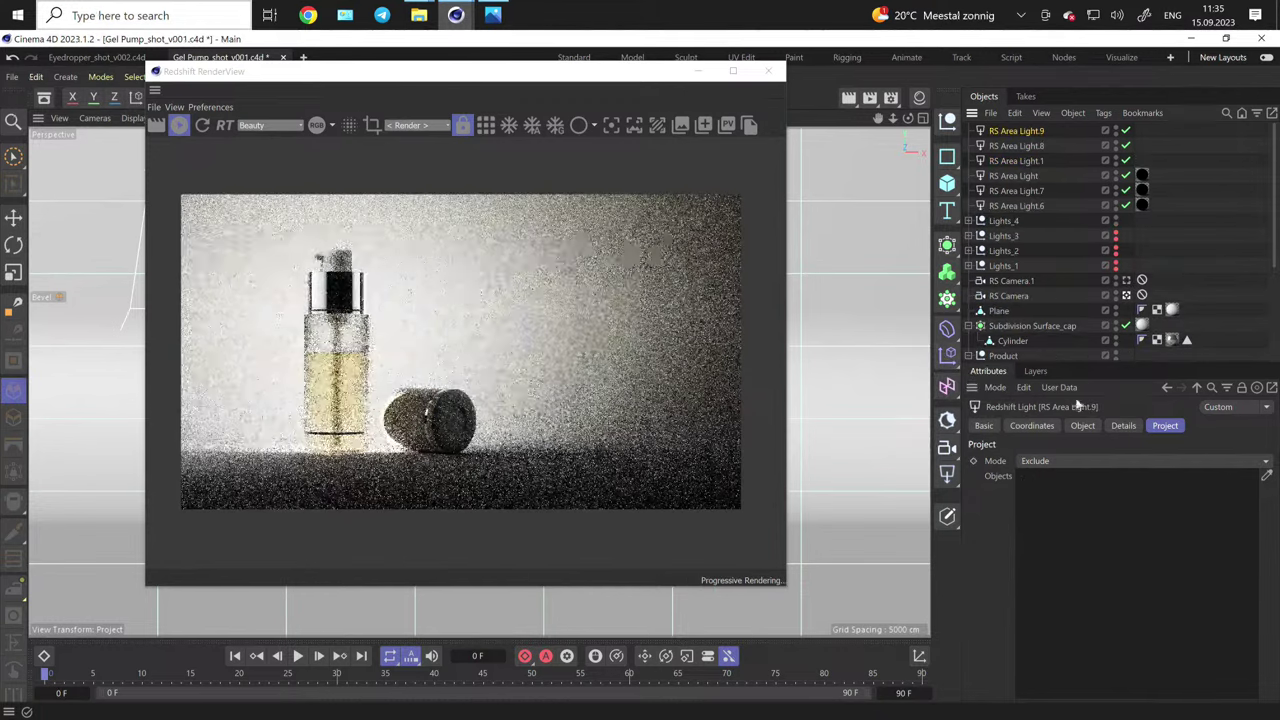
left_click(1046, 427)
left_click_drag(1037, 515, 1057, 616)
left_click_drag(1134, 616, 1191, 616)
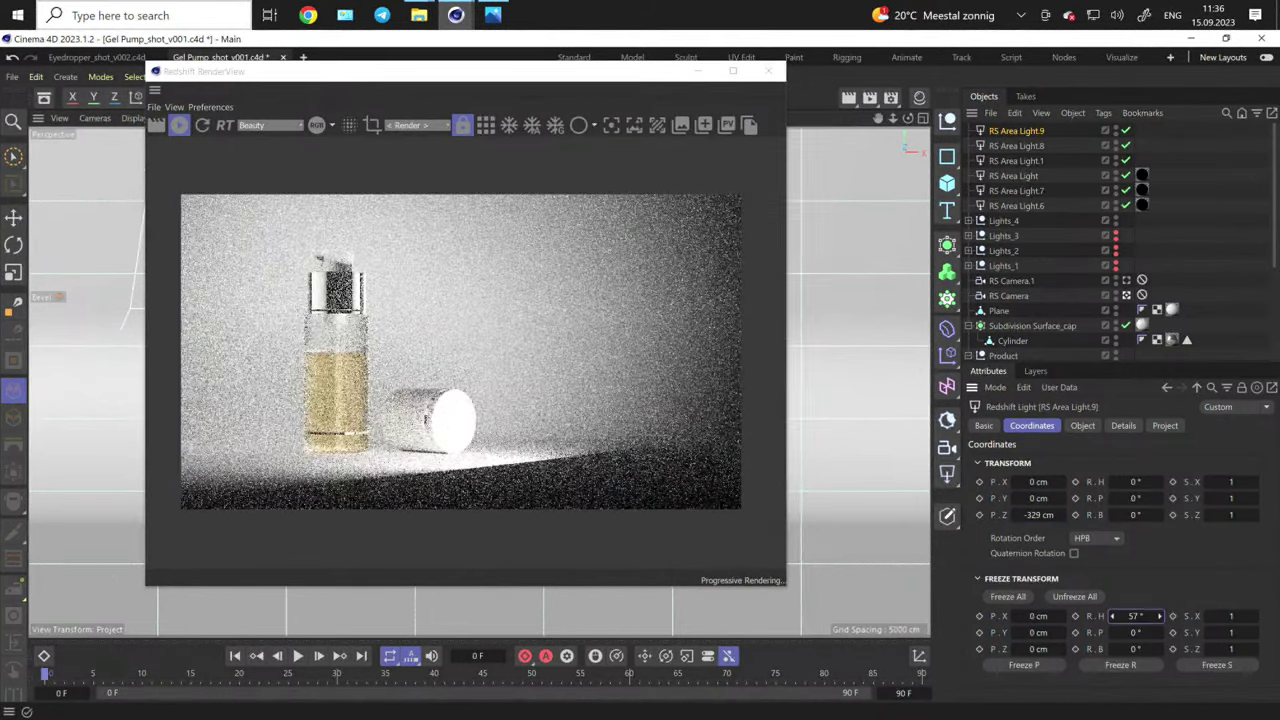
left_click_drag(1135, 660, 1135, 672)
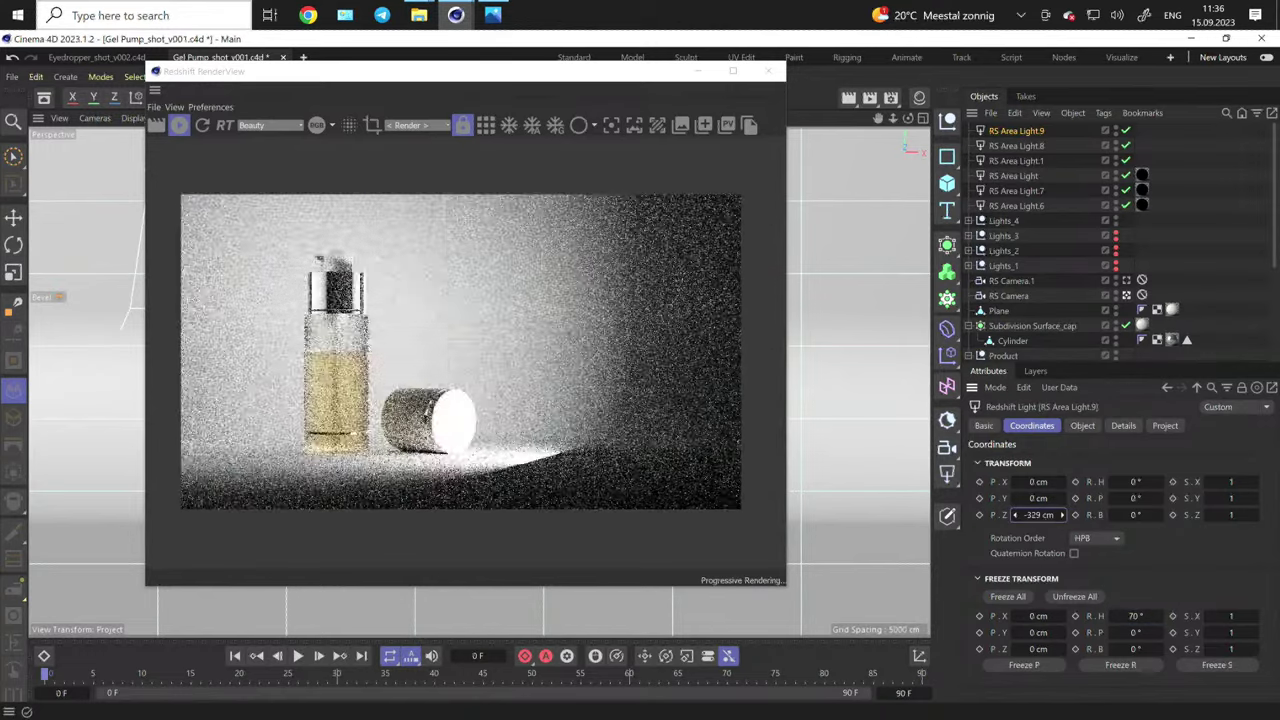
left_click_drag(1062, 514, 1061, 593)
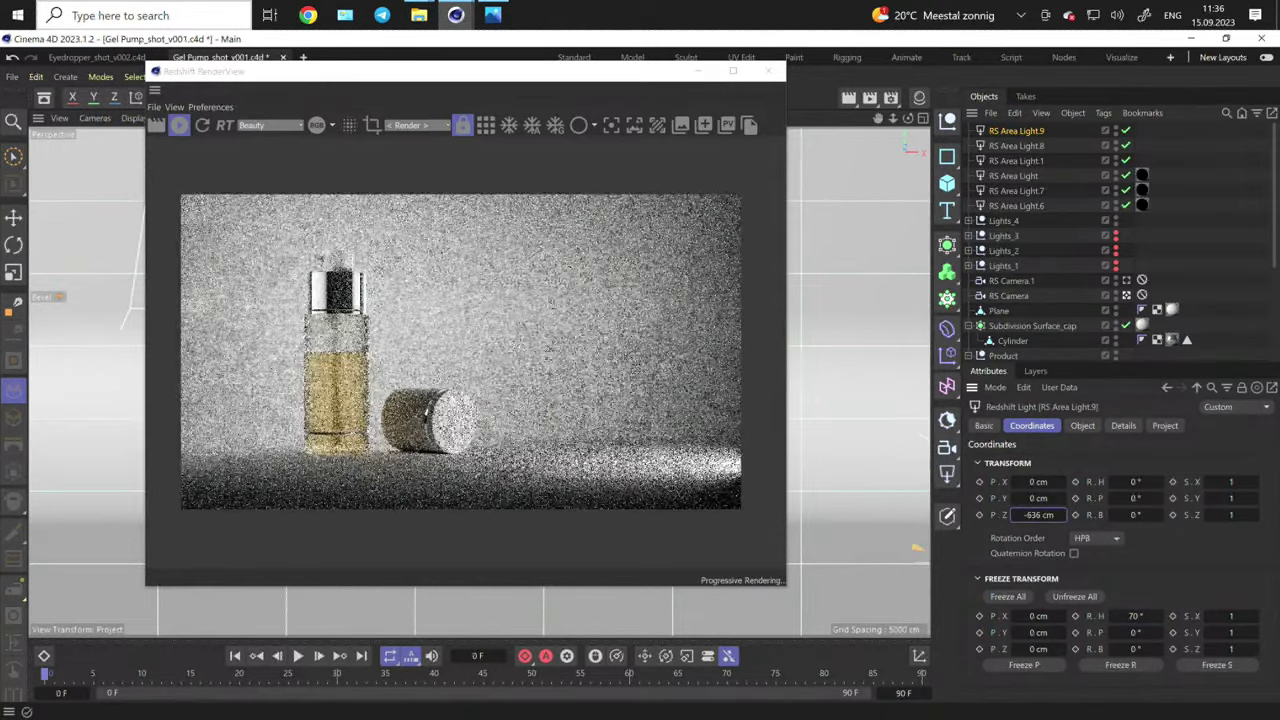
mouse_move(1160, 630)
left_mouse_down()
mouse_move(1160, 664)
mouse_move(1160, 625)
left_mouse_up()
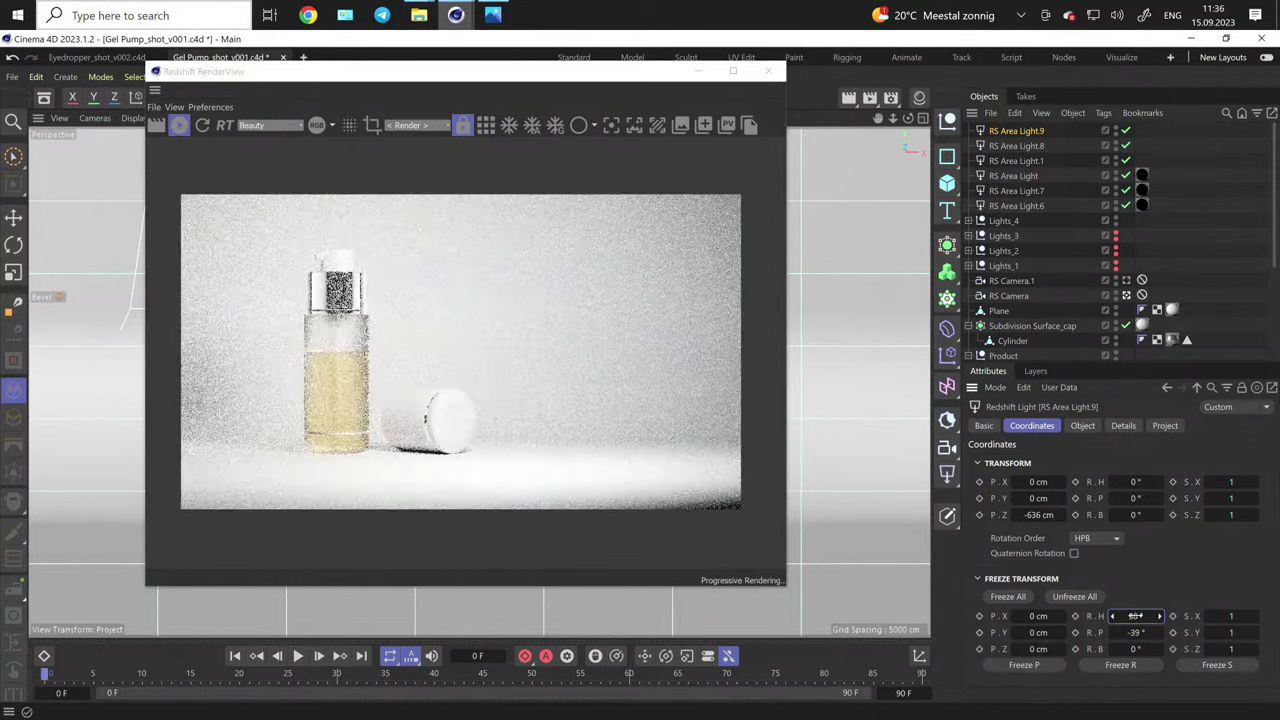
- Reduce the spread of RS Area Light.9 to about 0.487 and turn its frozen heading to 78°, checking the cap in the render
left_click(1083, 426)
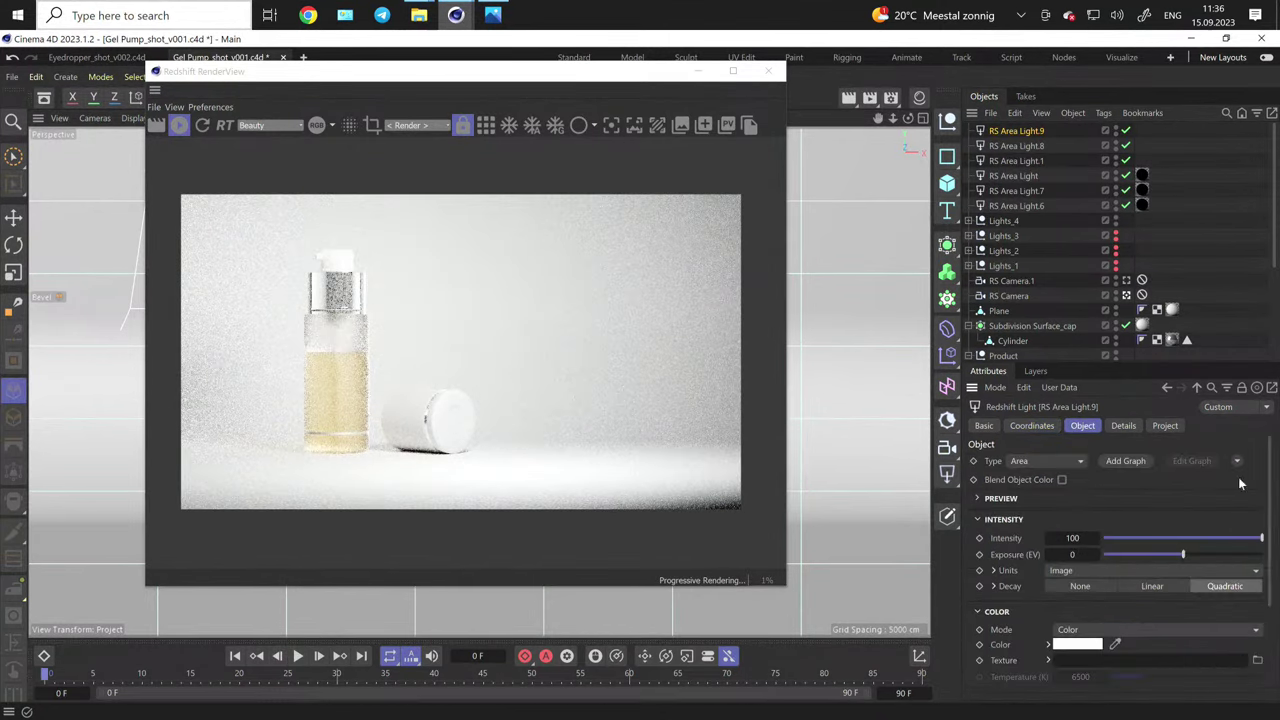
scroll(1200, 560, "down", 5)
left_click_drag(1221, 625, 1191, 628)
scroll(513, 390, "up", 3)
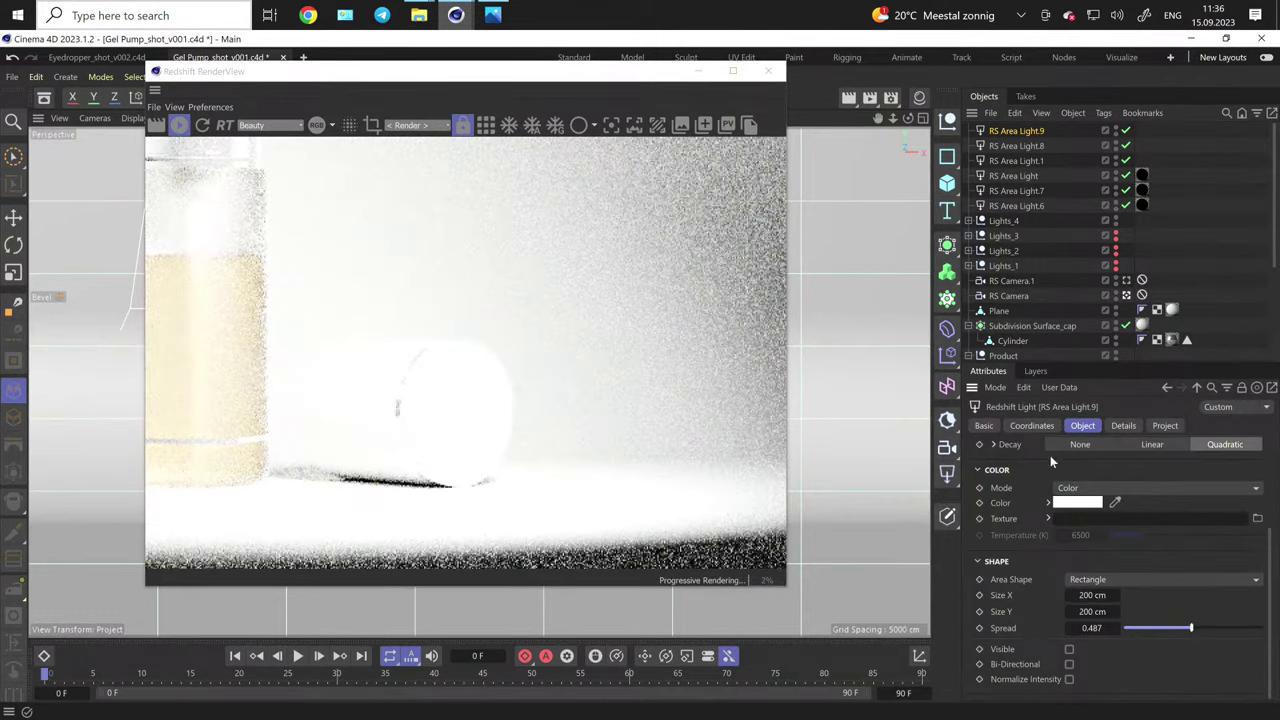
left_click(1032, 426)
left_click_drag(1135, 616, 1143, 616)
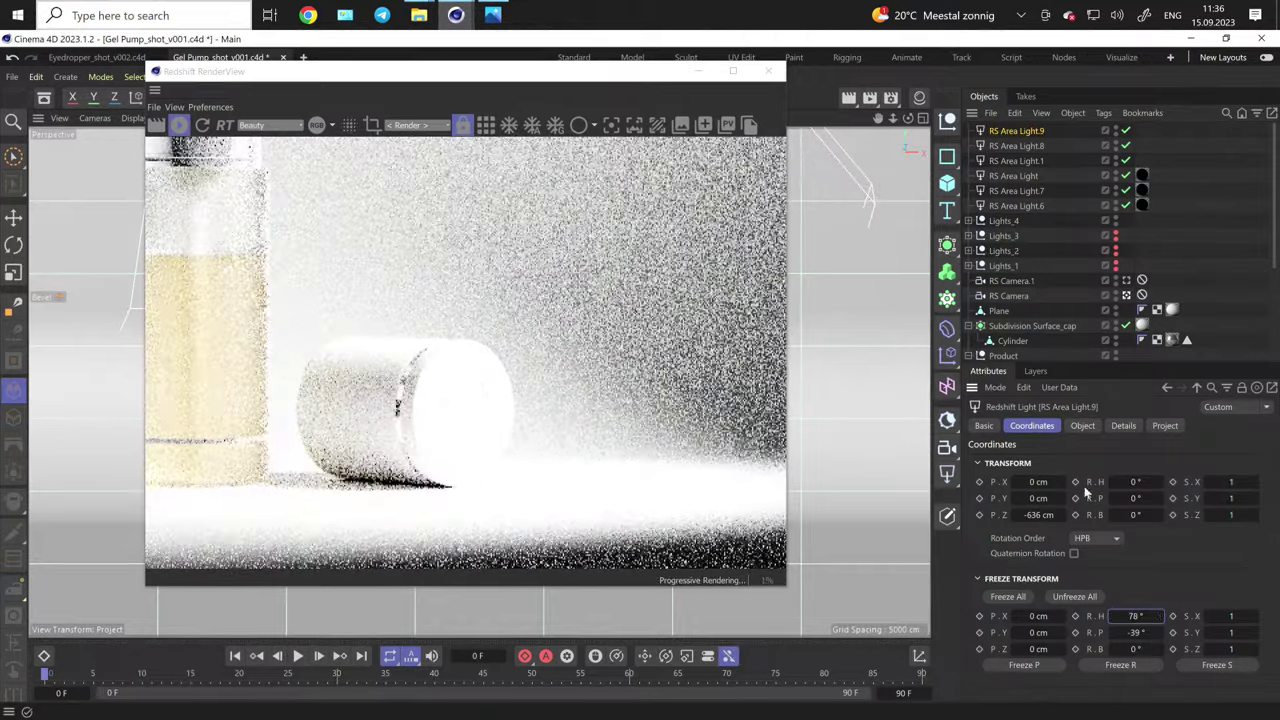
- Lower the intensity of RS Area Light.9 to about 17.61 and check the full frame in the render
left_click(1082, 425)
left_click_drag(1185, 543, 1131, 541)
scroll(608, 388, "down", 5)
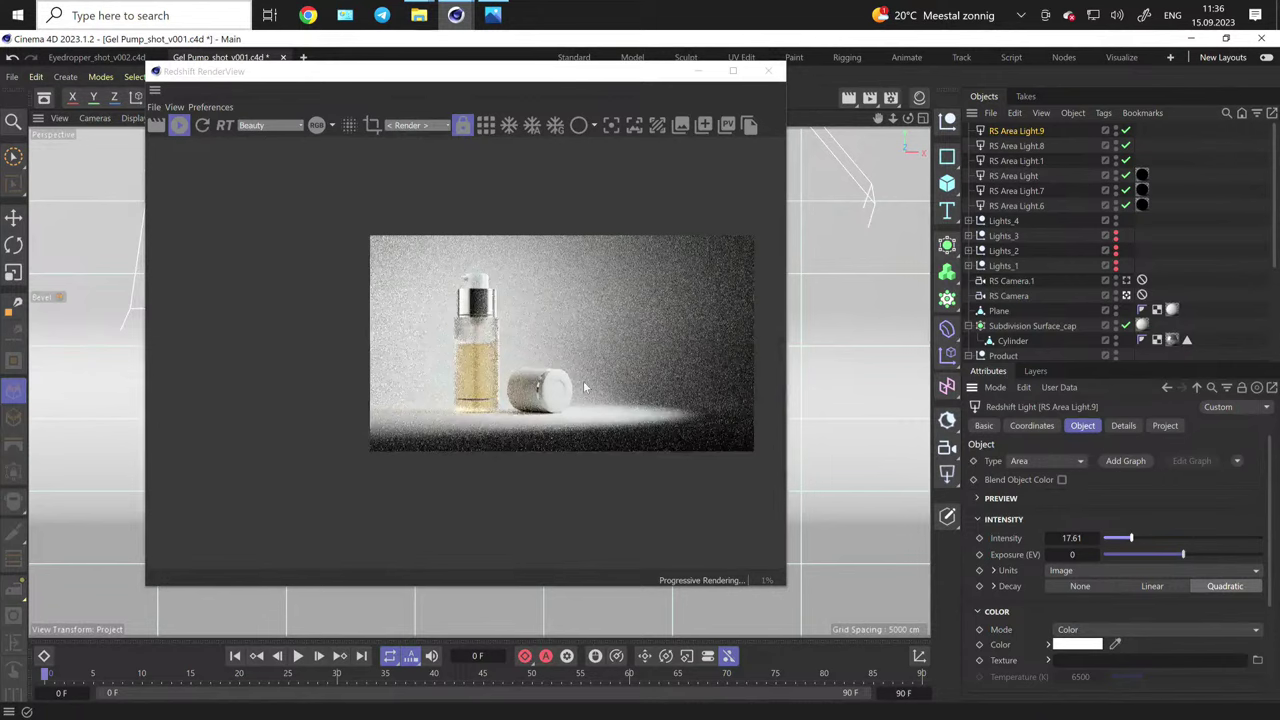
scroll(600, 385, "up", 2)
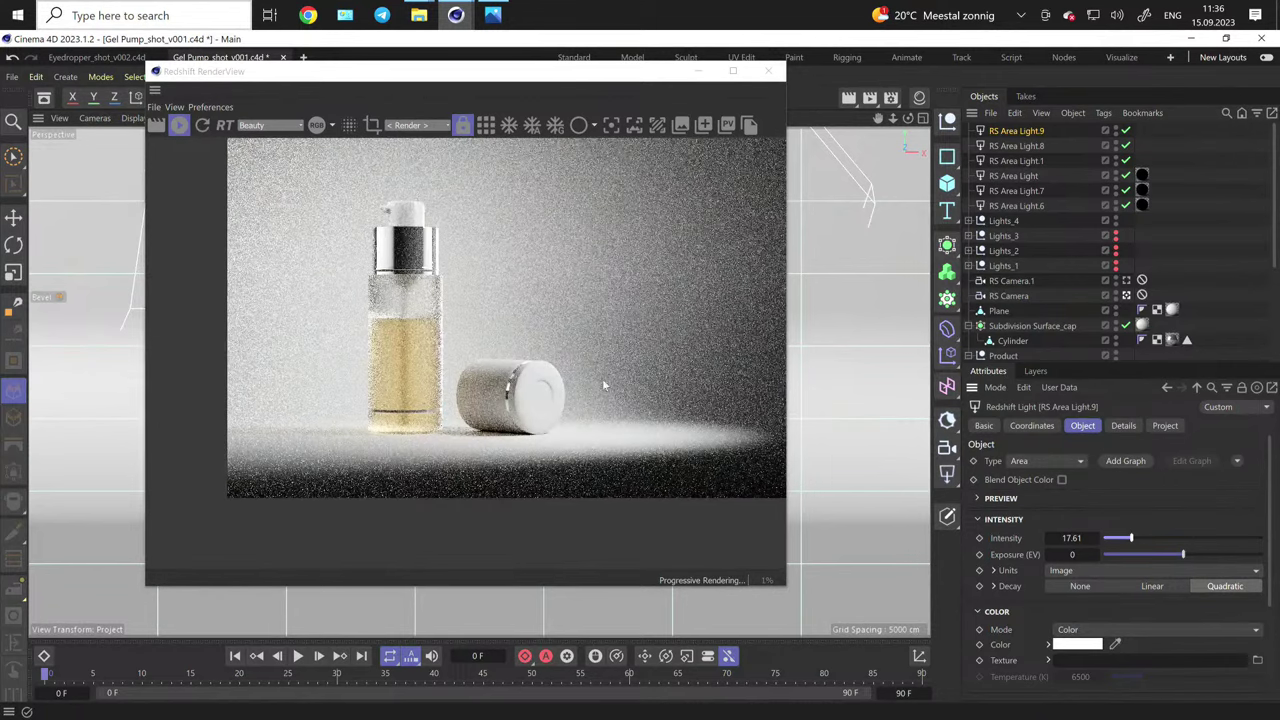
- Exclude the Product group and the Plane from RS Area Light.9, so that it lights only the cap
left_click(1168, 428)
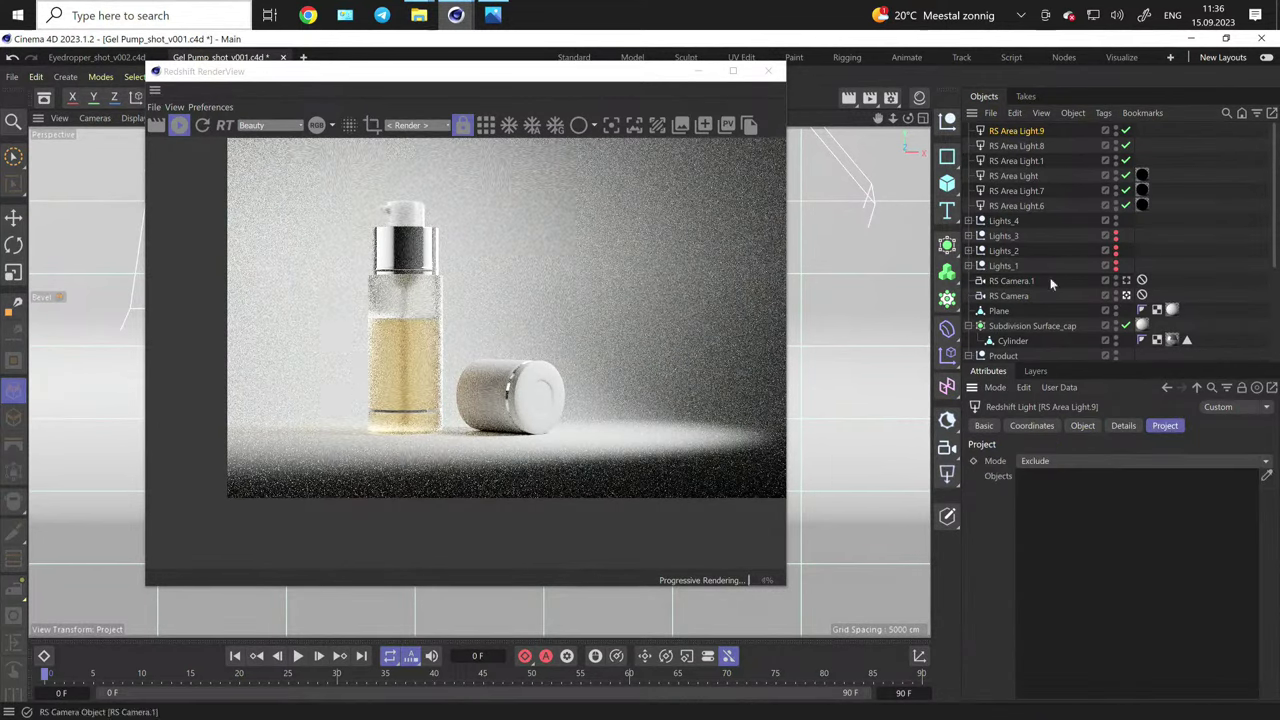
scroll(1050, 250, "down", 5)
left_click_drag(1003, 203, 1120, 628)
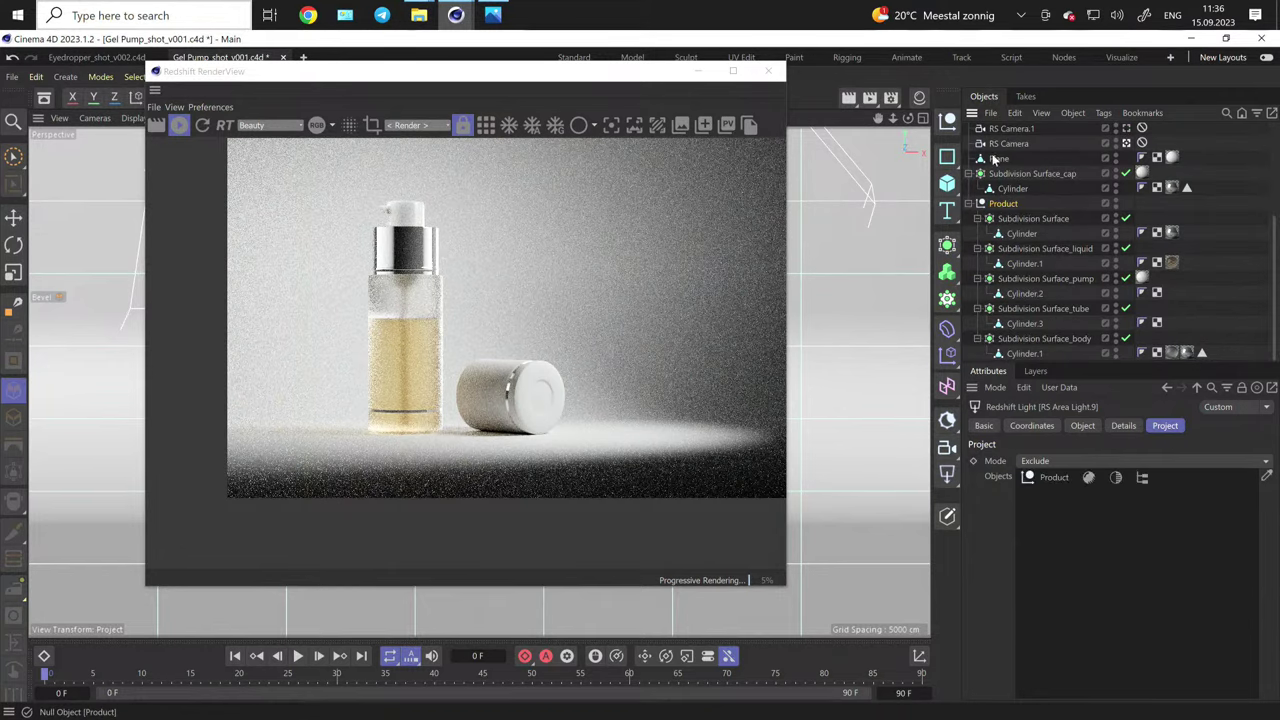
left_click_drag(999, 158, 1100, 520)
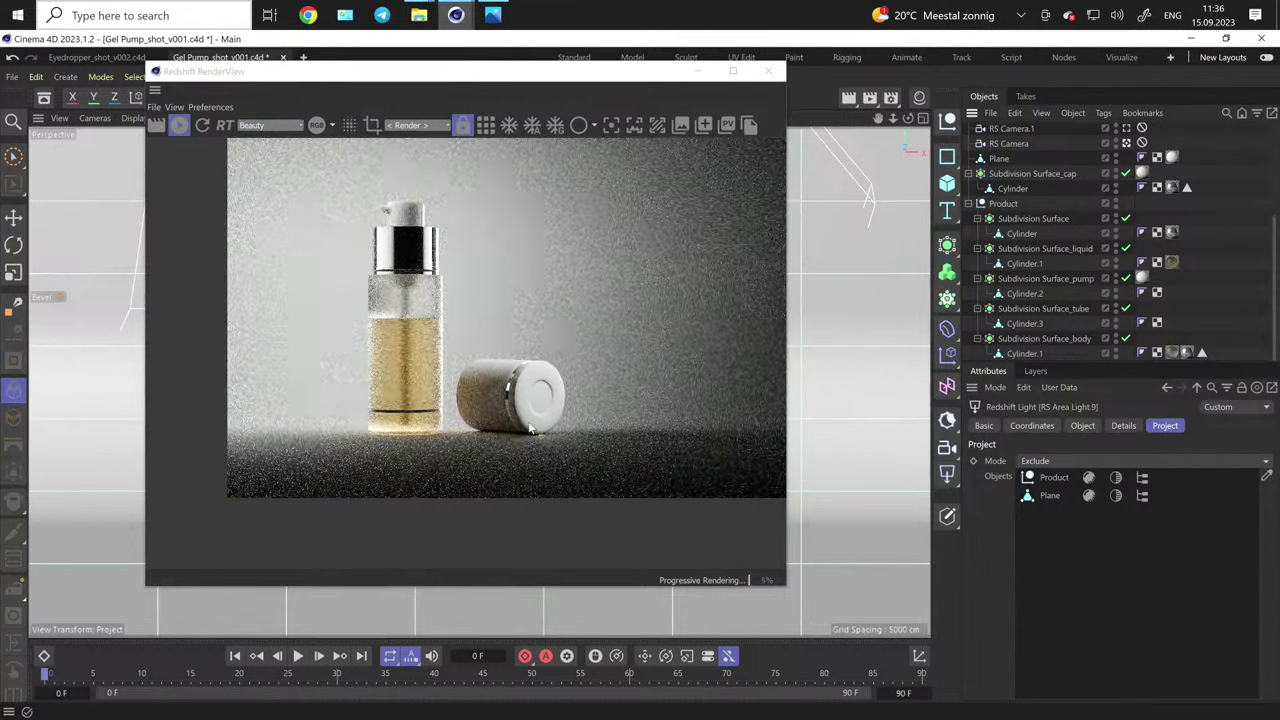
scroll(1073, 194, "up", 5)
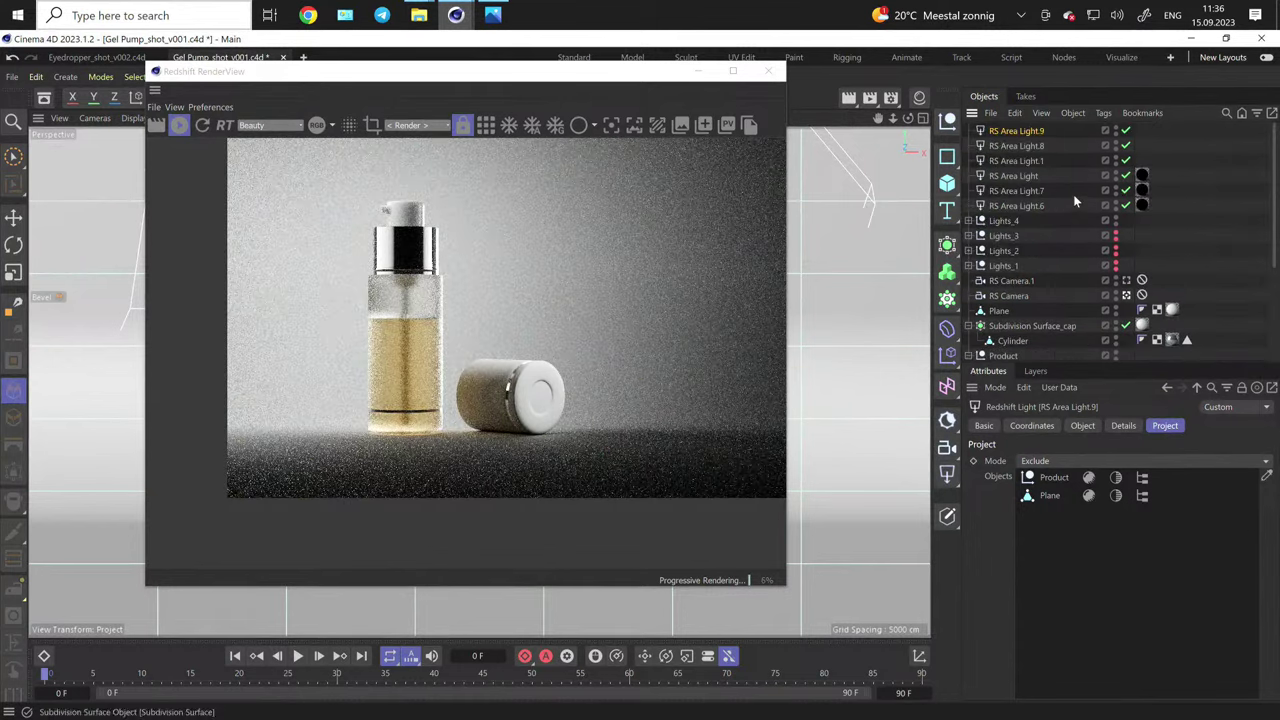
- Set the intensity of RS Area Light.9 to 15
left_click(1084, 426)
left_click(1074, 535)
type("1")
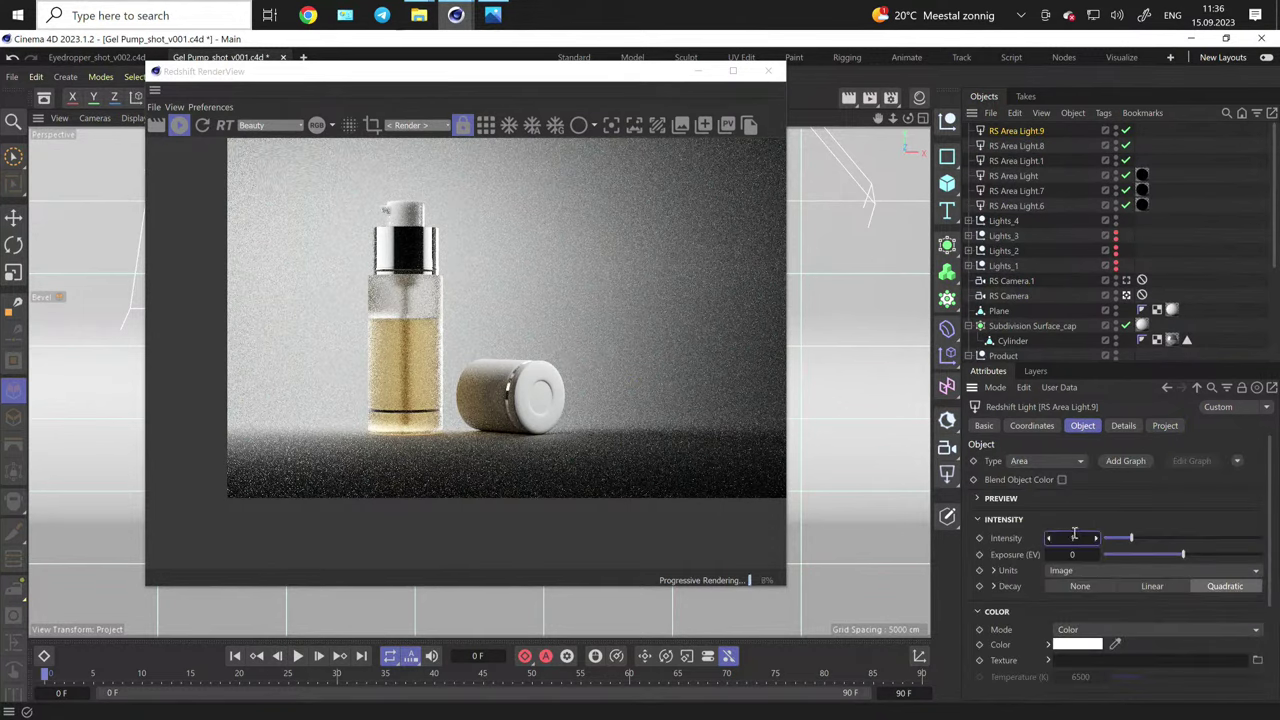
type("15")
key("Return")
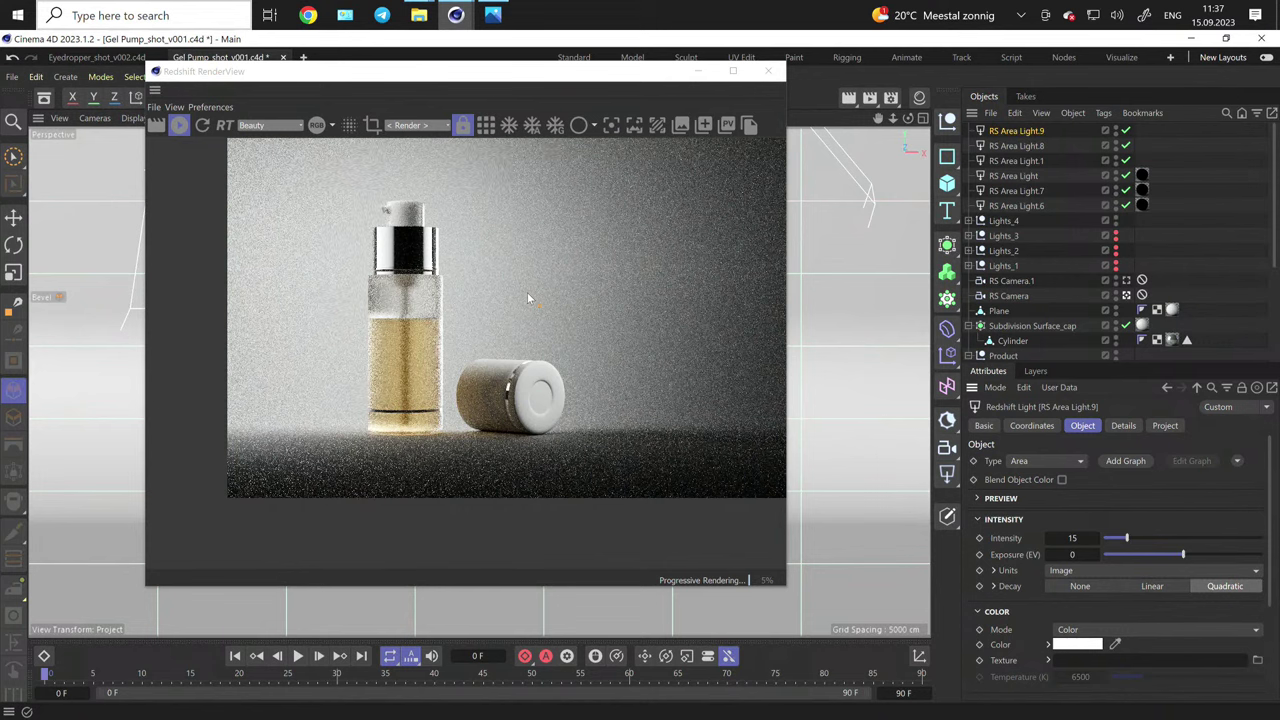
- Limit the render preview to a region enclosing the bottle and the cap
left_click(372, 124)
left_click_drag(463, 272, 397, 244)
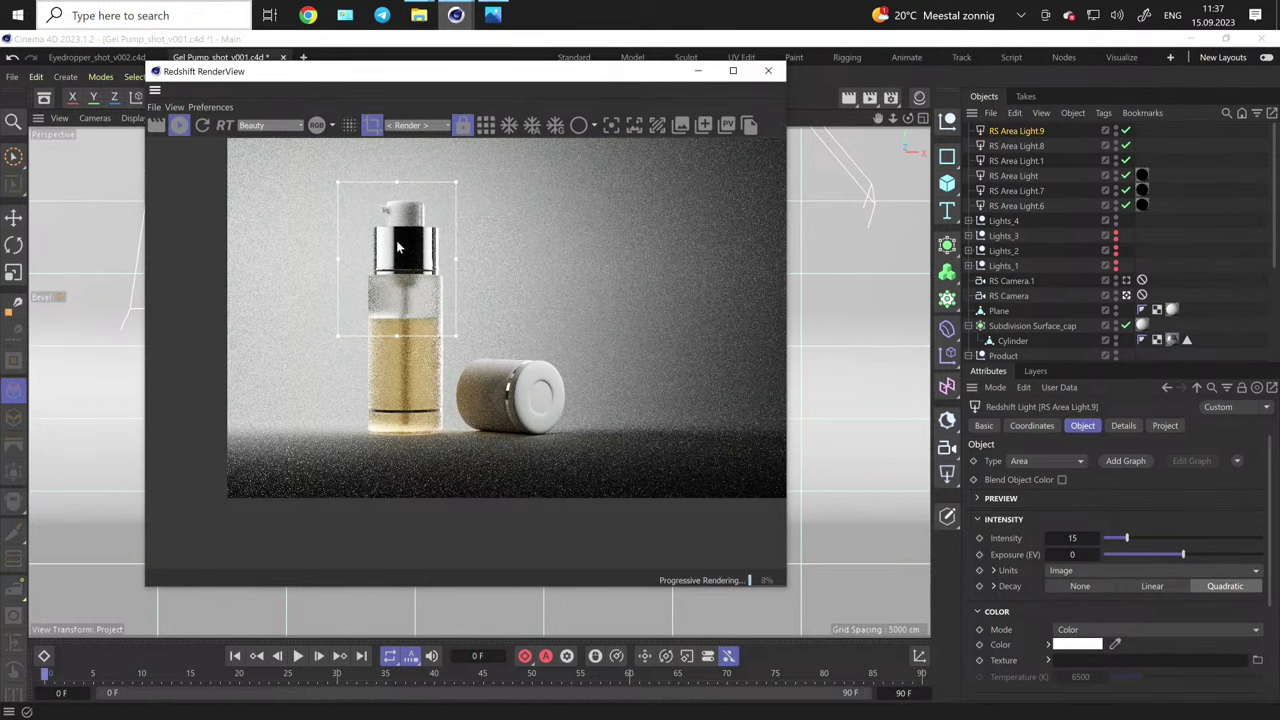
left_click_drag(457, 338, 580, 471)
scroll(443, 354, "up", 3)
scroll(479, 338, "down", 1)
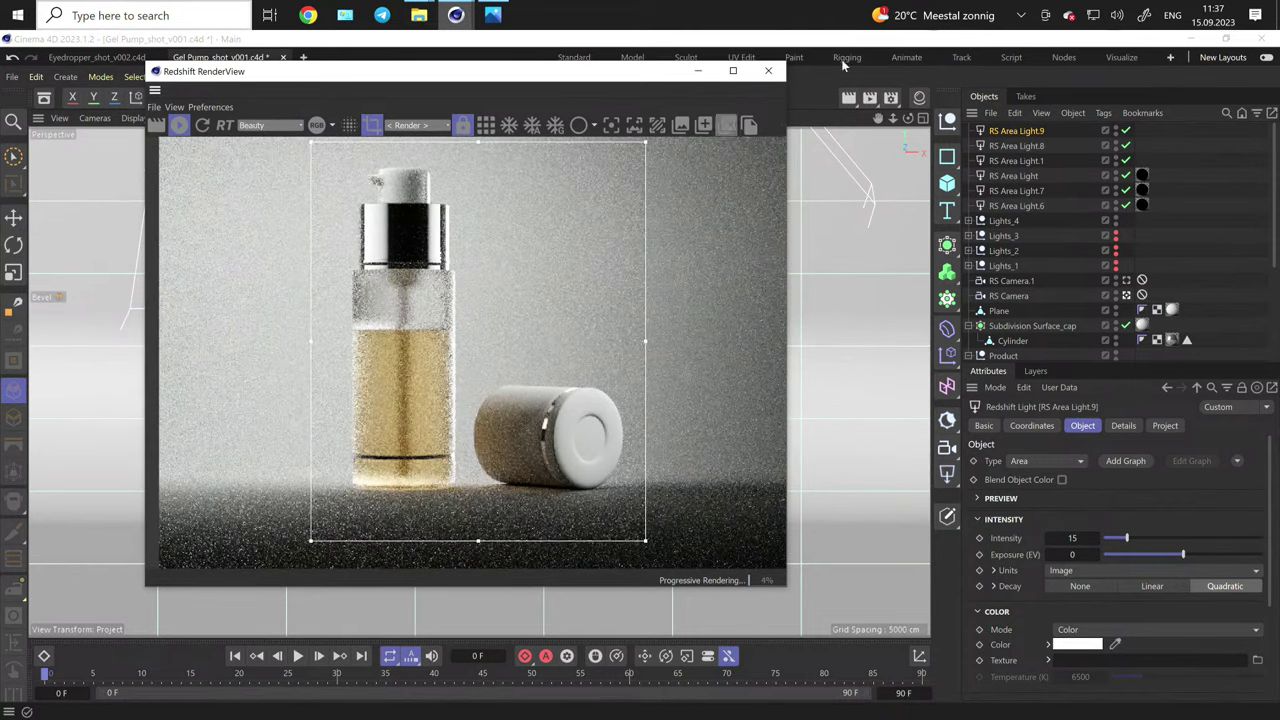
- Open the render settings beside the render preview and review the Redshift sampling threshold and the output size
left_click(890, 97)
left_click(890, 97)
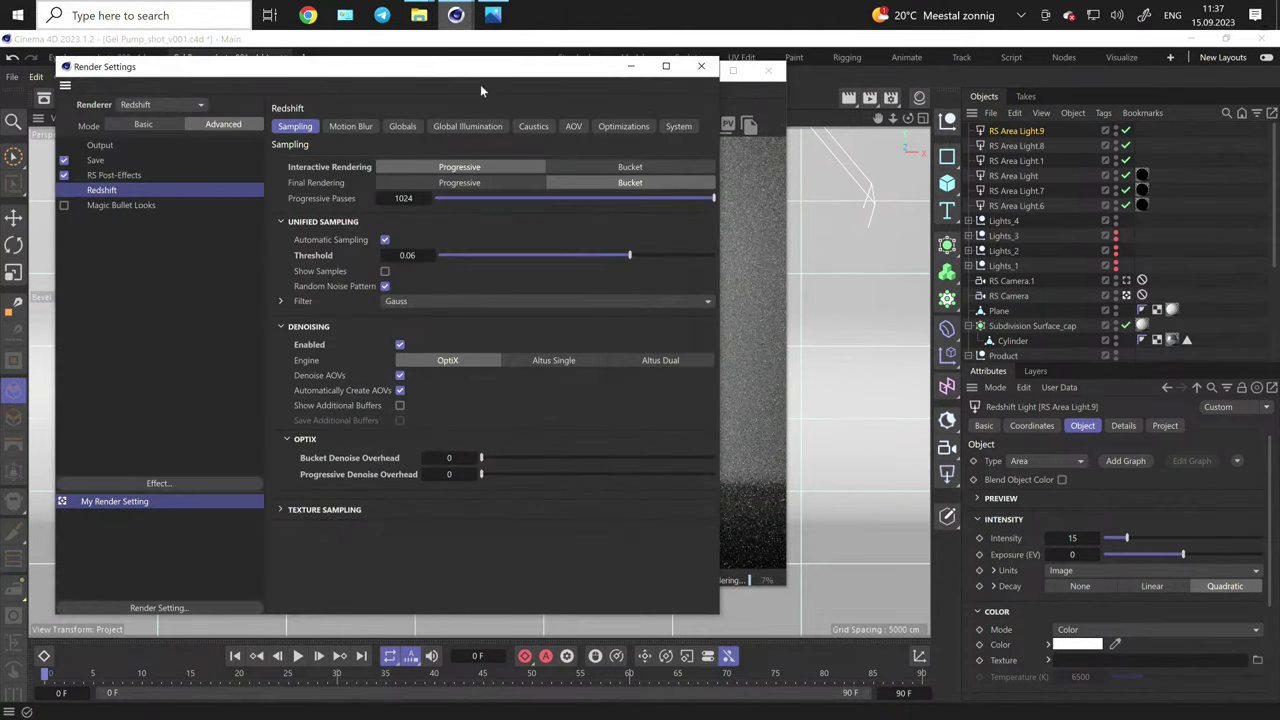
left_click_drag(250, 52, 987, 200)
left_click(960, 244)
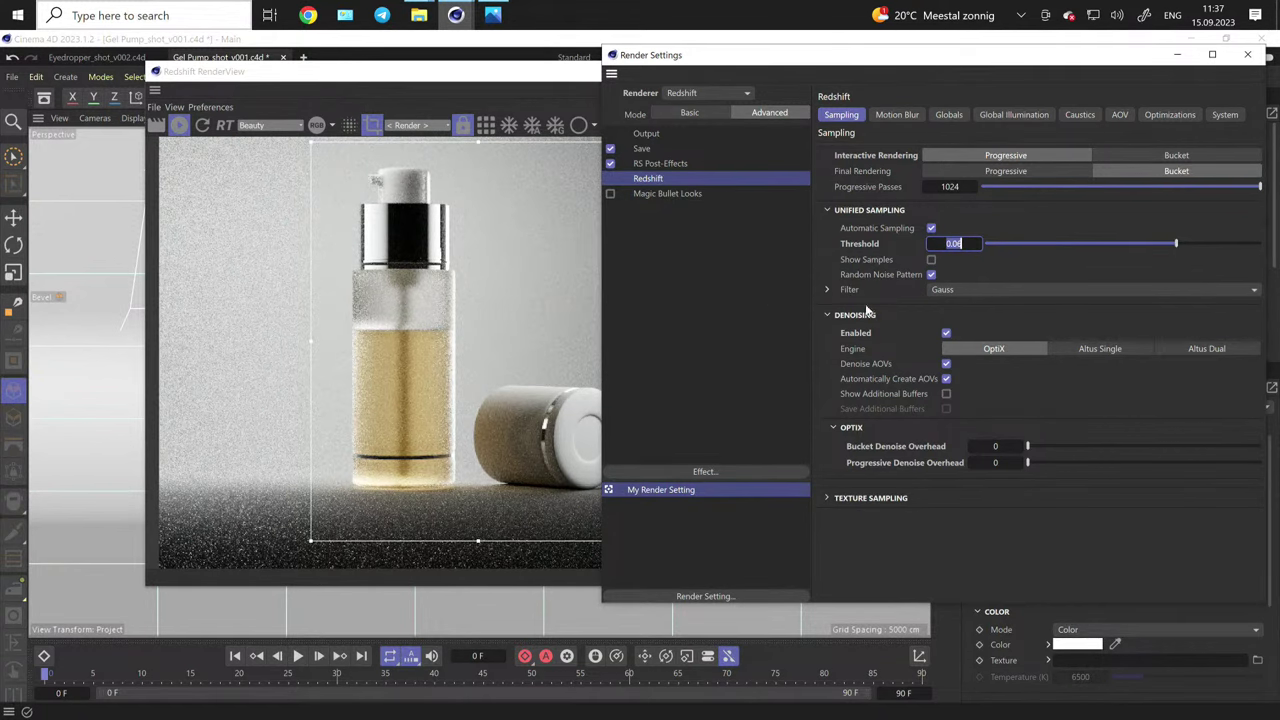
left_click(658, 137)
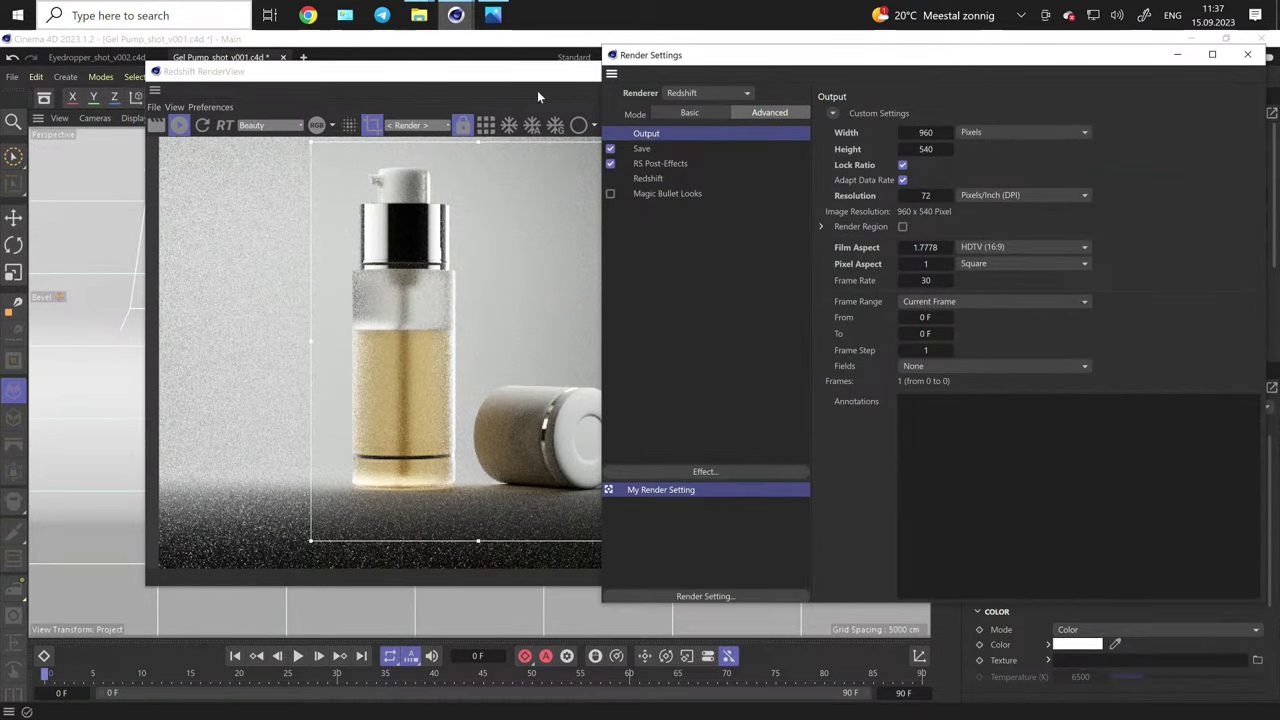
- Render the region in bucket mode, inspect the bottle and cap up close and in full frame, and close the render settings
left_click_drag(518, 73, 425, 75)
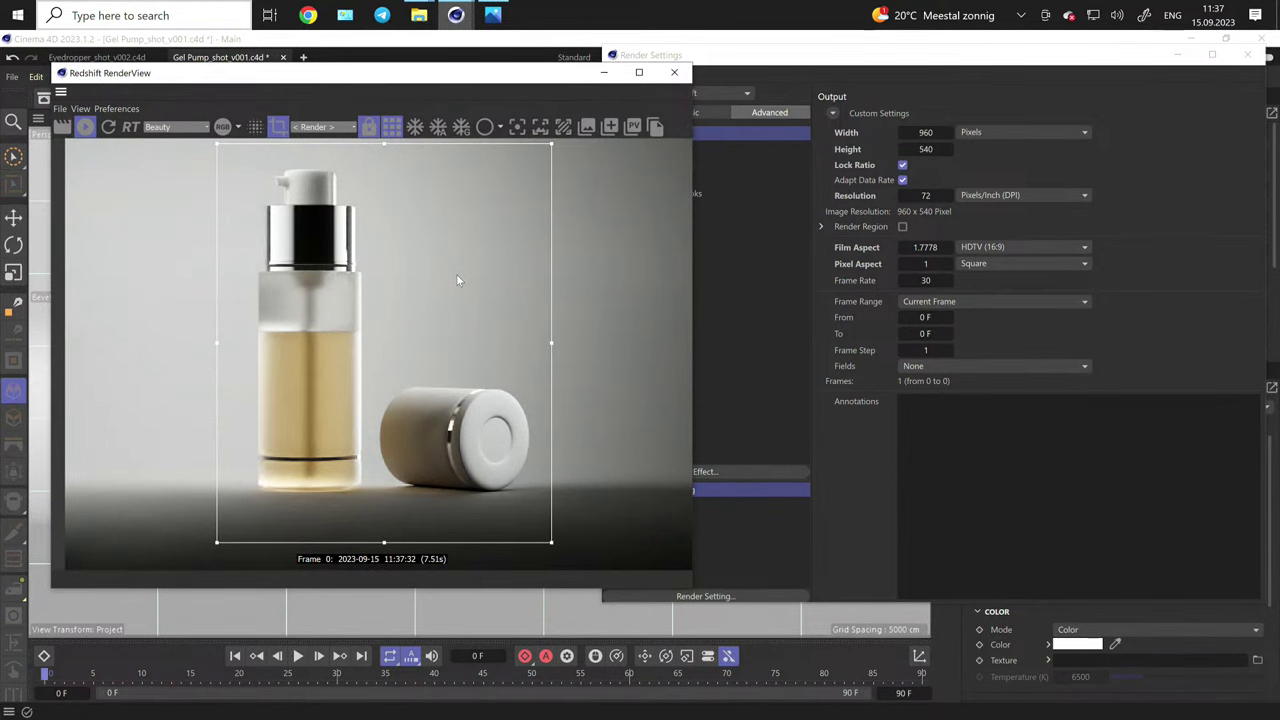
scroll(456, 280, "down", 4)
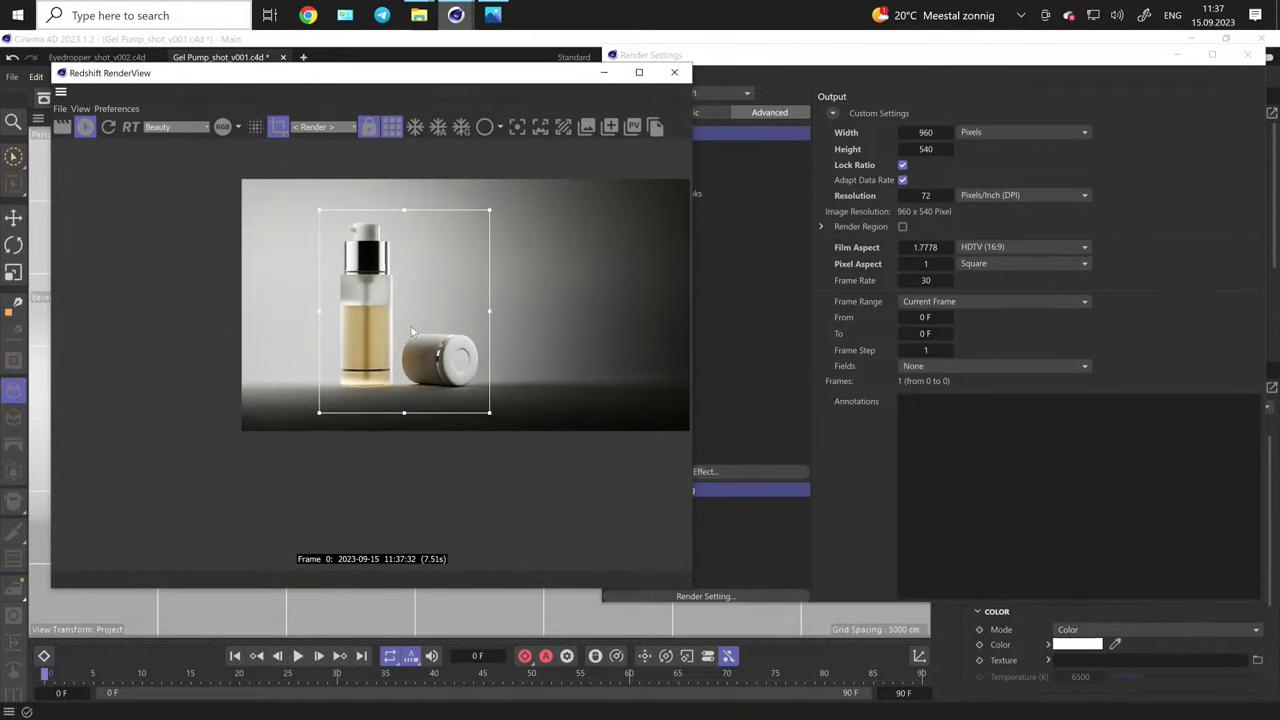
scroll(372, 295, "up", 4)
scroll(391, 322, "up", 2)
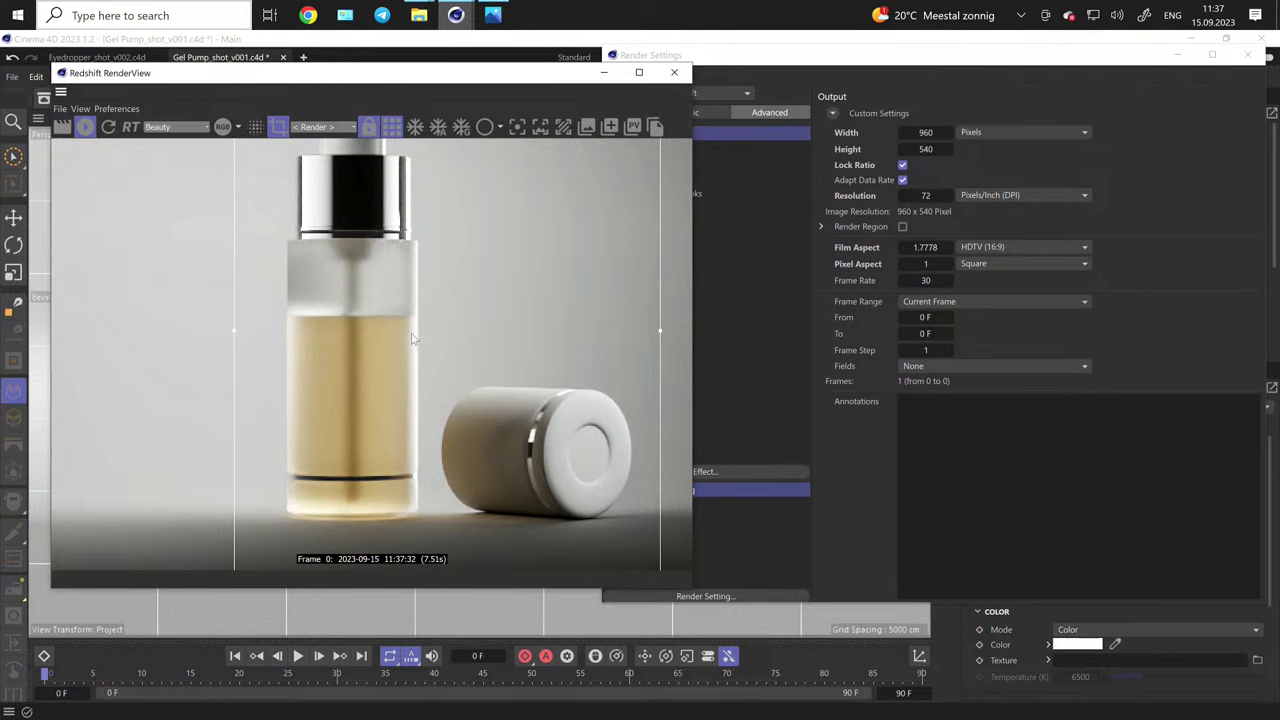
left_click(1247, 54)
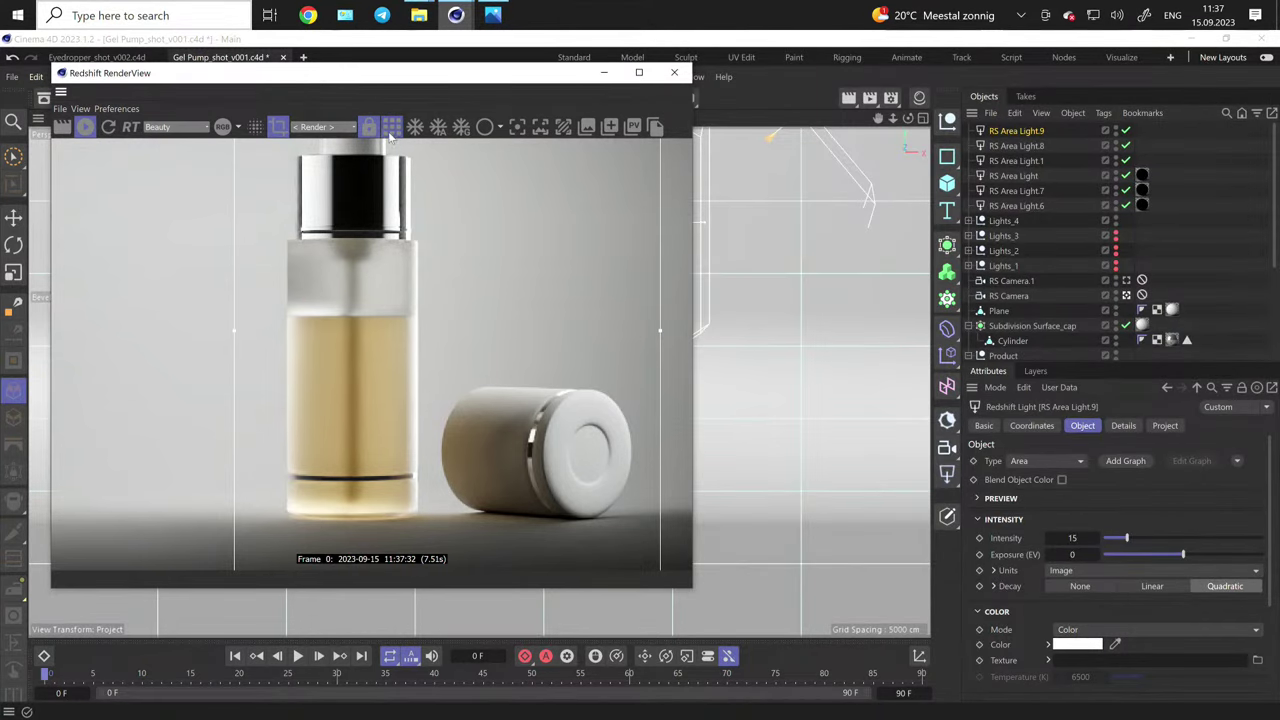
left_click(606, 74)
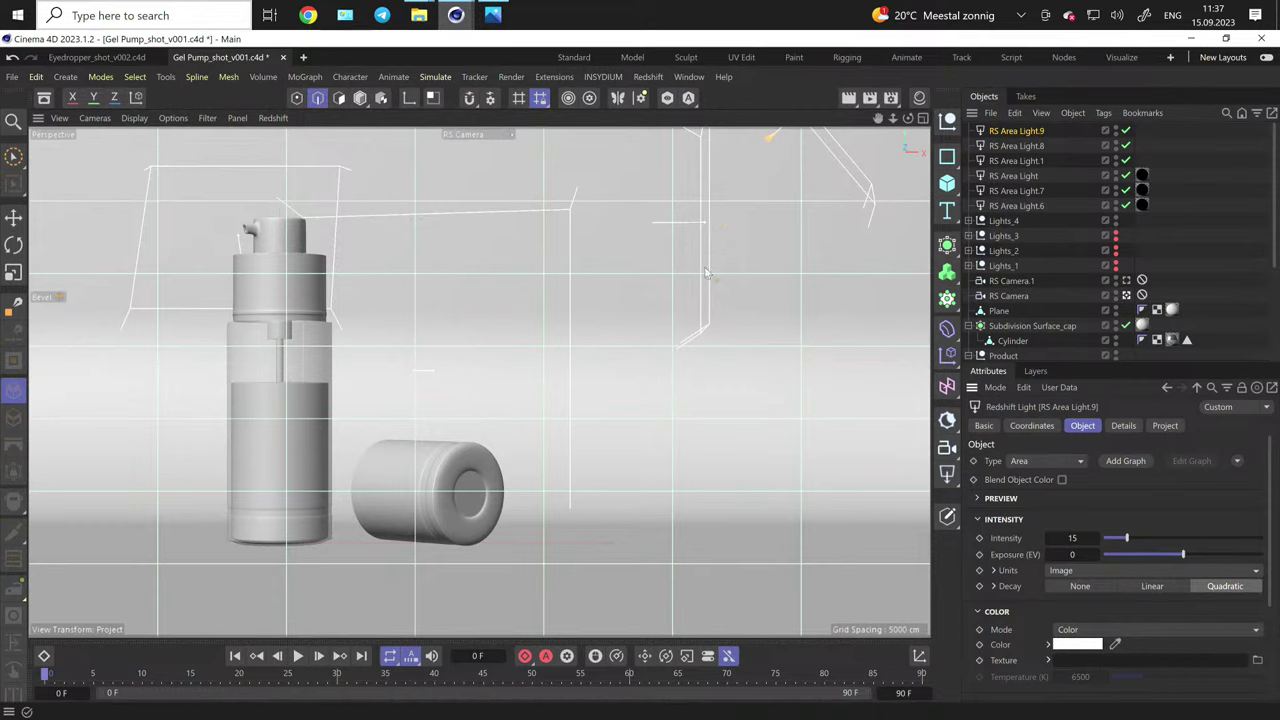
- Compare the render with RS Area Light.8 and RS Area Light.1 switched off in turn, re-enabling each one
mouse_move(455, 15)
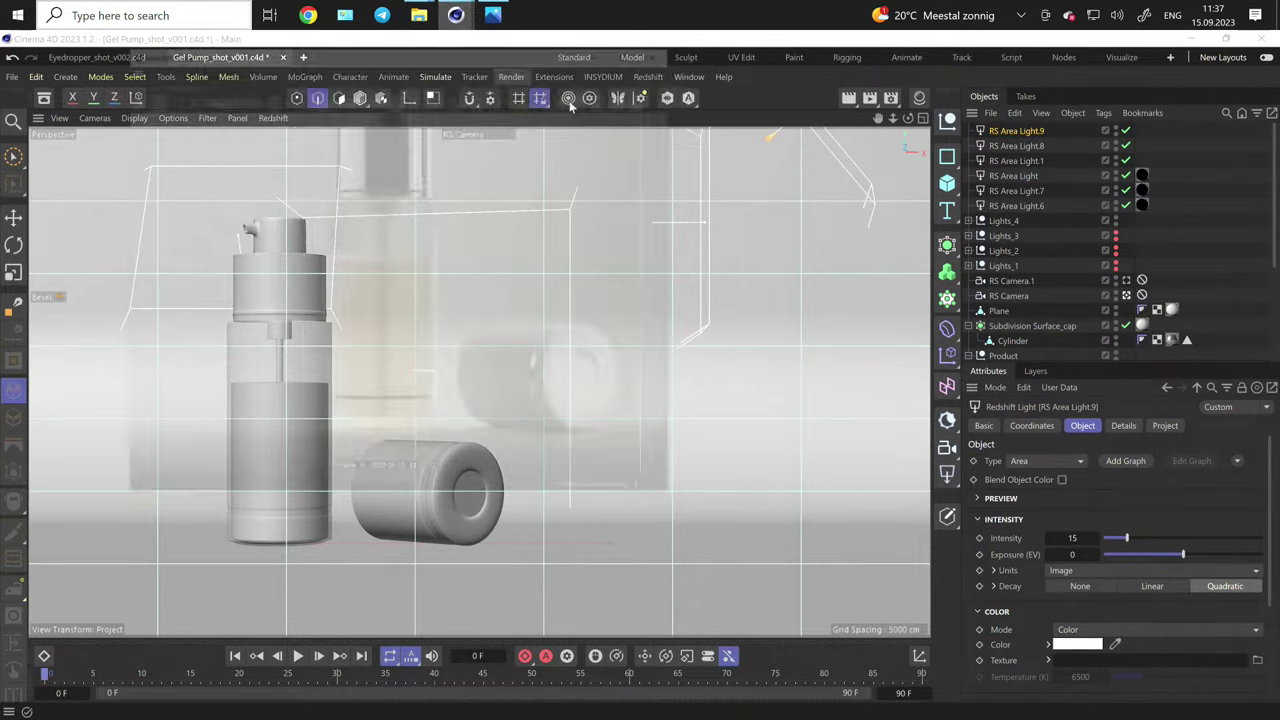
left_click(530, 98)
left_click(1060, 146)
left_click(1125, 146)
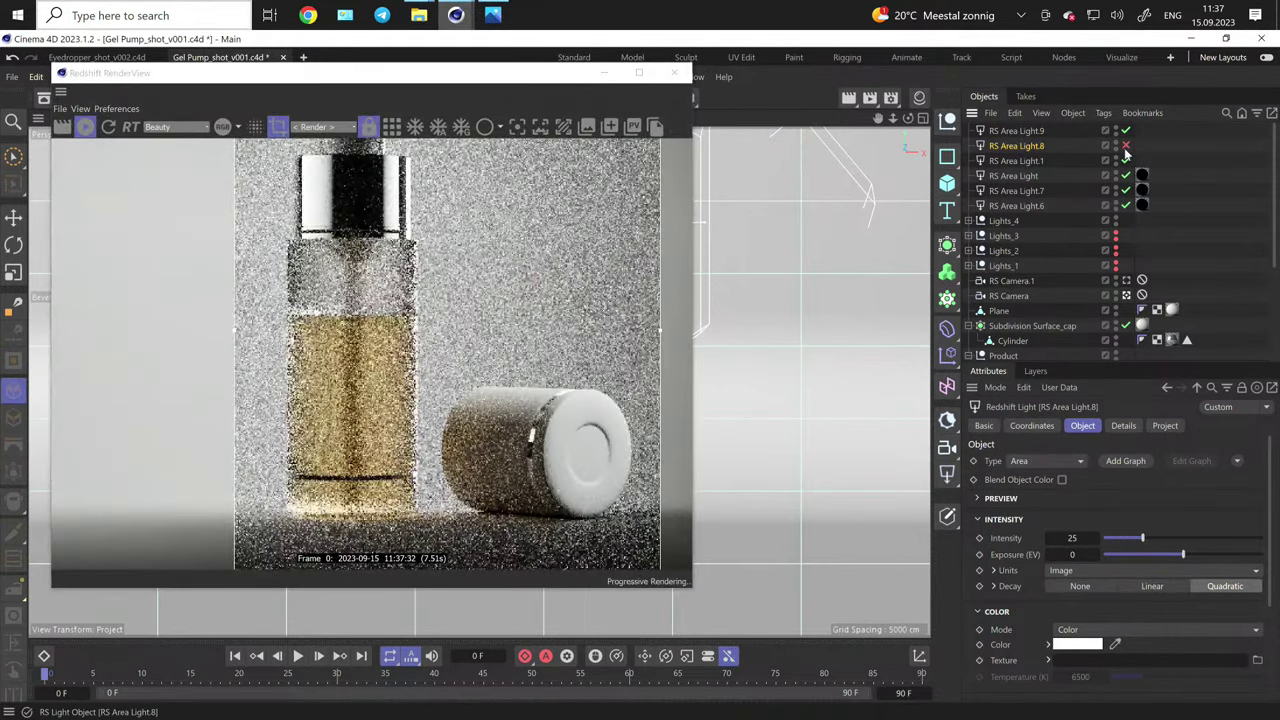
left_click(1125, 161)
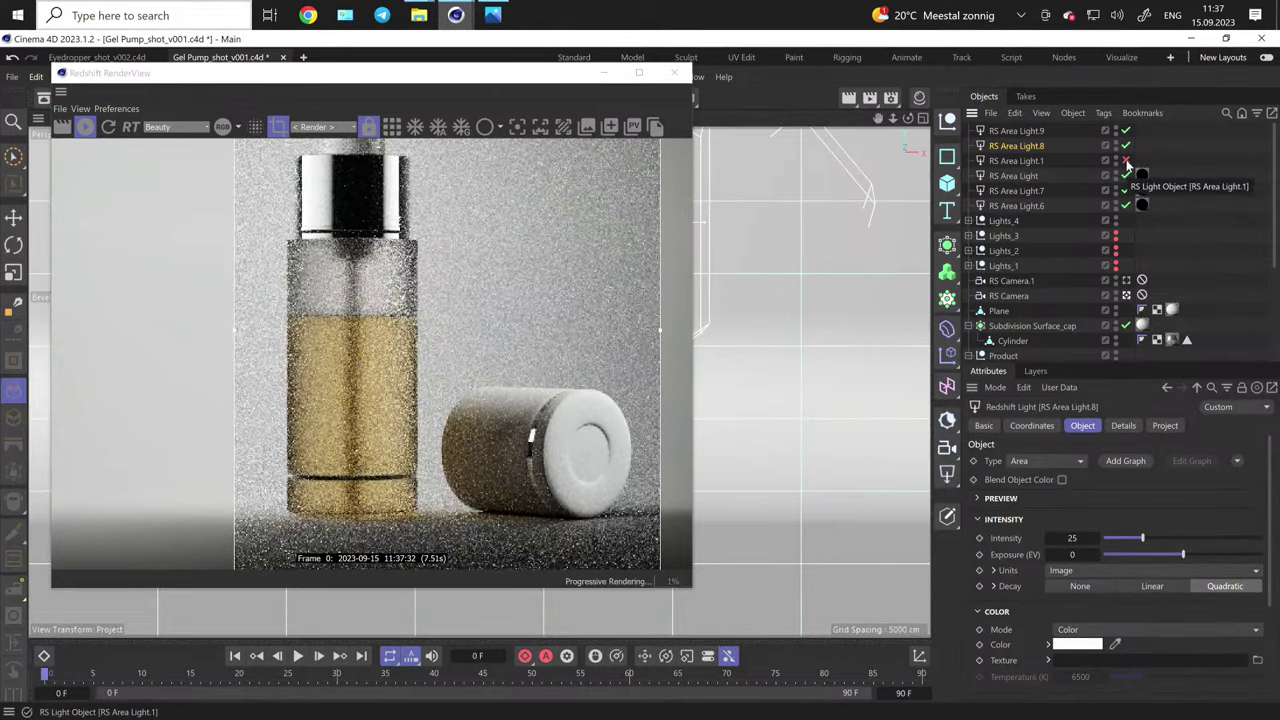
left_click(1125, 161)
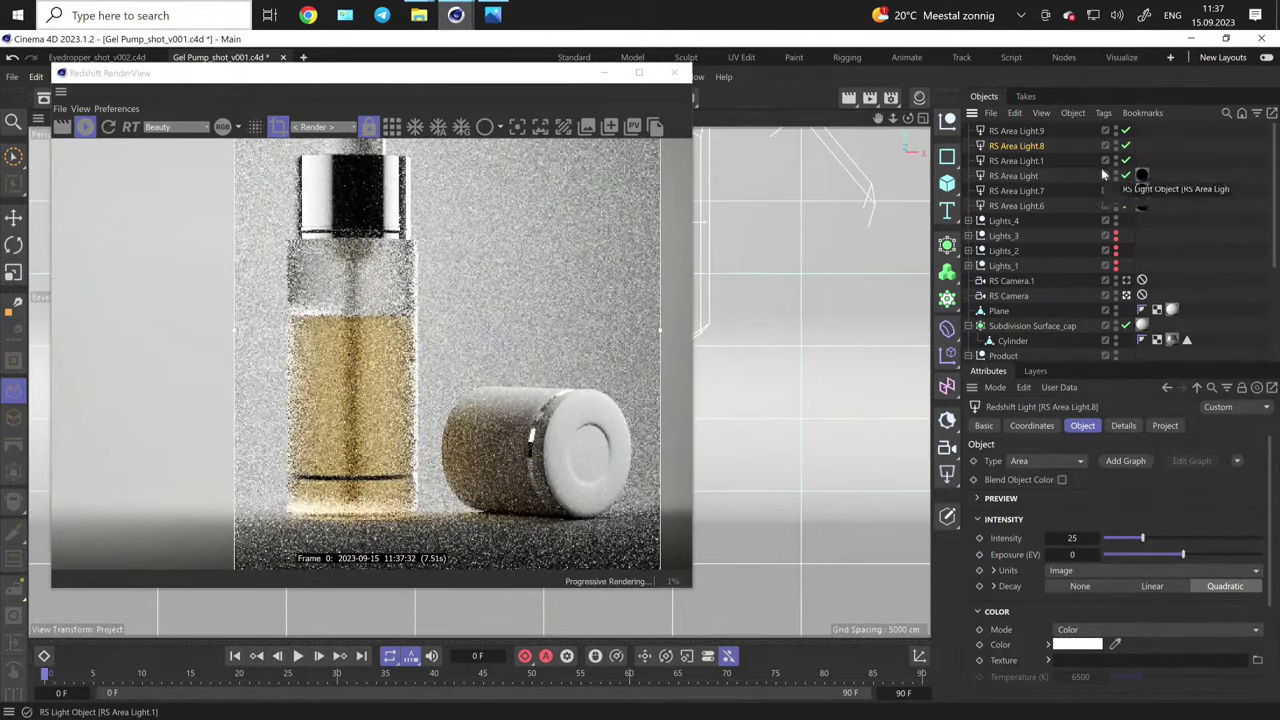
- Set the intensity of RS Area Light.1 to 13.5 and render the preview region in bucket mode
left_click(1030, 161)
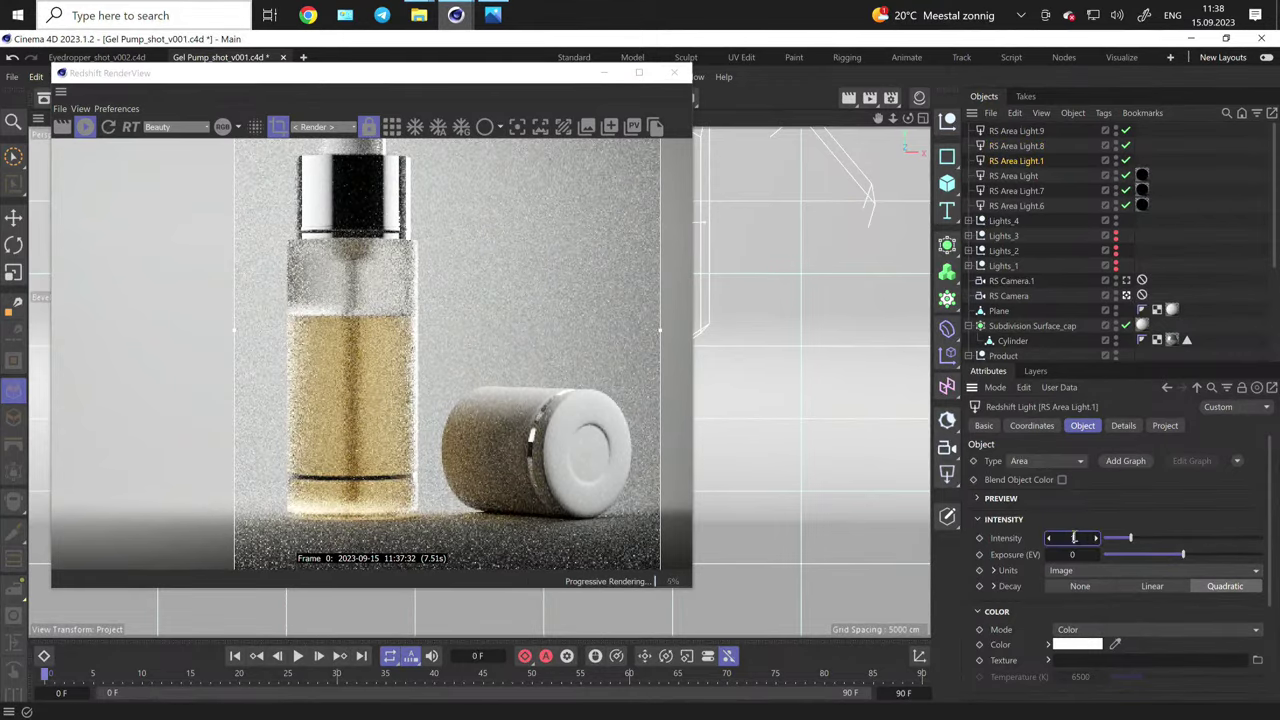
key("Return")
double_click(1086, 536)
type("13.5")
key("Return")
scroll(449, 313, "down", 2)
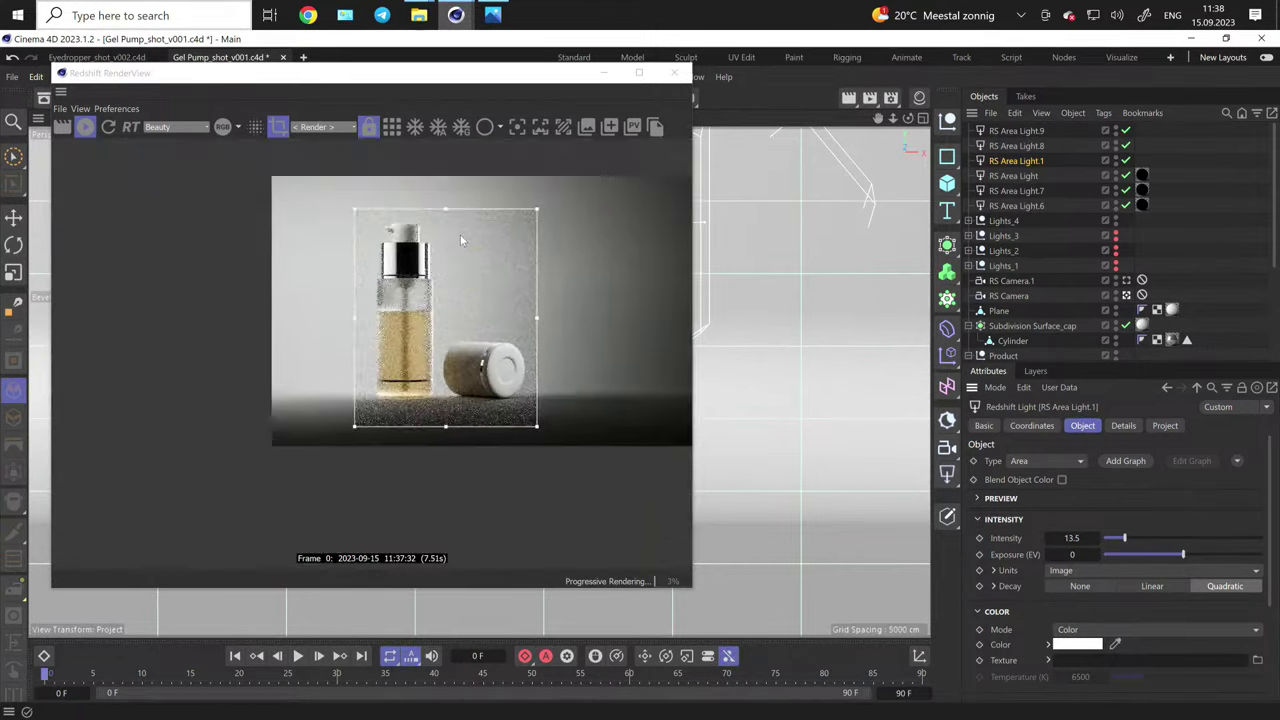
scroll(460, 234, "up", 3)
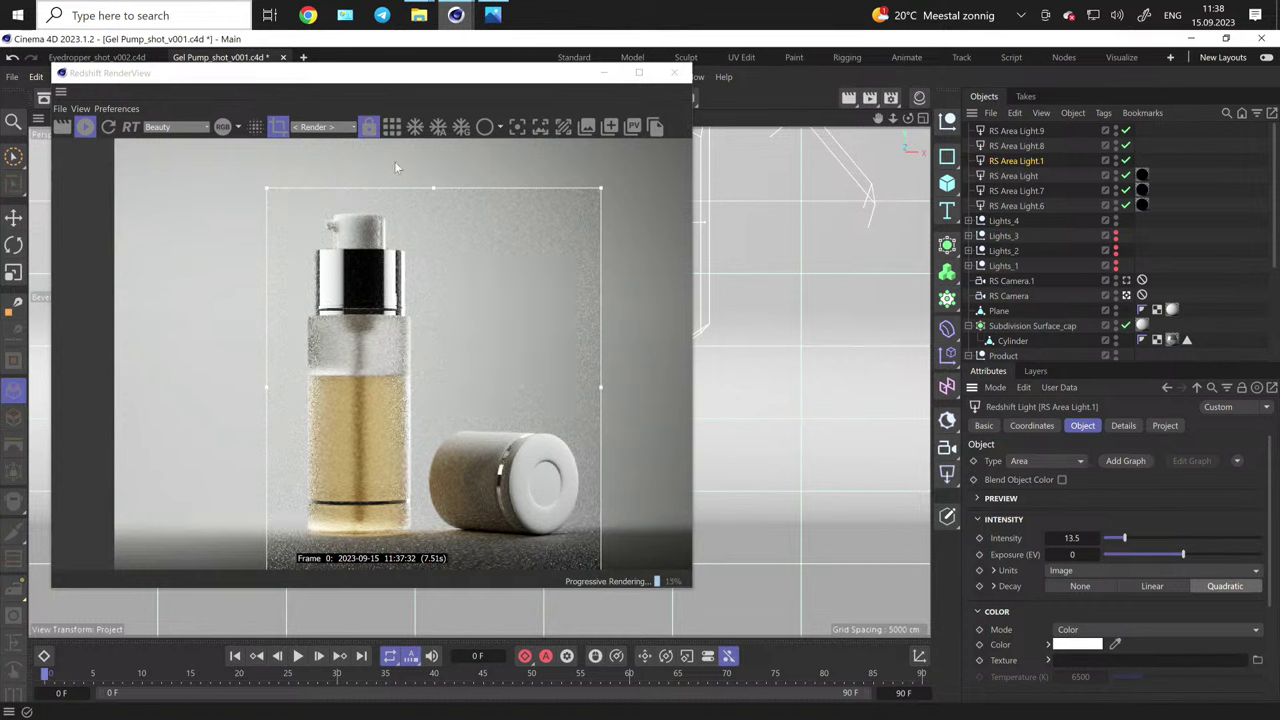
left_click(391, 127)
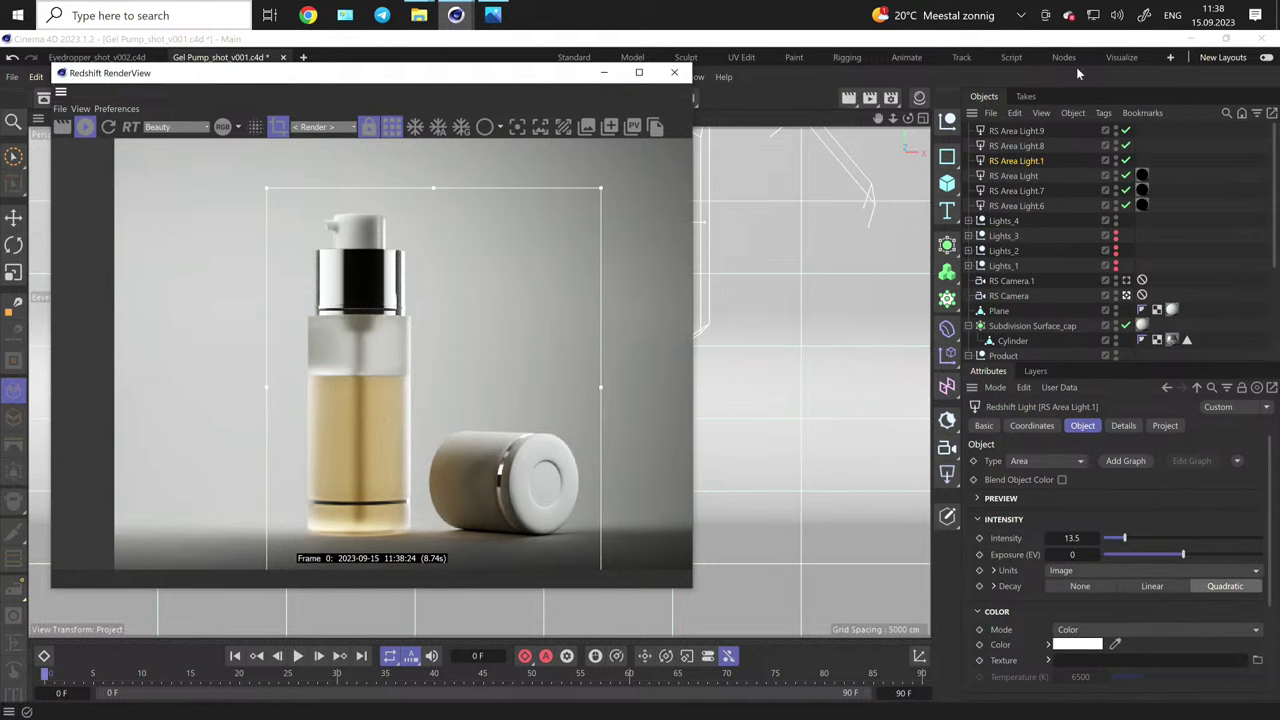
- Add a new Redshift area light and position it at Y 204 cm and Z -140 cm
left_click(947, 474)
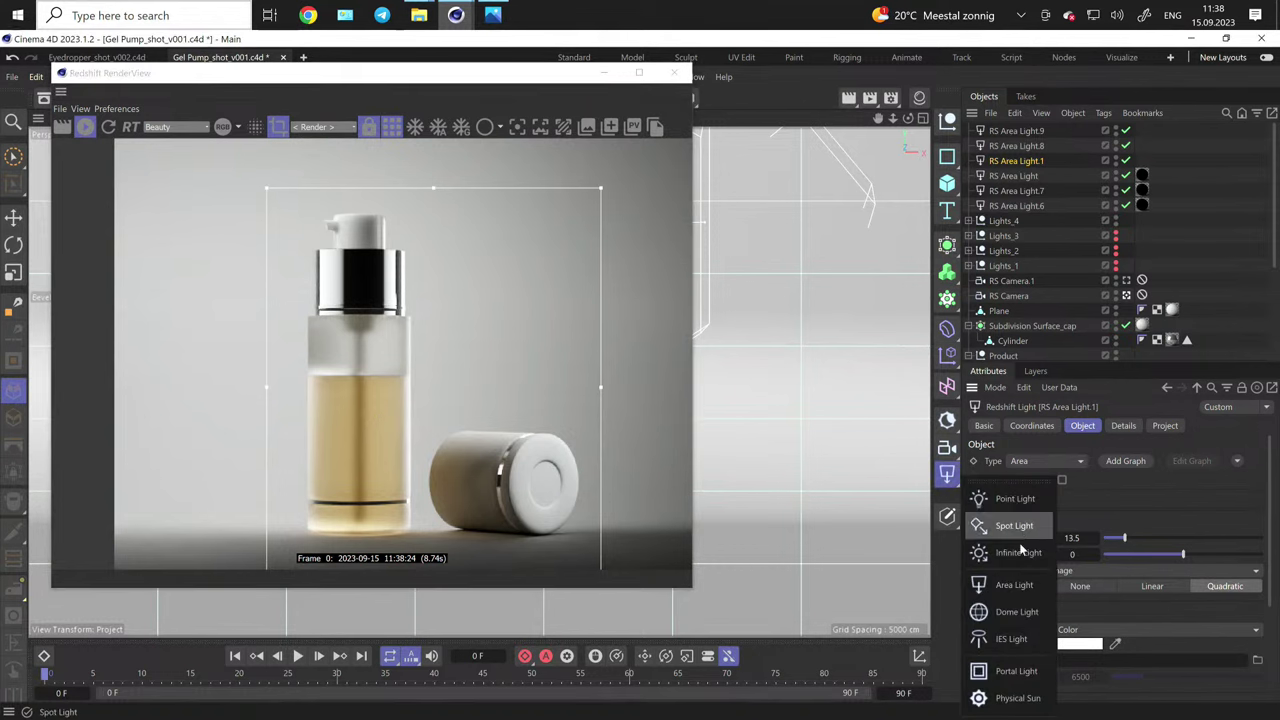
left_click(995, 584)
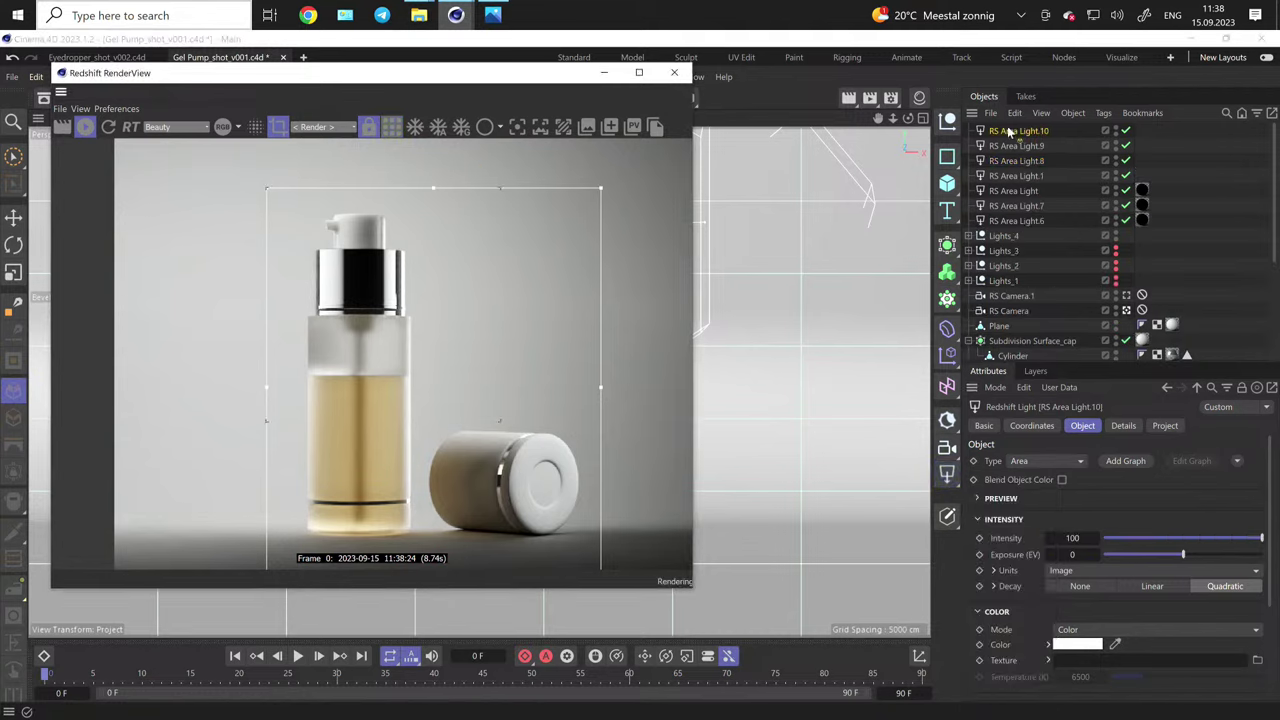
left_click(1032, 425)
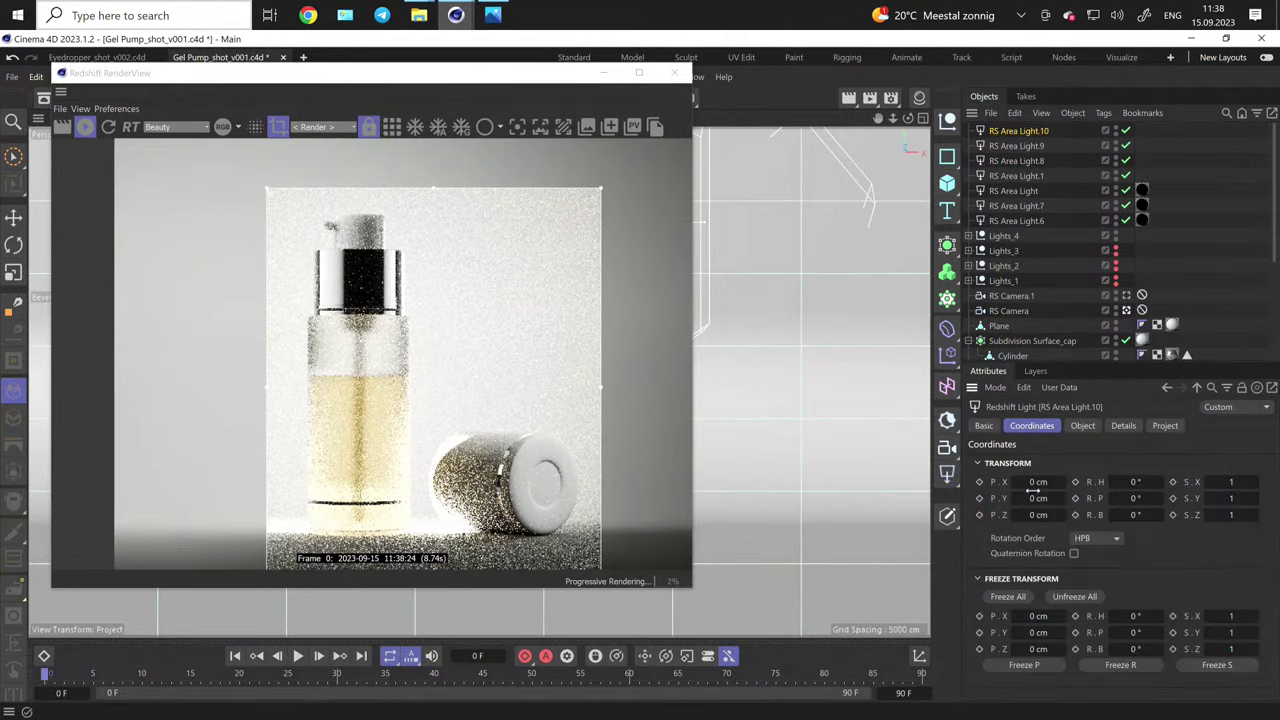
mouse_move(1036, 498)
left_mouse_down()
mouse_move(1277, 498)
mouse_move(1017, 494)
mouse_move(1015, 519)
mouse_move(1015, 505)
left_mouse_up()
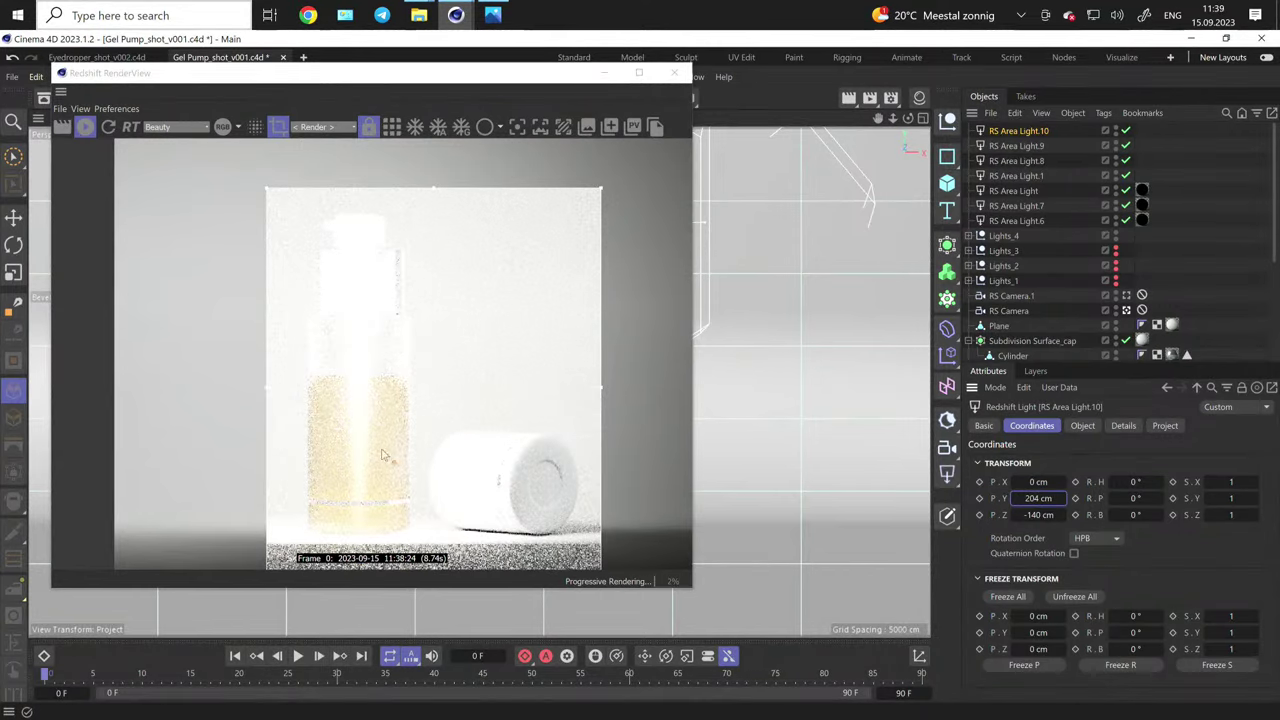
- Set the new area light's intensity to 13 and its Size Y to 338 cm
left_click(1082, 425)
left_click(1185, 539)
left_click_drag(1185, 540, 1134, 539)
left_click(1075, 538)
type("1")
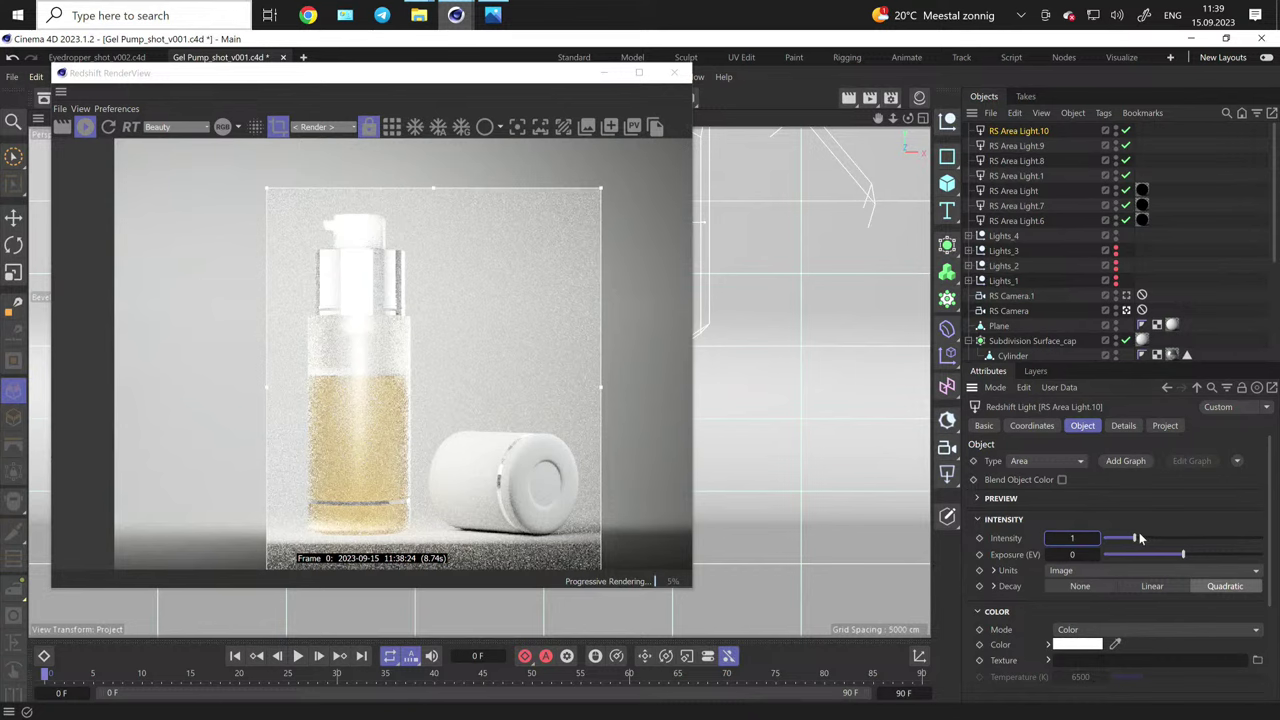
type("3")
key("Return")
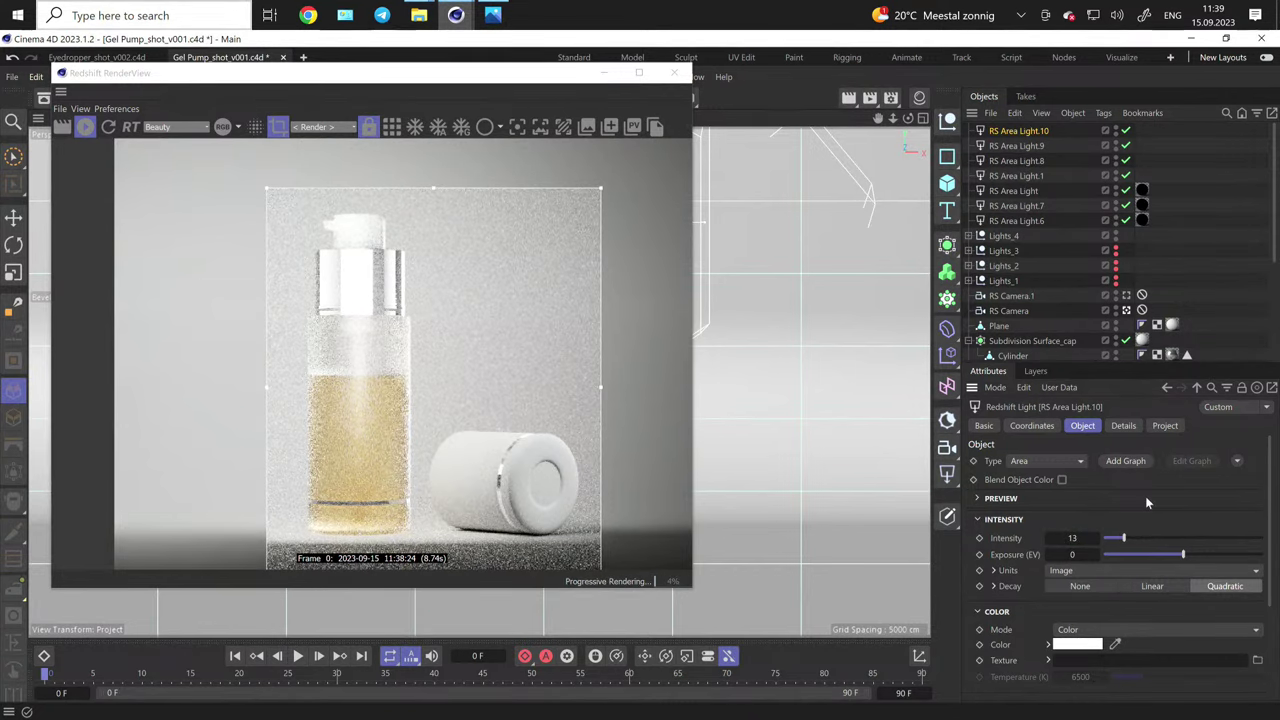
scroll(1100, 600, "down", 3)
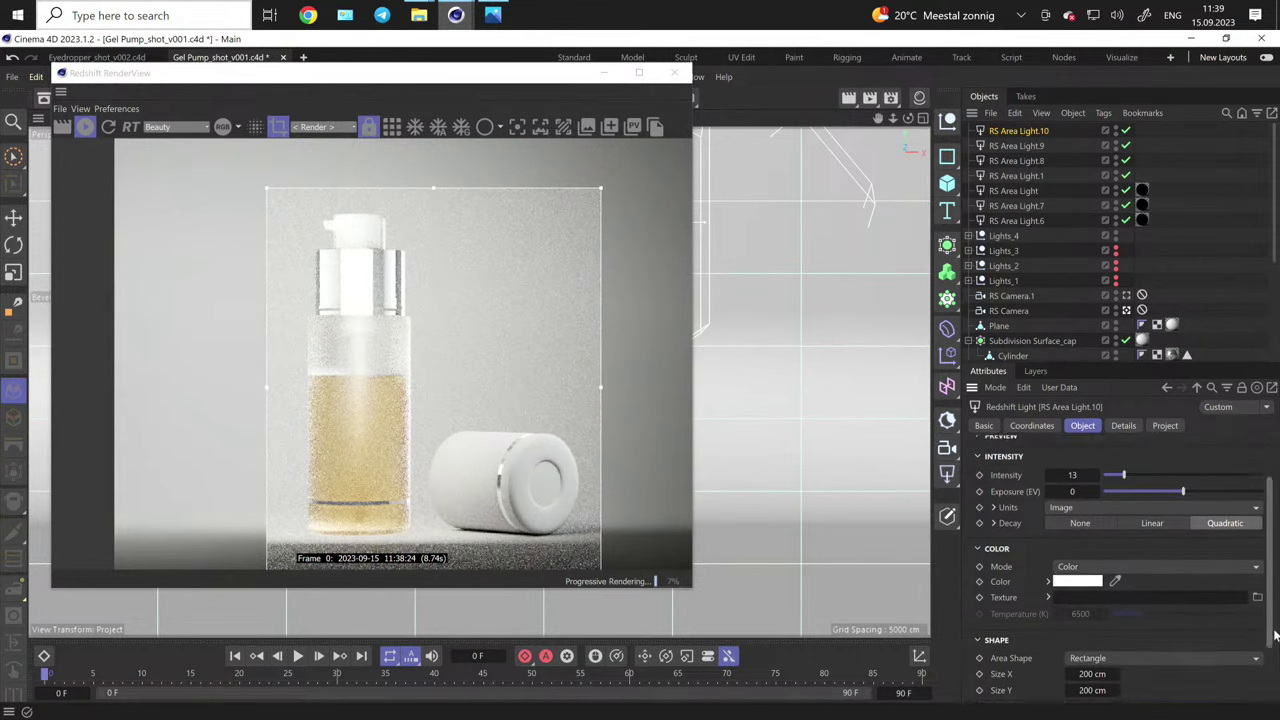
left_click_drag(1092, 624, 1190, 624)
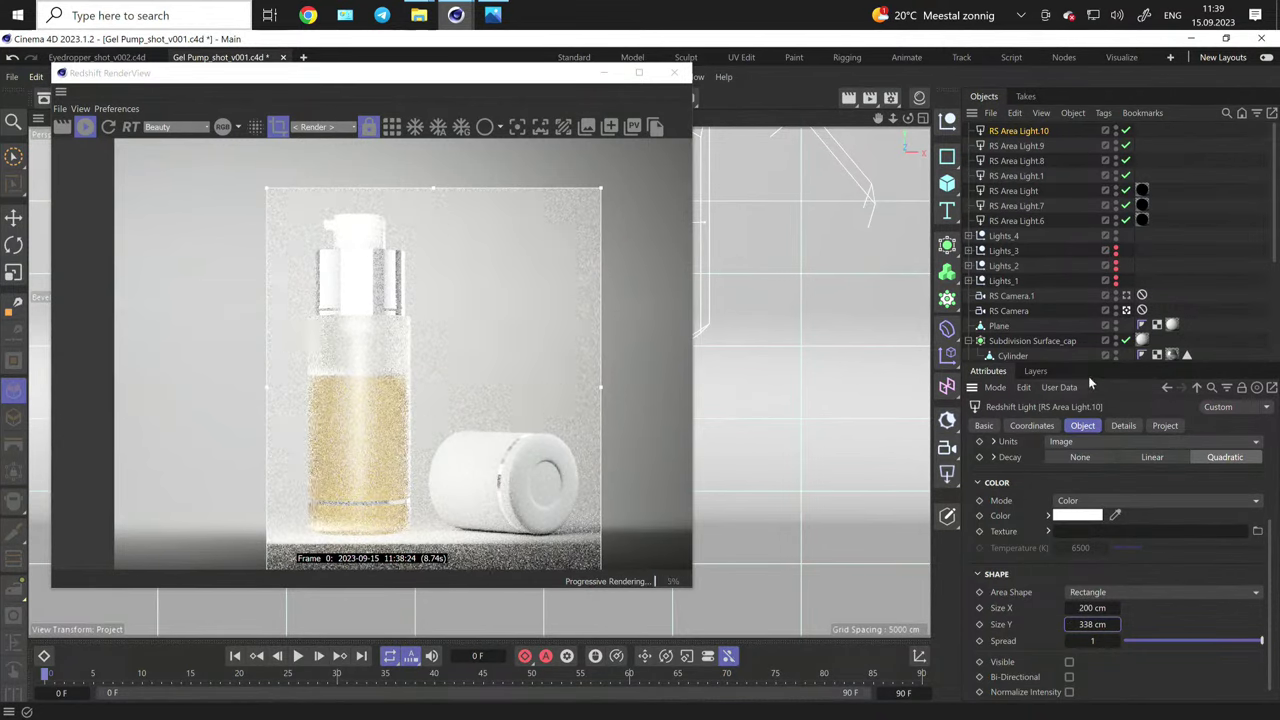
- Exclude the Plane, Subdivision Surface_tube, Subdivision Surface_pump, Subdivision Surface and Subdivision Surface_cap from RS Area Light.10
left_click(1168, 427)
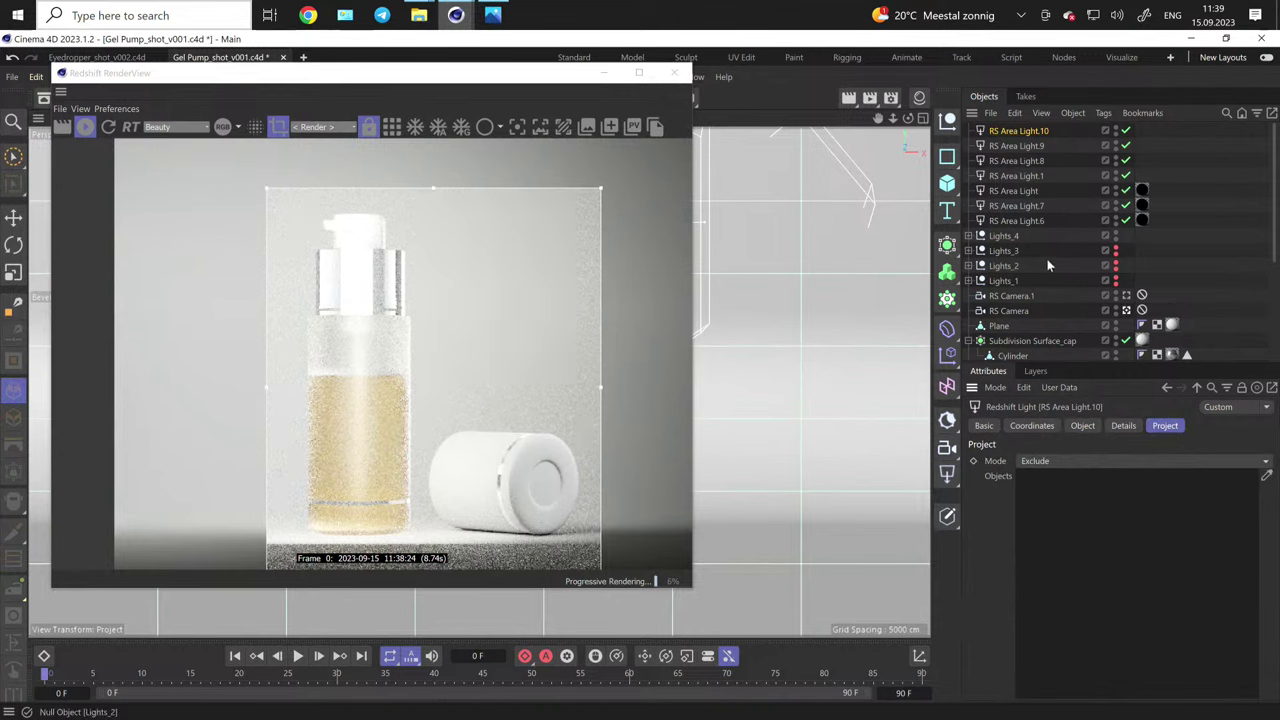
left_click_drag(1000, 326, 1097, 490)
scroll(1073, 283, "down", 4)
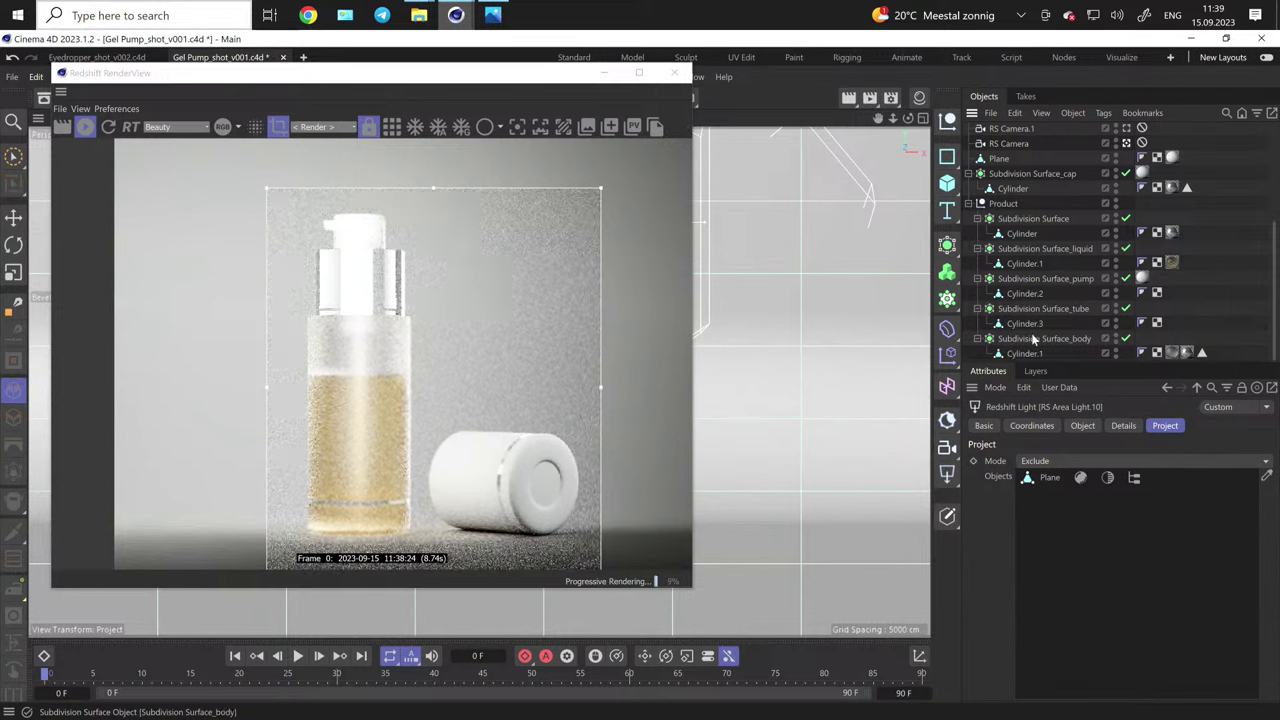
left_click_drag(1043, 309, 1140, 570)
left_click_drag(1080, 278, 1134, 530)
left_click_drag(1052, 224, 1165, 625)
left_click_drag(1040, 173, 1028, 560)
scroll(462, 436, "down", 3)
scroll(405, 405, "up", 2)
scroll(405, 408, "down", 1)
scroll(406, 413, "up", 2)
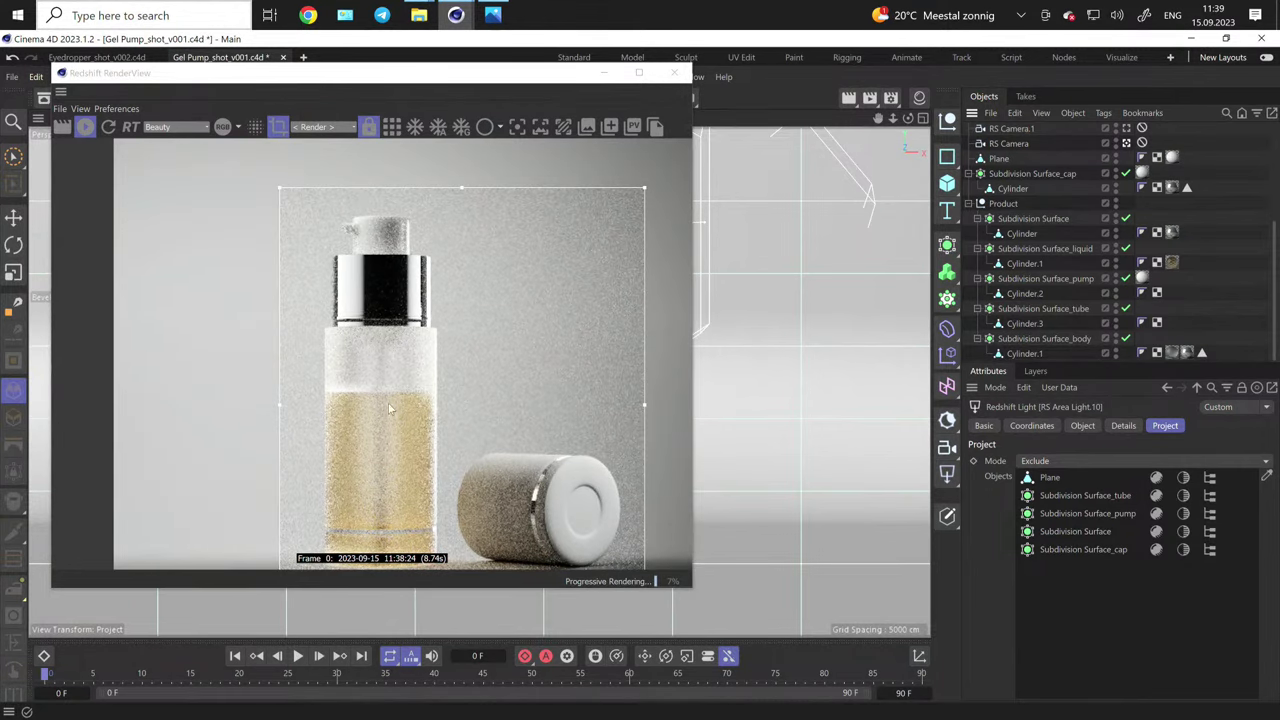
- Set the freeze-transform heading of RS Area Light.10 to -36° and check the Redshift sampling settings
left_click(1030, 426)
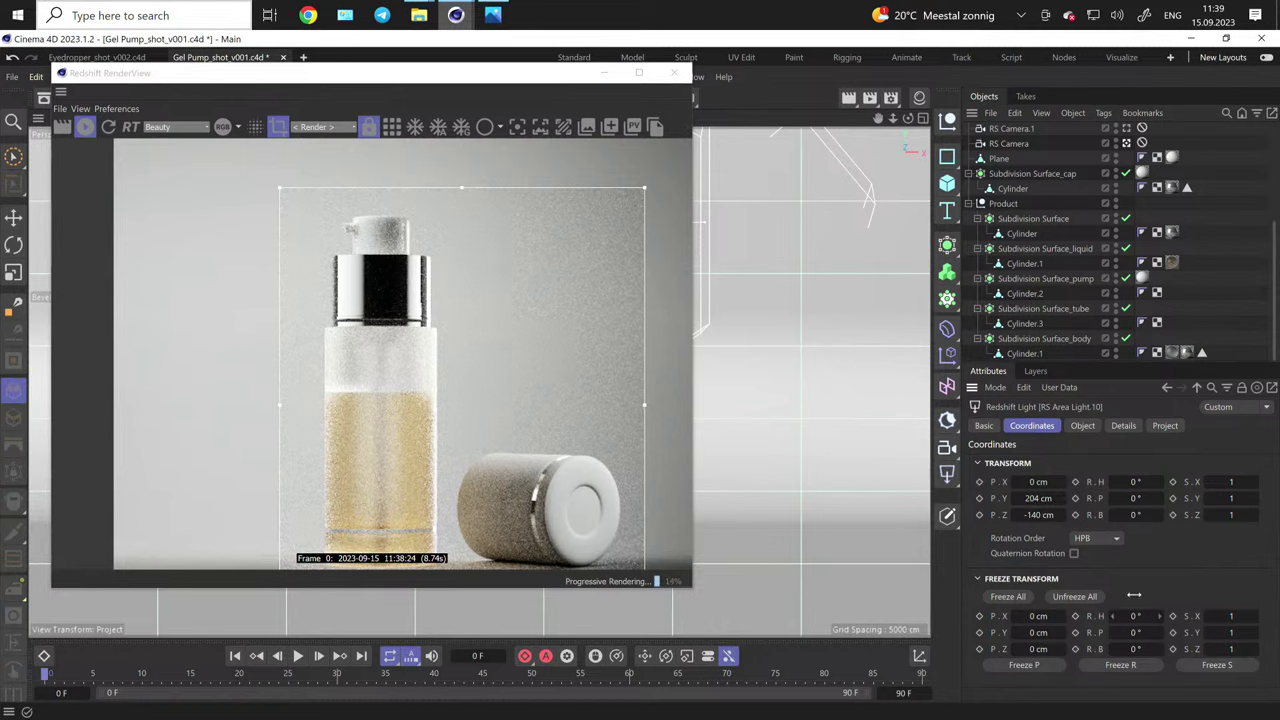
scroll(1030, 200, "up", 4)
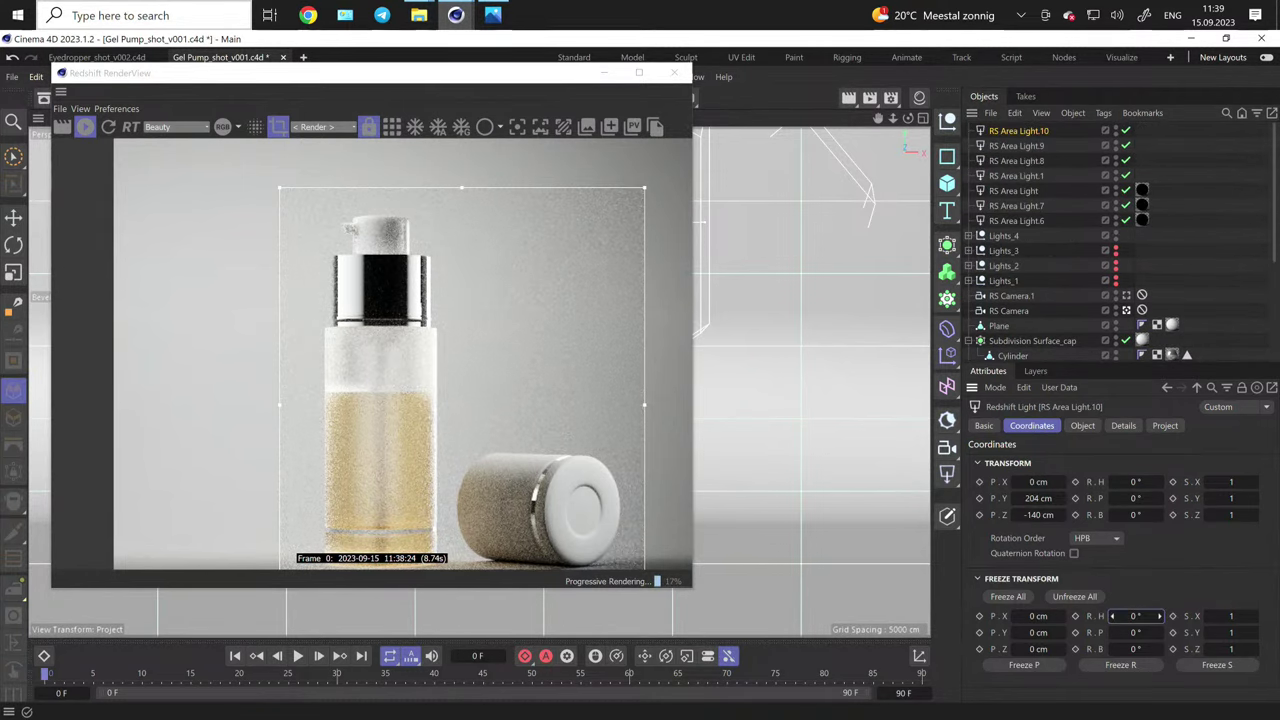
mouse_move(1142, 616)
left_mouse_down()
mouse_move(1114, 616)
mouse_move(1125, 614)
left_mouse_up()
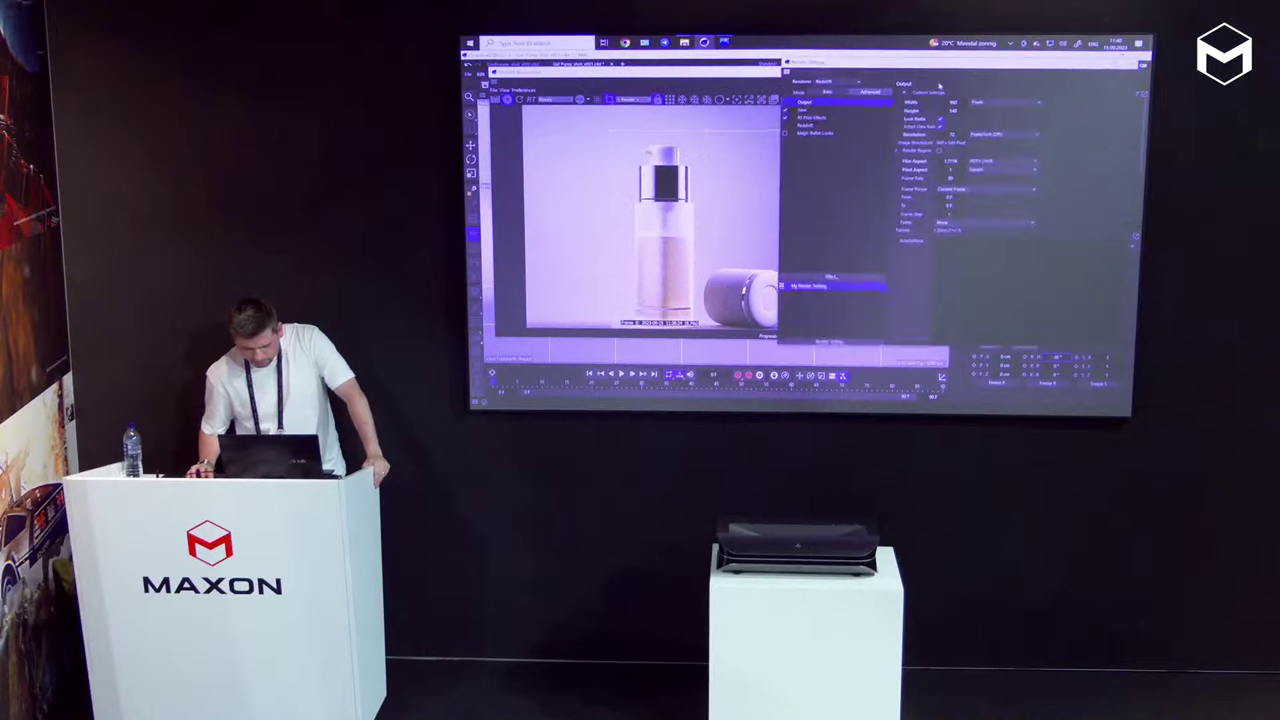
left_click(806, 126)
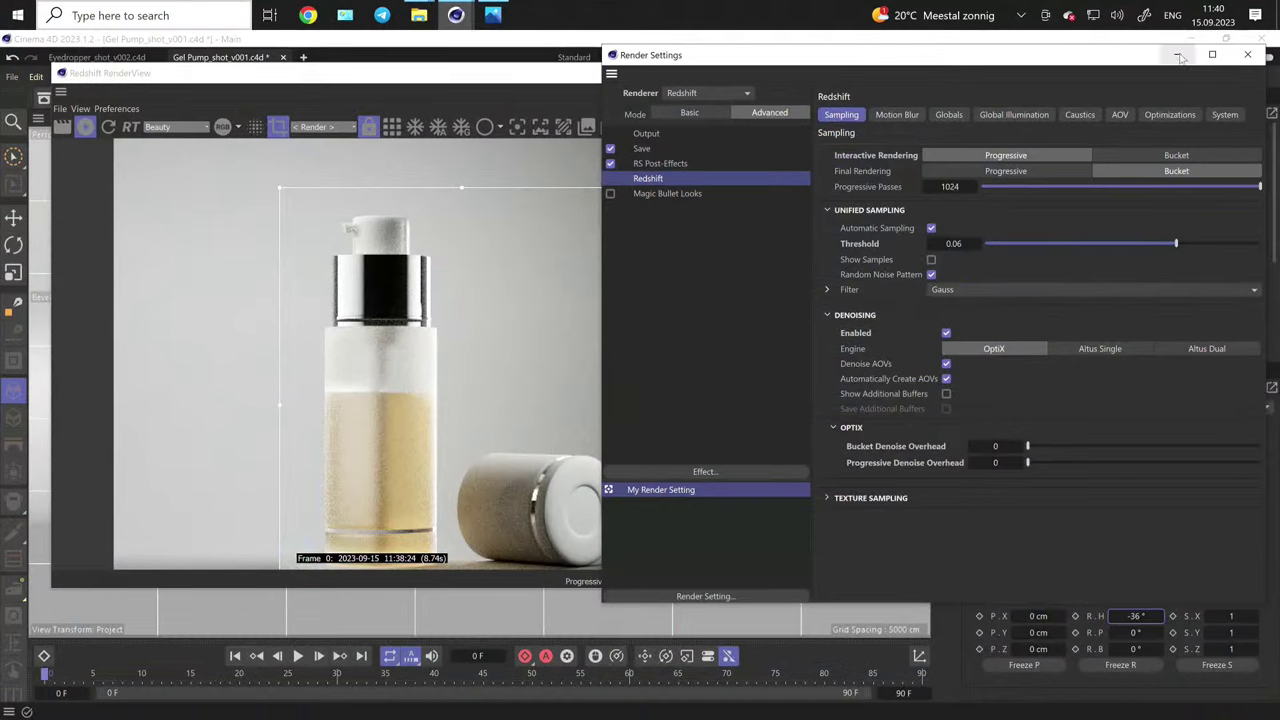
left_click(1179, 56)
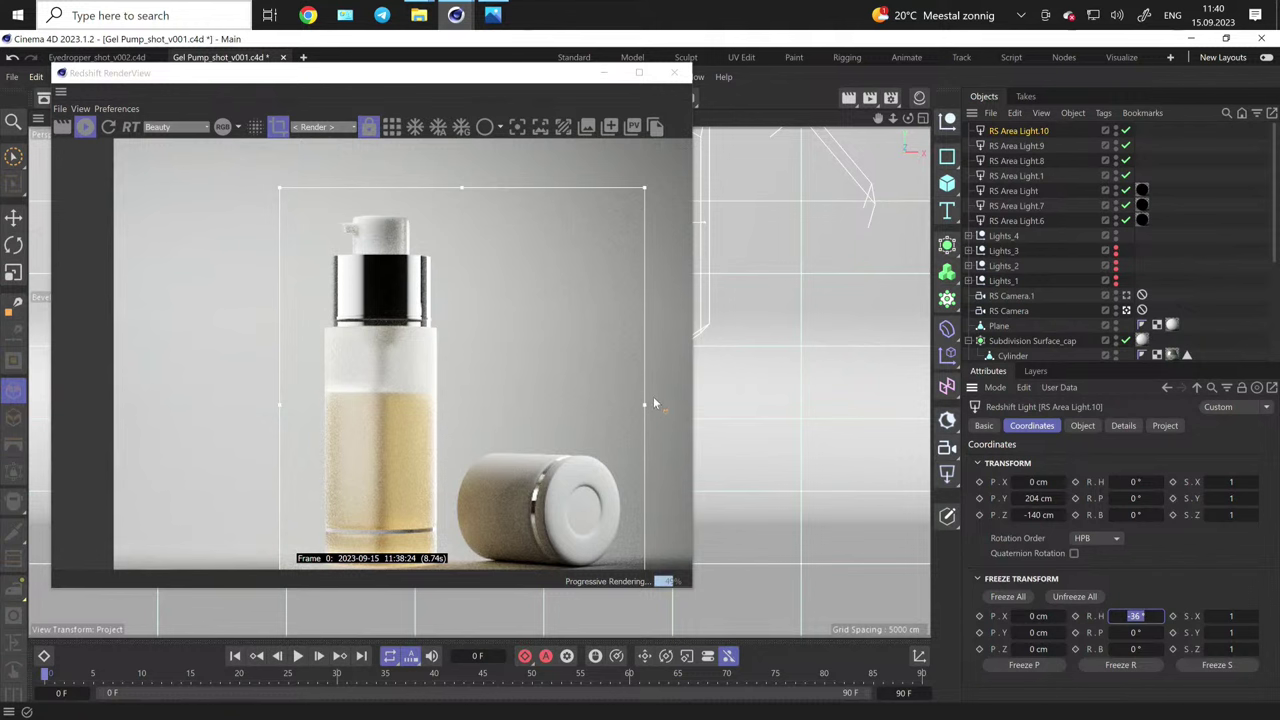
- Narrow RS Area Light.10 to a Size X of 117 cm
left_click(1035, 132)
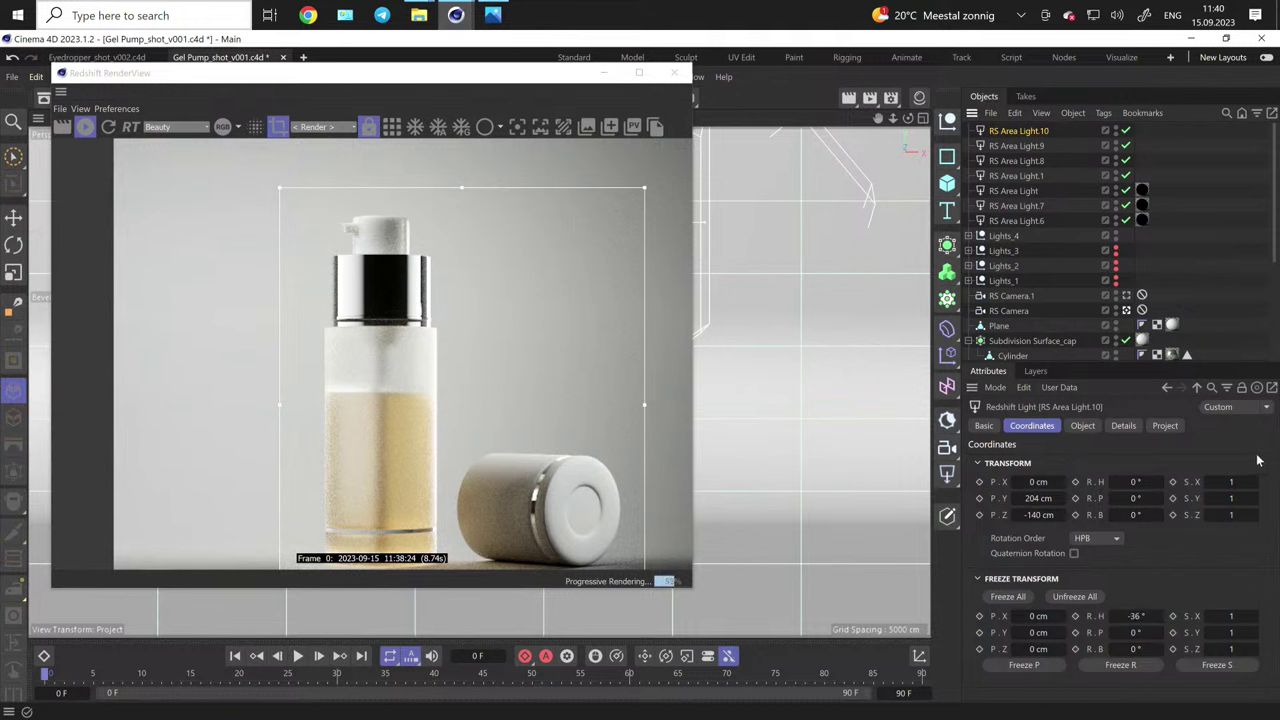
left_click(1081, 426)
scroll(1176, 627, "down", 3)
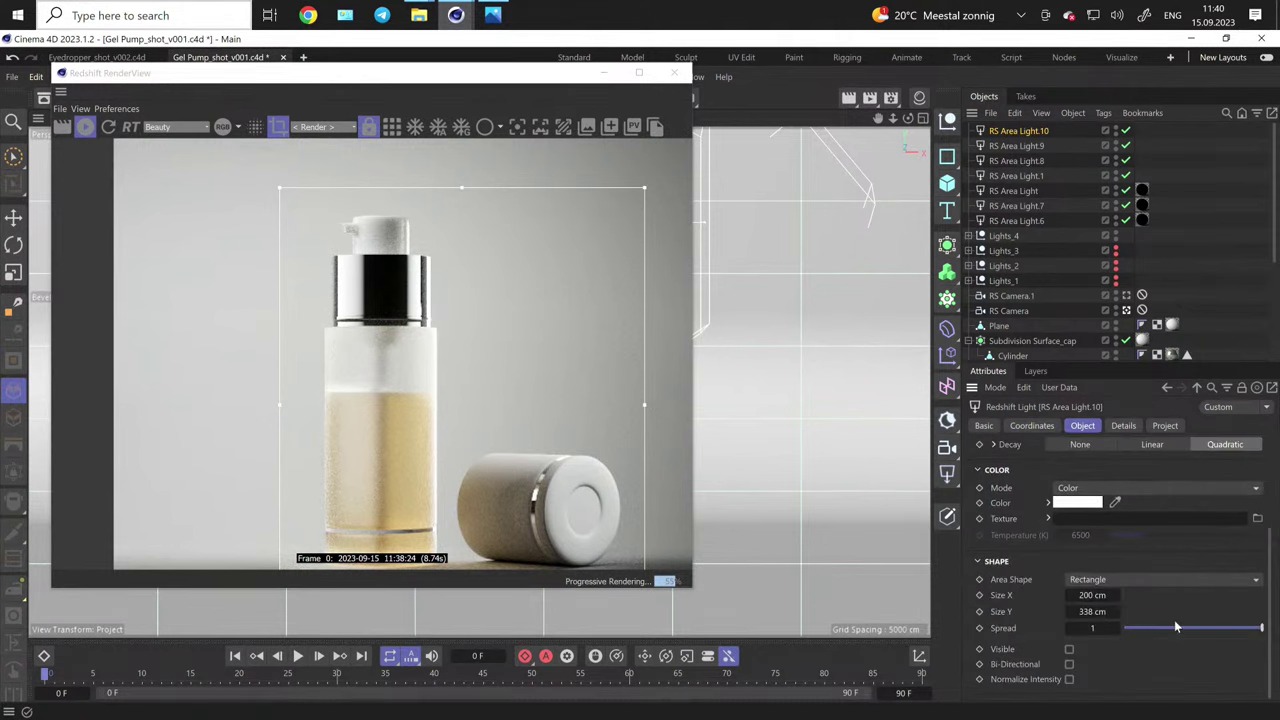
left_click_drag(1092, 595, 1070, 595)
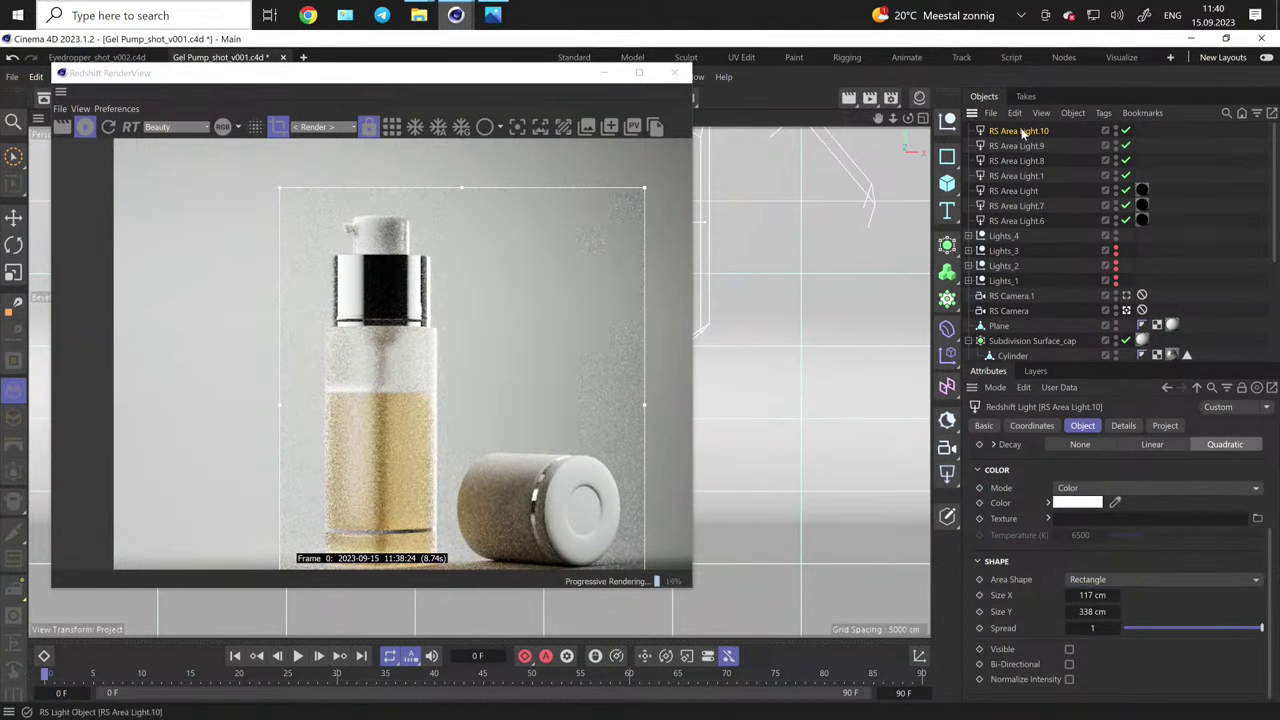
- Set the intensity of RS Area Light.10 to 10 and render the preview region in bucket mode
scroll(1163, 492, "up", 1)
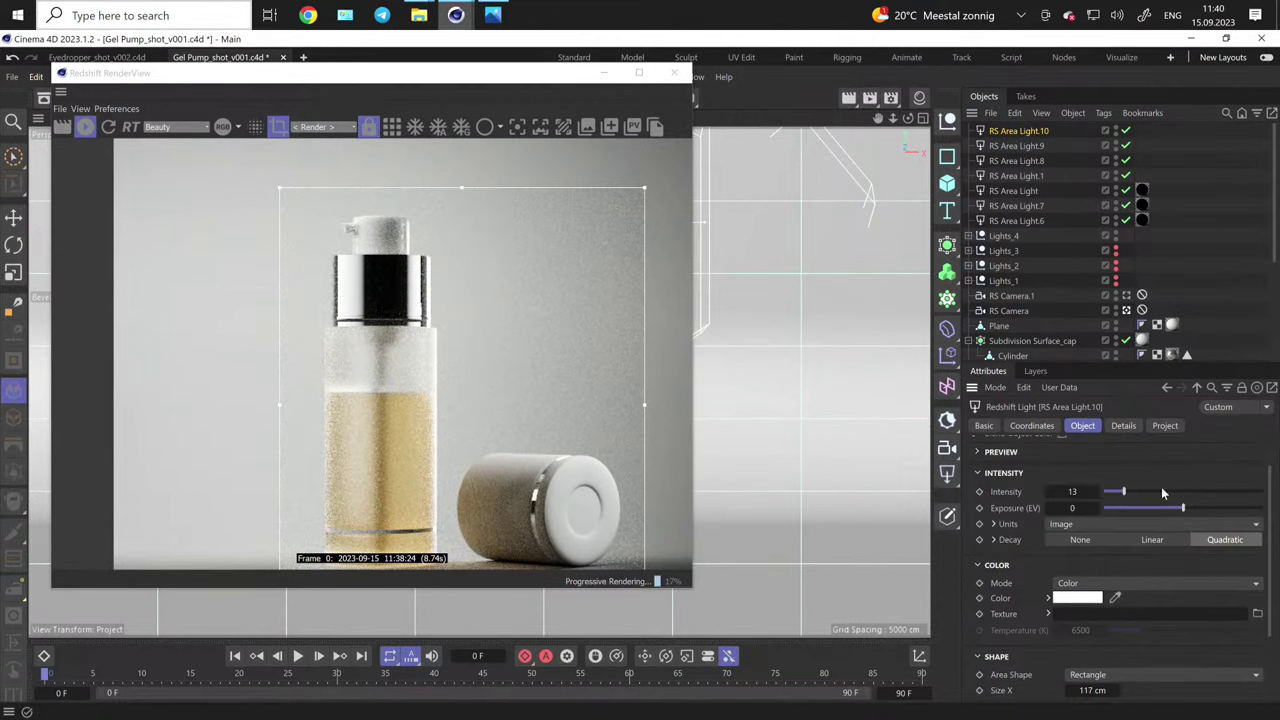
left_click(1078, 491)
key("Return")
scroll(424, 366, "down", 2)
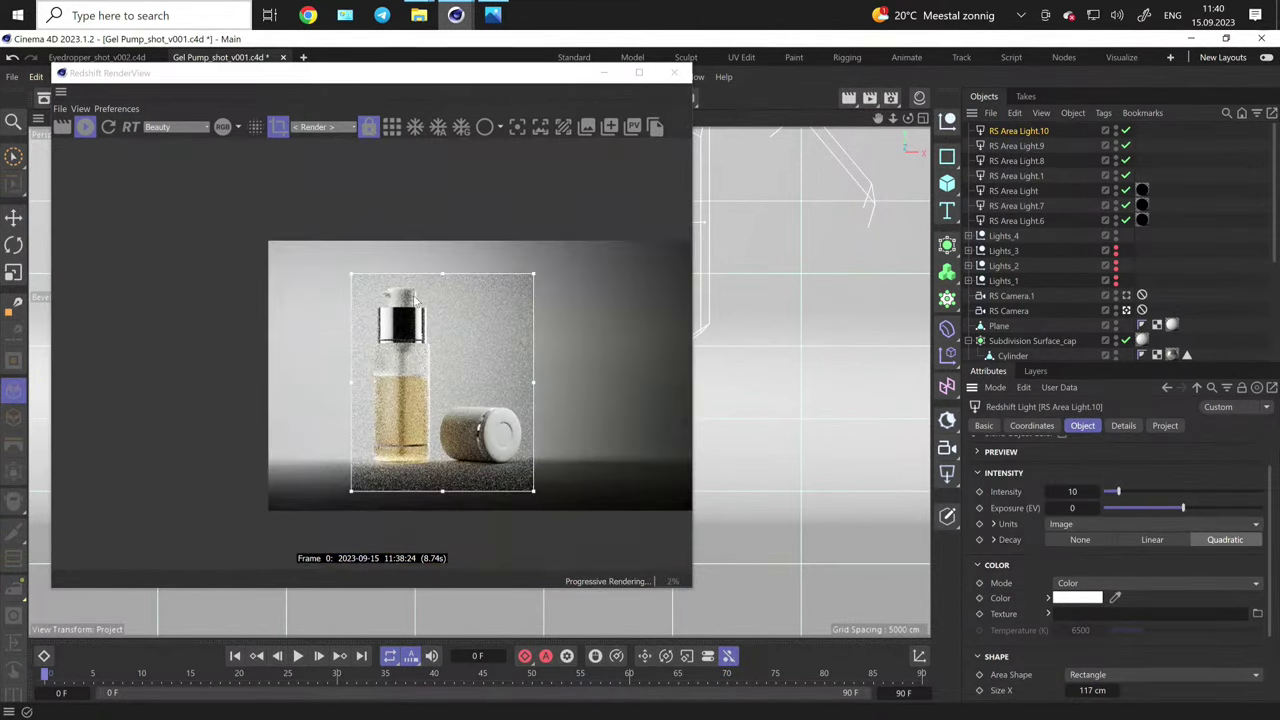
scroll(416, 300, "up", 1)
left_click(392, 130)
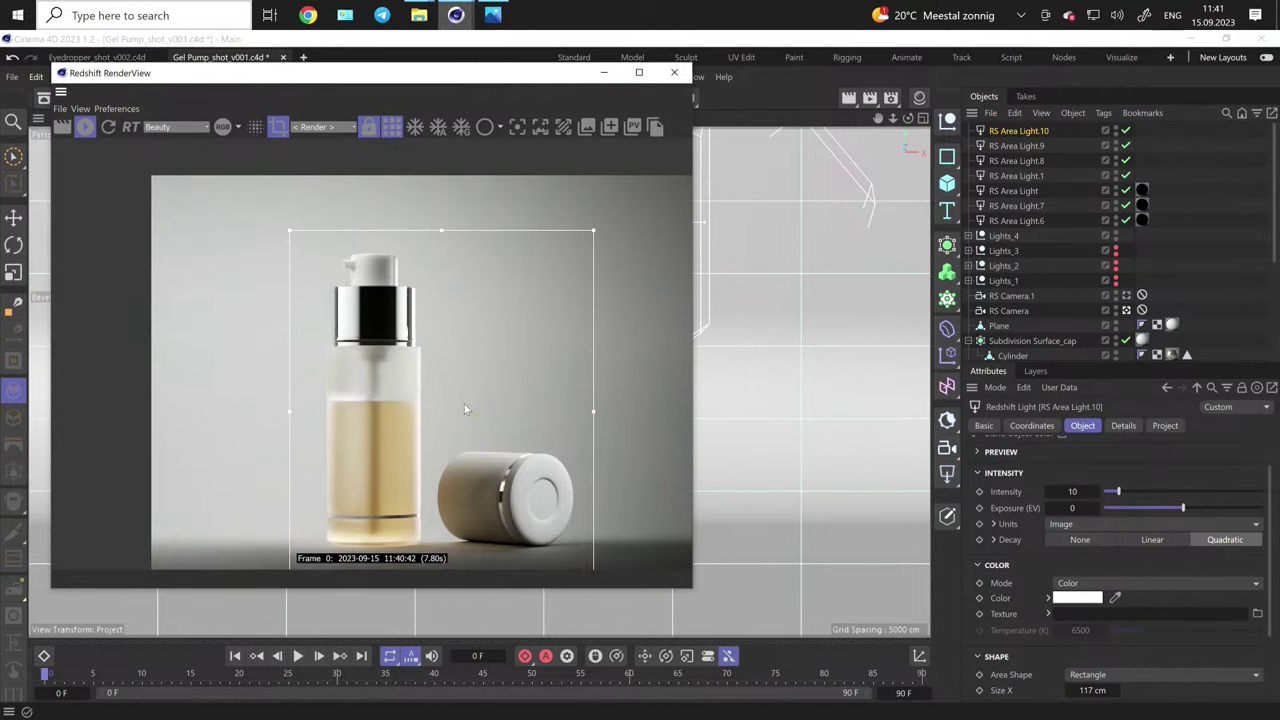
middle_click_drag(472, 418, 459, 376)
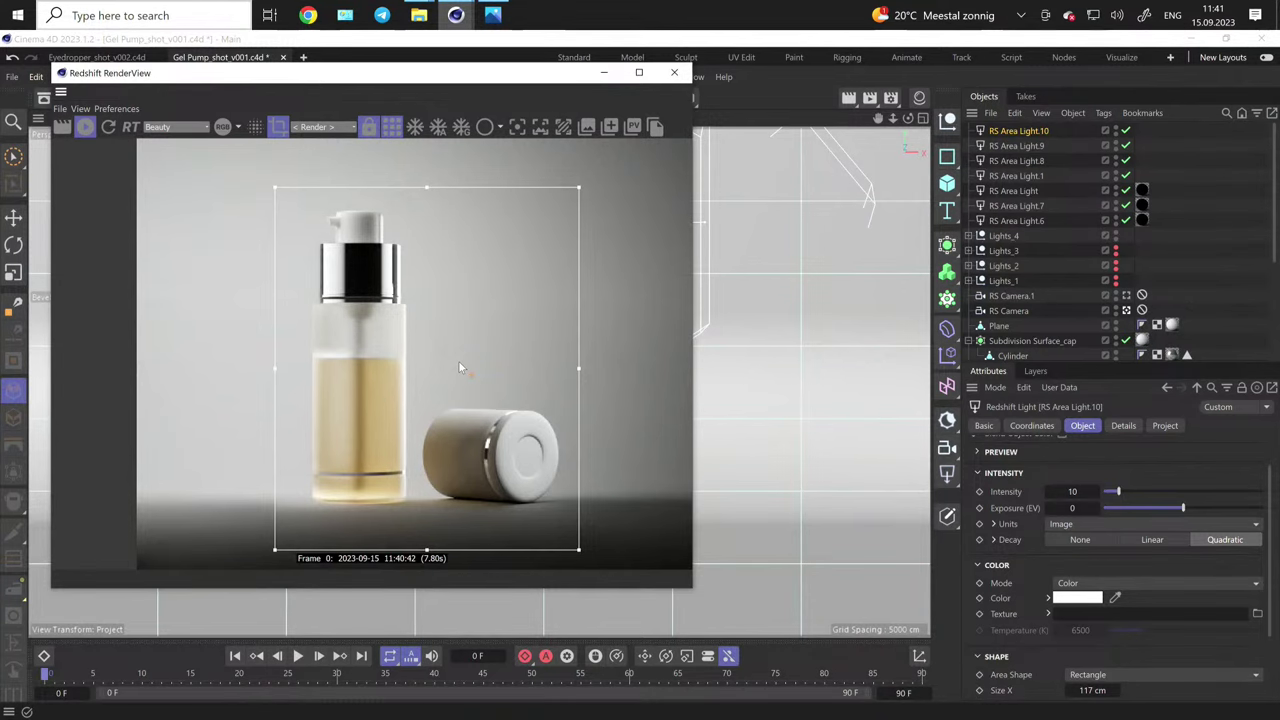
- Widen the render preview, open its display settings and examine the green and red channels in the color controls
left_click_drag(690, 179, 988, 201)
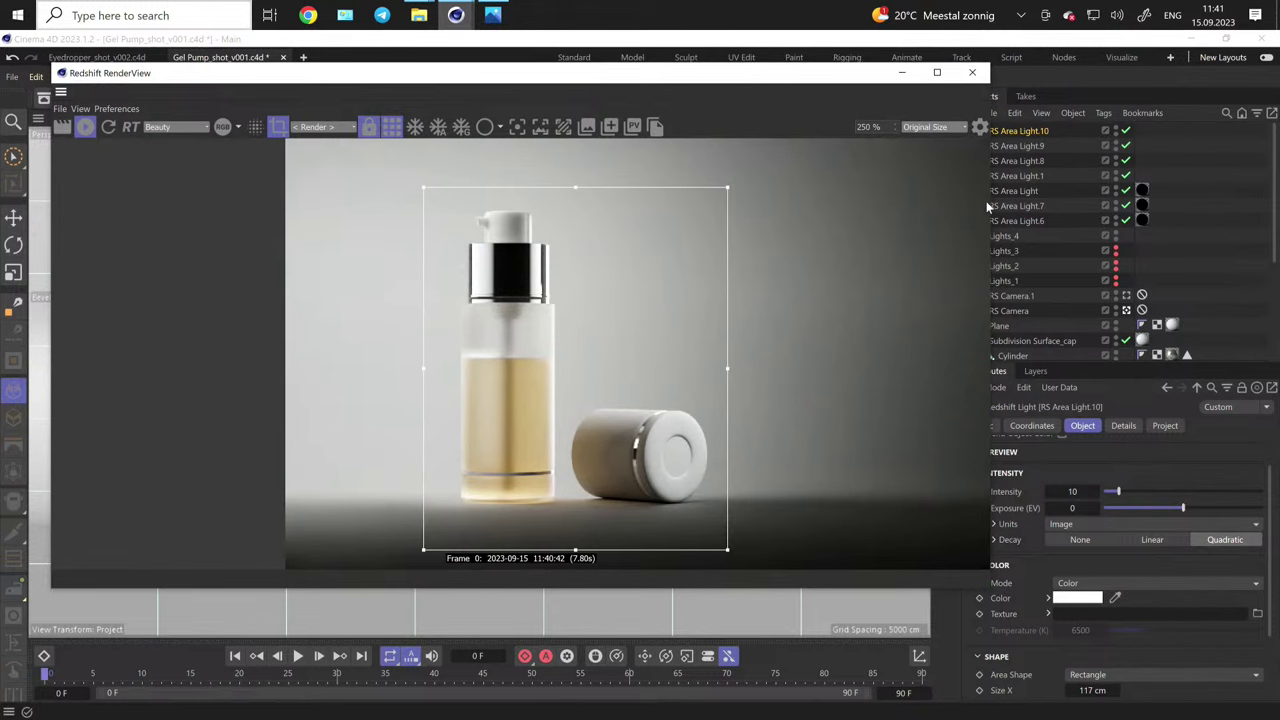
left_click(979, 128)
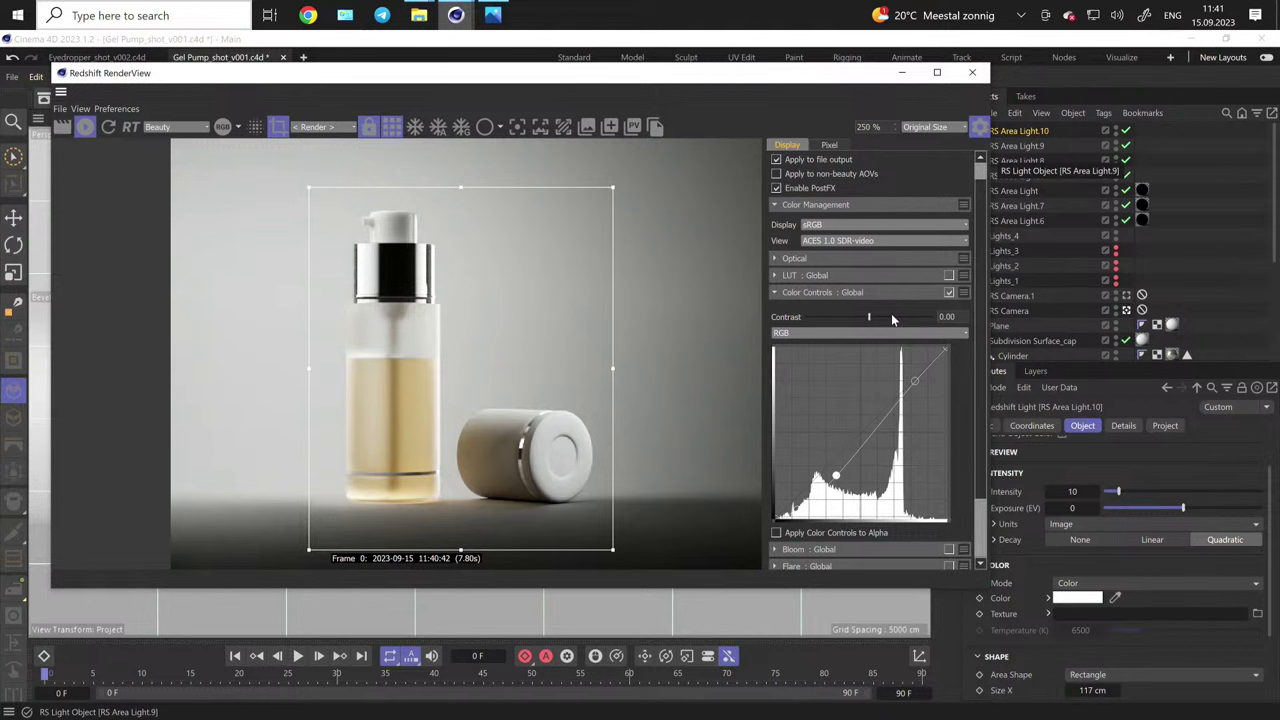
left_click(940, 333)
left_click(868, 361)
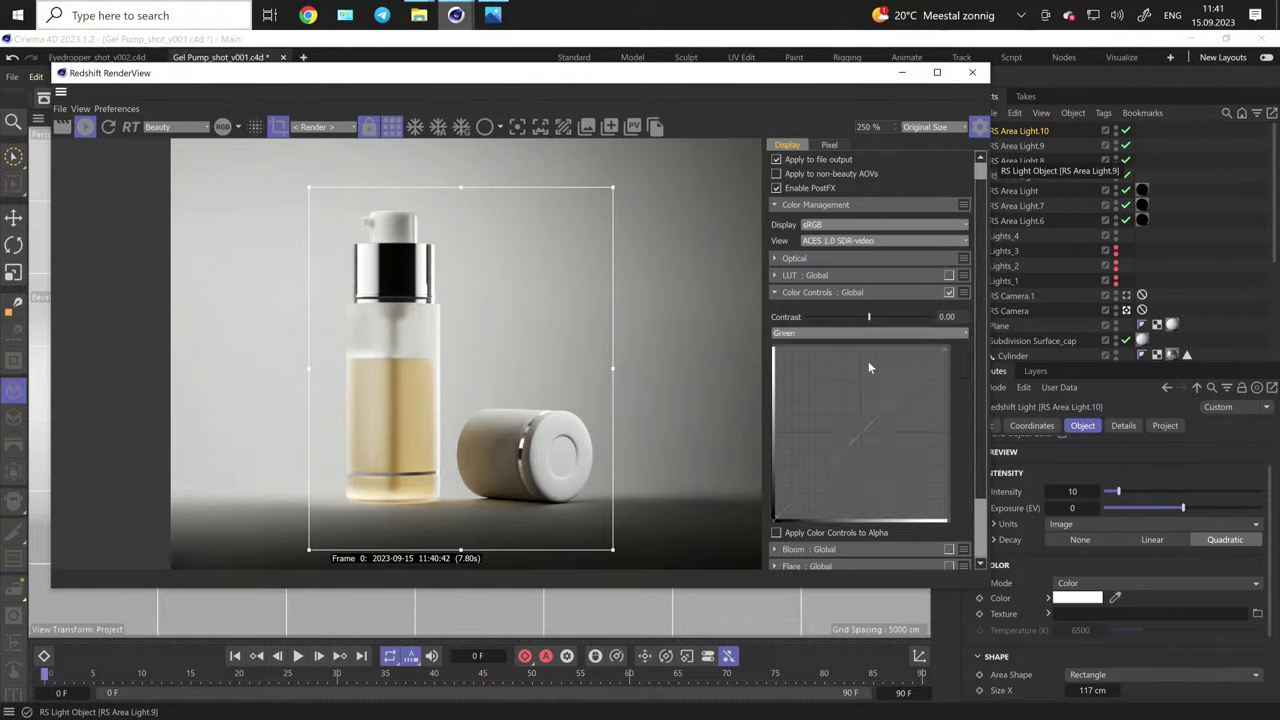
left_click(858, 333)
left_click(842, 353)
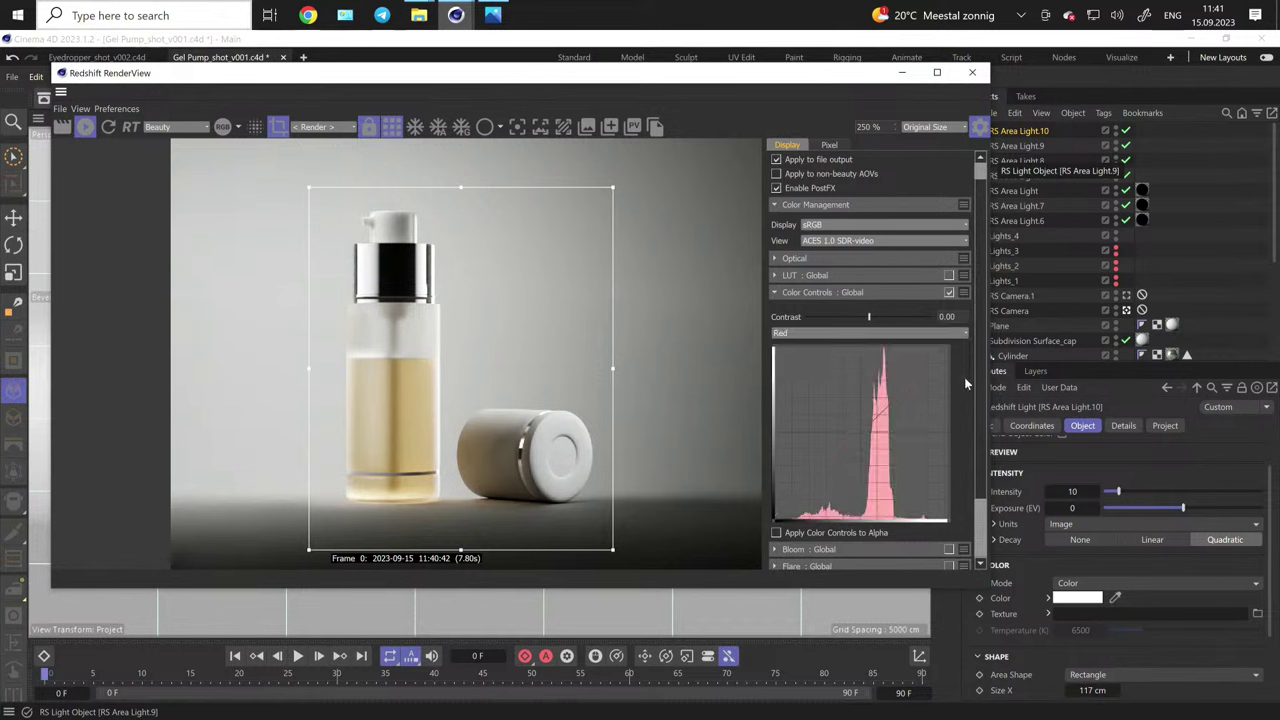
- Return the color controls to the RGB curve, lower its upper points slightly to darken the highlights, and inspect the pump head up close
left_click(940, 333)
left_click(940, 346)
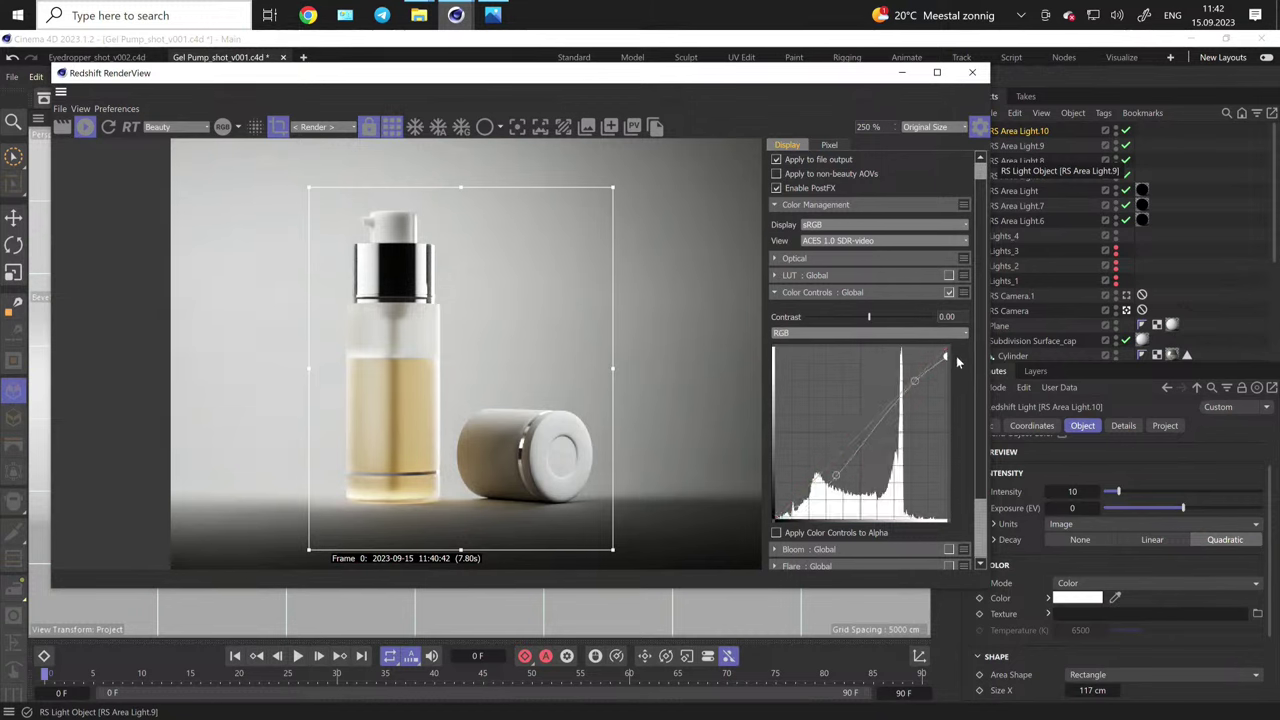
left_click_drag(914, 380, 921, 387)
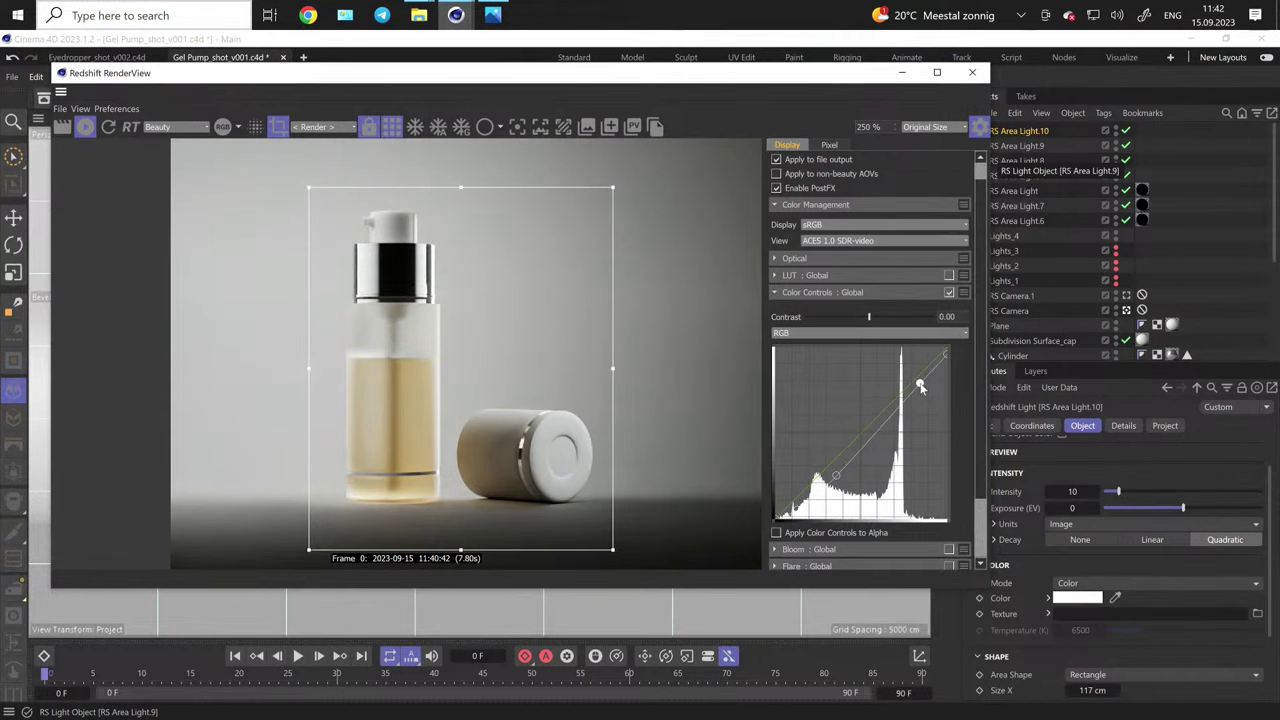
scroll(251, 192, "up", 5)
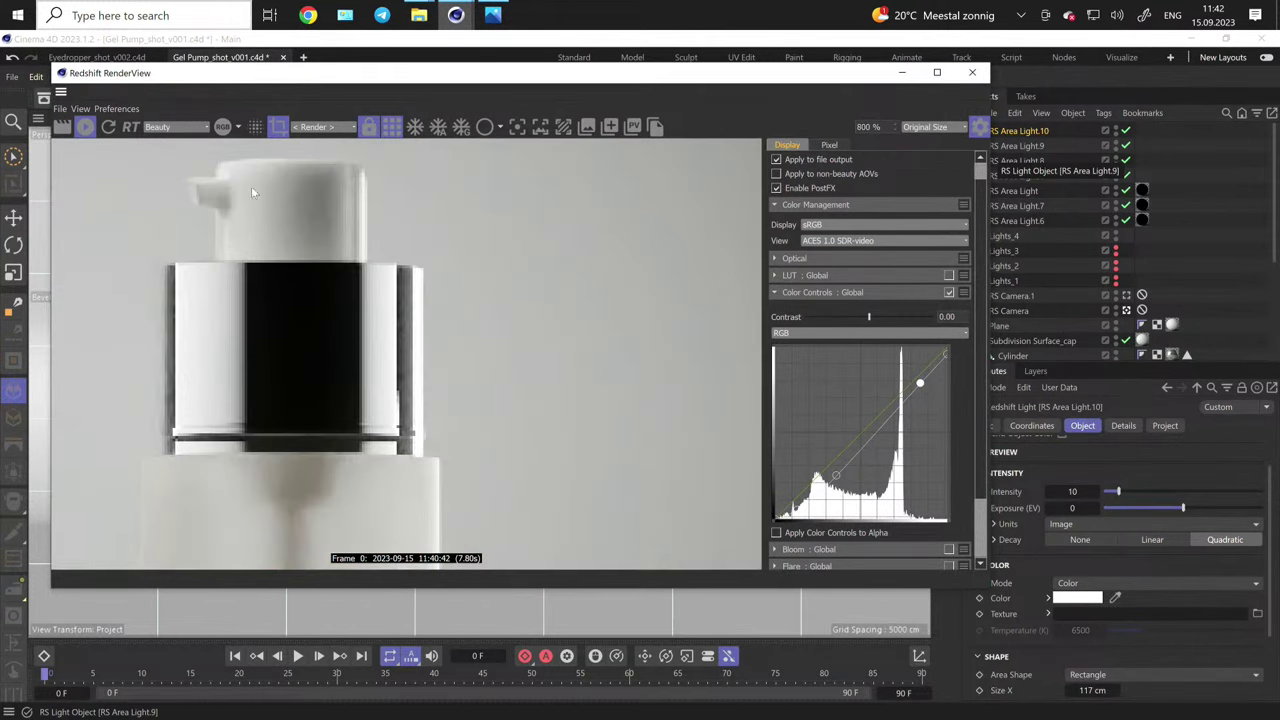
scroll(228, 213, "down", 3)
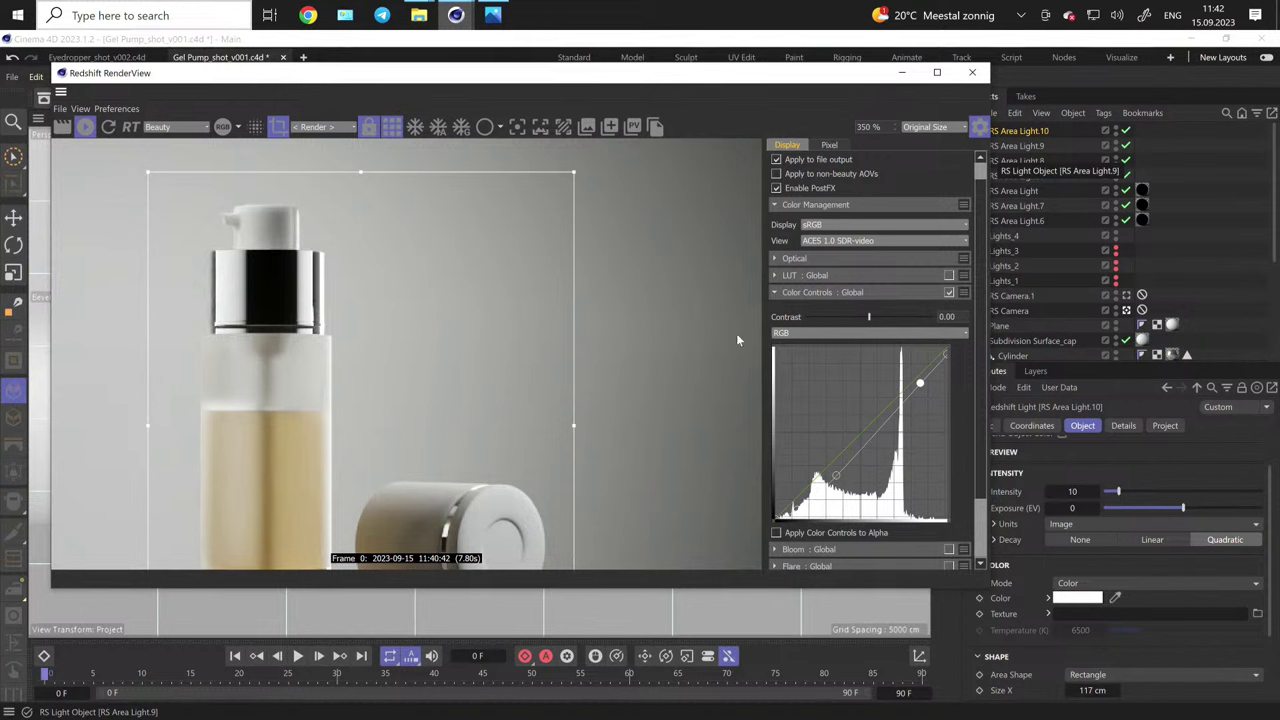
- Add a midpoint to the green channel curve in the color controls and lower it slightly to reduce green
left_click(954, 334)
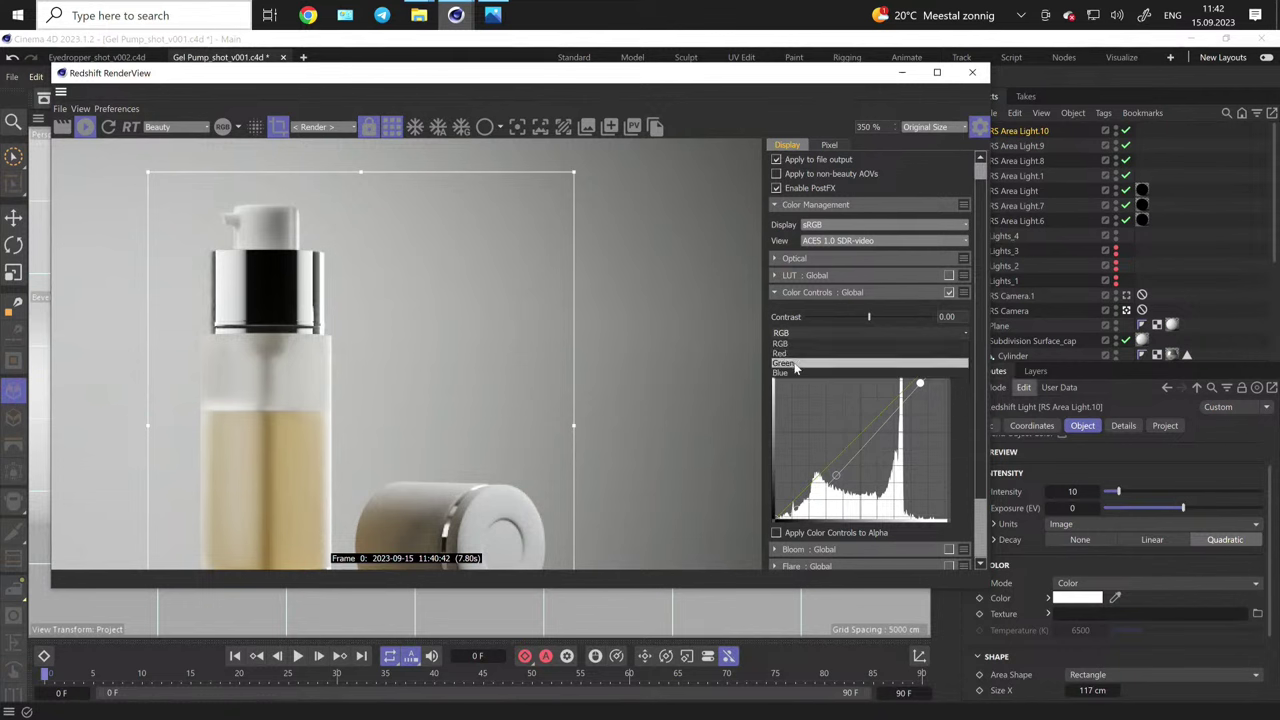
left_click(880, 364)
left_click(860, 436)
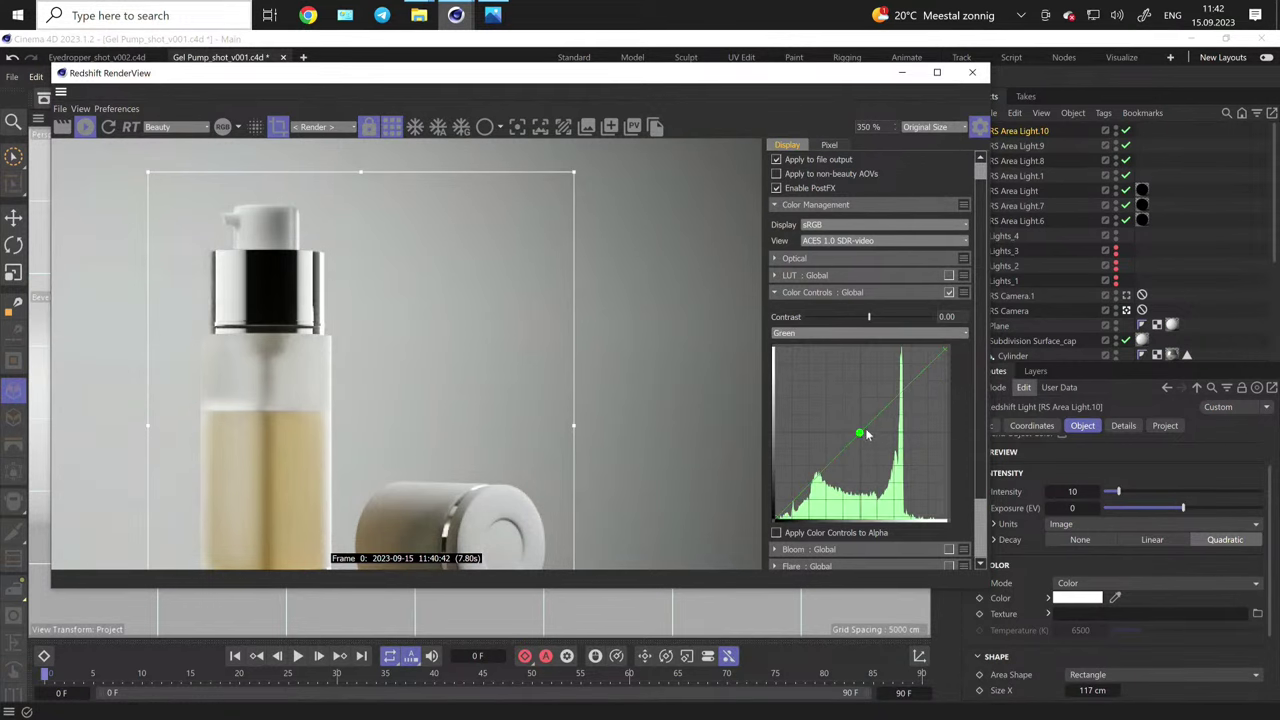
left_click_drag(862, 438, 860, 441)
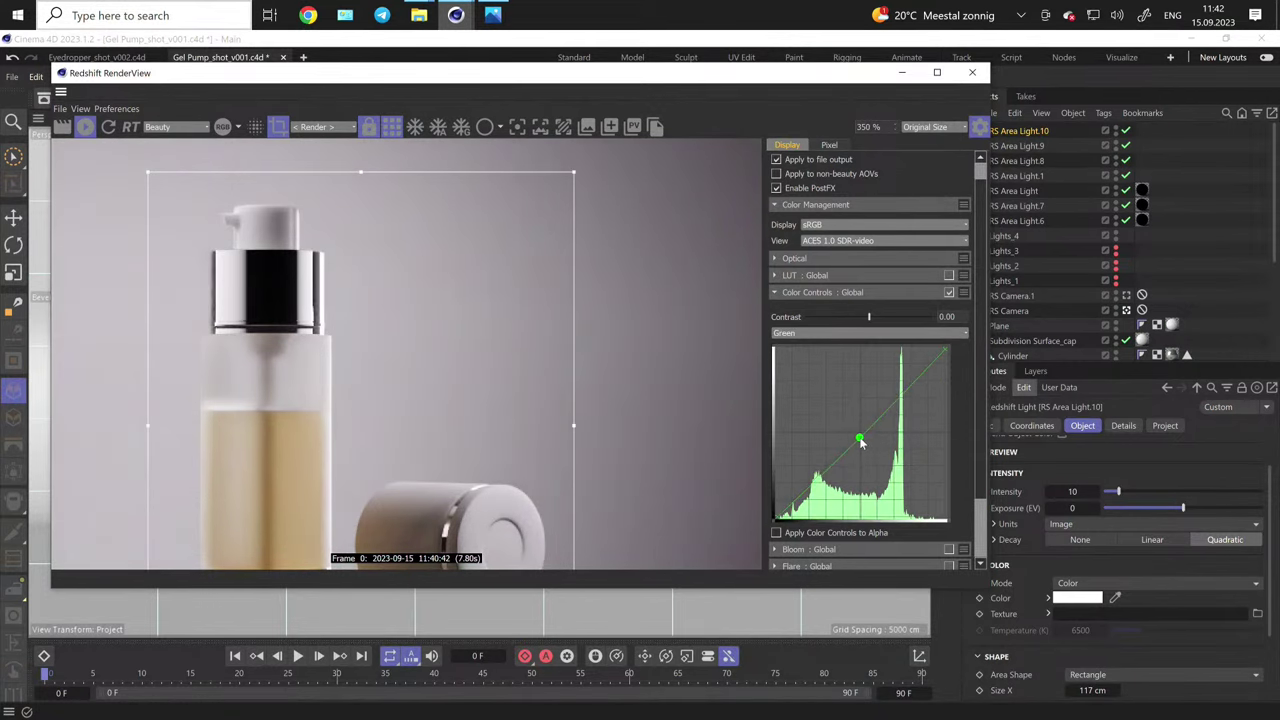
- Add a point high on the red channel curve and a midpoint on the blue channel curve to cool the image
left_click(942, 335)
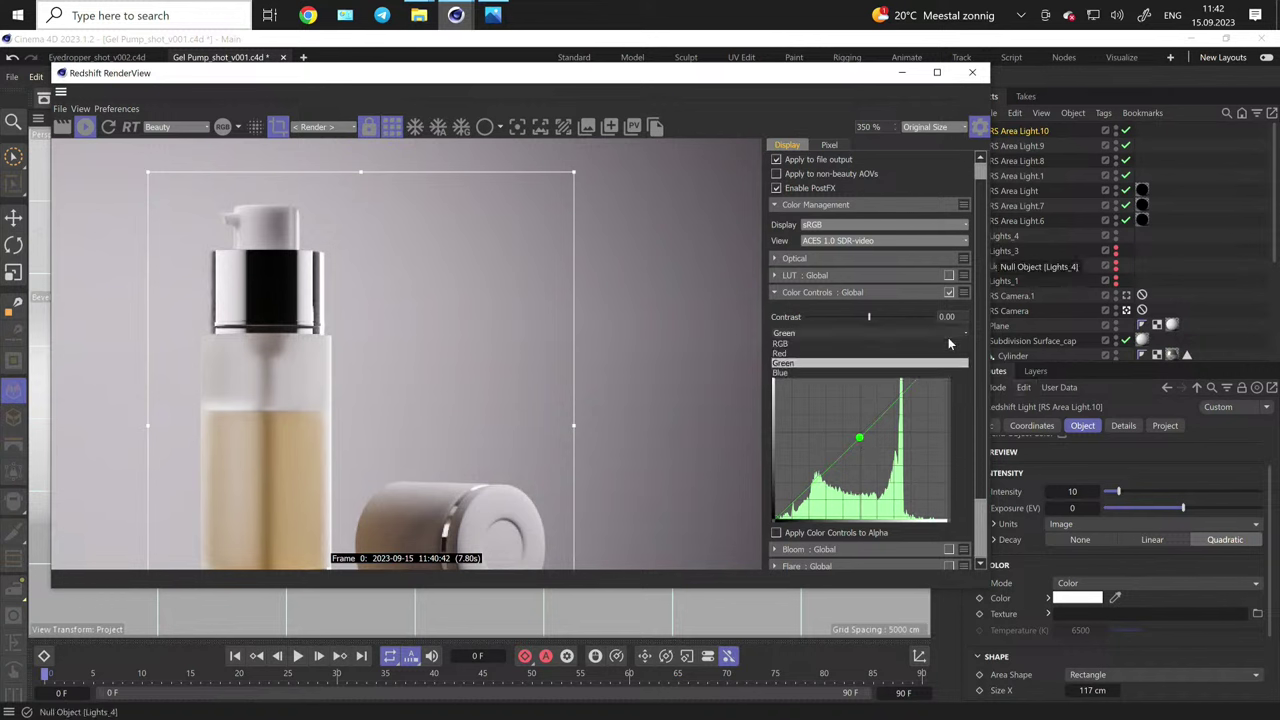
left_click(877, 354)
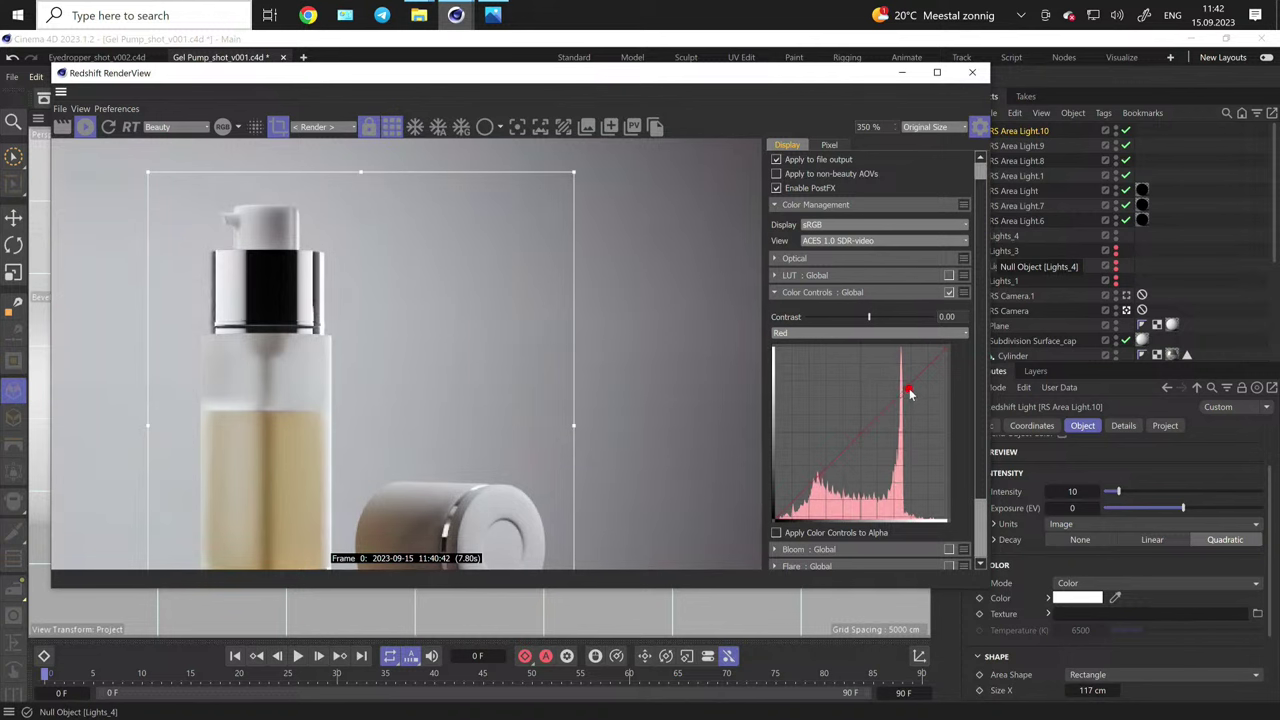
left_click(899, 334)
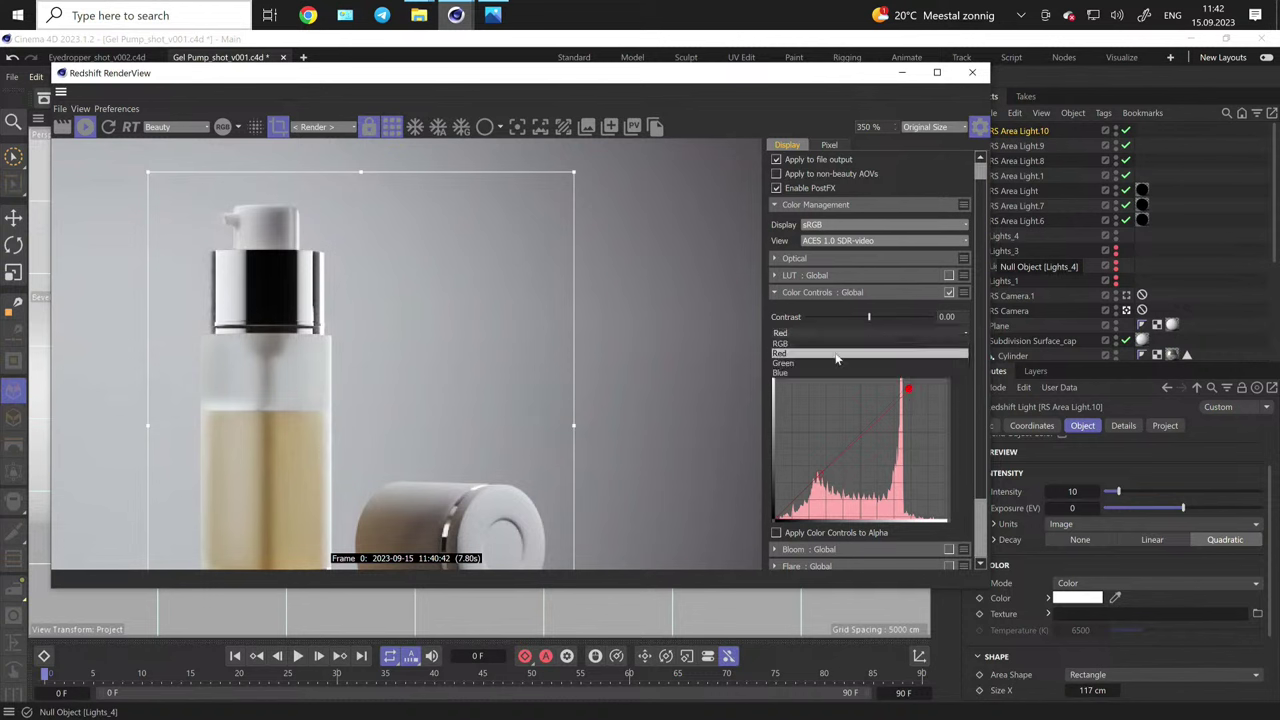
left_click(878, 372)
left_click(858, 434)
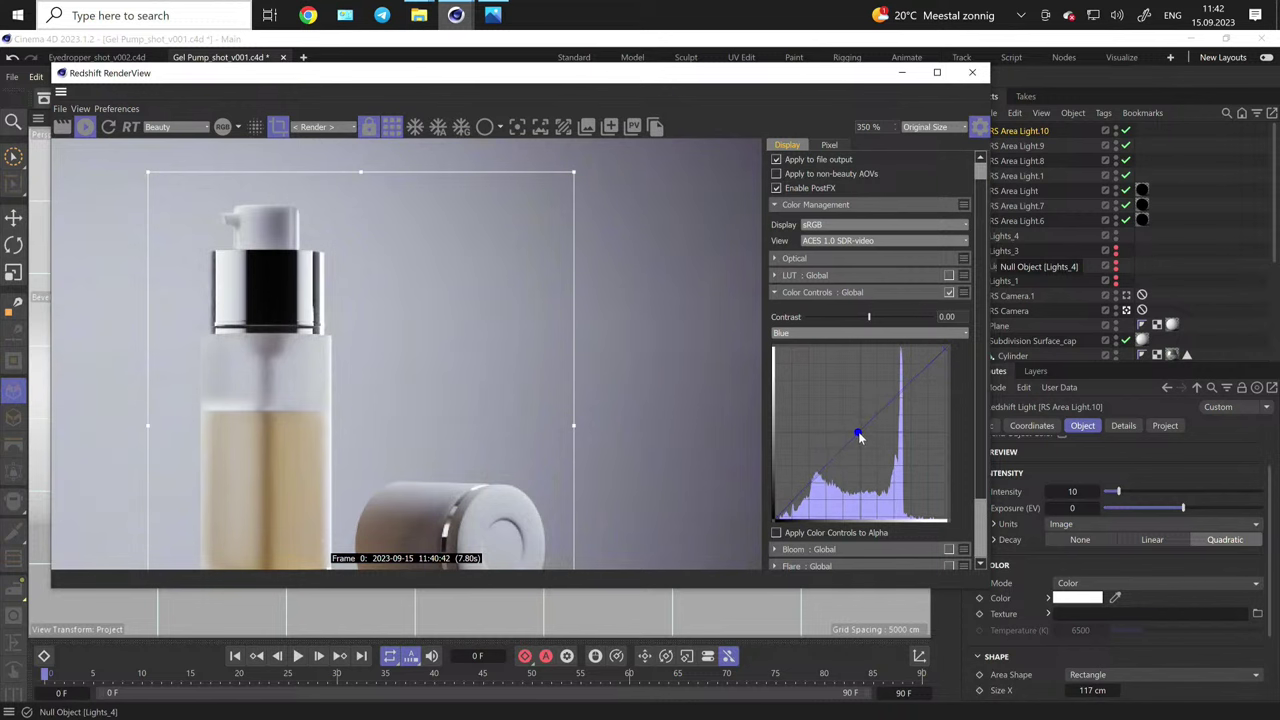
- Return to the RGB curve and raise its midtones with an additional point near the middle
left_click(886, 333)
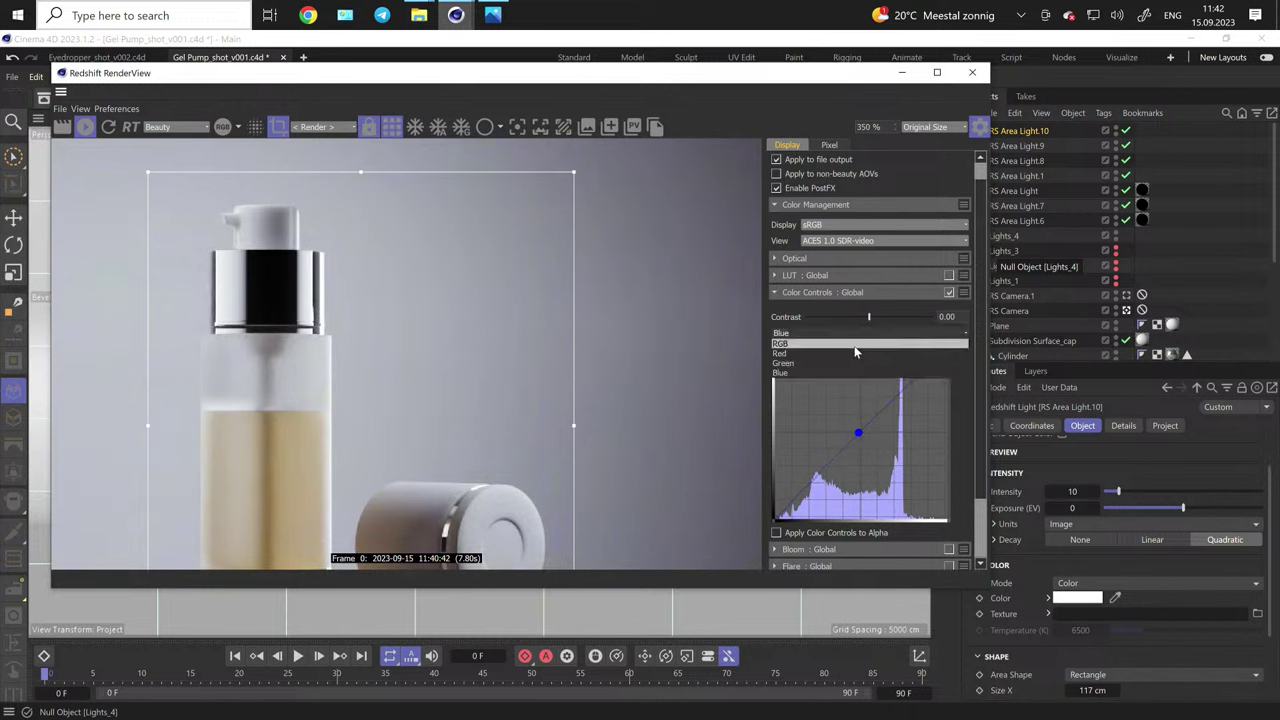
left_click(884, 341)
left_click_drag(836, 480, 871, 437)
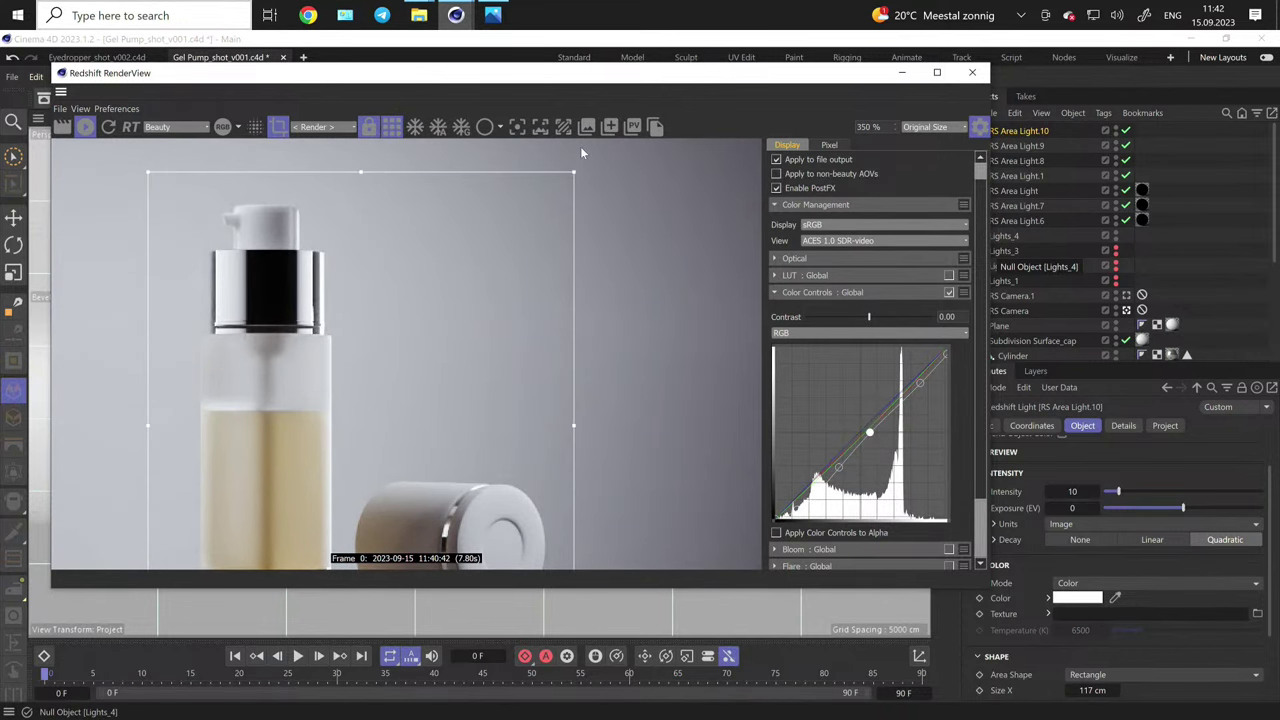
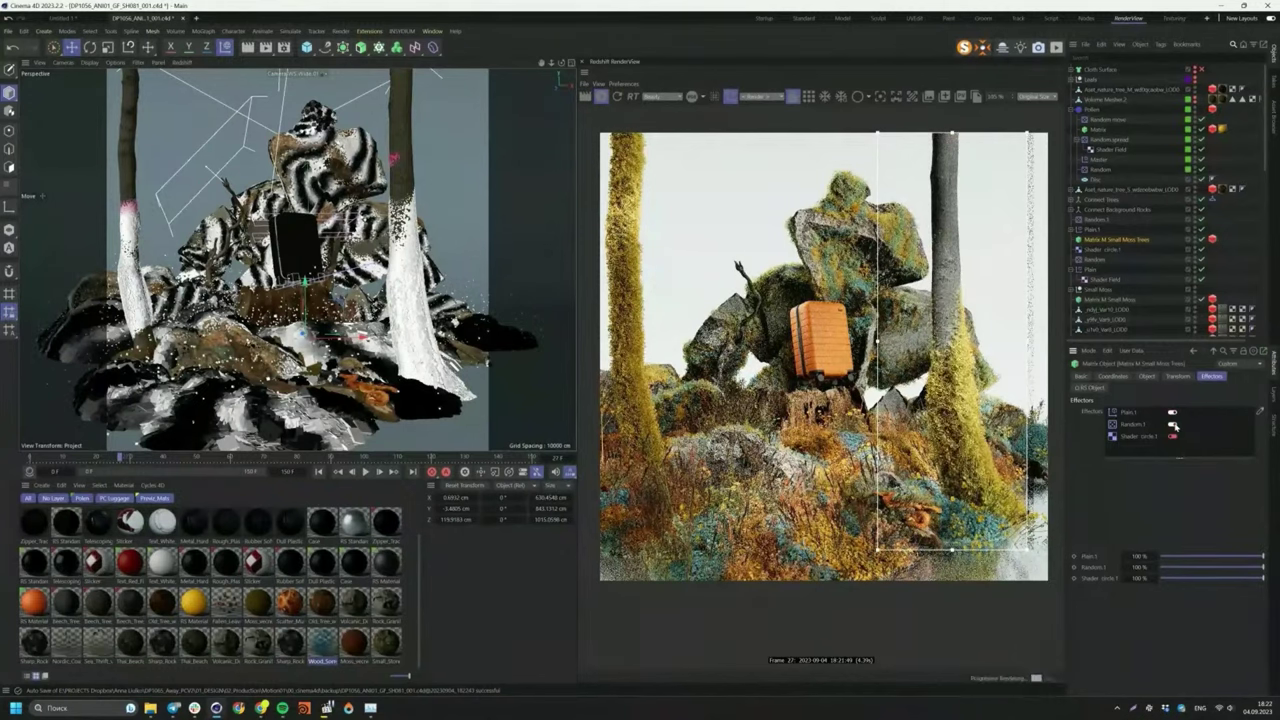
- Check the small moss matrix's Redshift particle objects, then open the Wood_Sorrel material's RS Ramp node for editing
left_click(1089, 387)
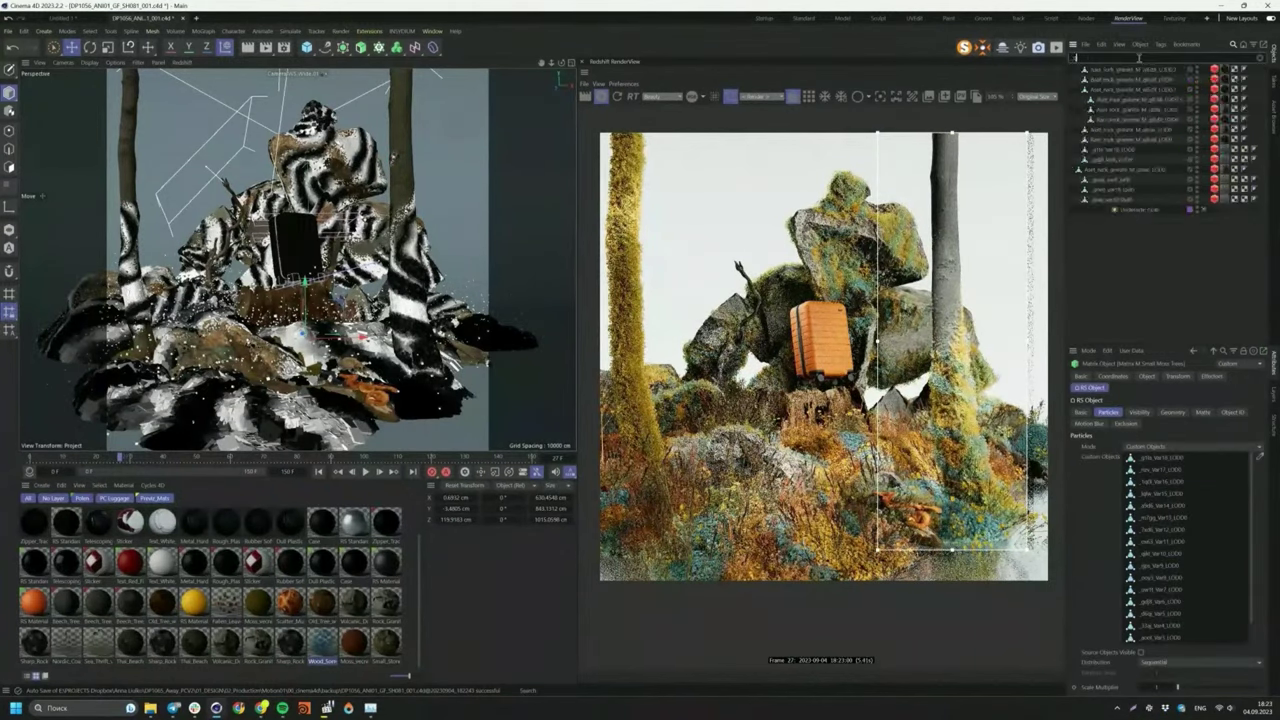
double_click(322, 641)
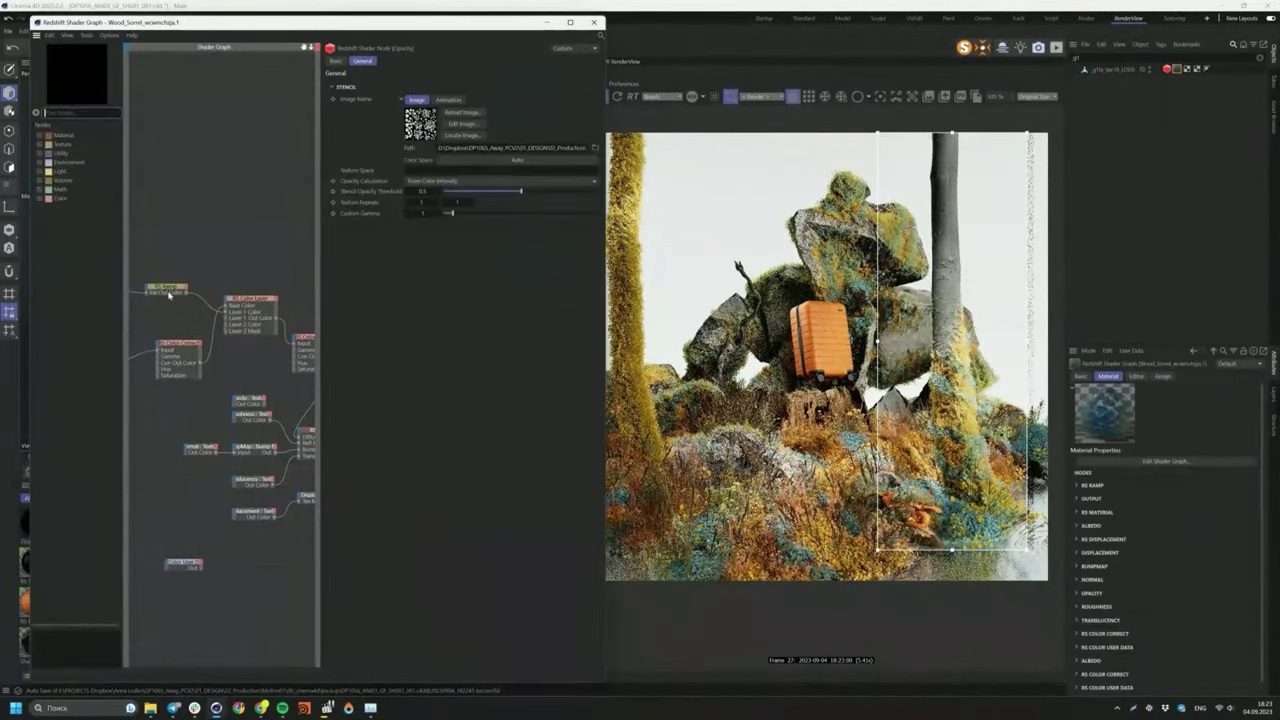
left_click(169, 293)
- Adjust the hues of the RS Ramp's gradient knots to give the moss warm red and orange tones
double_click(372, 228)
left_click_drag(400, 246, 497, 249)
left_click(354, 283)
double_click(483, 228)
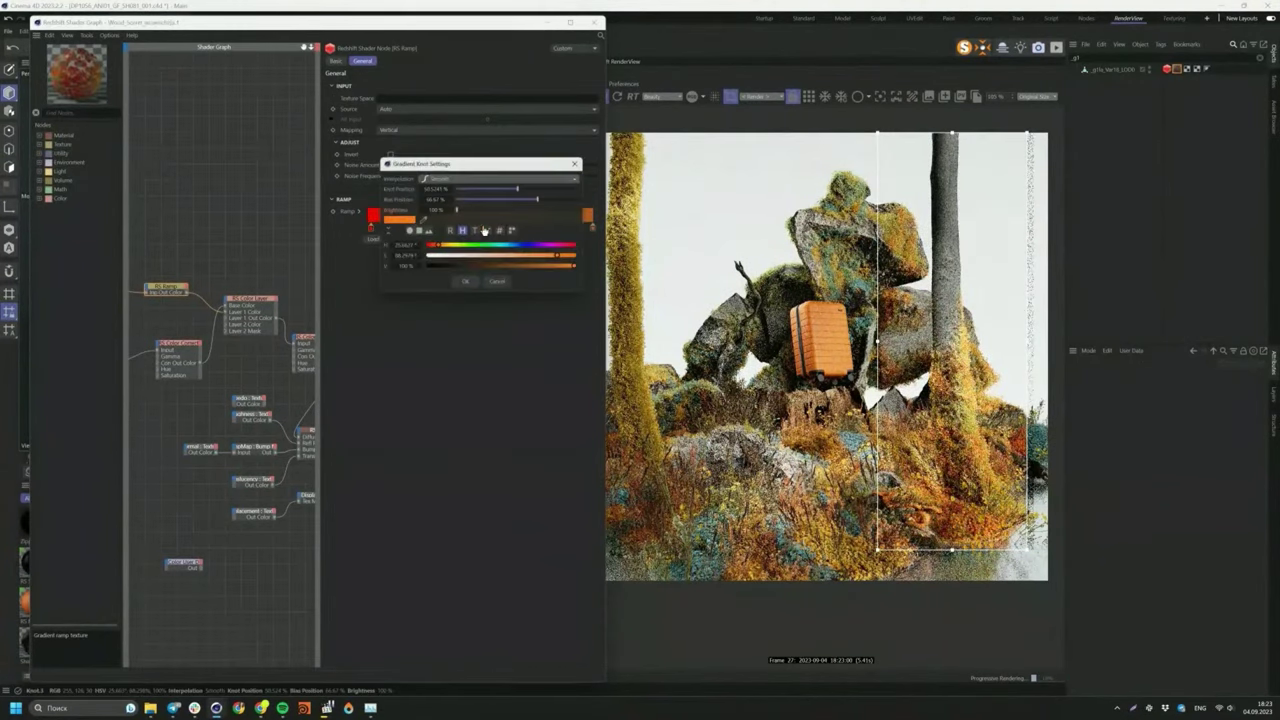
left_click(486, 245)
left_click(465, 281)
scroll(975, 462, "up", 3)
double_click(411, 229)
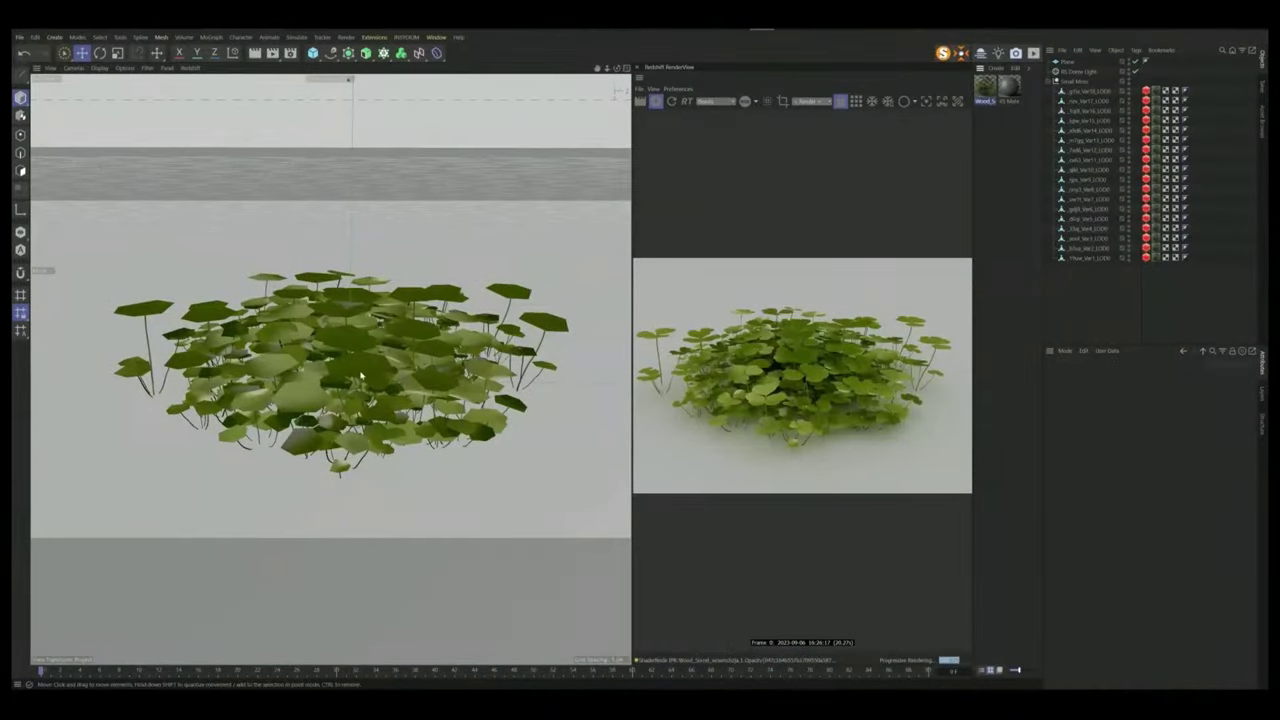
- Examine the Small Moss plant models and the rock objects grouped under Connect Background Rocks
left_click_drag(362, 376, 586, 376, "alt")
left_click(390, 384)
left_click(398, 390)
left_click_drag(400, 386, 200, 397)
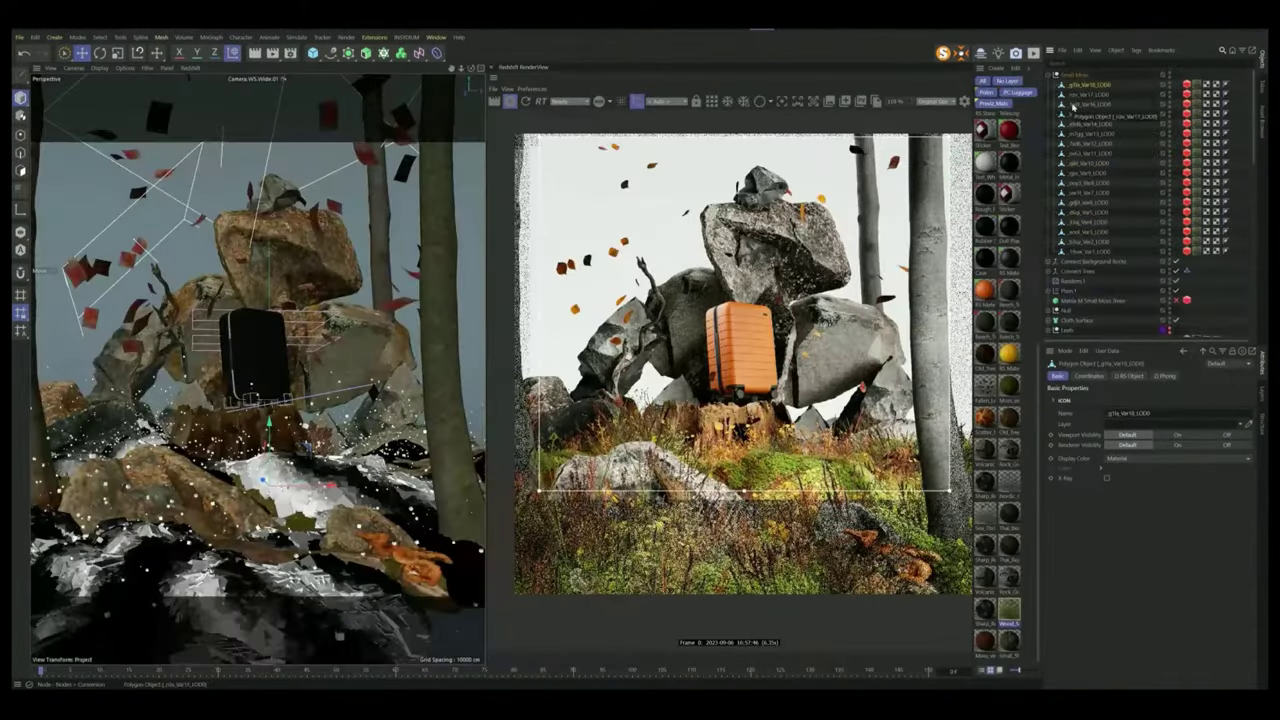
left_click(1071, 262)
left_click(1048, 261)
scroll(1088, 270, "down", 2)
left_click(1094, 232)
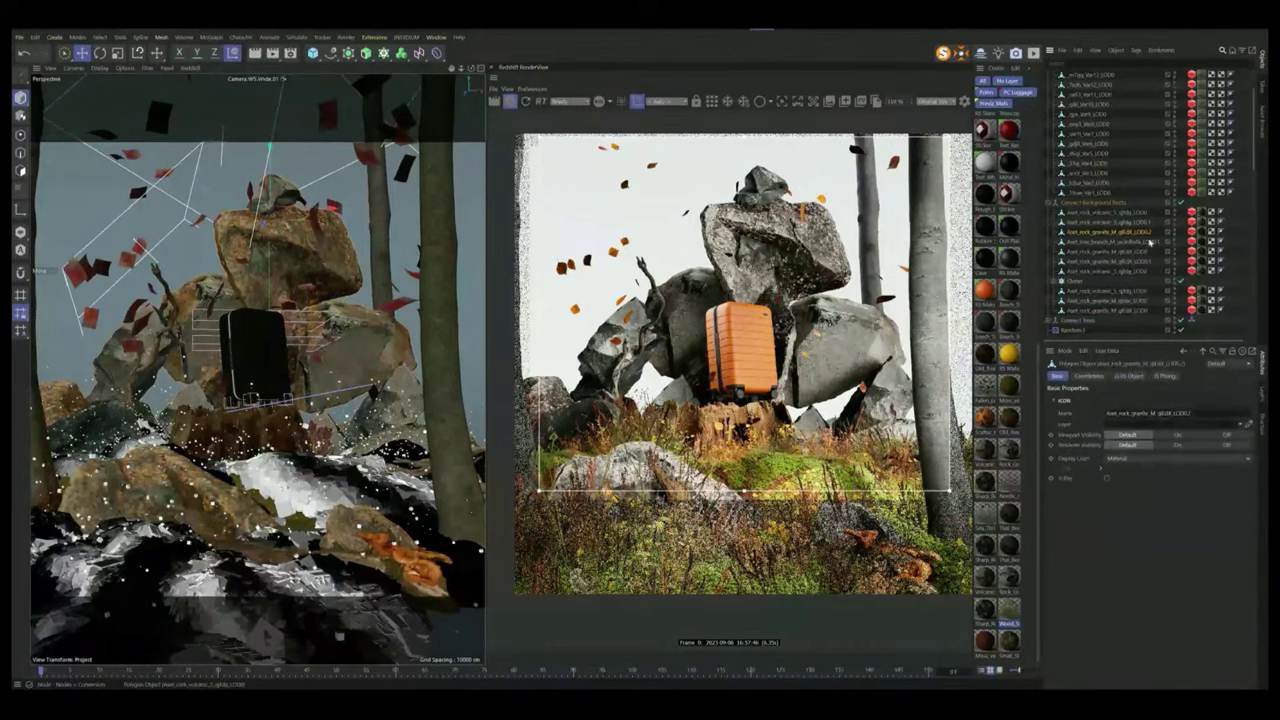
- Add a Matrix Scatter object and distribute it in Object mode over Connect Background Rocks
left_click(1177, 204)
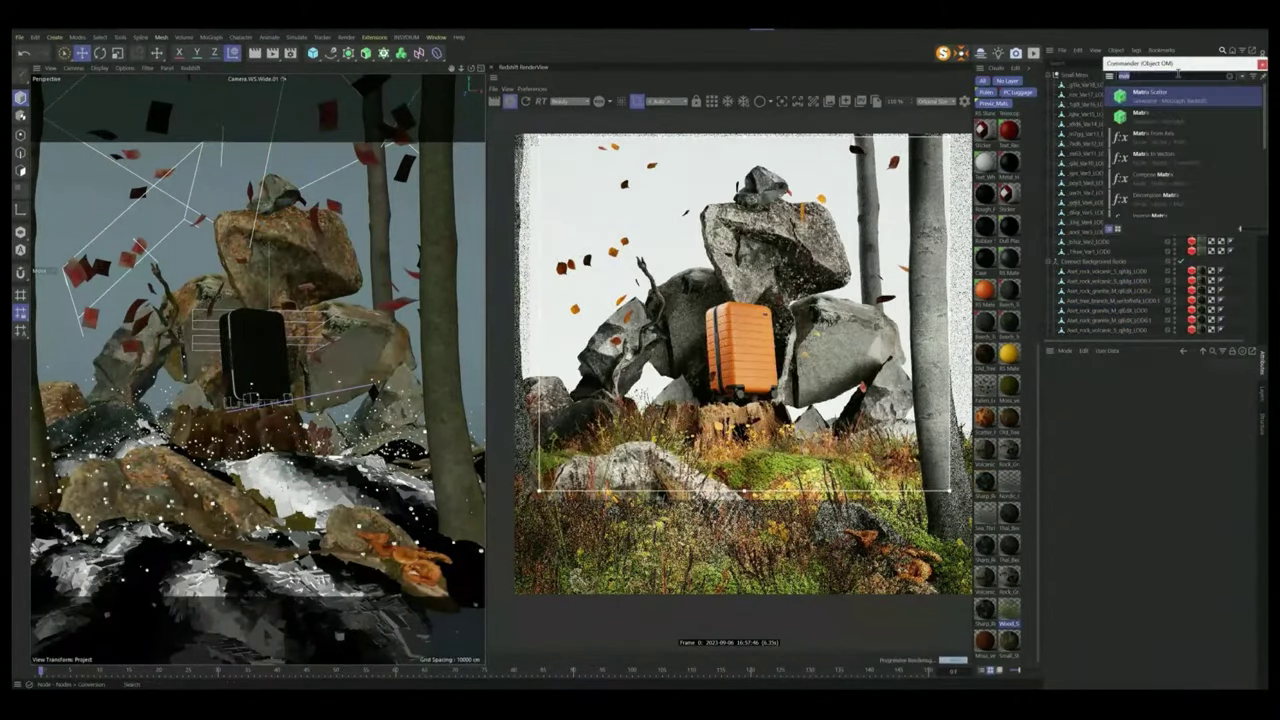
left_click(1183, 97)
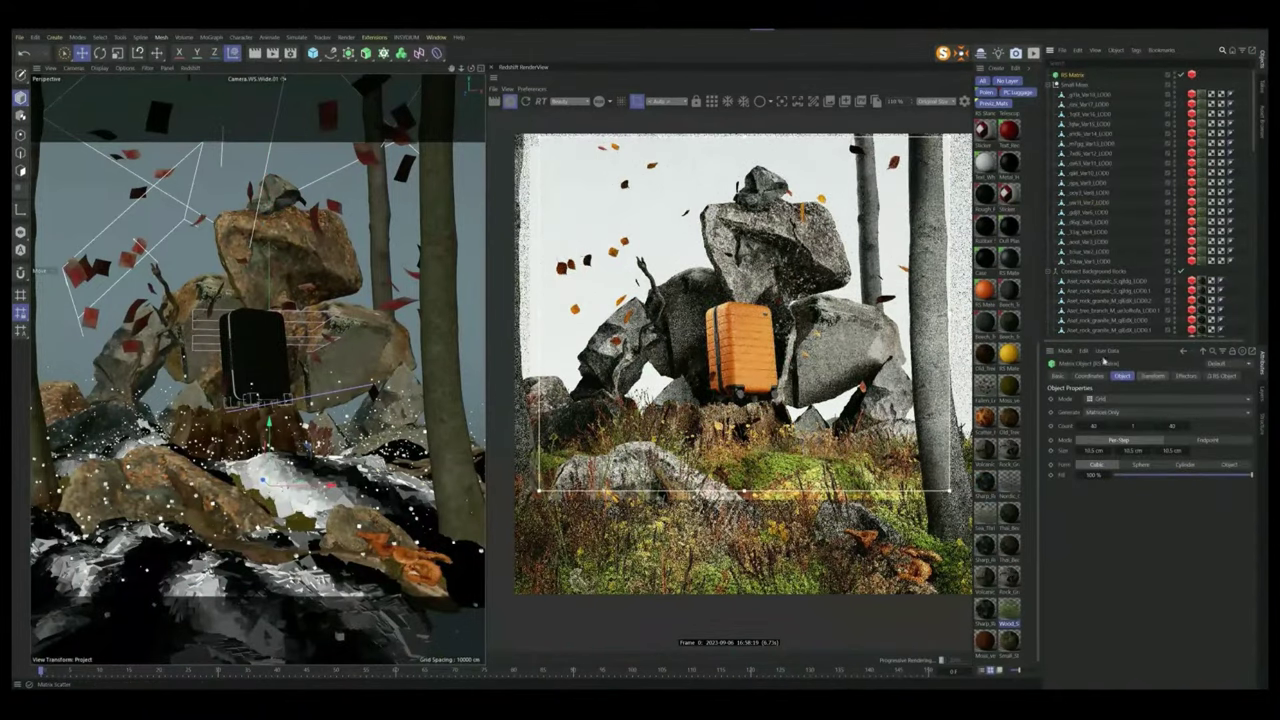
left_click(1110, 398)
left_click(1110, 390)
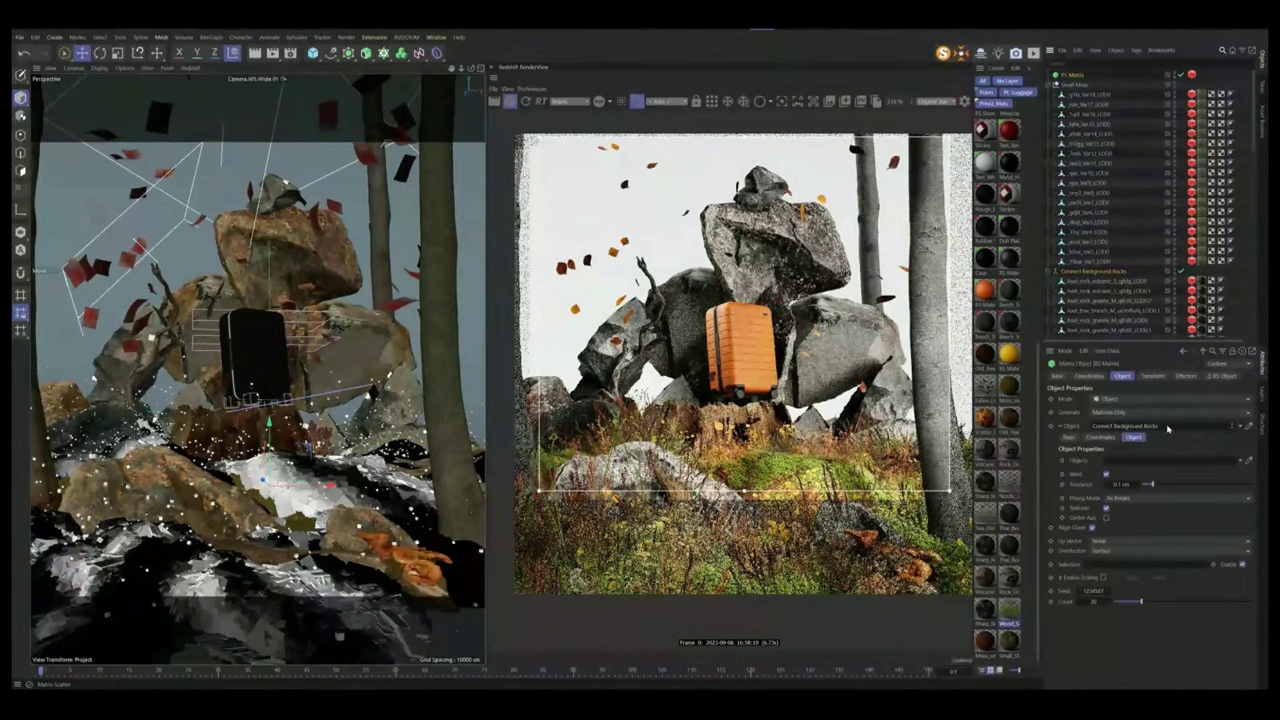
- Set the matrix's Redshift particle mode to Custom Objects and assign all the Small Moss plant variants
left_click(1220, 376)
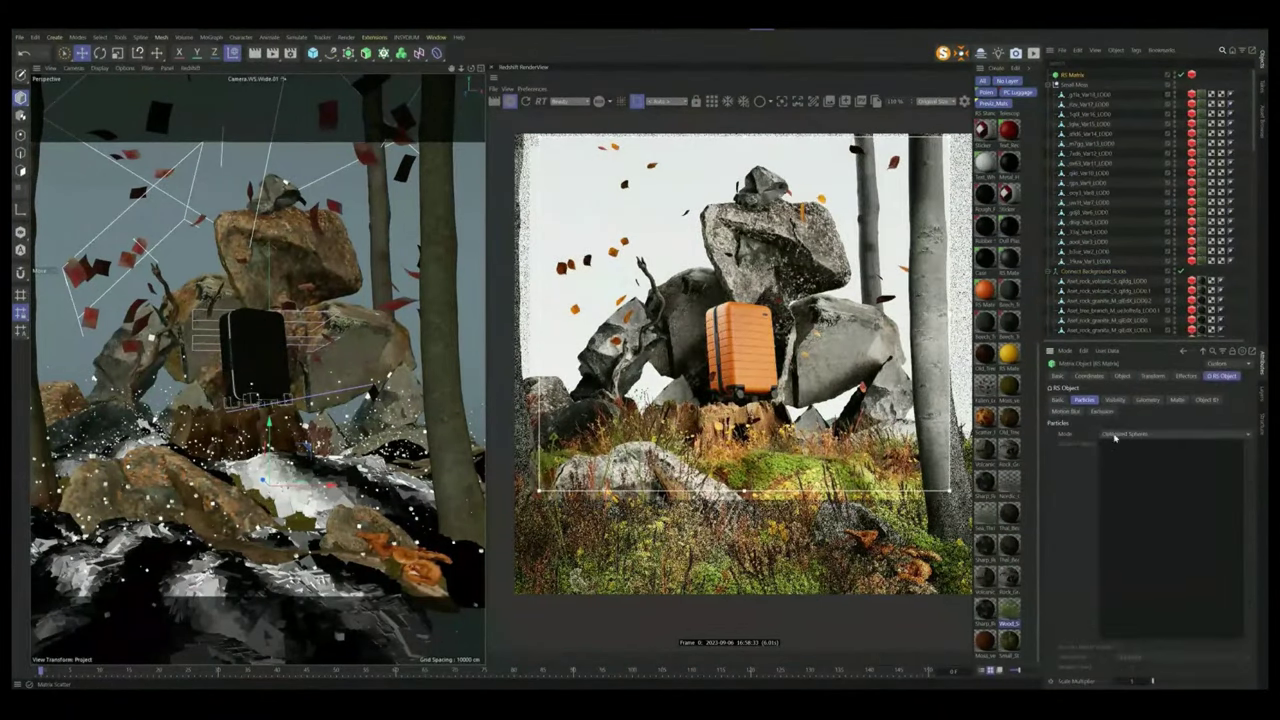
left_click(1145, 489)
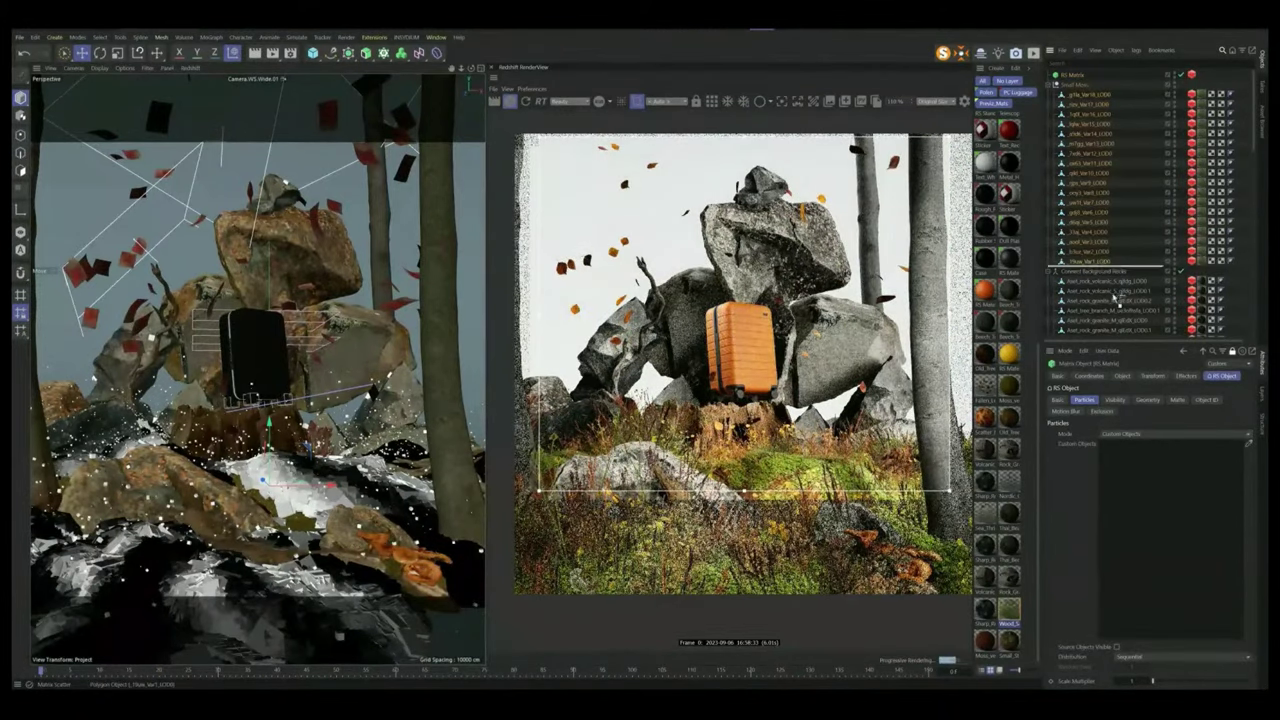
left_click_drag(1114, 297, 1160, 450)
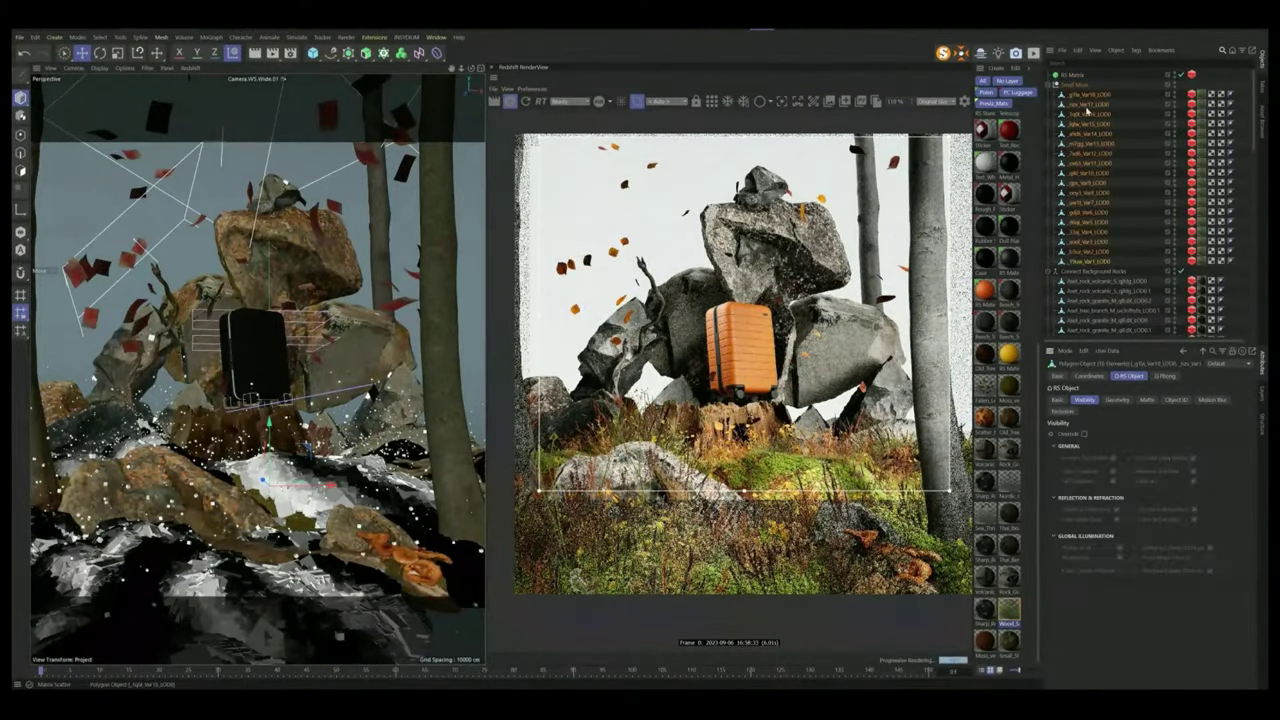
- Raise the matrix's count to cover the rocks densely and enlarge the moss with the particles' Scale Multiplier
left_click(1122, 376)
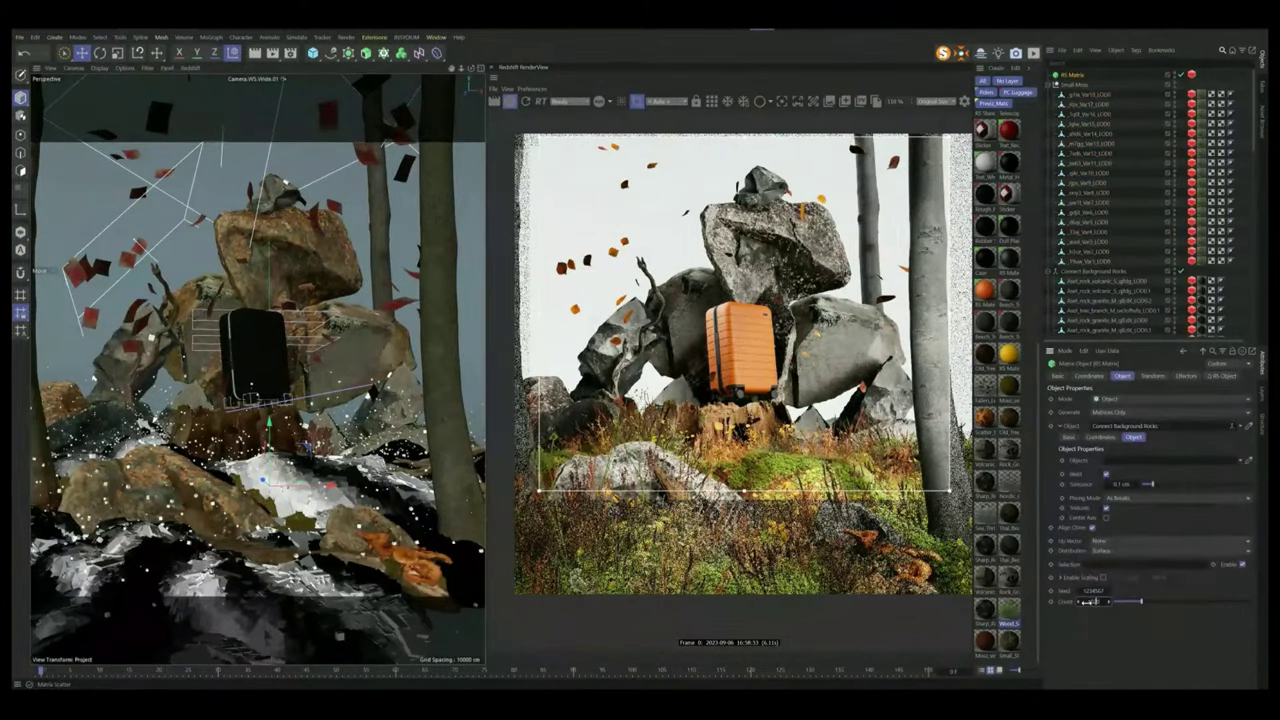
left_click_drag(1086, 601, 1087, 601)
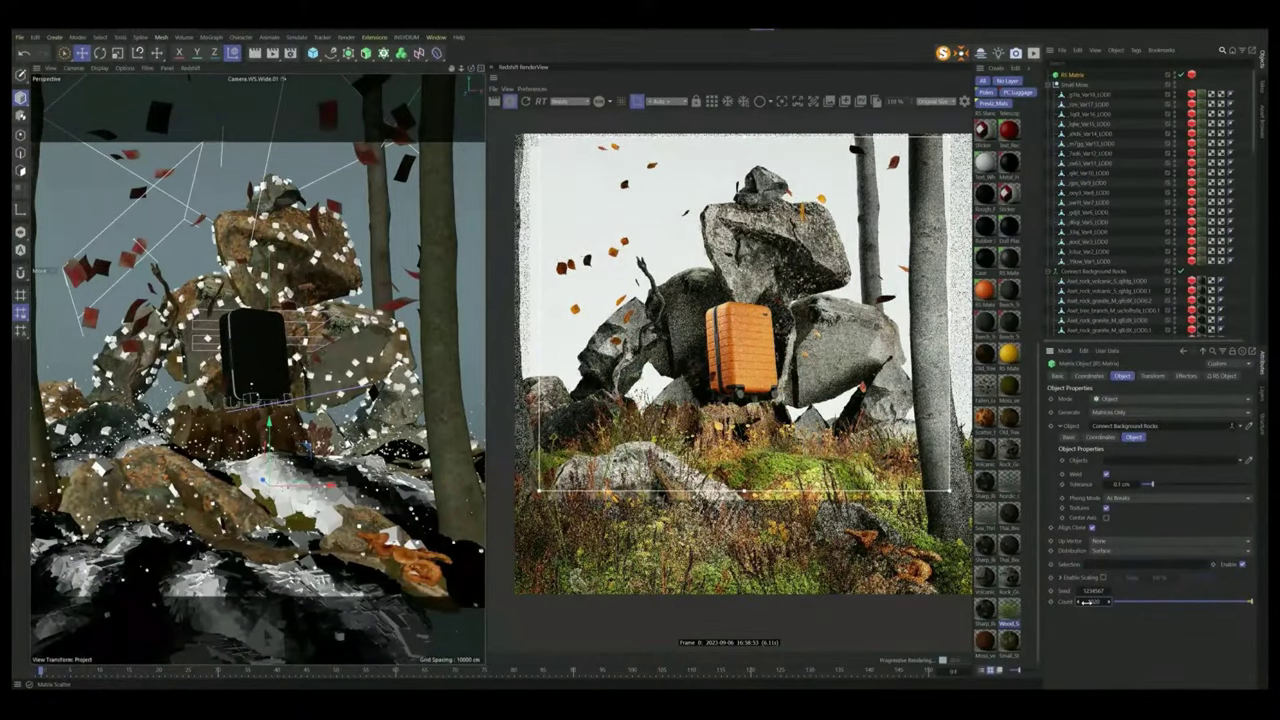
type("0")
key("Return")
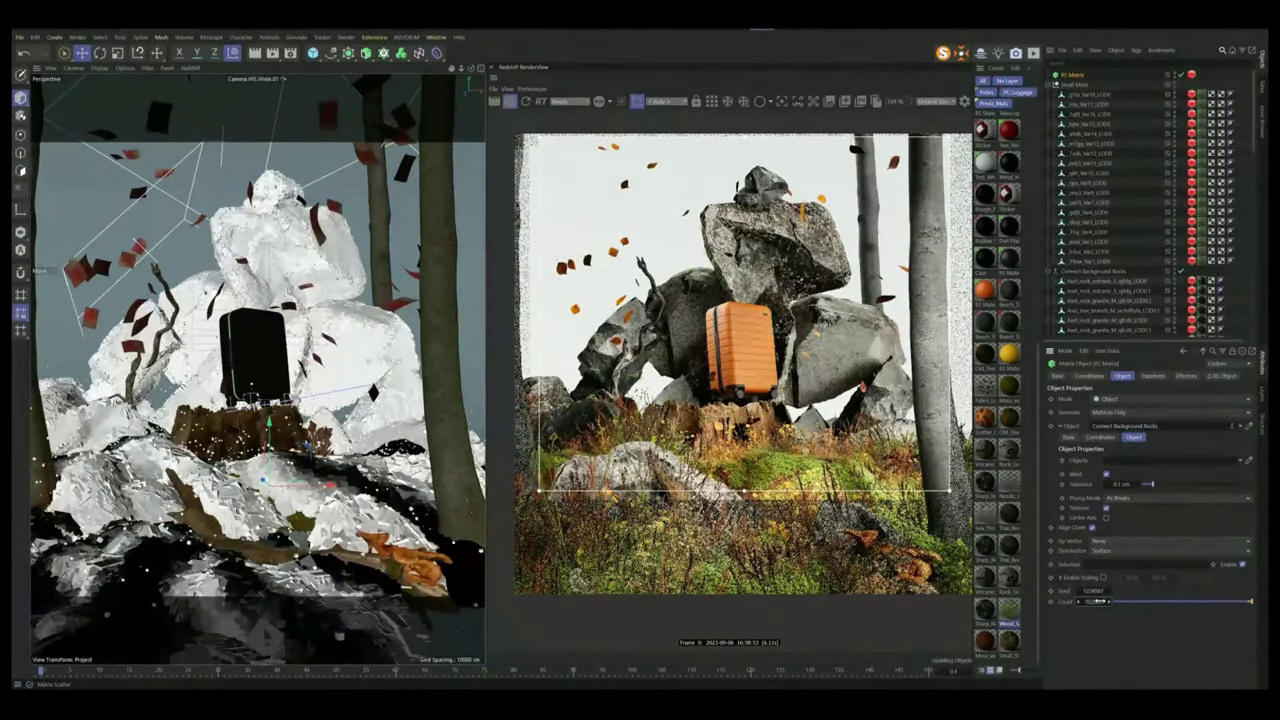
left_click(1226, 377)
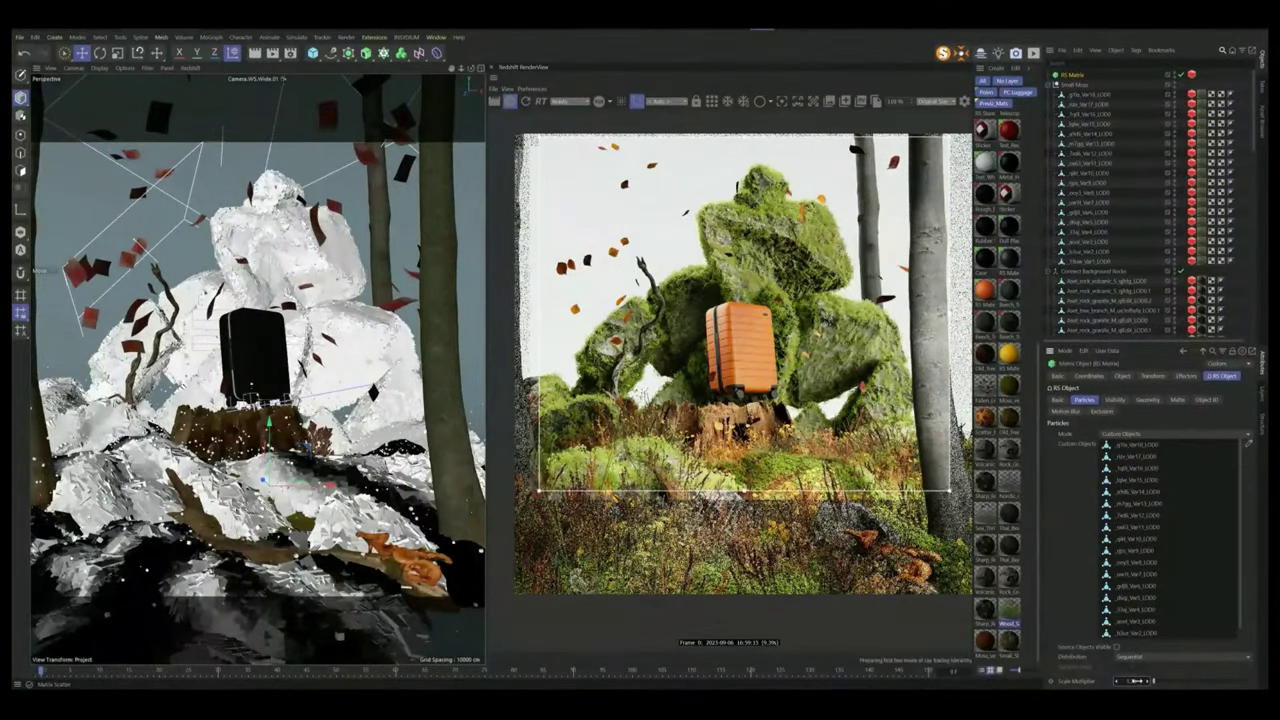
left_click_drag(1137, 681, 1144, 681)
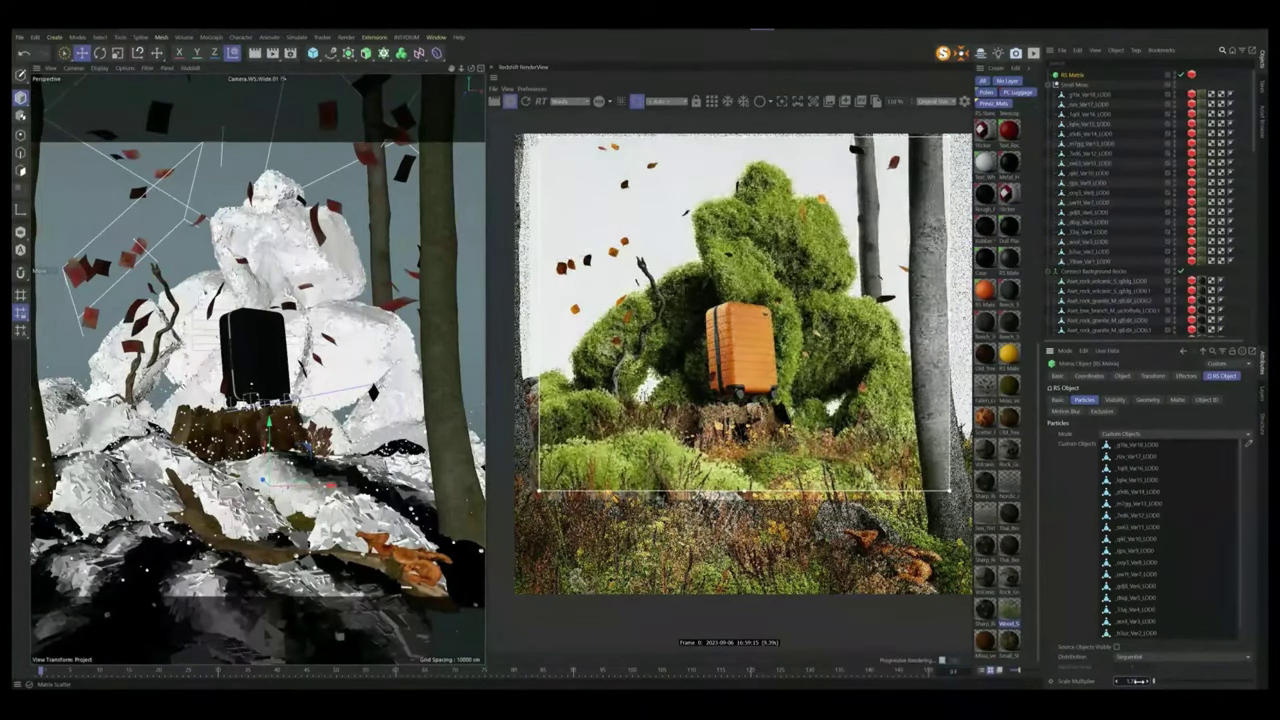
- Add a Shader effector and assign it to the RS Matrix's effectors
left_click(1240, 268)
key("shift+c")
type("shade")
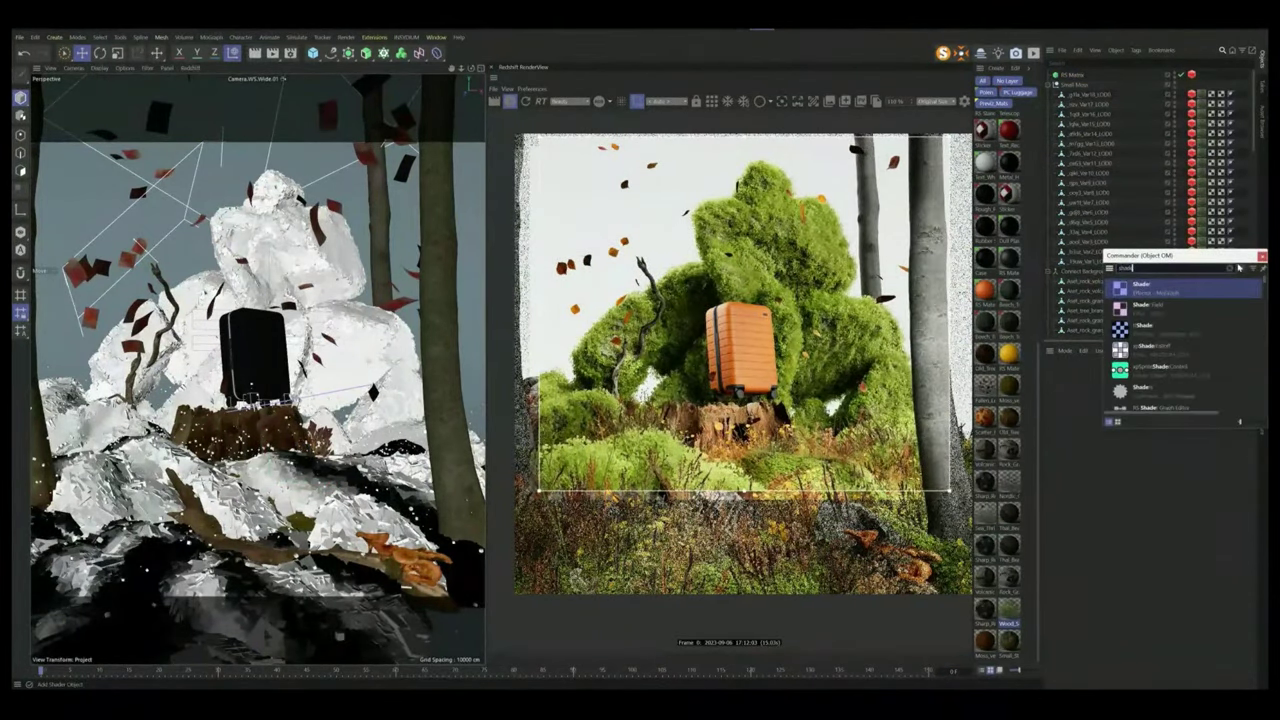
left_click(1137, 292)
left_click(1074, 85)
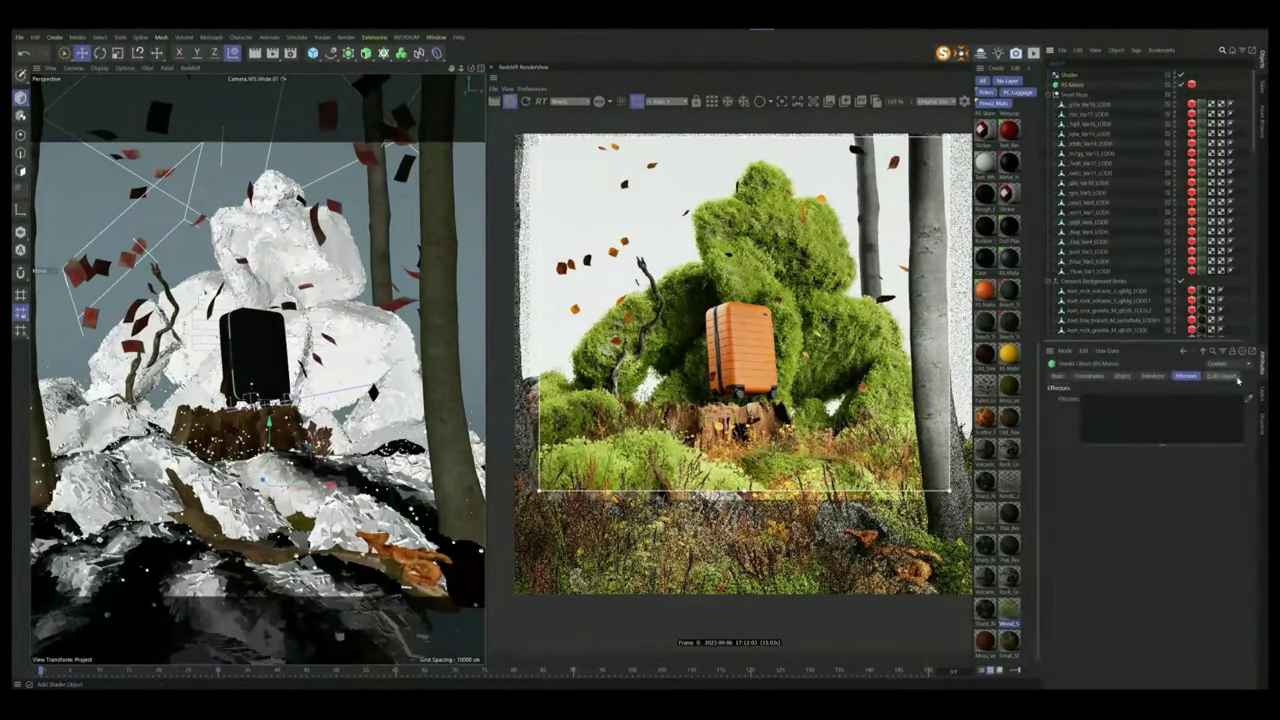
left_click_drag(1070, 78, 1128, 401)
- Set the Shader effector's uniform scale to -0.1
left_click(1069, 75)
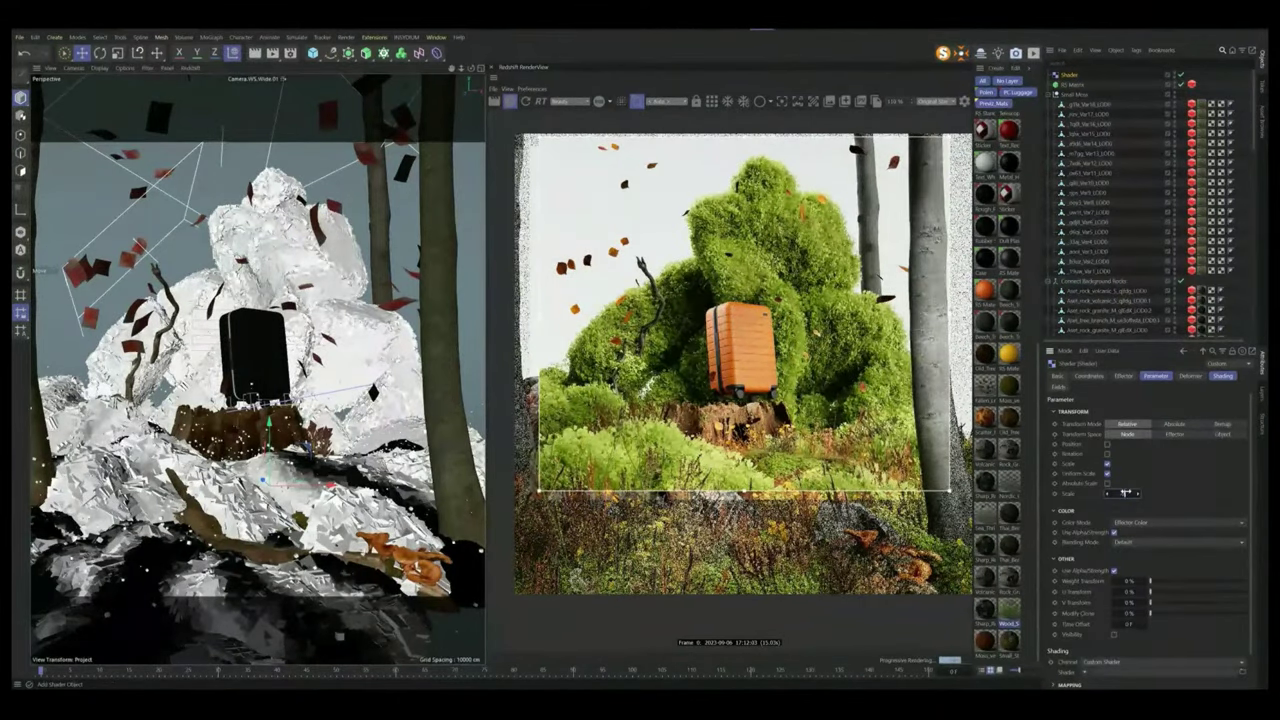
left_click_drag(1126, 493, 1125, 492)
scroll(1126, 659, "down", 1)
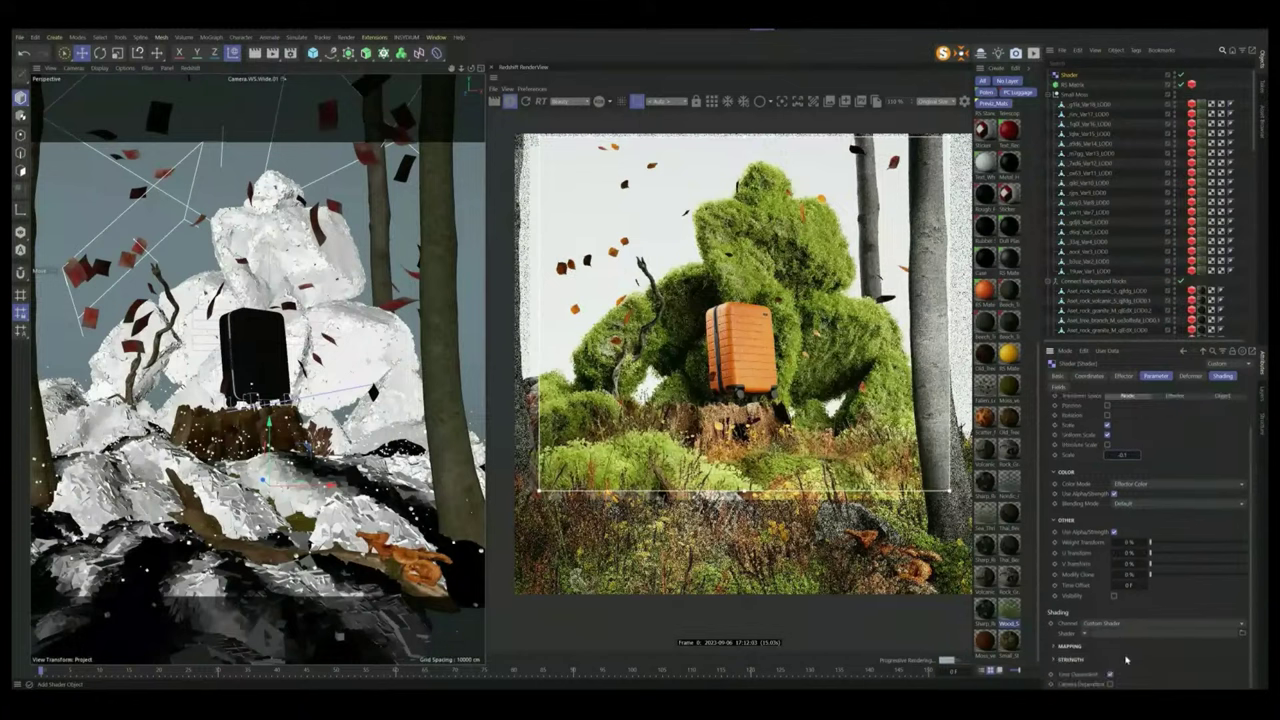
- Assign a Layer shader to the Shader effector's custom shader and begin adding a shader layer inside it
left_click(1086, 634)
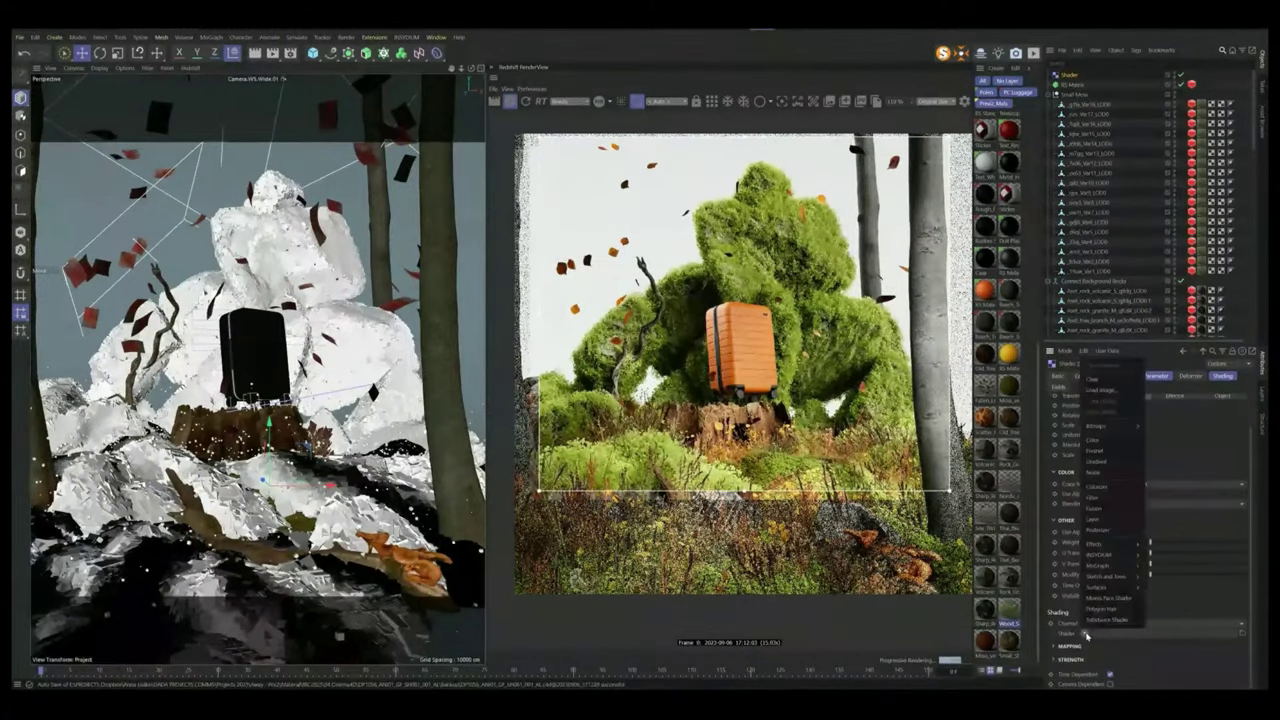
left_click(1100, 521)
left_click(1093, 471)
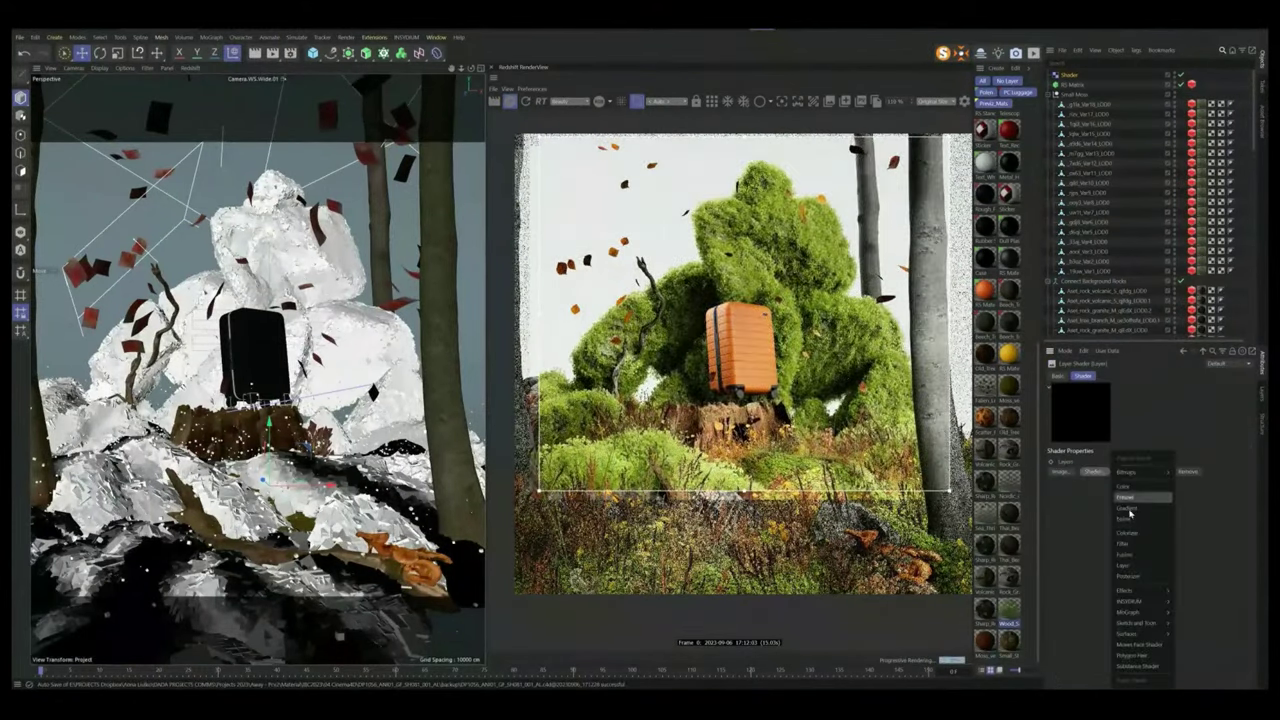
- Add a circular Gradient inside the Shader effector's Layer shader, add an extra gradient knot and raise the turbulence
left_click(1129, 510)
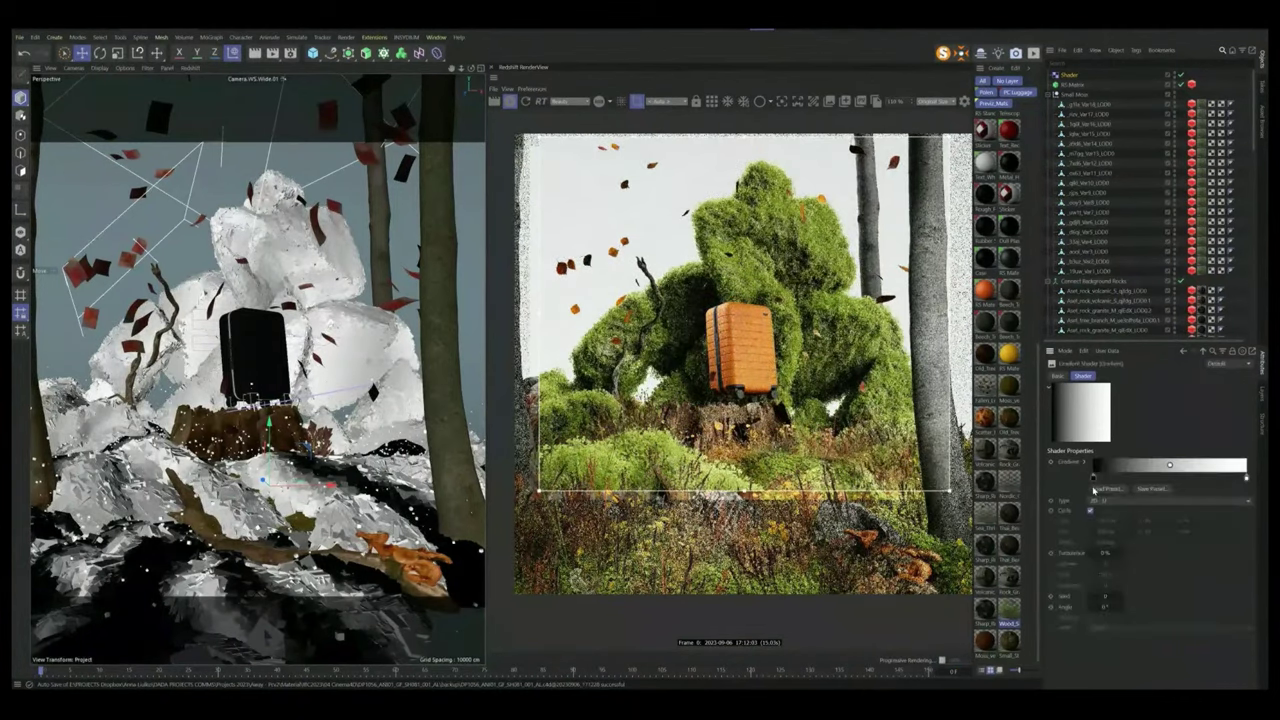
left_click(1130, 500)
left_click(1130, 548)
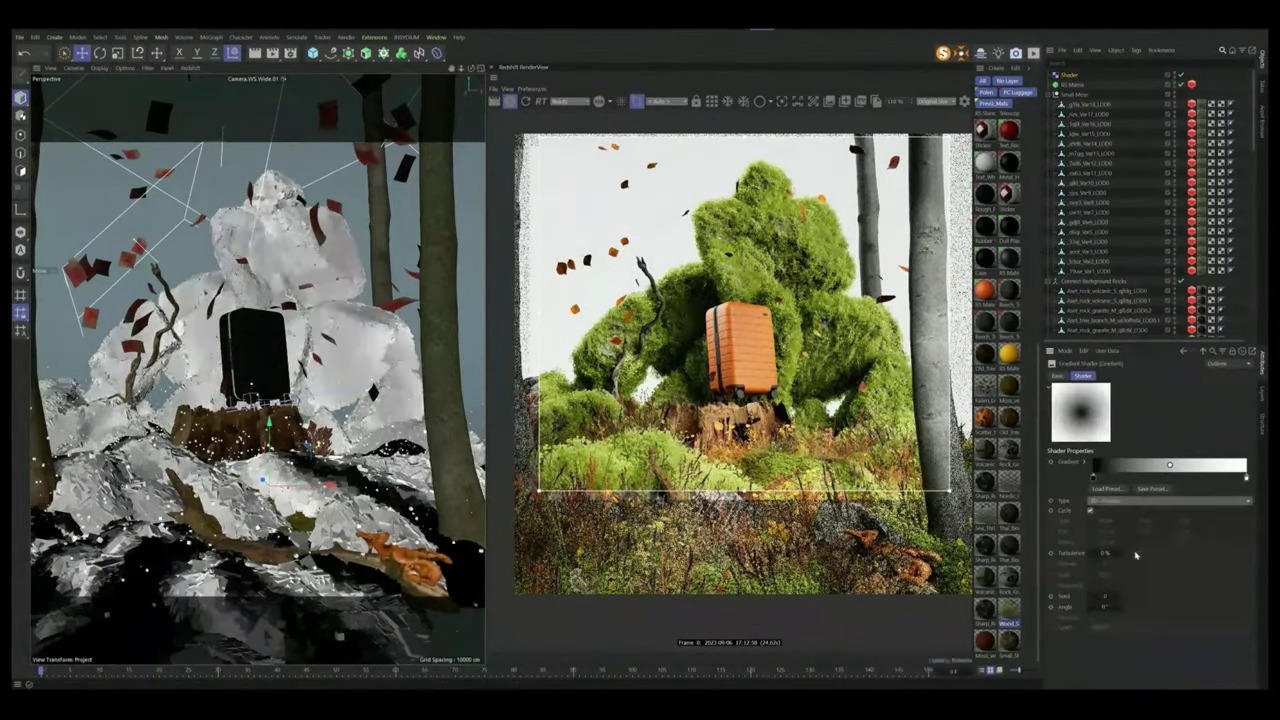
left_click_drag(1146, 478, 1116, 480, "ctrl")
mouse_move(1103, 553)
left_mouse_down()
mouse_move(1114, 574)
mouse_move(1100, 574)
mouse_move(1126, 554)
mouse_move(1114, 551)
left_mouse_up()
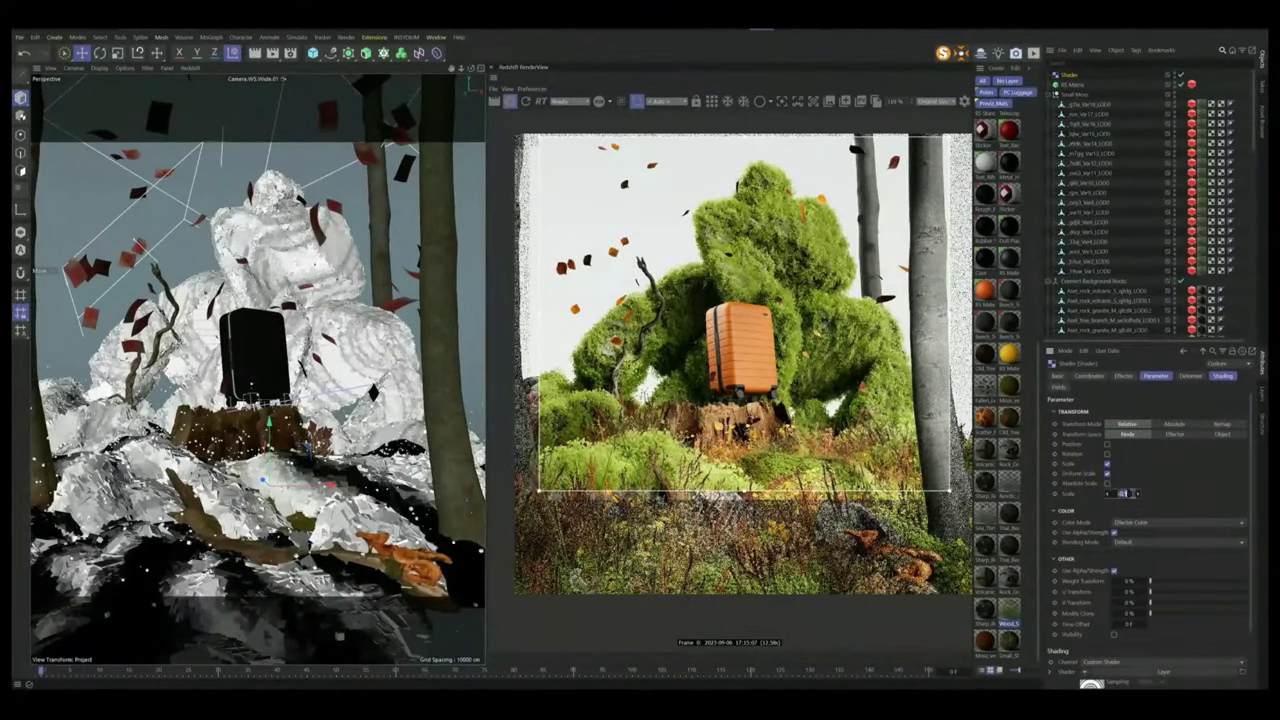
- Set the Shader effector's uniform scale to -0.3 and add a Distort effect to its Layer shader
left_click_drag(1108, 495, 1128, 493)
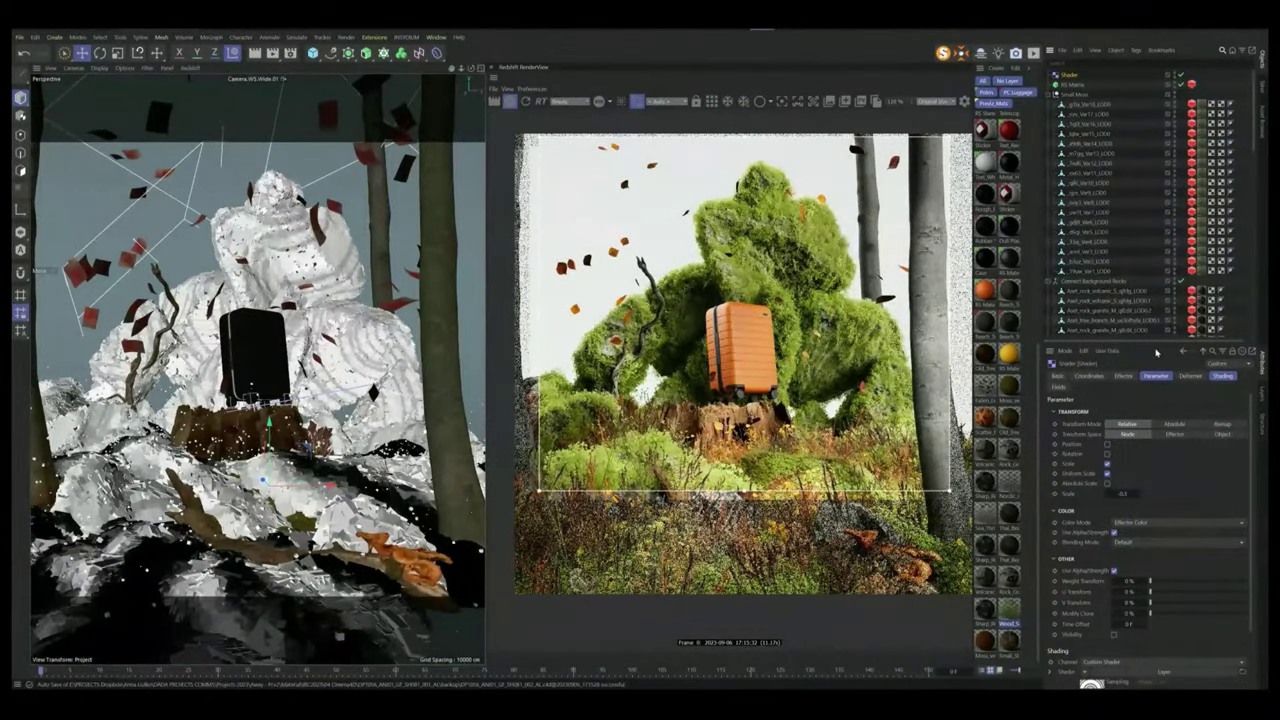
scroll(1156, 352, "down", 2)
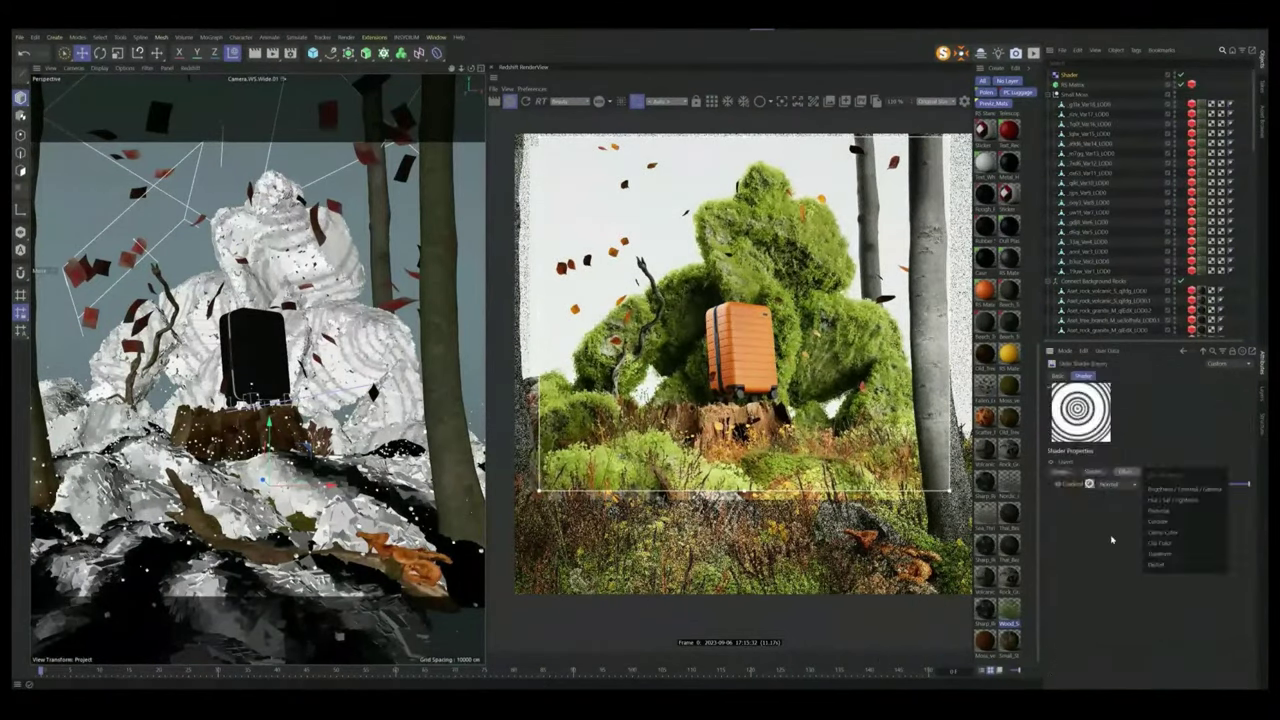
left_click(1157, 565)
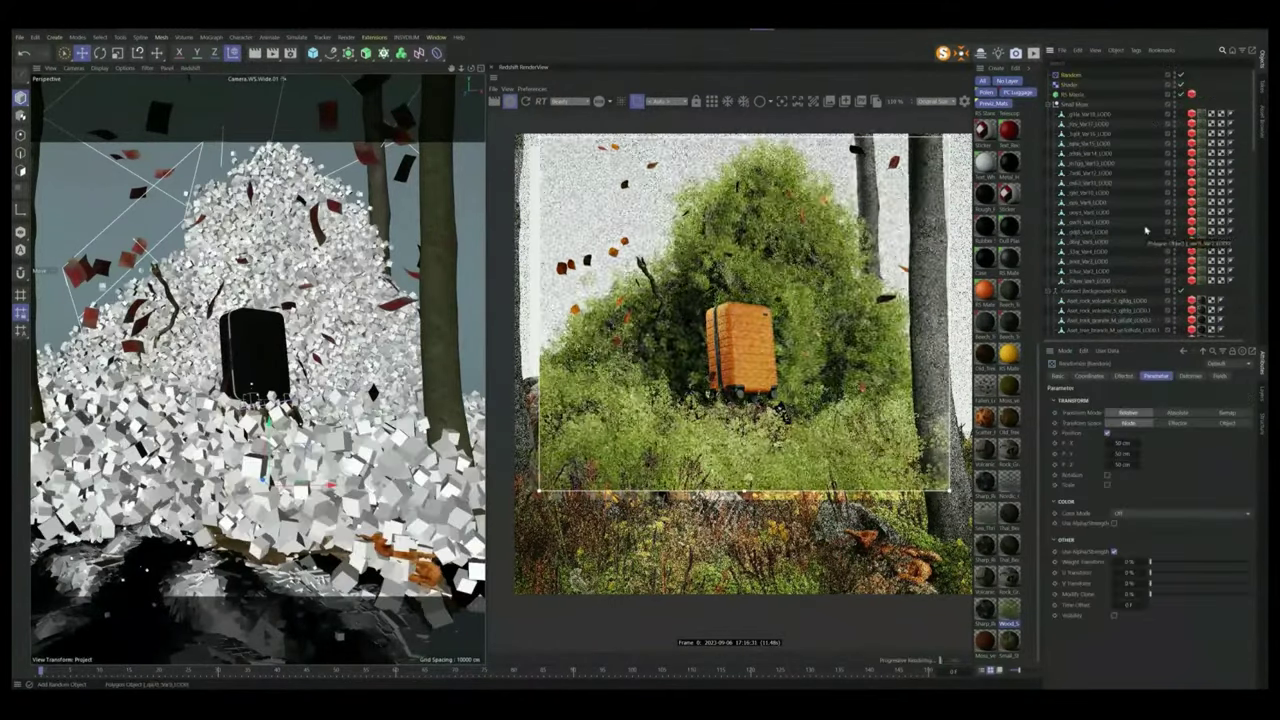
- Switch the Random effector from position to rotation variation and adjust its bank rotation
left_click(1107, 433)
left_click(1107, 443)
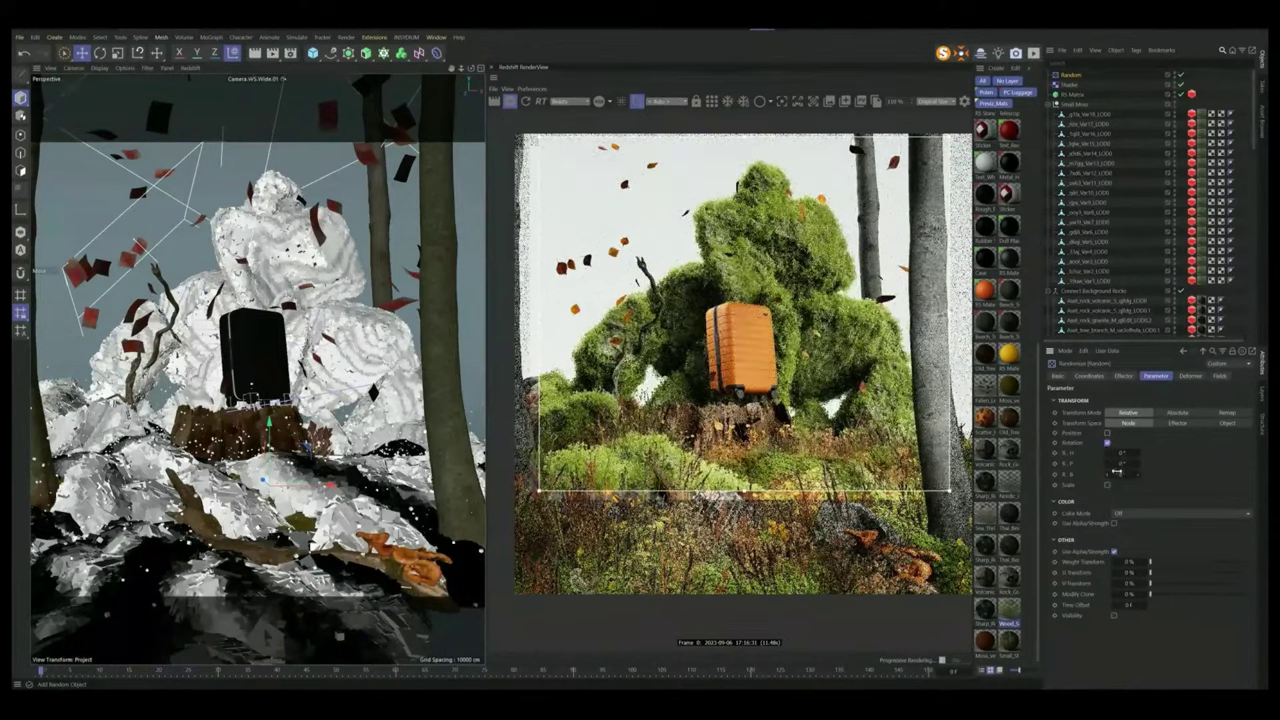
left_click_drag(1117, 475, 1121, 477)
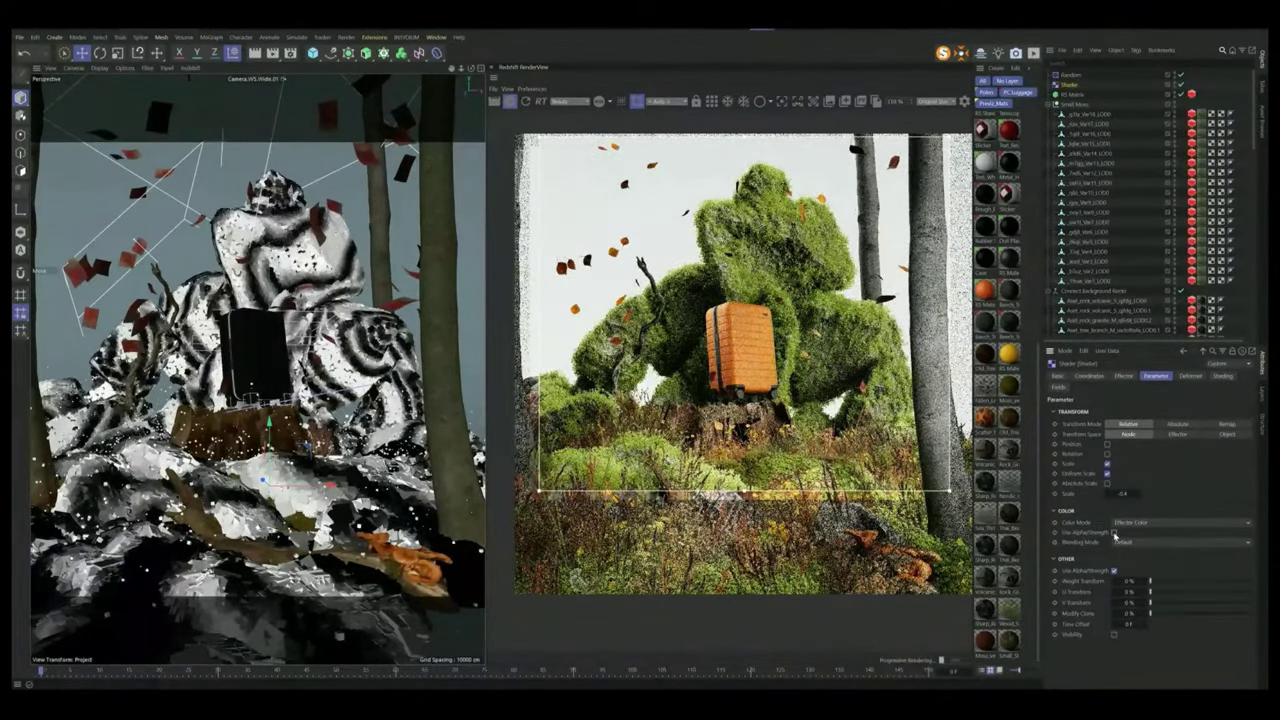
- Add a Plain effector to the RS Matrix and switch it from position to uniform scale
left_click(1072, 94)
key("shift+c")
type("pla")
left_click(1118, 124)
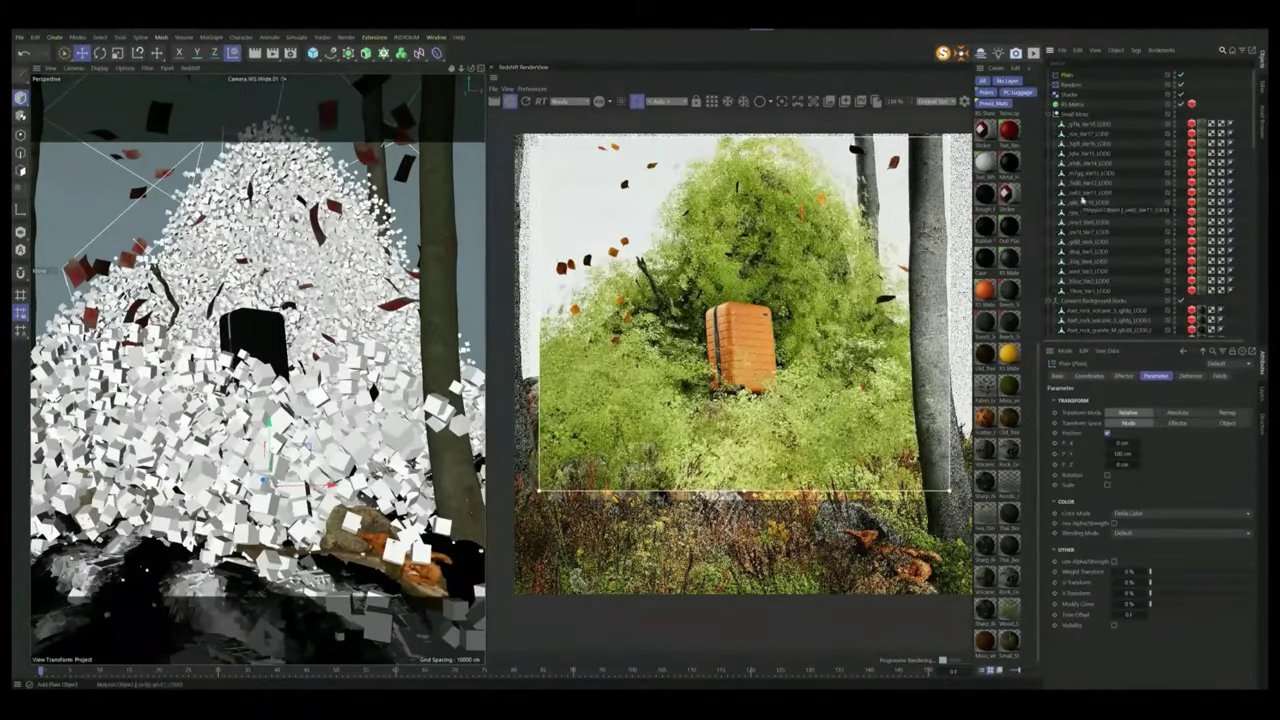
left_click(1107, 433)
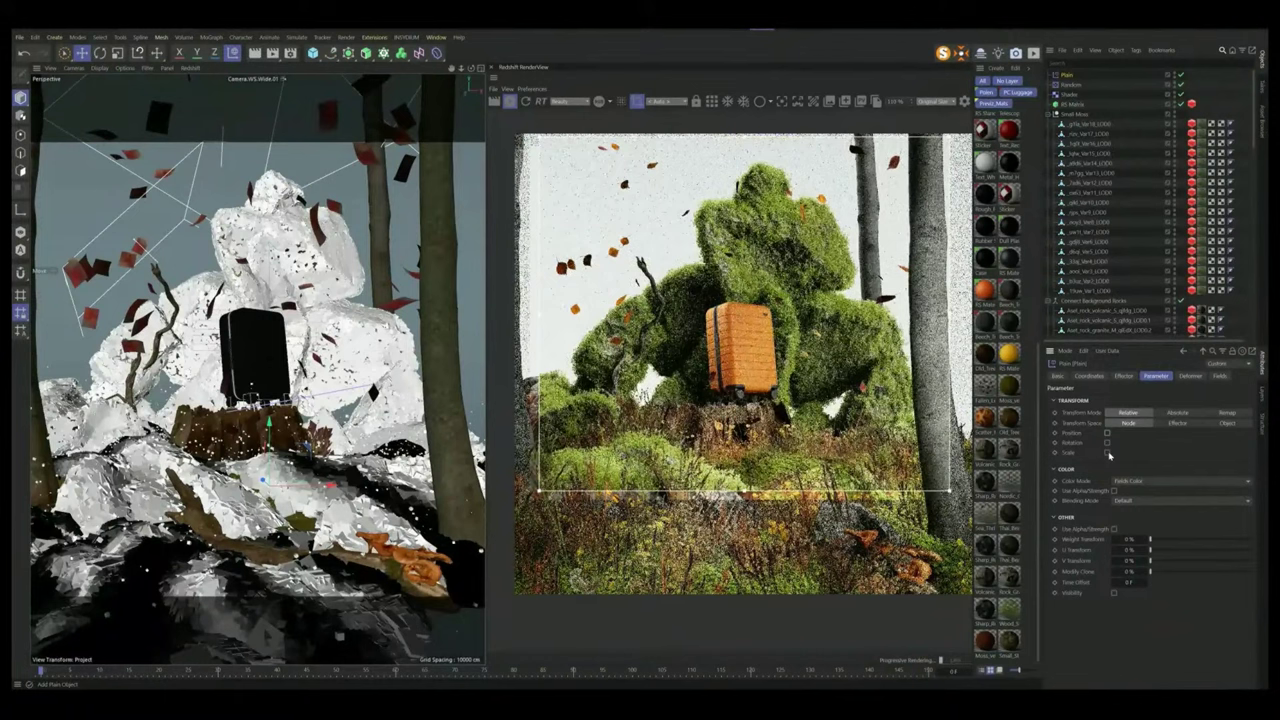
left_click(1107, 452)
left_click(1107, 462)
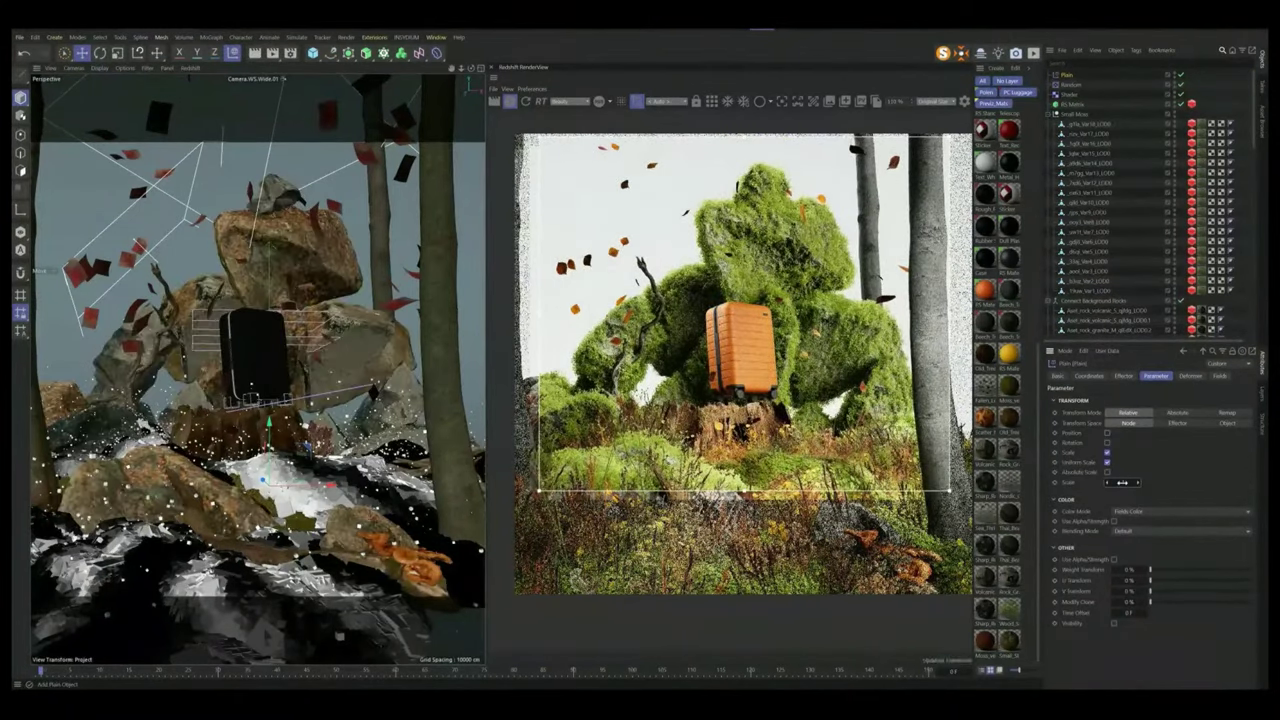
- Limit the Plain effector with a Shader Field that uses a Noise shader
left_click(1220, 376)
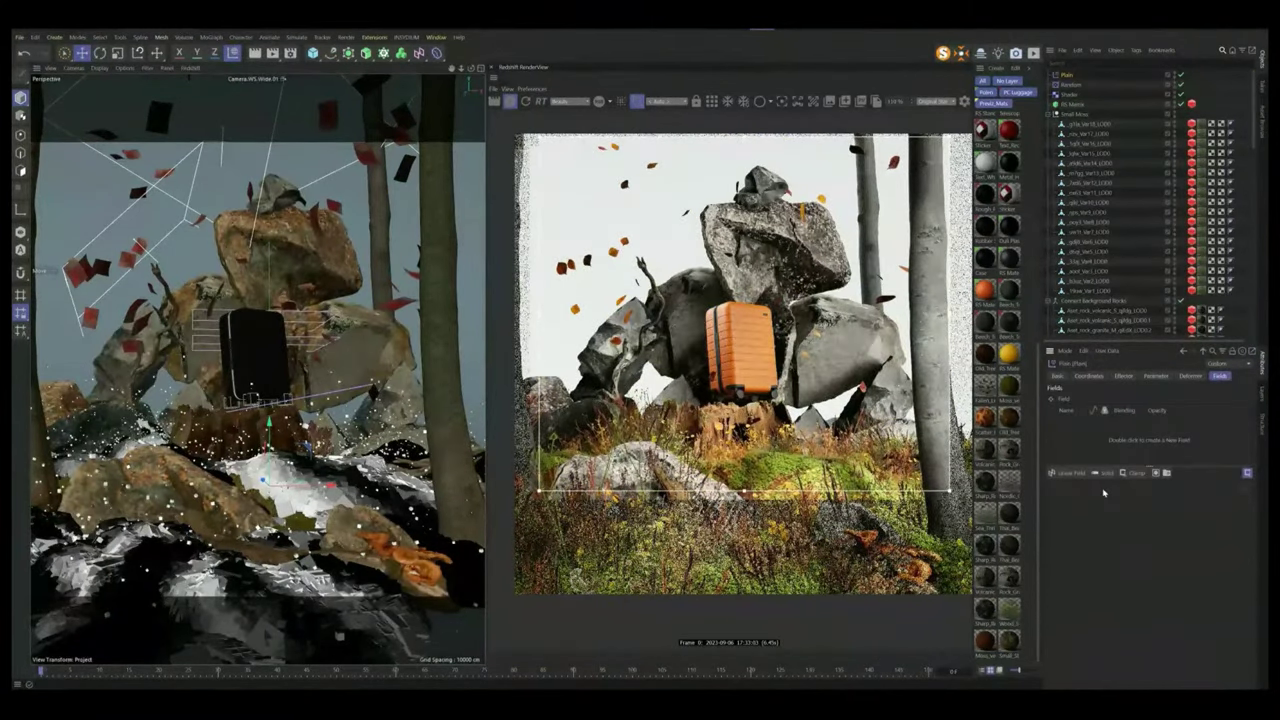
left_click(1068, 476)
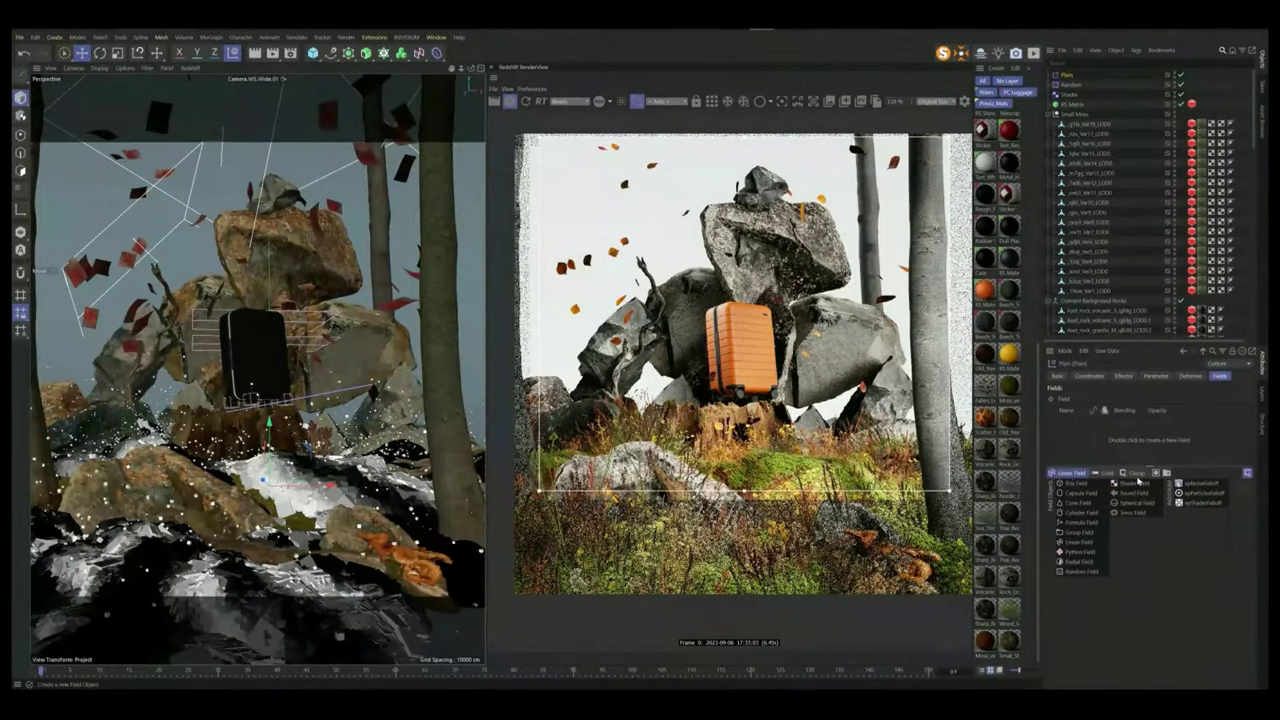
left_click(1136, 483)
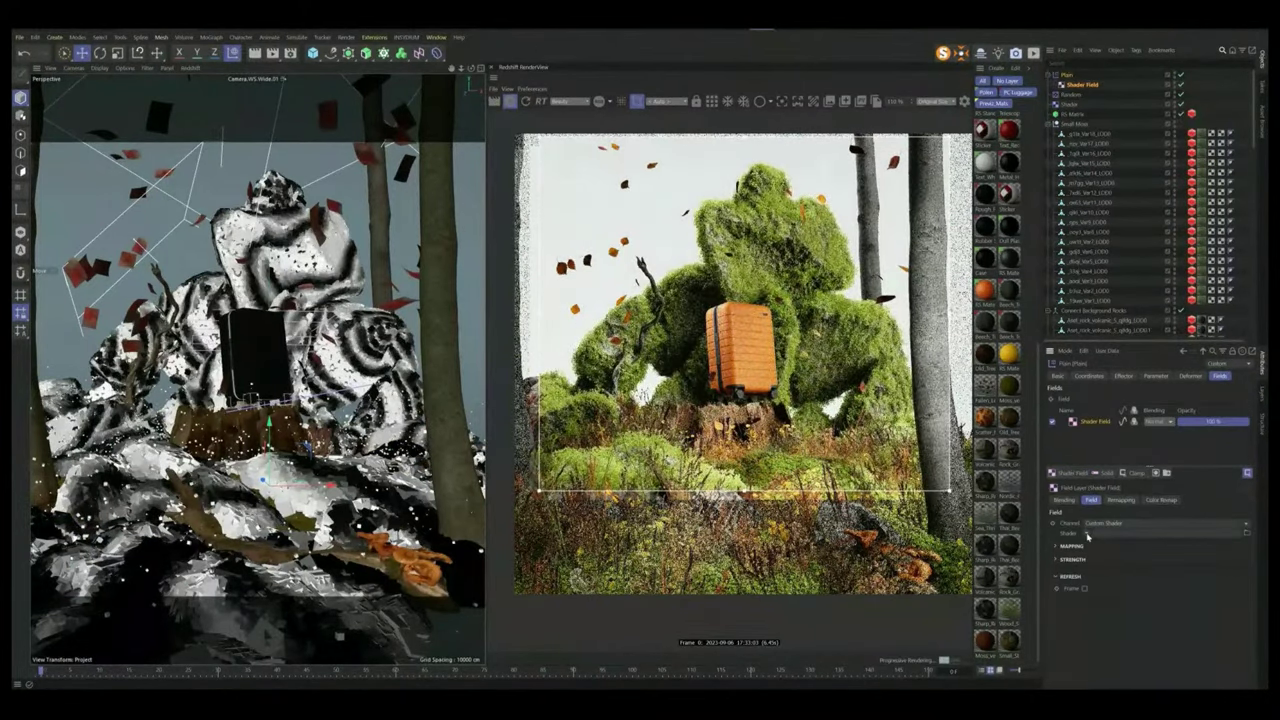
left_click(1088, 537)
left_click(1110, 364)
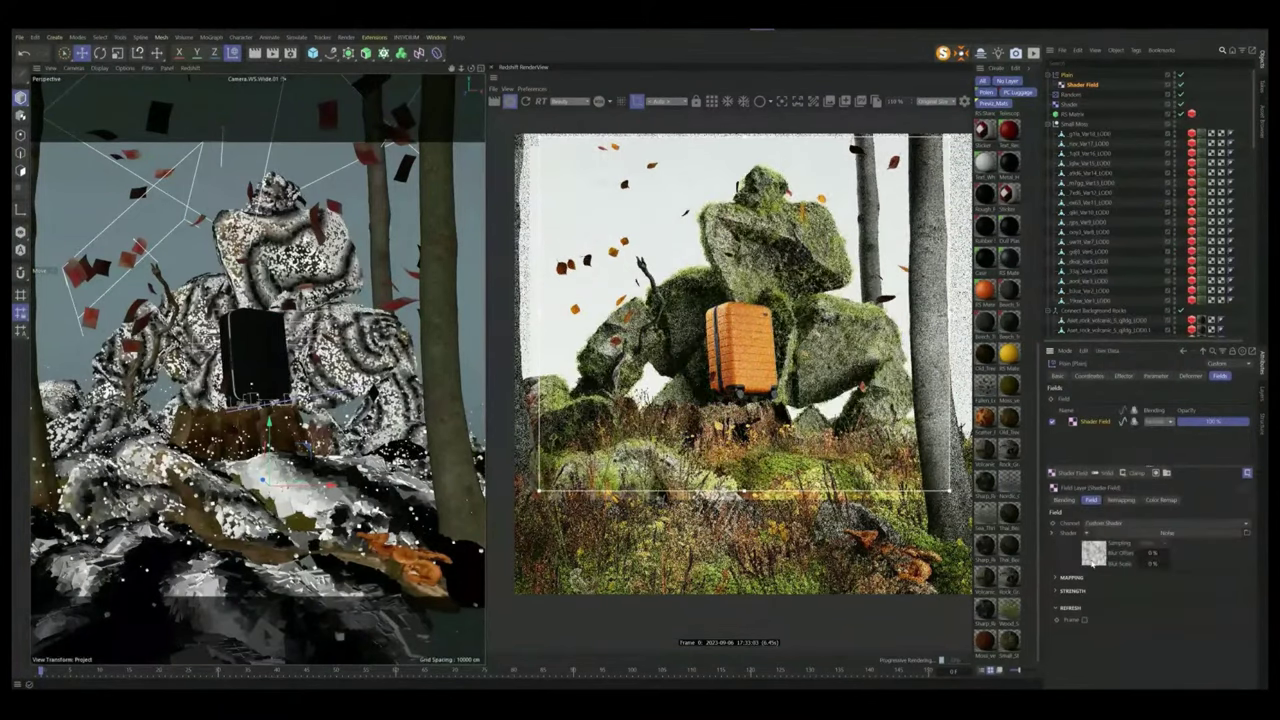
- In the field's Noise shader, raise the contrast to 91% and set the global scale to 700%
left_click(1092, 560)
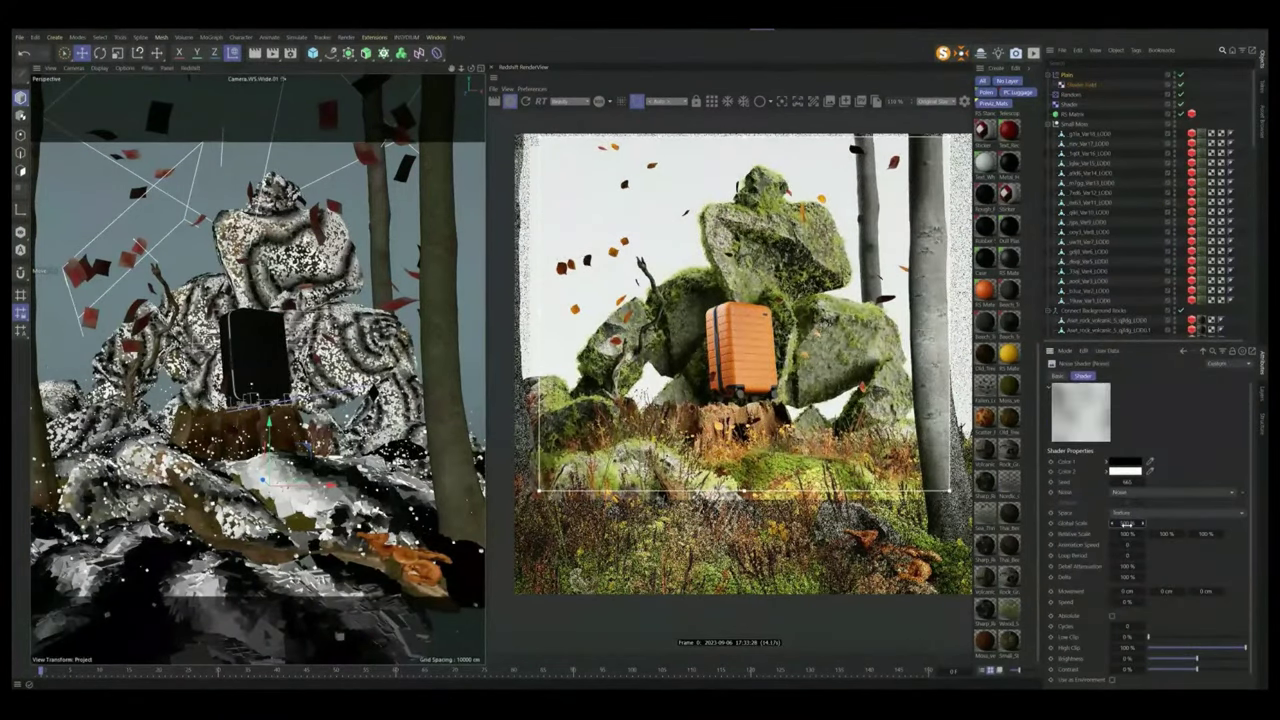
left_click_drag(1197, 669, 1239, 672)
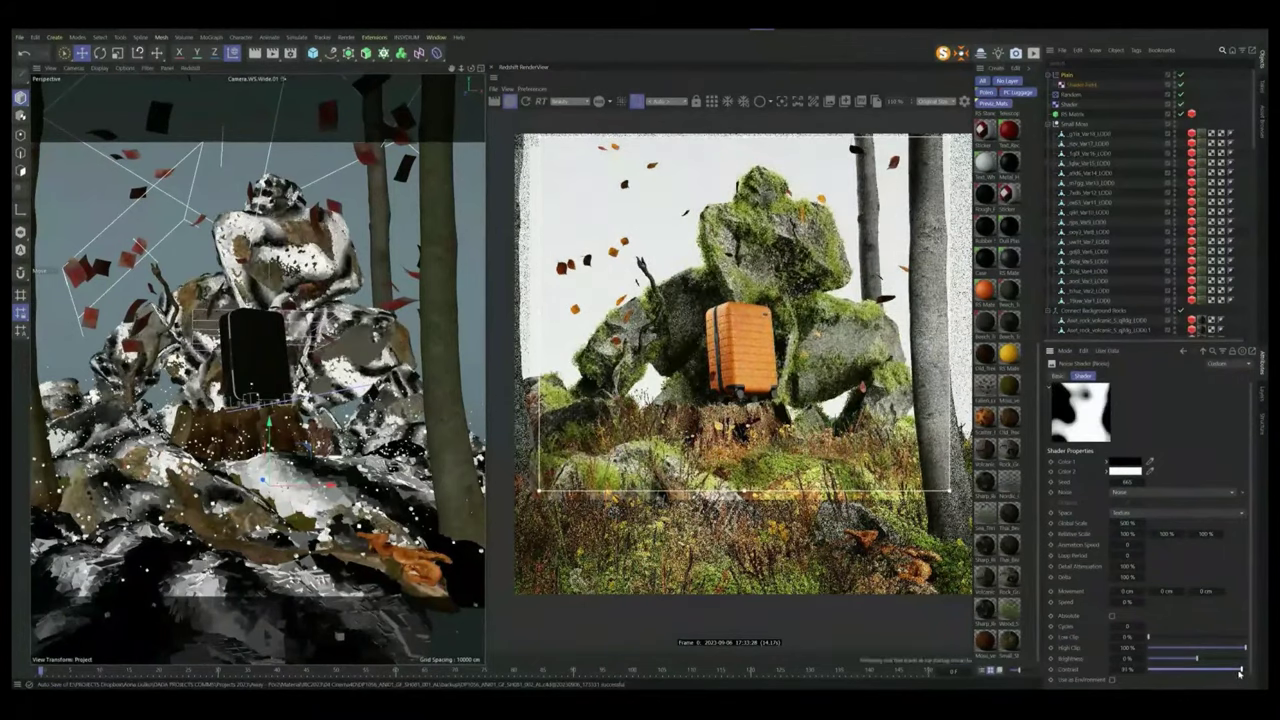
double_click(1122, 523)
type("700")
key("Return")
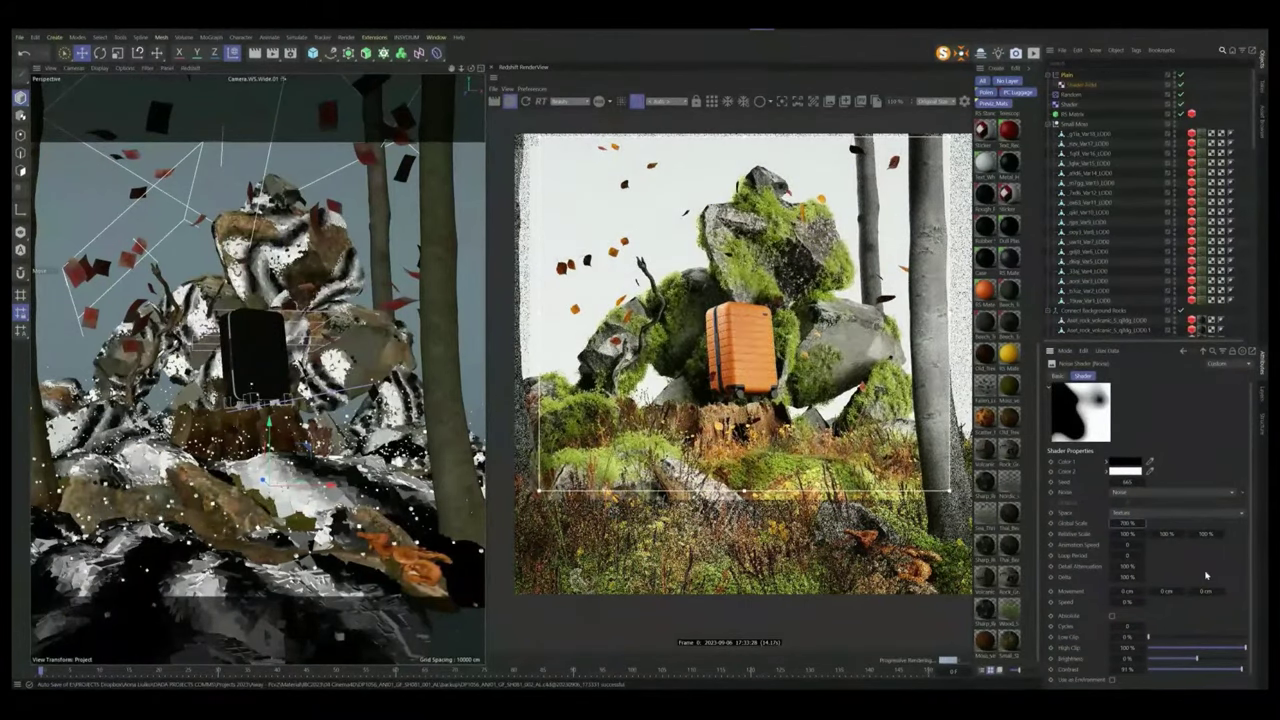
- Step the Noise shader through successive seeds to find a patchy moss distribution, and slightly lower its contrast
left_click(1142, 483)
left_click(1142, 483)
left_click(1142, 483)
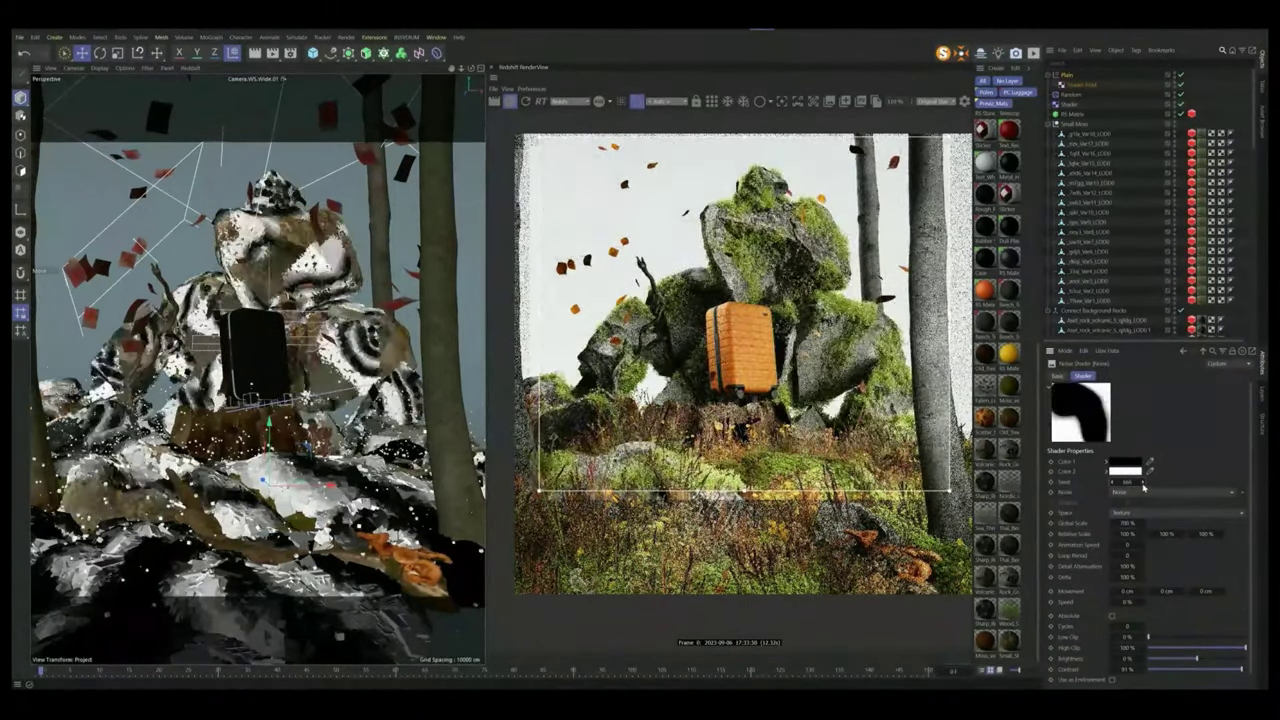
left_click(1142, 483)
left_click(1142, 483)
left_click(1142, 483)
left_click(1142, 483)
left_click(1142, 483)
left_click(1142, 483)
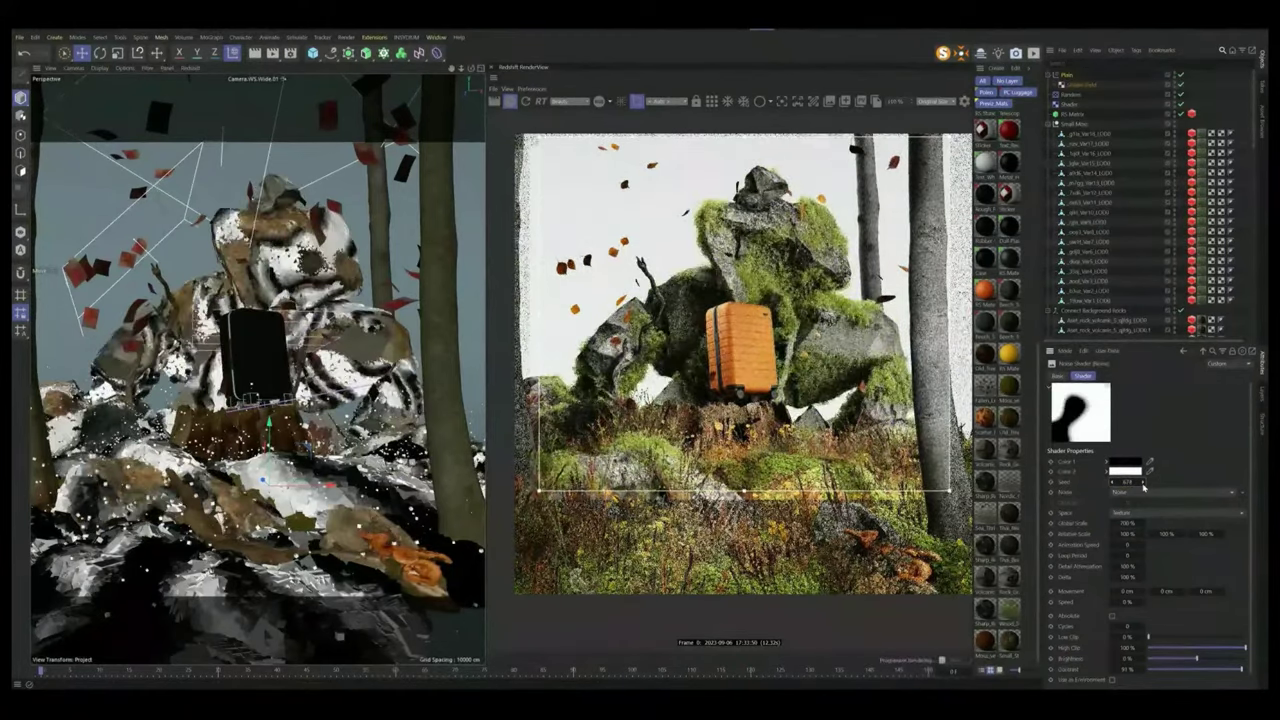
left_click(1142, 483)
left_click(1142, 483)
left_click(1142, 483)
left_click(1142, 483)
left_click(1142, 483)
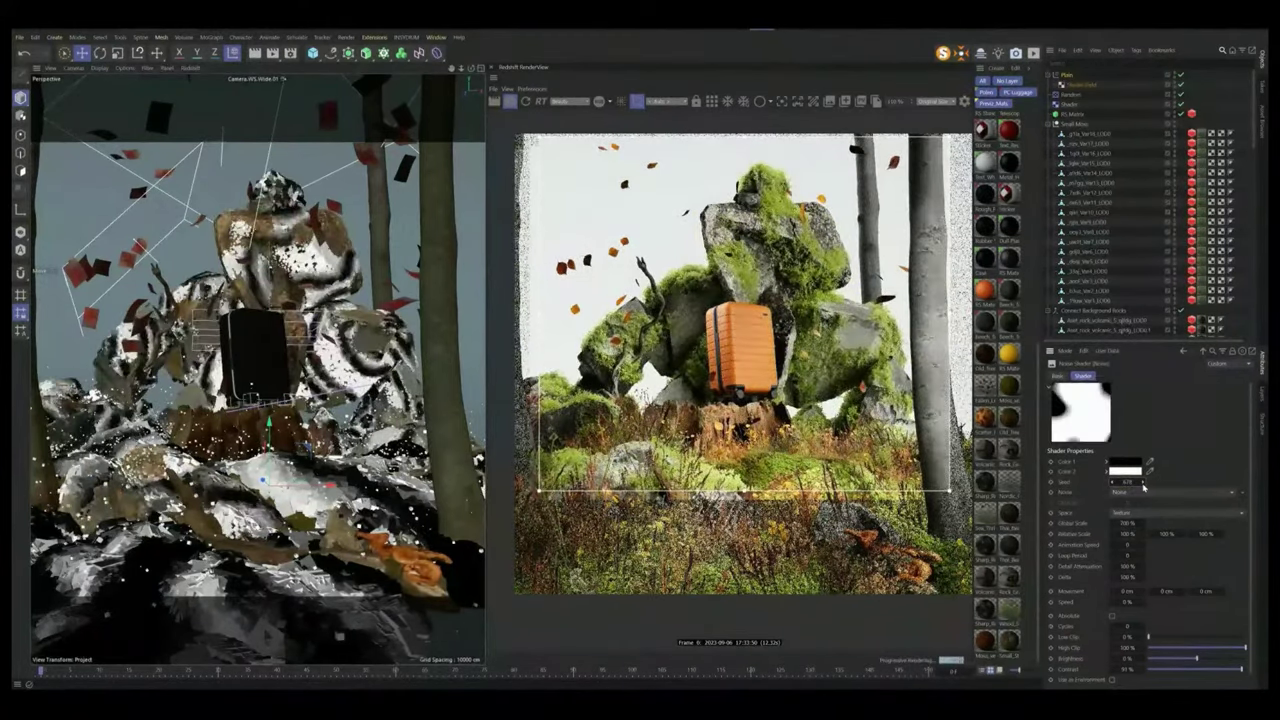
left_click_drag(1242, 670, 1241, 674)
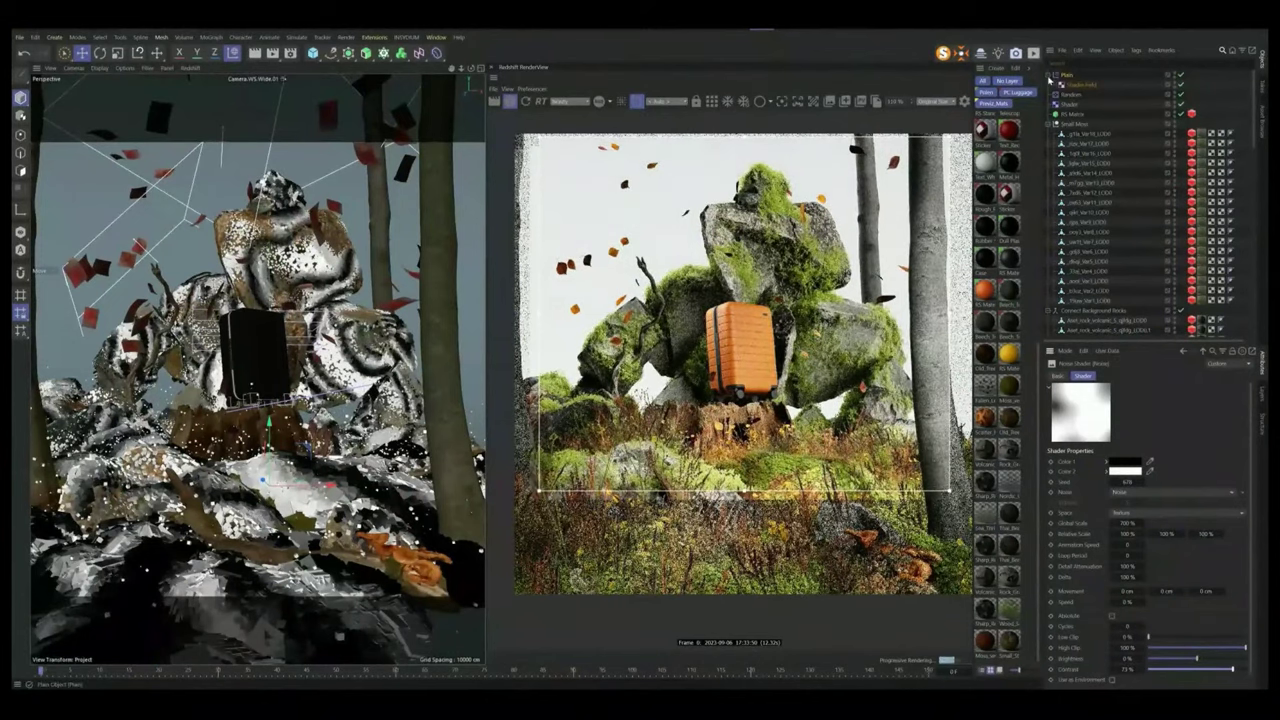
- Open the small moss material's shader graph and add a Color User Data node above the texture nodes
left_click(1069, 104)
double_click(1009, 611)
left_click(66, 117)
type("coloror us")
left_click_drag(98, 157, 216, 285)
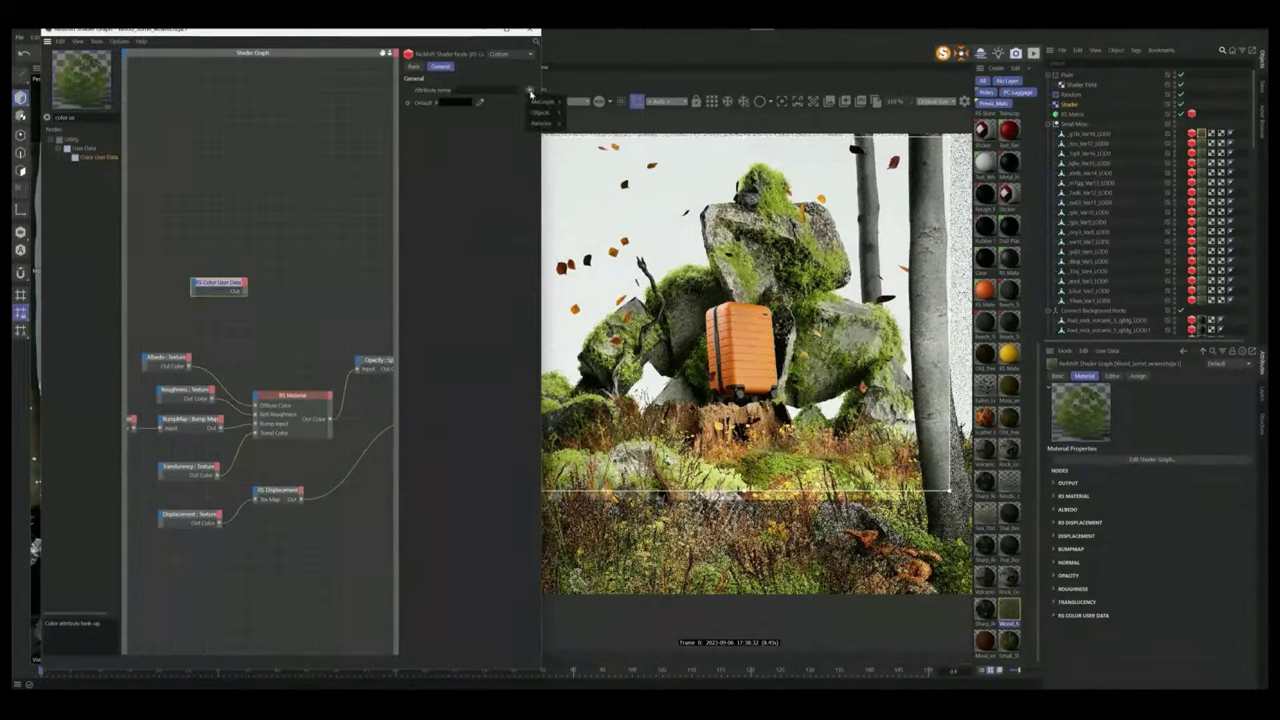
- Add a Ramp node driven by the Color User Data node and route it to the material output
type("ram")
left_click_drag(76, 148, 288, 285)
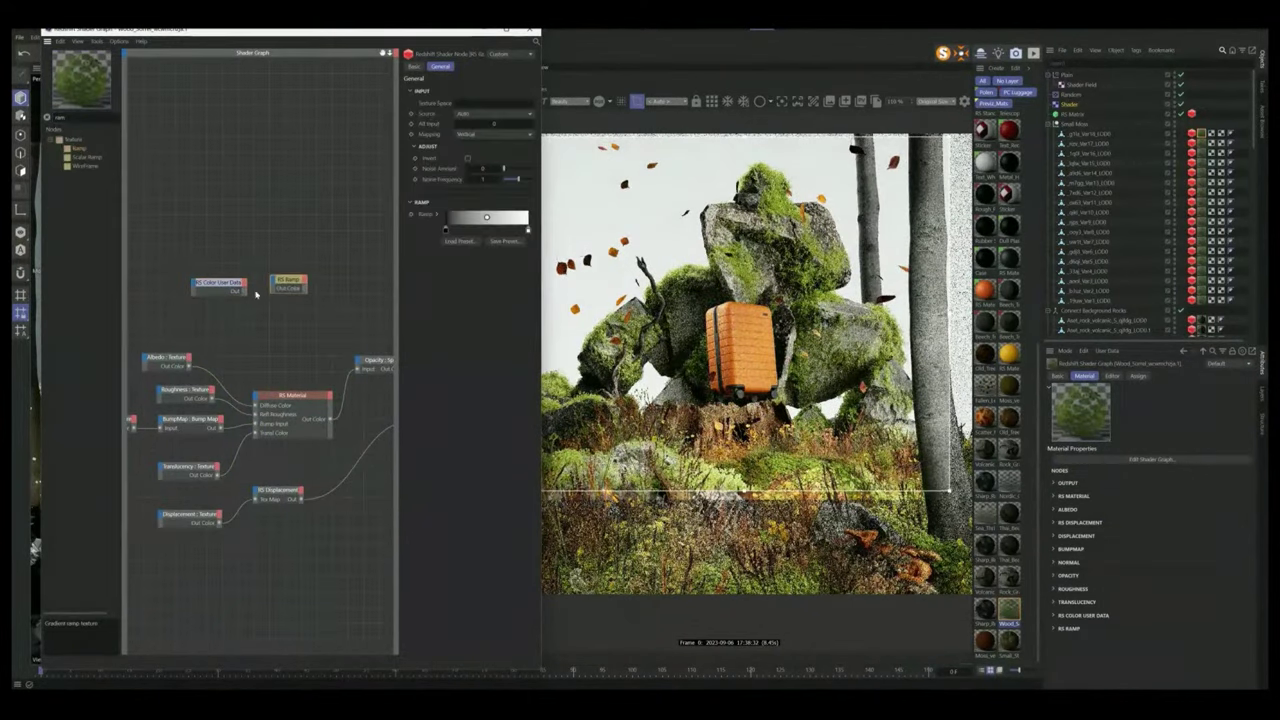
left_click(294, 287)
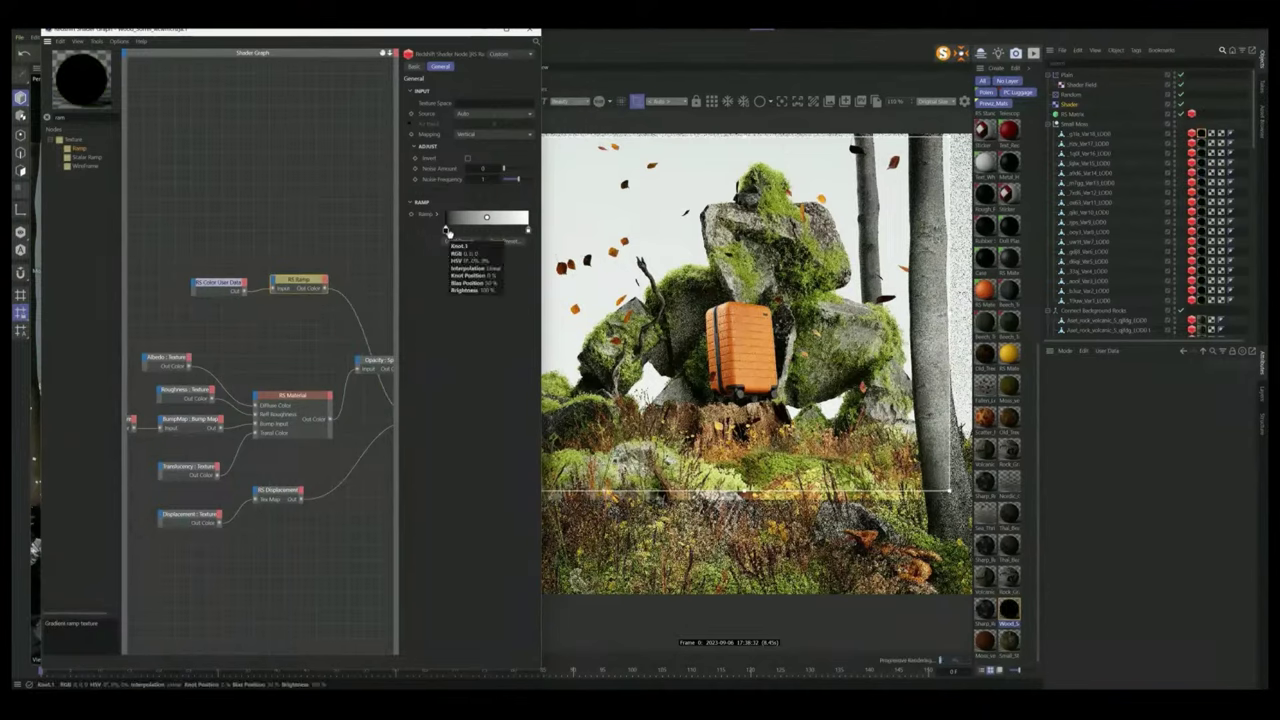
- Reposition the ramp's end knot, add a third knot and recolor the knots to blue, orange and yellow
left_click_drag(527, 229, 470, 229)
double_click(446, 230)
left_click(424, 289)
double_click(470, 229)
left_click(428, 254)
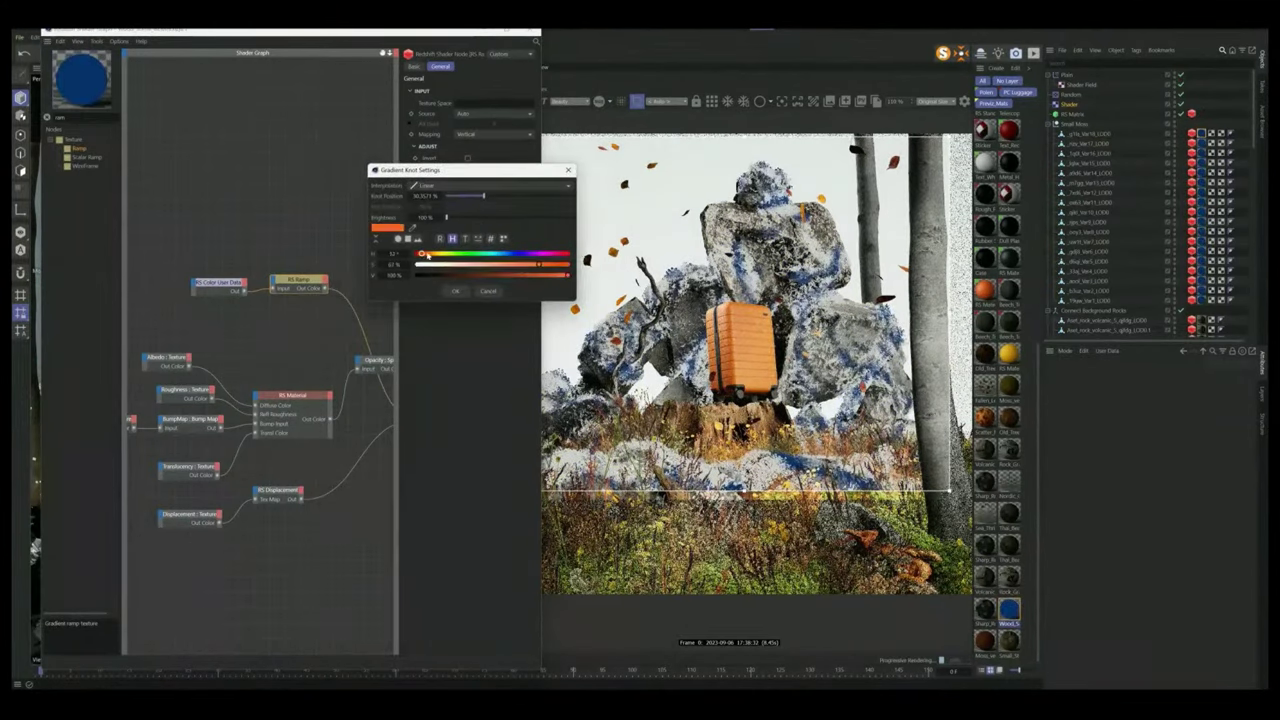
double_click(511, 229)
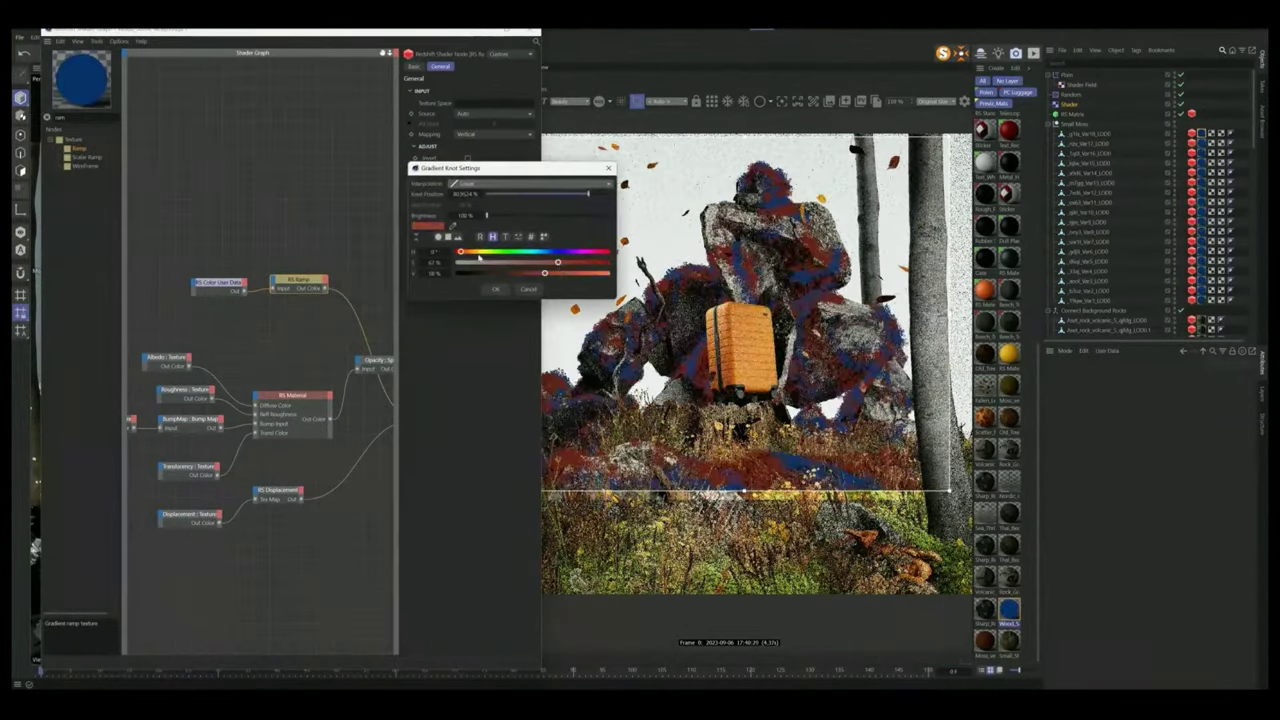
left_click(494, 289)
- Add a Color Layer node to the graph and connect the albedo texture to its base color
left_click(48, 117)
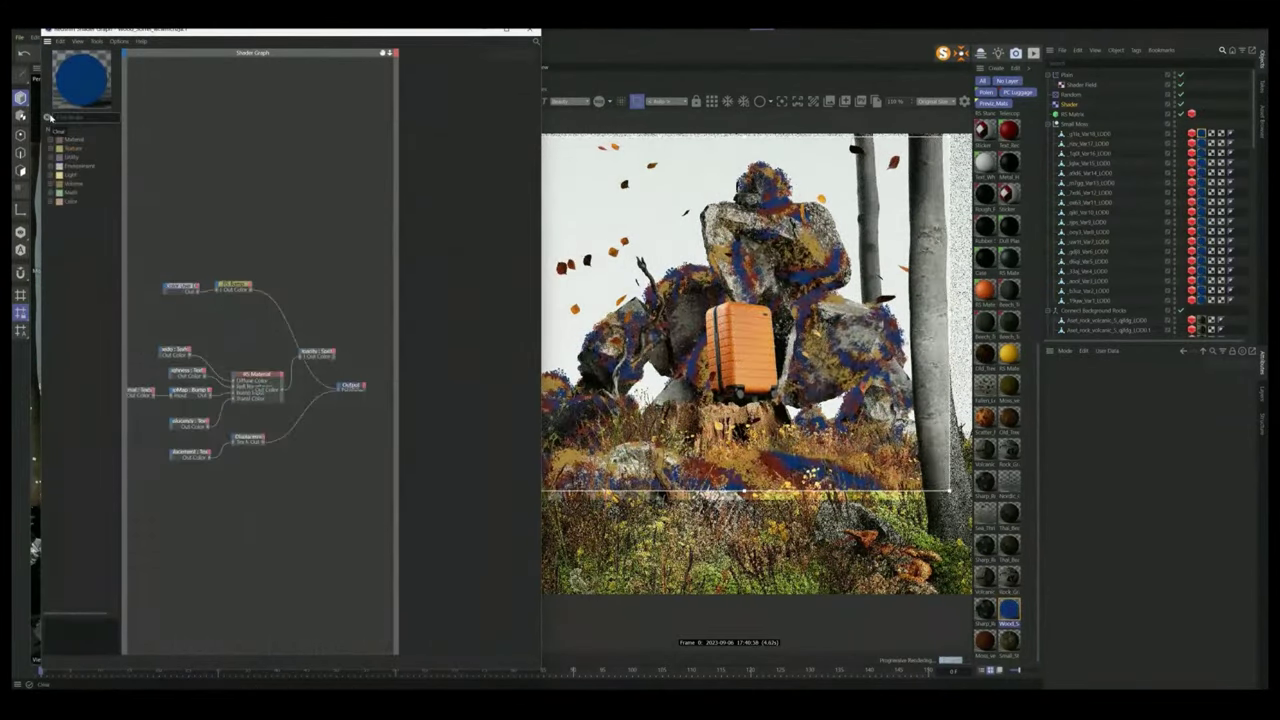
type("color la")
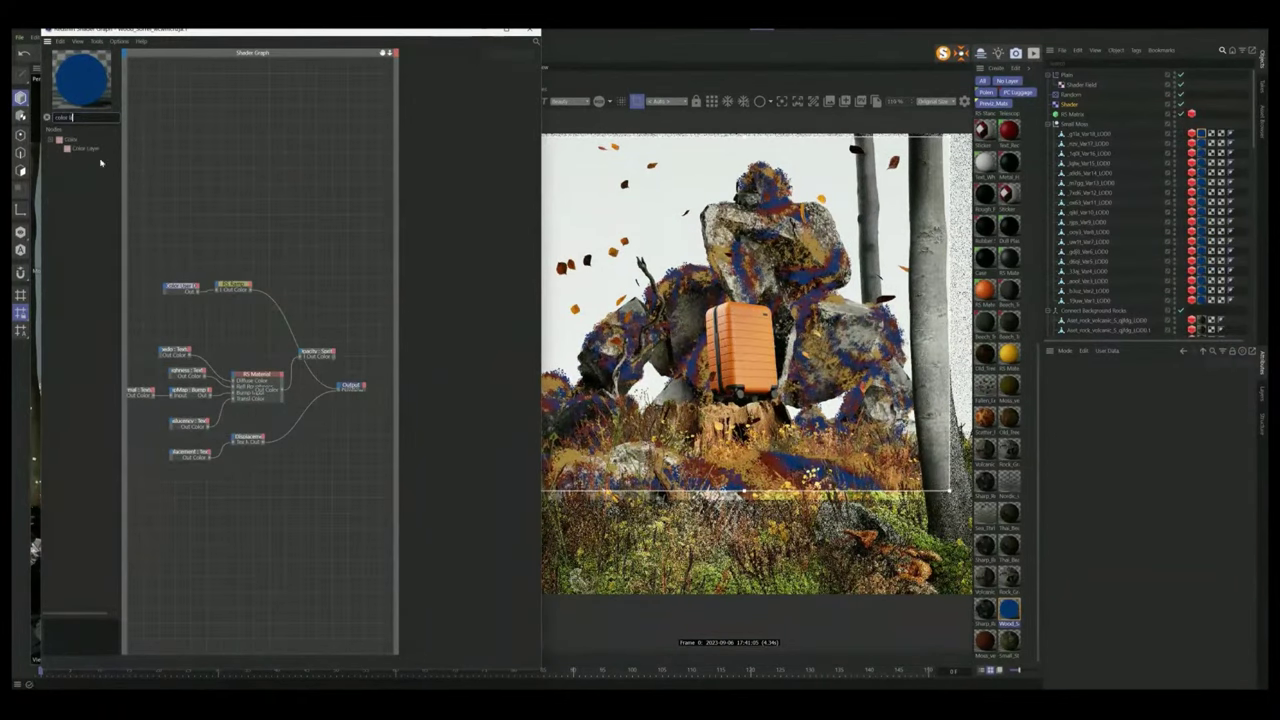
left_click_drag(86, 149, 281, 251)
left_click(189, 356)
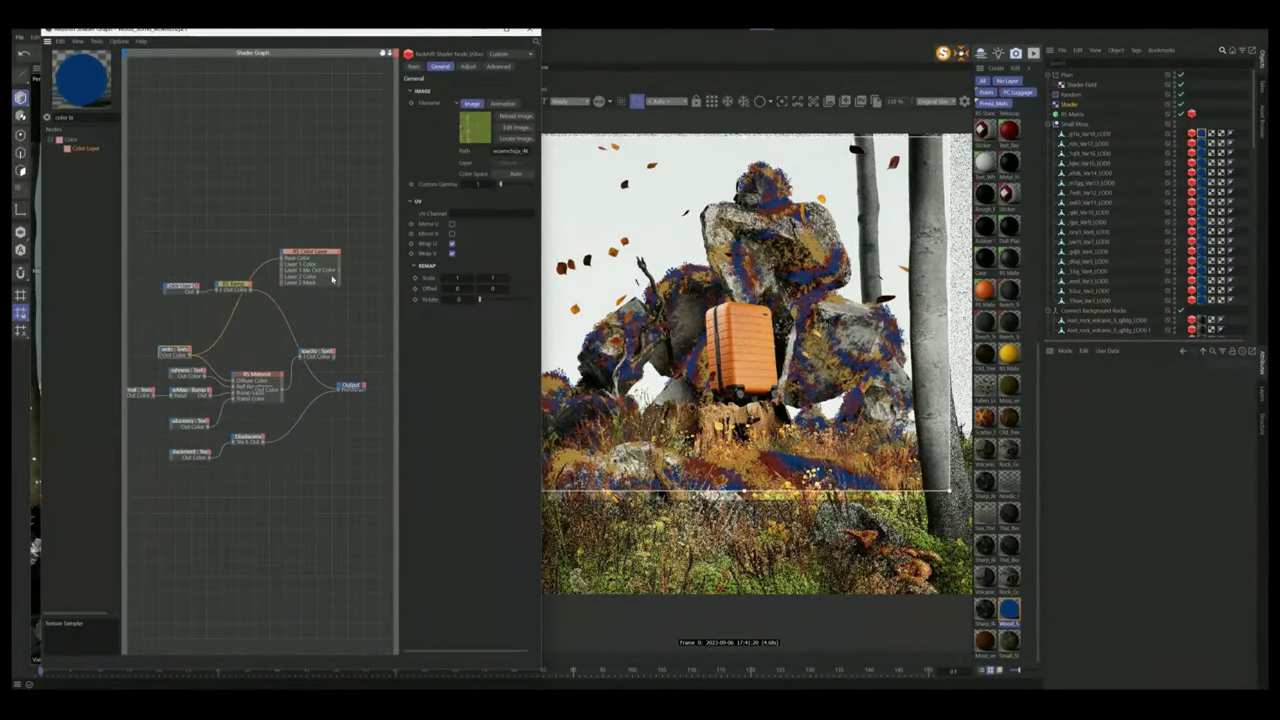
- Route the Color Layer through the RS Material and Opacity Sprite to the output, and connect the Ramp to Layer 1 color
left_click_drag(332, 356, 339, 389)
left_click(286, 300)
scroll(283, 287, "up", 3)
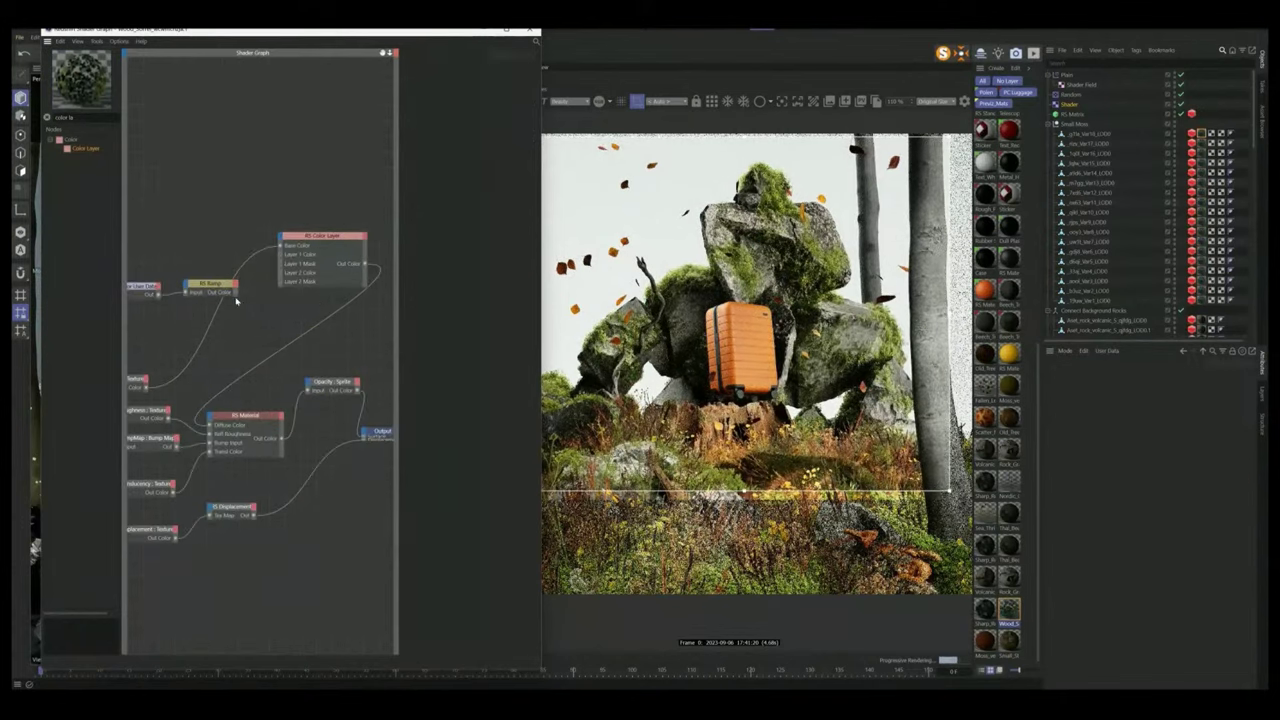
left_click(283, 256)
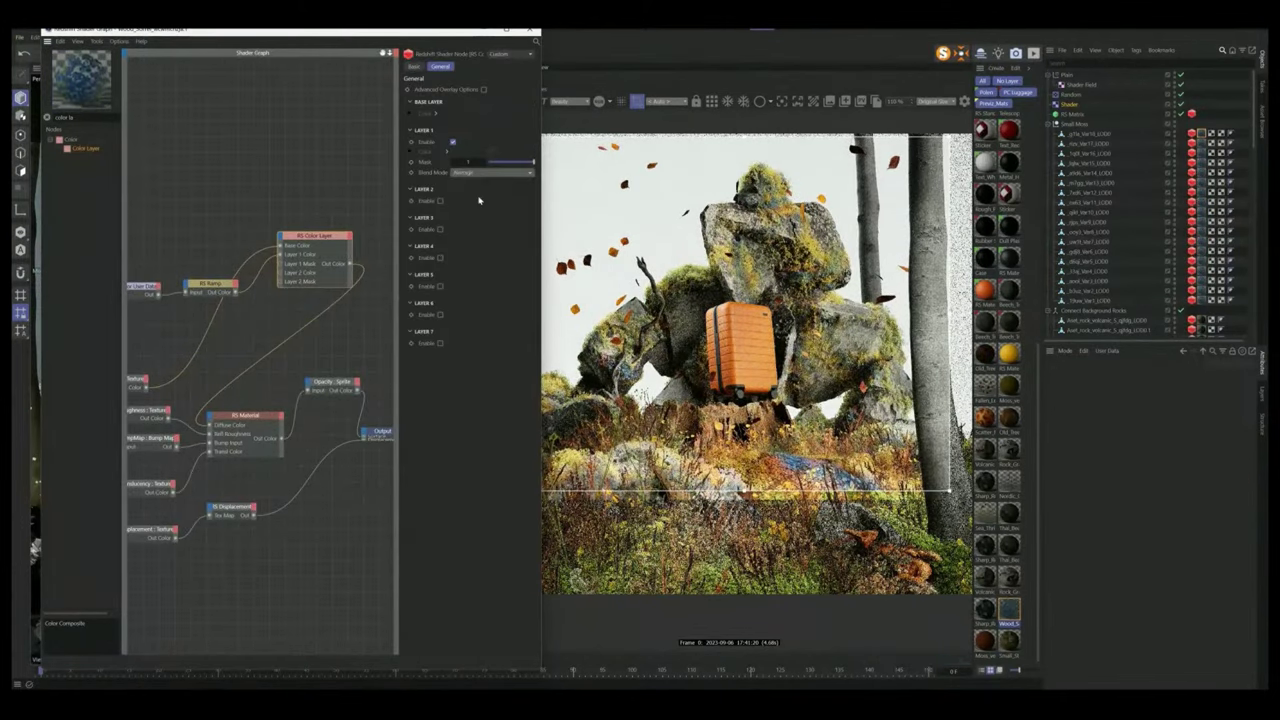
- Insert a Color Correct node between the albedo texture and the Color Layer
left_click(83, 117)
key("BackSpace")
key("BackSpace")
type("cor")
left_click_drag(86, 148, 205, 340)
left_click_drag(509, 99, 506, 99)
- Compare several blend modes for Layer 1 of the Color Layer node, including Darken, and choose Average
left_click_drag(400, 31, 360, 31)
left_click(510, 103)
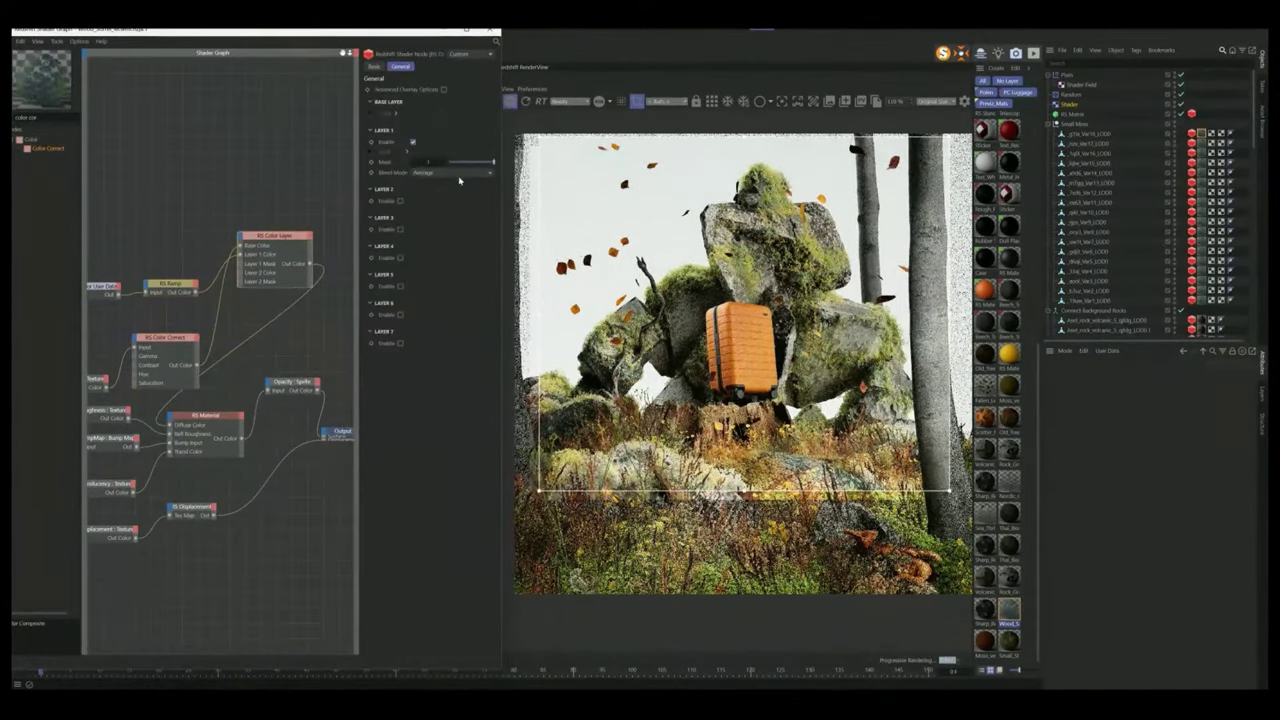
left_click(440, 172)
left_click(440, 302)
left_click(440, 172)
left_click(437, 187)
left_click(440, 172)
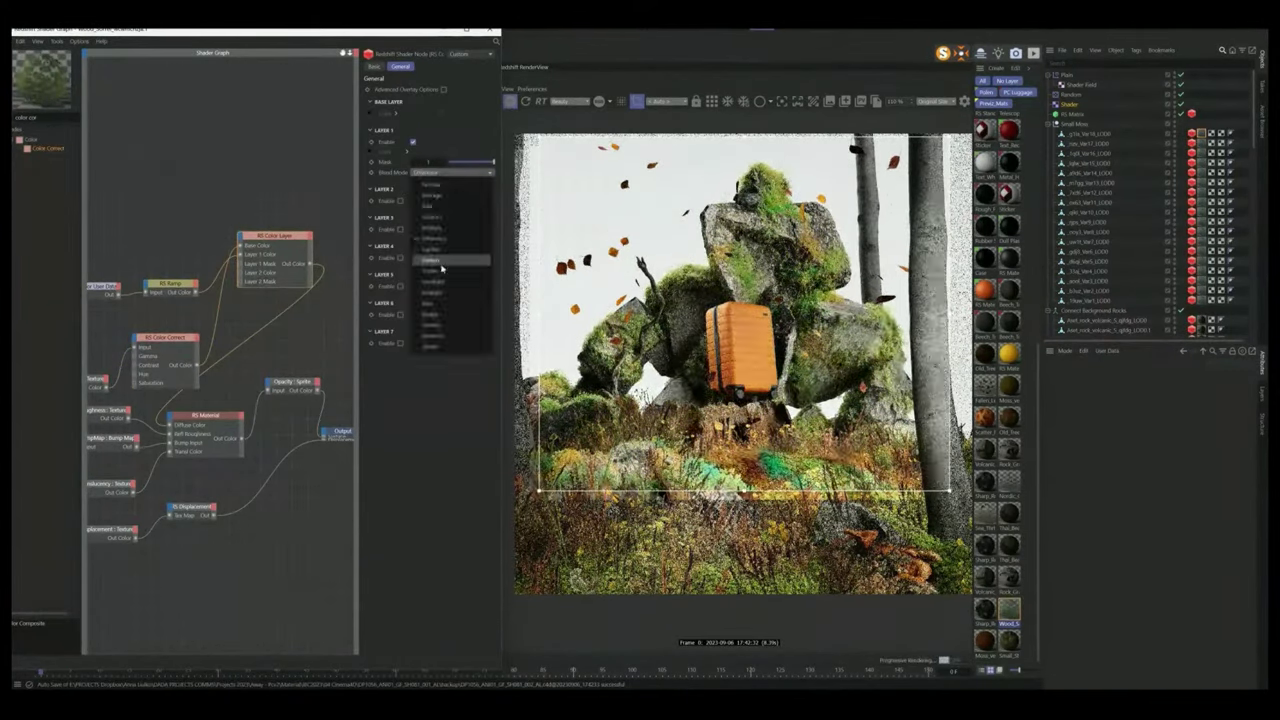
left_click(440, 262)
left_click(440, 172)
left_click(449, 199)
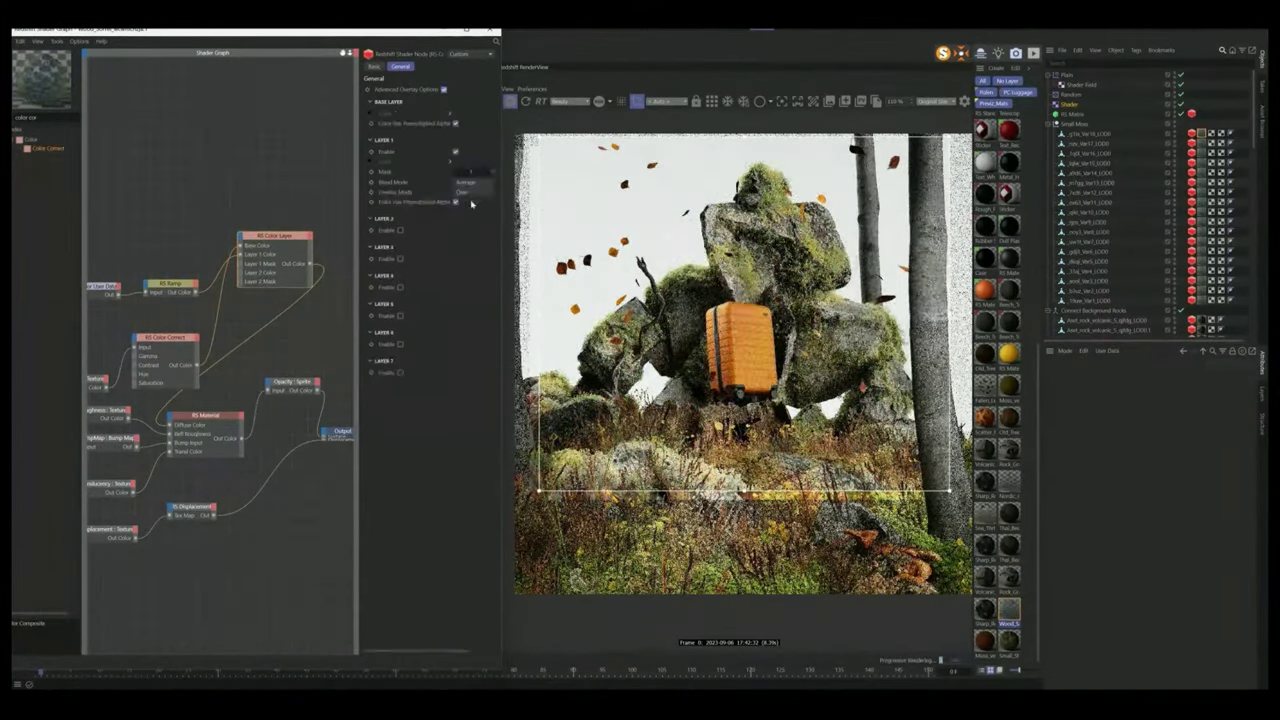
- Review the settings of the Color Correct node and the Ramp node in the moss material graph
left_click_drag(358, 191, 310, 192)
left_click(139, 338)
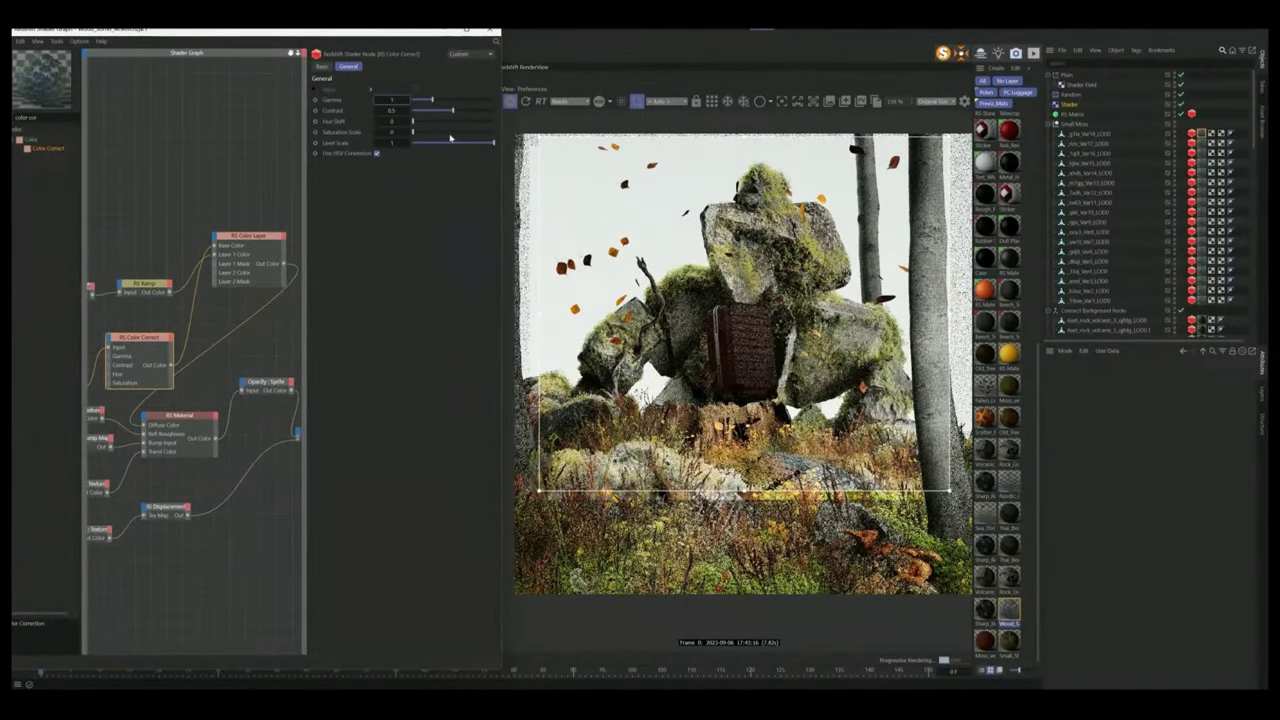
left_click(144, 283)
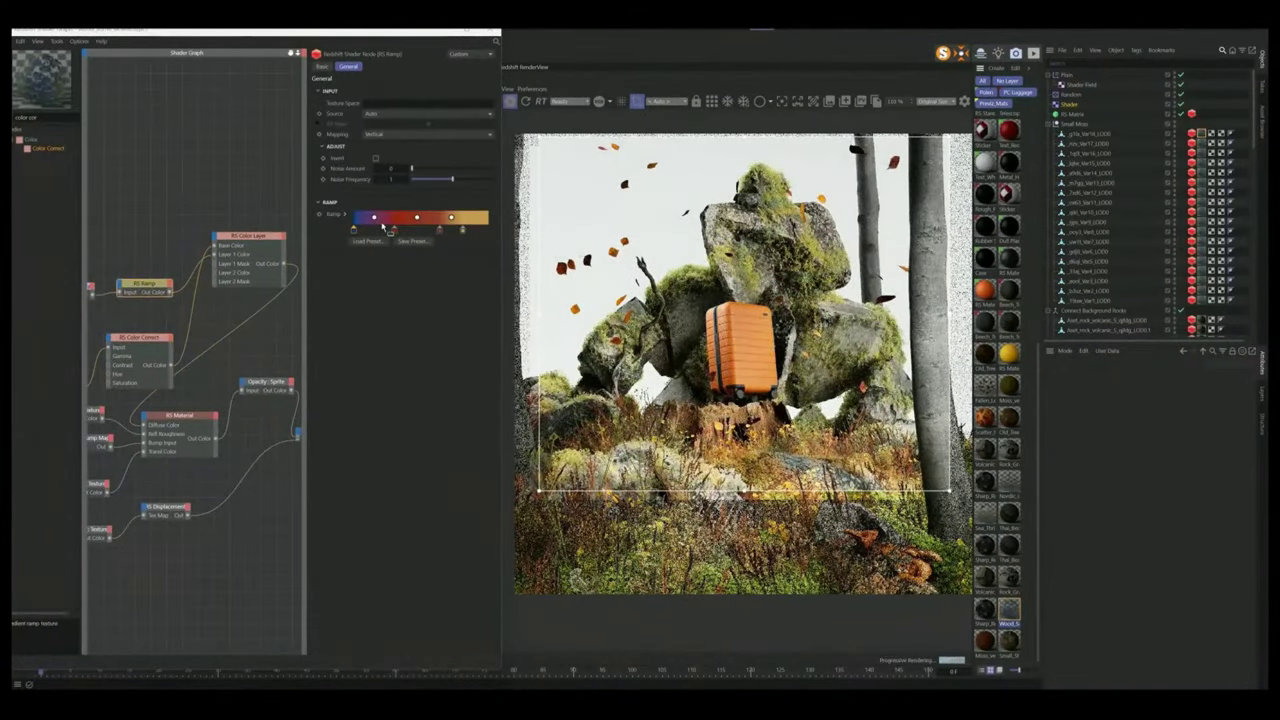
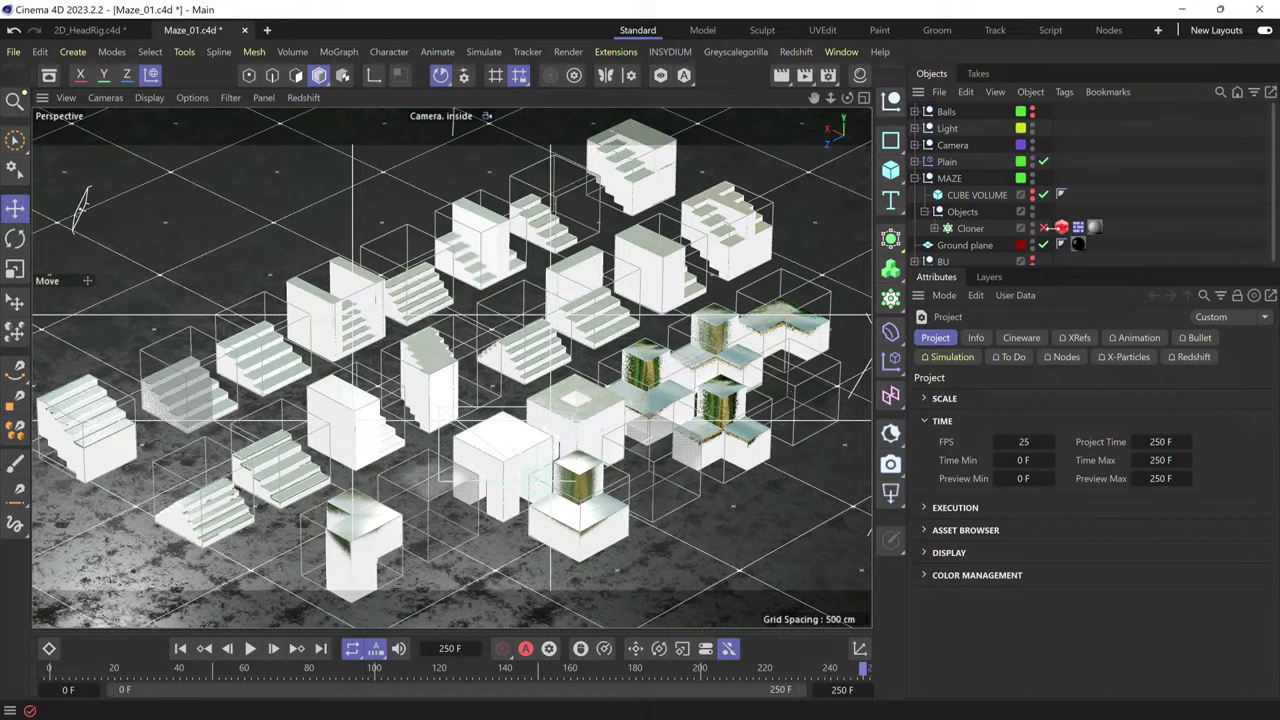
- Enable the Cloner under the MAZE group in the Maze_01 scene and expand its child objects
left_click(970, 229)
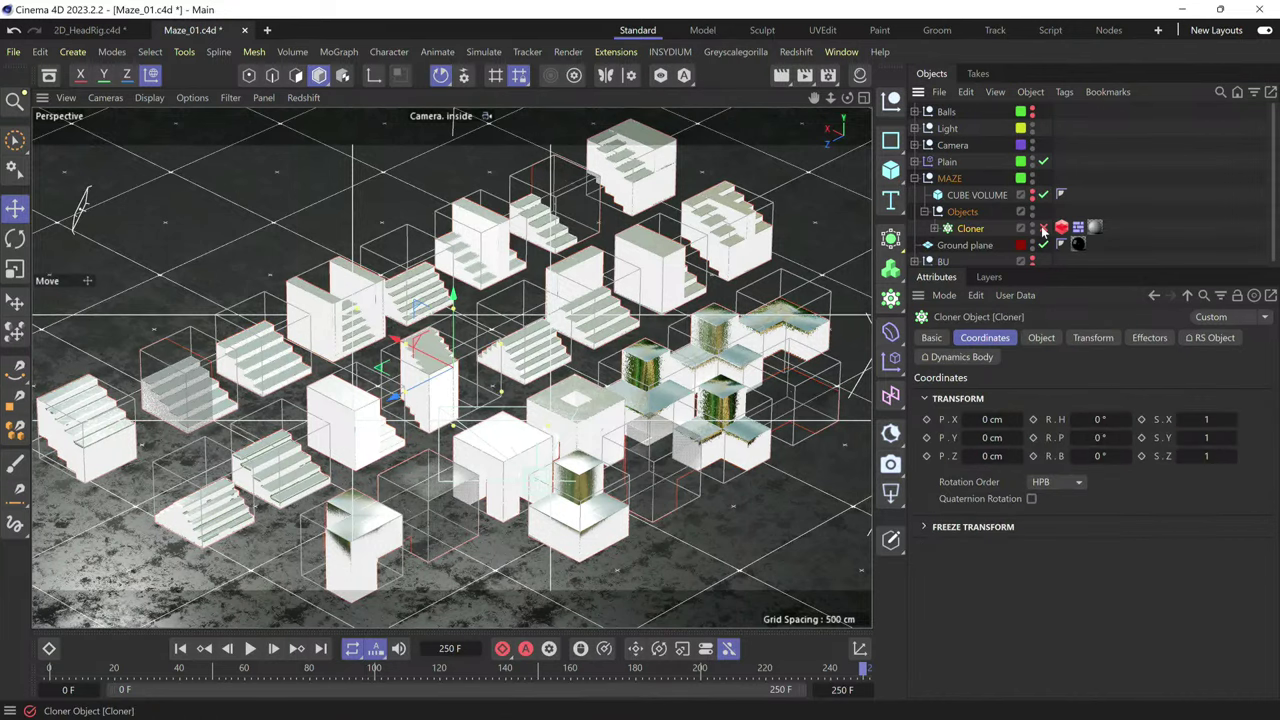
left_click(1043, 229)
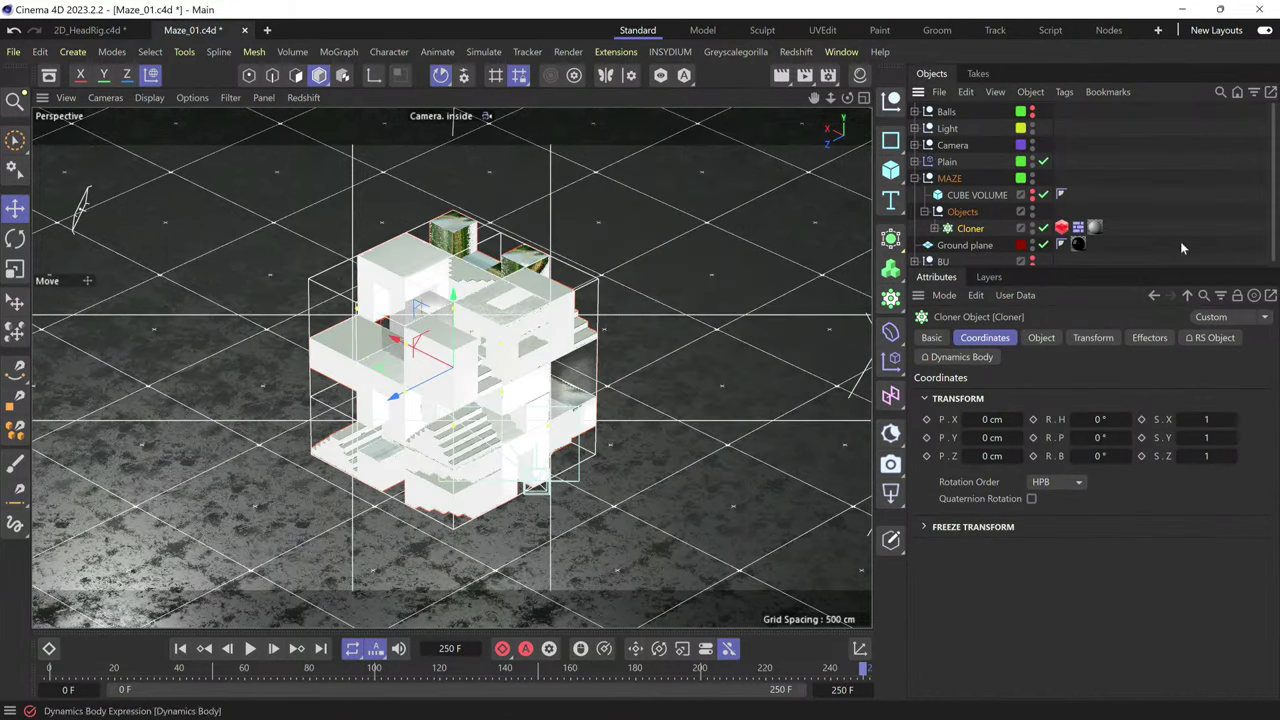
left_click(936, 232)
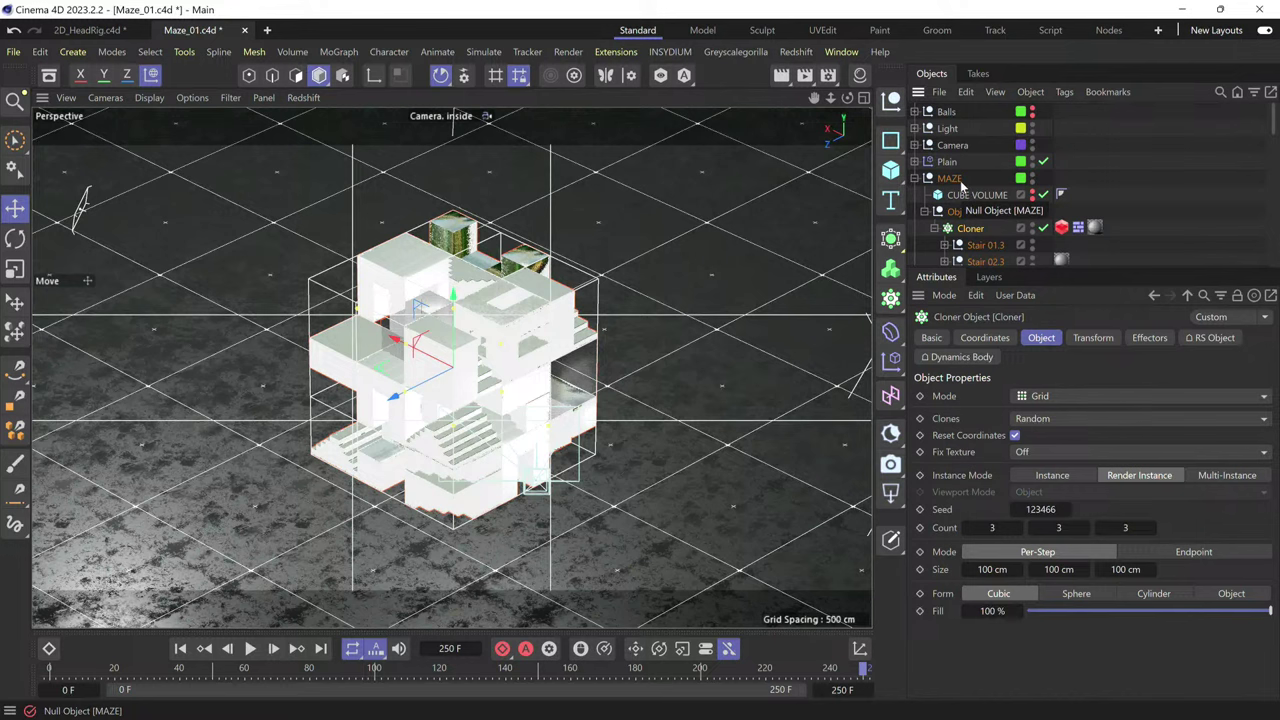
- Turn off the Plain effector in the Cloner's effector list
left_click(1150, 338)
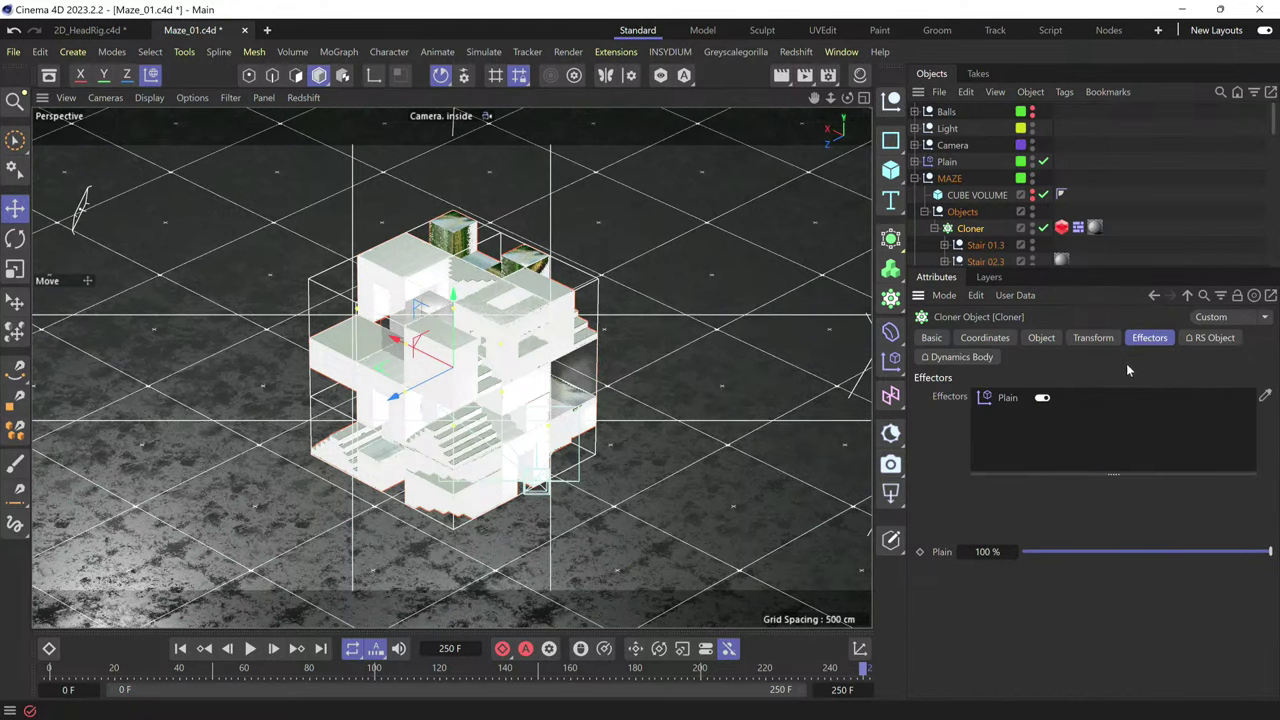
left_click(1042, 399)
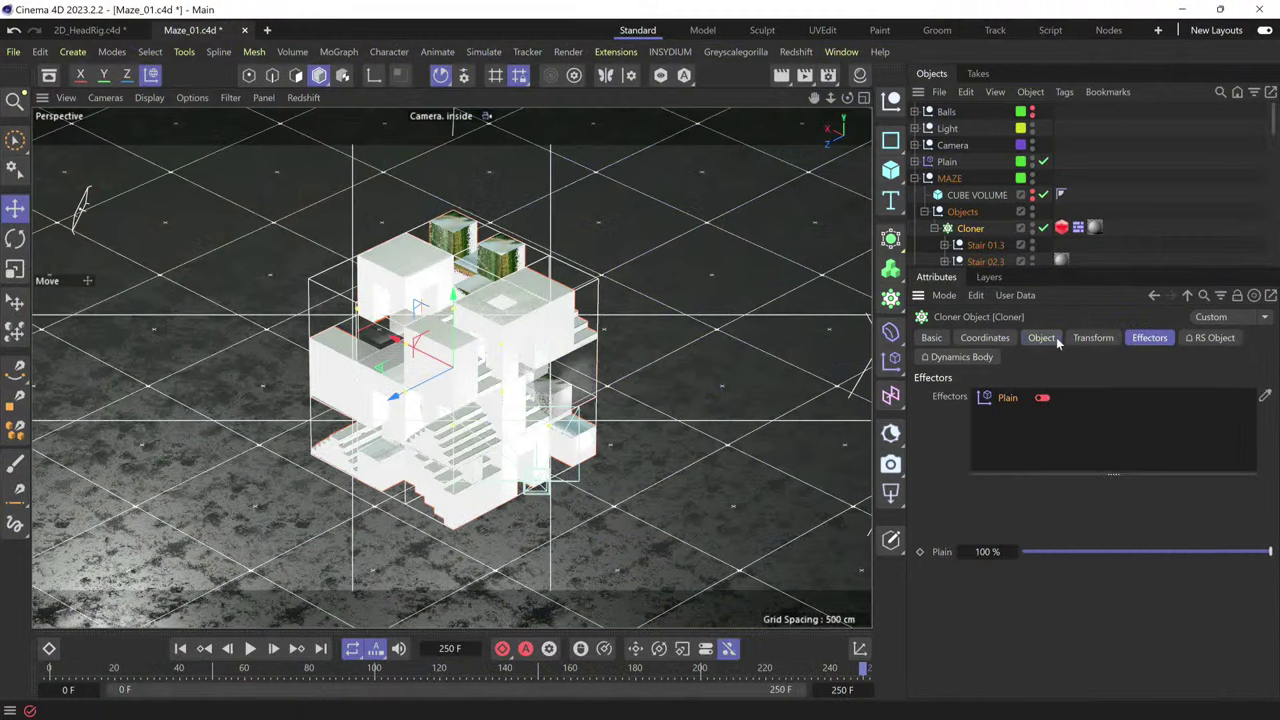
- Set the Cloner's clone distribution to Iterate and look through its Stair and Geo child objects
left_click(1040, 337)
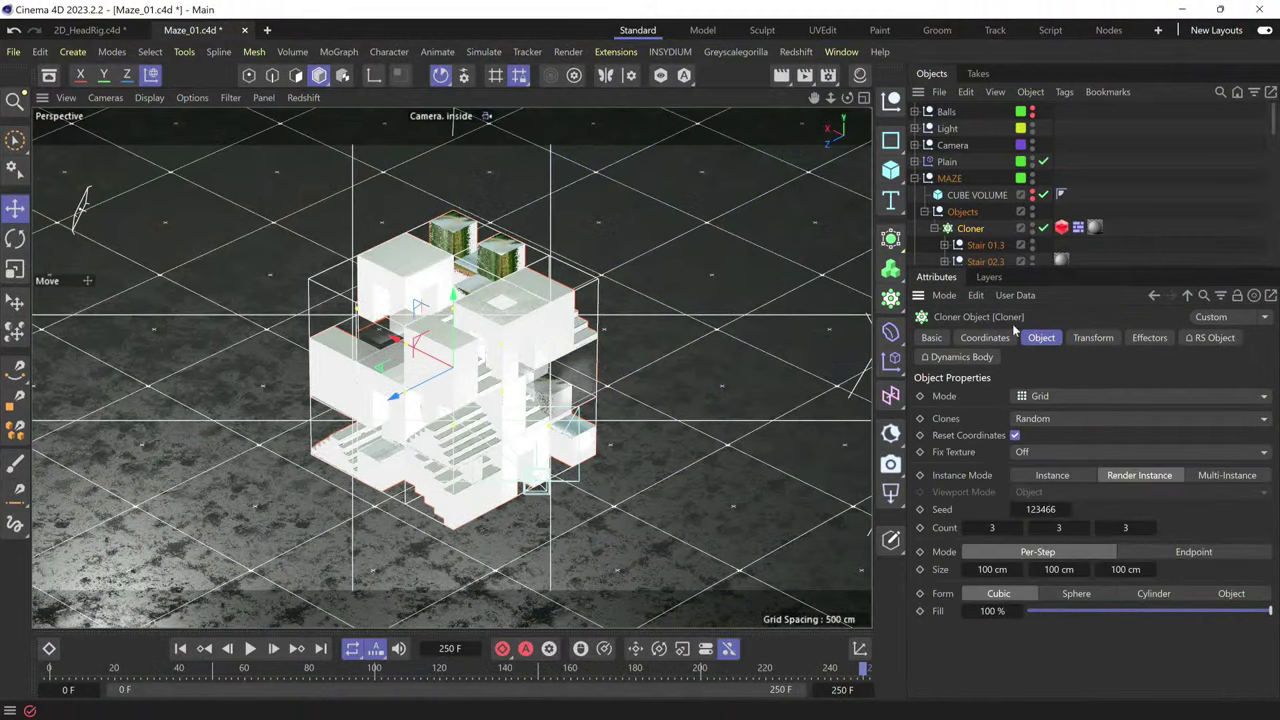
left_click(1059, 418)
left_click(1062, 440)
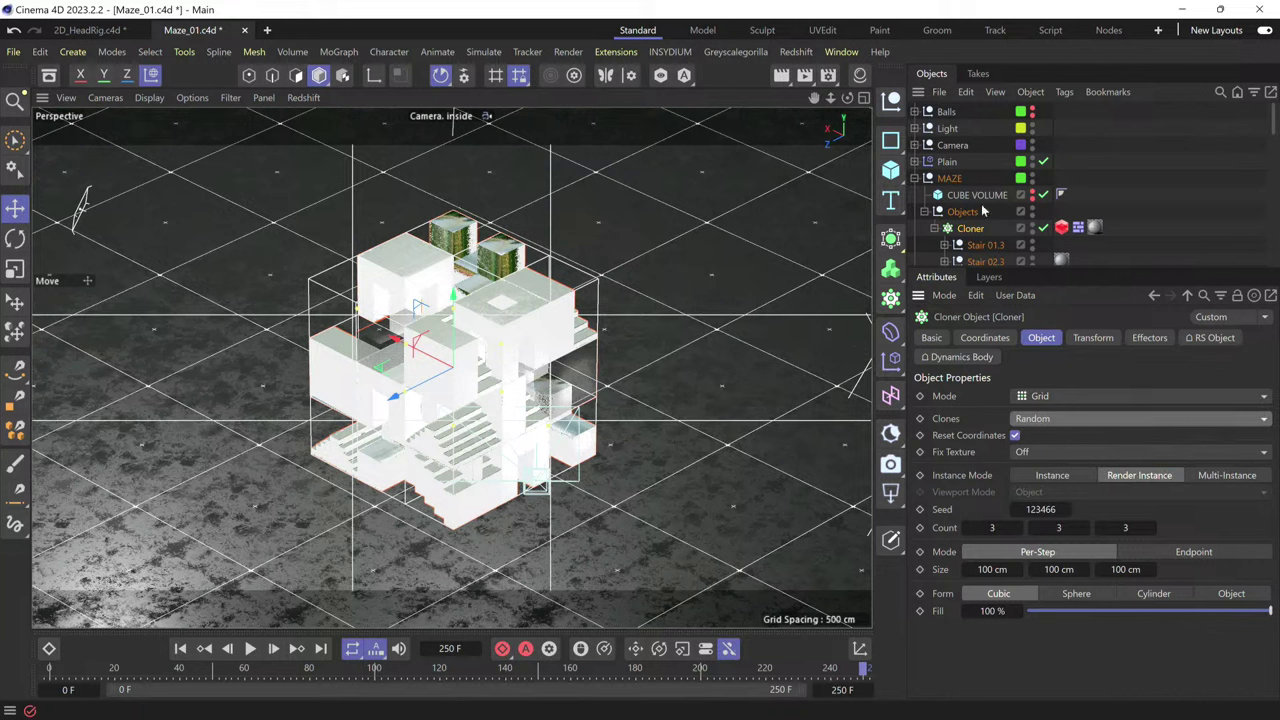
left_click(1052, 420)
left_click(1058, 438)
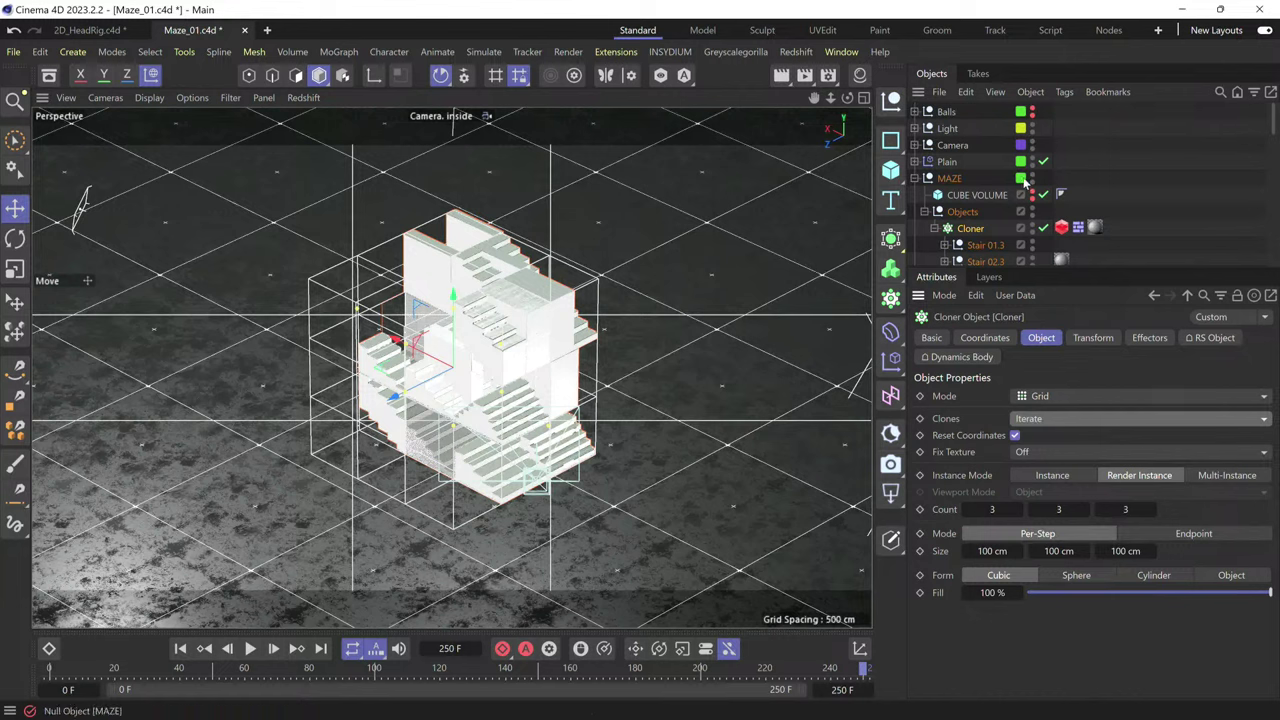
scroll(985, 170, "down", 3)
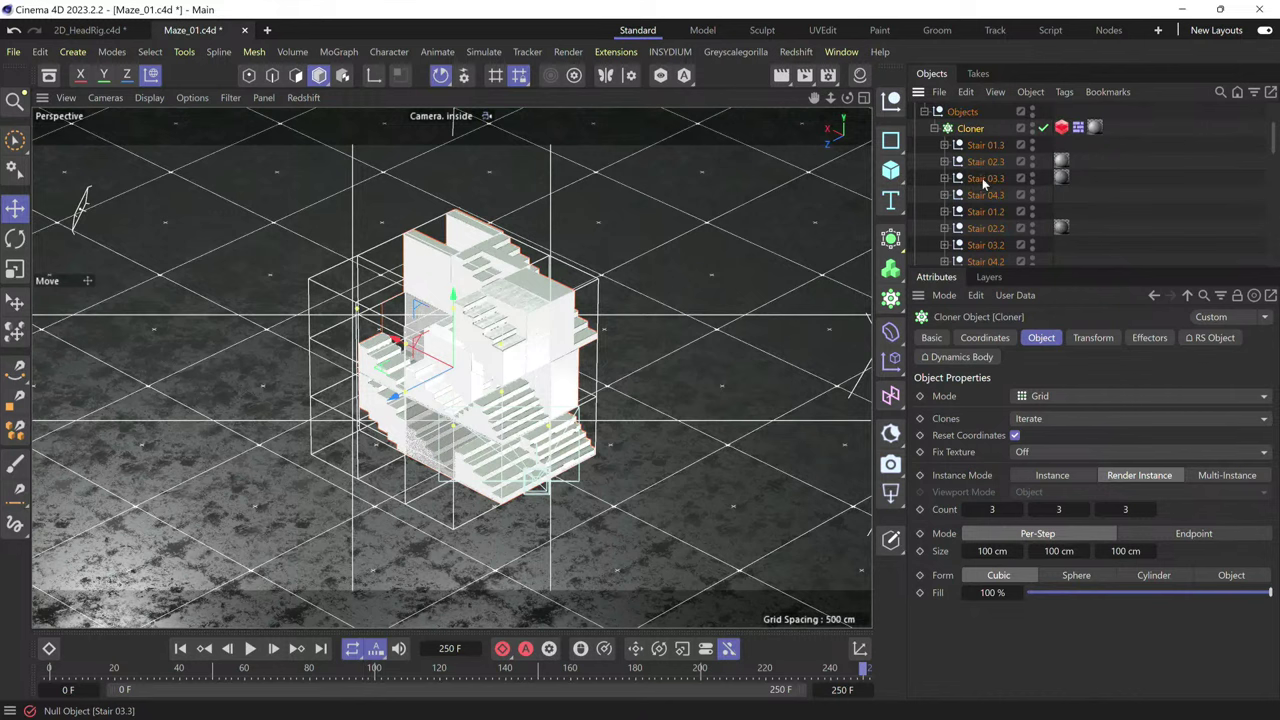
scroll(995, 225, "down", 10)
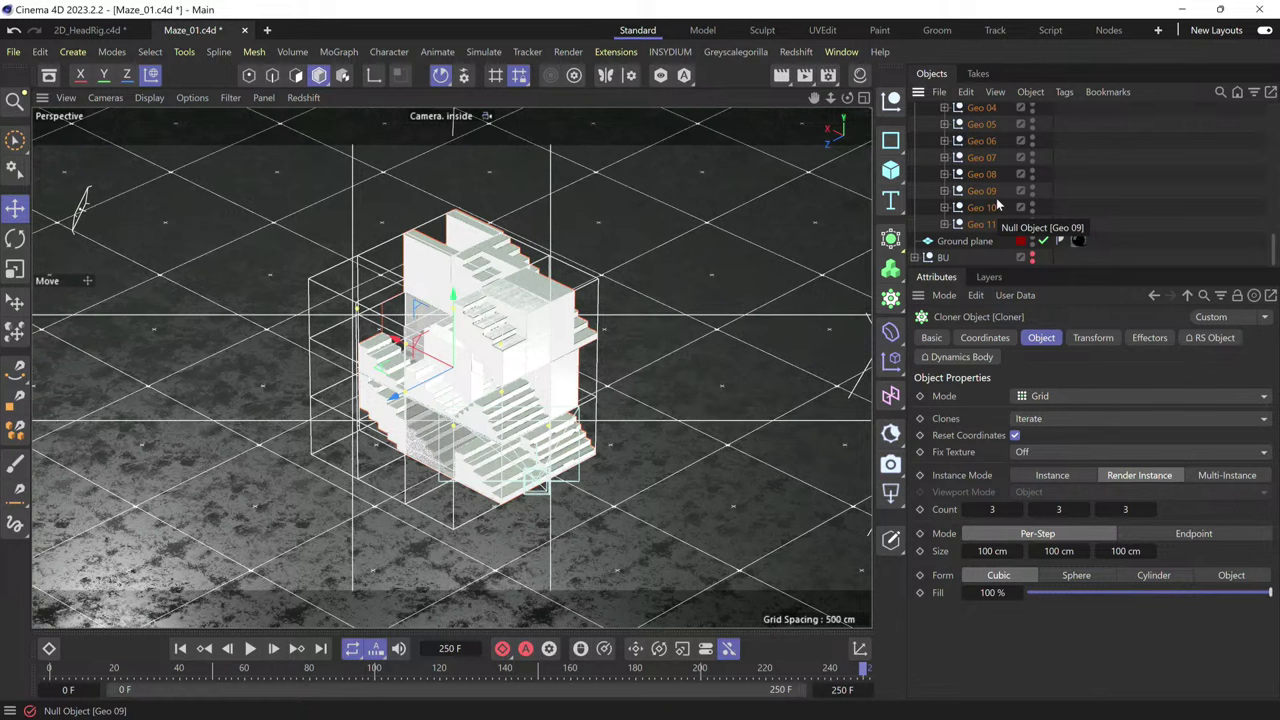
- Set the Cloner's clone distribution to Random and step its seed up to 123471
left_click(1080, 418)
left_click(1074, 456)
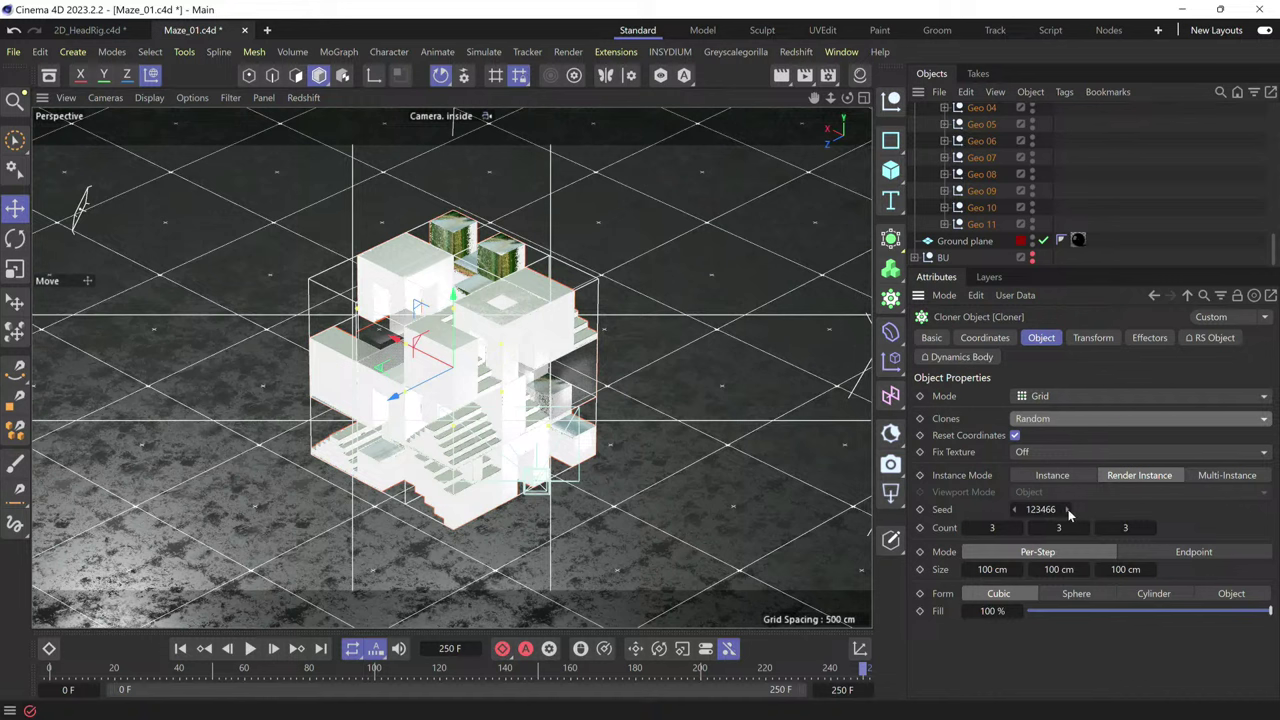
left_click(1068, 509)
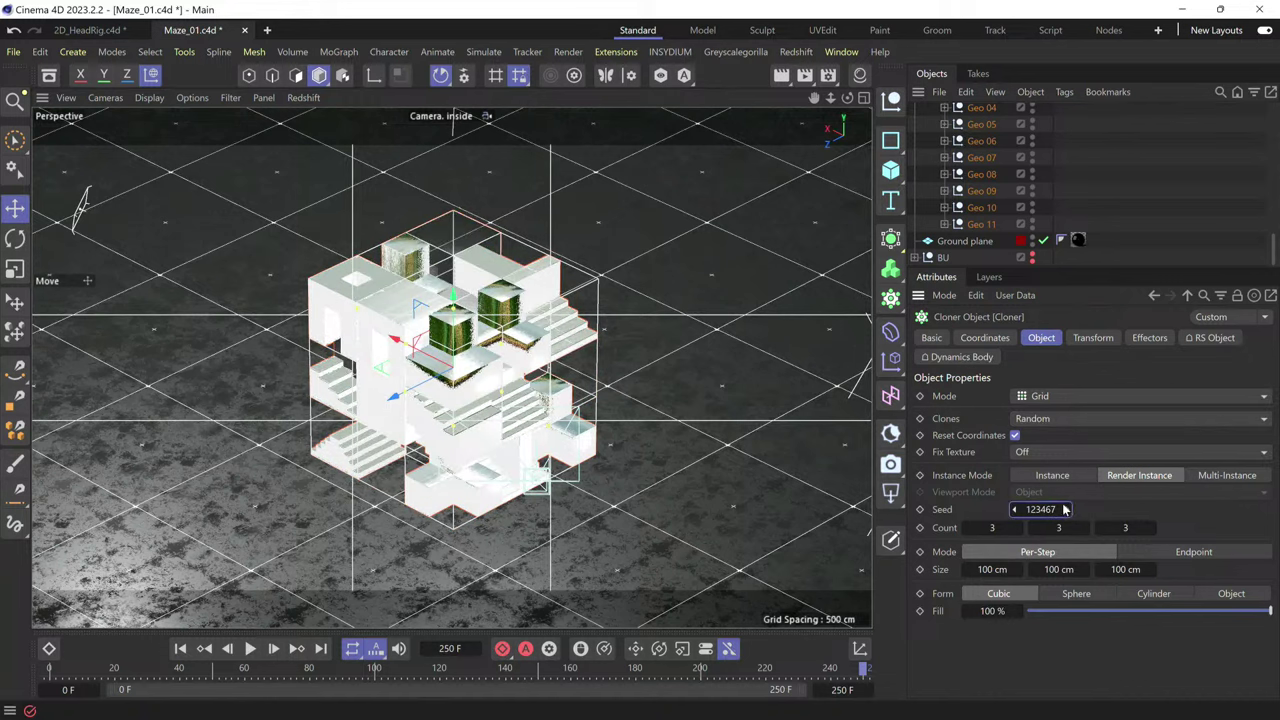
left_click(1067, 510)
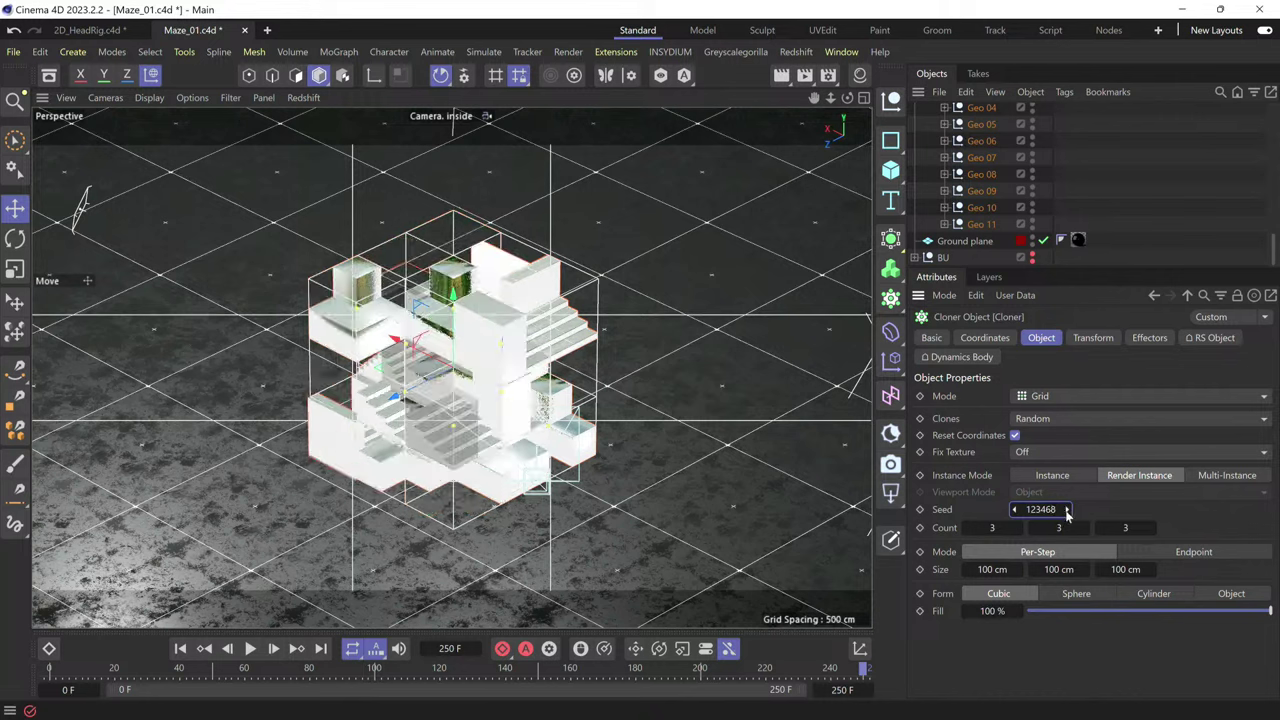
left_click(1067, 510)
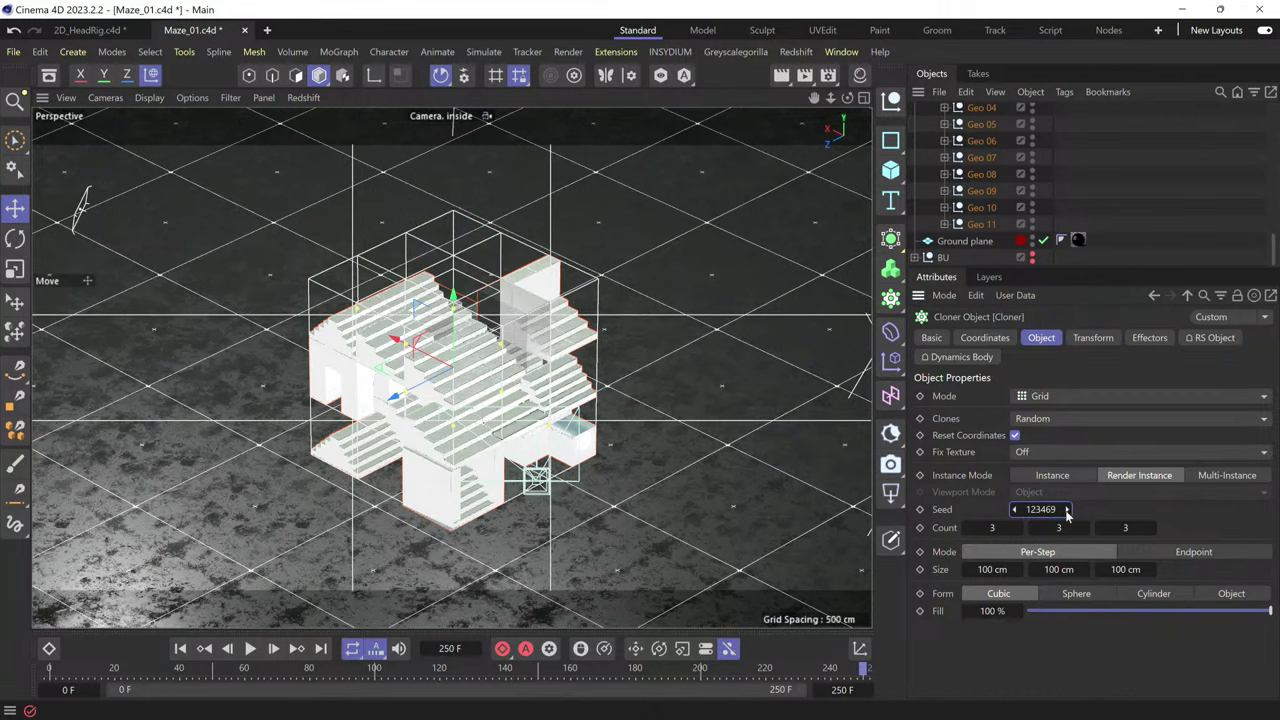
left_click(1067, 510)
left_click(1067, 510)
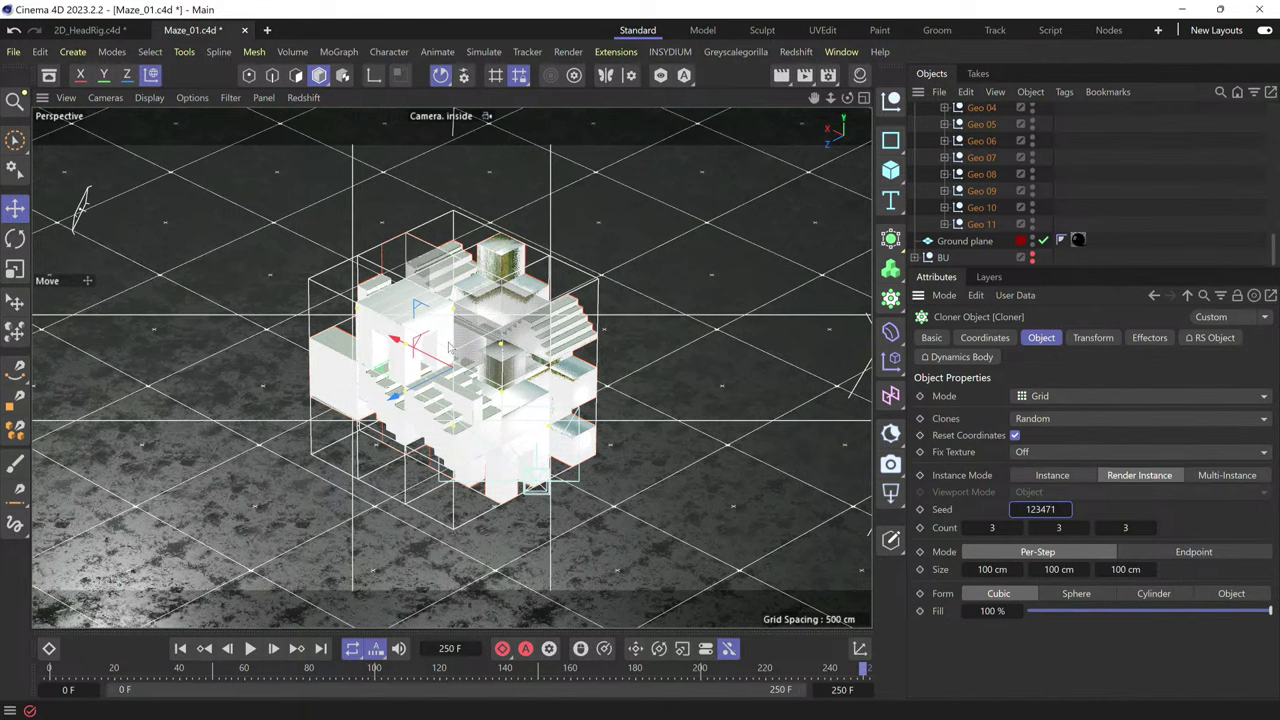
- Re-enable the Plain effector on the Cloner and review the effector's transform and color parameters
left_click(1147, 338)
left_click(1042, 398)
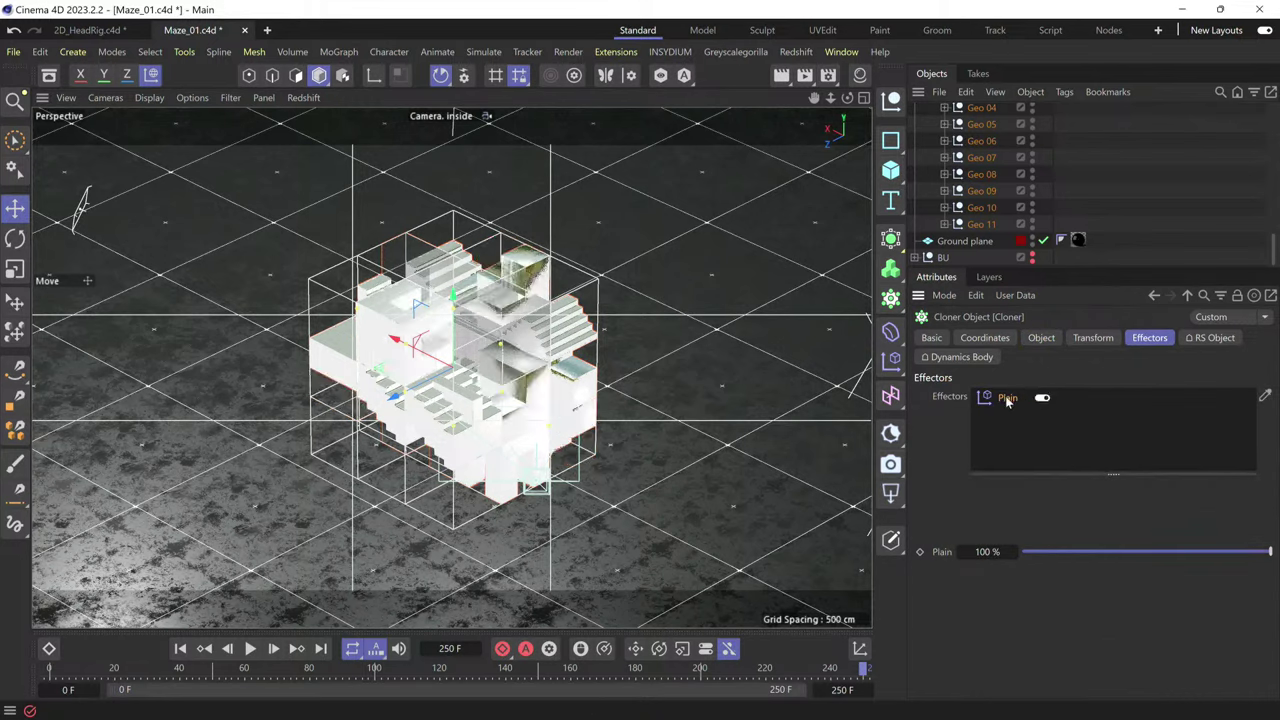
scroll(1002, 206, "up", 8)
left_click(946, 161)
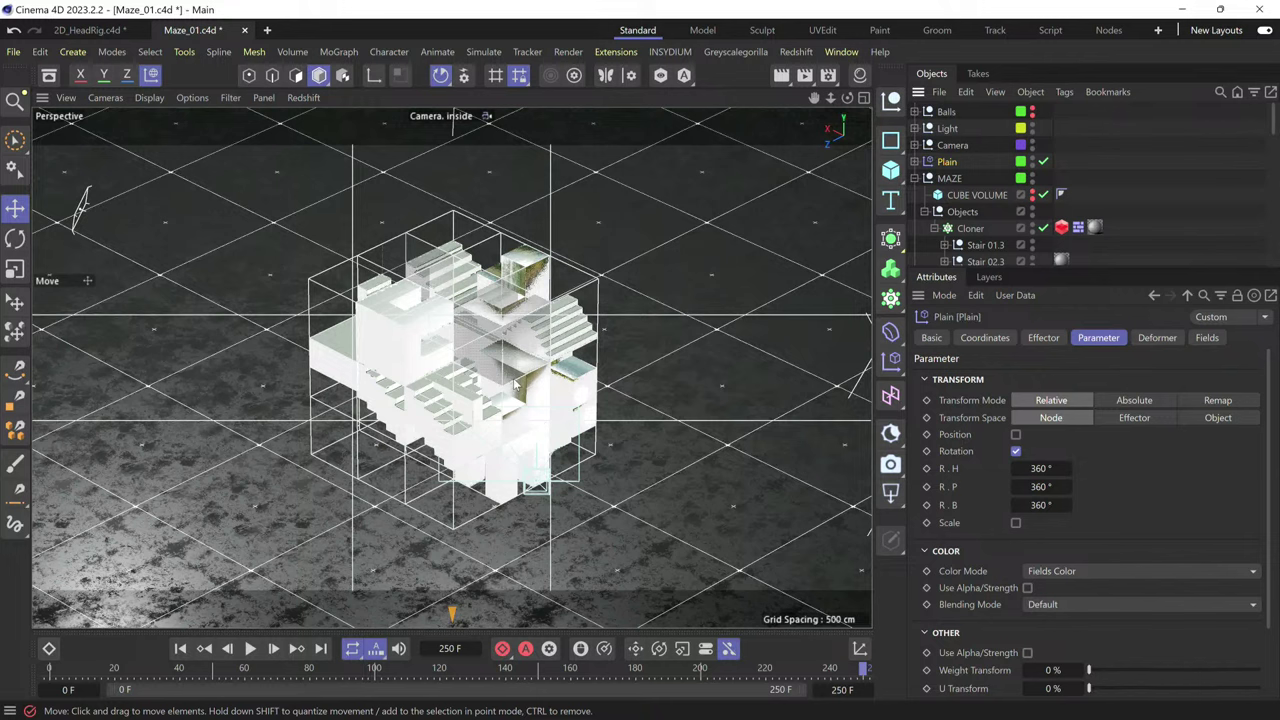
scroll(1178, 487, "down", 2)
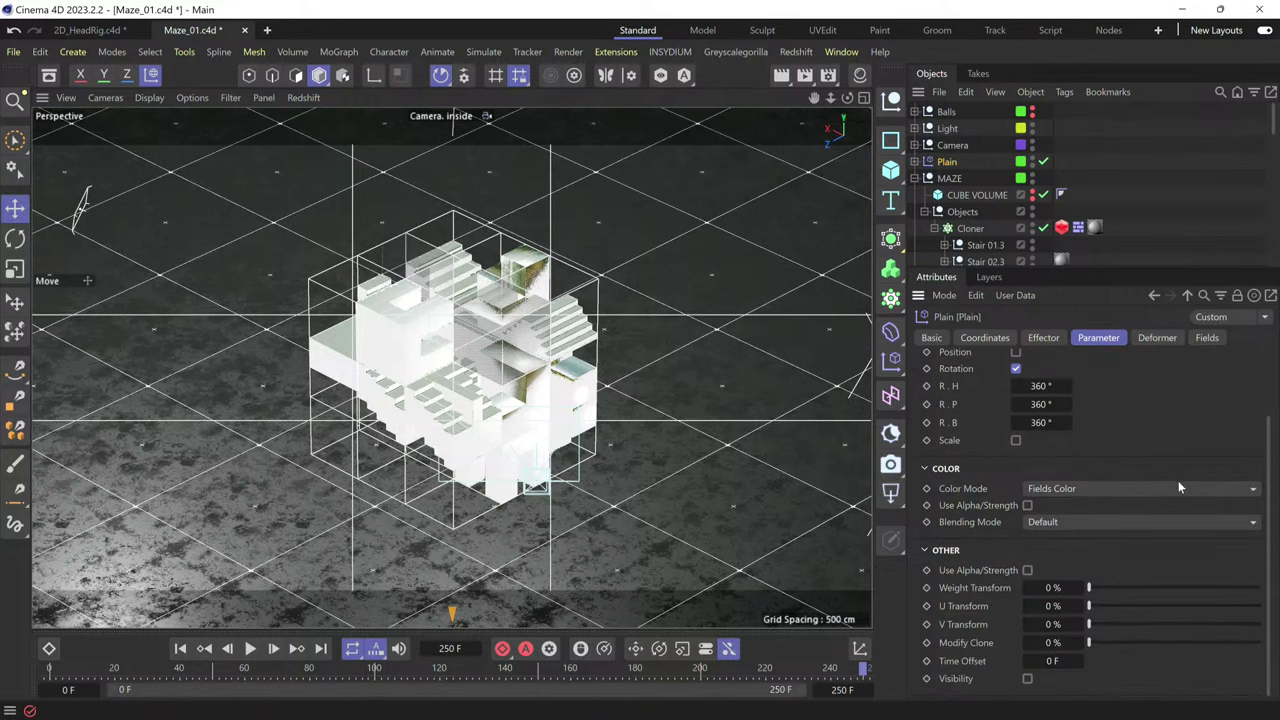
scroll(1134, 377, "up", 2)
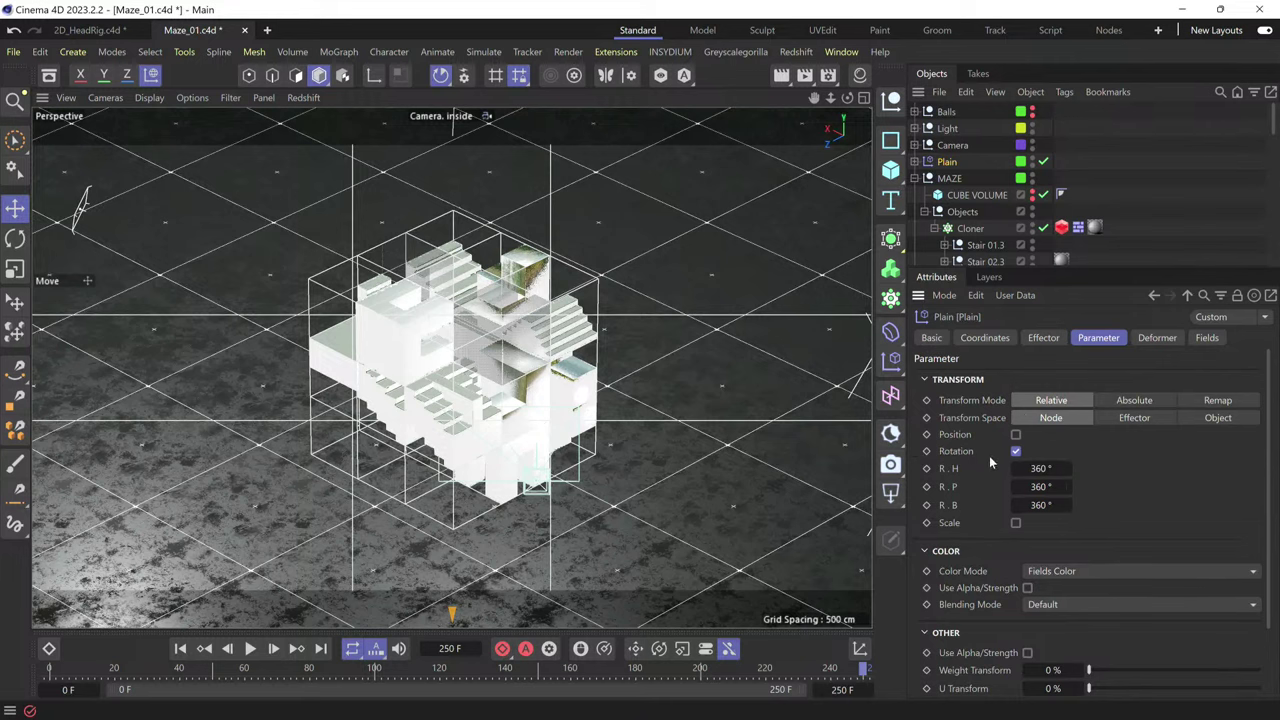
- Turn off the Plain effector's Random Field and review the effector's deformer, strength and parameter settings
left_click(1207, 341)
left_click(923, 415)
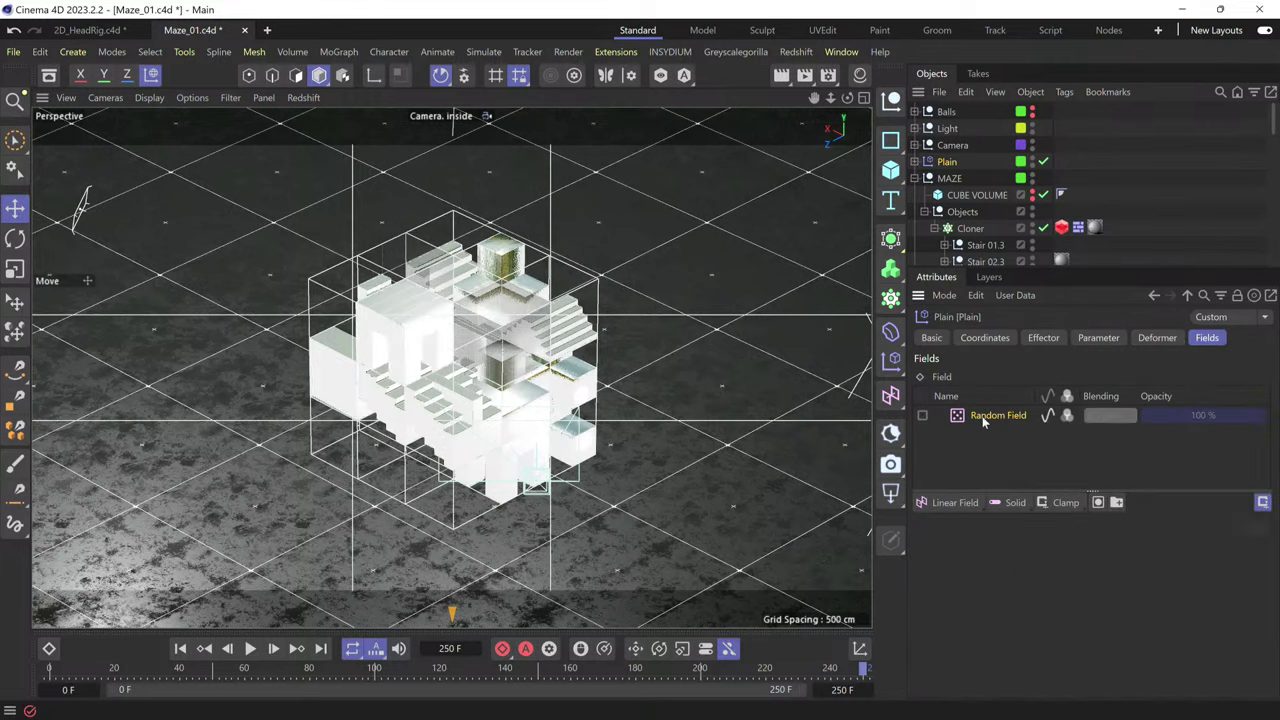
left_click(1164, 342)
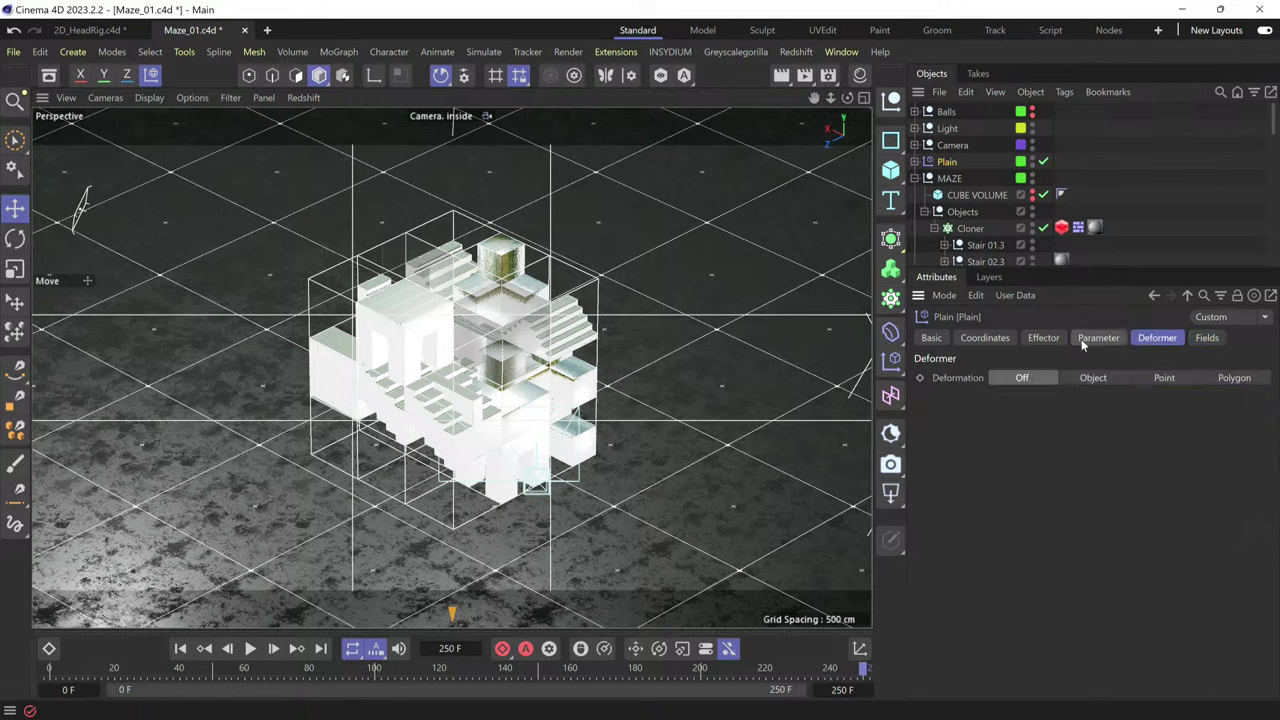
left_click(1043, 338)
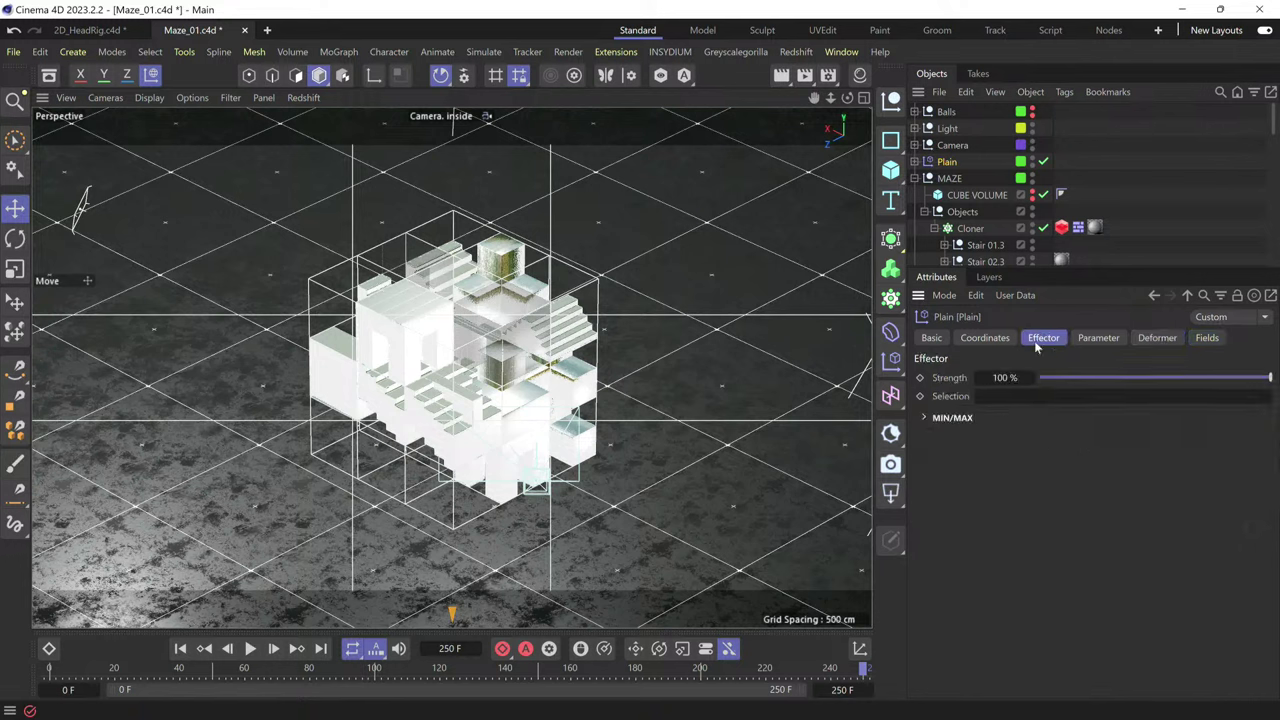
left_click(1106, 337)
scroll(1110, 495, "down", 2)
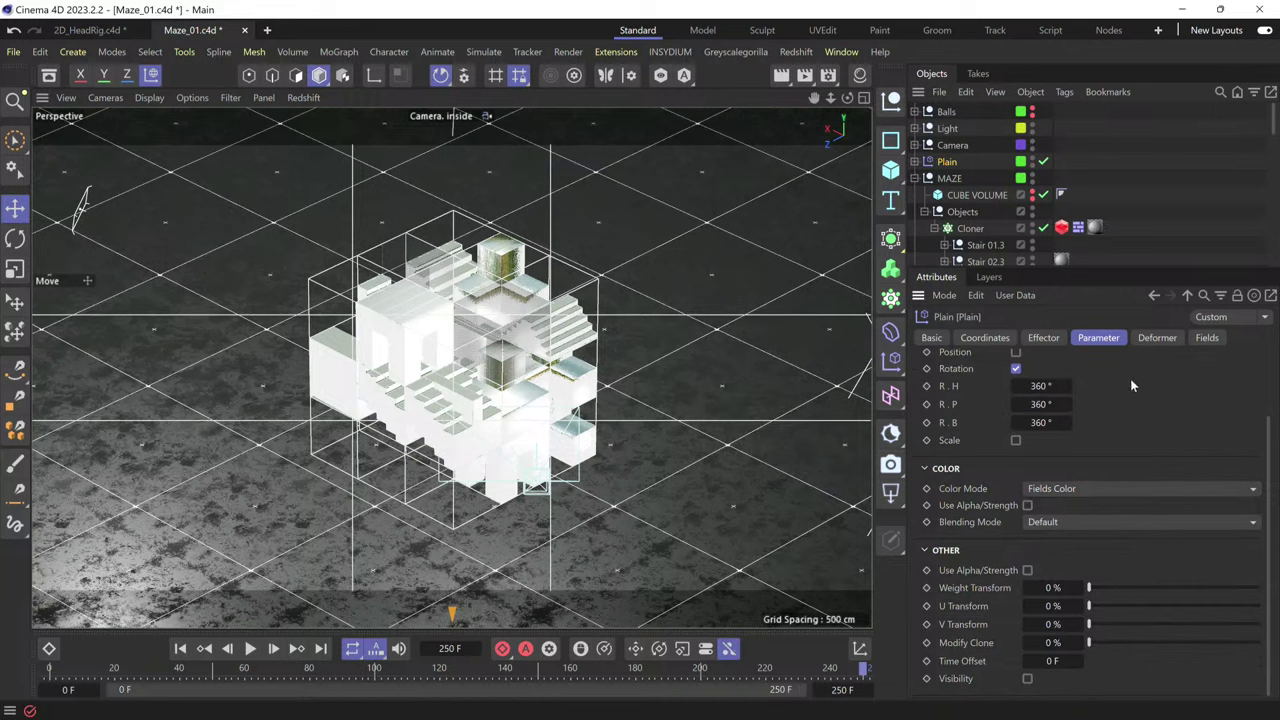
left_click(1152, 339)
left_click(1106, 337)
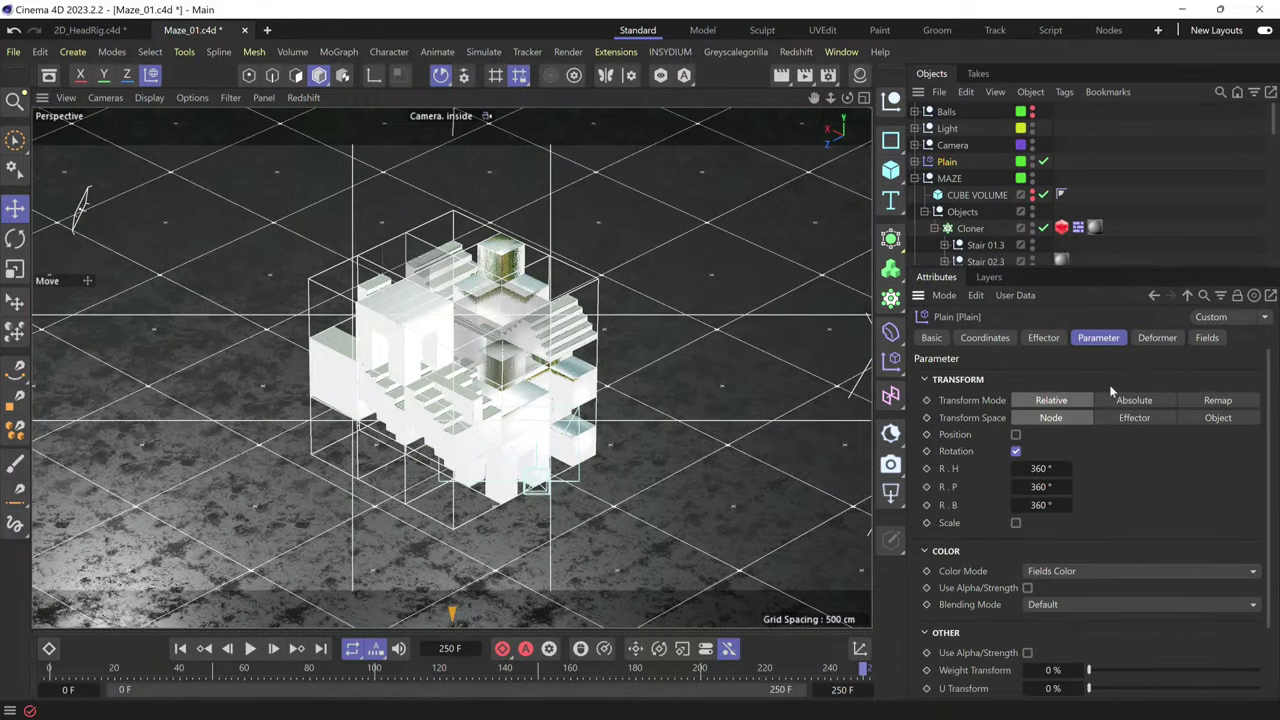
scroll(1109, 395, "down", 2)
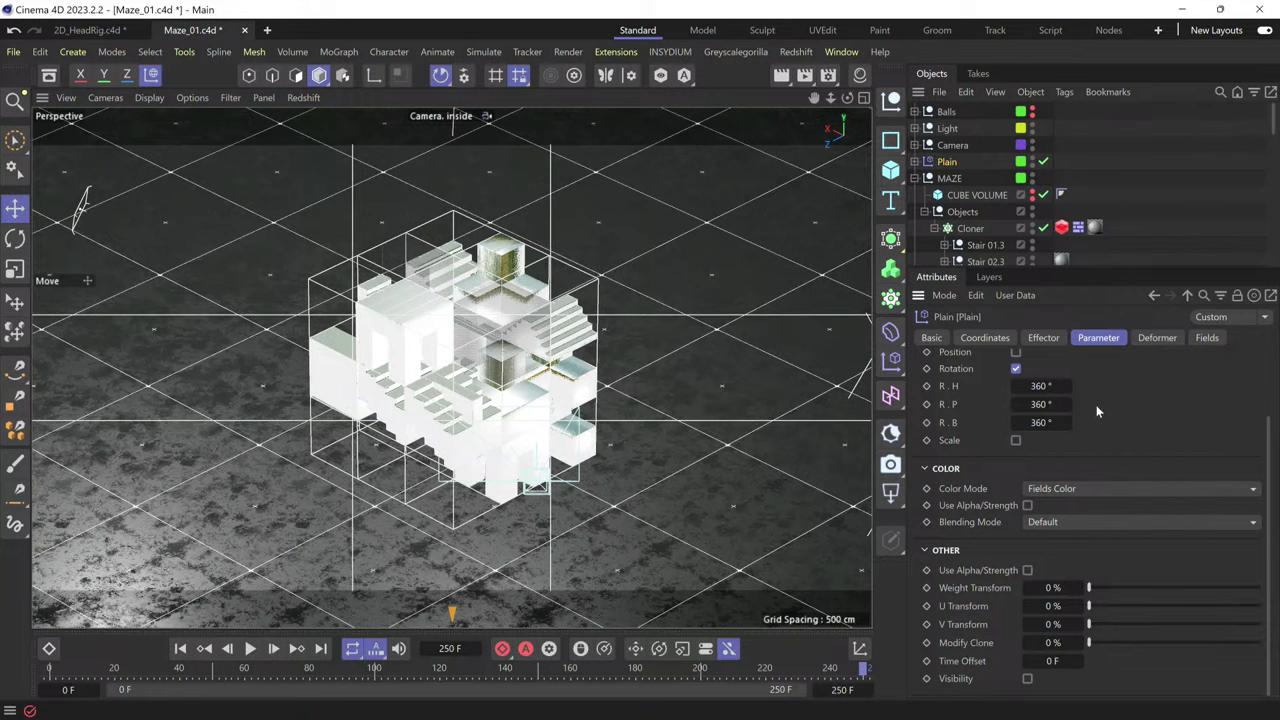
scroll(1146, 432, "up", 2)
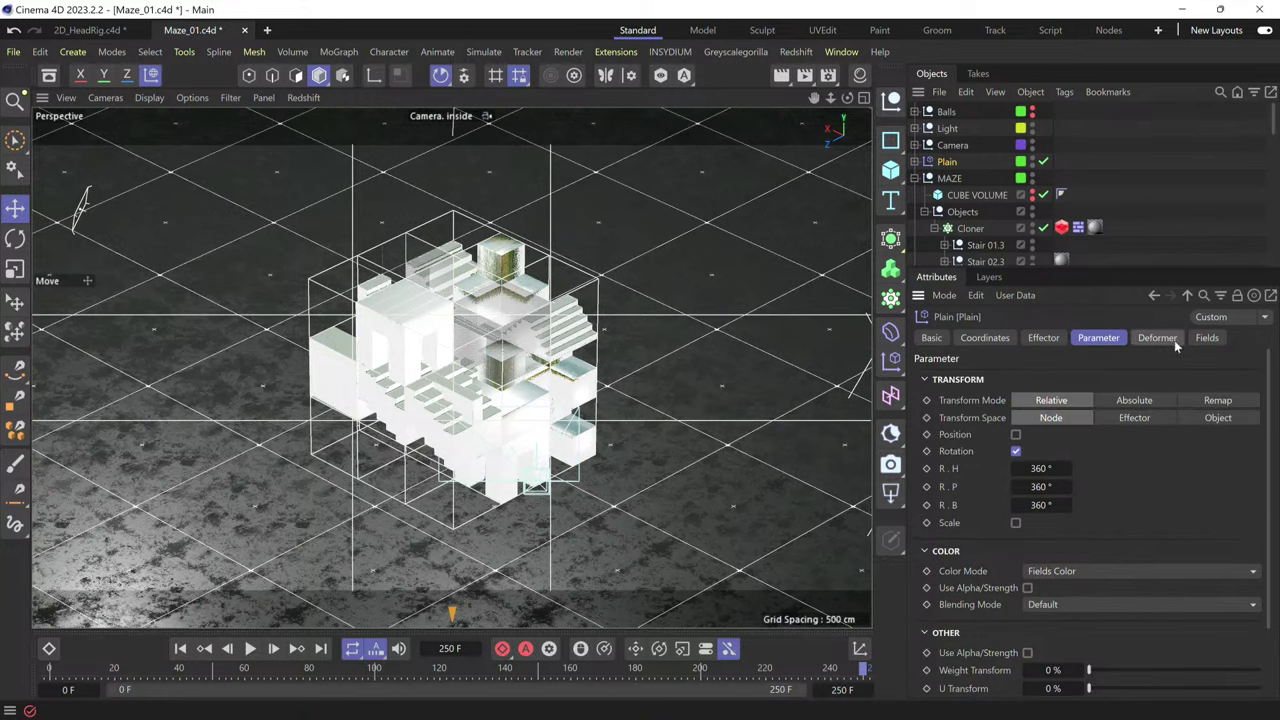
- Turn the Plain effector's Random Field back on and examine its field settings
left_click(1206, 338)
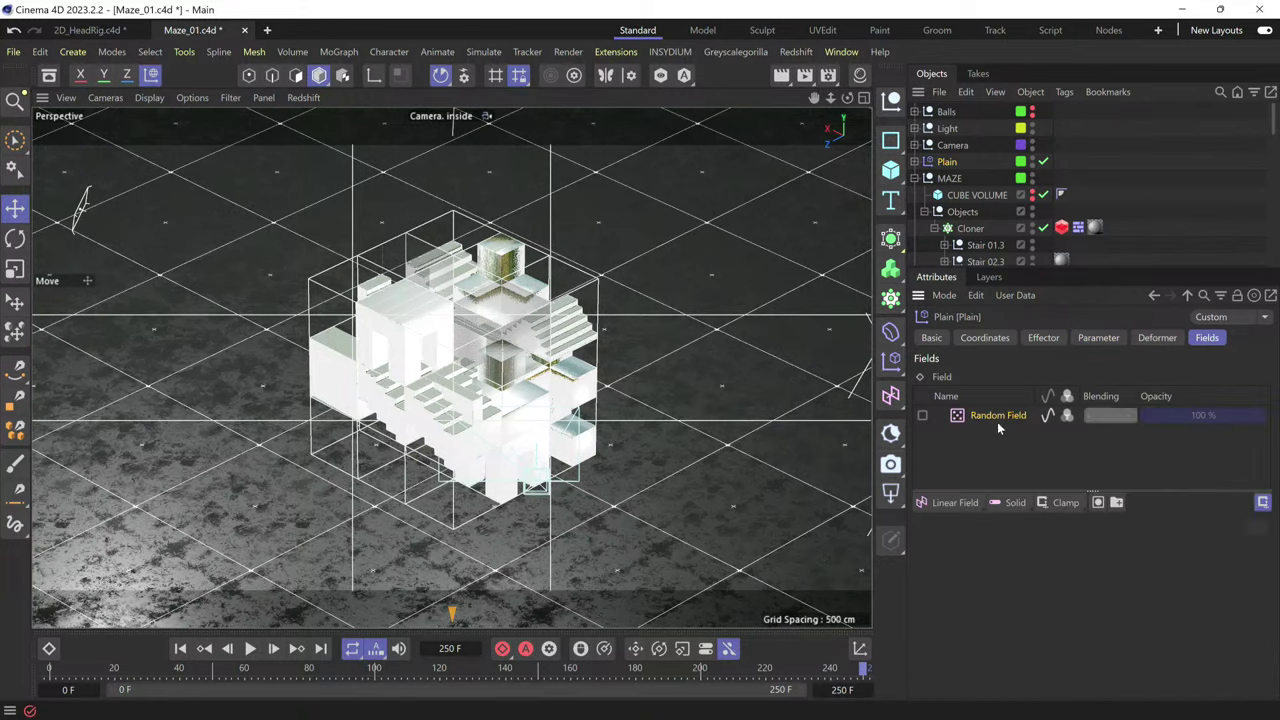
left_click(922, 416)
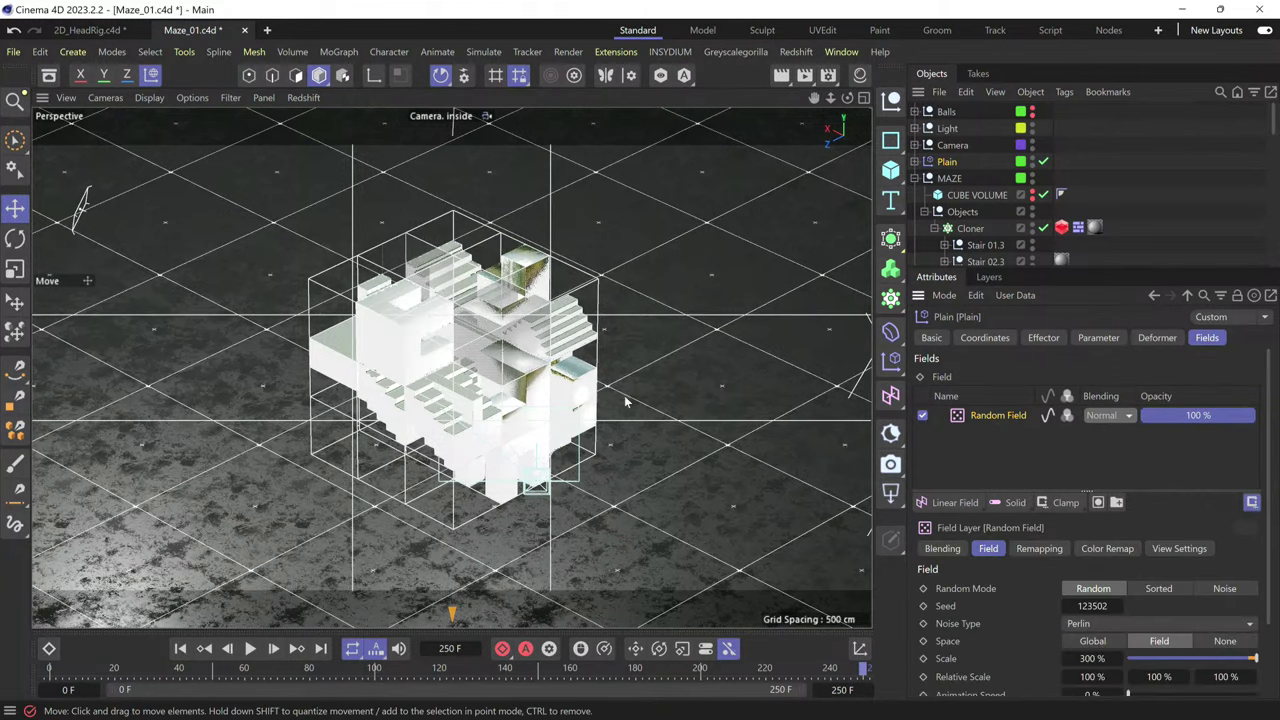
scroll(1037, 562, "down", 3)
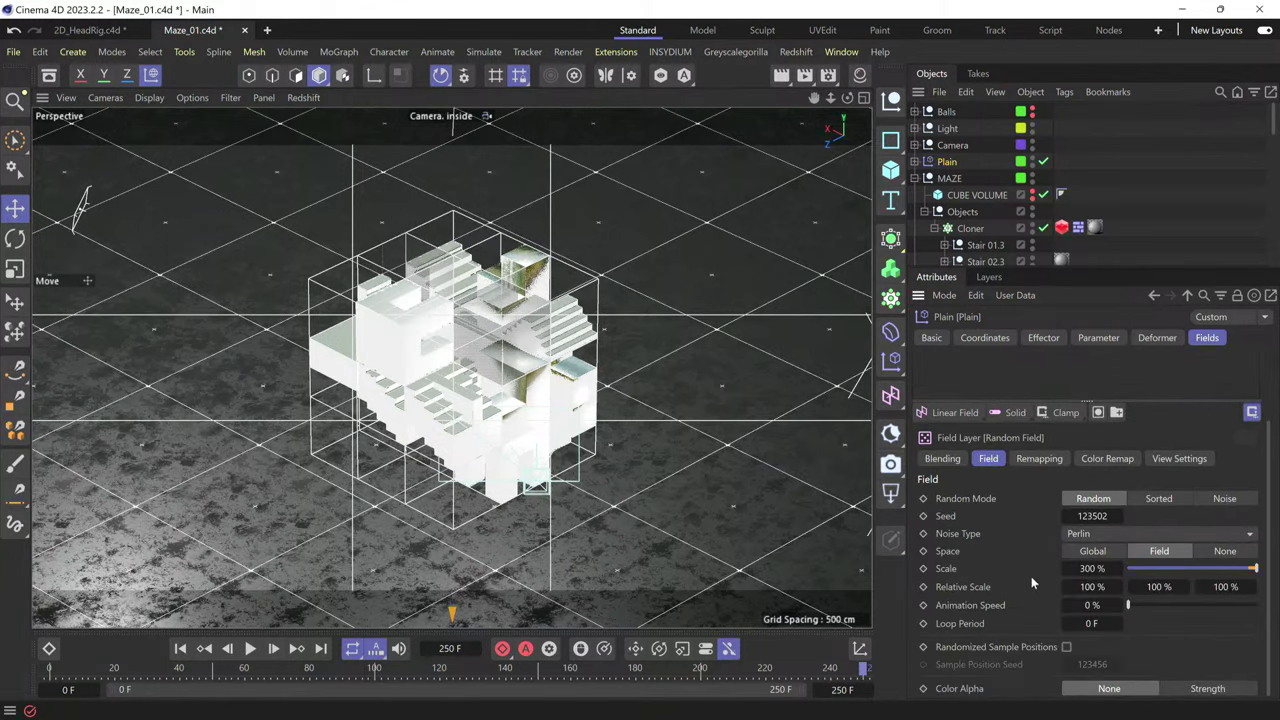
- Disable remapping on the Random Field layer and show its field settings again
left_click(1039, 458)
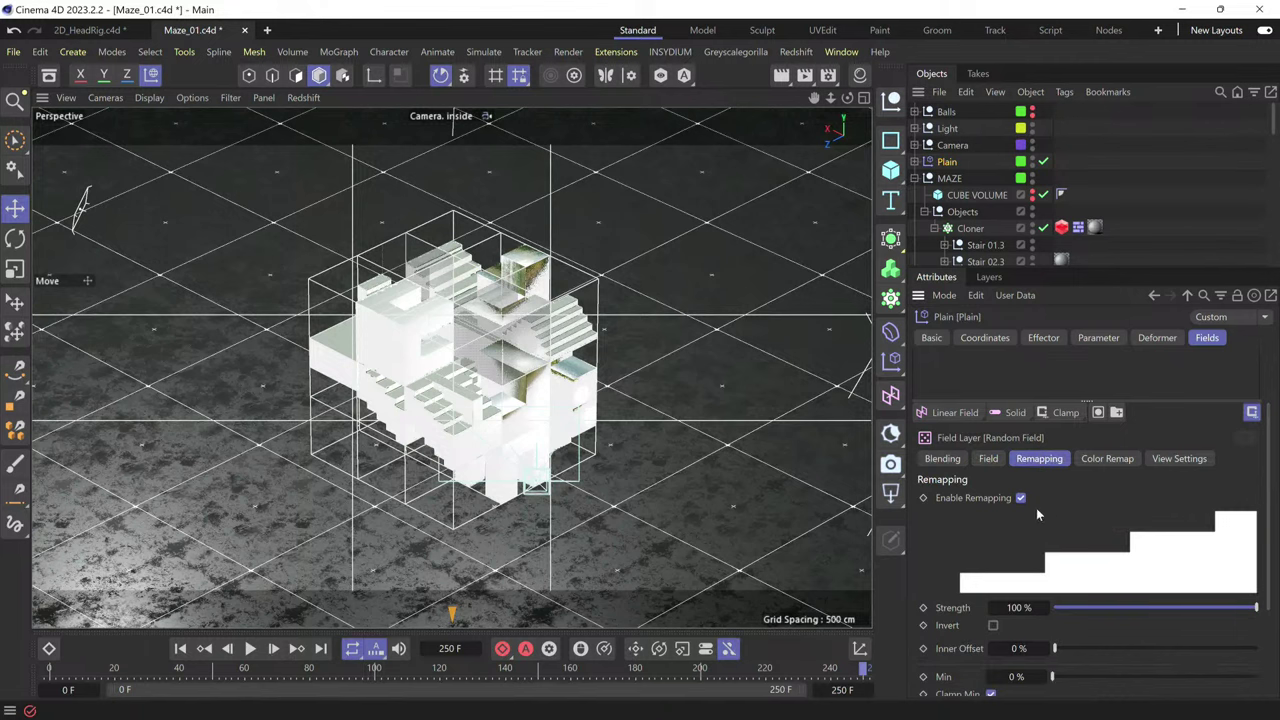
left_click(1020, 497)
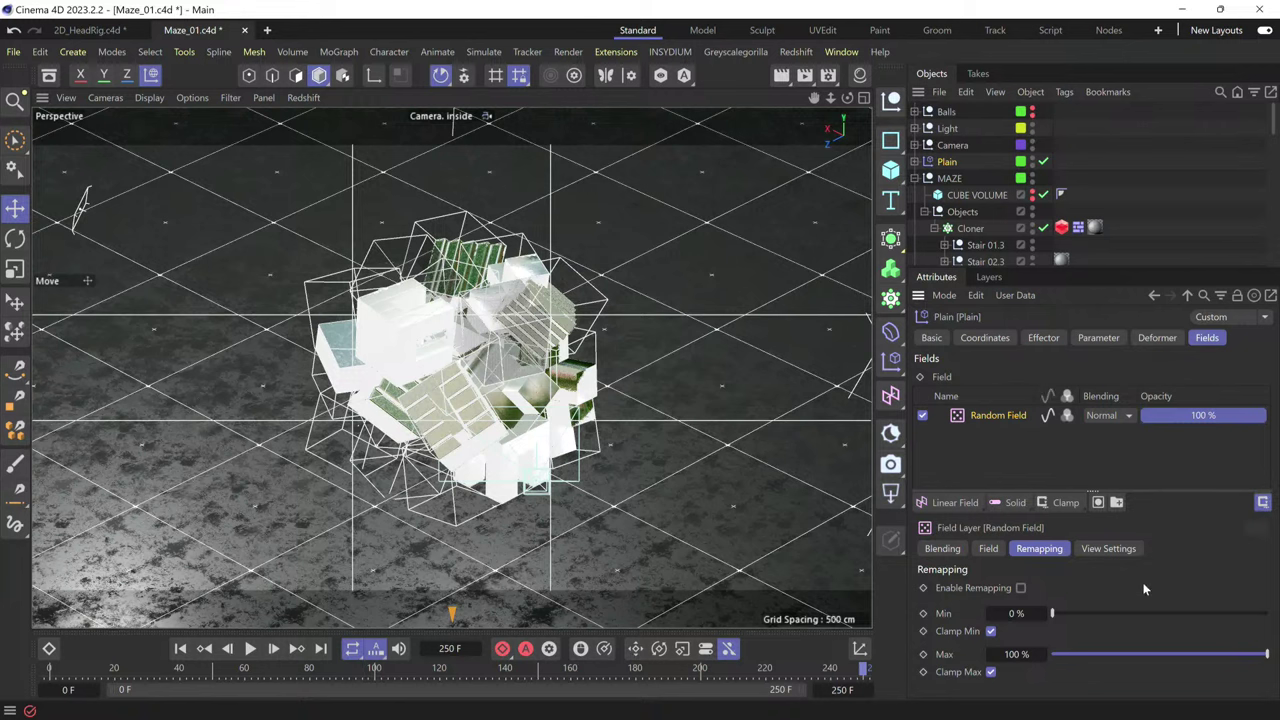
left_click(990, 550)
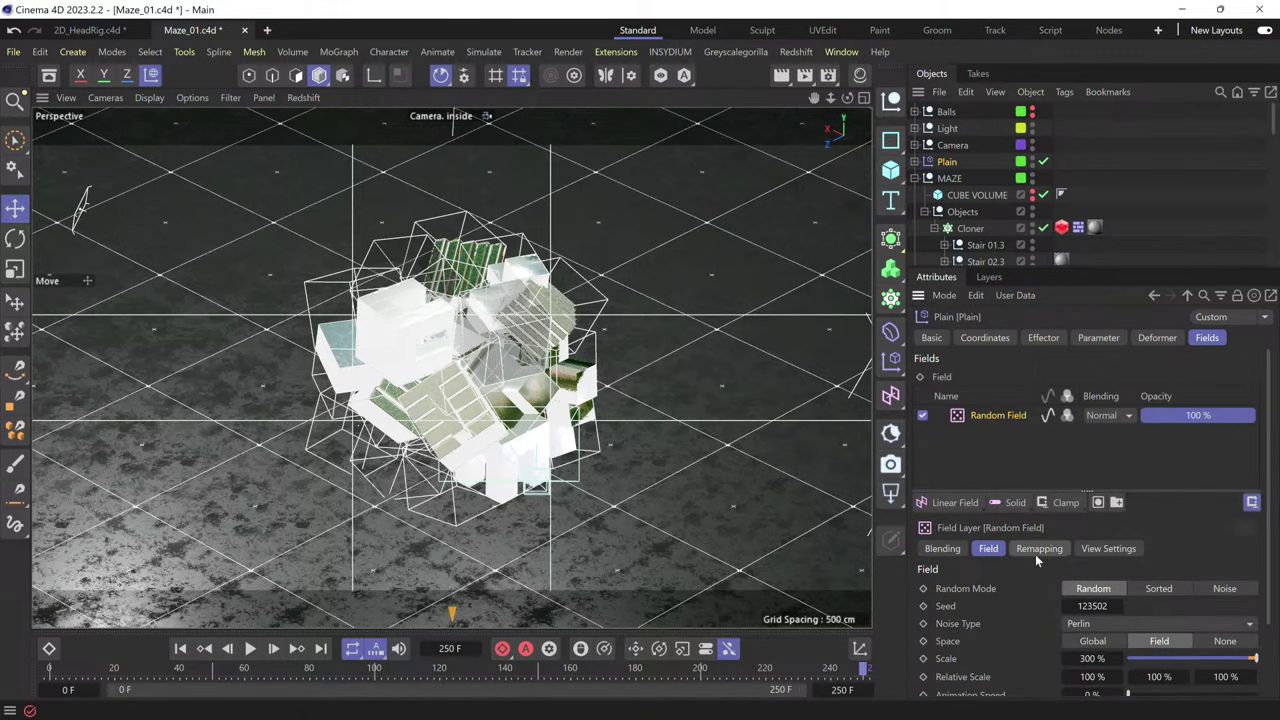
- Re-enable remapping on the Plain effector's Random Field layer and show its contour settings
left_click(1038, 551)
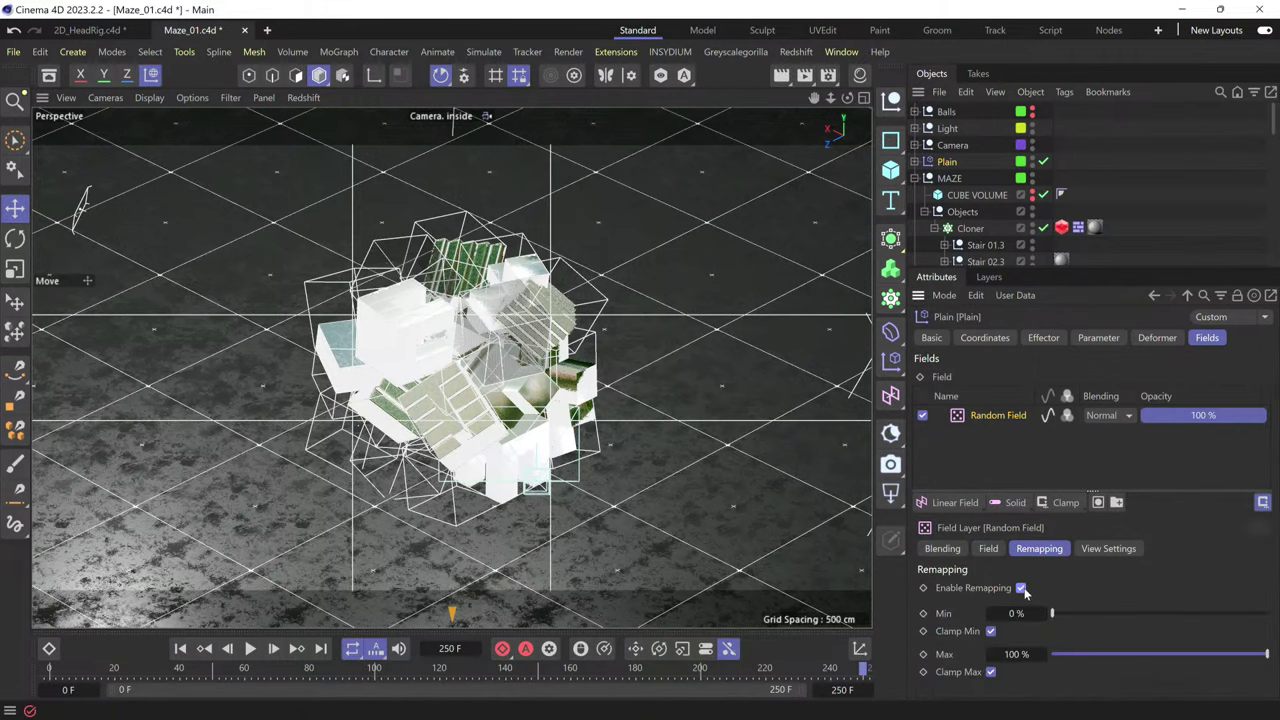
left_click(1021, 589)
scroll(1139, 579, "down", 4)
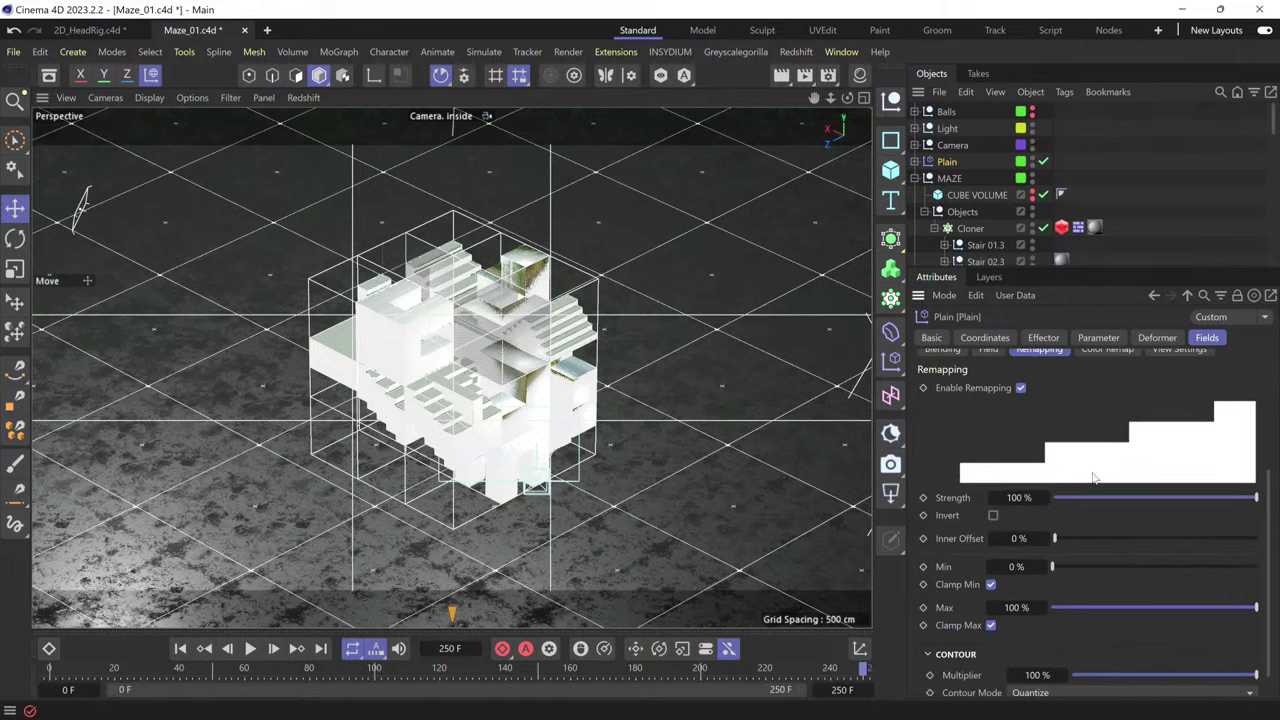
scroll(1090, 570, "down", 1)
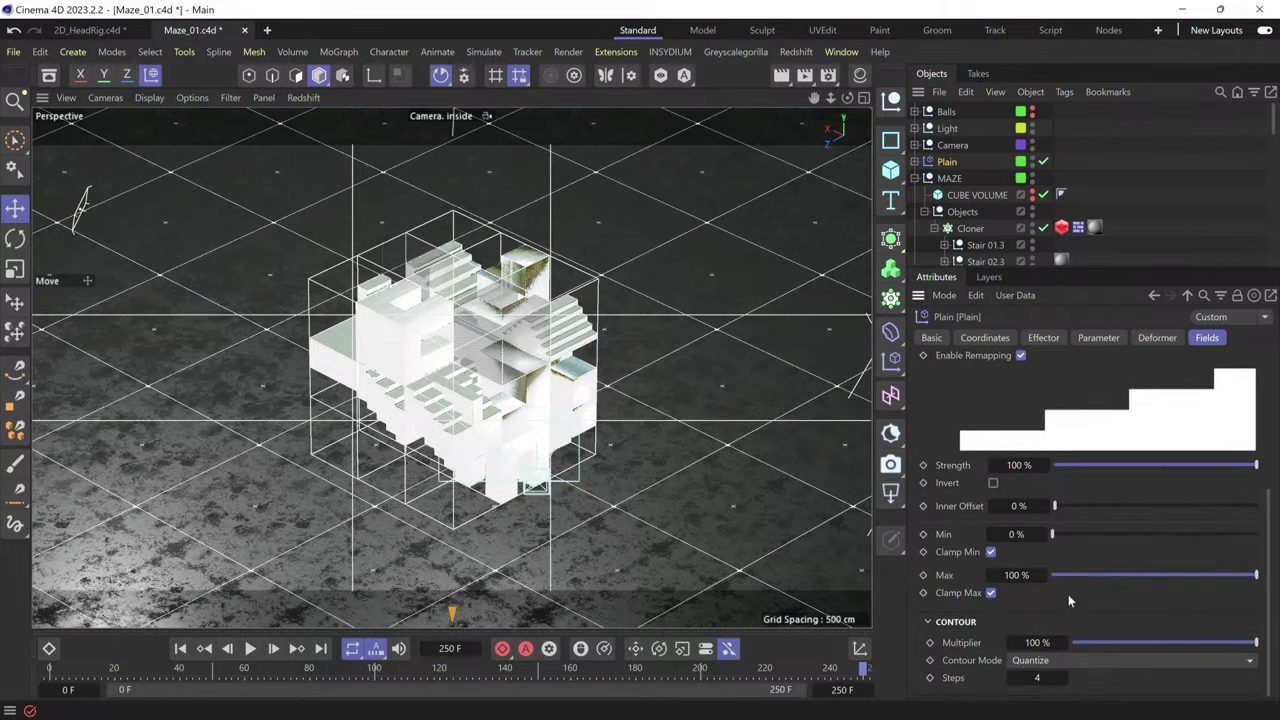
- Try contour mode None in the Random Field's remapping, and restore the Quantize mode
left_click(1035, 664)
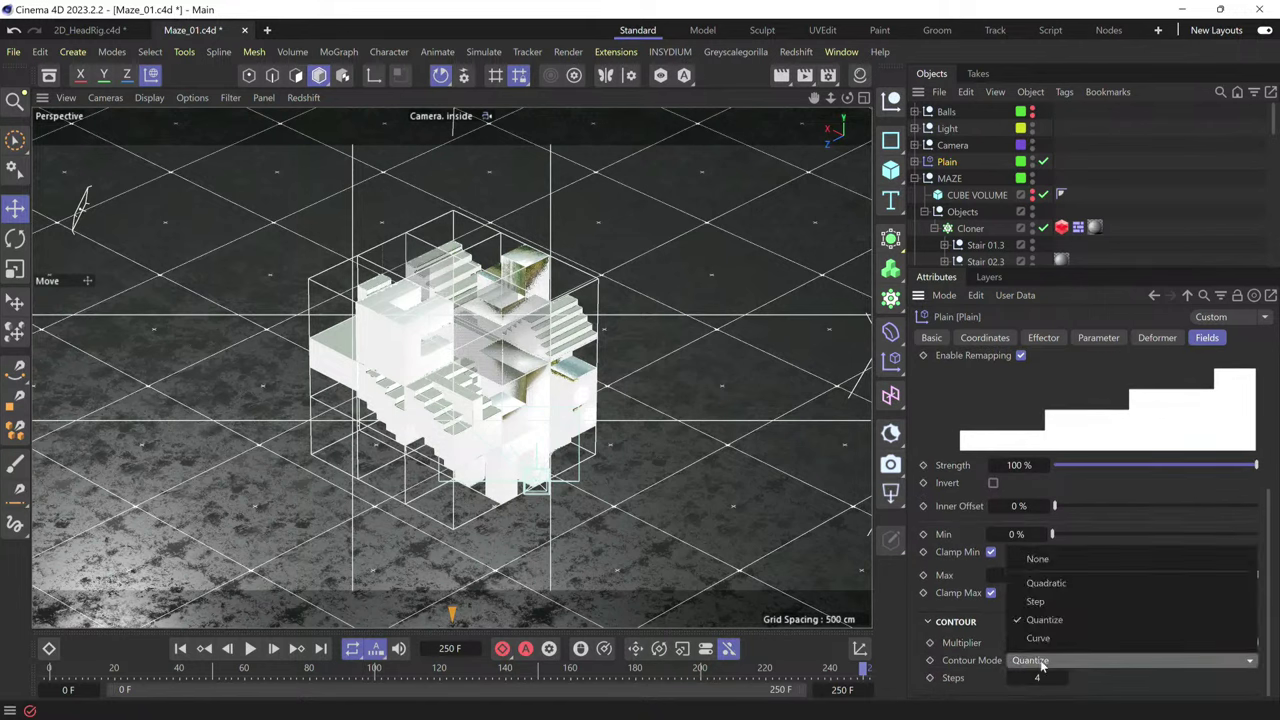
left_click(1053, 561)
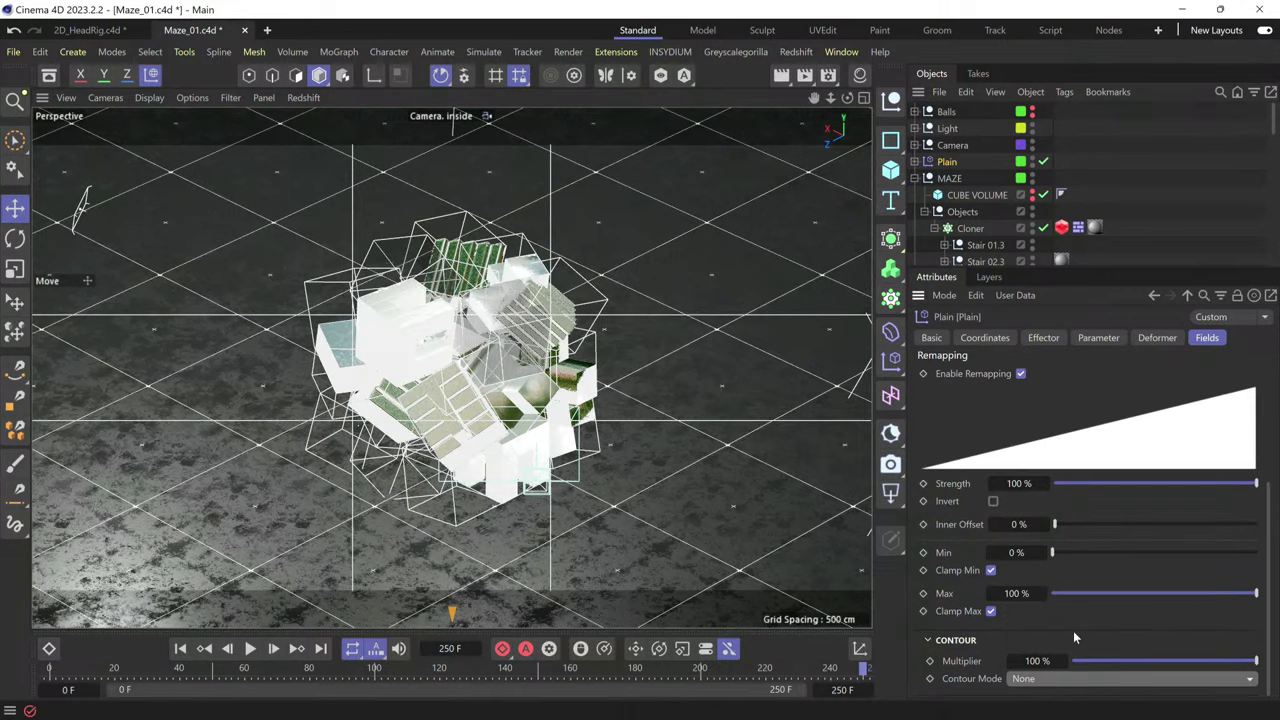
left_click(1072, 680)
left_click(1079, 636)
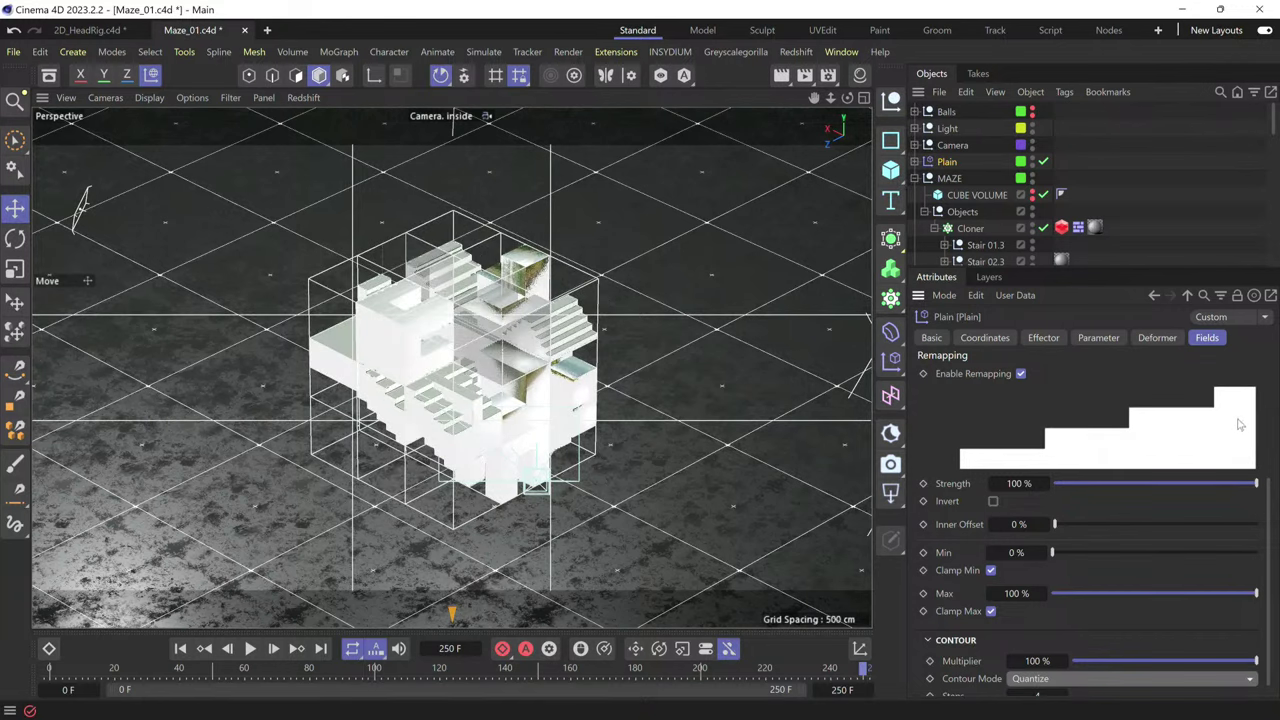
scroll(1153, 467, "down", 1)
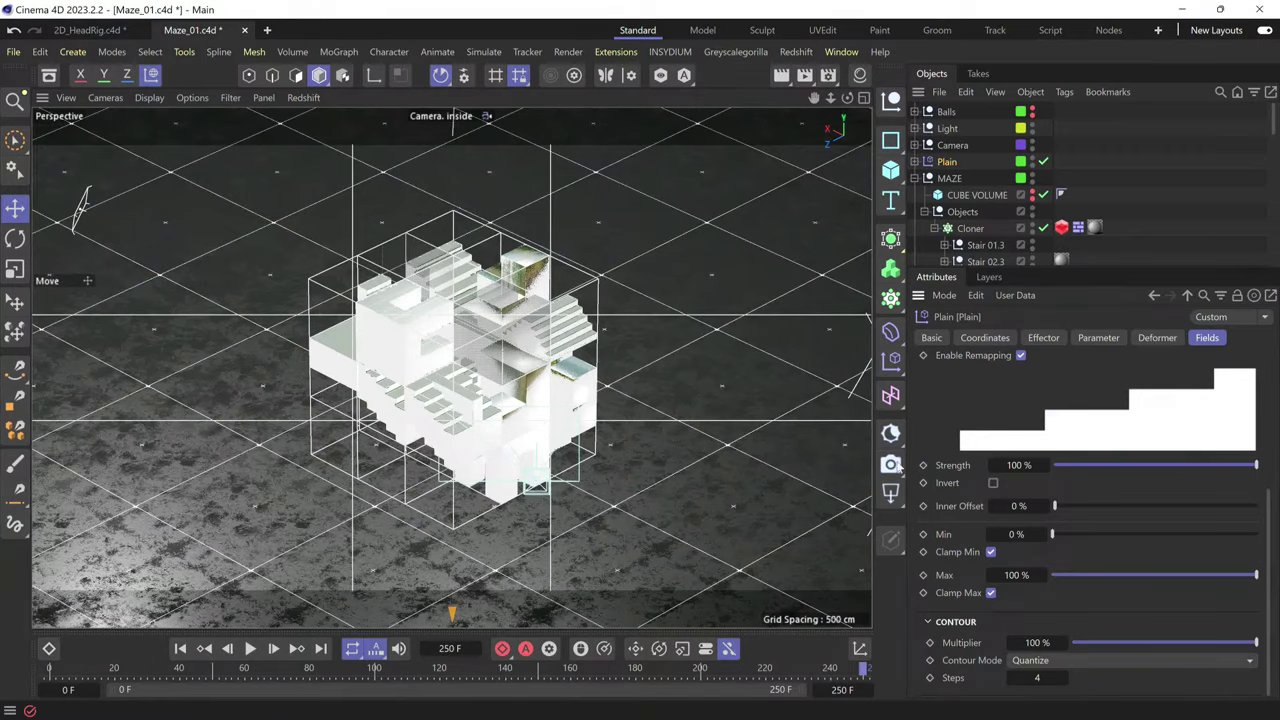
scroll(1143, 514, "up", 4)
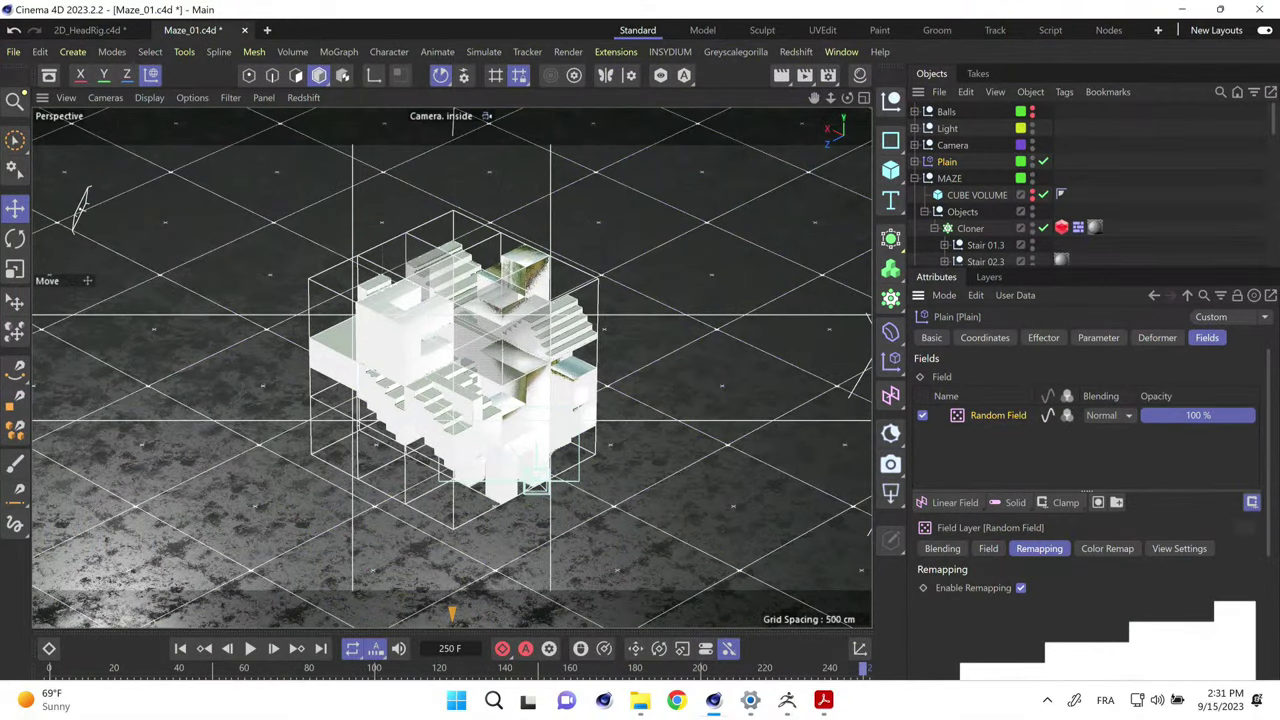
- Create a new empty project
mouse_move(643, 708)
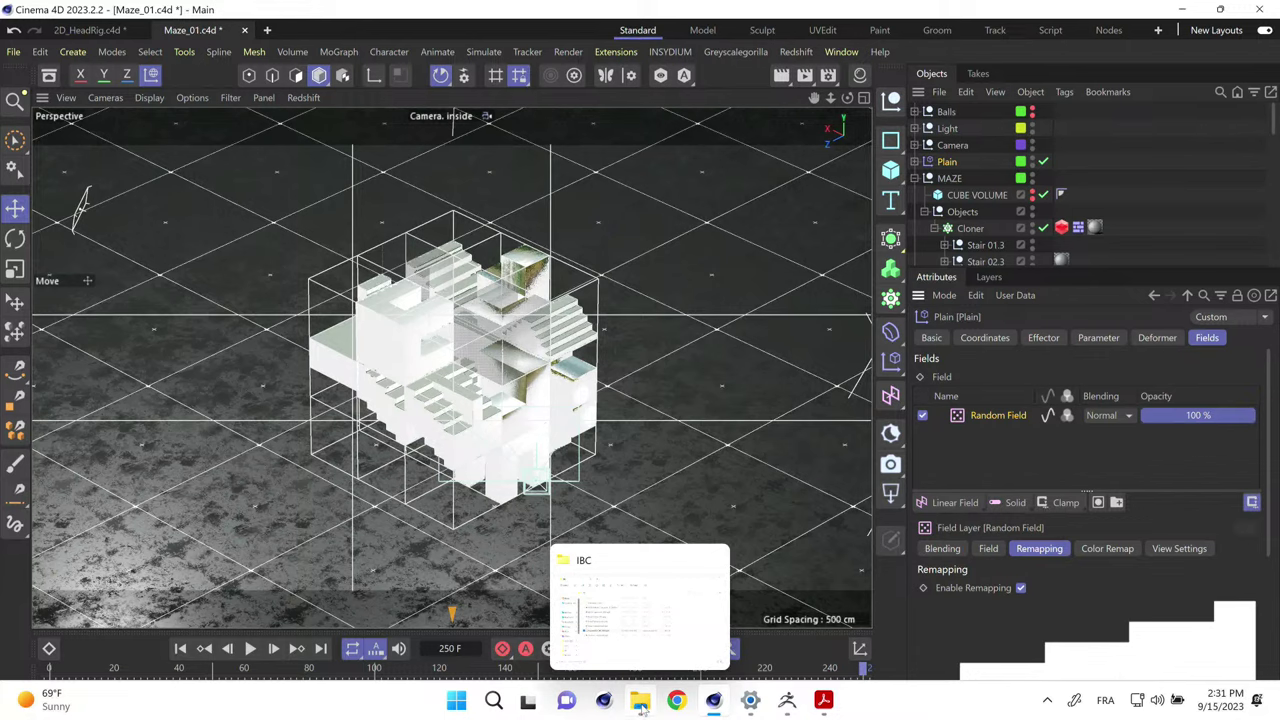
left_click(13, 51)
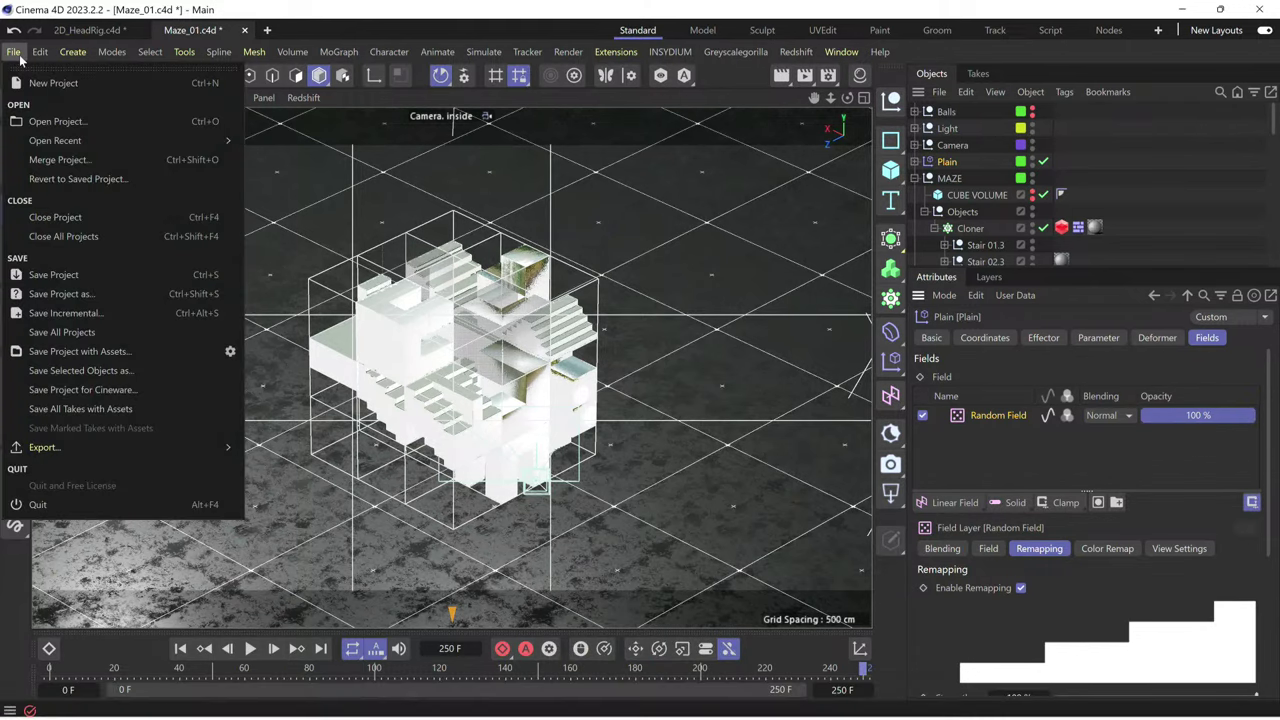
left_click(53, 83)
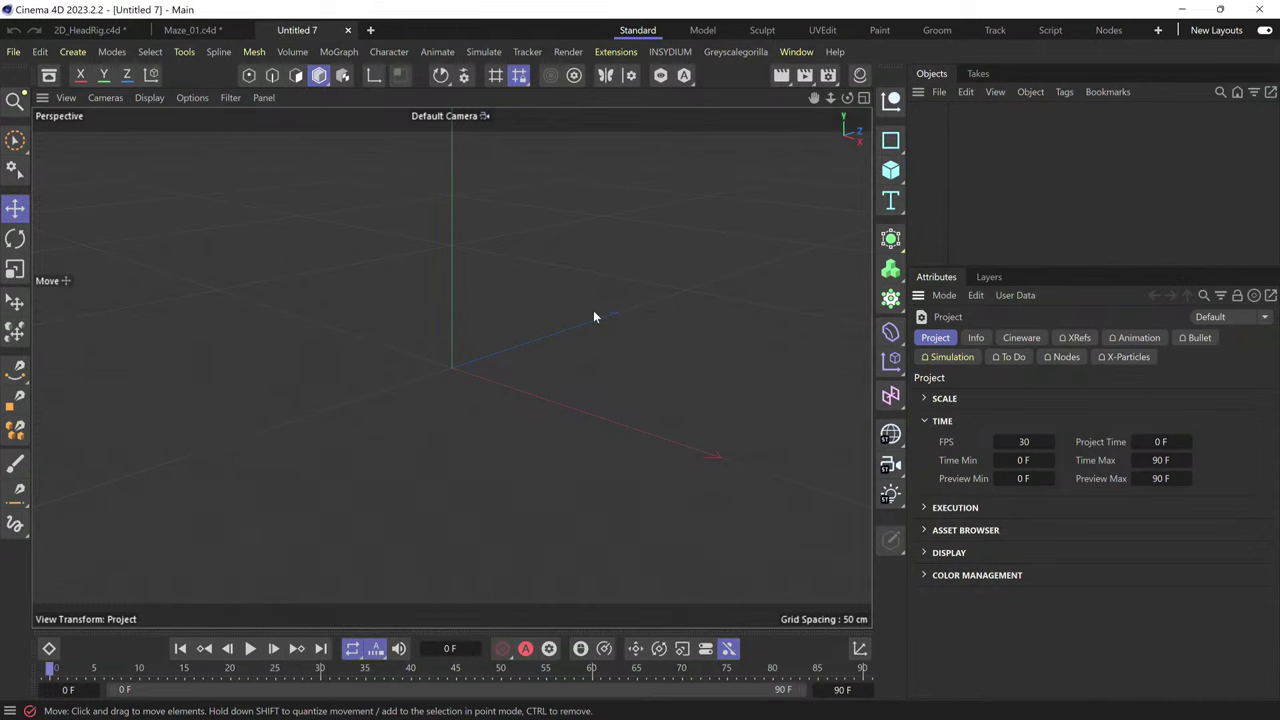
- Switch to the PDF presentation in Adobe Acrobat and go back to the rope reference image on page 9
mouse_move(689, 708)
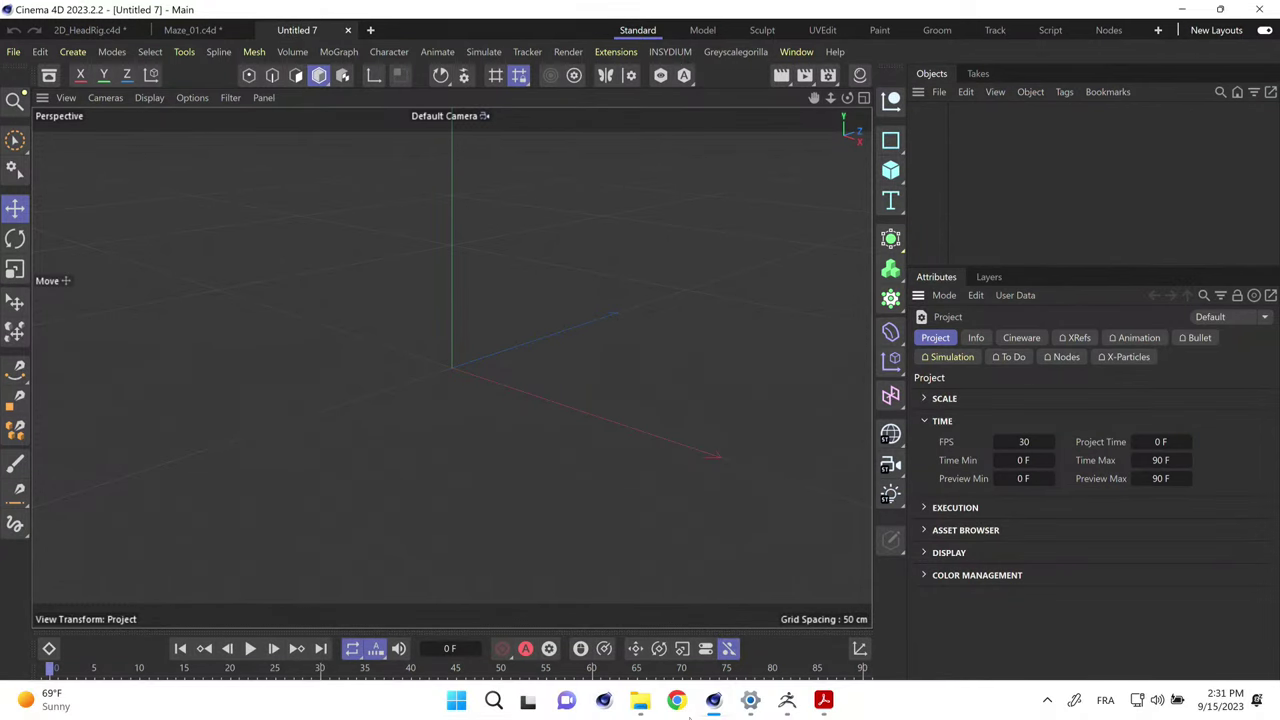
left_click(823, 700)
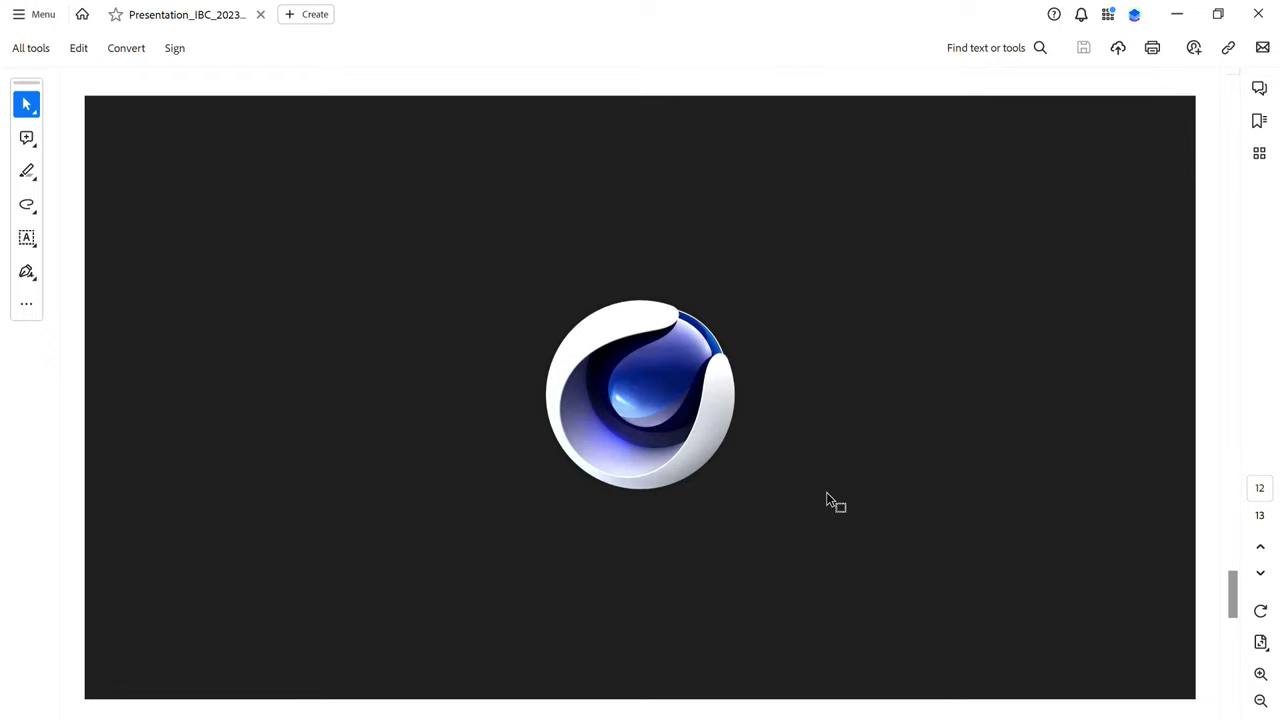
scroll(830, 500, "up", 5)
scroll(828, 500, "up", 6)
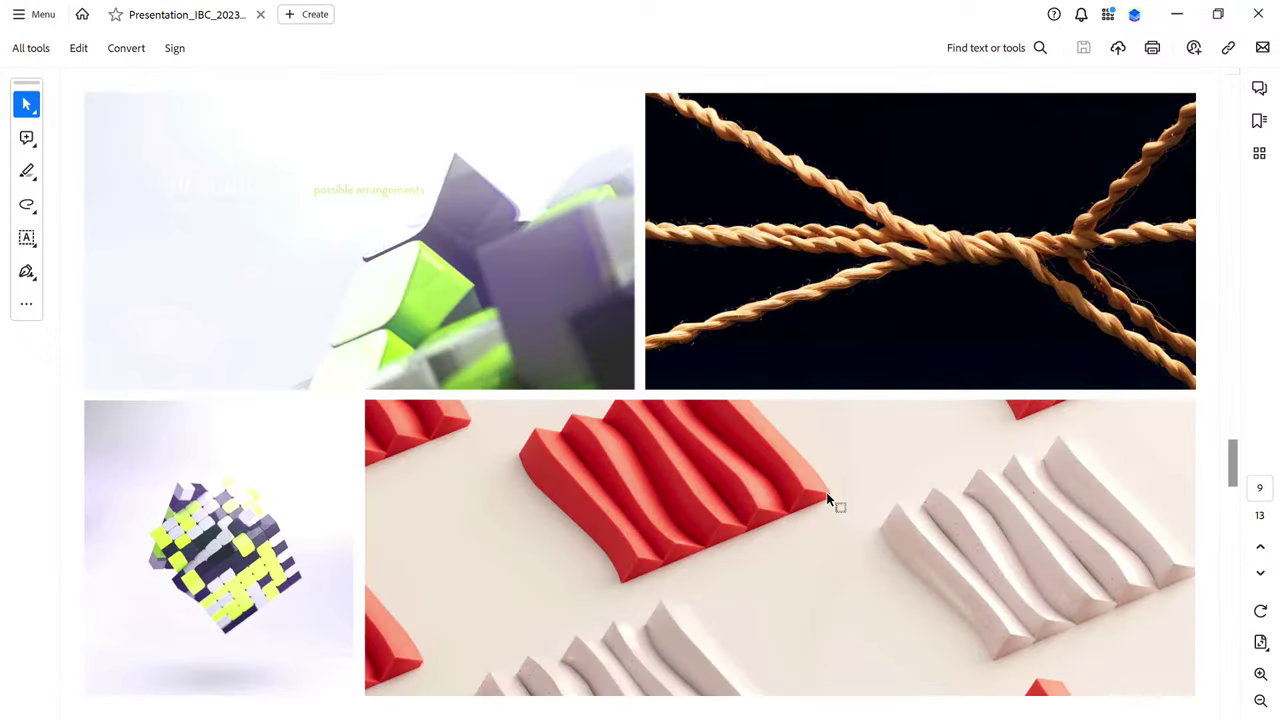
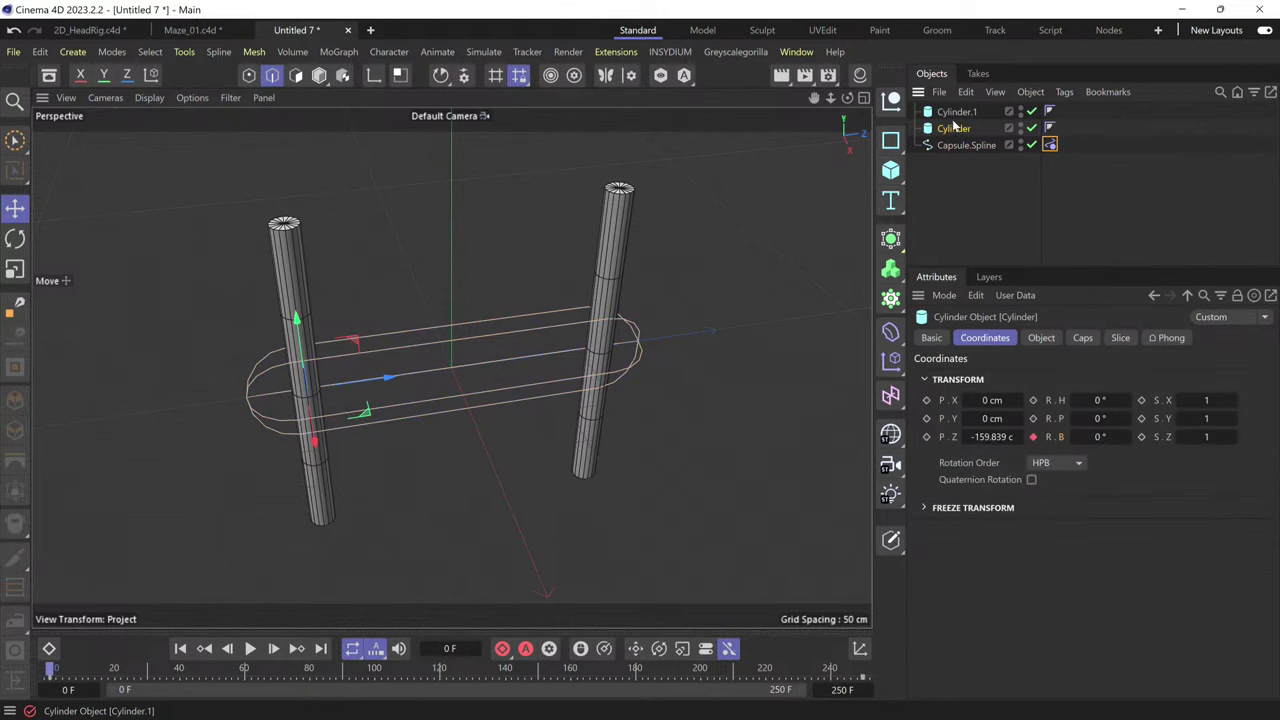
- Add Collider simulation tags to both cylinders, Cylinder and Cylinder.1
left_click(956, 117, "ctrl")
right_click(956, 117)
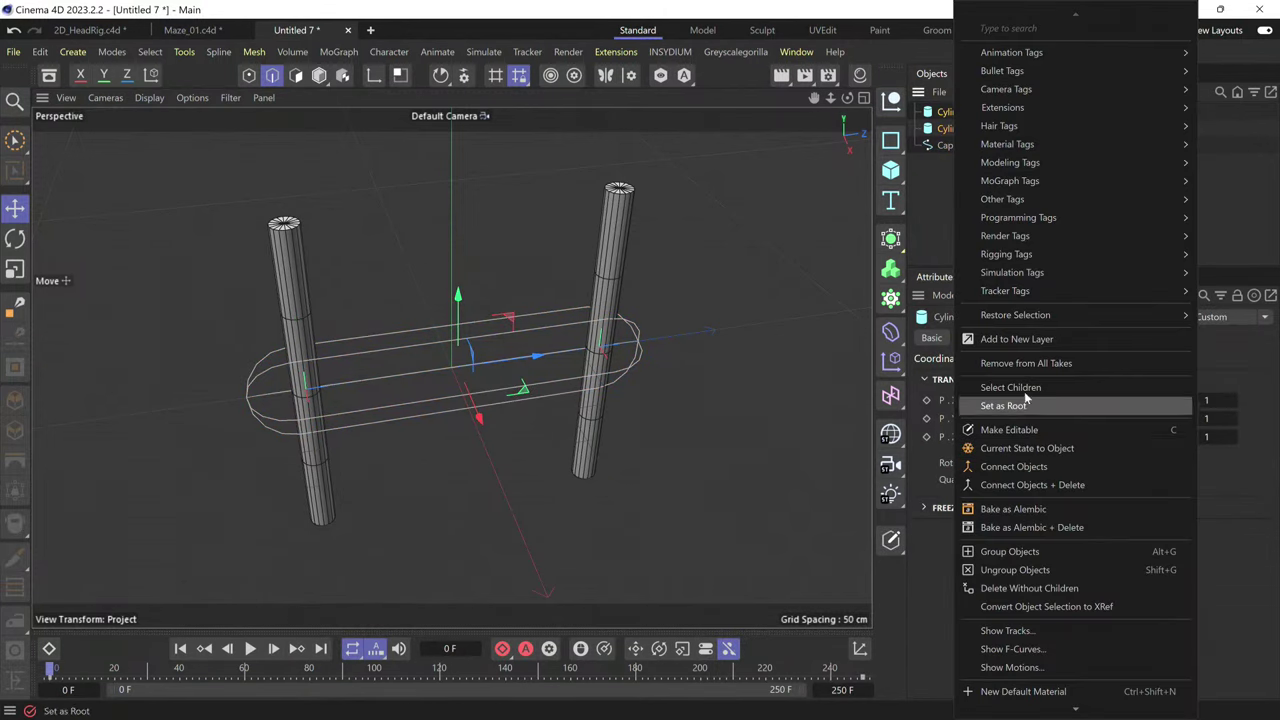
mouse_move(1036, 274)
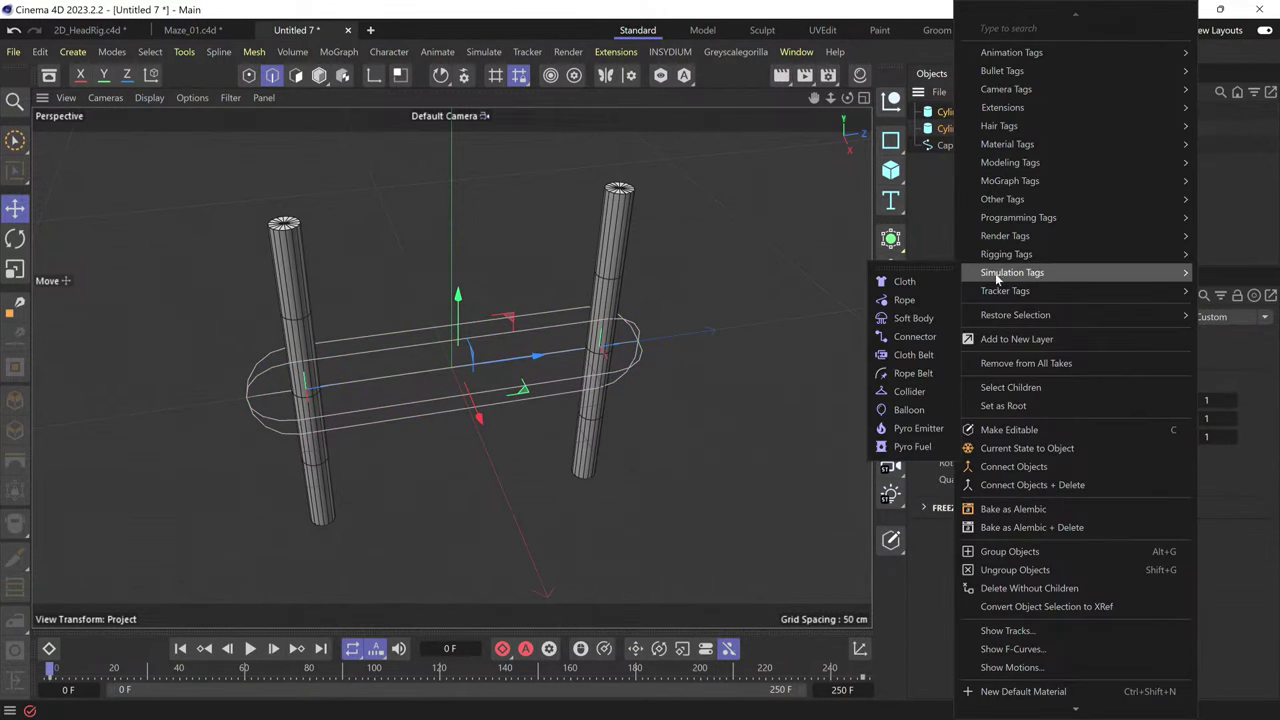
left_click(910, 391)
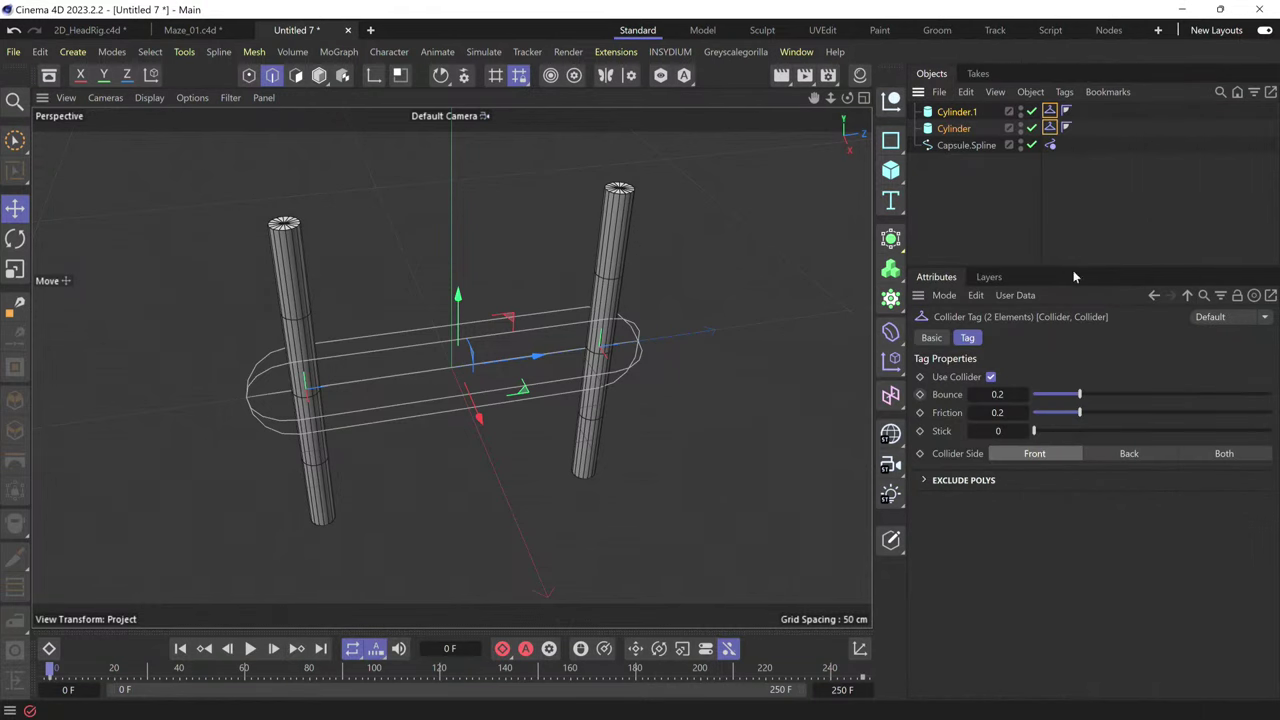
- Hide both cylinders in the viewport and make them visible again
left_click(1021, 109)
left_click(1021, 128)
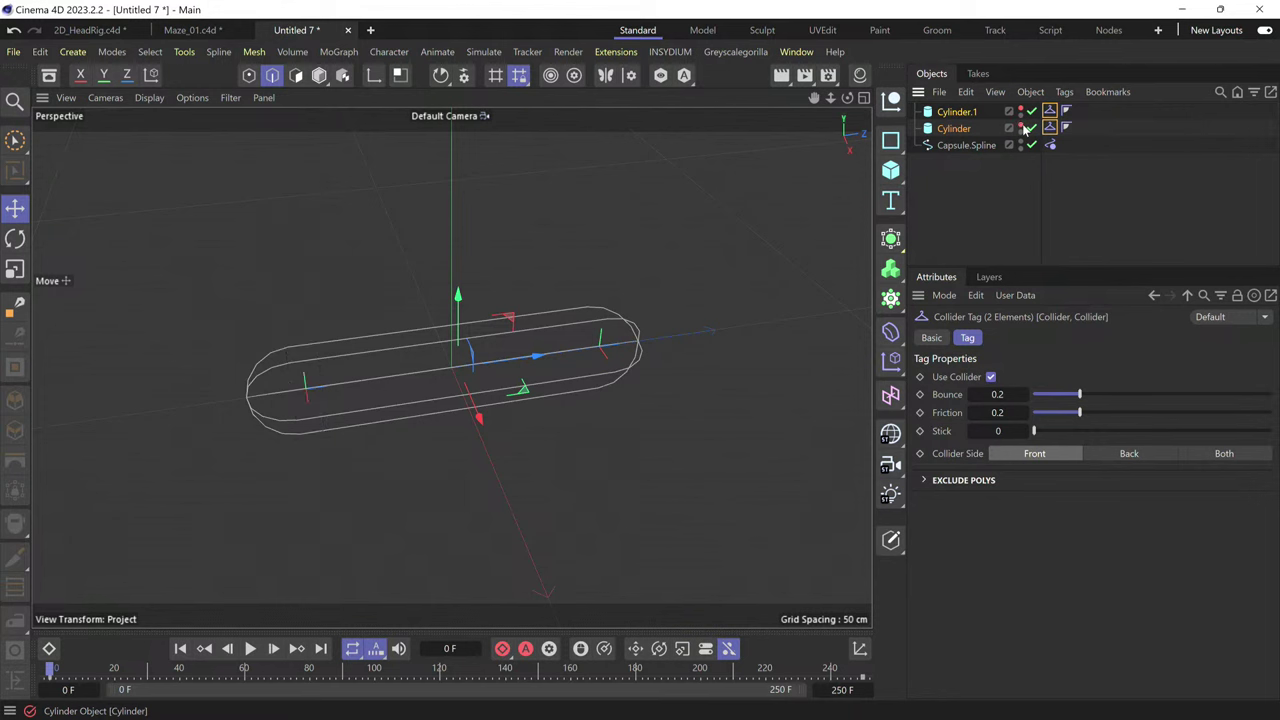
left_click(1021, 128)
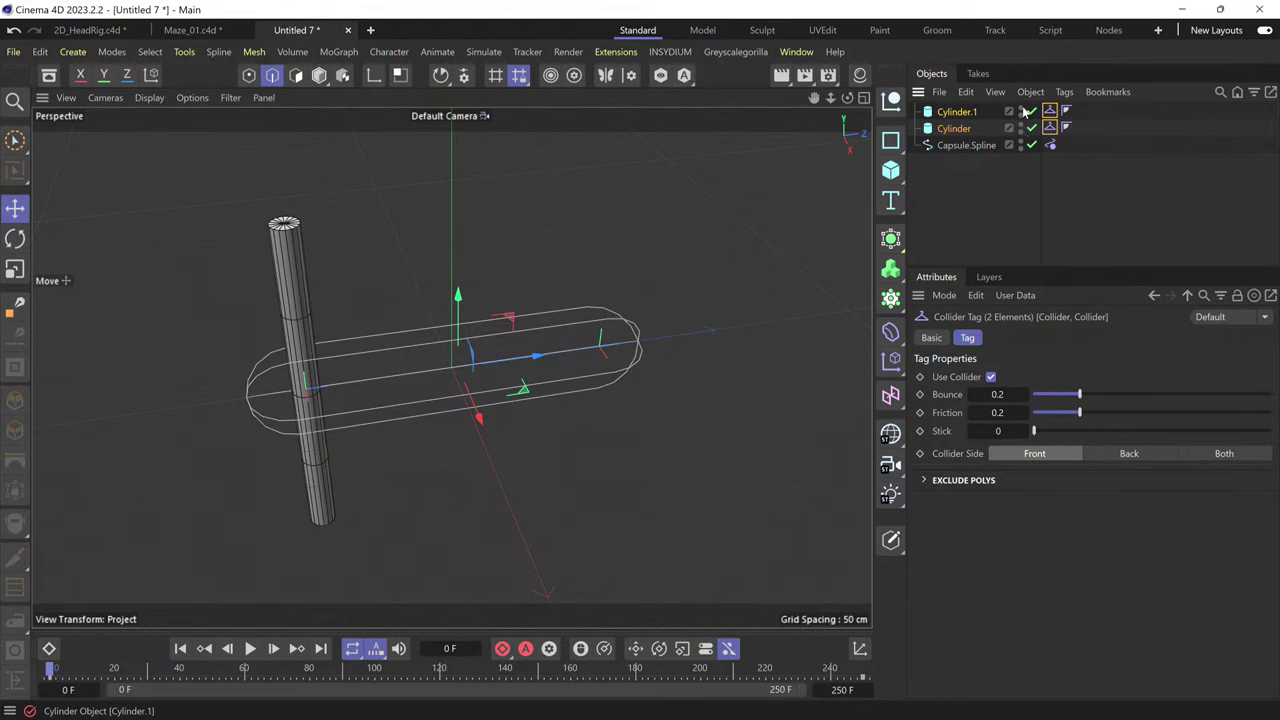
left_click(1022, 111)
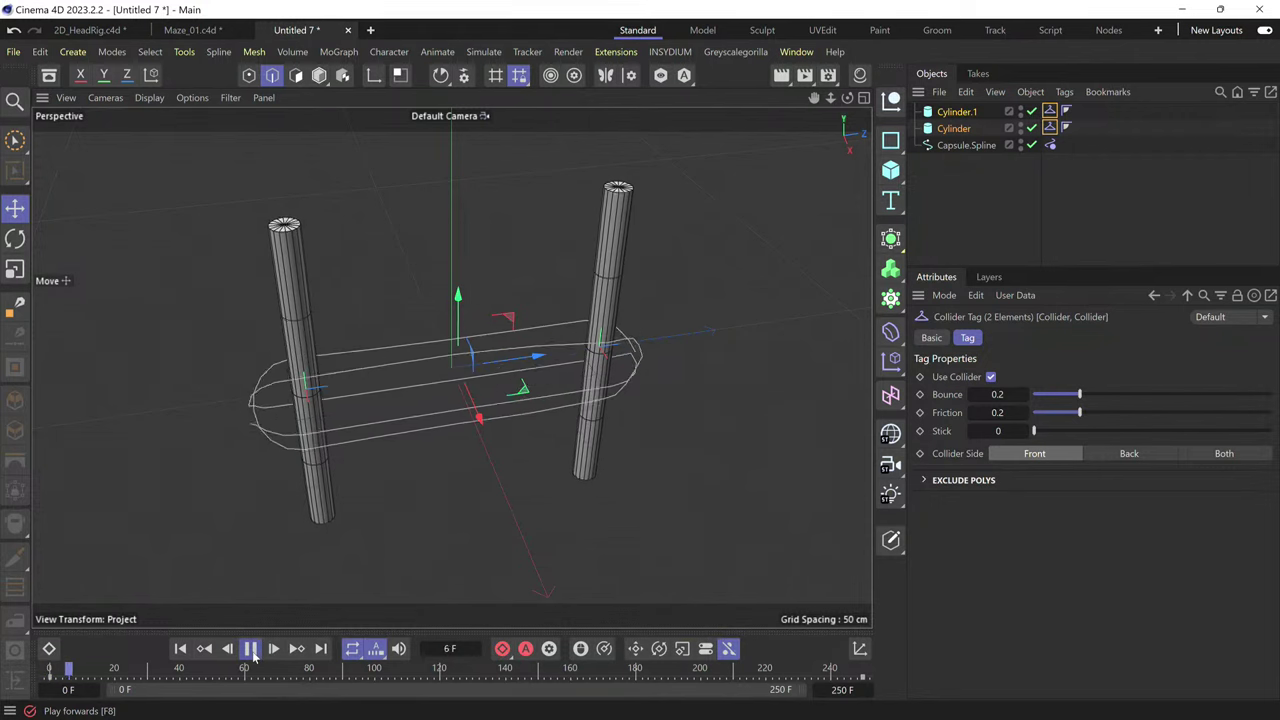
- Preview the rope simulation, rewind to frame 0, and set the project's simulation scene gravity to 0 cm
left_click(250, 648)
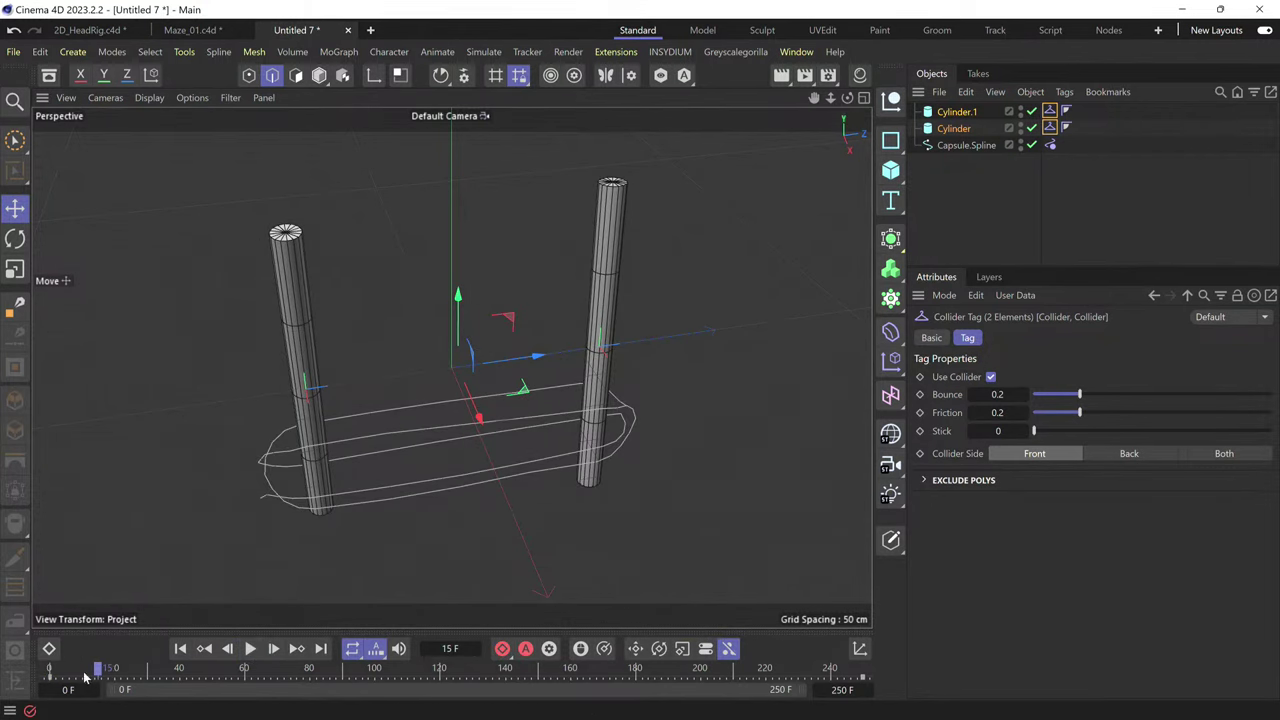
left_click_drag(85, 677, 38, 665)
left_click(40, 52)
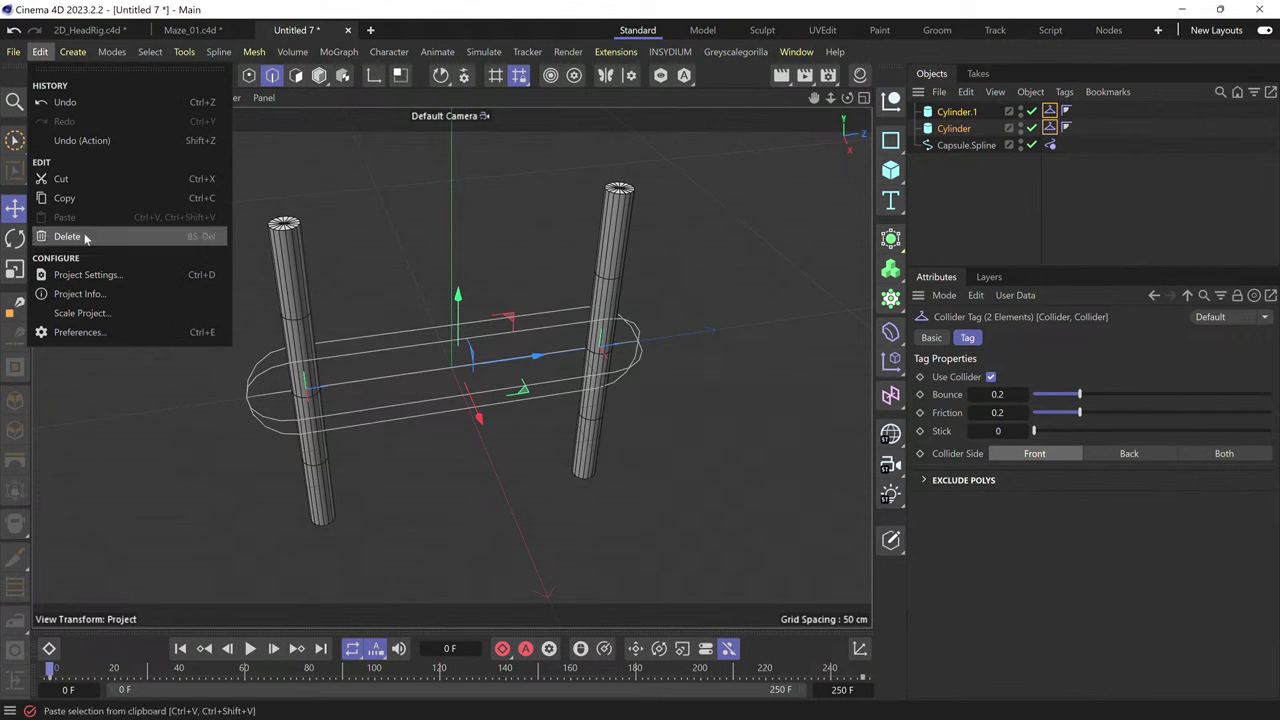
left_click(100, 276)
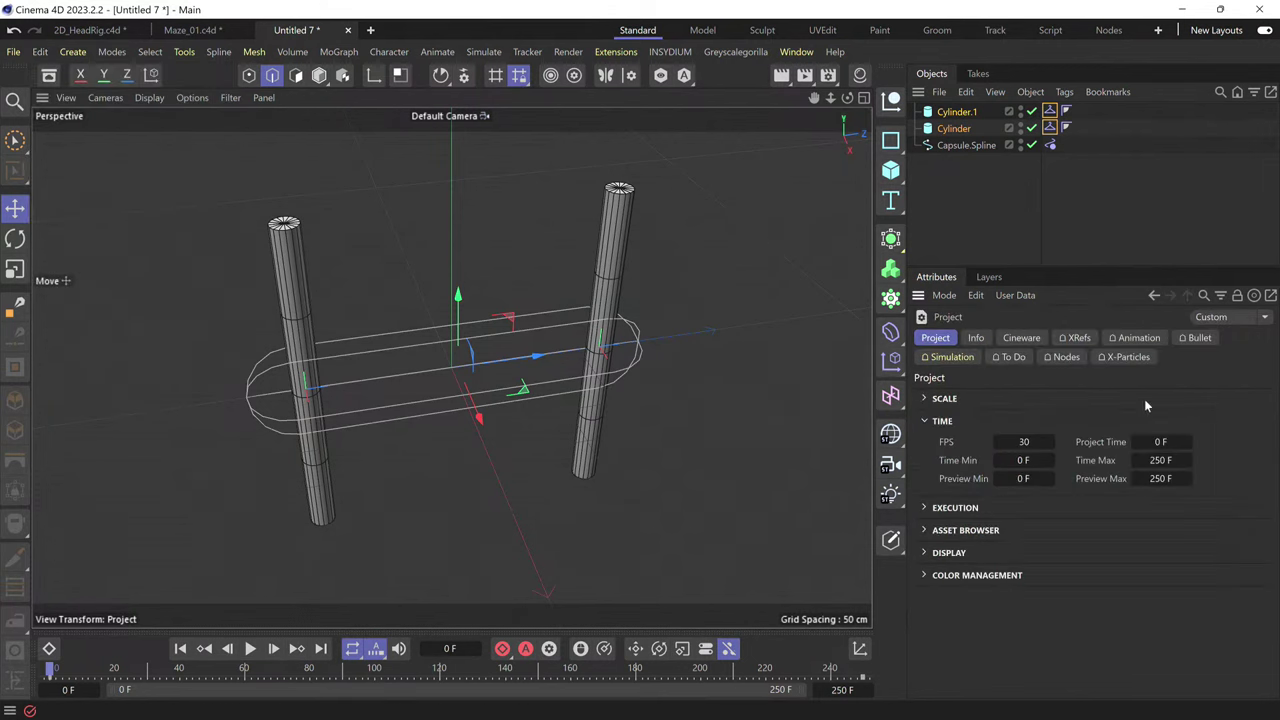
left_click(955, 358)
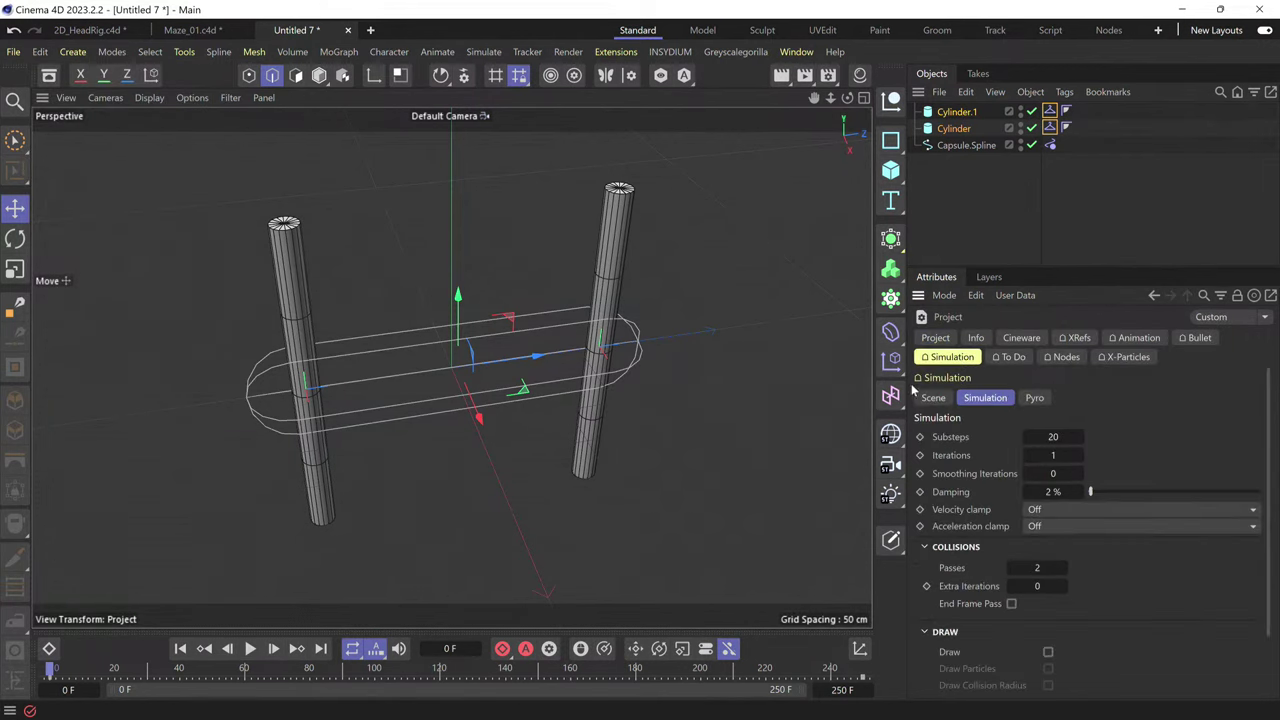
left_click(933, 398)
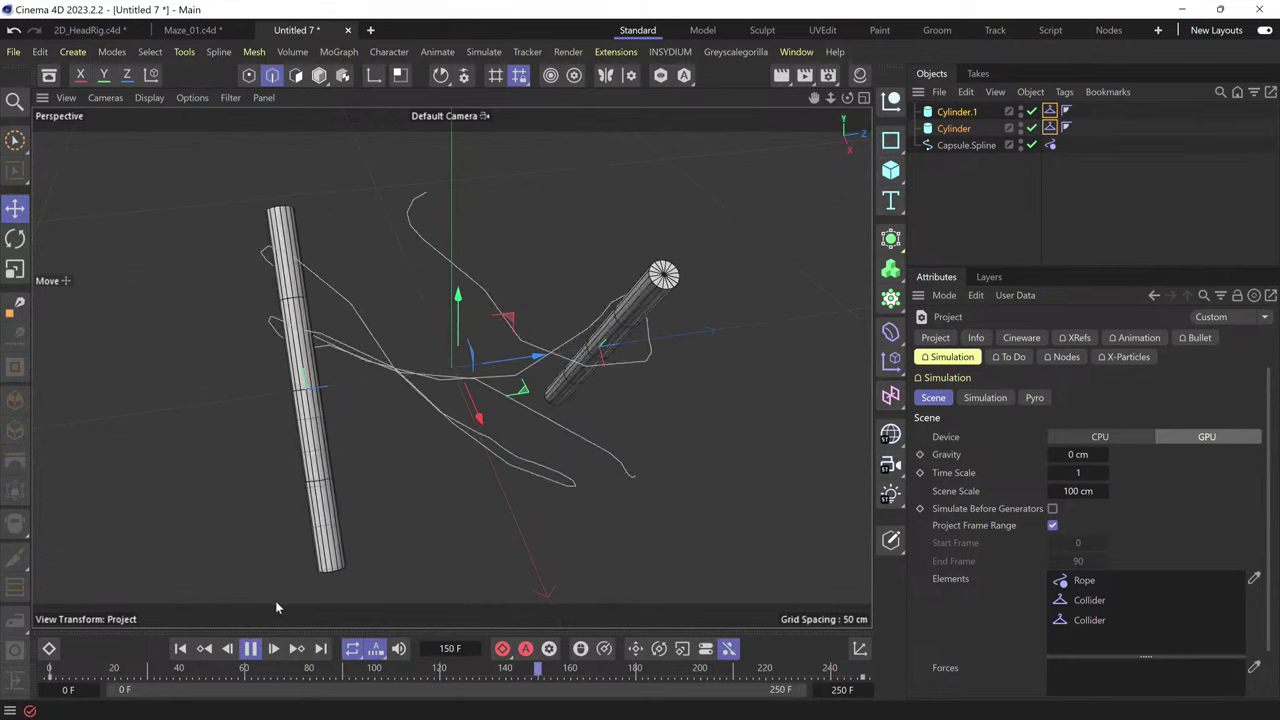
- Play the zero-gravity simulation of the rope on the rotating cylinders and return to frame 0
left_click(250, 649)
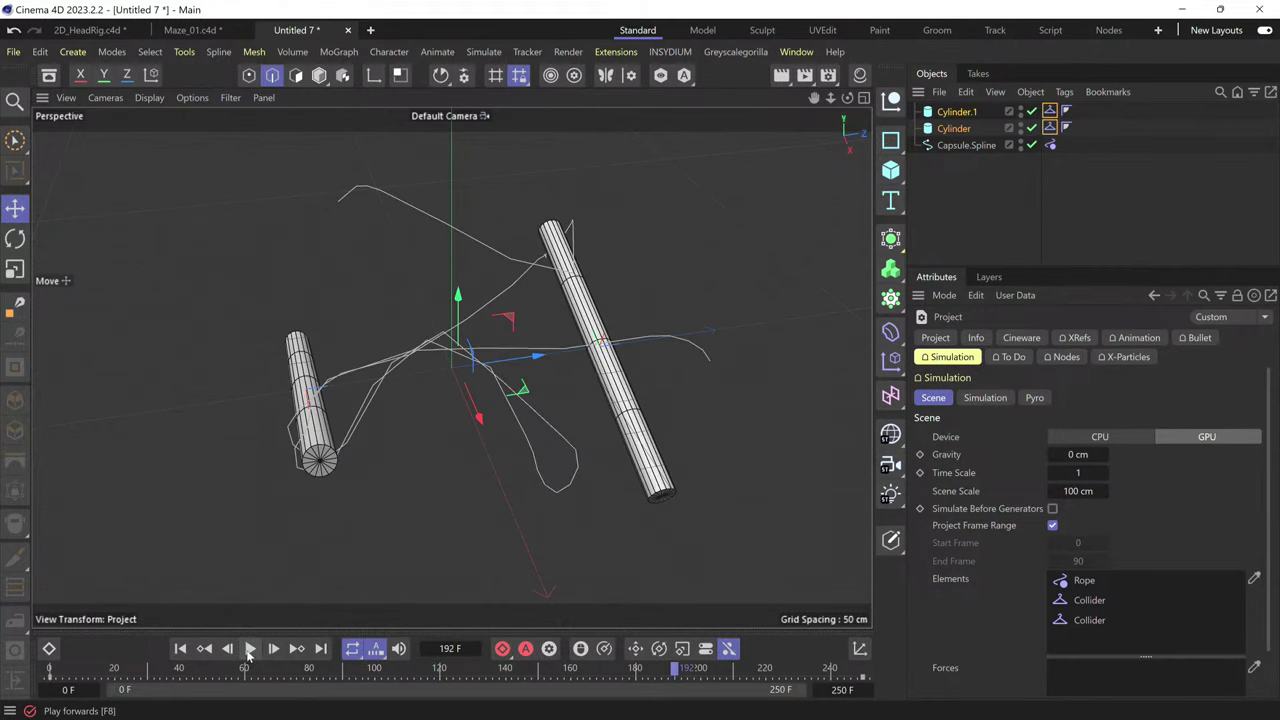
left_click(50, 676)
left_click(48, 668)
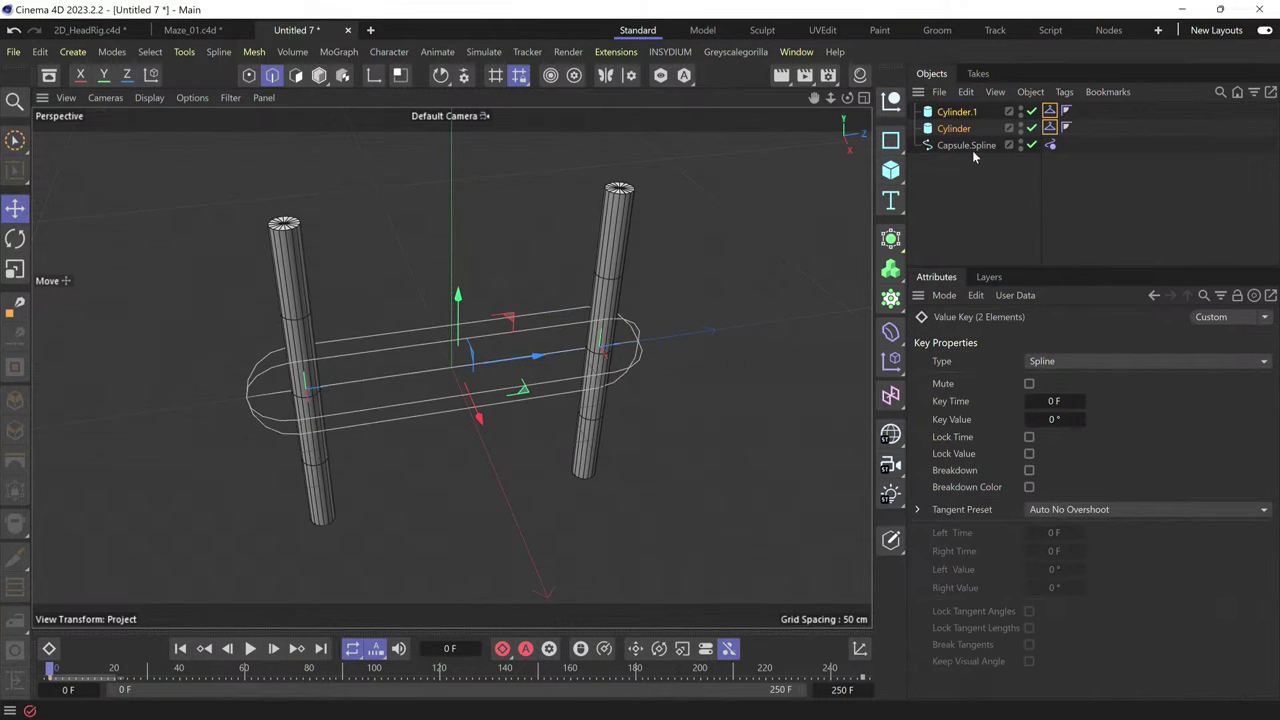
- Set Capsule.Spline's type to Cubic and its intermediate points to Natural, and preview the rope simulation
left_click(469, 428)
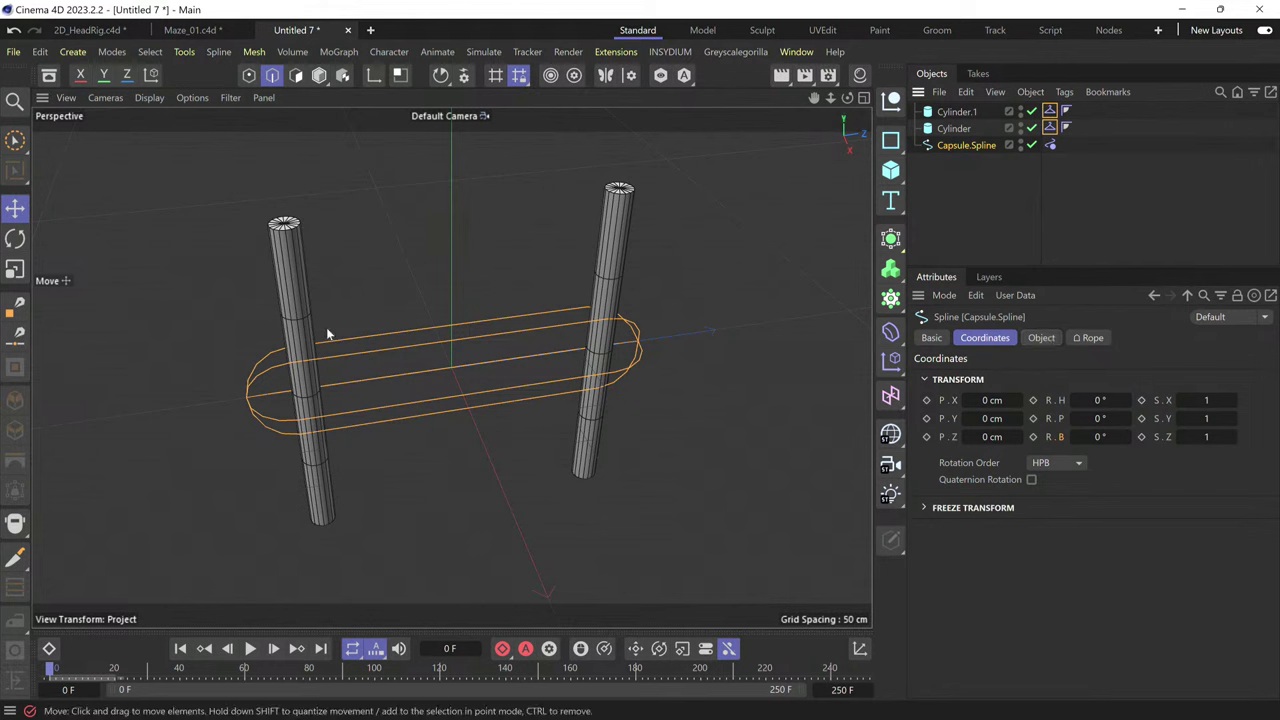
left_click(1041, 338)
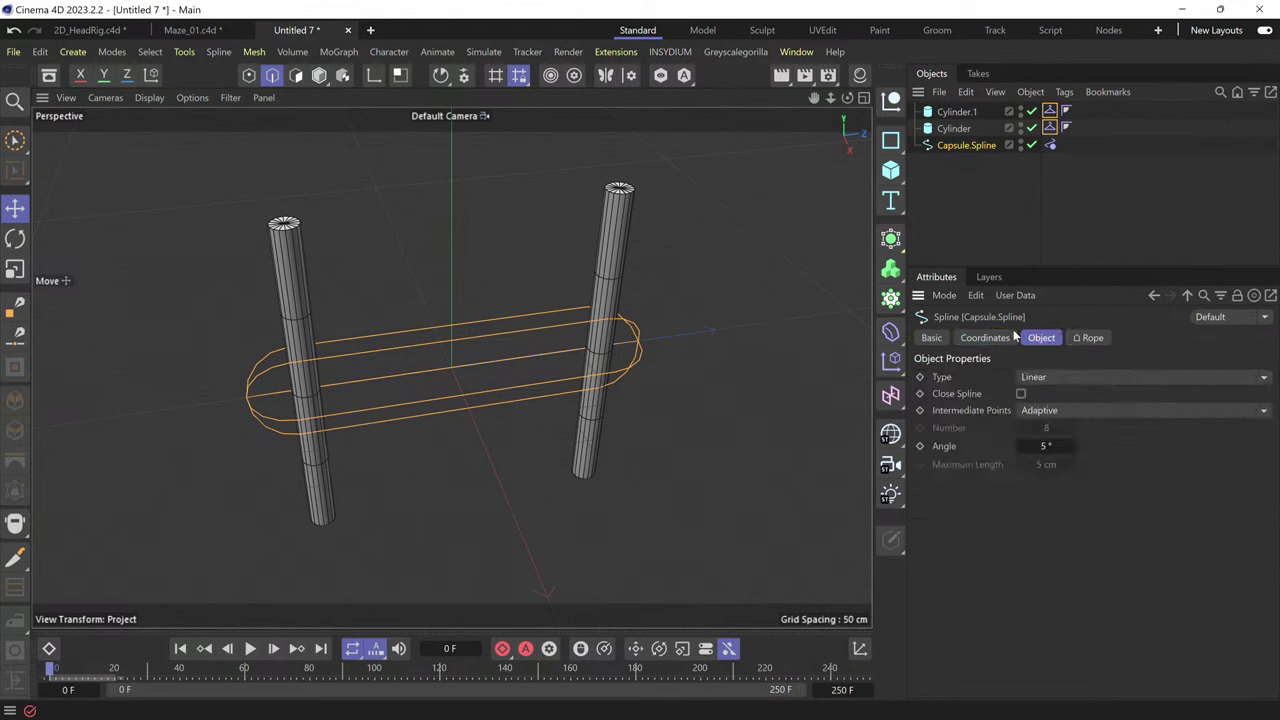
left_click(1045, 379)
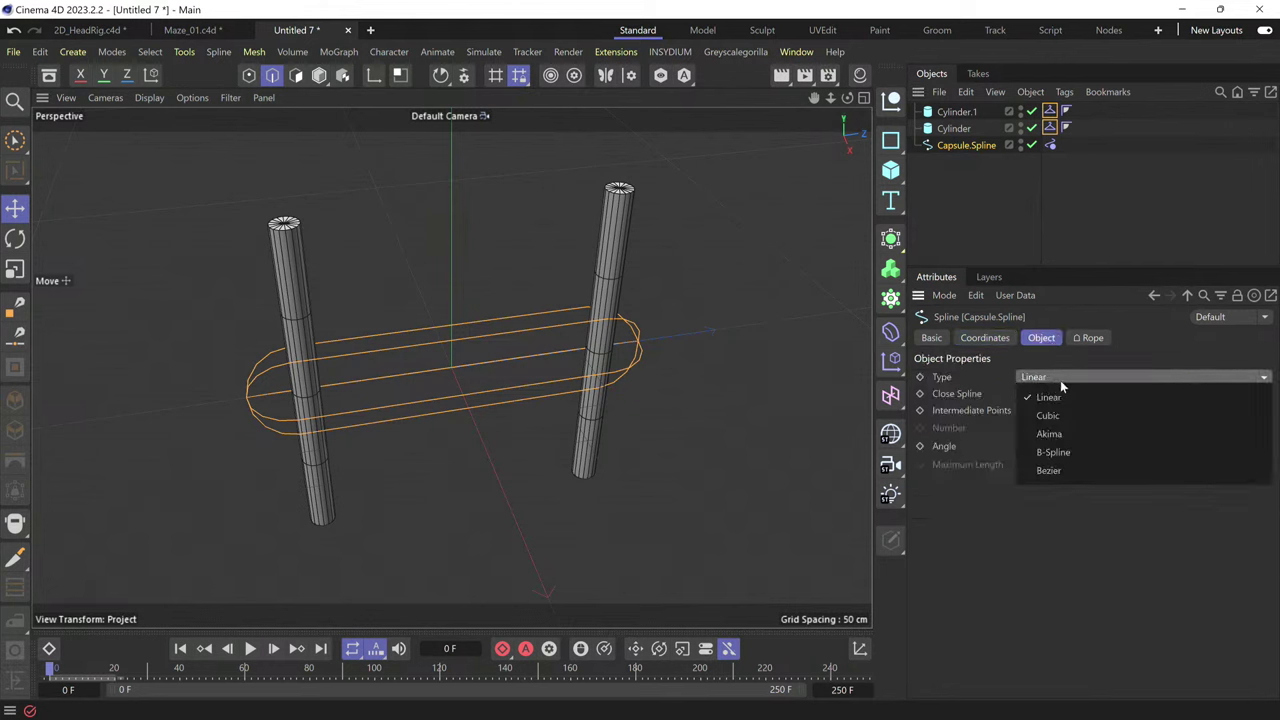
left_click(1064, 416)
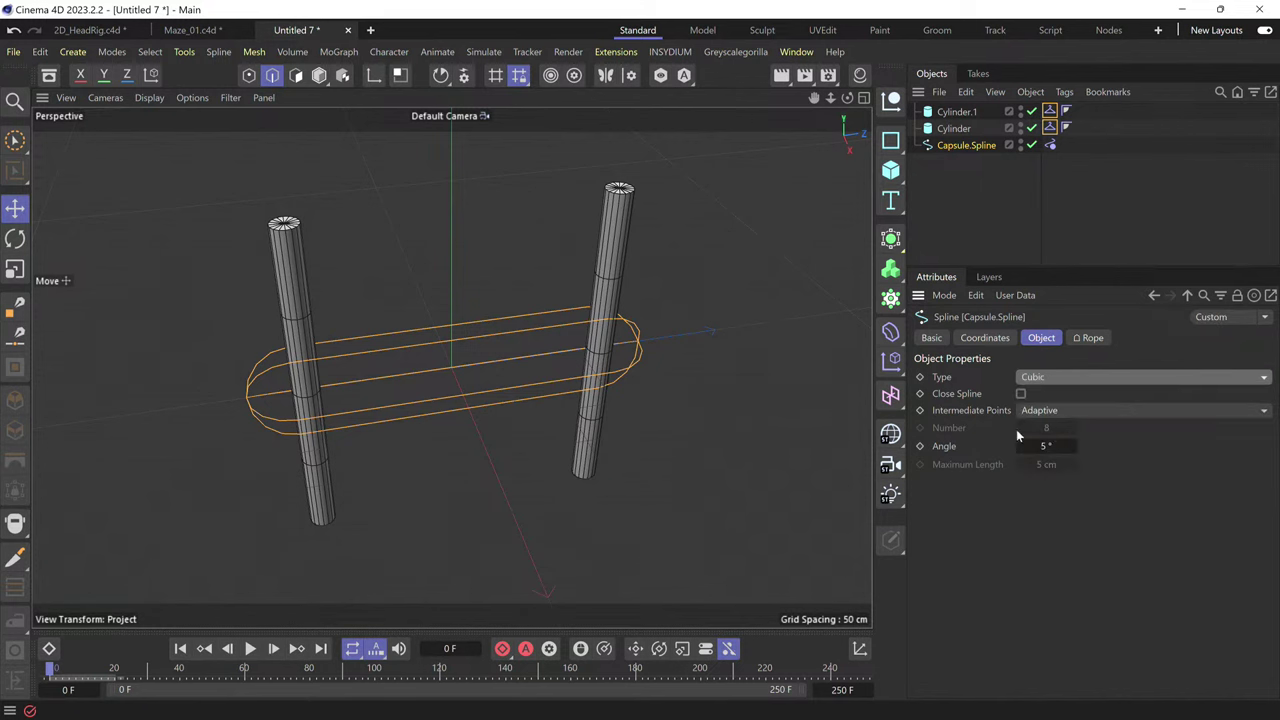
left_click(1070, 412)
left_click(1068, 453)
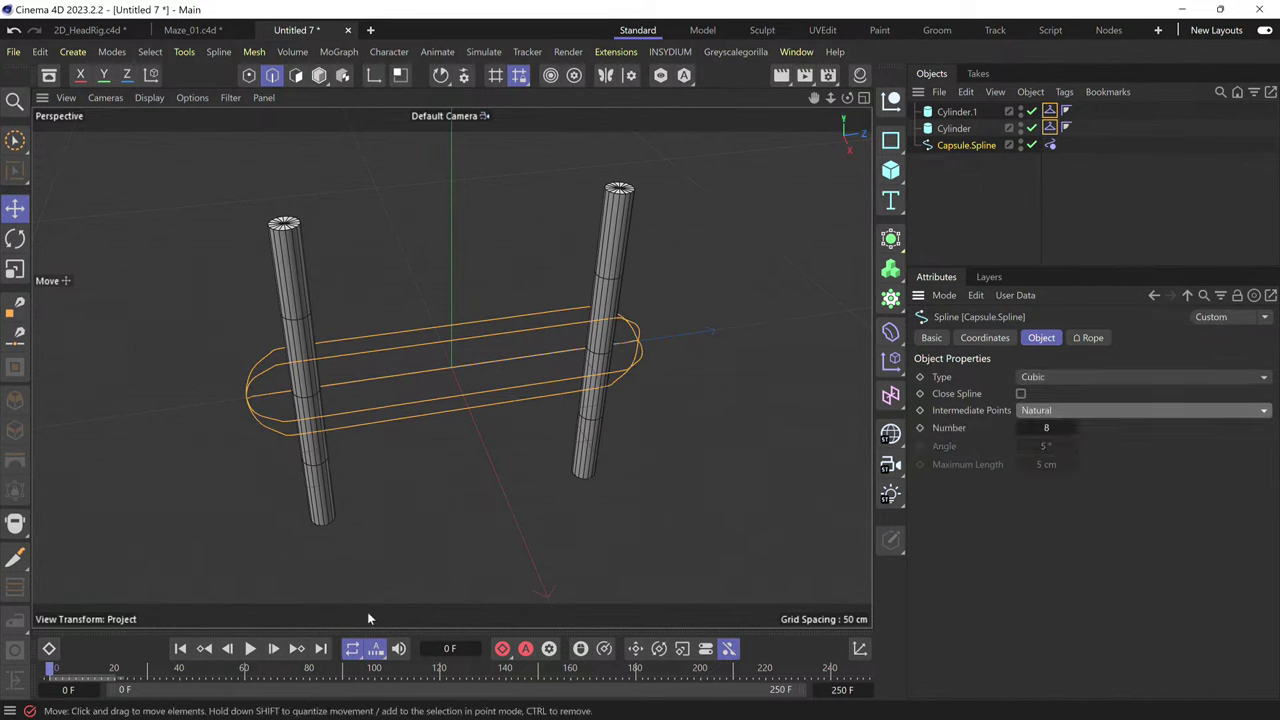
left_click(250, 648)
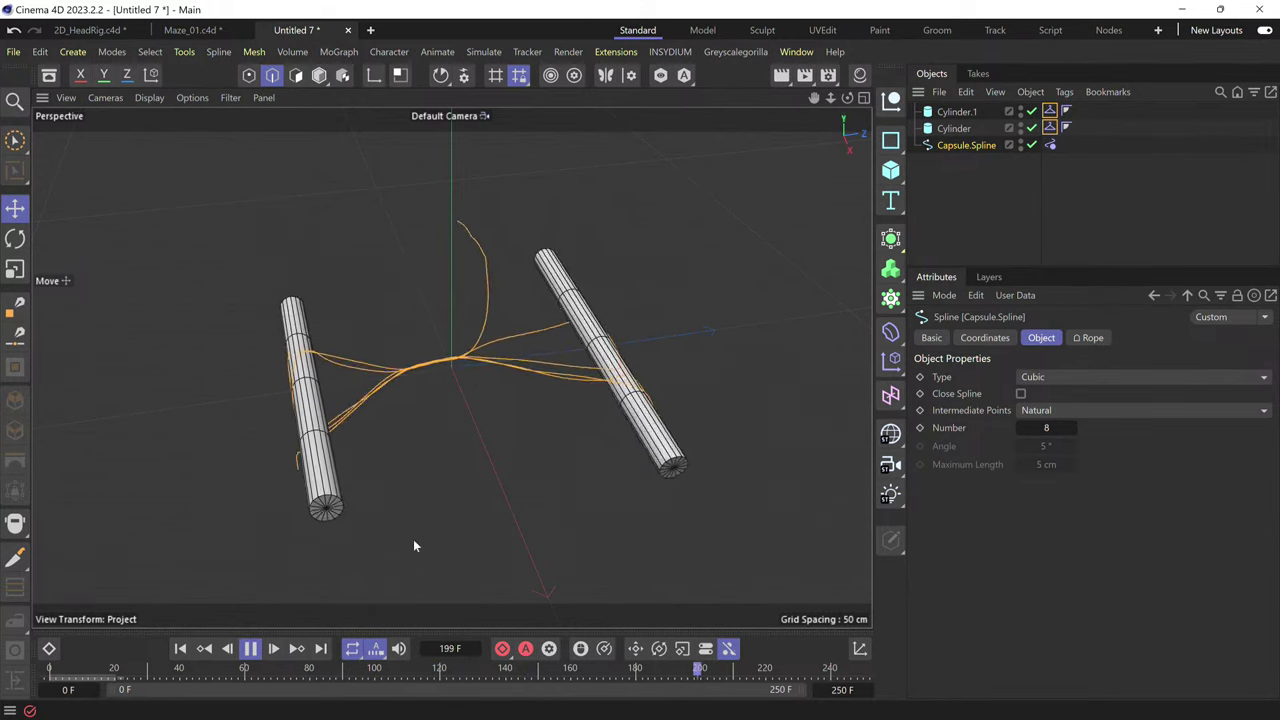
left_click(250, 648)
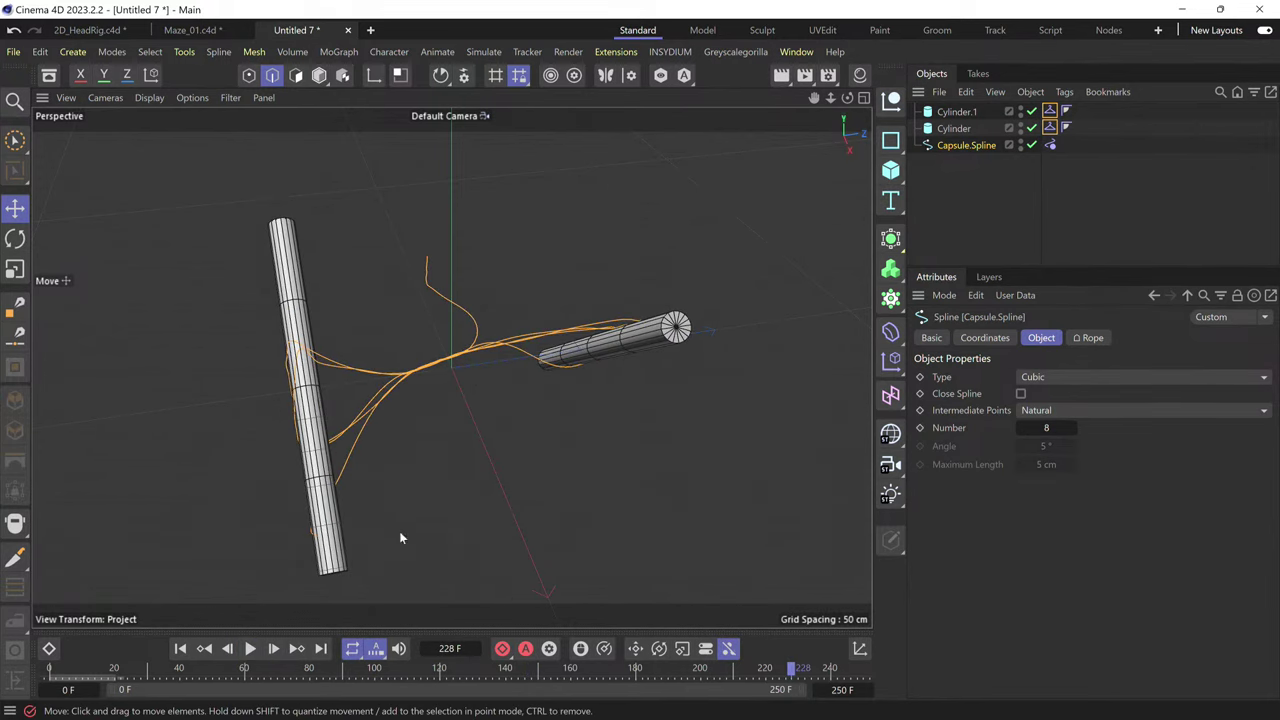
- Hide both cylinders in the viewport and inspect the twisted part of the rope up close
left_click(1020, 125)
left_click(1020, 130)
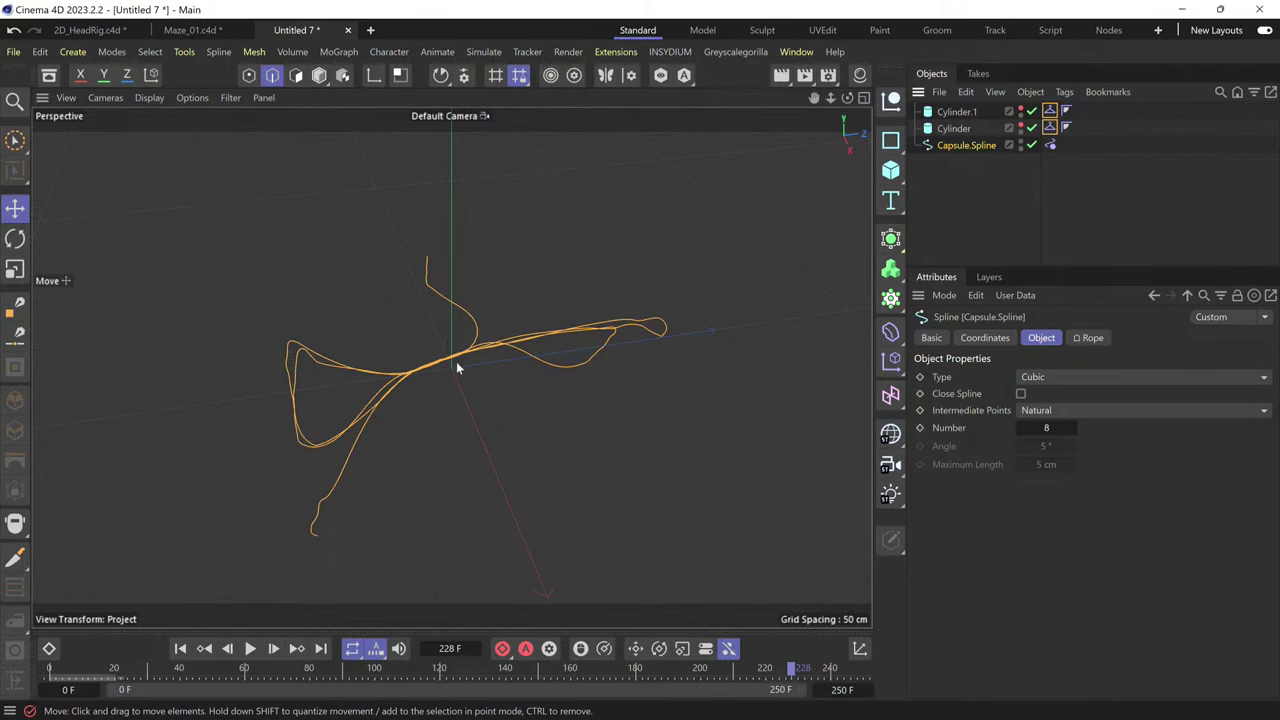
scroll(457, 365, "up", 8)
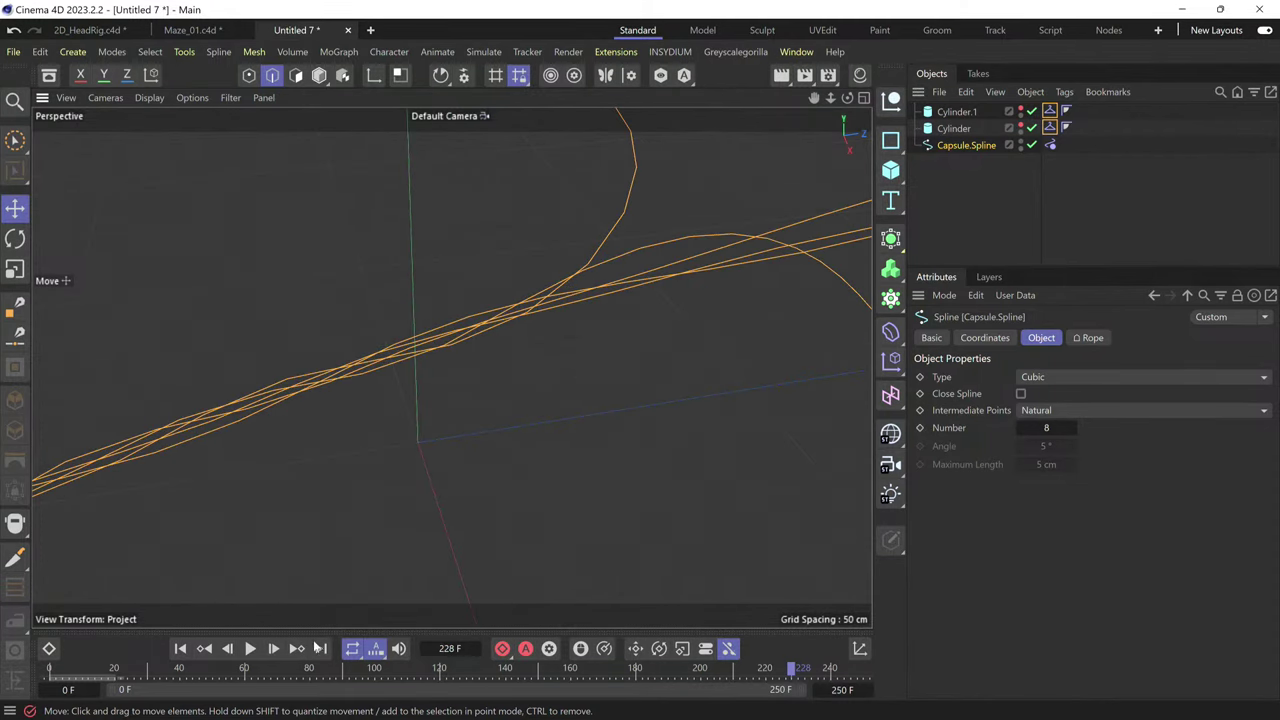
- Preview the rope simulation without the cylinders and return to frame 0
left_click_drag(164, 674, 37, 680)
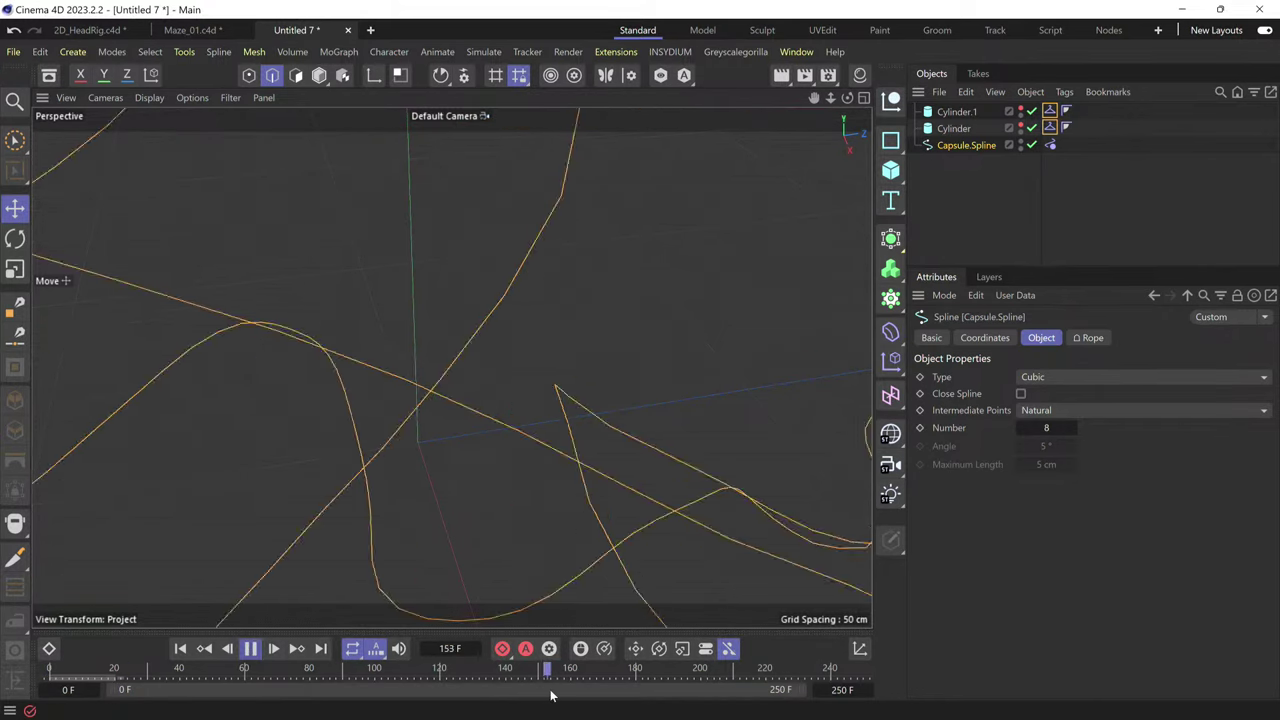
left_click_drag(491, 690, 25, 690)
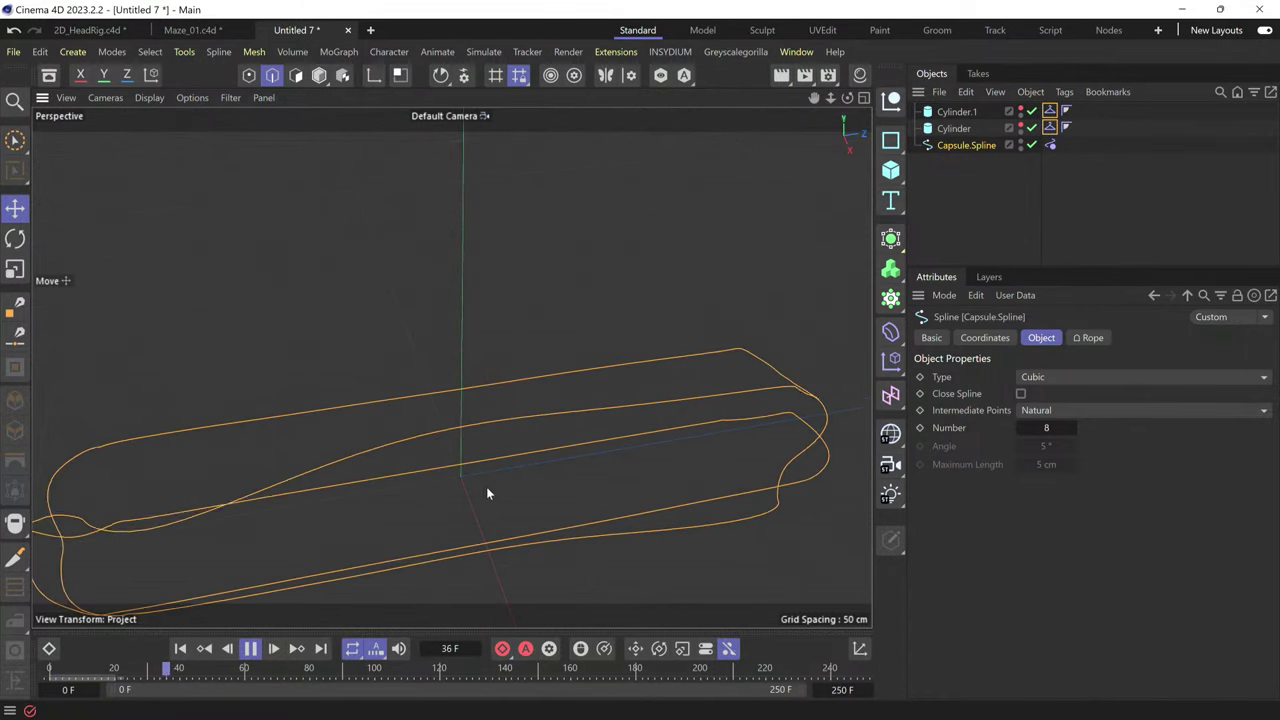
left_click(250, 648)
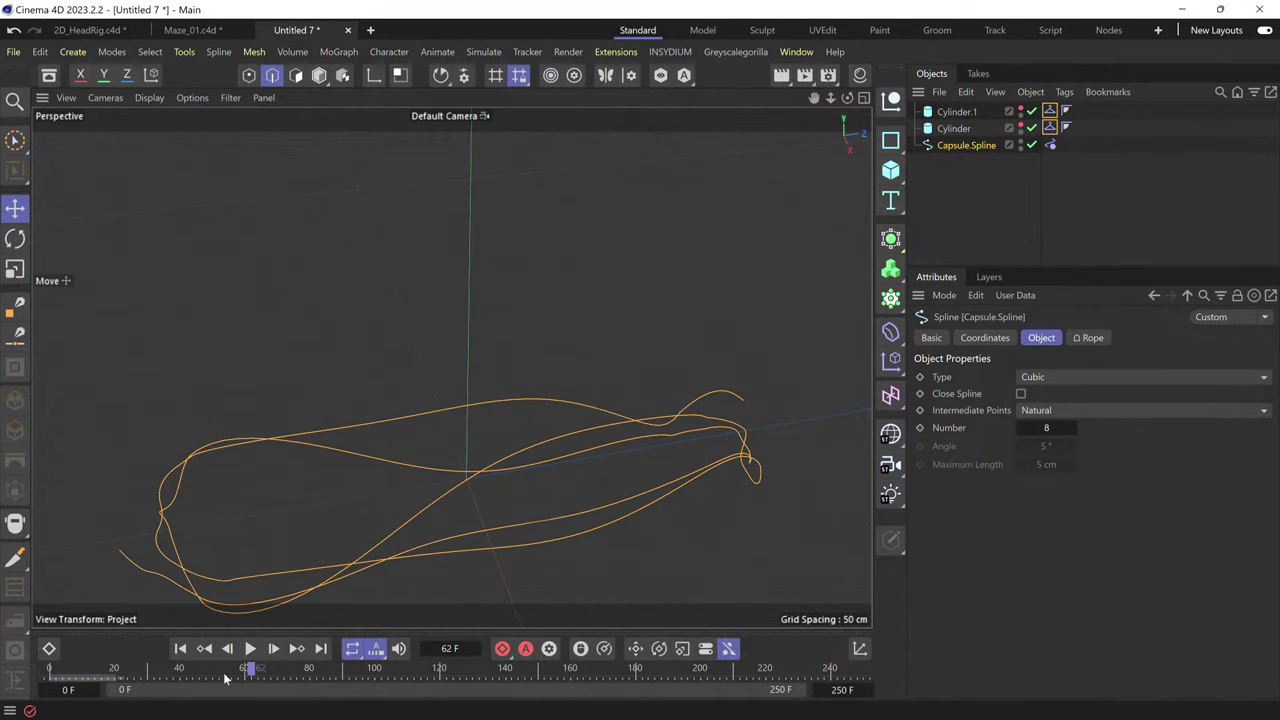
left_click_drag(225, 678, 2, 686)
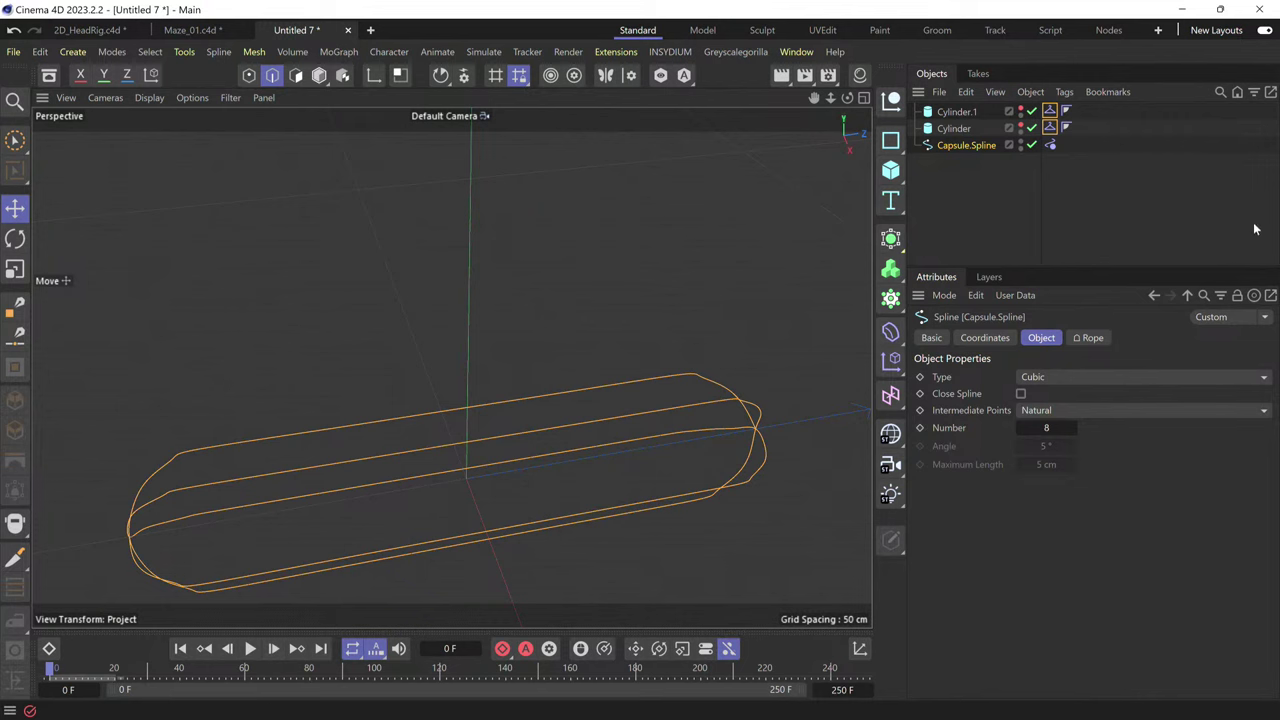
- Cache the scene's simulation from the rope tag and scrub the cached motion to frame 211 to inspect the twist
left_click(1049, 145)
left_click(1082, 338)
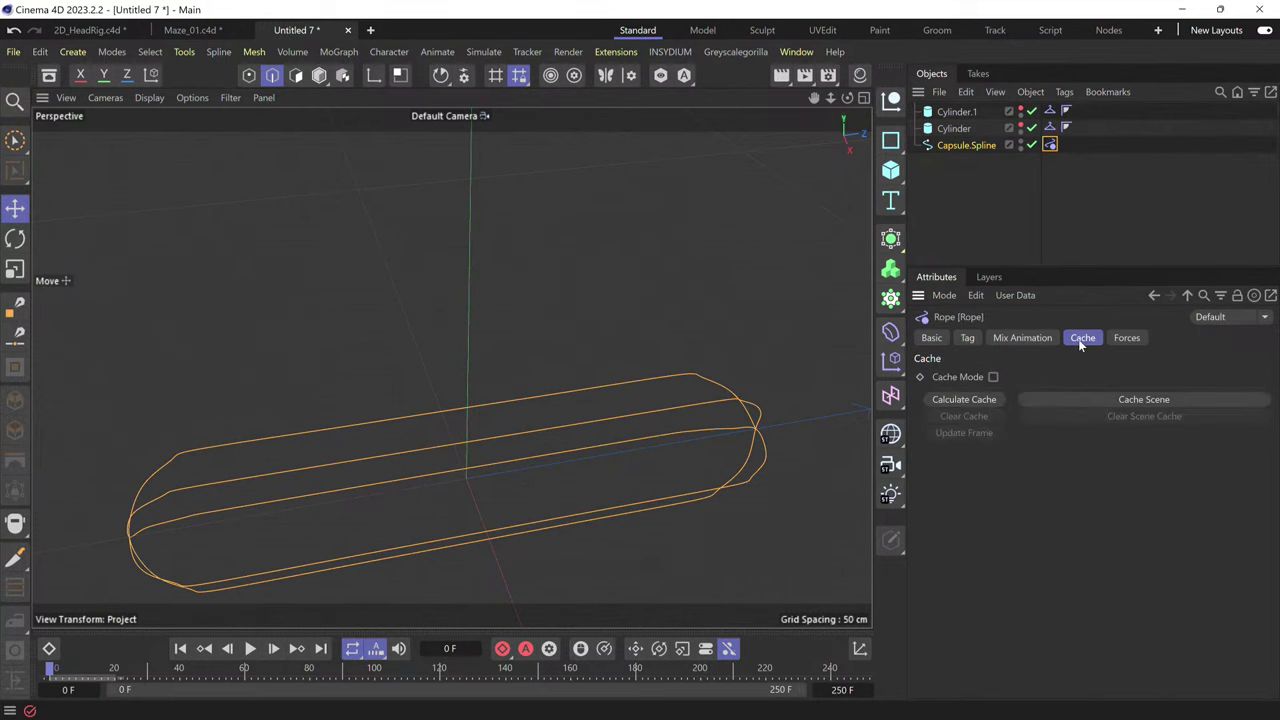
left_click(1118, 398)
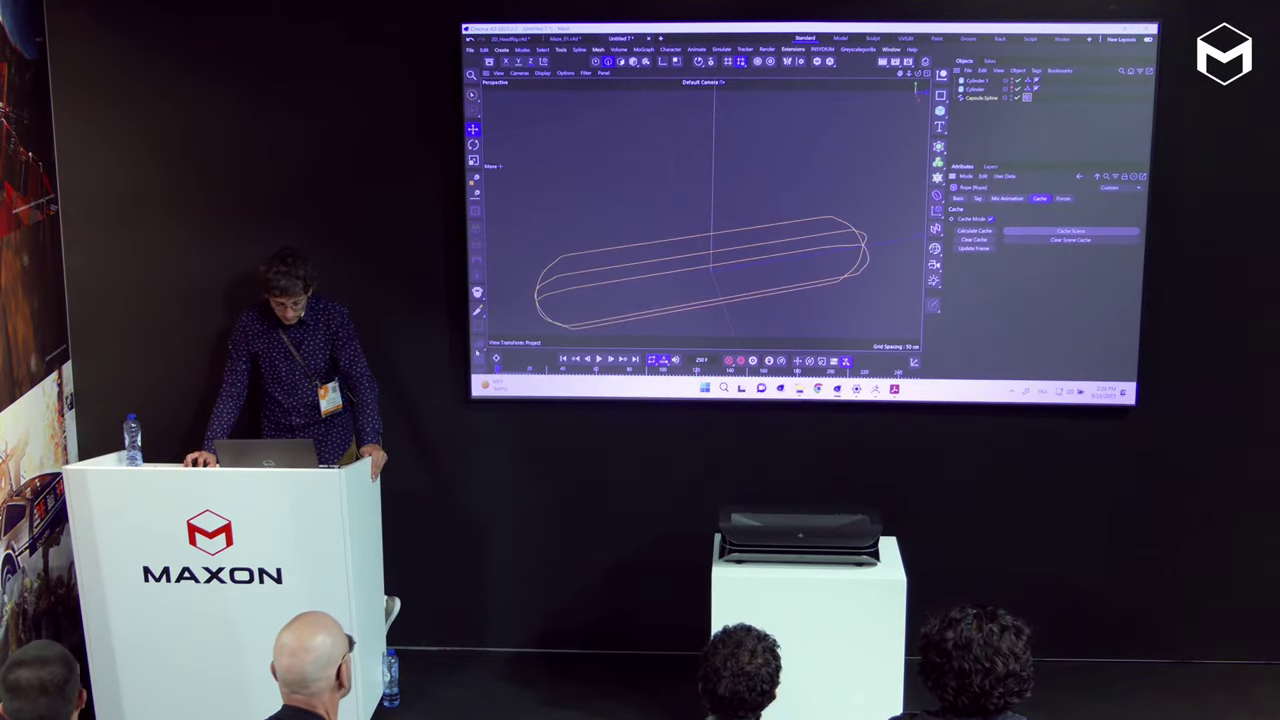
left_click_drag(504, 374, 822, 382)
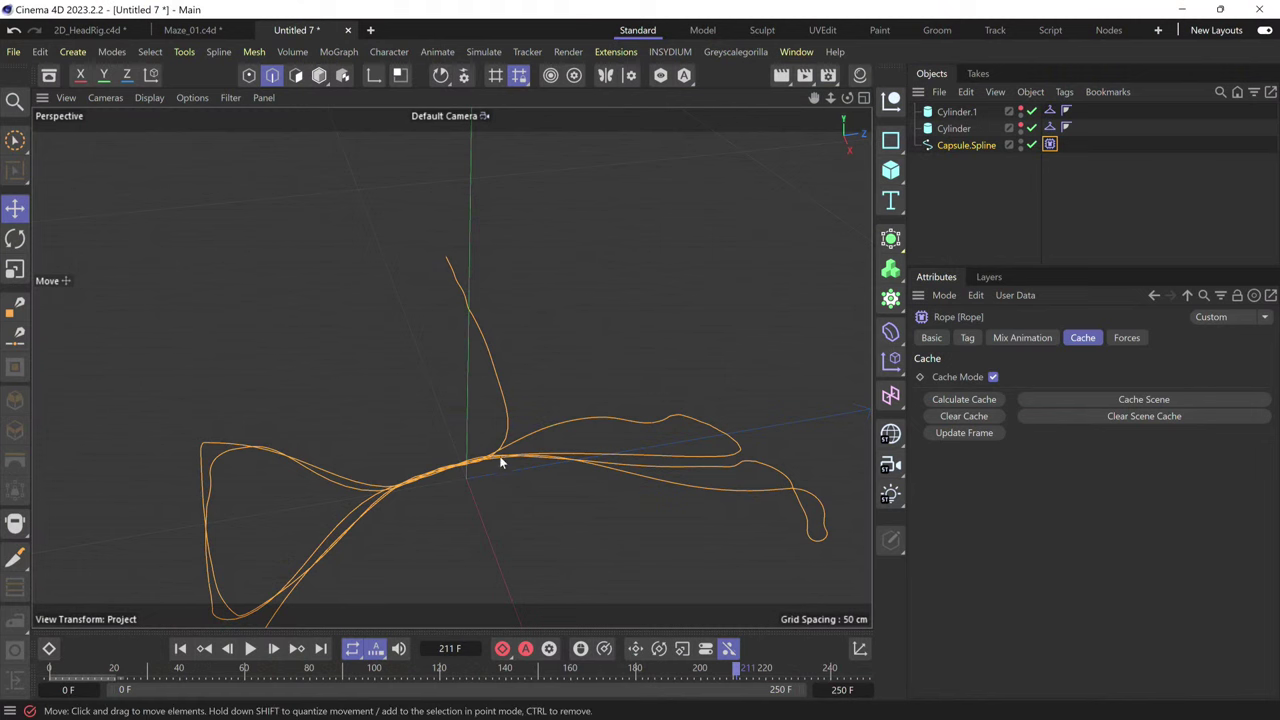
scroll(459, 490, "up", 10)
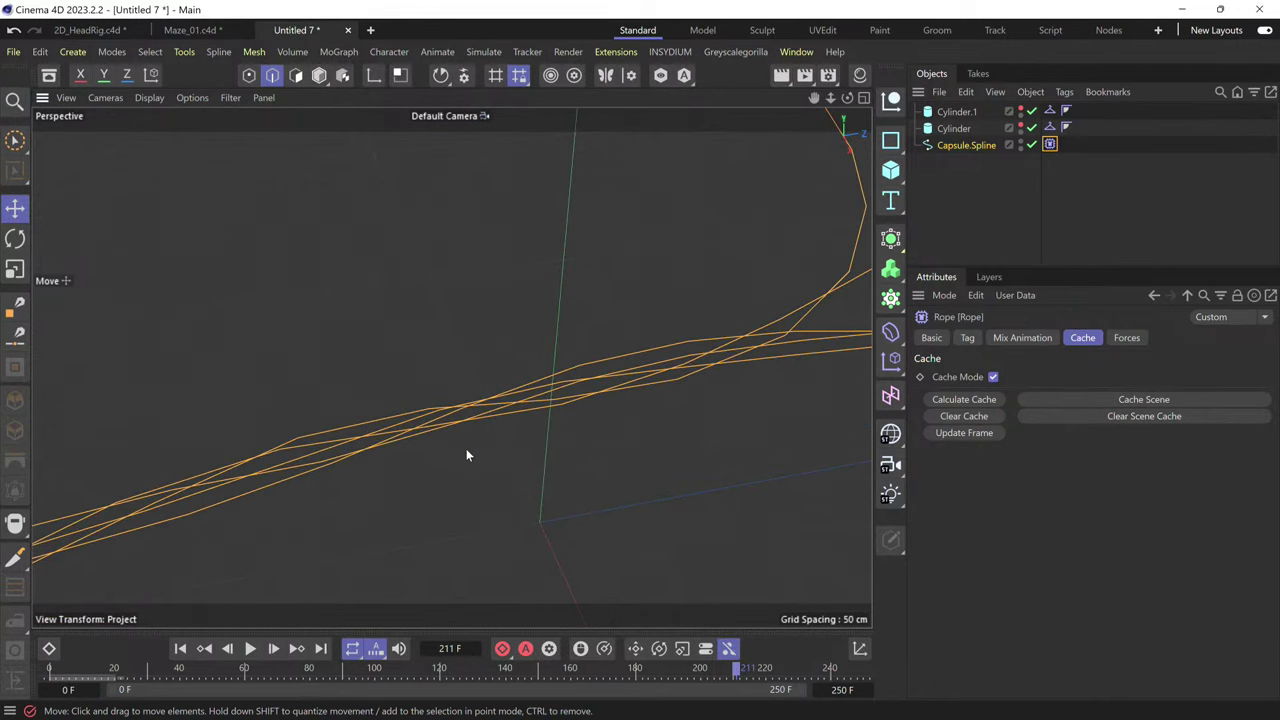
scroll(466, 455, "down", 2)
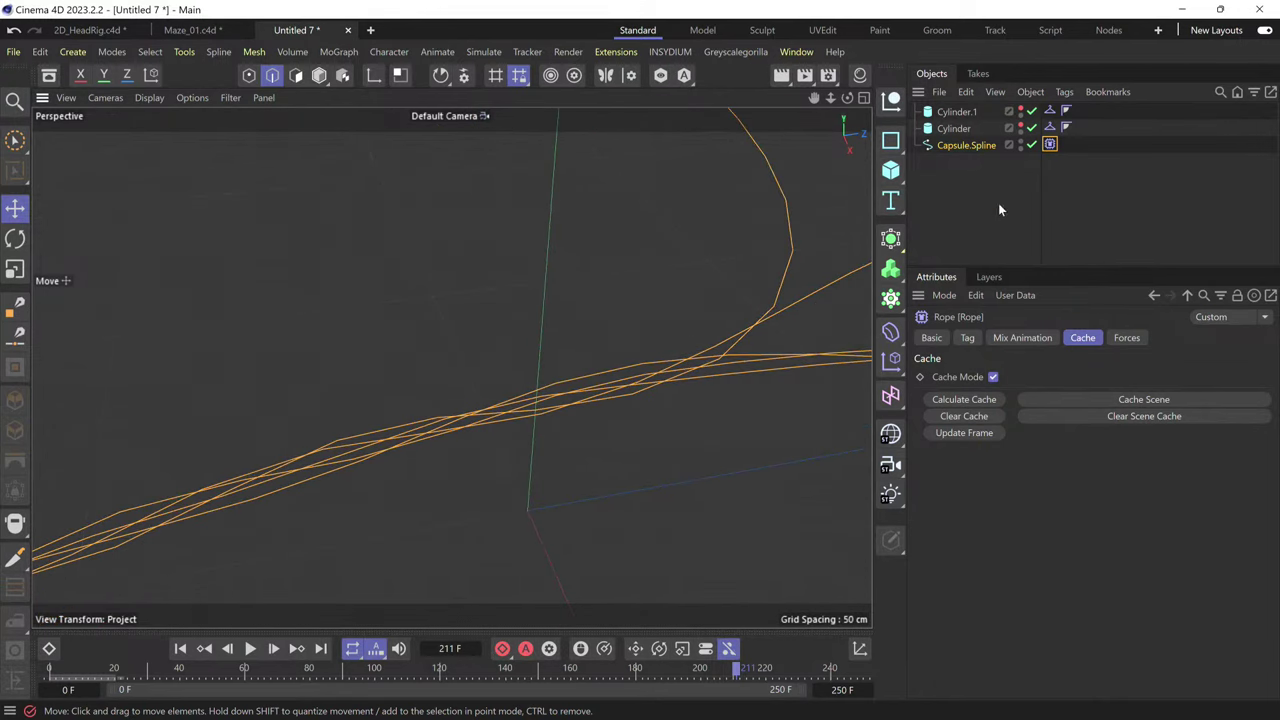
- Bake Capsule.Spline as an Alembic file, saving it in the Maze_01 folder
left_click(973, 147)
left_click(1049, 144)
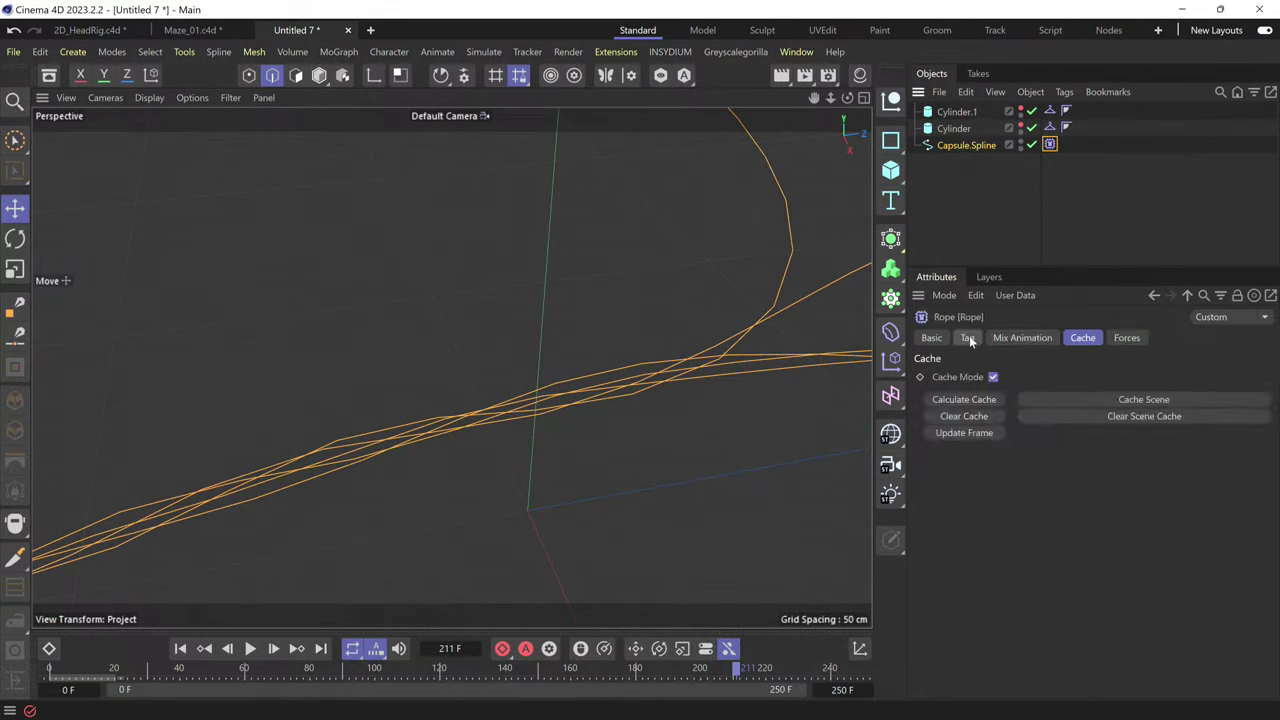
left_click(968, 146)
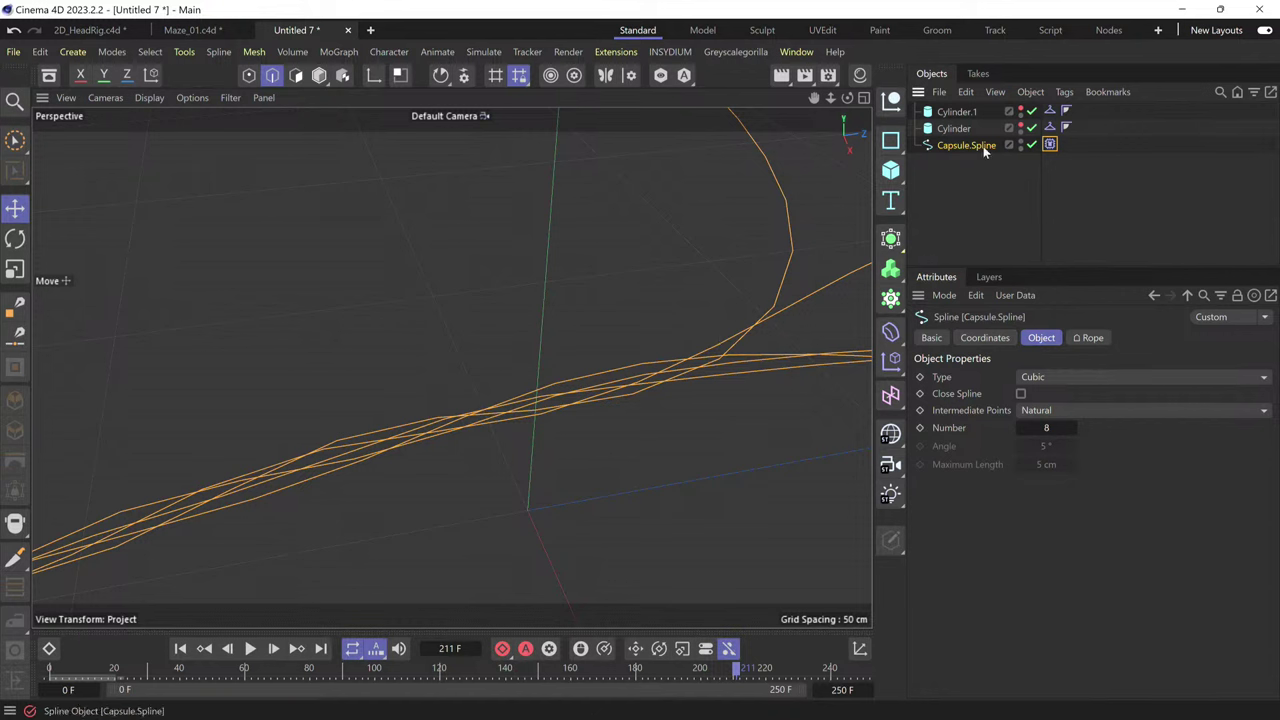
left_click(1090, 338)
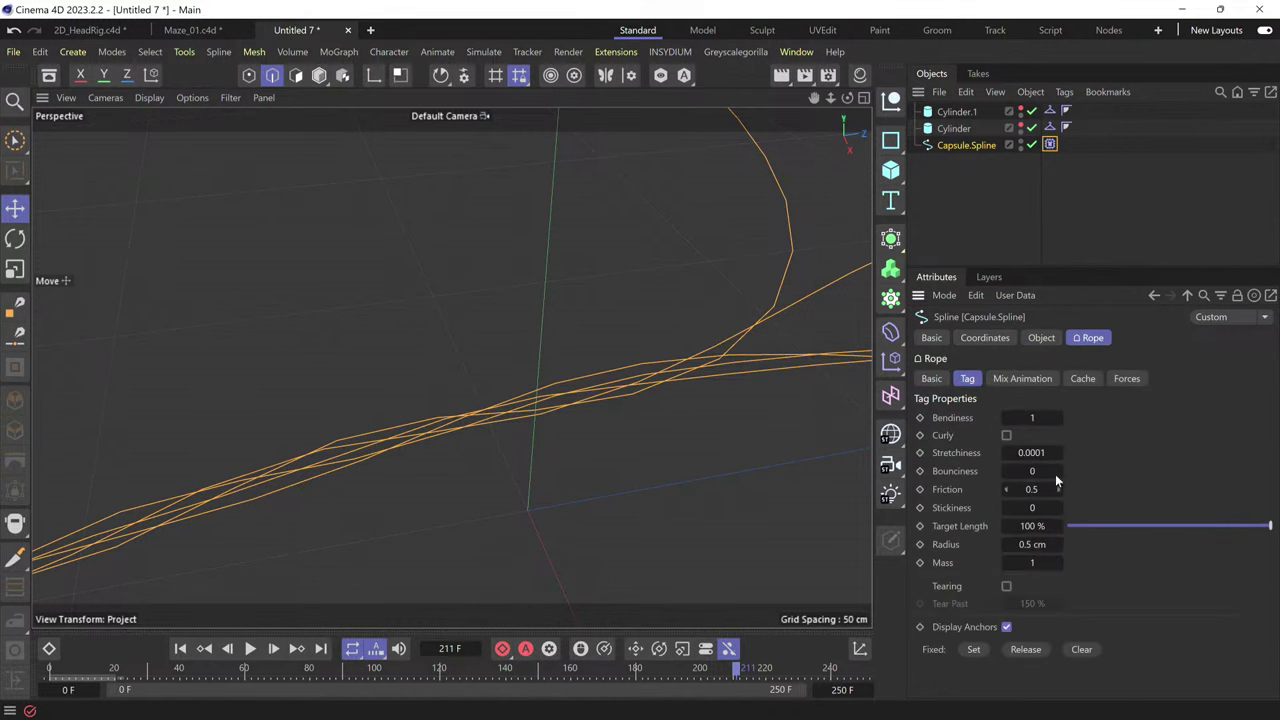
right_click(984, 149)
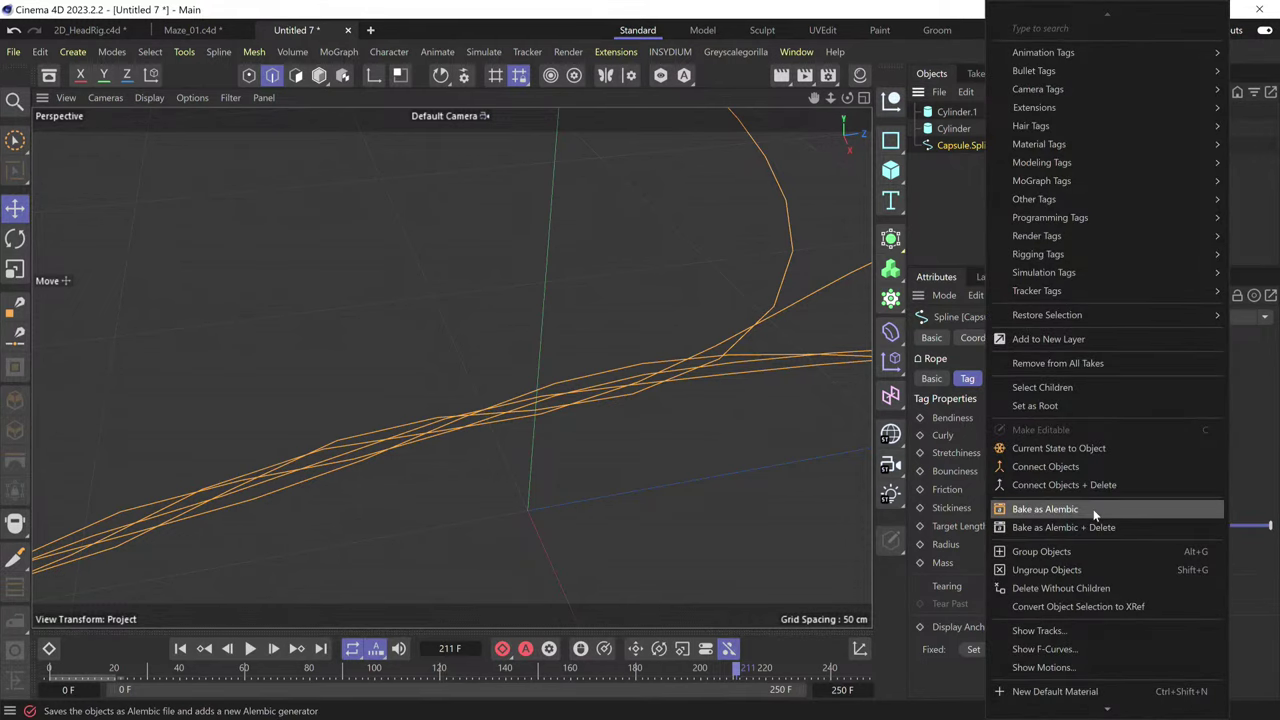
left_click(1044, 509)
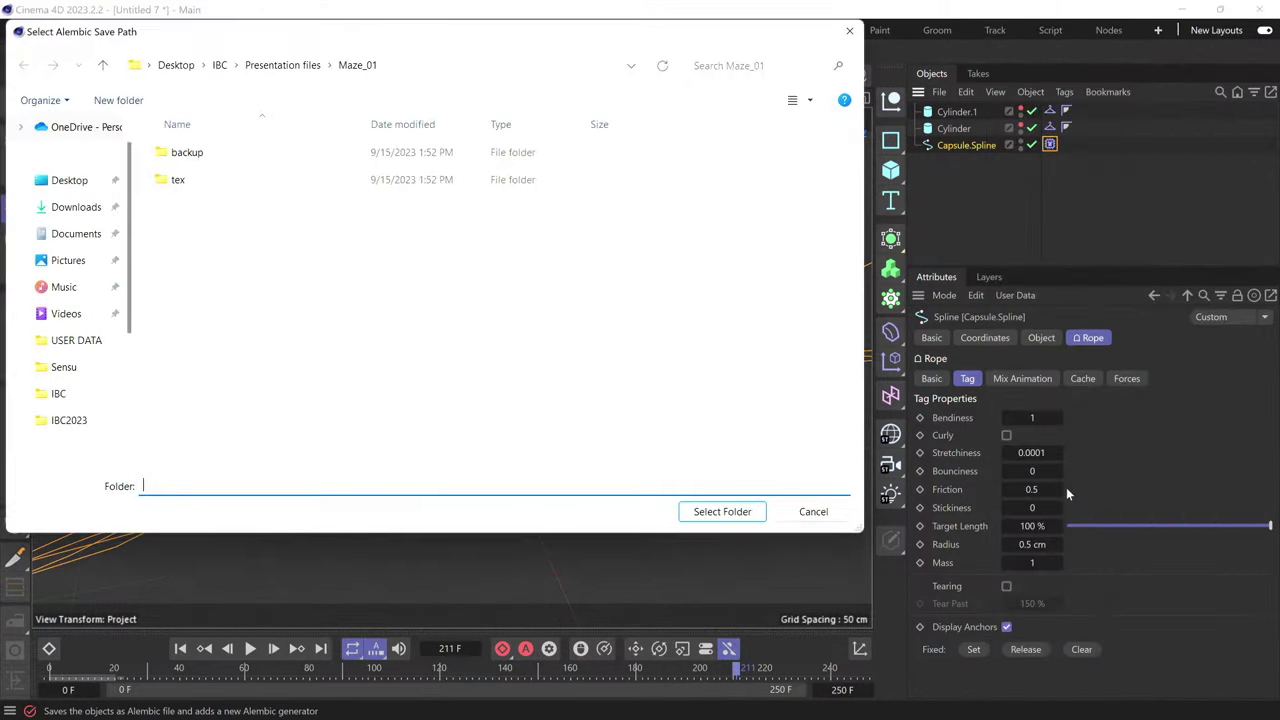
left_click(722, 511)
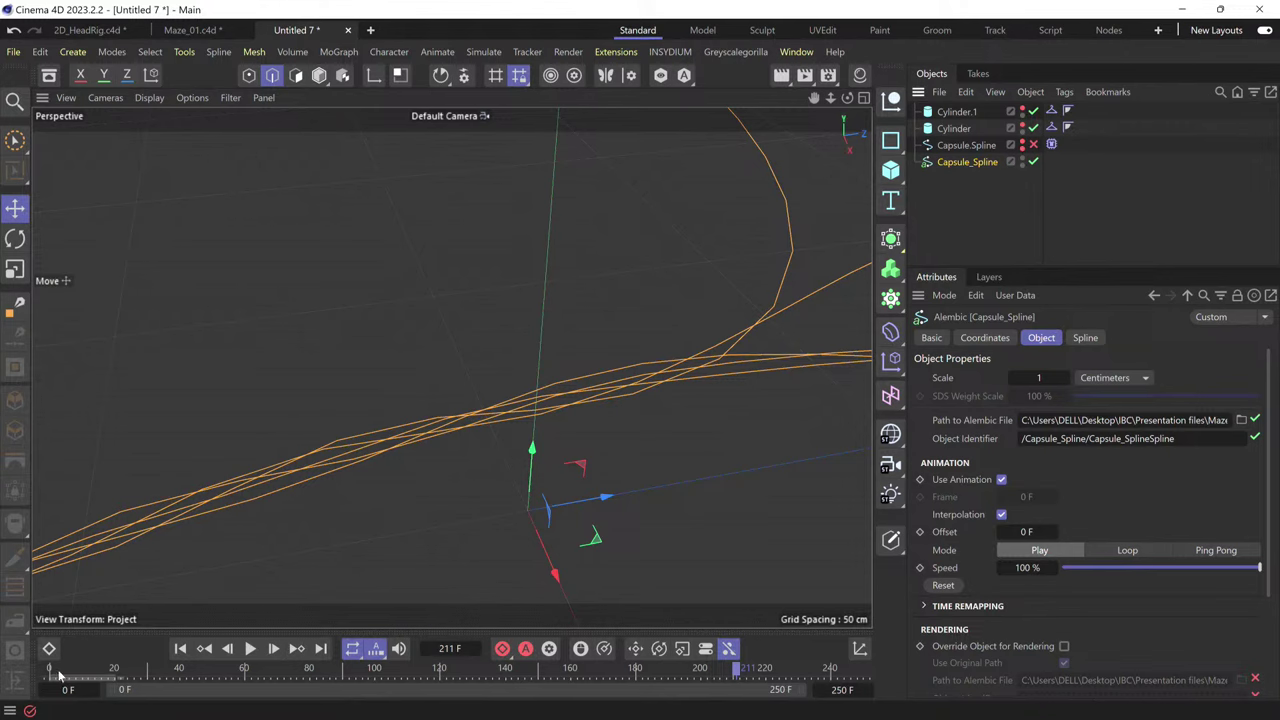
- Scrub and play the baked Alembic spline's animation with the whole spline framed in the view
left_click_drag(58, 672, 229, 672)
scroll(519, 500, "down", 3)
key("h")
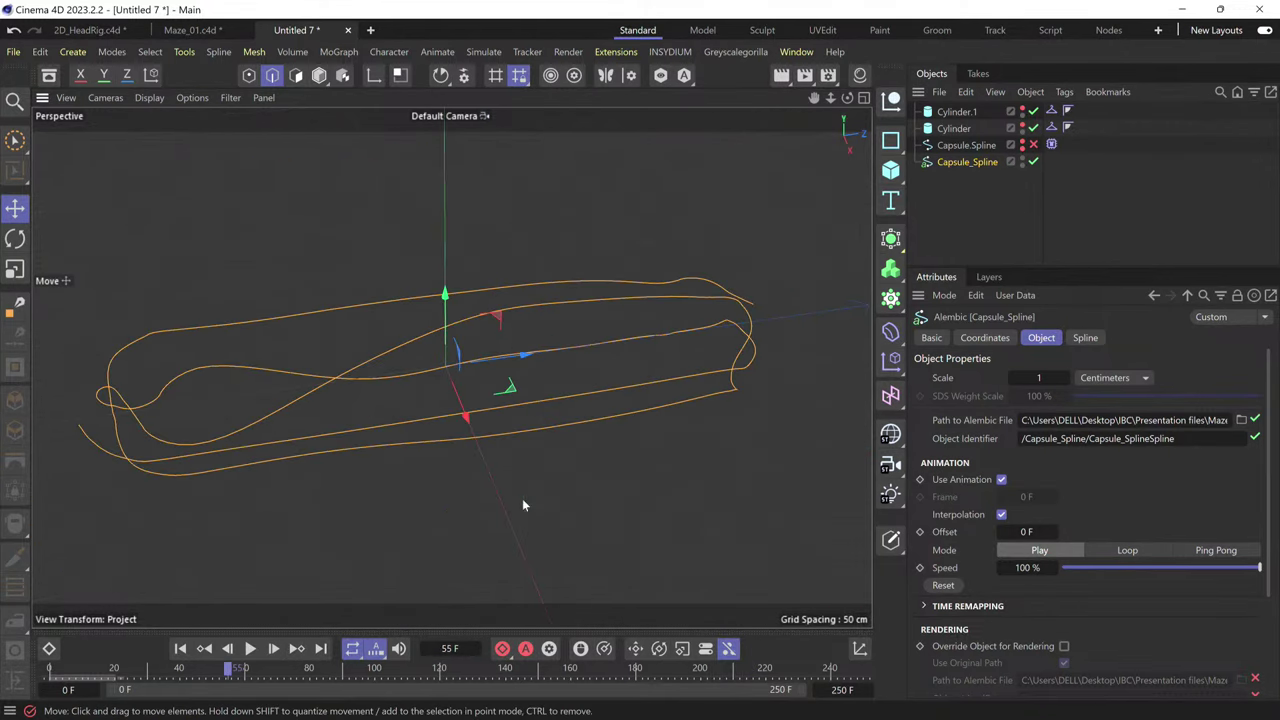
left_click(250, 649)
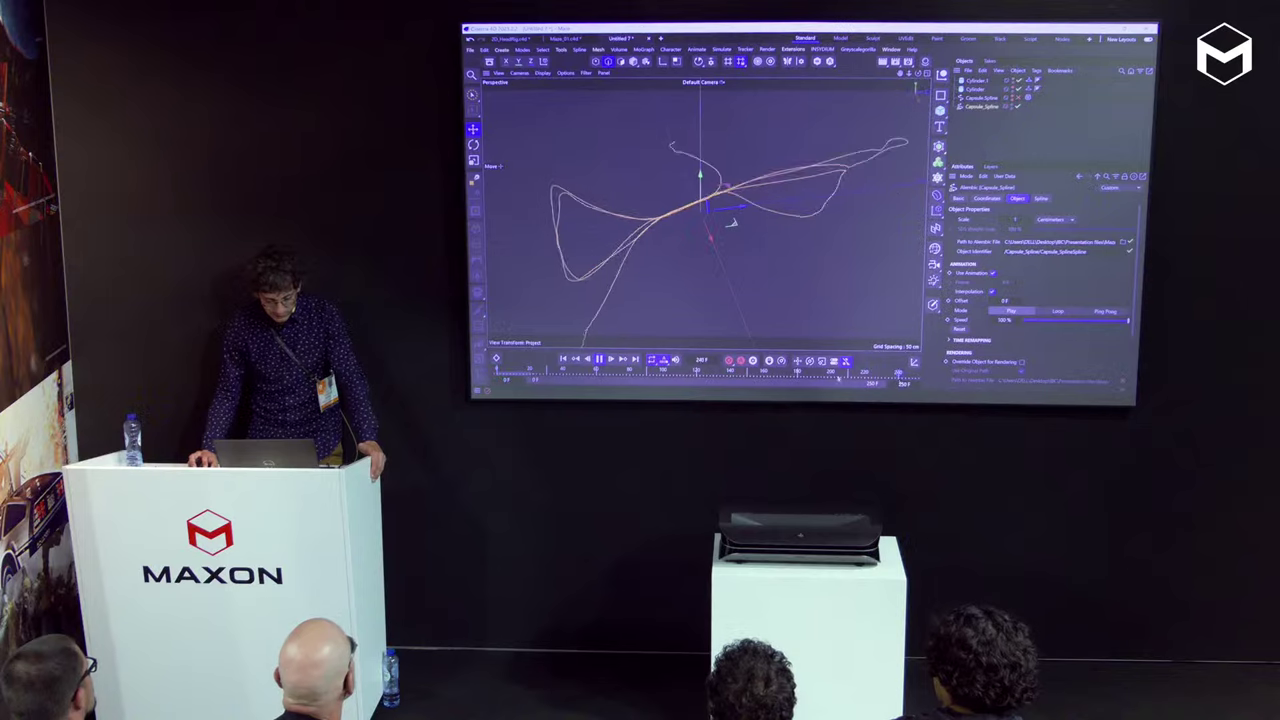
left_click(598, 361)
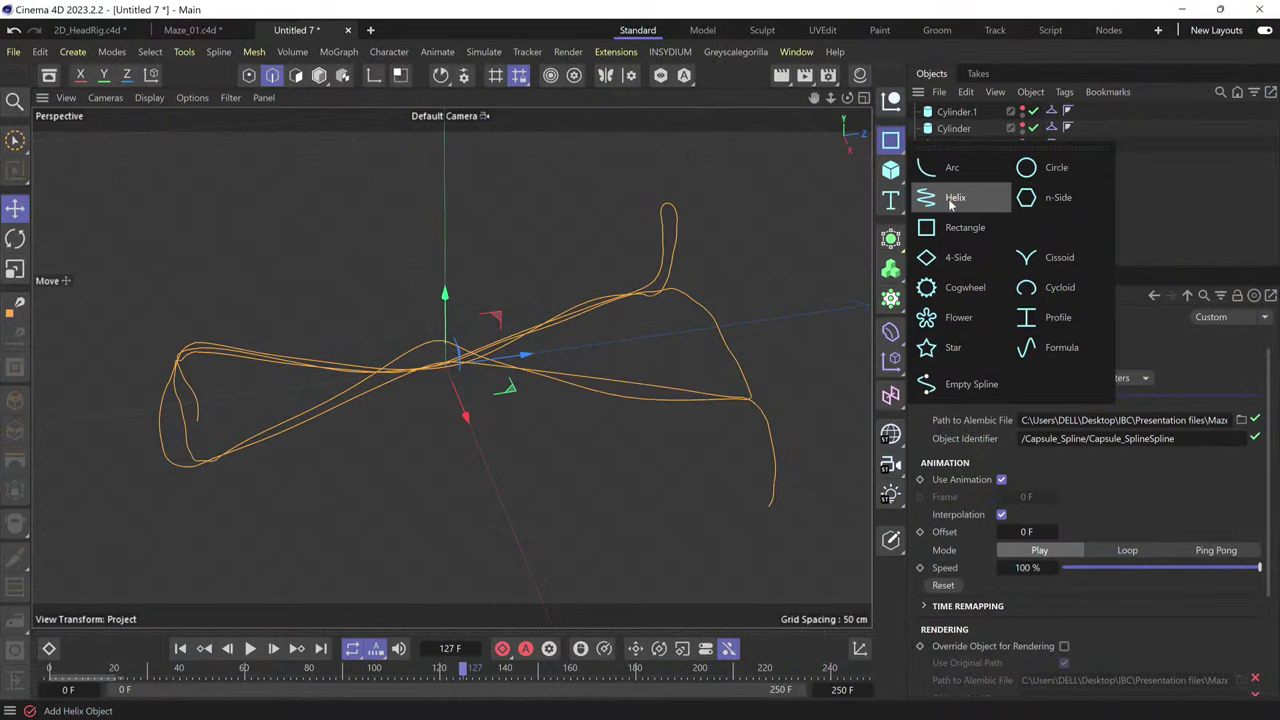
- Add a Helix spline with its start radius and end radius both set to 0.5 cm
left_click(955, 198)
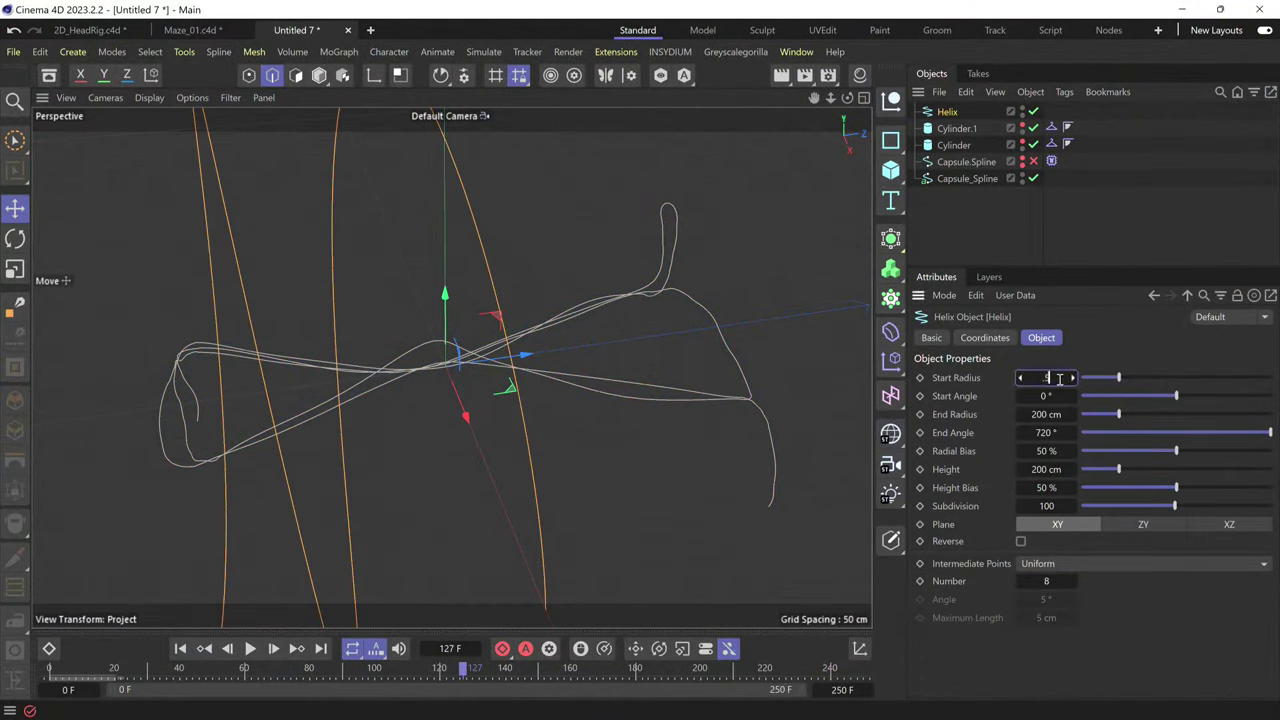
key("Tab")
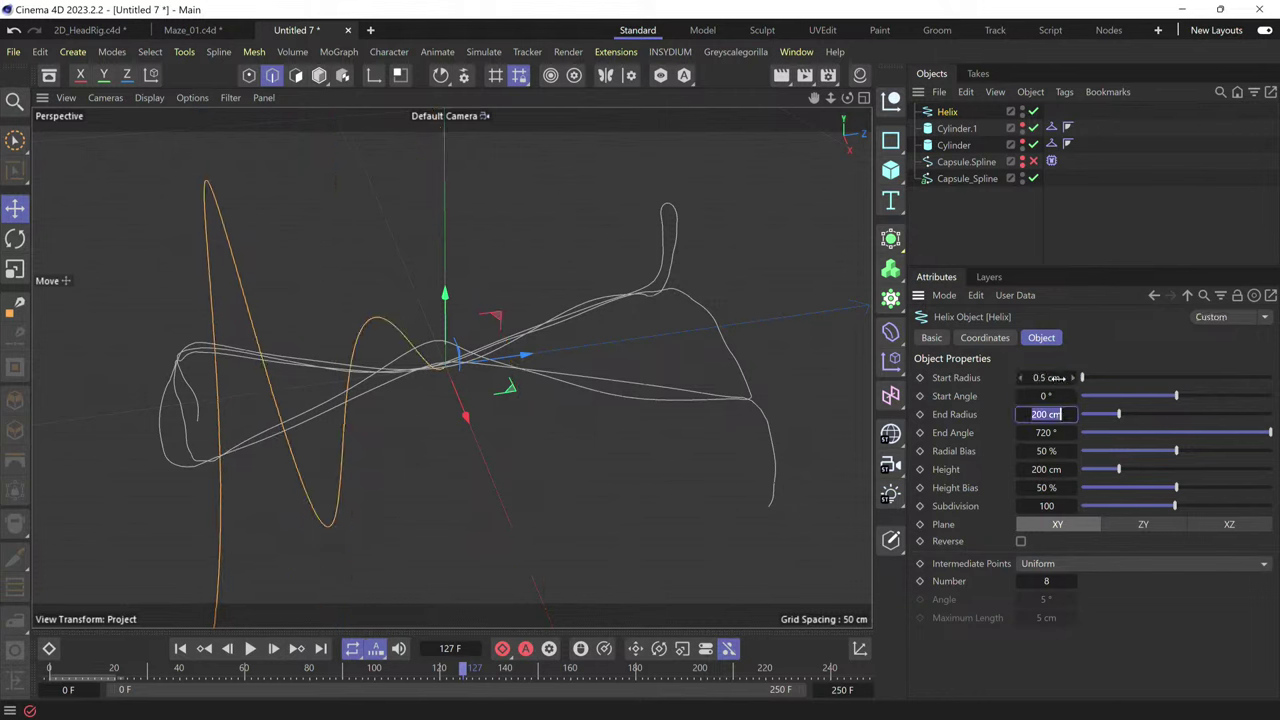
type(".5")
key("Return")
scroll(300, 405, "up", 5)
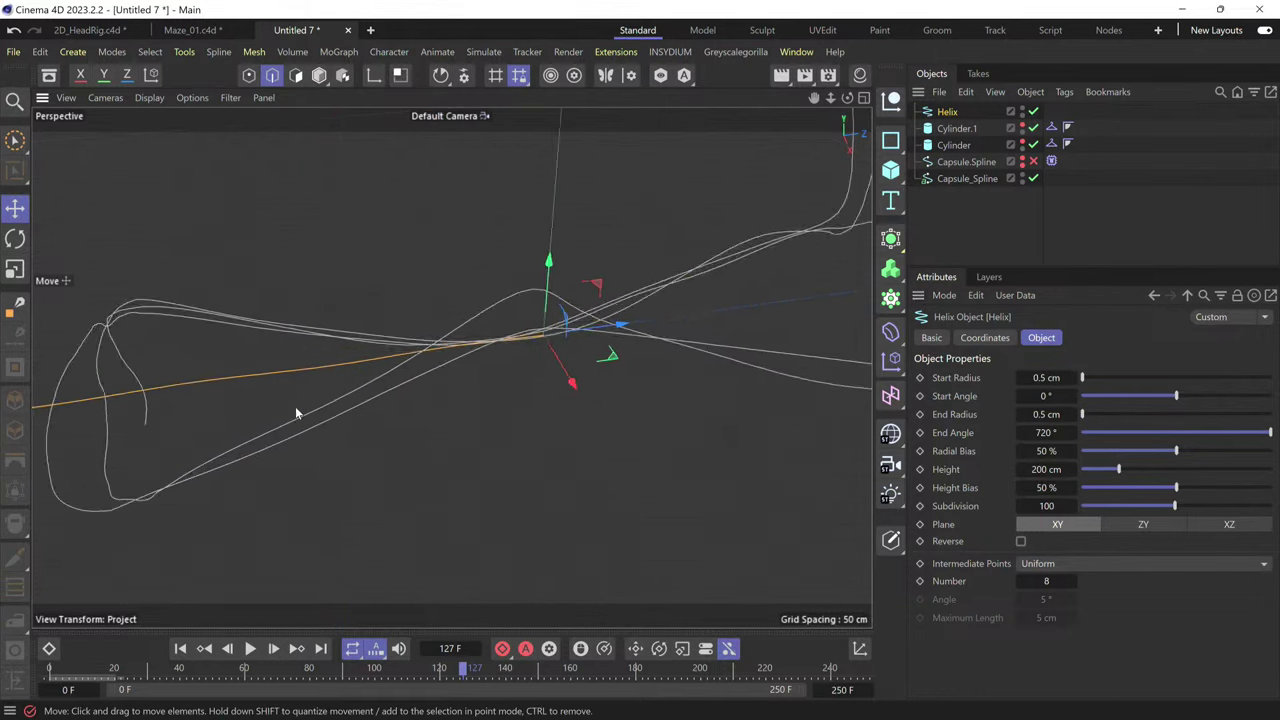
scroll(305, 384, "down", 1)
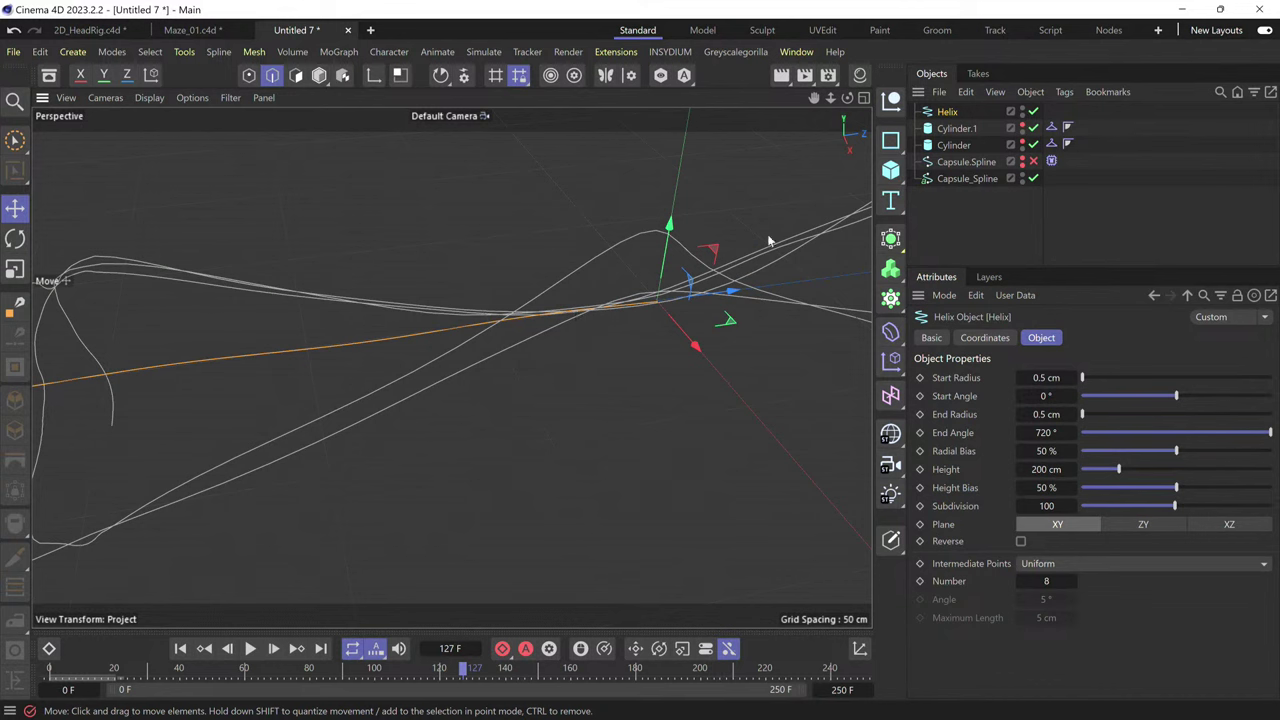
scroll(608, 318, "down", 5)
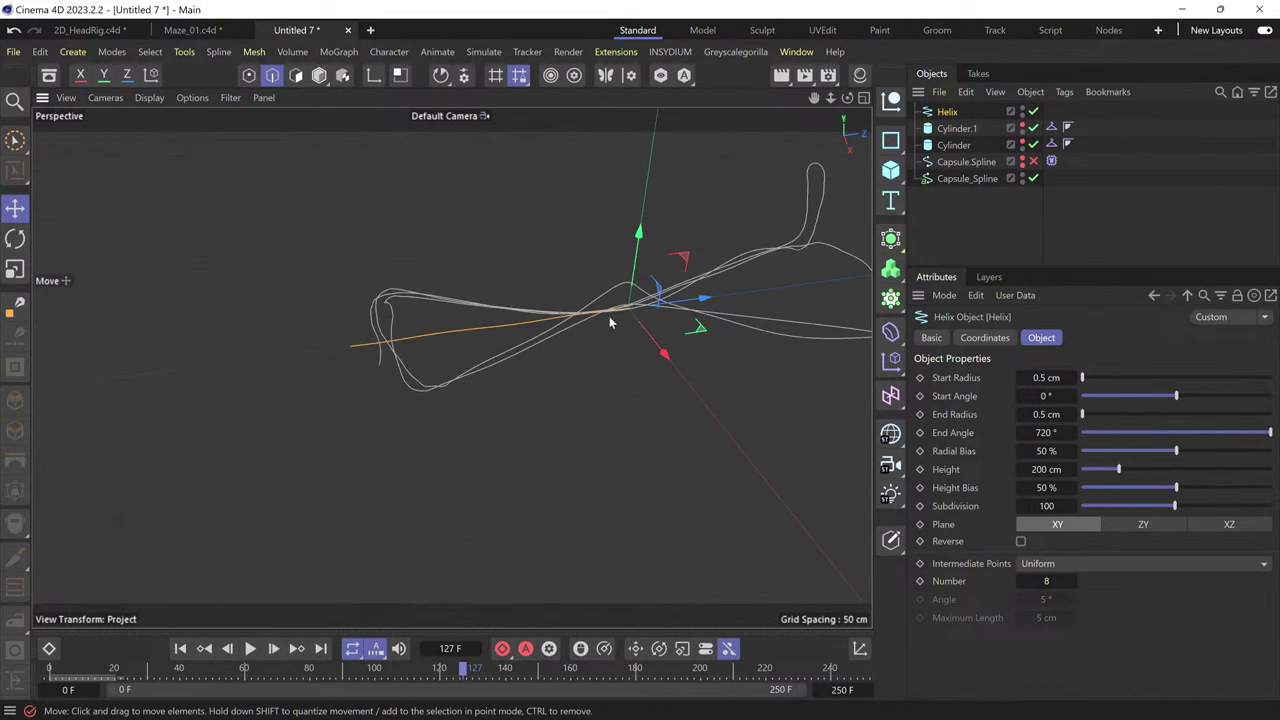
- Set the helix's end angle to 24000° and check its windings up close
left_click(1064, 432)
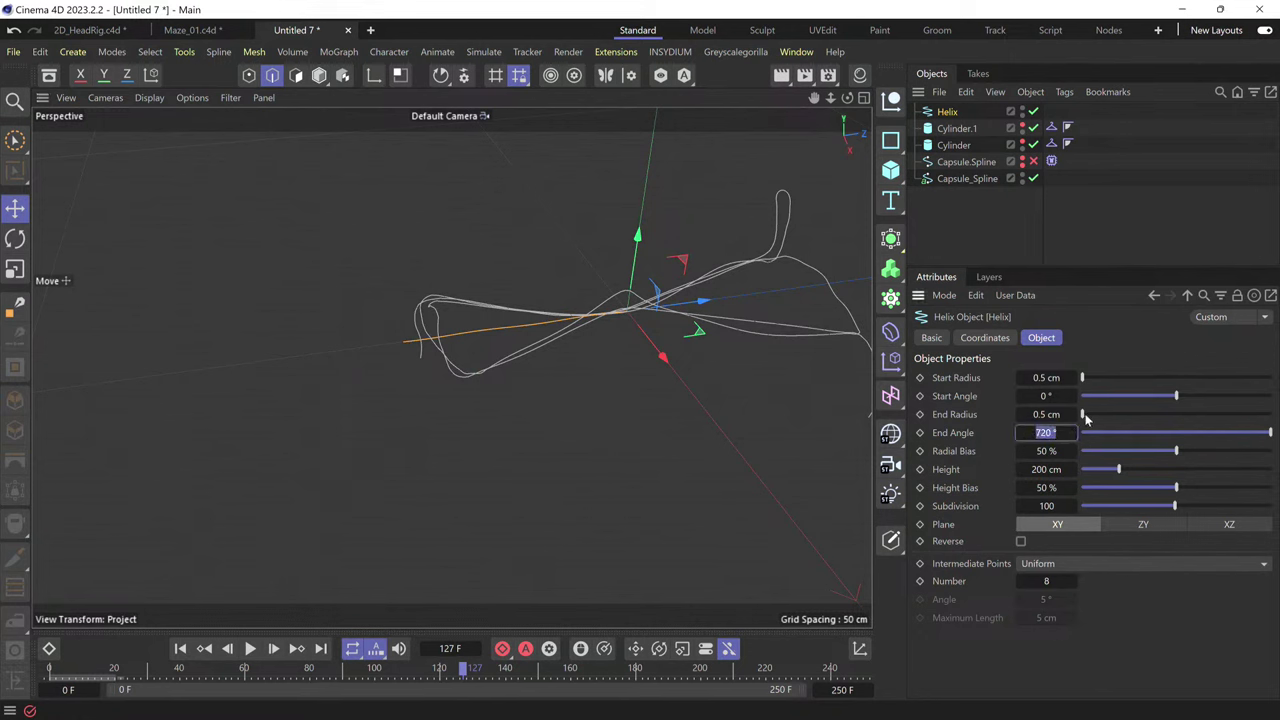
type("2")
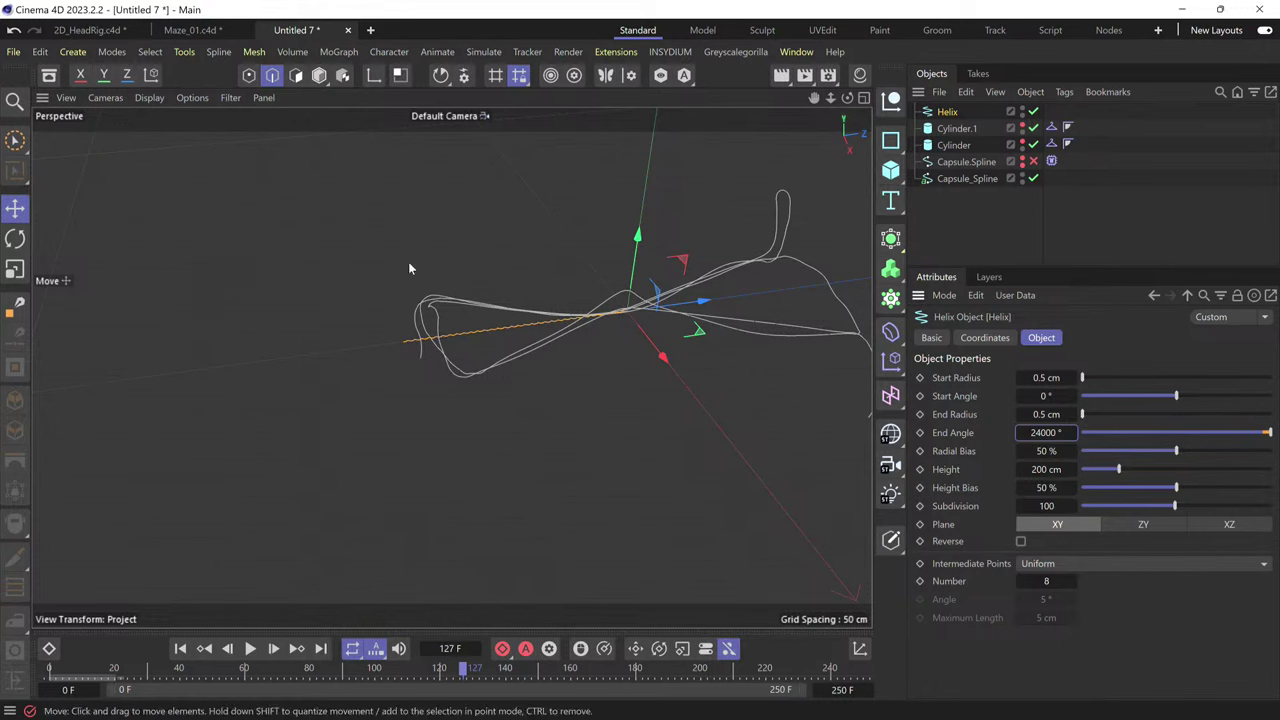
scroll(514, 329, "up", 10)
scroll(527, 312, "down", 8)
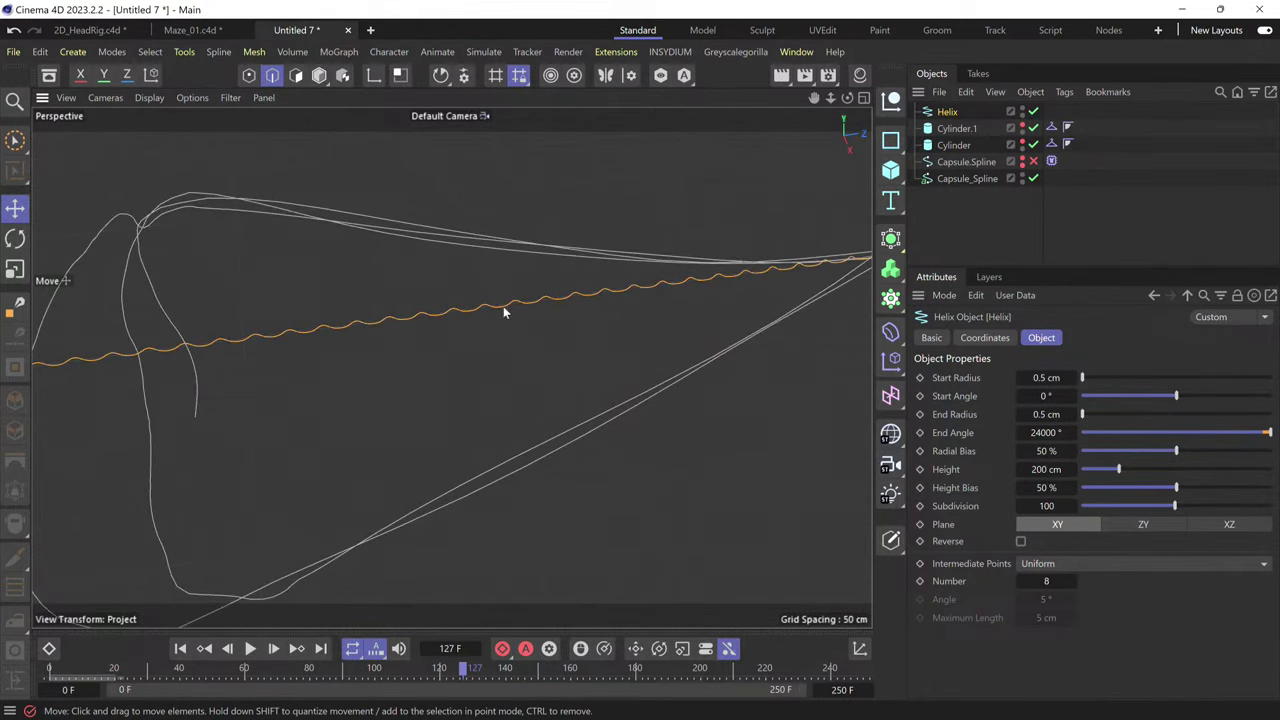
scroll(597, 341, "down", 3)
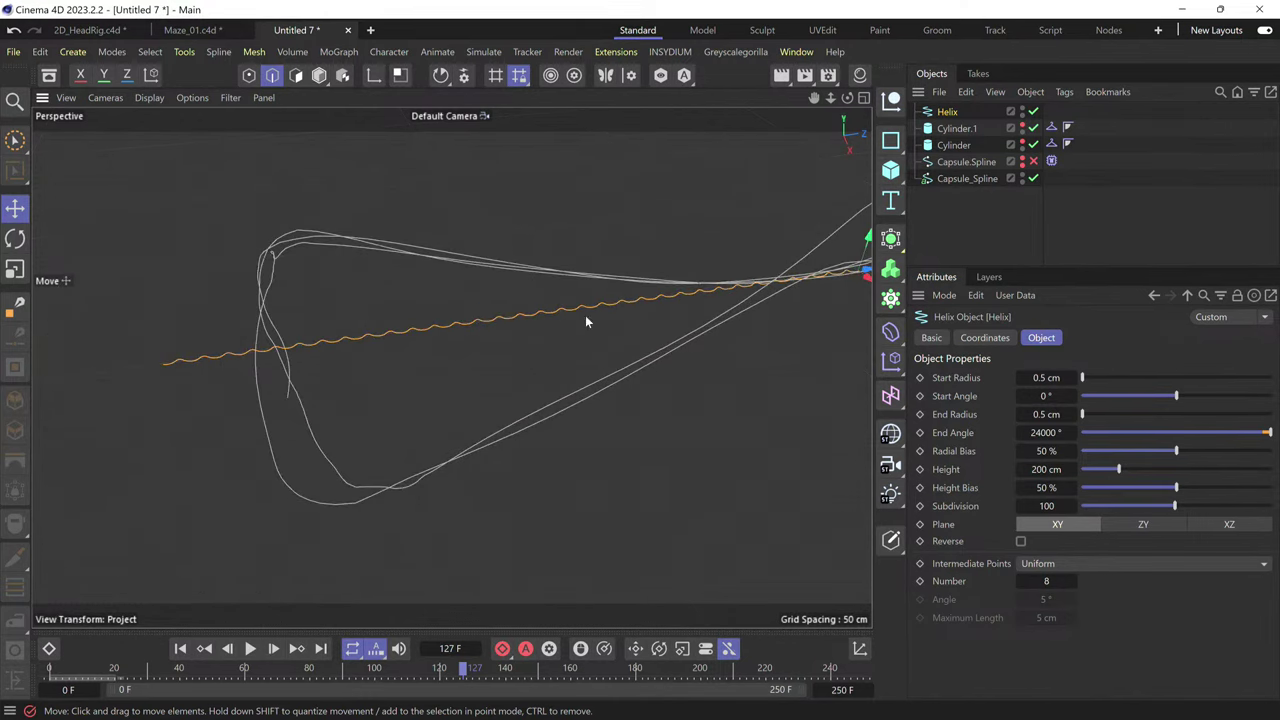
scroll(585, 318, "down", 3)
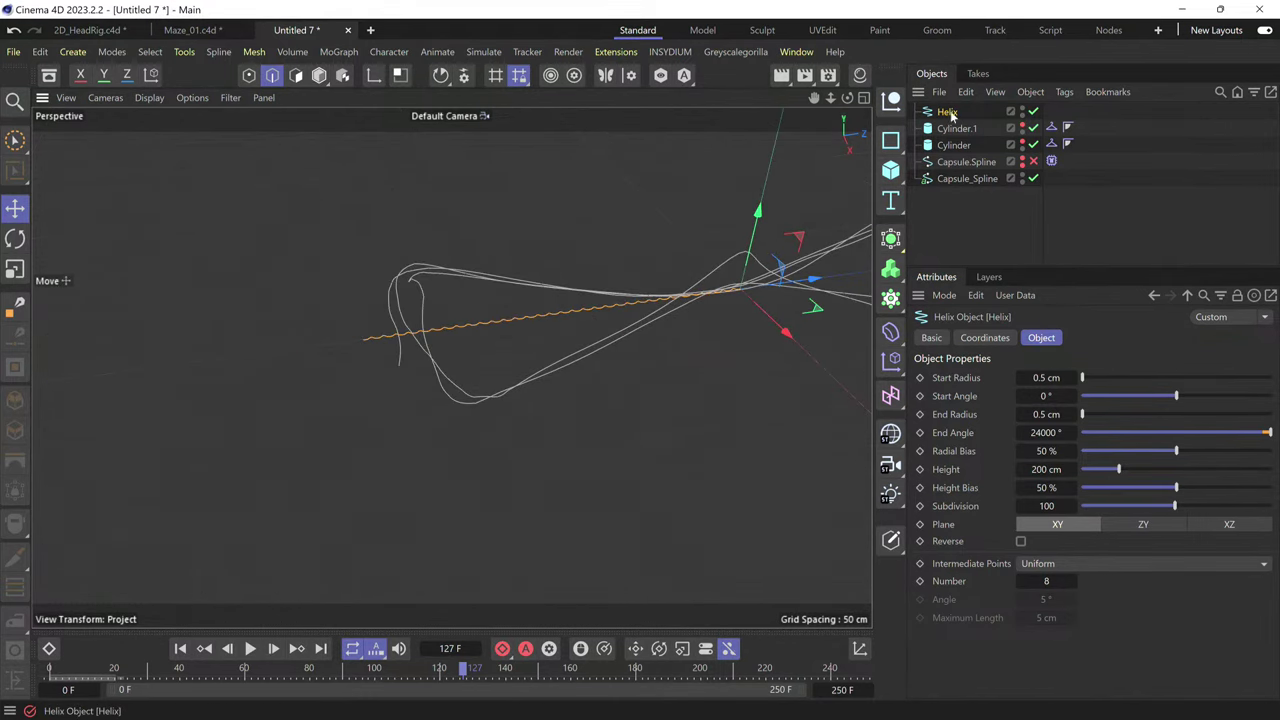
- Move the Helix directly above Capsule_Spline in the object hierarchy and group it under a null
left_click_drag(951, 115, 960, 170)
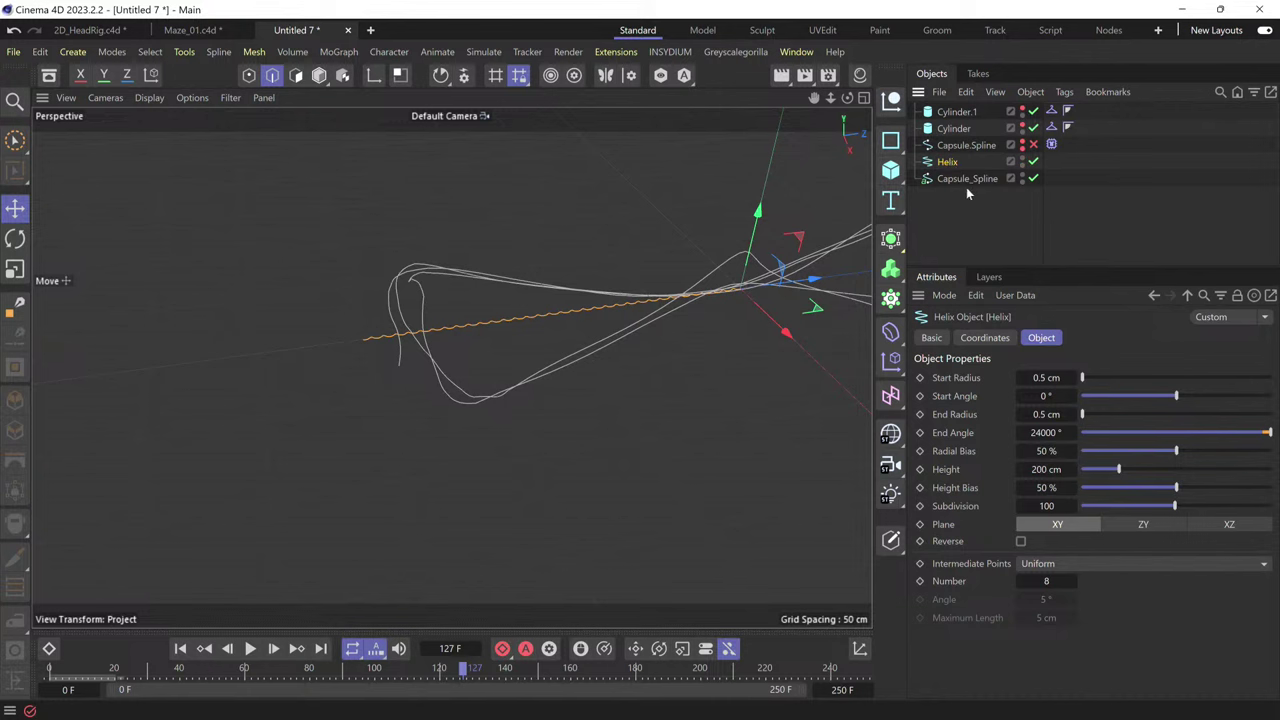
left_click(27, 143)
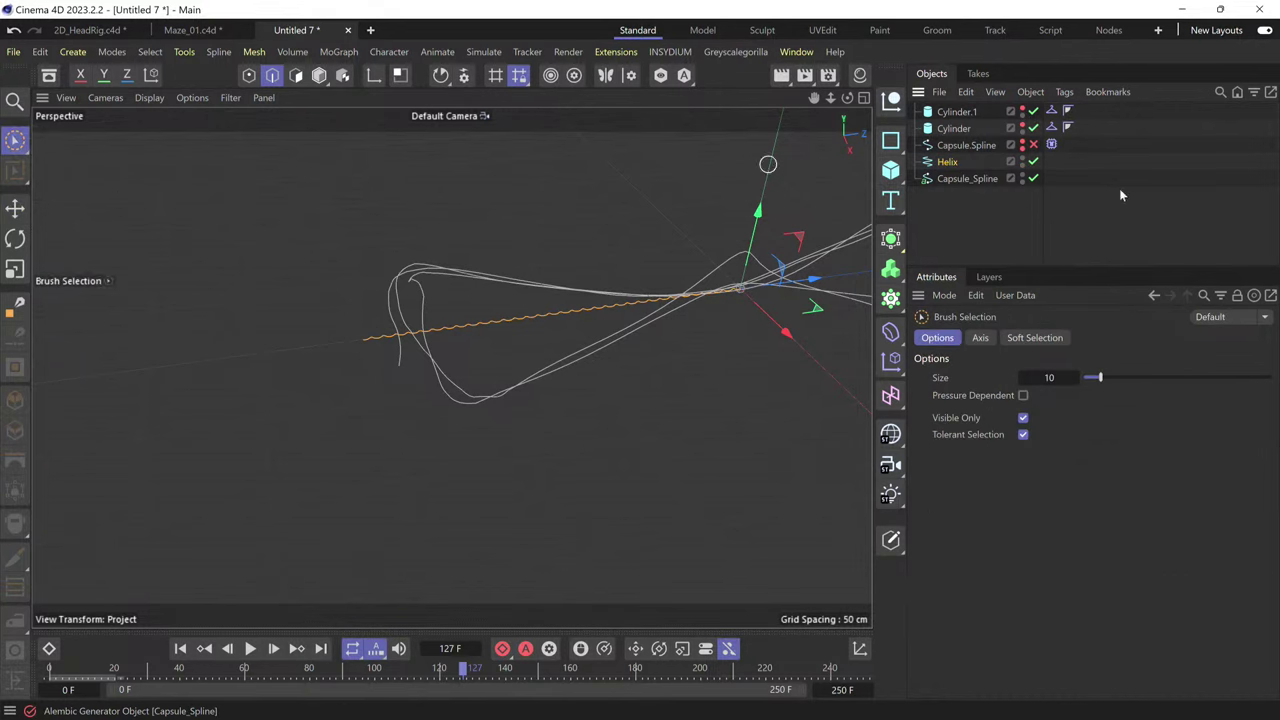
left_click(946, 164)
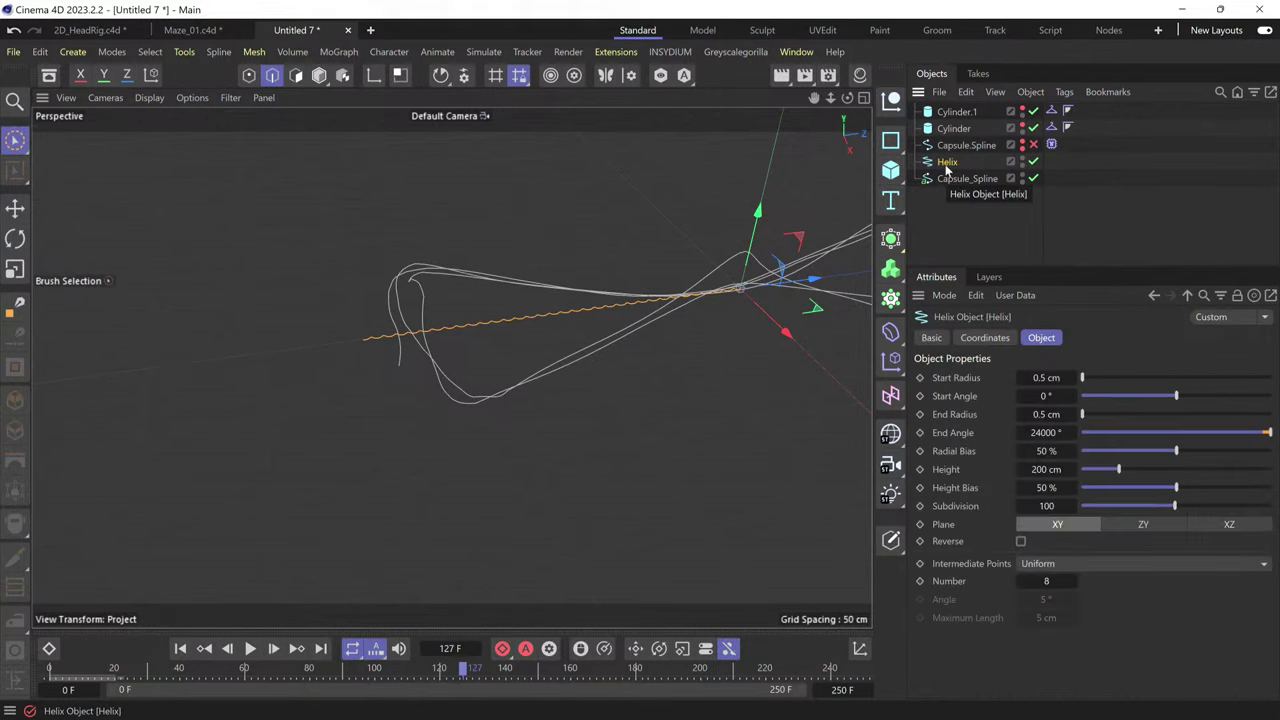
key("alt+g")
left_click(917, 163)
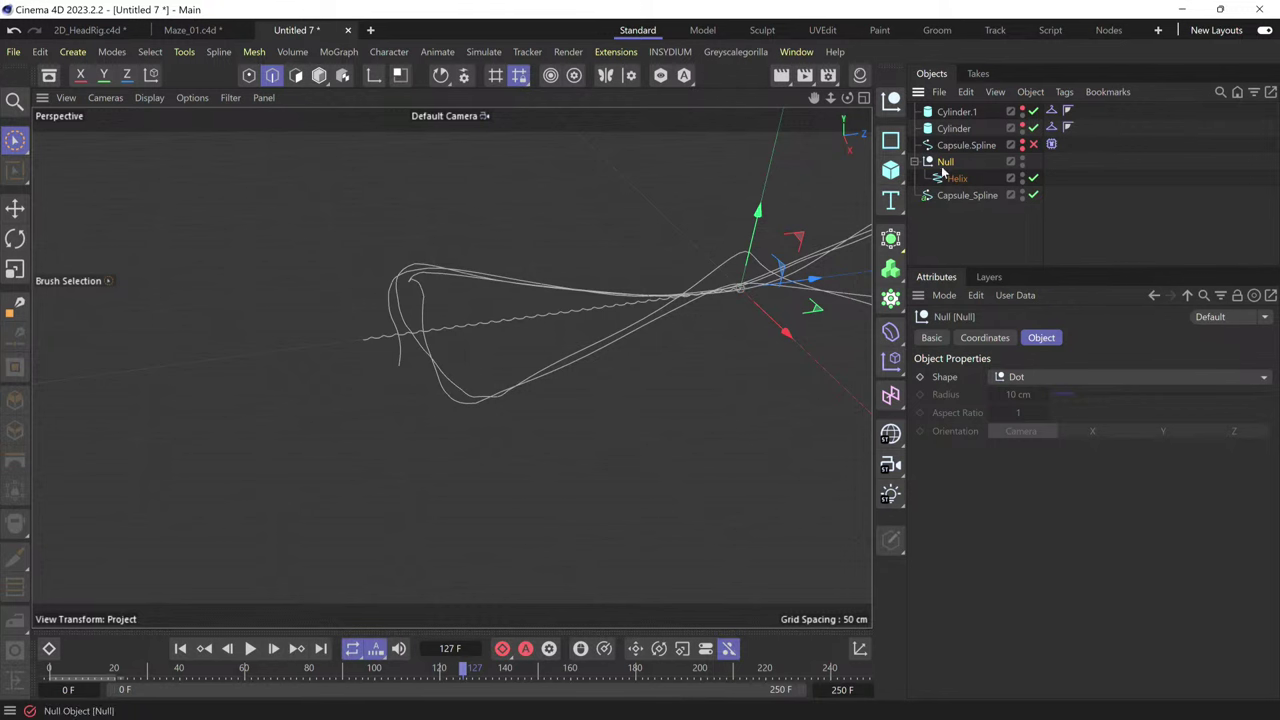
- Add a Spline Wrap deformer and place it inside the null, directly below the Helix
left_click(899, 342)
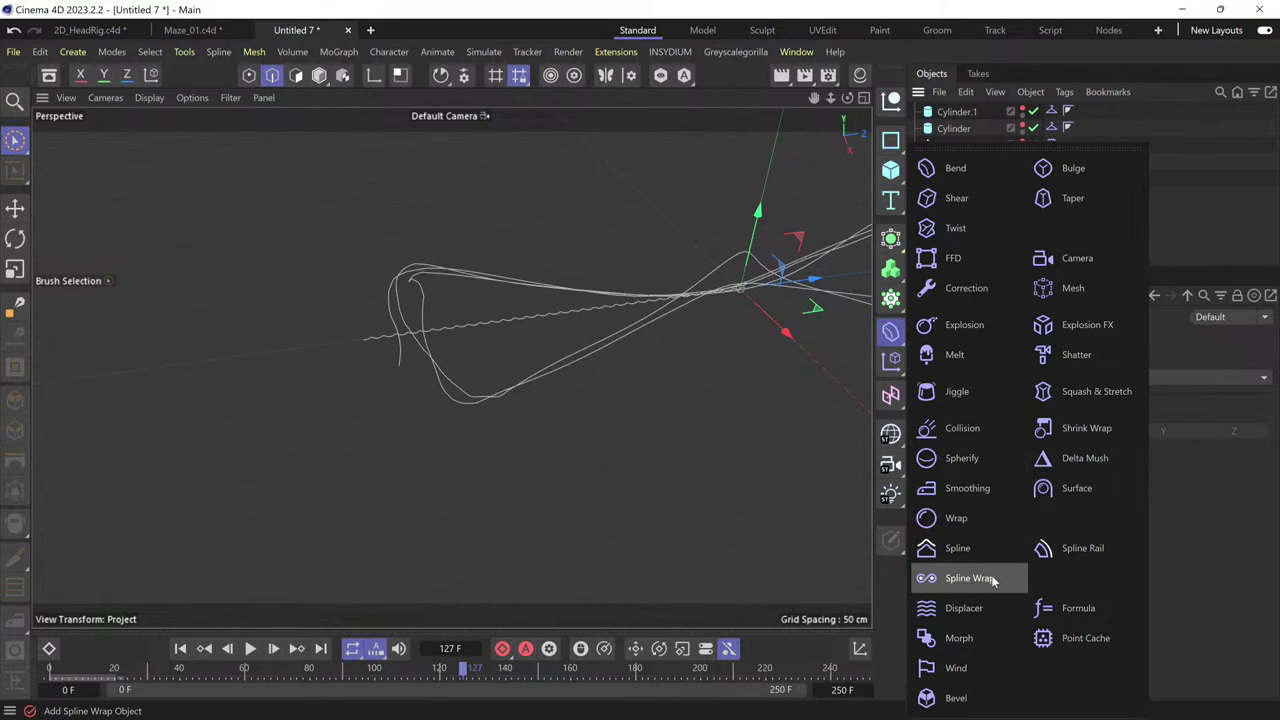
left_click(970, 578)
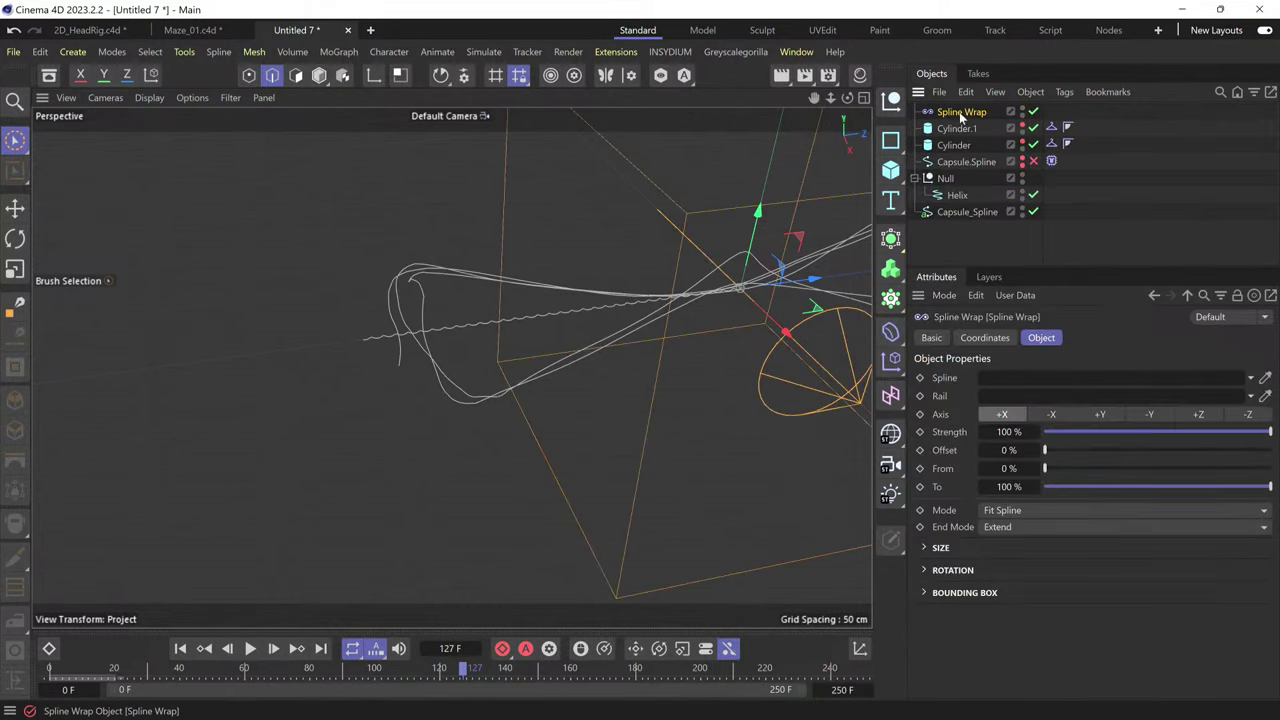
left_click_drag(960, 112, 965, 210)
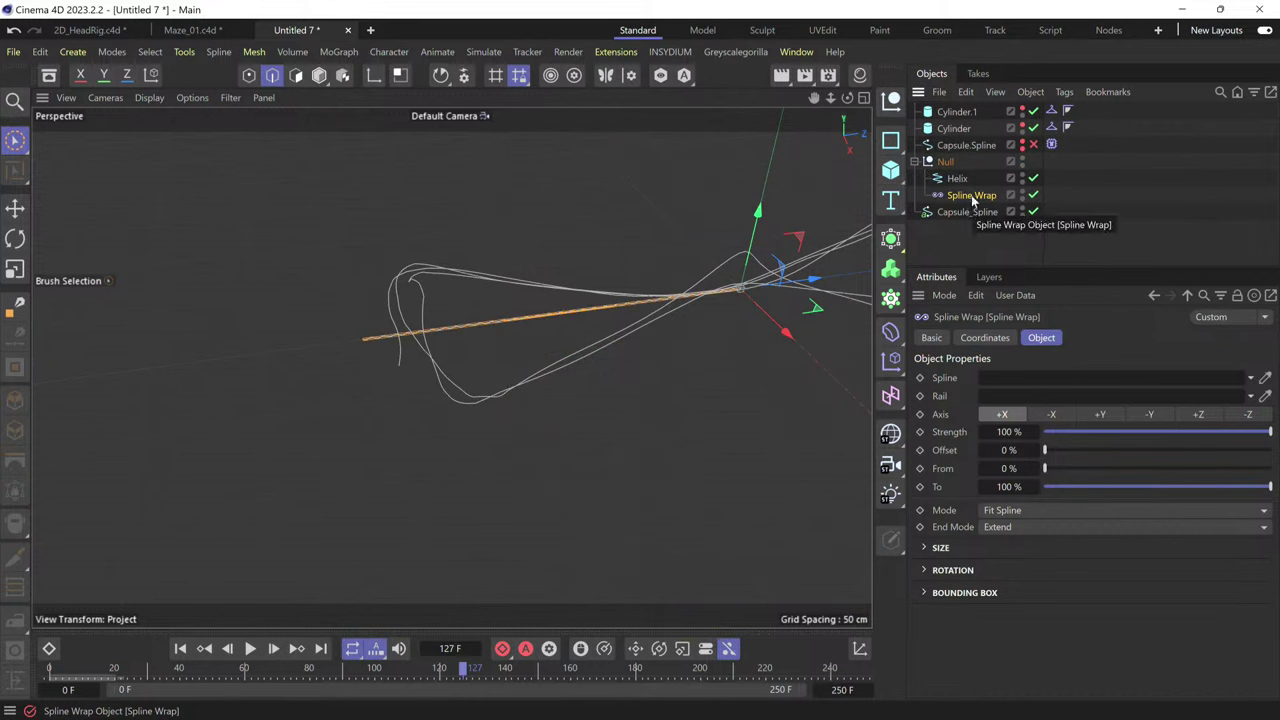
- Assign Capsule_Spline as the Spline Wrap's spline and set the wrap axis to +Z
left_click_drag(975, 214, 1033, 381)
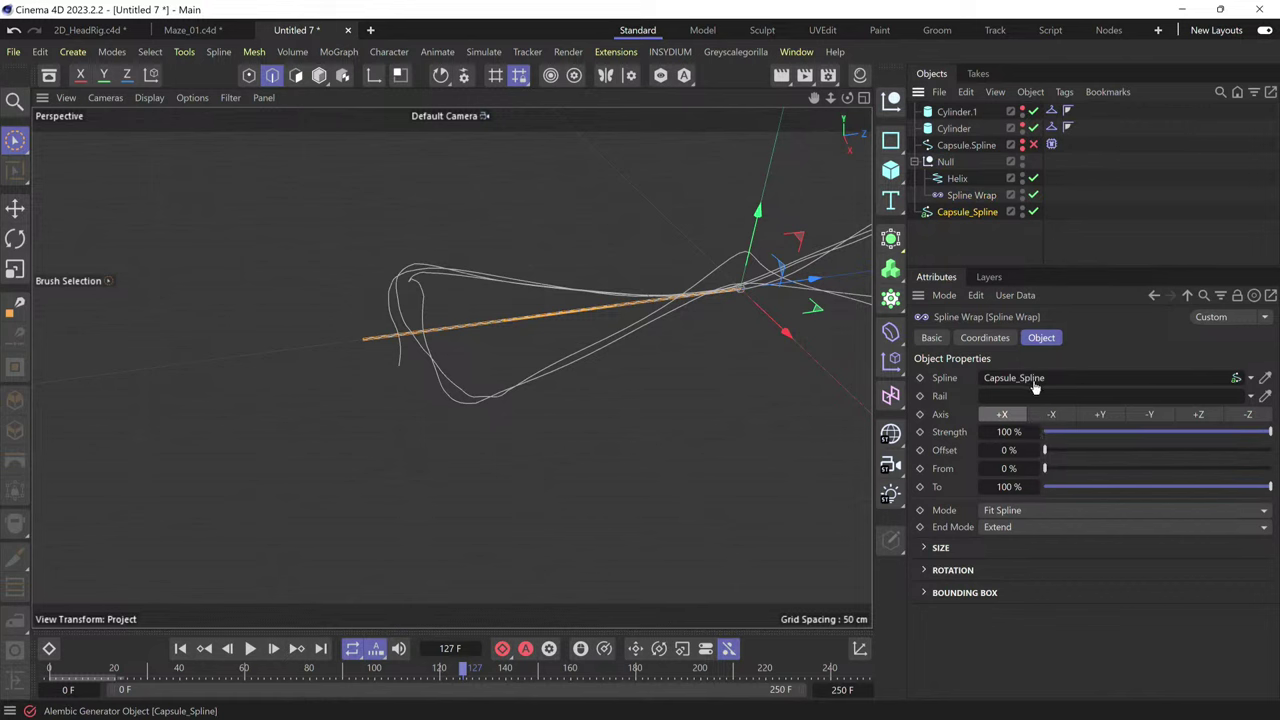
left_click(1198, 414)
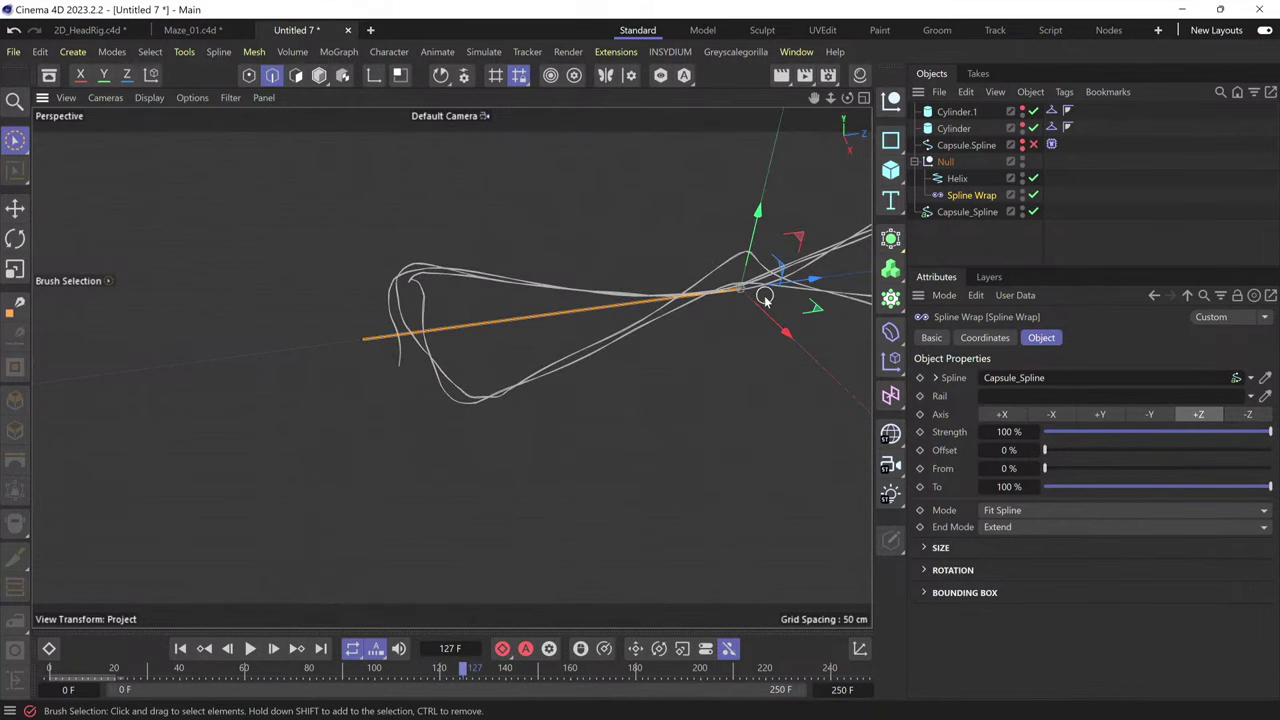
scroll(763, 285, "up", 6)
scroll(718, 280, "down", 2)
scroll(714, 300, "down", 4)
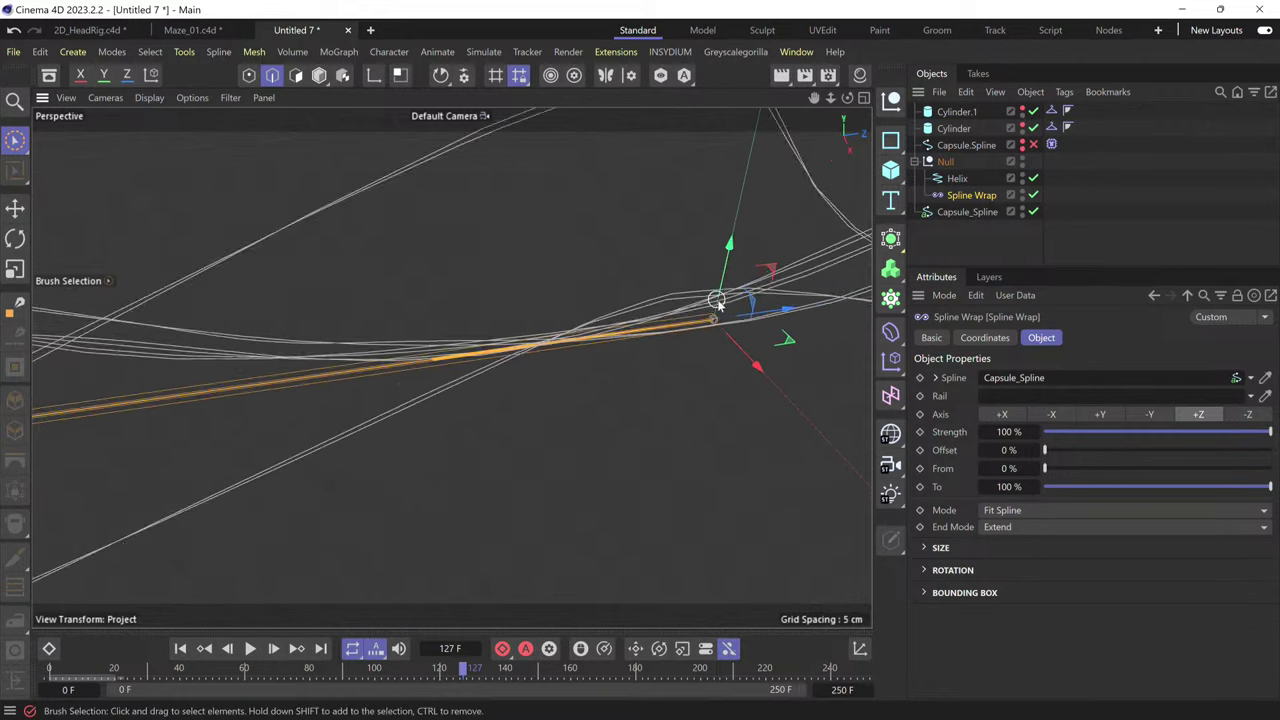
- Hide Capsule_Spline temporarily to view the wrapped helix alone, and show it again
left_click(1022, 211)
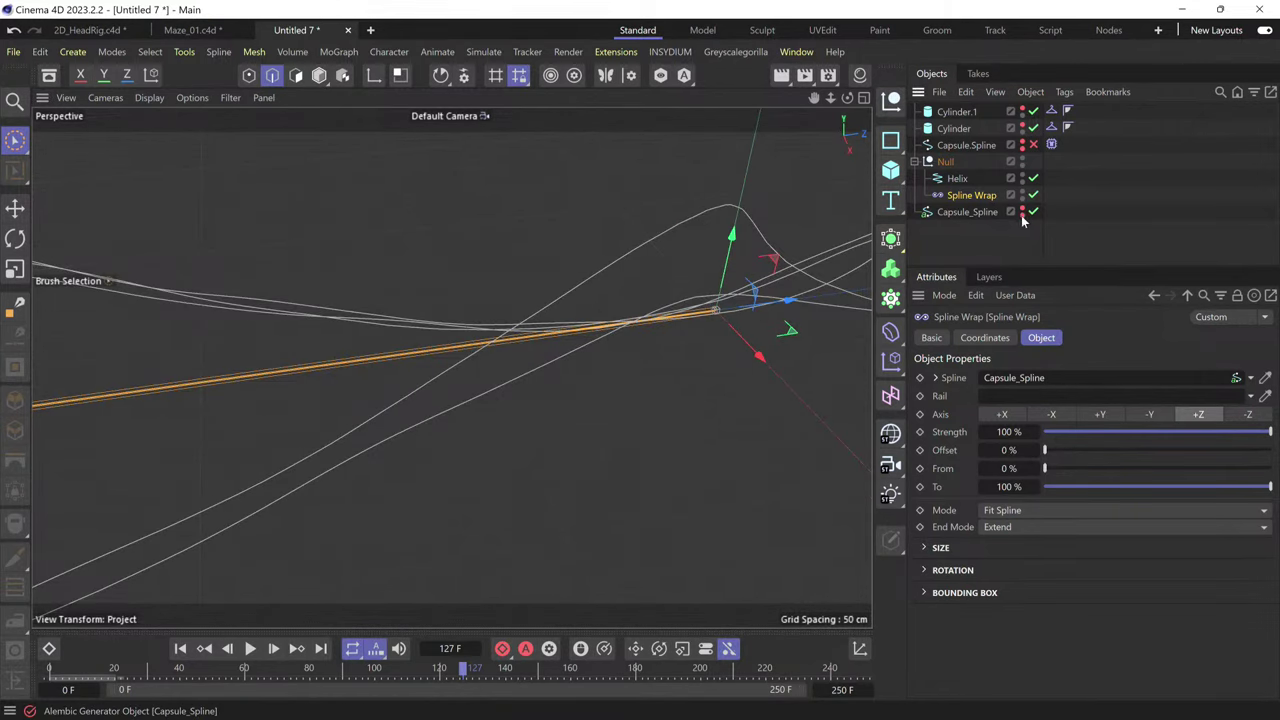
left_click(1022, 211)
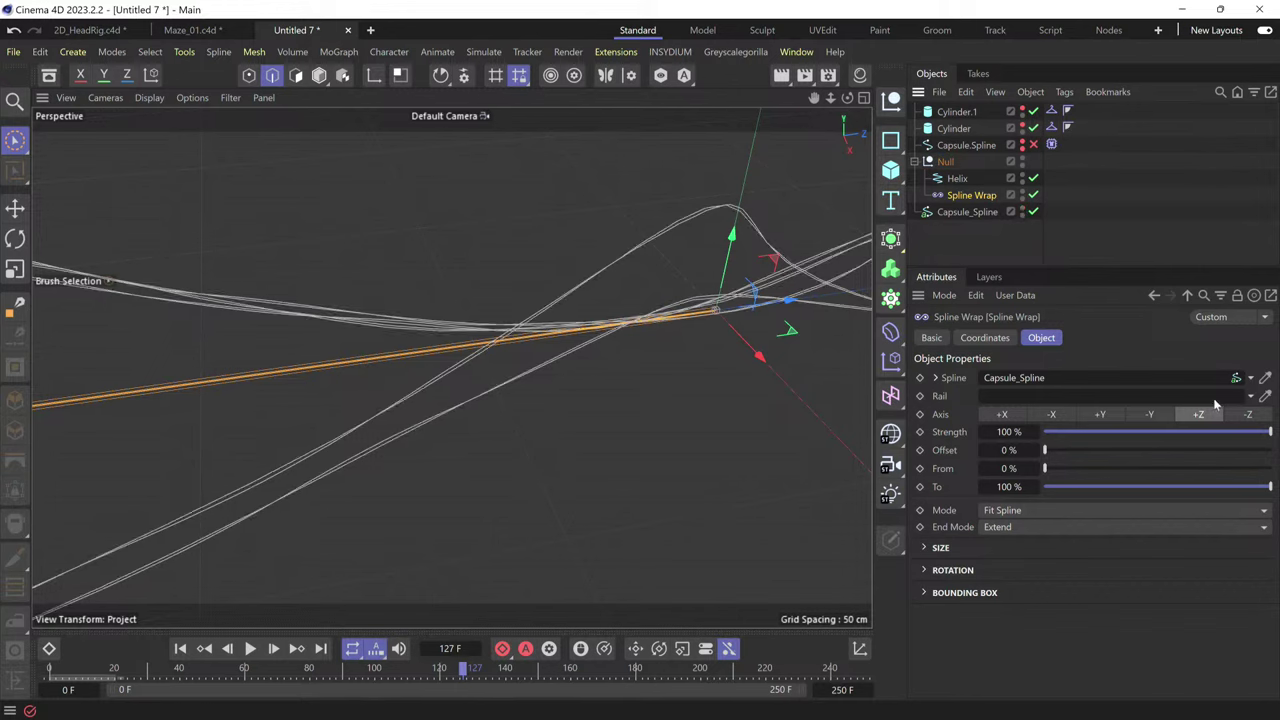
left_click(1242, 418)
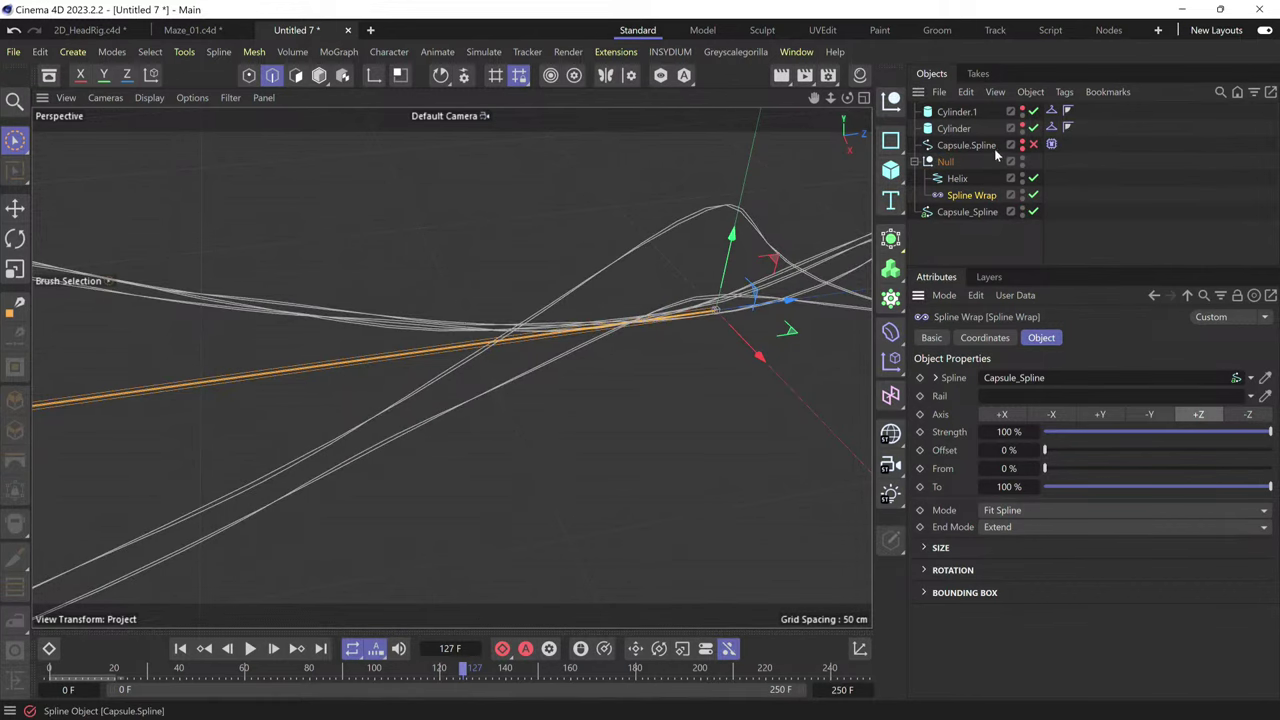
- Set the Helix's intermediate points to Natural with a number of 64
left_click(957, 178)
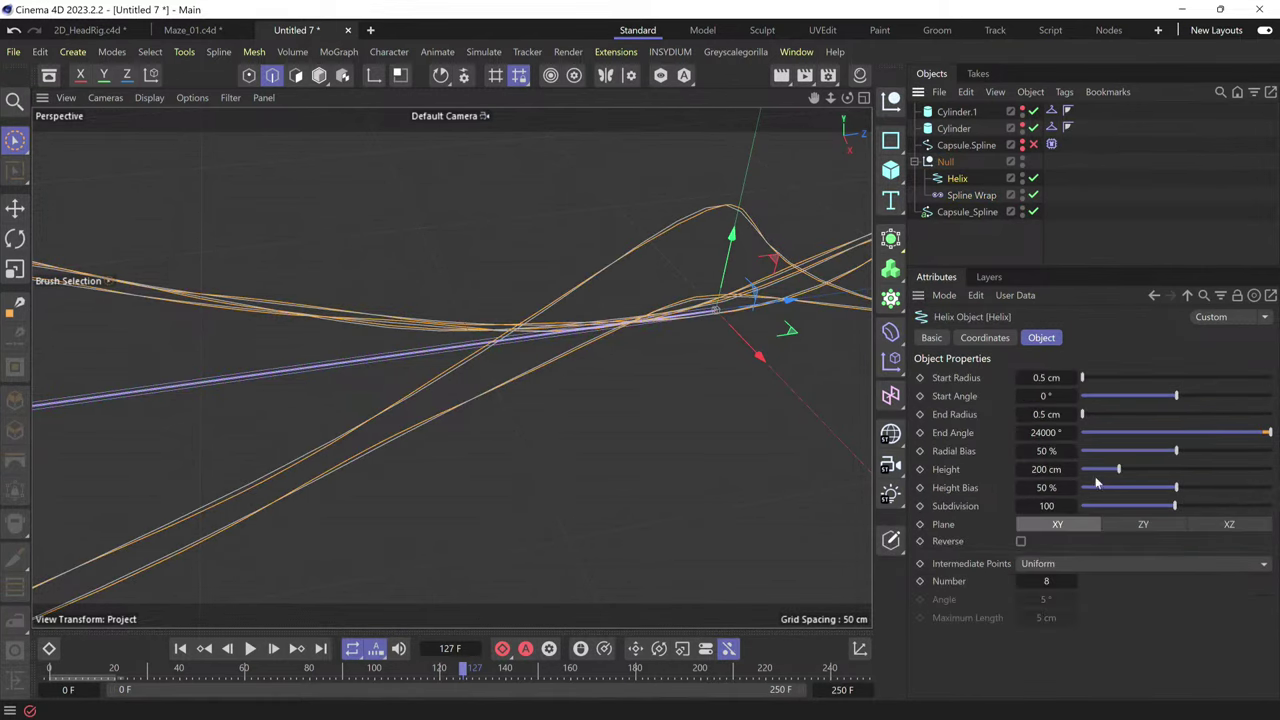
left_click(1060, 438)
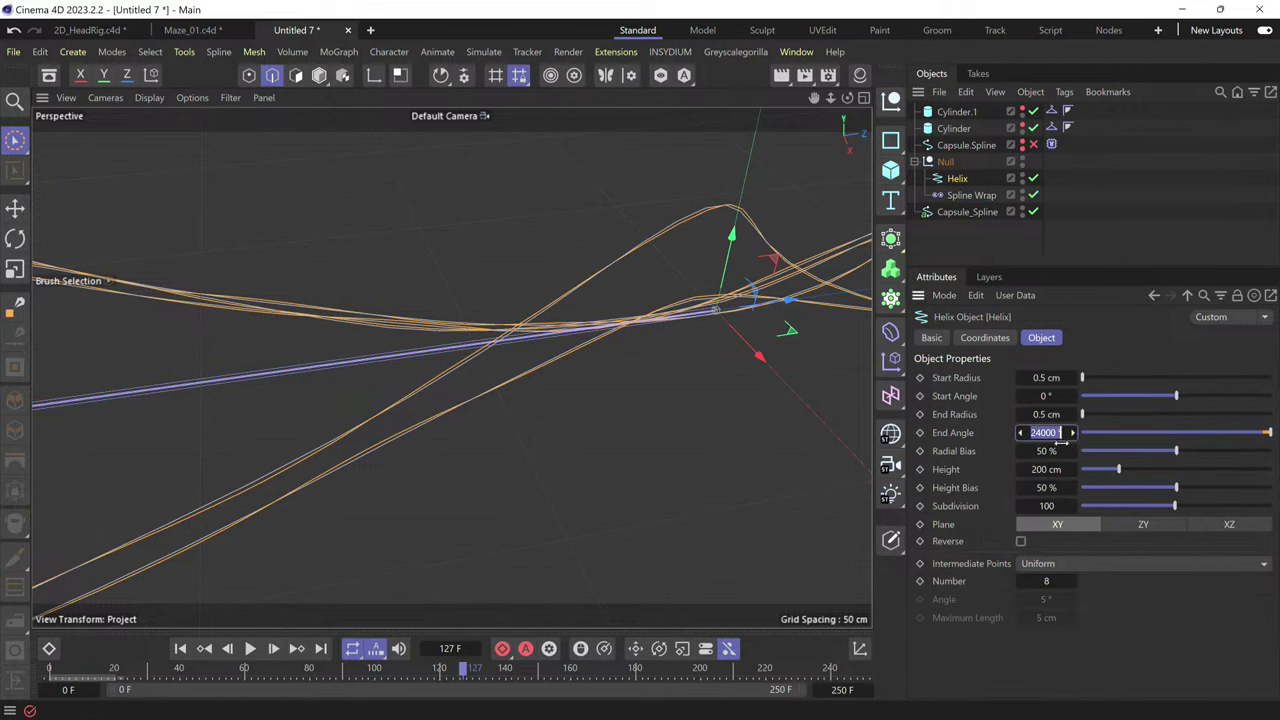
left_click(1062, 582)
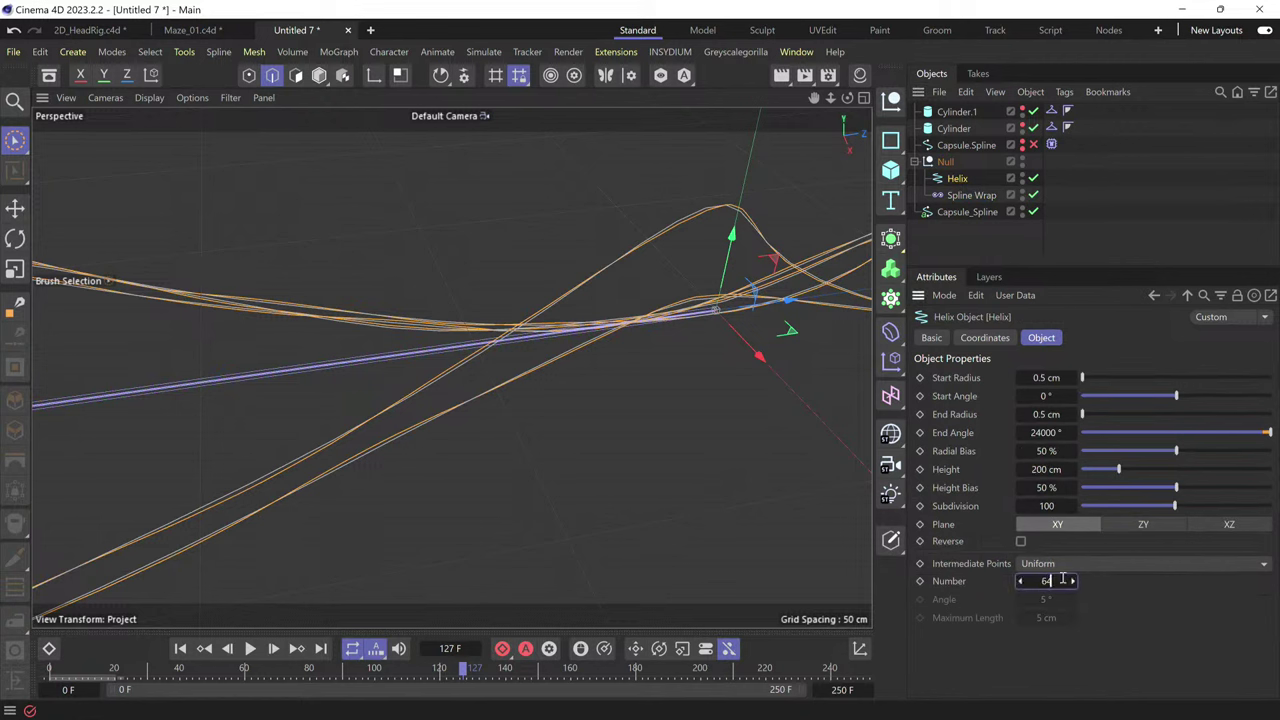
left_click(1072, 563)
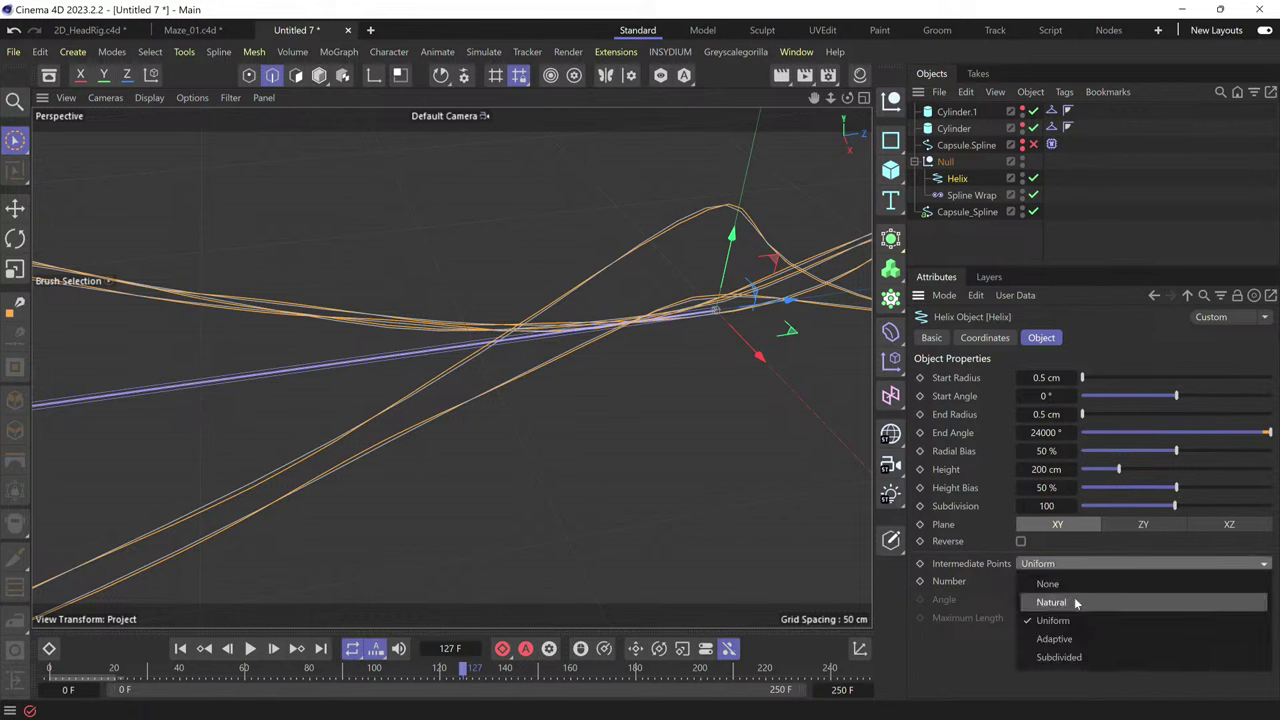
left_click(1071, 601)
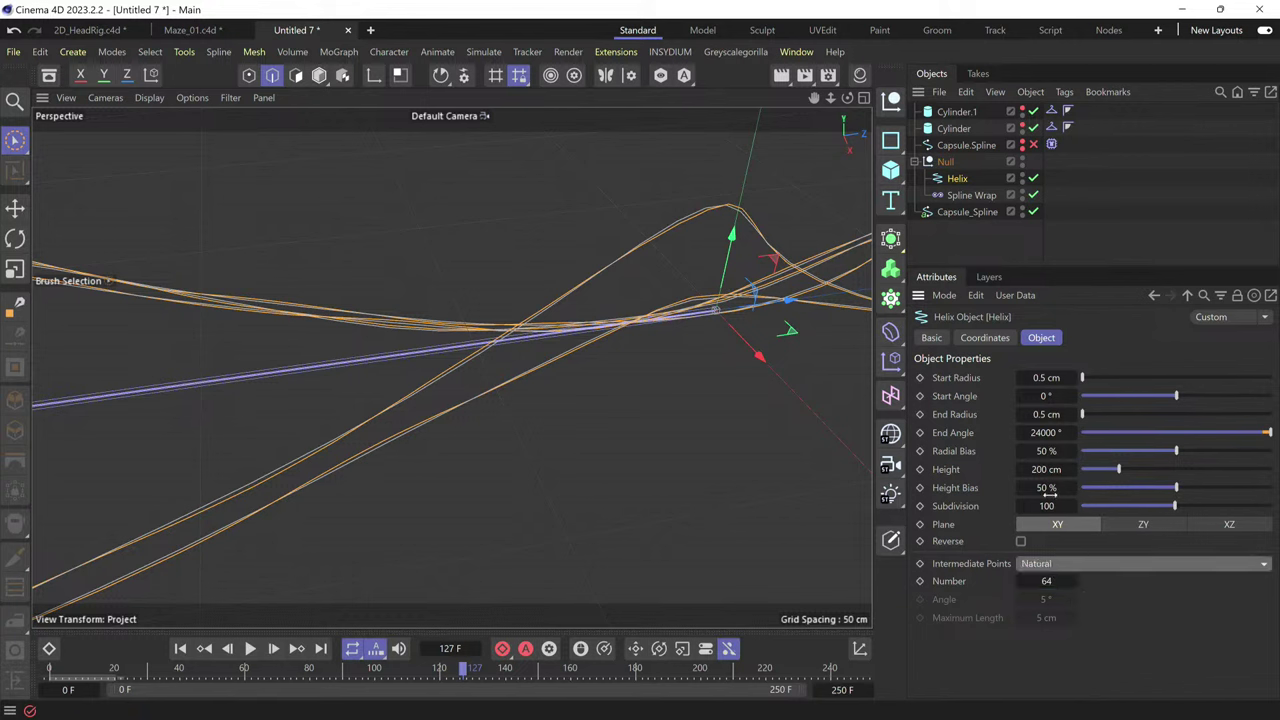
- Try a subdivision of 1032 on the Helix and raise it to 2000 for a smoother curve
left_click(1053, 508)
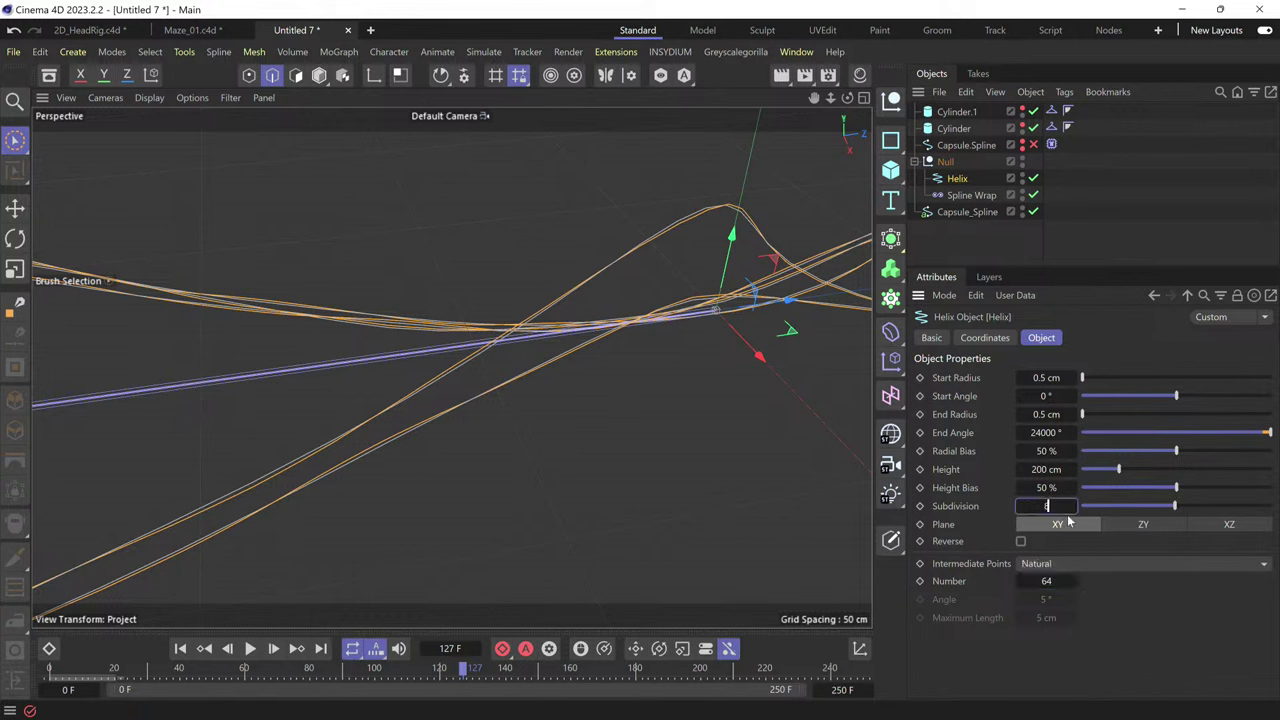
key("Return")
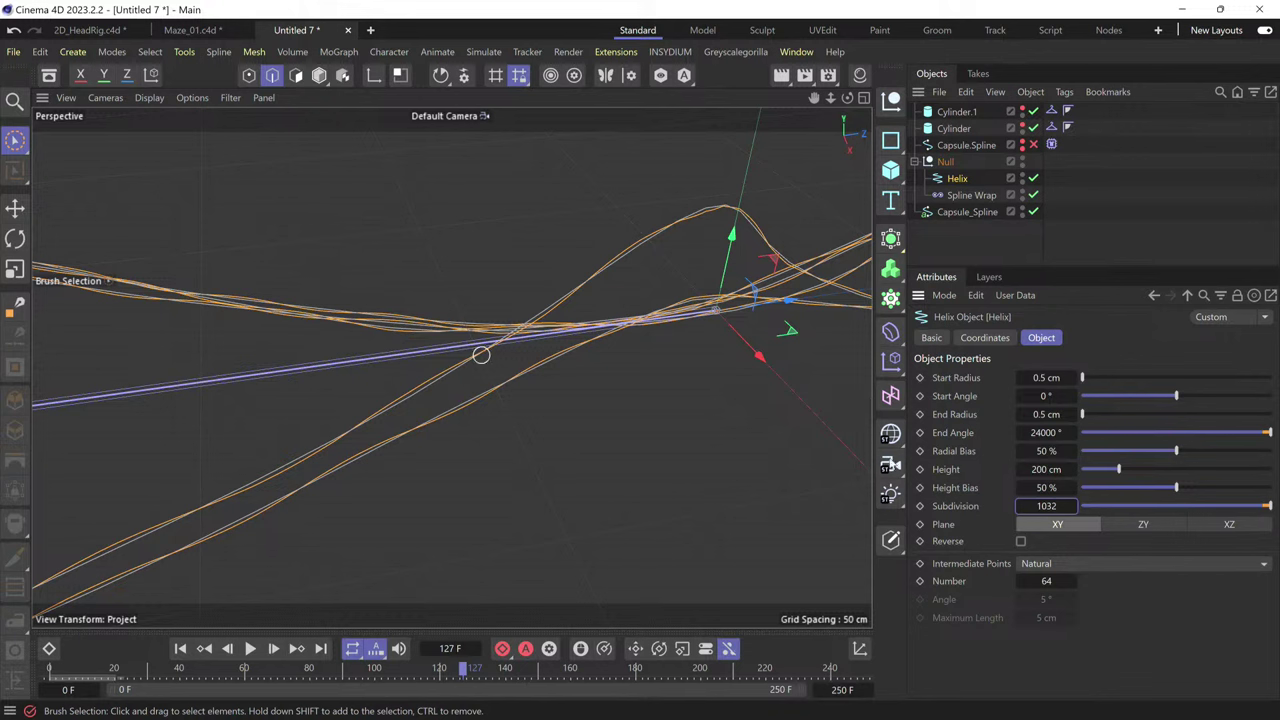
left_click(1053, 507)
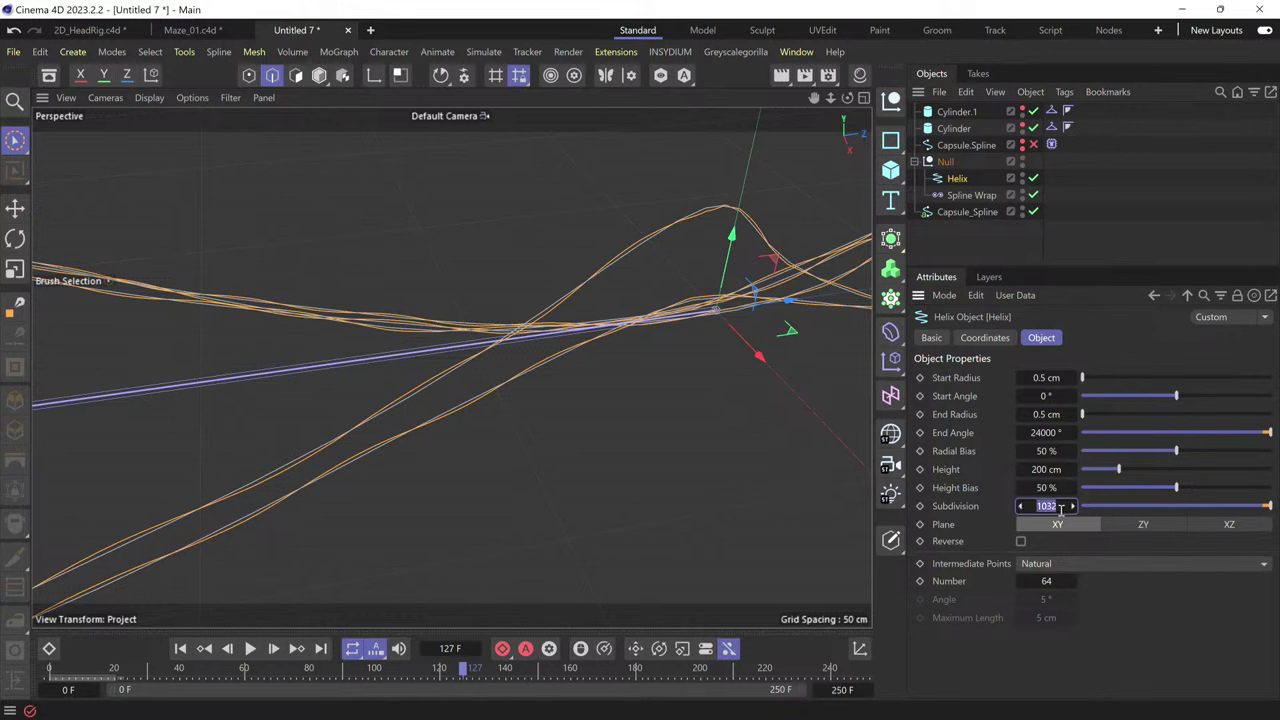
type("2000")
- Double the Helix's end angle to 48000°
left_click(1043, 433)
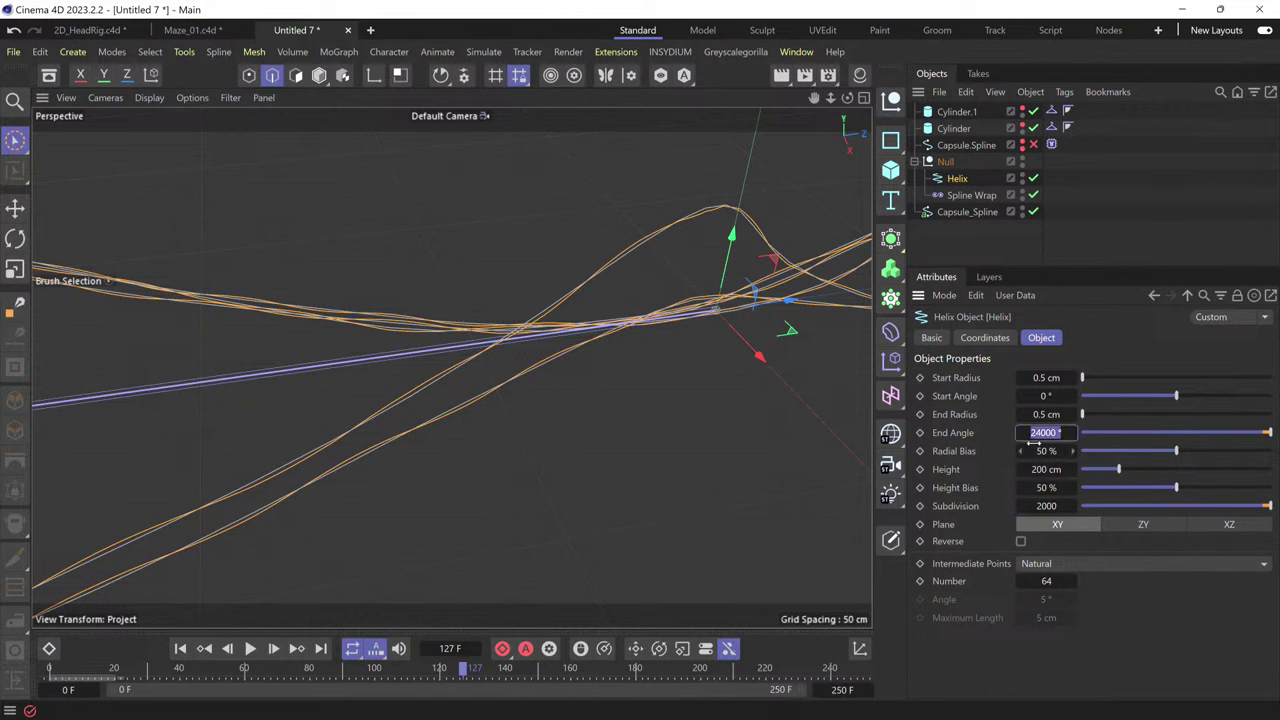
key("Right")
type("*2")
key("Return")
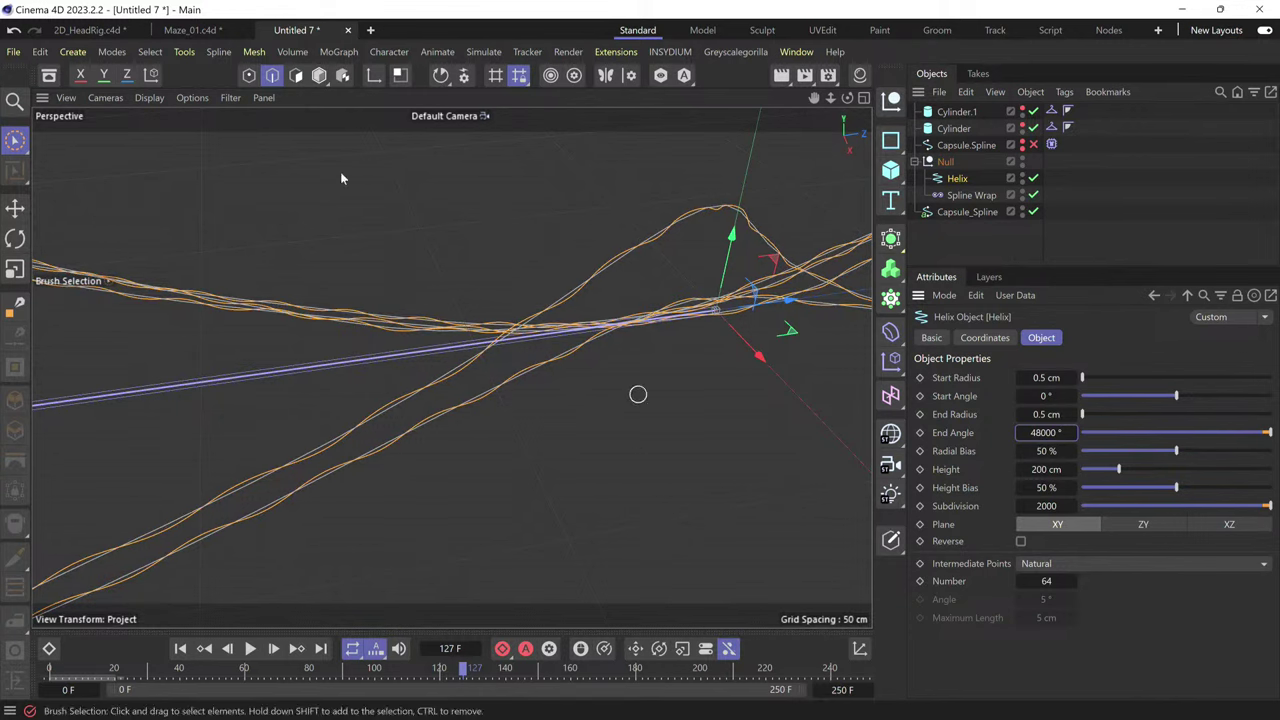
- Play and stop the animation to examine the wrapped helix, and switch to the Move tool
left_click(250, 649)
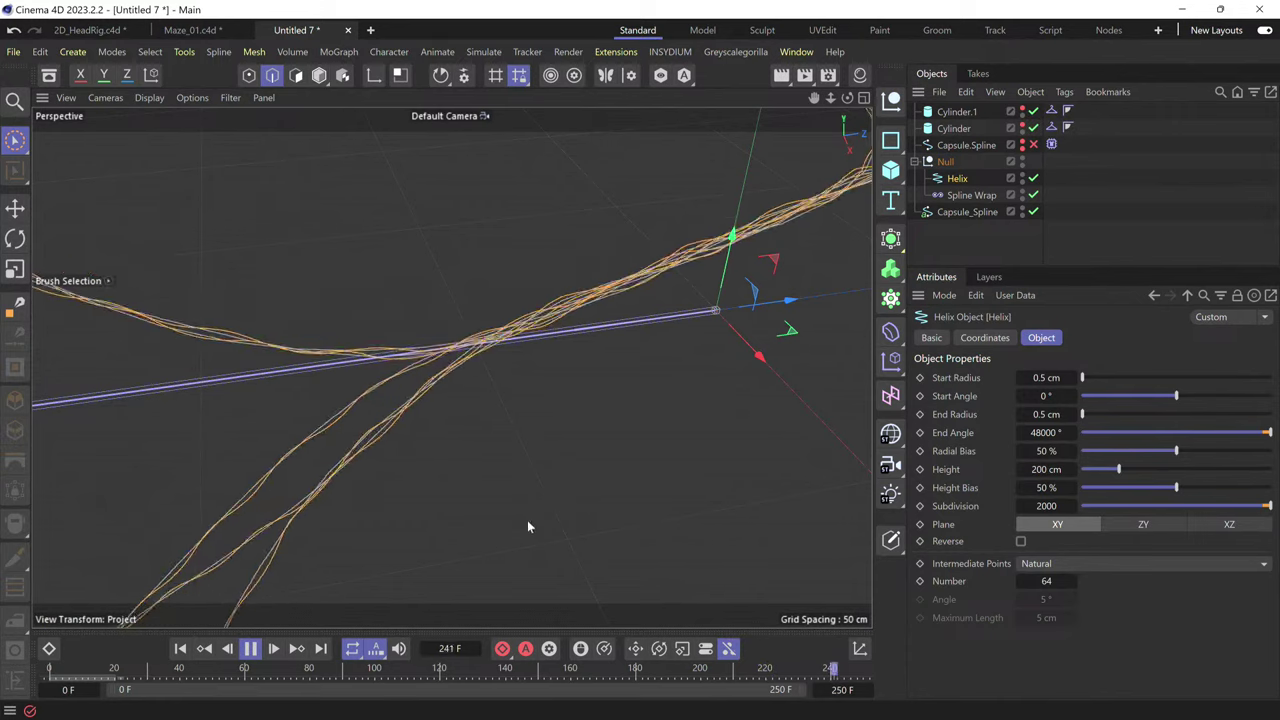
left_click(250, 649)
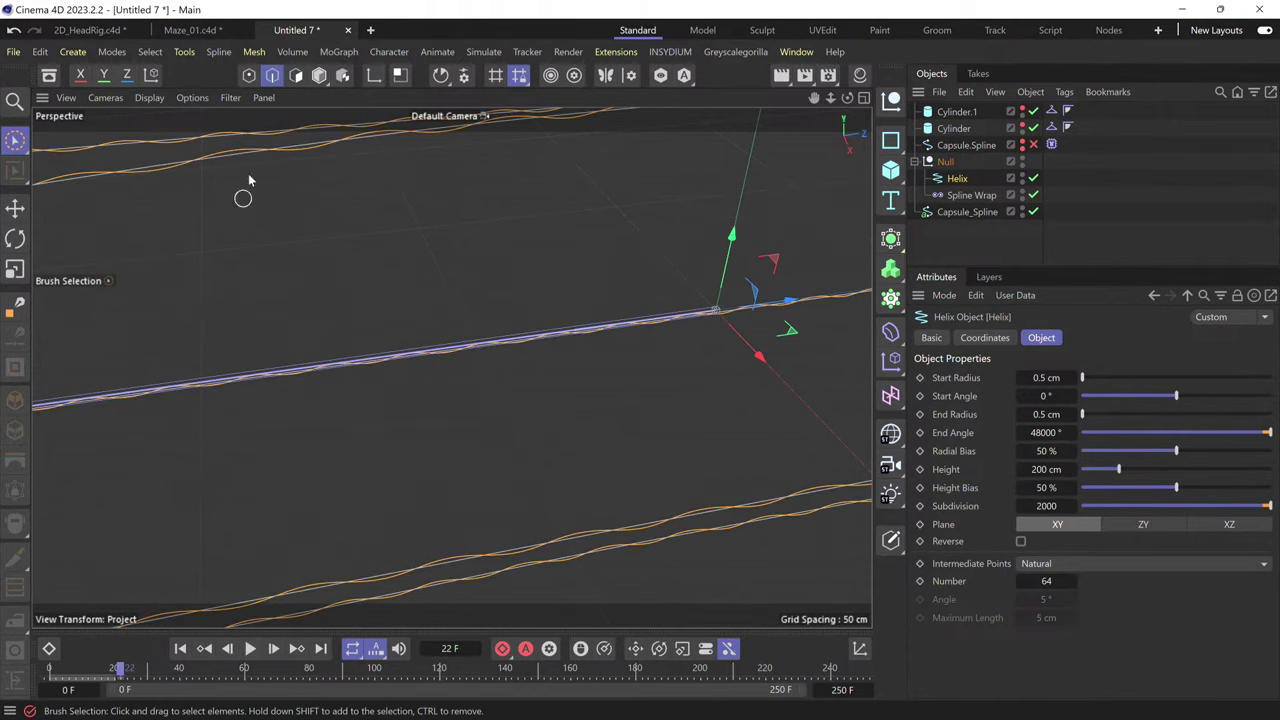
left_click(15, 207)
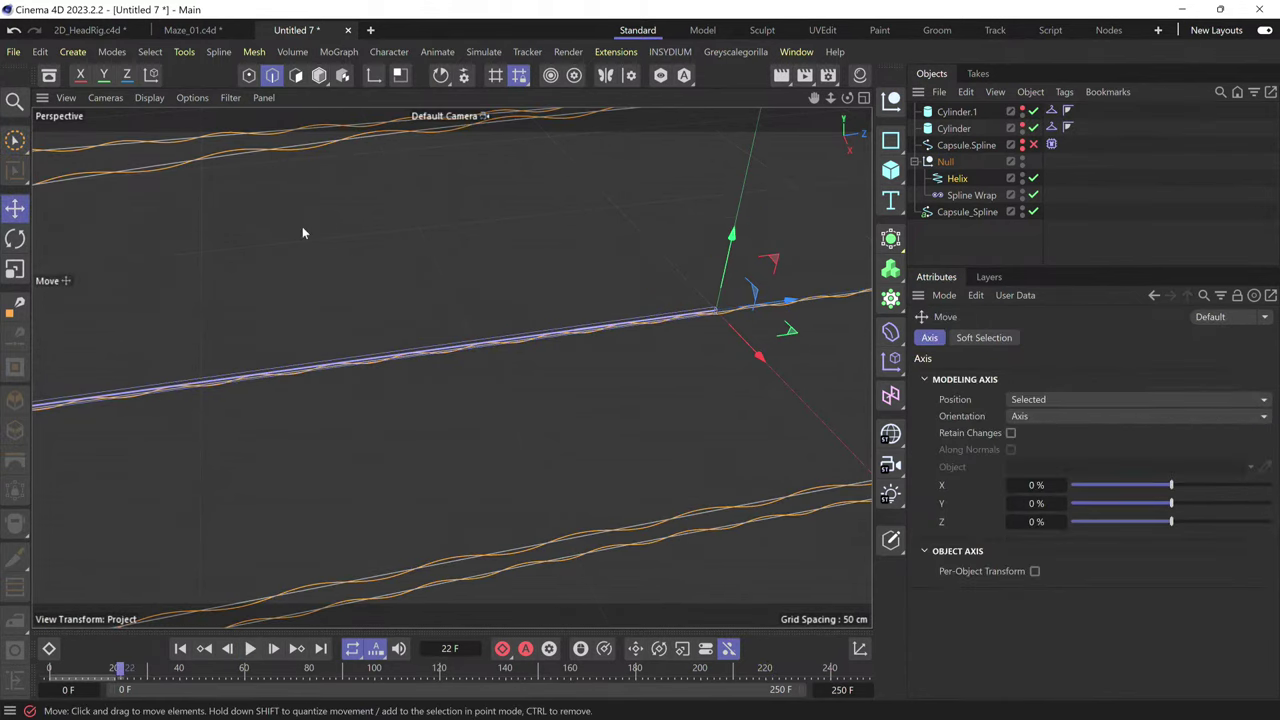
scroll(405, 310, "down", 3)
scroll(599, 201, "up", 2)
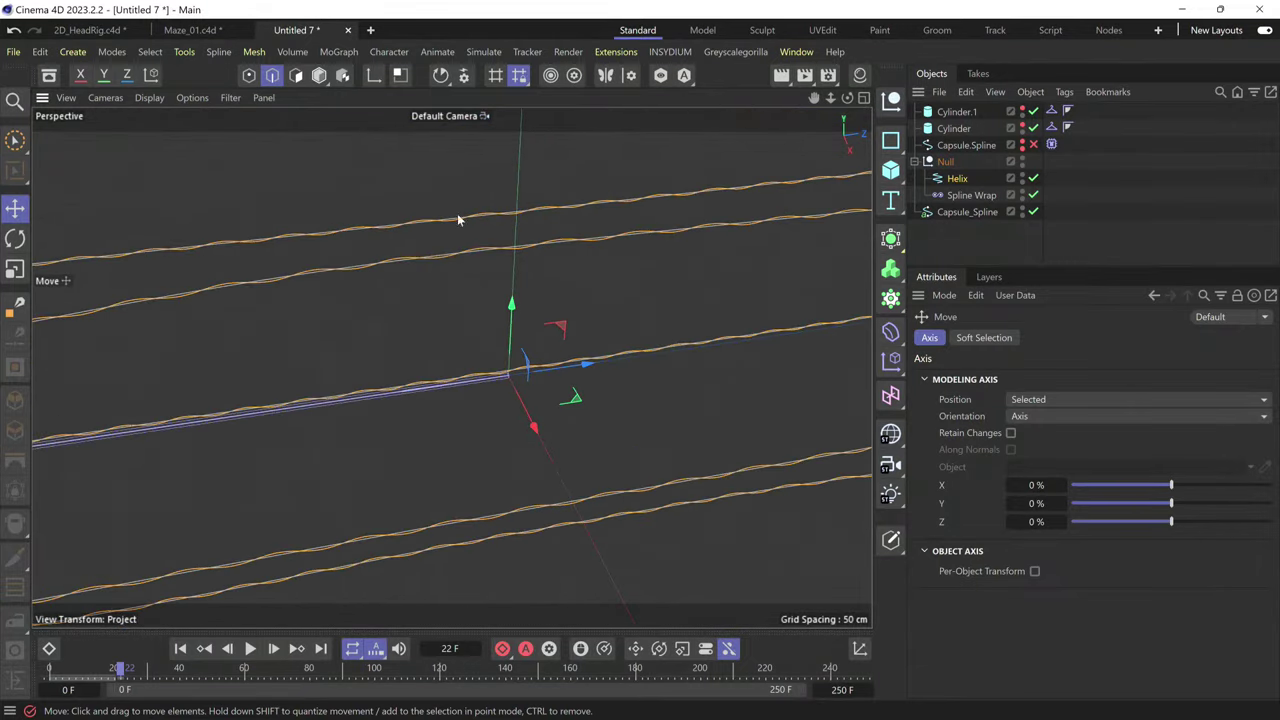
- Duplicate the Helix within the null, set the copy's start angle to 90° and end angle to 48090°, and scrub to frame 162
left_click(958, 179)
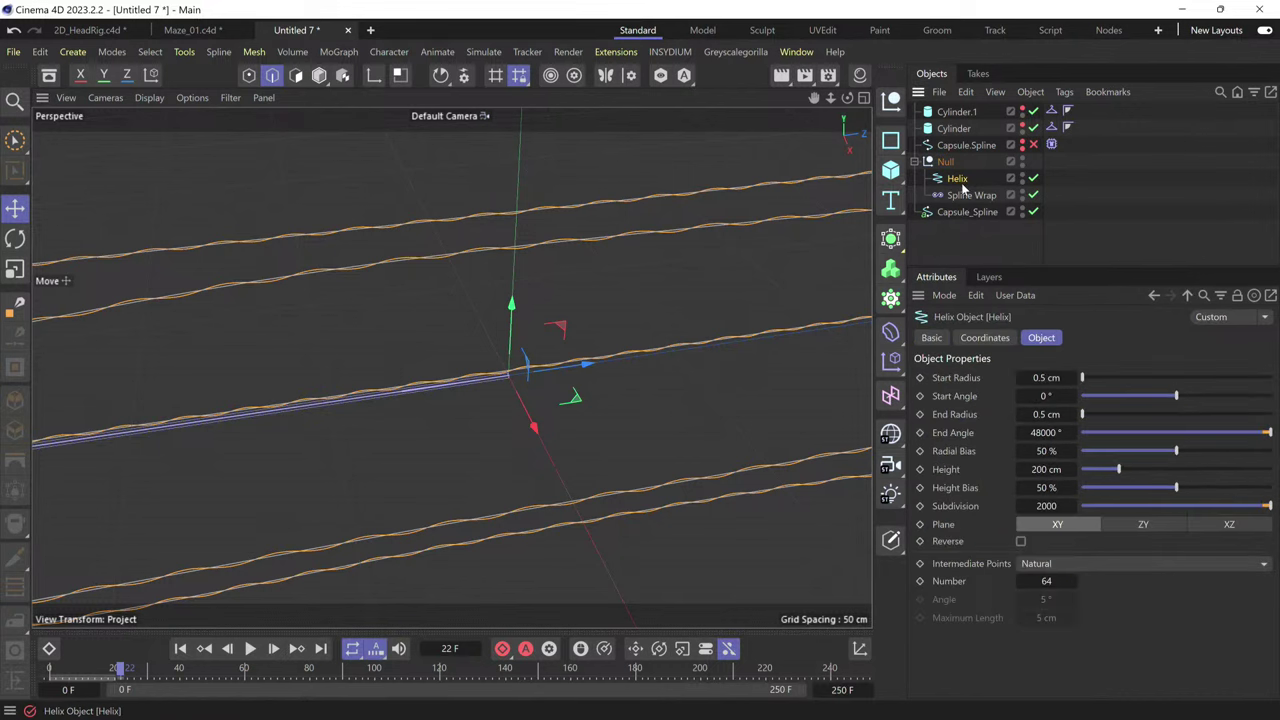
left_click_drag(962, 188, 968, 196)
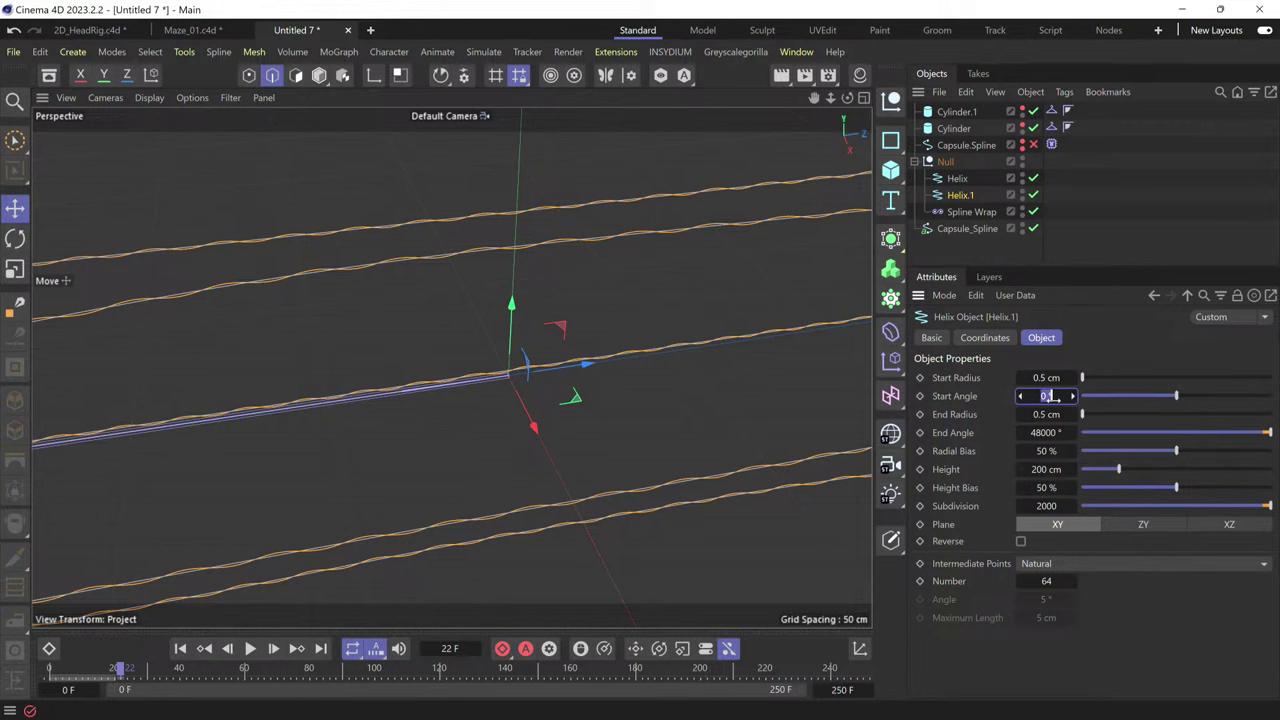
left_click_drag(1050, 396, 1047, 396)
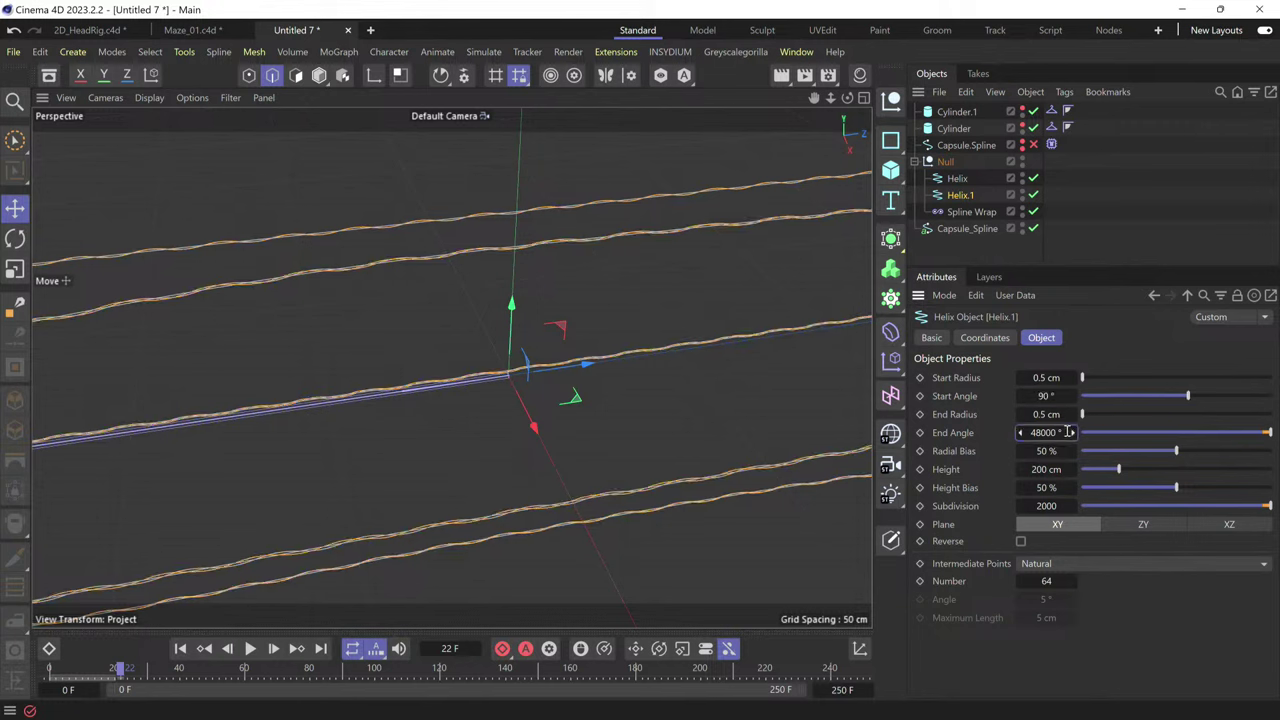
left_click_drag(1068, 432, 1066, 432)
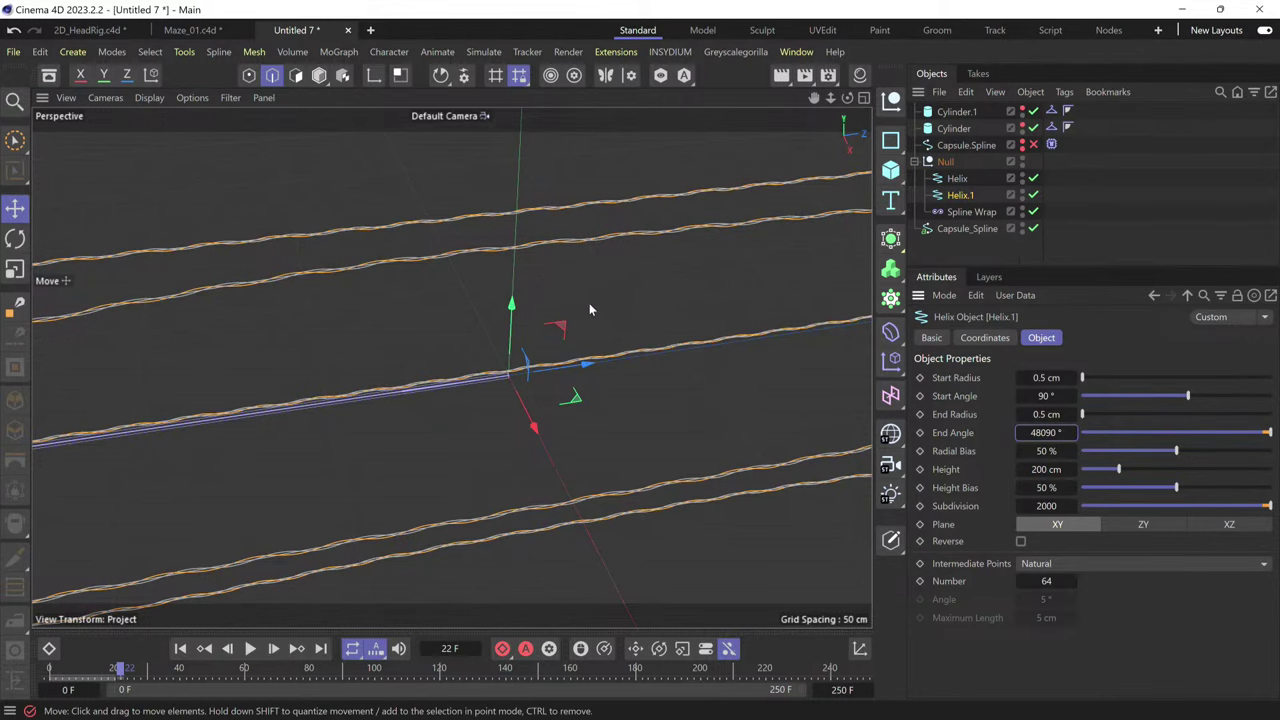
left_click_drag(500, 669, 580, 676)
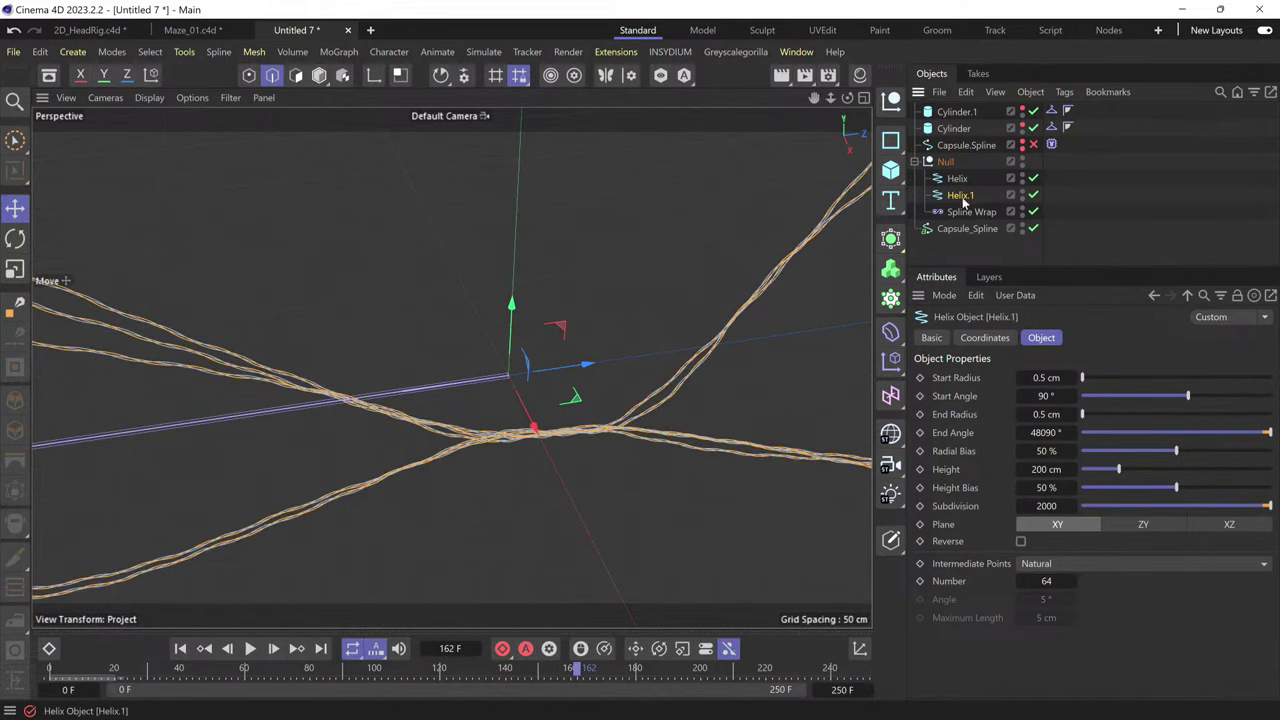
- Duplicate Helix.1 above the Spline Wrap, and set the copy's start angle to 135° and end angle to 48135°
left_click_drag(965, 199, 968, 212, "ctrl")
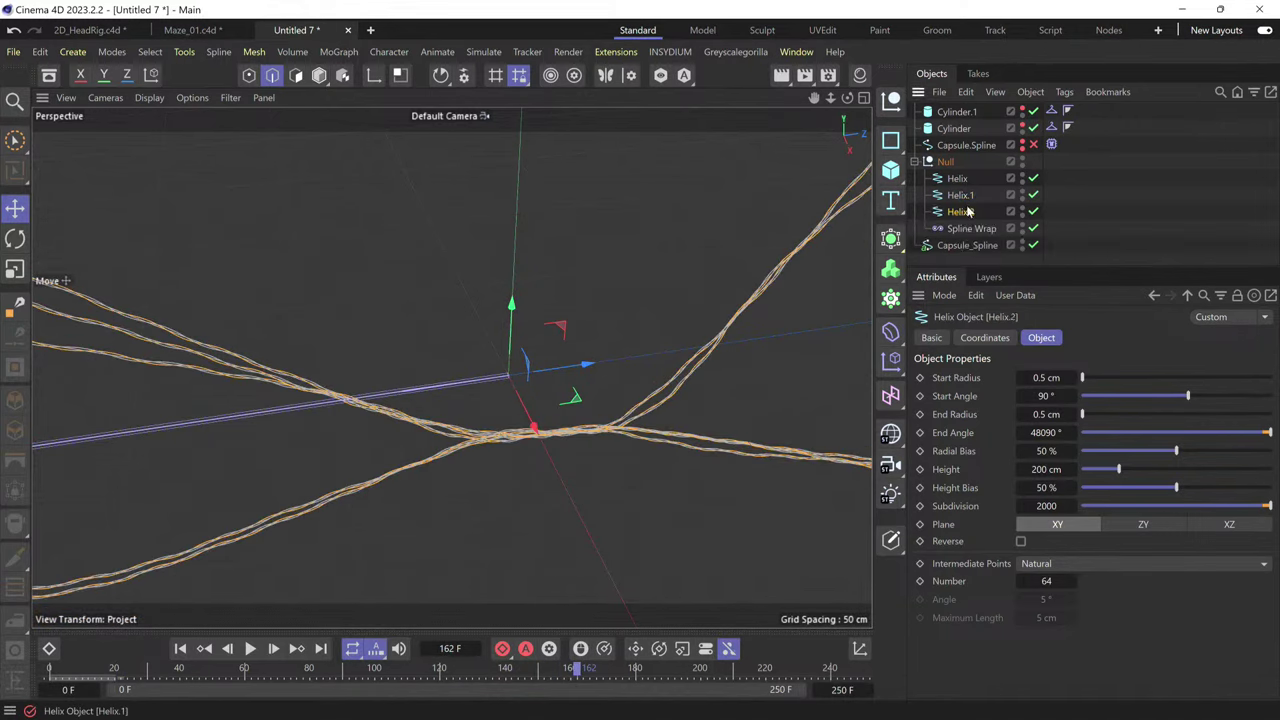
left_click(1046, 396)
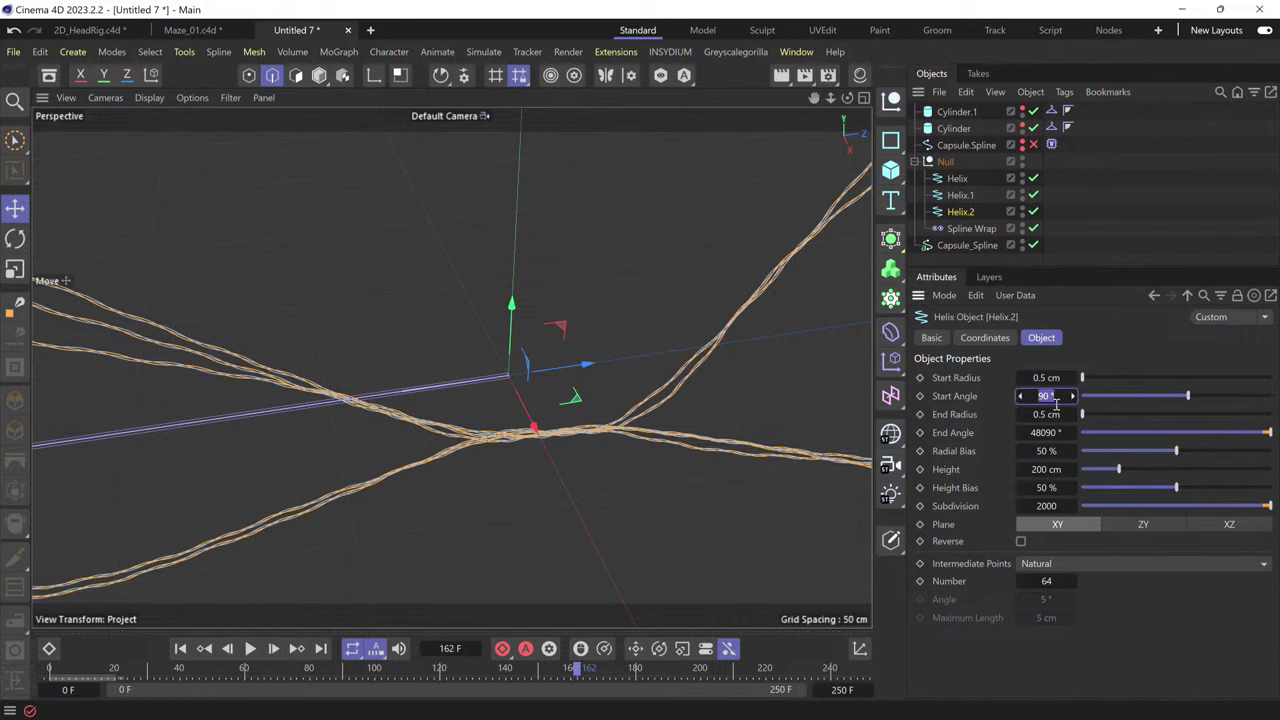
type("135")
key("Return")
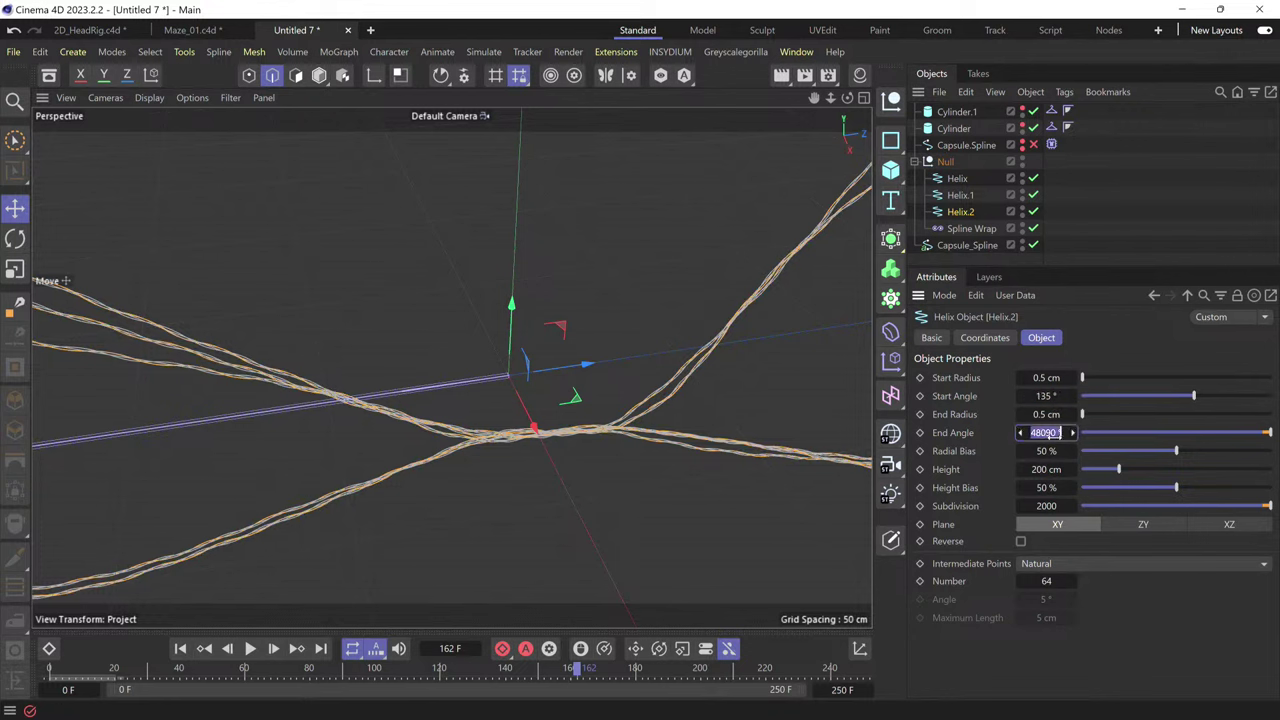
type("+45")
key("Return")
- Examine the three intertwined helix strands up close and play their animation
scroll(556, 467, "up", 8)
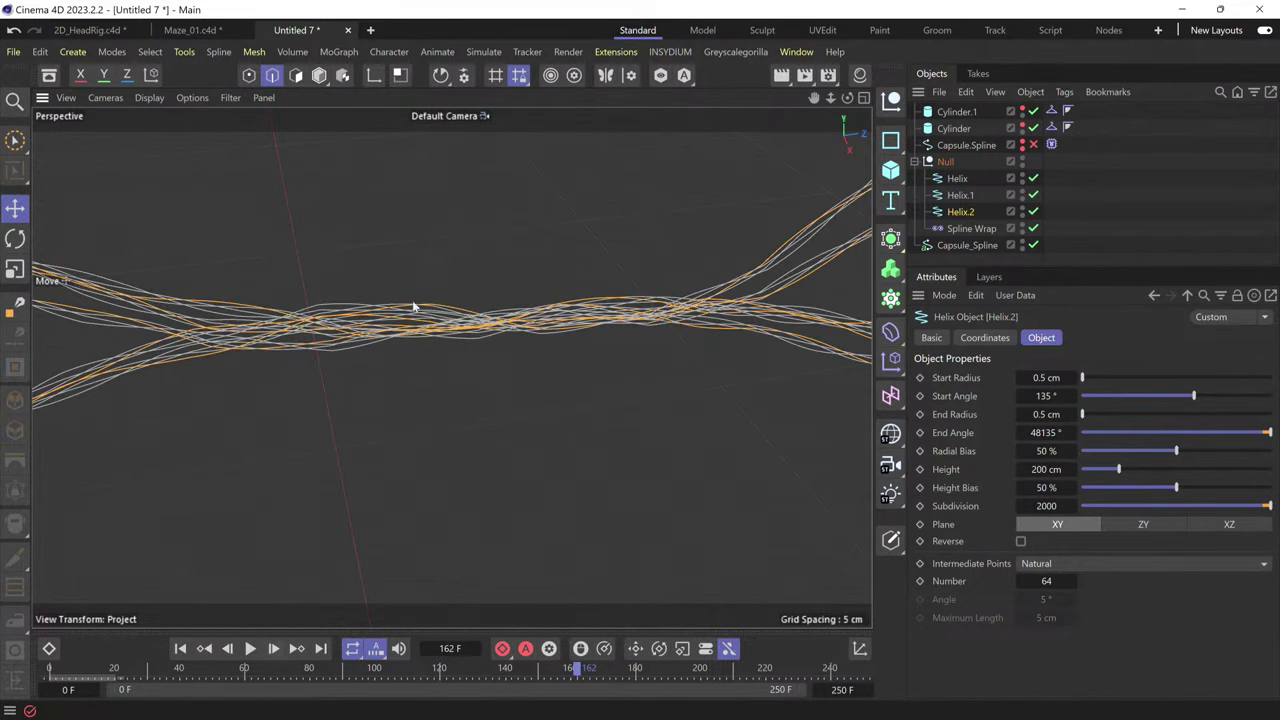
scroll(700, 346, "down", 4)
left_click_drag(599, 373, 586, 349, "alt")
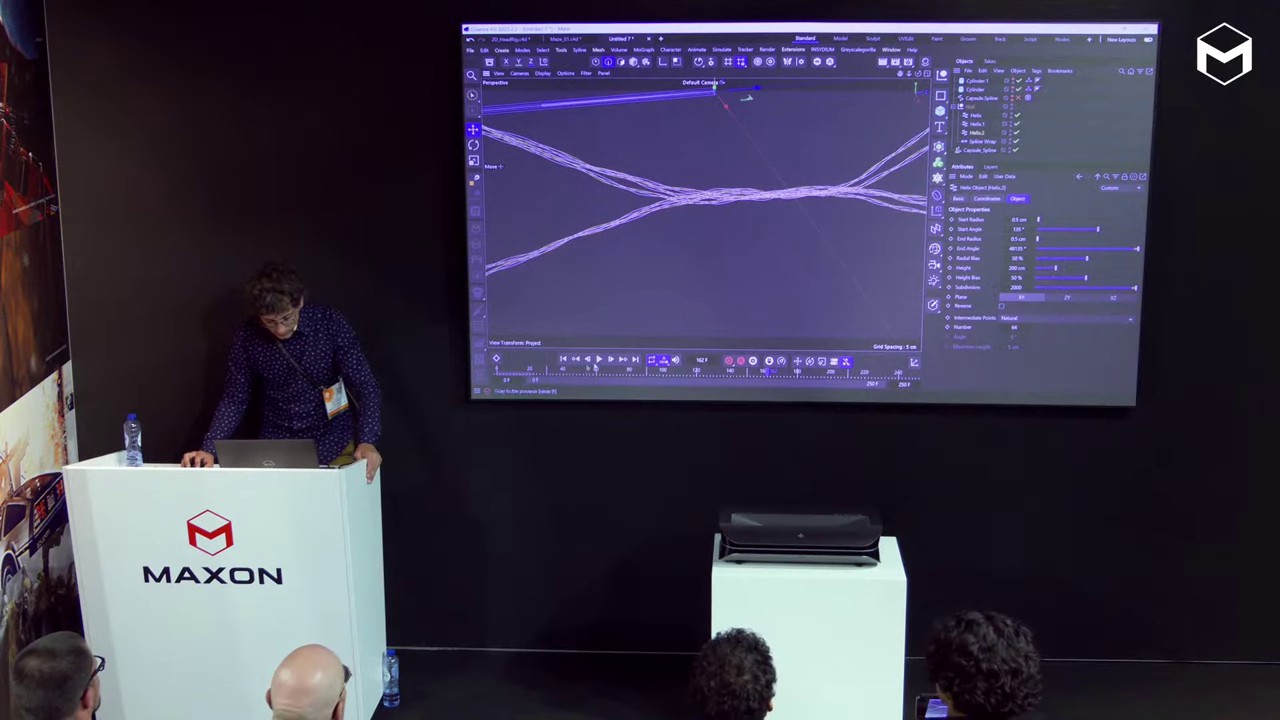
left_click(250, 648)
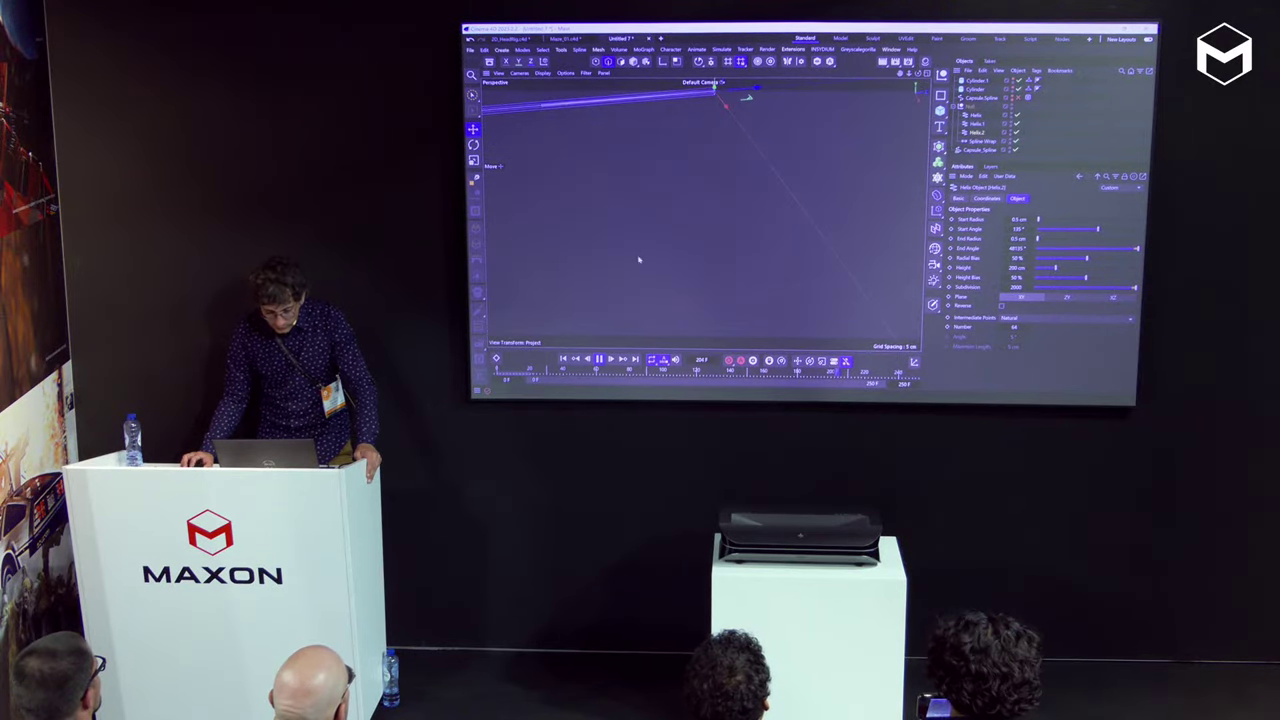
scroll(643, 262, "down", 5)
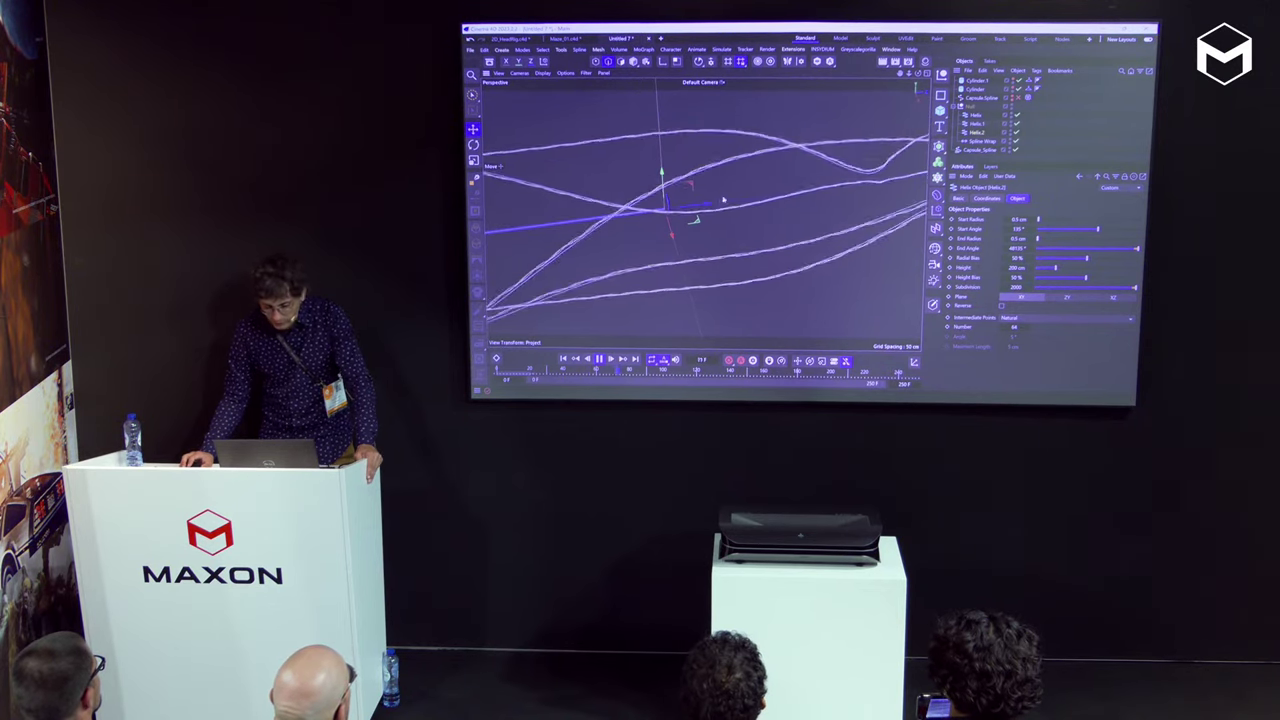
- Stop the animation, select the Capsule_Spline Alembic object, and set its playback speed to 25%
left_click(602, 360)
mouse_move(744, 376)
left_mouse_down()
mouse_move(714, 375)
mouse_move(733, 376)
left_mouse_up()
left_click(978, 150)
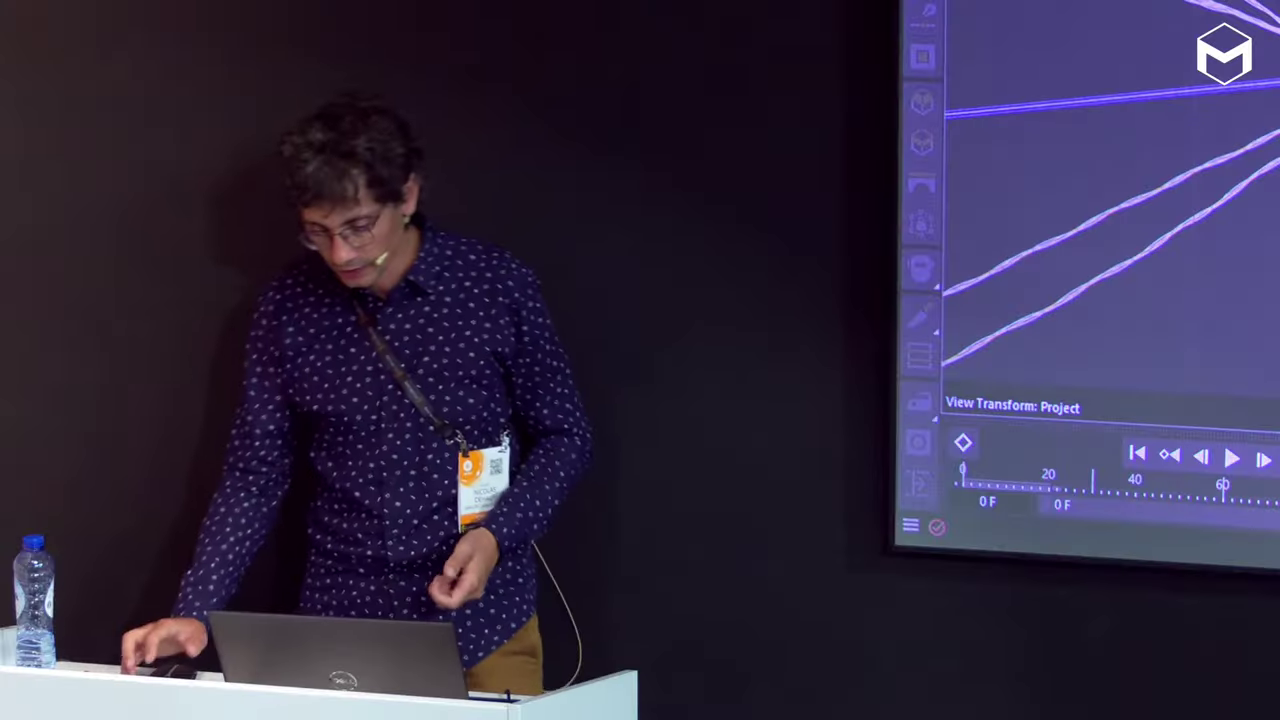
double_click(1028, 568)
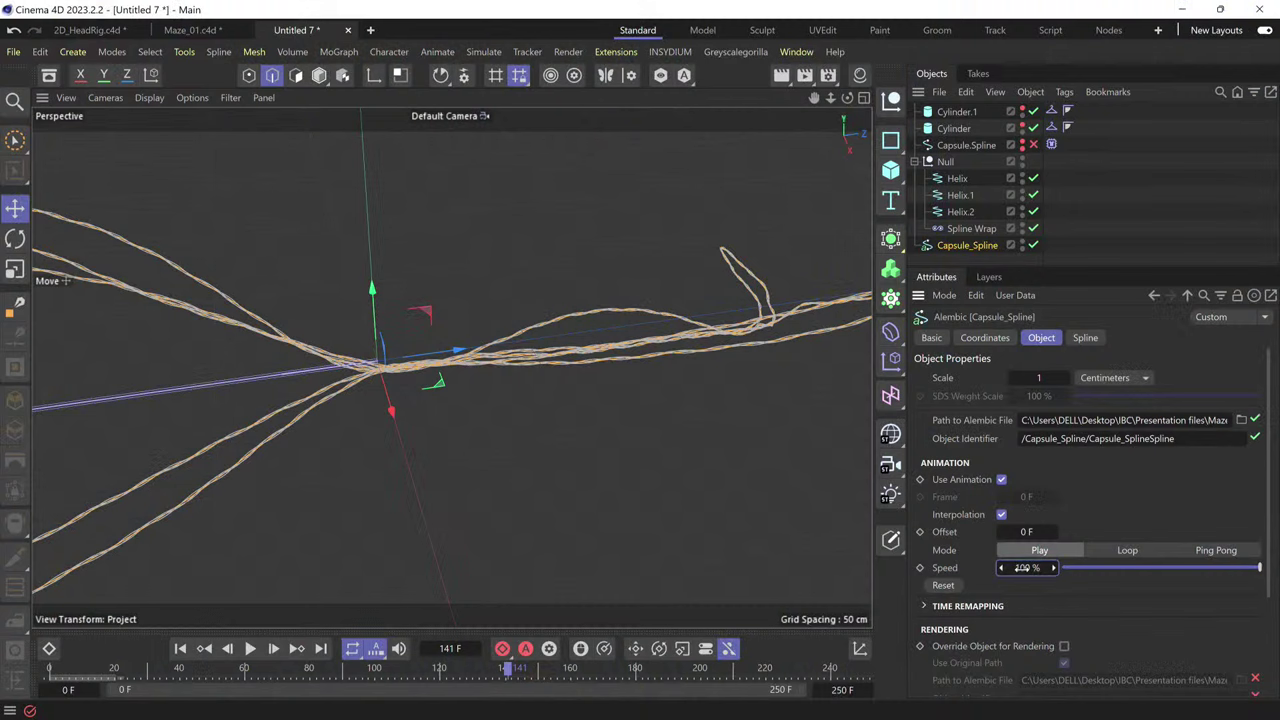
left_click(1022, 568)
type("25")
key("Return")
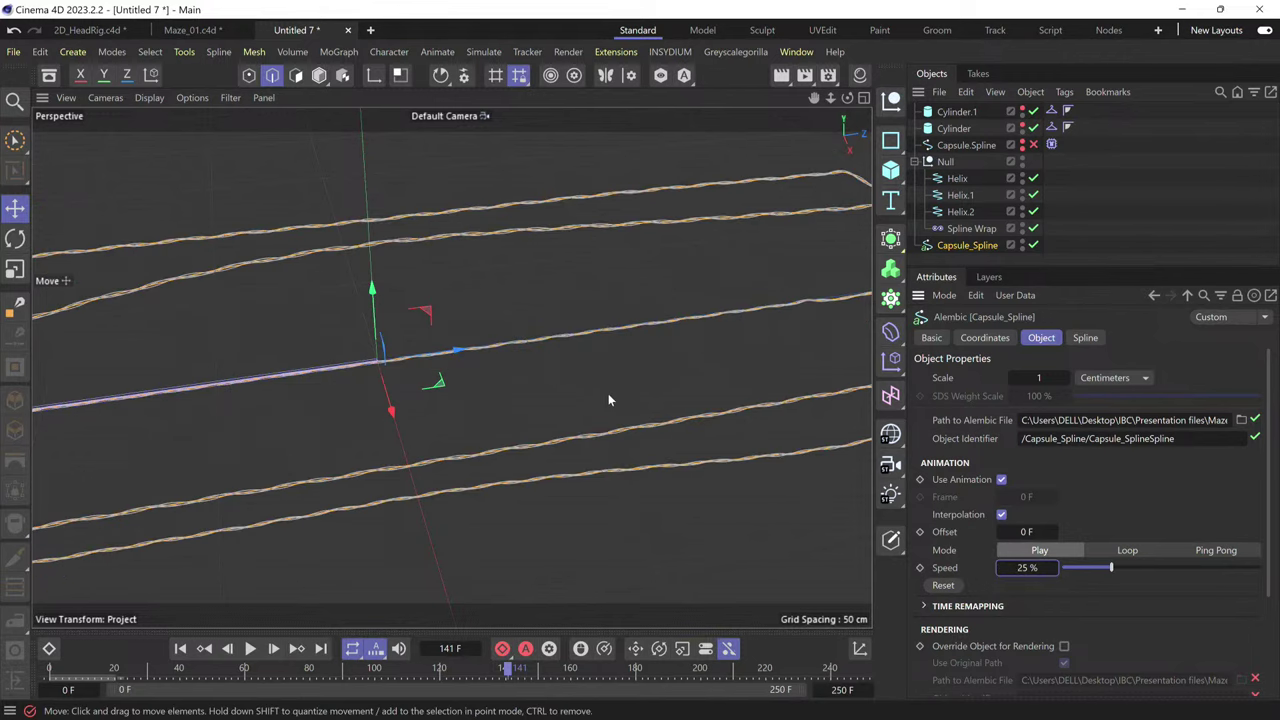
- Set the Alembic spline's animation offset to -380 F and scrub the timeline back to an earlier frame
scroll(604, 397, "down", 4)
scroll(610, 420, "up", 3)
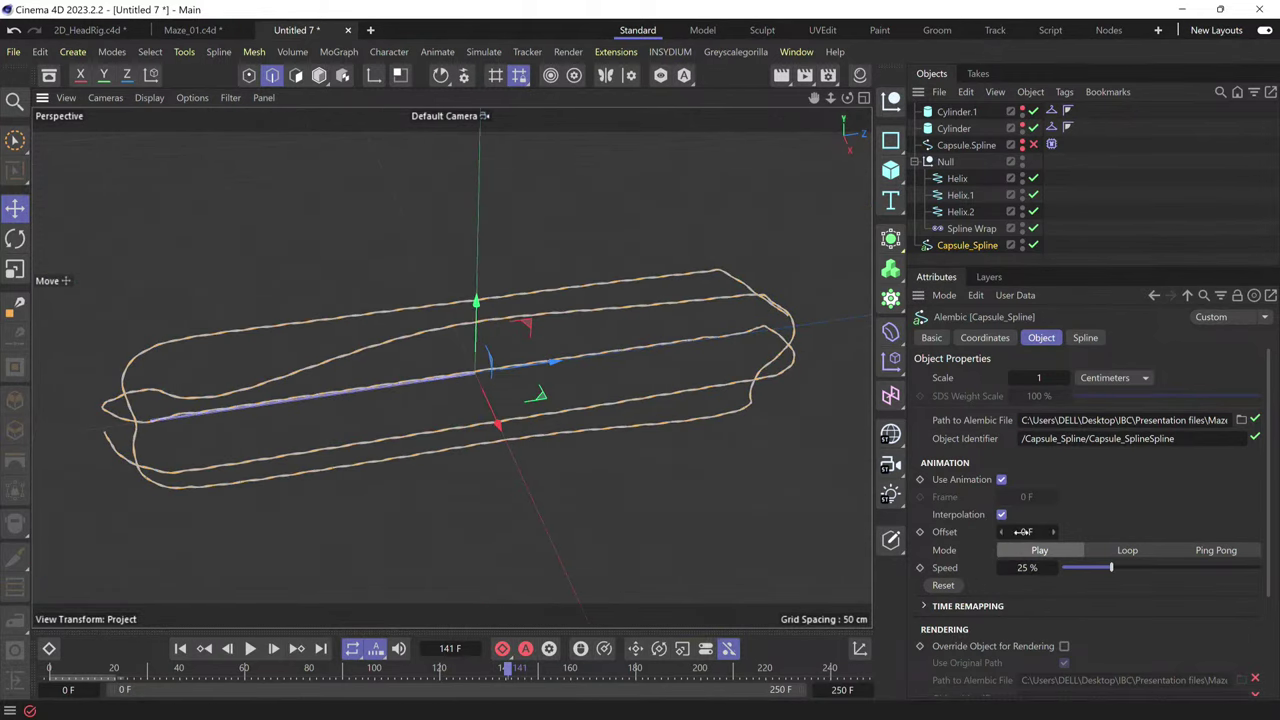
left_click_drag(1022, 532, 1203, 532)
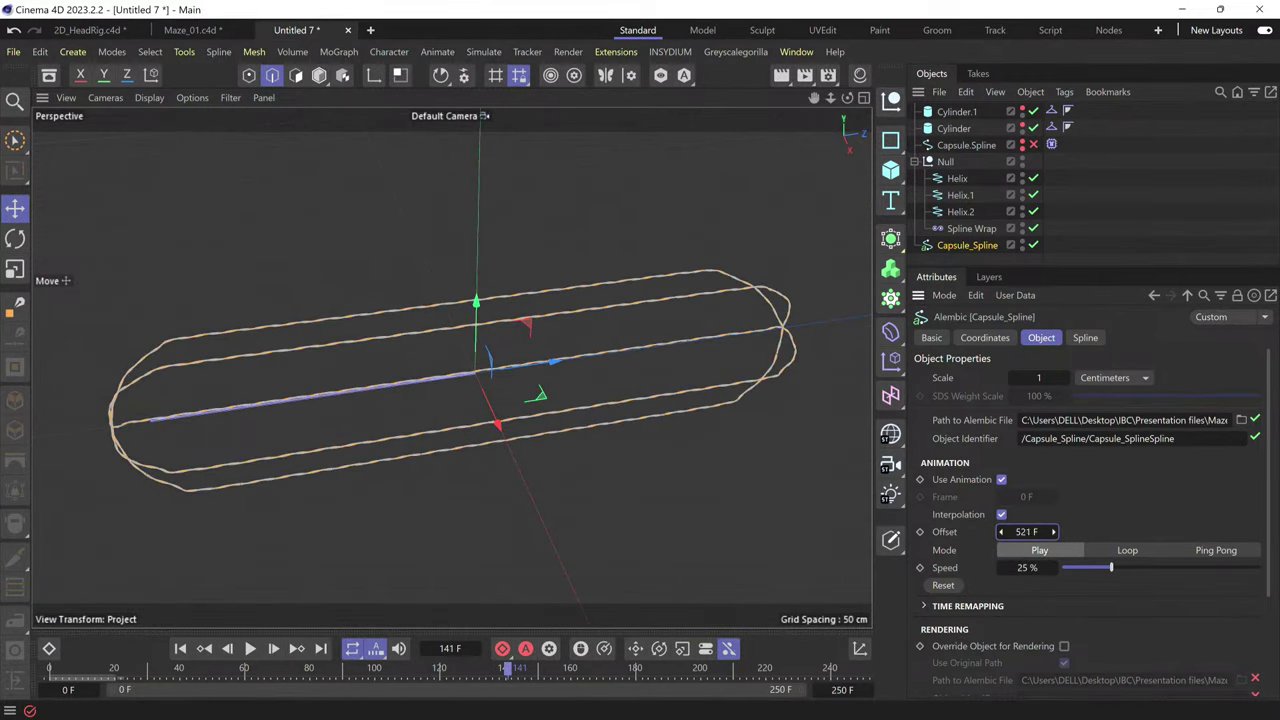
left_click_drag(1279, 532, 750, 532)
left_click_drag(960, 531, 906, 532)
left_click_drag(505, 673, 313, 676)
- Play the animation, lower the Alembic spline's speed to 23% while examining the strands, and stop playback
left_click(251, 649)
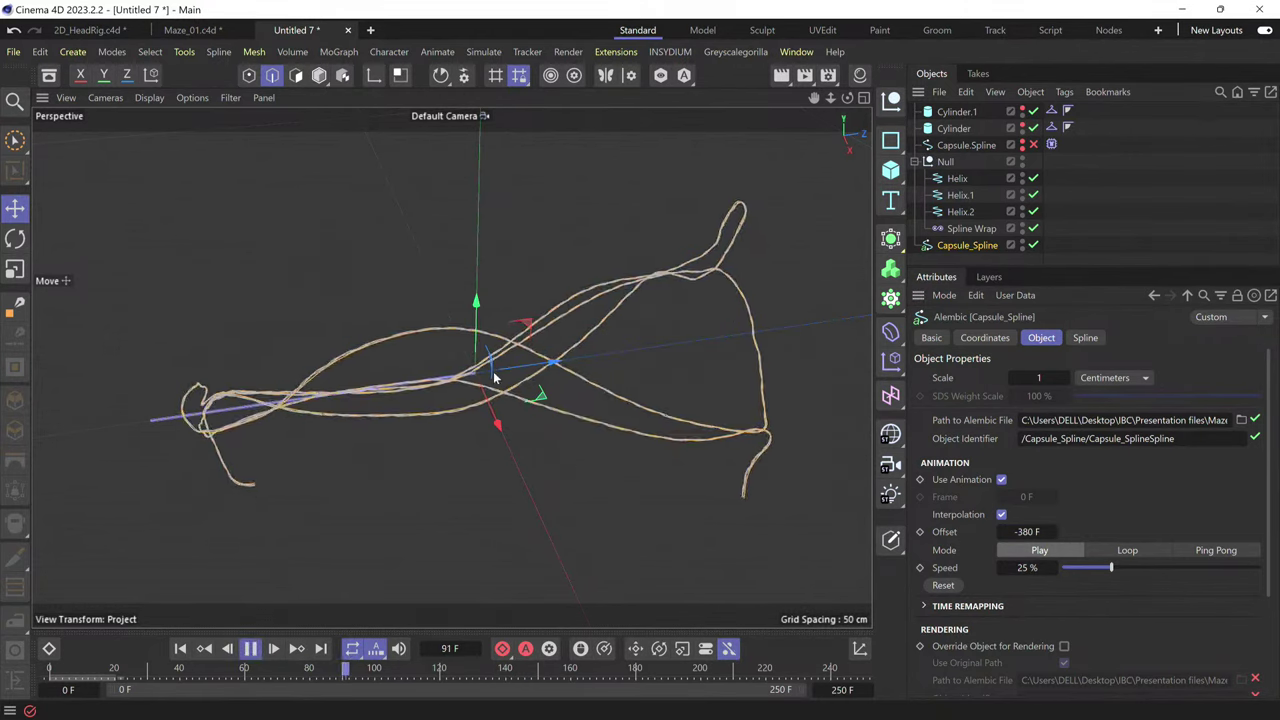
scroll(460, 368, "up", 6)
scroll(660, 368, "down", 6)
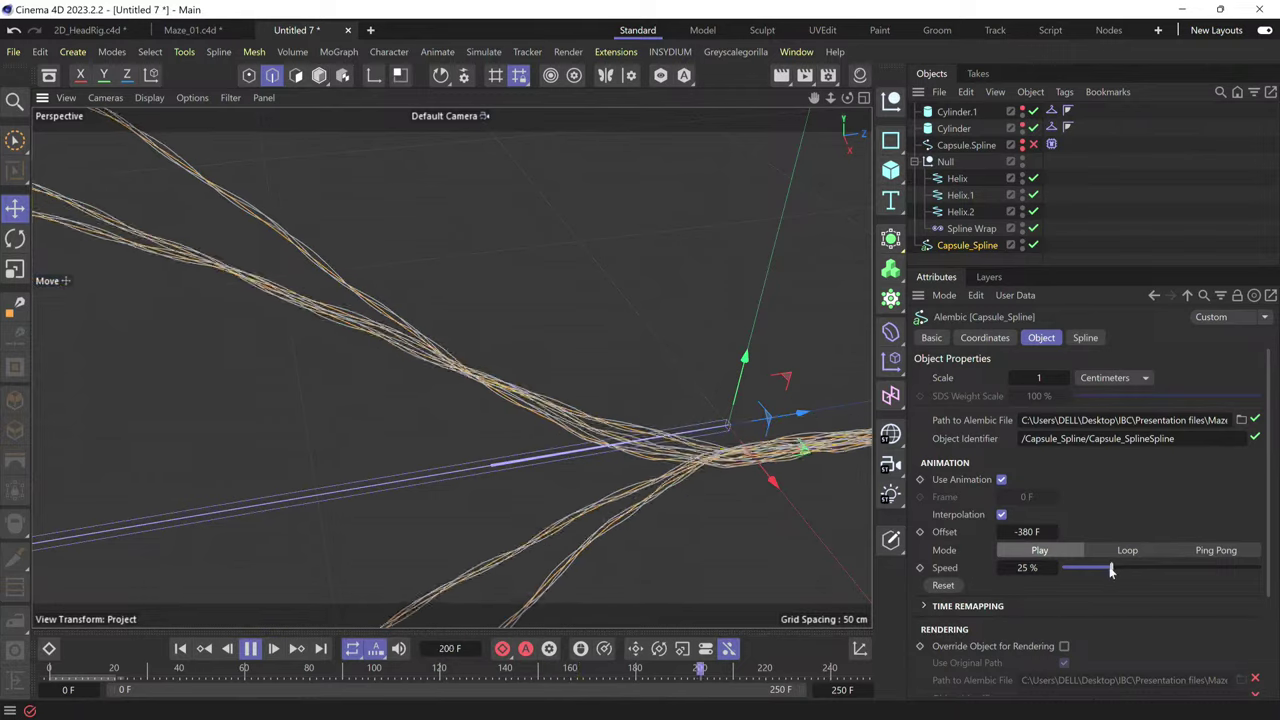
left_click_drag(1111, 571, 1106, 569)
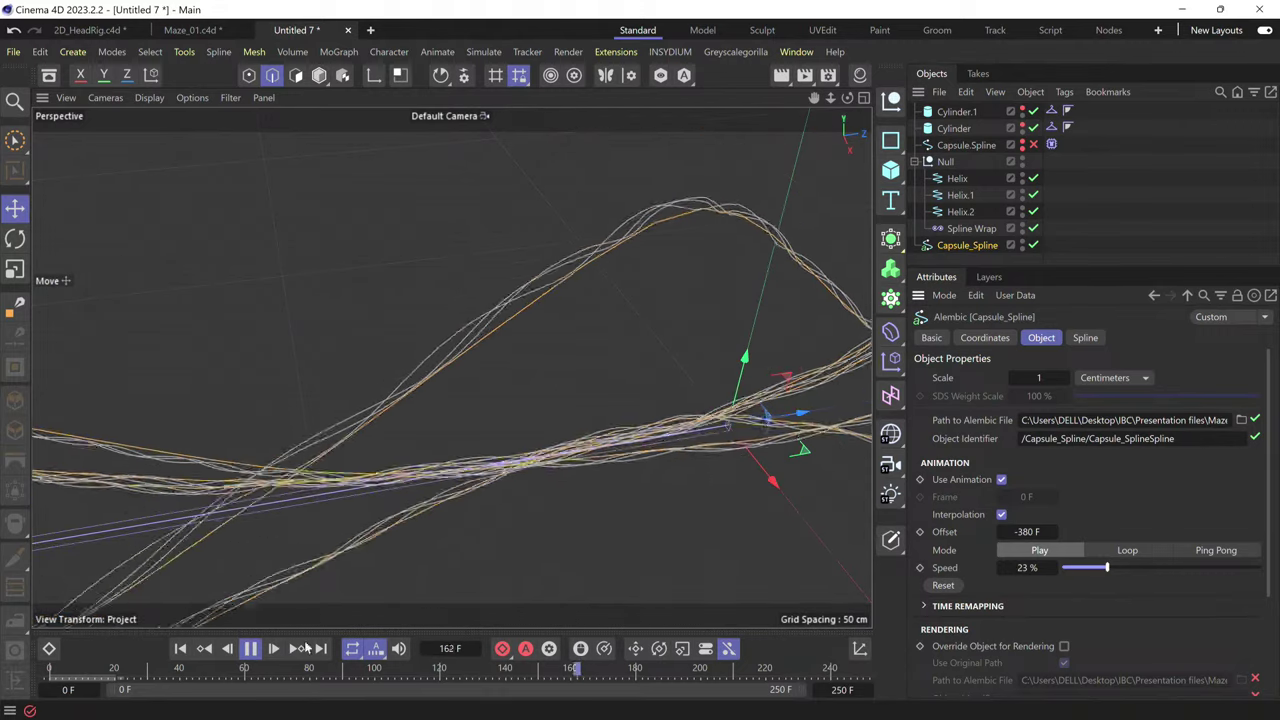
key("space")
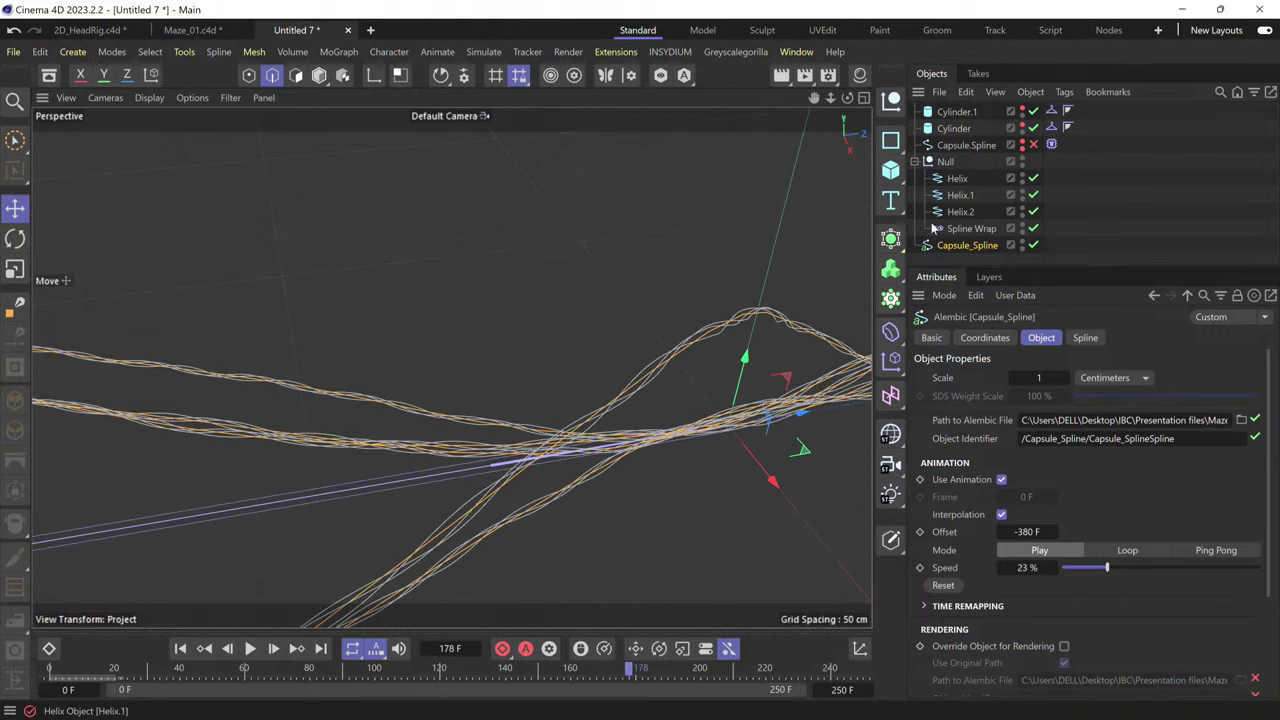
- Add a Connect object and place it inside the null above the first Helix
left_click(955, 178)
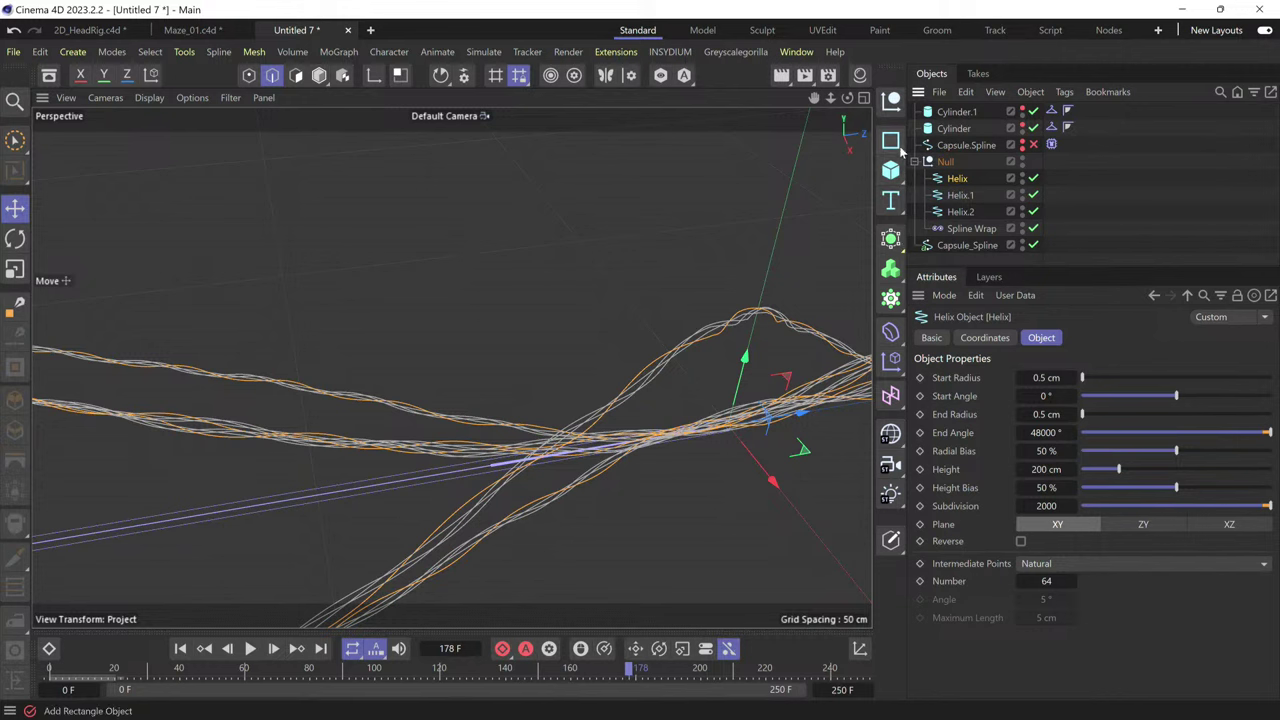
left_click(890, 238)
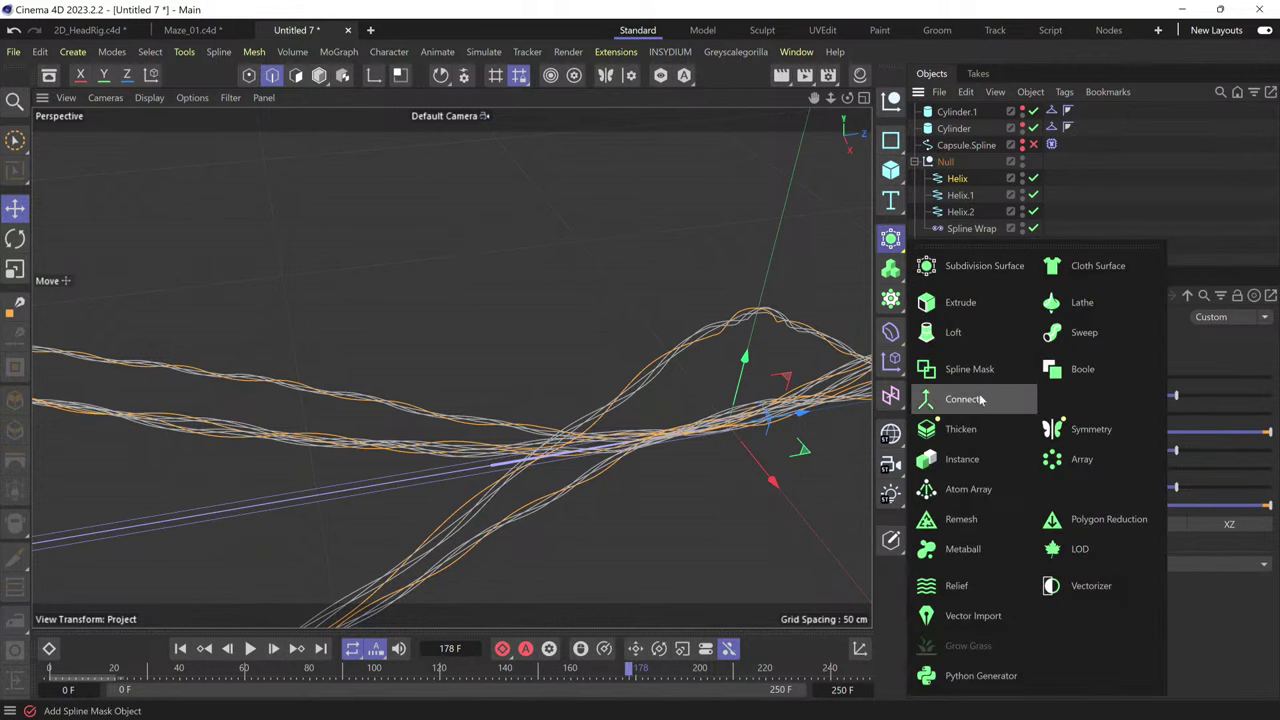
left_click(968, 399)
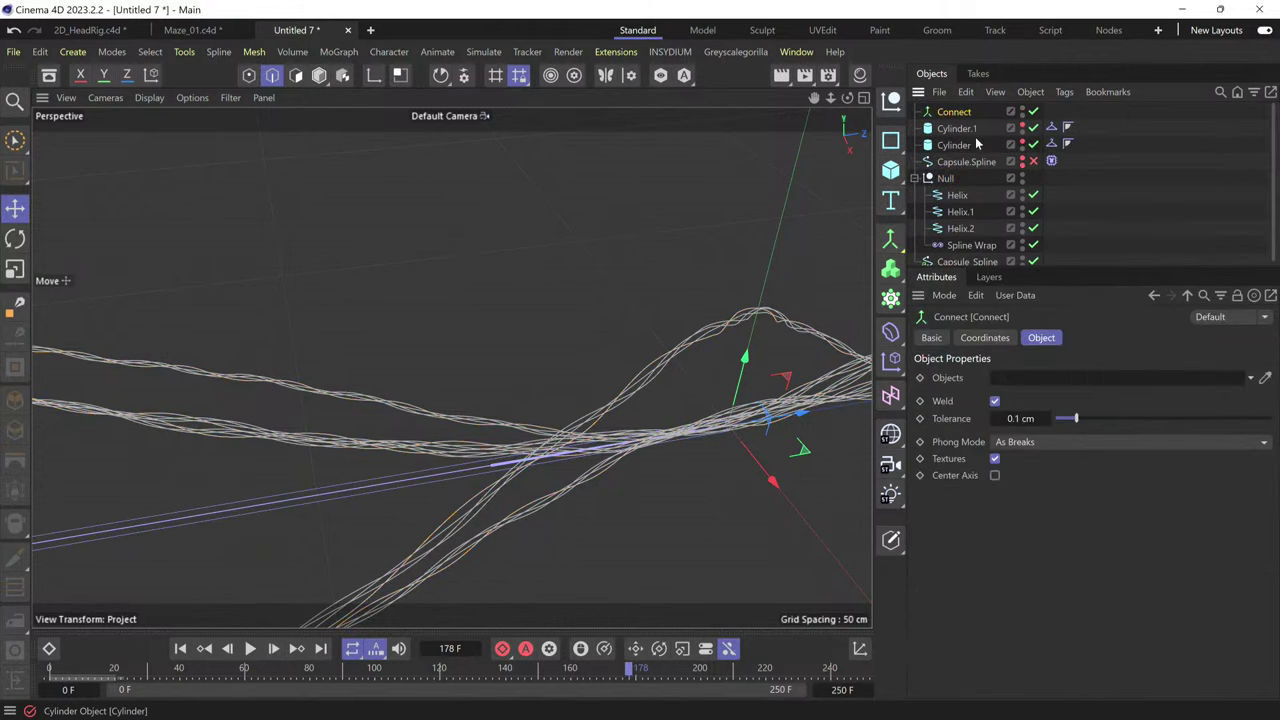
left_click(950, 196)
left_click_drag(956, 114, 964, 198)
- Nest the three helices and the Spline Wrap under the Connect object, and select Connect
left_click(964, 198)
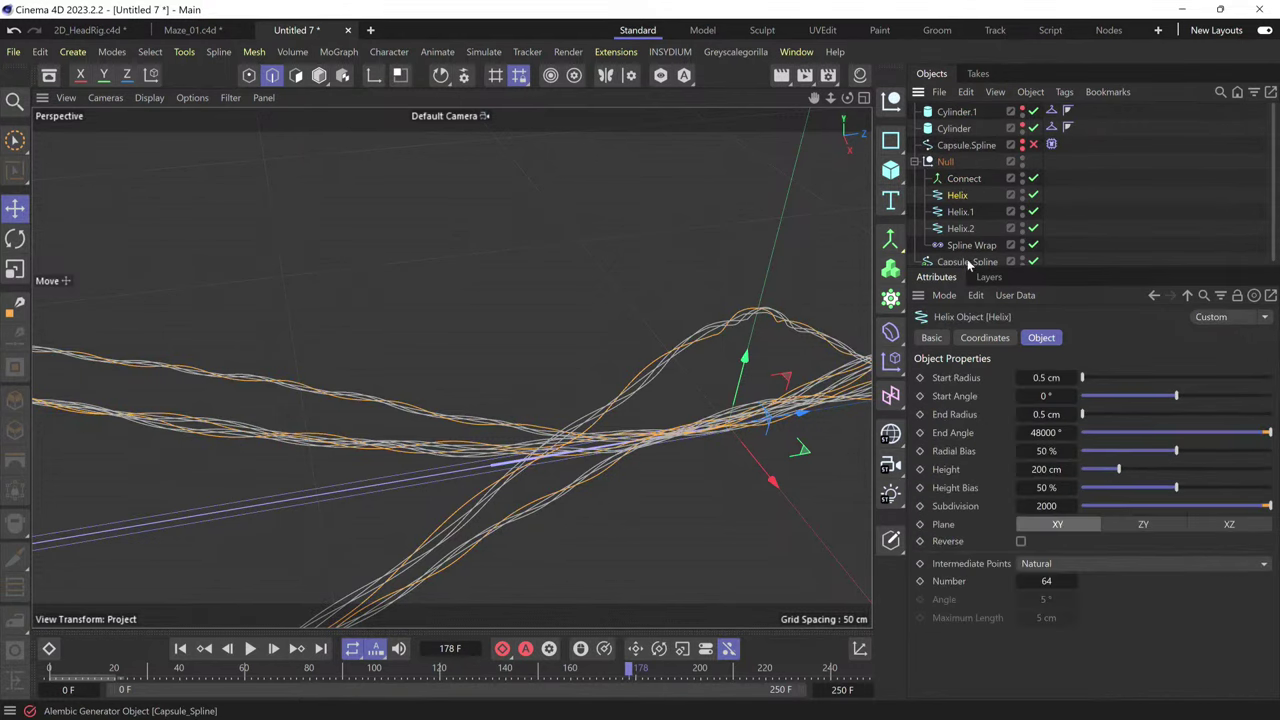
left_click(970, 246, "shift")
left_click_drag(962, 198, 966, 180)
left_click(964, 179)
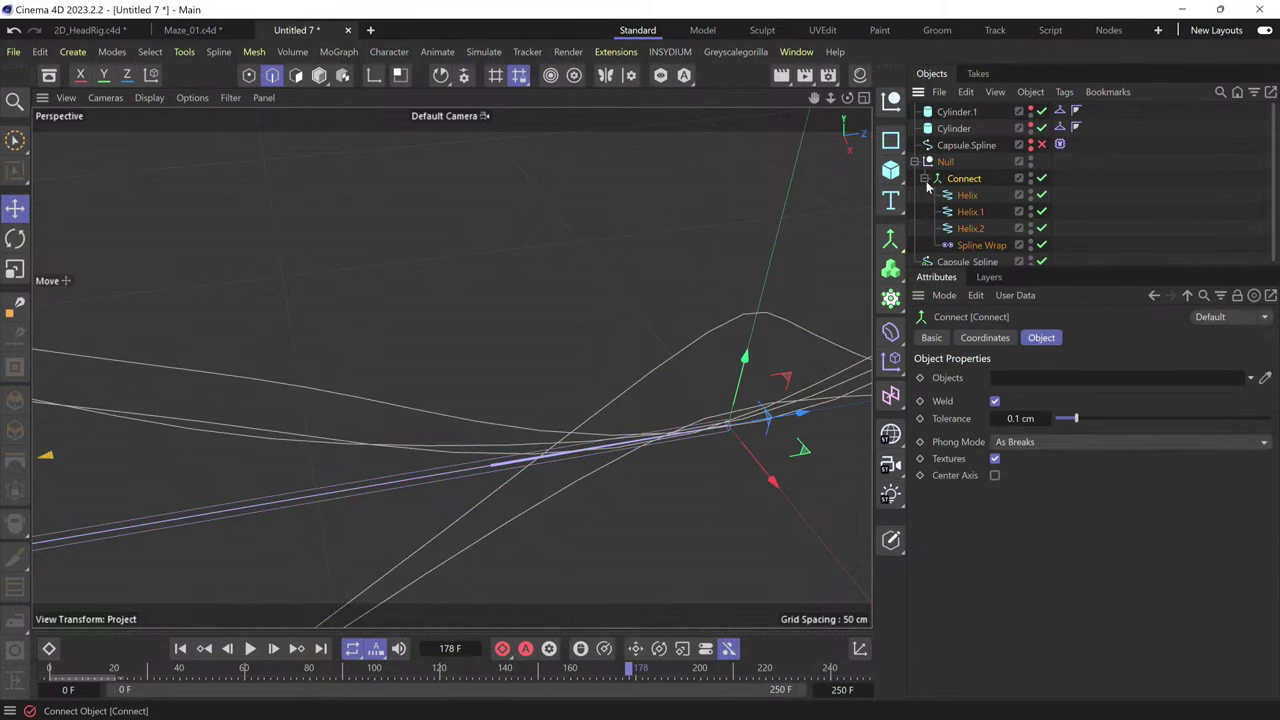
- Set the Connect object's tolerance to 0.01 cm and disable its Weld option
left_click(995, 401)
left_click(1020, 418)
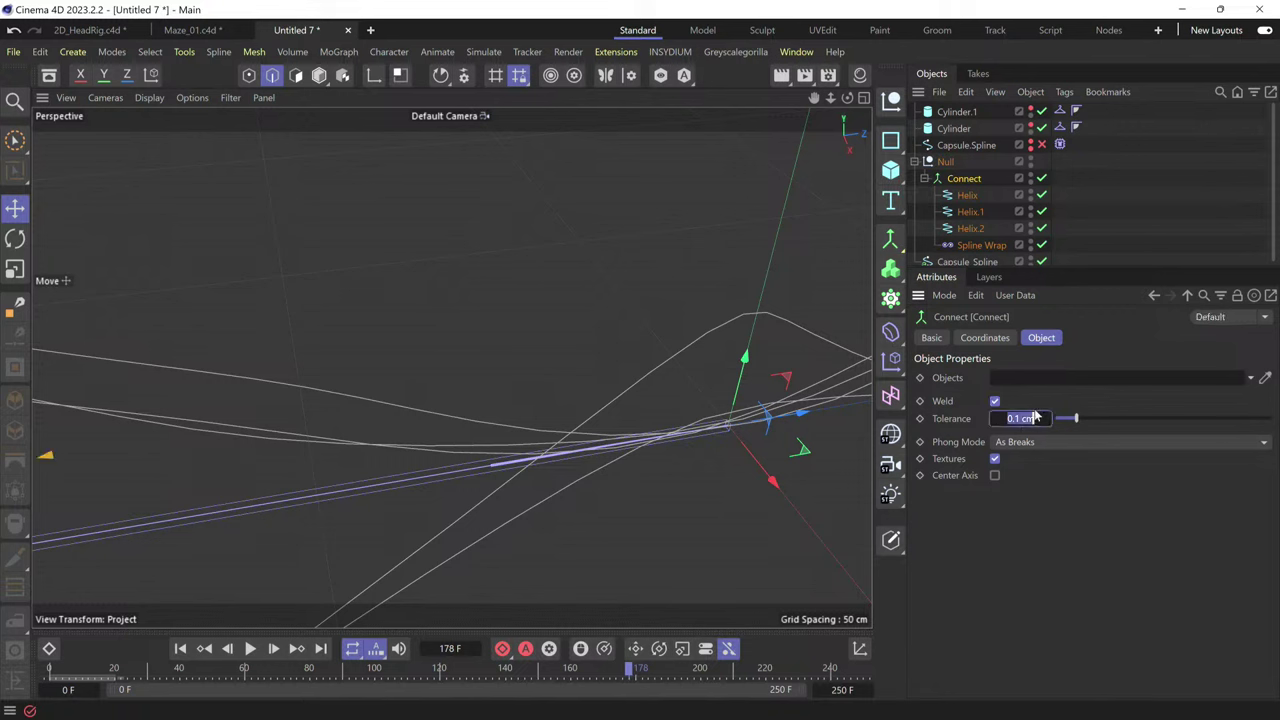
key("BackSpace")
type("0.01")
key("Return")
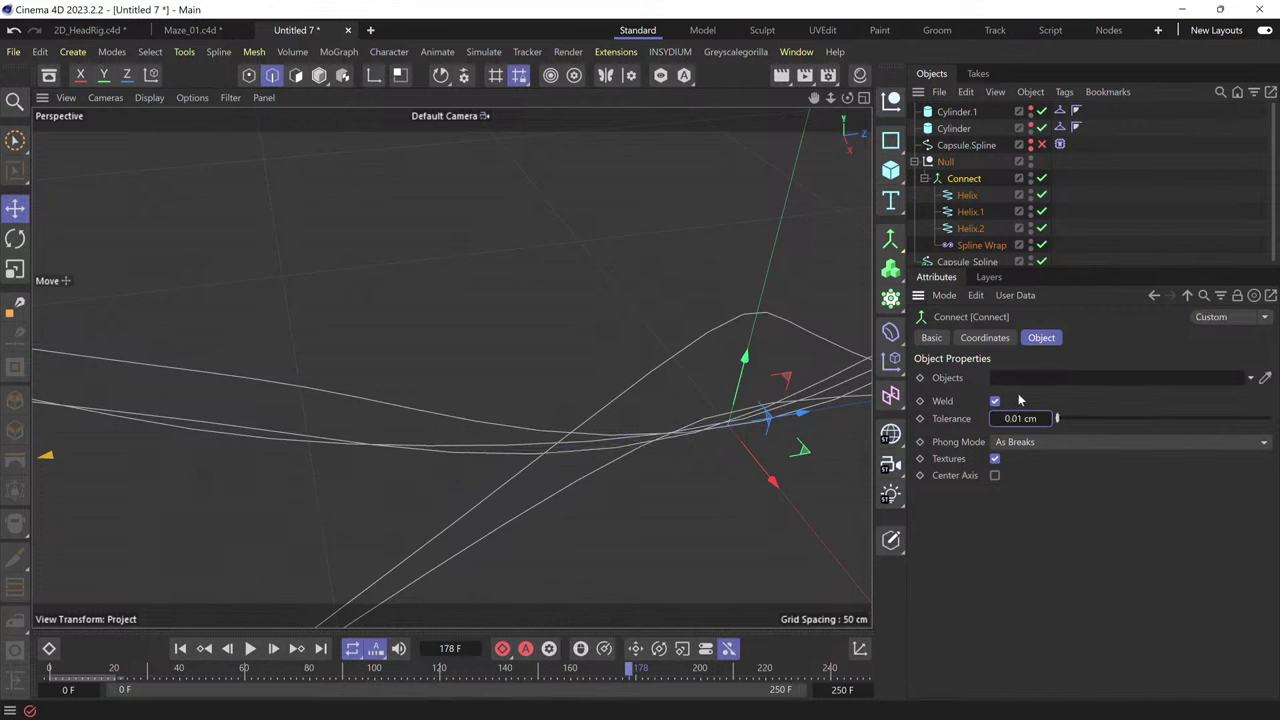
left_click(996, 402)
- Move the Spline Wrap out of Connect into the null, collapse Connect, and order it above the Spline Wrap
left_click(987, 247)
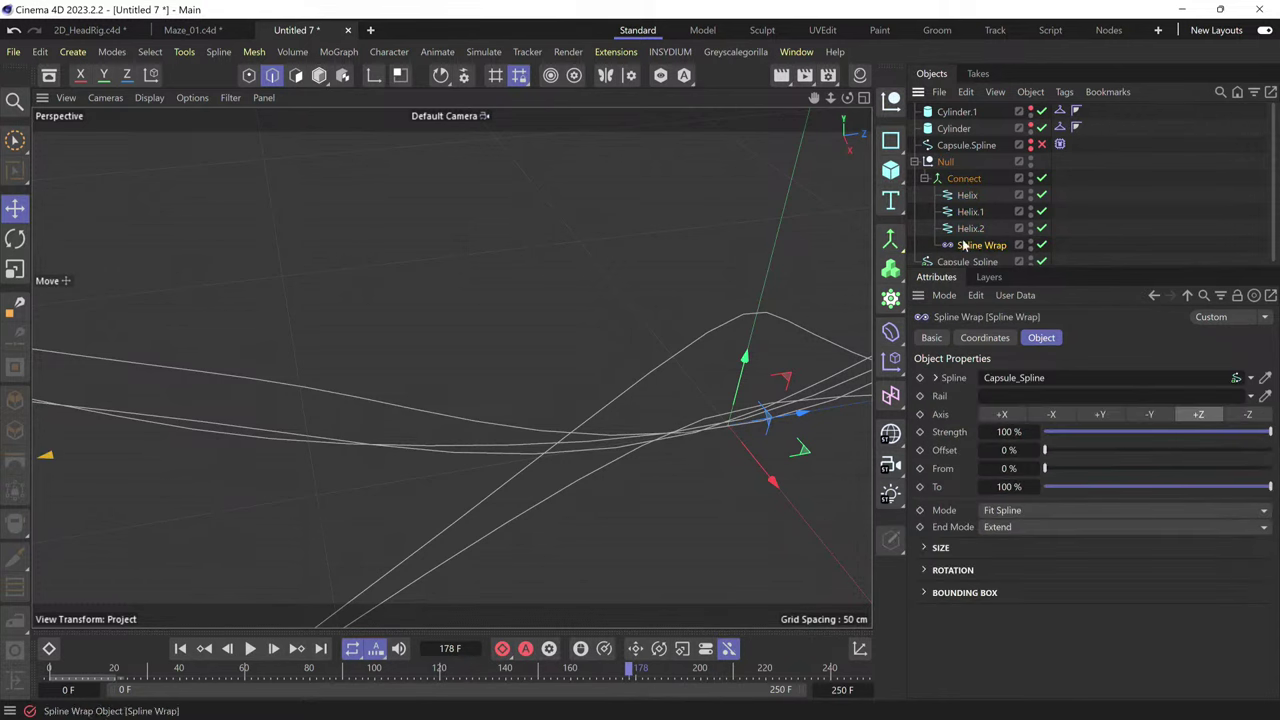
left_click_drag(966, 252, 948, 176)
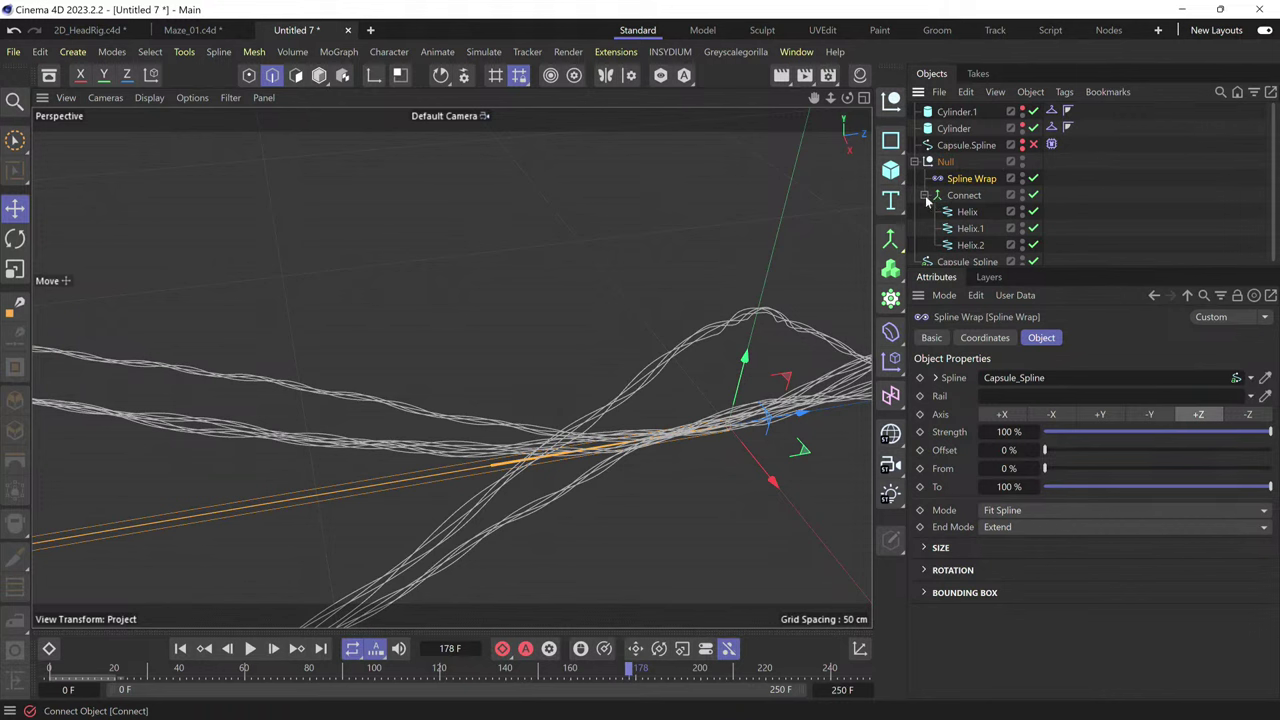
left_click(925, 196)
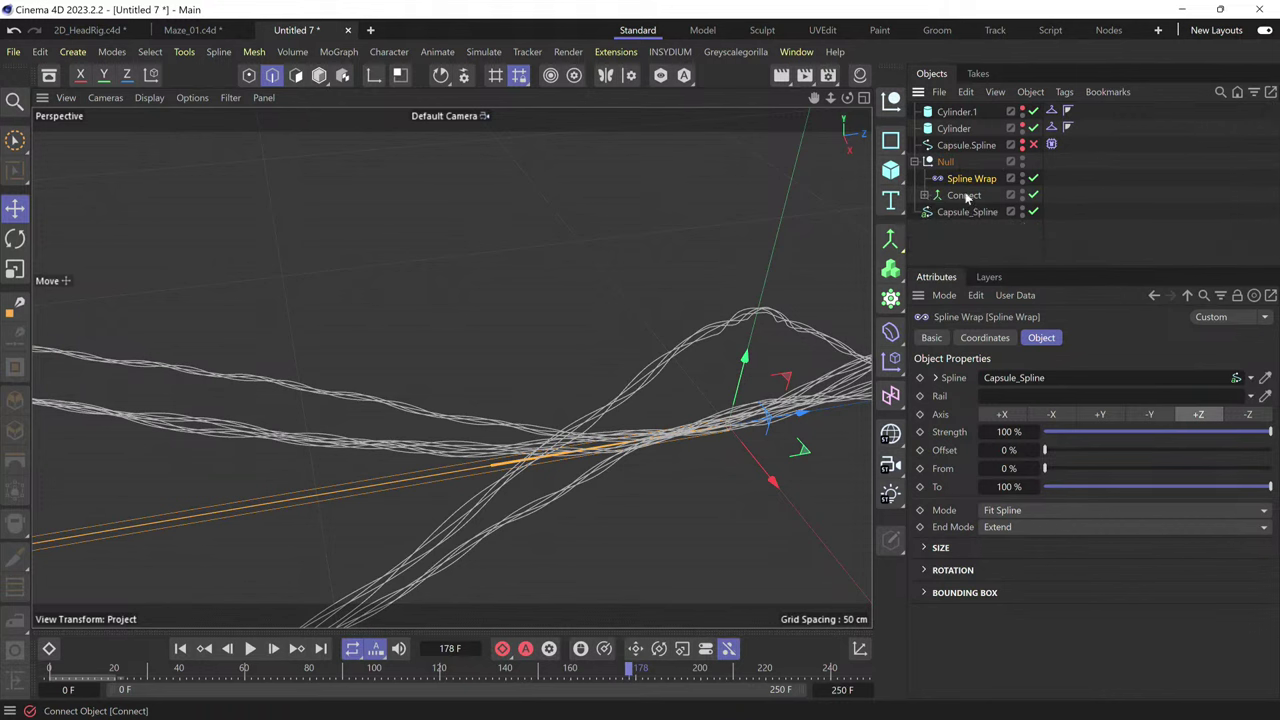
left_click_drag(966, 197, 960, 177)
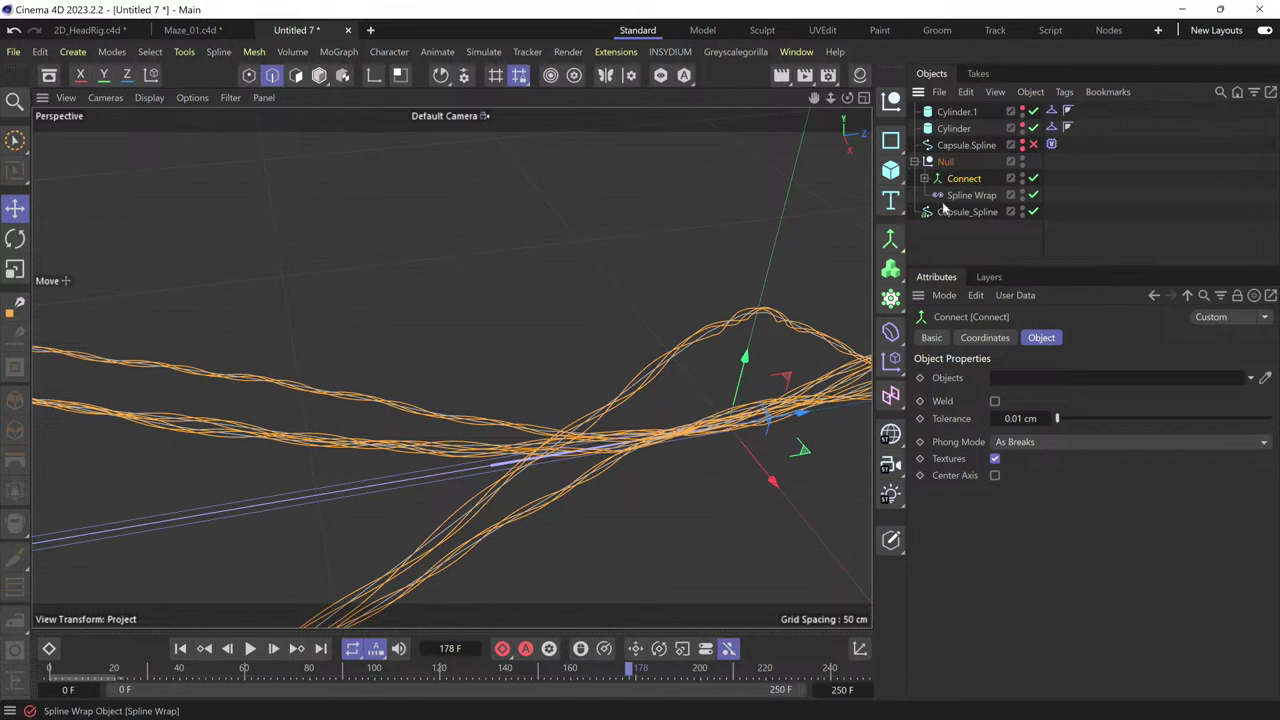
- Add a Sweep object inside the null and make the Connect object its child
left_click(890, 239)
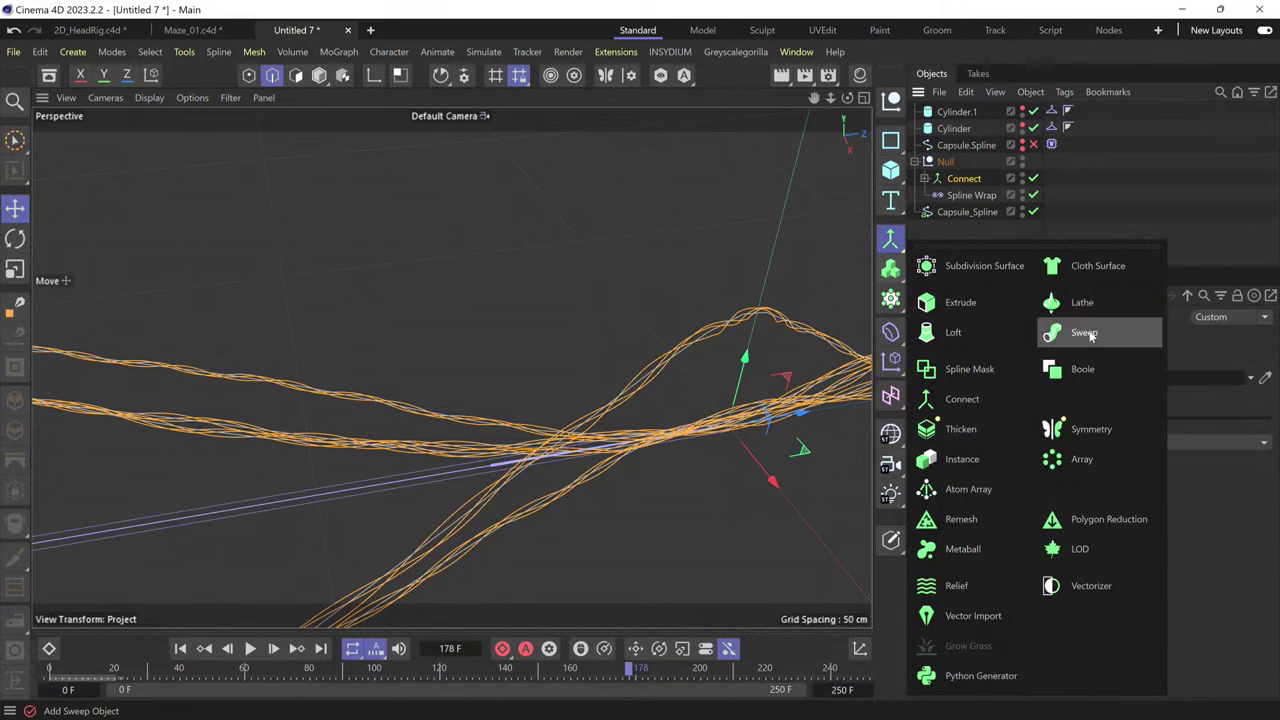
left_click(1087, 334)
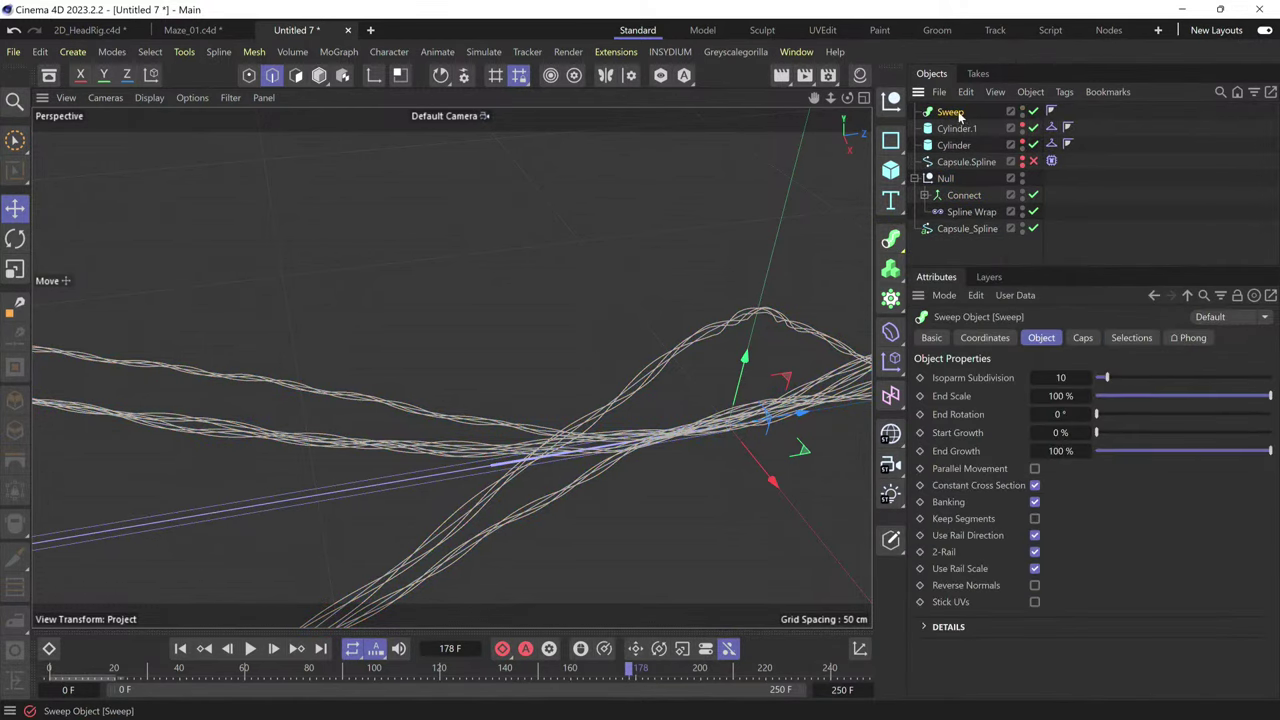
left_click_drag(959, 116, 980, 179)
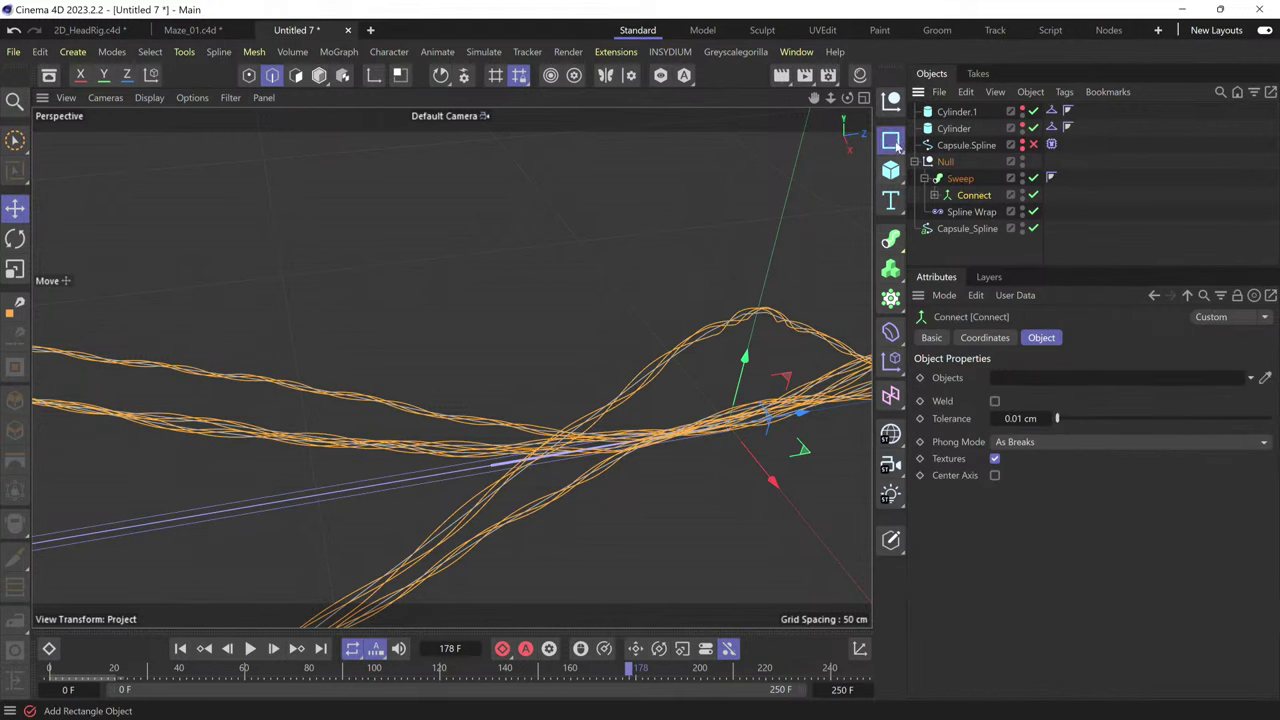
- Add a Circle spline as the Sweep's first child above Connect, and set its radius to 0.1 cm
left_click_drag(897, 145, 1063, 166)
left_click_drag(948, 112, 995, 208)
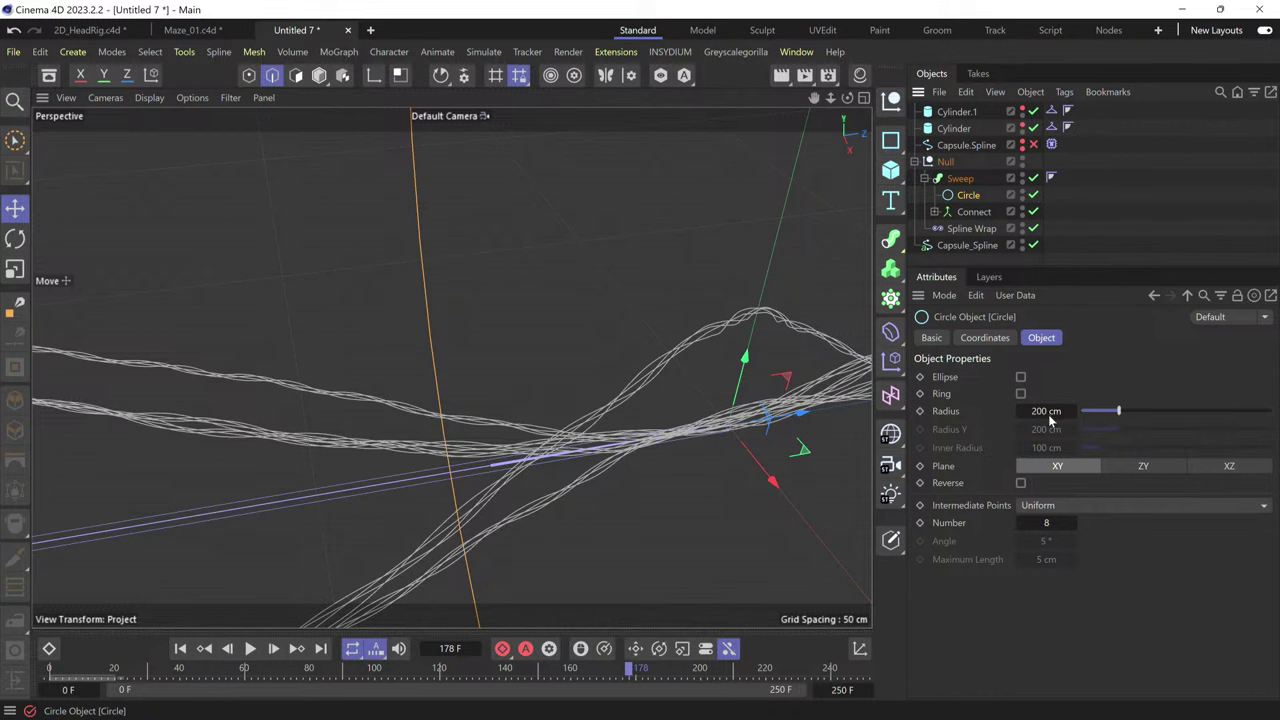
left_click(1045, 412)
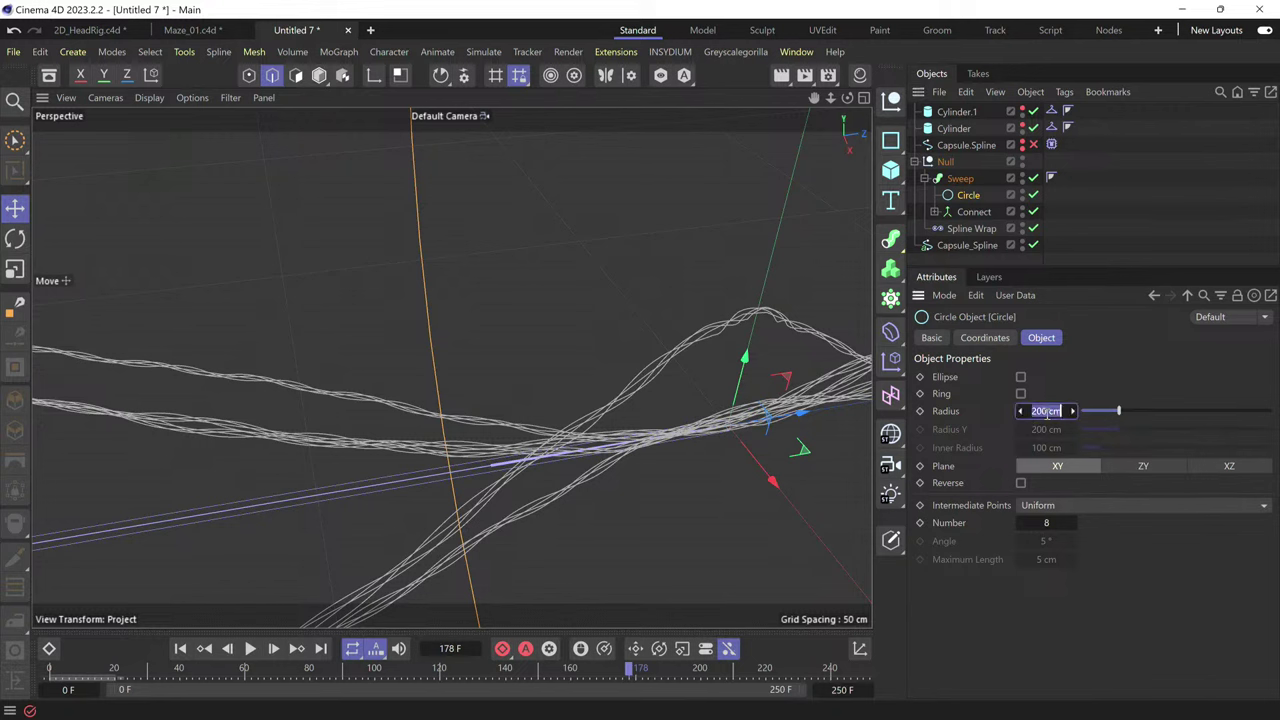
key("BackSpace")
type(".1")
key("Return")
key("Return")
- Examine the swept strands up close and switch the viewport display to a shaded mode without lines
left_click(756, 480)
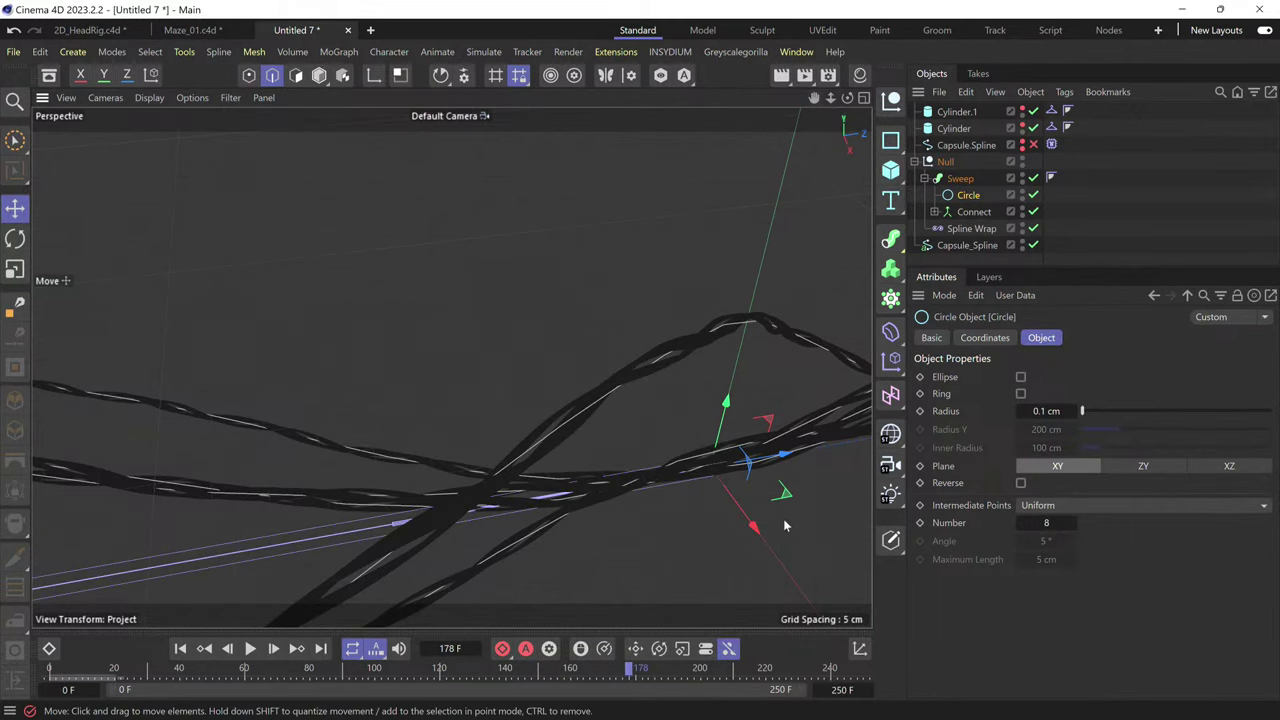
scroll(785, 531, "down", 3)
scroll(785, 532, "up", 6)
left_click_drag(670, 425, 662, 420, "alt")
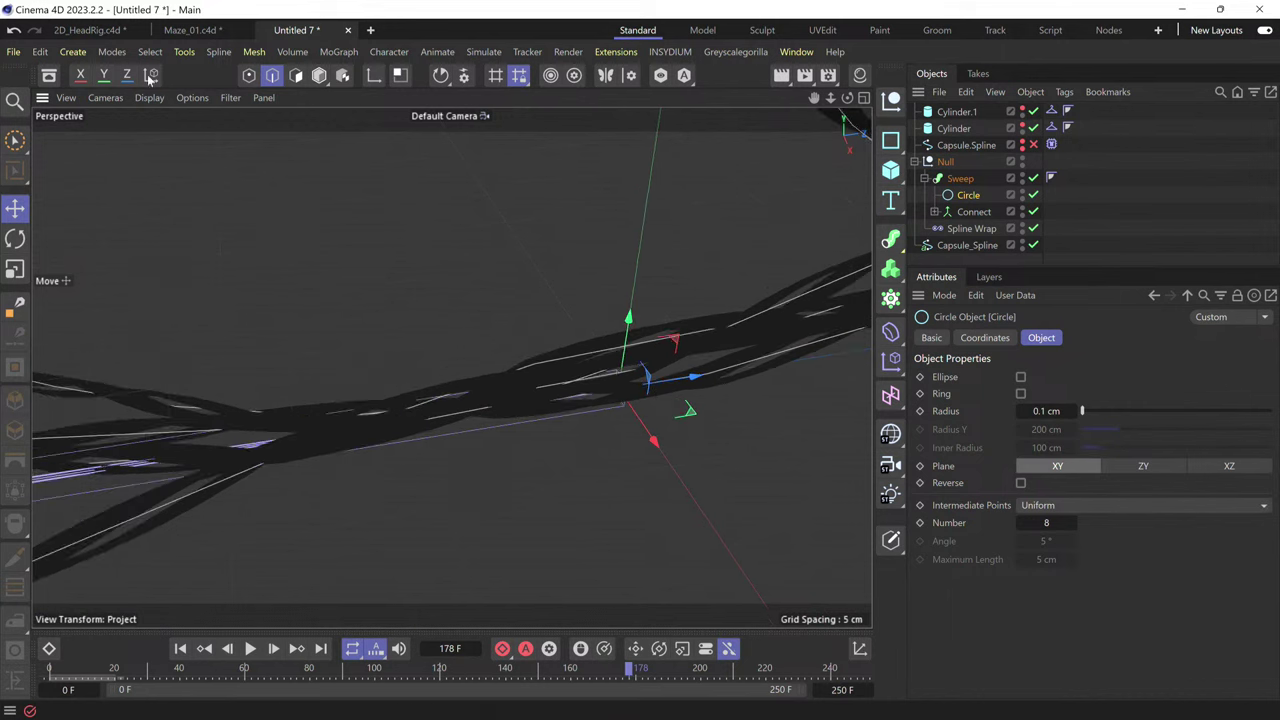
left_click(149, 97)
left_click(179, 155)
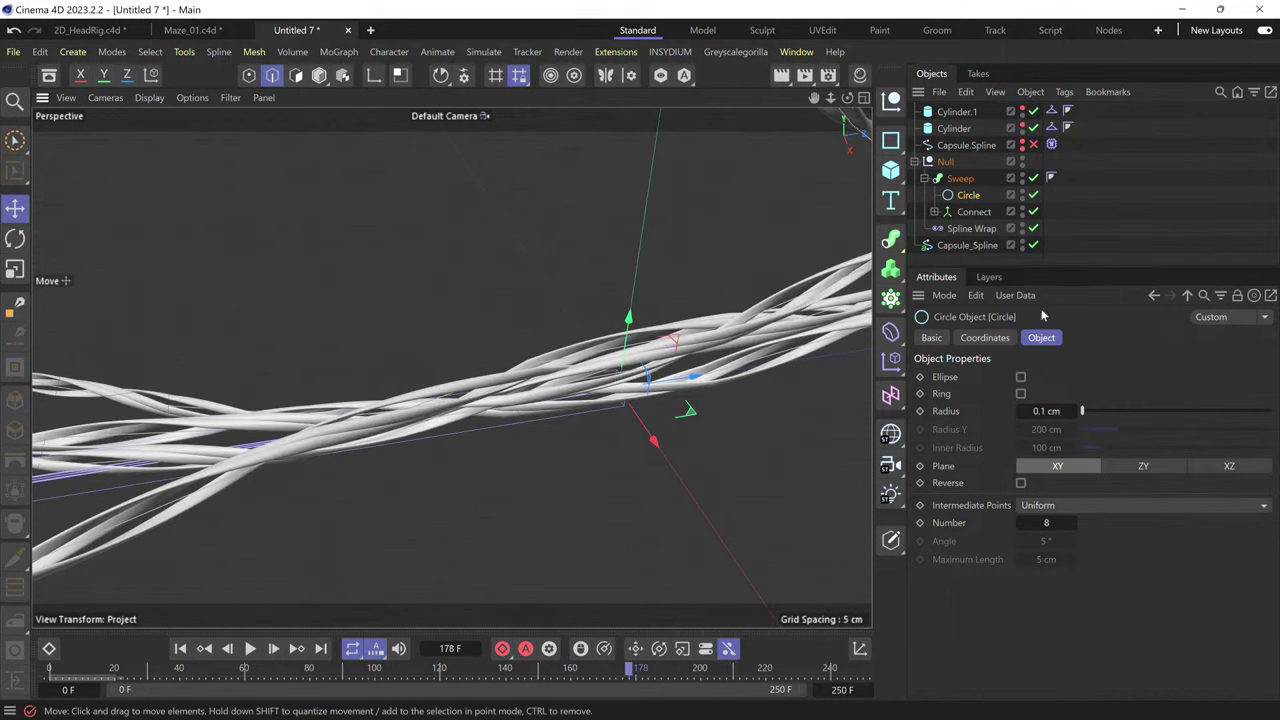
- Scrub to frame 176 and step through the neighbouring frames to 179 to examine the moving rope strands
mouse_move(630, 678)
left_mouse_down()
mouse_move(569, 676)
mouse_move(633, 678)
left_mouse_up()
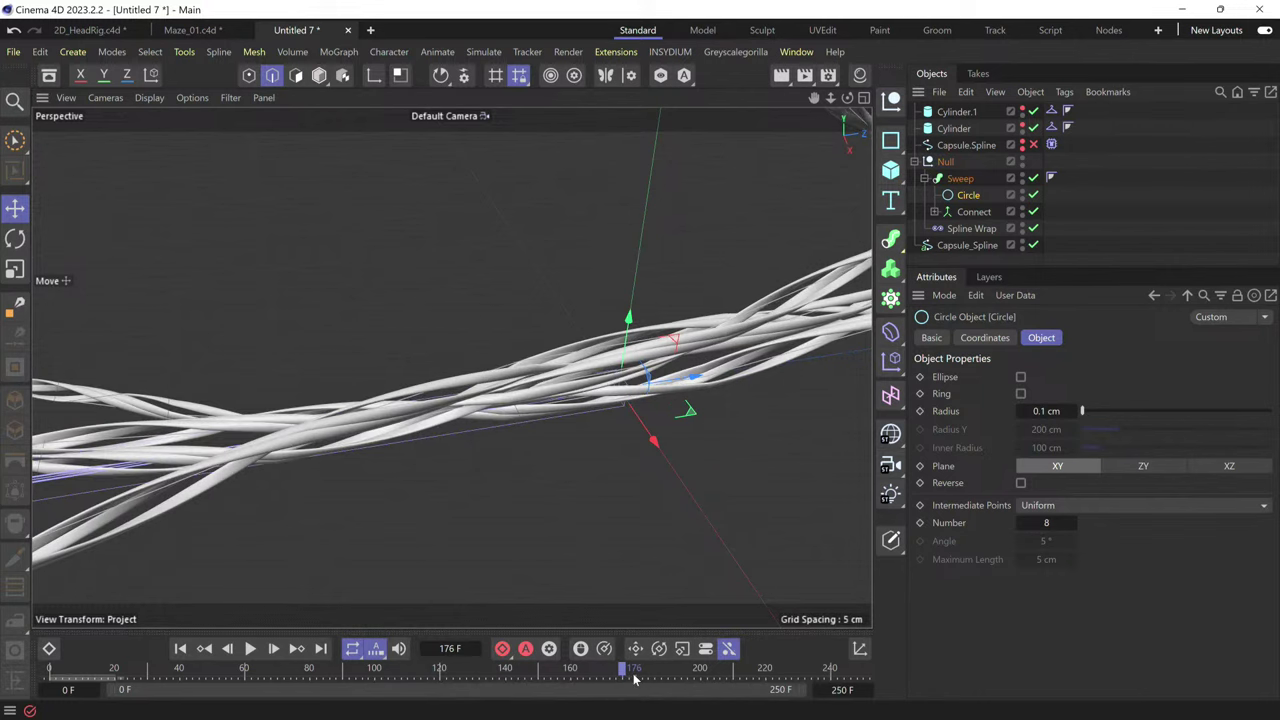
key("g")
key("g")
key("g")
key("g")
key("f")
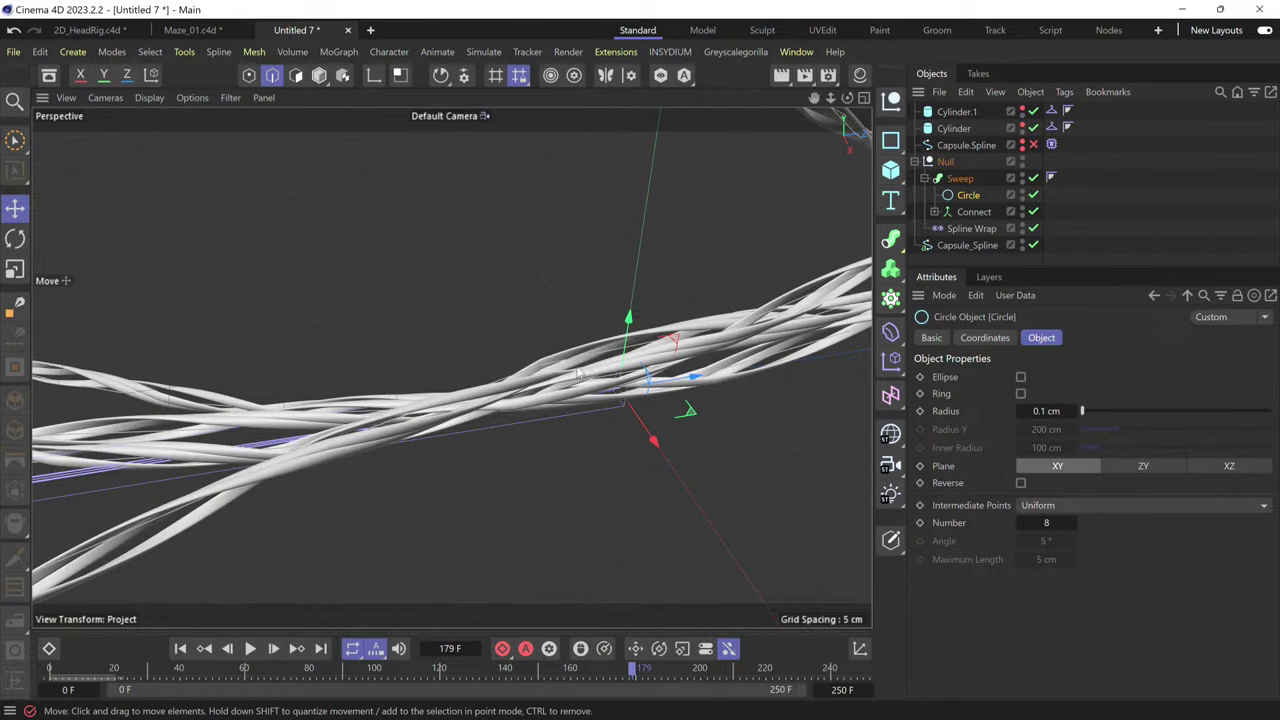
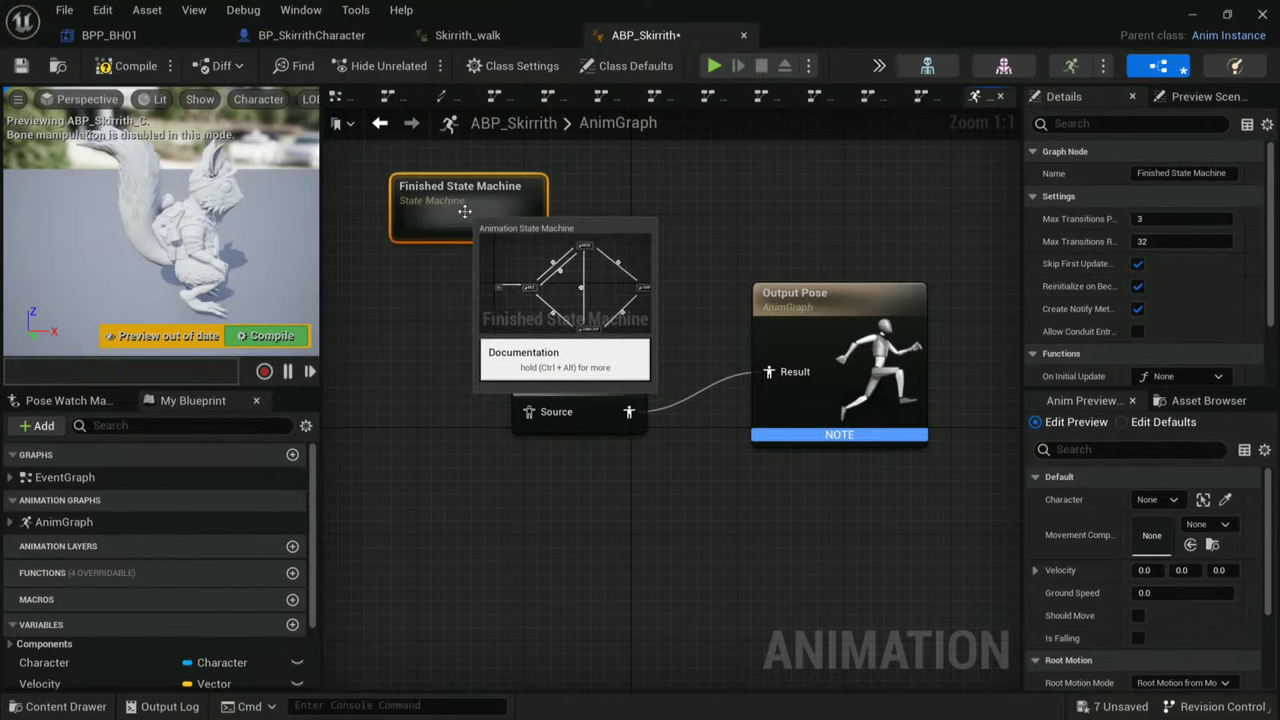
- Move the DefaultSlot node up beside Output Pose and add a new State Machine feeding its Source input, placed just before it
left_click(604, 373)
left_click_drag(604, 373, 644, 347)
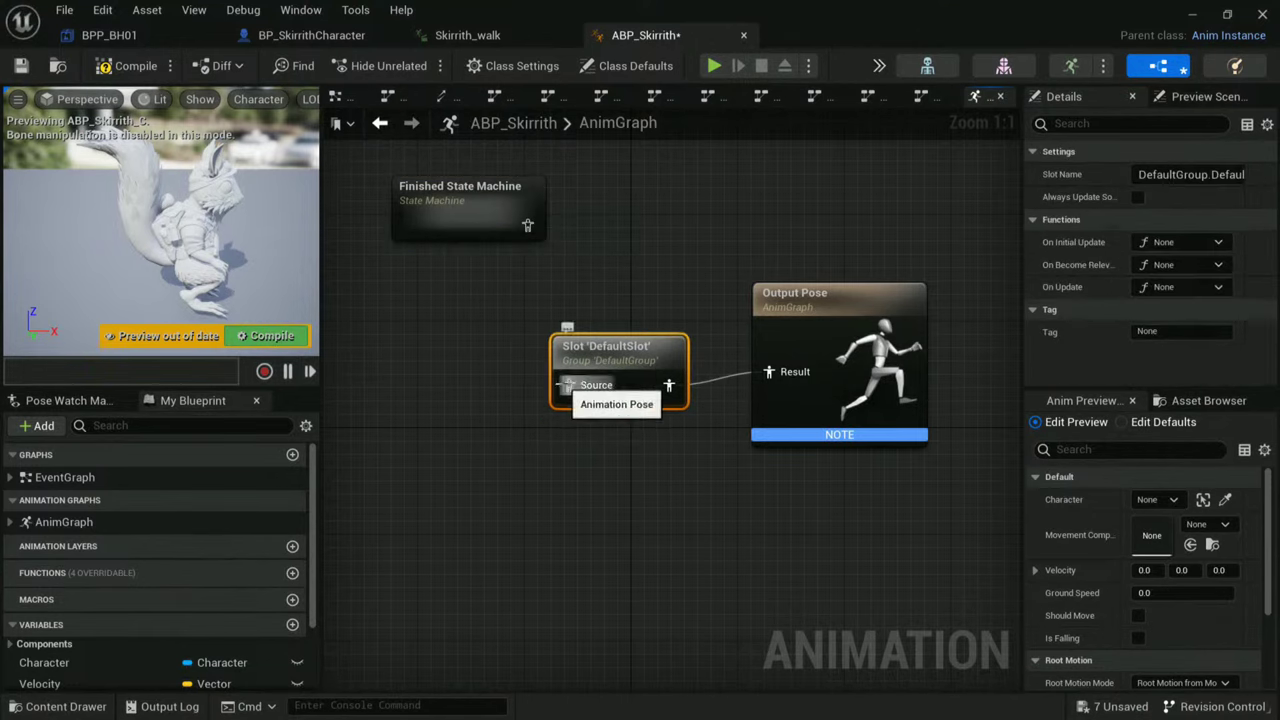
left_click_drag(568, 385, 465, 394)
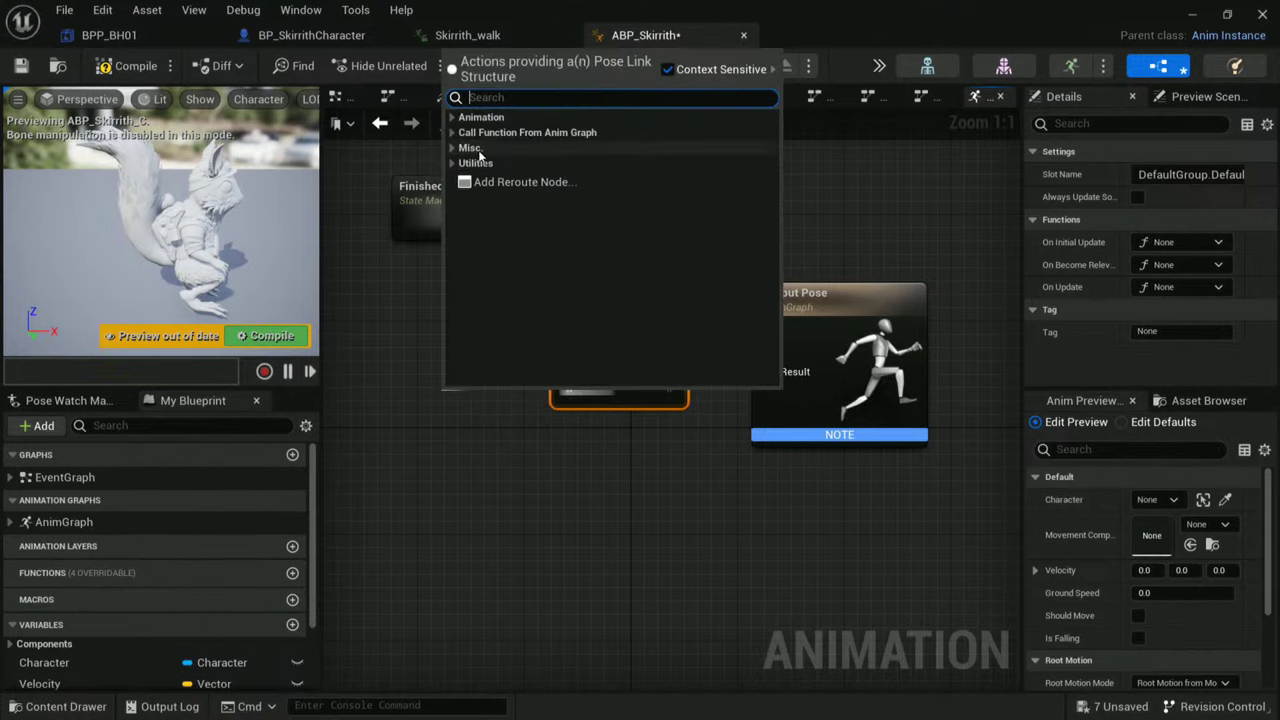
type("st")
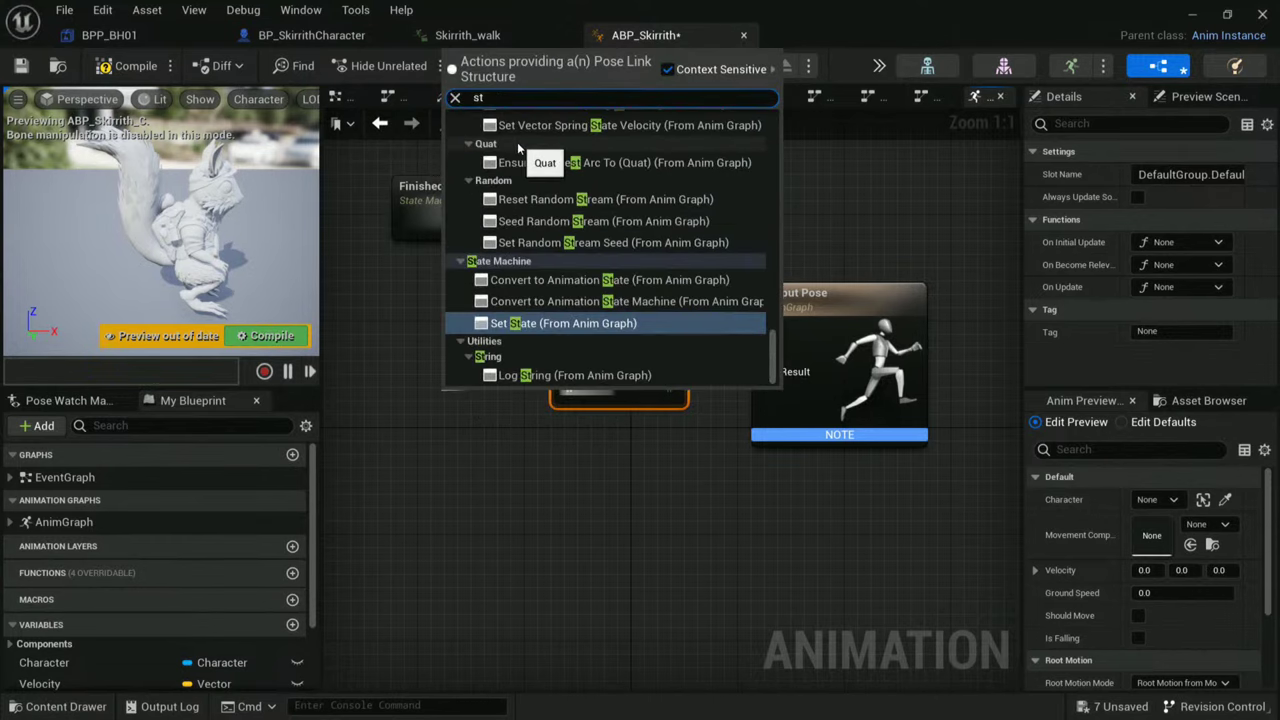
type("ate")
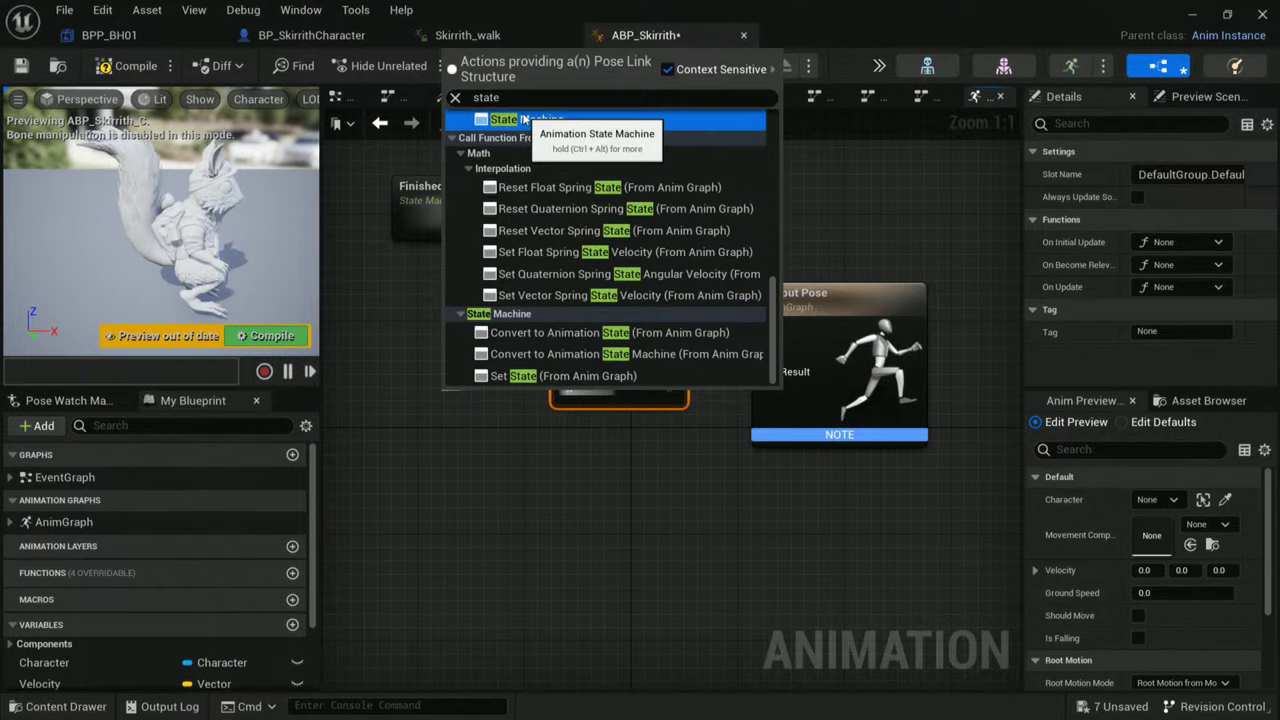
left_click(524, 119)
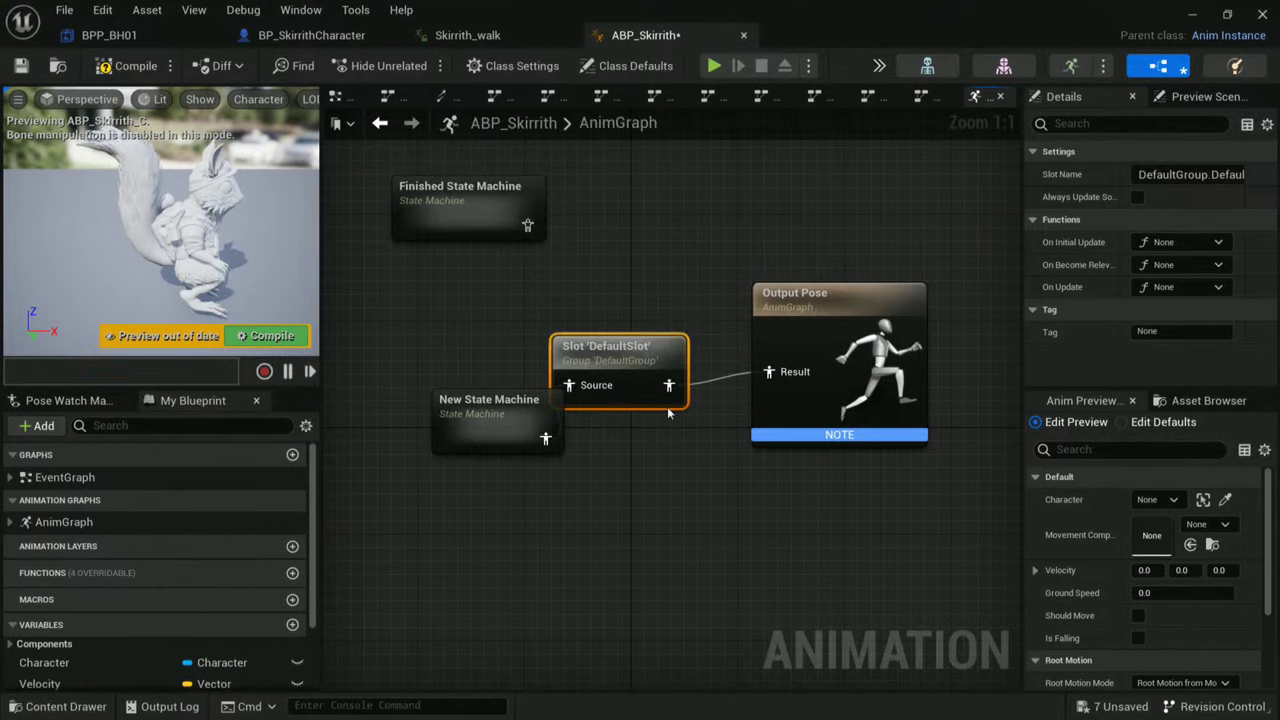
left_click_drag(502, 399, 452, 354)
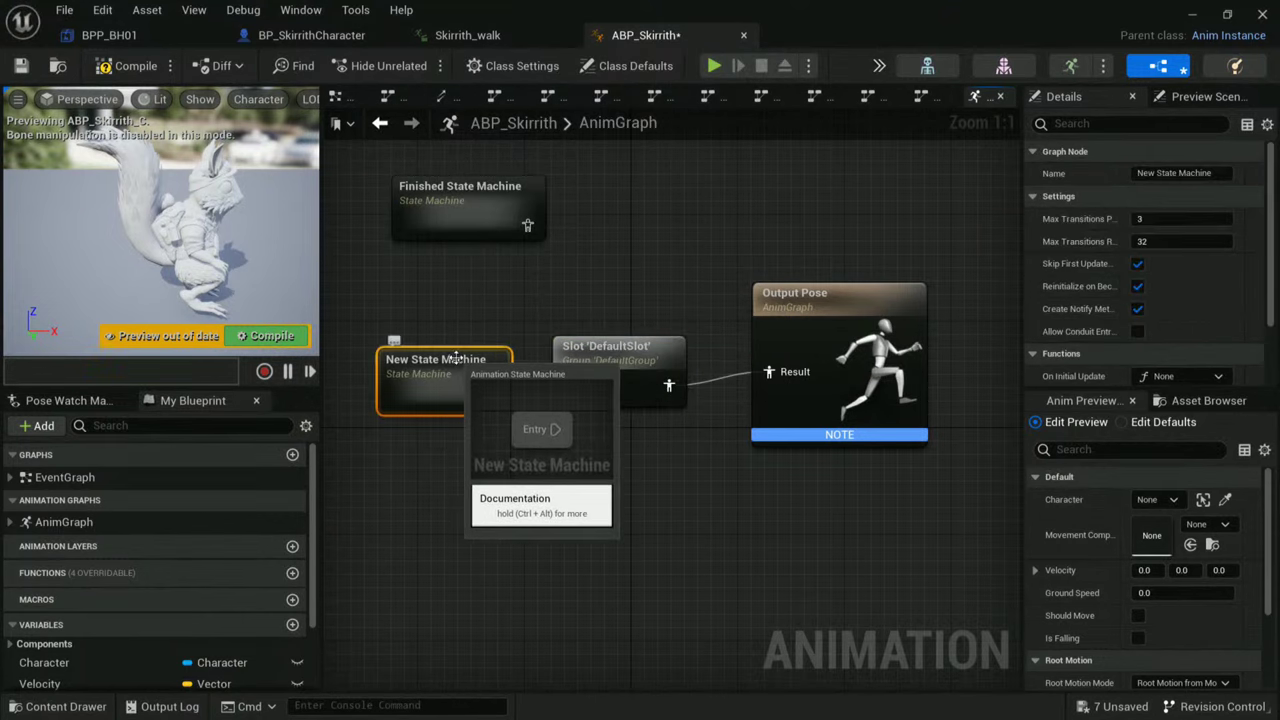
- Open the new state machine, add a state named IDLE from Entry, and space the two nodes apart
double_click(456, 363)
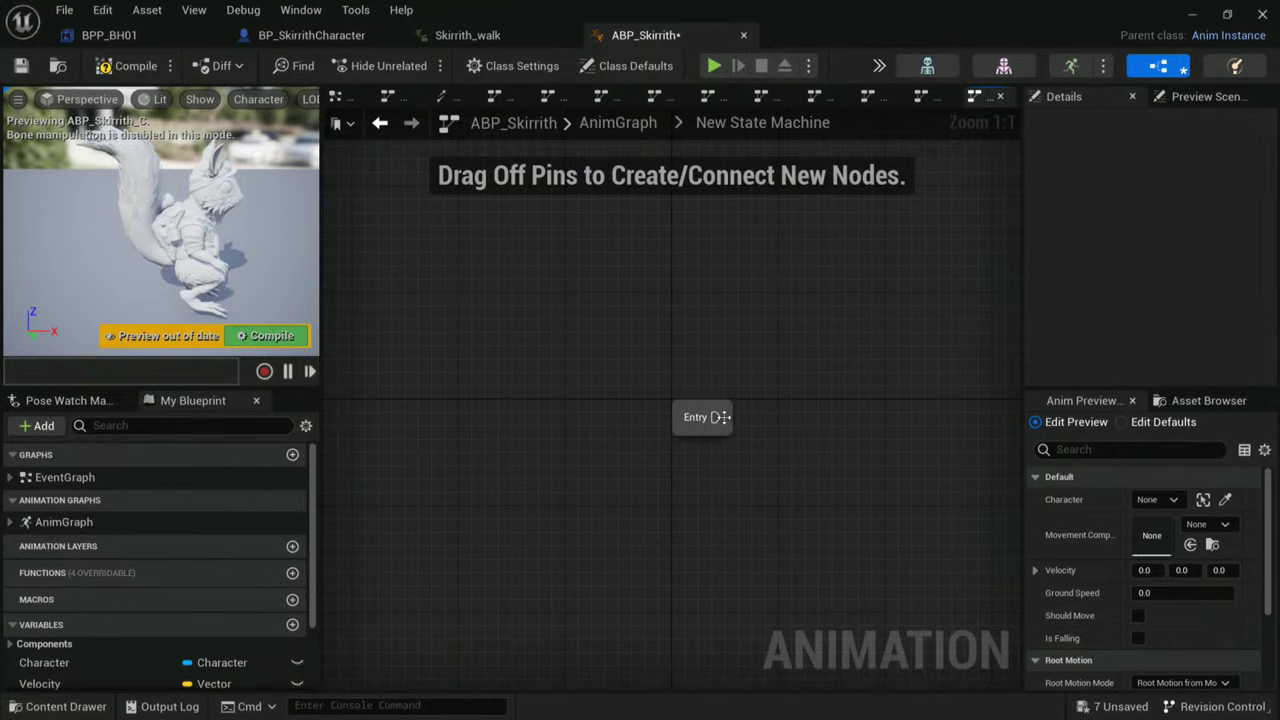
left_click_drag(716, 417, 769, 366)
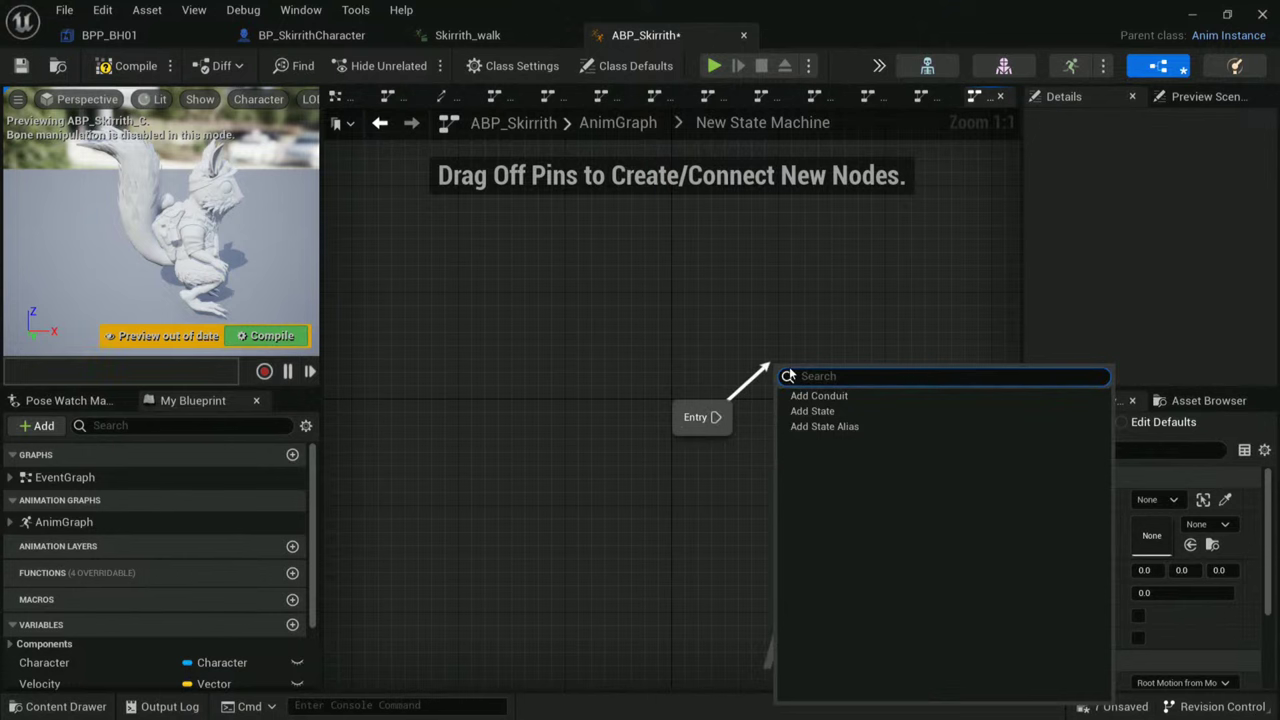
left_click(813, 411)
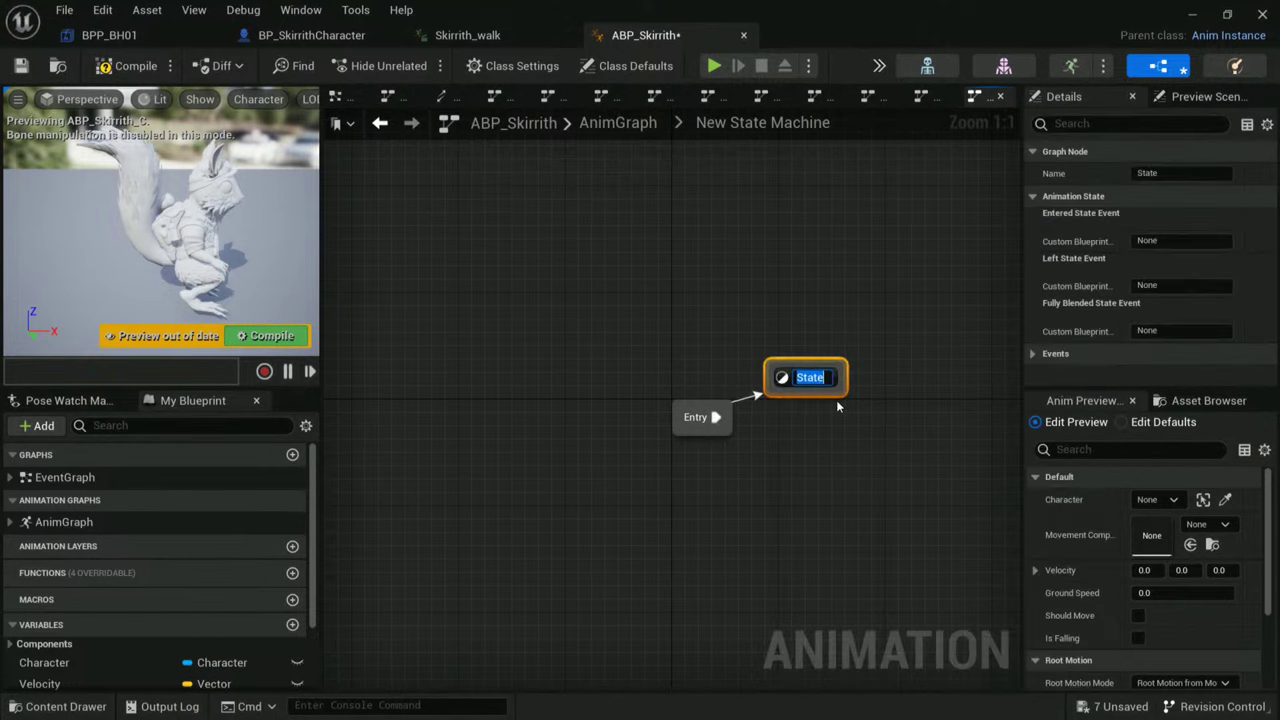
type("IDLE")
left_click(852, 276)
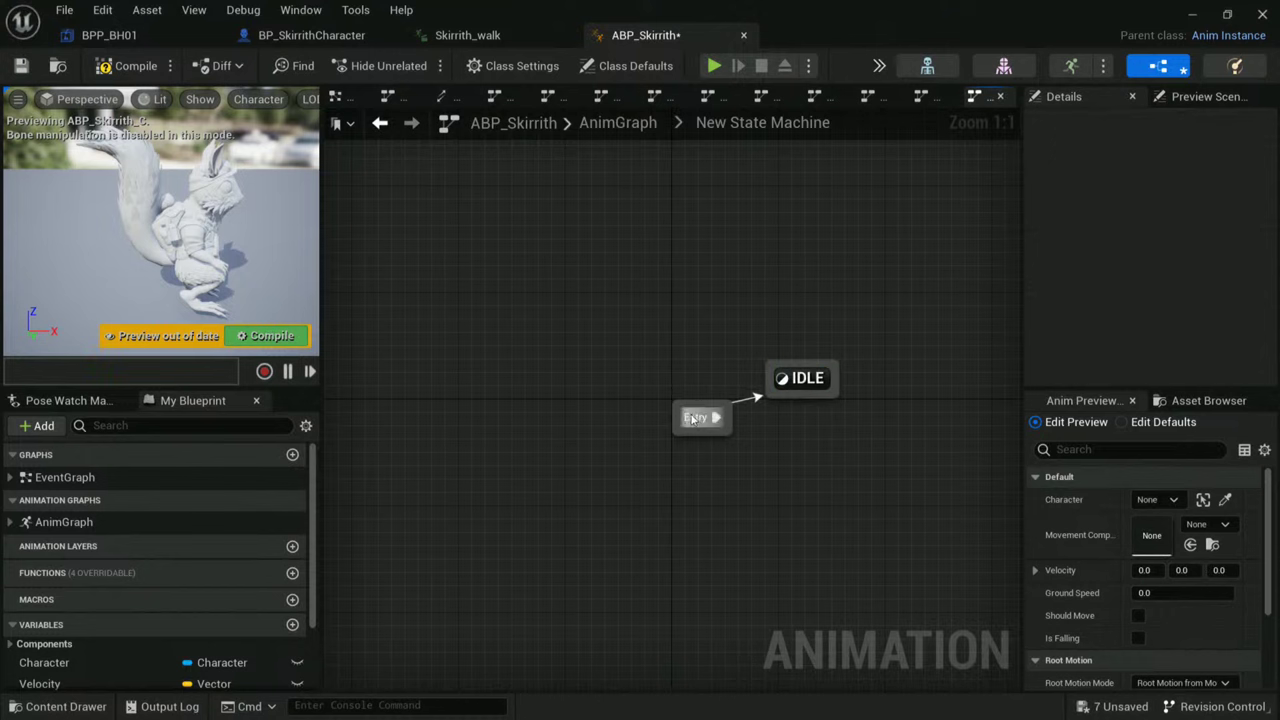
left_click_drag(682, 413, 615, 413)
left_click_drag(815, 376, 777, 350)
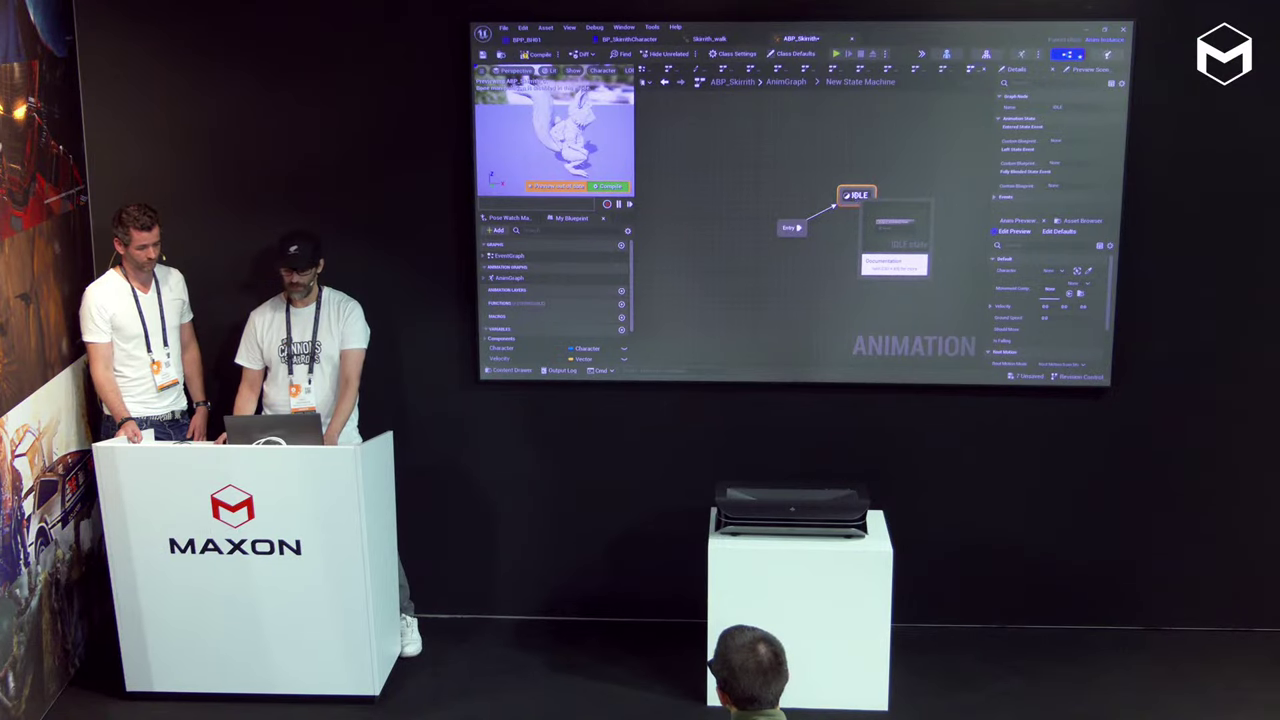
- Open the IDLE state's graph and show the list of available animation assets
double_click(857, 196)
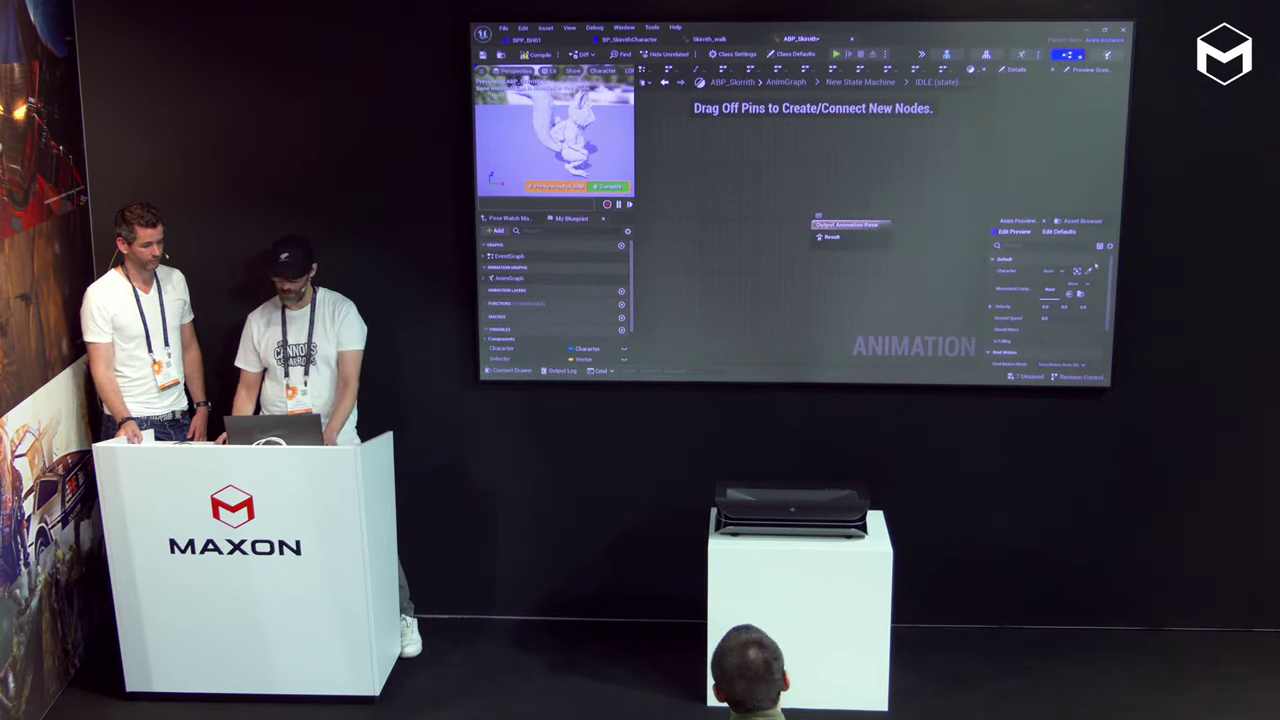
left_click(1082, 221)
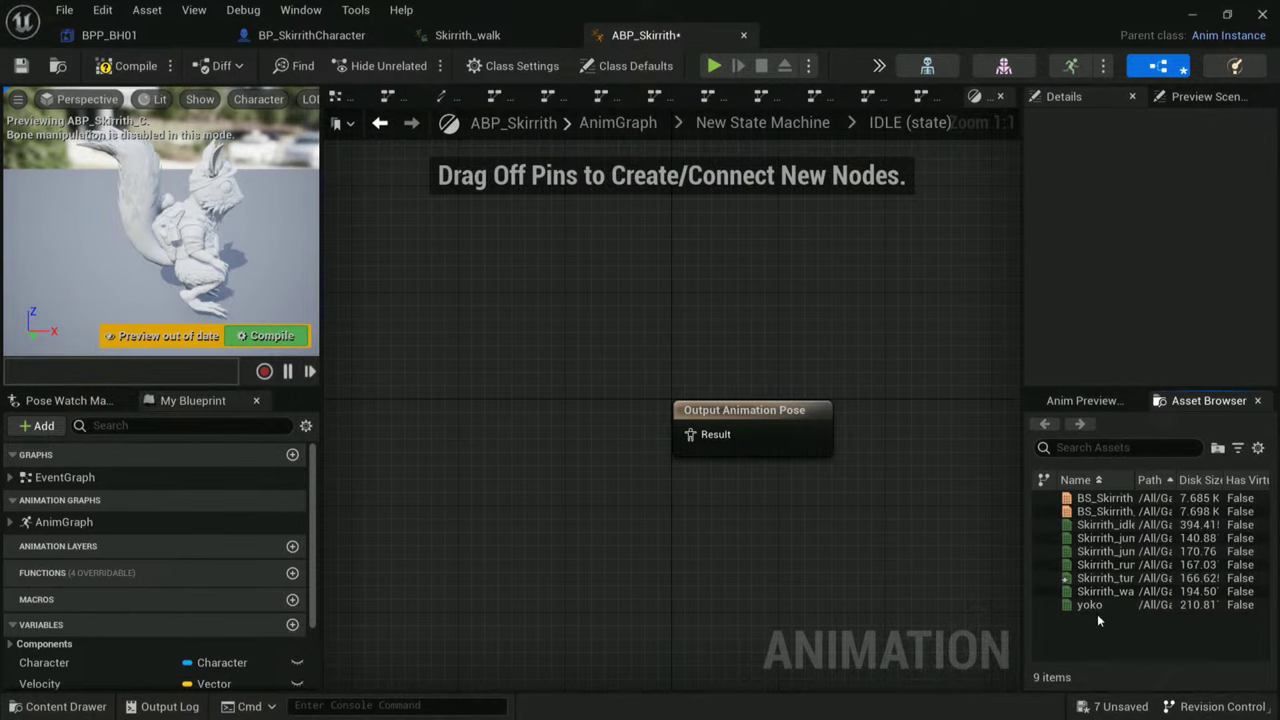
- Look through the animation assets in the project's SKIRRITH Animations folder and return to the full-size blueprint editor
double_click(531, 17)
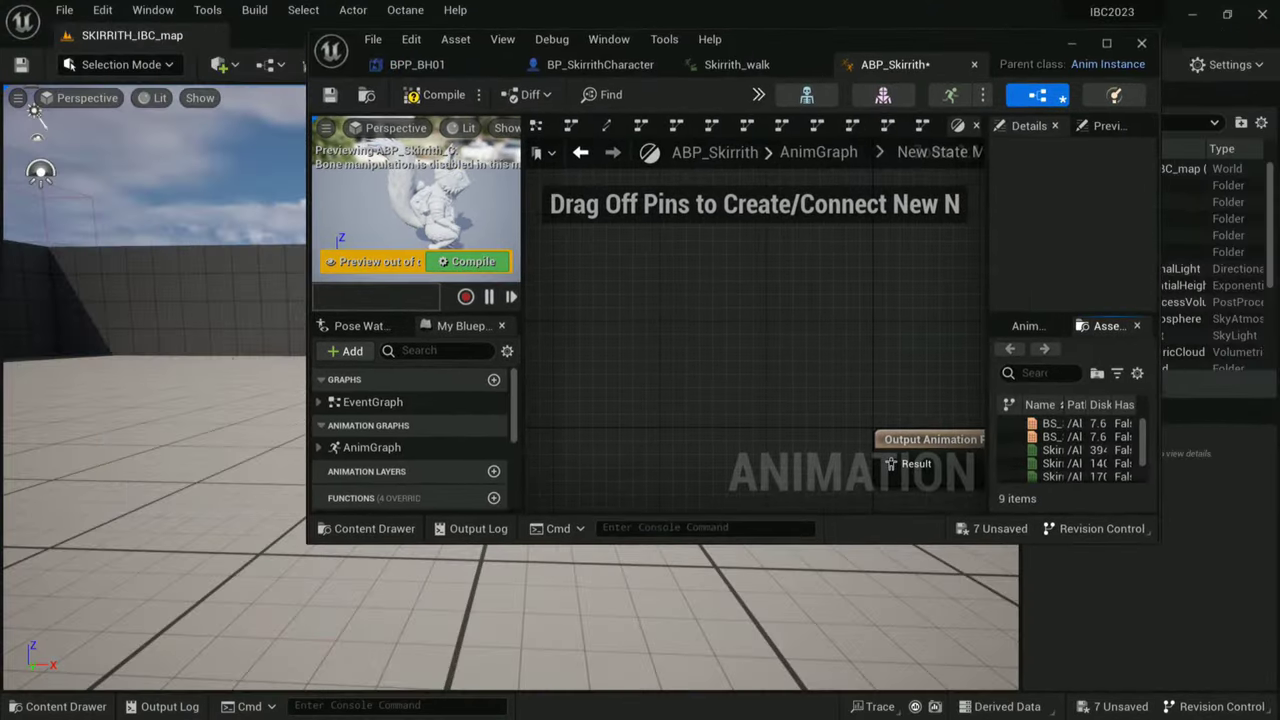
left_click(62, 706)
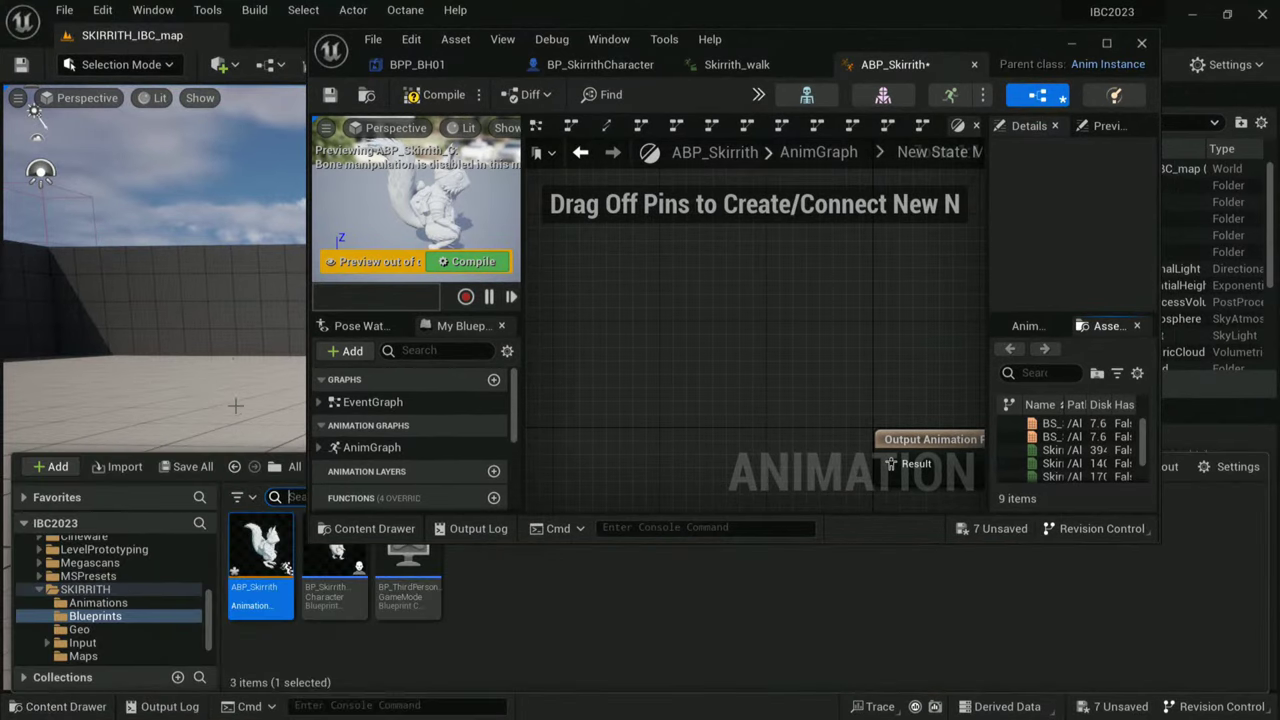
left_click(98, 603)
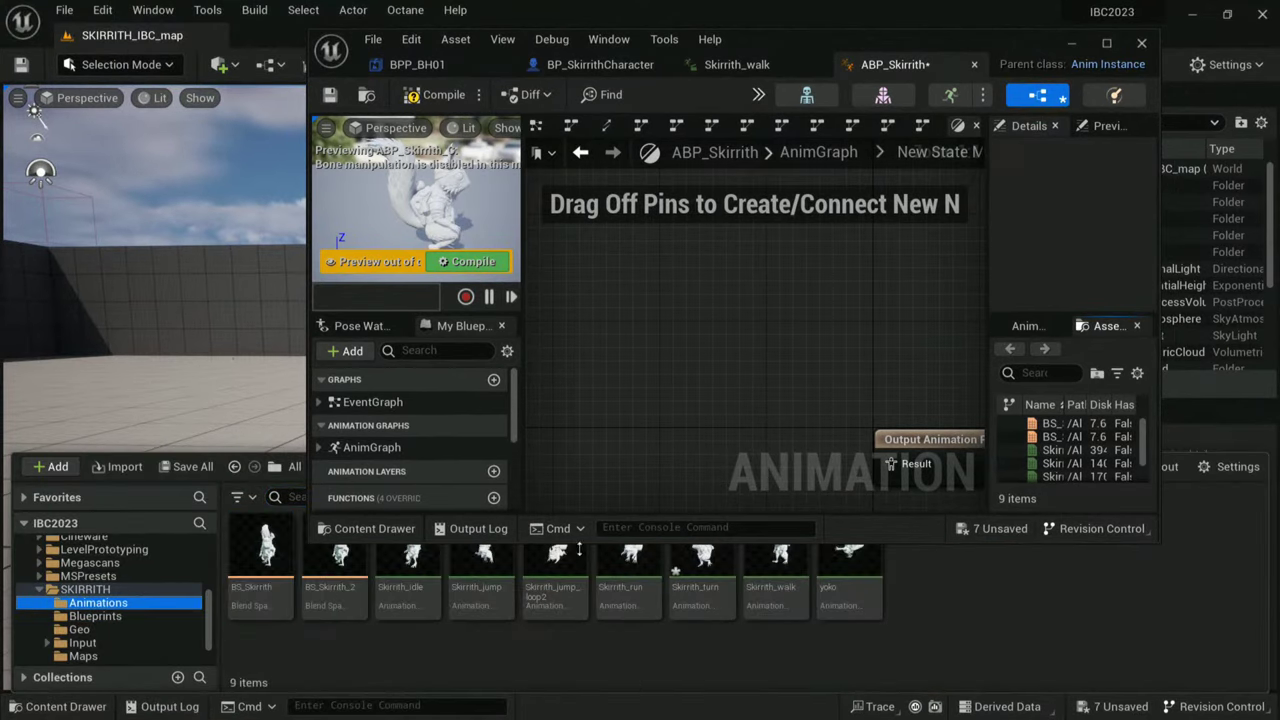
double_click(947, 47)
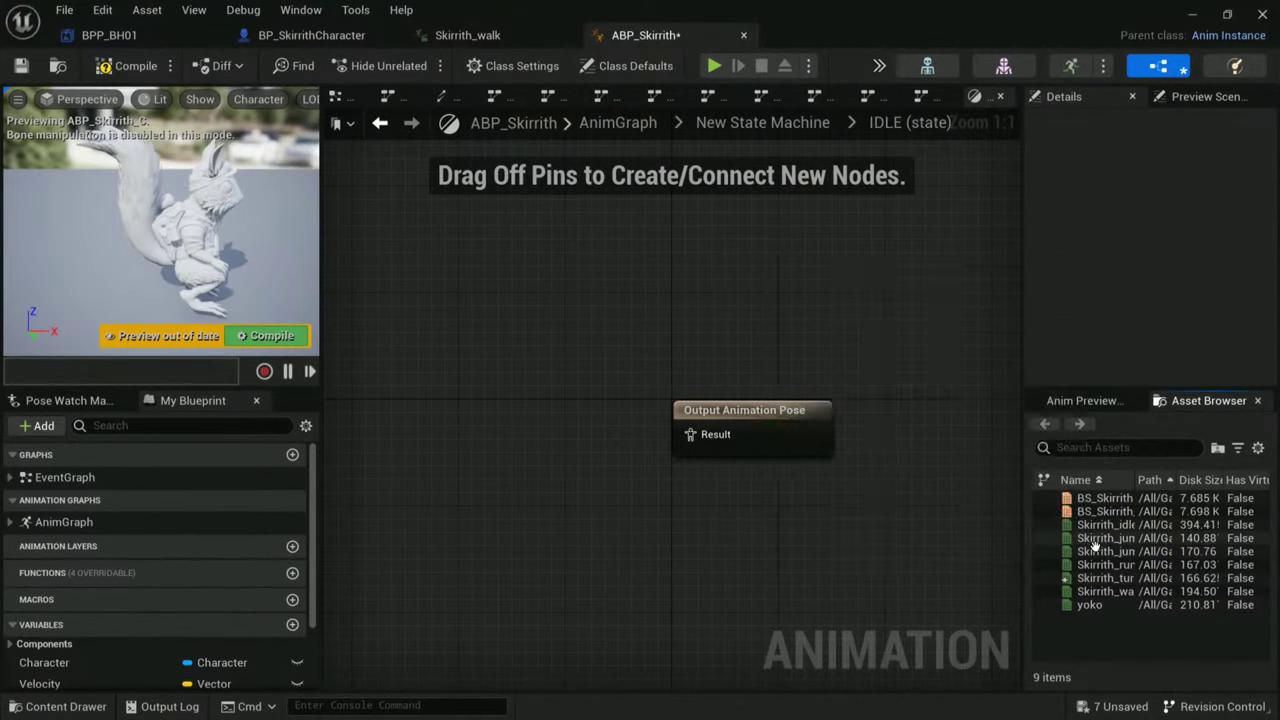
- Add the Skirrith_idle animation to the IDLE state, connect it to the Output Animation Pose result, and return to the state machine graph
mouse_move(1102, 552)
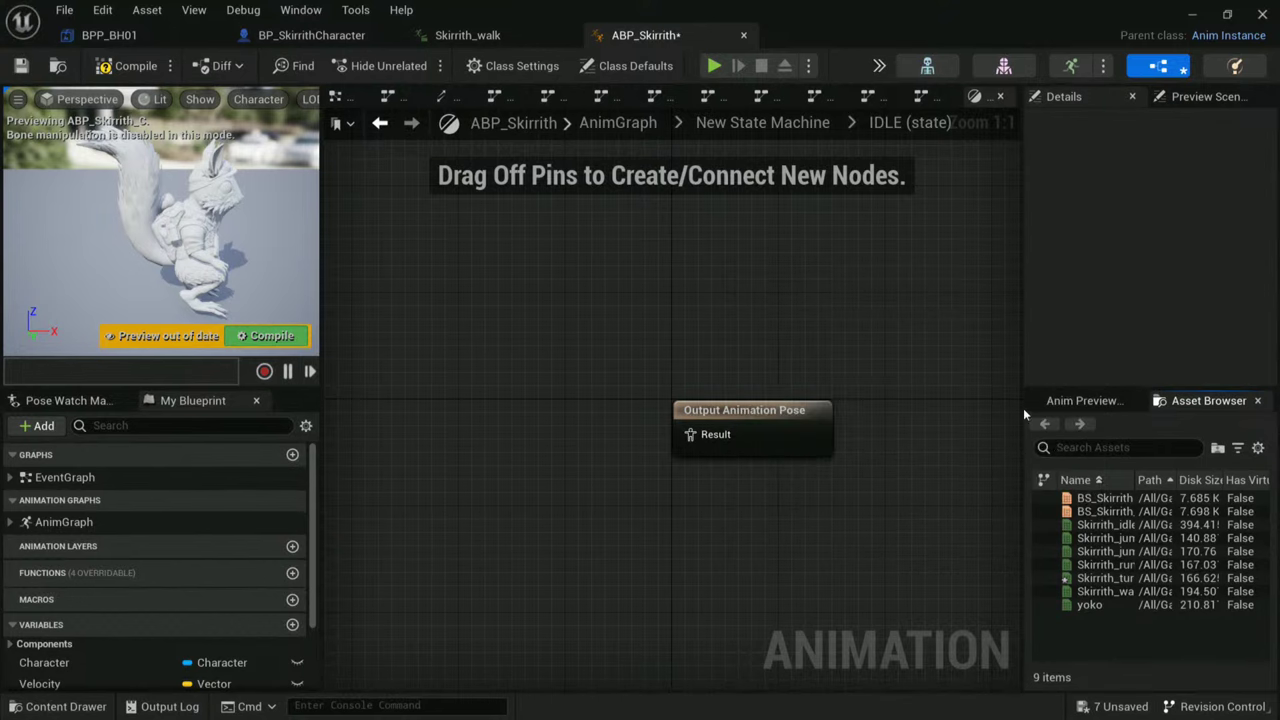
left_click_drag(1020, 397, 938, 398)
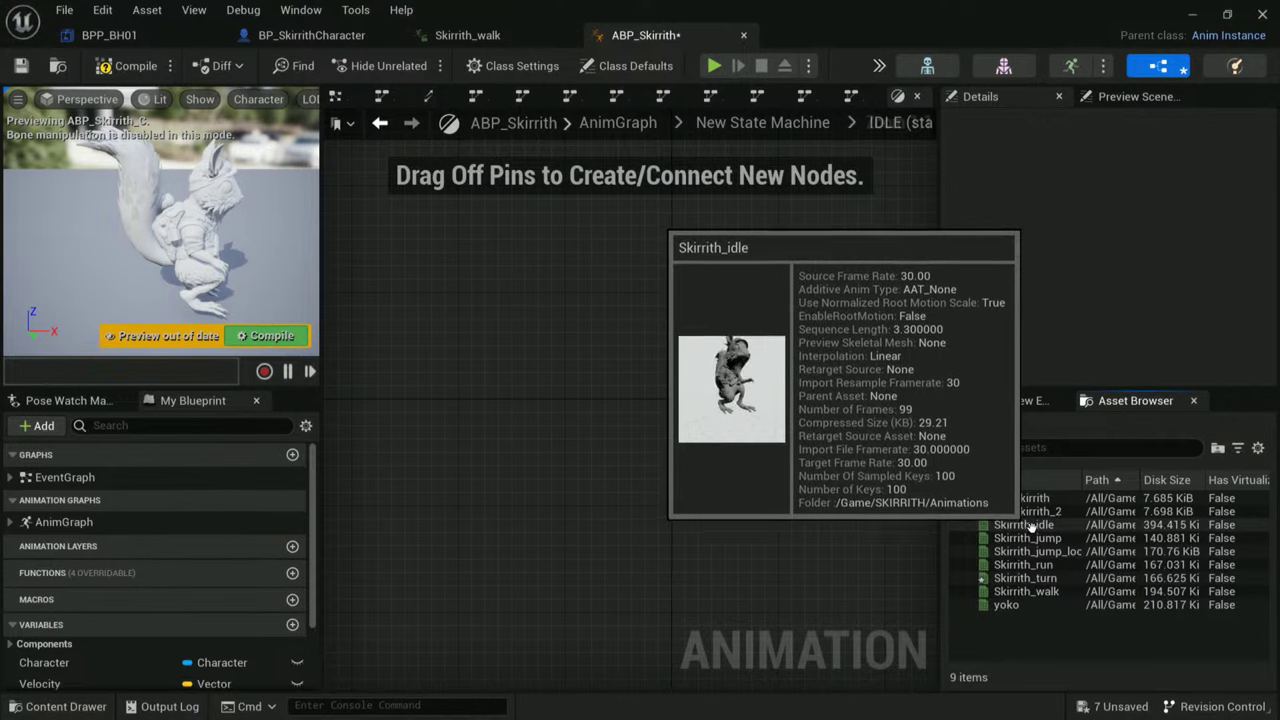
left_click_drag(1033, 524, 448, 324)
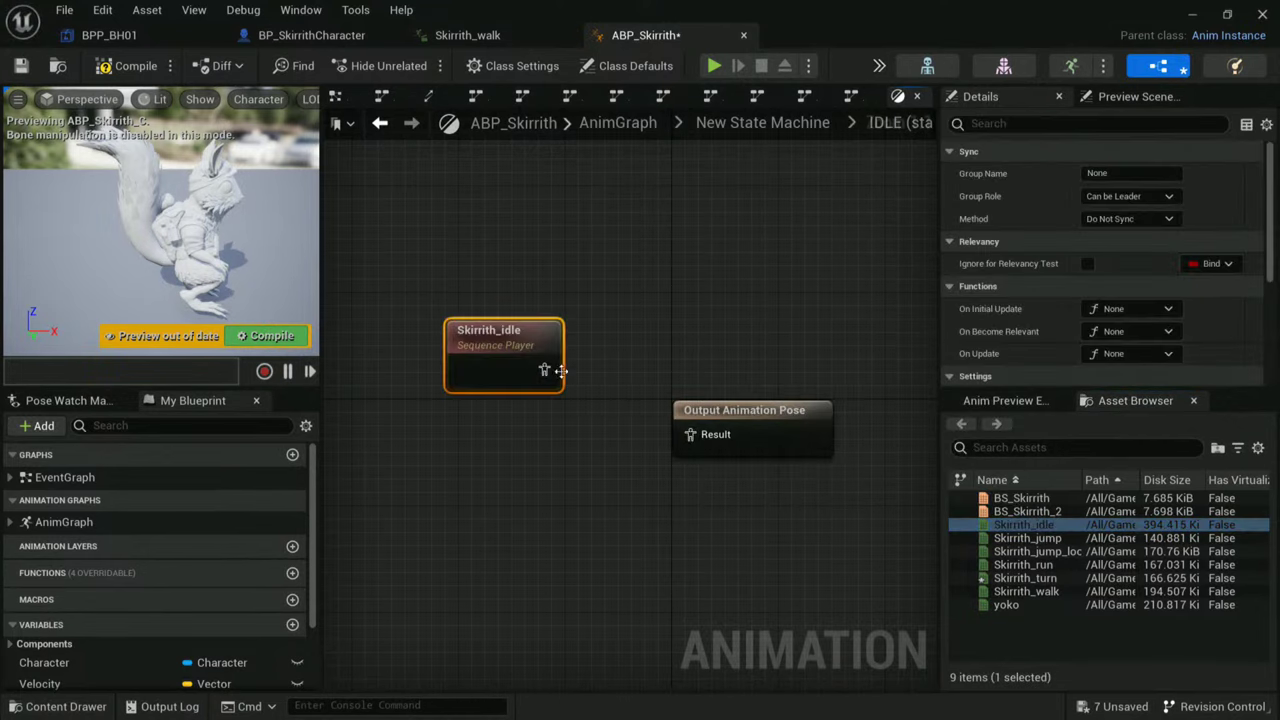
left_click_drag(558, 371, 713, 438)
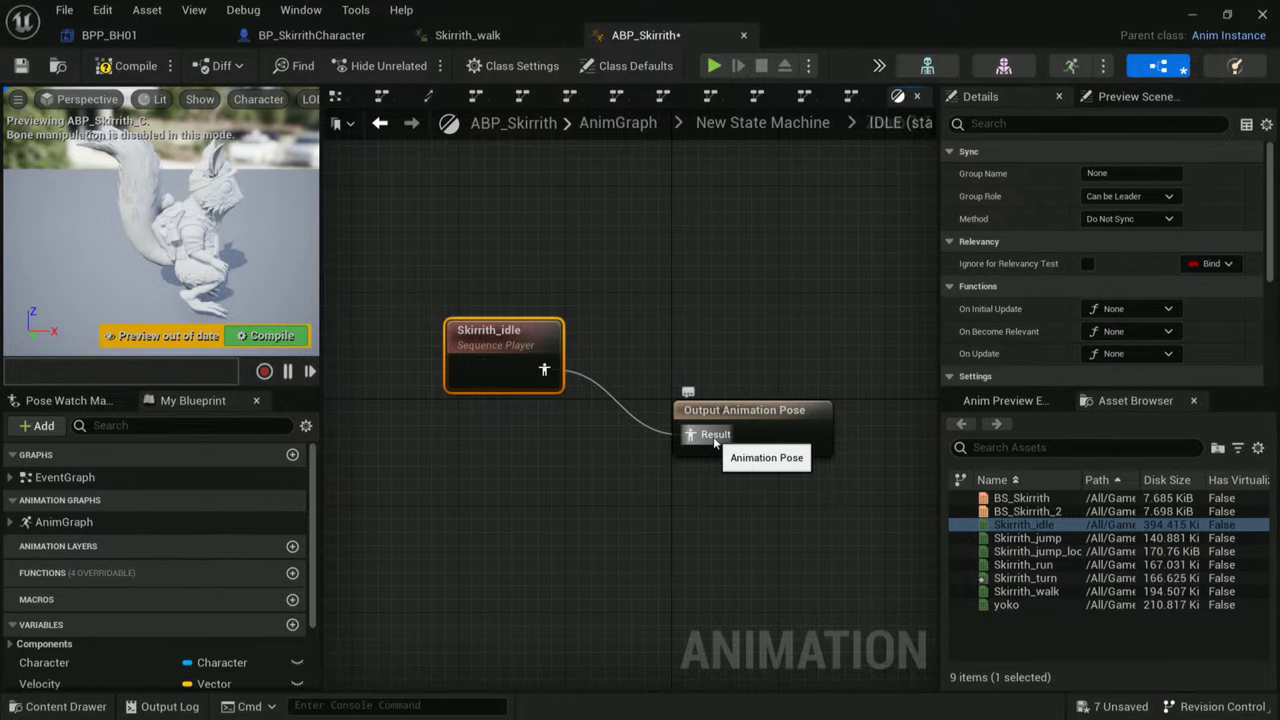
left_click(801, 122)
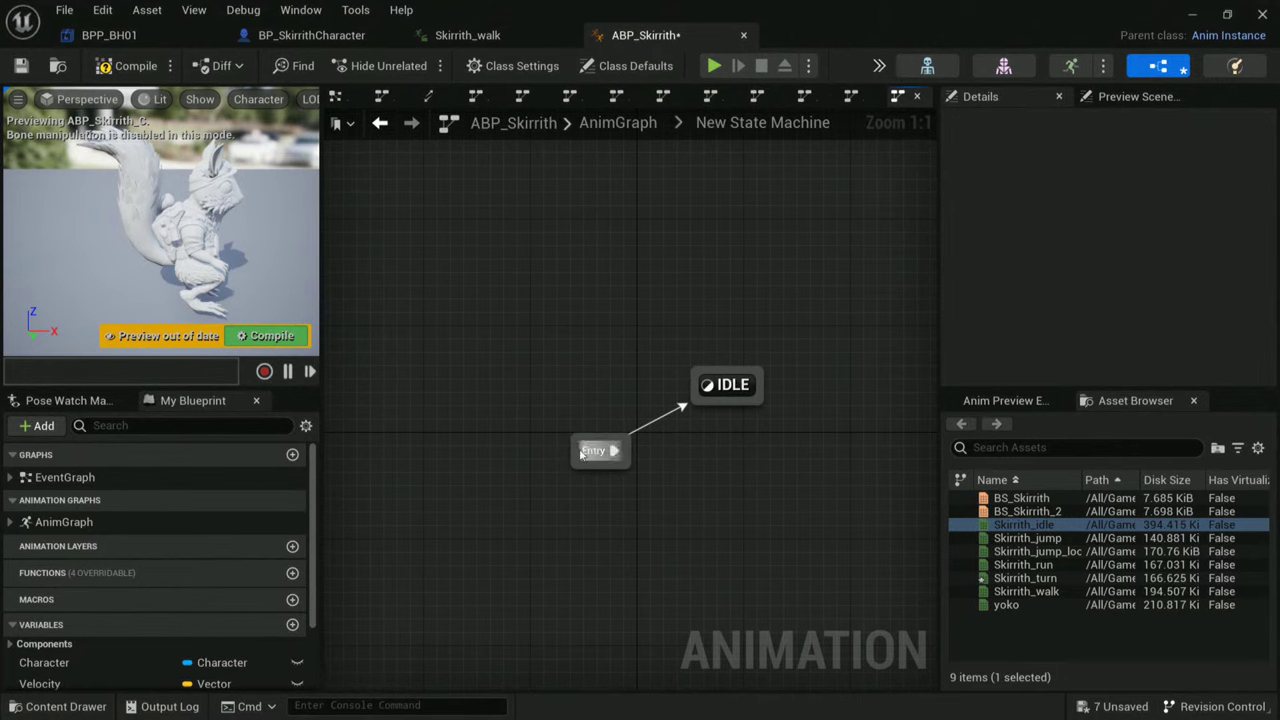
left_click_drag(573, 451, 546, 438)
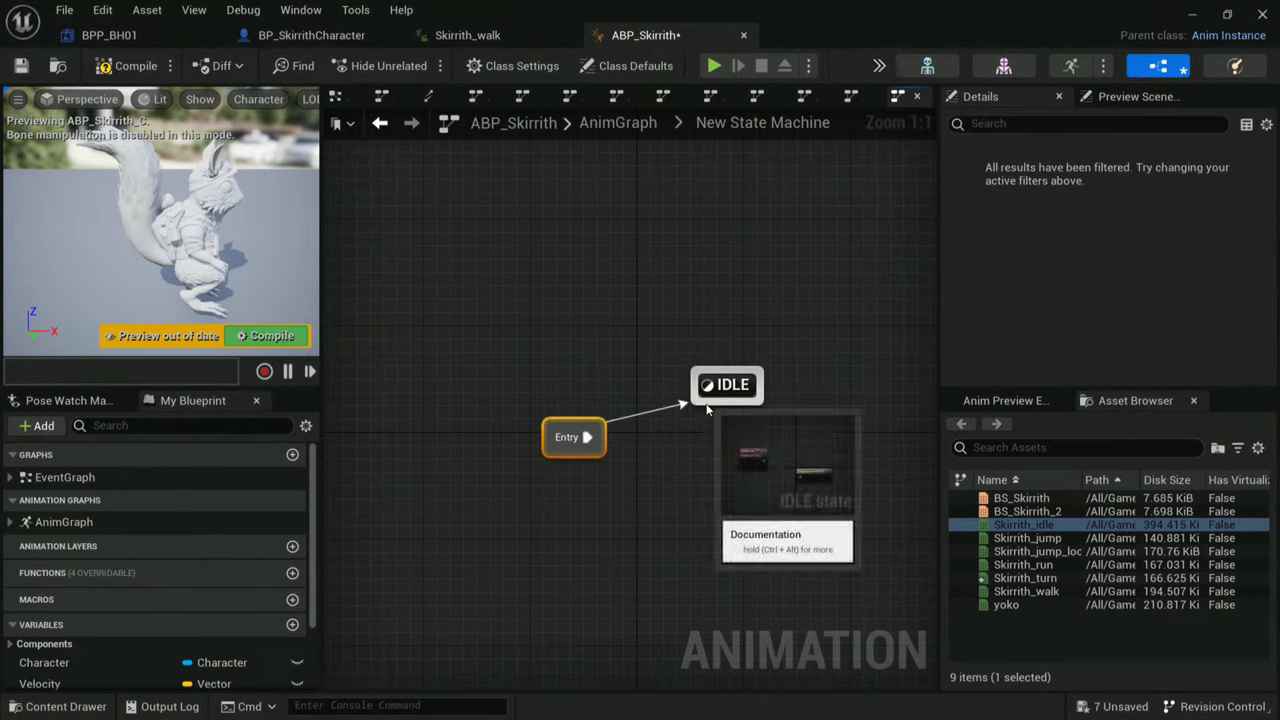
- Play the SKIRRITH_IBC_map level, move the character in both directions to check its idle animation, and stop the play session
left_click_drag(508, 14, 564, 381)
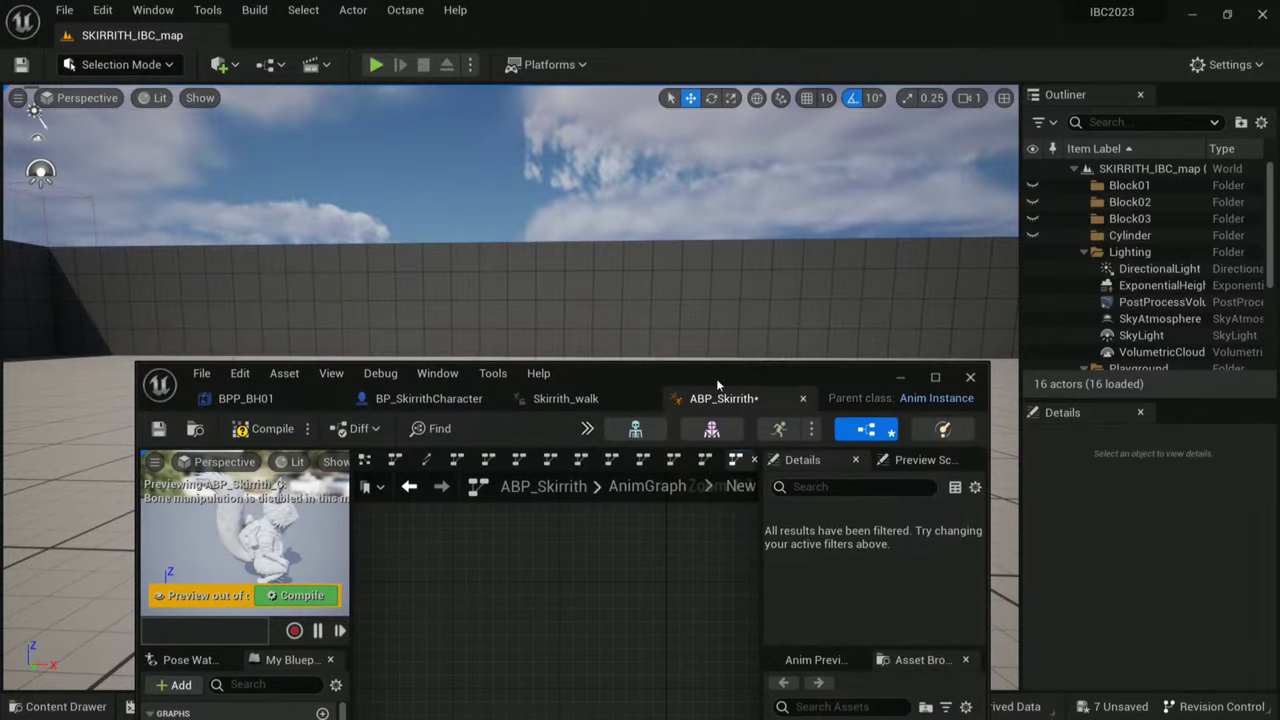
left_click_drag(809, 381, 812, 430)
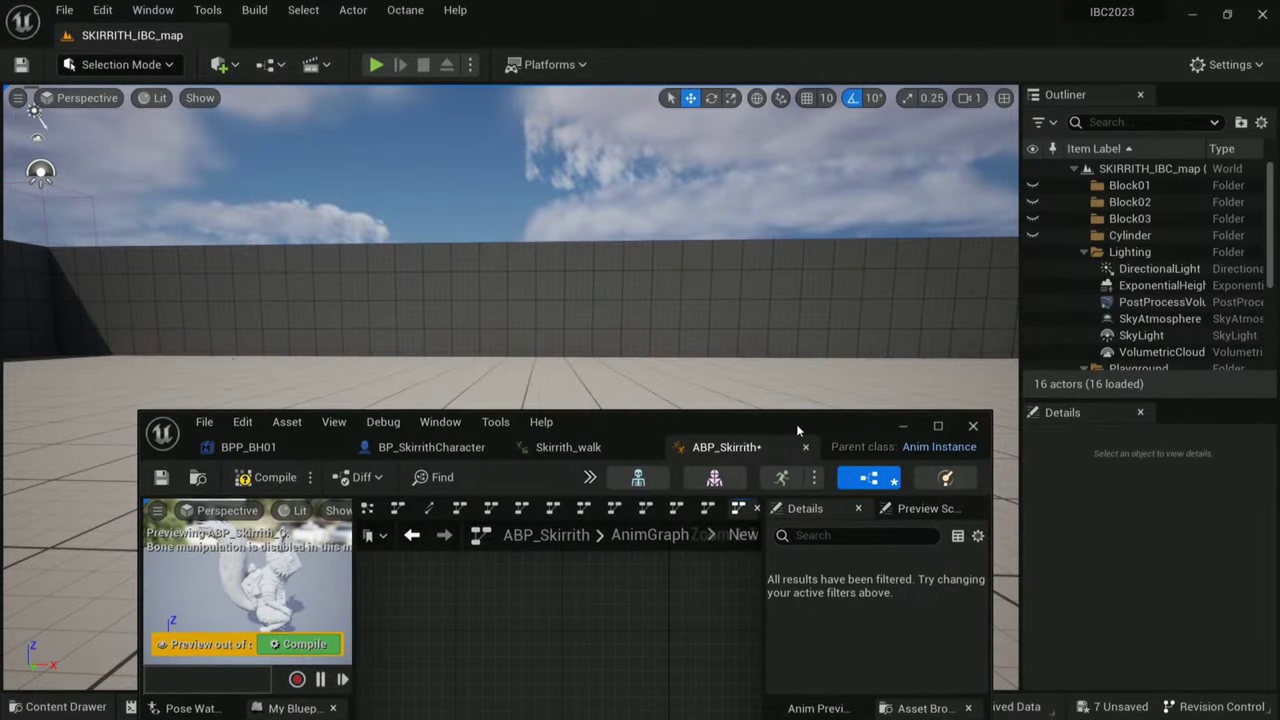
left_click(901, 426)
left_click(376, 66)
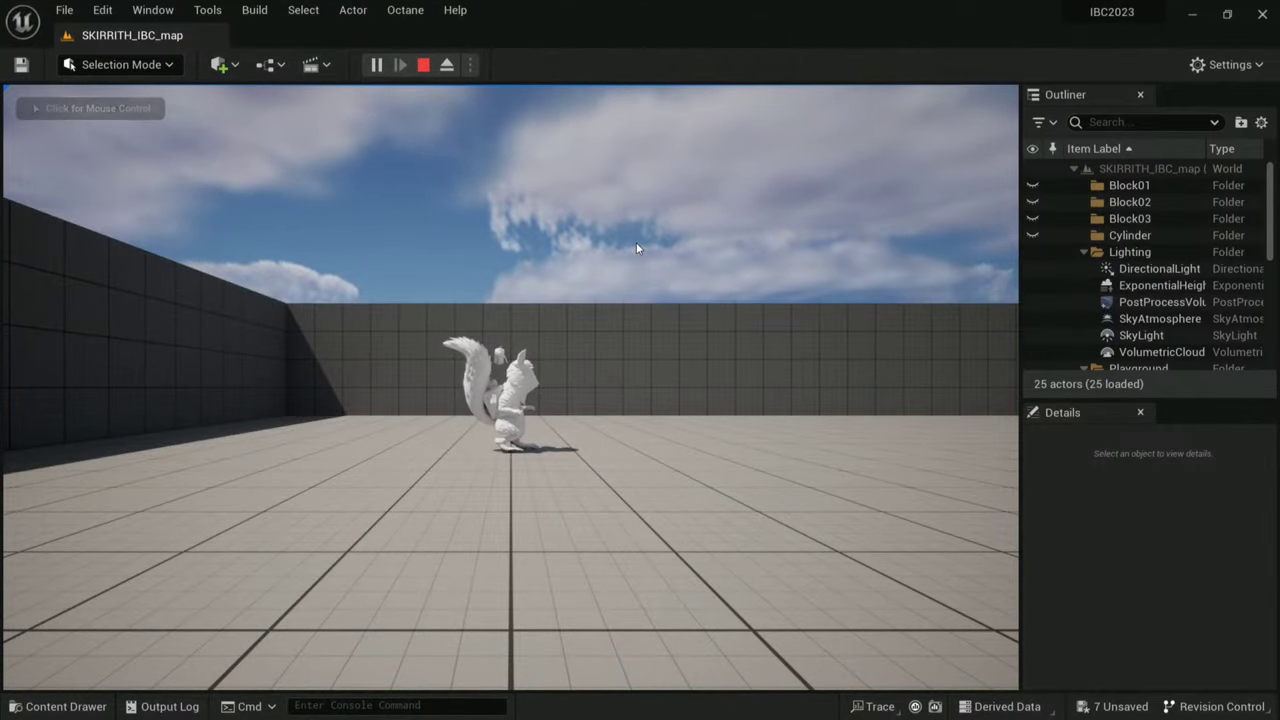
left_click(676, 392)
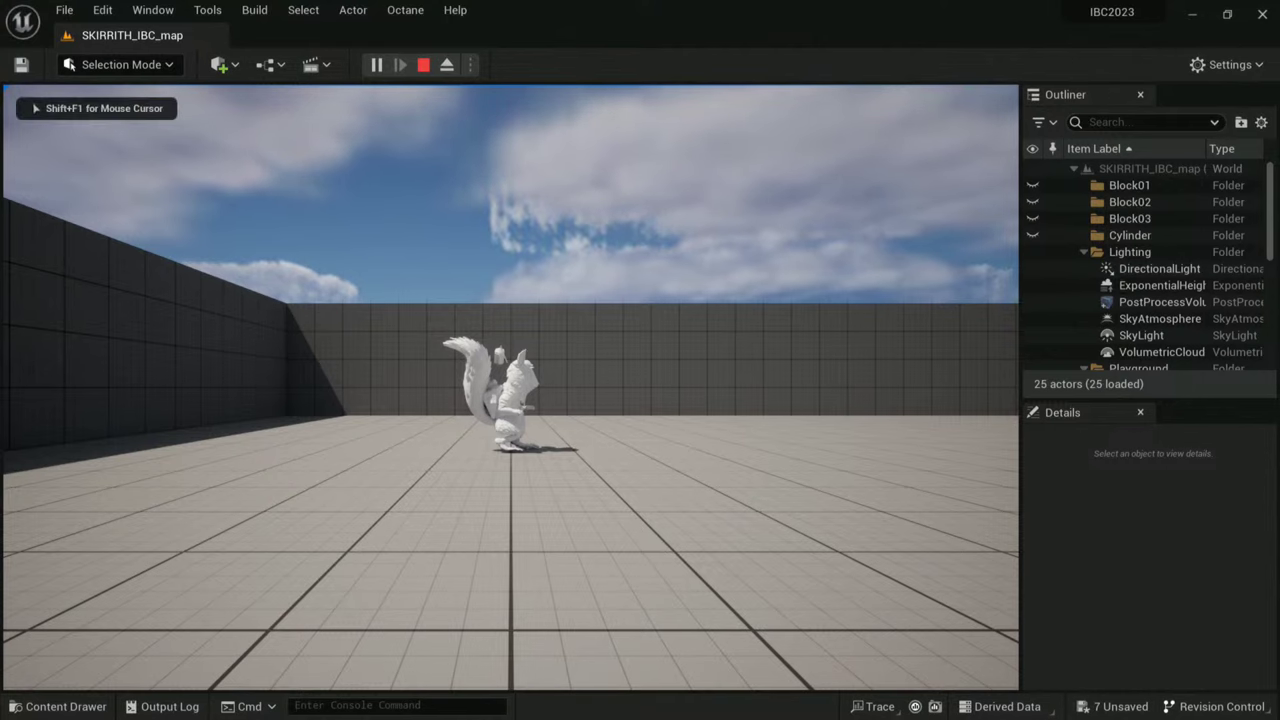
key("a")
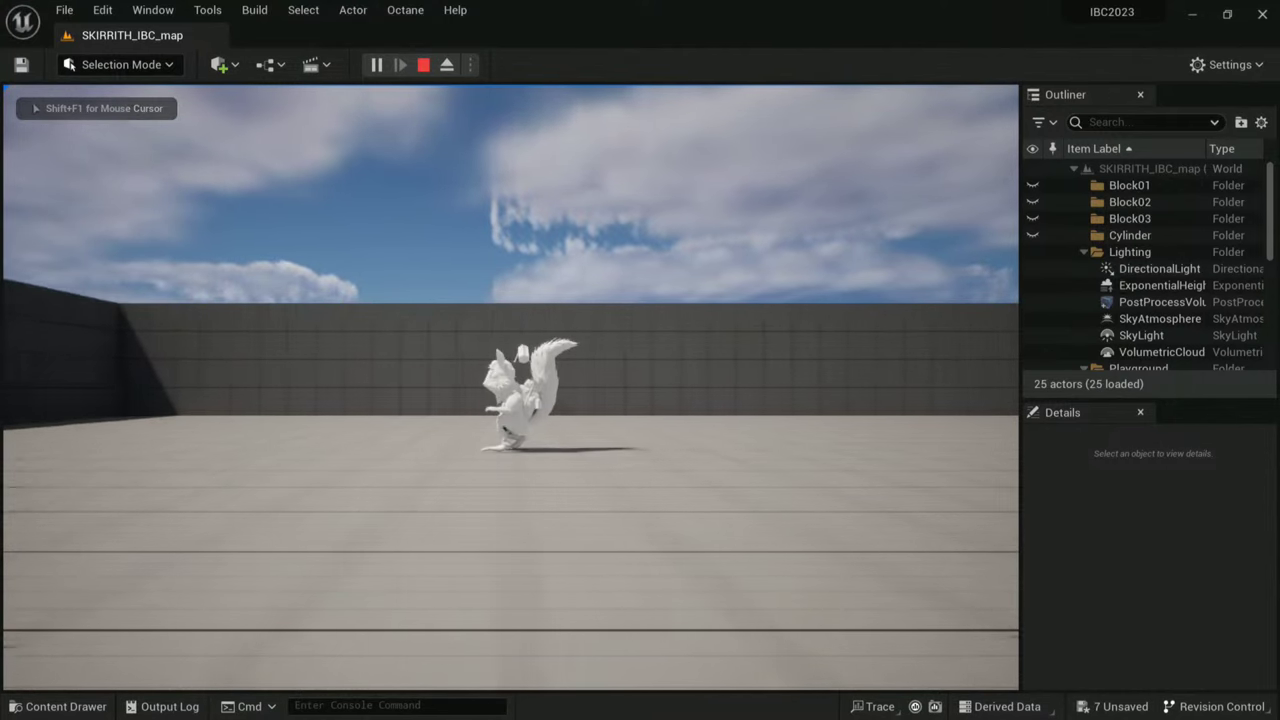
key("d")
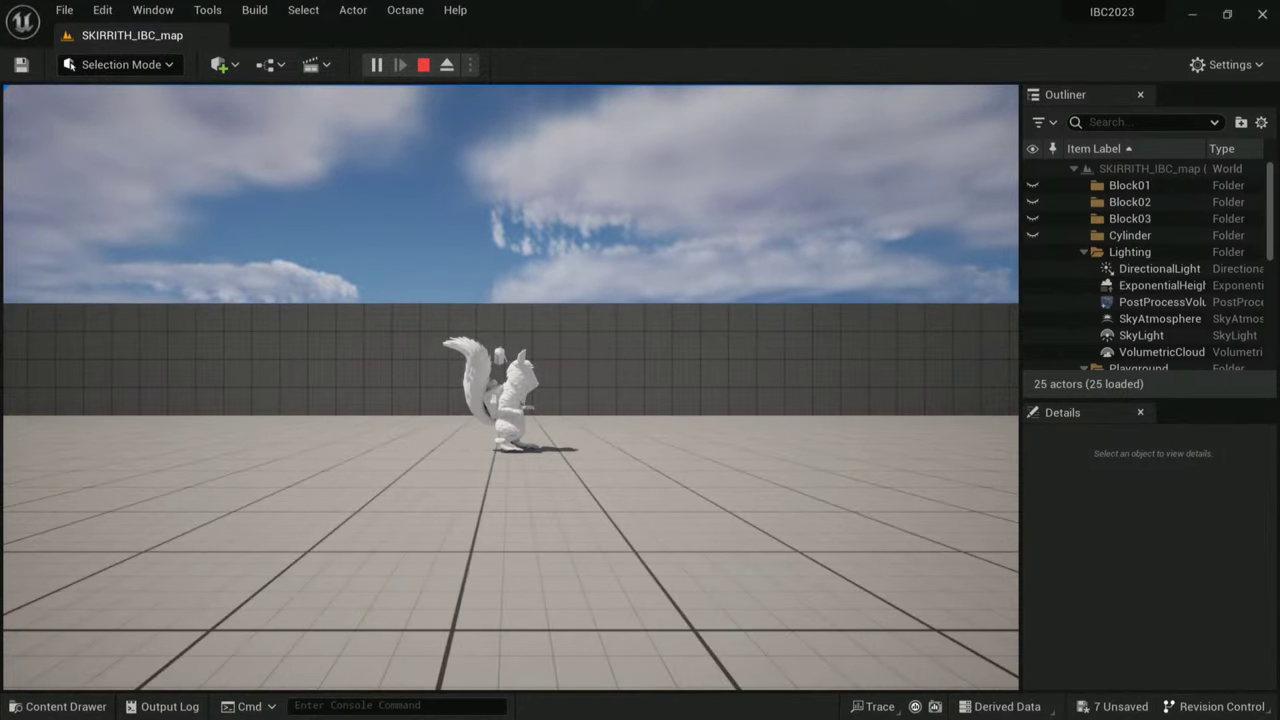
key("Escape")
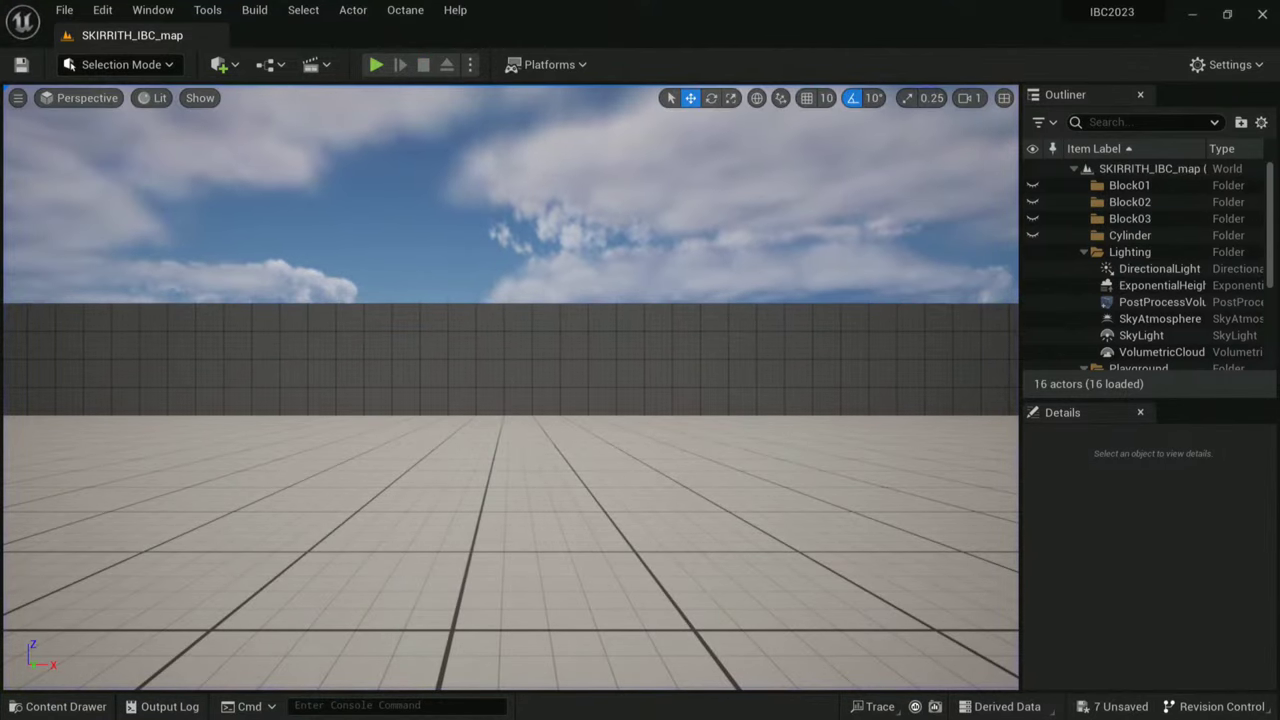
- Return to ABP_Skirrith at full size, reopen the IDLE state, and select the Skirrith_idle sequence player, moving it slightly
key("alt+Tab")
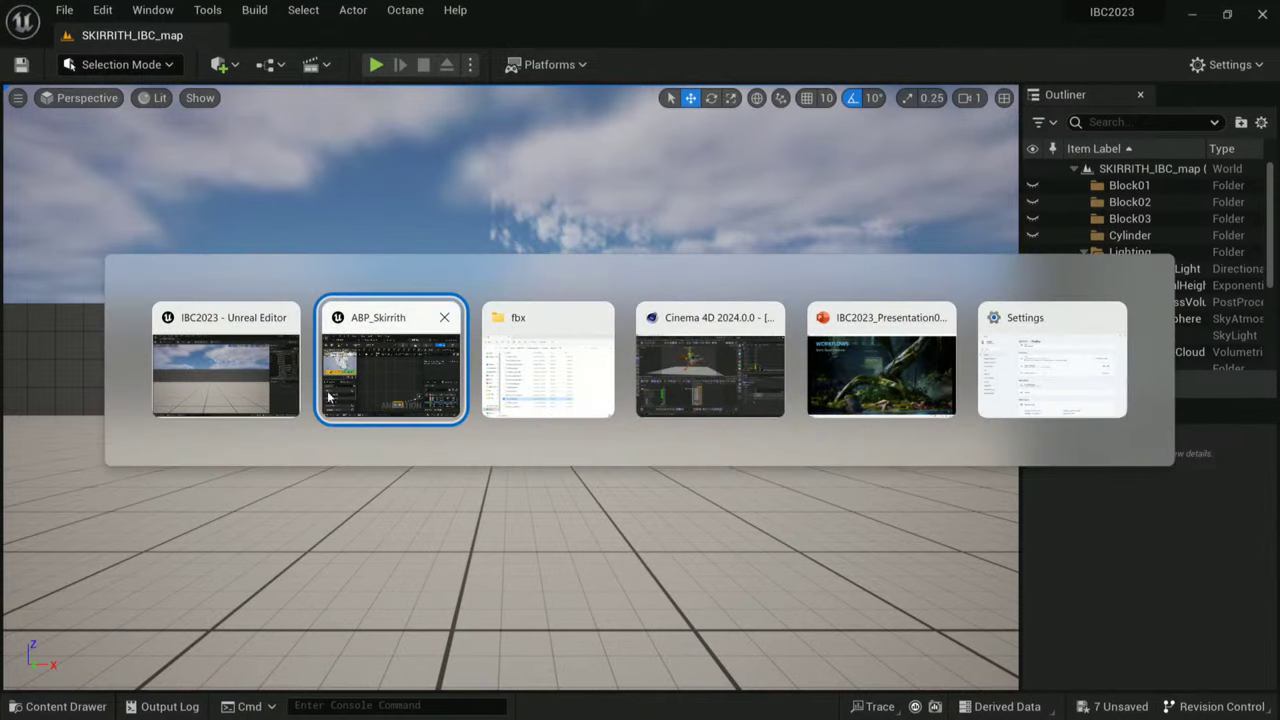
left_click(375, 380)
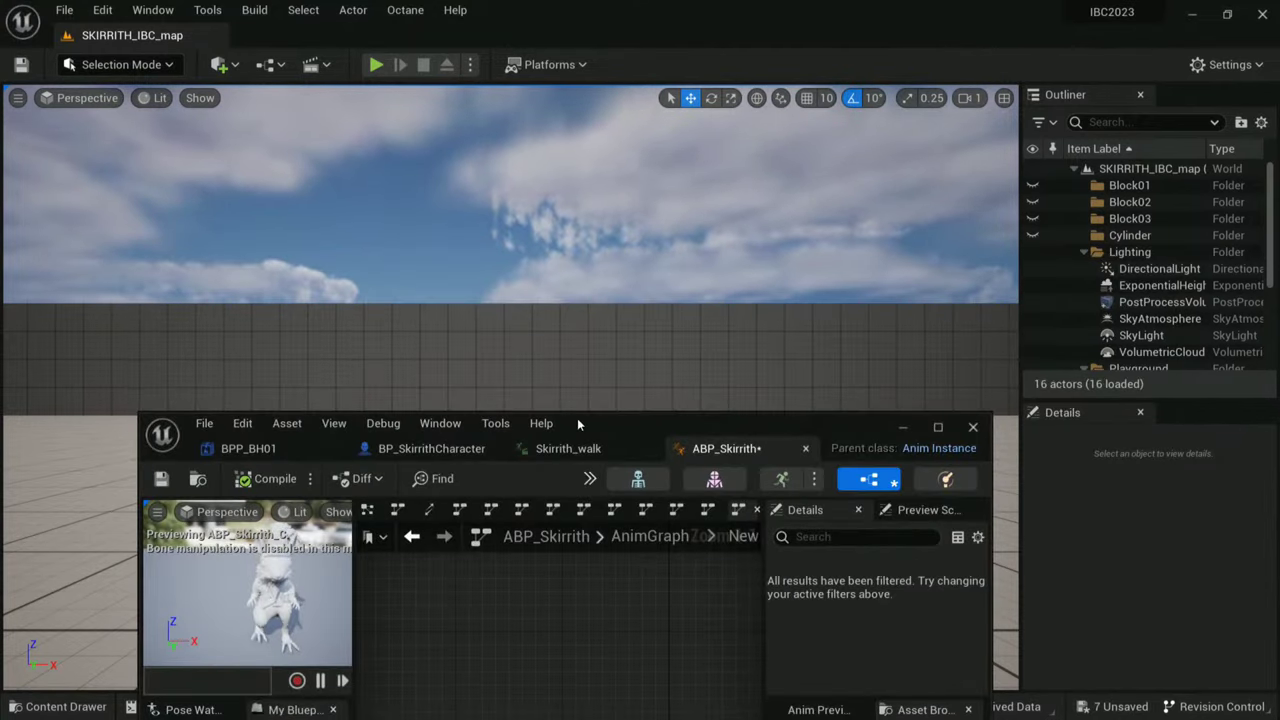
left_click_drag(577, 418, 535, 36)
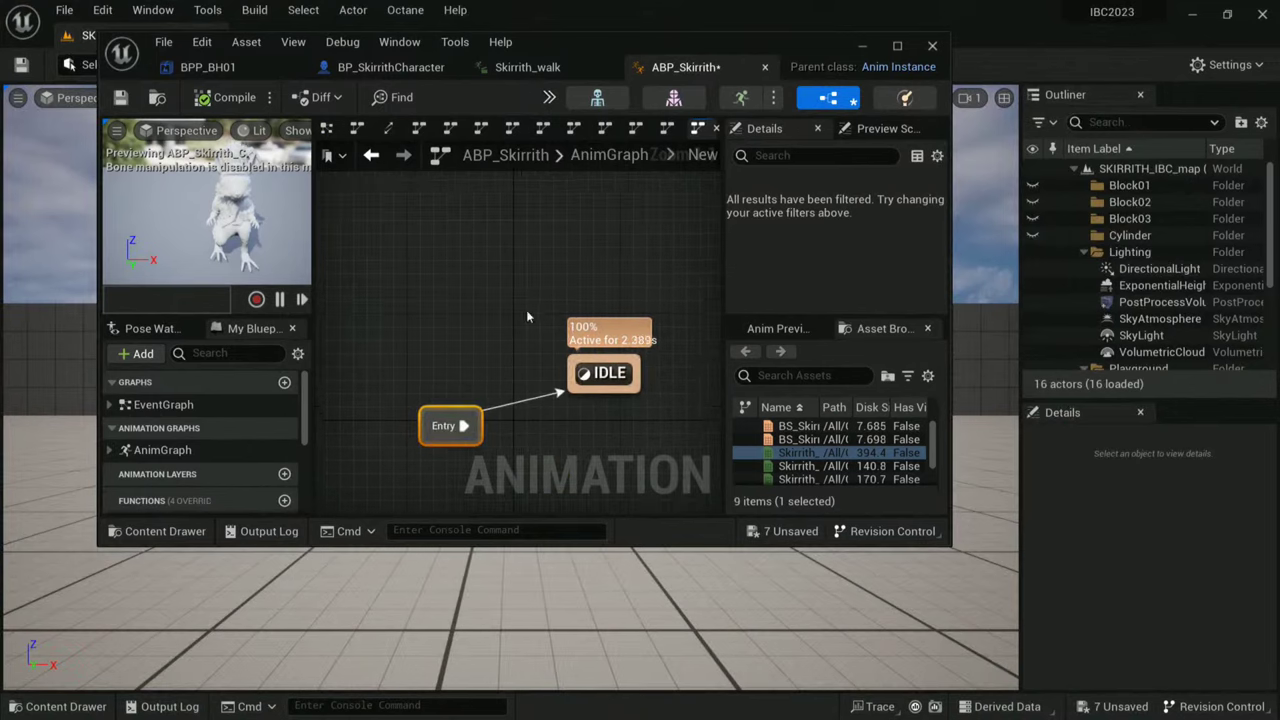
double_click(606, 373)
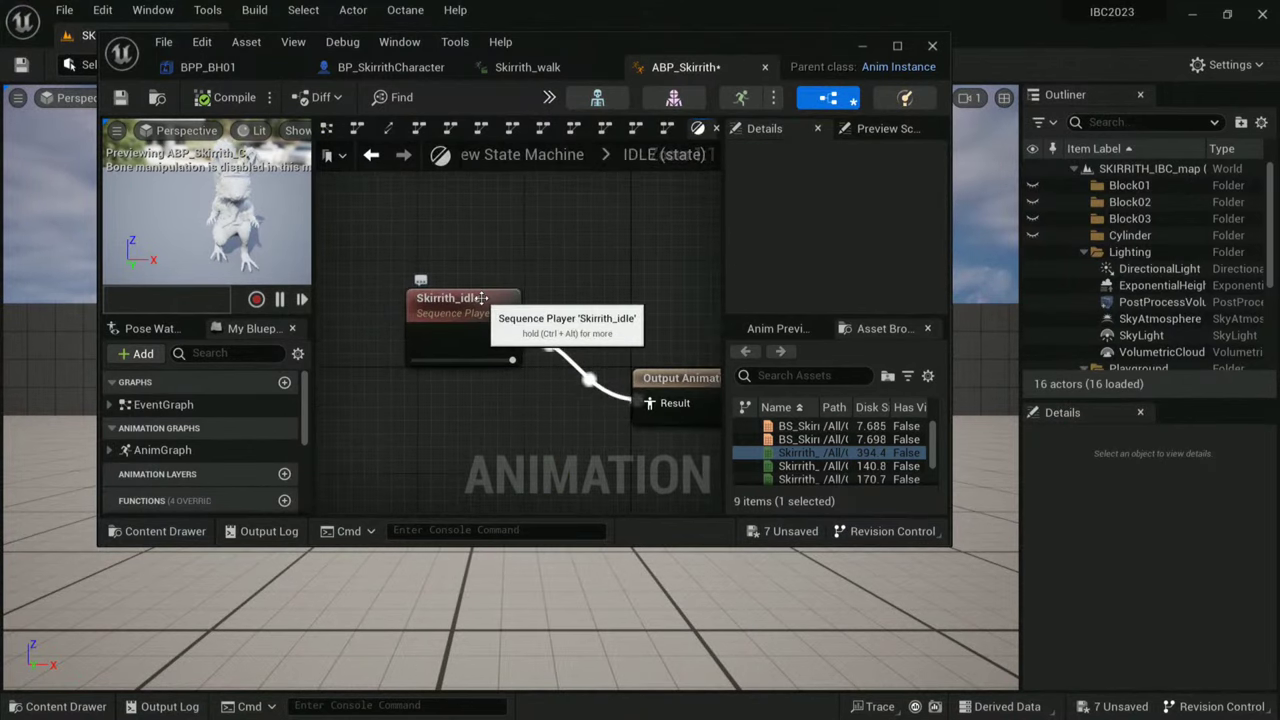
double_click(804, 44)
left_click_drag(519, 277, 489, 290)
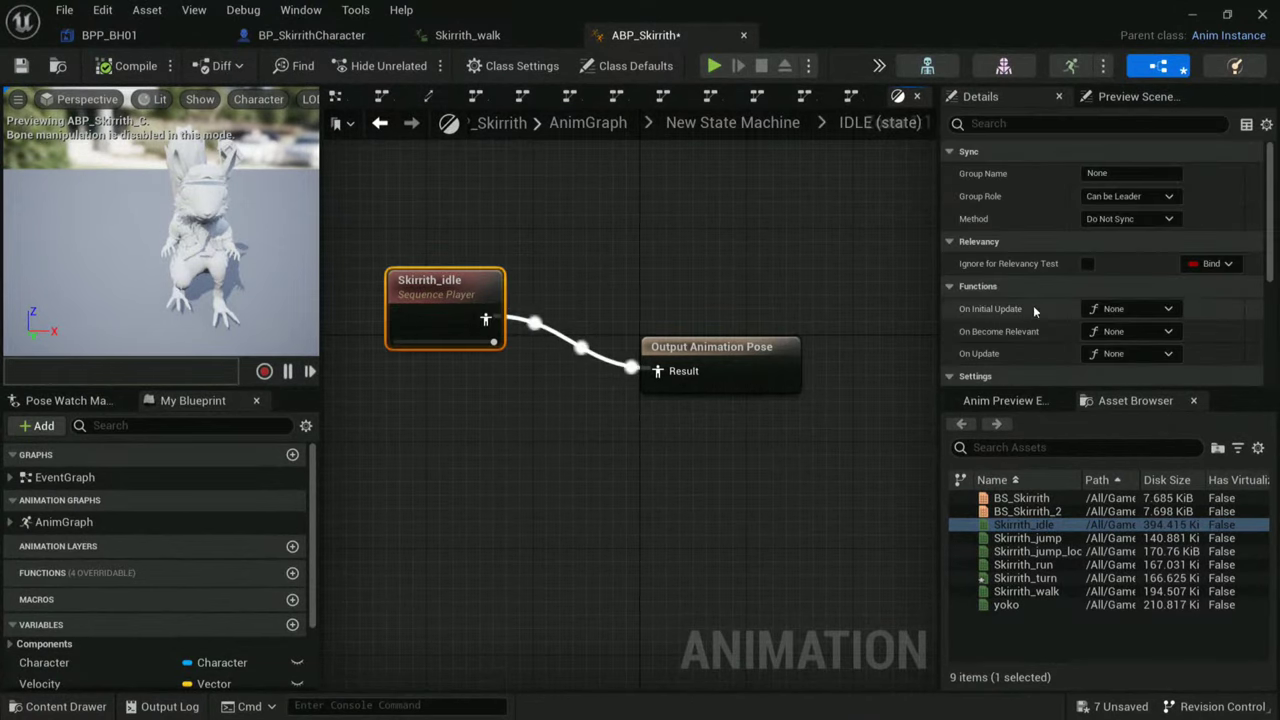
- Enable Loop Animation on the Skirrith_idle sequence player and return to the state machine graph
scroll(1028, 307, "down", 4)
scroll(1025, 310, "down", 2)
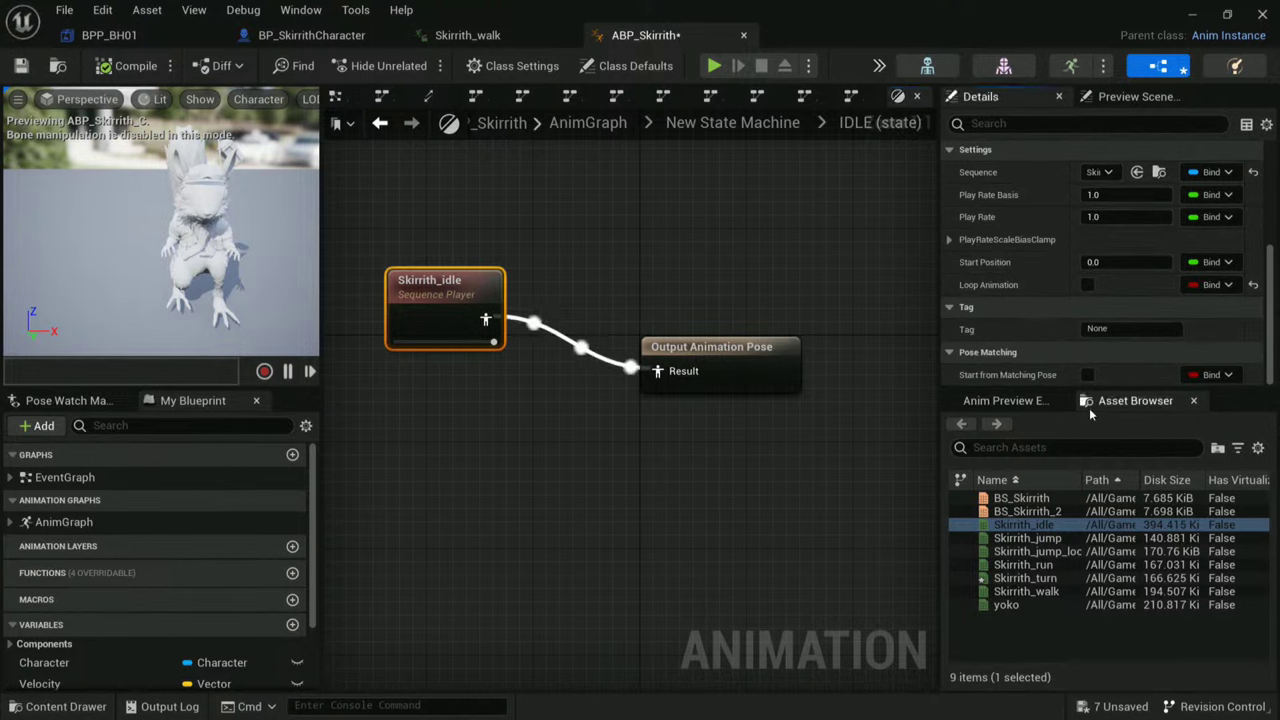
left_click(1088, 285)
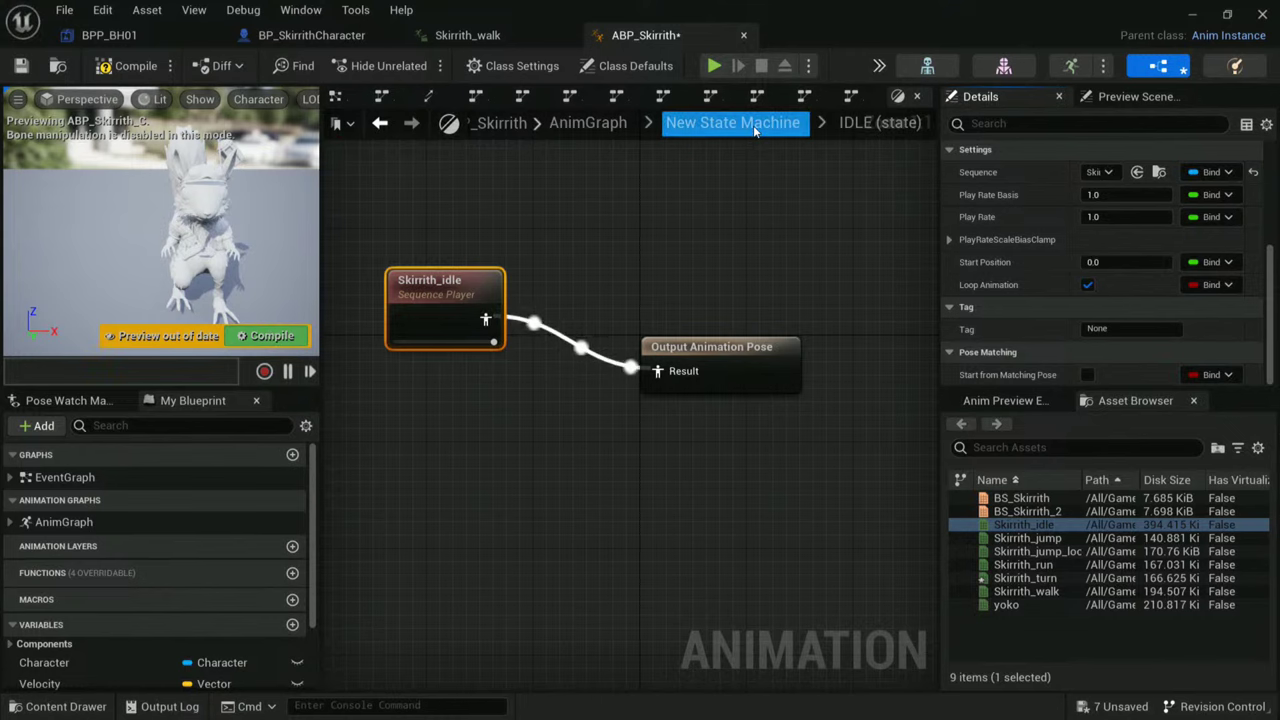
left_click(722, 128)
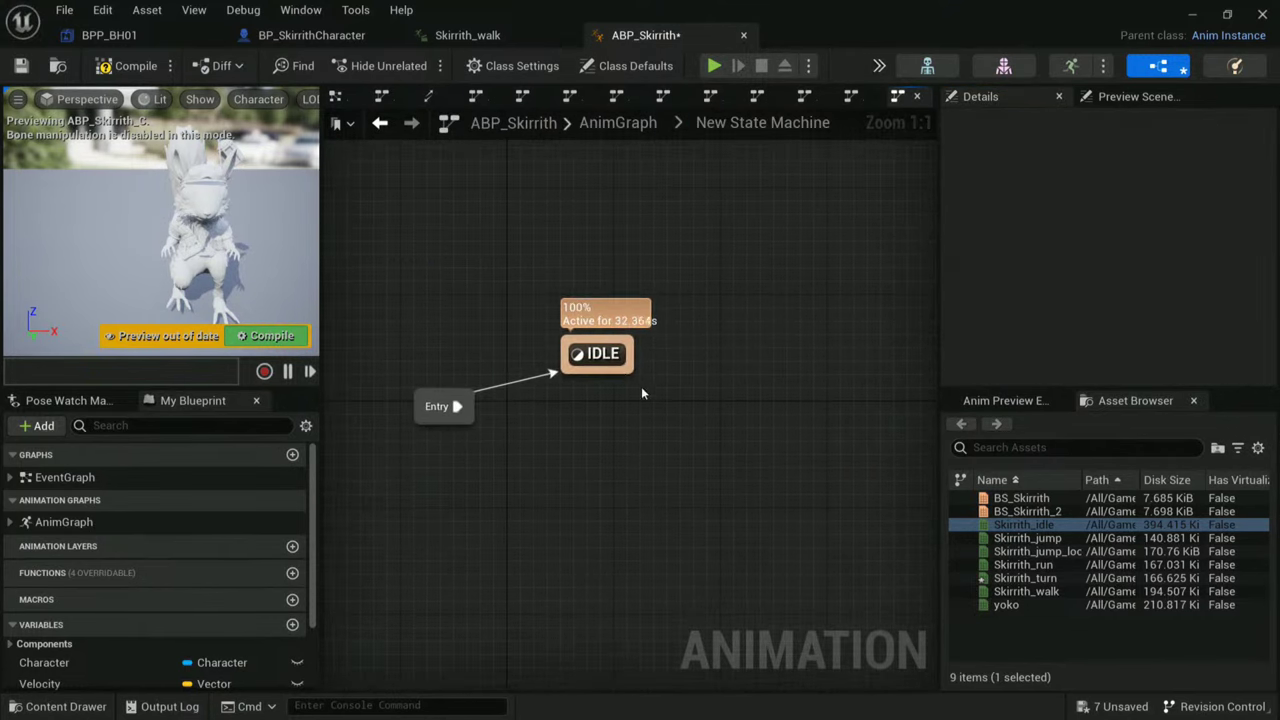
- Add a new state connected by a transition from IDLE and name it MOVE
left_click_drag(637, 367, 745, 308)
left_click(792, 349)
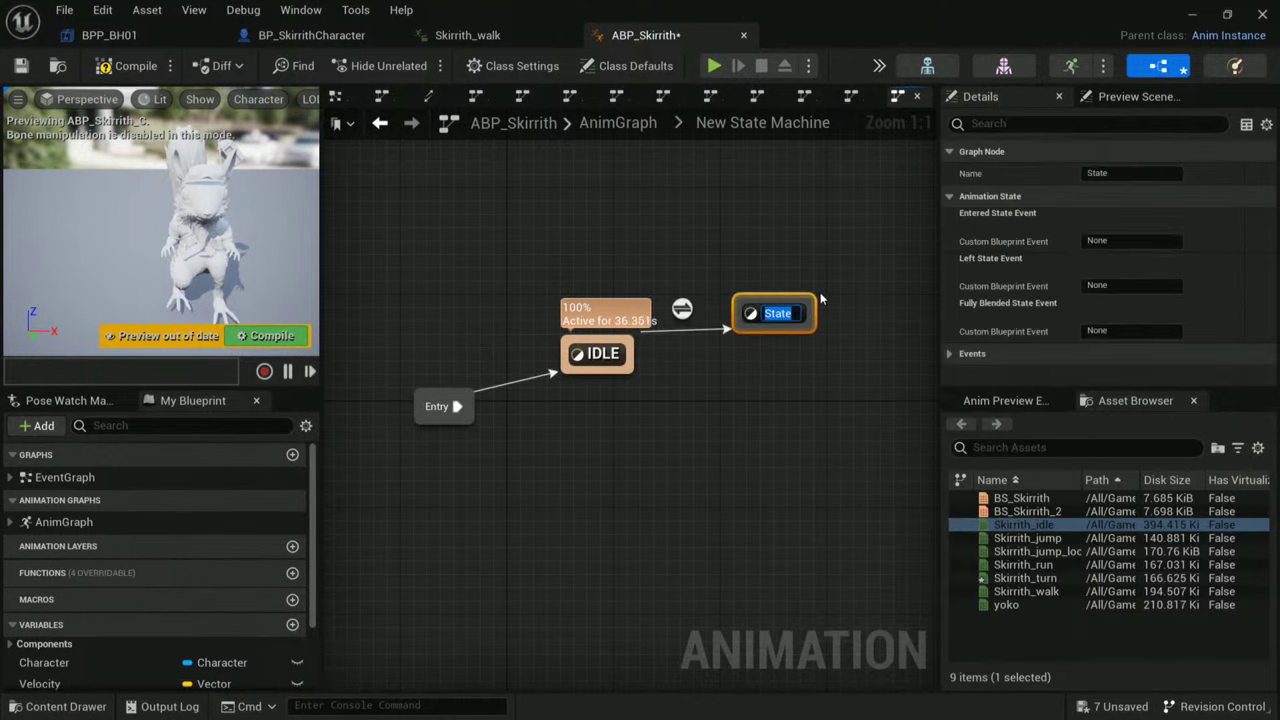
type("MP")
key("BackSpace")
type("OVR")
key("BackSpace")
type("E")
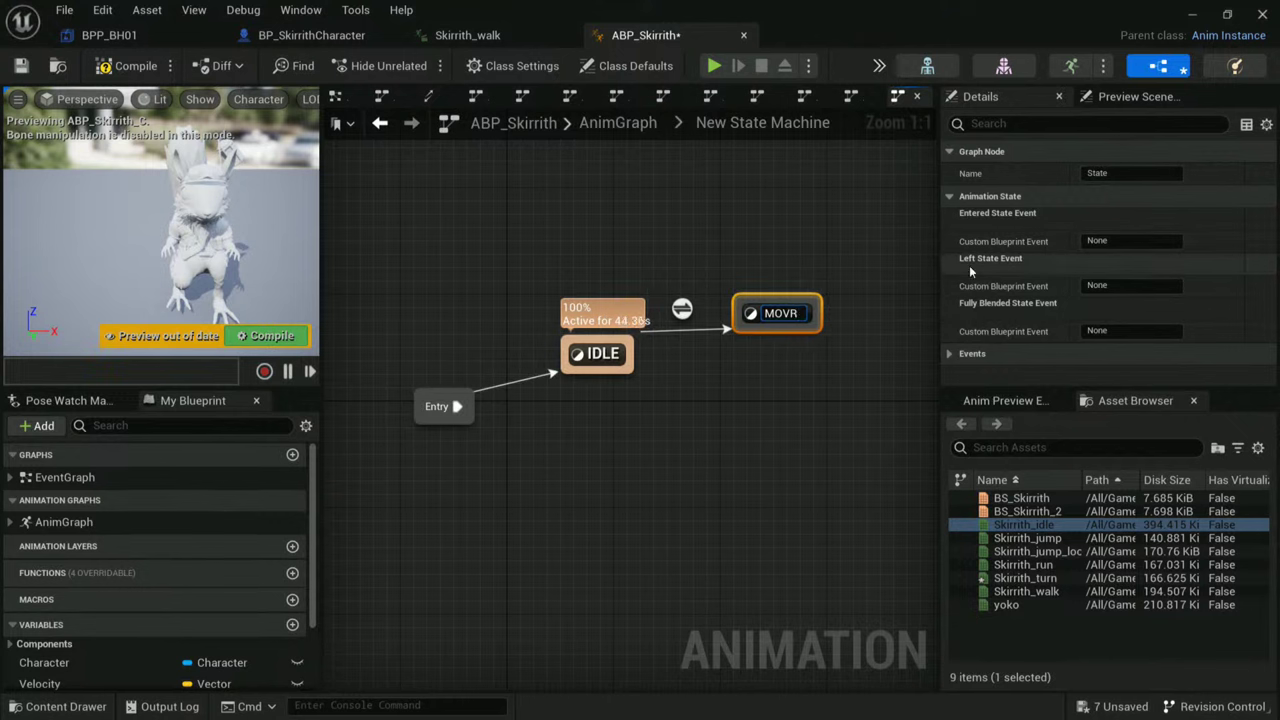
left_click(739, 266)
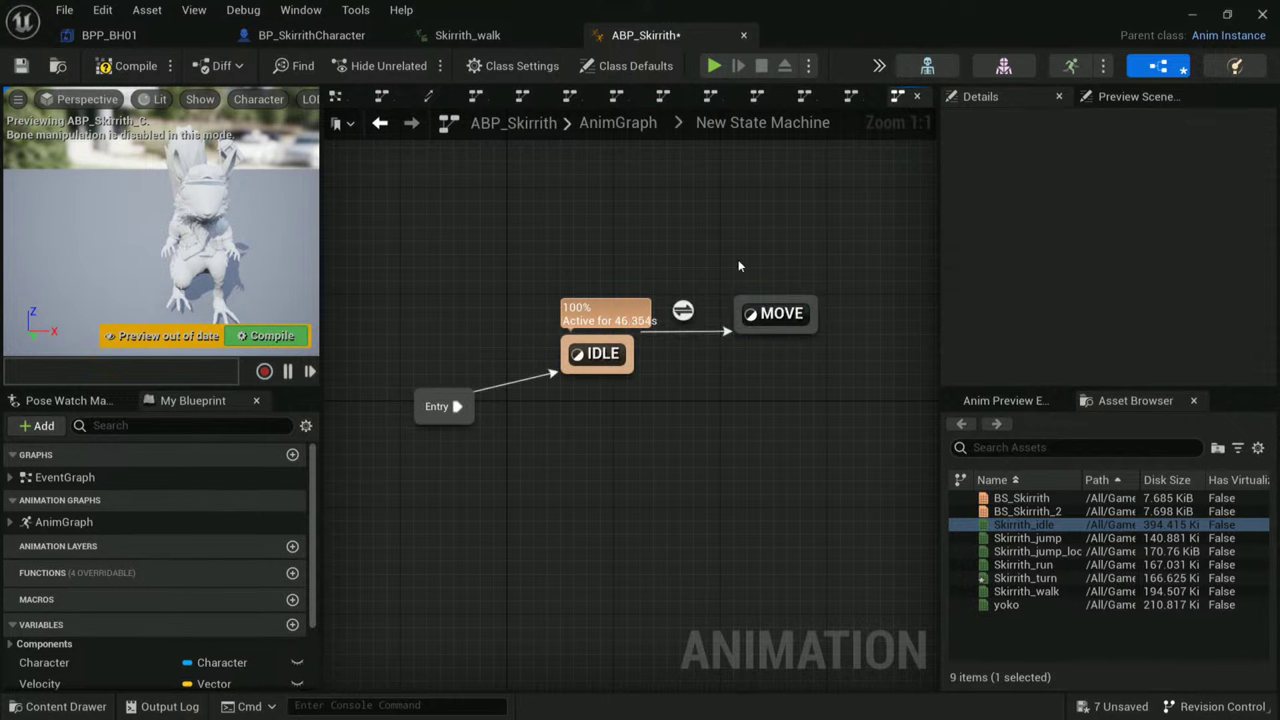
- Open the MOVE state and shift its Output Animation Pose node slightly up and to the right in the graph
double_click(783, 316)
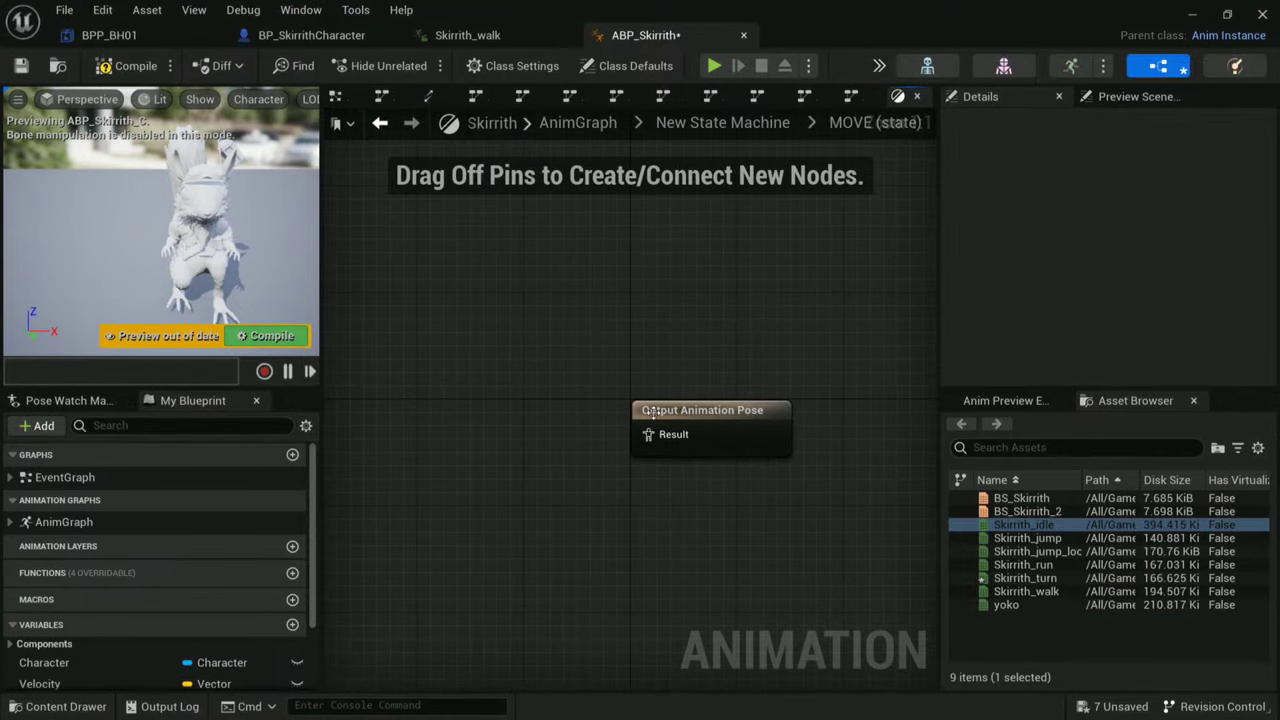
left_click(707, 376)
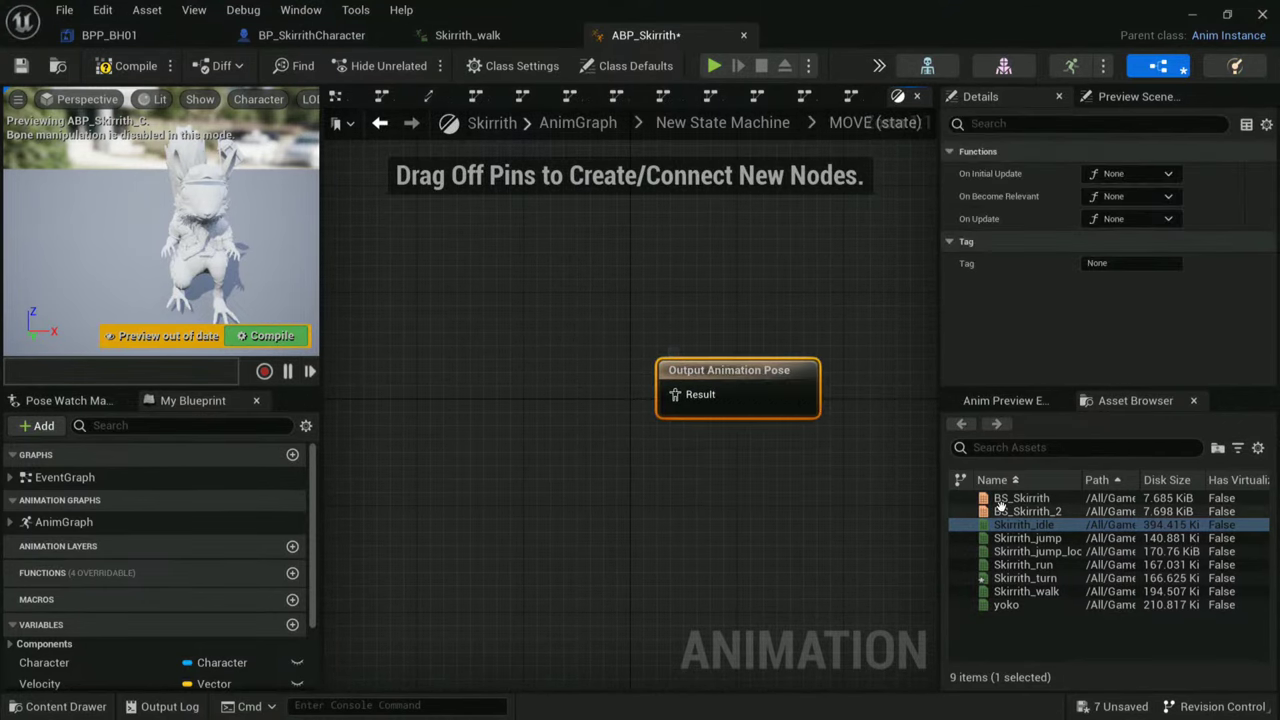
mouse_move(1030, 543)
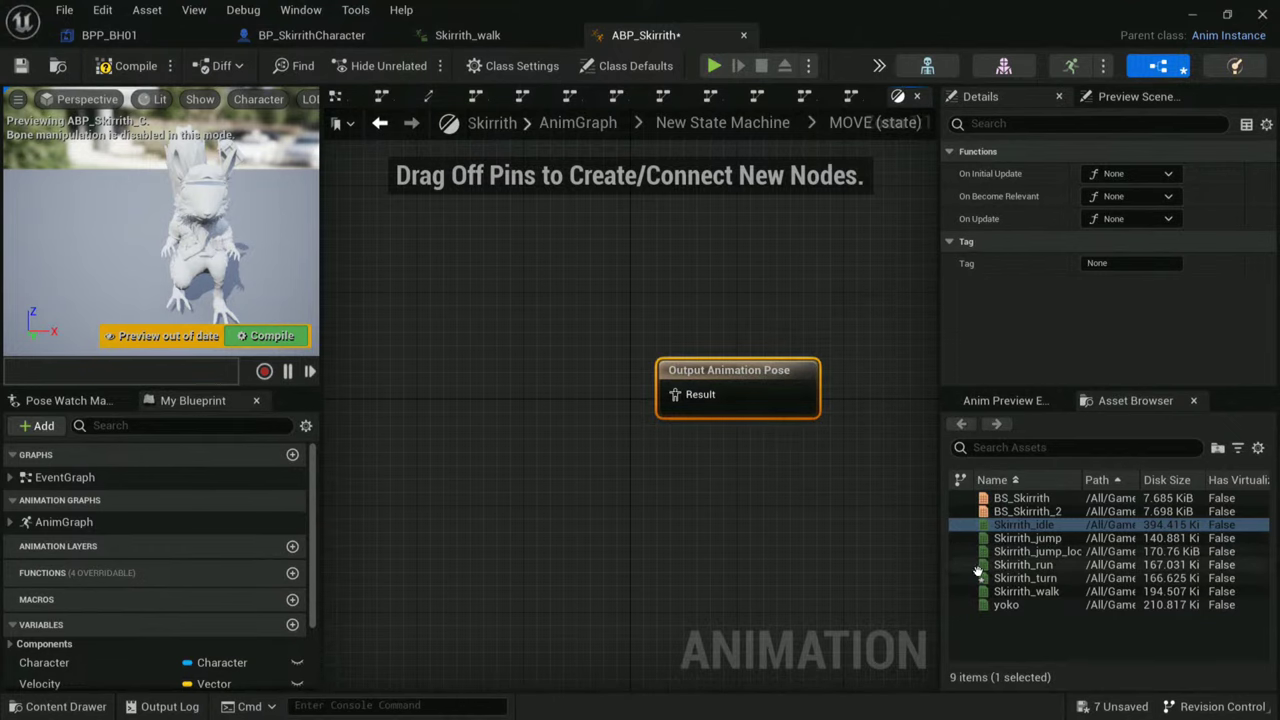
mouse_move(997, 591)
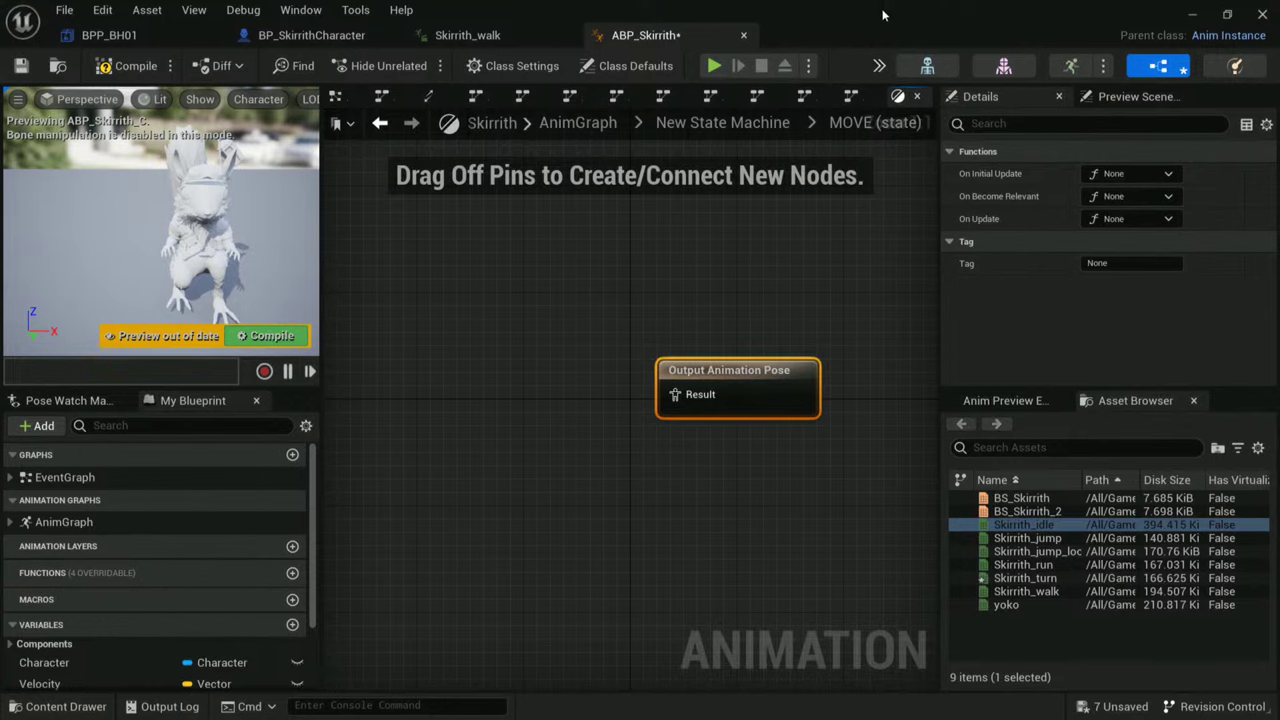
- Create a legacy Blend Space 1D for Skirrith_idle_Skeleton in the SKIRRITH Animations folder and open it for editing
left_click(1197, 14)
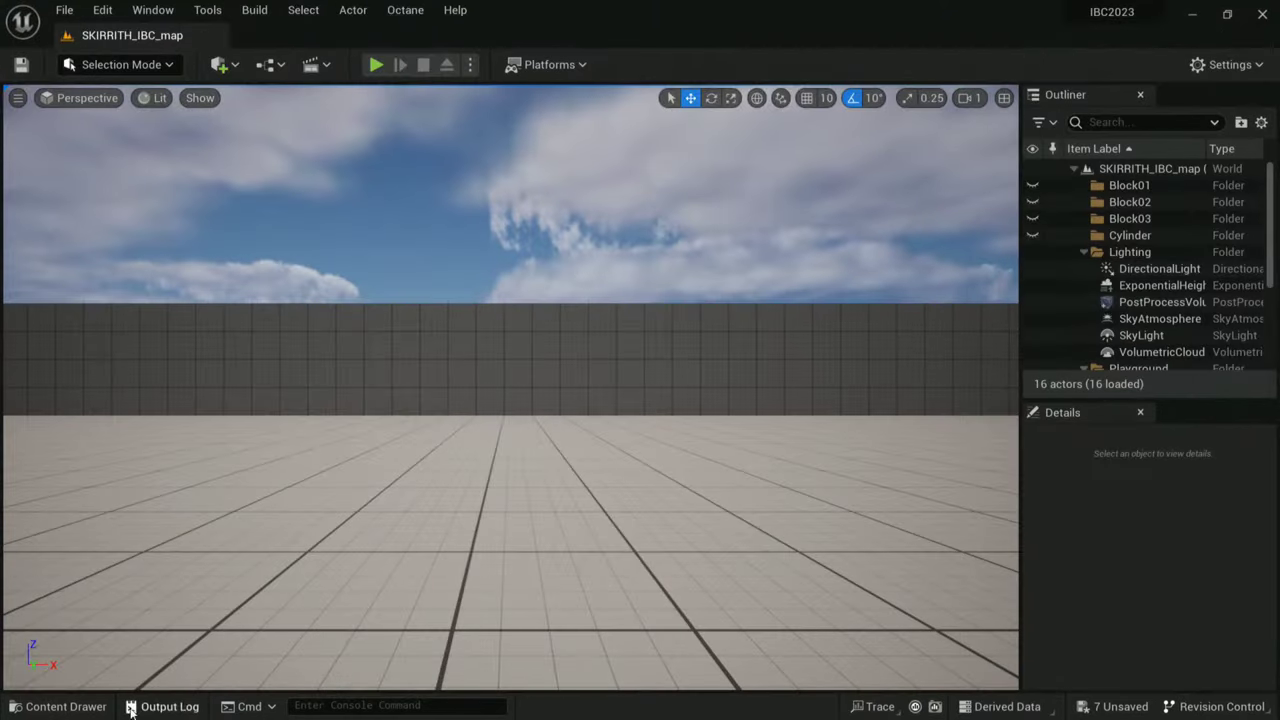
left_click(66, 706)
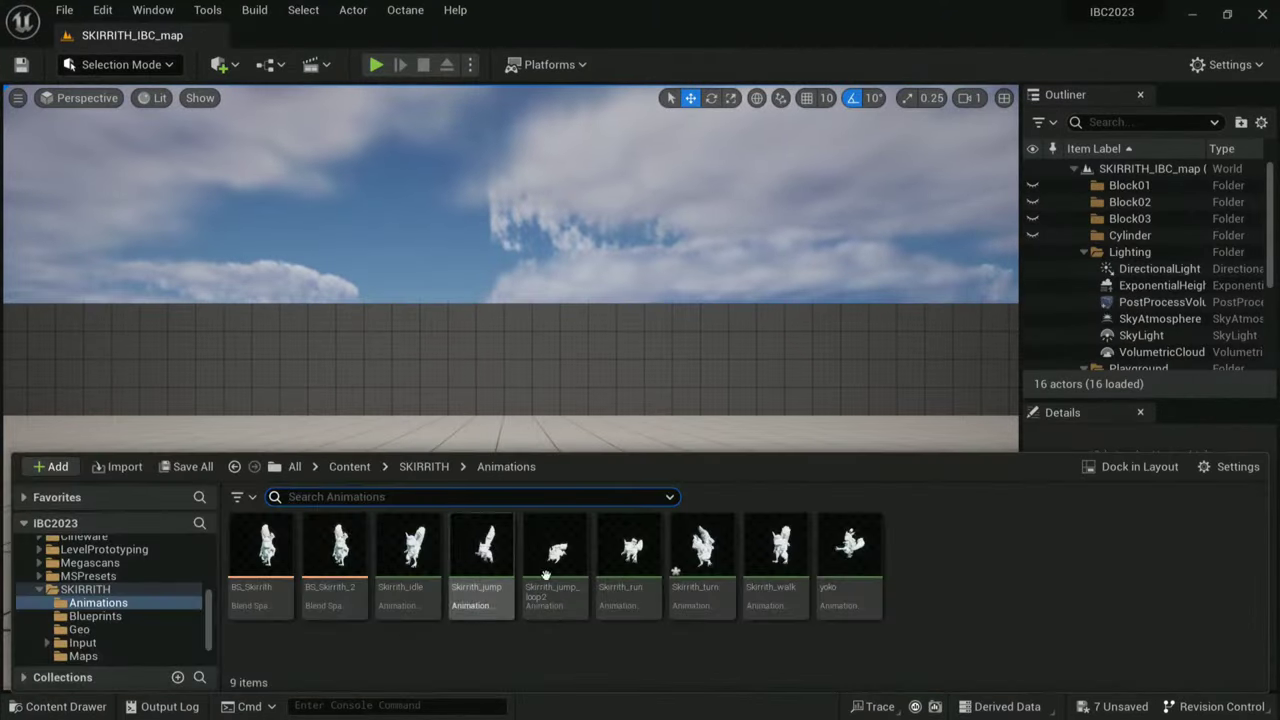
right_click(965, 570)
mouse_move(1012, 460)
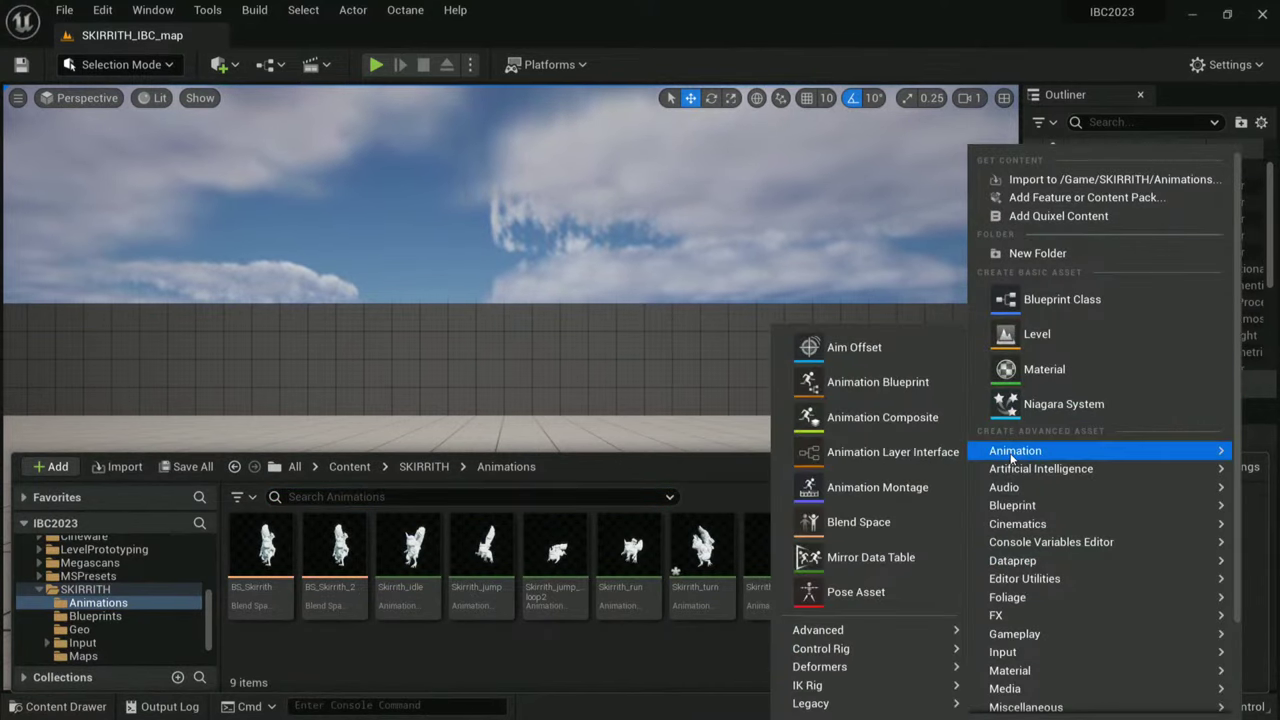
mouse_move(900, 703)
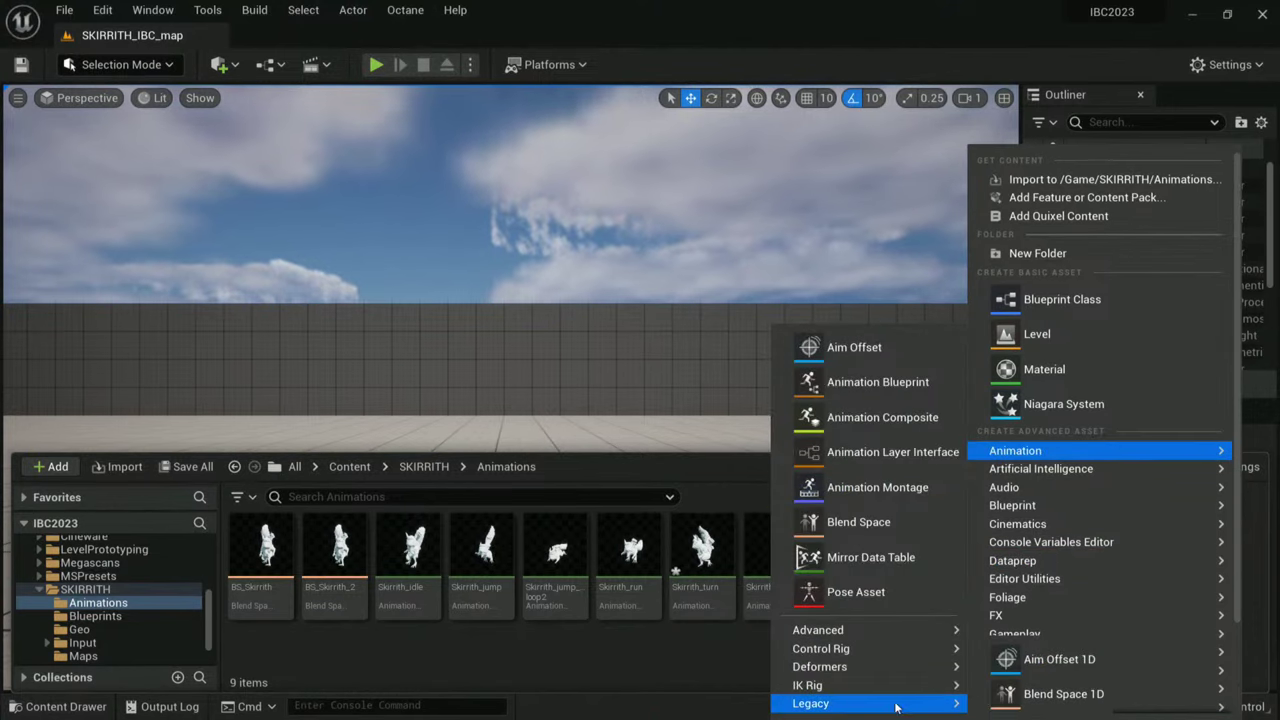
left_click(1060, 694)
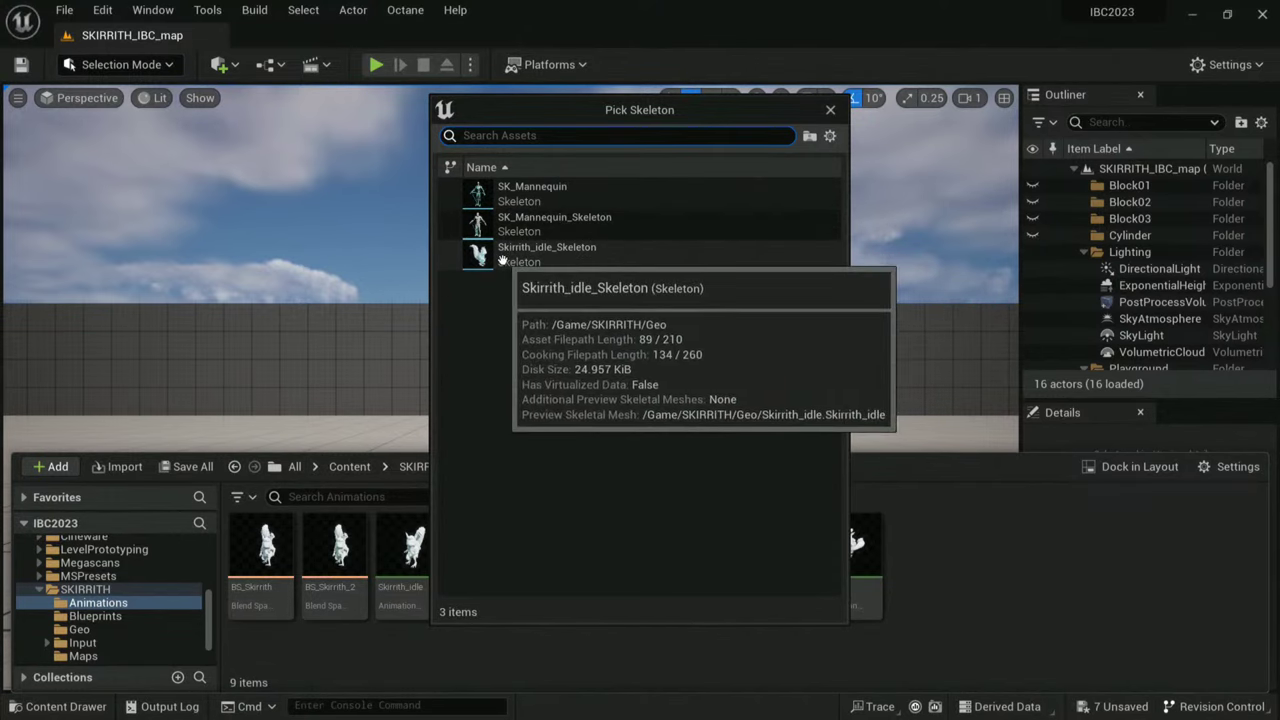
left_click(503, 255)
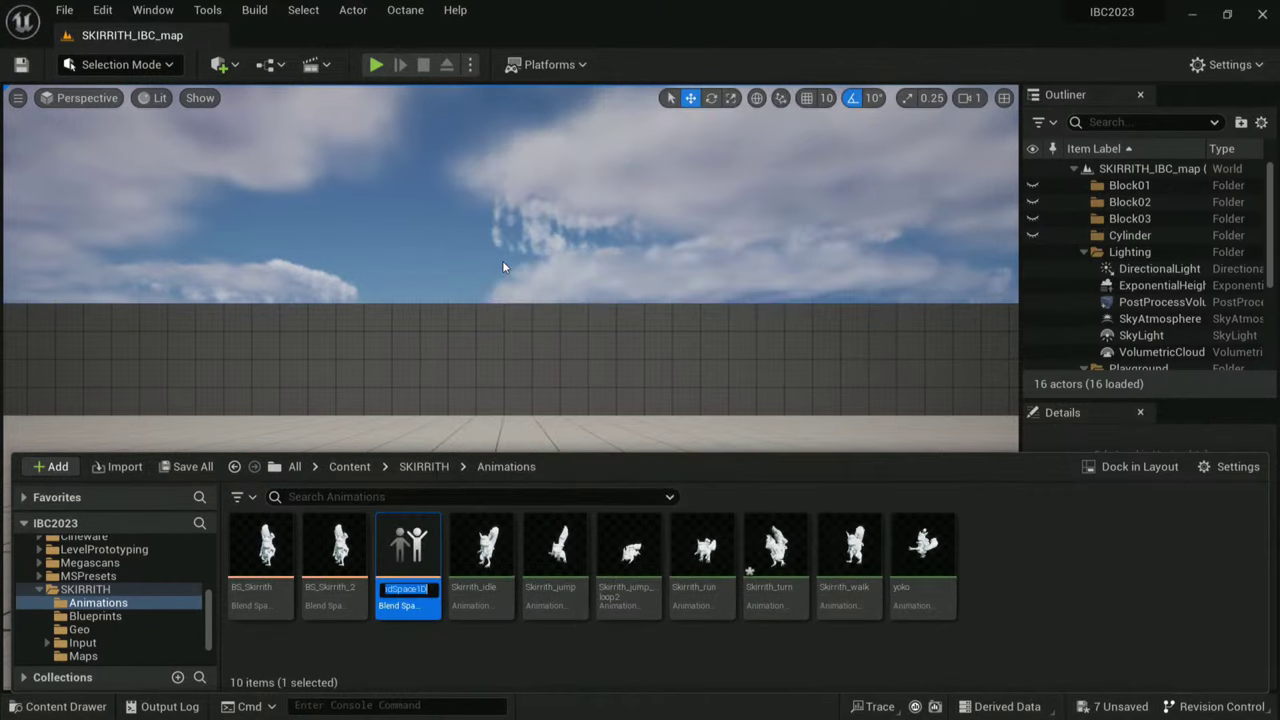
double_click(417, 545)
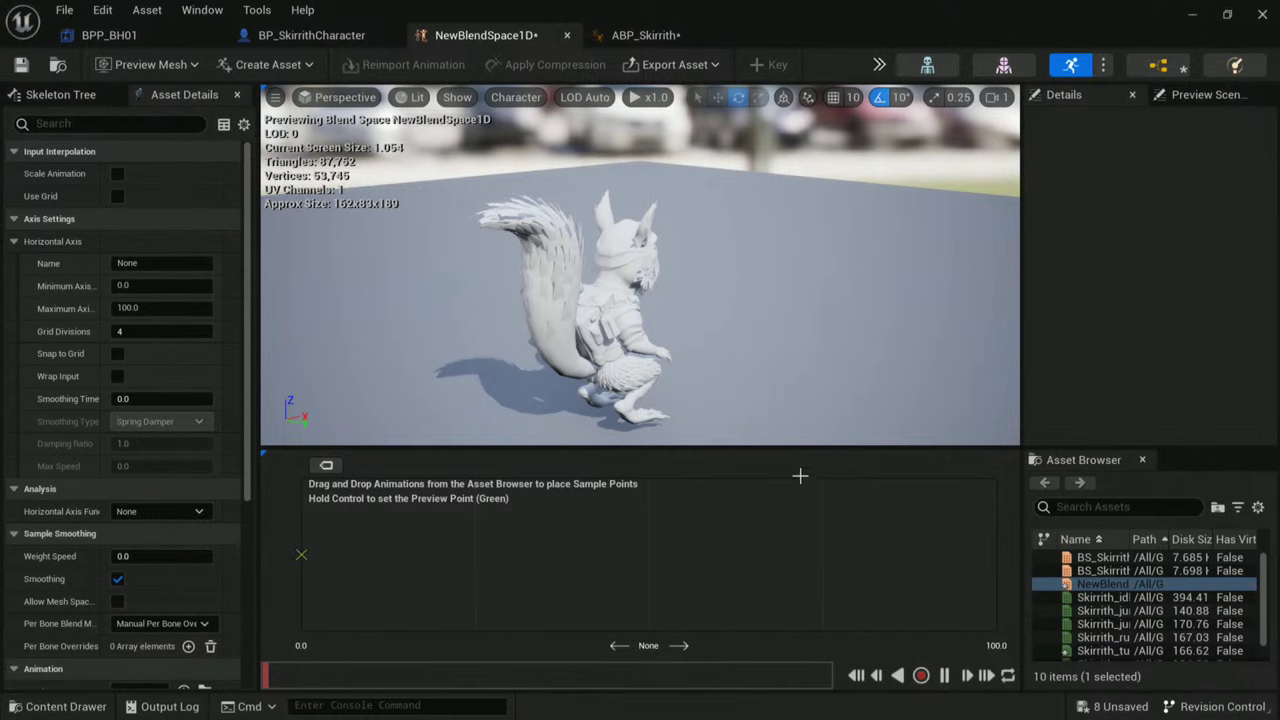
- Place Skirrith_walk at 0 and Skirrith_run at 100 as blend samples, enlarging the sample graph and asset list, and preview the blend
left_click_drag(785, 446, 768, 403)
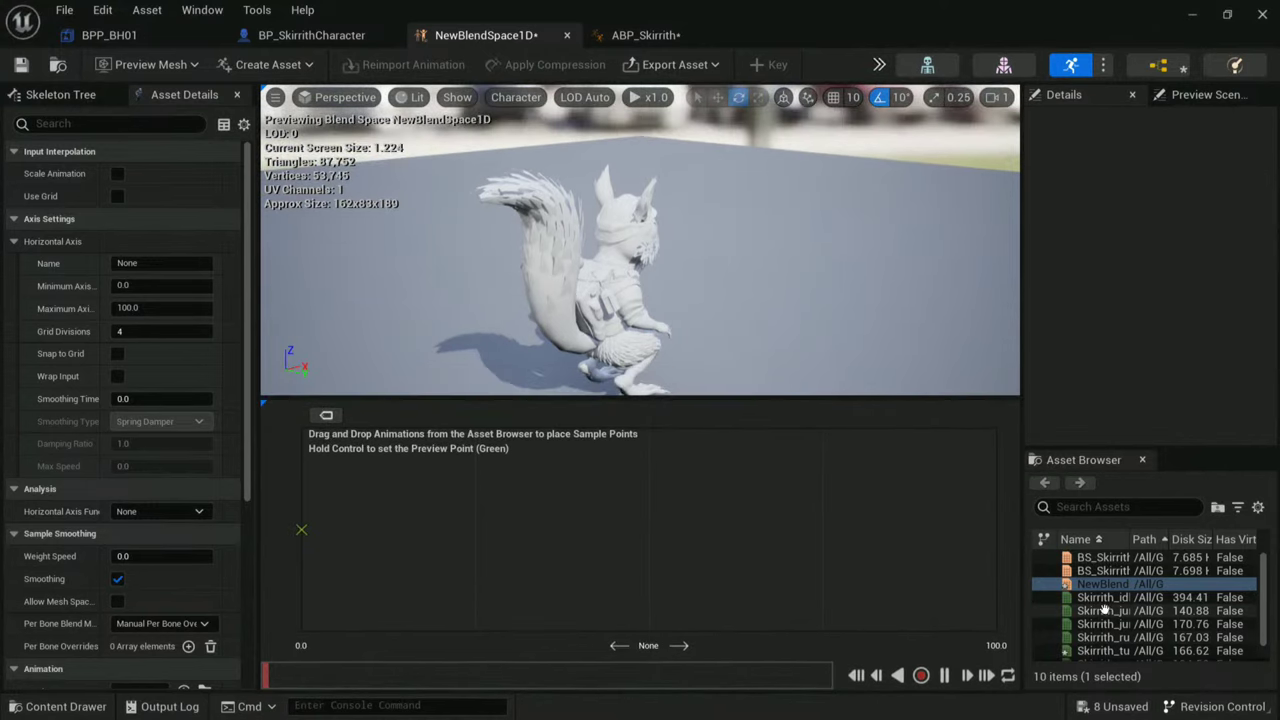
left_click_drag(1023, 617, 931, 618)
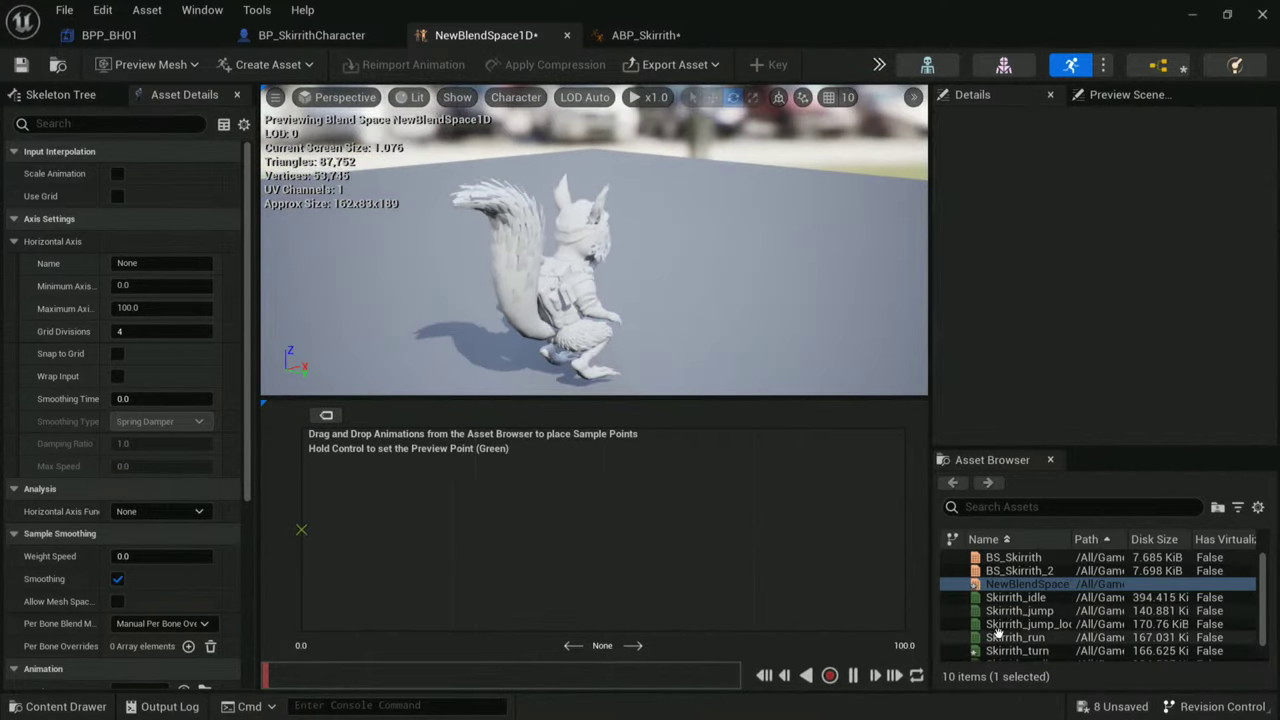
left_click_drag(1033, 640, 655, 523)
scroll(1045, 632, "down", 1)
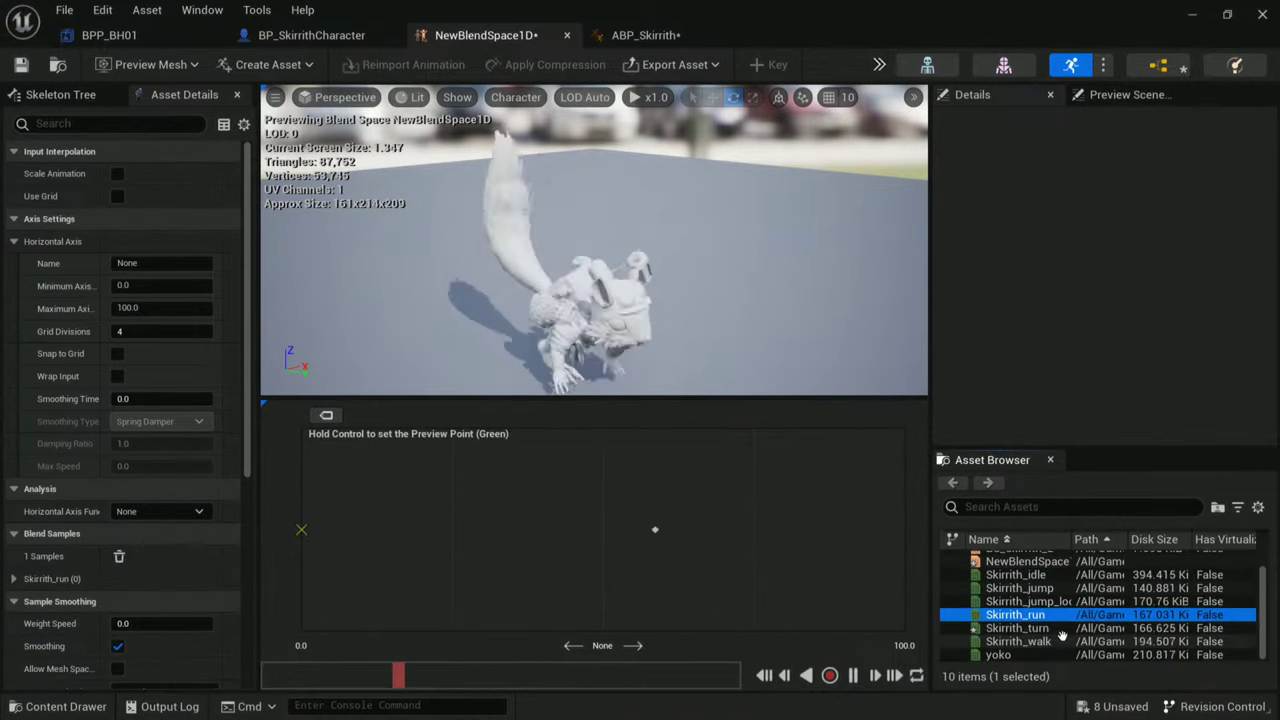
left_click_drag(1047, 643, 301, 529)
left_click_drag(655, 532, 928, 531)
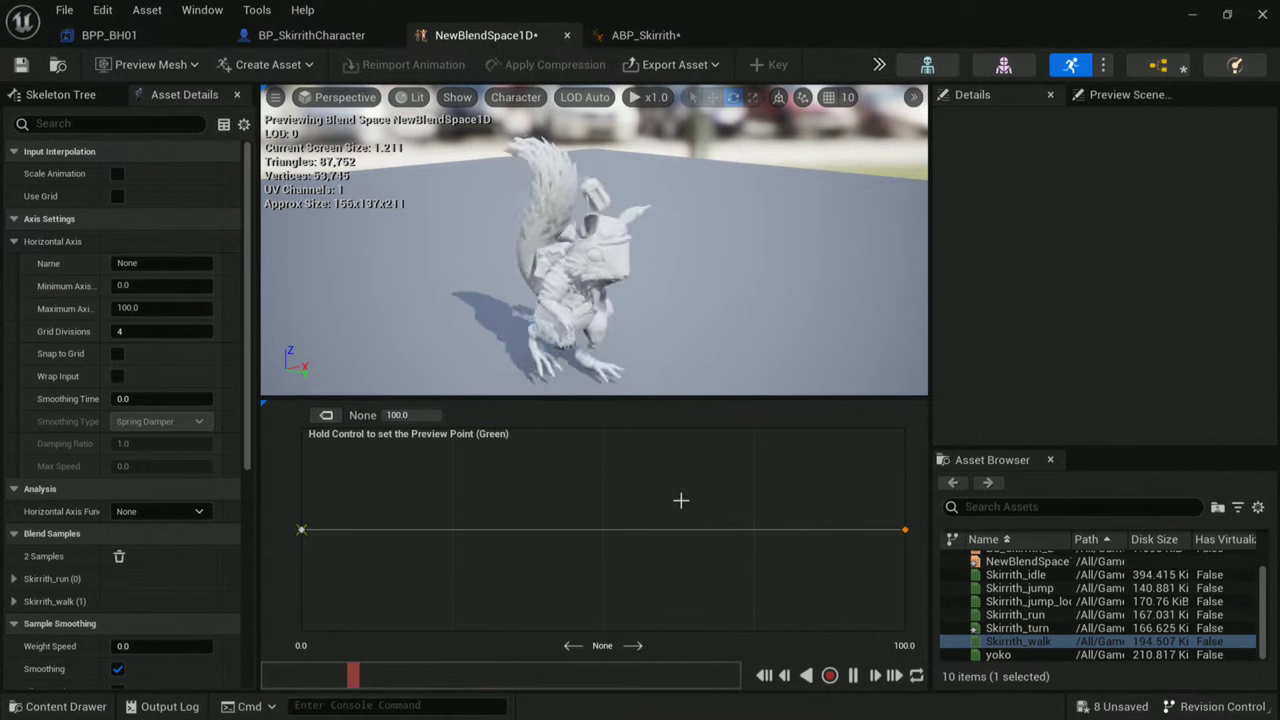
key("ctrl")
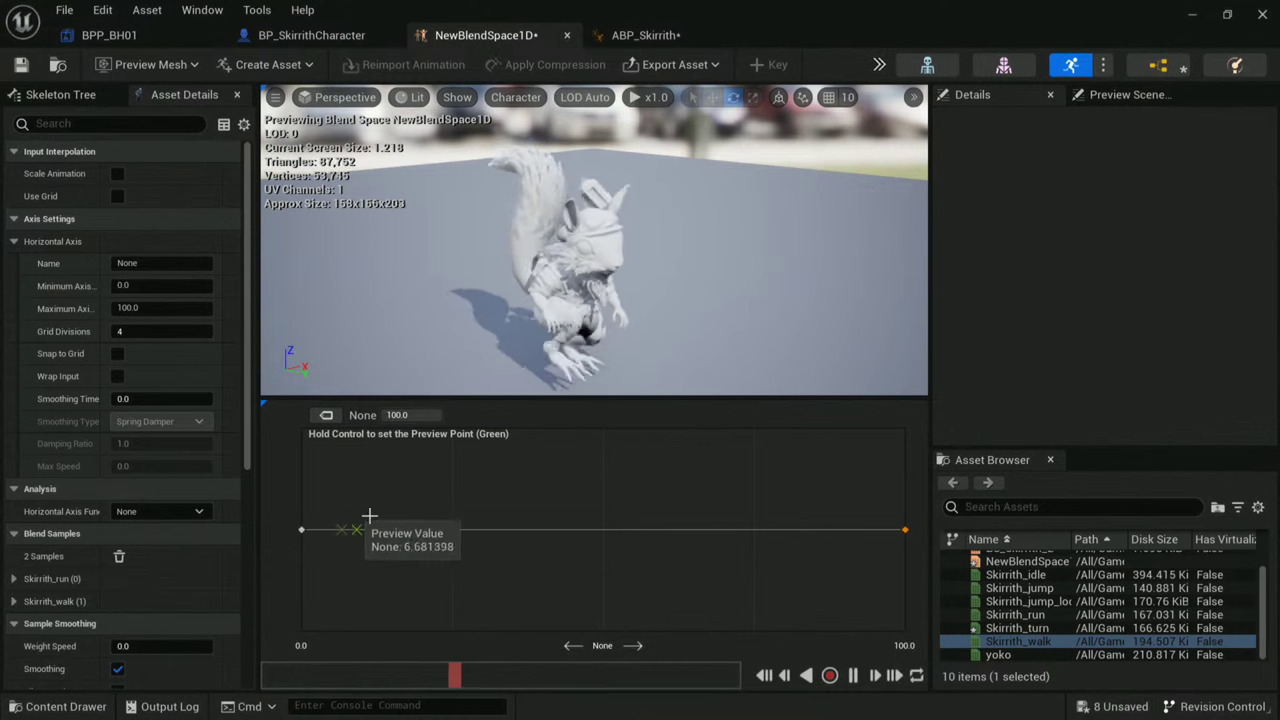
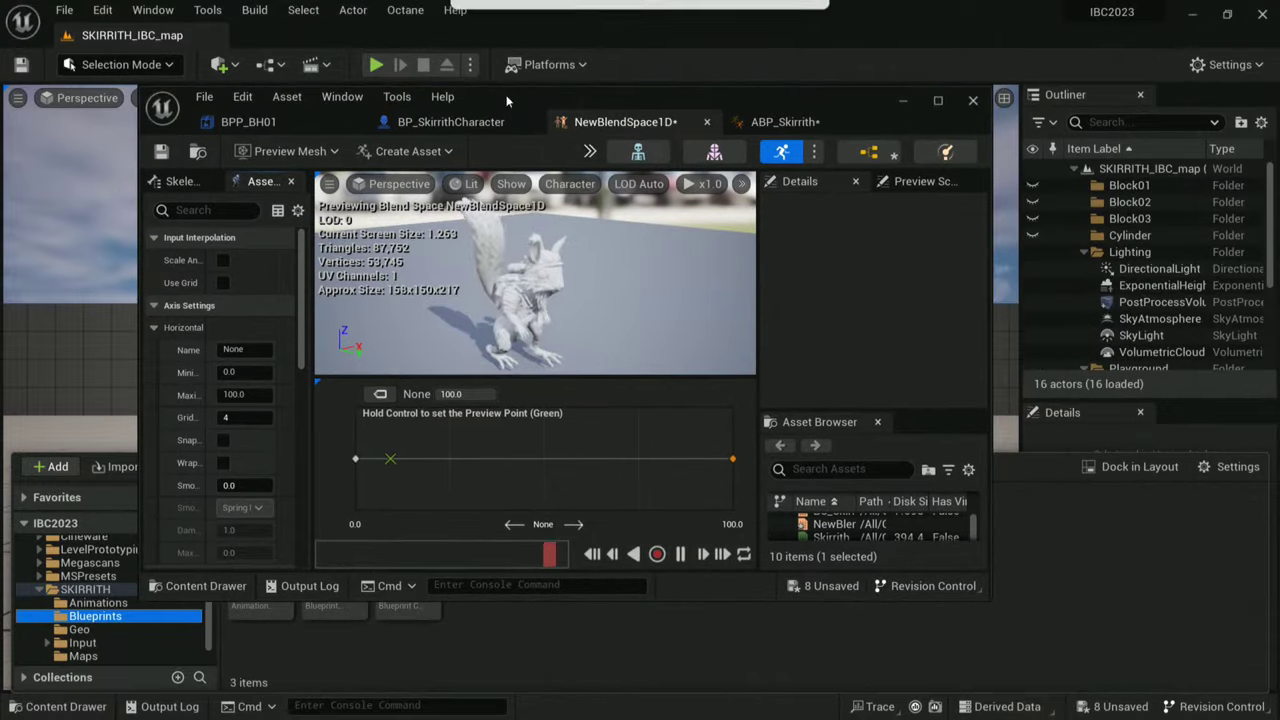
- Set the blend space's Maximum Axis Value to 1750 and move the Skirrith_run sample to that maximum
double_click(730, 95)
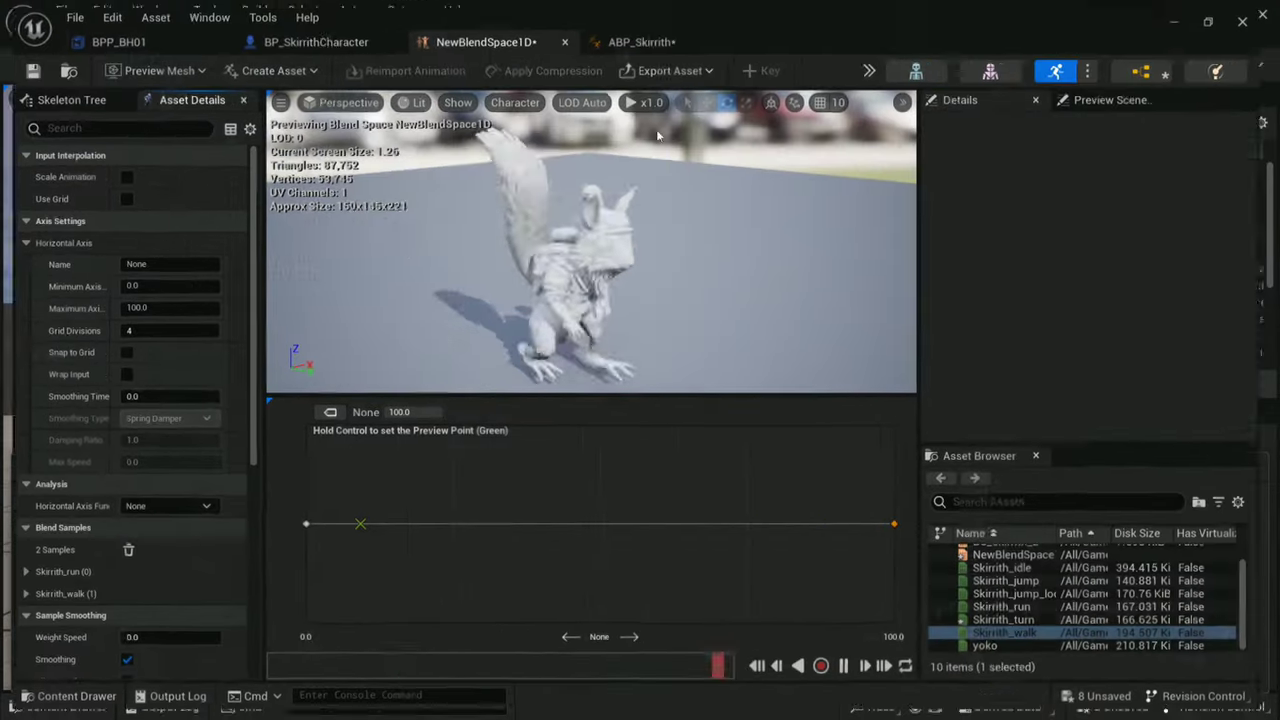
left_click(153, 307)
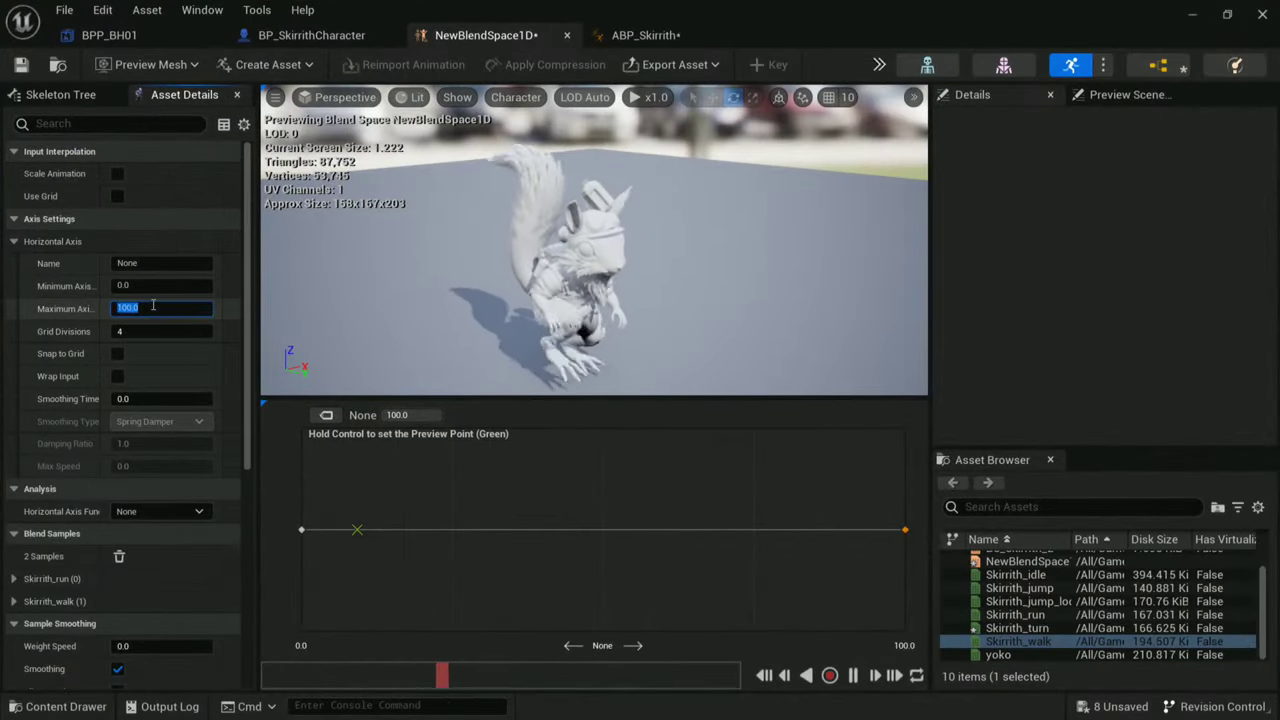
type("1750")
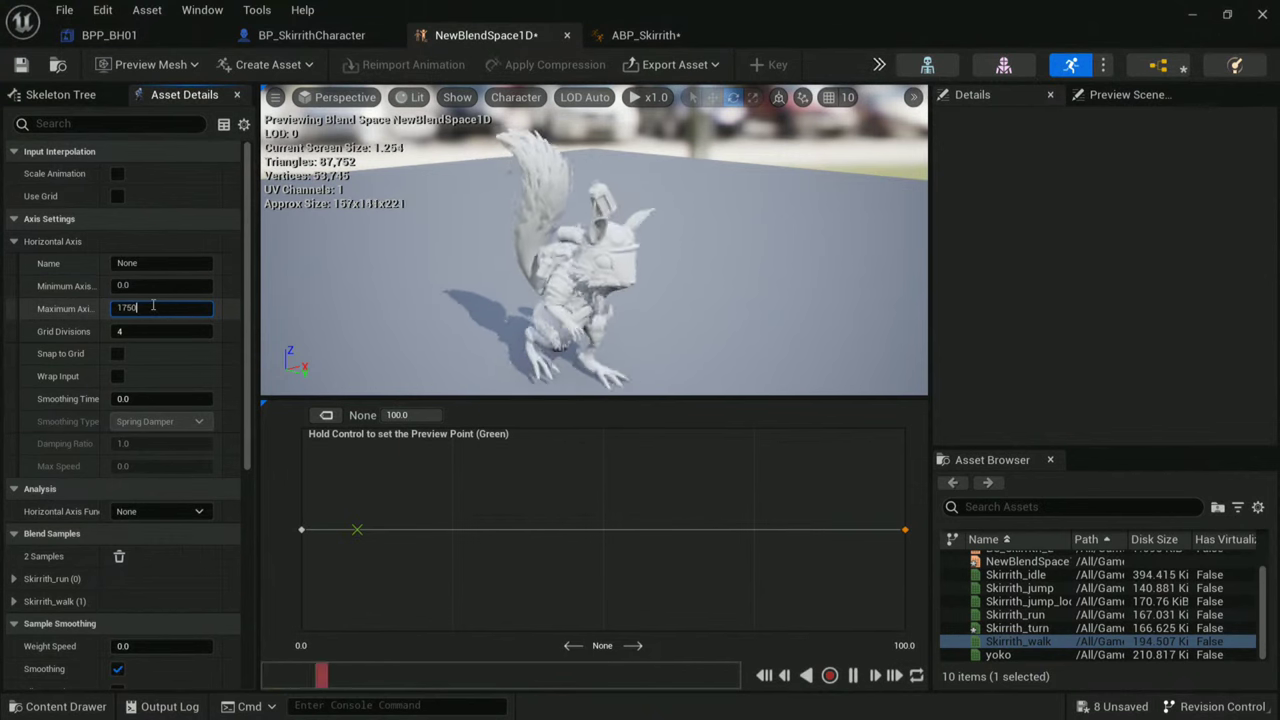
key("Return")
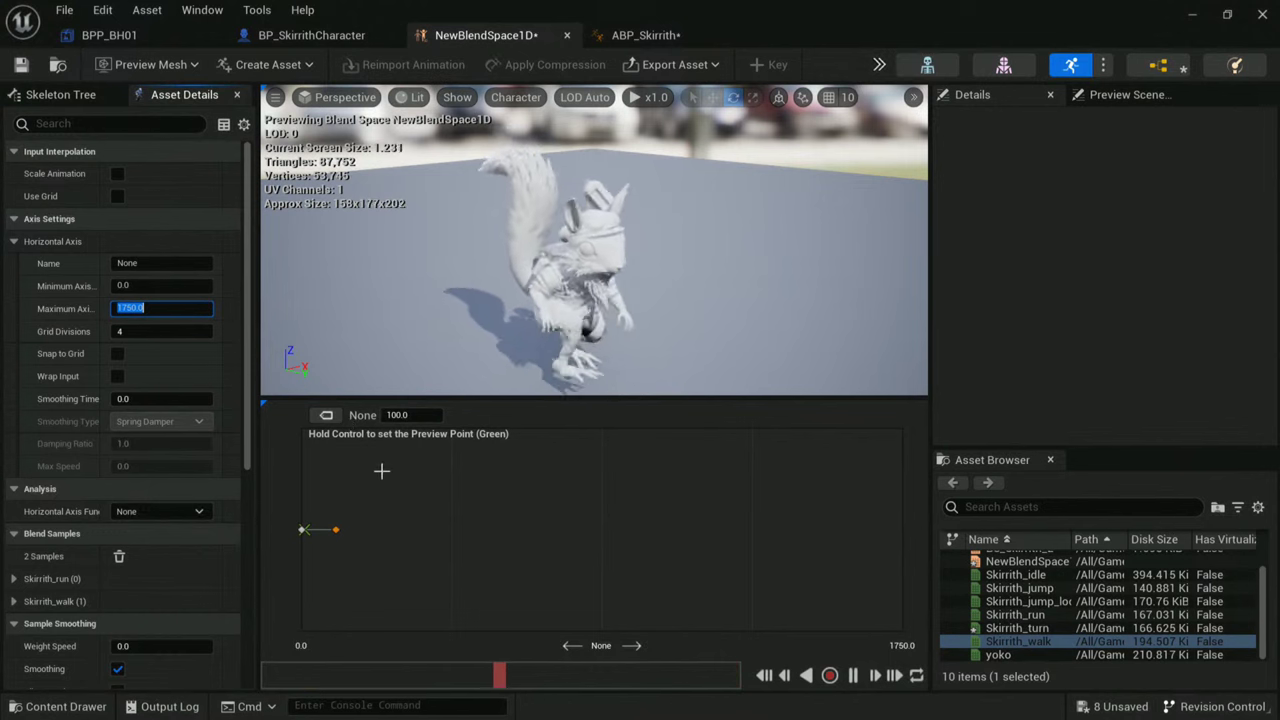
left_click_drag(338, 529, 562, 529)
left_click_drag(667, 546, 897, 527)
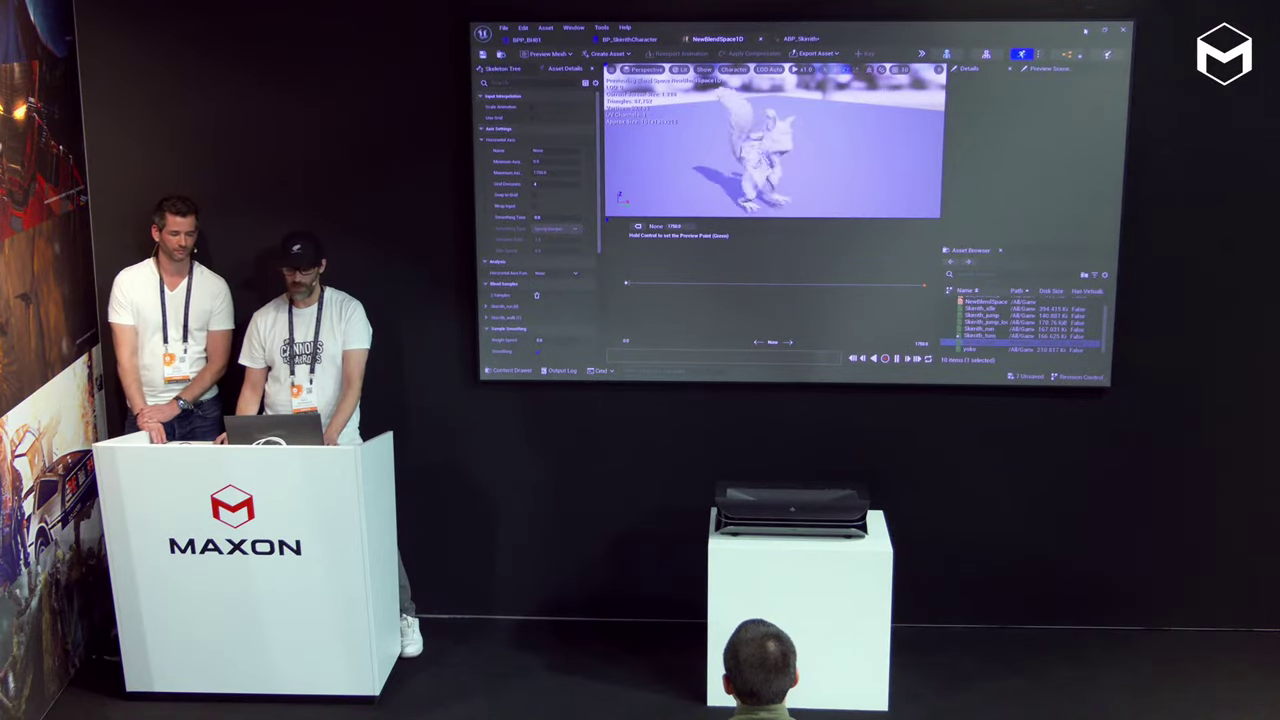
- Reopen ABP_Skirrith, add NewBlendSpace1D to the MOVE state, and connect it to the Output Animation Pose result
left_click(1089, 29)
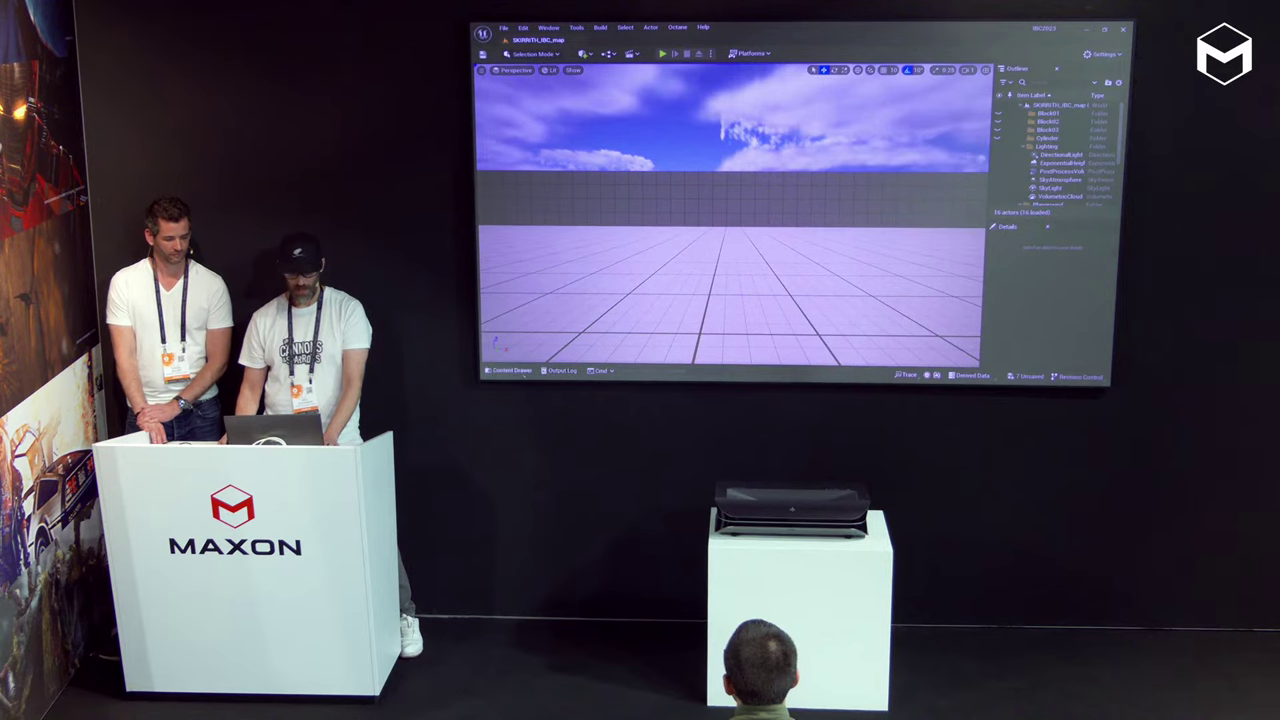
left_click(521, 371)
double_click(606, 312)
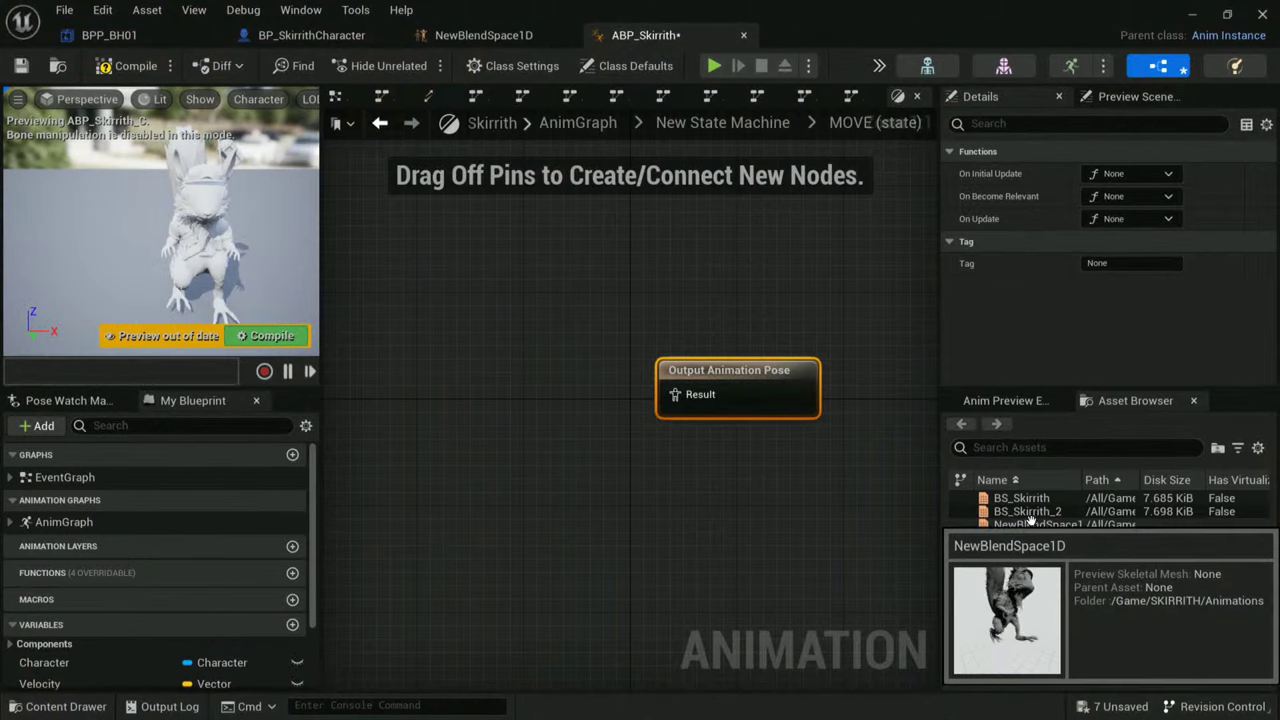
left_click_drag(1030, 524, 398, 295)
left_click_drag(510, 344, 674, 394)
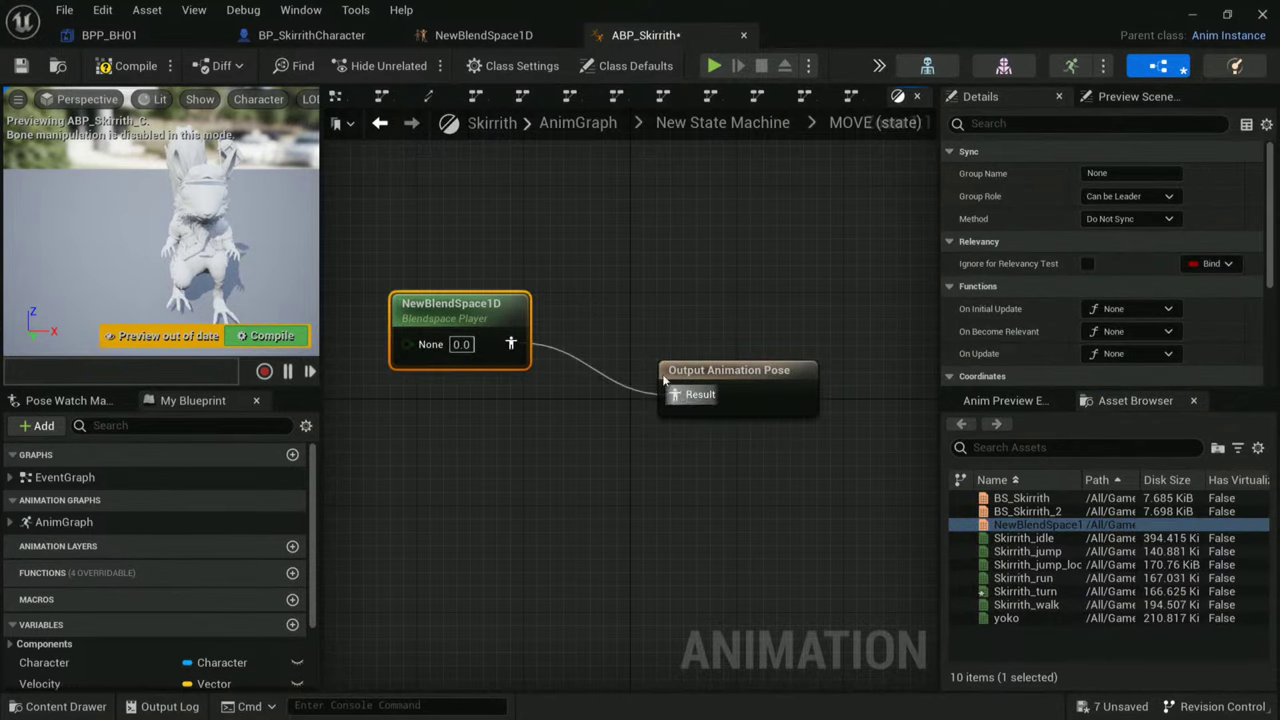
- Enlarge the variable list and add a Get GroundSpeed node below the blend space player in the MOVE state
right_click_drag(480, 235, 587, 224)
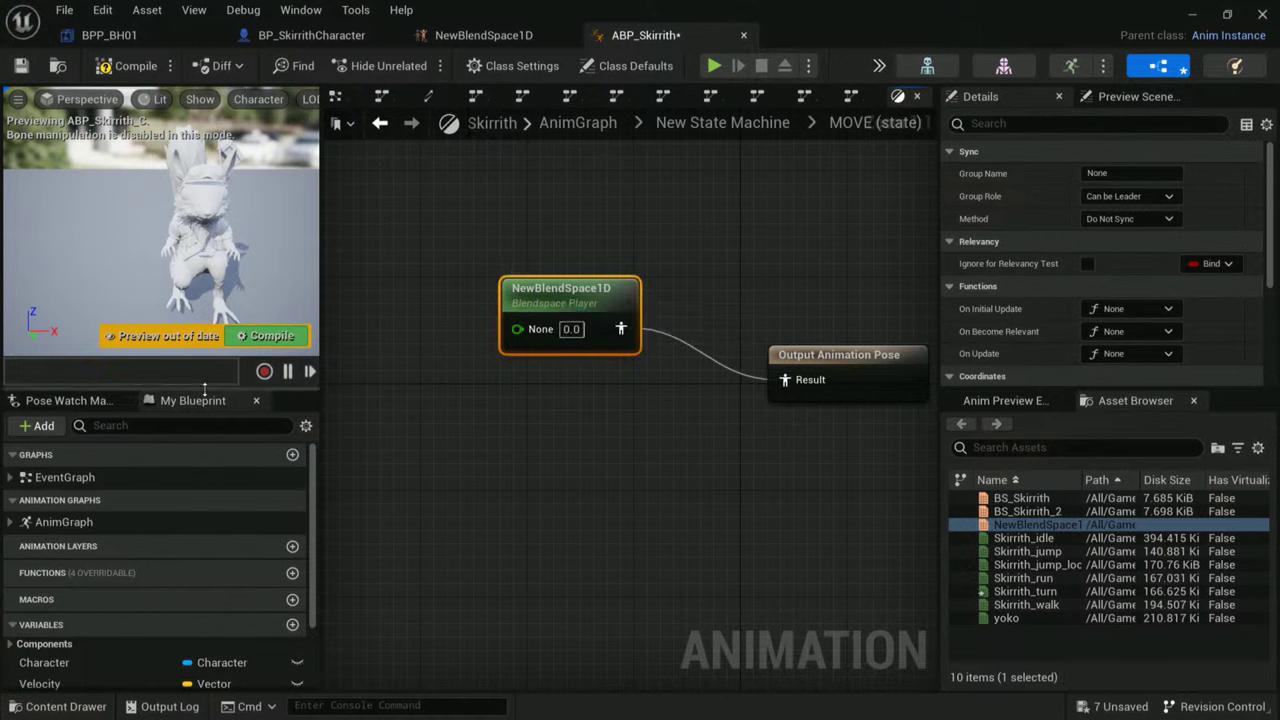
left_click_drag(204, 388, 210, 268)
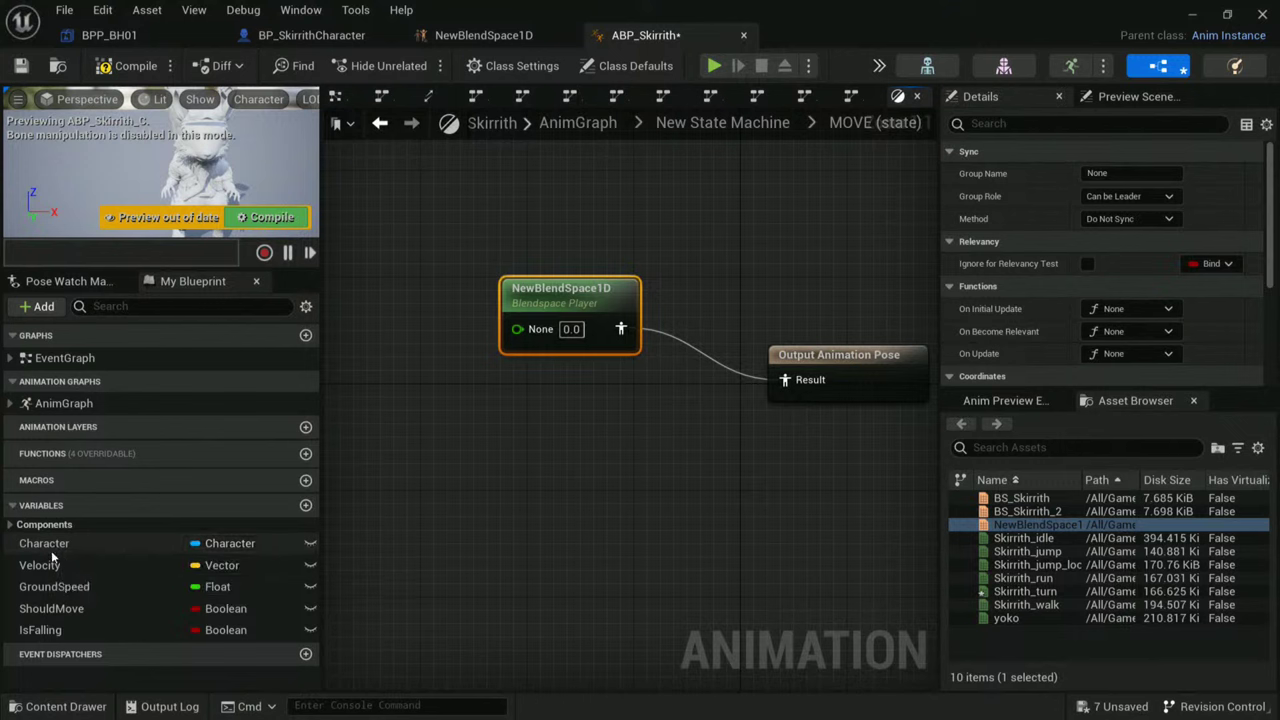
left_click_drag(40, 587, 391, 405)
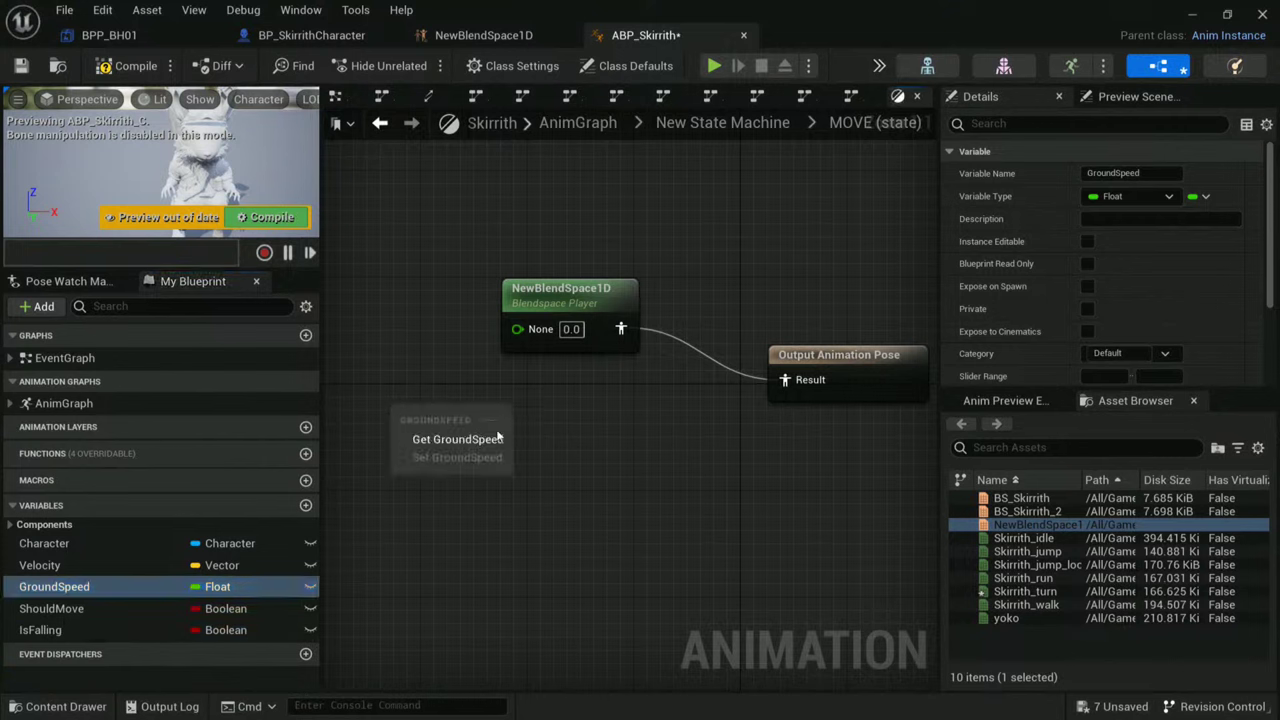
left_click(463, 446)
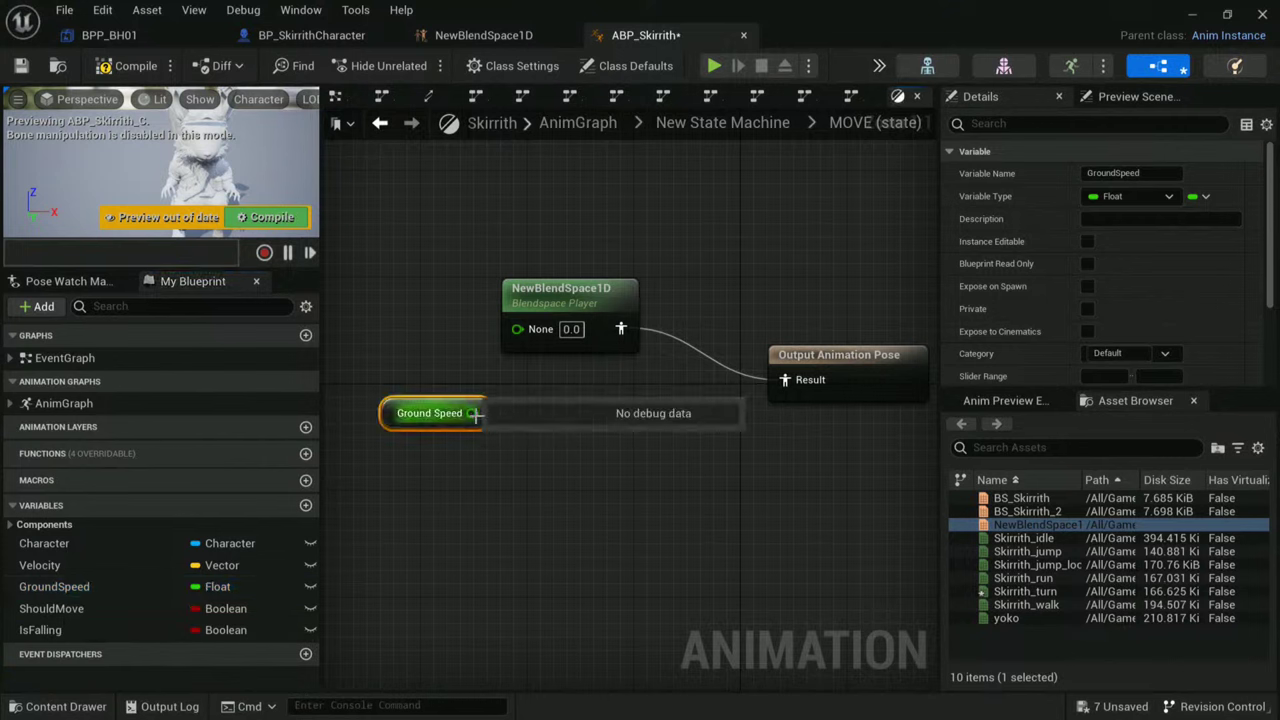
- Connect Ground Speed to the NewBlendSpace1D player's input, return to New State Machine, and open the IDLE to MOVE transition rule
left_click_drag(472, 413, 517, 331)
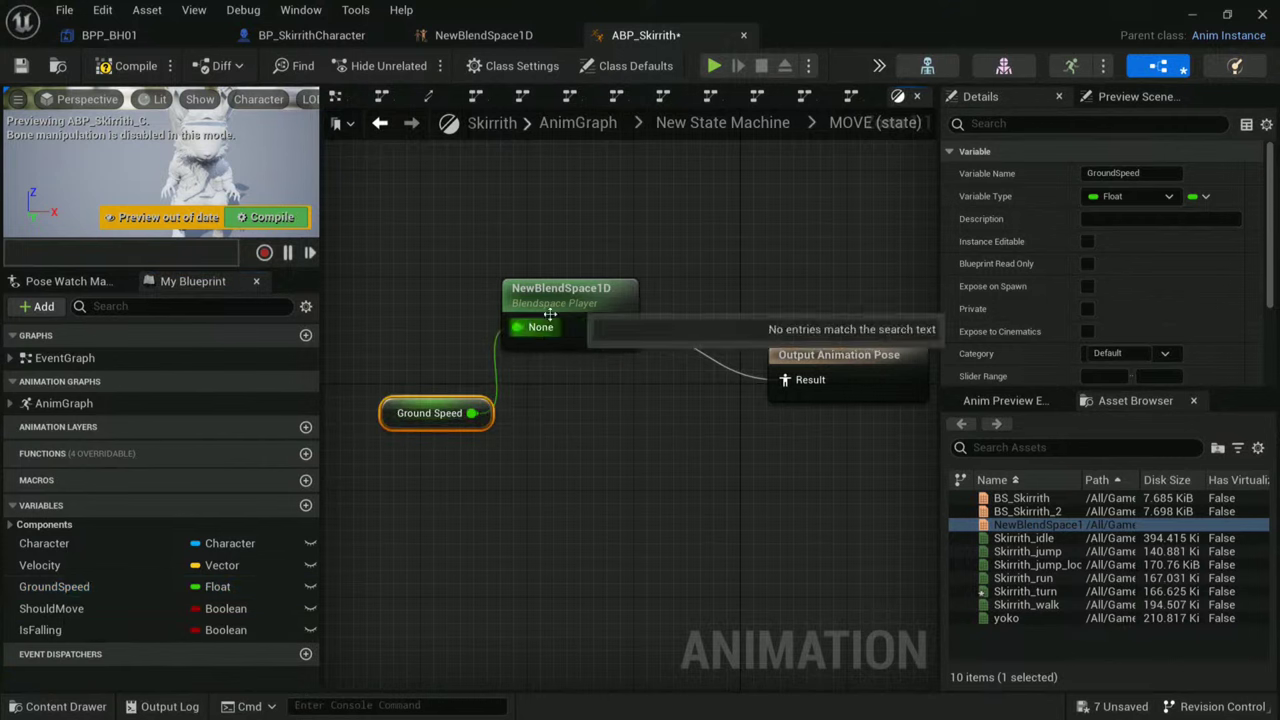
left_click(737, 130)
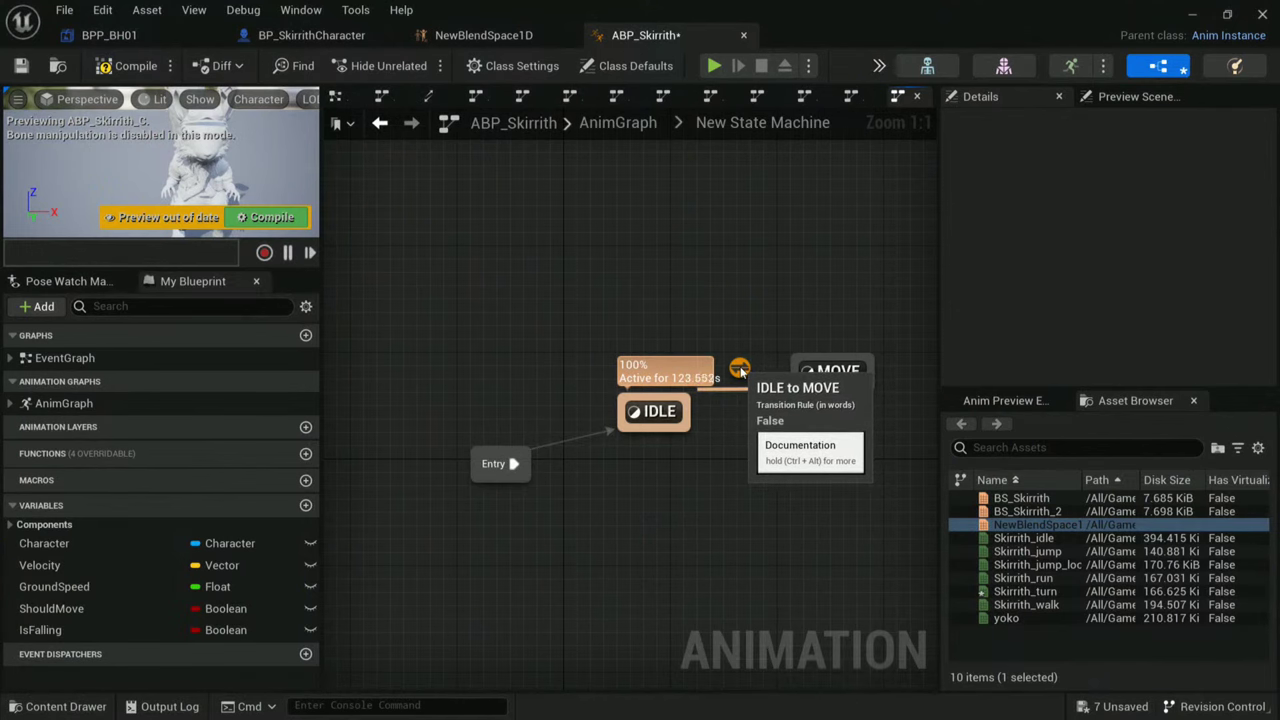
double_click(740, 369)
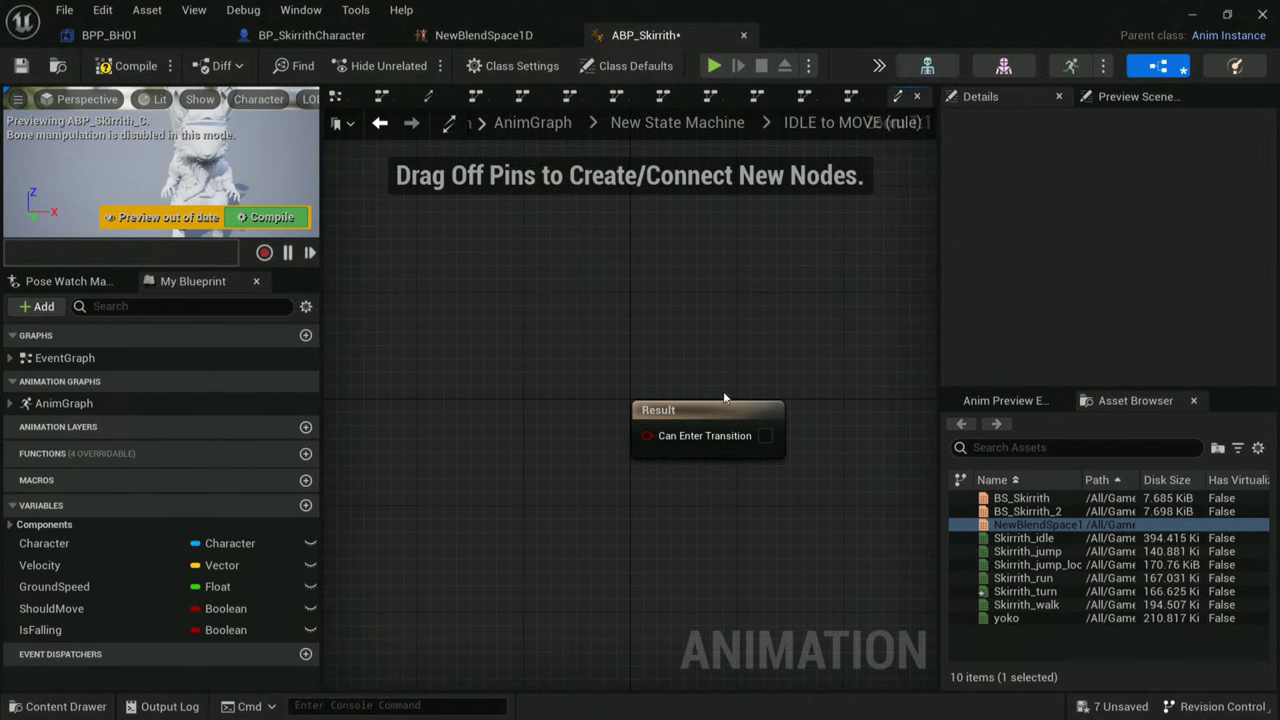
- Add a Get GroundSpeed node to the IDLE to MOVE rule and feed it into a Greater comparison, moving the Result node aside
left_click_drag(686, 409, 724, 368)
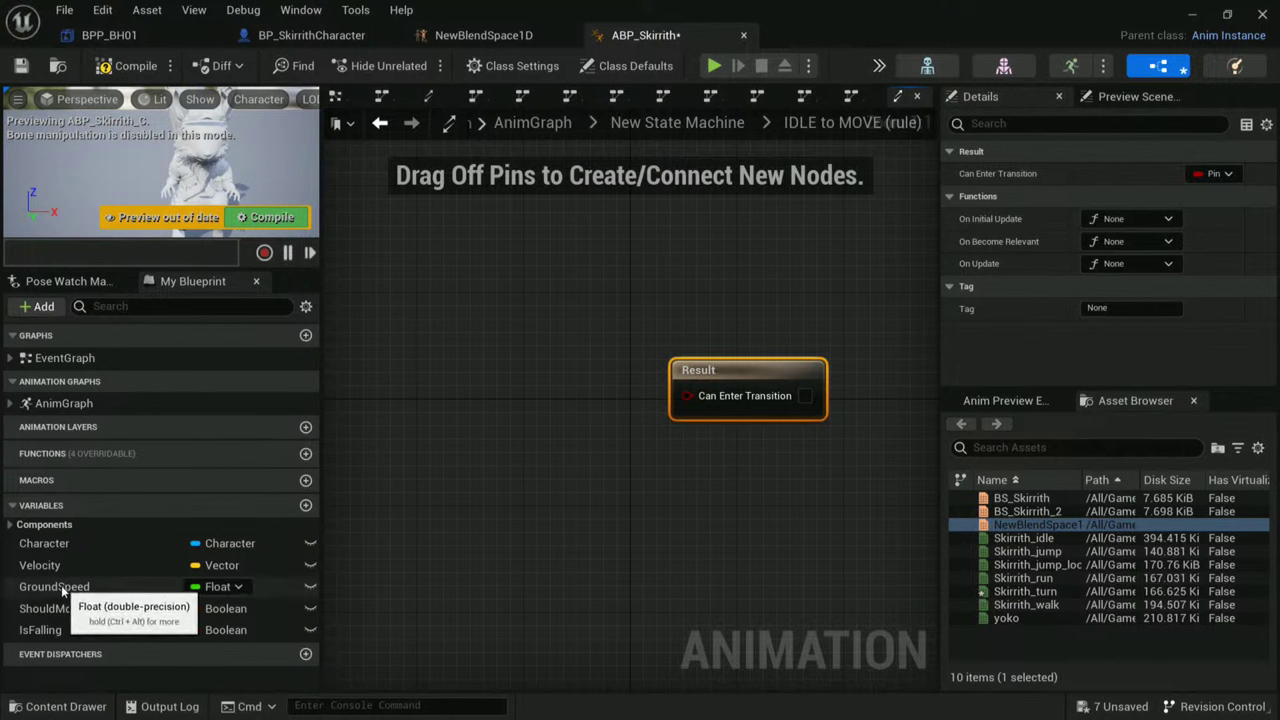
left_click_drag(62, 591, 397, 284)
left_click(474, 310)
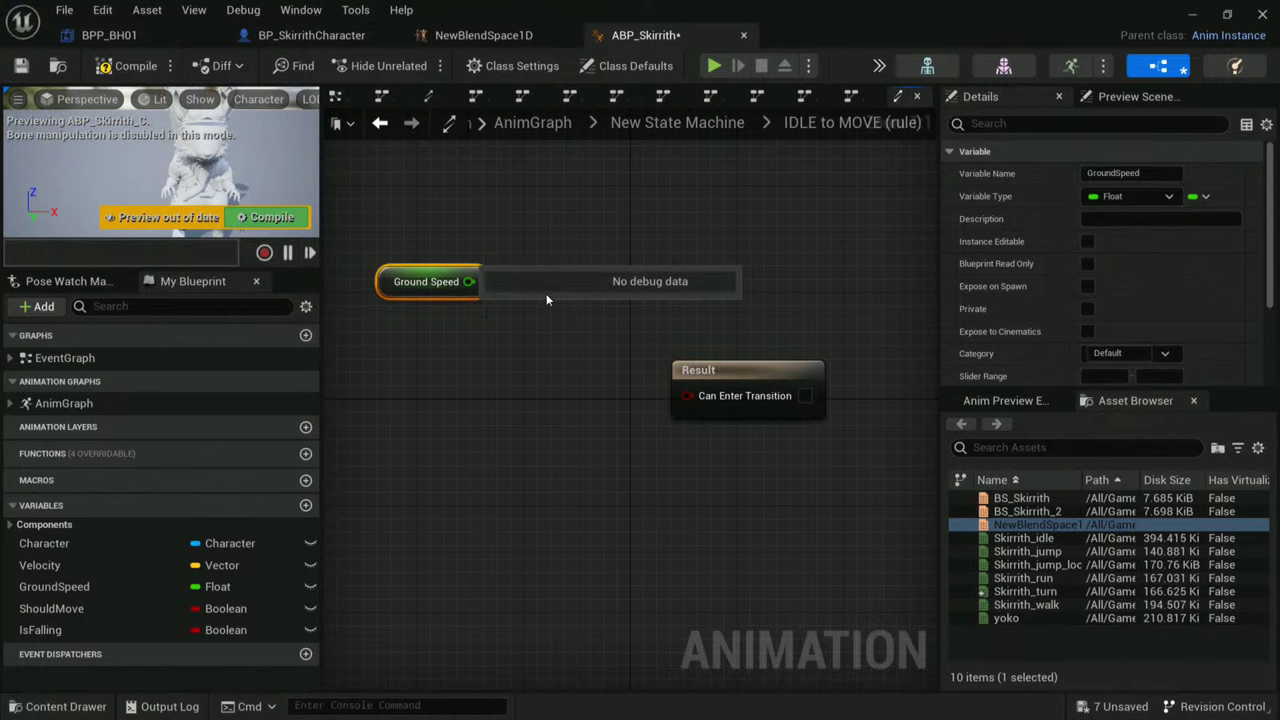
left_click_drag(472, 284, 522, 455)
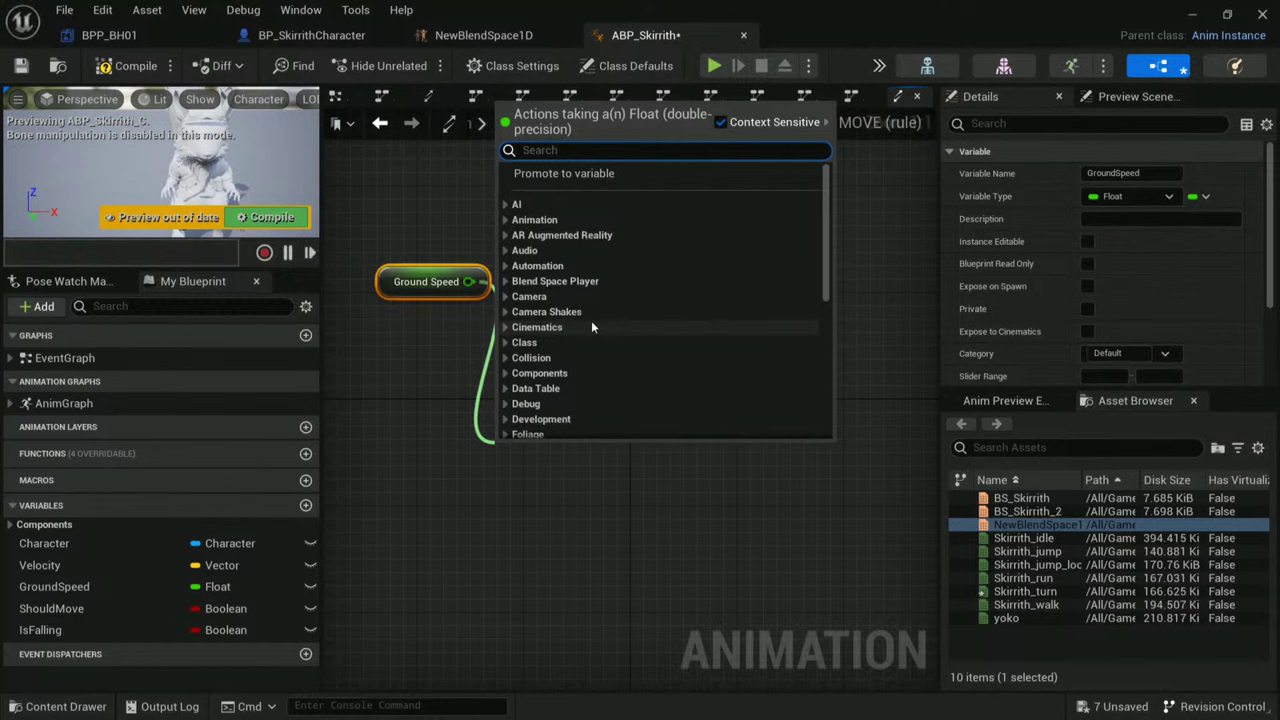
type("gre")
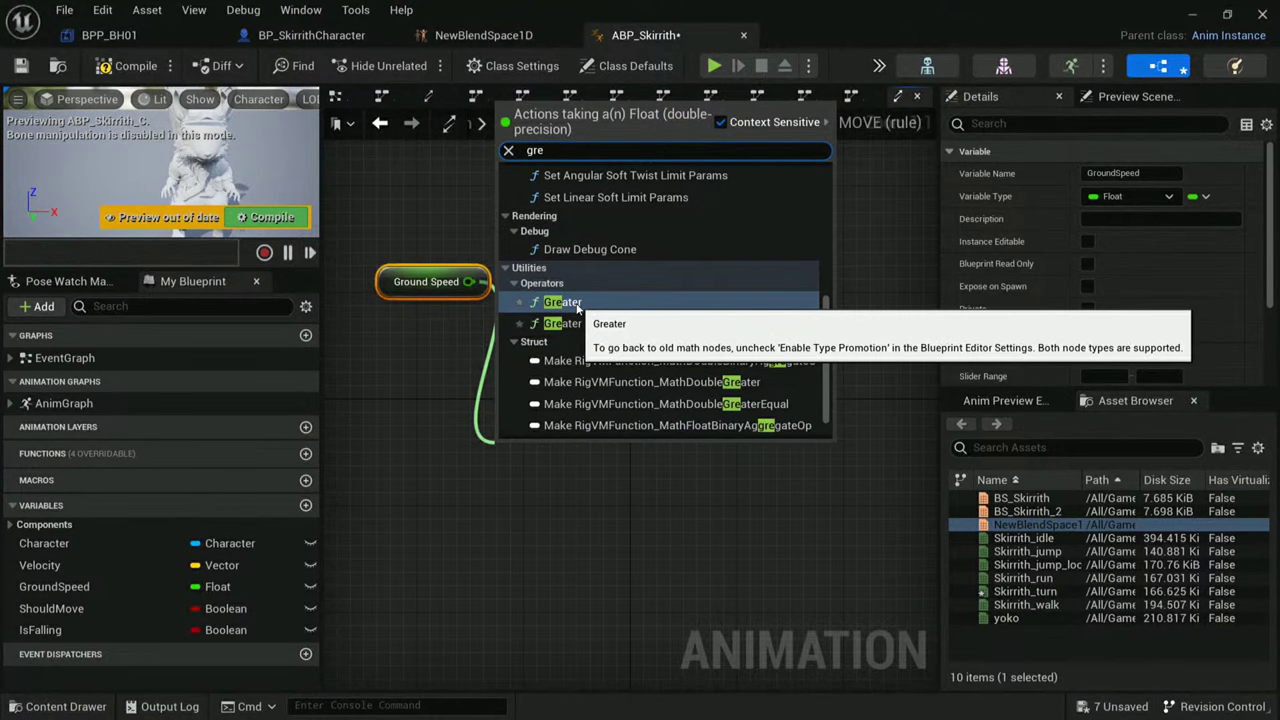
left_click(577, 304)
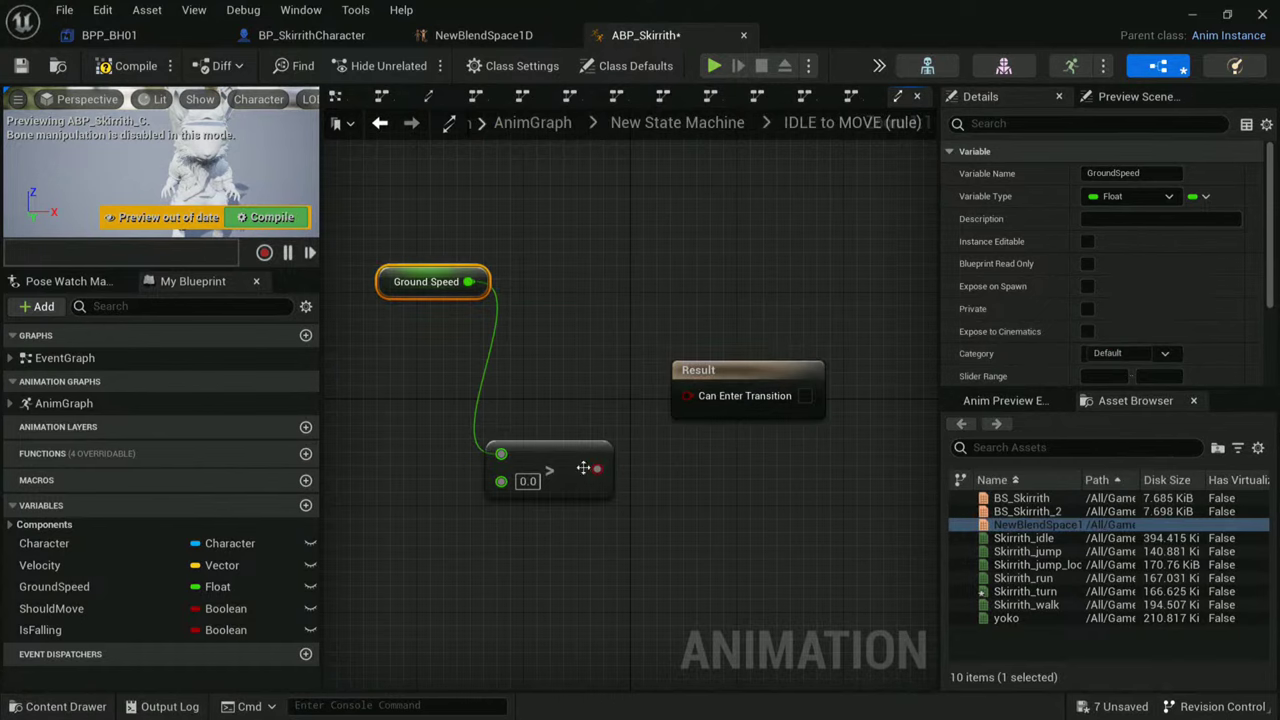
- Connect the Greater node's output to Can Enter Transition, go back to New State Machine, and compile the blueprint
left_click_drag(584, 468, 586, 333)
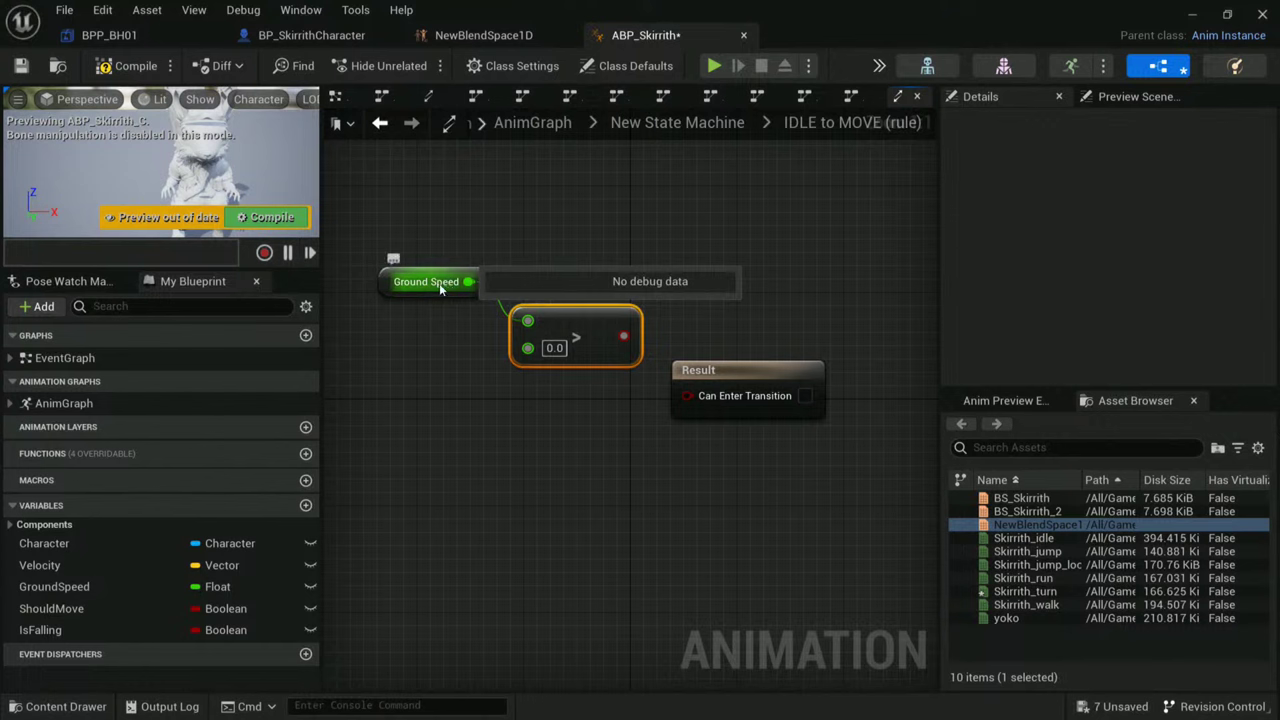
left_click(554, 347)
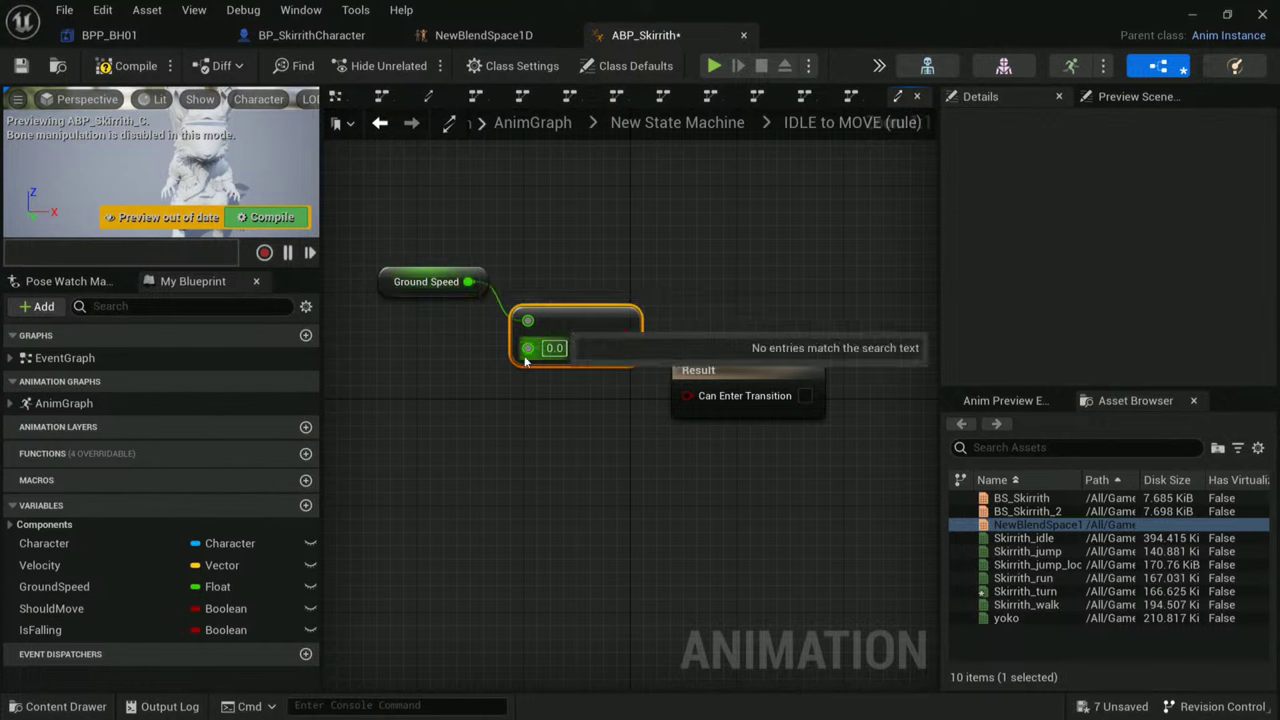
left_click(743, 337)
left_click_drag(624, 336, 686, 394)
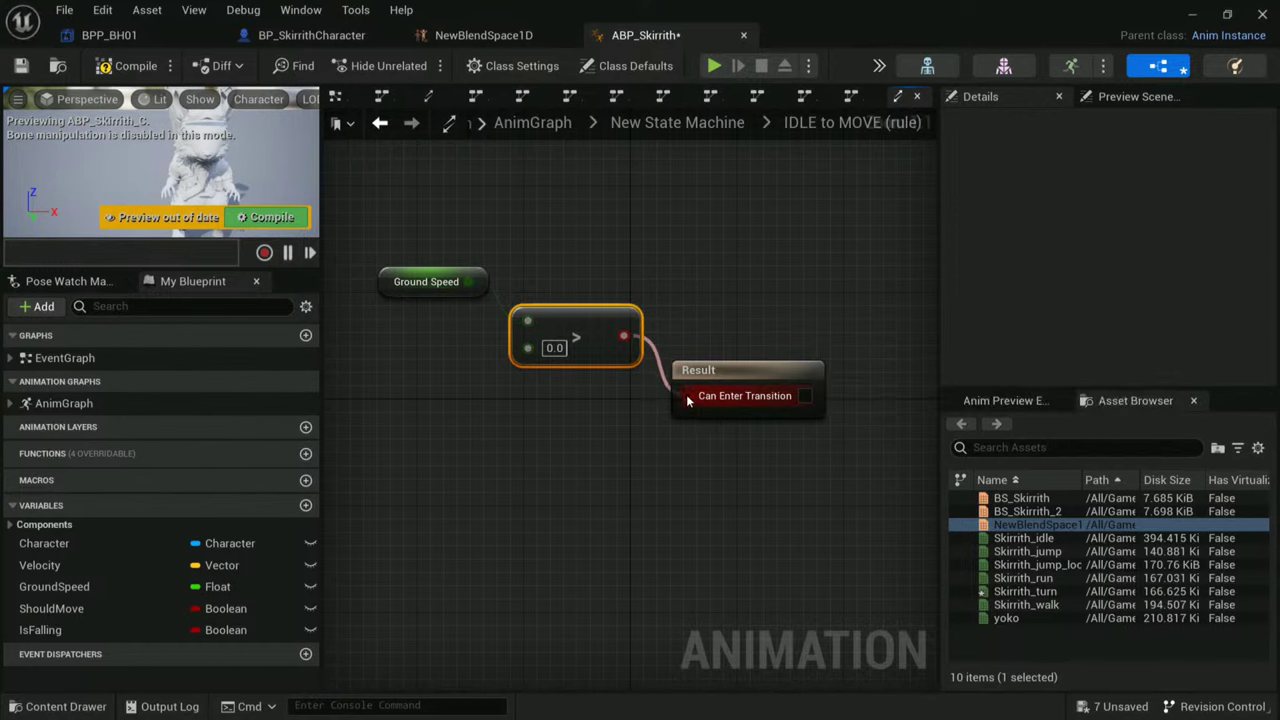
left_click(662, 115)
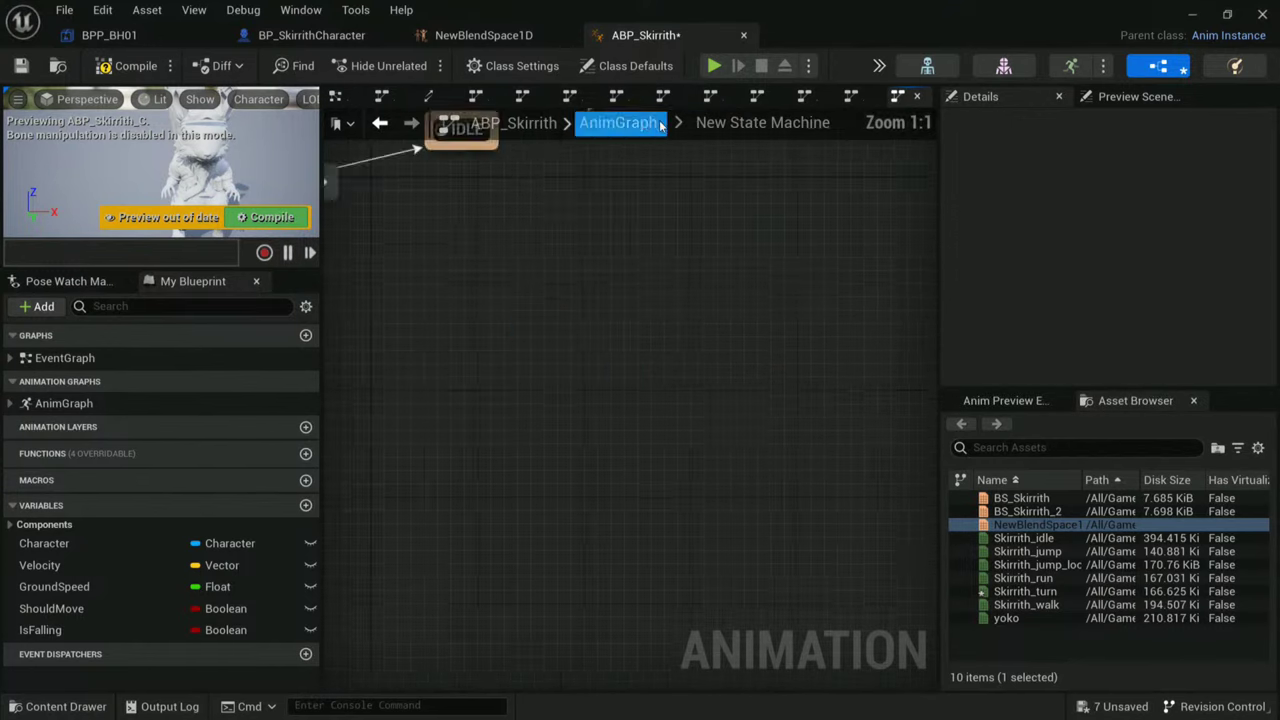
left_click(120, 67)
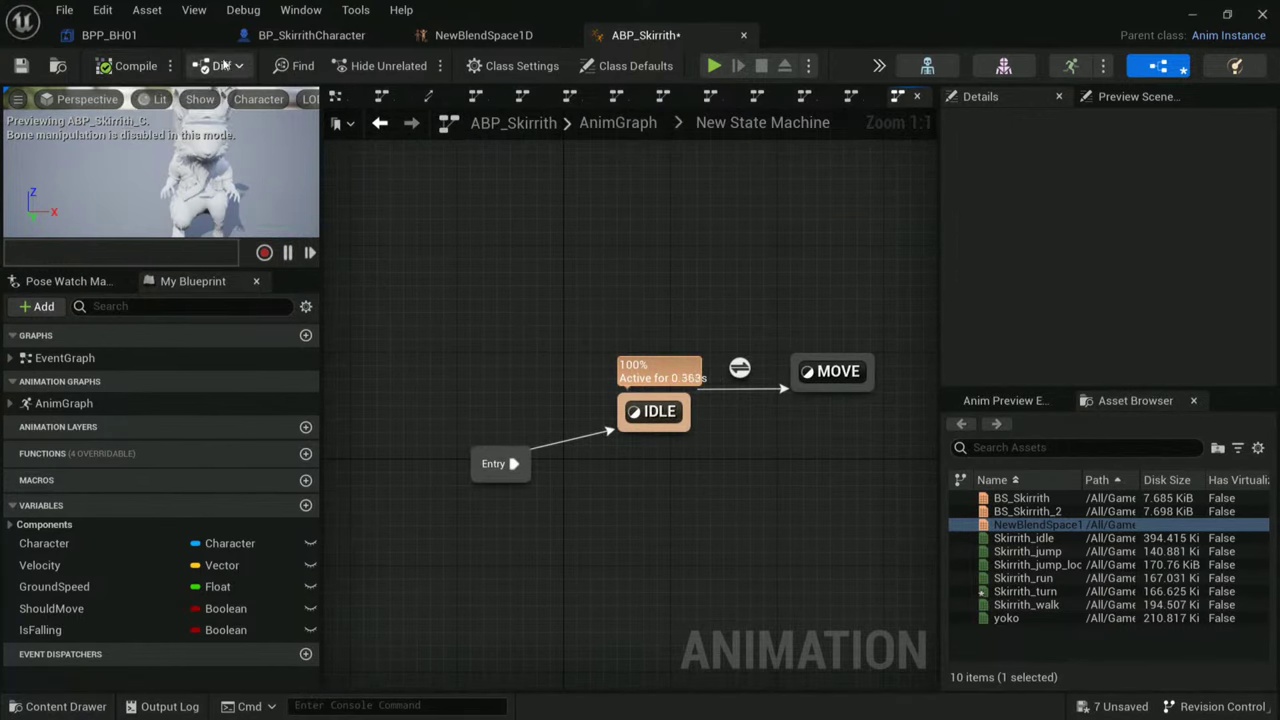
- Play-test SKIRRITH_IBC_map, running Skirrith in both directions and pausing to check the IDLE to MOVE transition, and end the session
left_click(1193, 15)
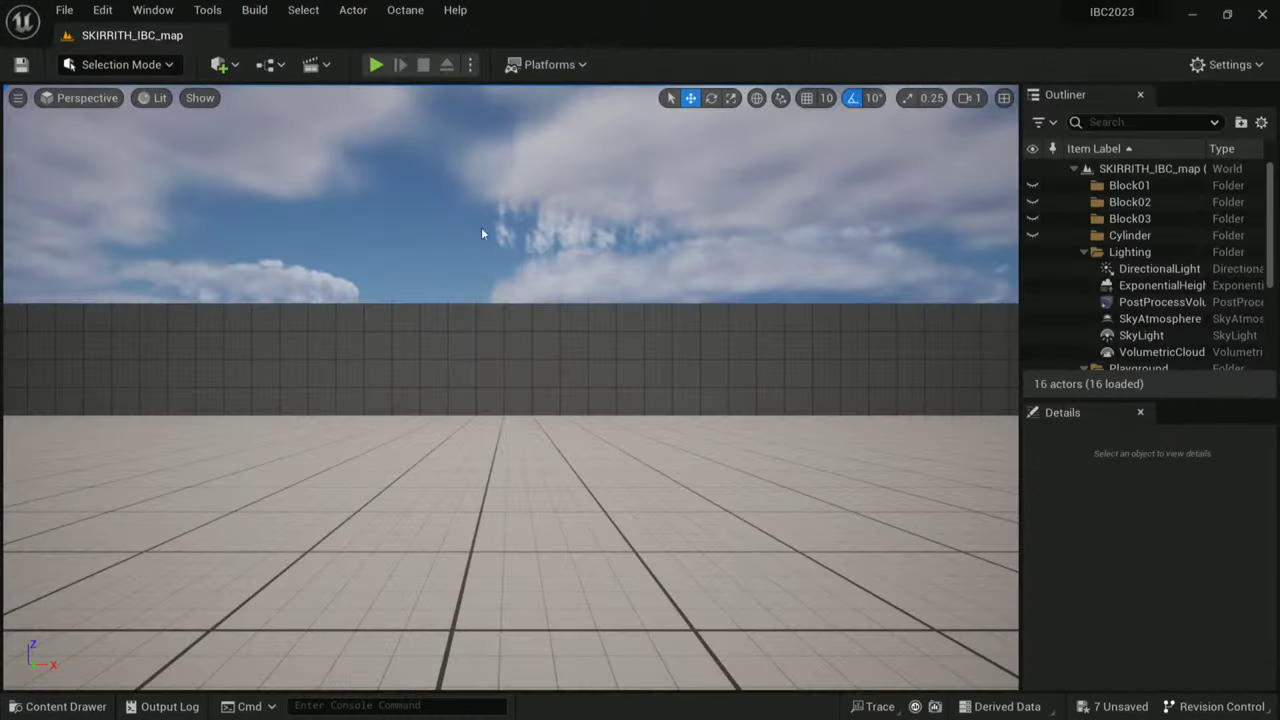
left_click(376, 64)
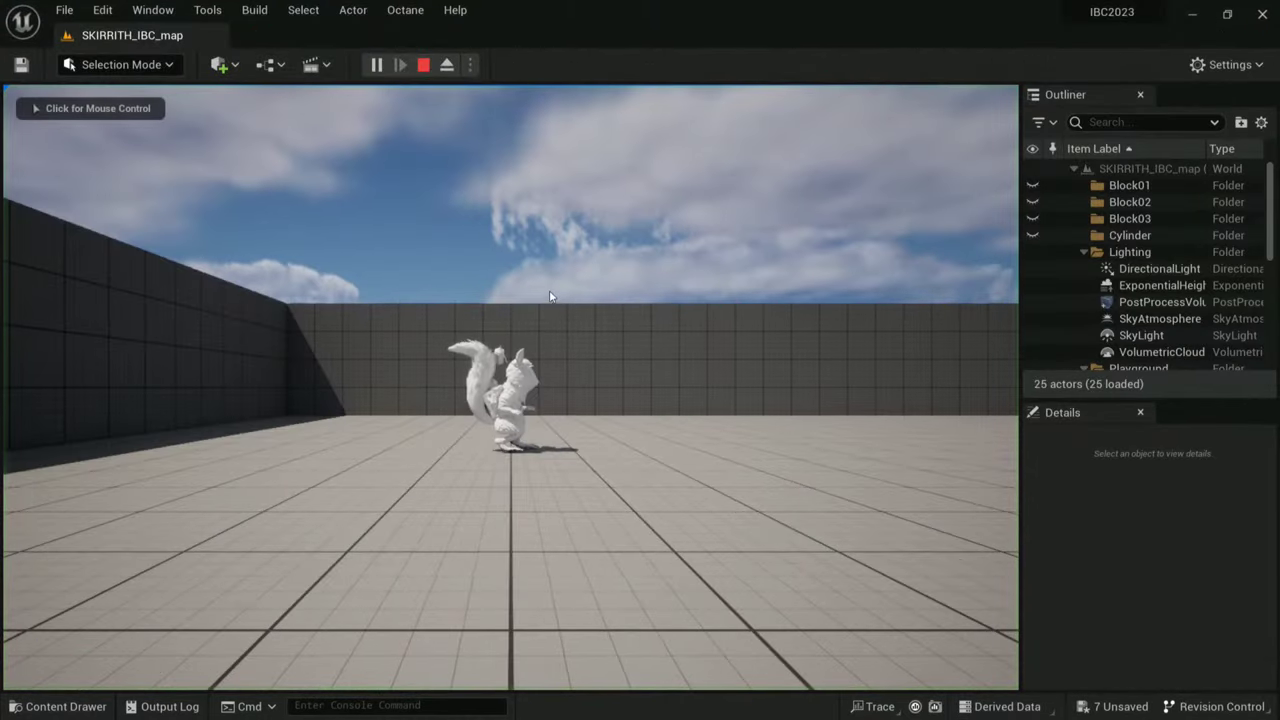
left_click(507, 305)
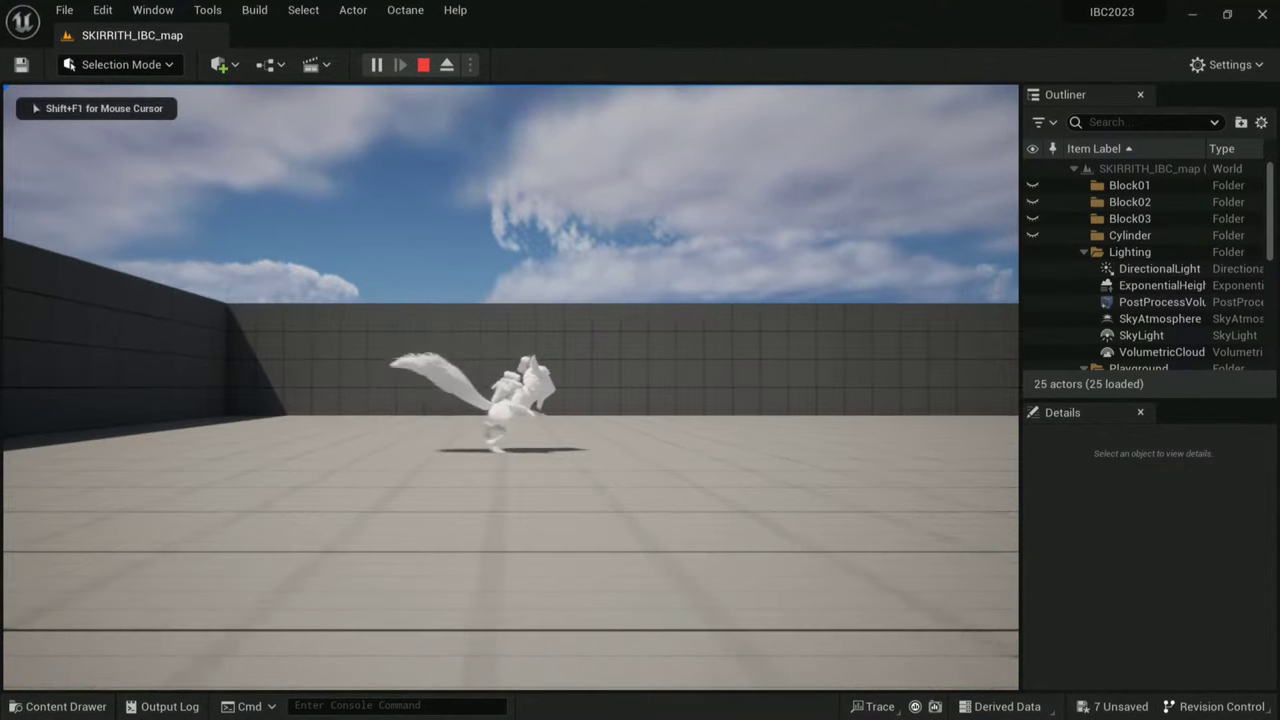
key("a")
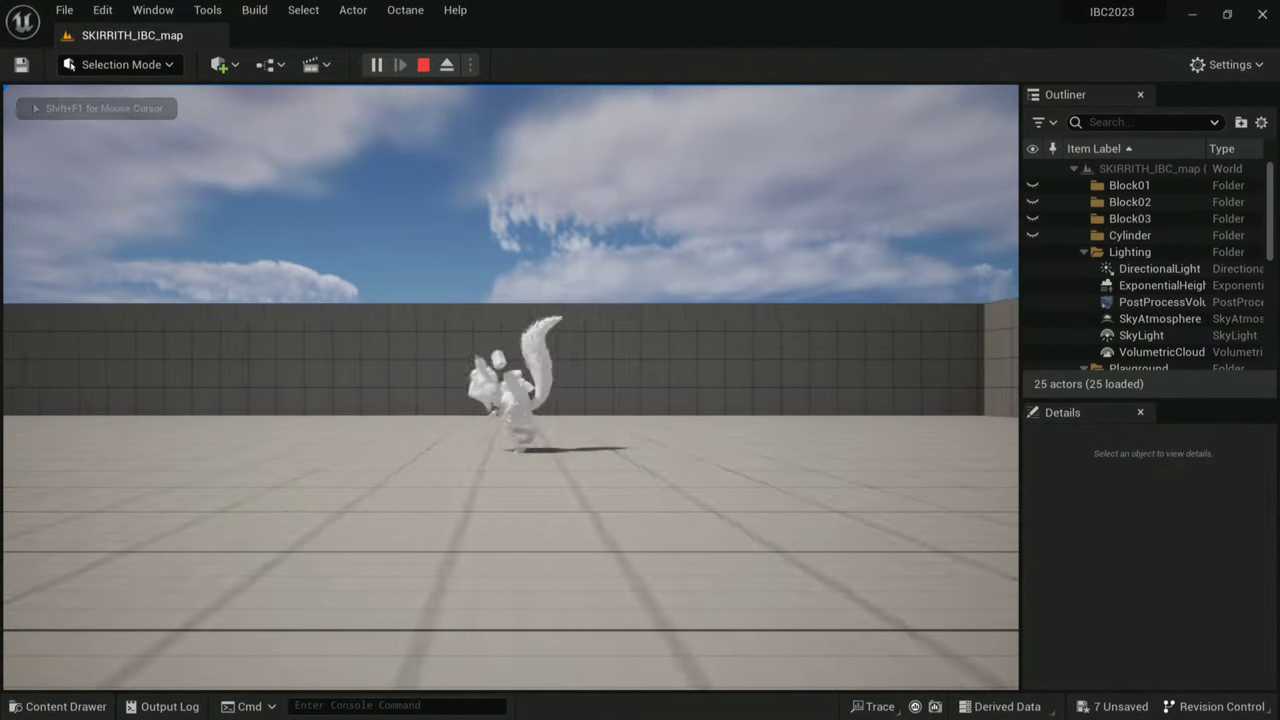
key("d")
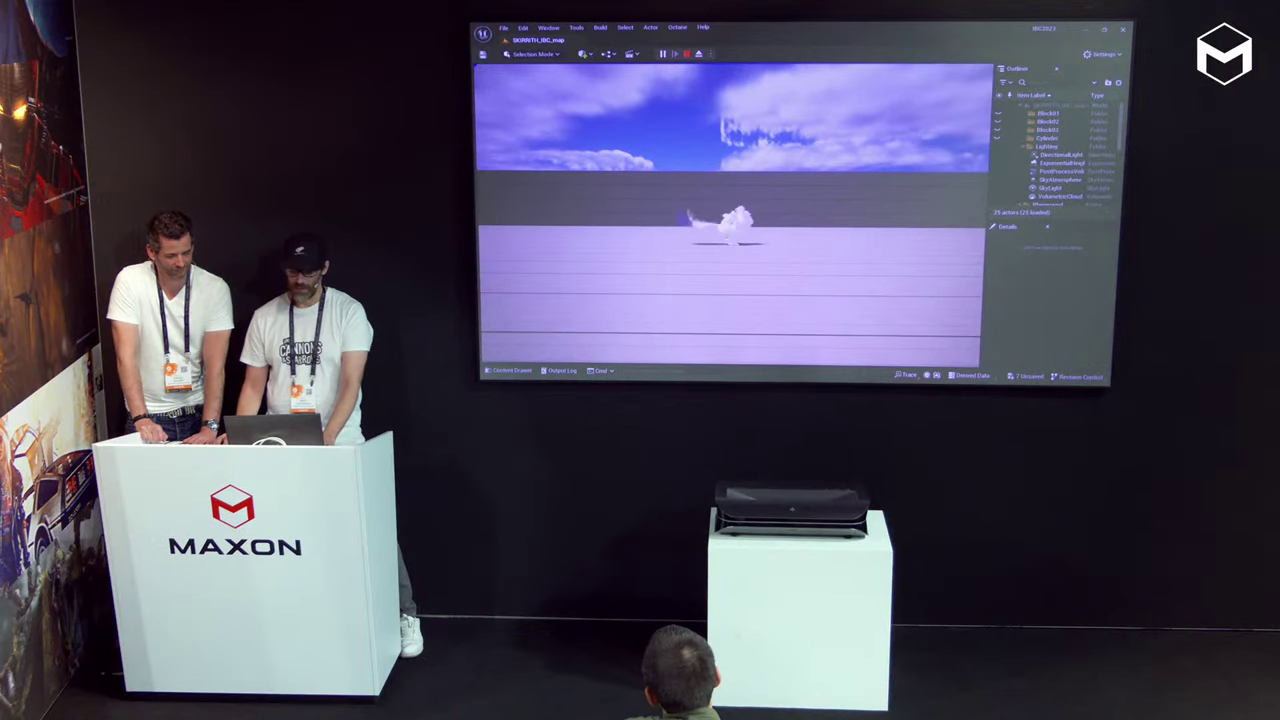
key("a")
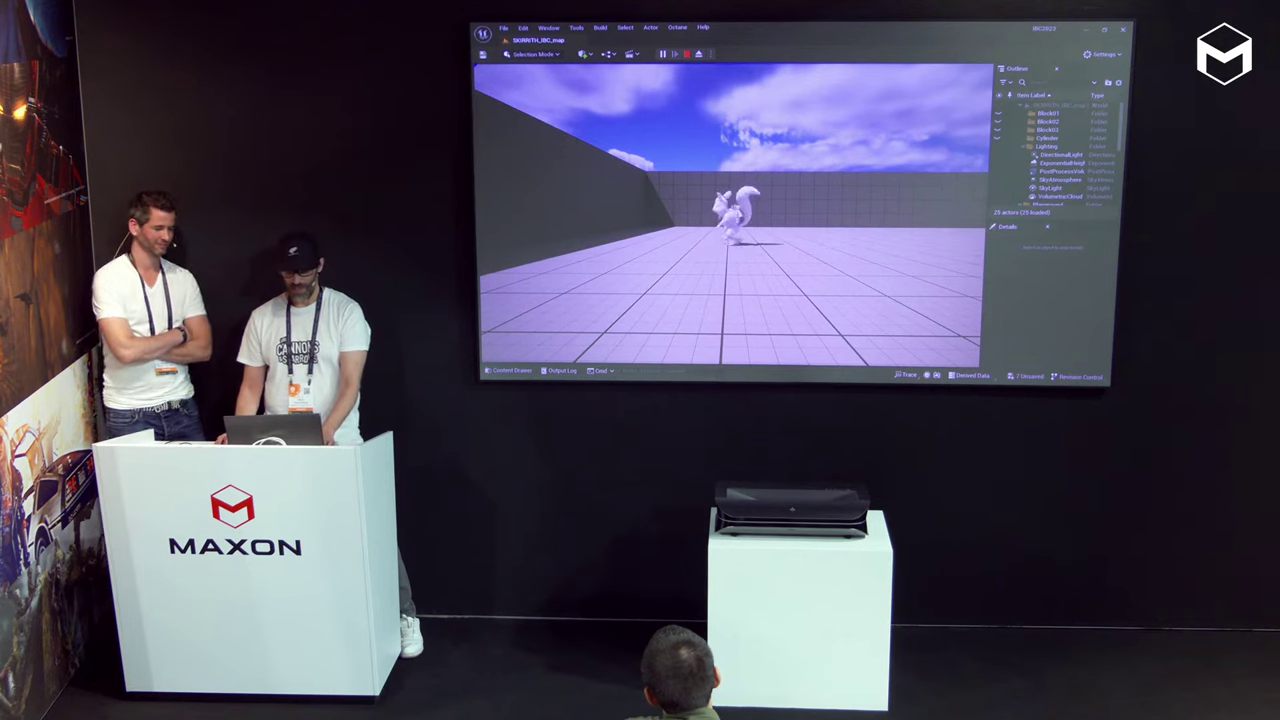
key("Escape")
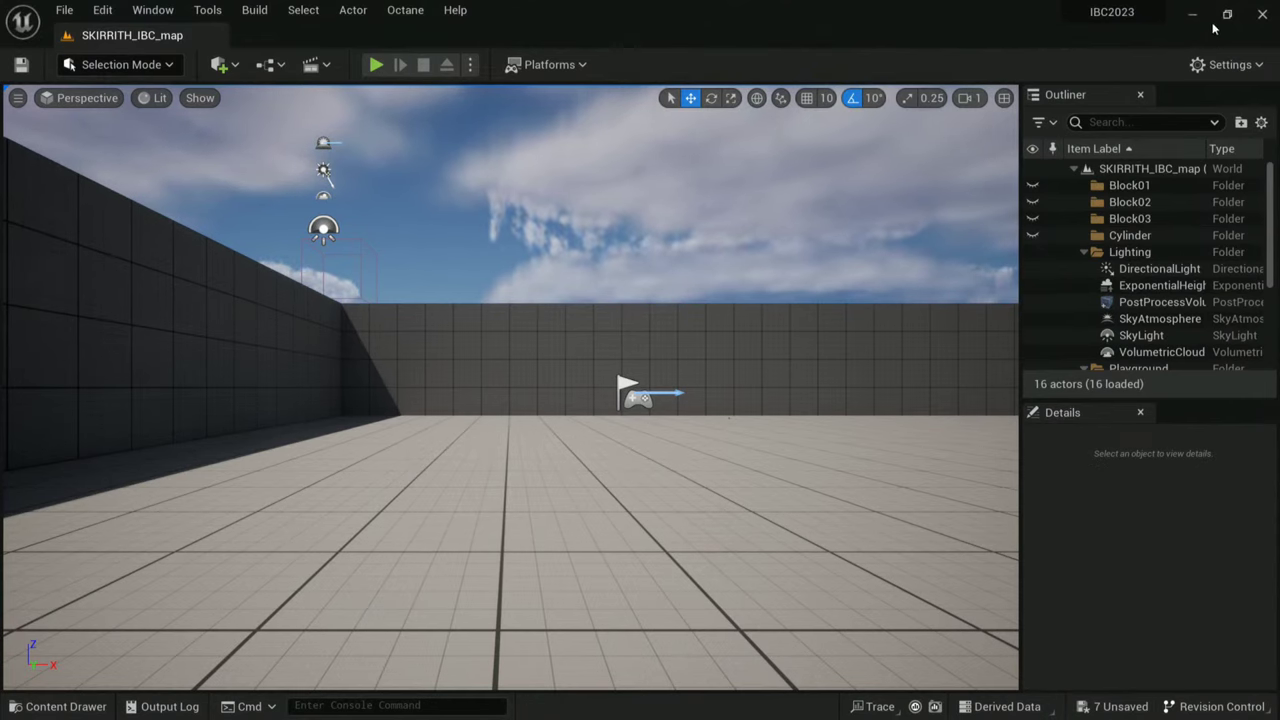
- Reopen ABP_Skirrith, create a transition from MOVE back to IDLE, and open its rule graph
left_click(66, 706)
double_click(260, 565)
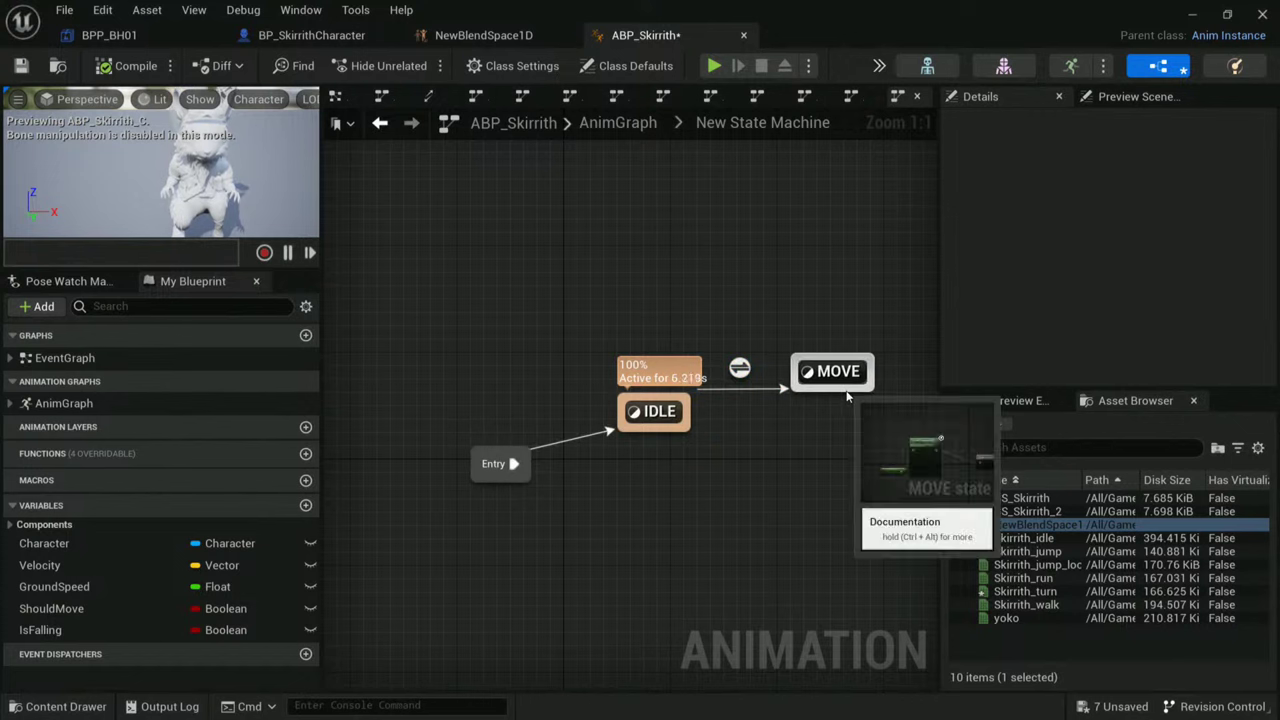
left_click_drag(846, 394, 828, 410)
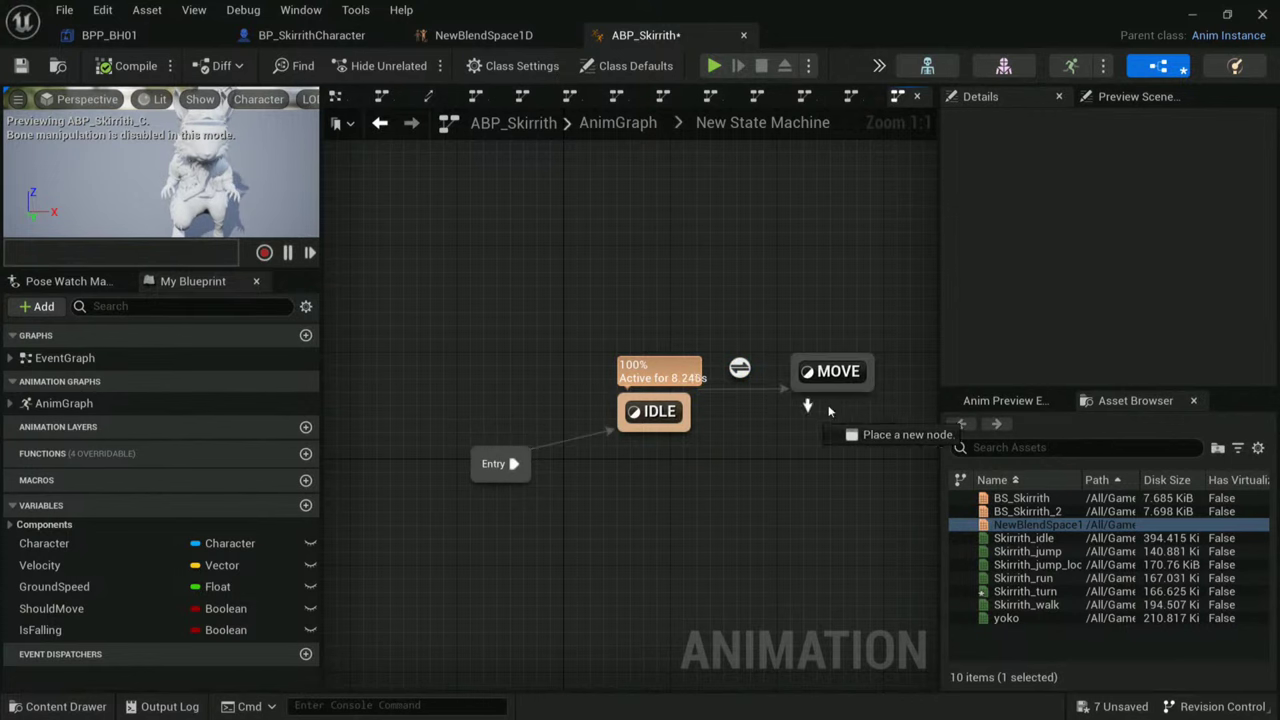
left_click_drag(704, 421, 690, 416)
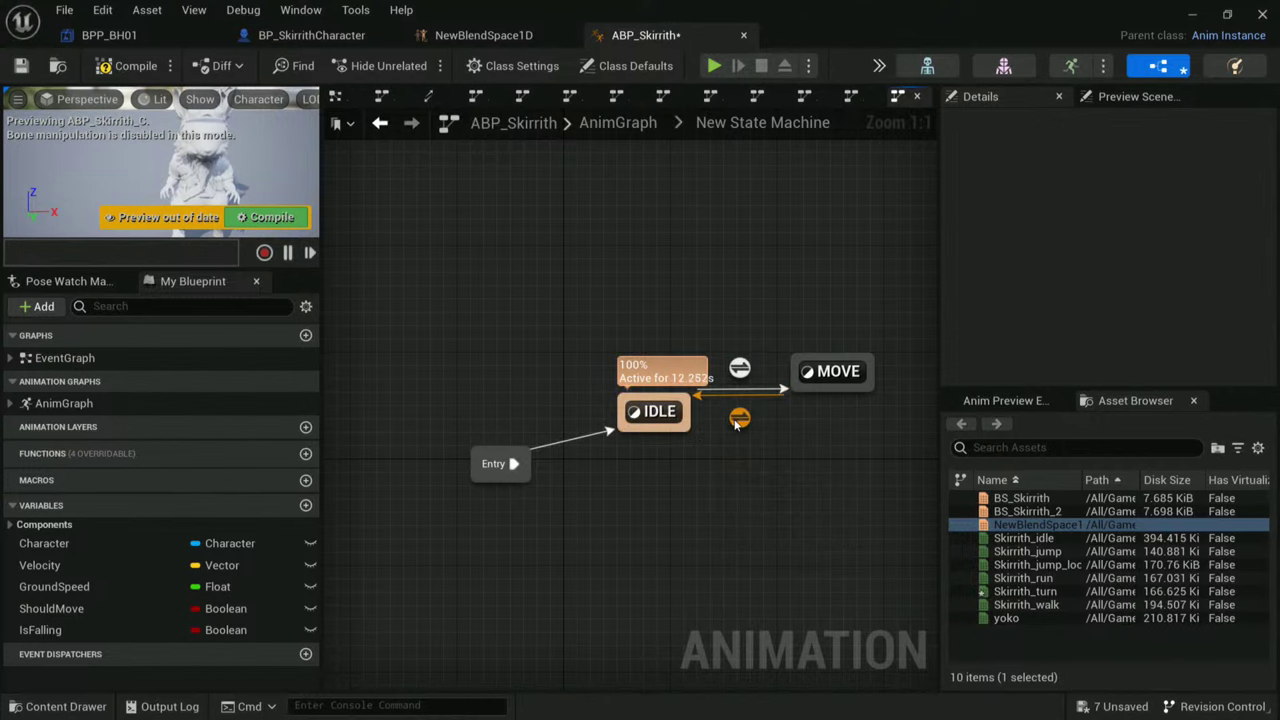
double_click(739, 419)
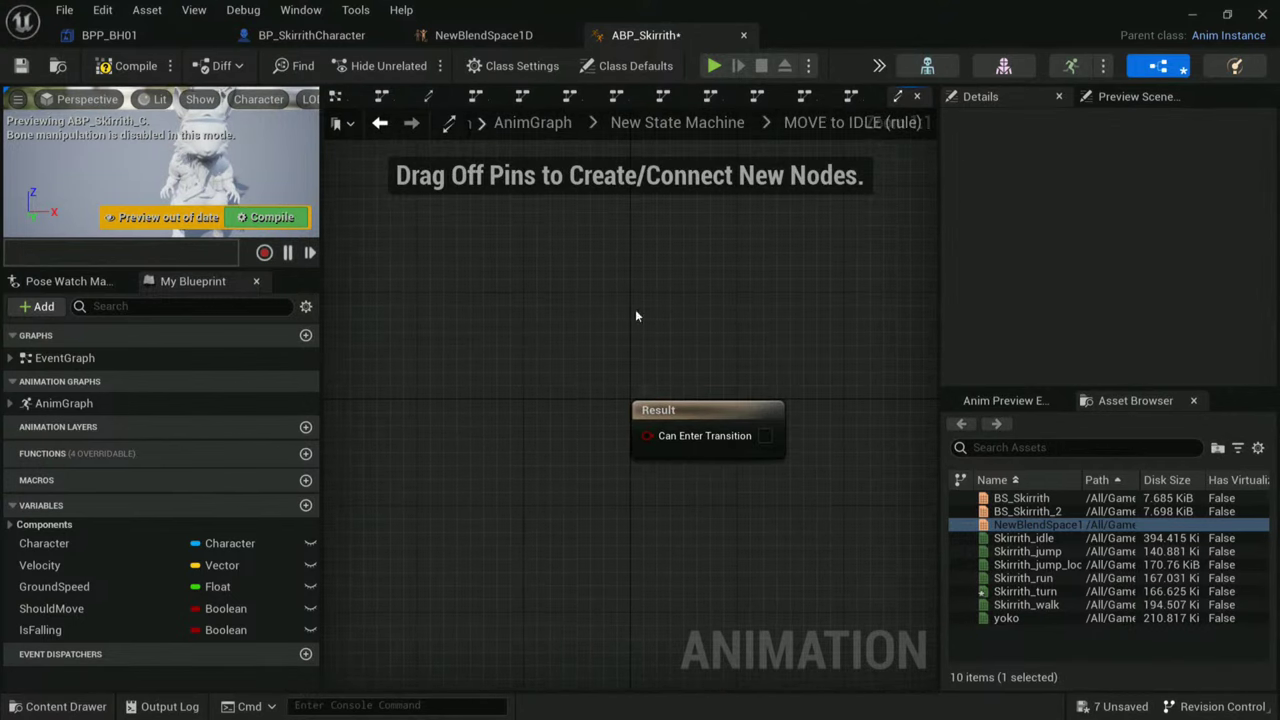
- Add a Get GroundSpeed node to the MOVE to IDLE rule and feed it into a Less Equal comparison
left_click_drag(54, 586, 381, 337, "ctrl")
left_click(449, 366)
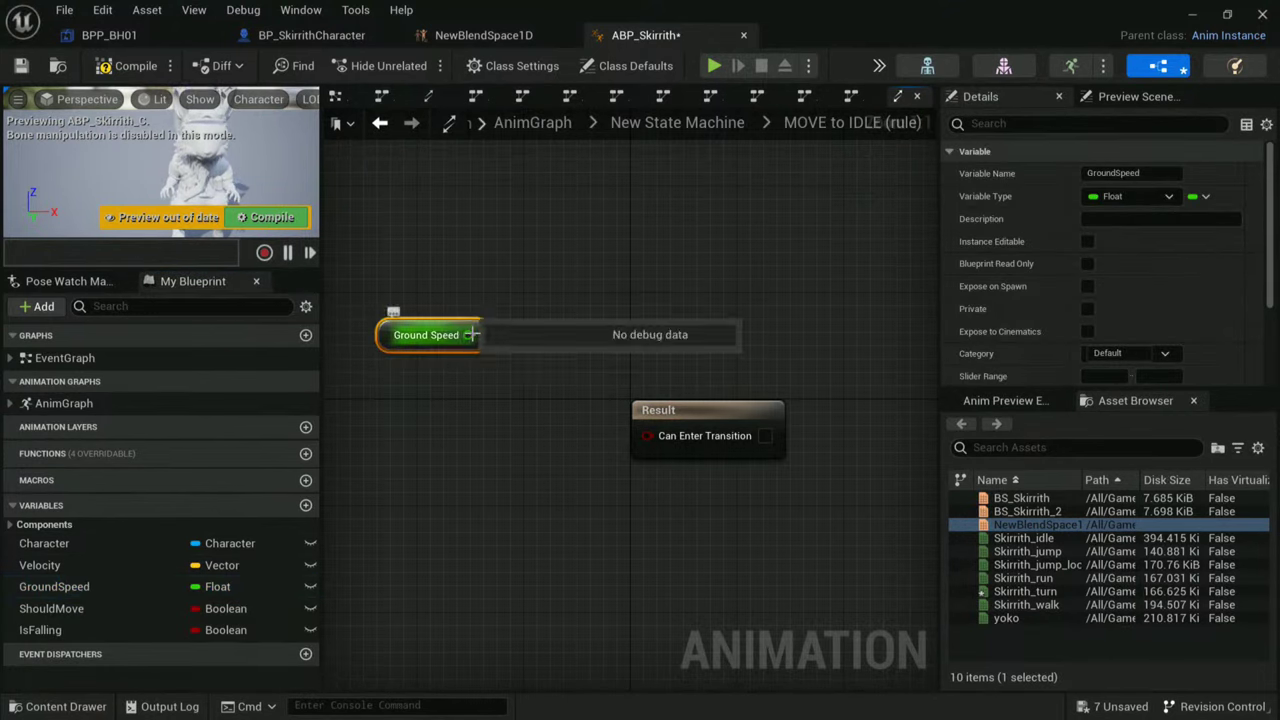
left_click_drag(469, 335, 596, 331)
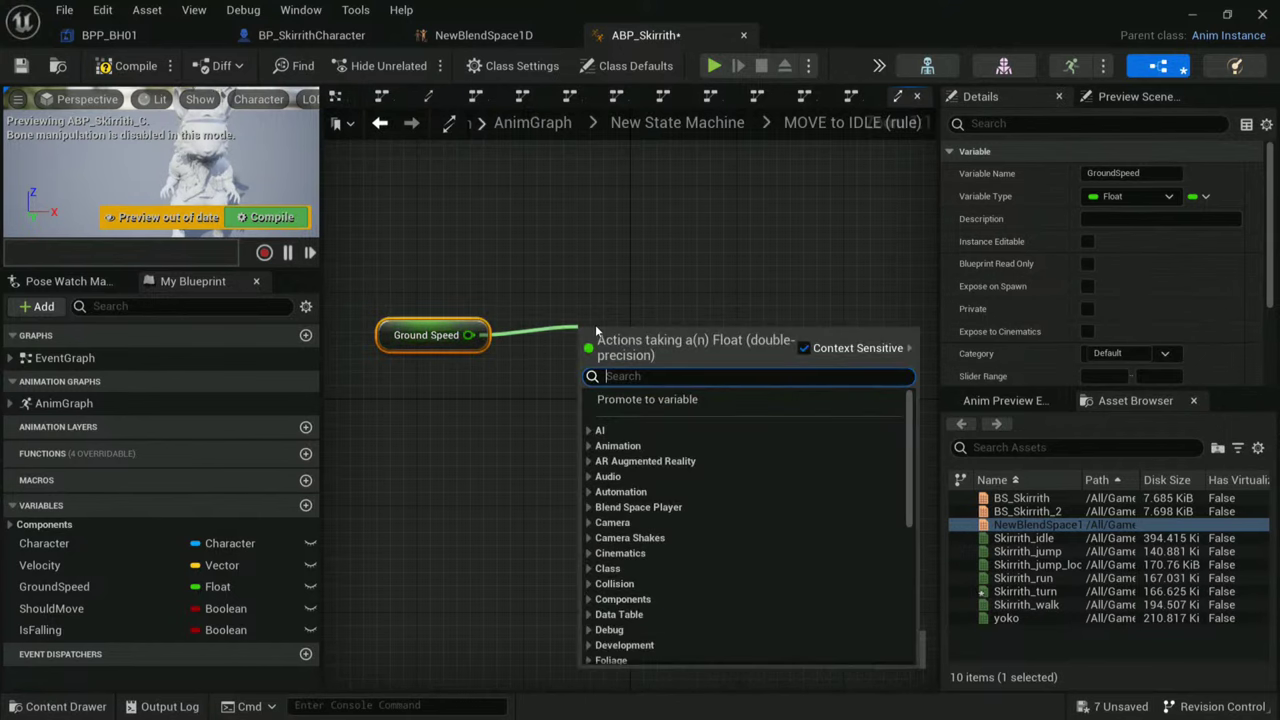
type("le")
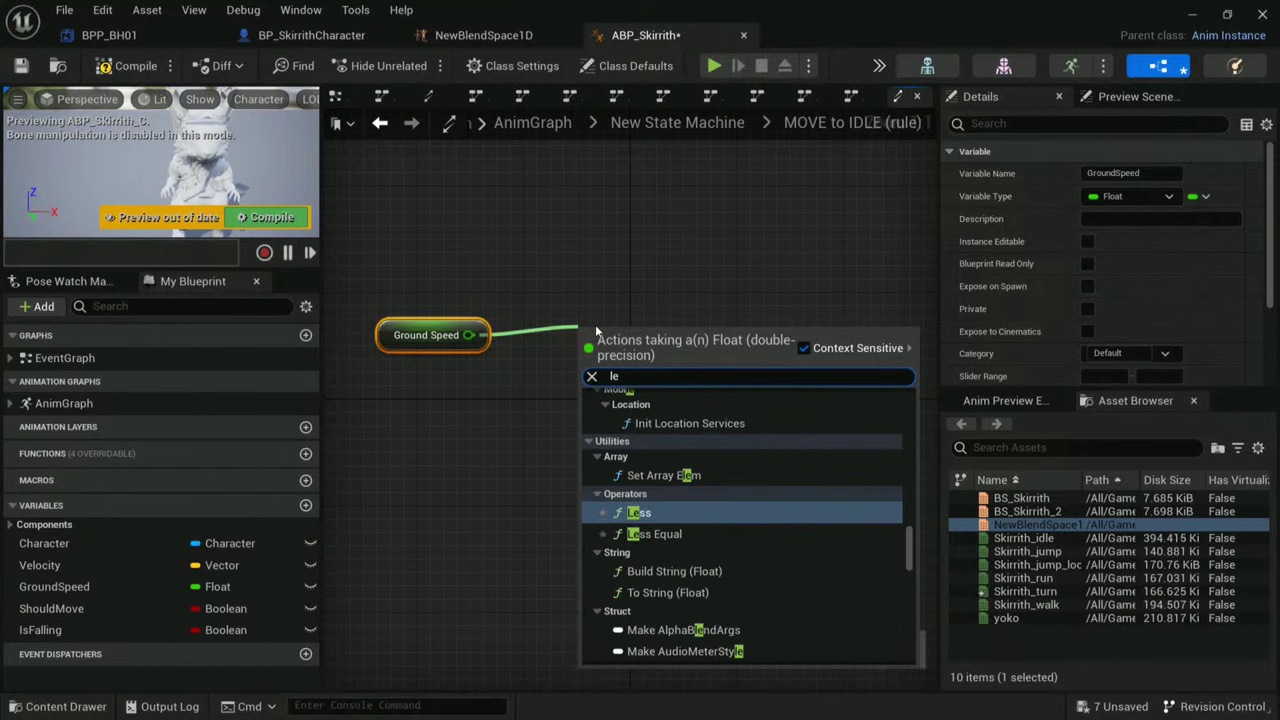
type("ss")
left_click(662, 451)
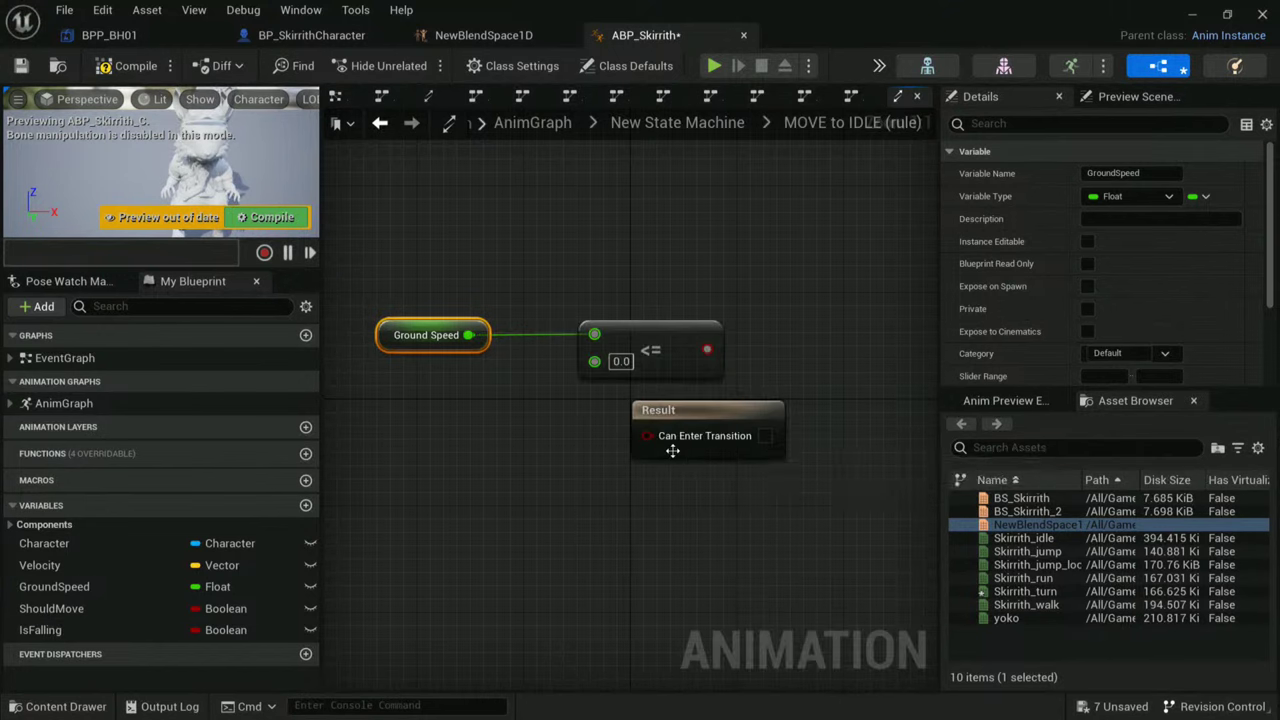
- Reposition the Less Equal node, connect its output to Can Enter Transition in the MOVE to IDLE rule, and compile the blueprint
left_click_drag(655, 252, 468, 354)
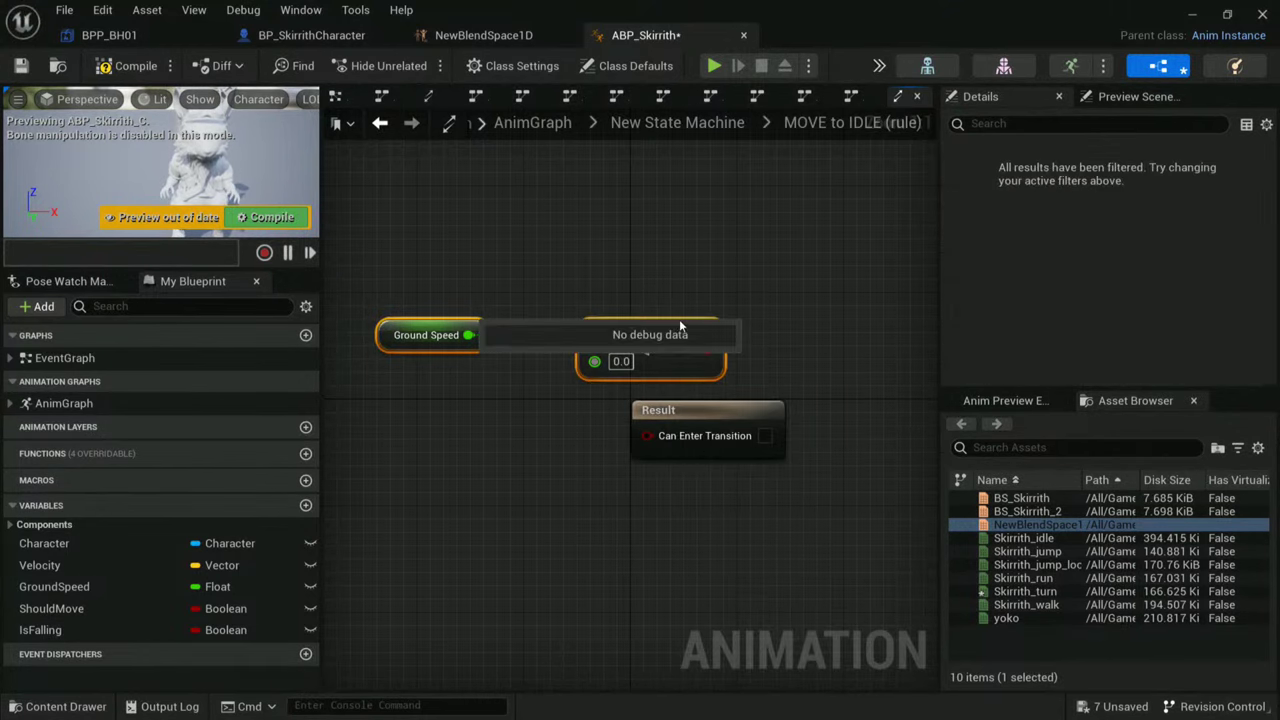
left_click(726, 244)
left_click_drag(678, 326, 647, 434)
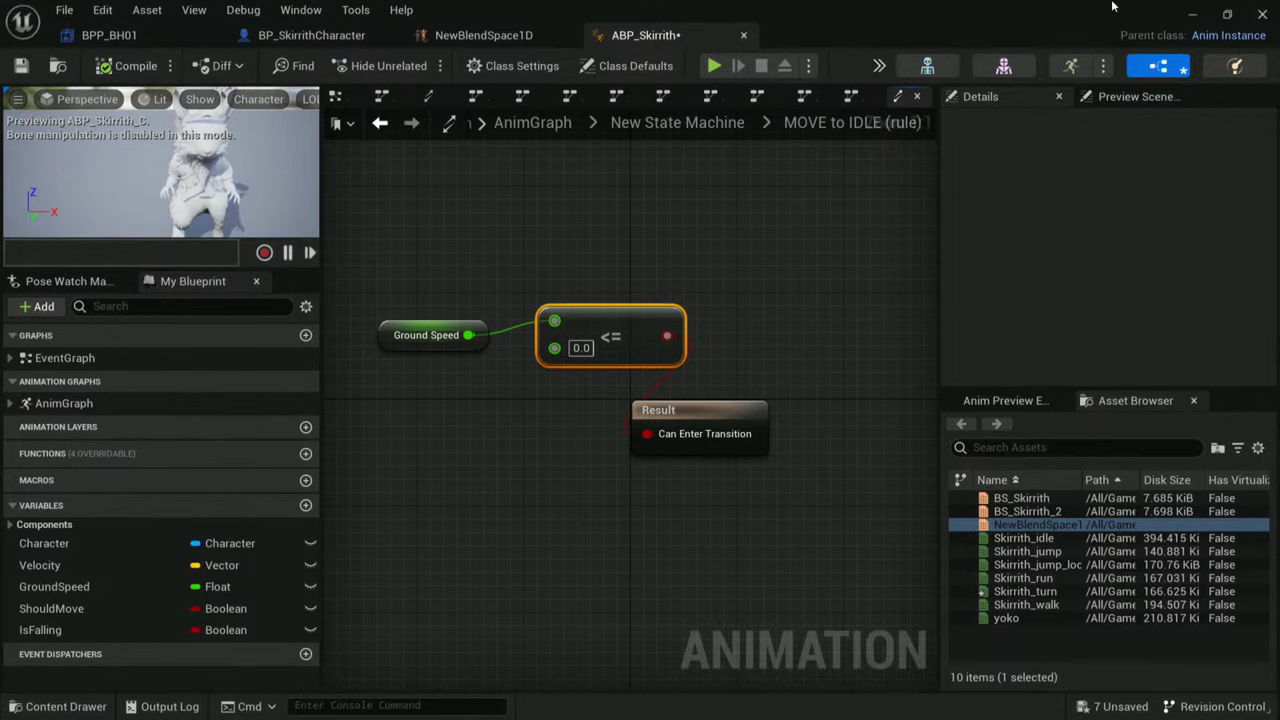
- Switch to SKIRRITH_IBC_map and play-test the IDLE and MOVE transitions, running Skirrith in both directions with jump attempts, and end the session
left_click(1191, 17)
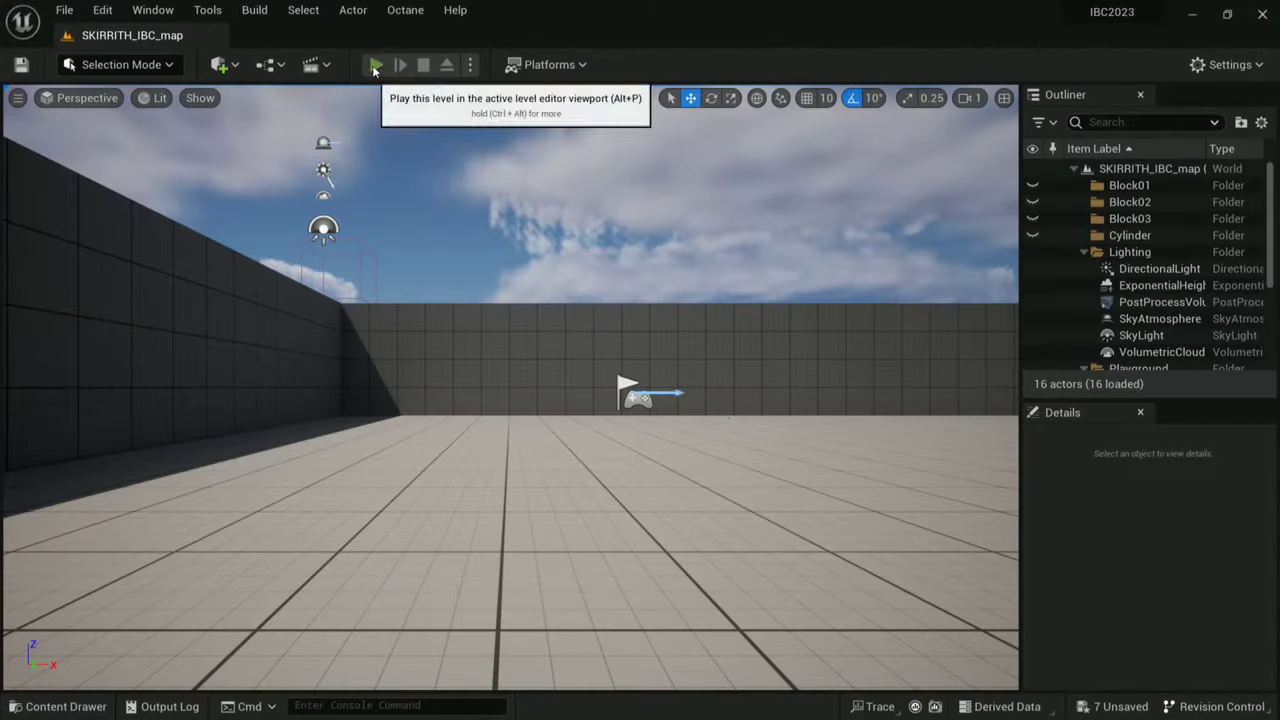
left_click(376, 65)
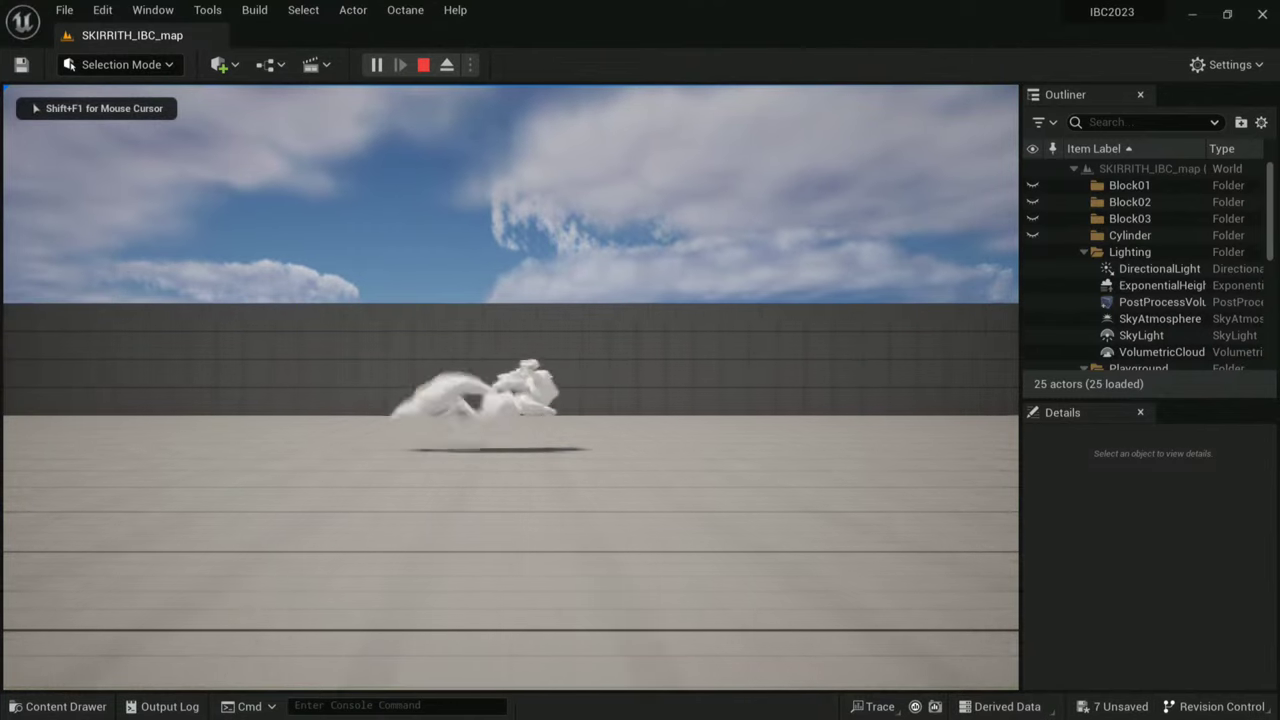
key("a")
key("a")
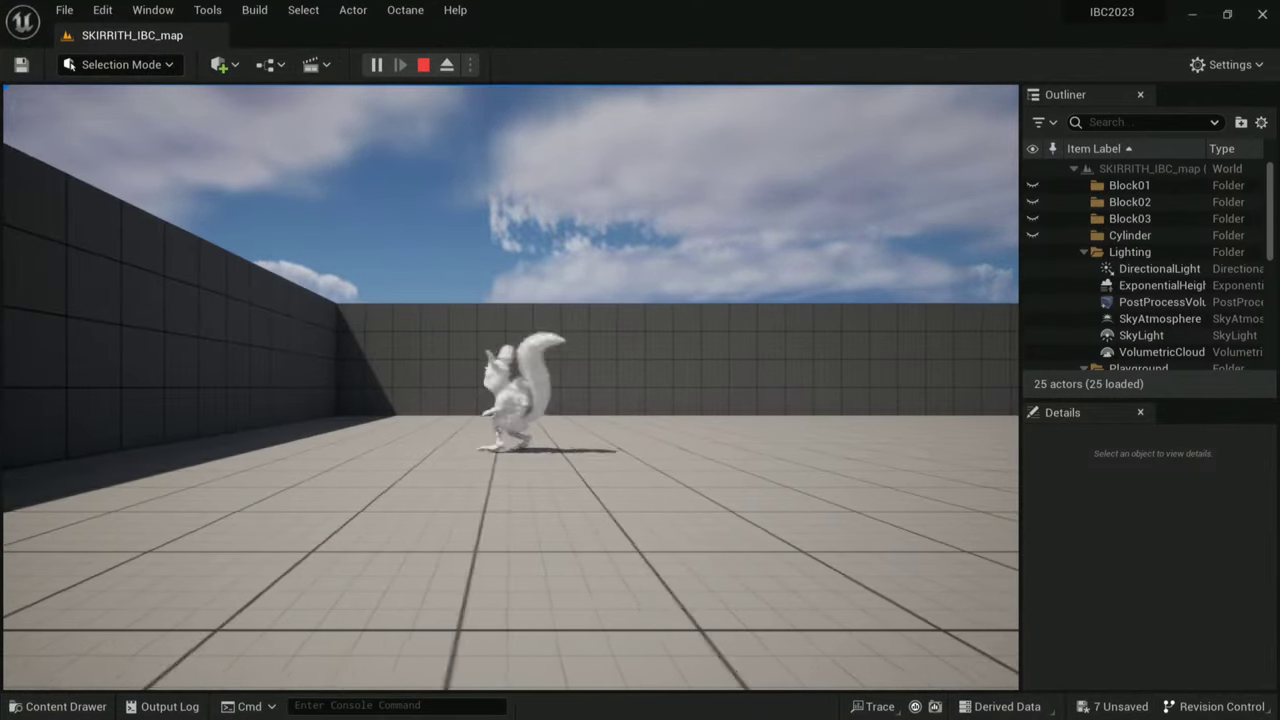
key("d")
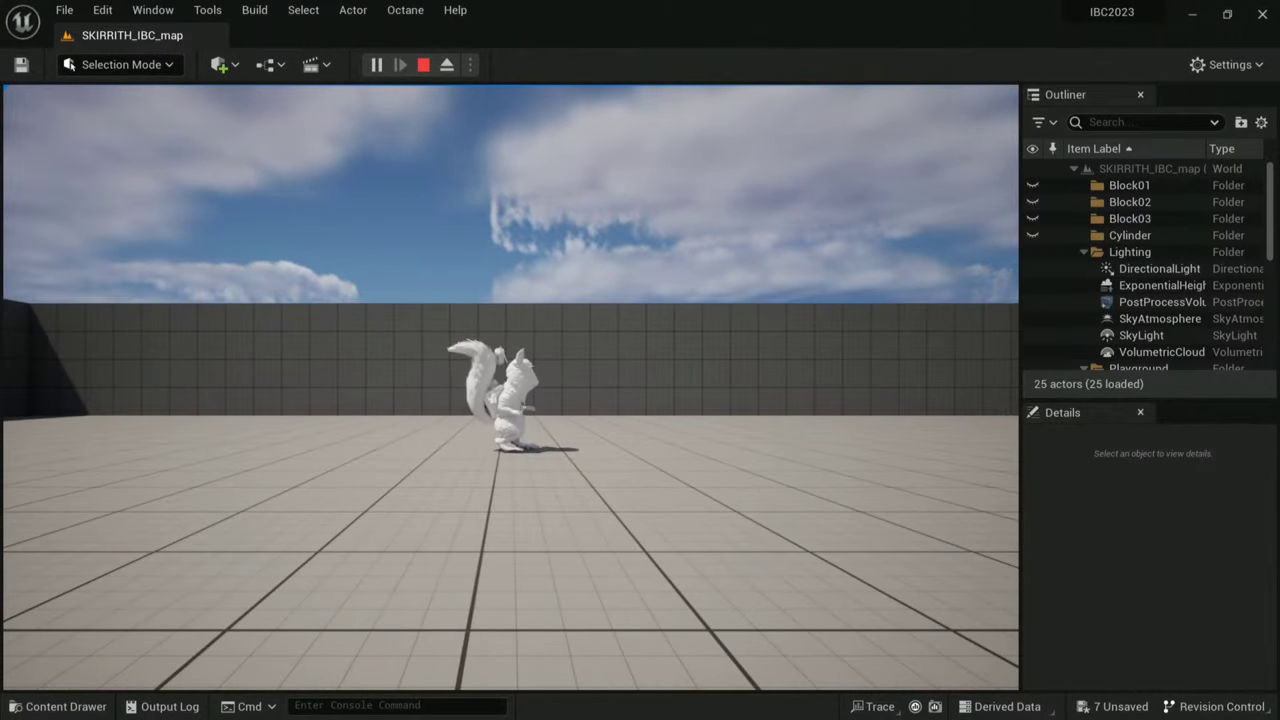
key("d")
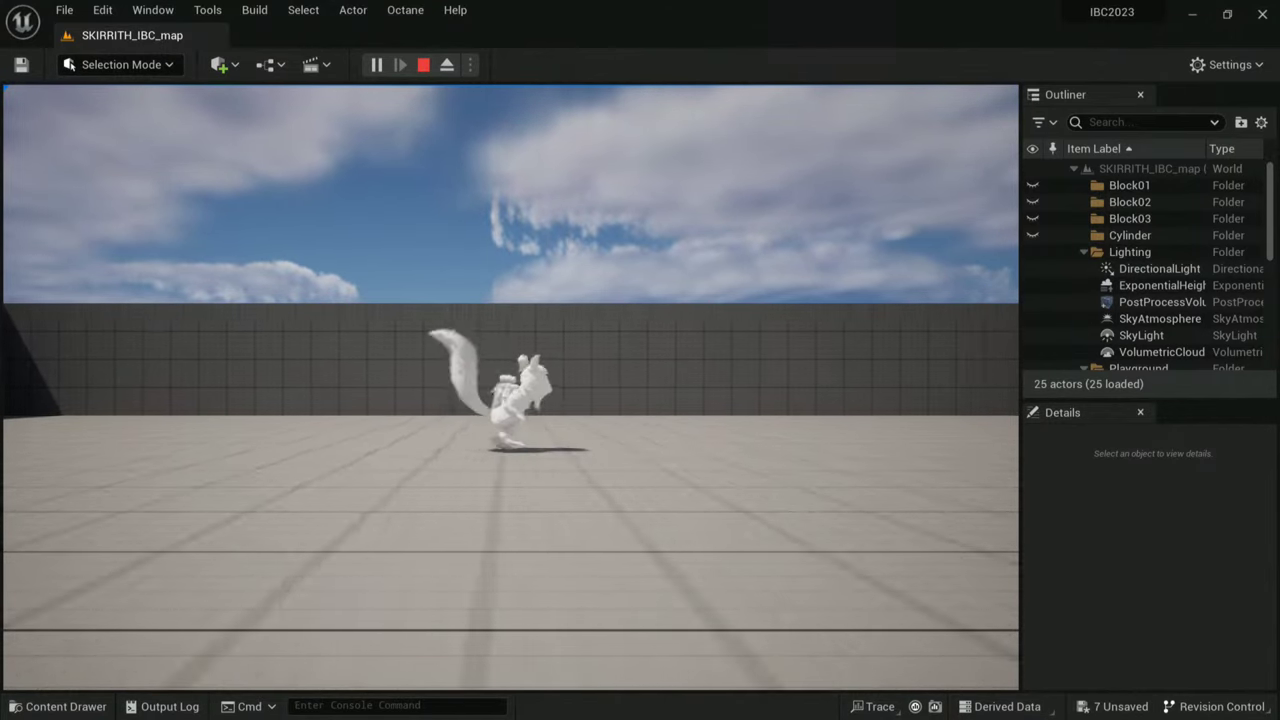
key("space")
key("a")
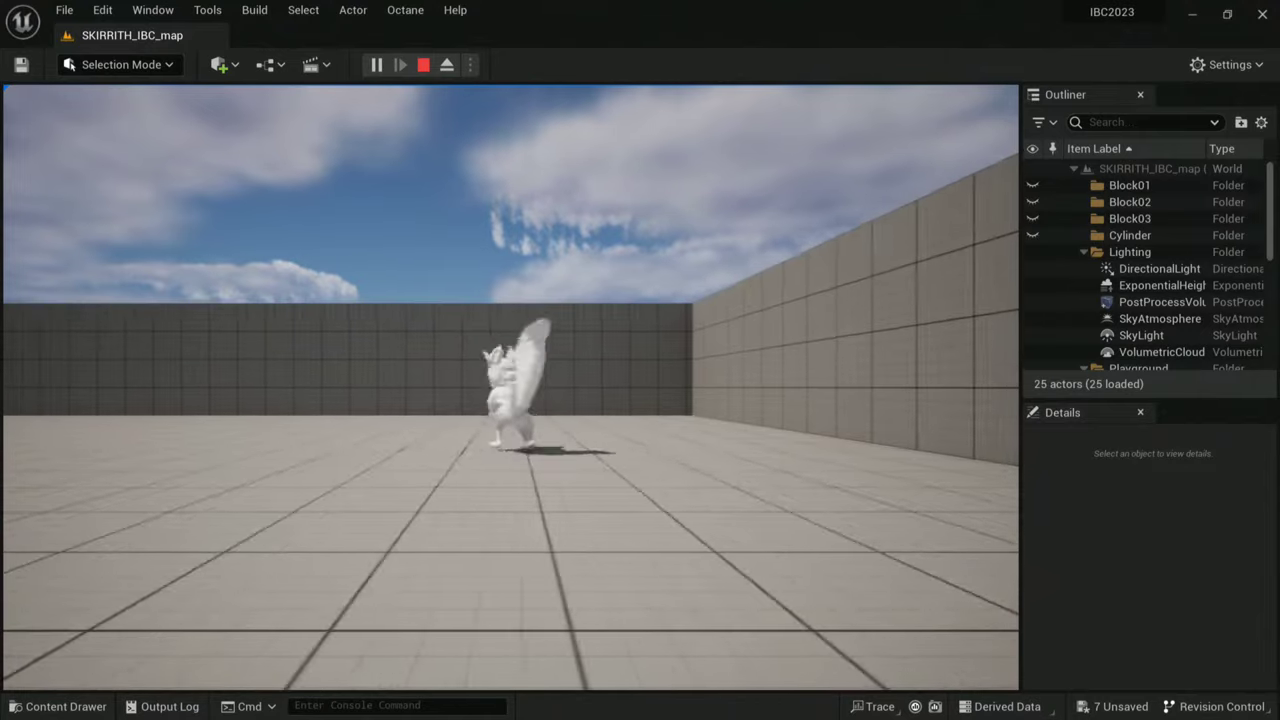
key("space")
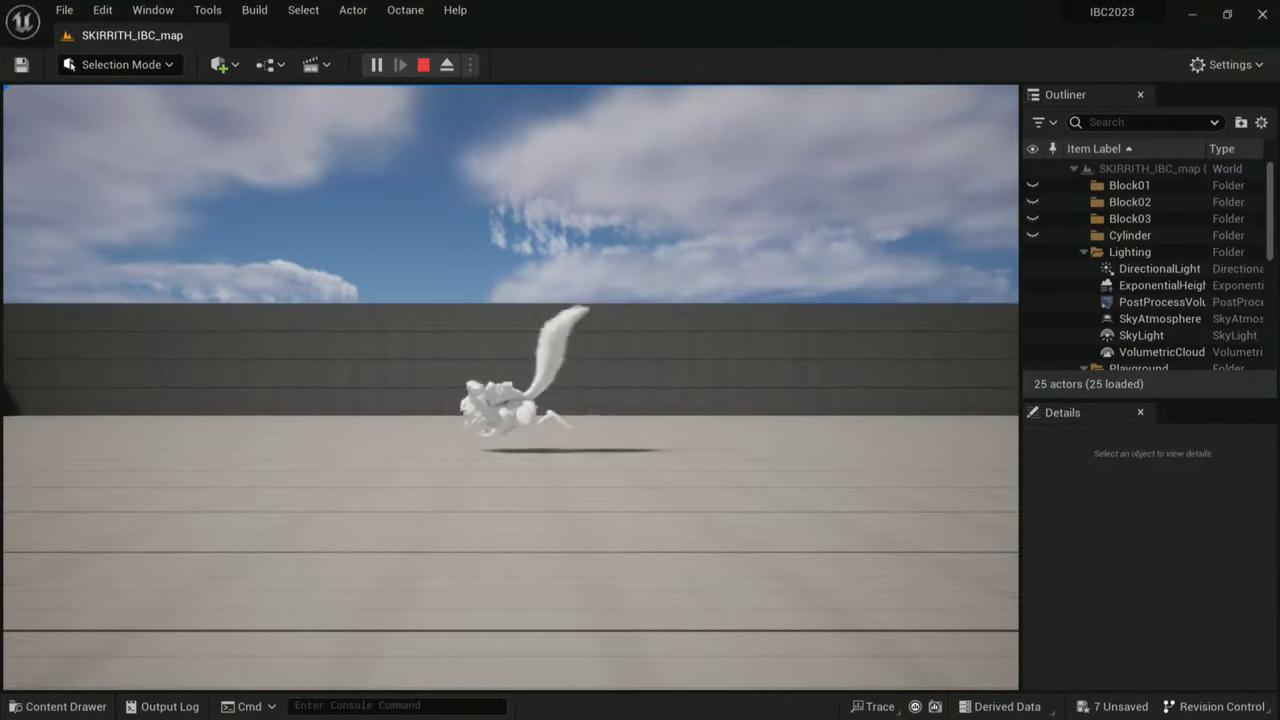
key("d")
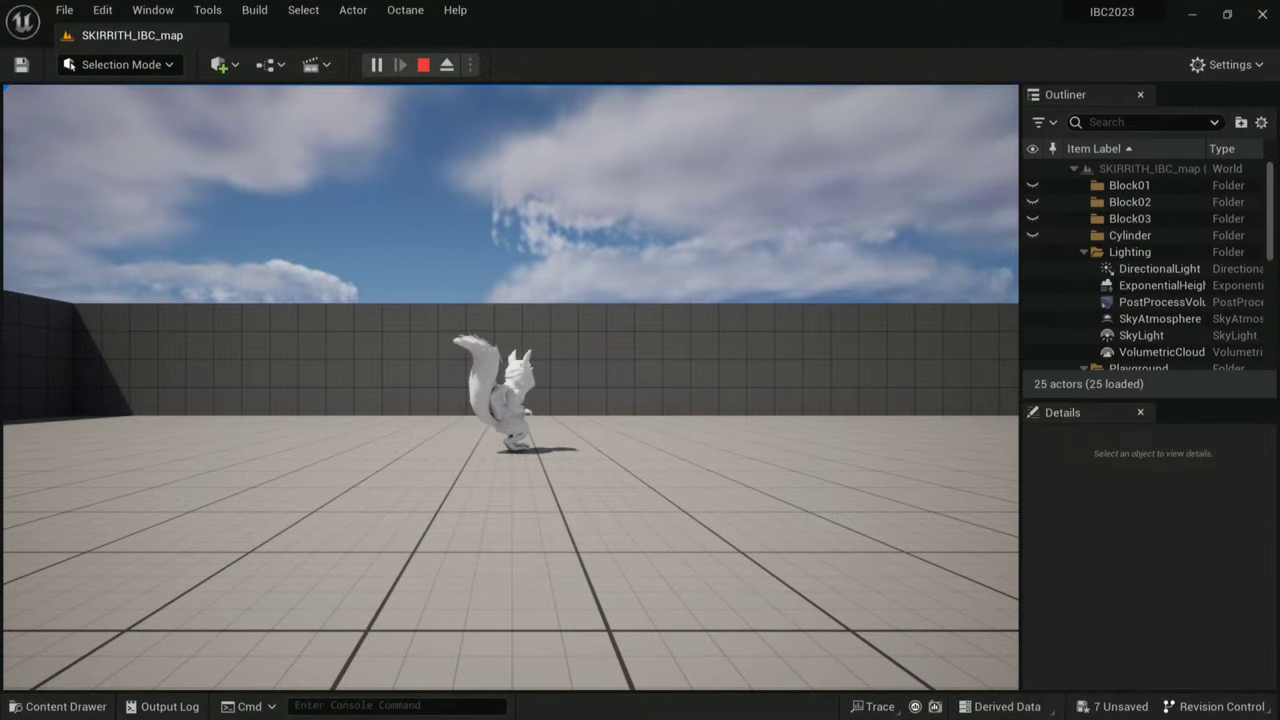
key("Escape")
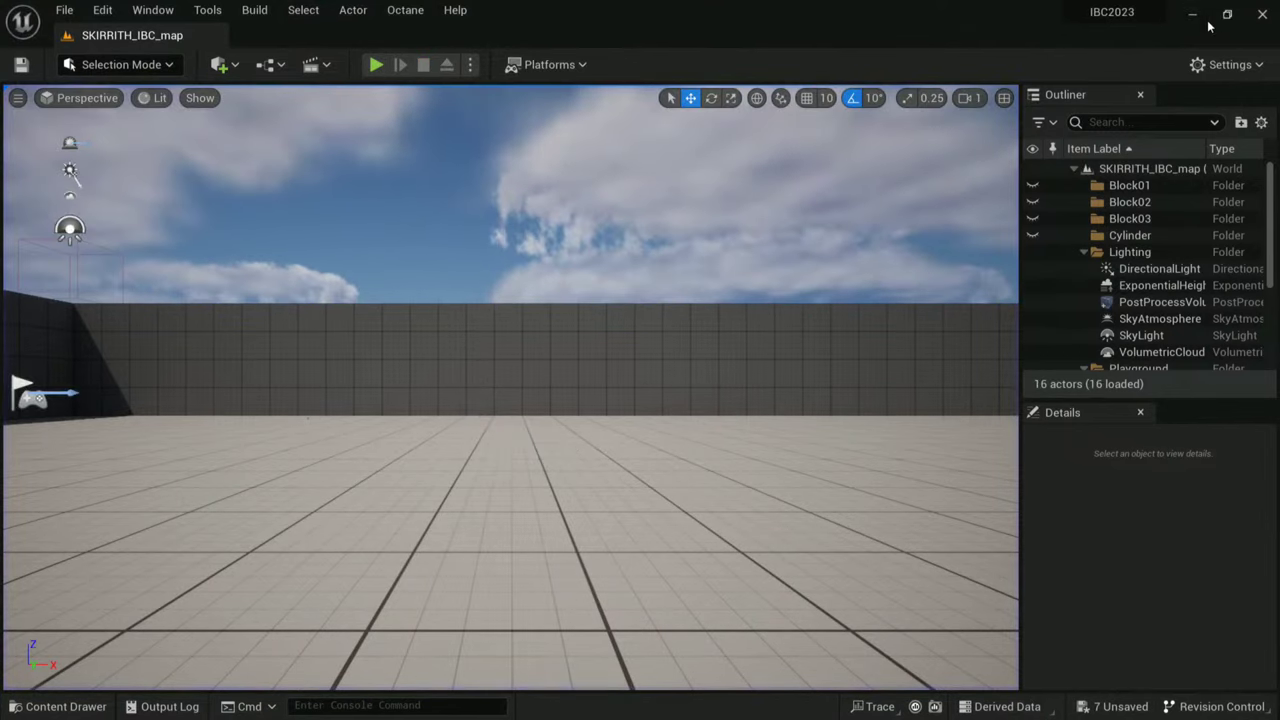
left_click(1192, 18)
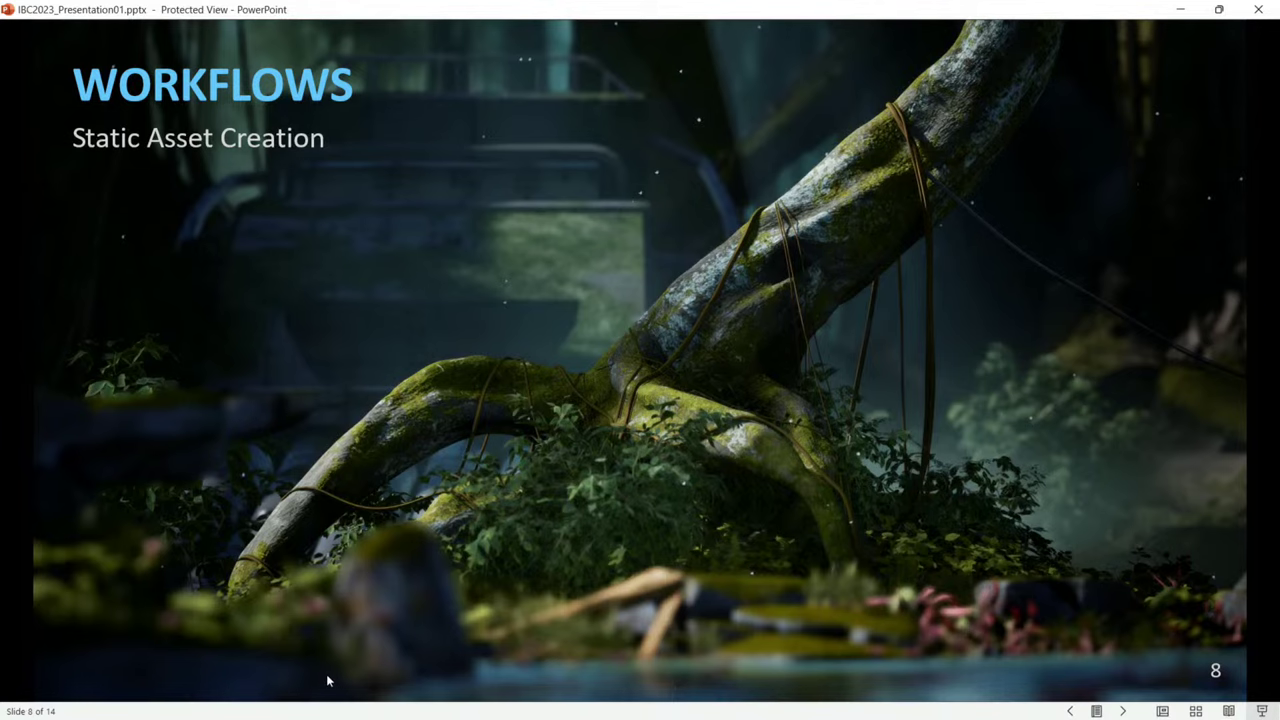
key("alt+Tab")
left_click(244, 356)
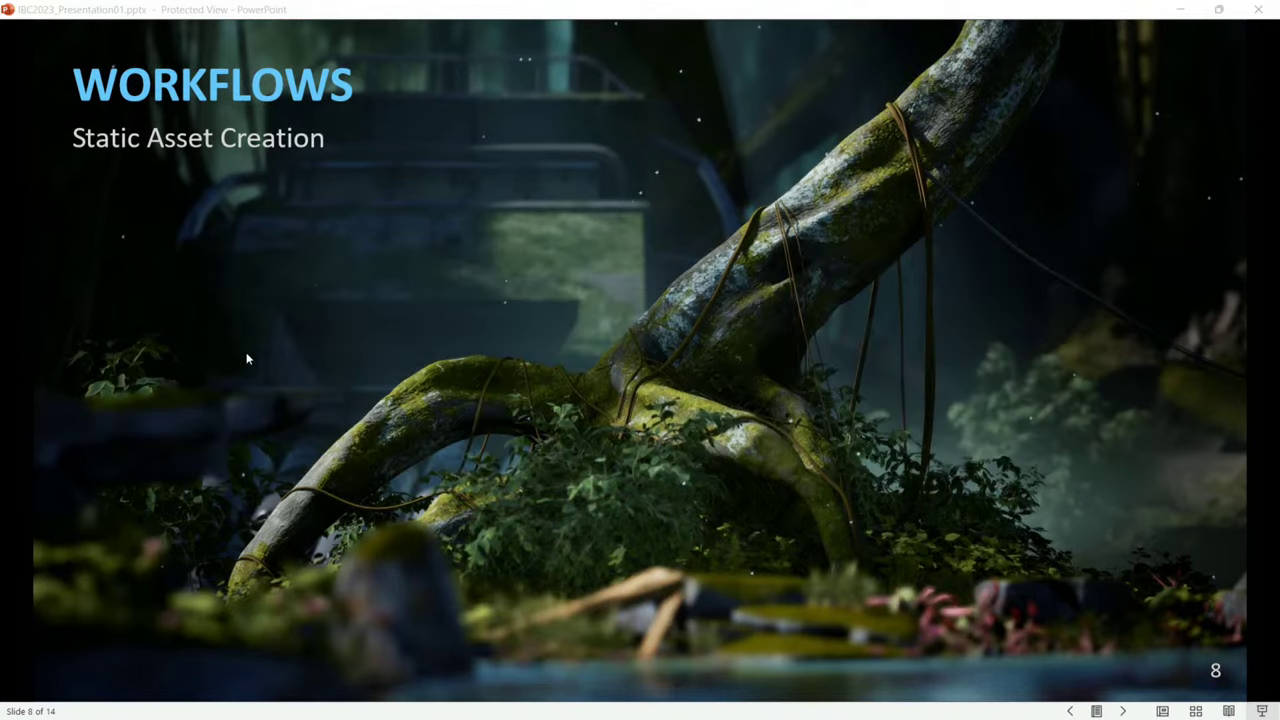
key("alt+Tab")
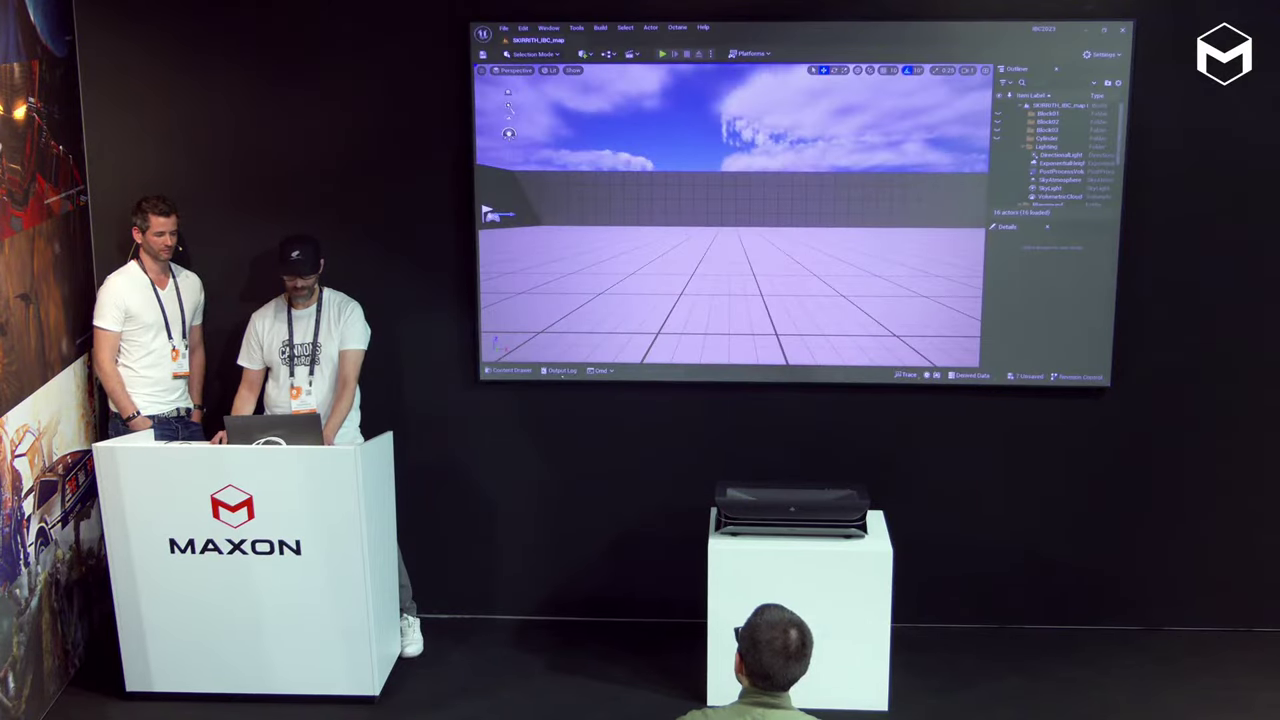
- Reopen ABP_Skirrith, return to the AnimGraph, and connect the Finished State Machine's output to the source of Slot 'DefaultSlot'
left_click(508, 370)
double_click(605, 312)
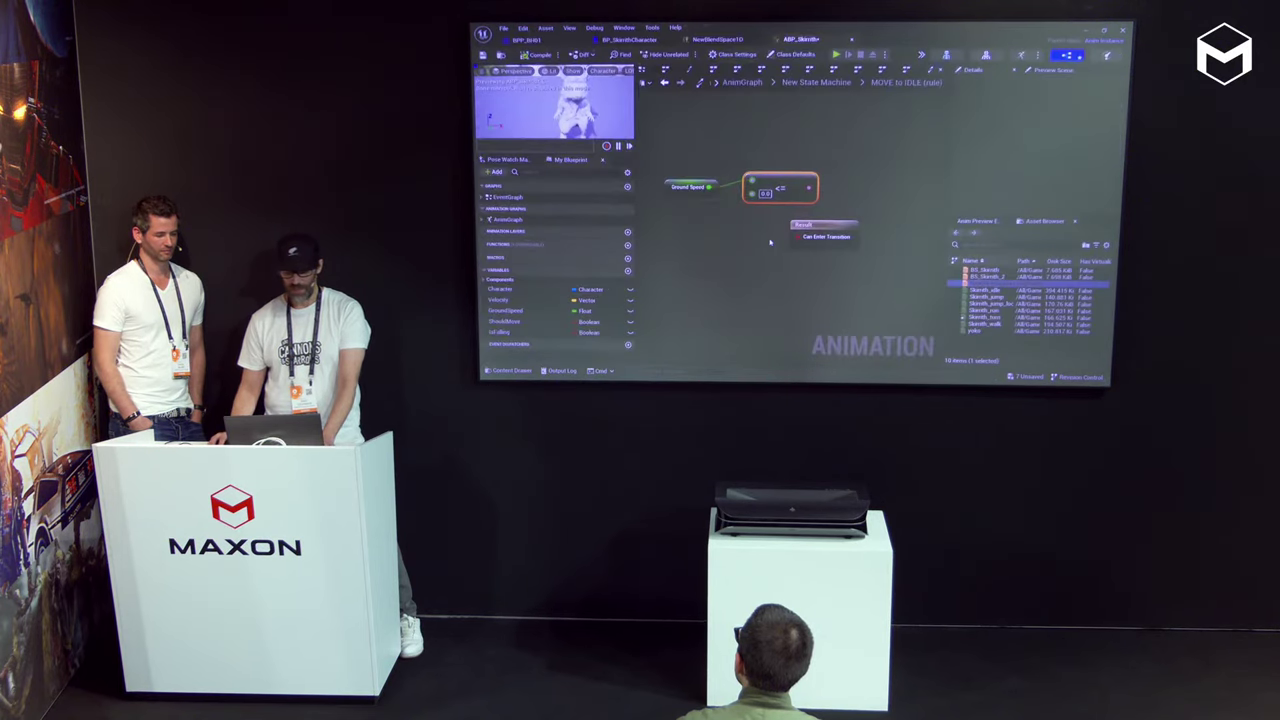
left_click(743, 82)
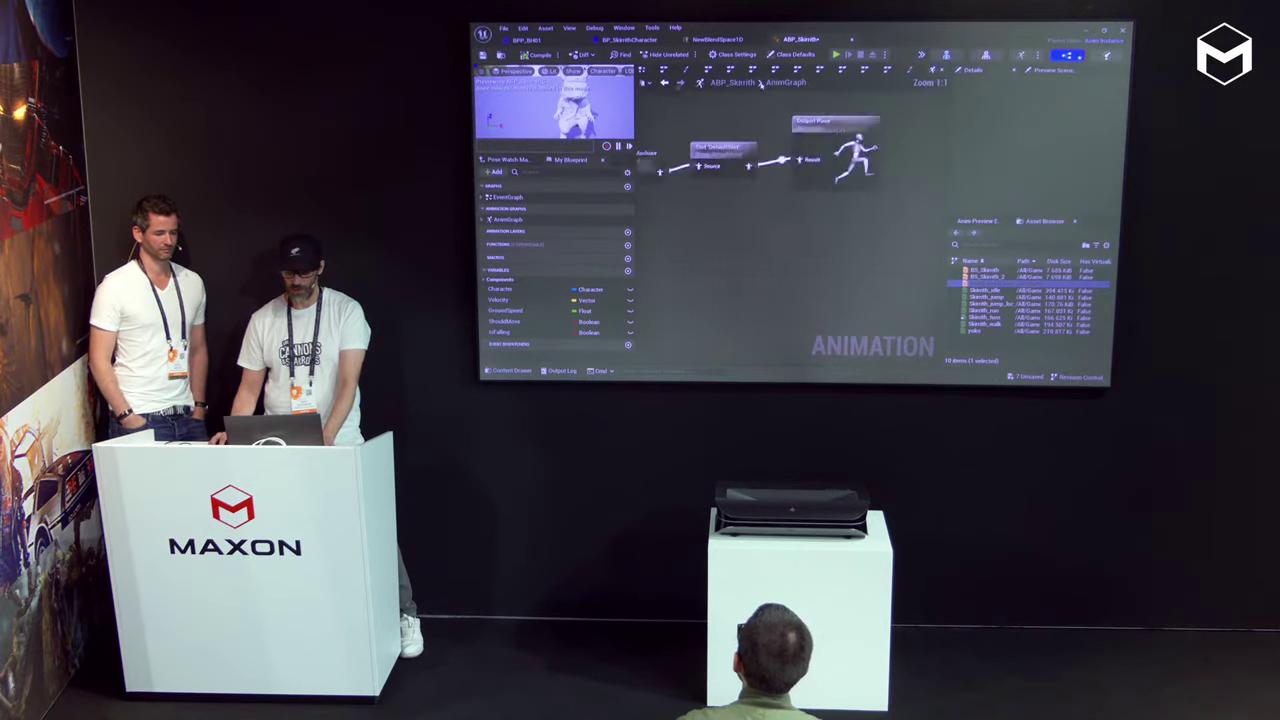
right_click_drag(722, 100, 814, 212)
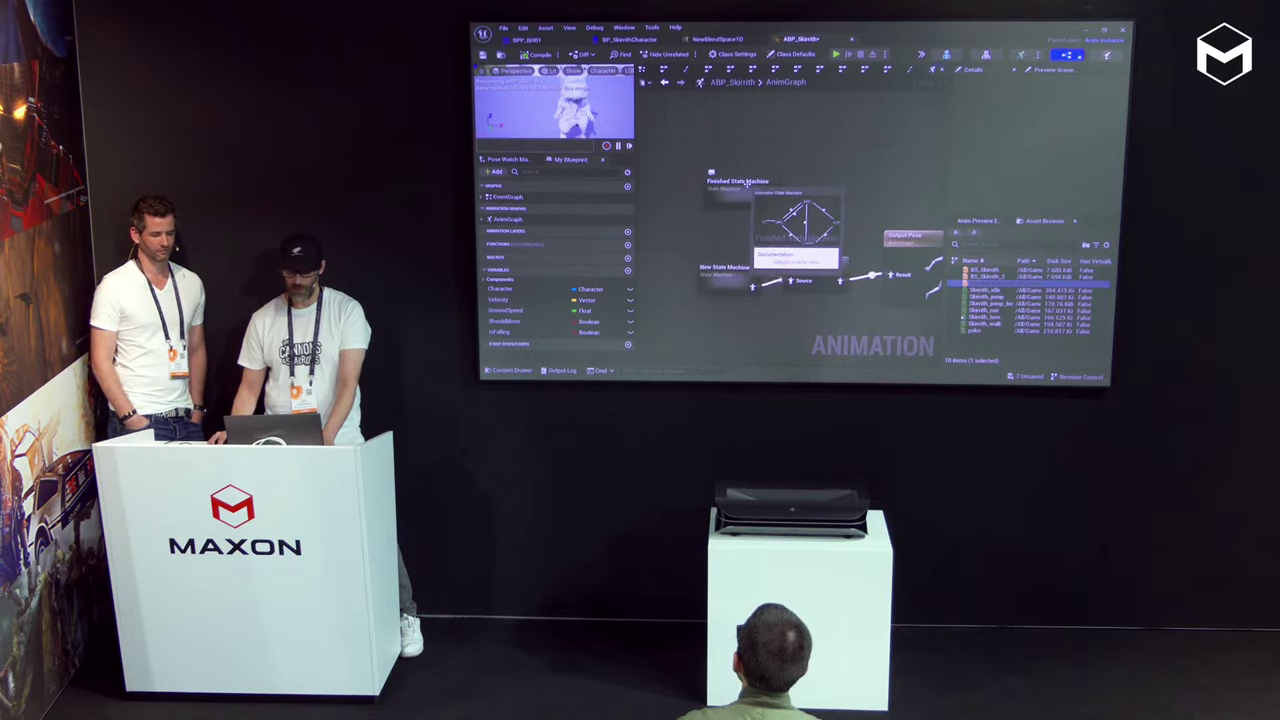
left_click_drag(777, 204, 802, 277)
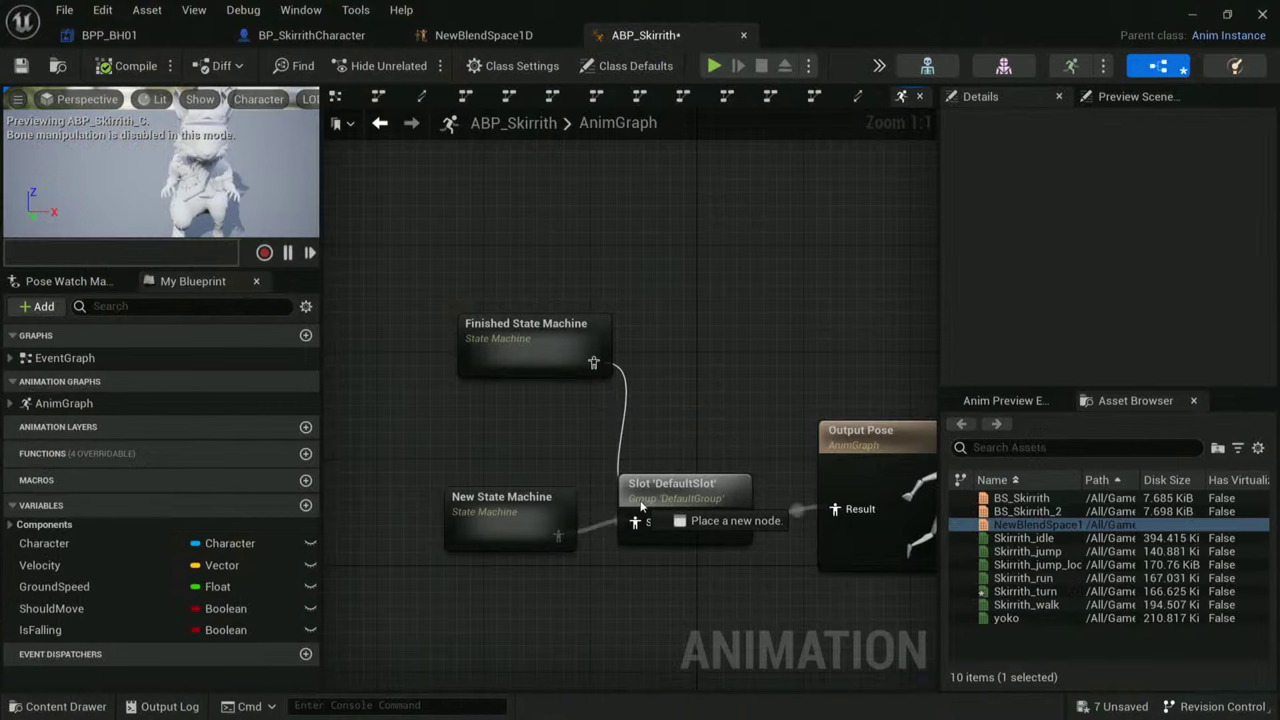
left_click_drag(641, 507, 634, 521)
- Open the Finished State Machine and examine the MOVE to JUMP rule, from Is Falling and Velocity Z through to the result
double_click(558, 347)
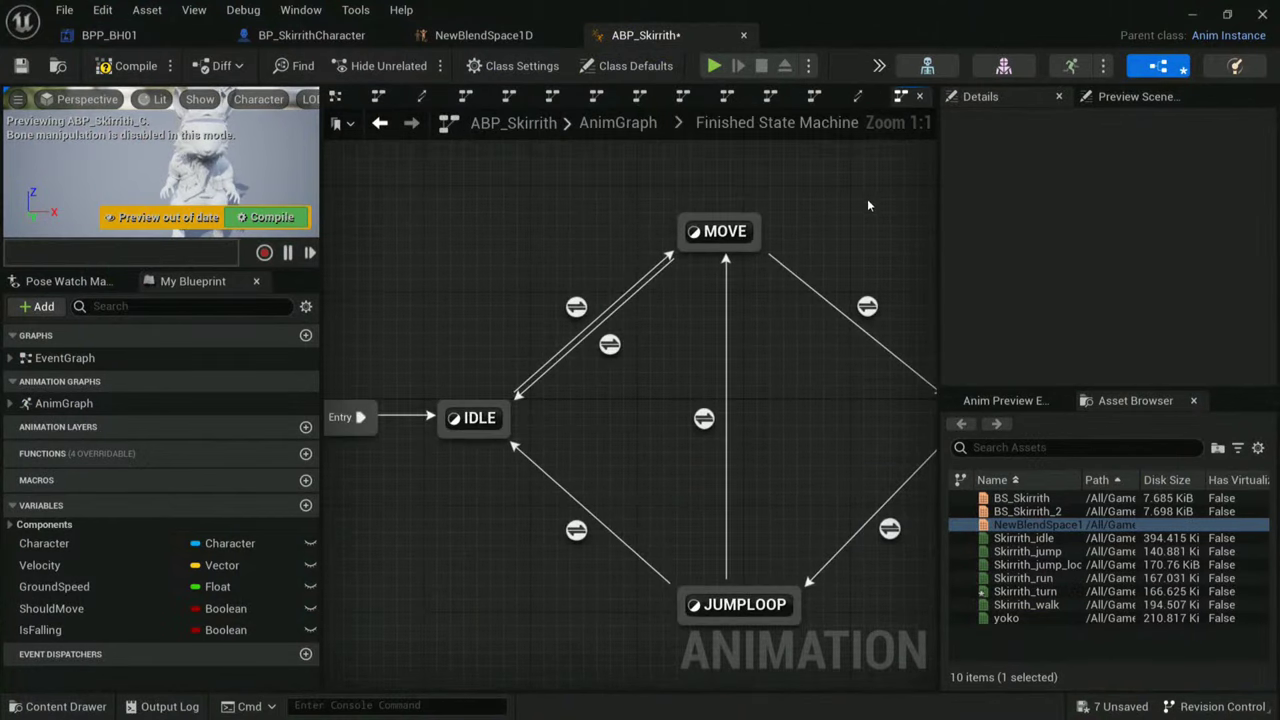
scroll(812, 203, "down", 1)
right_click_drag(774, 205, 660, 235)
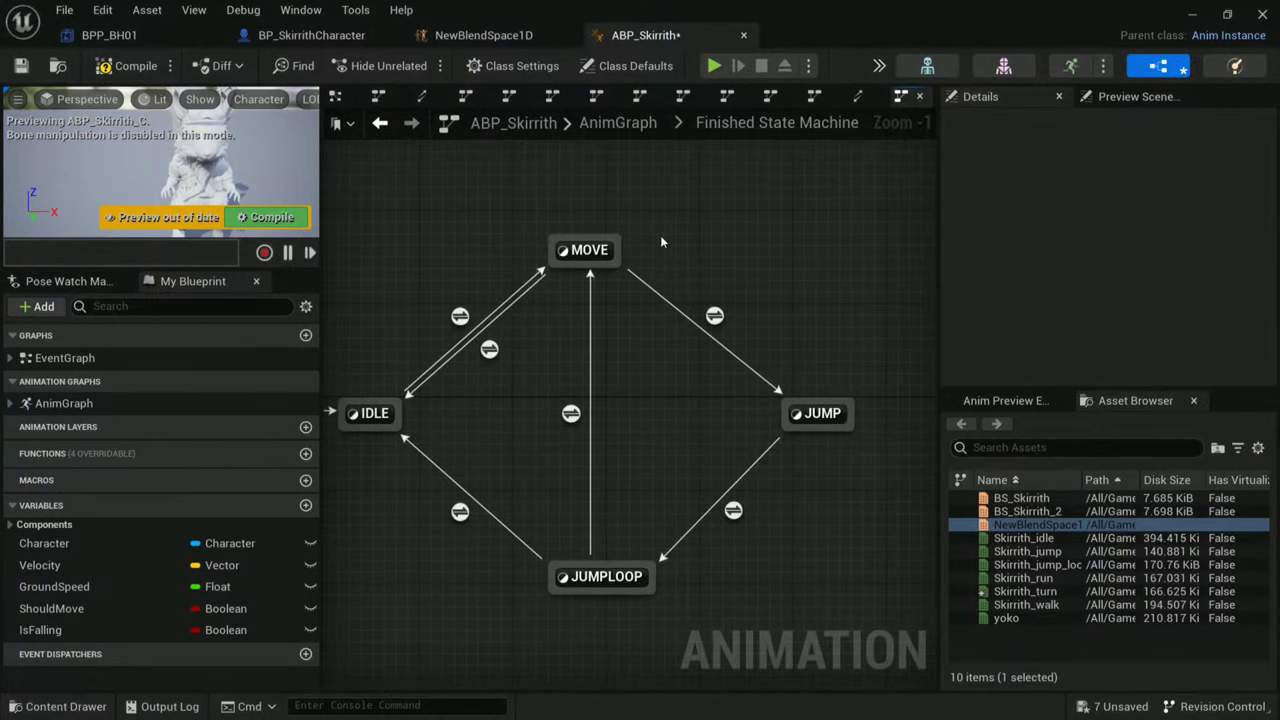
double_click(714, 316)
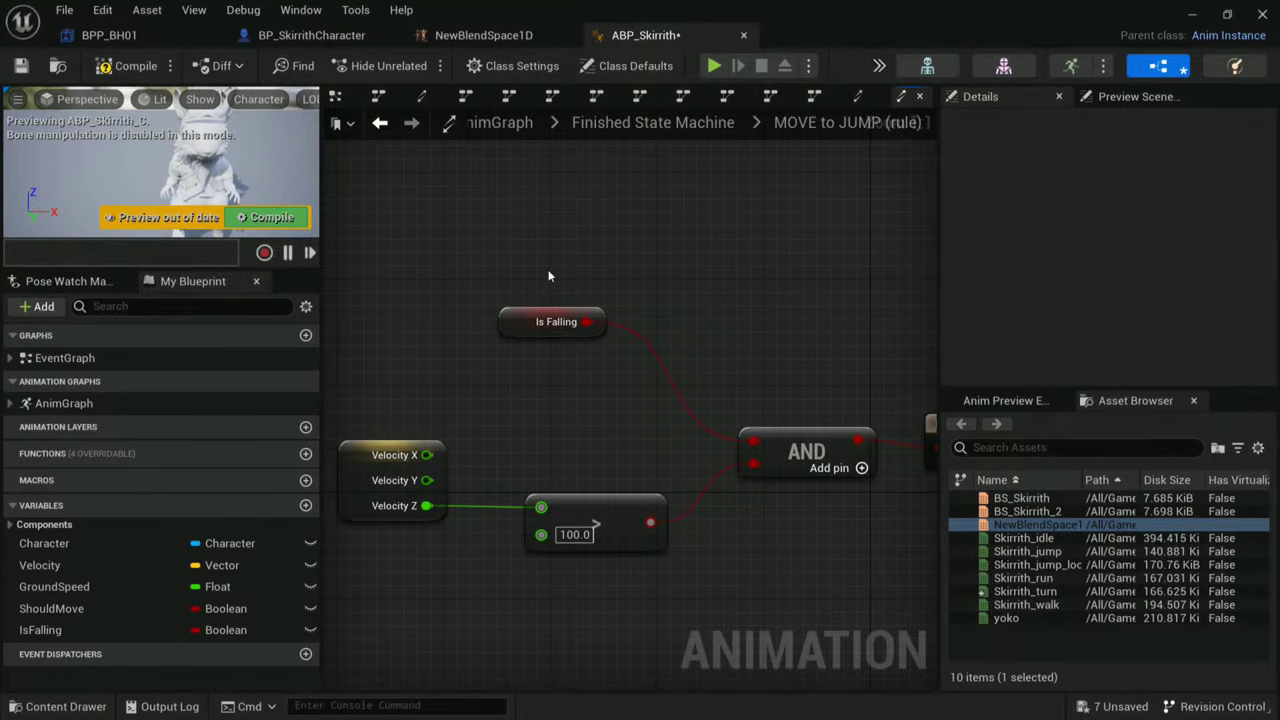
mouse_move(549, 325)
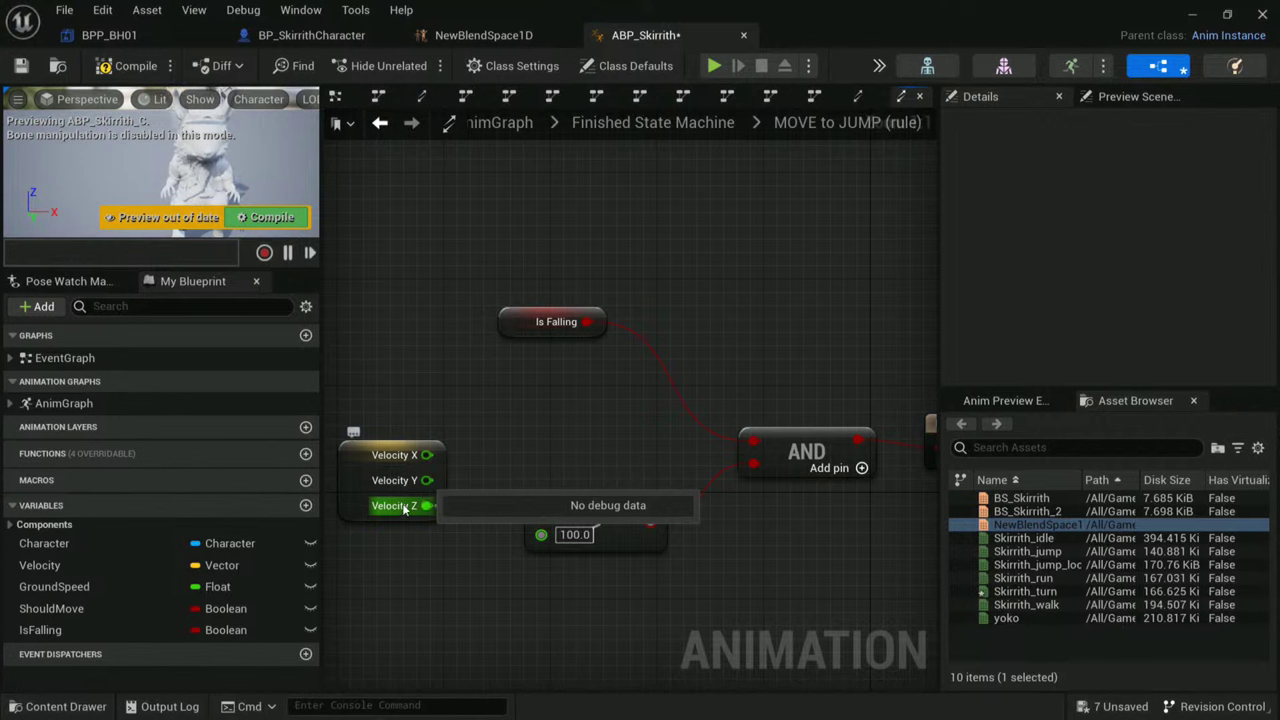
left_click_drag(426, 506, 541, 507)
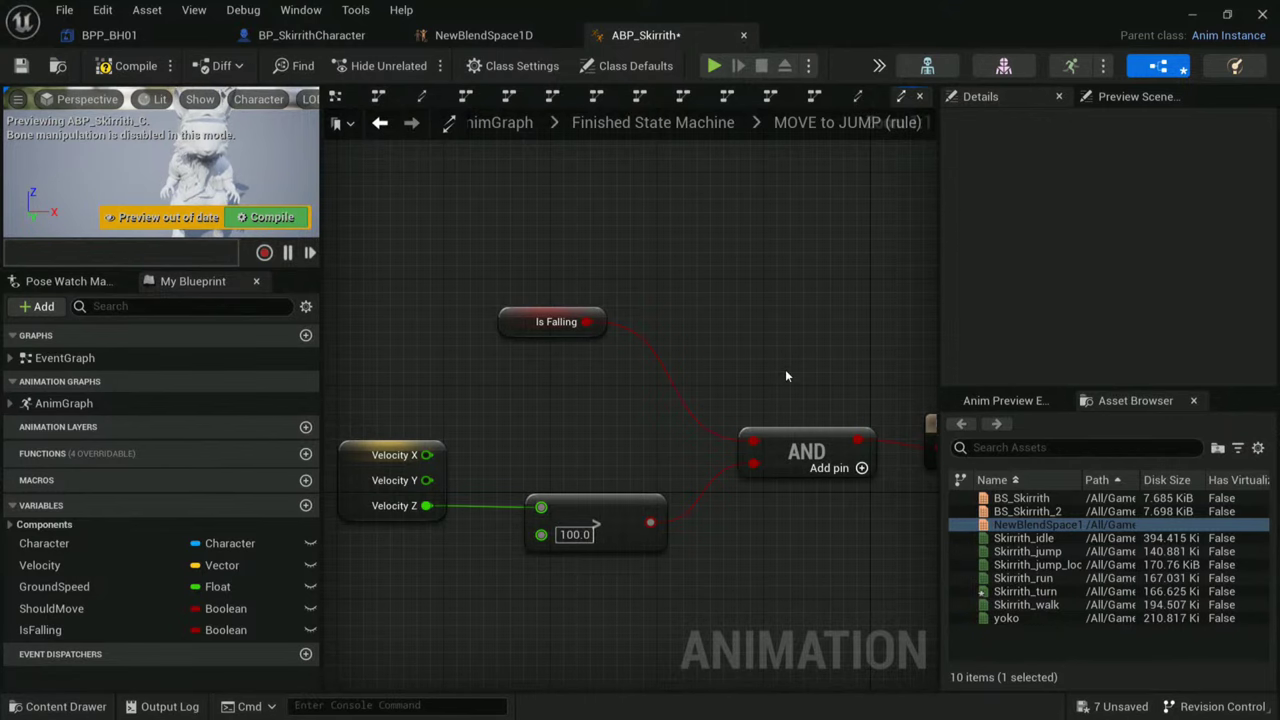
right_click_drag(771, 331, 698, 370)
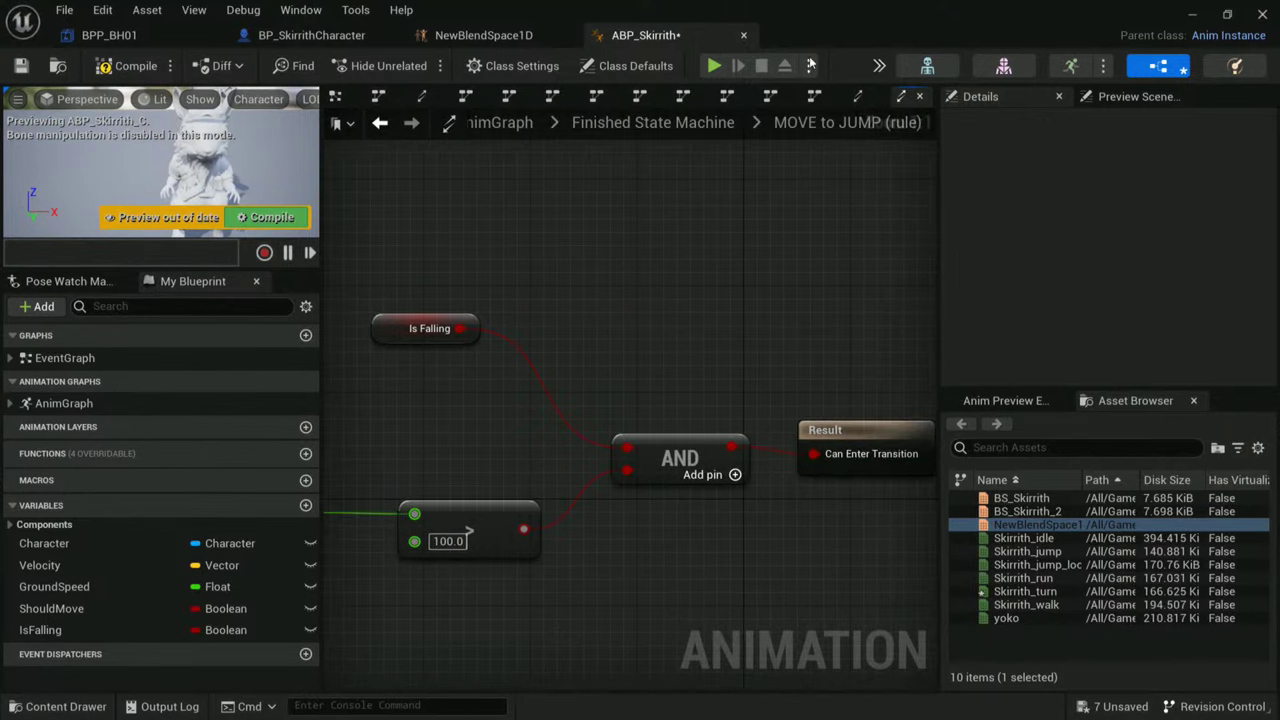
- Return to the Finished State Machine and open the JUMP to JUMPLOOP rule to examine its conditions
left_click(653, 122)
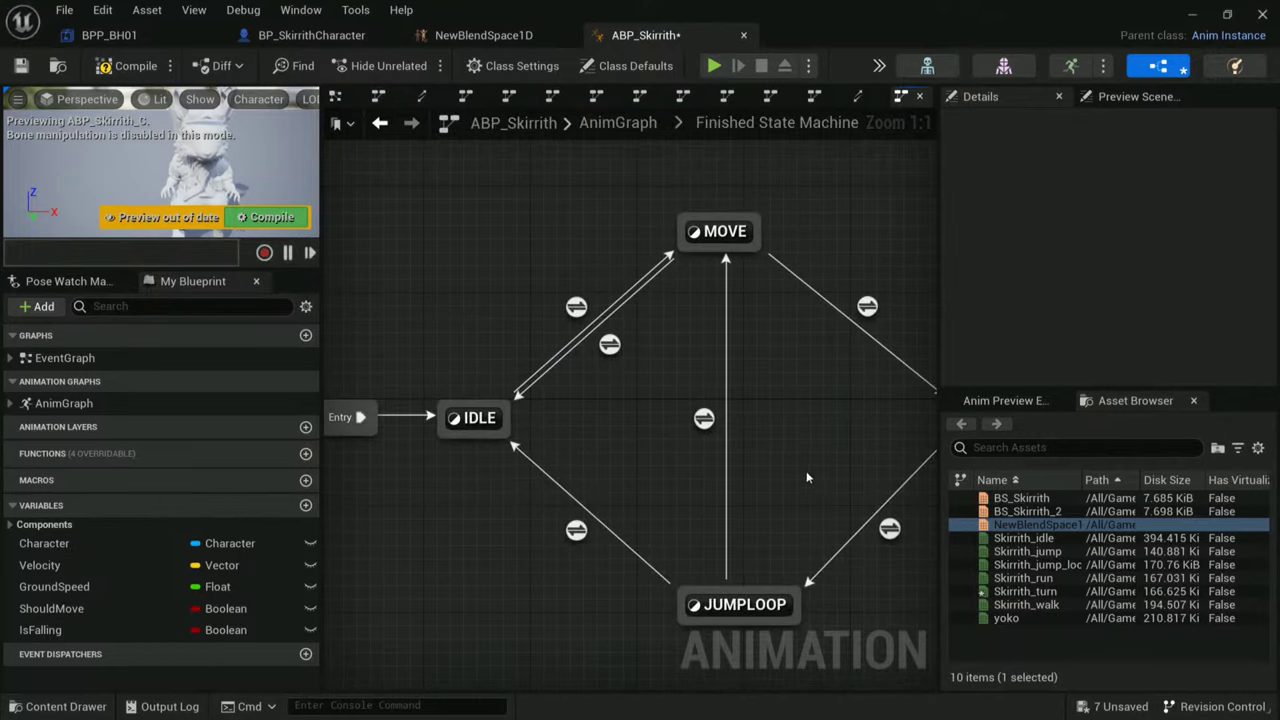
right_click_drag(808, 478, 709, 409)
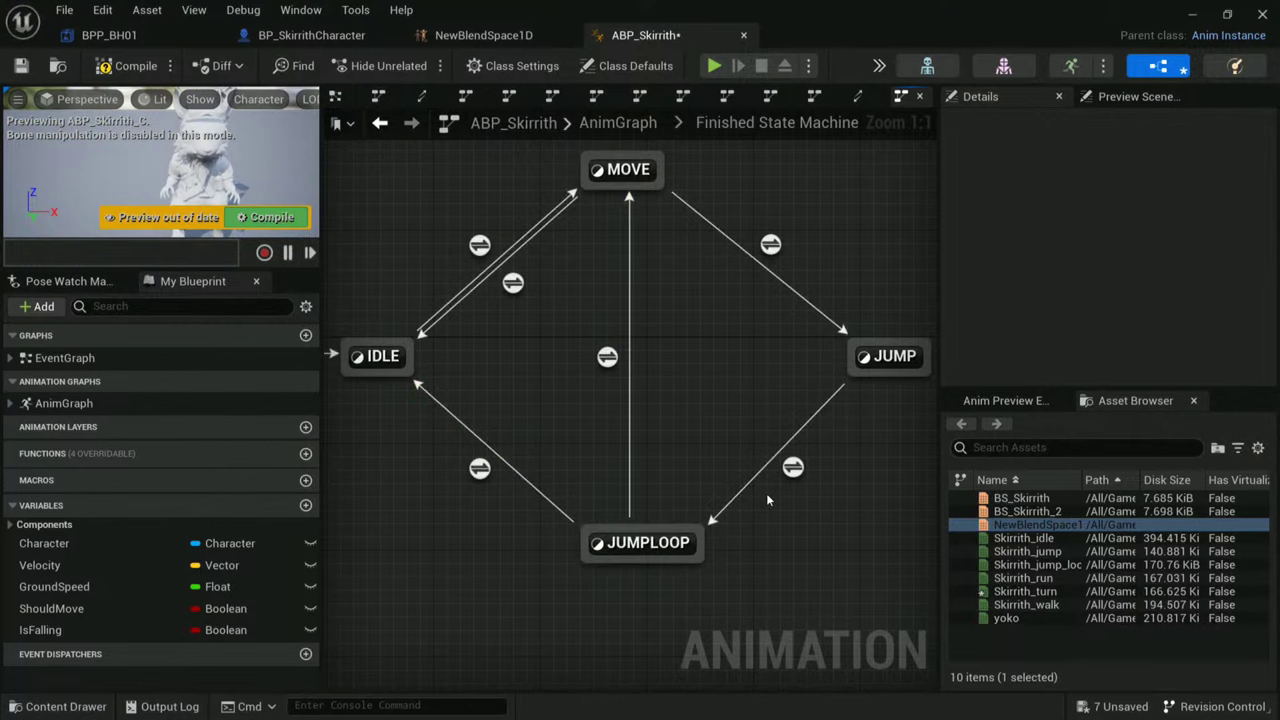
double_click(793, 467)
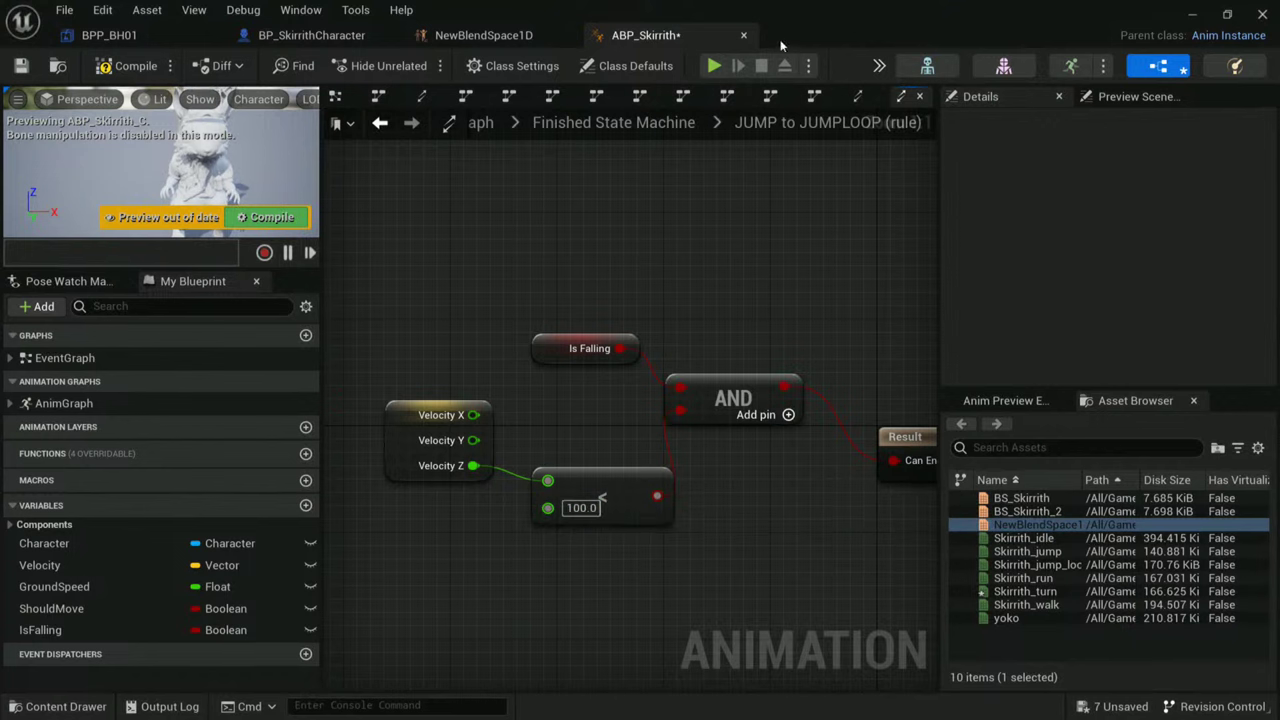
- Play-test the Finished State Machine in SKIRRITH_IBC_map, making Skirrith run both ways and jump repeatedly, and end the session
left_click(1192, 18)
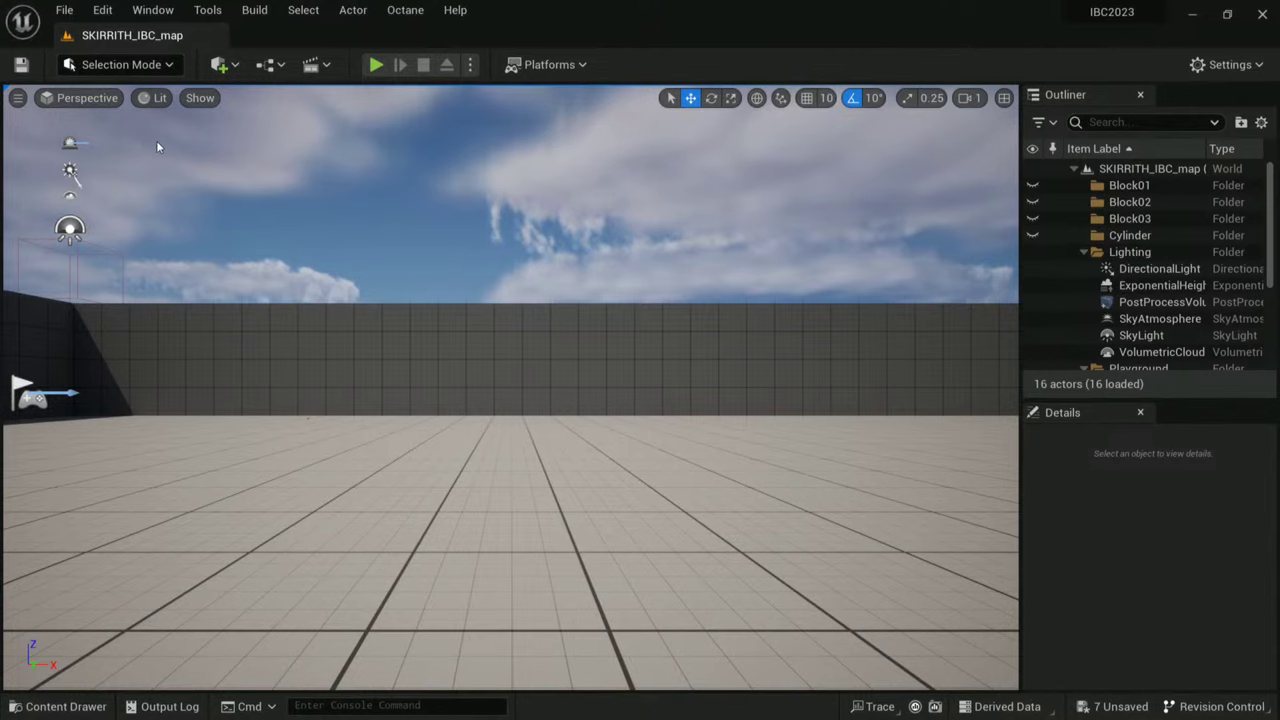
key("alt+p")
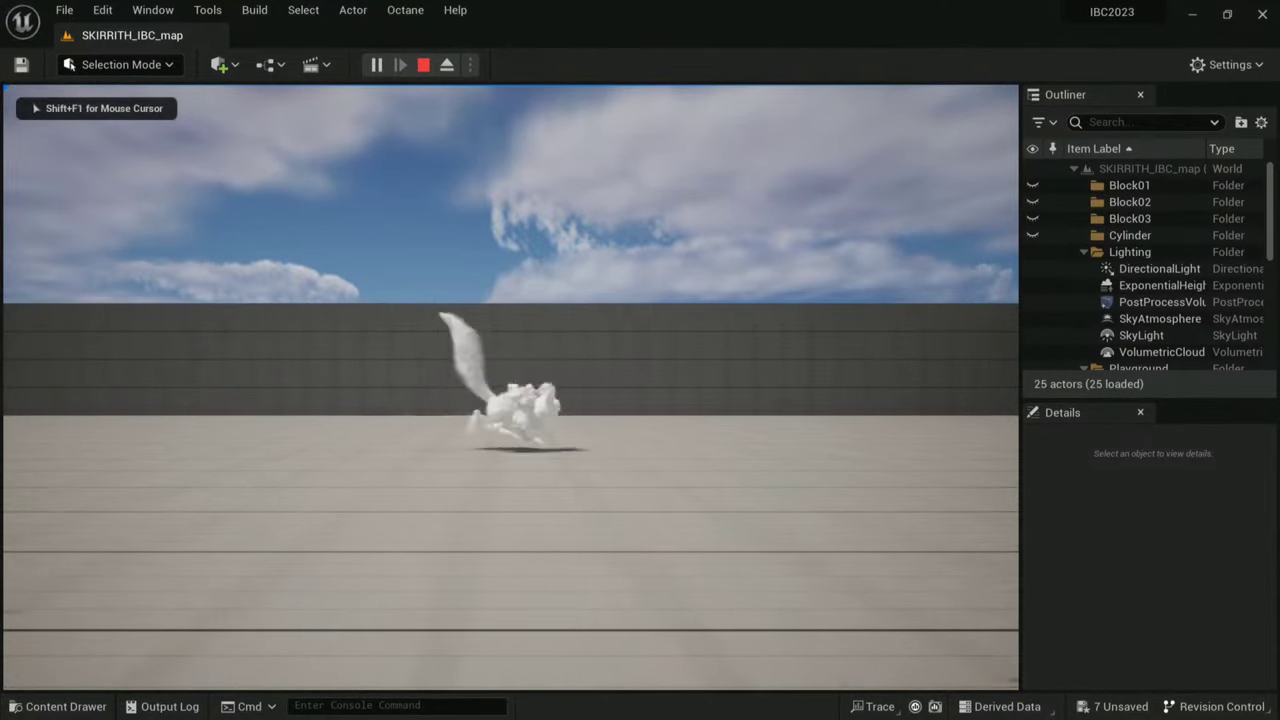
key("a")
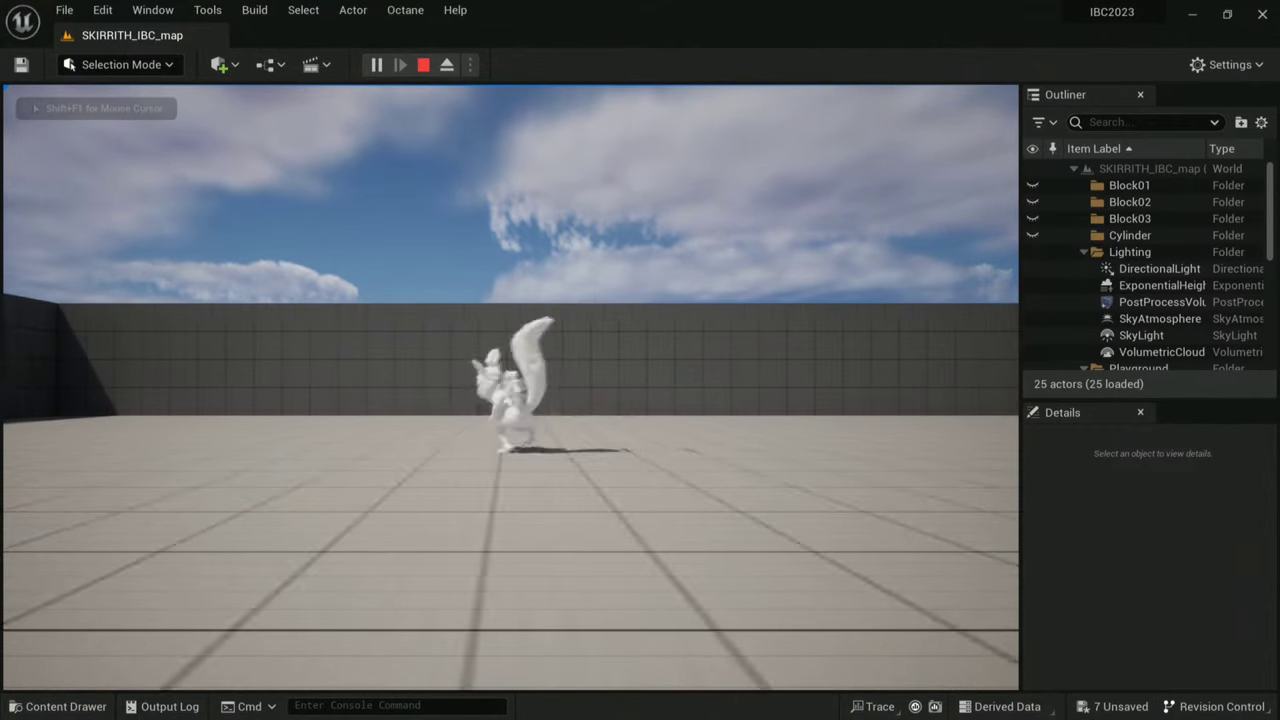
key("space")
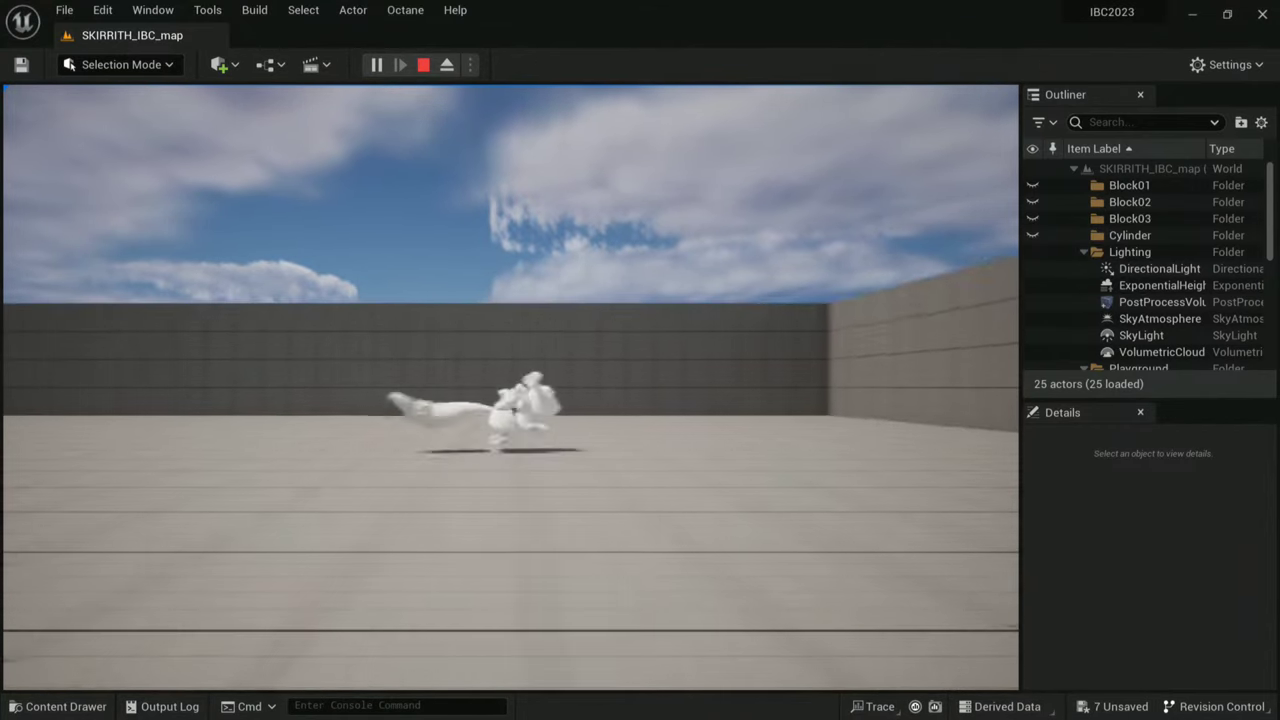
key("a")
key("space")
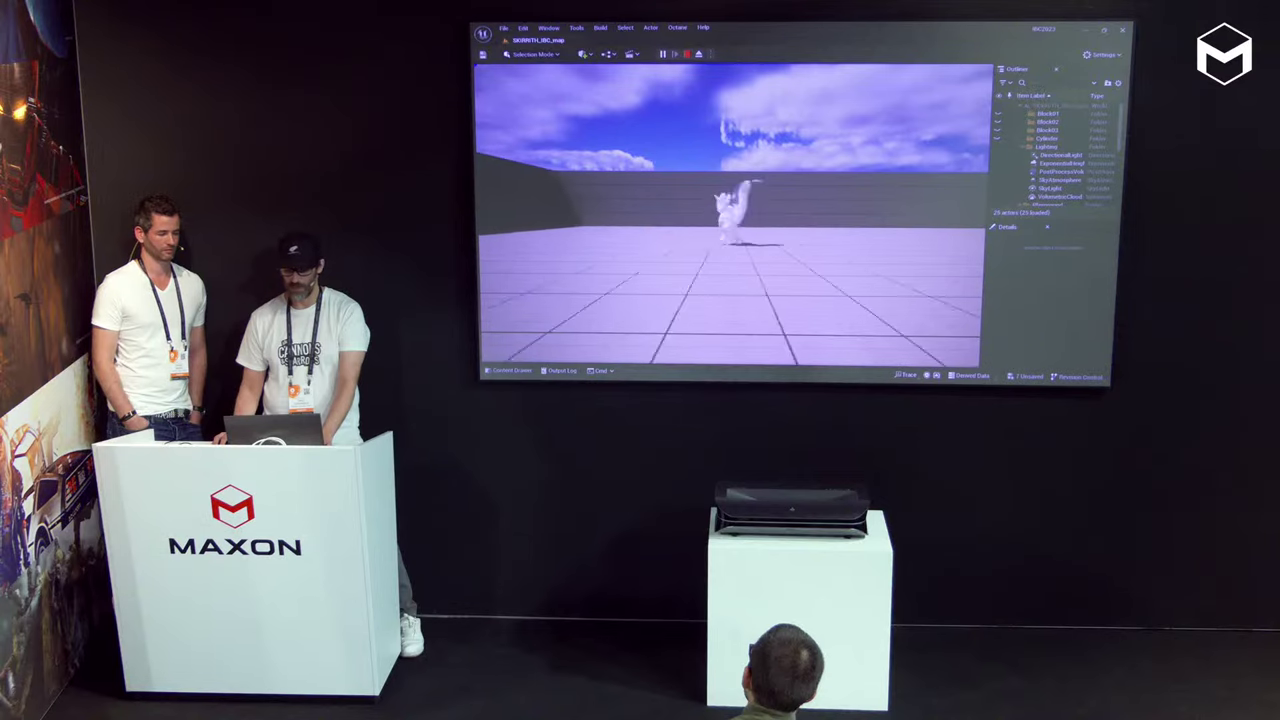
key("d")
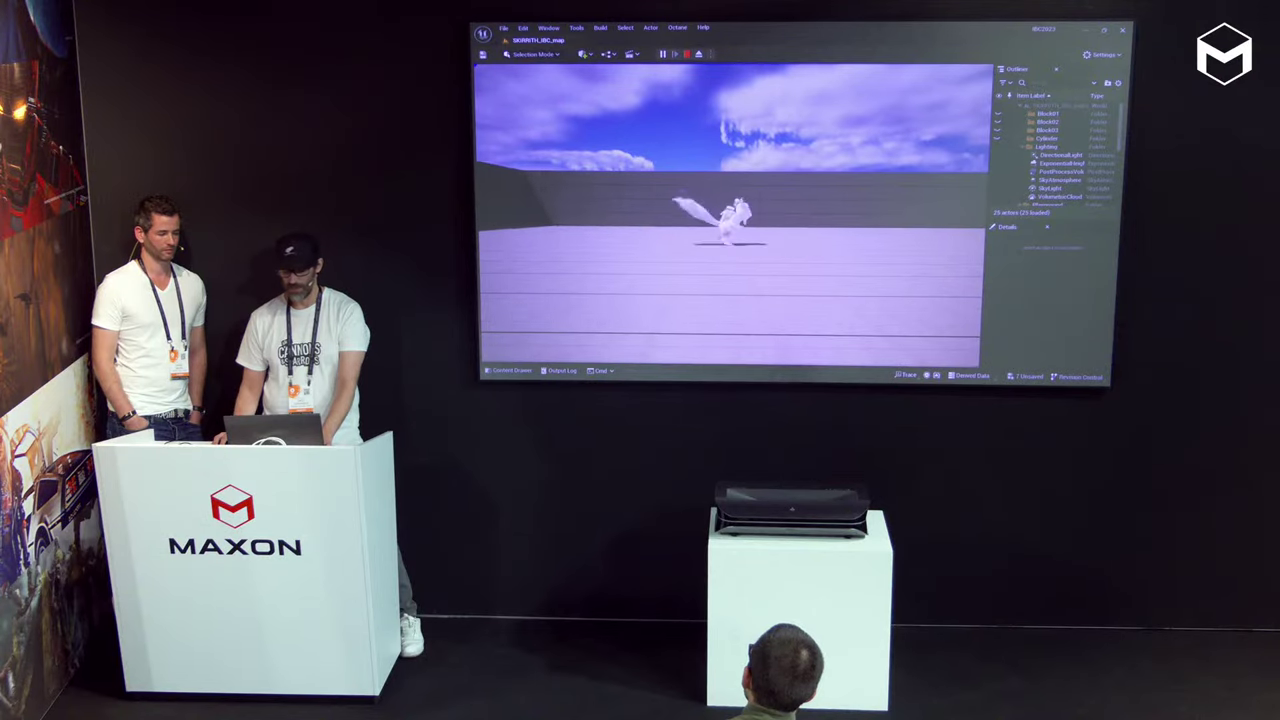
key("space")
key("a")
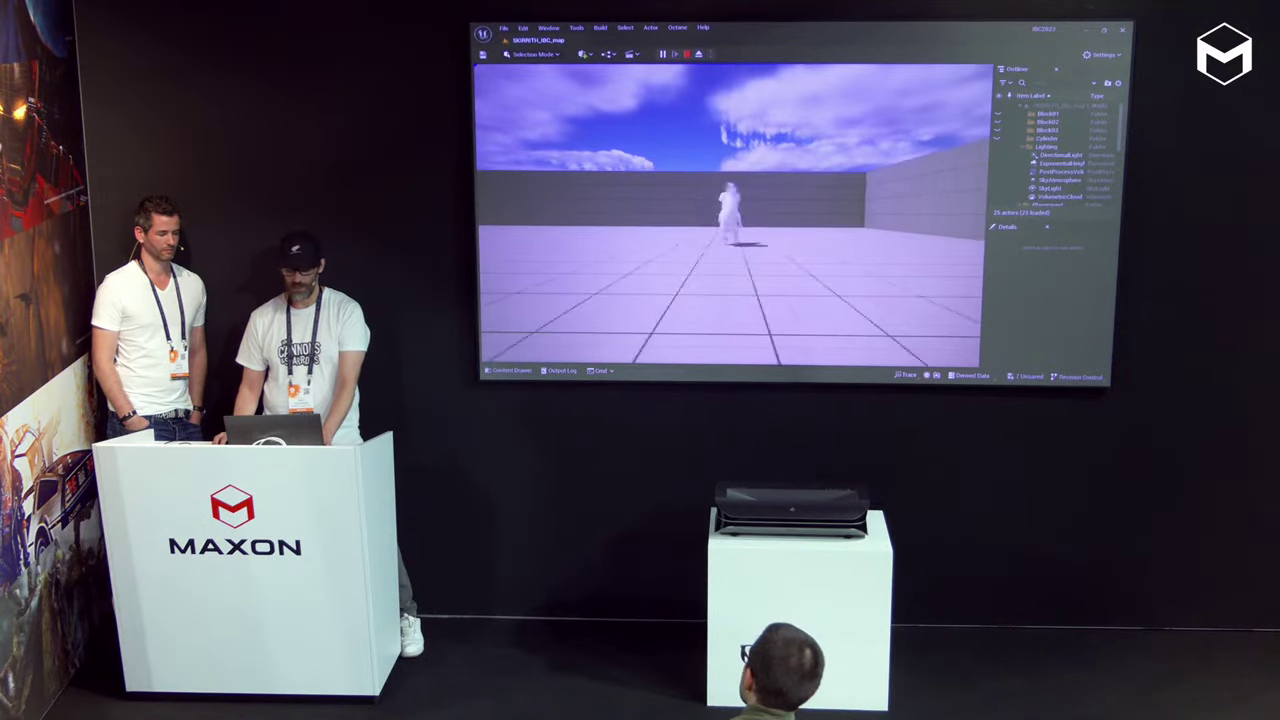
key("space")
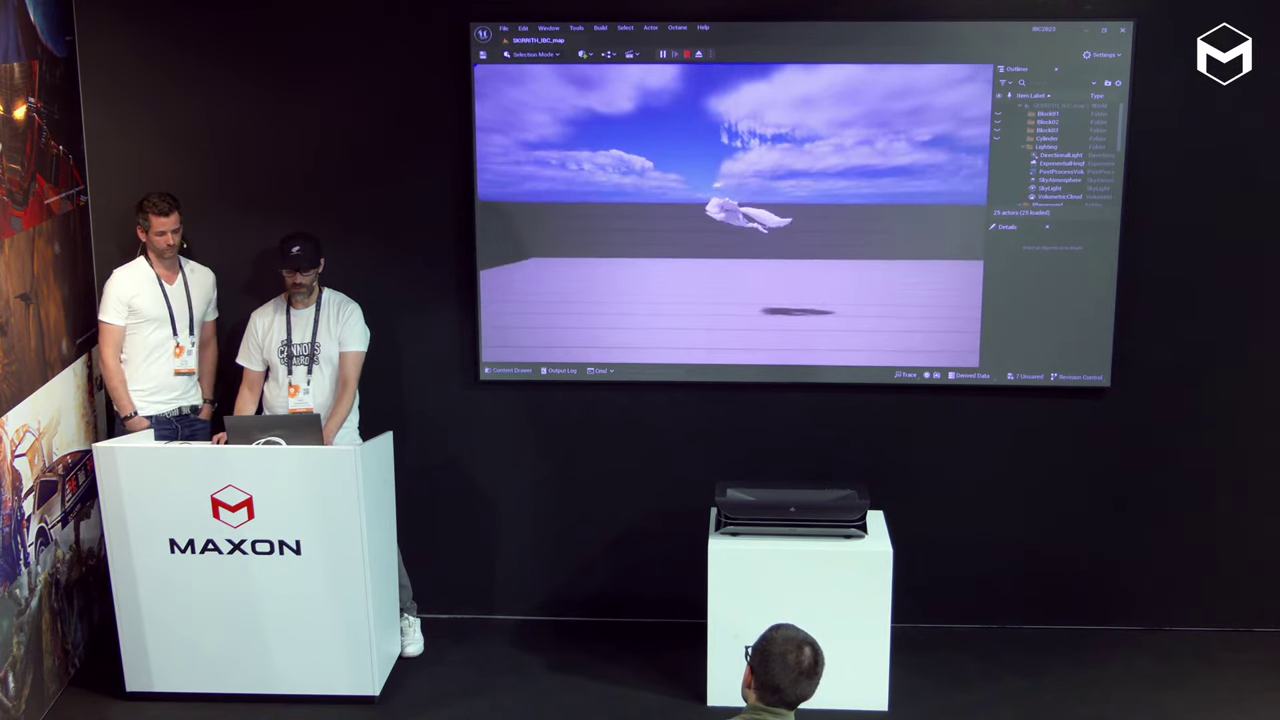
key("d")
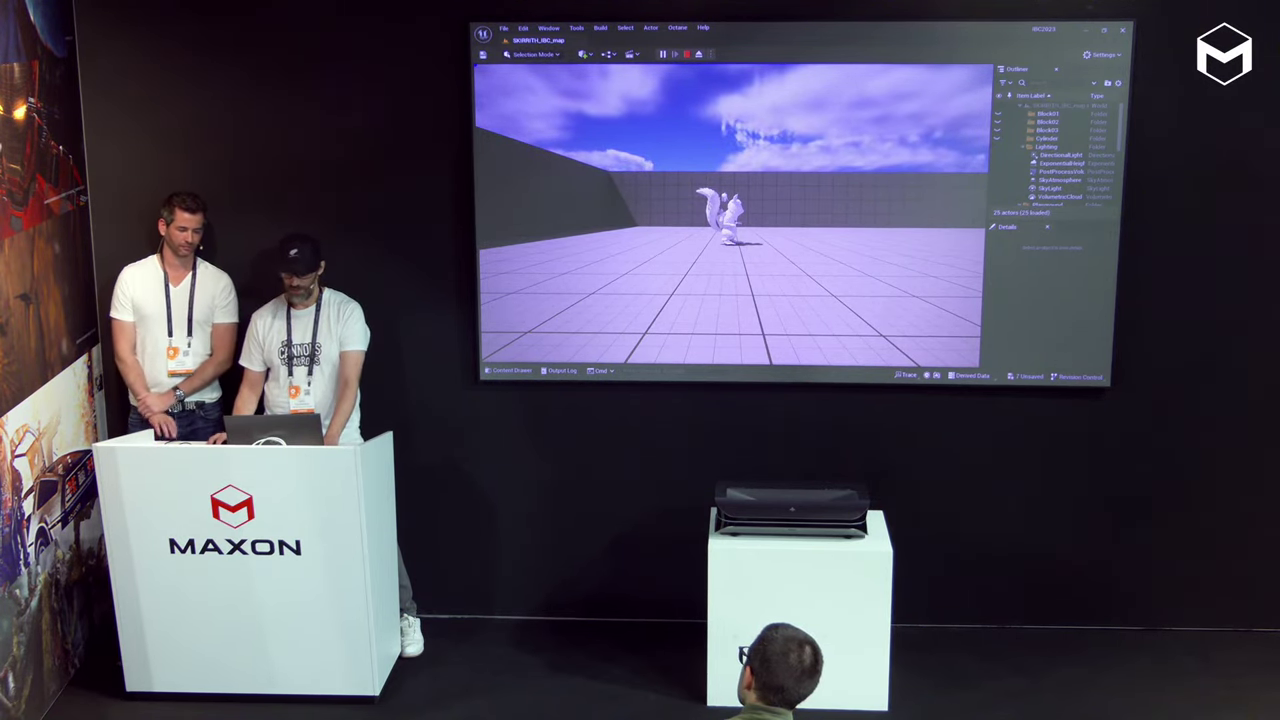
key("Escape")
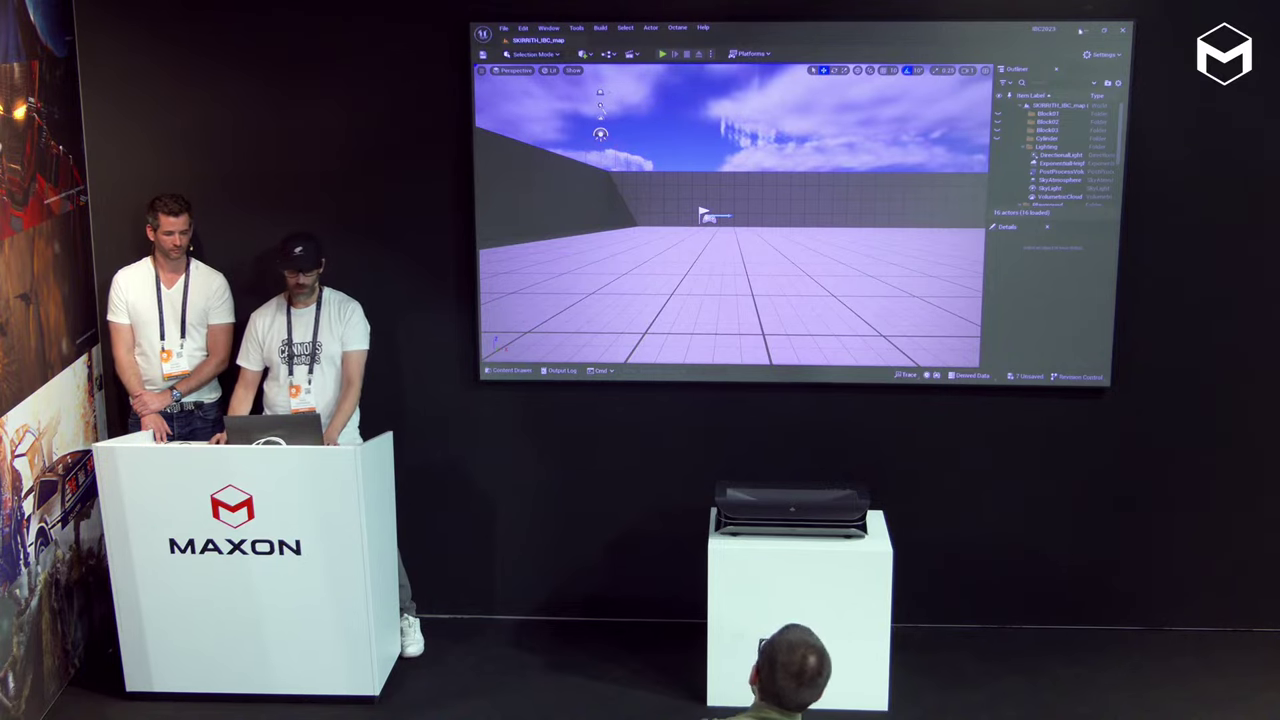
- Open the Engine Input section of the Project Settings and delete the existing Kick action mapping
left_click(503, 28)
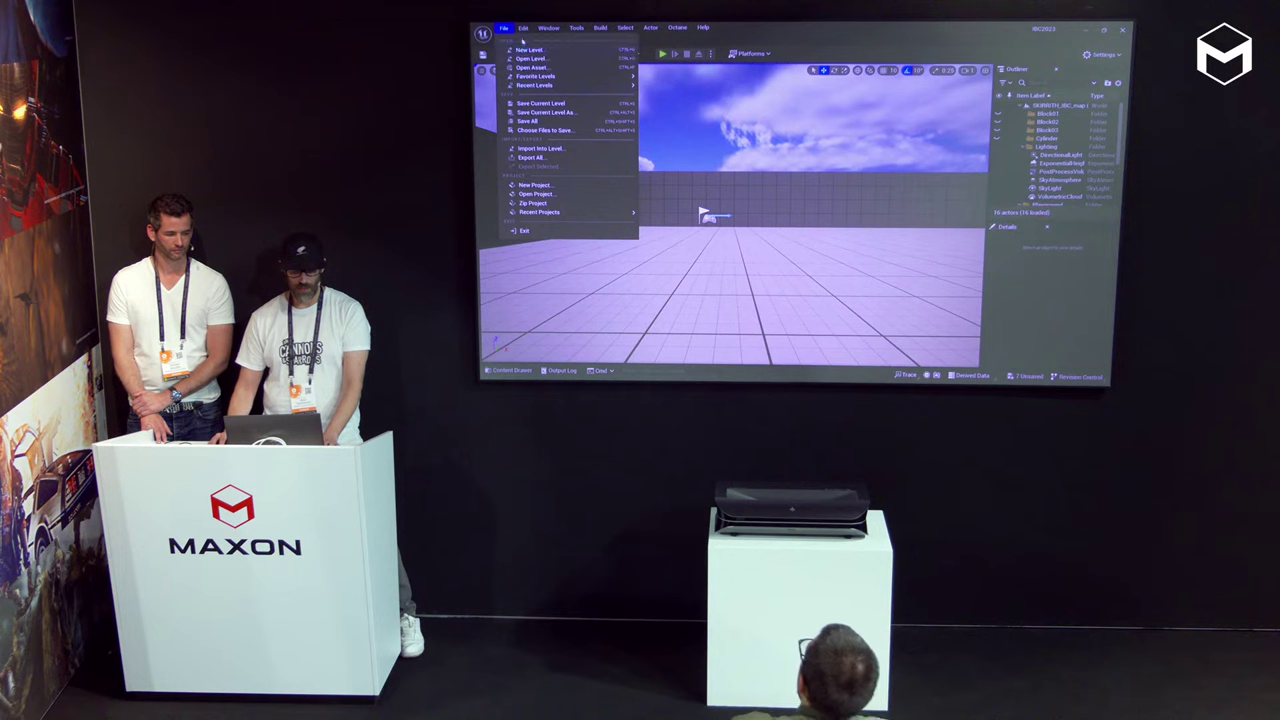
mouse_move(523, 28)
left_click(556, 148)
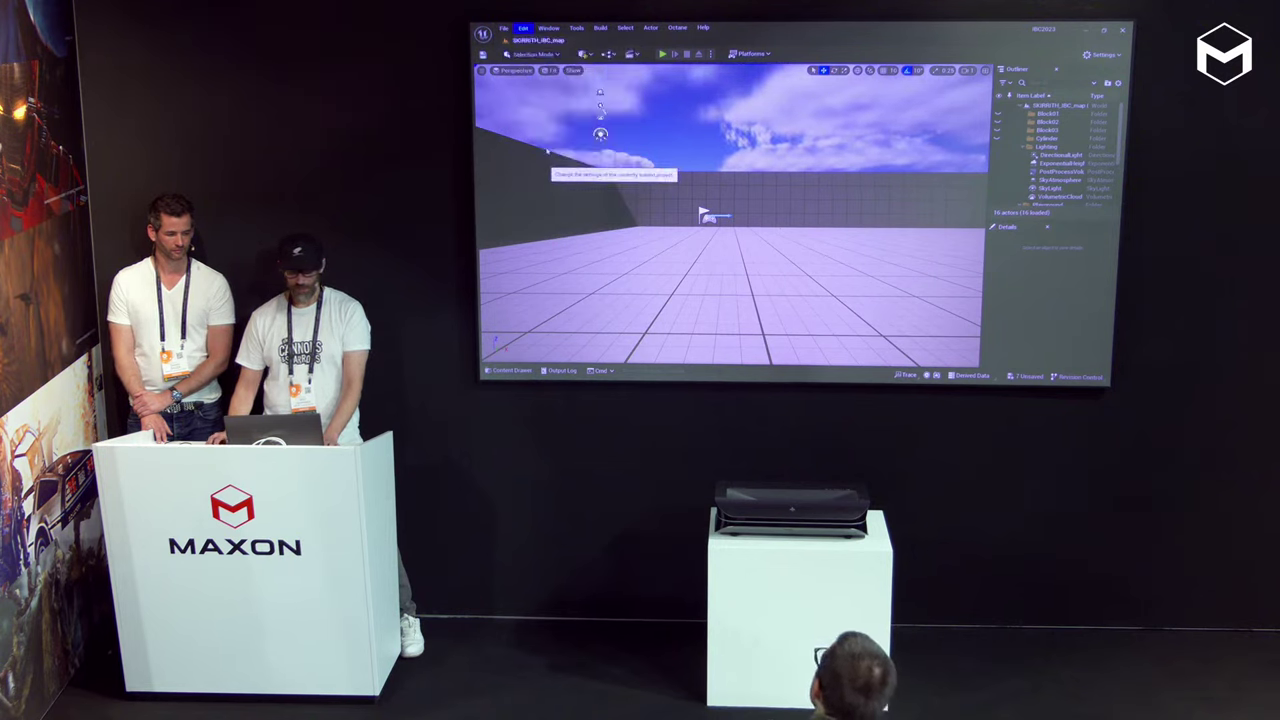
scroll(610, 200, "down", 5)
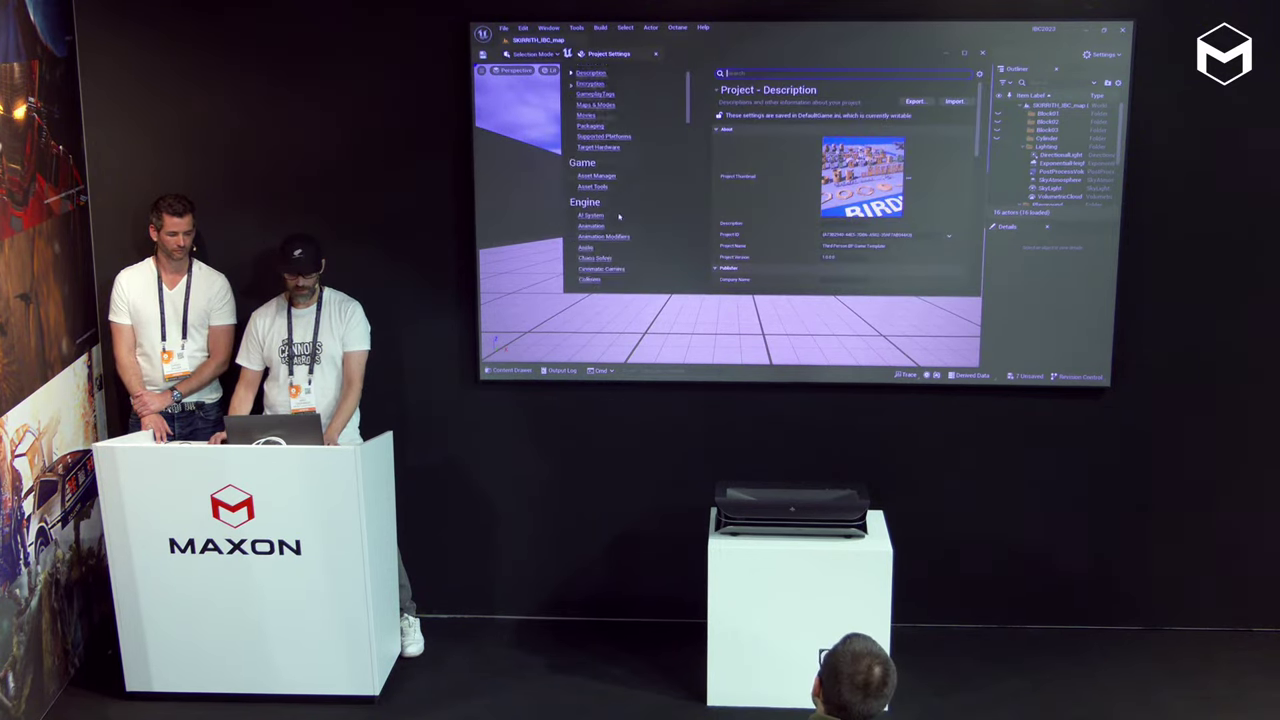
scroll(618, 217, "down", 4)
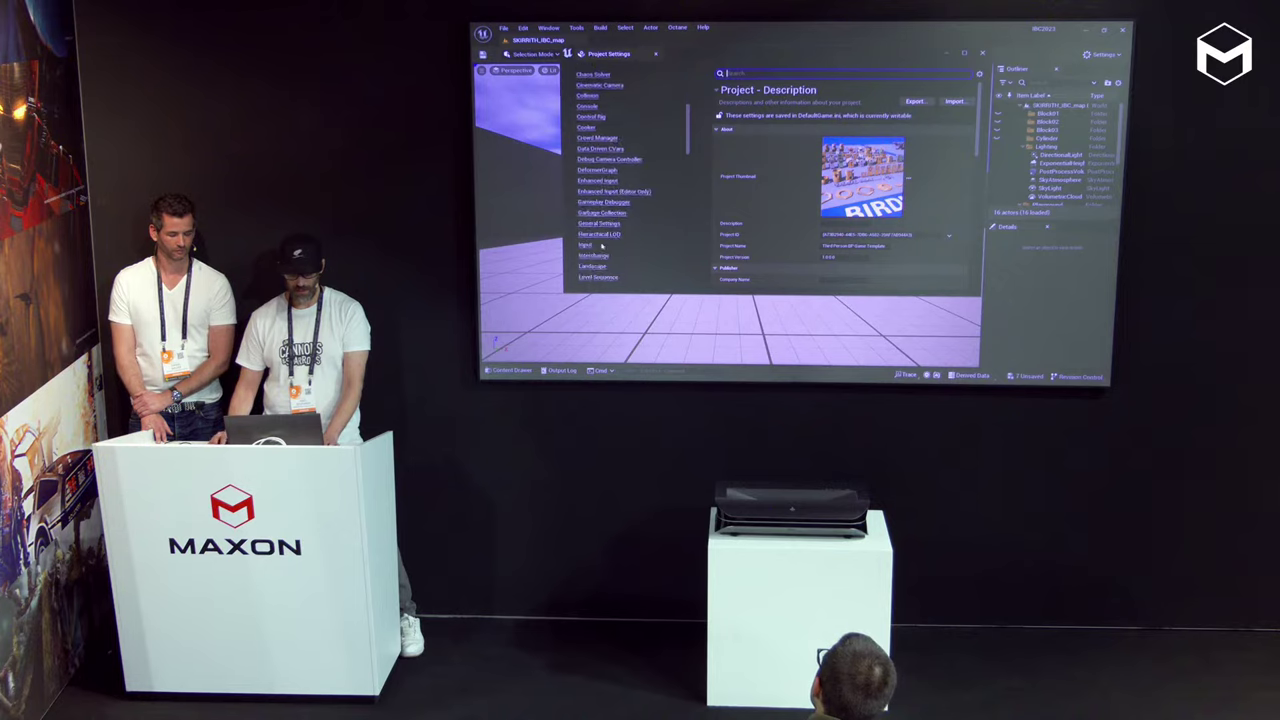
left_click(586, 246)
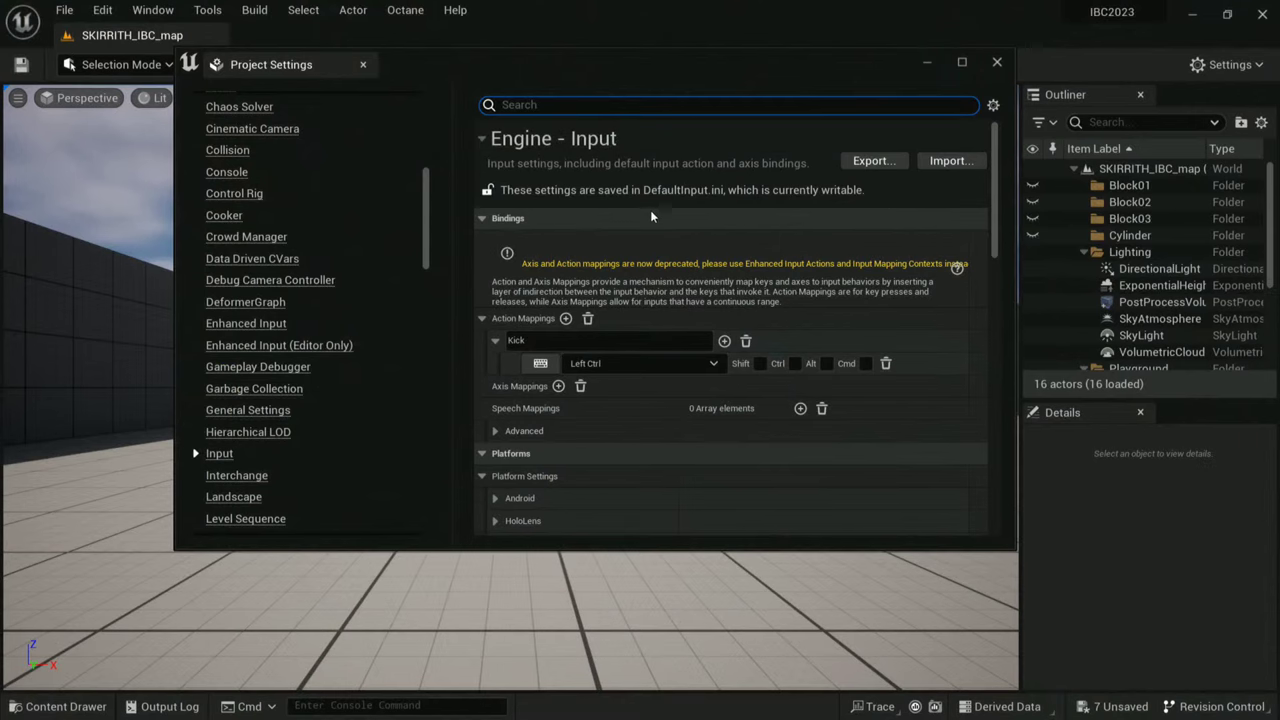
left_click(745, 341)
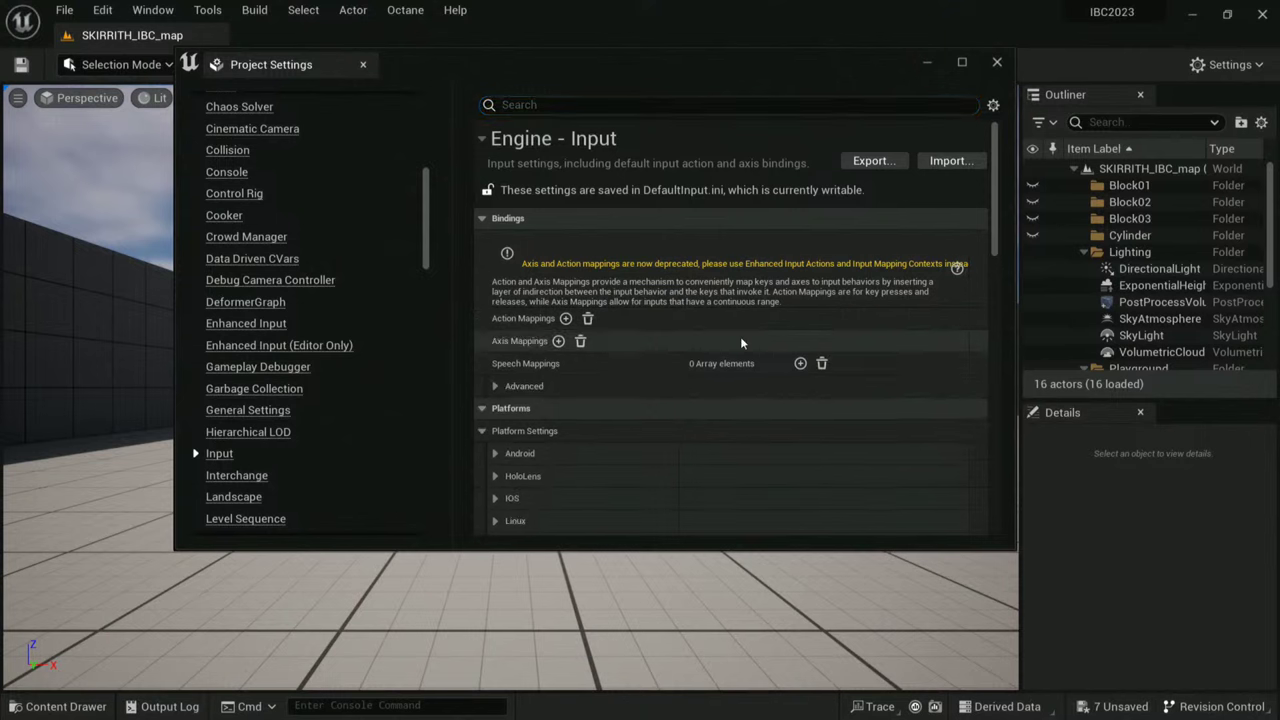
- Add an action mapping named Kick, bind it to Left Ctrl, and close the Project Settings
left_click(565, 318)
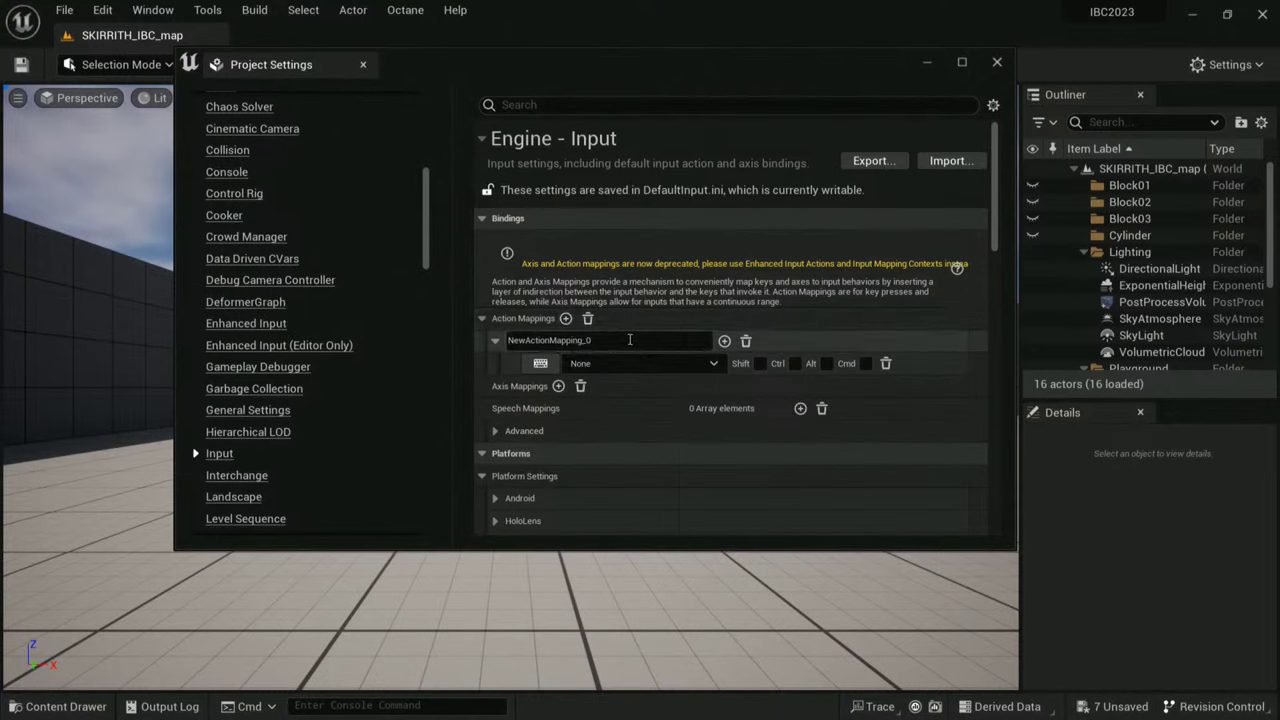
left_click_drag(628, 340, 477, 340)
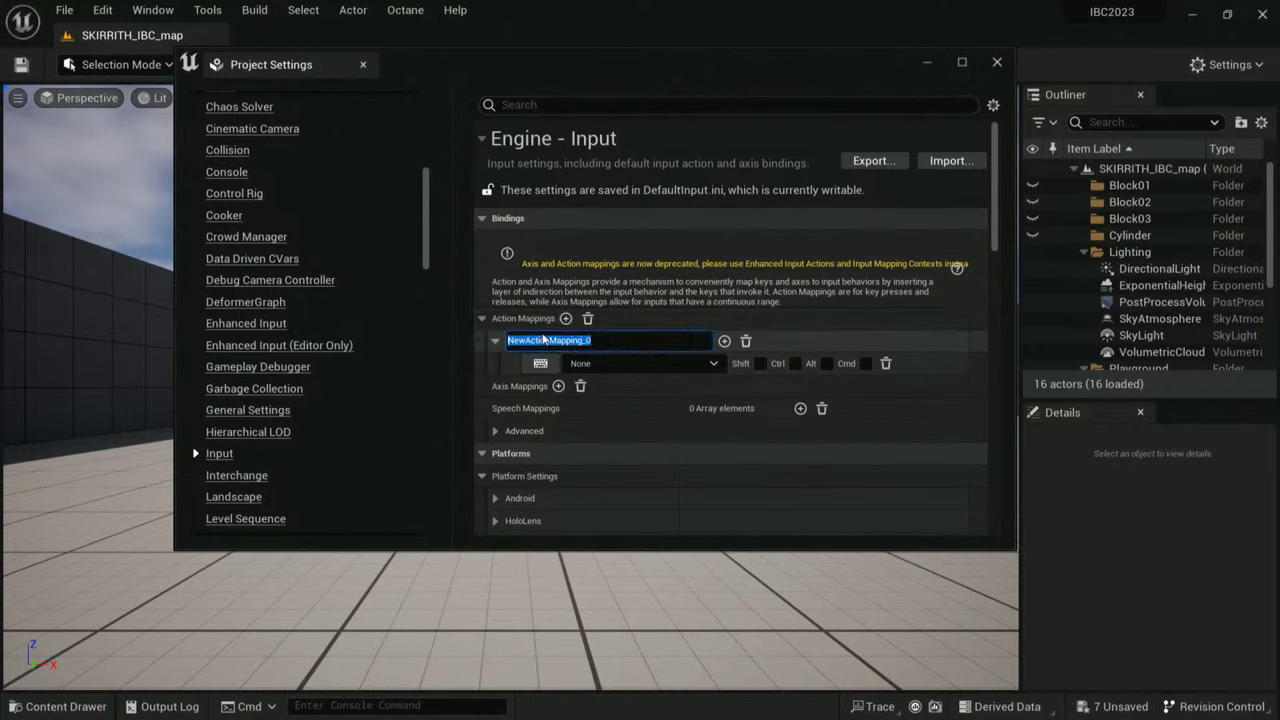
type("Kick")
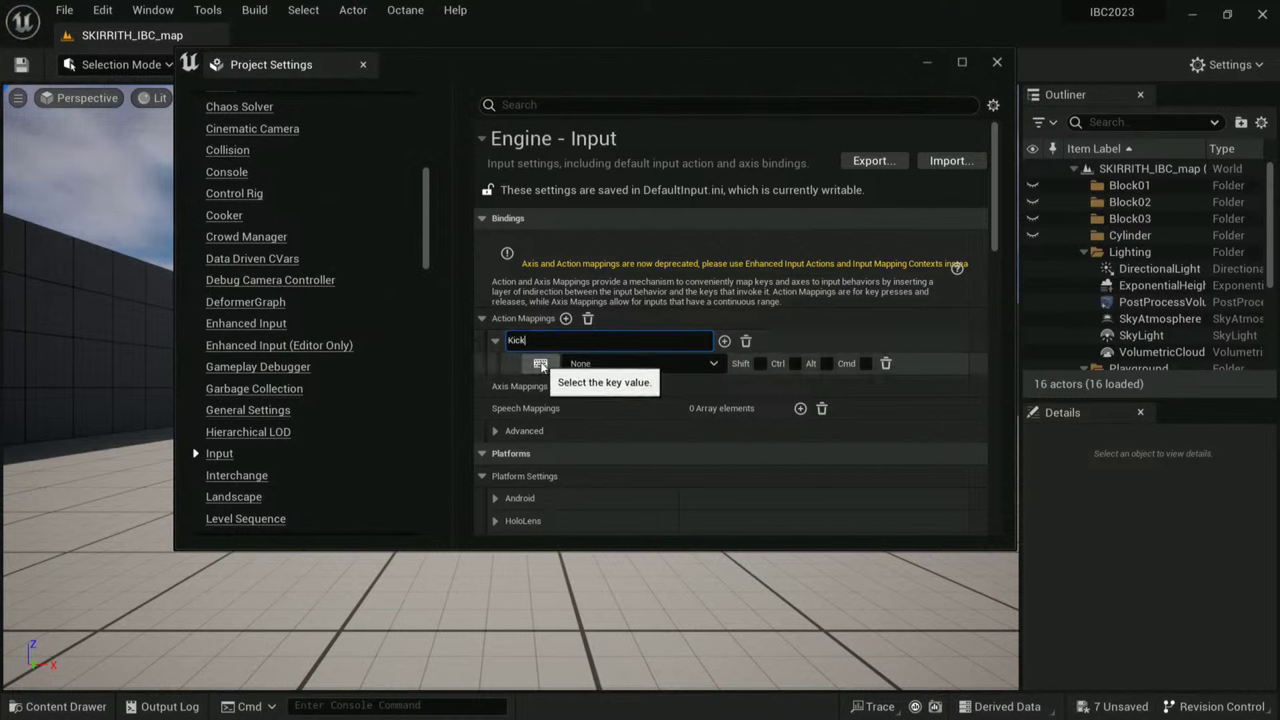
left_click(541, 365)
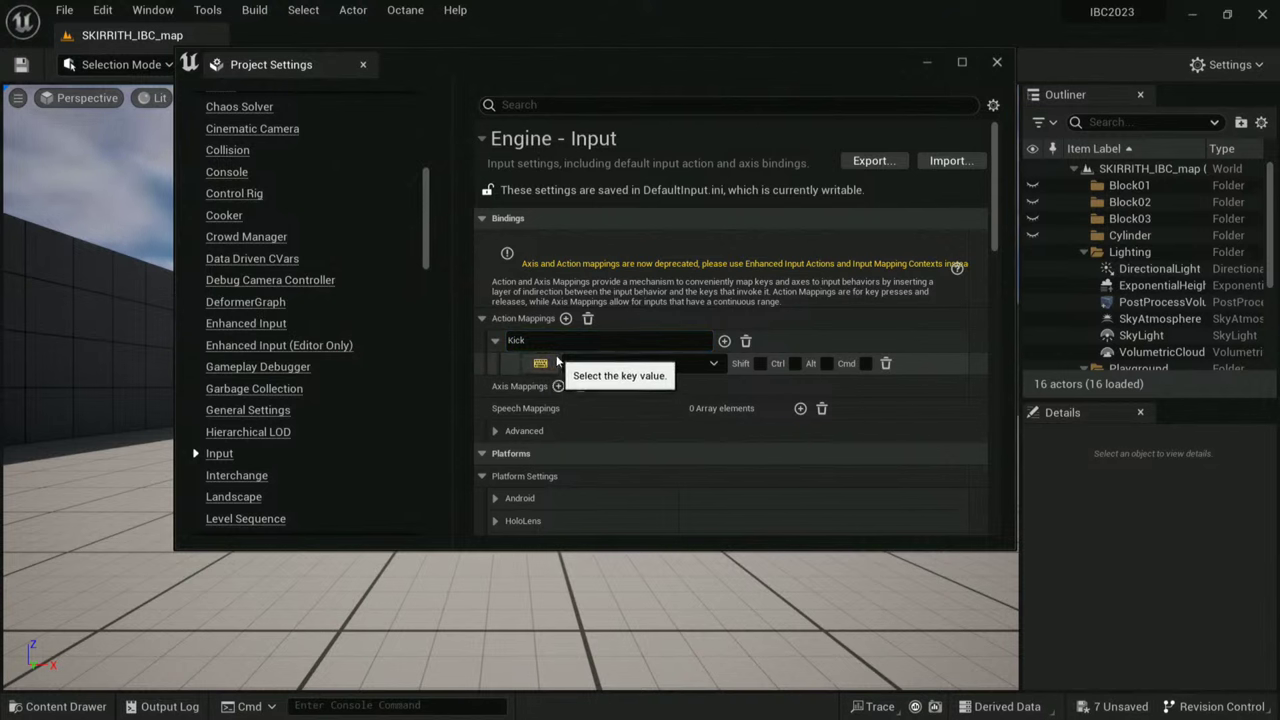
key("Escape")
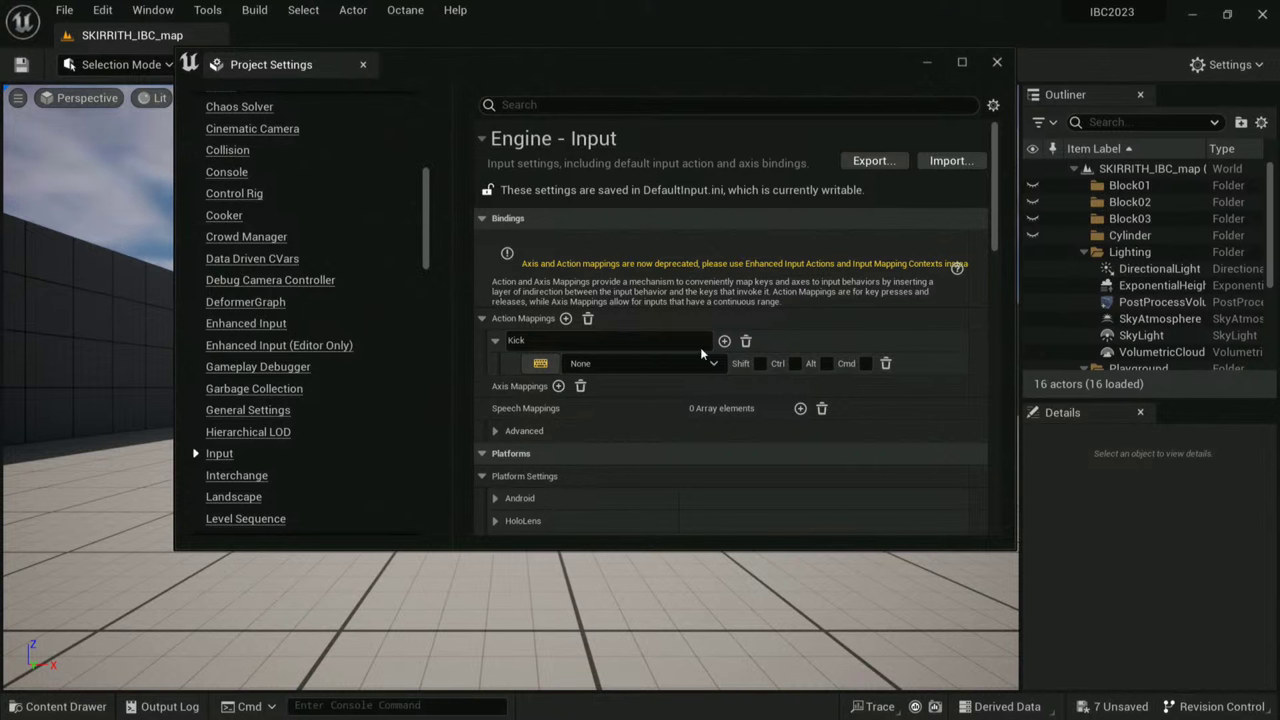
key("ctrl")
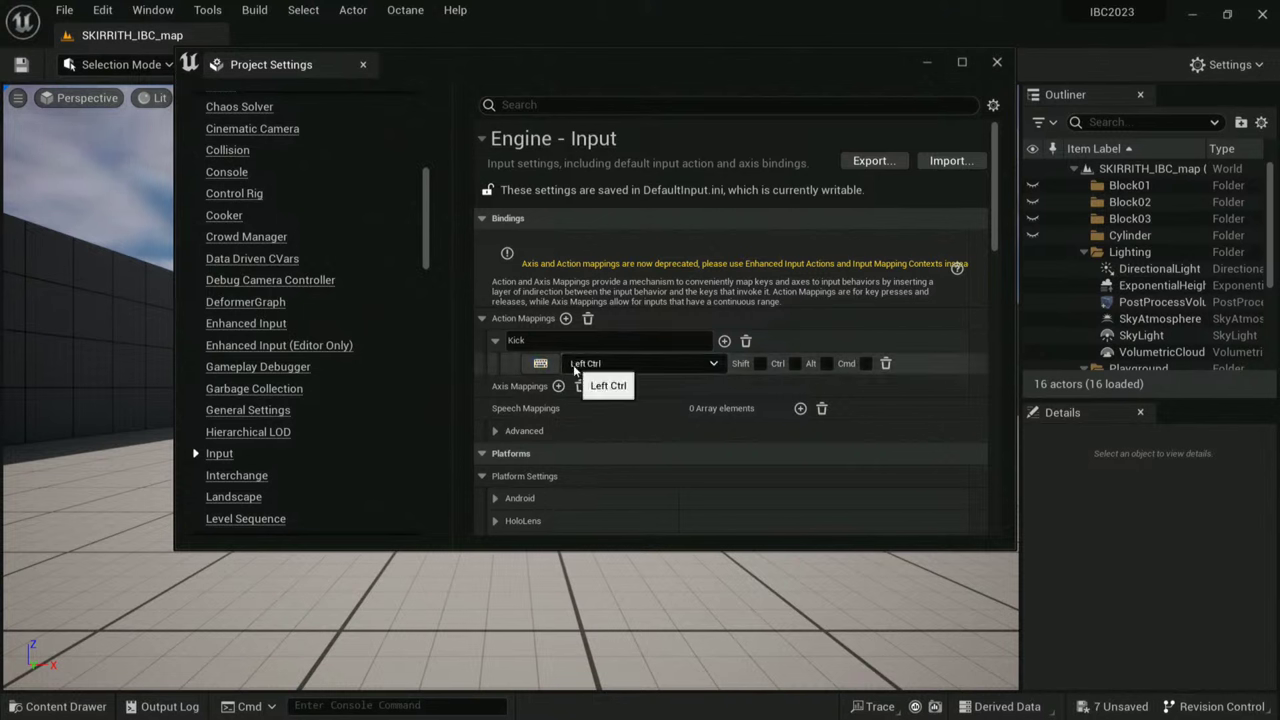
left_click(997, 63)
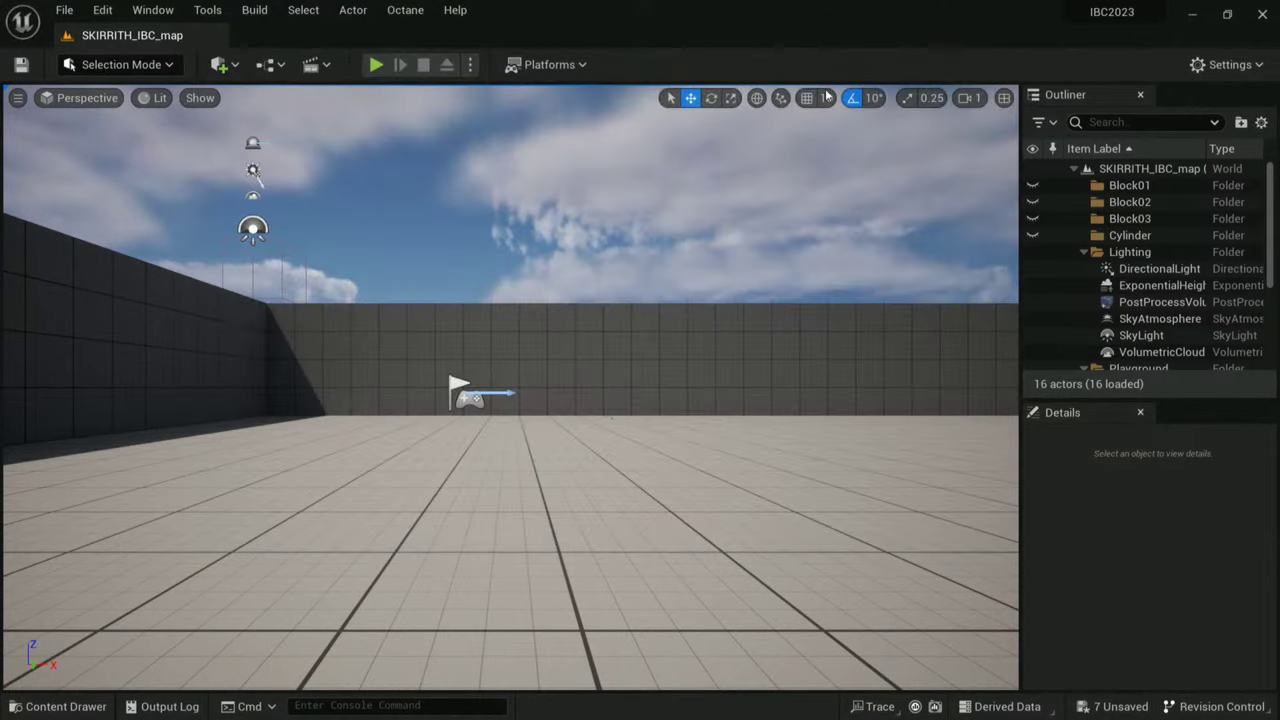
- Open BP_SkirrithCharacter and place a Kick input action event in the empty area of the Event Graph below the jump nodes
left_click(50, 706)
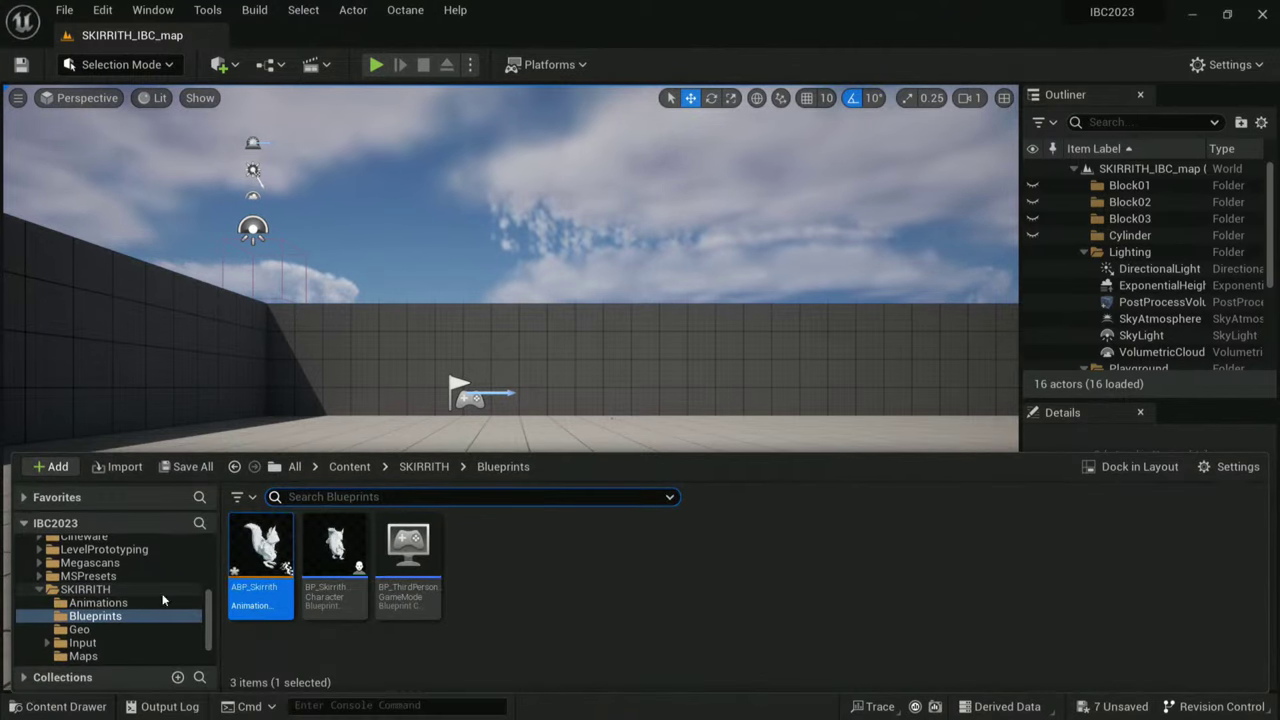
double_click(330, 550)
right_click_drag(669, 518, 764, 253)
scroll(586, 358, "up", 4)
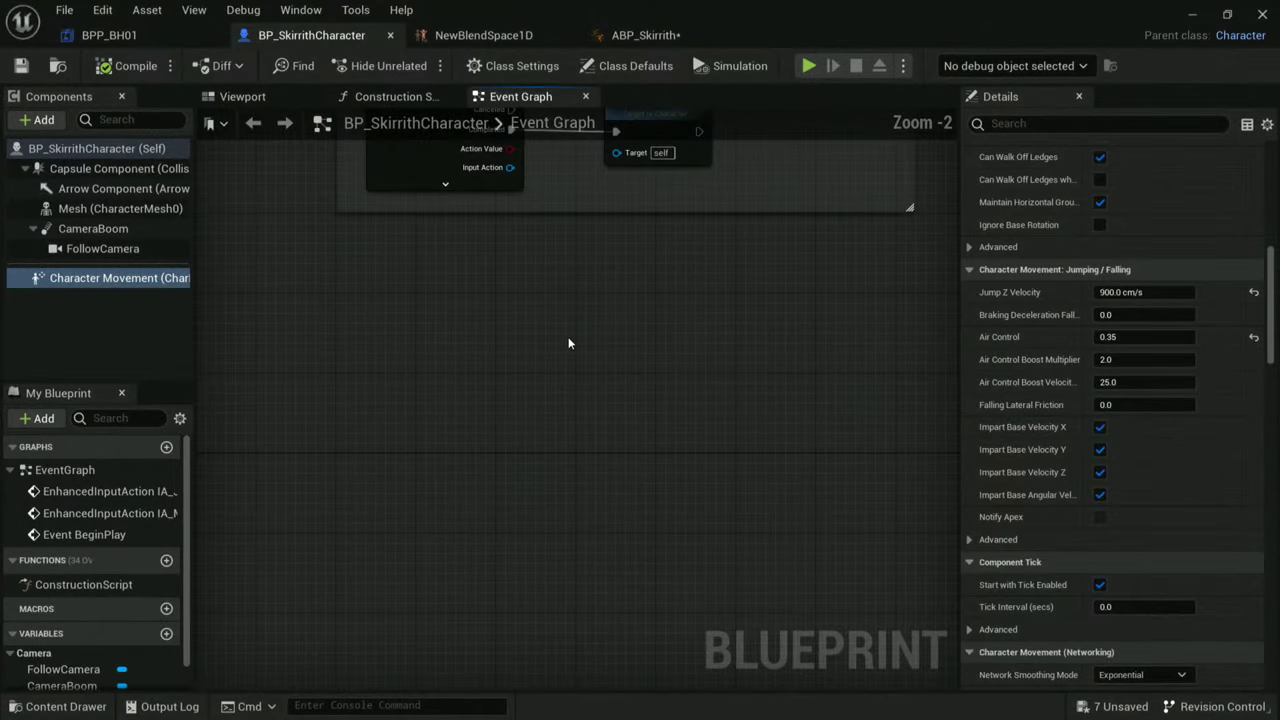
scroll(562, 332, "down", 1)
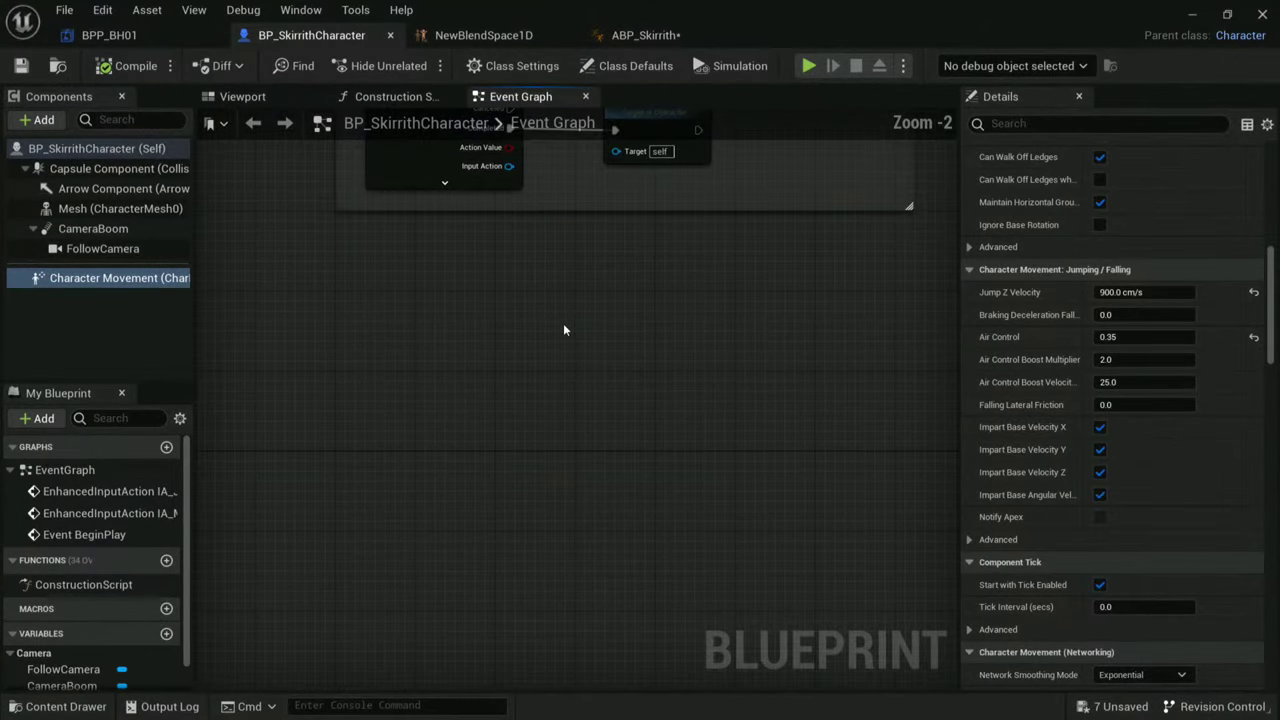
right_click(332, 310)
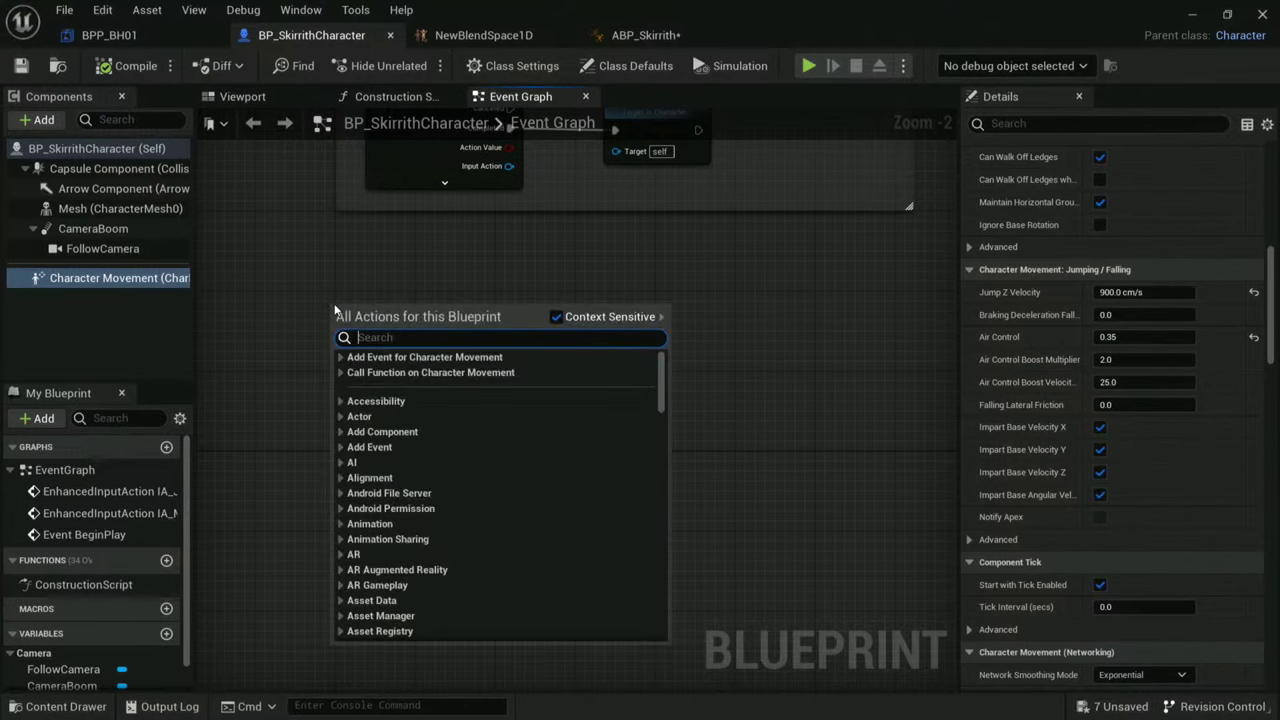
type("kick")
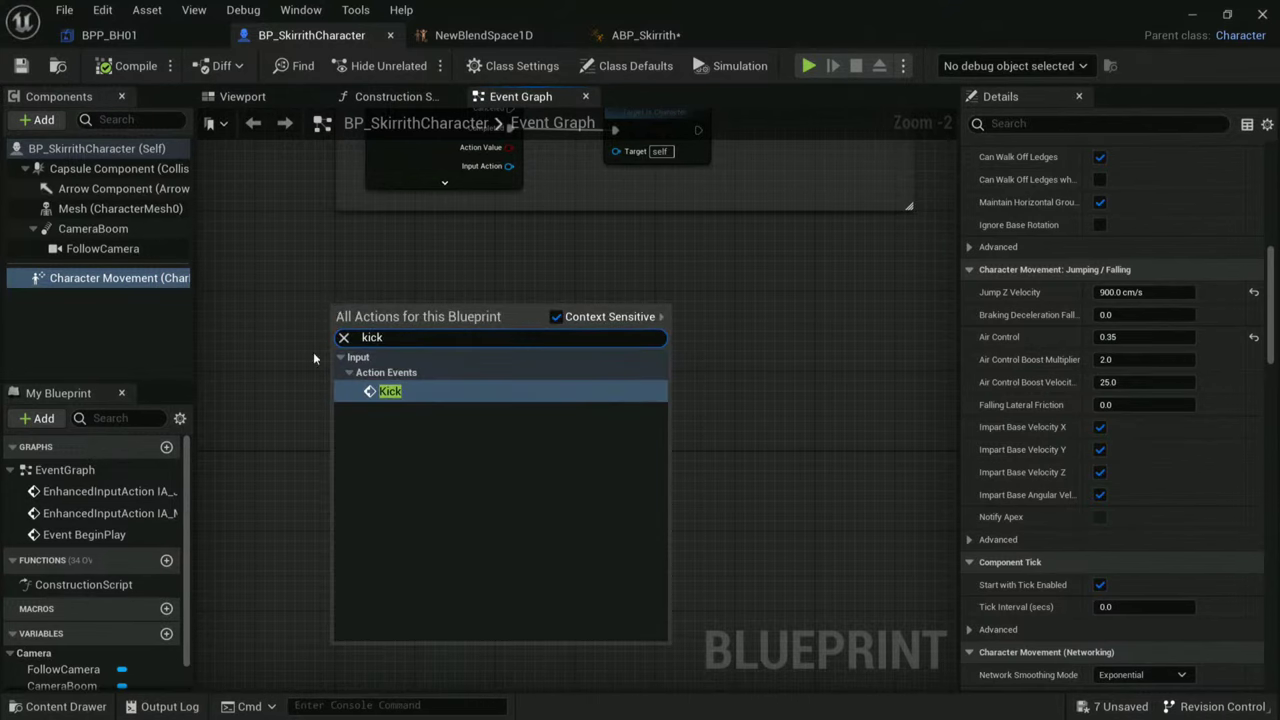
left_click(390, 391)
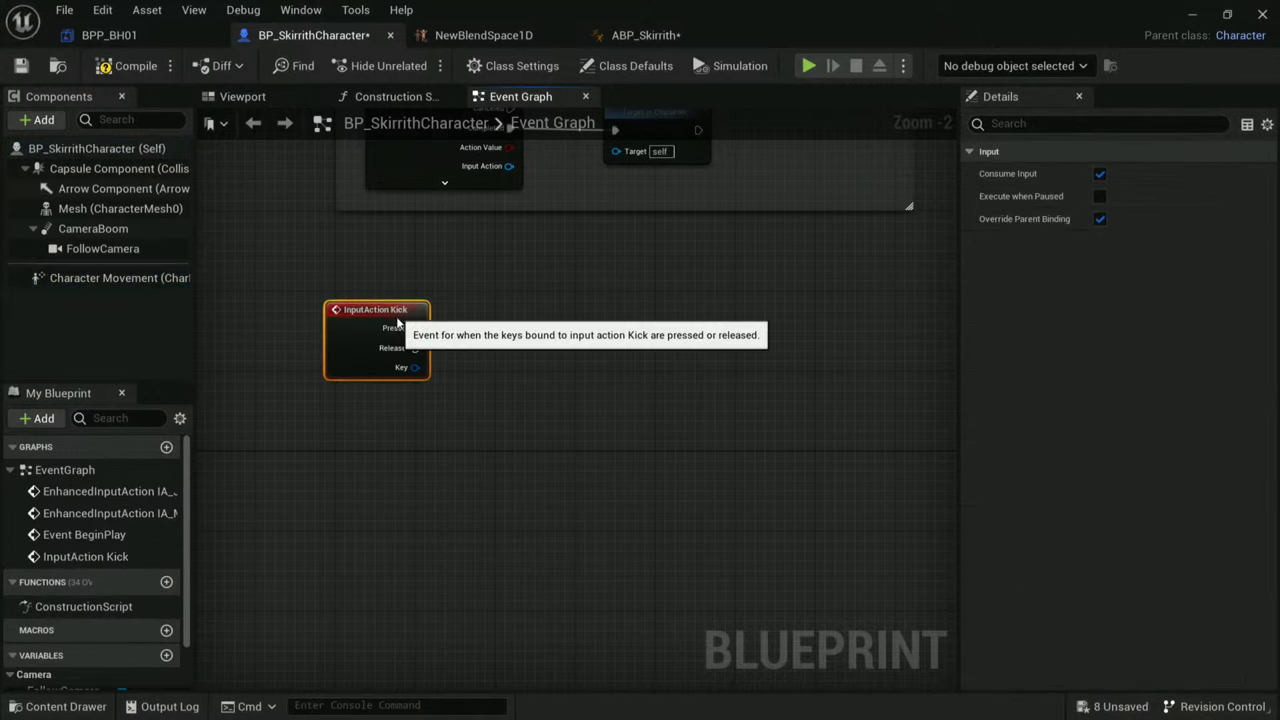
left_click_drag(390, 308, 390, 328)
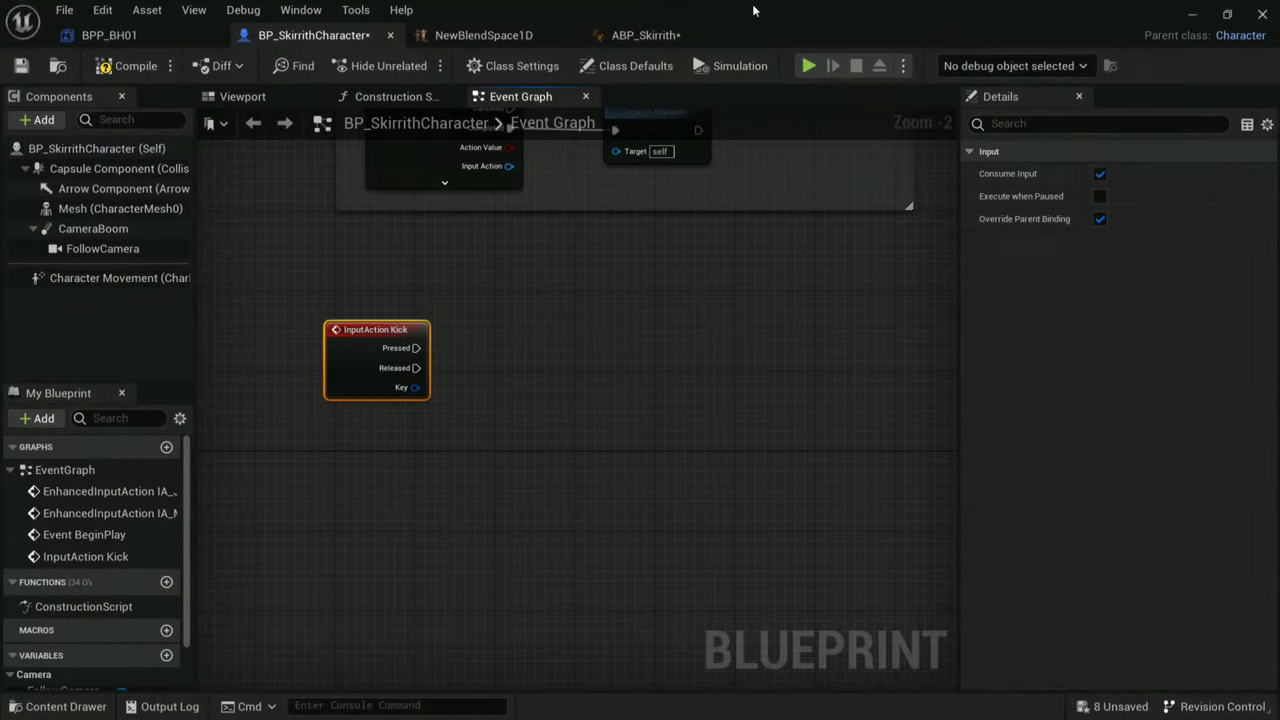
- Return to the SKIRRITH_IBC_map level and show the contents of the SKIRRITH Animations folder
left_click(1192, 15)
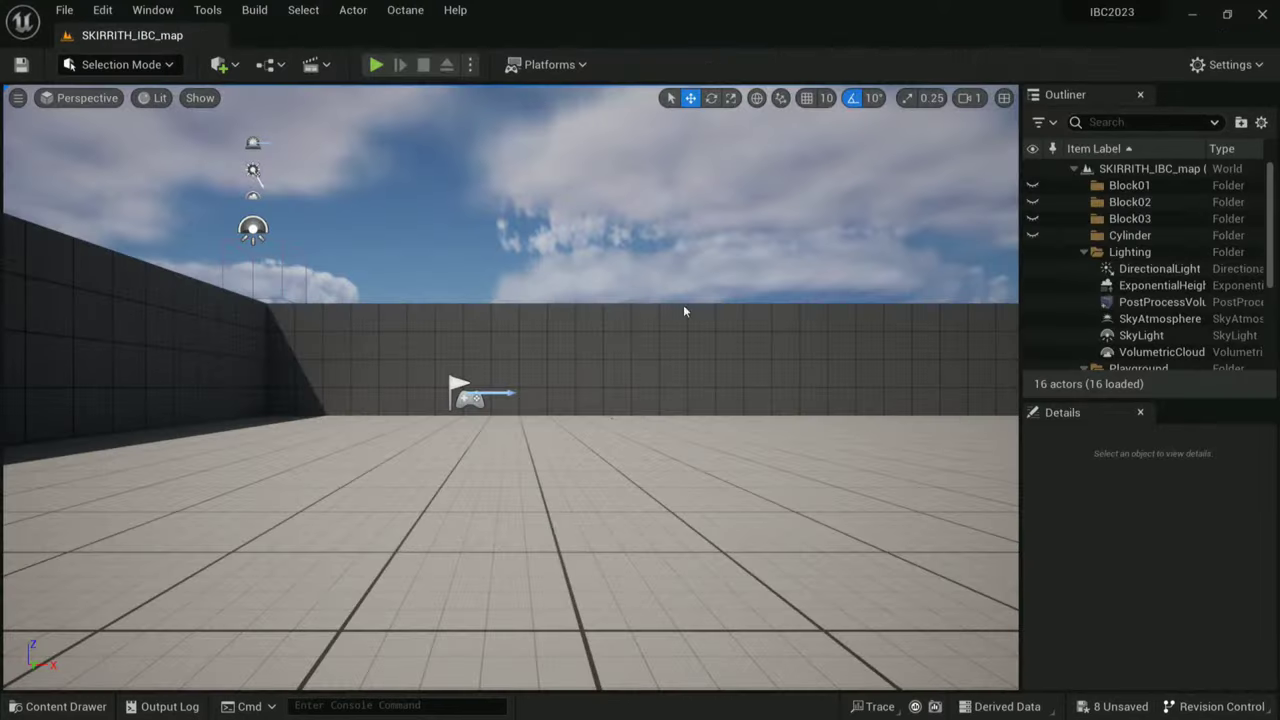
left_click(66, 706)
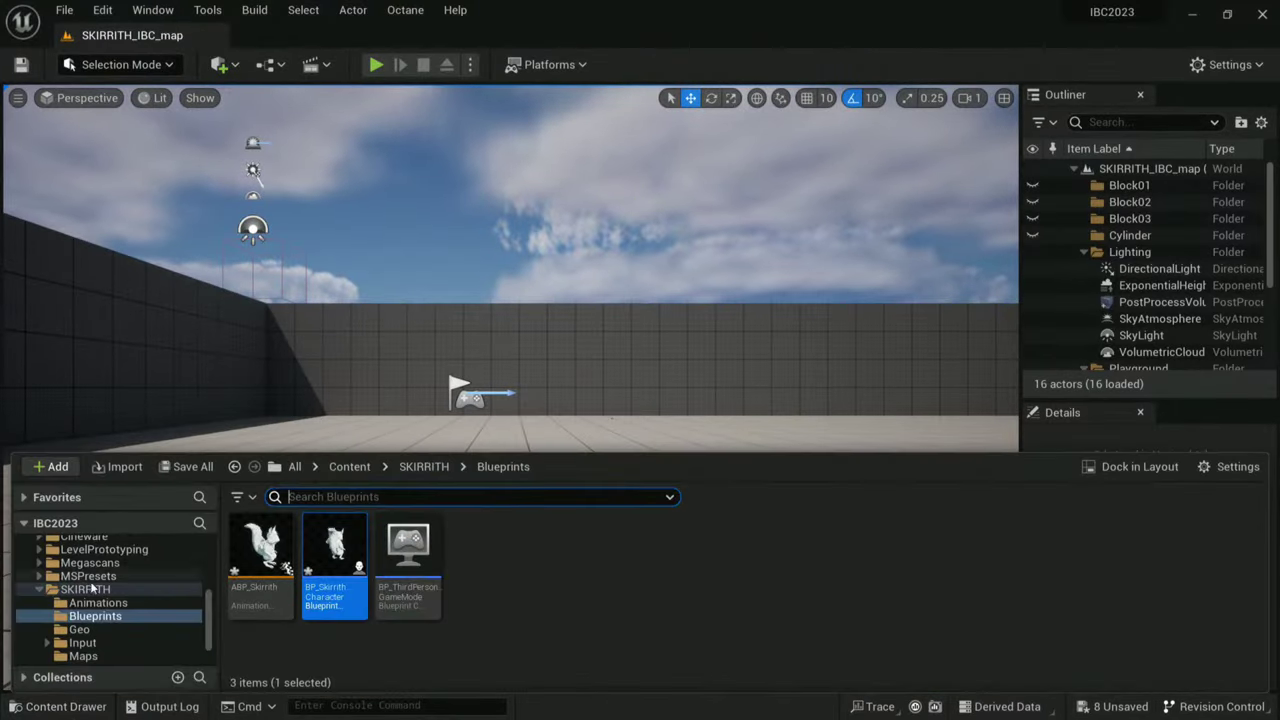
left_click(98, 603)
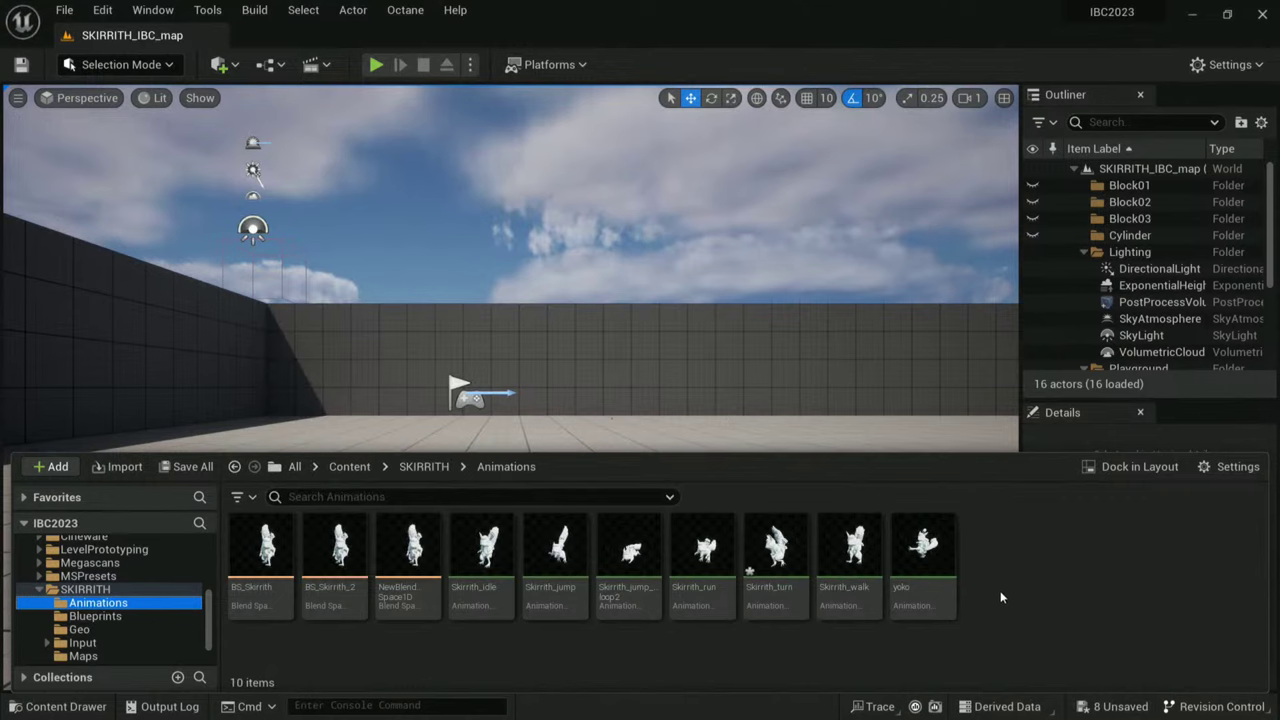
mouse_move(922, 543)
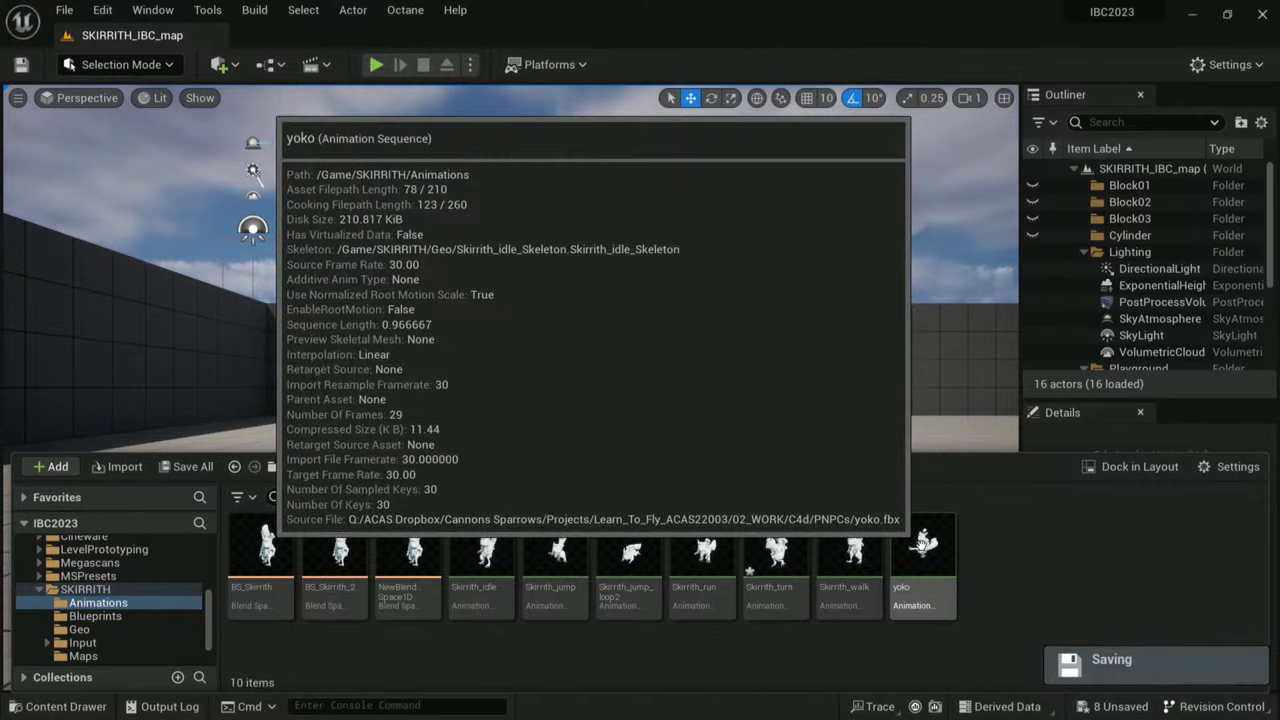
right_click(950, 545)
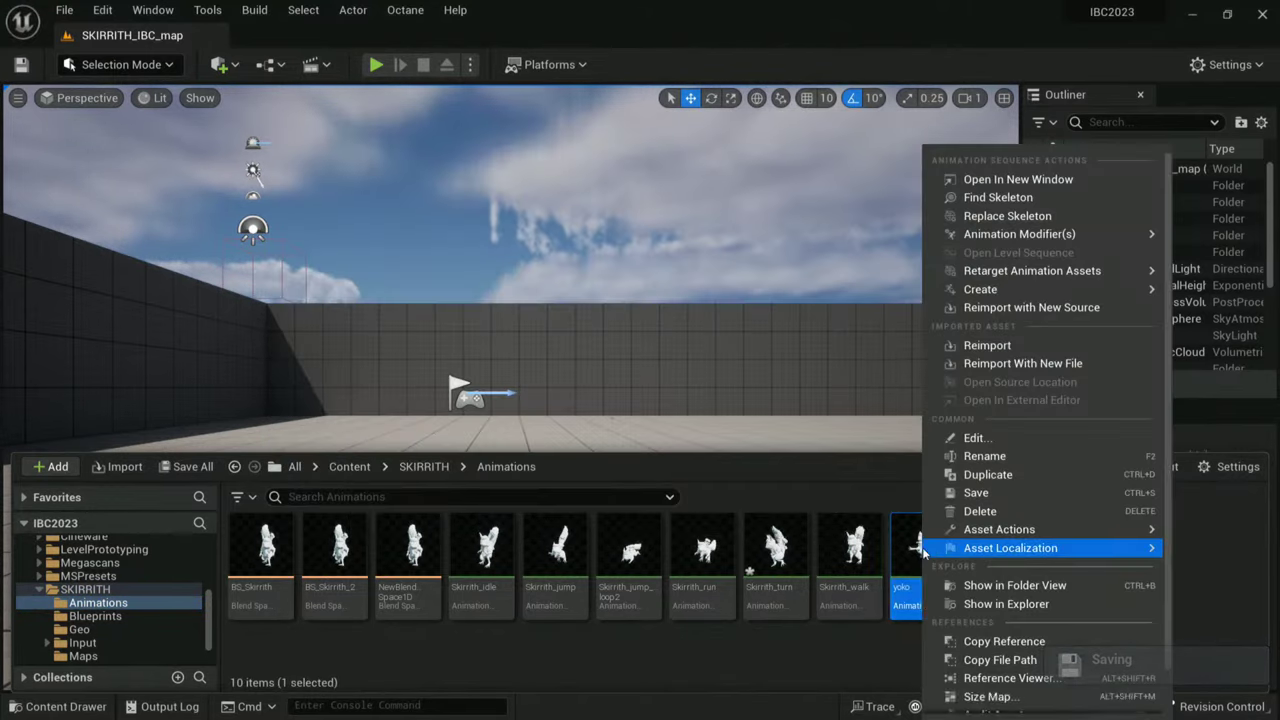
mouse_move(988, 290)
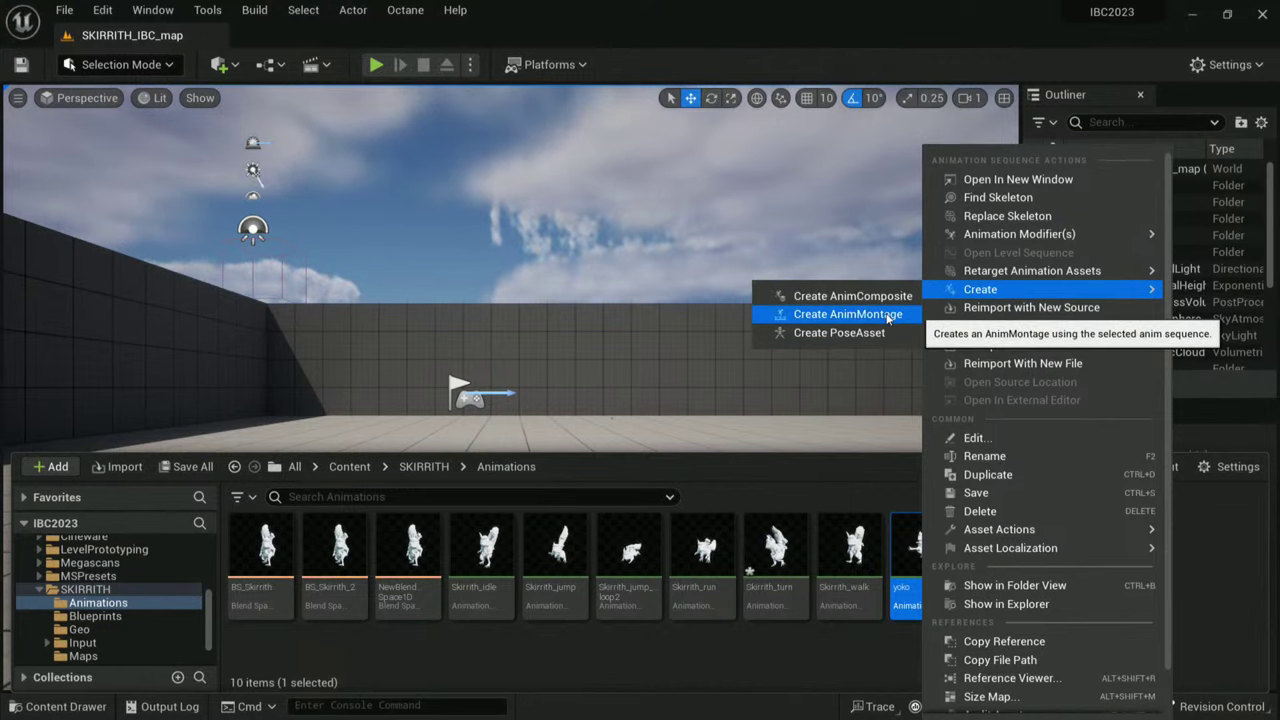
left_click(844, 648)
- Create an AnimMontage from the yoko animation sequence, keeping its default name
right_click(930, 546)
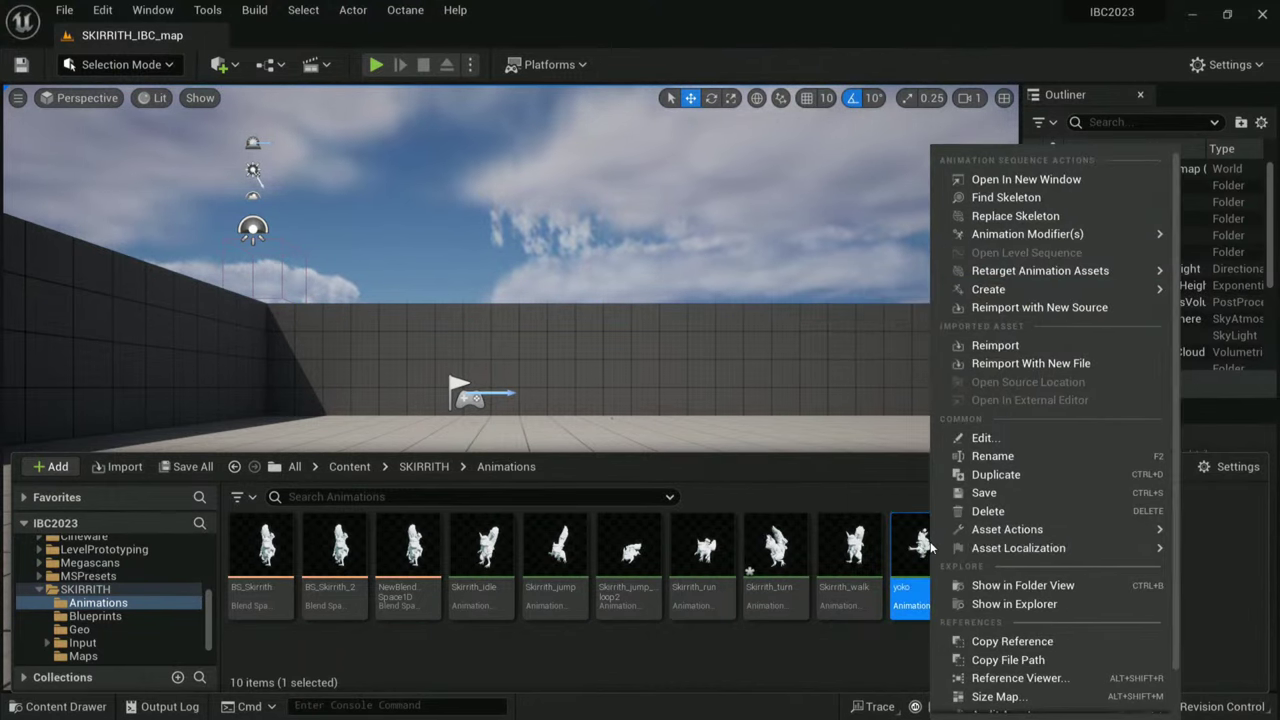
mouse_move(988, 290)
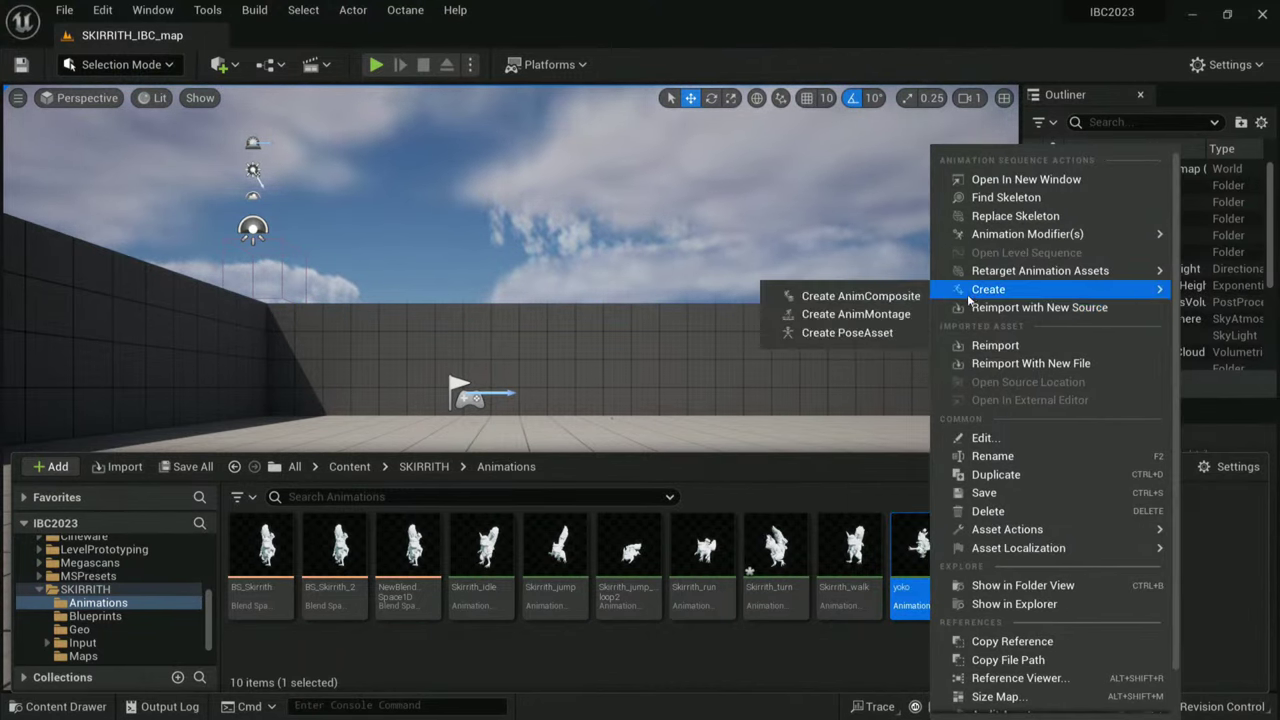
left_click(852, 316)
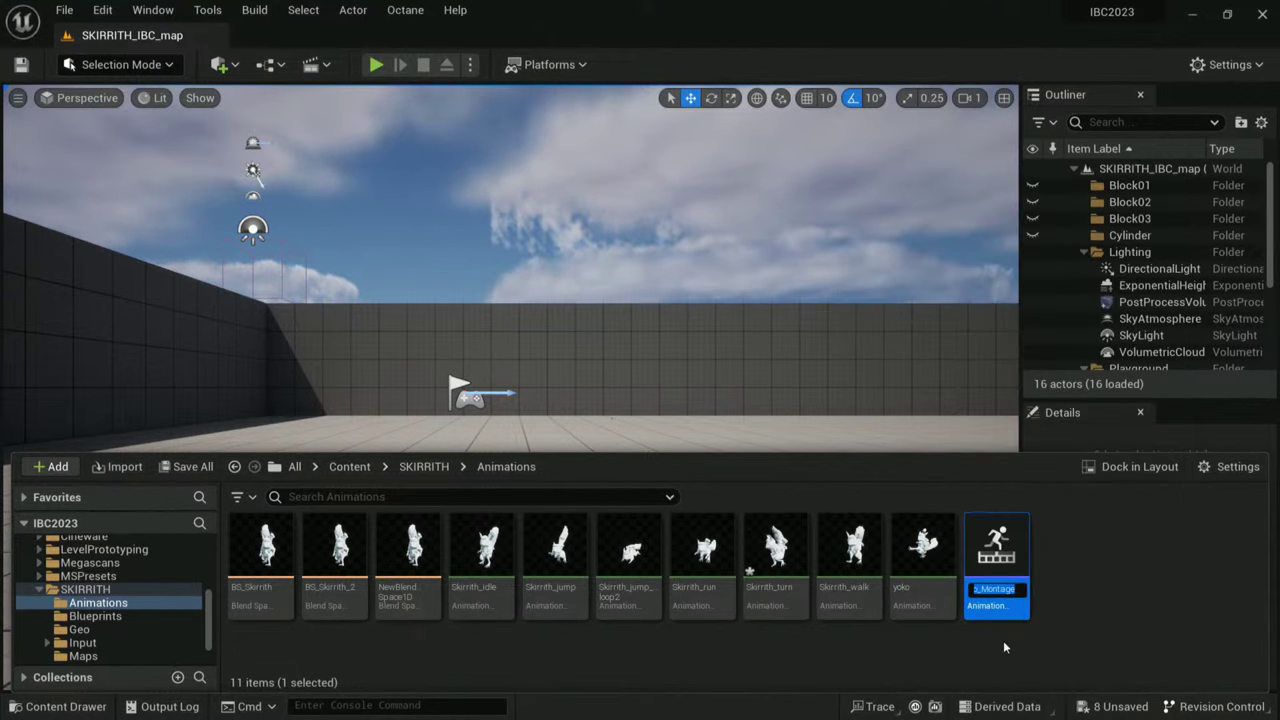
key("Return")
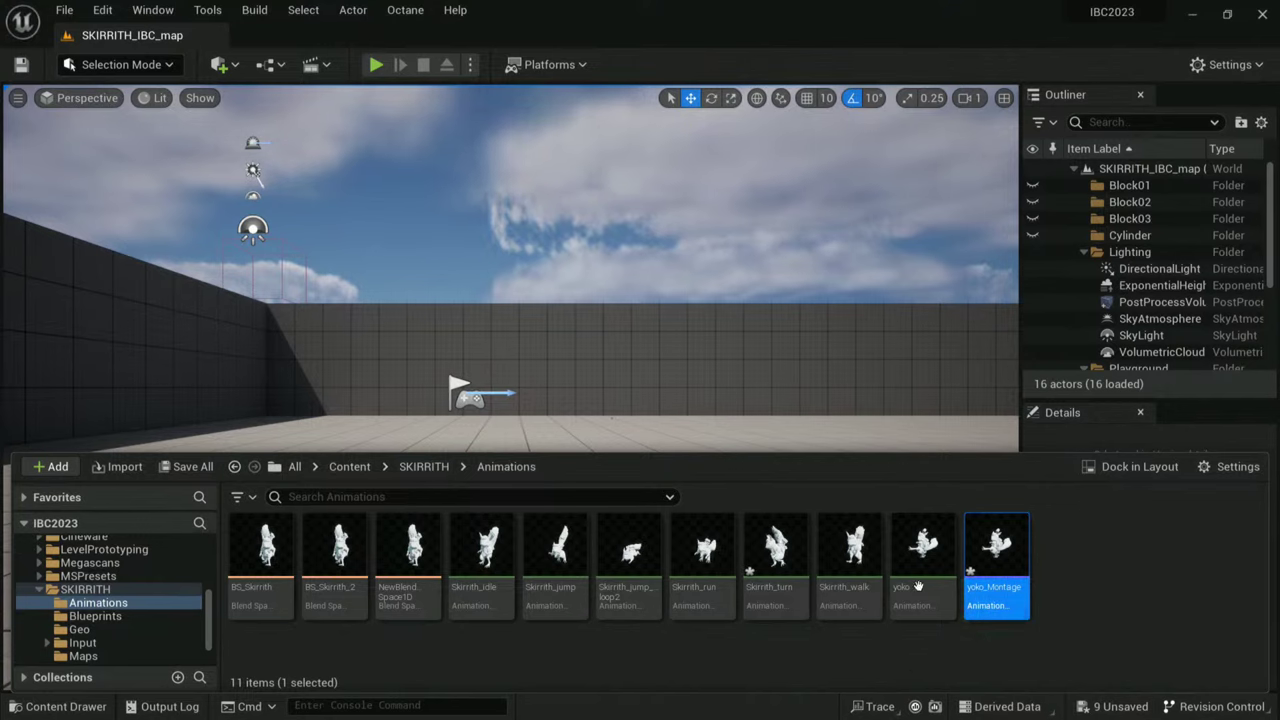
- Reopen BP_SkirrithCharacter from the Blueprints folder and add a Play Montage node driven by the Pressed output of InputAction Kick
left_click(96, 617)
double_click(337, 548)
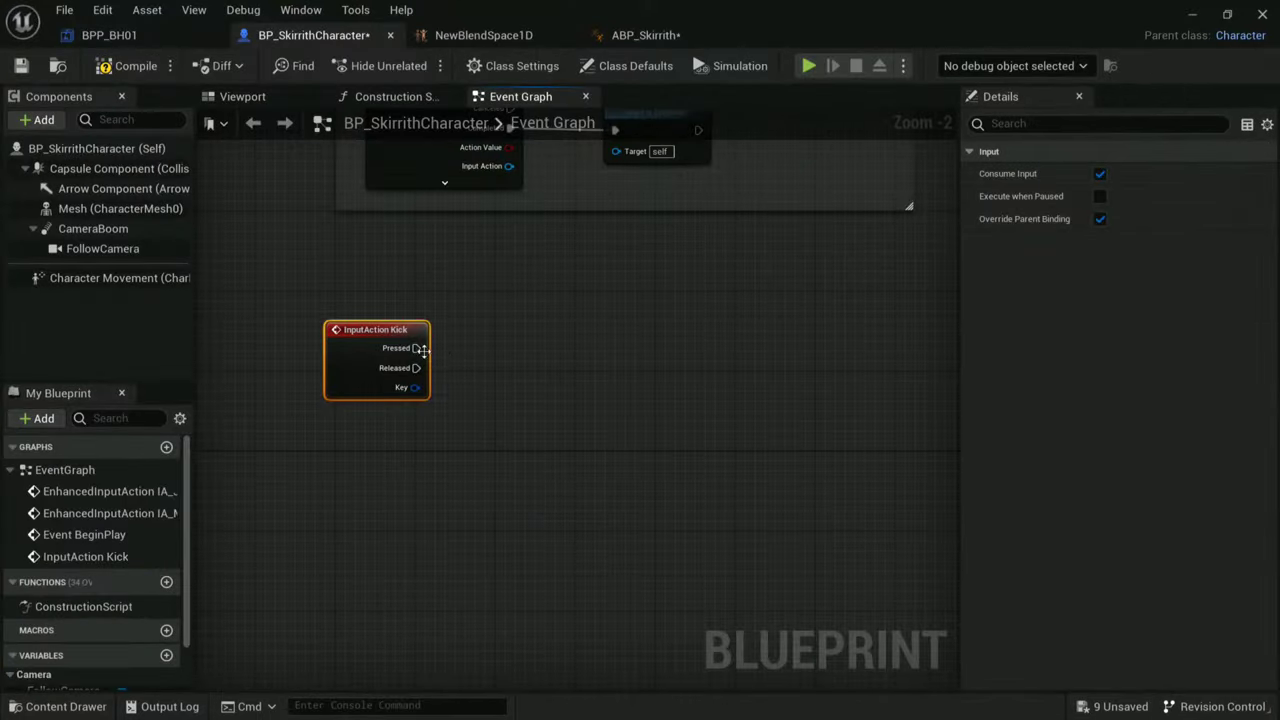
left_click_drag(420, 348, 668, 352)
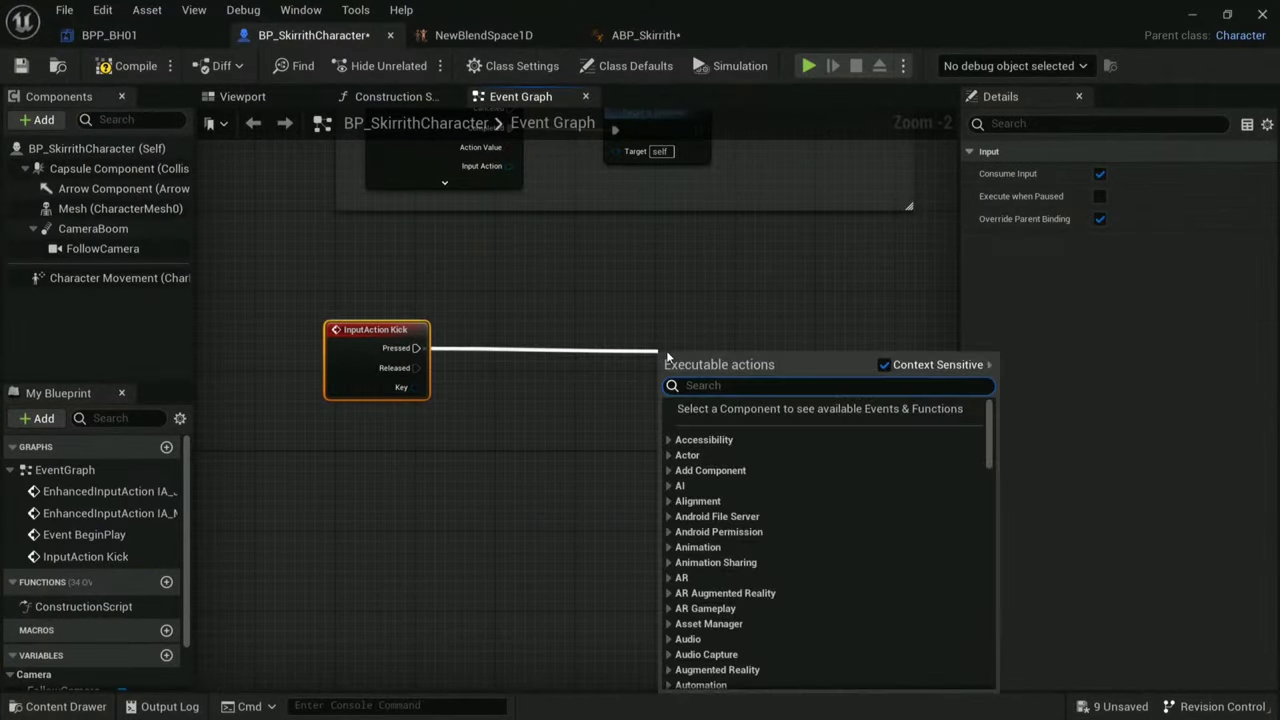
type("montag")
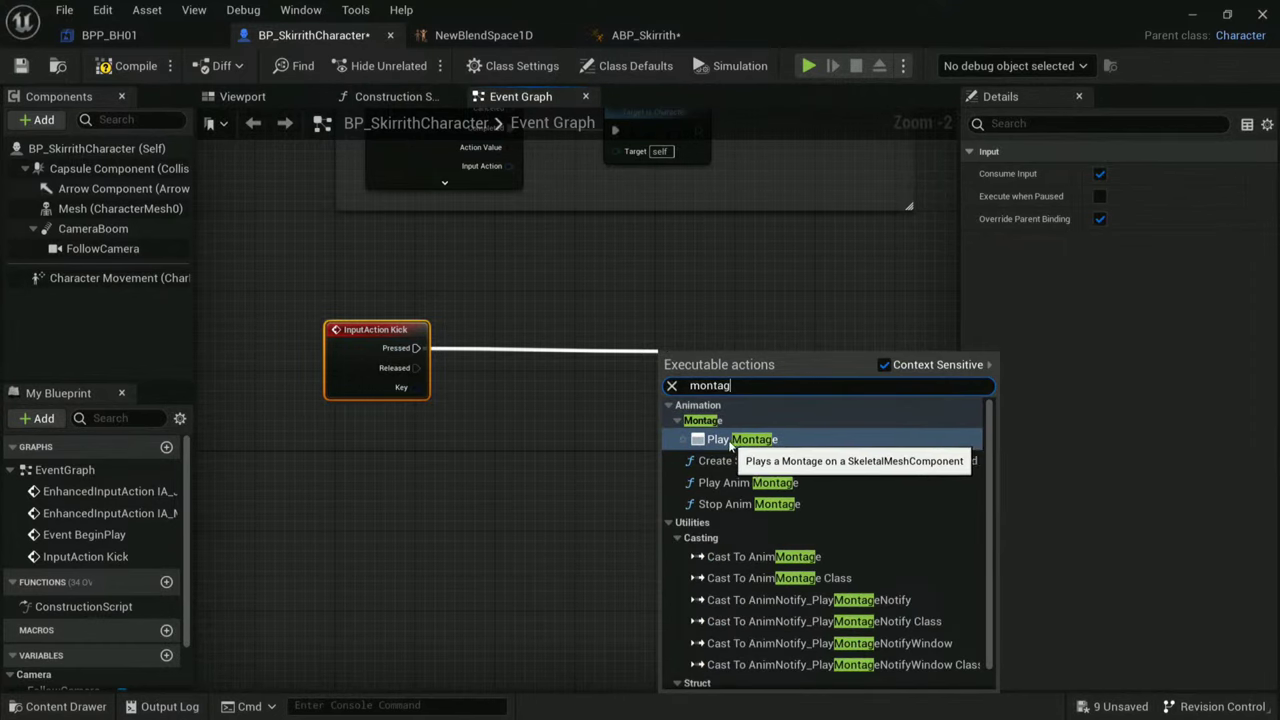
left_click(740, 440)
left_click_drag(777, 364, 824, 337)
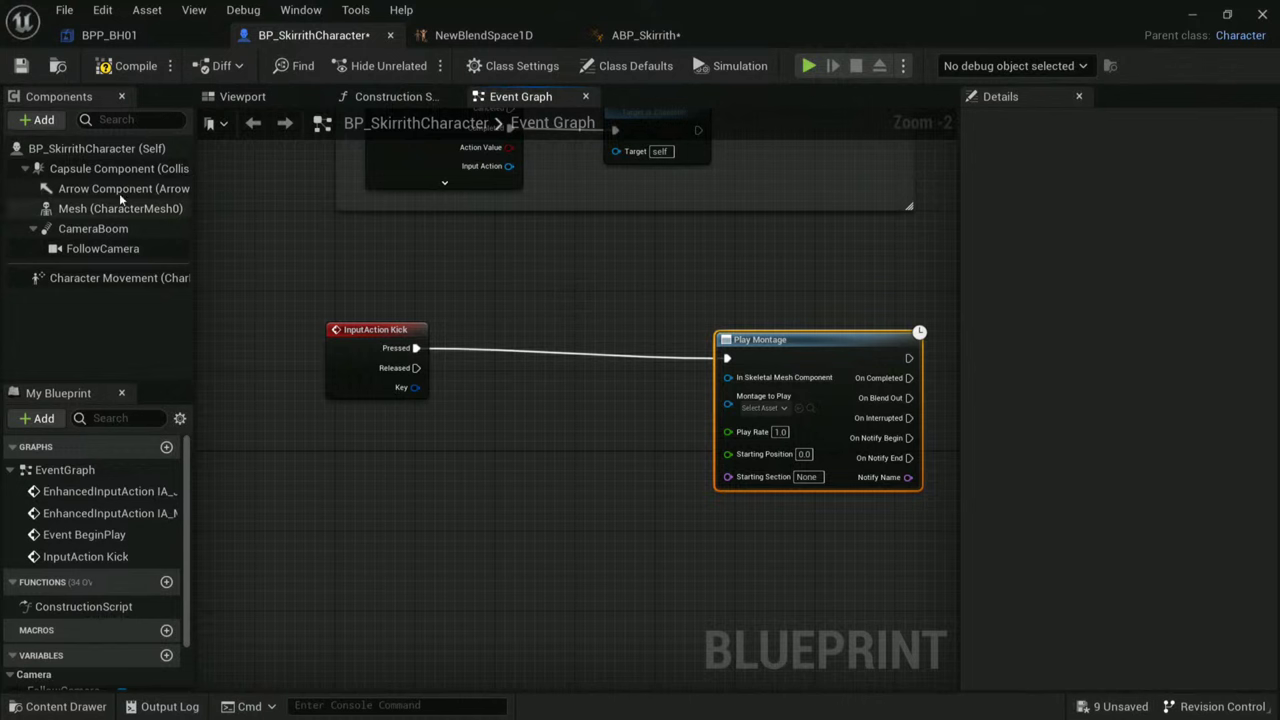
- Add a reference to the Mesh component, connect it to Play Montage's In Skeletal Mesh Component, and place it below the execution wire
left_click(64, 209)
left_click_drag(62, 211, 726, 381)
left_click_drag(573, 428, 566, 409)
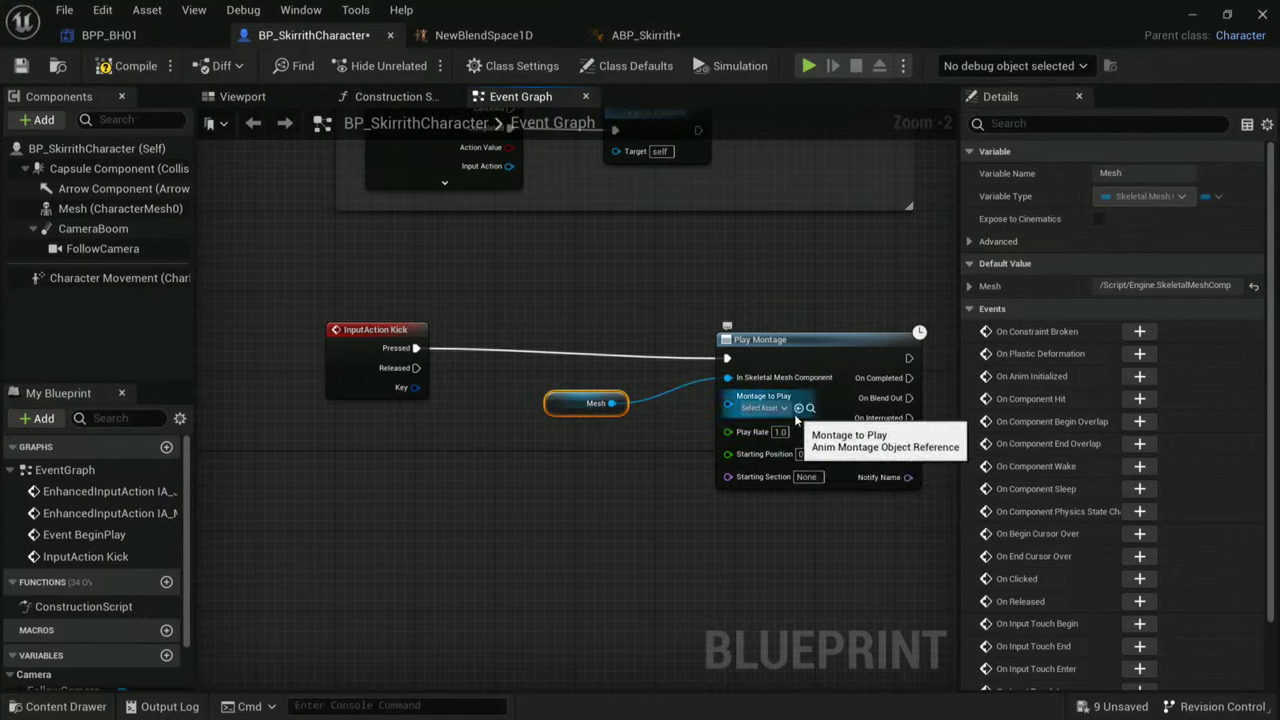
- Set the Play Montage node's Montage to Play to yoko_Montage and compile the character blueprint
left_click(765, 408)
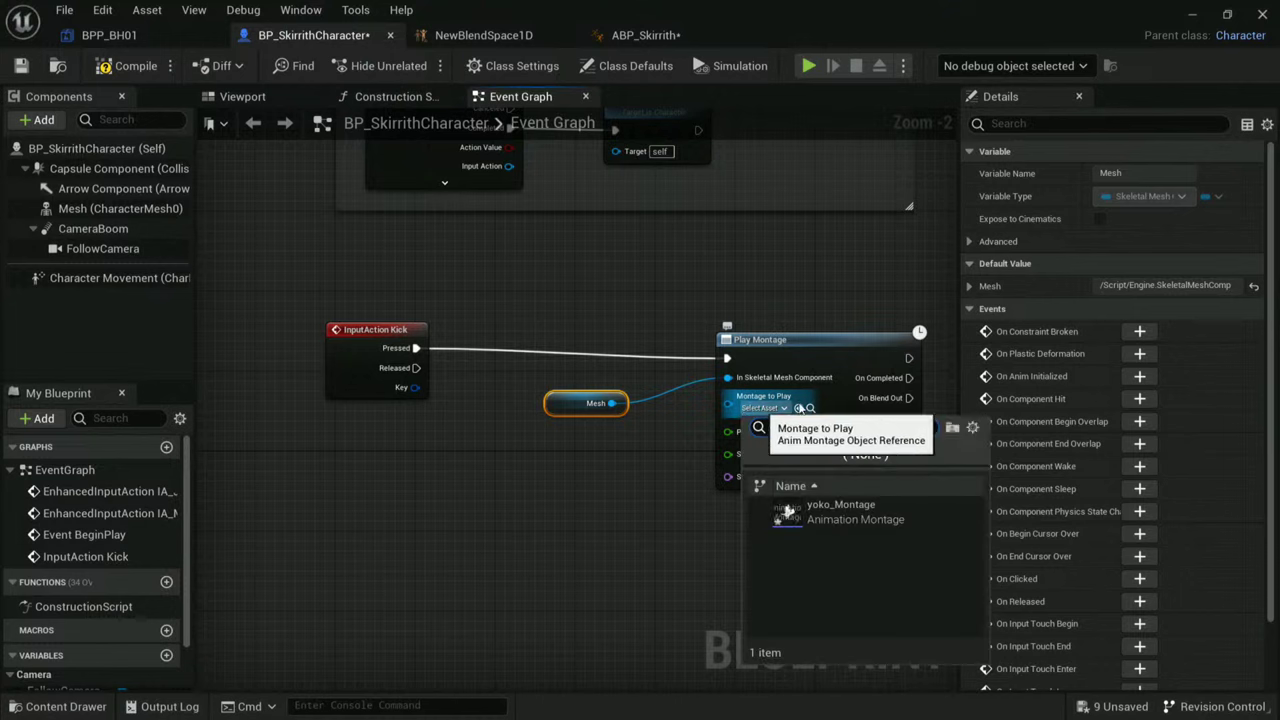
left_click(855, 515)
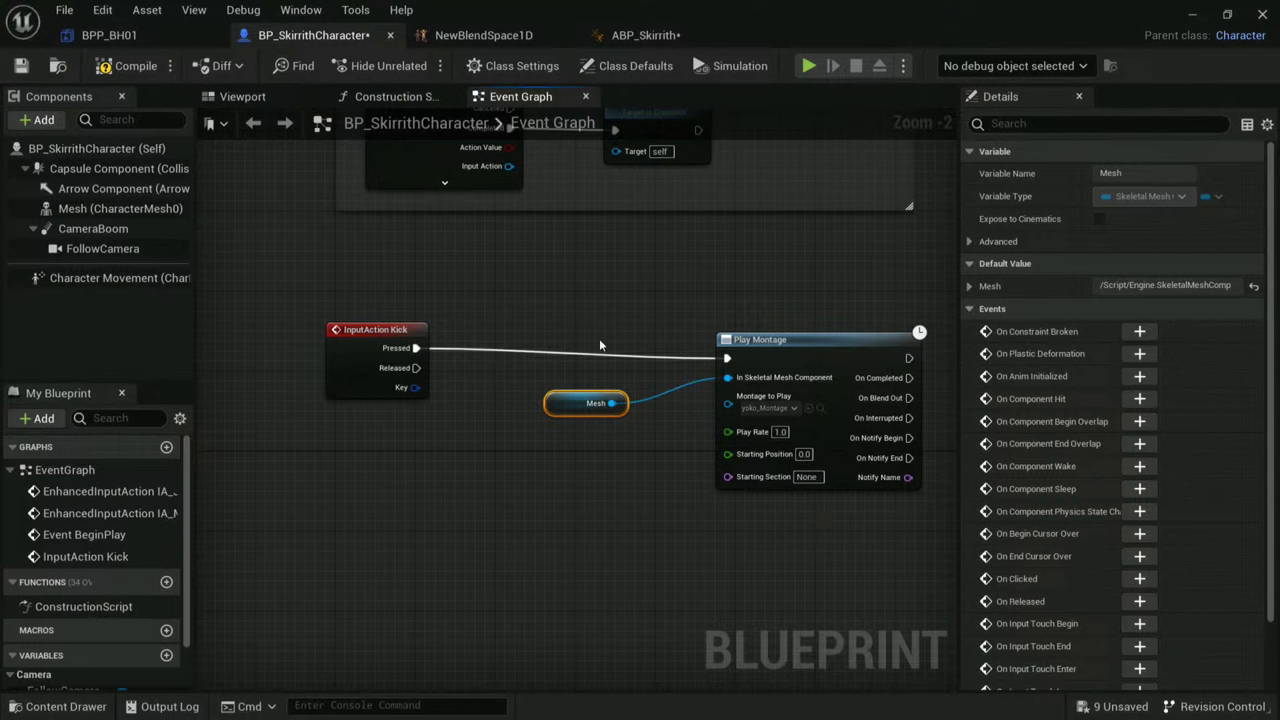
left_click(128, 65)
- Play-test the SKIRRITH_IBC_map level by running the squirrel character in both directions and jumping, and end the play session
left_click(1194, 16)
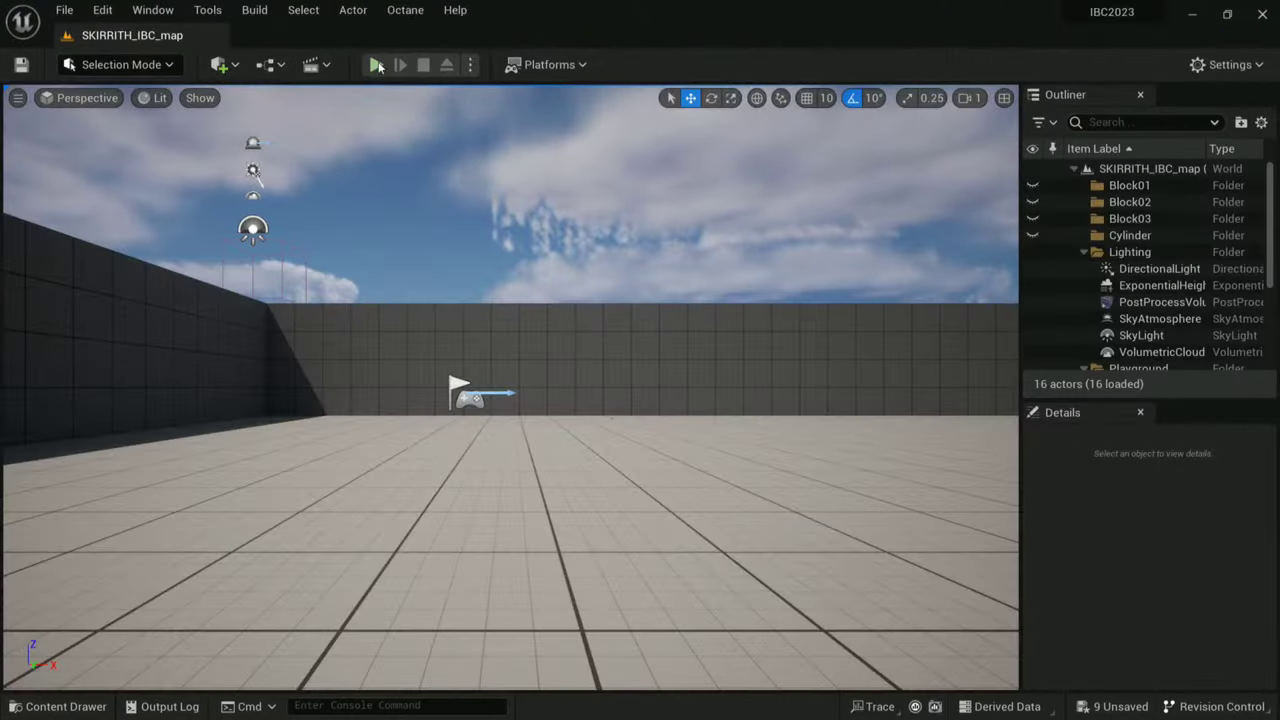
left_click(376, 65)
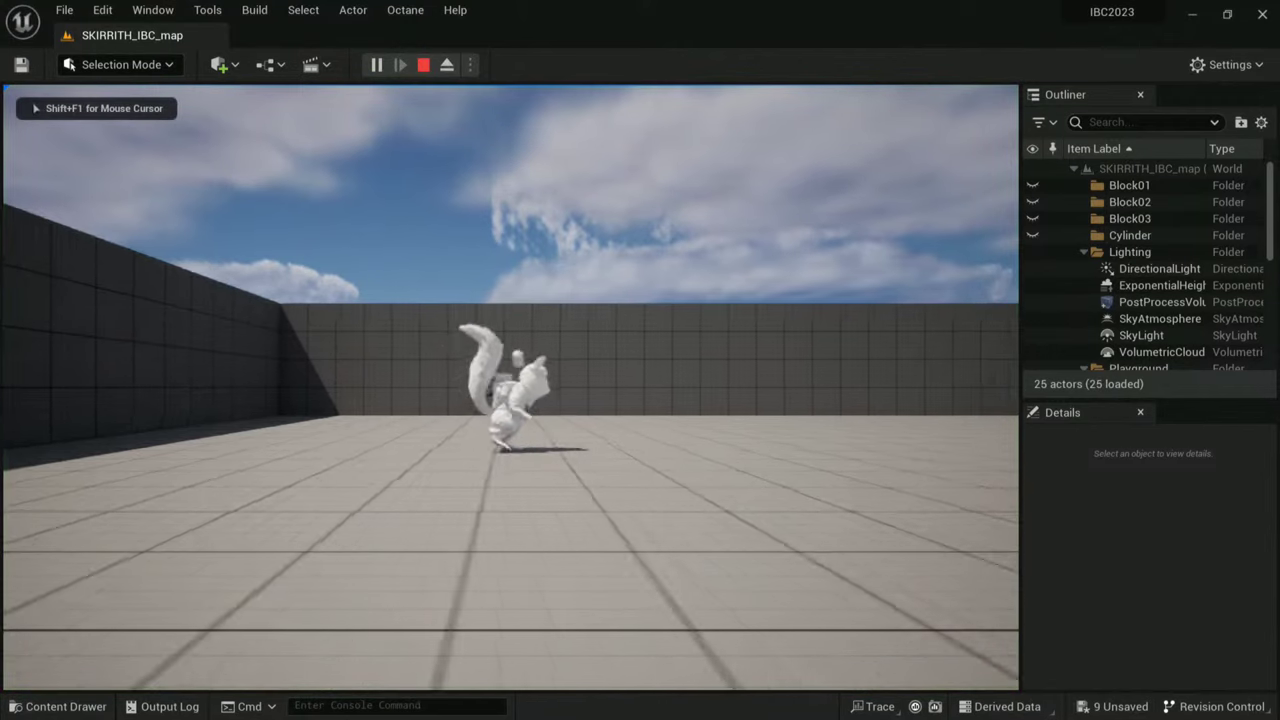
key("a")
key("space")
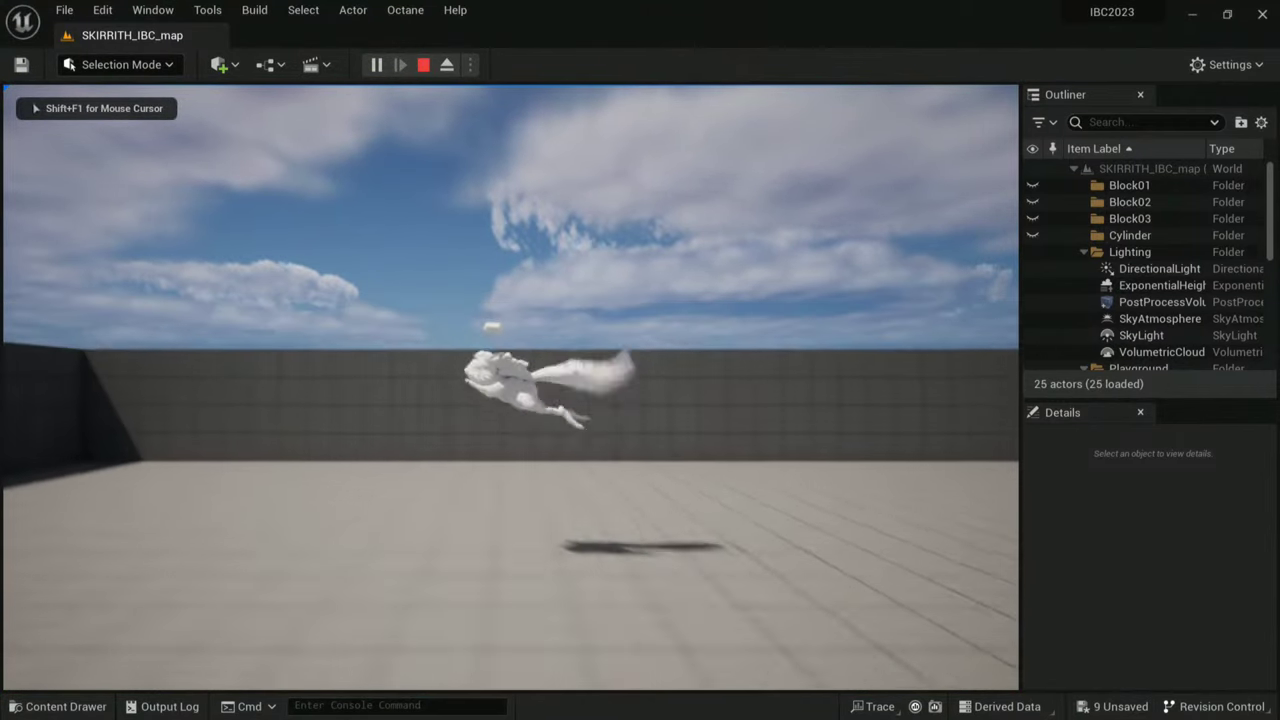
key("d")
key("d")
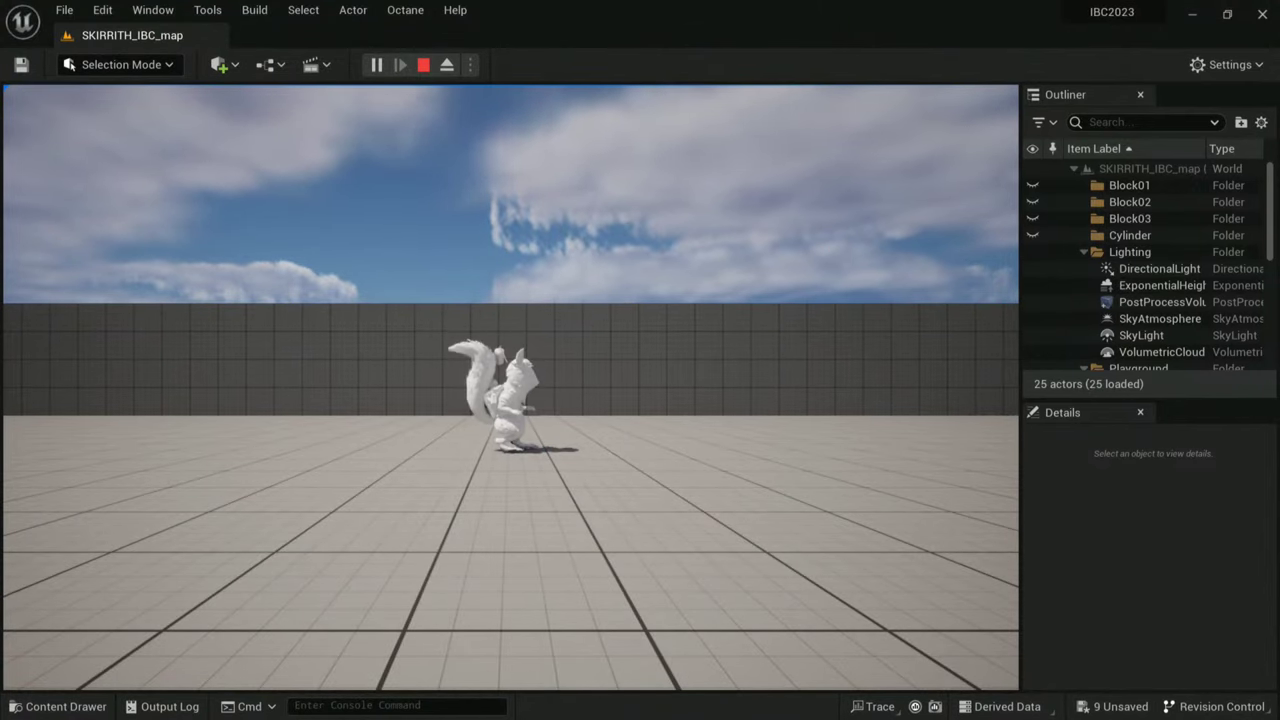
key("Escape")
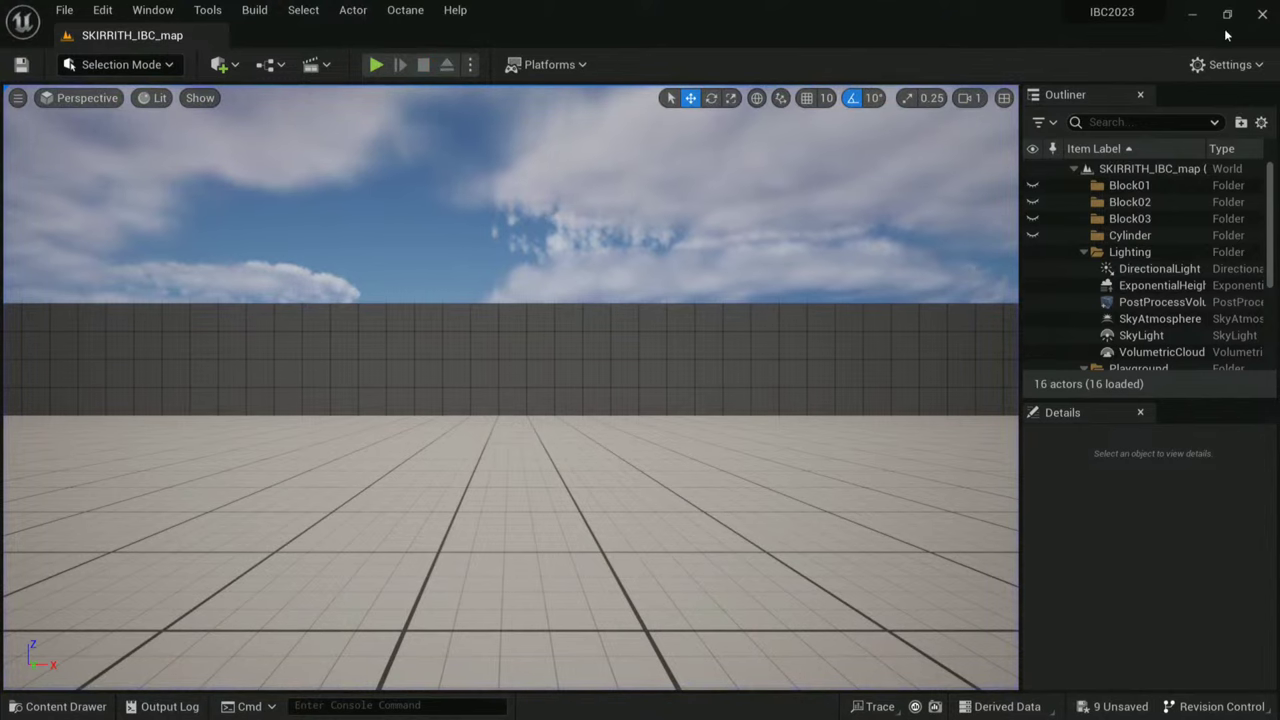
- Open the BP_SkirrithCharacter blueprint from the SKIRRITH Blueprints folder
left_click(1194, 16)
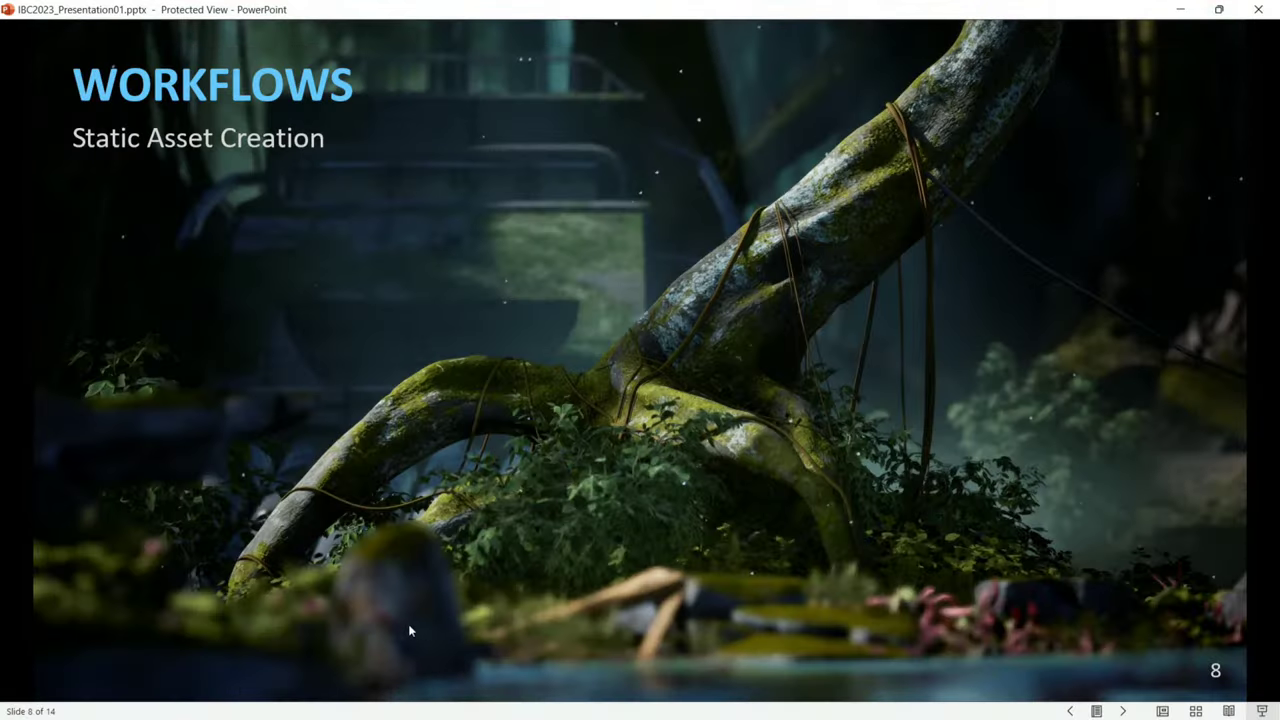
key("alt+Tab")
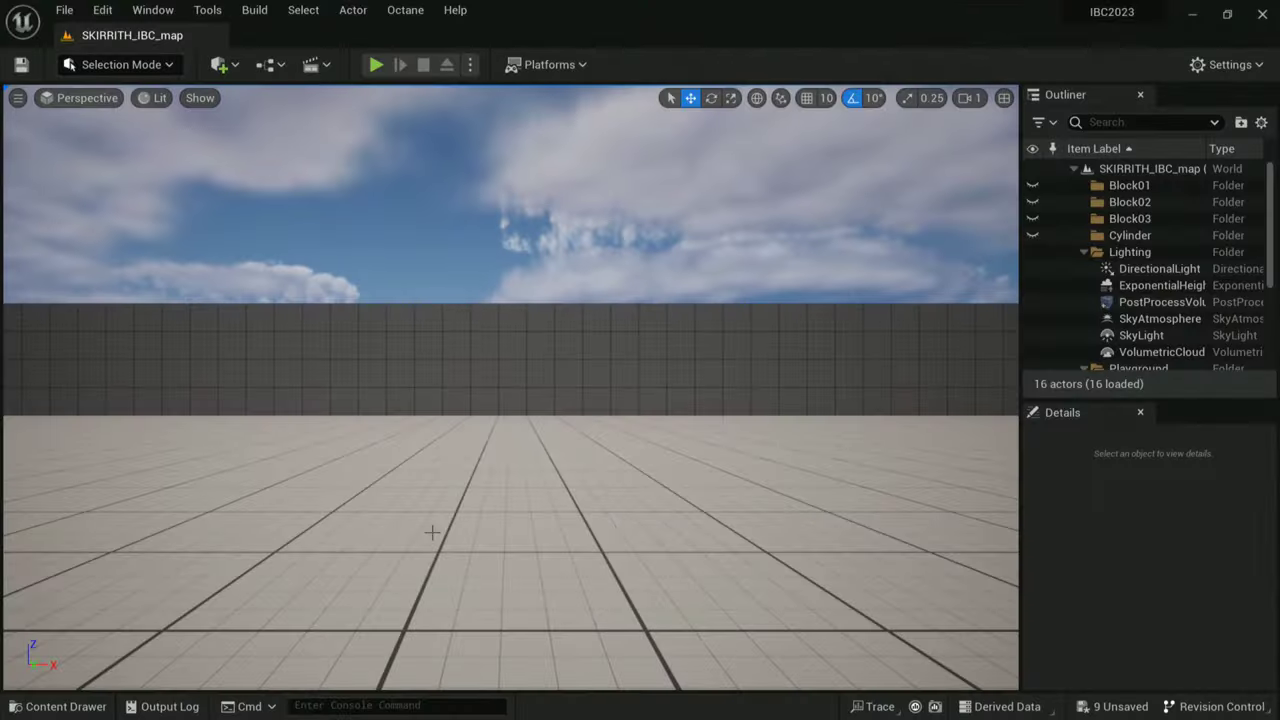
left_click(62, 706)
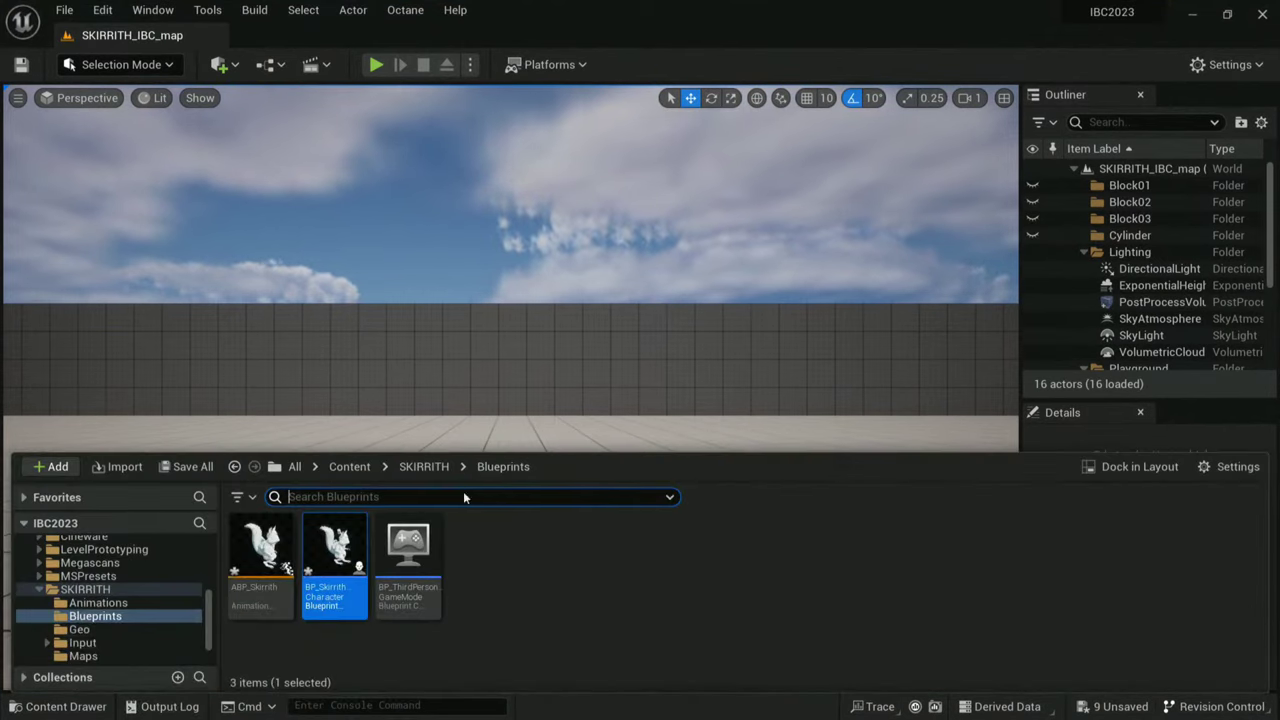
double_click(335, 555)
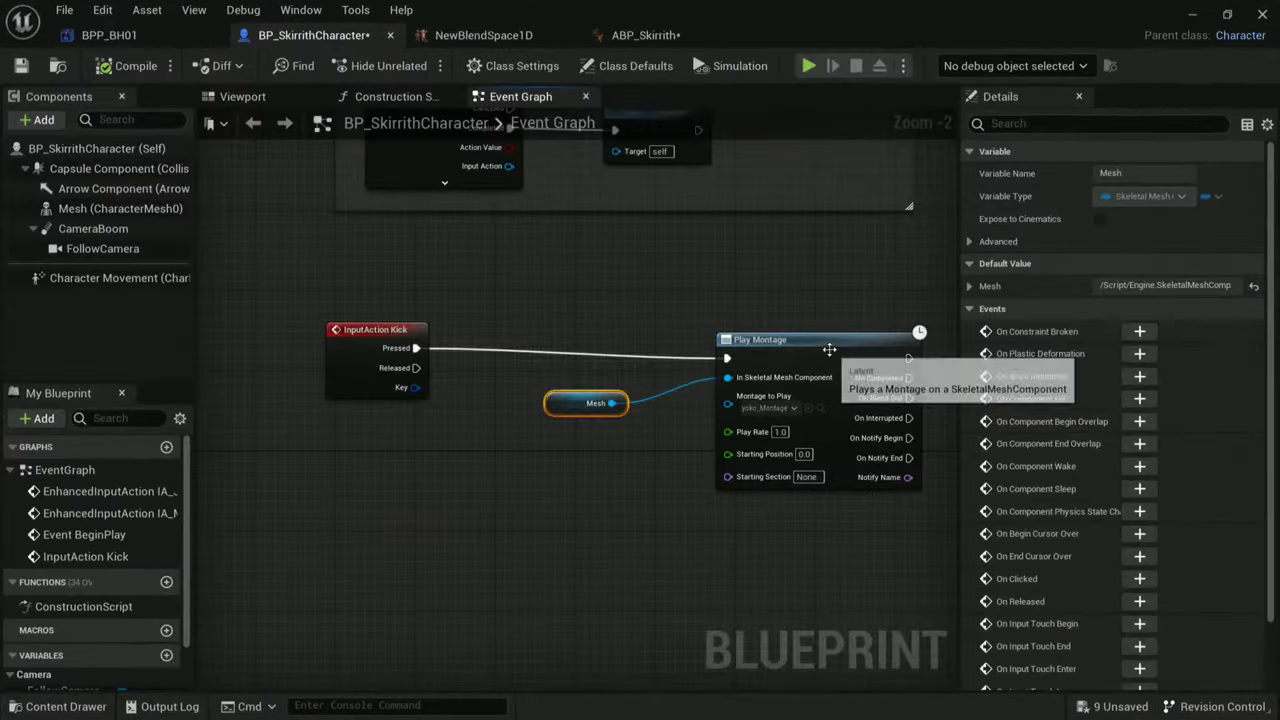
- Align the Play Montage node with the InputAction Kick node, set its Play Rate to 1.5, and compile the blueprint
left_click_drag(820, 340, 820, 330)
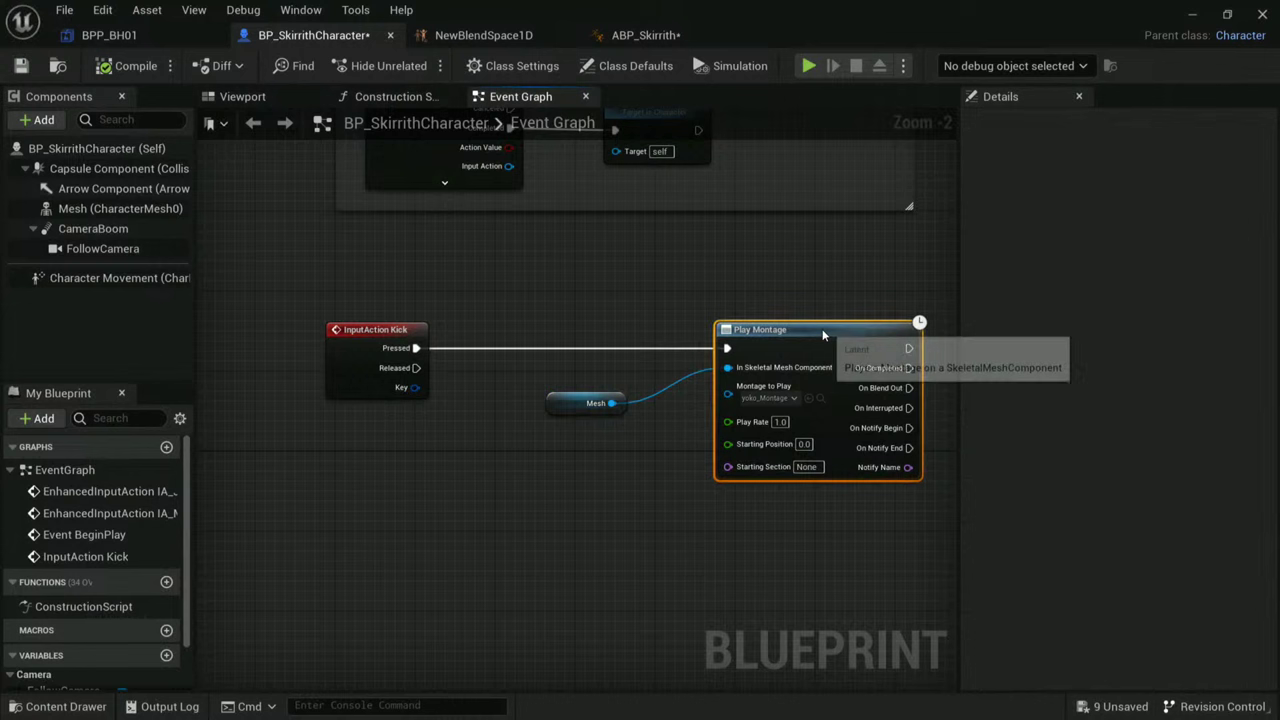
left_click(781, 423)
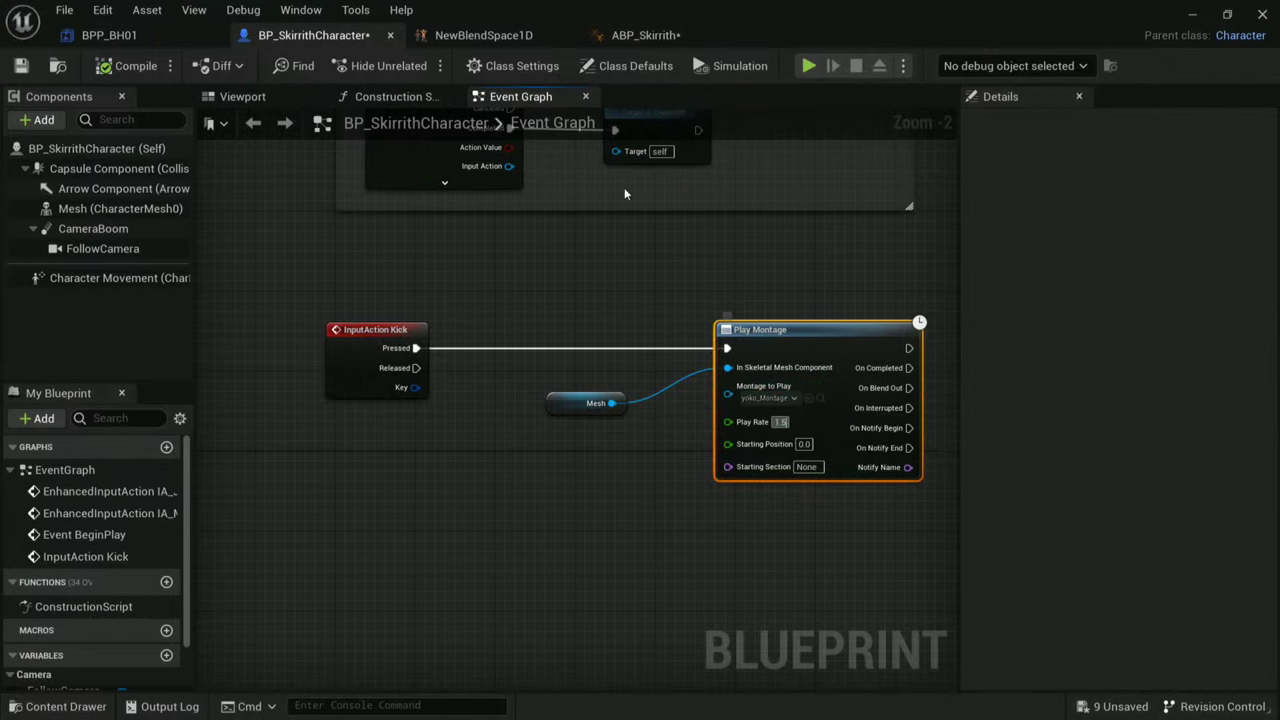
left_click(640, 271)
left_click(124, 67)
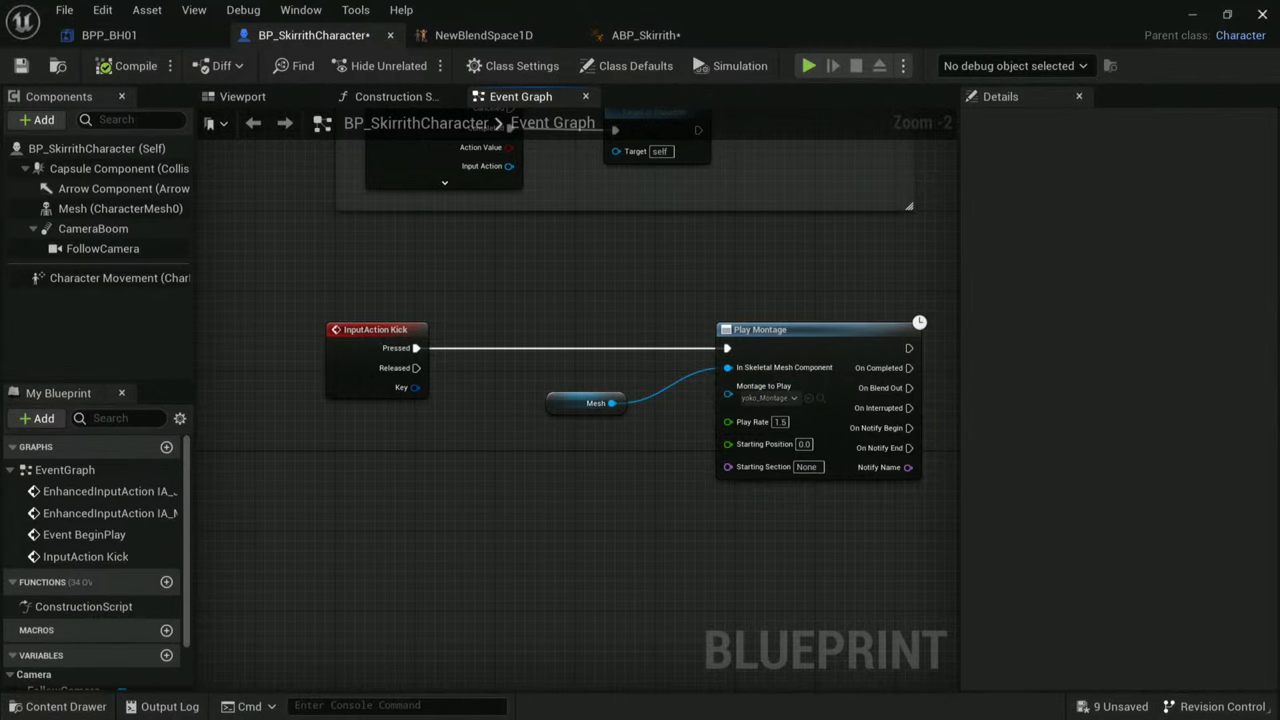
- Return to the level, play it in the editor, and run the squirrel character back and forth
left_click(1193, 17)
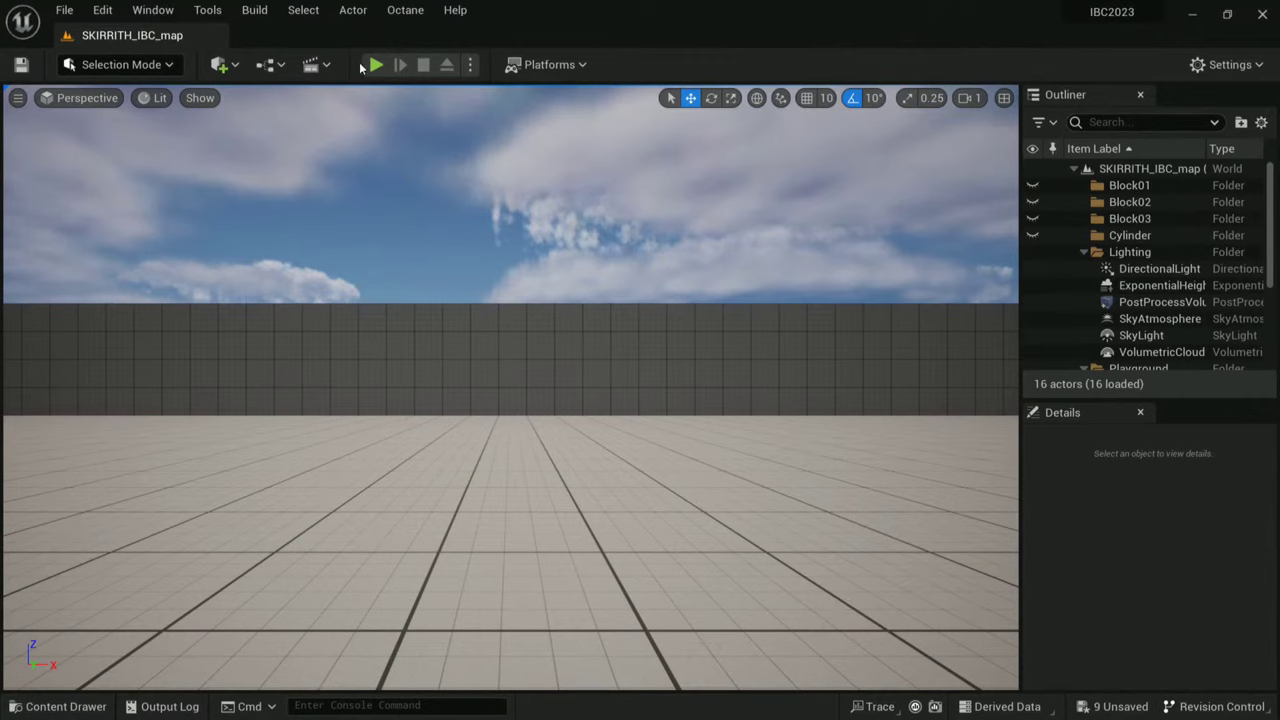
key("alt+p")
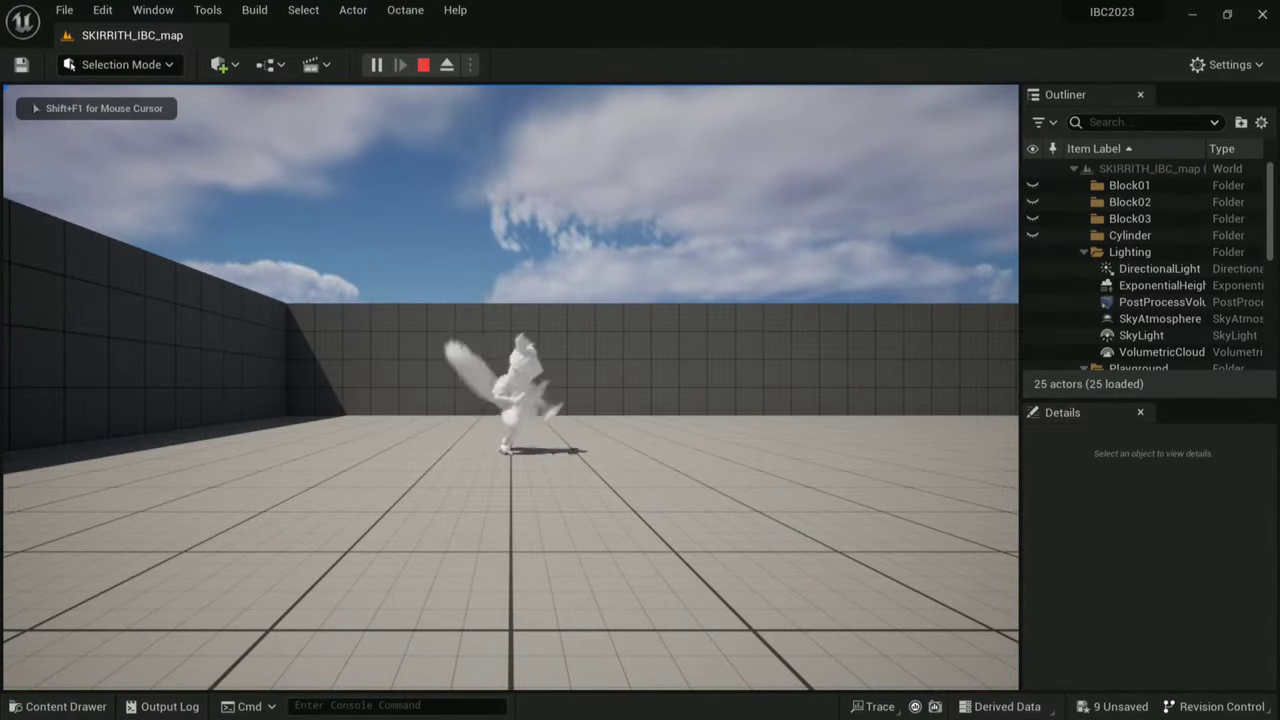
key("d")
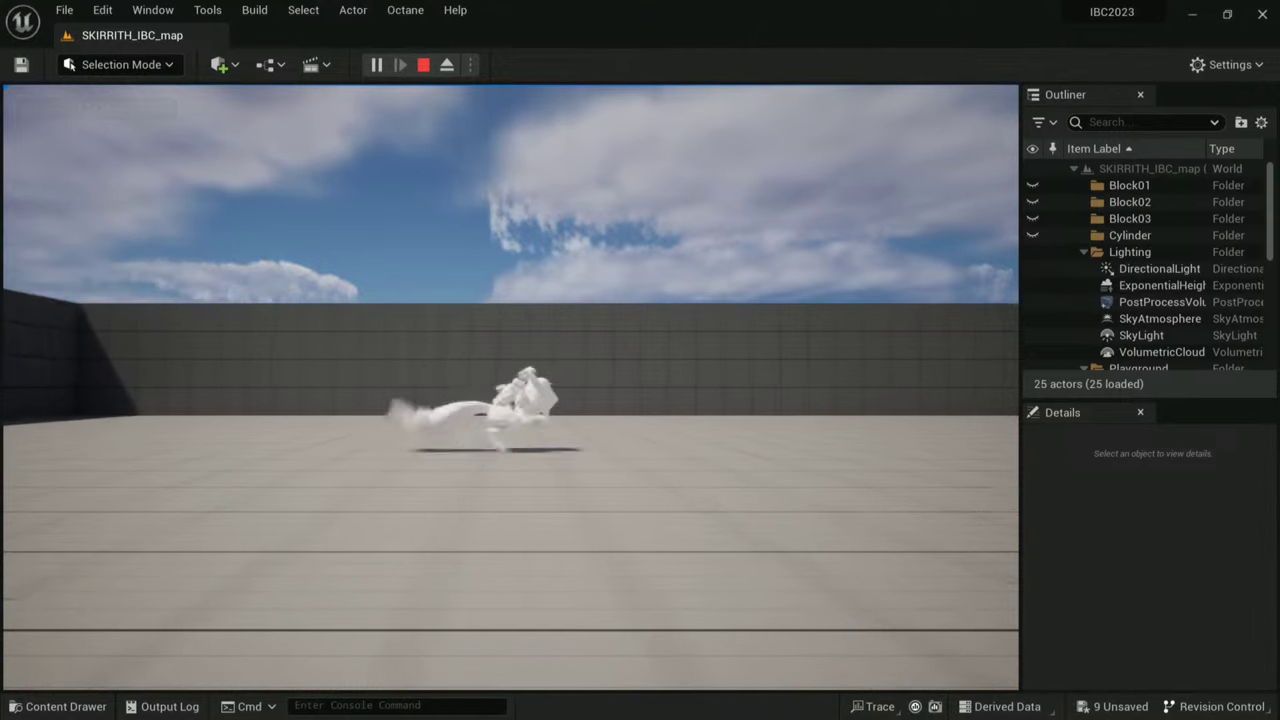
key("a")
key("d")
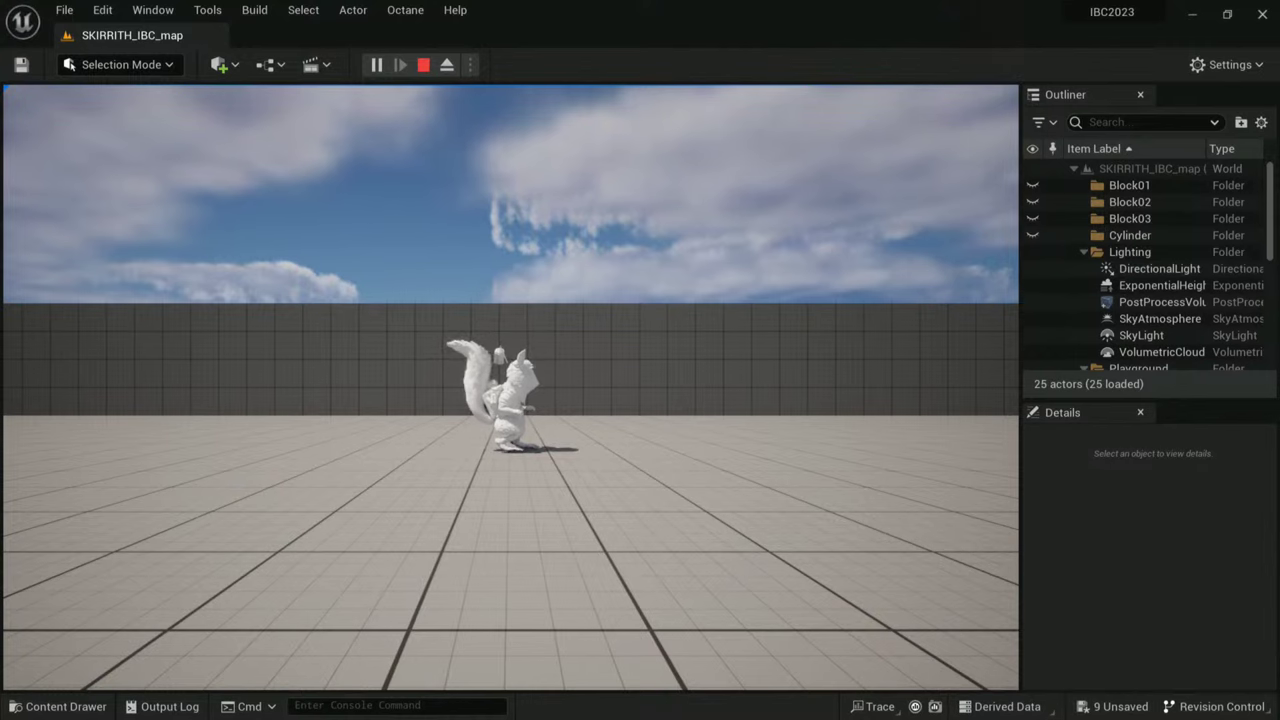
- Test the character's jump while running in both directions across the level
key("d")
key("space")
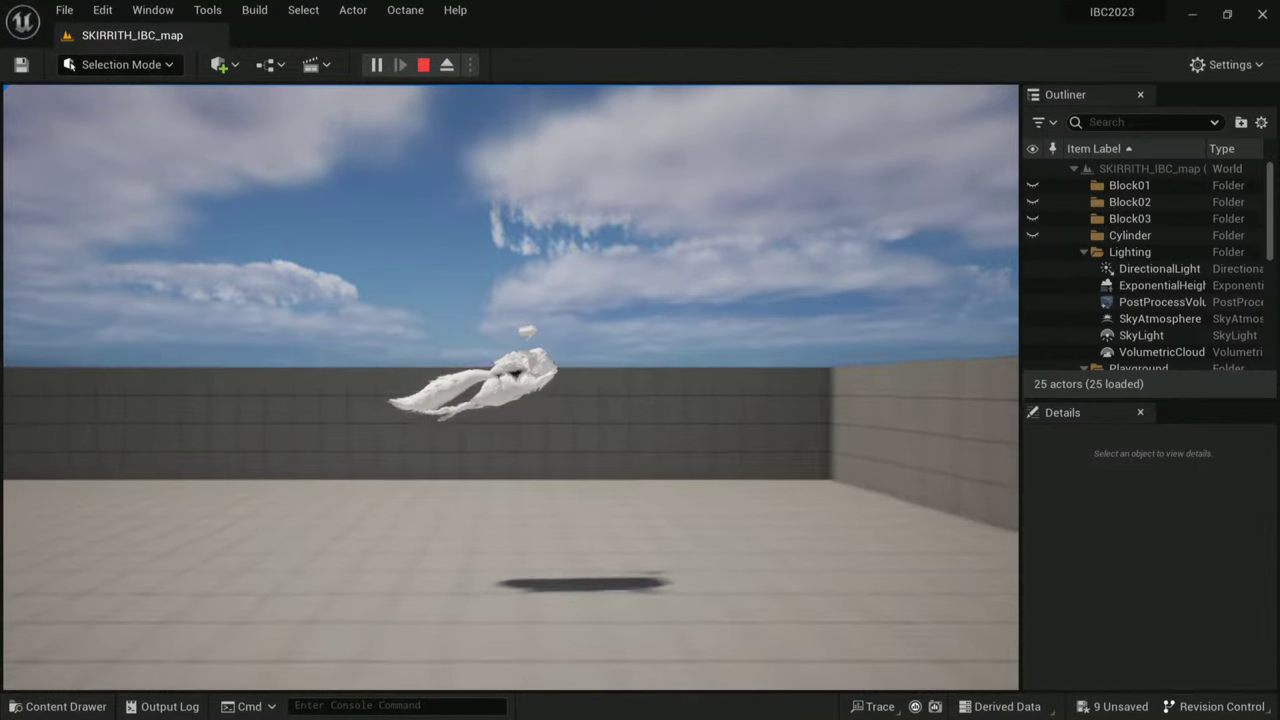
key("a")
key("space")
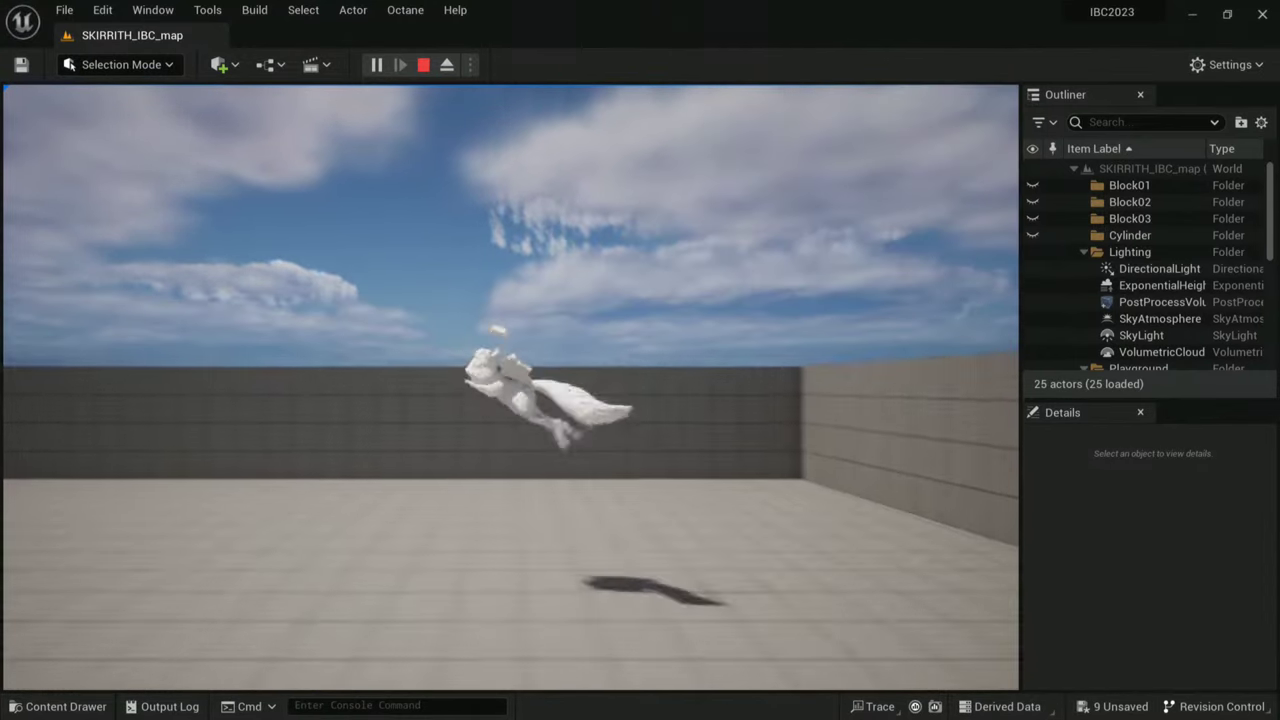
key("d")
key("space")
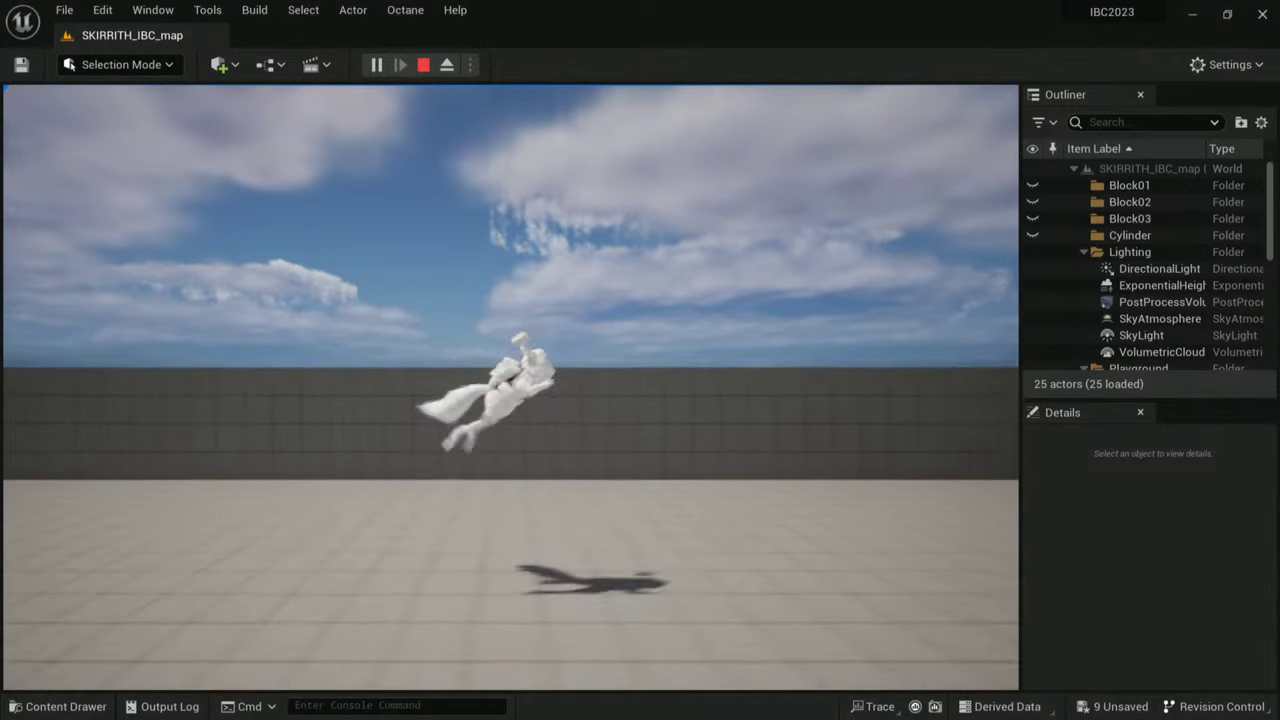
key("a")
key("space")
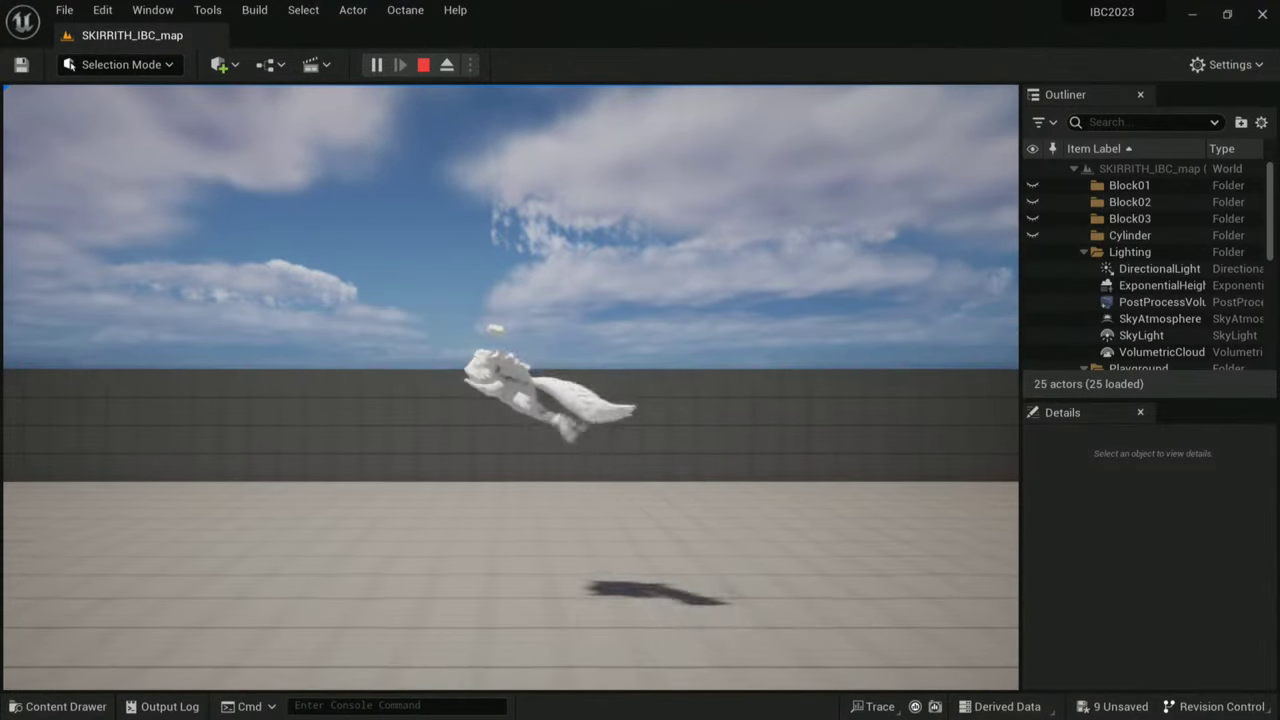
key("d")
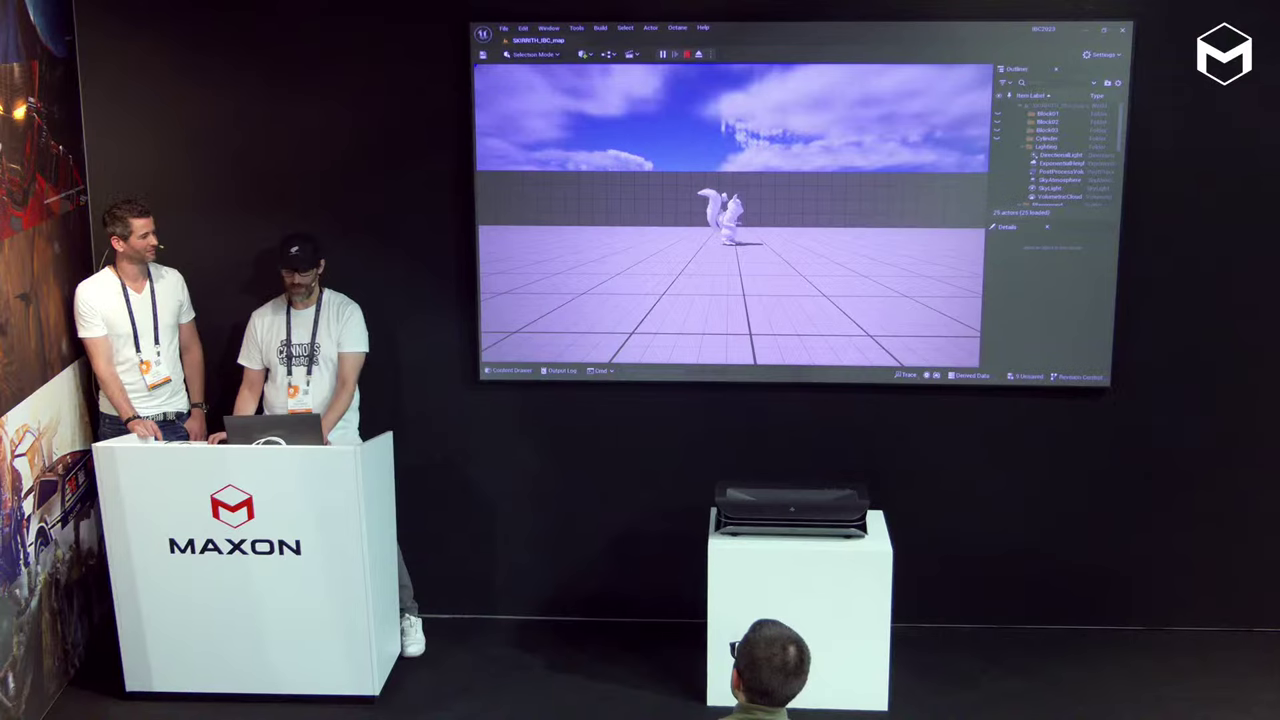
key("d")
key("space")
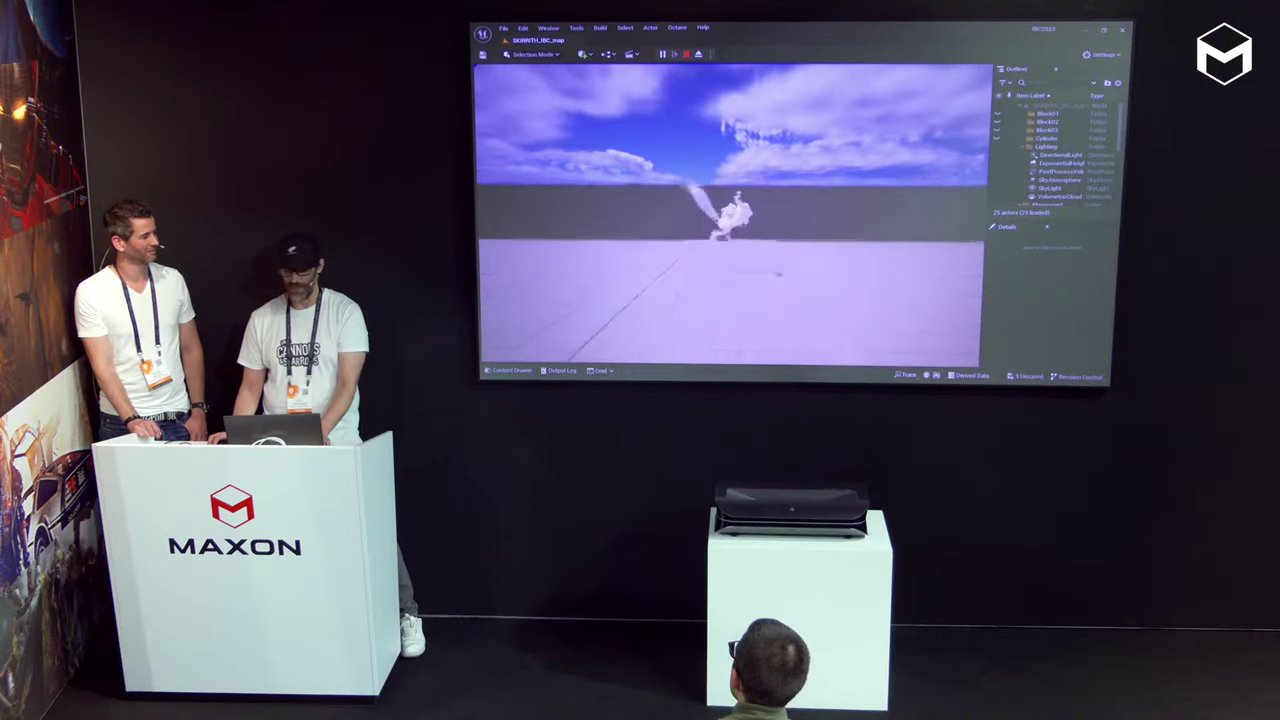
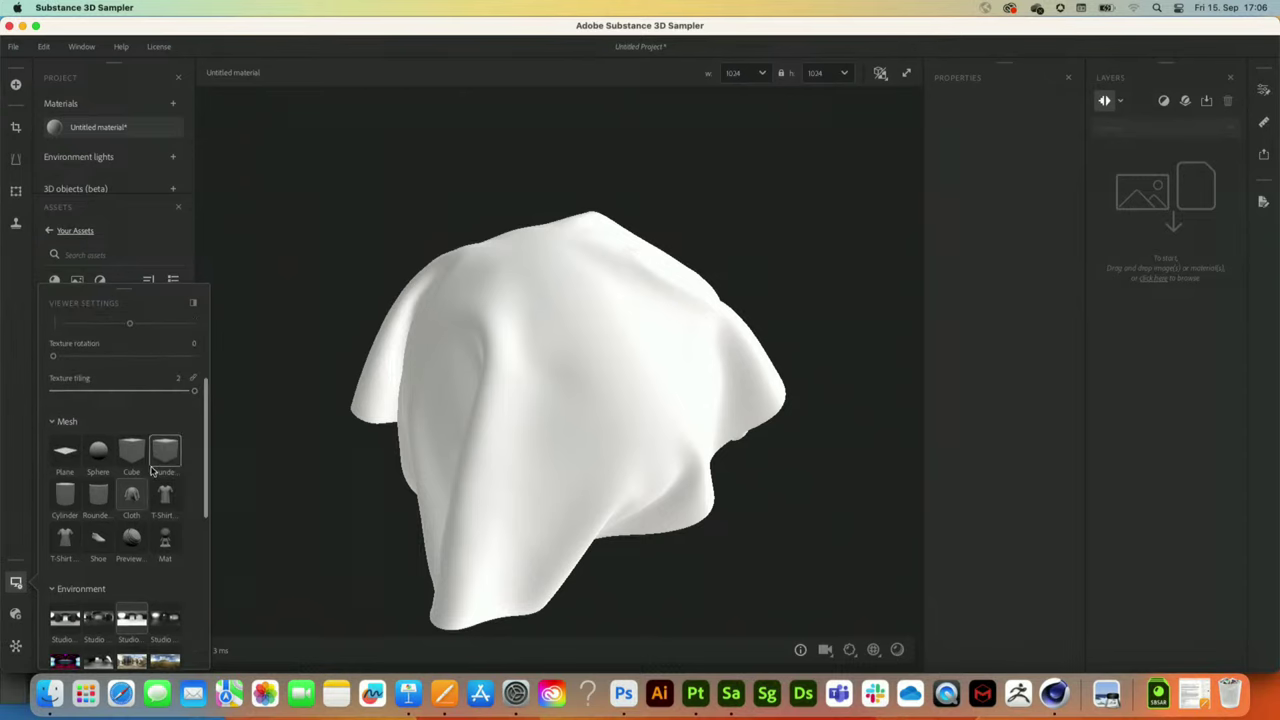
- Try the T-shirt mesh in the viewer and switch to the preview sphere mesh, angled towards its round front face
left_click(164, 497)
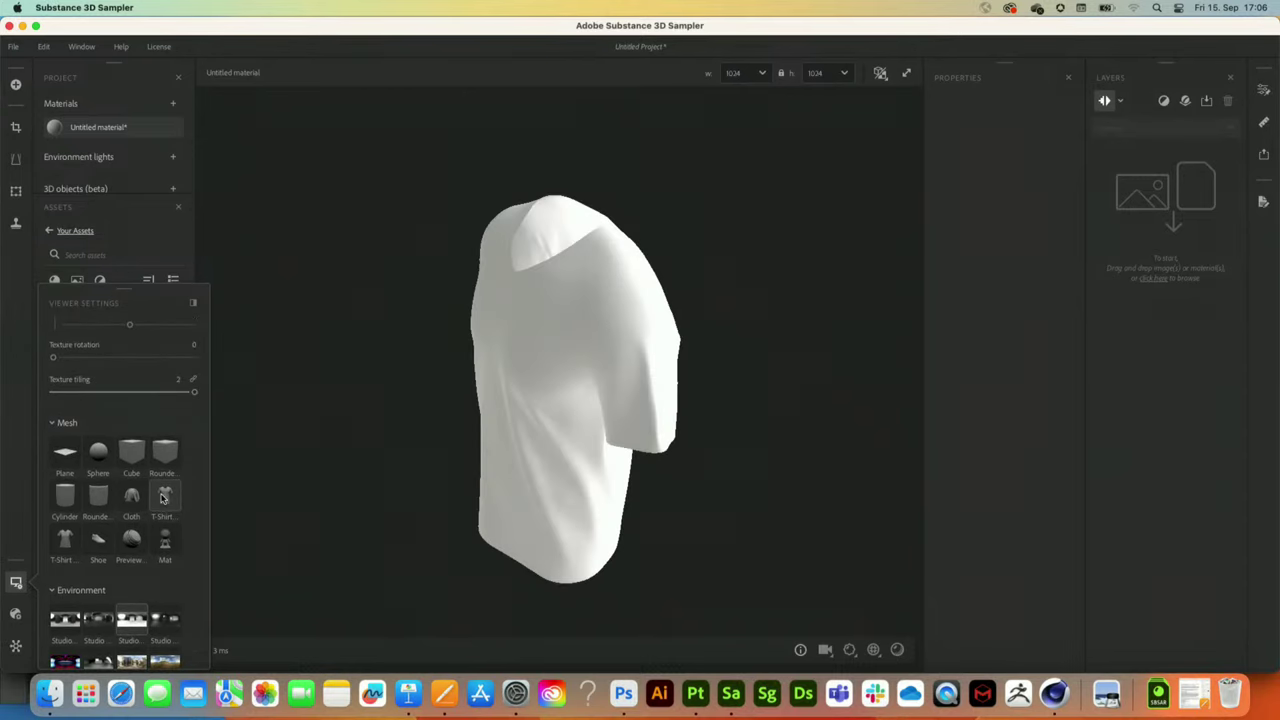
left_click(133, 542)
left_click_drag(474, 477, 506, 416)
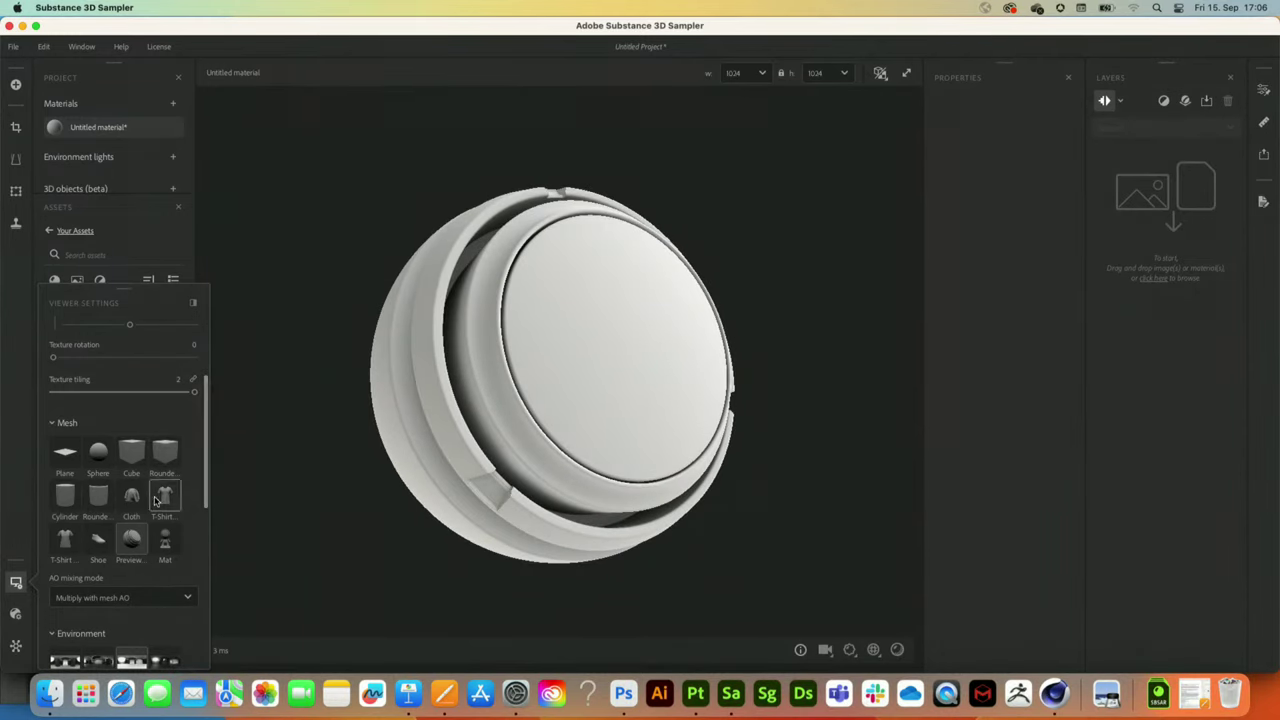
- Try the Studio White Umbrella environment on the preview mesh, return to the previous studio environment, and close the viewer settings
scroll(80, 516, "down", 3)
scroll(108, 508, "up", 4)
scroll(108, 508, "down", 5)
scroll(70, 376, "up", 2)
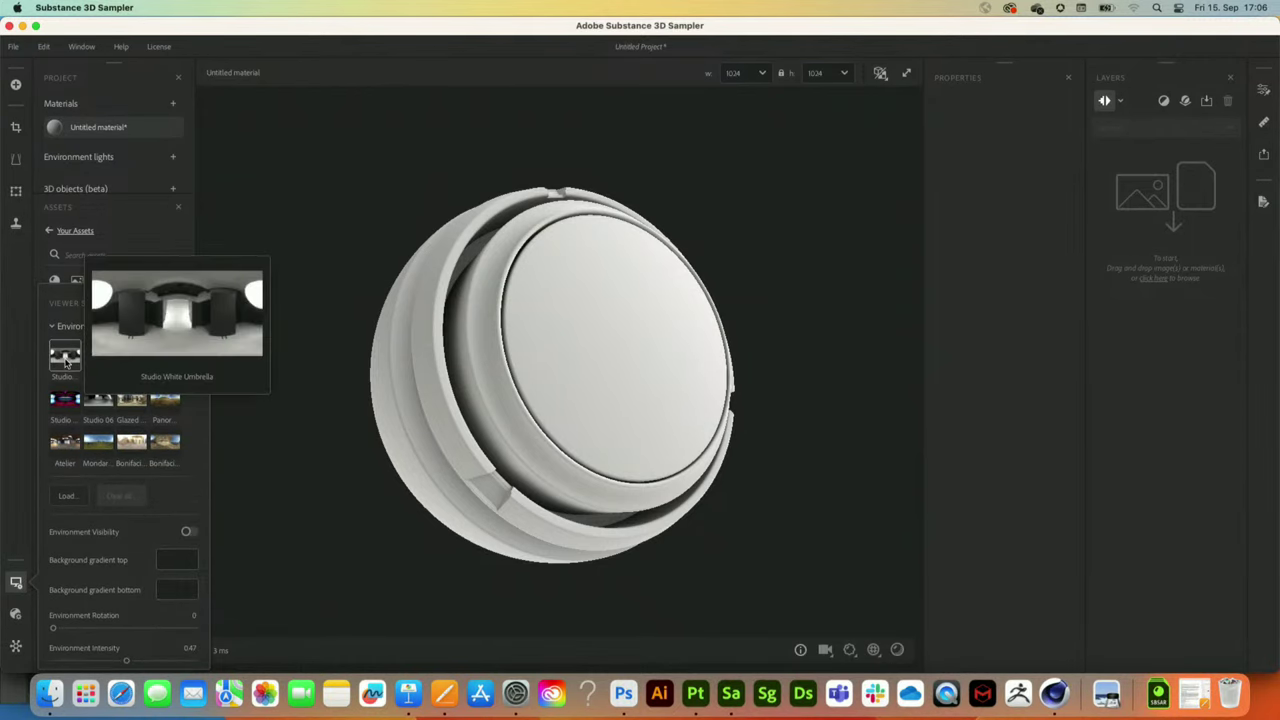
left_click(68, 365)
left_click(134, 368)
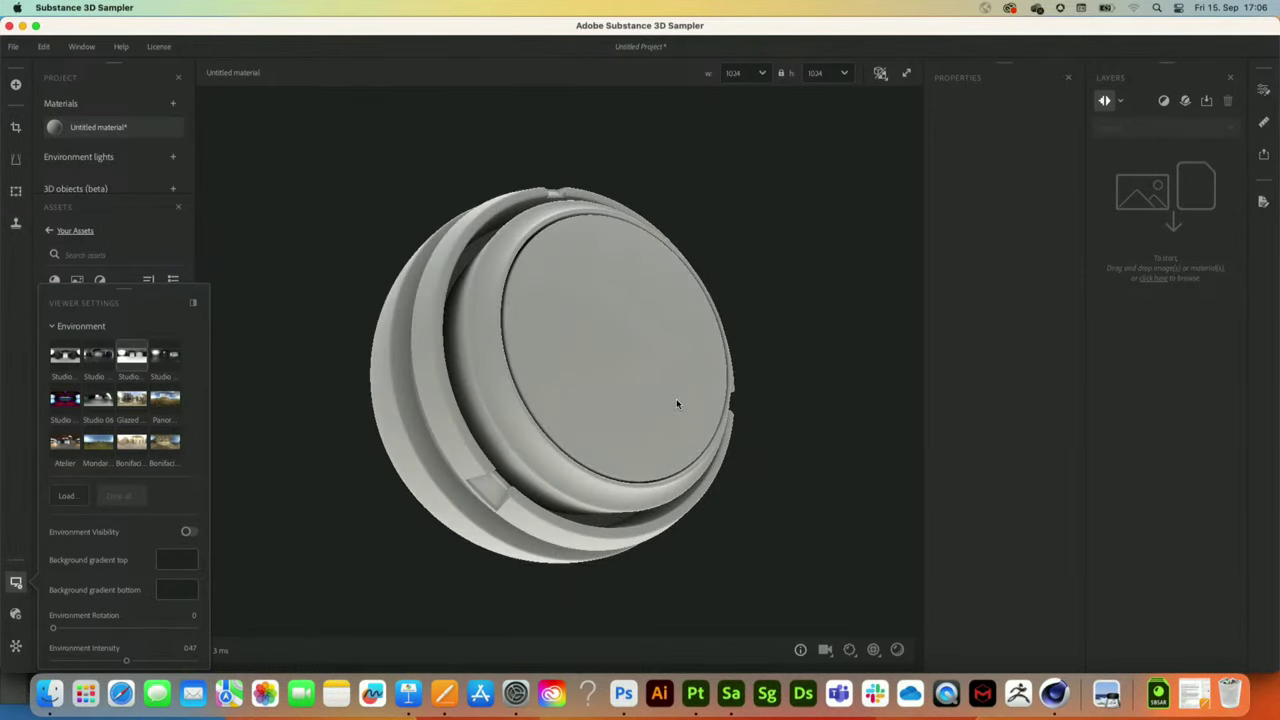
left_click(16, 586)
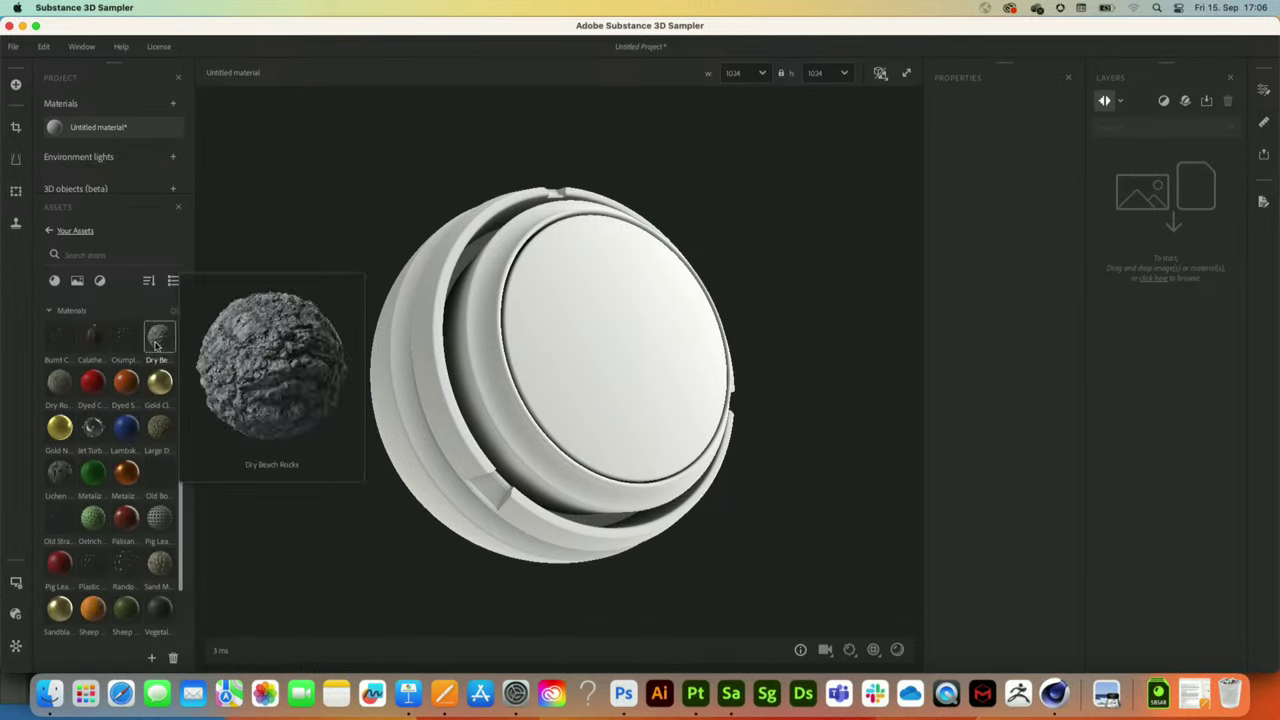
- Apply the Dry Beach Rocks material to the preview mesh and inspect its surface up close
left_click_drag(159, 336, 580, 338)
scroll(569, 340, "up", 3)
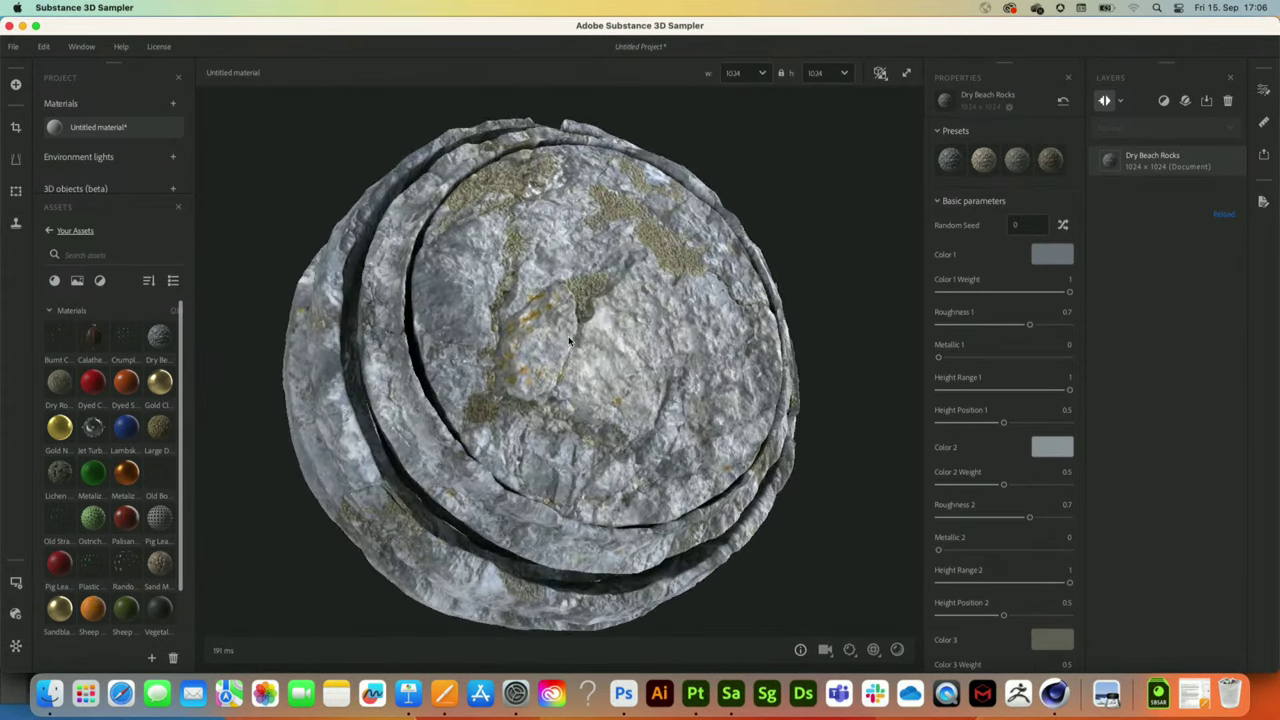
scroll(665, 334, "up", 3)
scroll(717, 379, "down", 2)
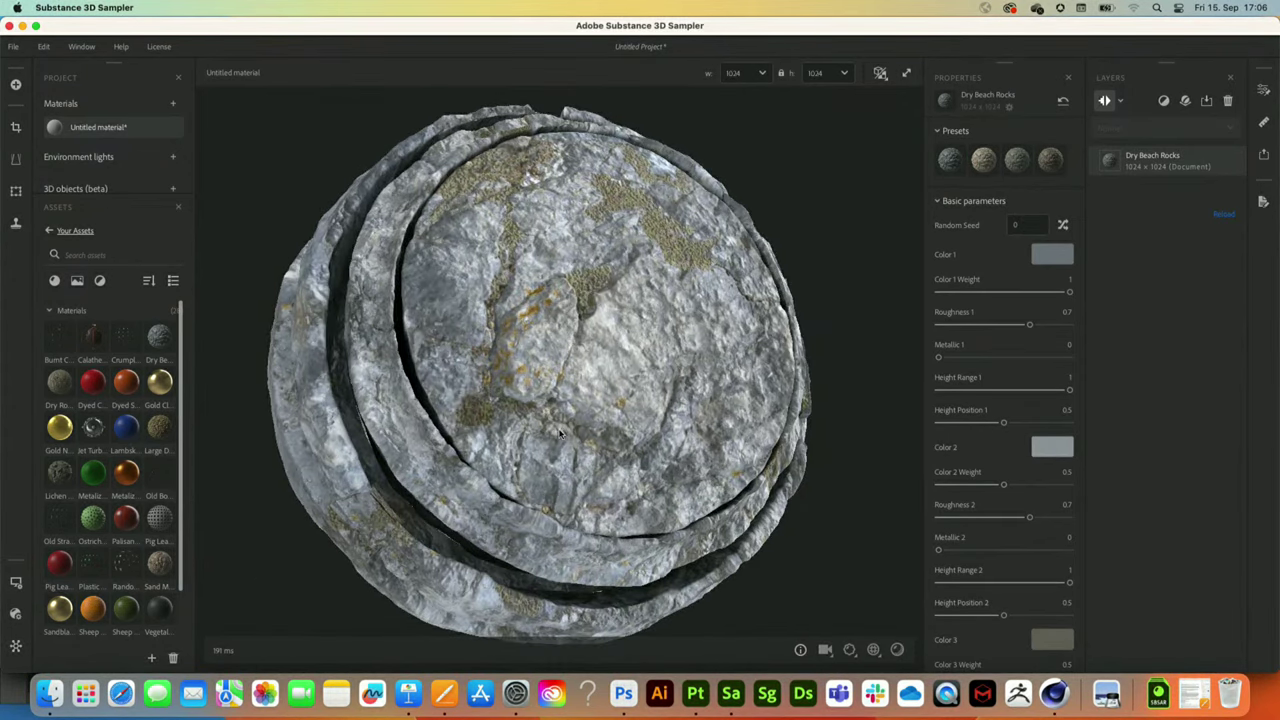
scroll(560, 345, "down", 3)
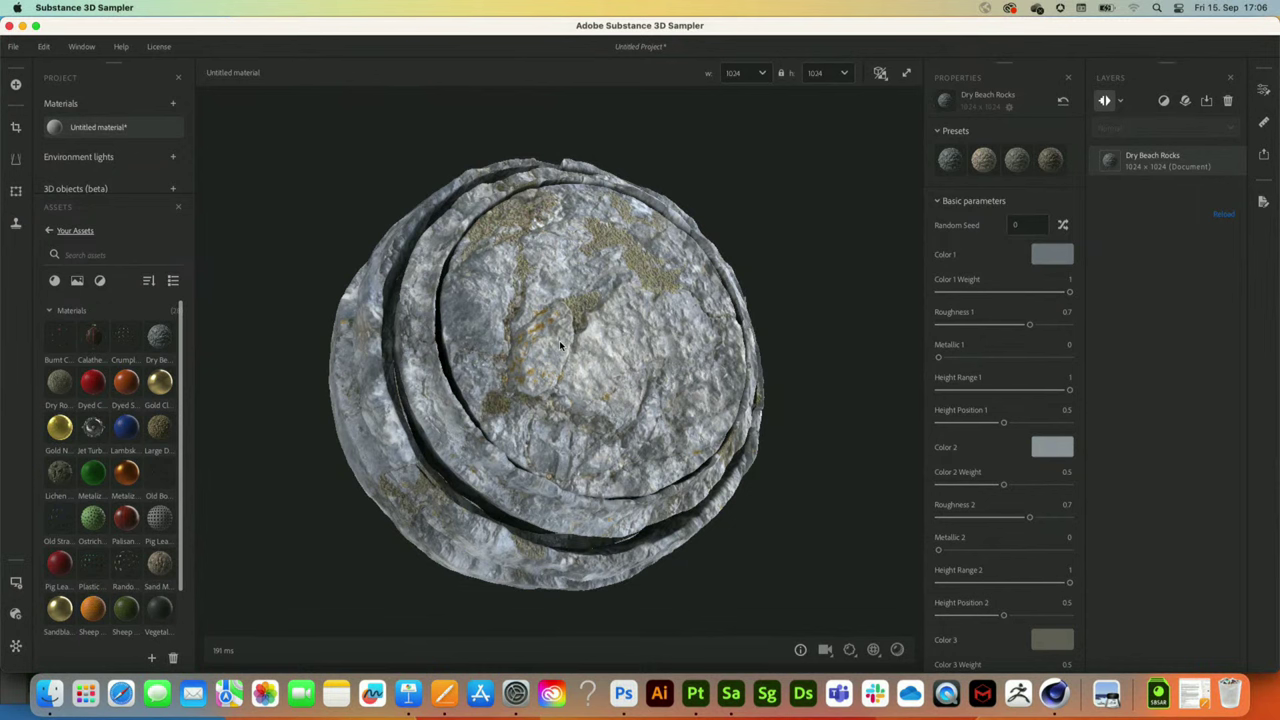
- Add a Water filter above the Dry Beach Rocks layer
left_click(1164, 102)
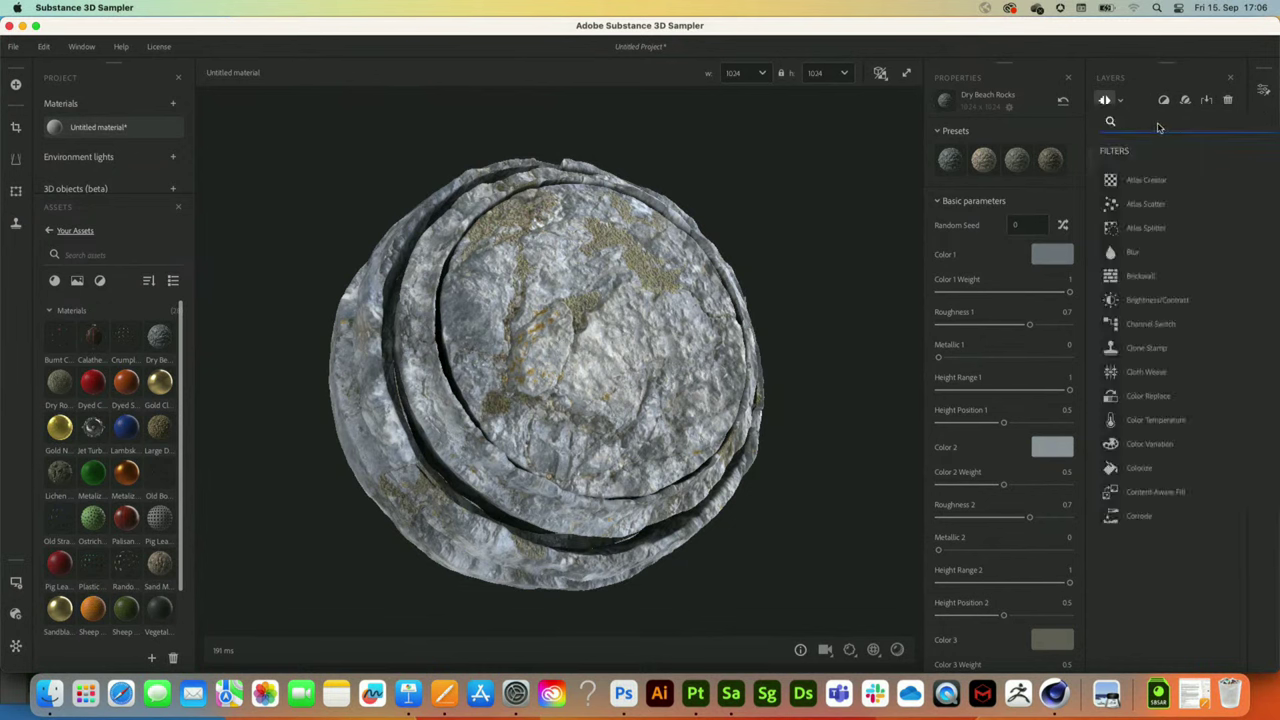
type("water")
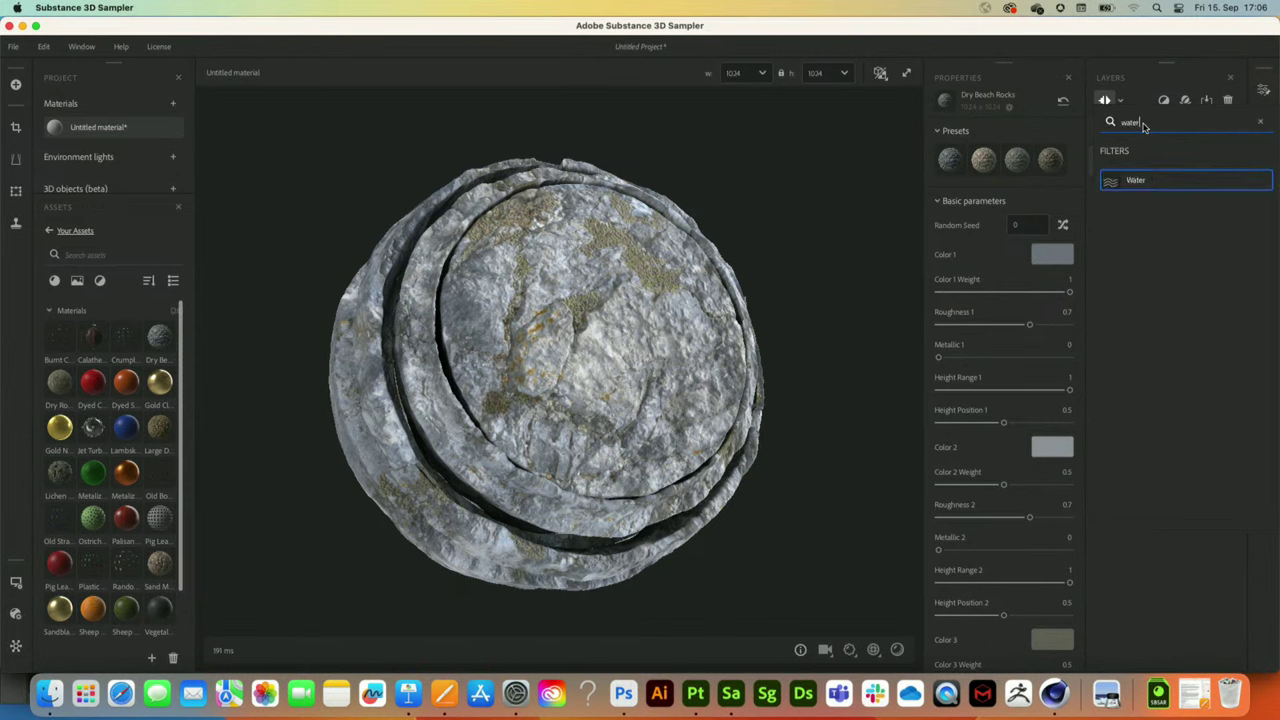
left_click(1163, 189)
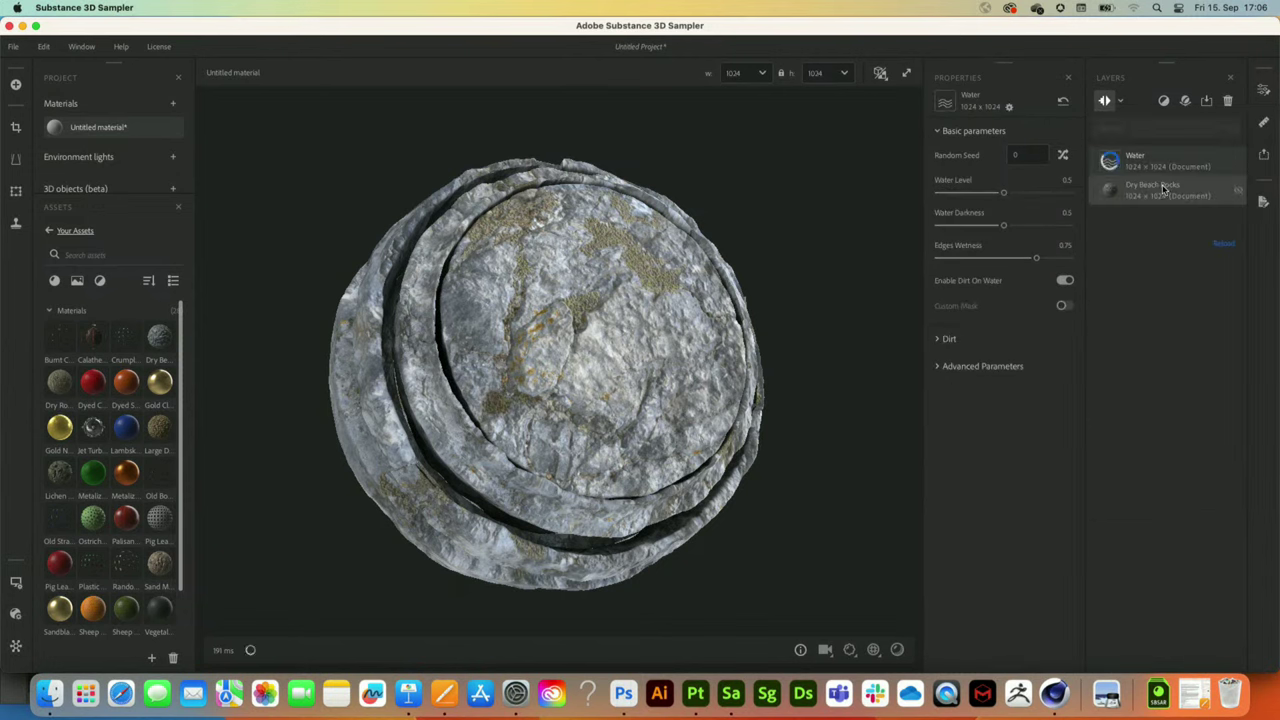
- Set the Water filter's Water Level to 0.48, Water Darkness to 0.71, and Dirt Quantity to 0.82
left_click_drag(1004, 194, 1030, 230)
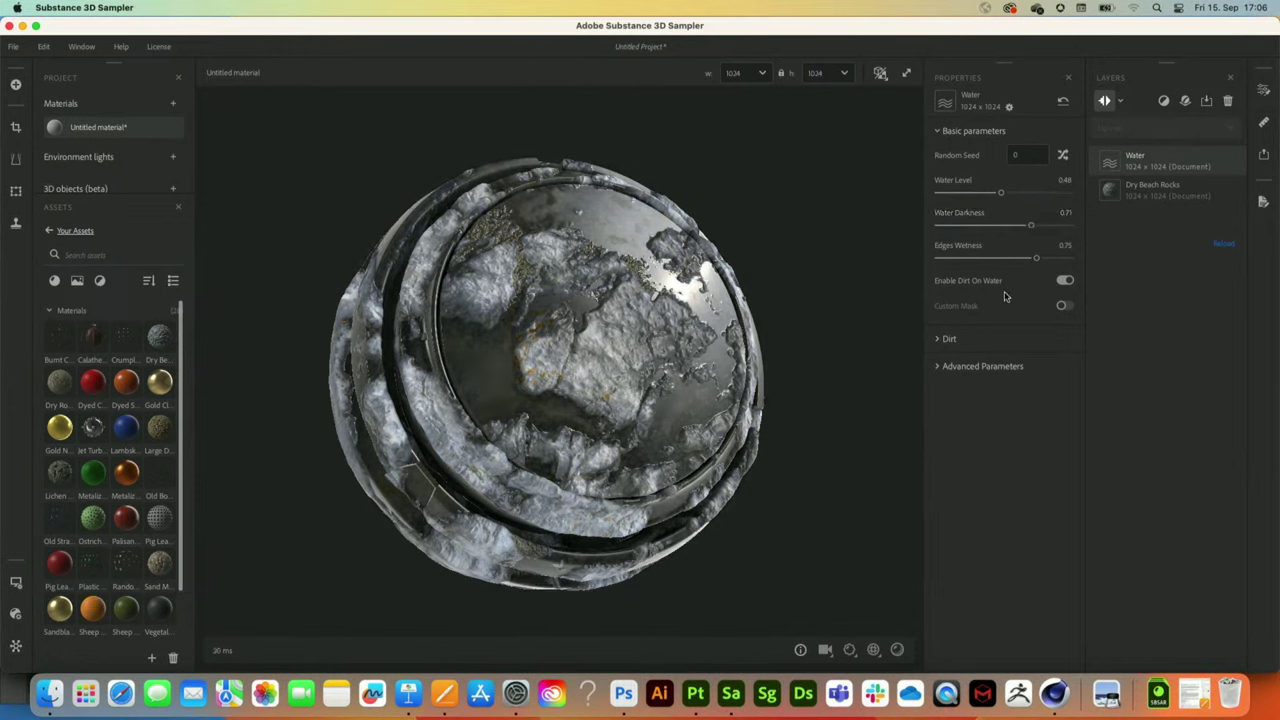
left_click(940, 340)
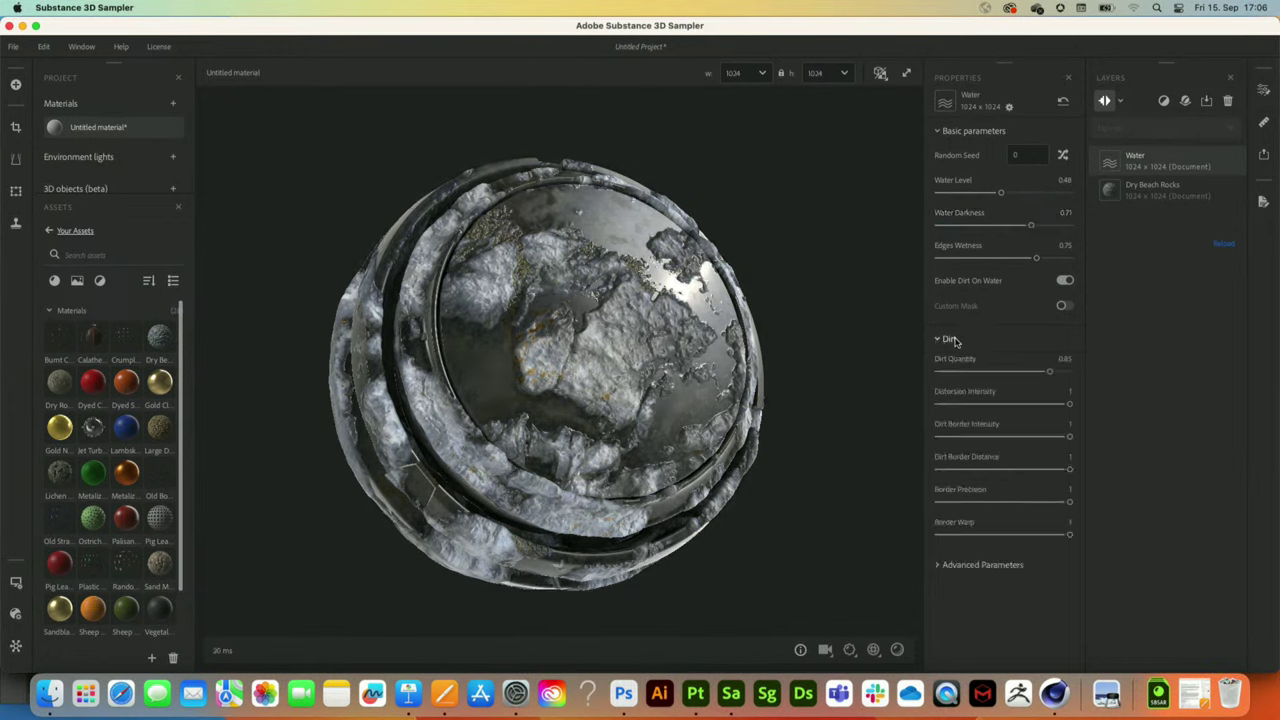
scroll(567, 337, "up", 3)
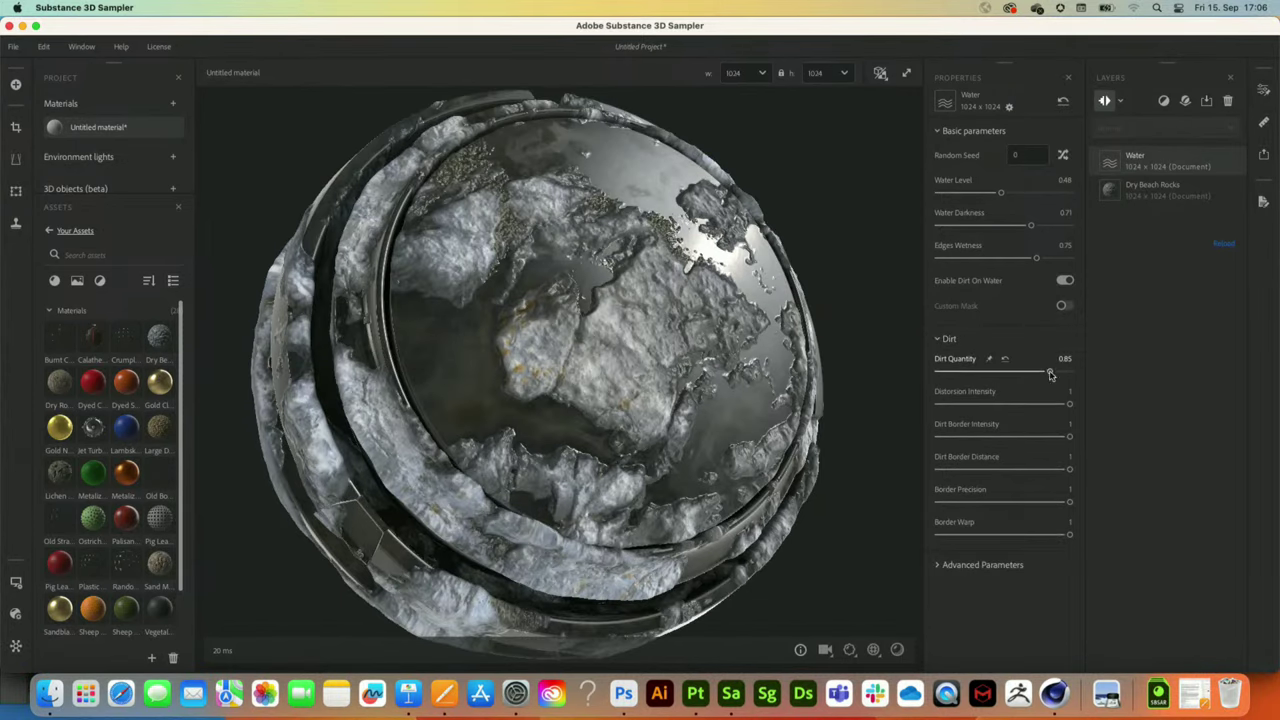
mouse_move(1048, 374)
left_mouse_down()
mouse_move(1020, 374)
mouse_move(1045, 373)
left_mouse_up()
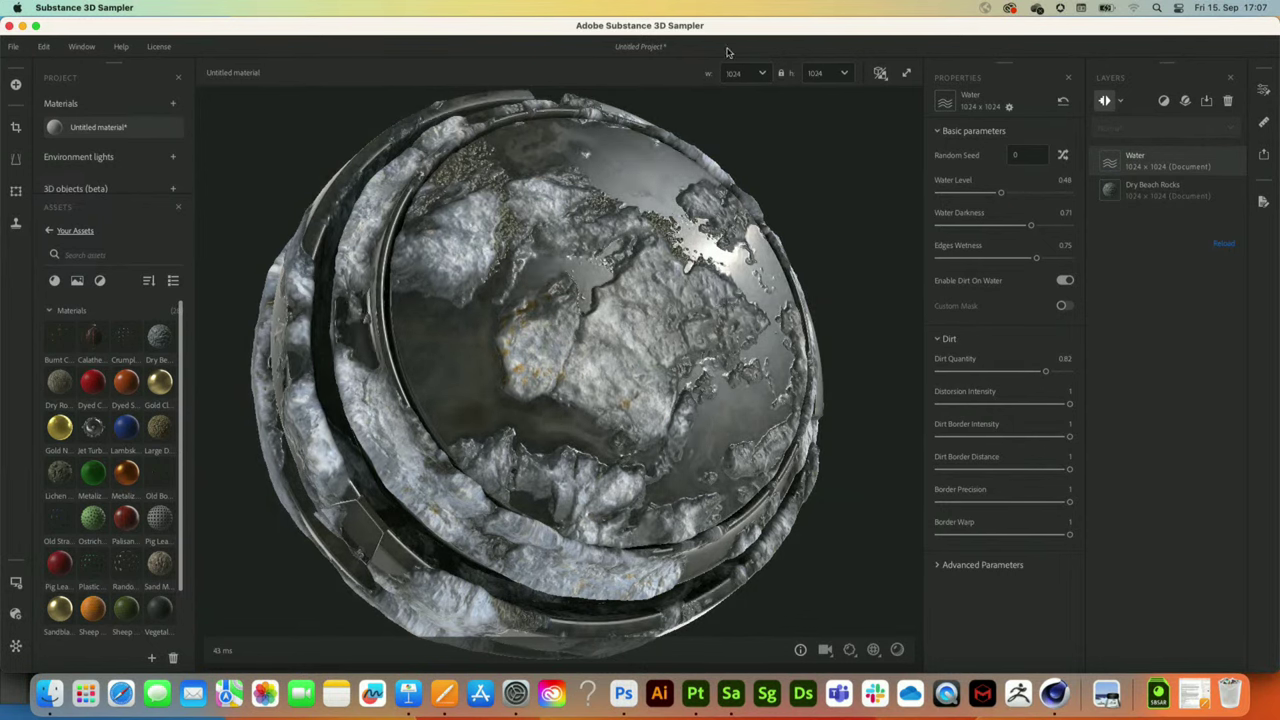
- Set the material's document resolution to 2048 × 2048
left_click(763, 75)
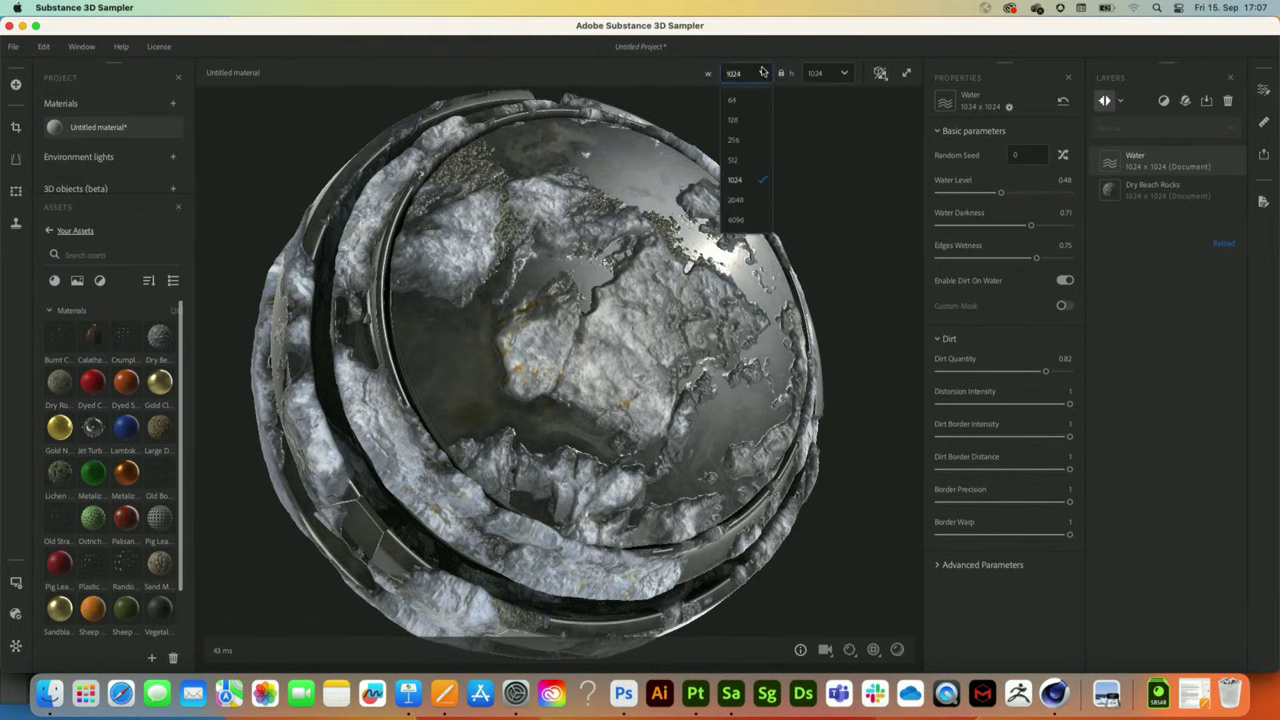
left_click(738, 199)
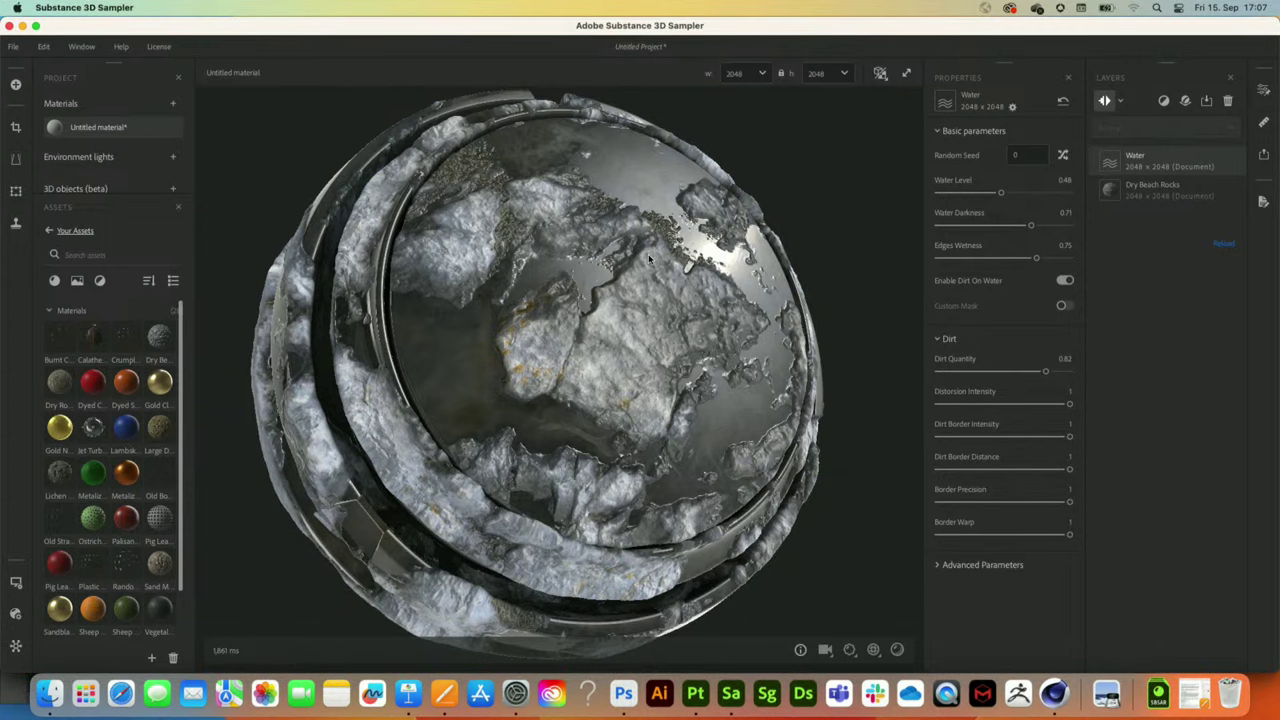
- Show the 3D and 2D views together, examine the Base Color, Normal, Roughness and Metallic maps, and return to the 3D-only view
scroll(690, 173, "down", 3)
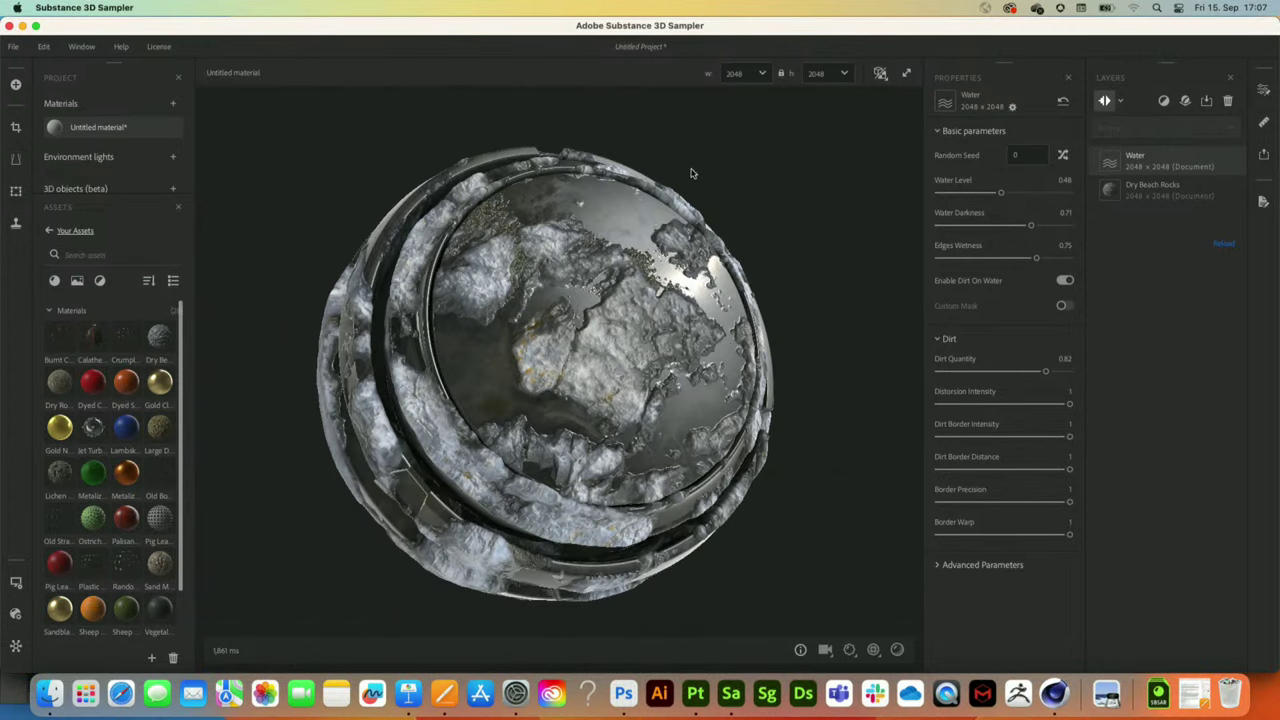
left_click(880, 73)
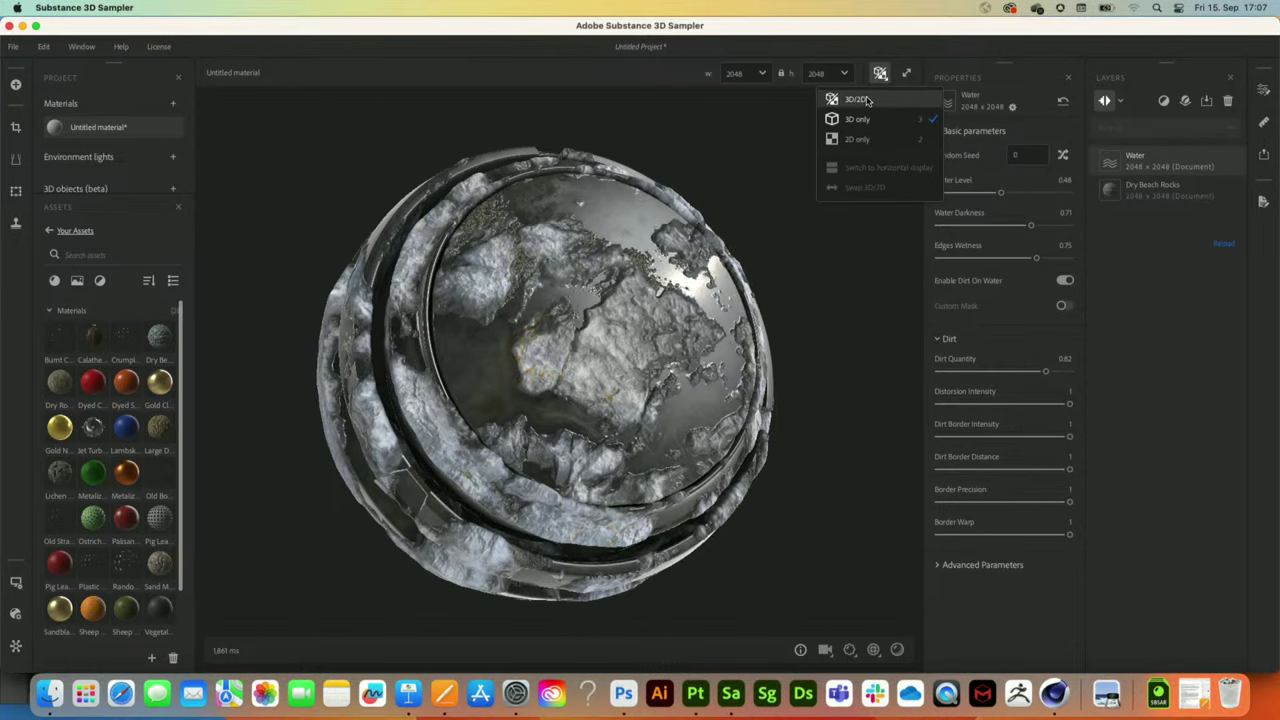
left_click(866, 100)
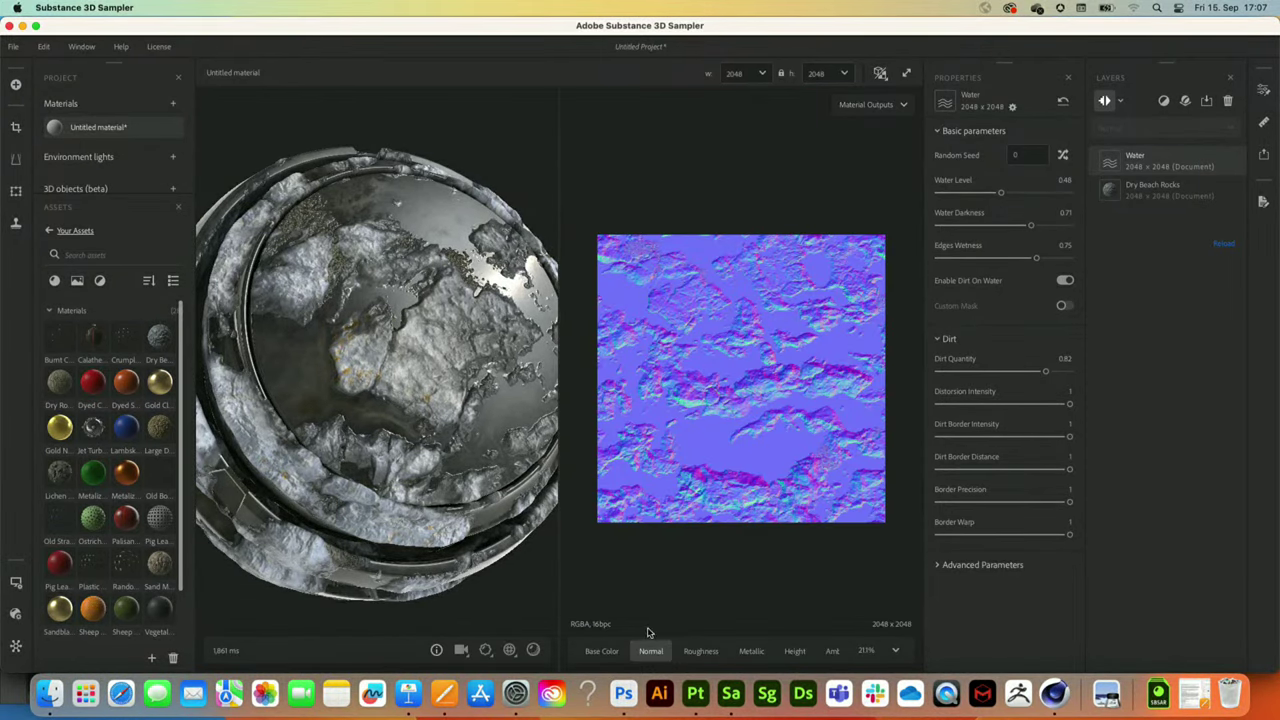
left_click(605, 652)
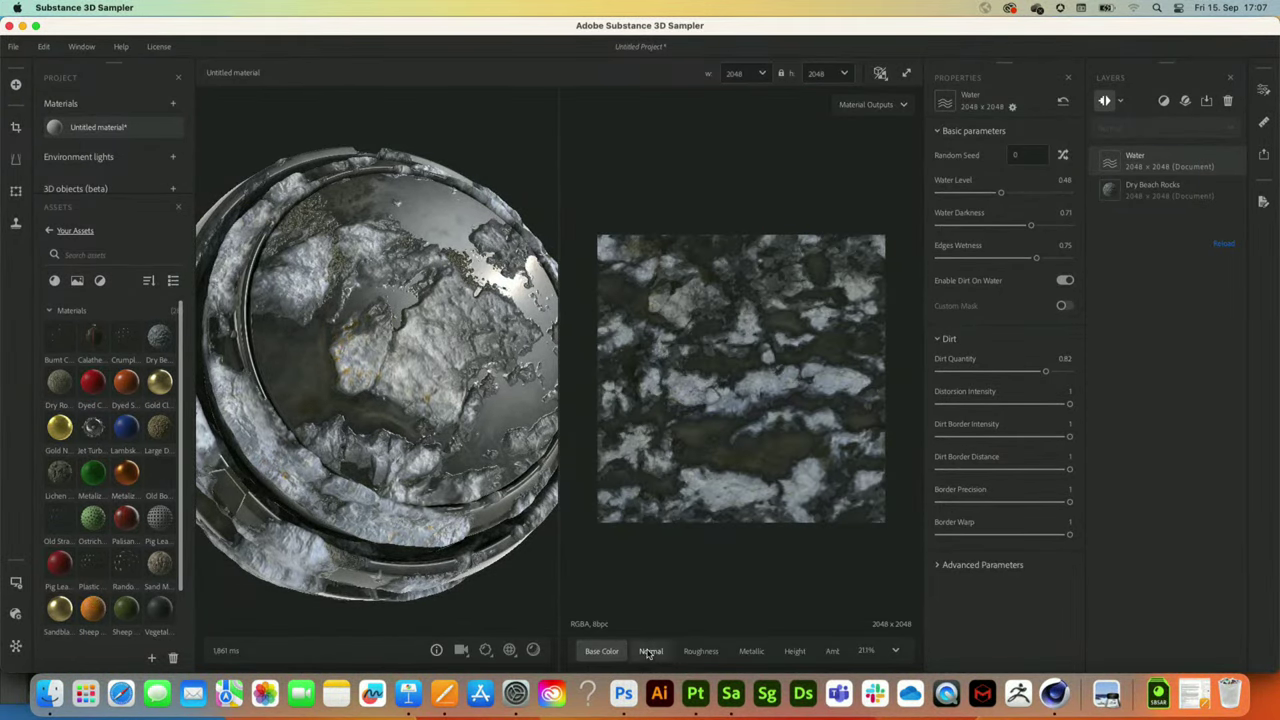
left_click(648, 652)
left_click(700, 652)
left_click(746, 652)
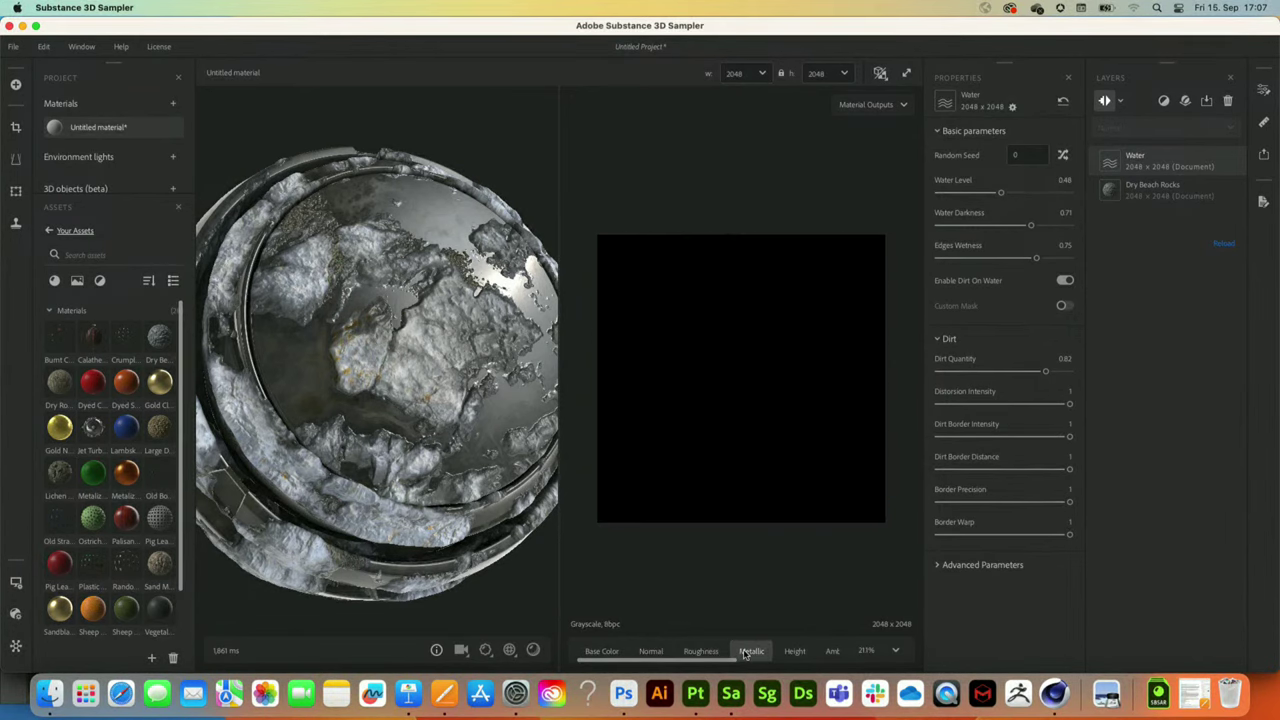
left_click(603, 651)
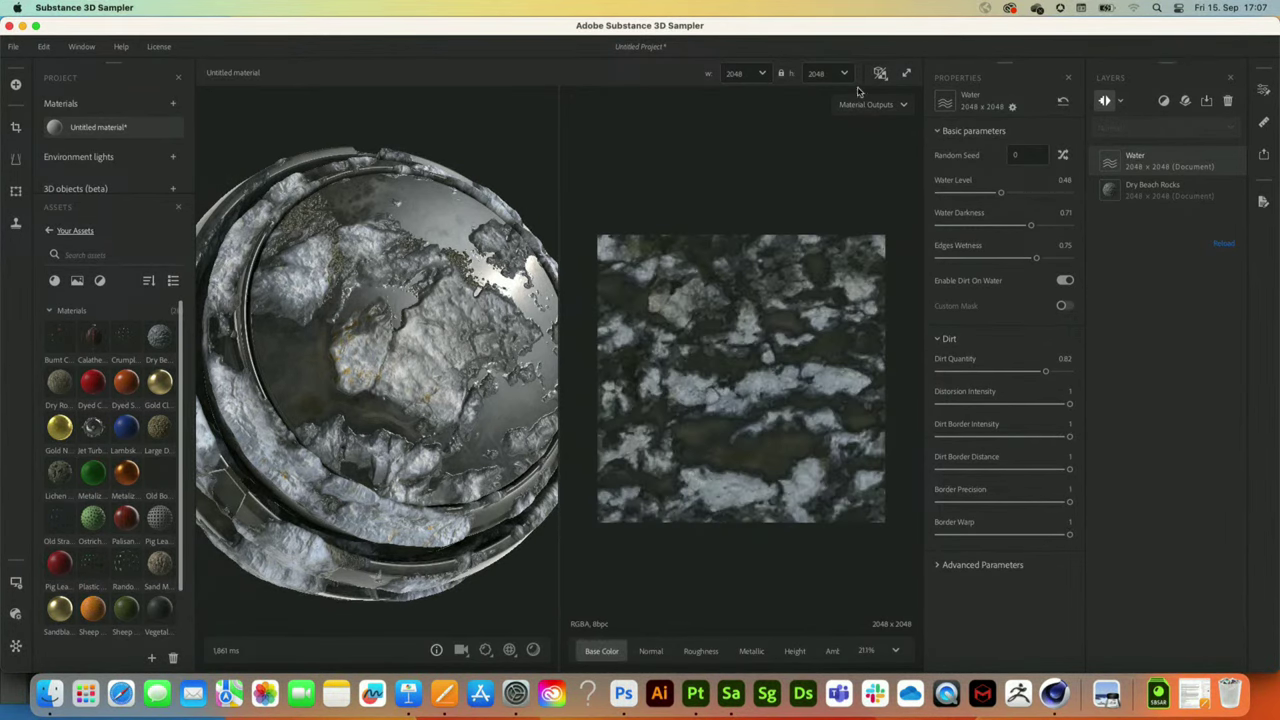
left_click(880, 73)
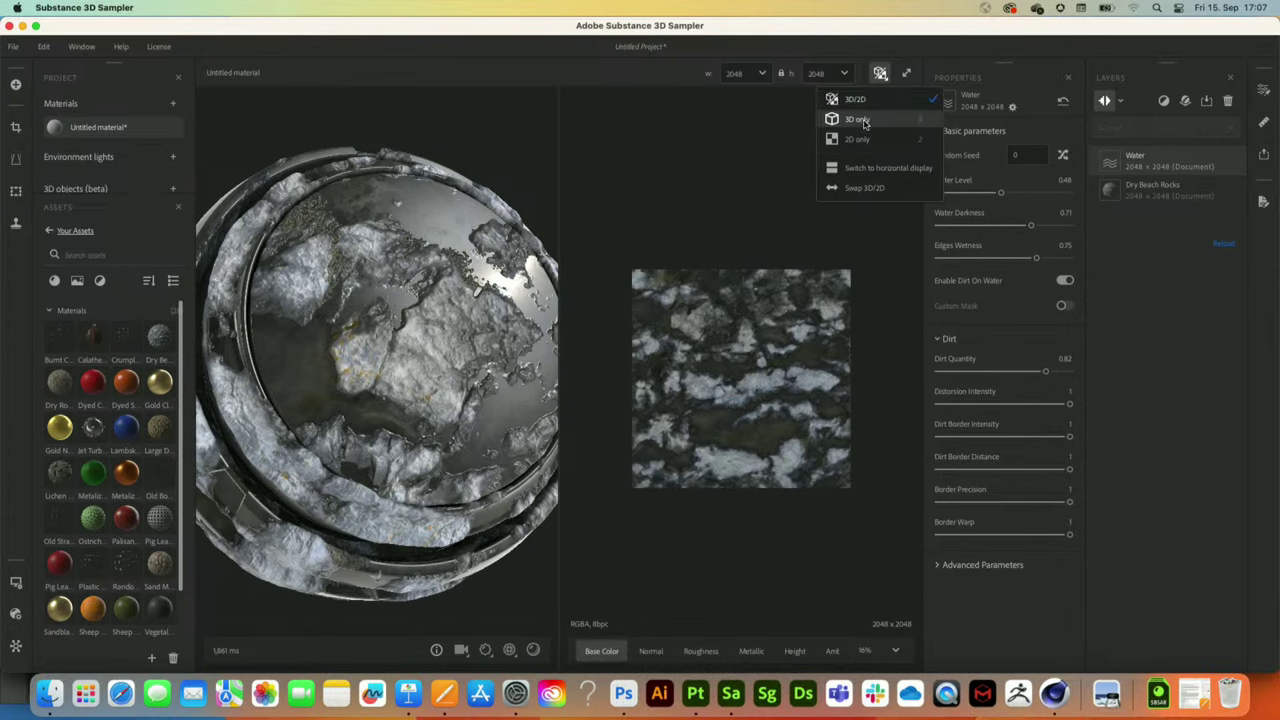
left_click(864, 123)
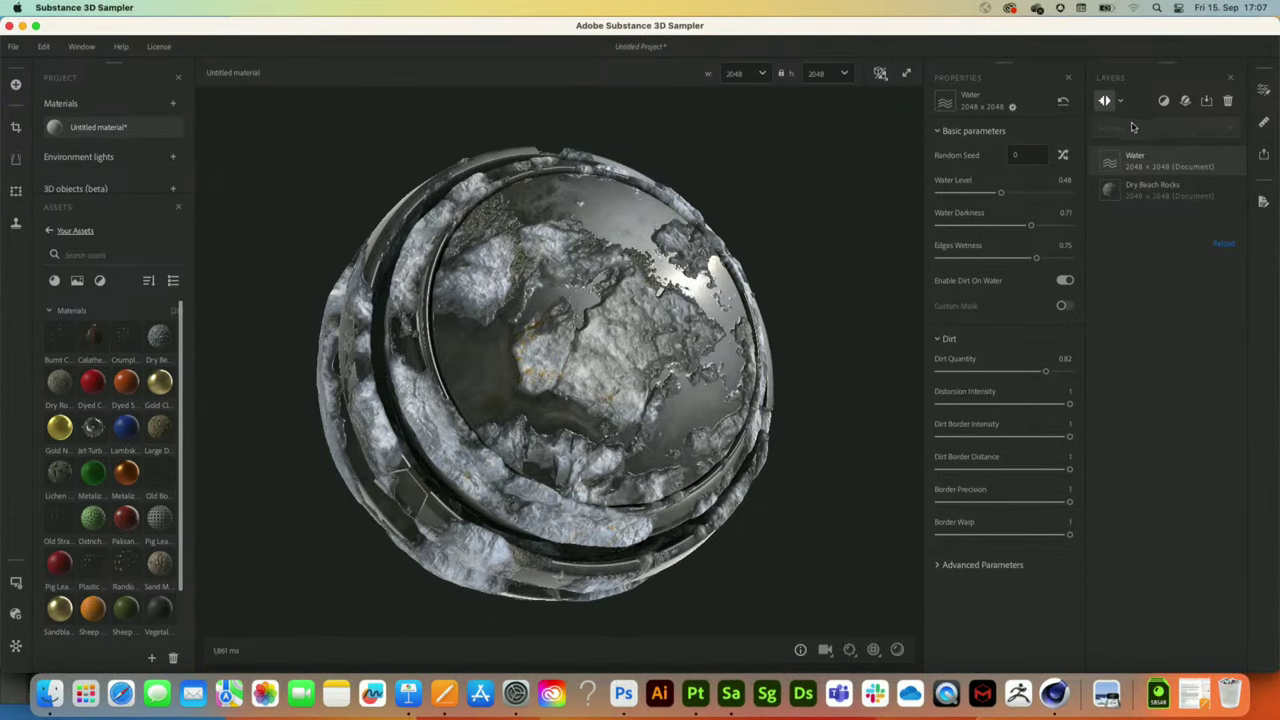
- Delete the Water filter and add a Dirt filter above the Dry Beach Rocks layer
left_click(1228, 101)
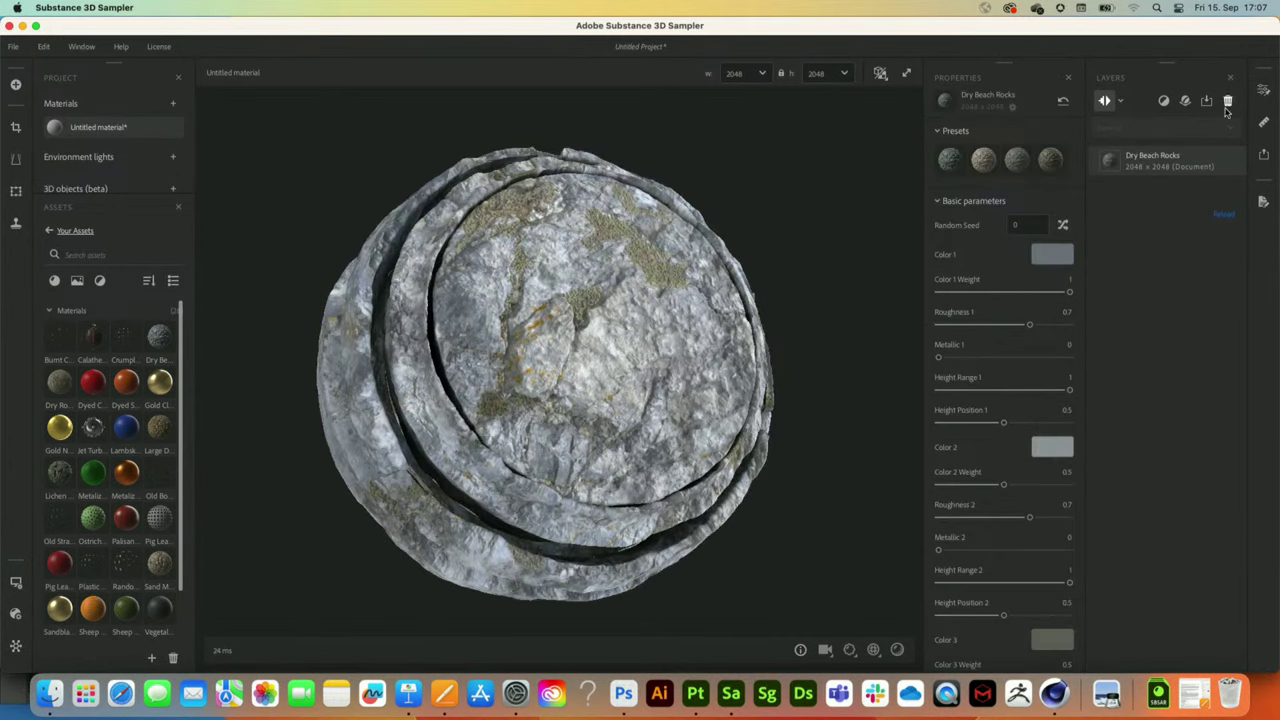
left_click(1165, 103)
type("dr")
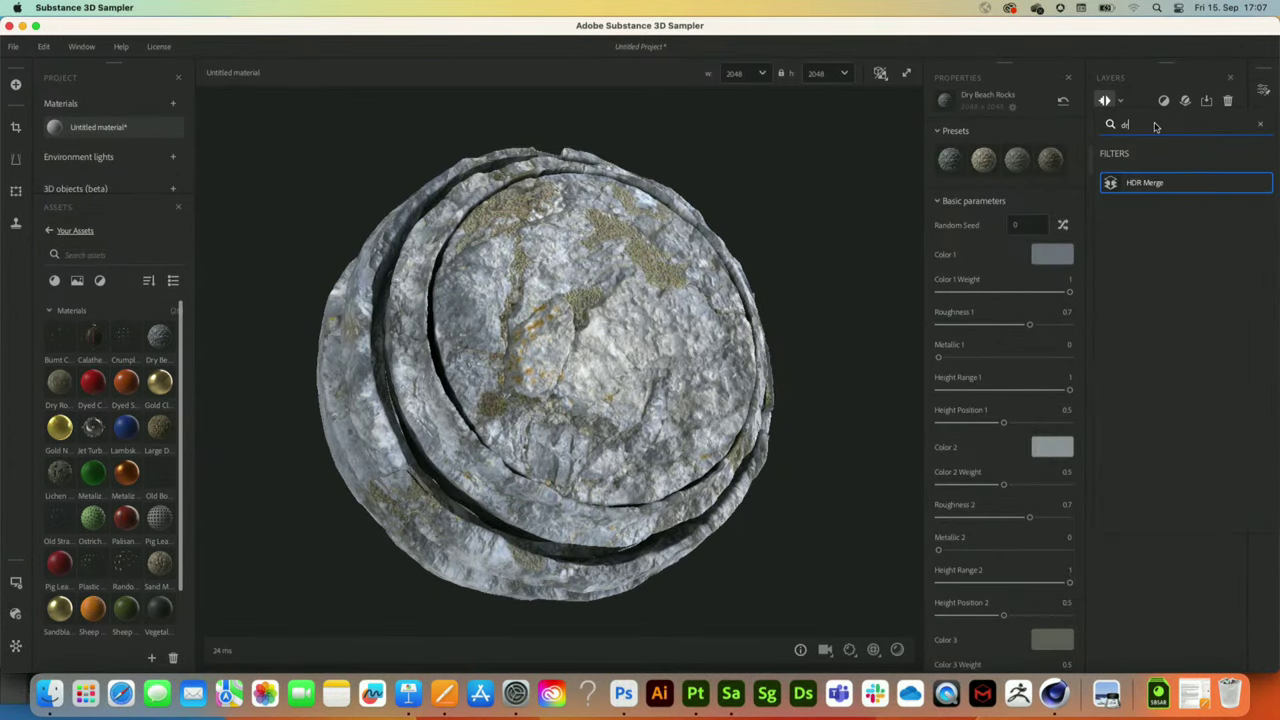
key("BackSpace")
type("irt")
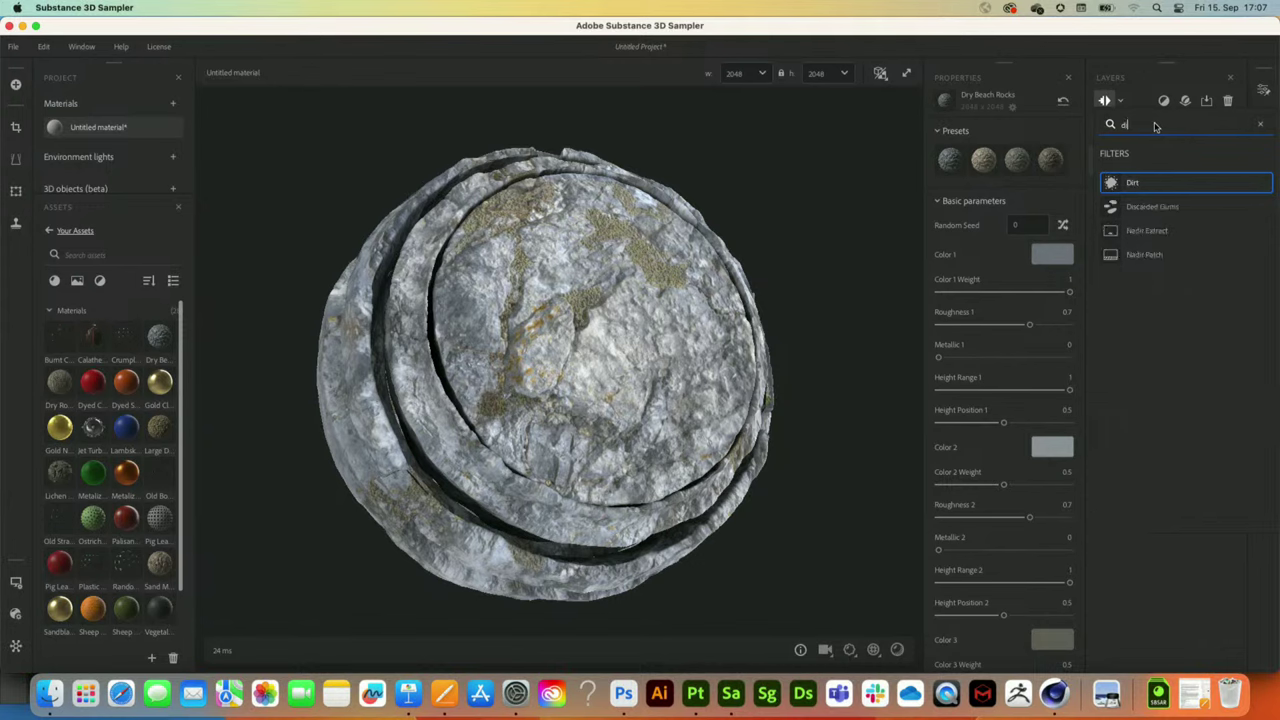
left_click(1138, 184)
scroll(576, 322, "up", 2)
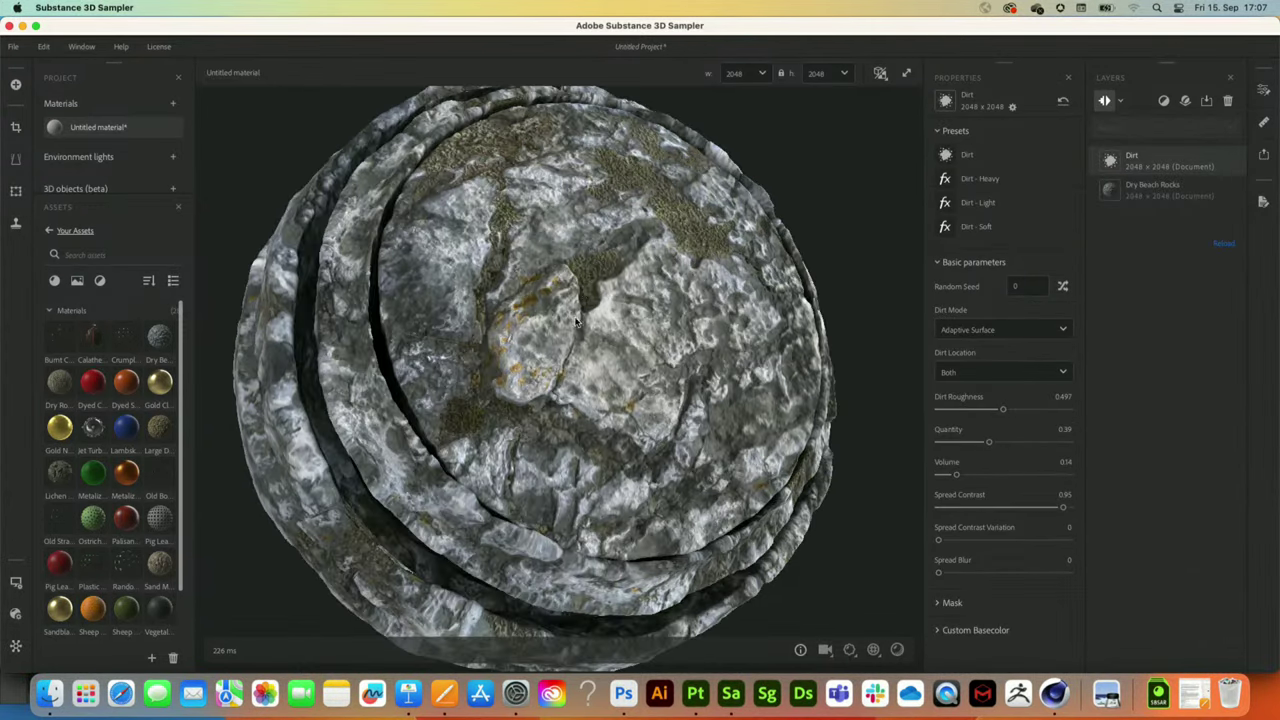
left_click_drag(558, 400, 548, 368)
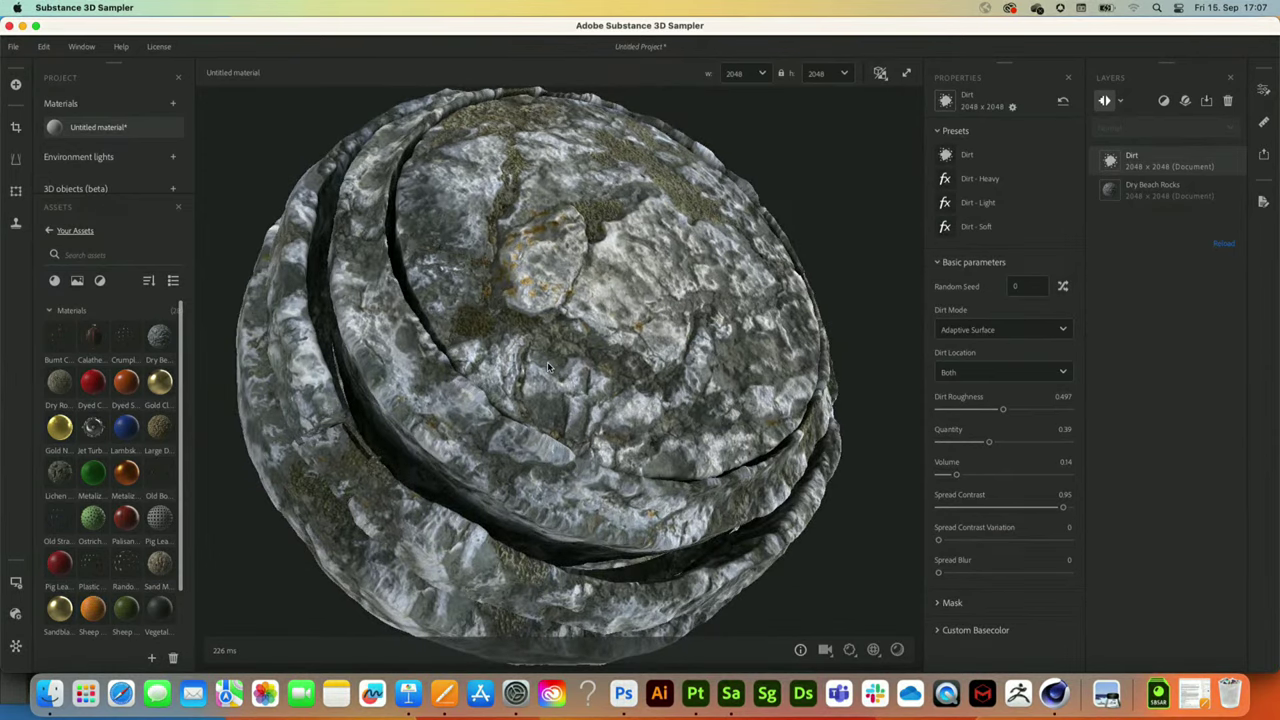
scroll(852, 666, "down", 2)
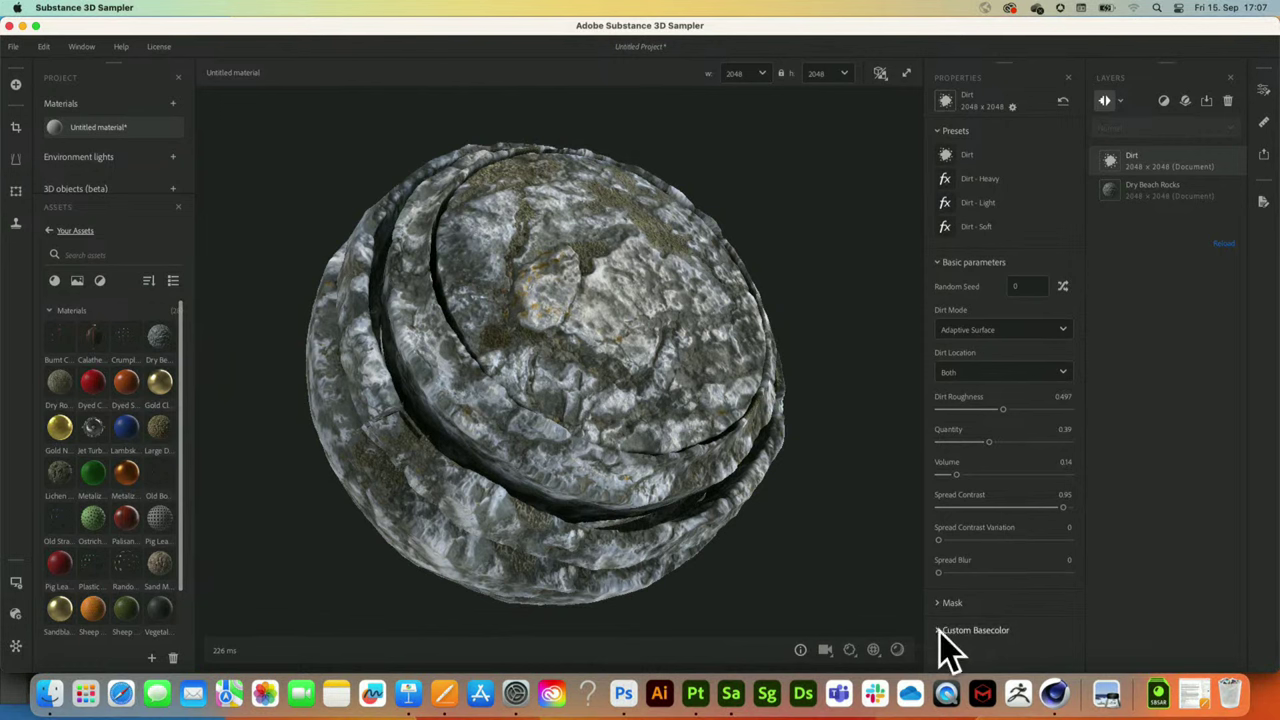
- Set Color #1 in the Dirt filter's Custom Basecolor settings to crimson, #C92448
left_click(940, 630)
scroll(952, 604, "down", 5)
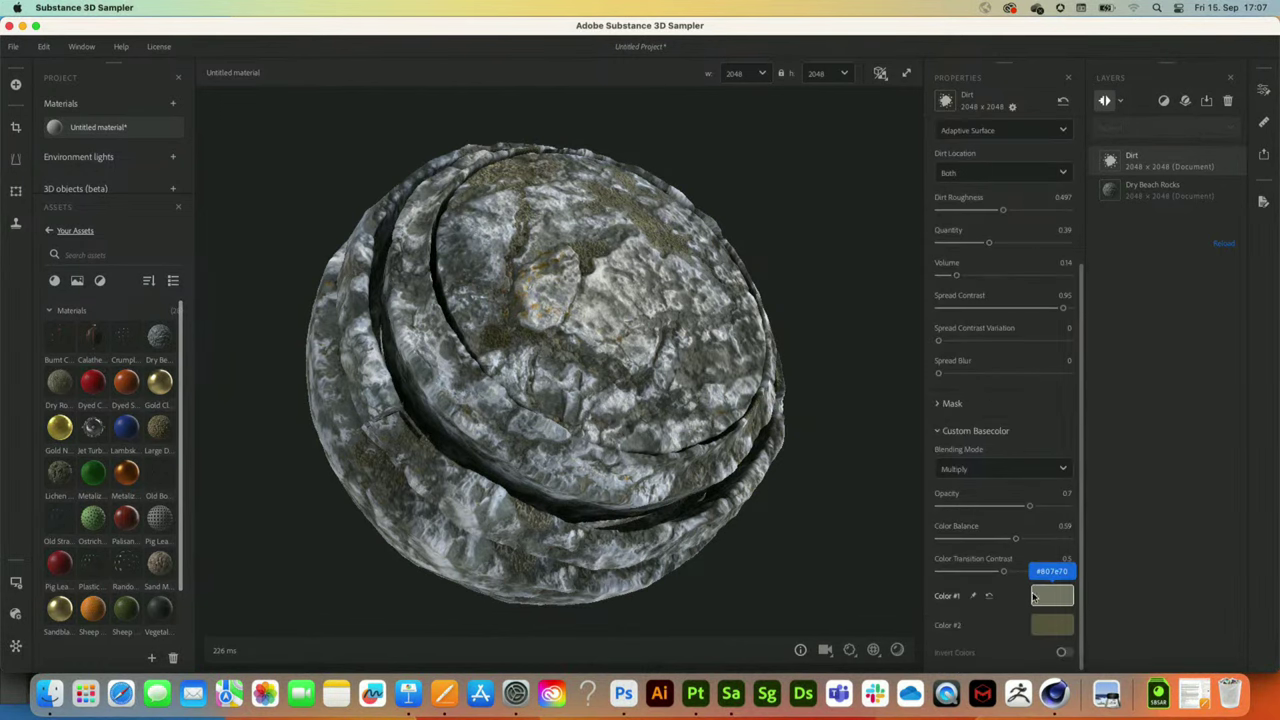
left_click(1053, 597)
left_click(709, 202)
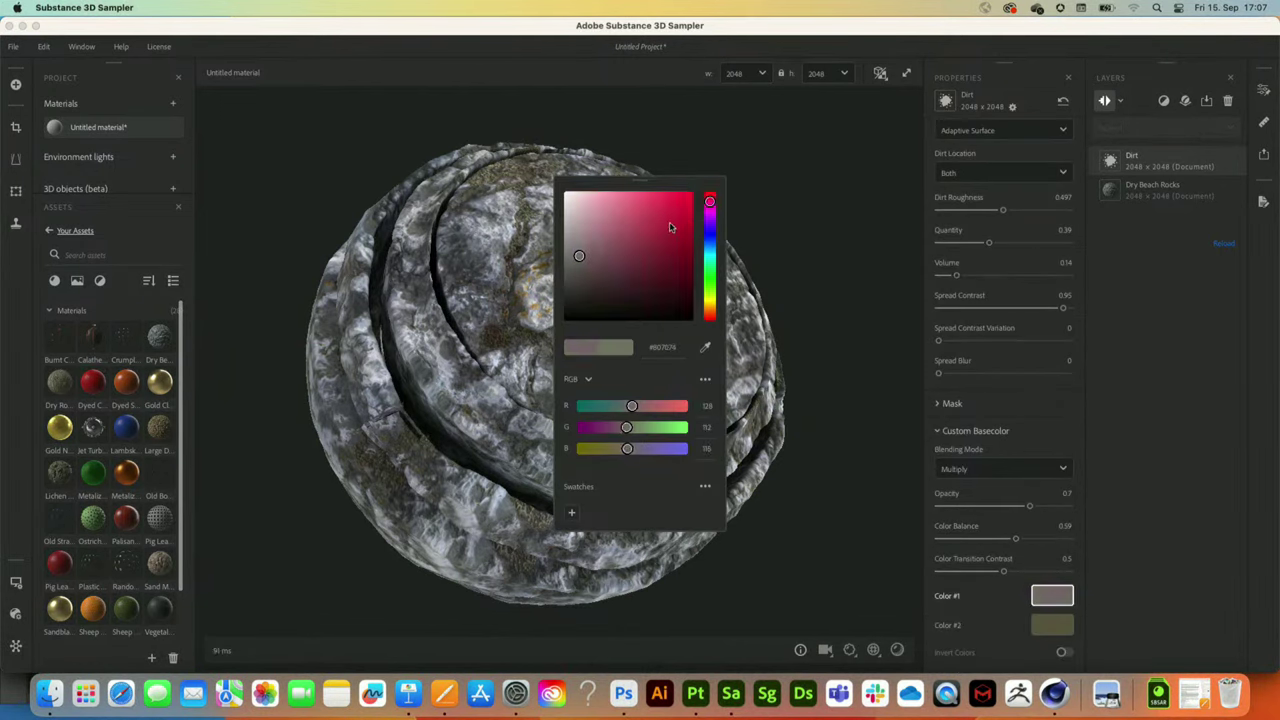
left_click_drag(672, 225, 670, 219)
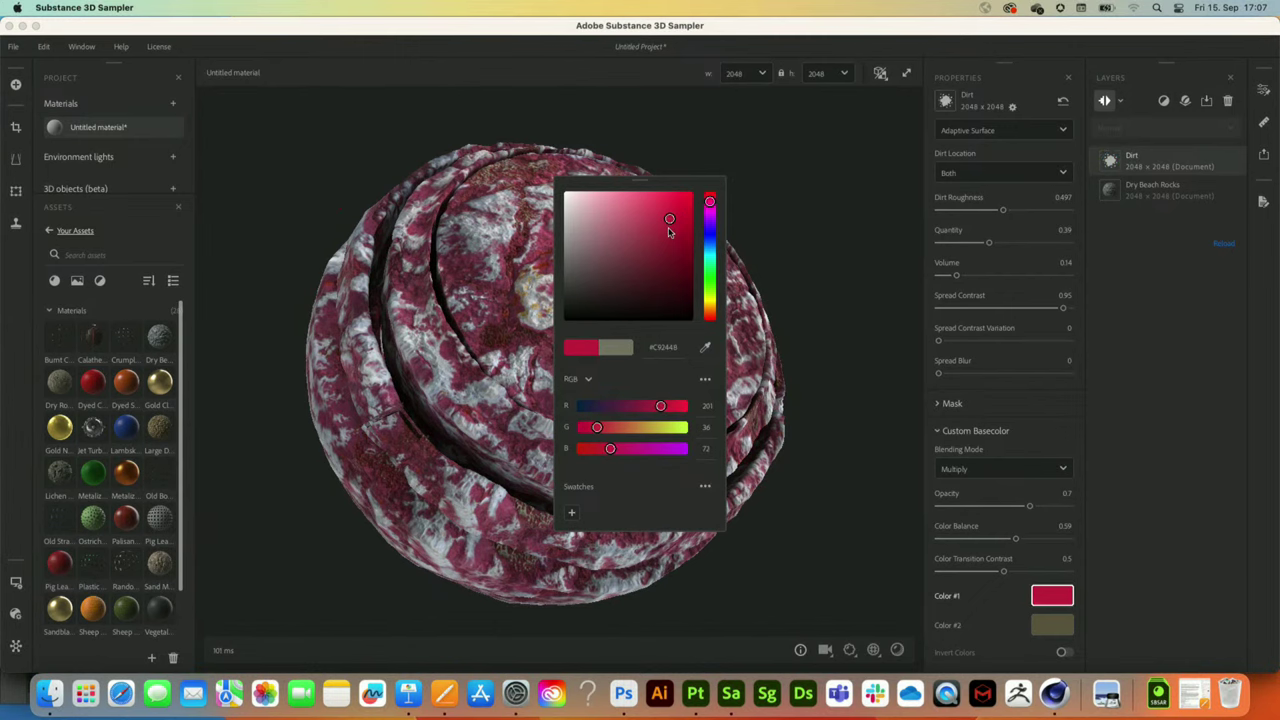
left_click(1052, 600)
scroll(631, 350, "up", 5)
scroll(631, 350, "down", 5)
left_click_drag(632, 309, 621, 333)
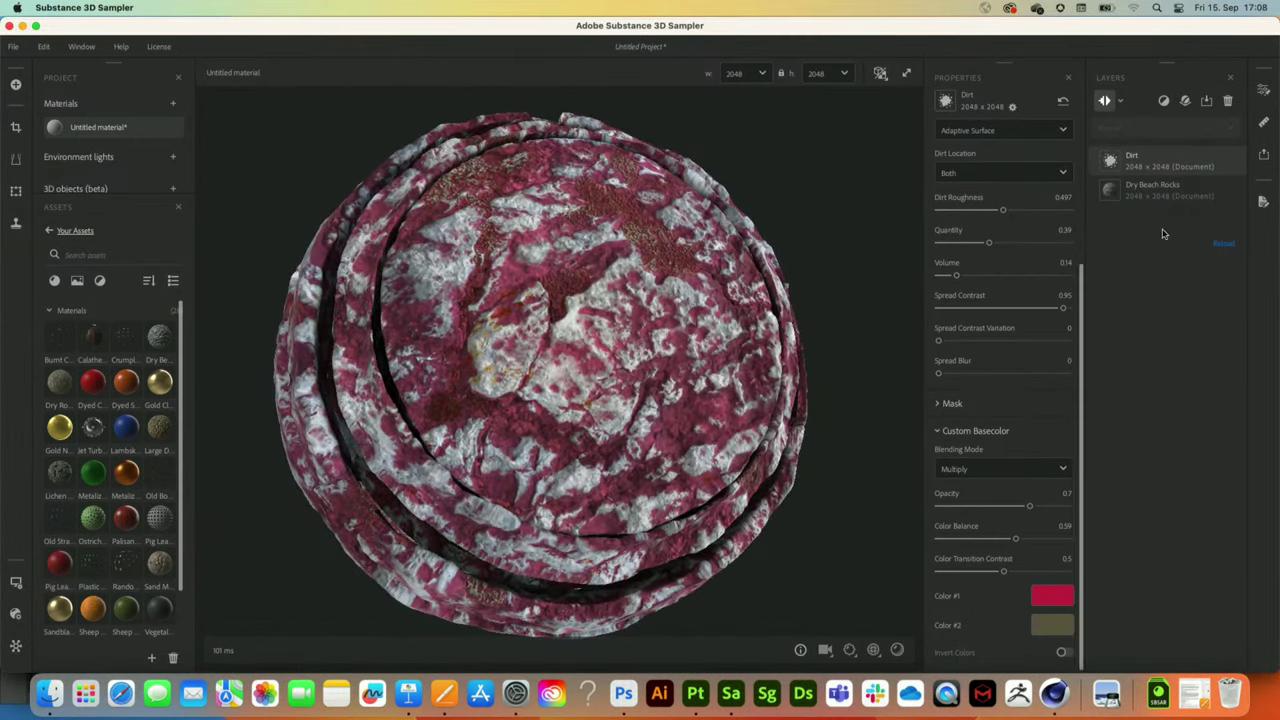
- Add a Dust filter above the Dirt filter
left_click(1163, 101)
type("dust")
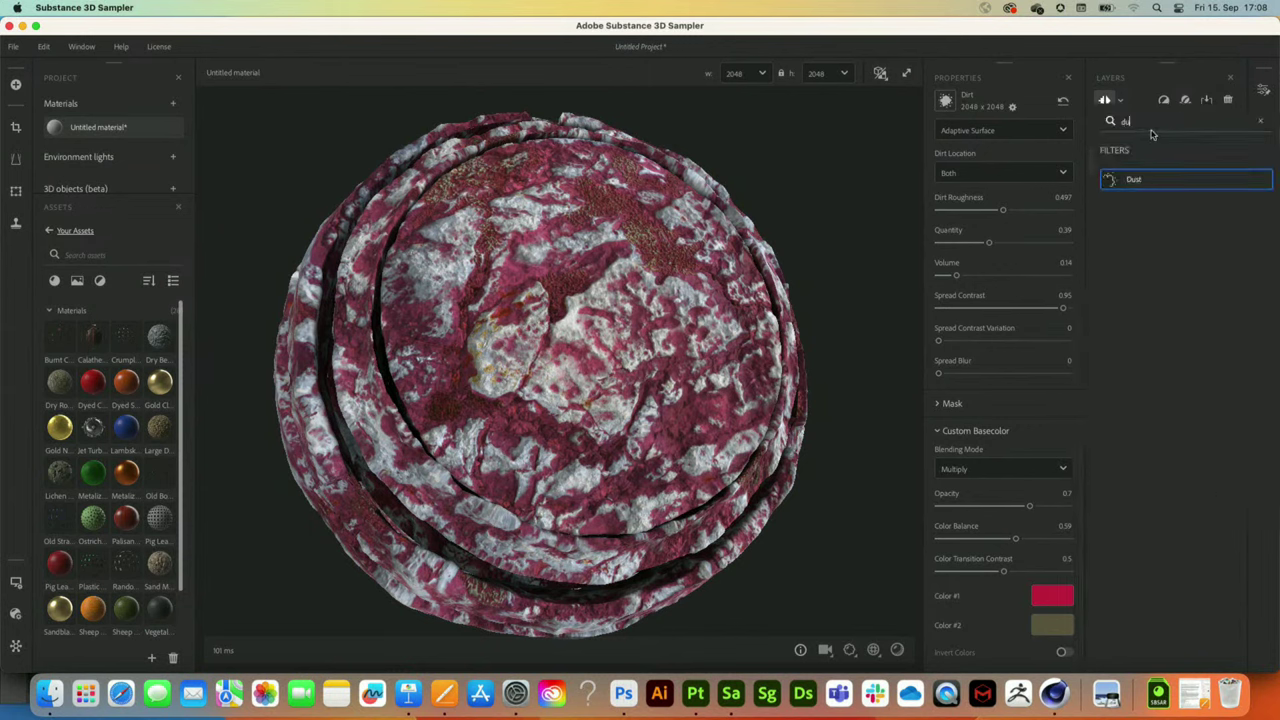
left_click(1135, 182)
scroll(610, 358, "up", 5)
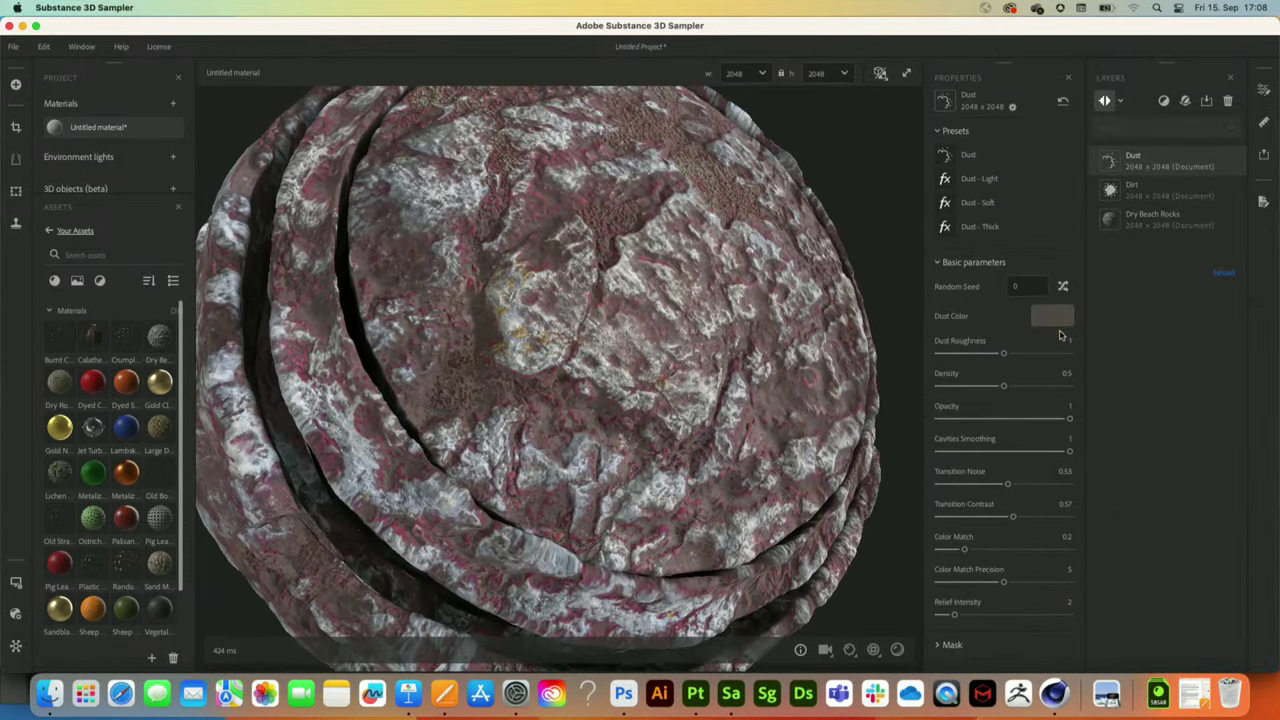
- Set the Dust filter's Dust Color to orange, #CC7926, and check it on the preview mesh
left_click(1052, 316)
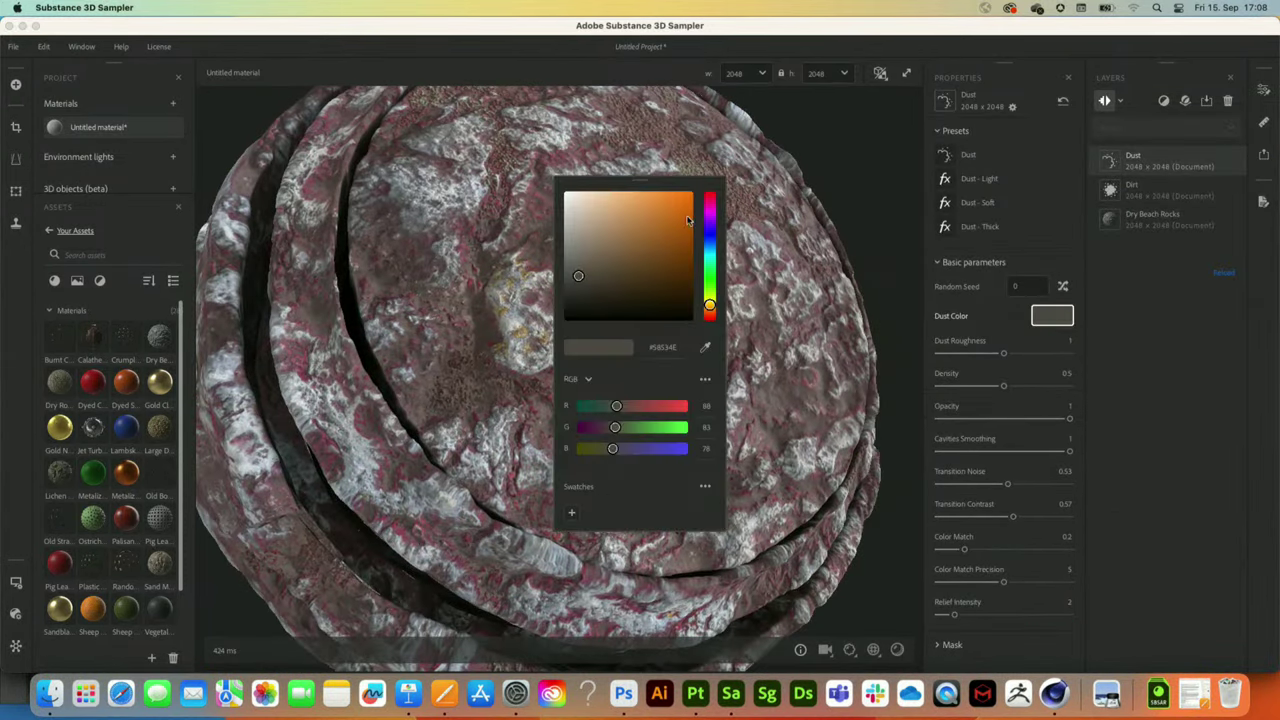
left_click_drag(688, 220, 669, 217)
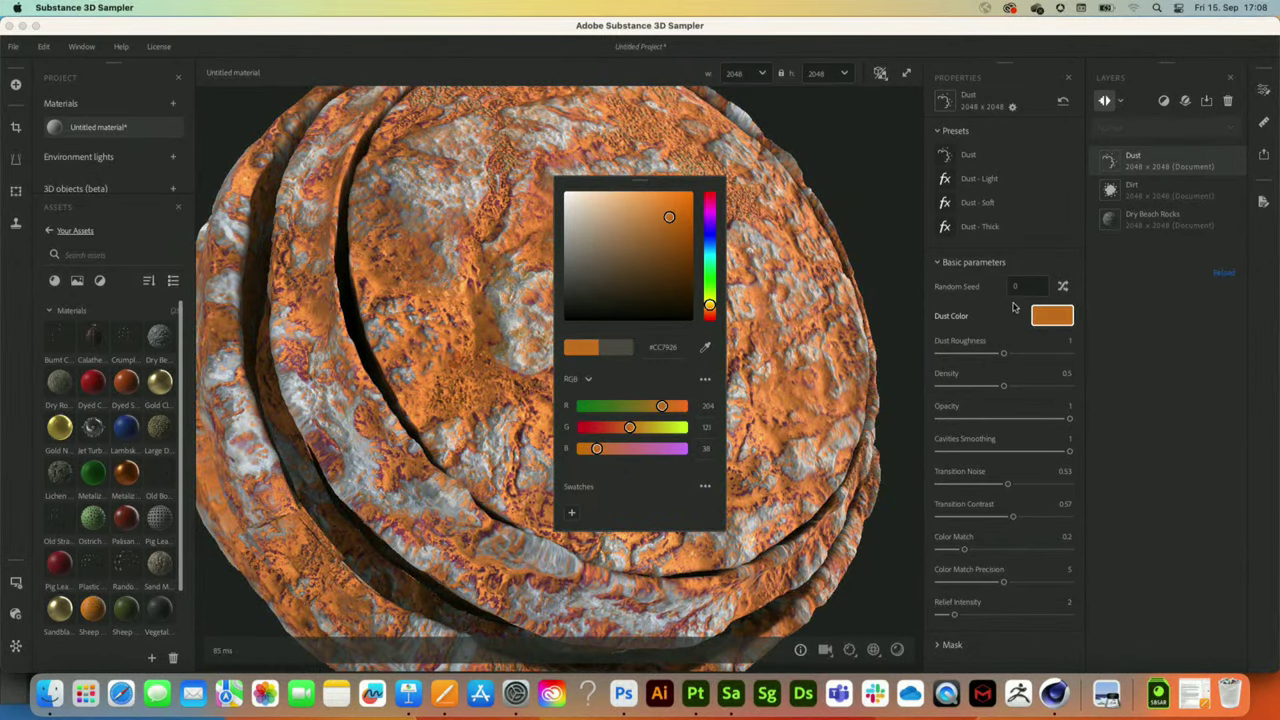
left_click(1044, 317)
mouse_move(628, 285)
left_mouse_down()
mouse_move(570, 285)
mouse_move(616, 279)
left_mouse_up()
scroll(616, 279, "down", 3)
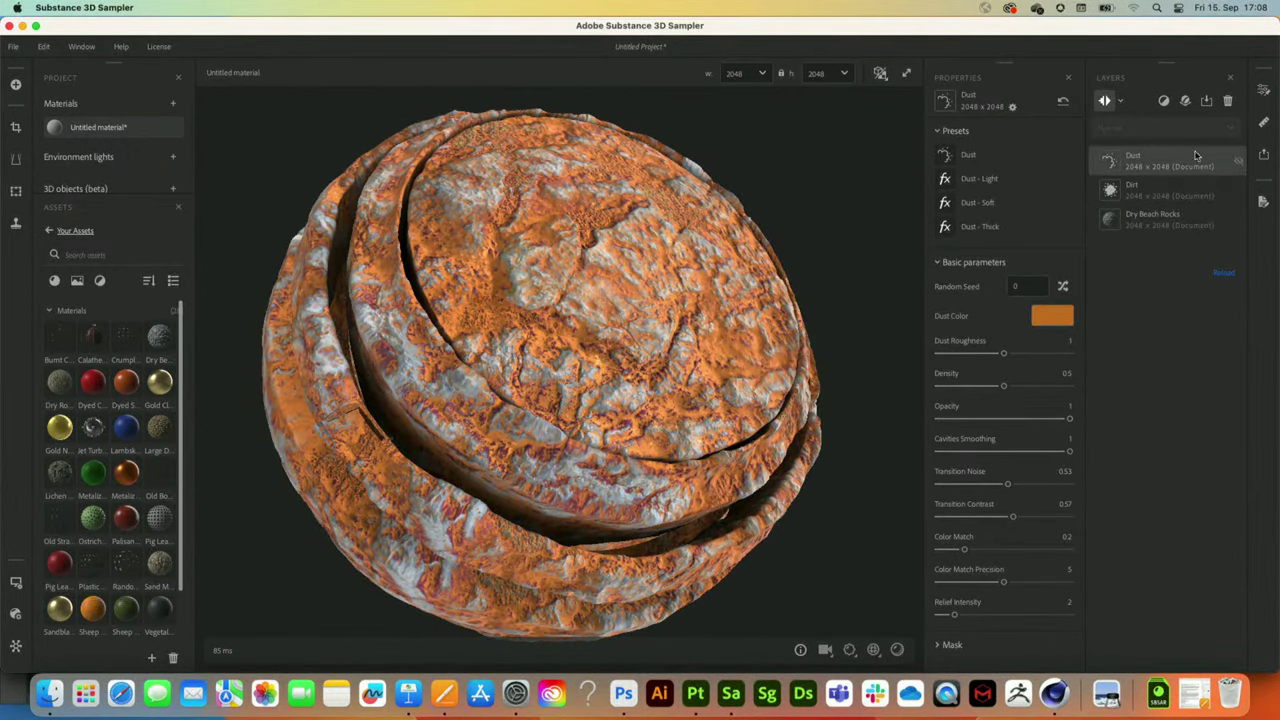
- Delete the Dust and Dirt filters so only the Dry Beach Rocks layer is left
left_click(1229, 104)
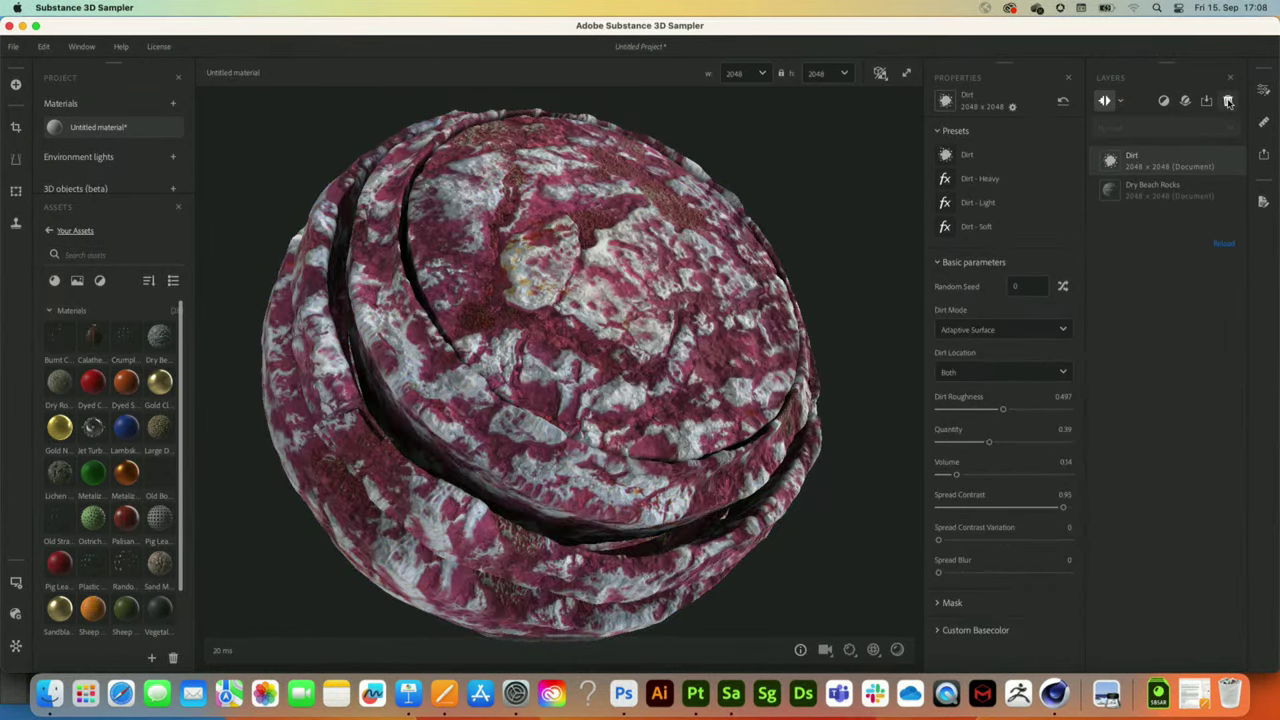
left_click(1229, 104)
scroll(664, 232, "up", 3)
scroll(681, 258, "down", 5)
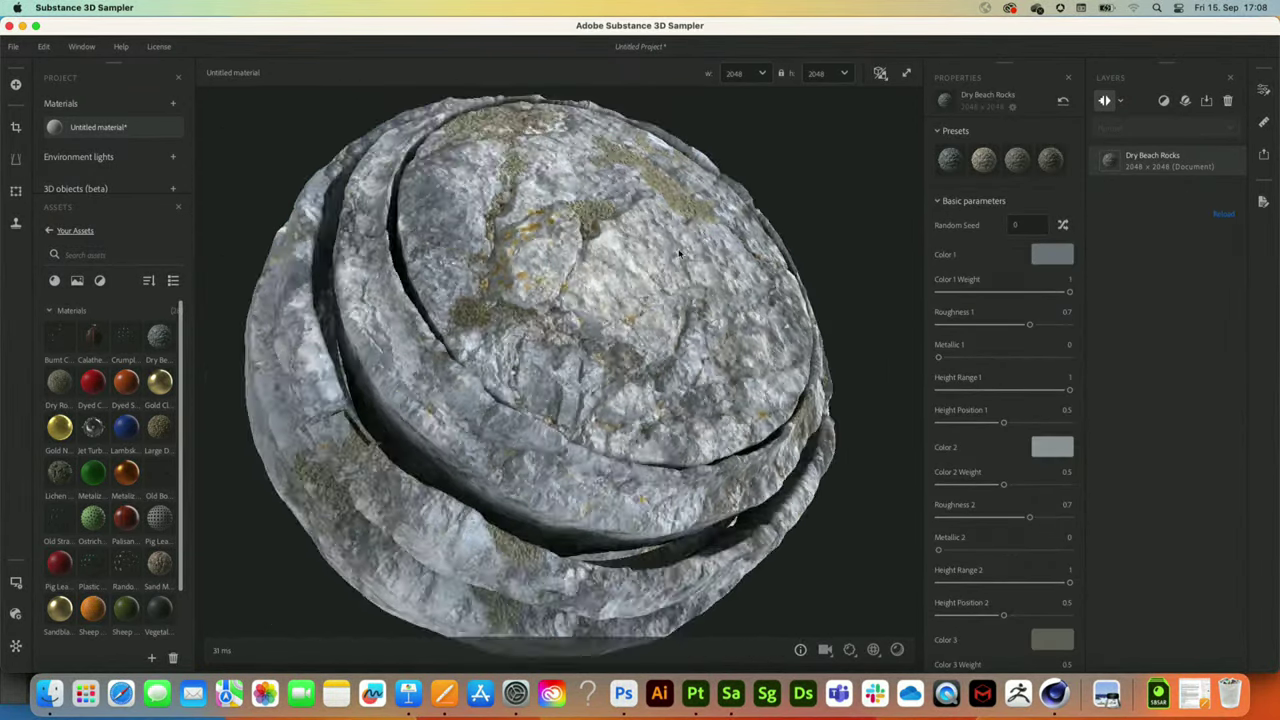
scroll(679, 259, "up", 4)
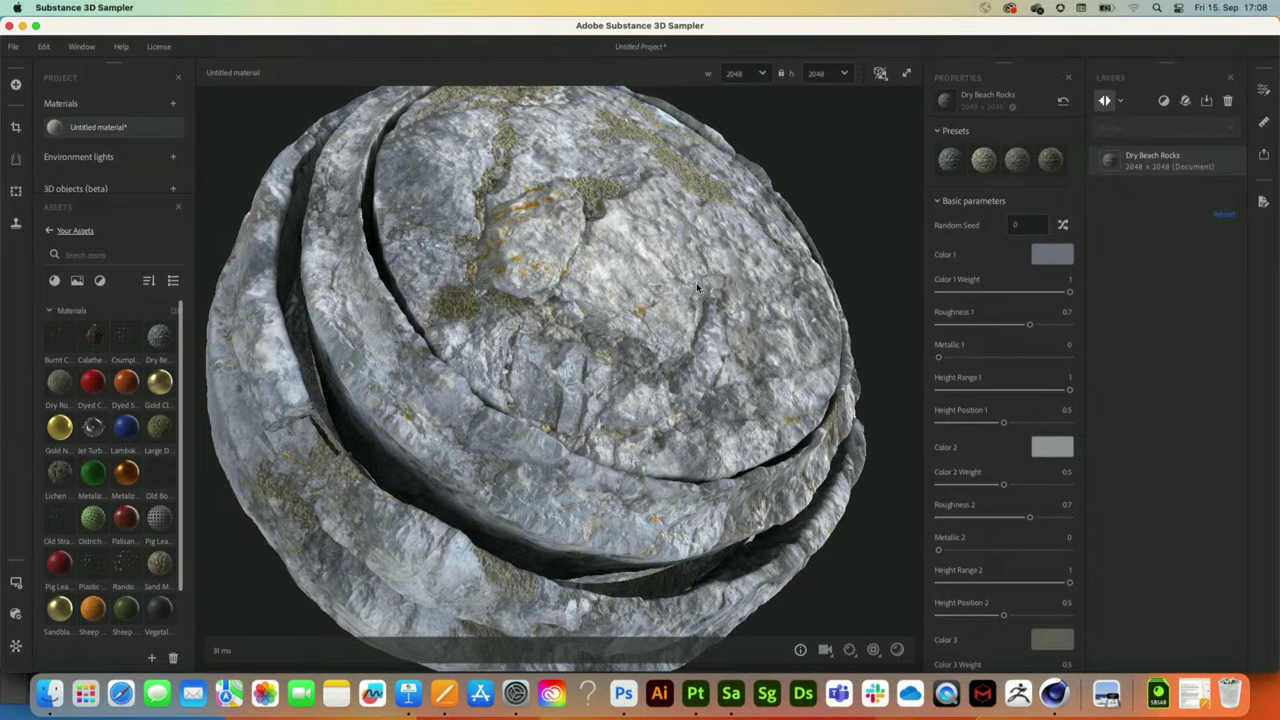
- Delete the Dry Beach Rocks layer and apply the Basalt material from the Starter Assets to the preview mesh
left_click(47, 231)
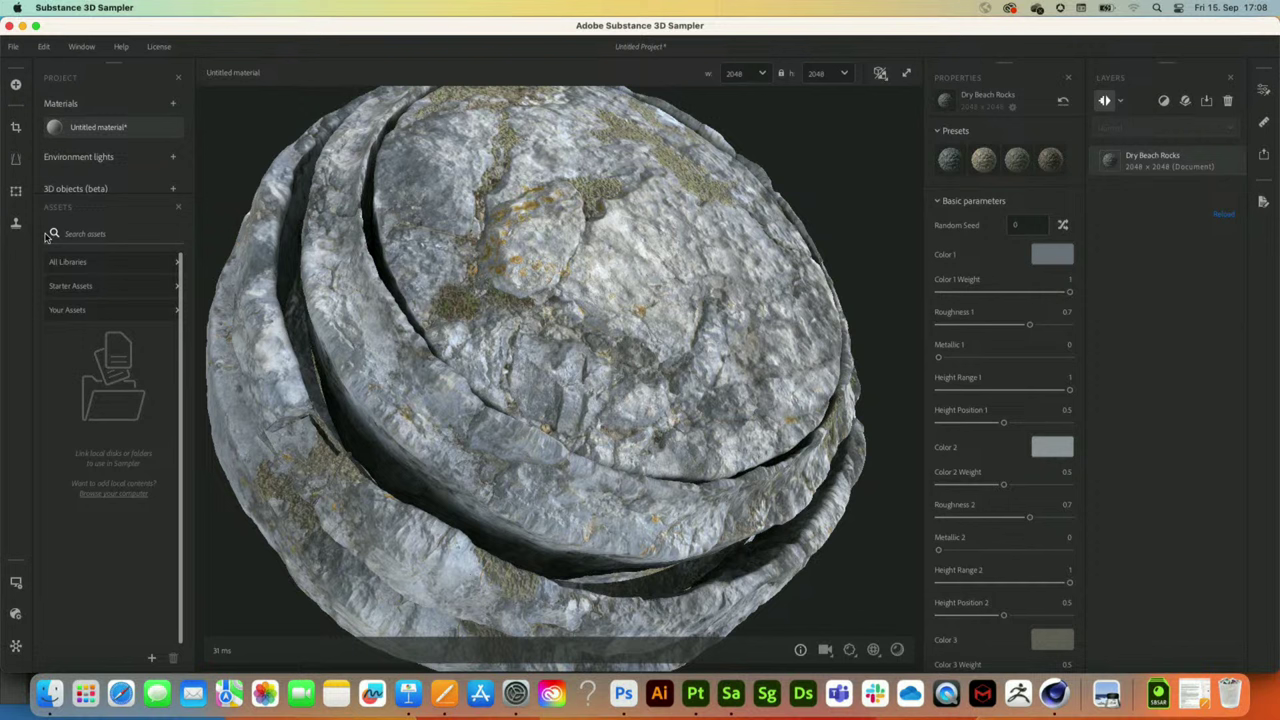
left_click(77, 284)
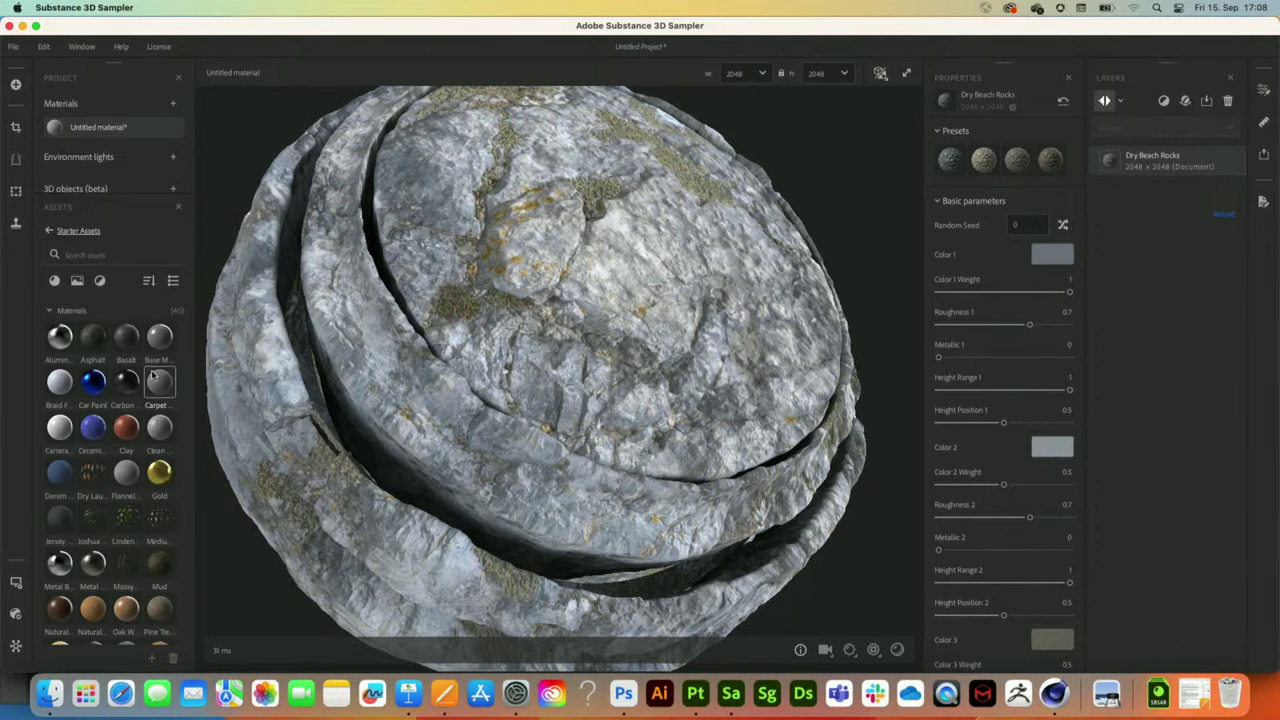
left_click(1229, 102)
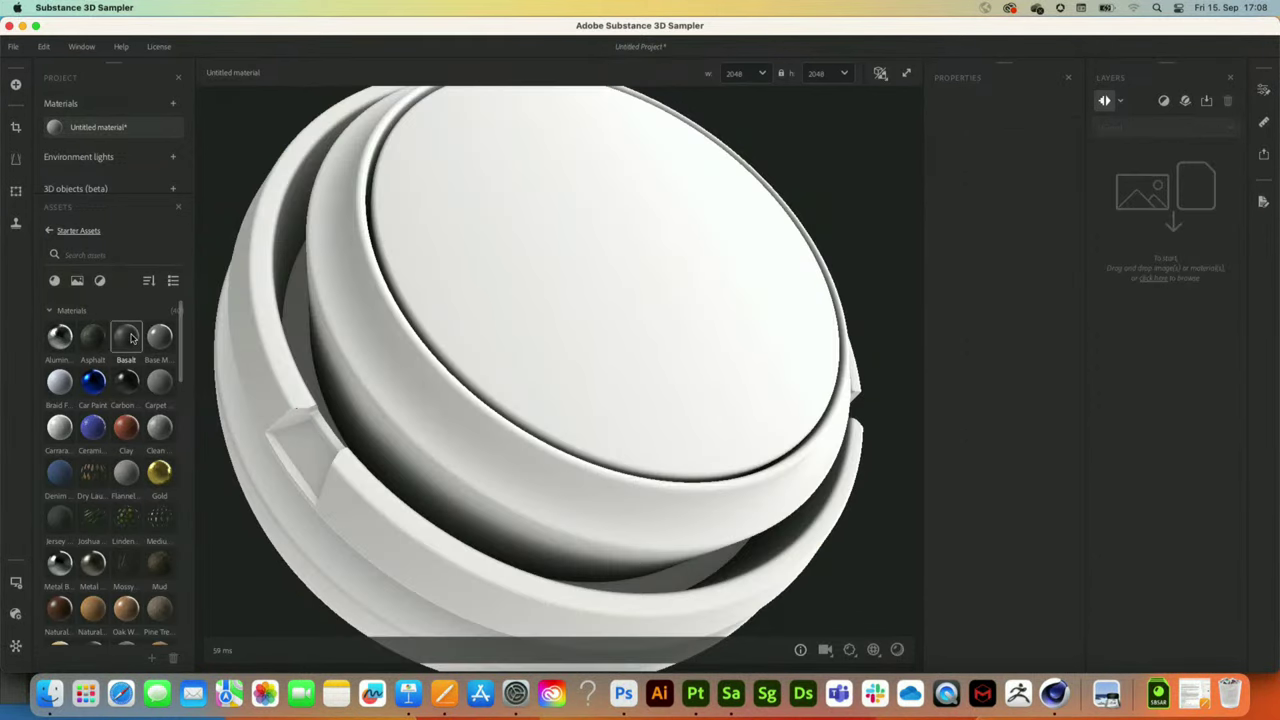
left_click_drag(126, 337, 690, 315)
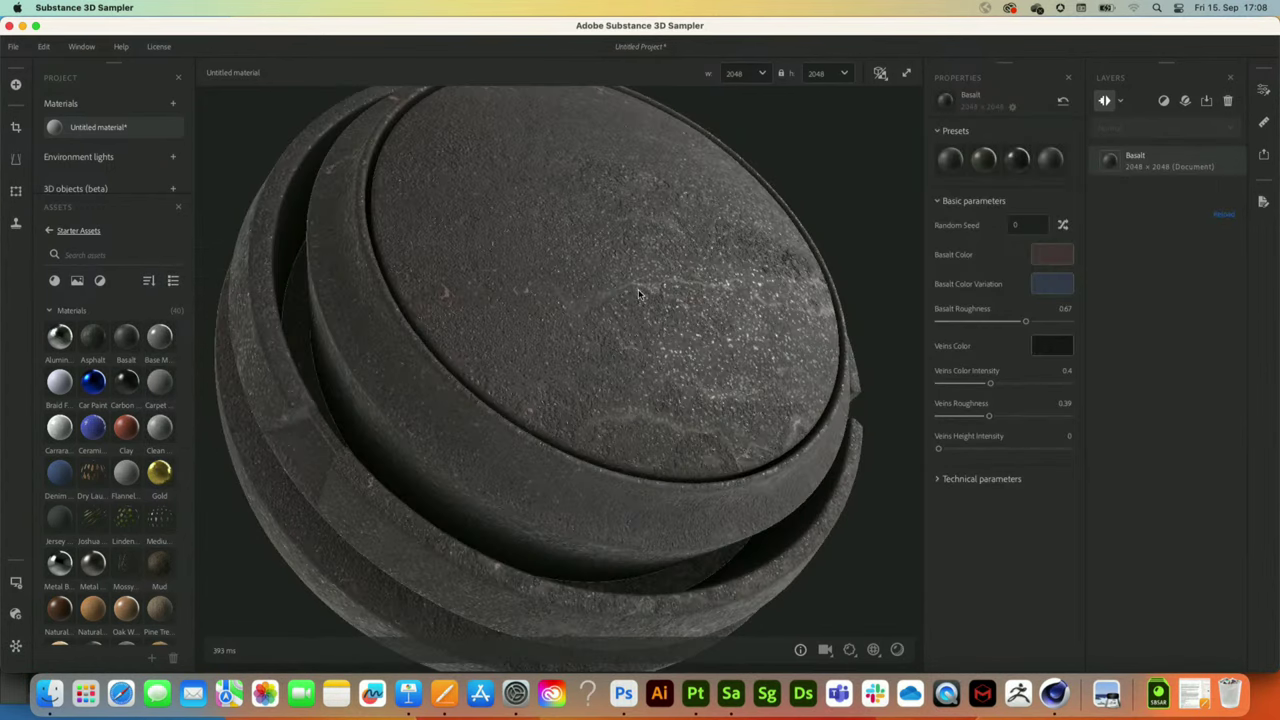
- Add a Pavement filter above the Basalt layer
left_click(1163, 101)
type("pav")
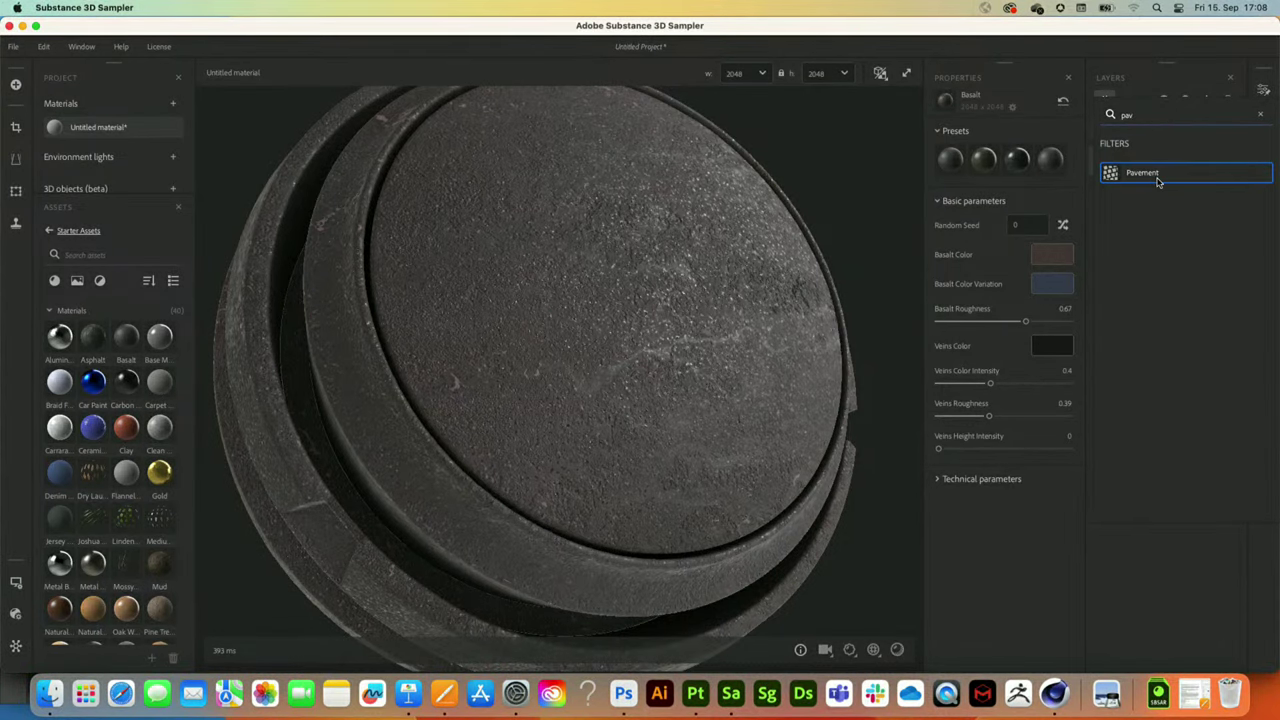
left_click(1150, 174)
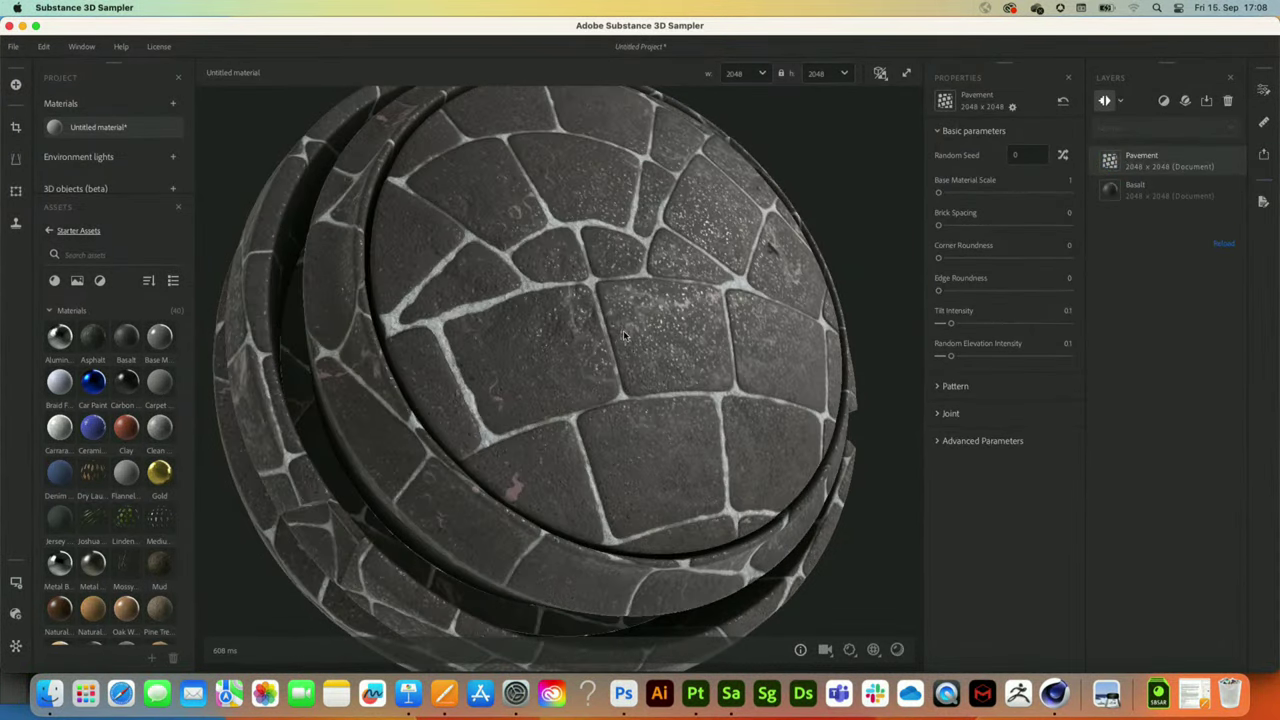
- Set the Pavement filter's Joint Height to 0.77, Brick Spacing to 0.24, and Corner Roundness to 0.19
left_click(936, 414)
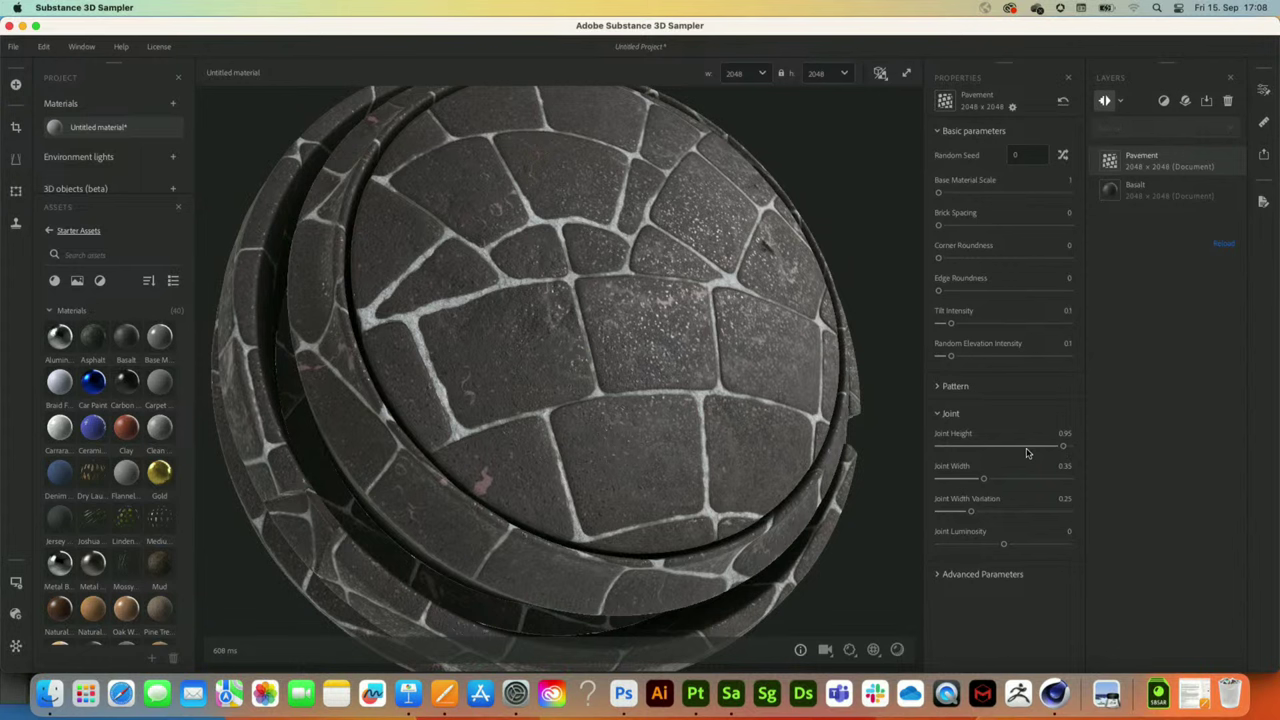
mouse_move(1057, 449)
left_mouse_down()
mouse_move(1003, 449)
mouse_move(1039, 448)
left_mouse_up()
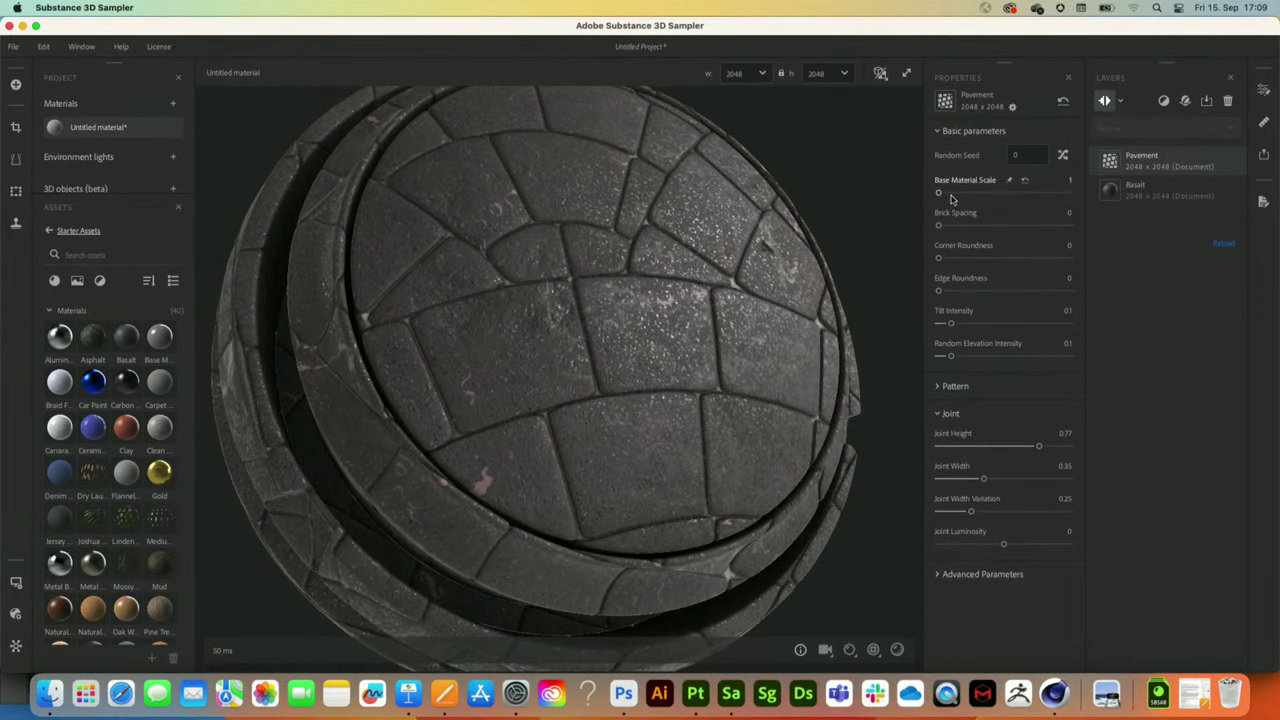
left_click_drag(940, 226, 963, 258)
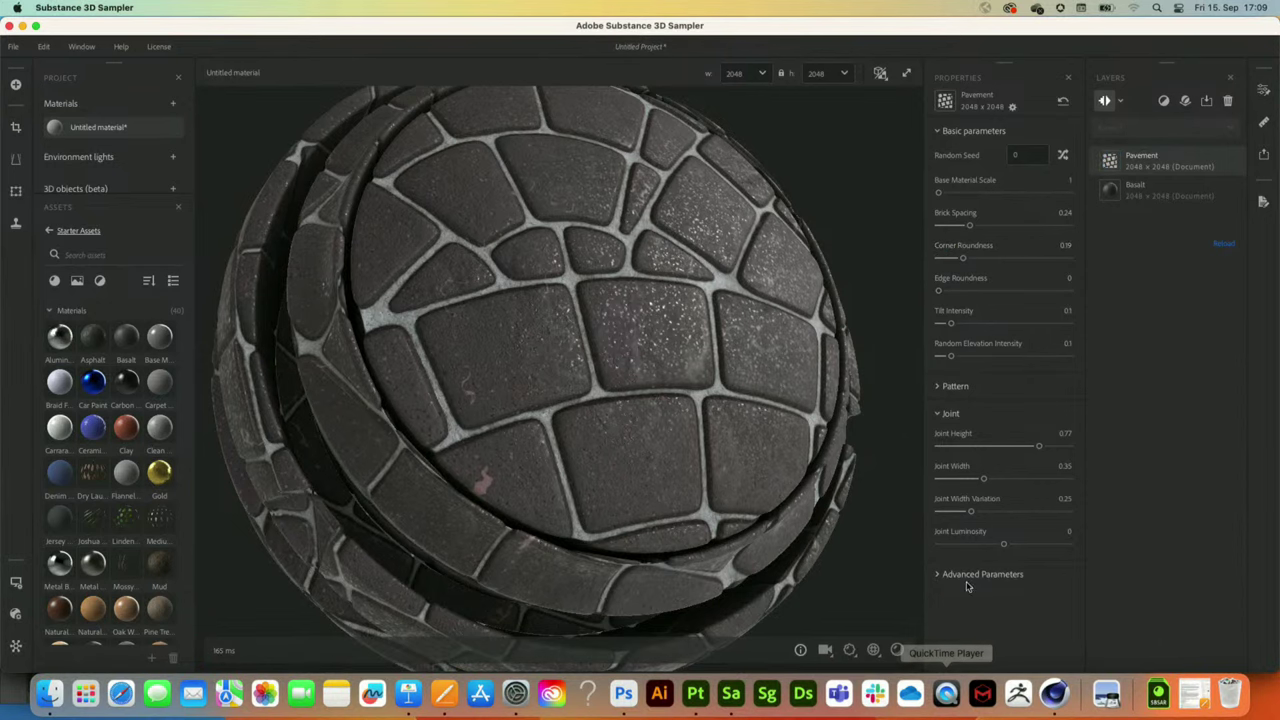
- Add an Erode filter above the Pavement layer and show its parameters
left_click_drag(595, 355, 615, 327)
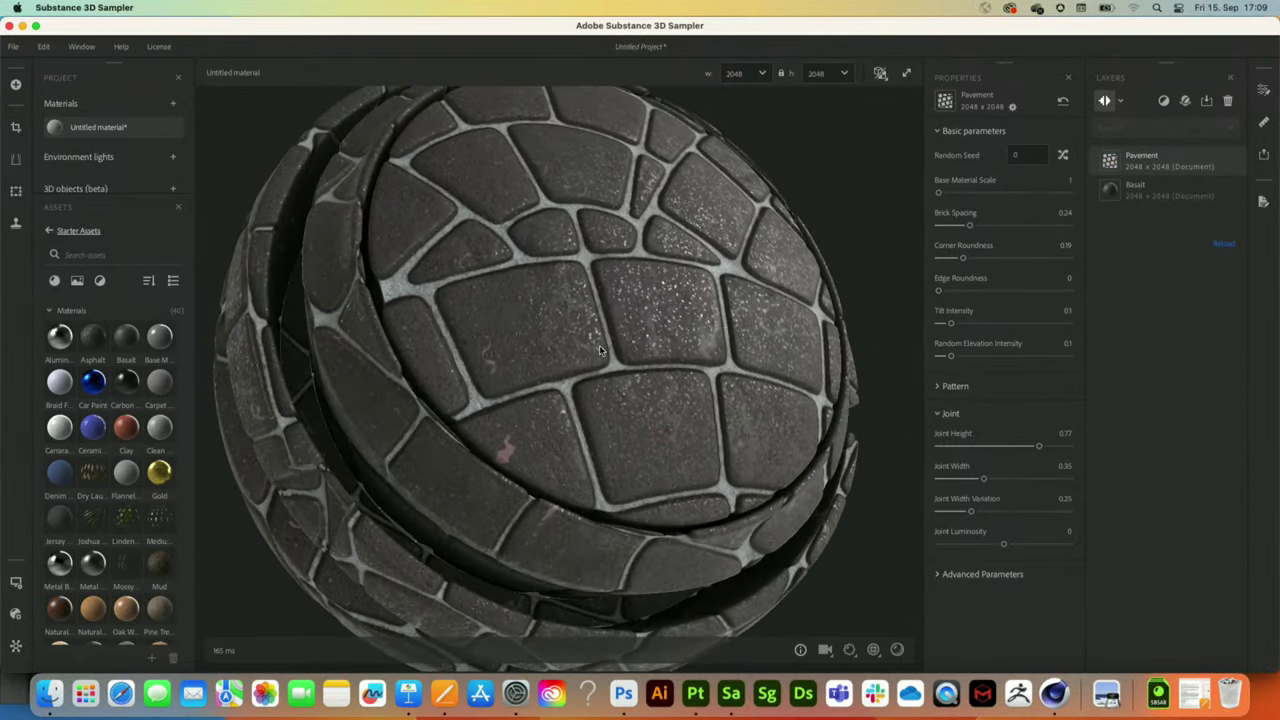
left_click(1163, 101)
type("erdo")
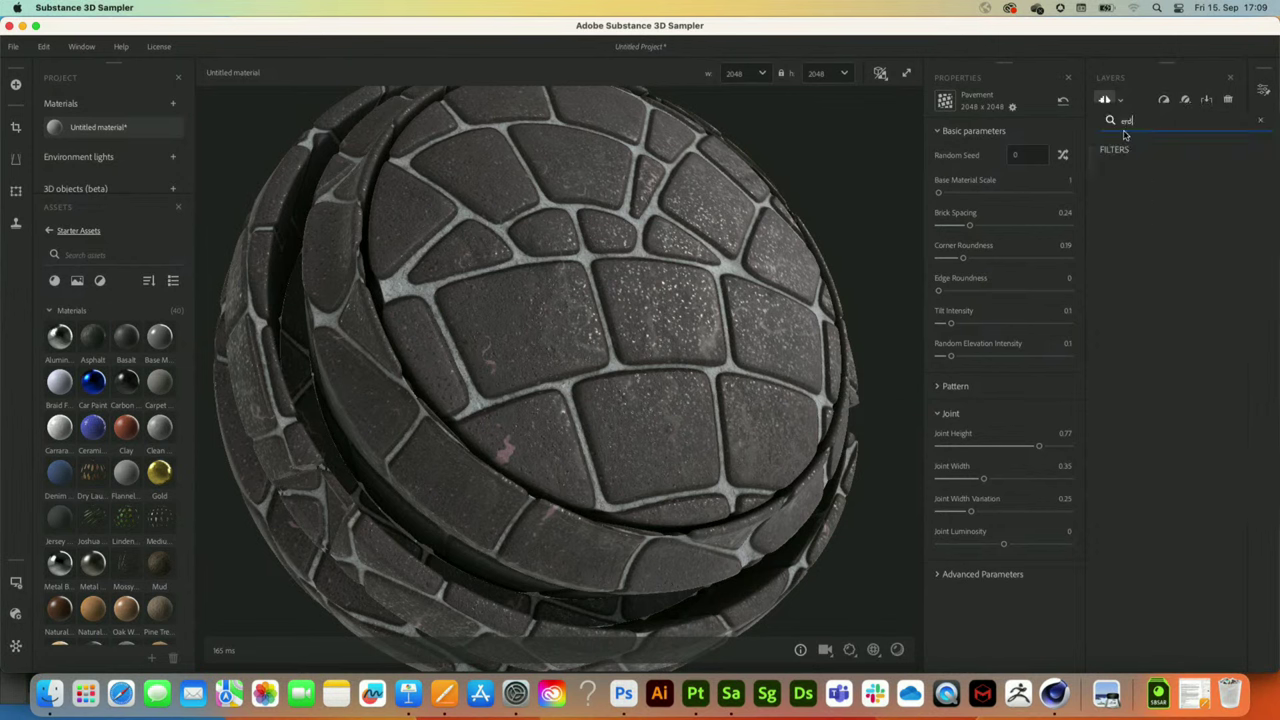
key("BackSpace")
key("BackSpace")
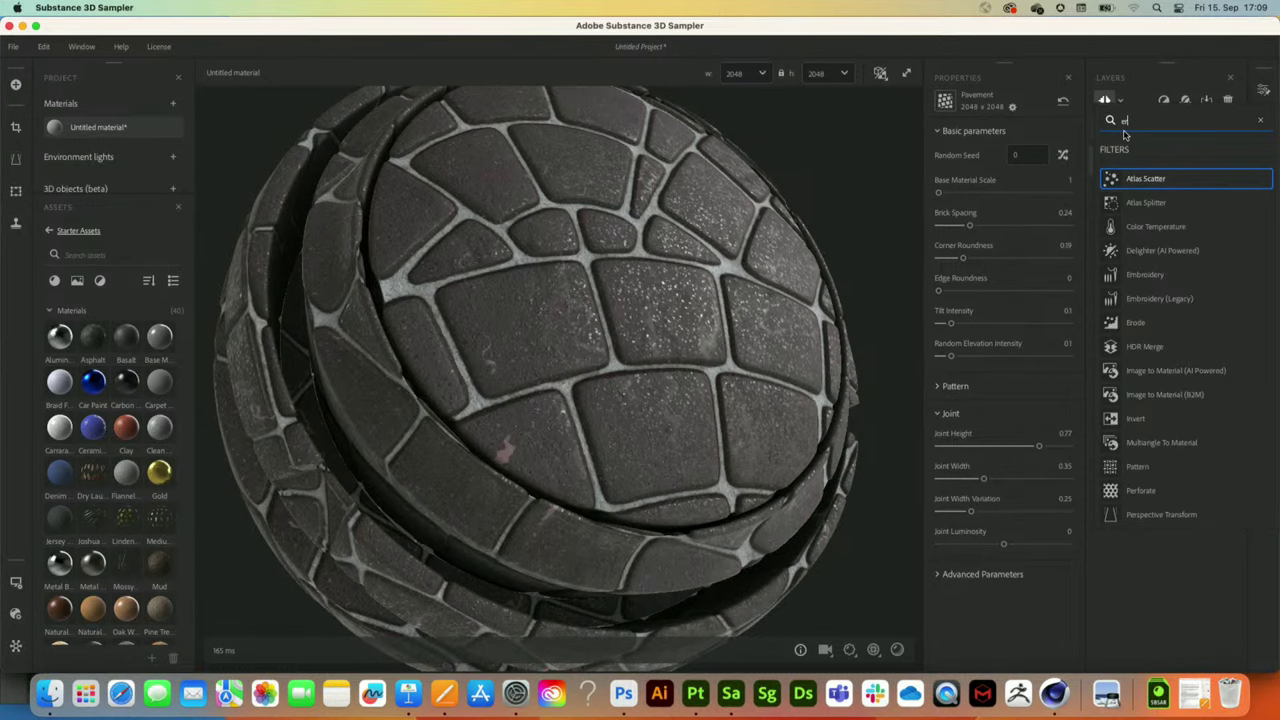
type("ro")
left_click(1140, 179)
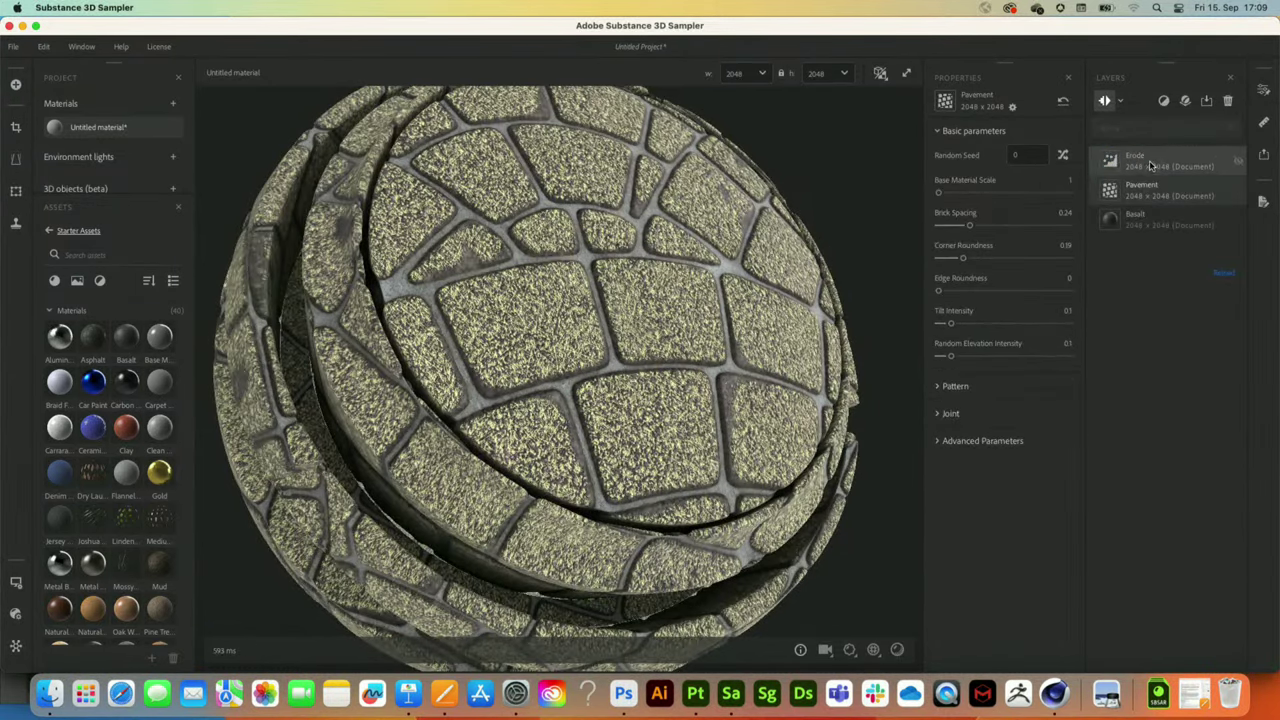
left_click(1148, 166)
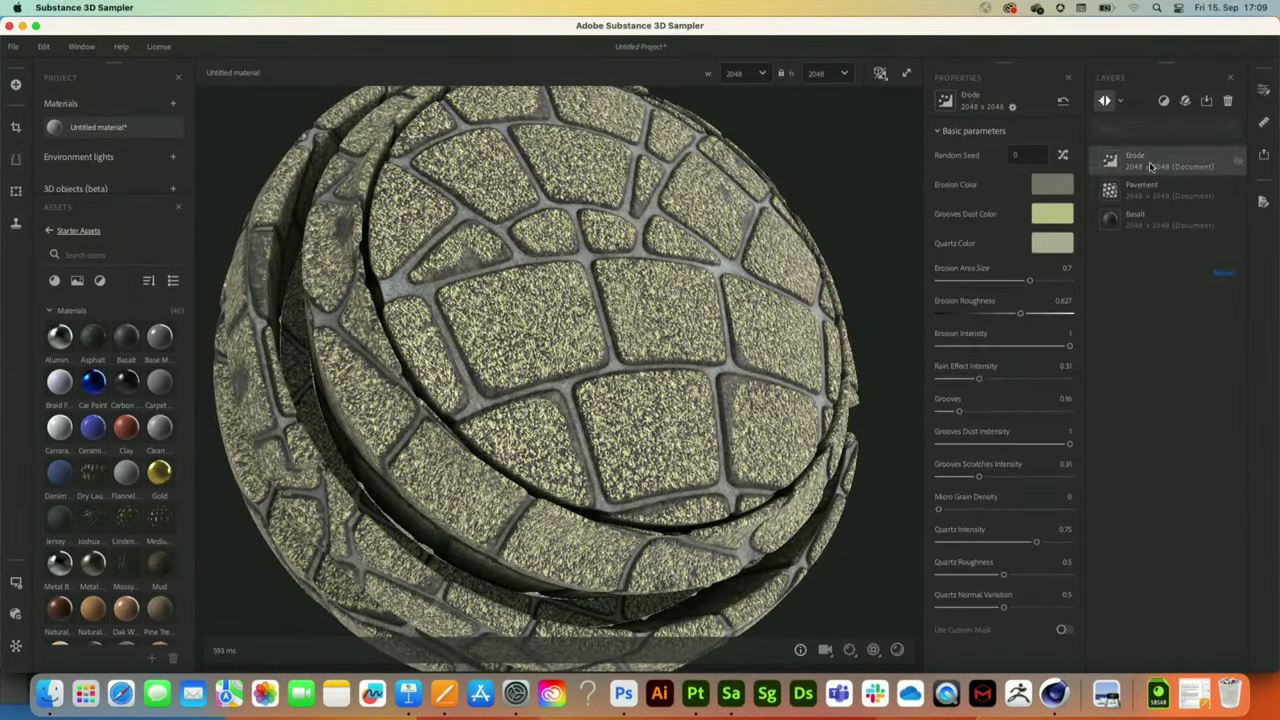
- Darken the Erode filter's Erosion Color to near-black and set its Grooves Dust Color to dark olive #2D2D1E
left_click(1051, 188)
left_click(594, 300)
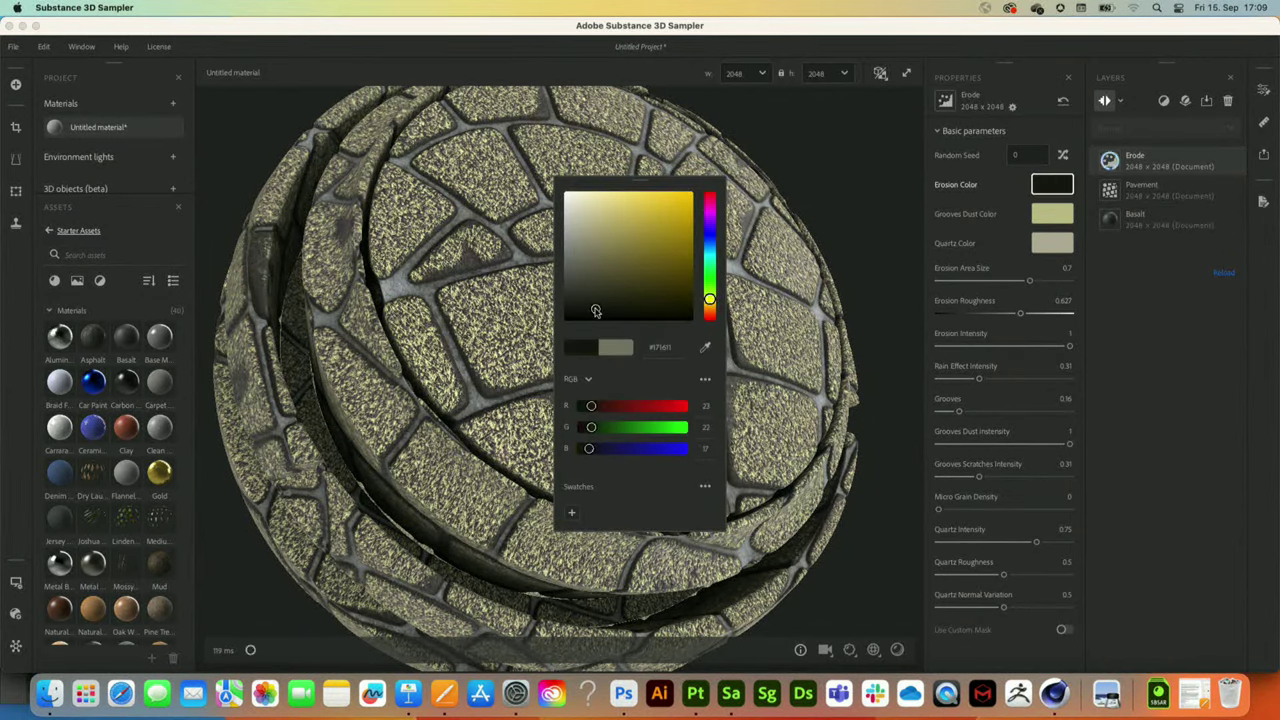
left_click(1045, 216)
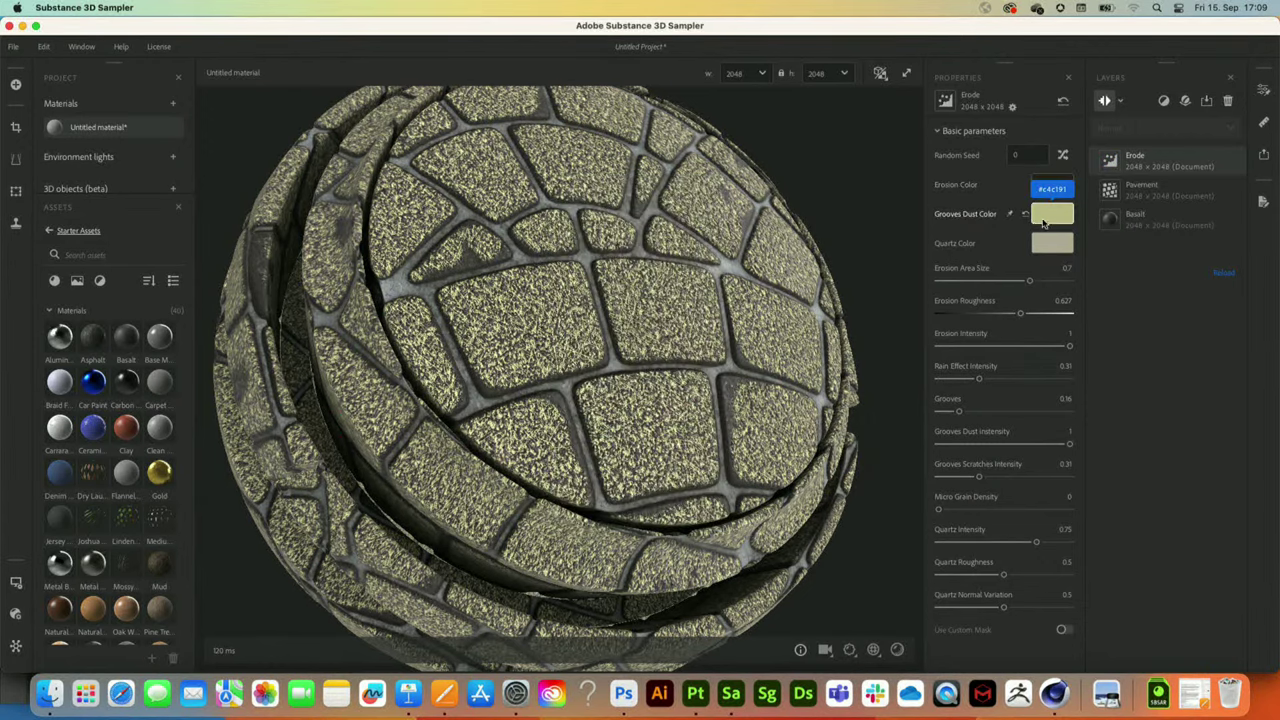
left_click(1045, 216)
left_click(617, 290)
left_click(610, 294)
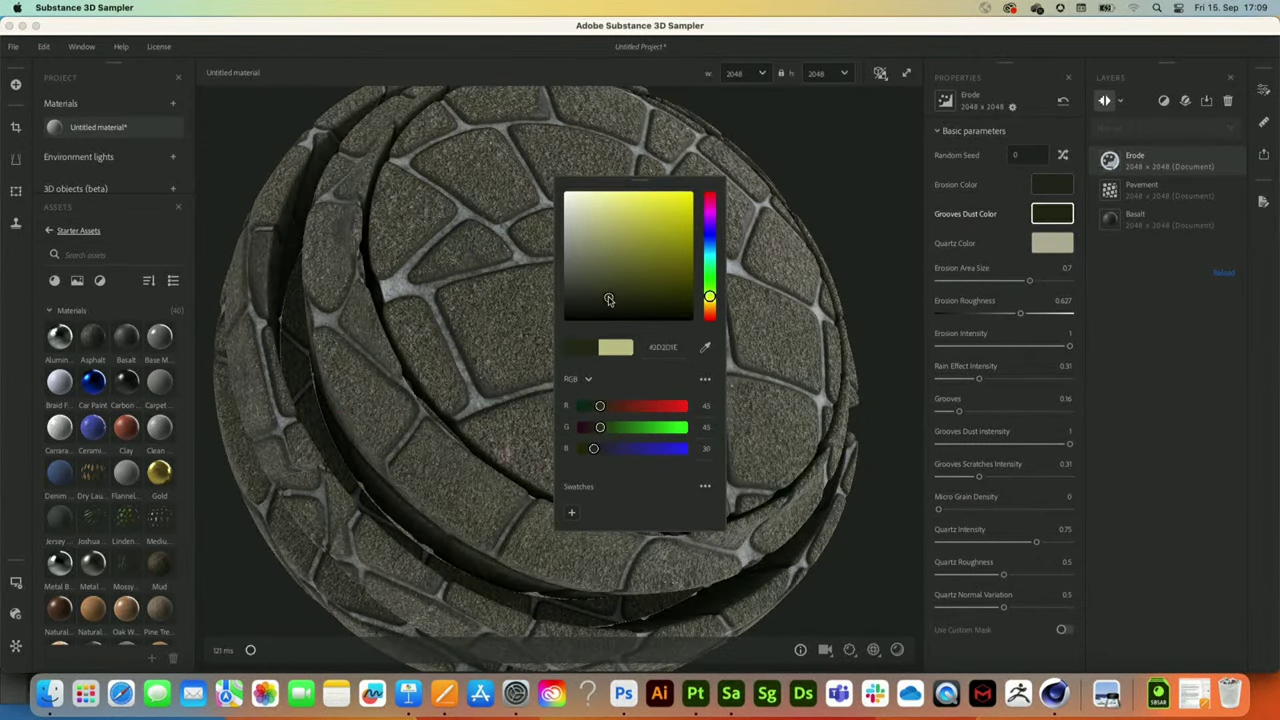
- Set the Erode filter's Quartz Color to near-black and reduce its Erosion Area Size to 0.39
left_click(1052, 244)
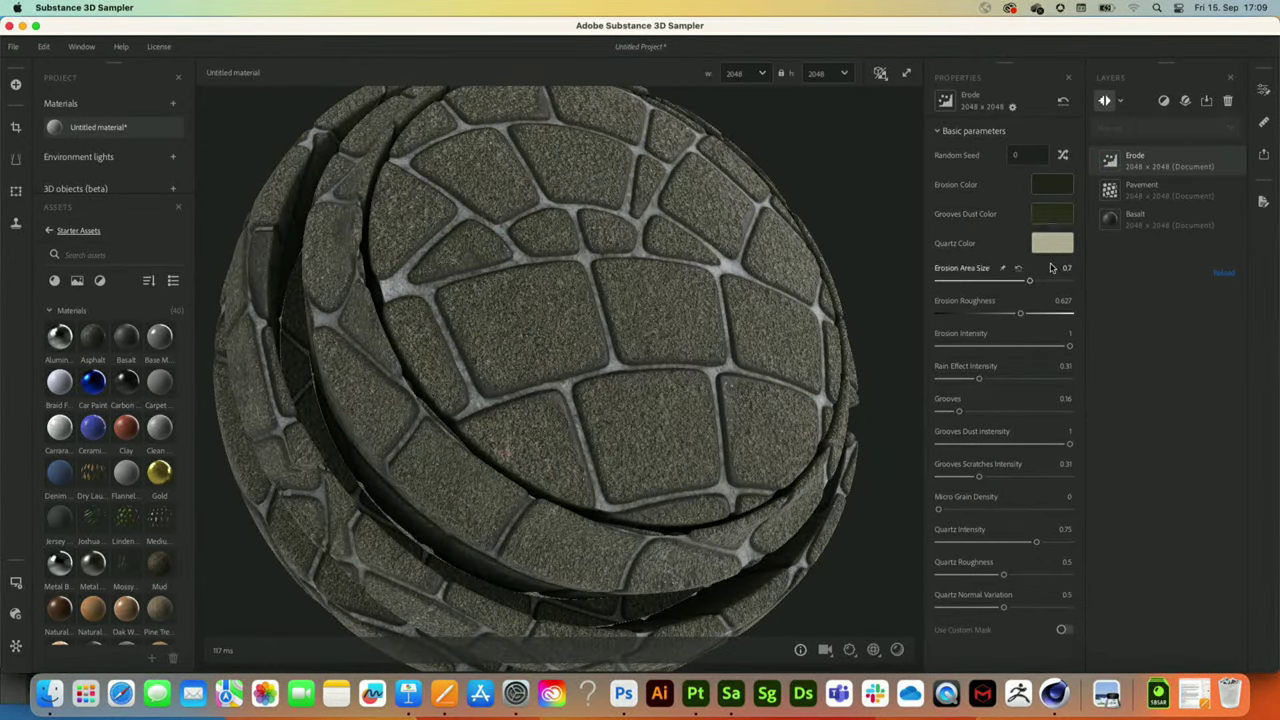
left_click(1052, 244)
left_click_drag(630, 298, 595, 313)
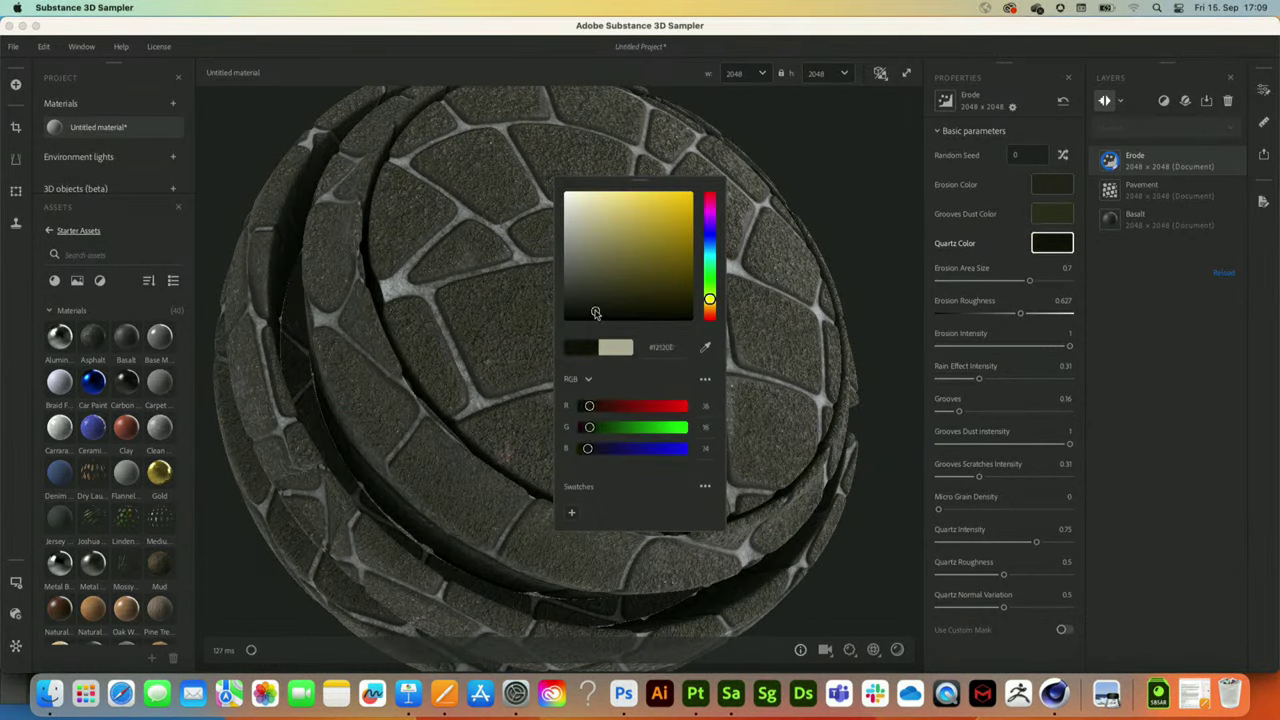
left_click(1055, 250)
left_click_drag(1013, 282, 989, 283)
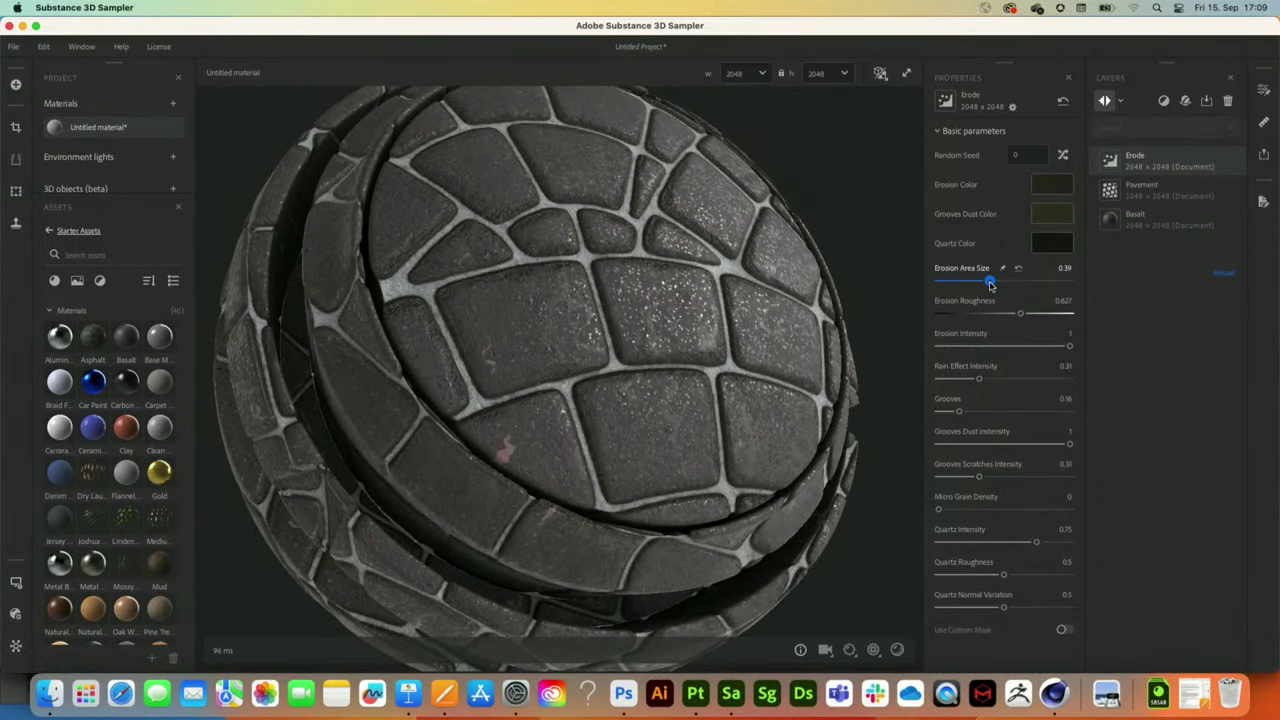
scroll(598, 302, "up", 3)
left_click_drag(705, 306, 540, 281)
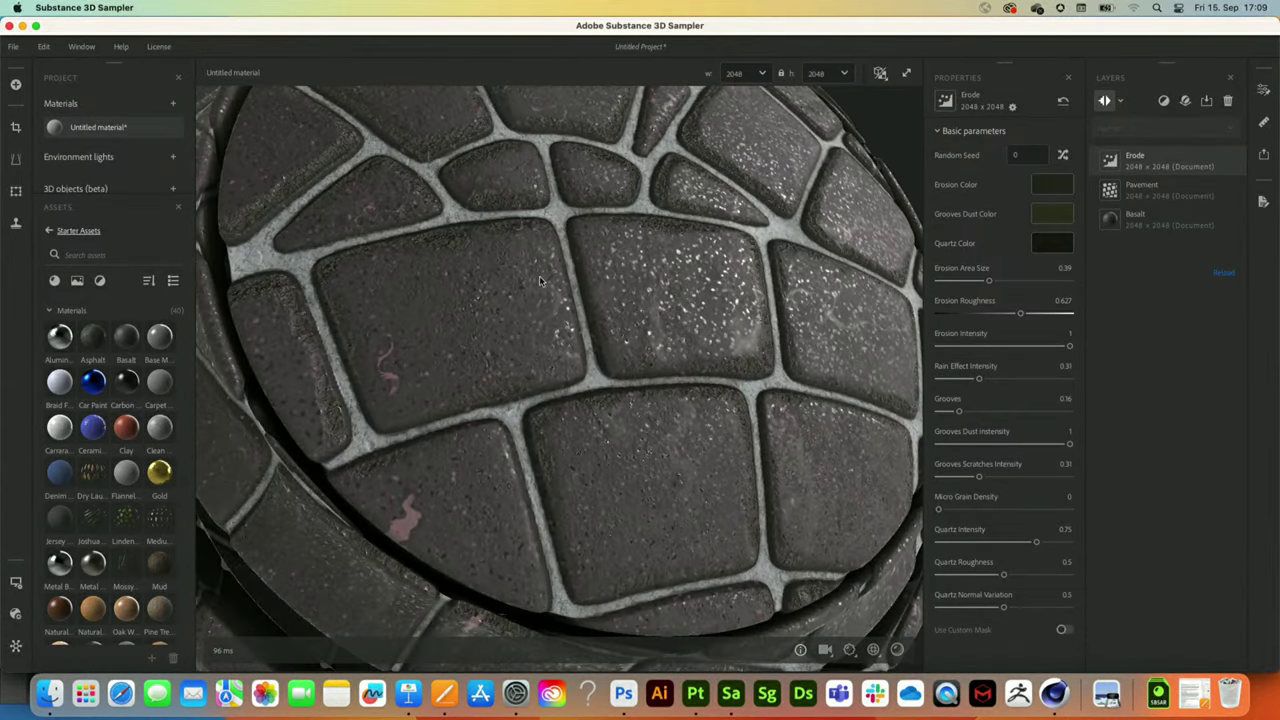
- Add a Dirt filter above the Erode layer
left_click(1165, 101)
type("dirt")
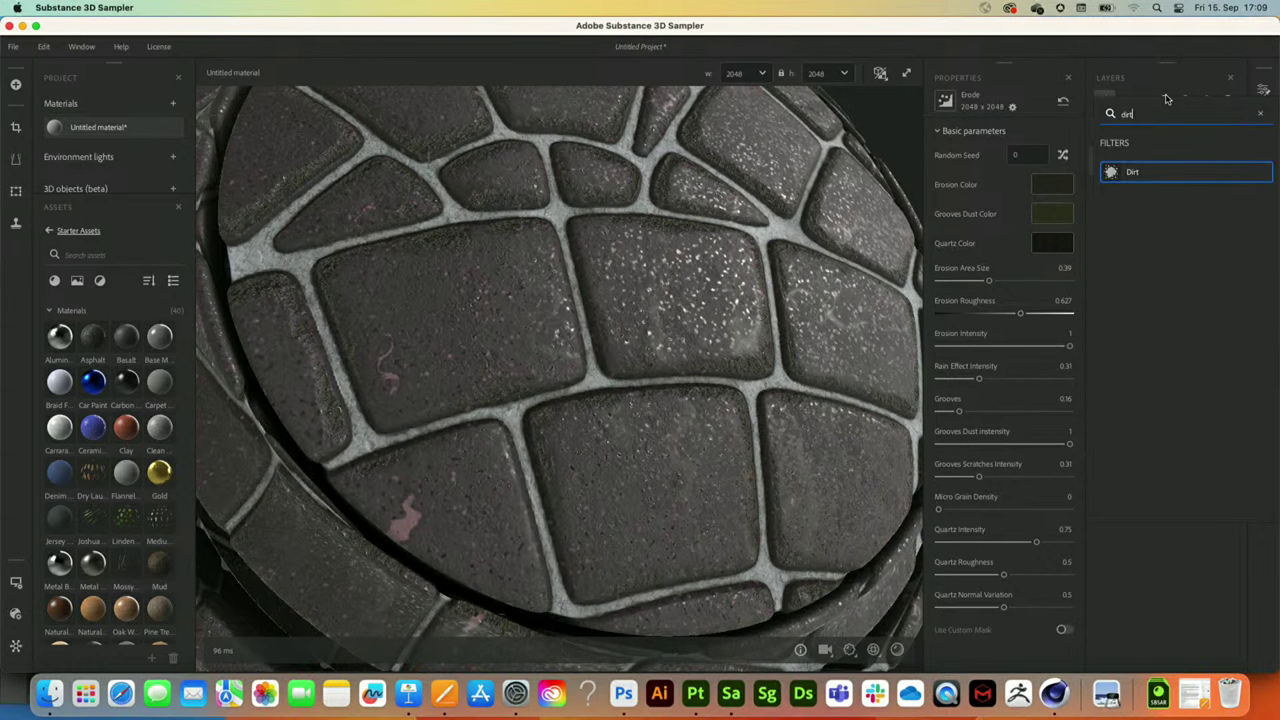
left_click(1132, 172)
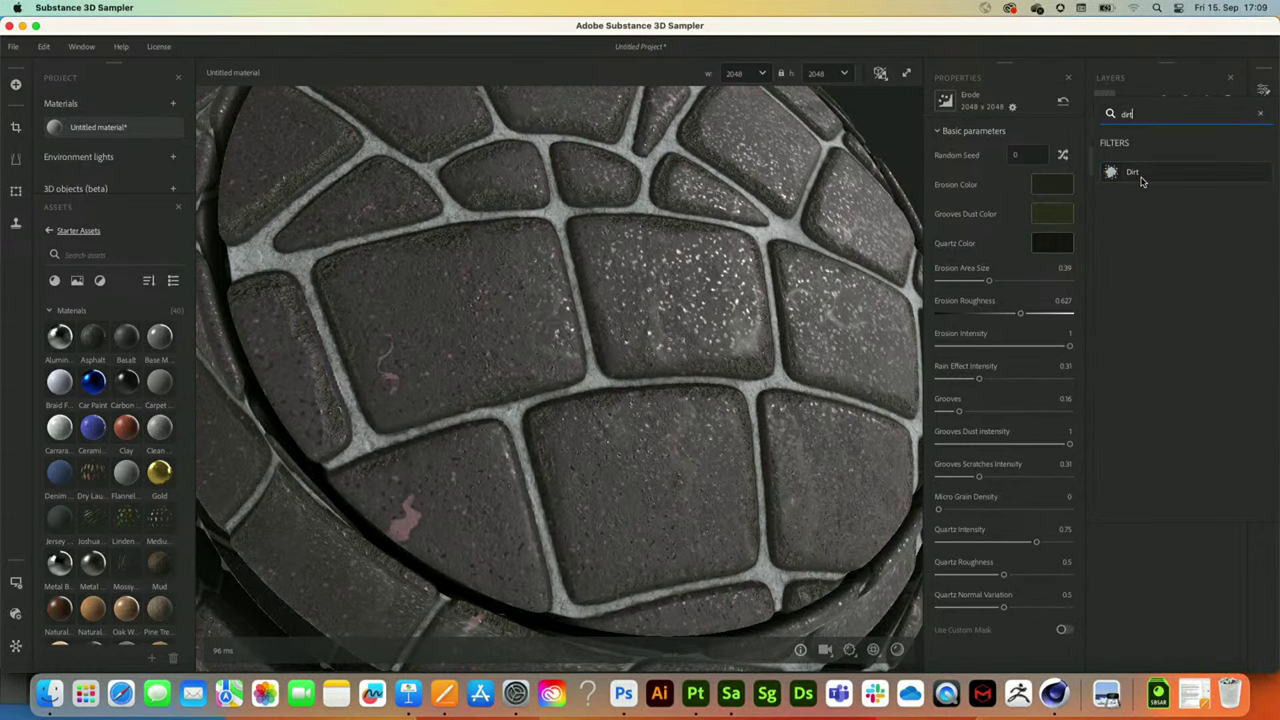
mouse_move(557, 323)
left_mouse_down()
mouse_move(574, 303)
mouse_move(560, 334)
mouse_move(560, 318)
mouse_move(576, 332)
left_mouse_up()
scroll(560, 318, "down", 3)
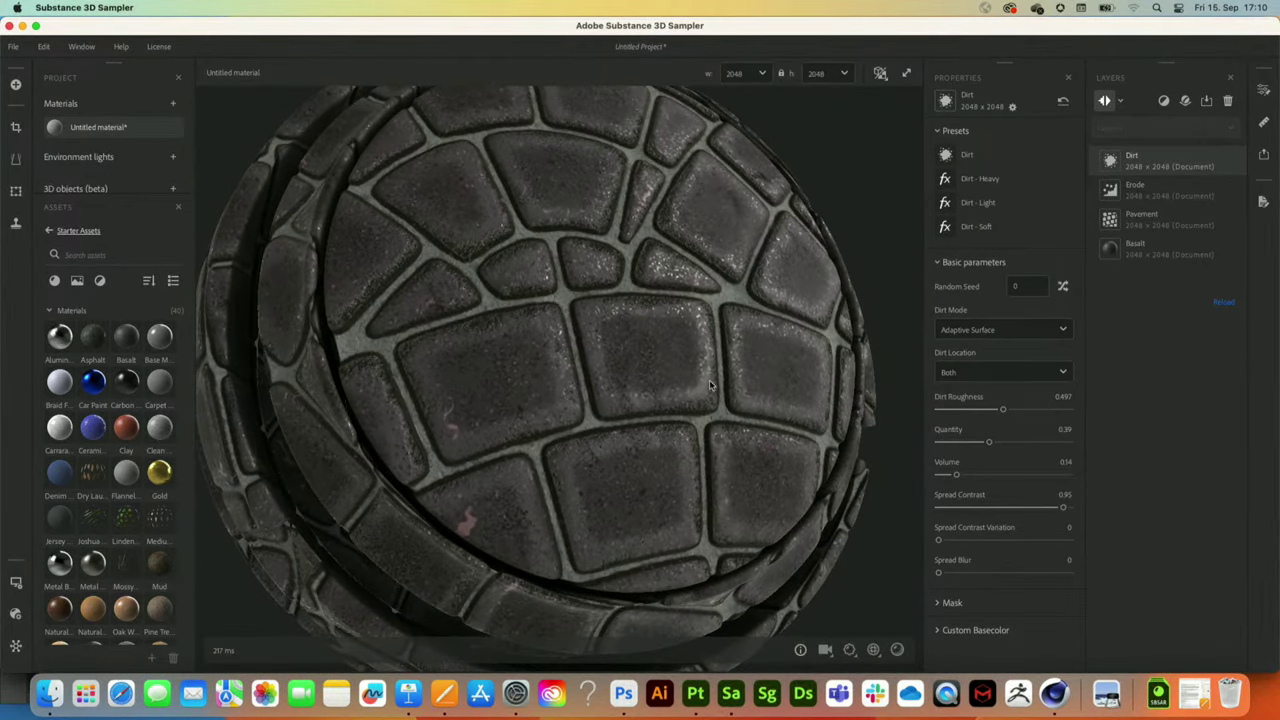
- Delete the Basalt, Pavement, Erode and Dirt layers to empty the layer stack
left_click(1140, 250)
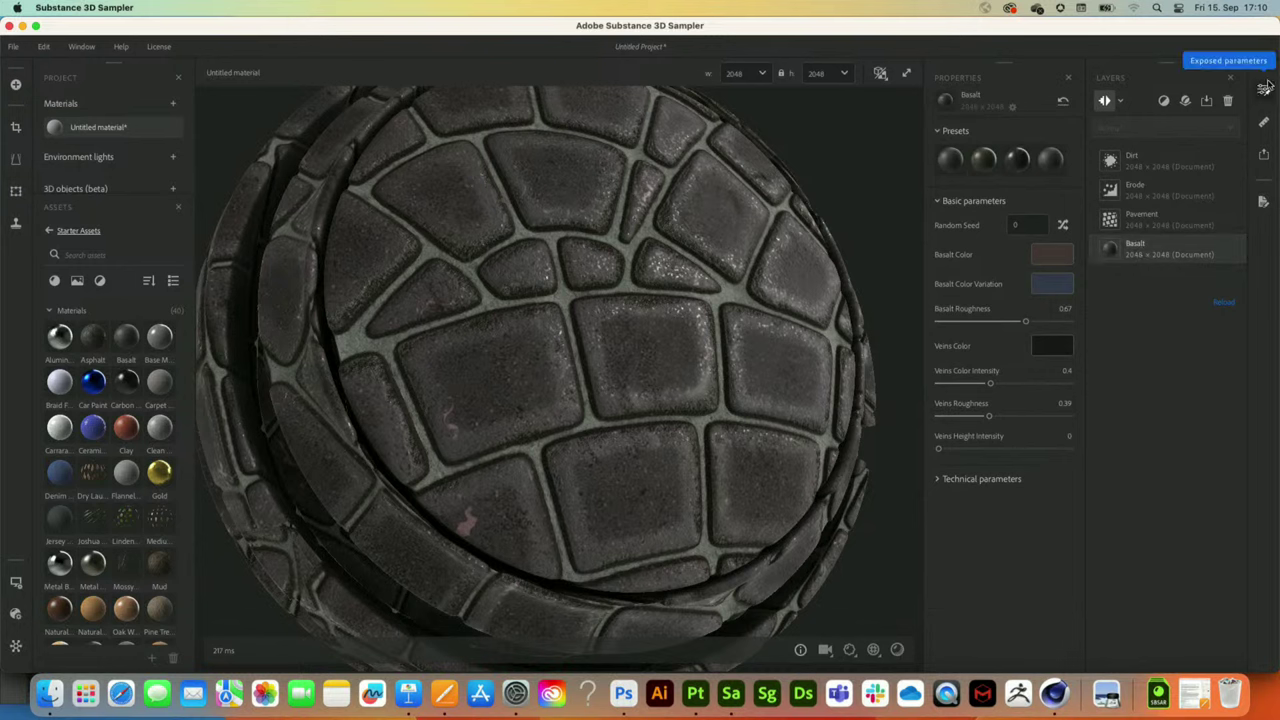
left_click(1229, 102)
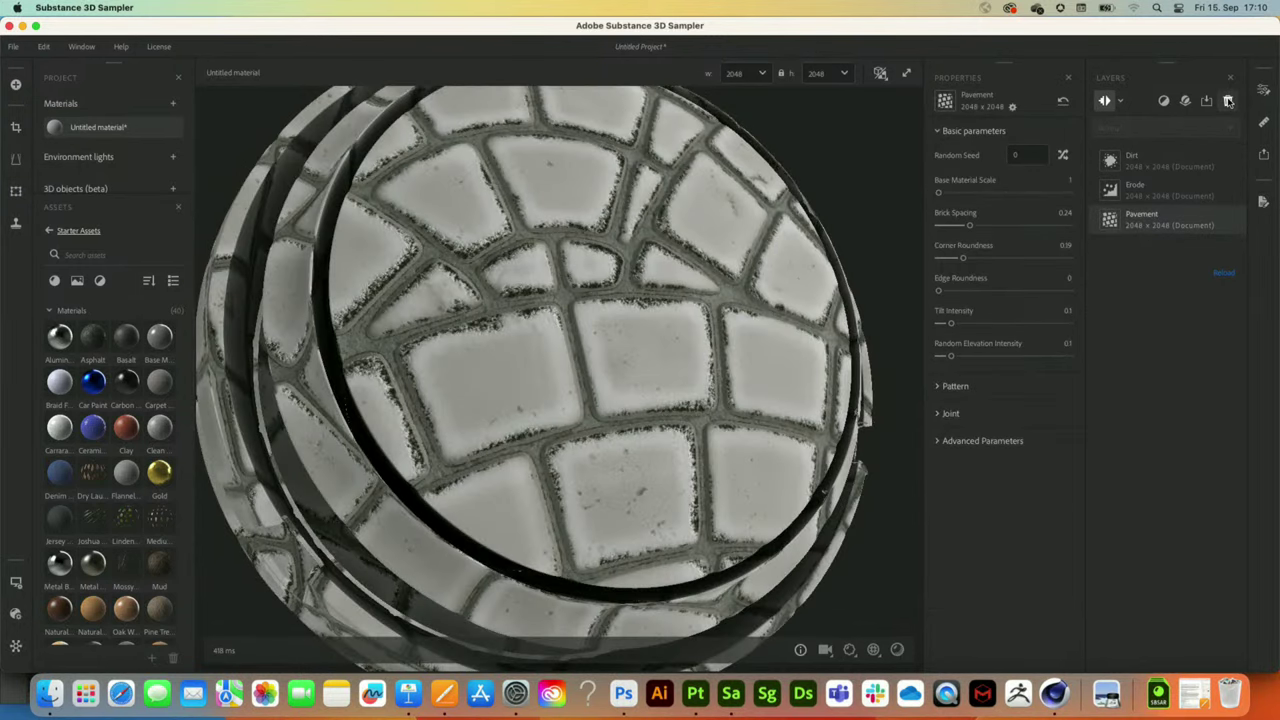
left_click(1229, 102)
left_click(1229, 102)
left_click(1229, 102)
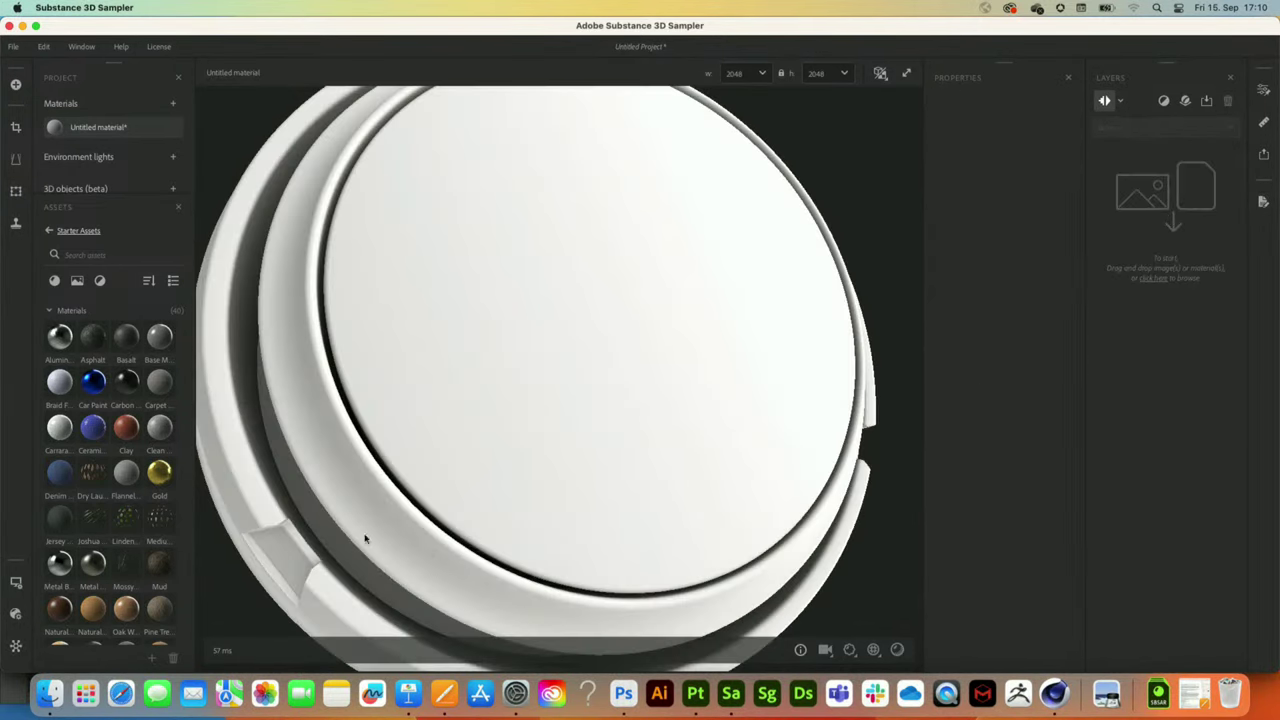
- Import bugs_tile.jpg from the 00_Sampler folder with the Use as bitmap template, including a base material
left_click(49, 693)
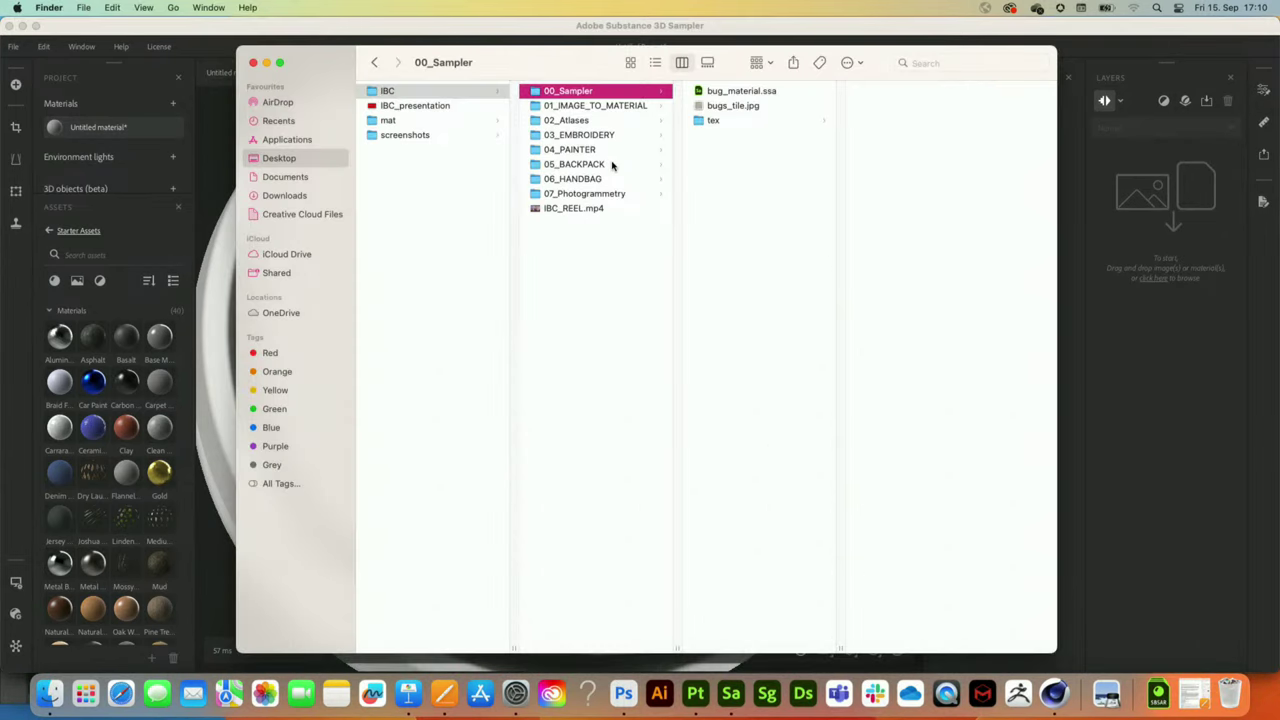
double_click(733, 106)
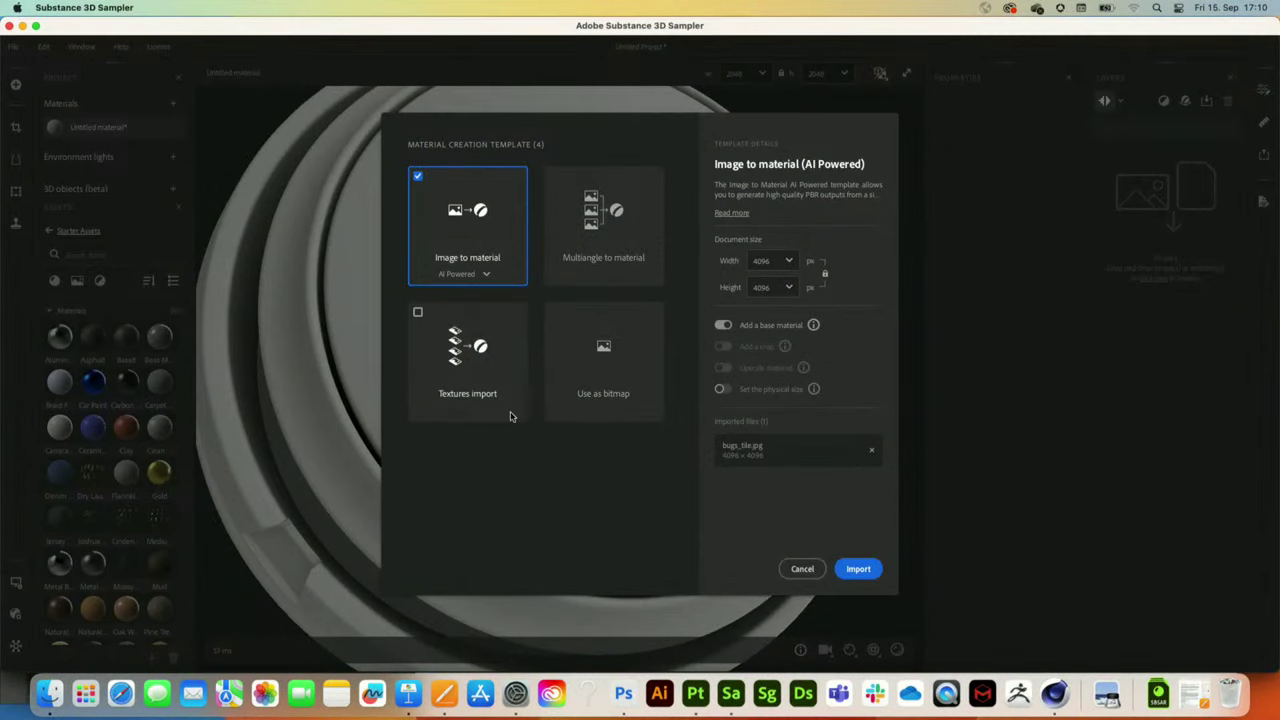
left_click(617, 370)
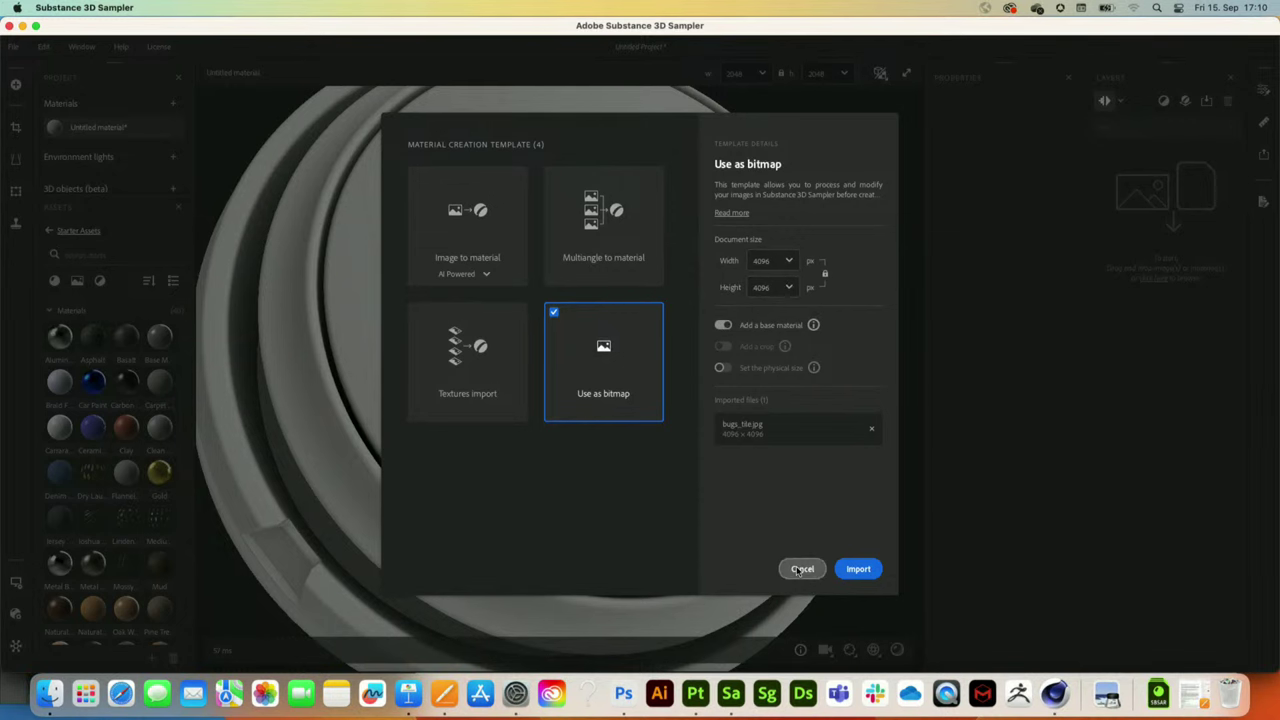
left_click(860, 569)
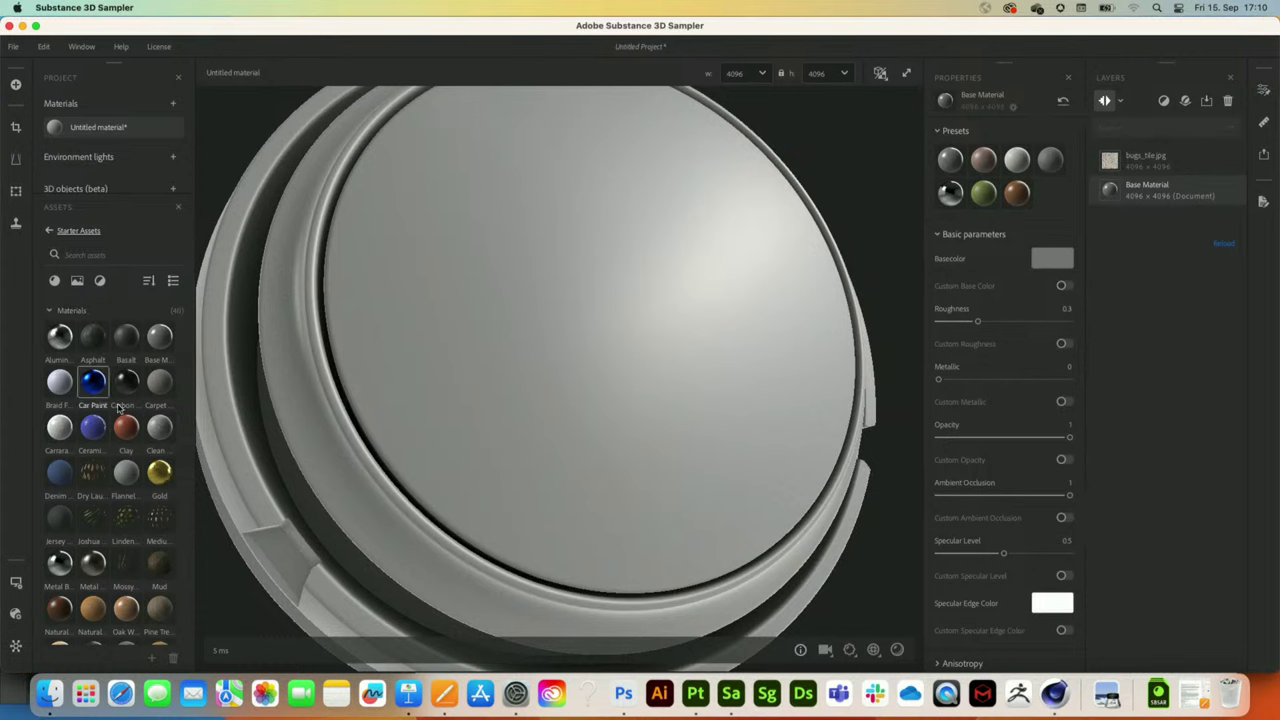
- Insert the Denim Fabric material from the Starter Assets between the bugs_tile.jpg and Base Material layers
scroll(60, 420, "down", 1)
left_click_drag(60, 430, 1153, 188)
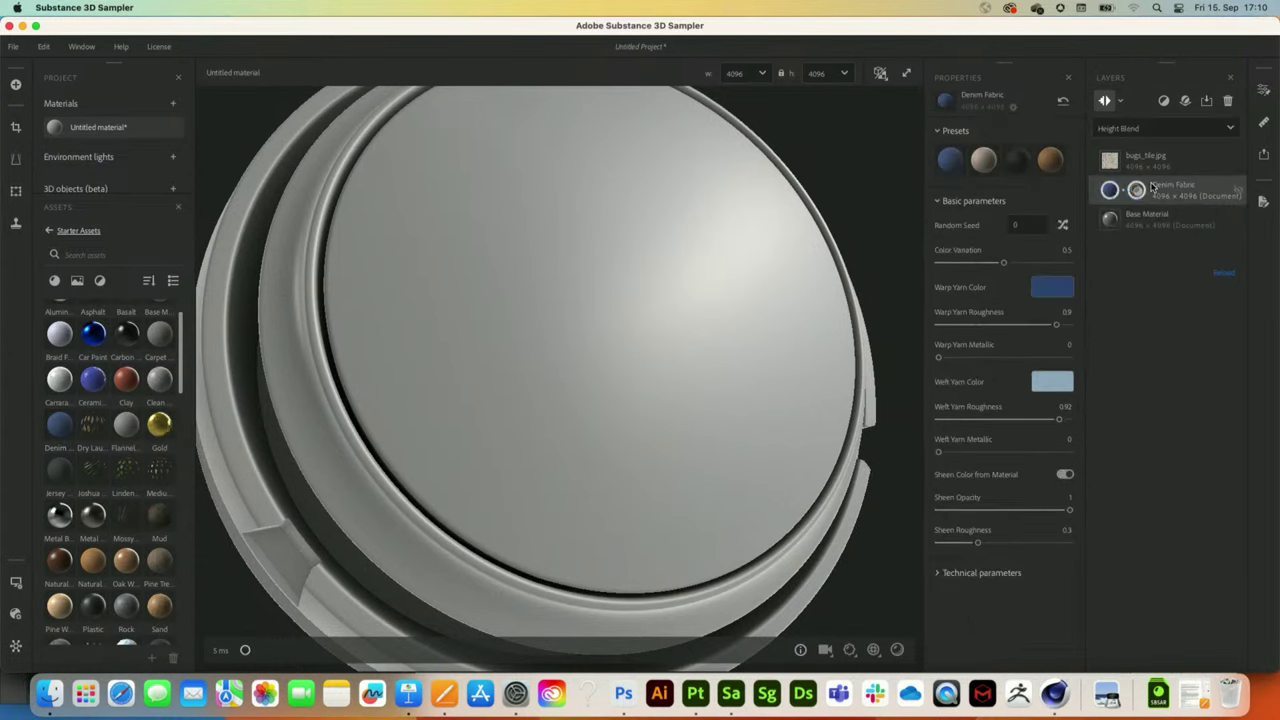
left_click_drag(643, 314, 532, 310)
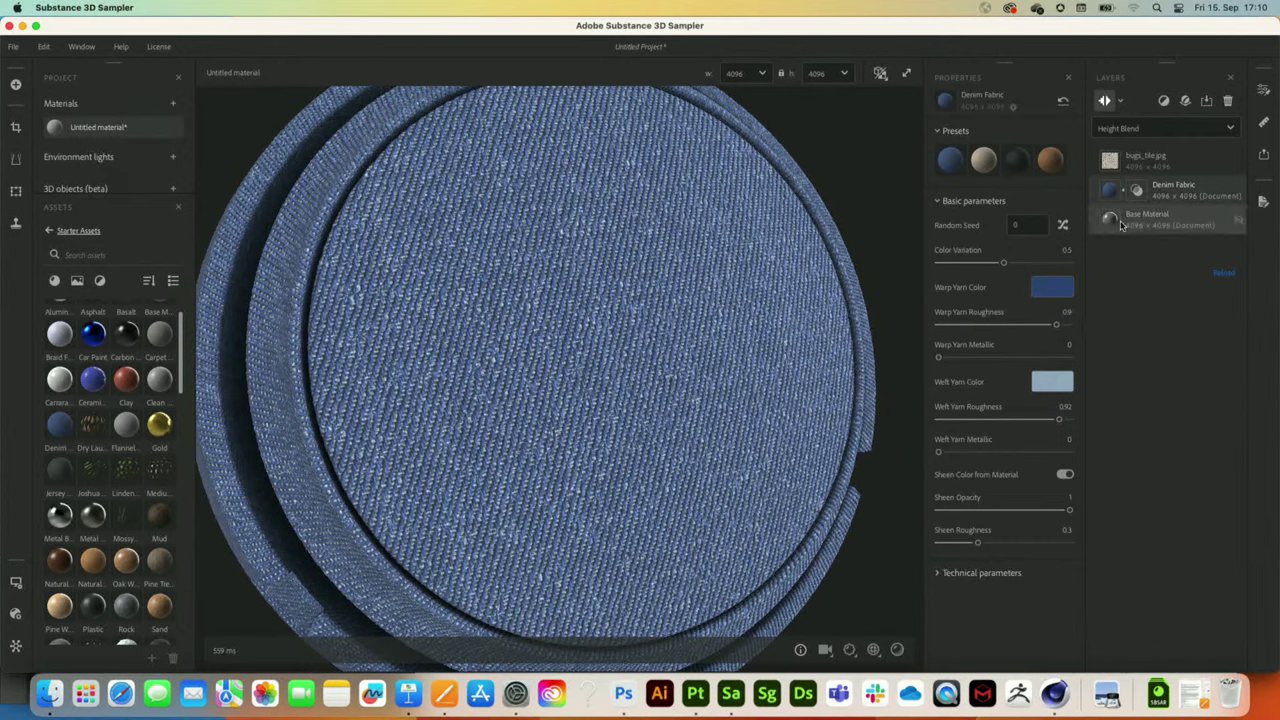
- Set the bugs_tile.jpg layer's Output usage to Base Color
left_click(1147, 167)
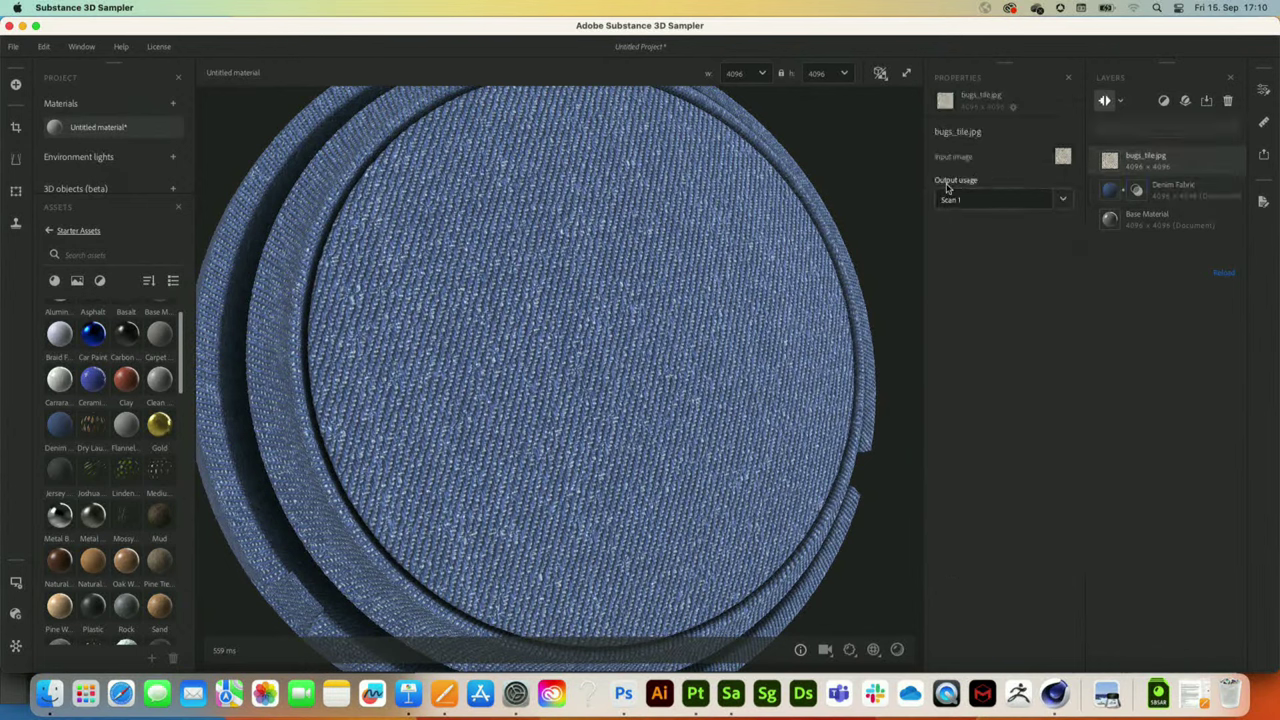
left_click(1038, 202)
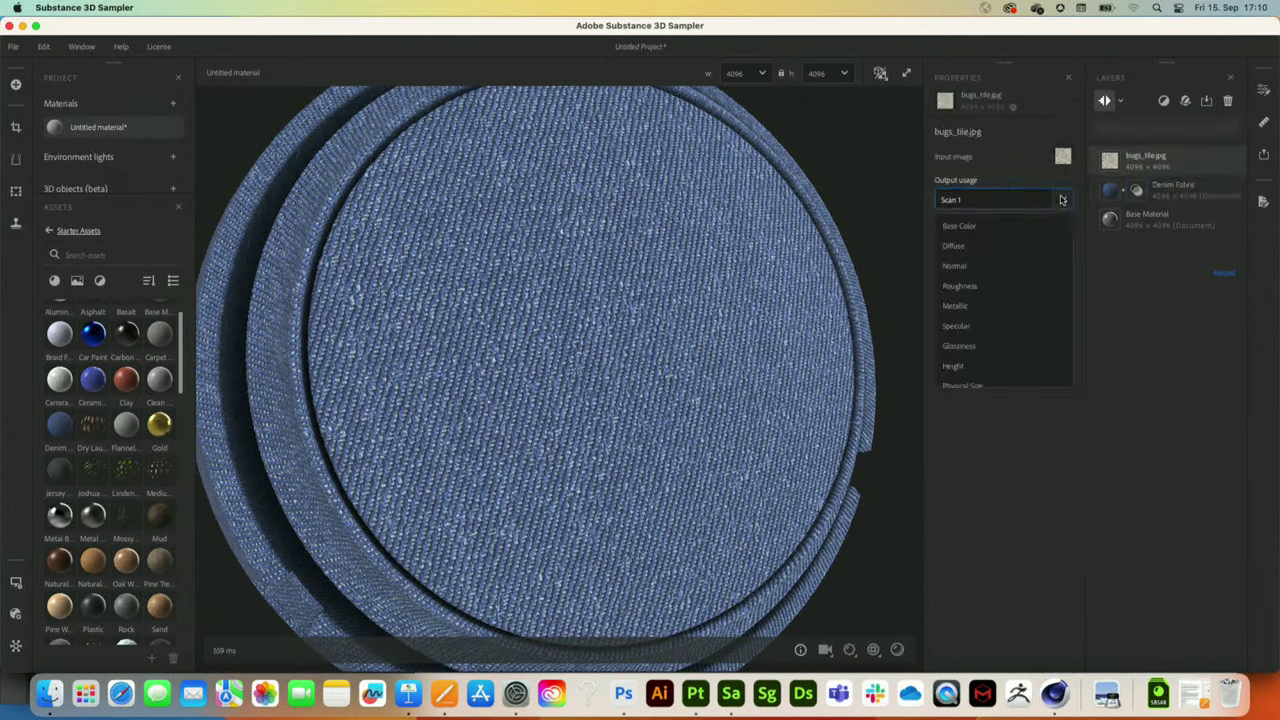
left_click(955, 228)
scroll(553, 317, "down", 3)
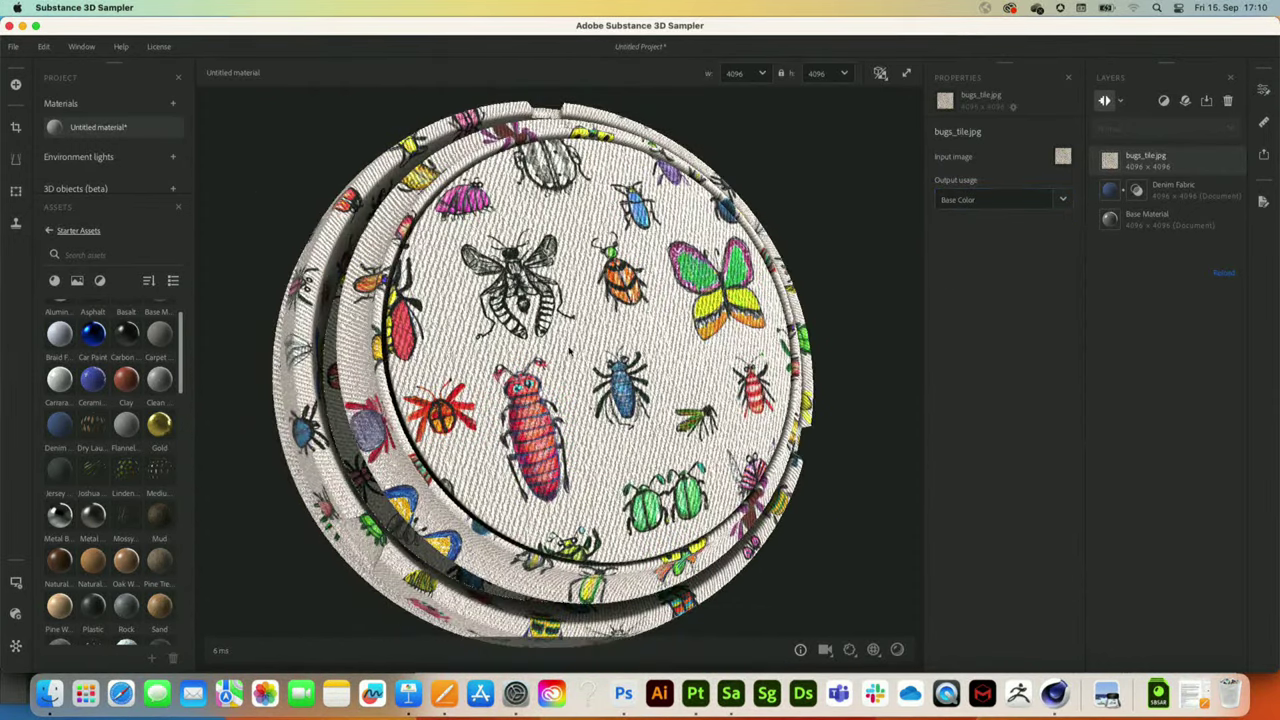
left_click_drag(570, 350, 712, 466)
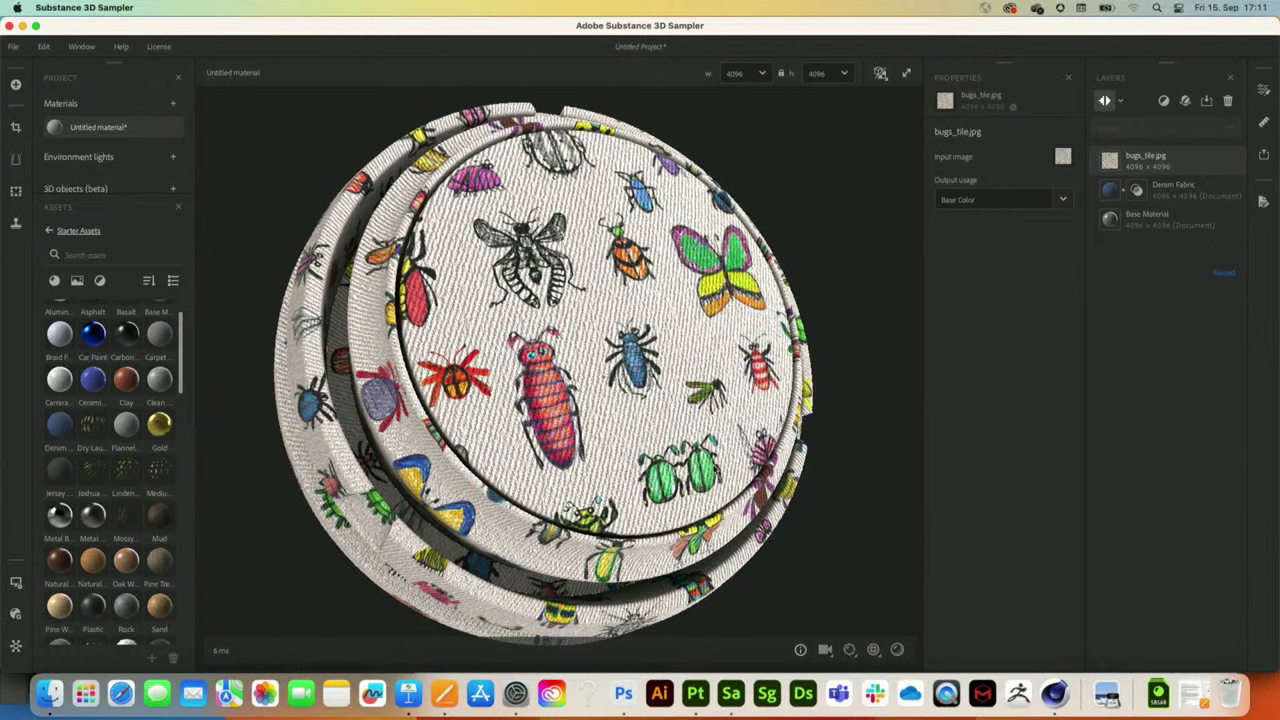
- Set the viewport's Texture tiling to 4
left_click(873, 650)
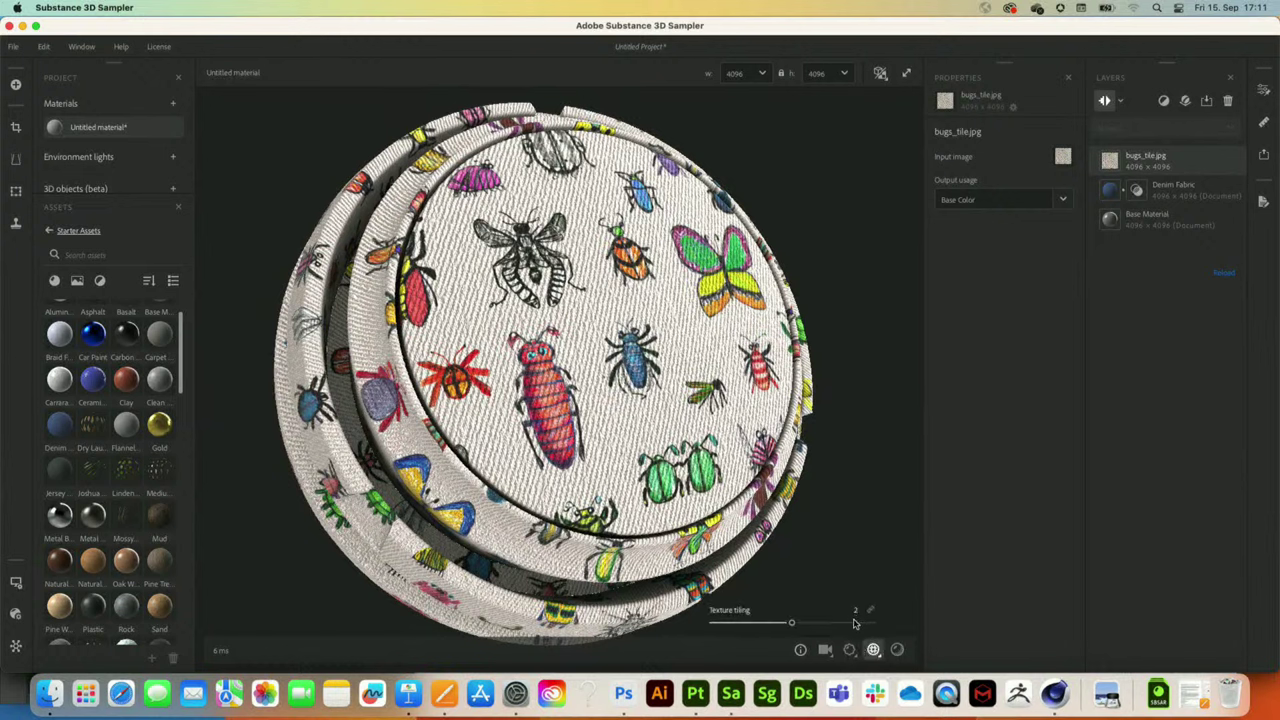
scroll(860, 610, "up", 3)
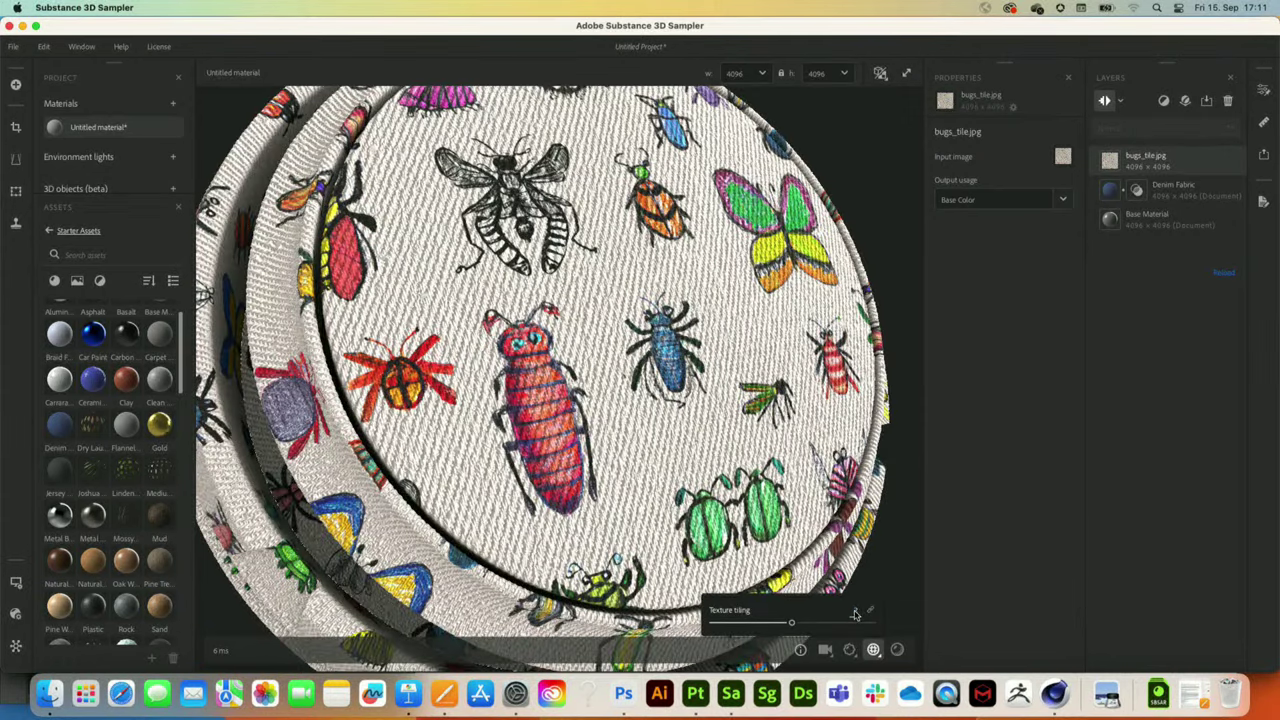
type("4")
key("Return")
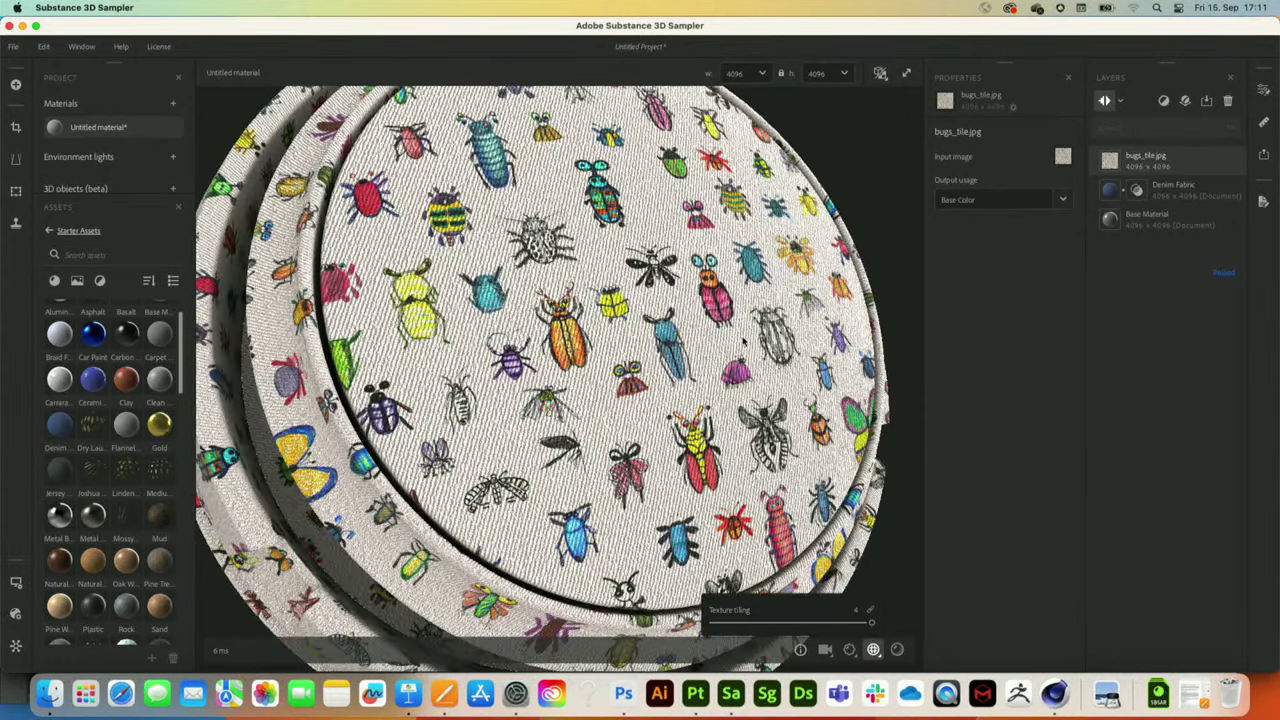
scroll(530, 345, "down", 5)
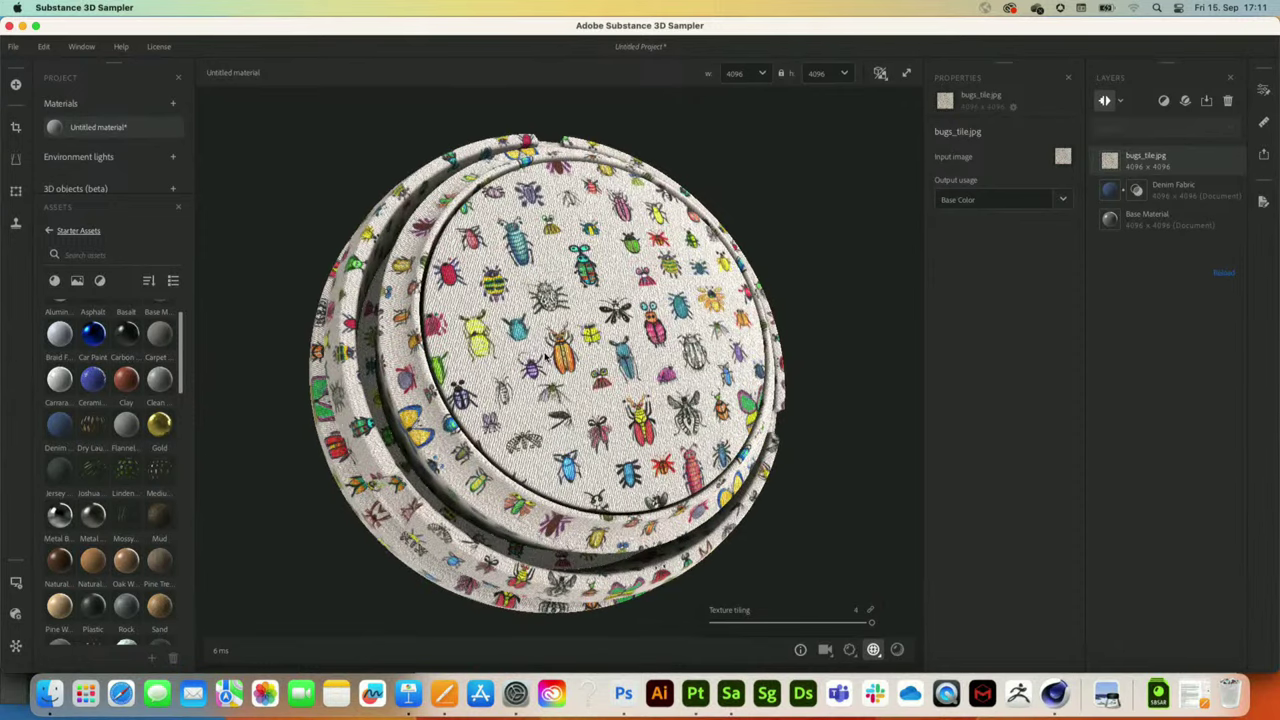
left_click_drag(516, 329, 628, 342)
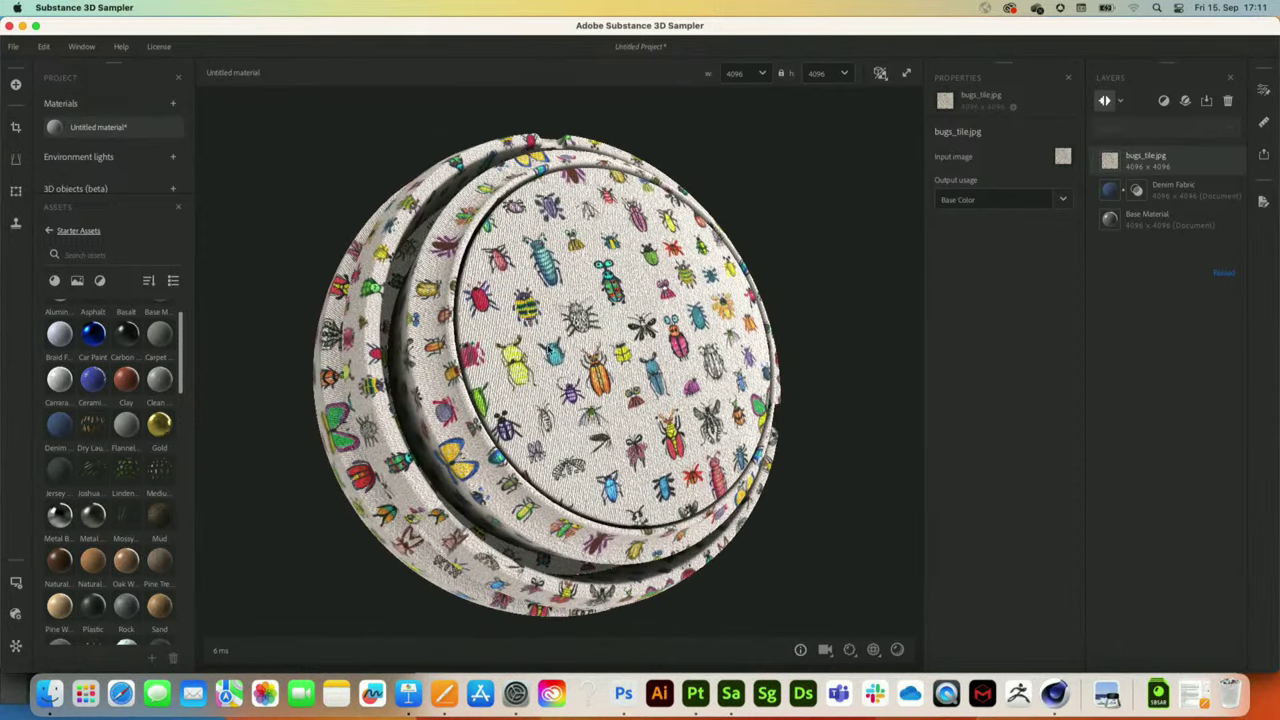
scroll(856, 309, "up", 3)
- Add a Dirt filter above the bugs_tile.jpg layer, with Dirt Roughness 0.5 and Quantity 0.23
left_click(1165, 101)
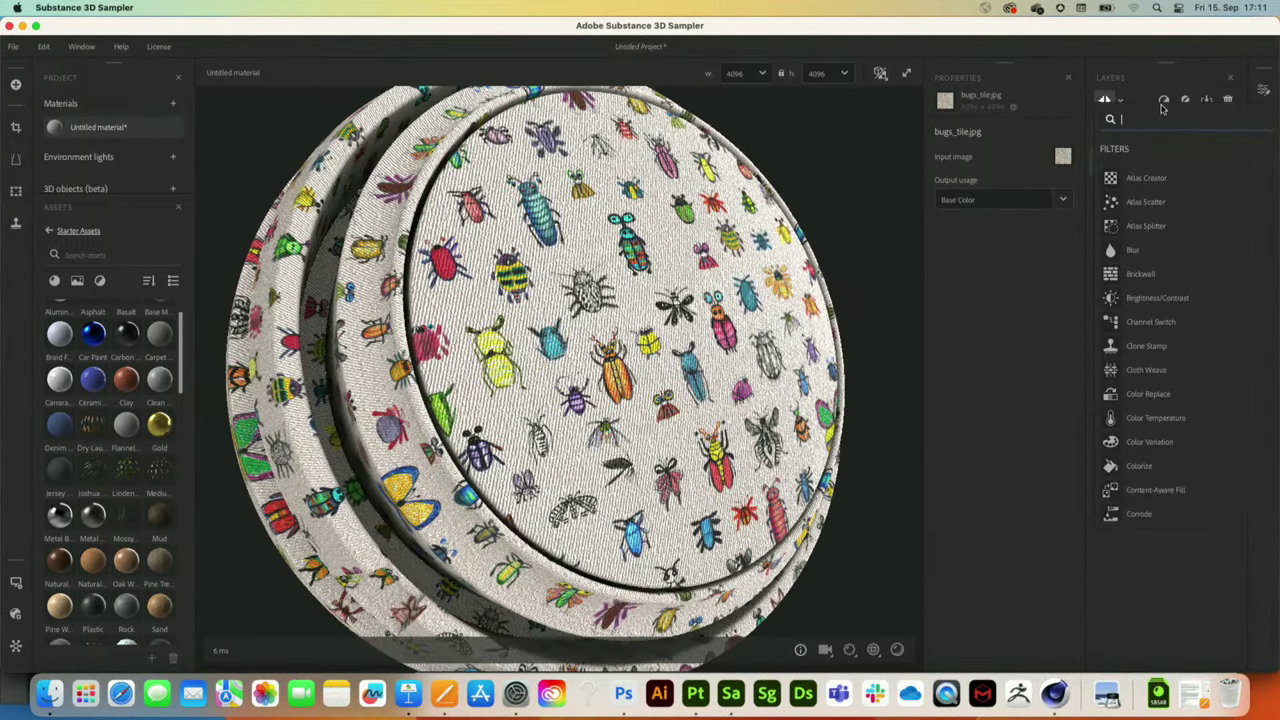
type("dirt")
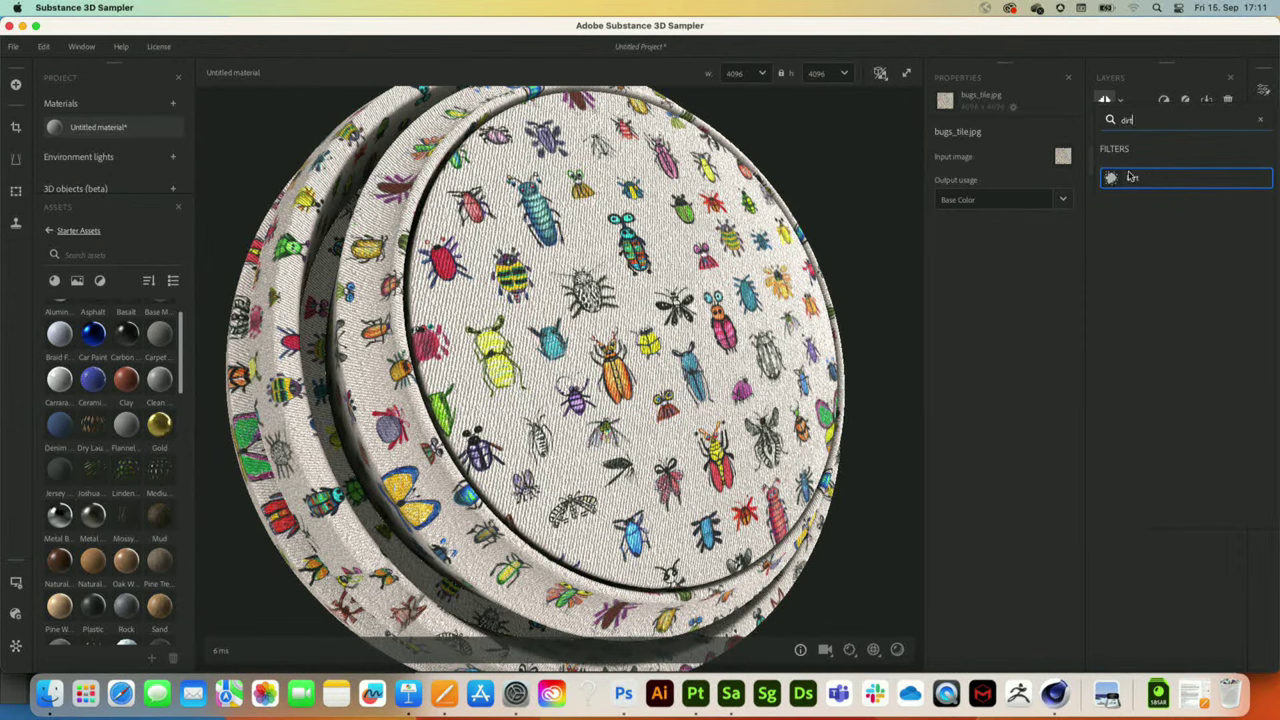
left_click(1136, 179)
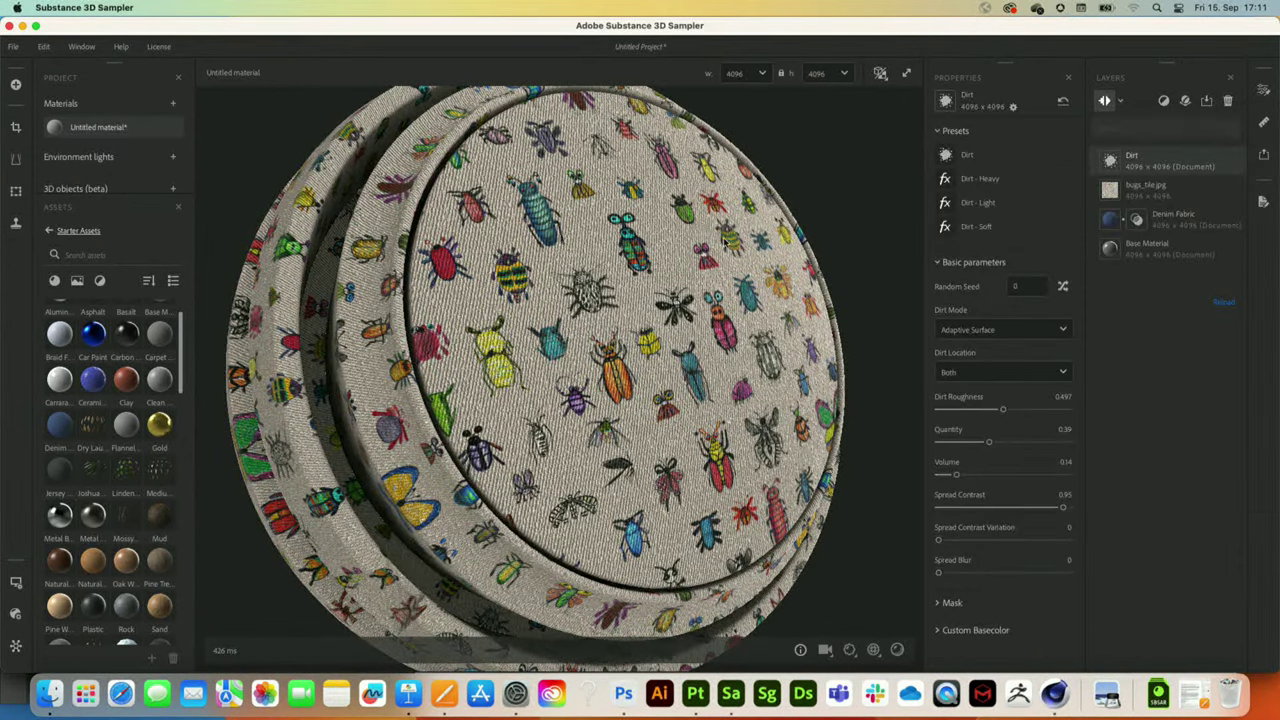
left_click_drag(1002, 409, 971, 450)
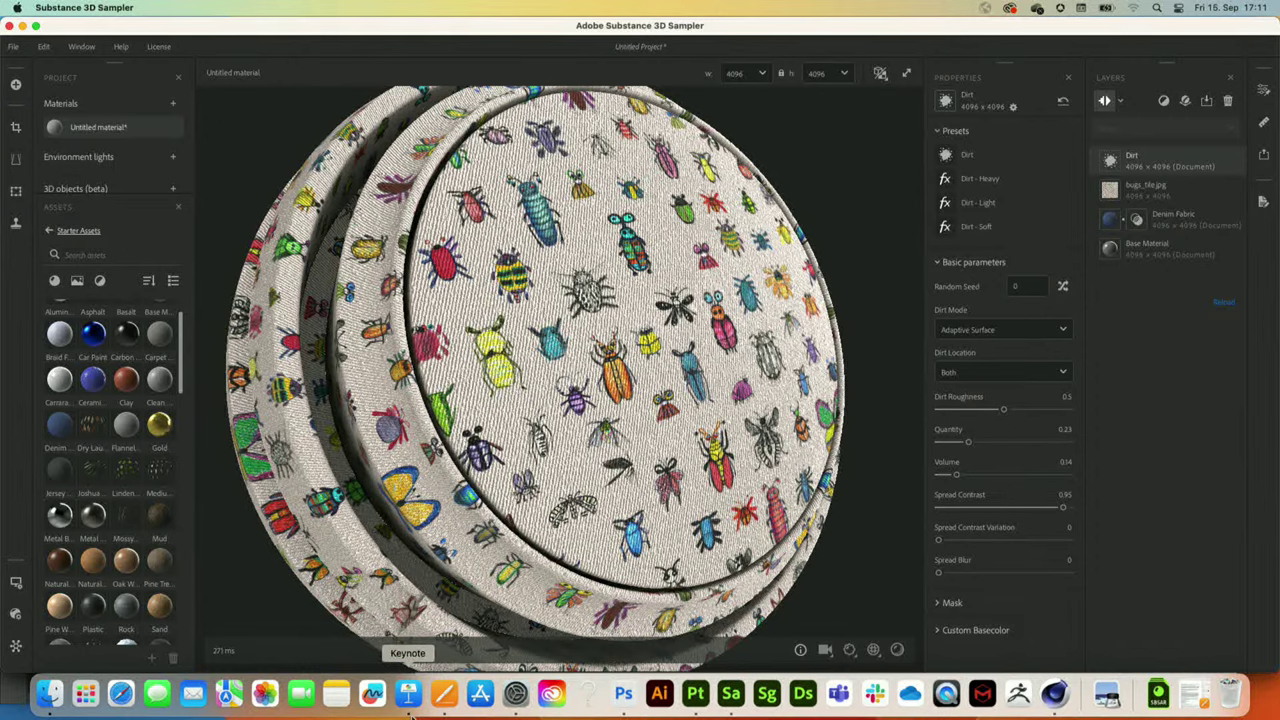
- Switch to Keynote and play the IBC_presentation slideshow
left_click(407, 695)
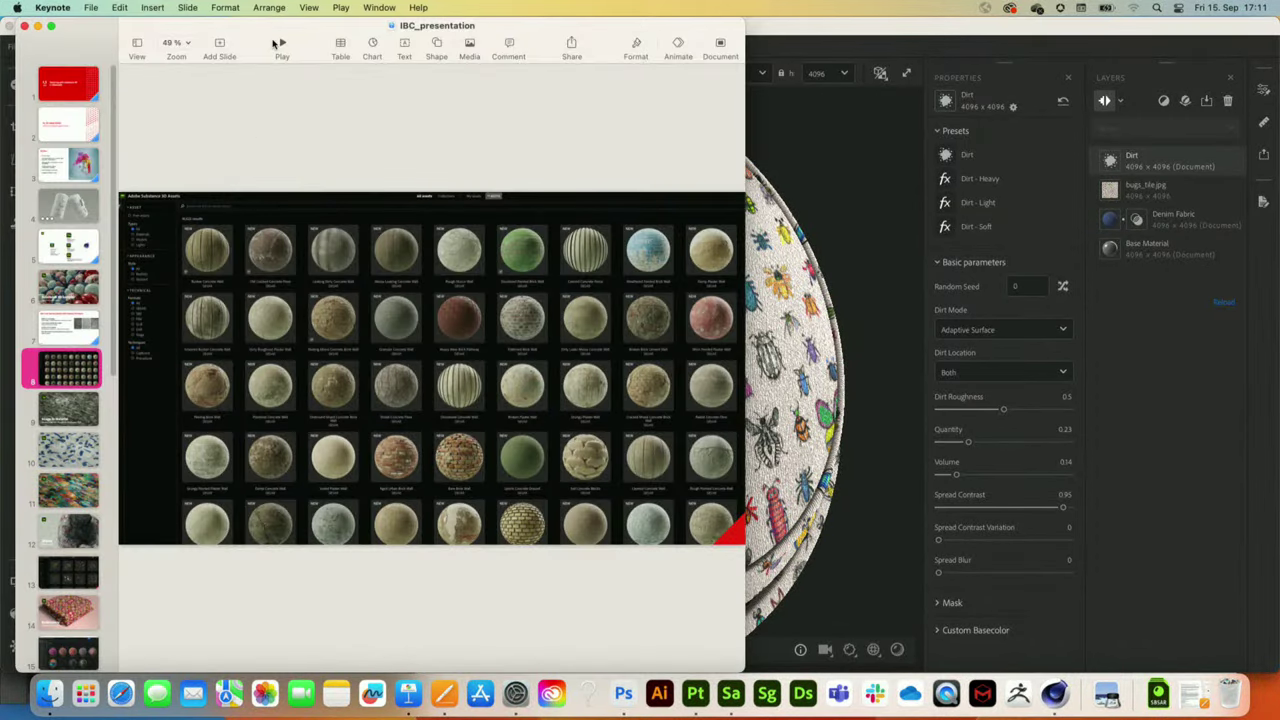
left_click(283, 45)
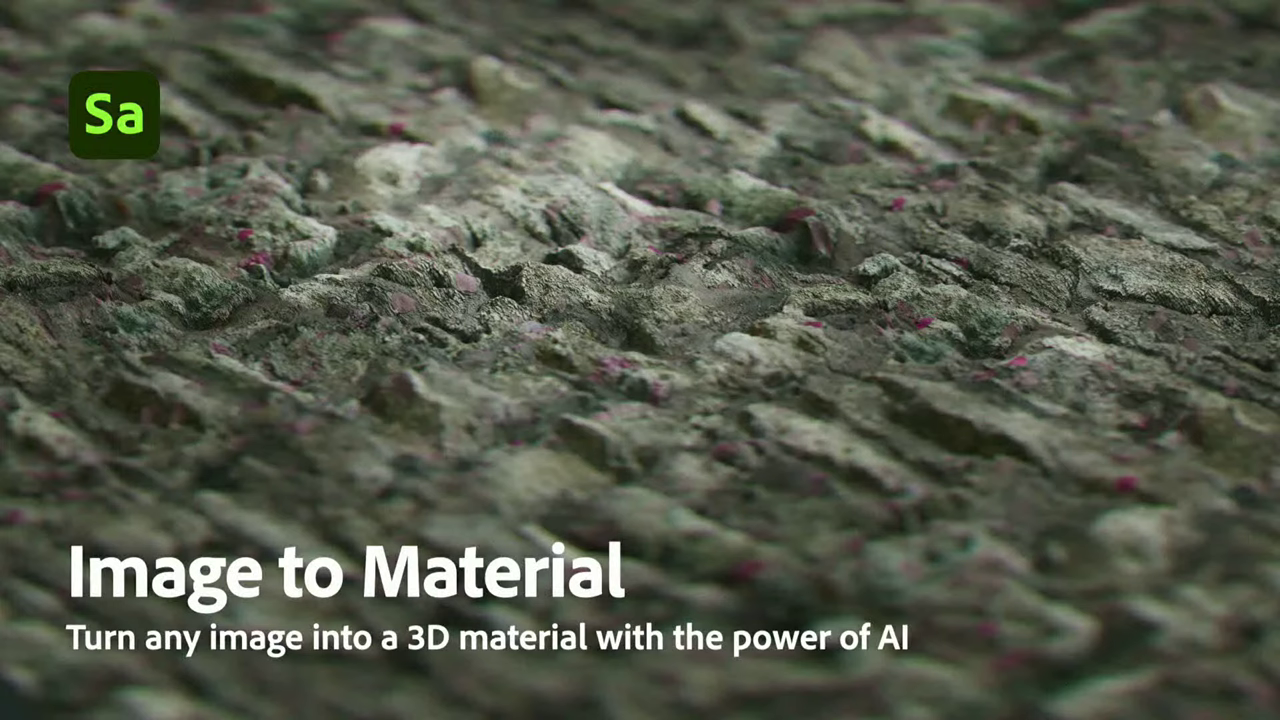
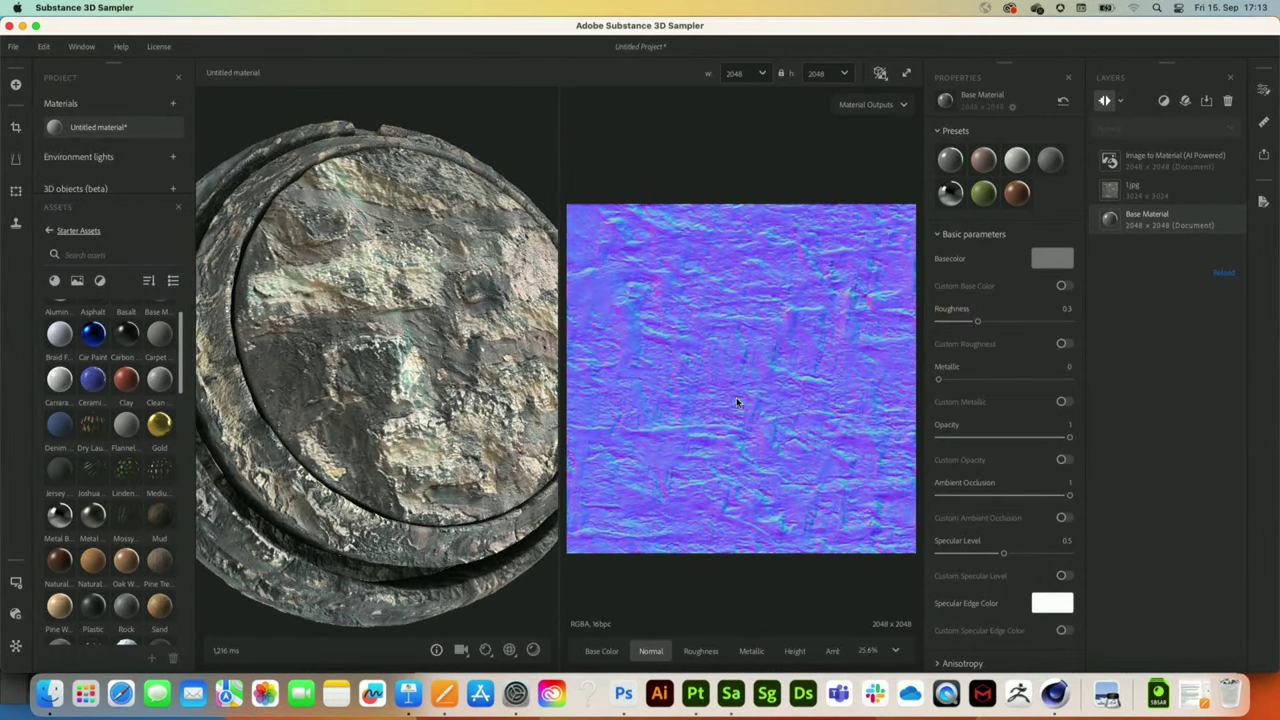
- Set the Image to Material (AI Powered) layer's Micro Details to 0.62 and Large Details to 0.45
scroll(735, 400, "up", 4)
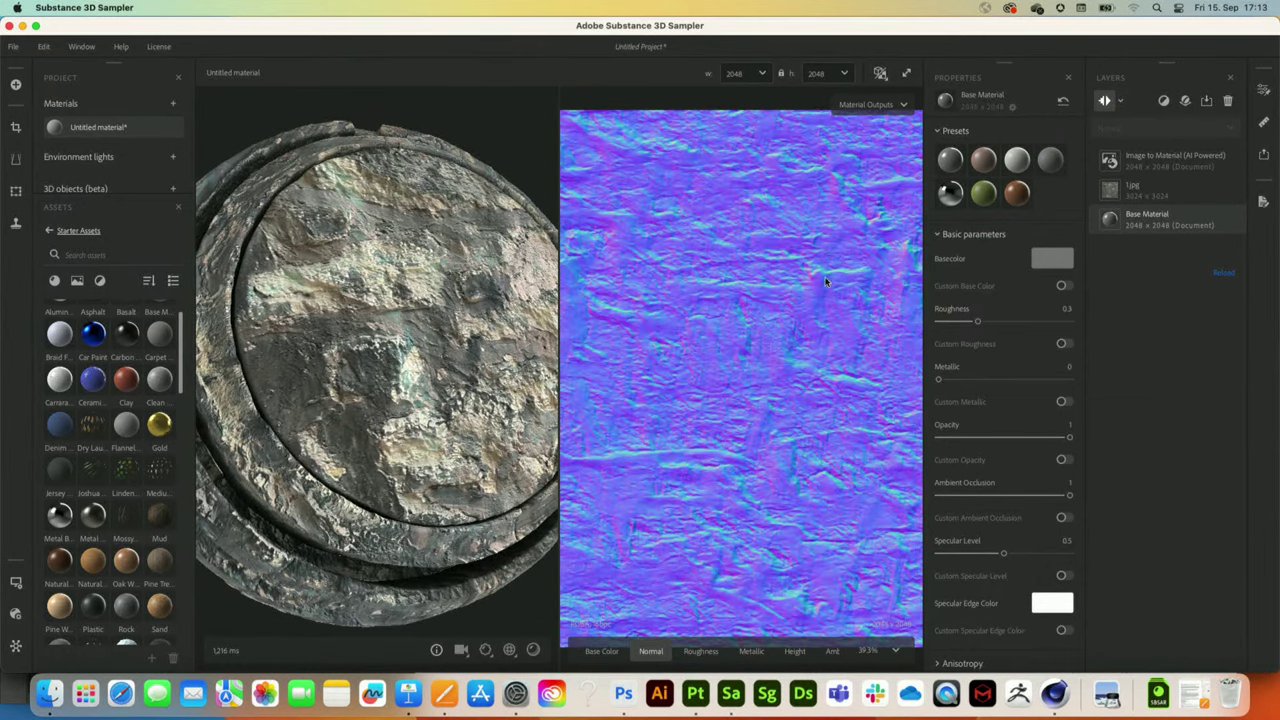
left_click(1155, 162)
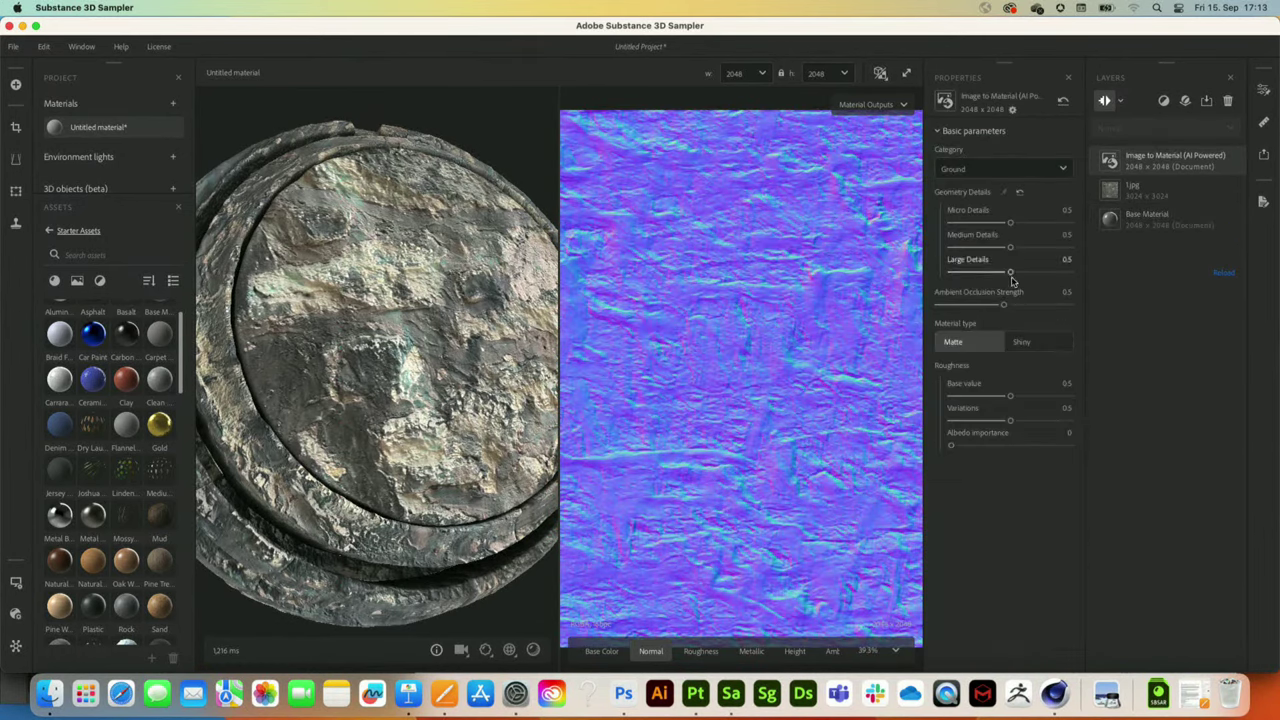
left_click(1022, 223)
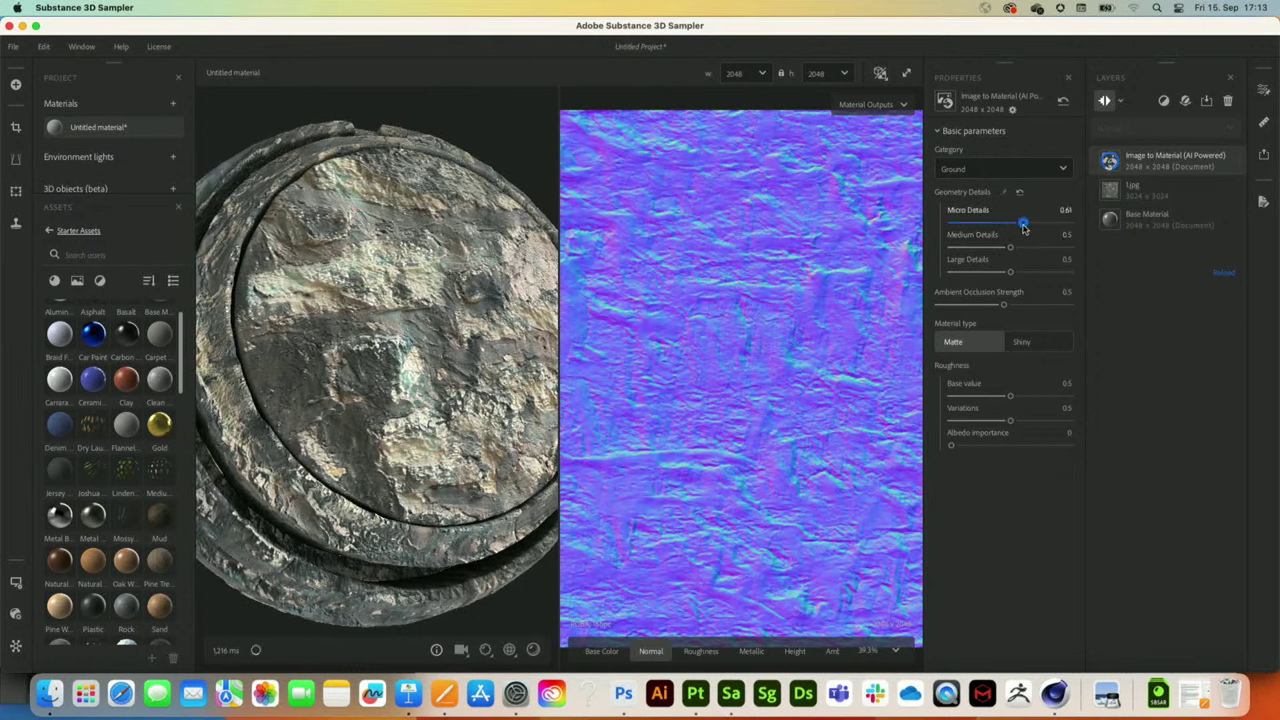
left_click(1021, 274)
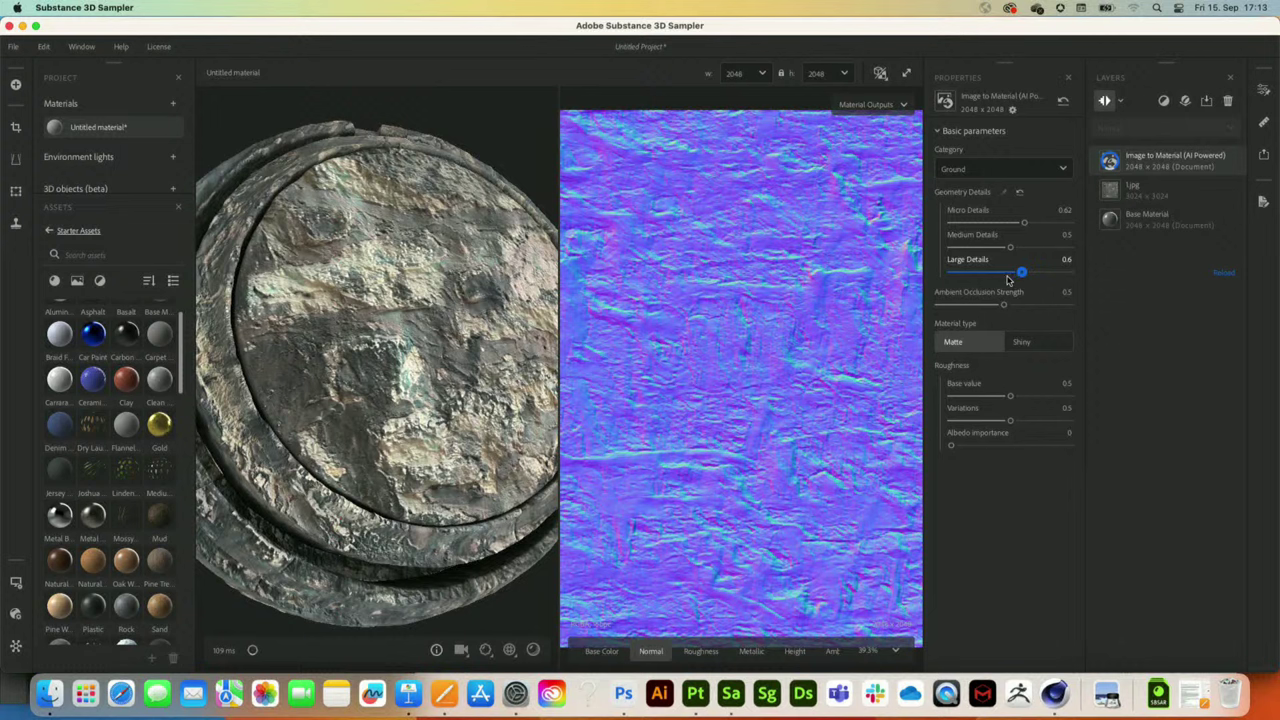
left_click(1007, 277)
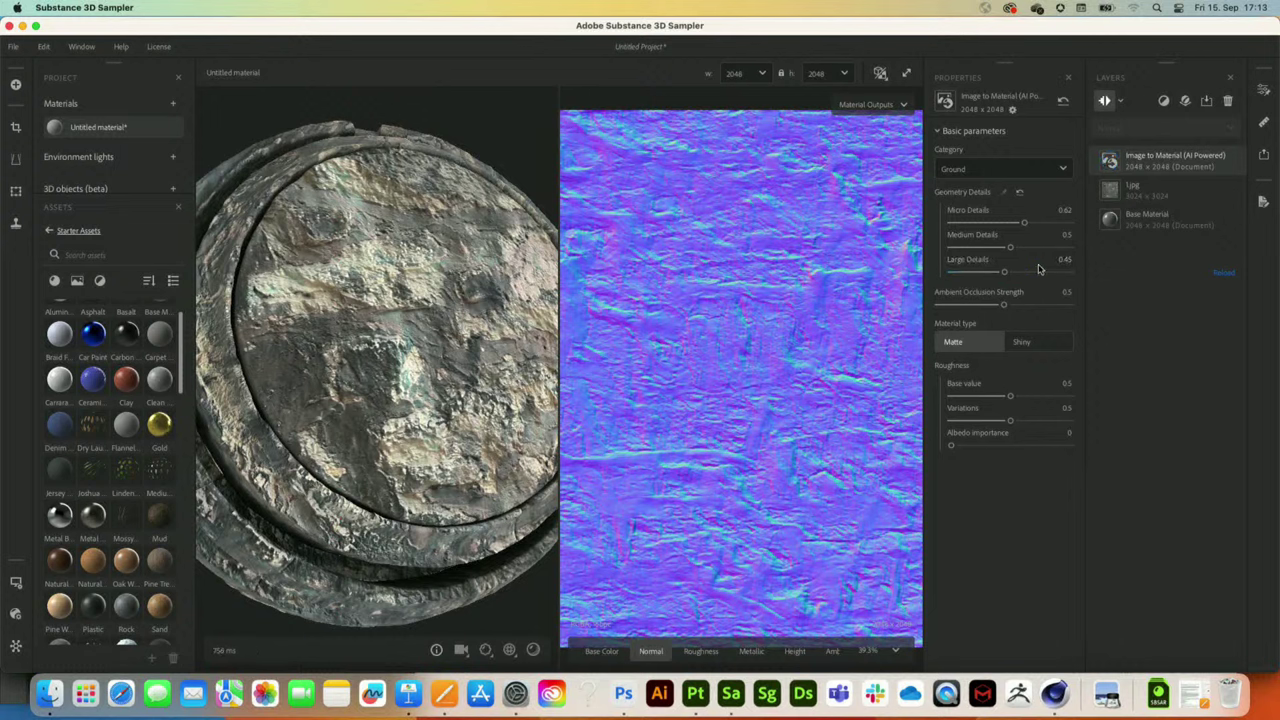
- Look through the material categories available for the Image to Material layer, keeping Ground
left_click(971, 170)
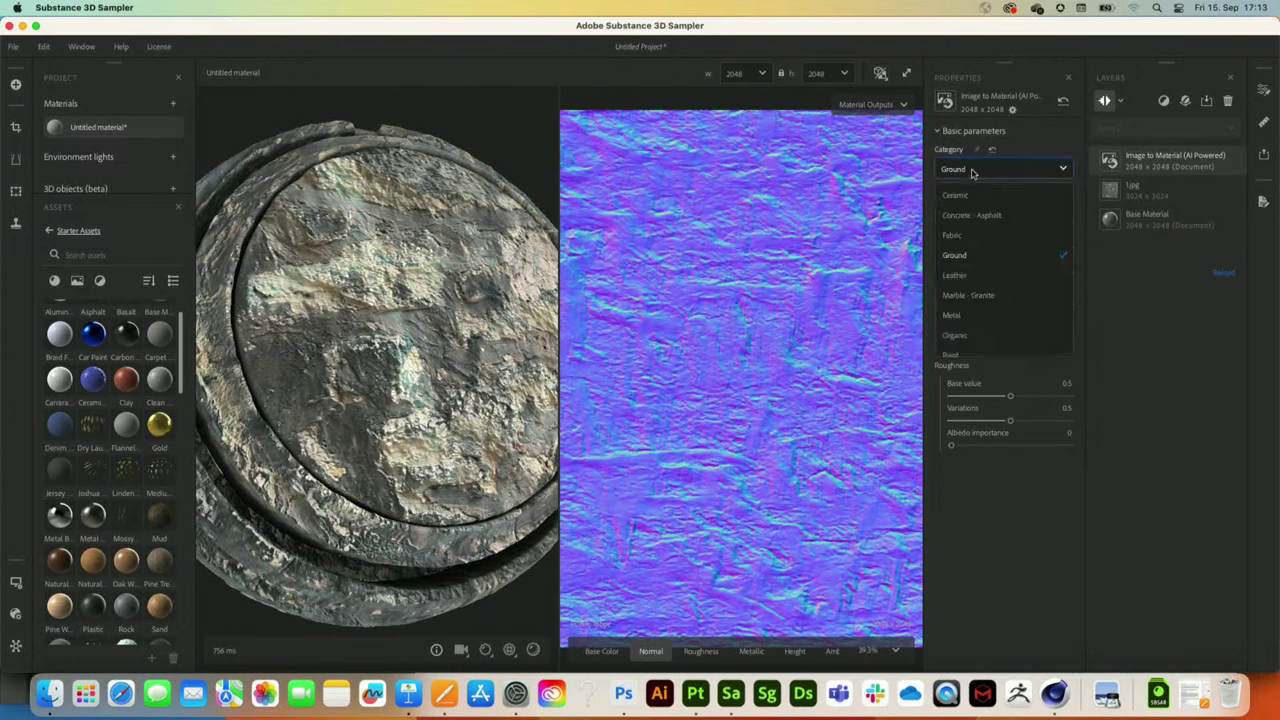
scroll(987, 318, "down", 2)
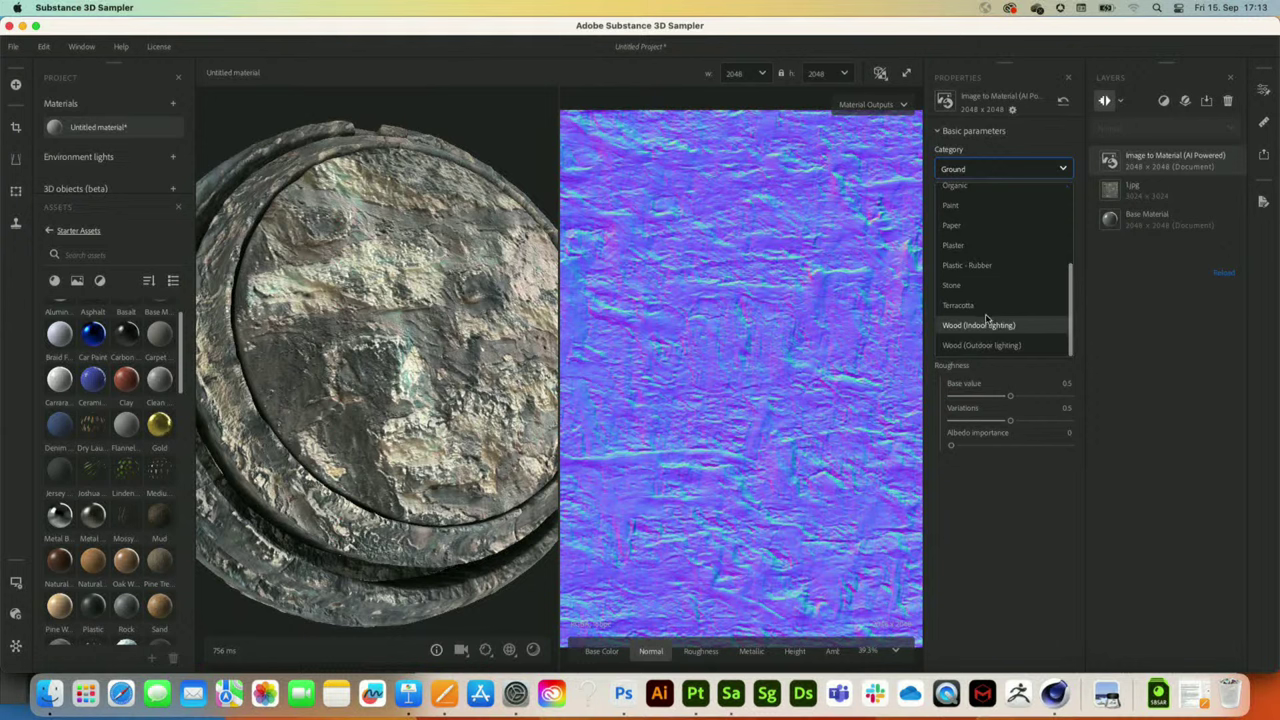
scroll(984, 316, "up", 2)
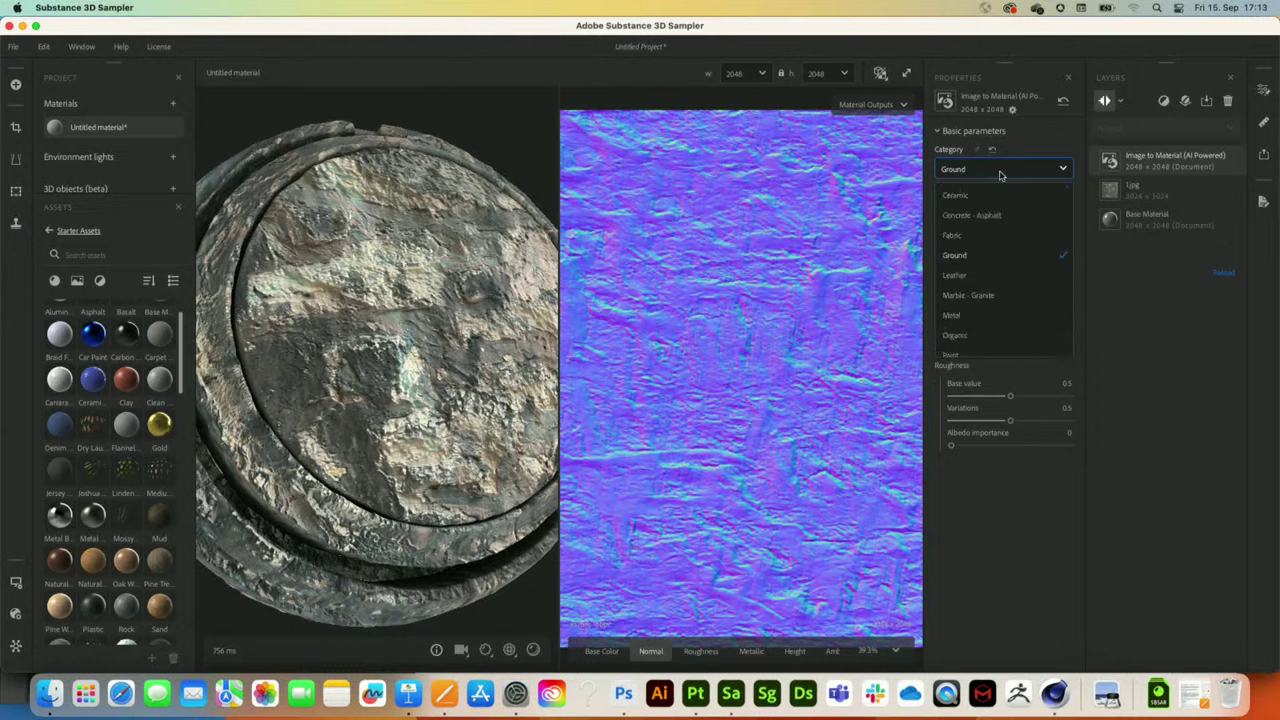
left_click(1031, 152)
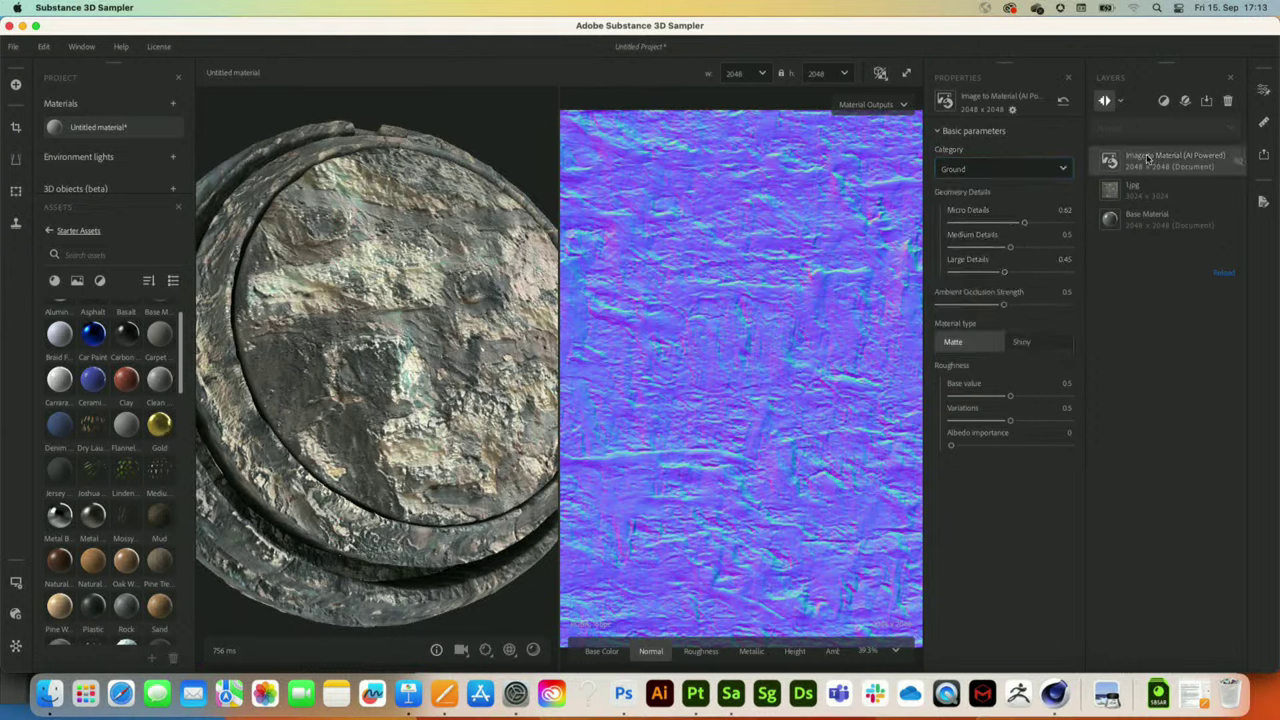
- Frame the whole texture in the 2D view and display its Base Color map
key("f")
left_click(593, 652)
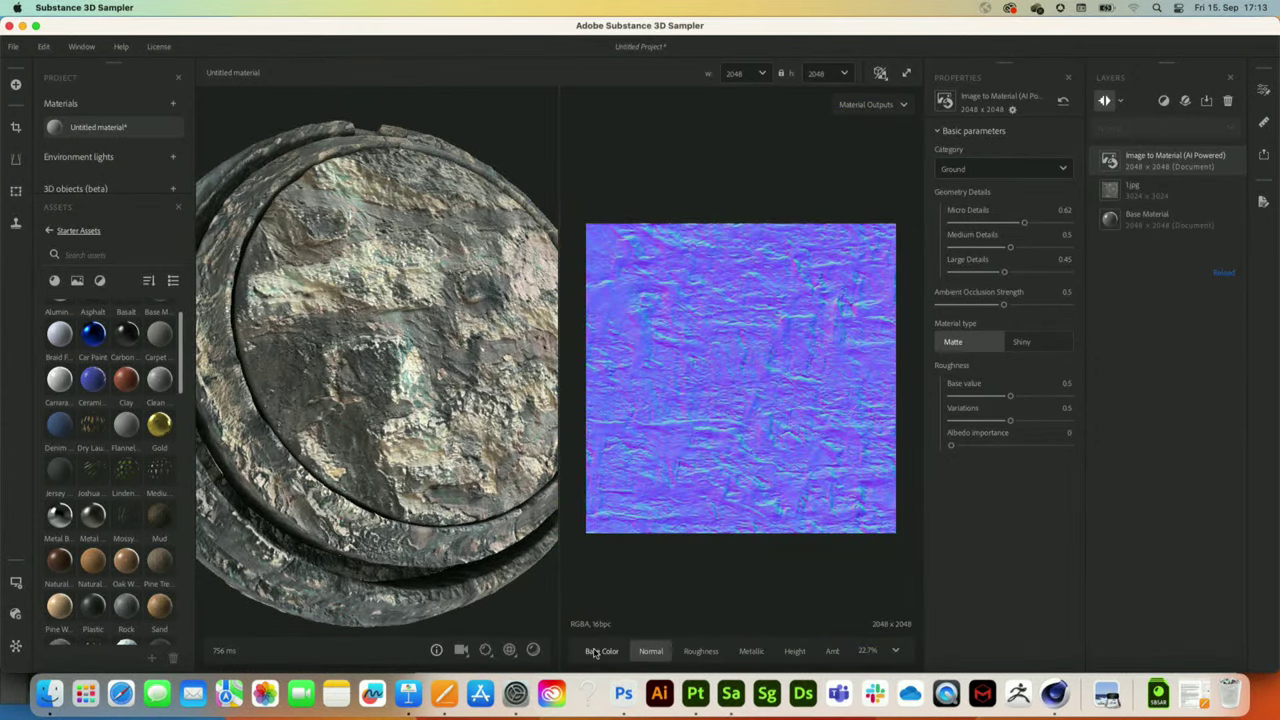
scroll(673, 365, "down", 1)
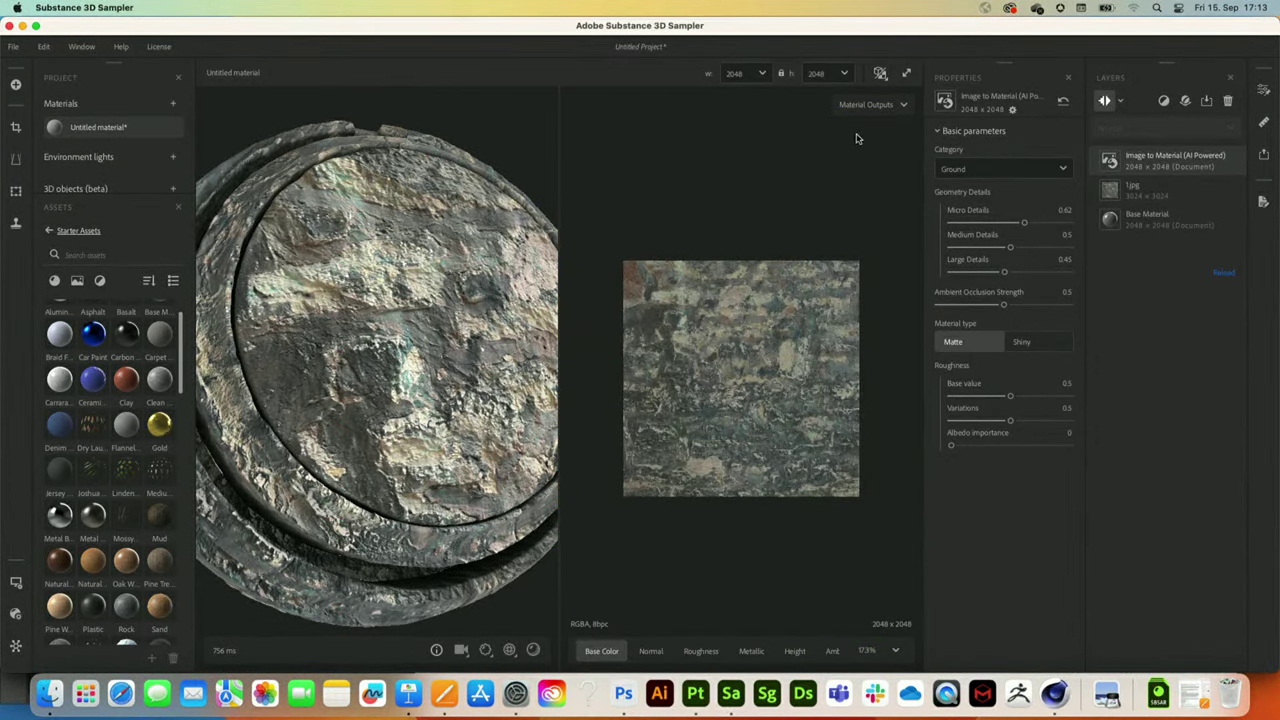
- Show only the 3D view and set its Texture tiling to 4
left_click(880, 75)
left_click(857, 120)
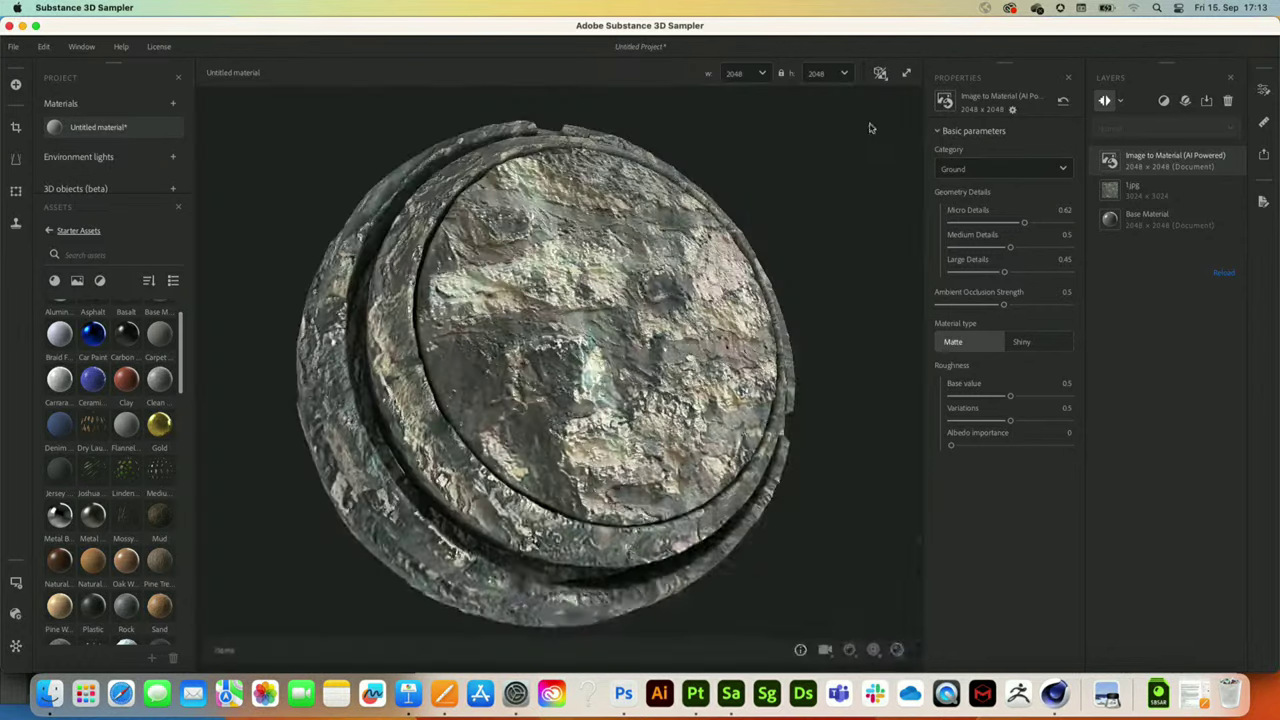
left_click(873, 650)
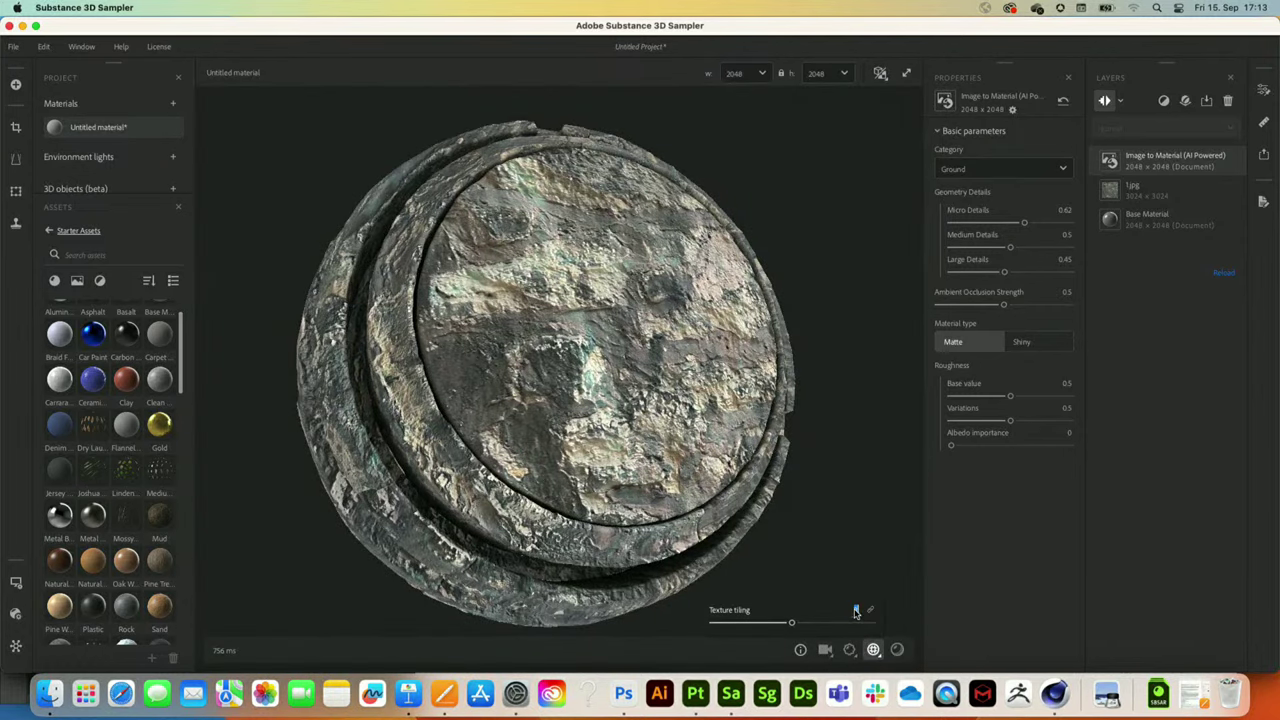
key("Return")
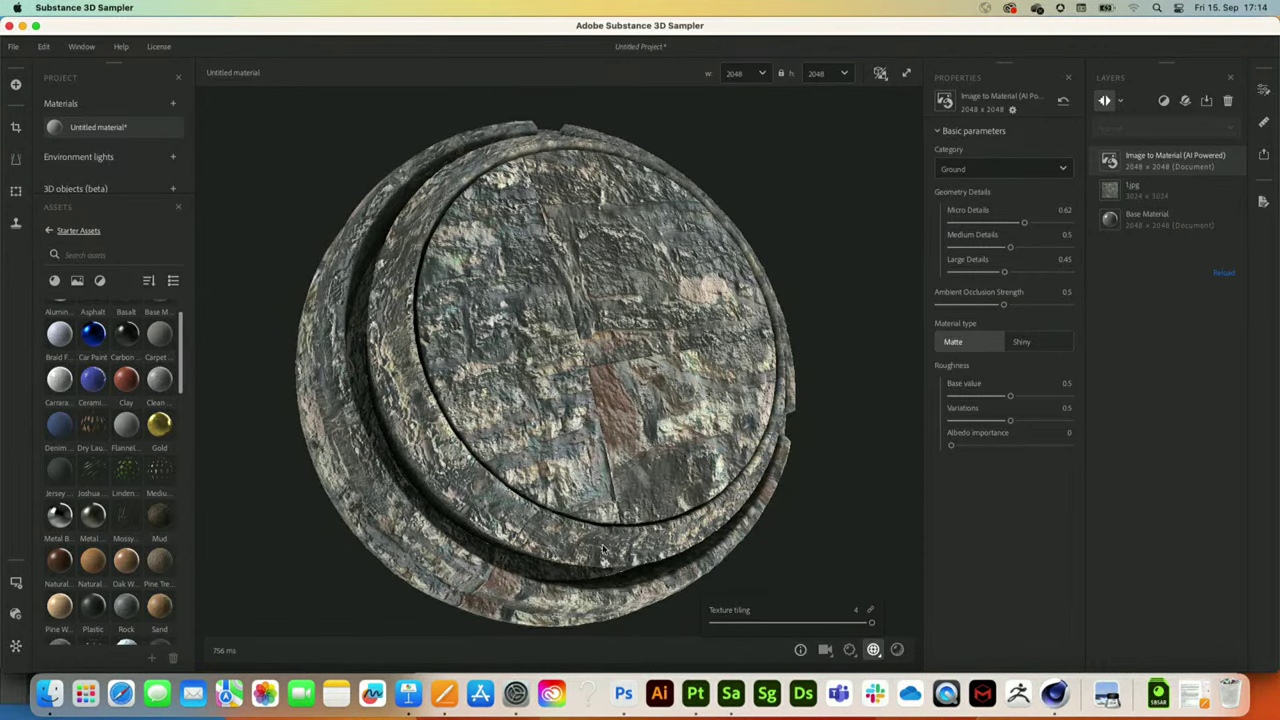
- Add a Make It Tile filter above the Image to Material (AI Powered) layer
left_click(1164, 100)
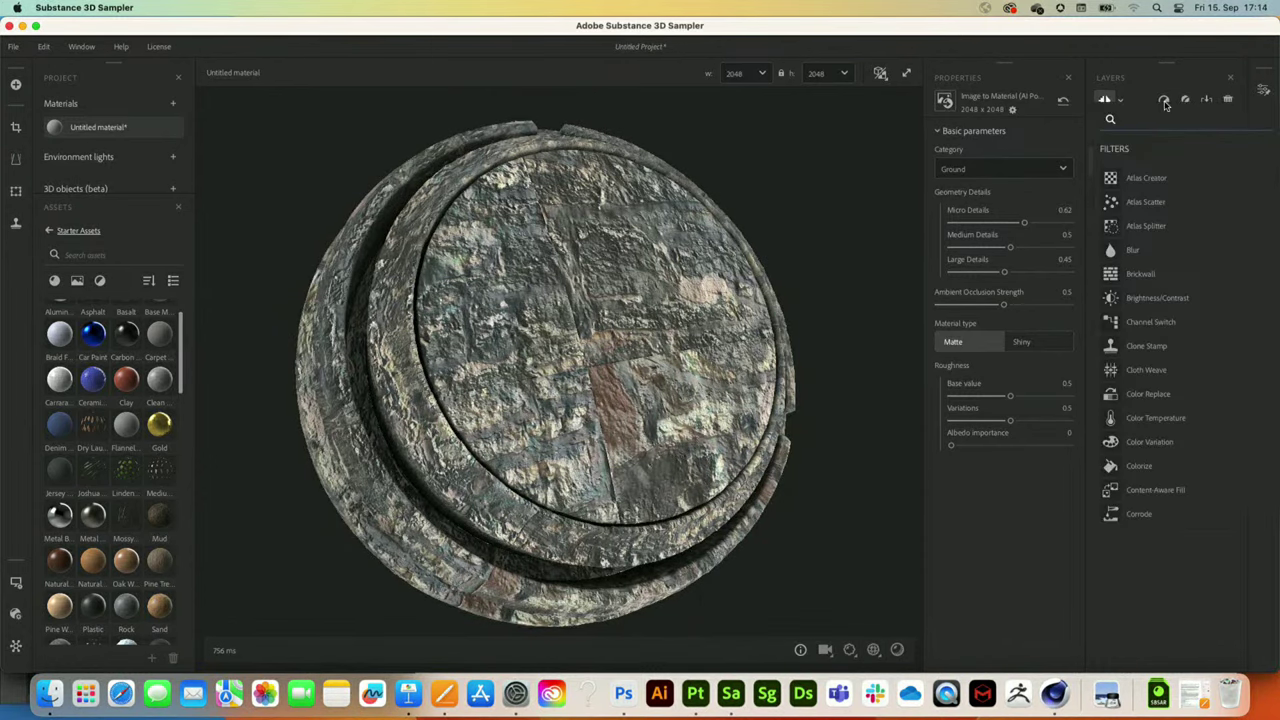
type("make")
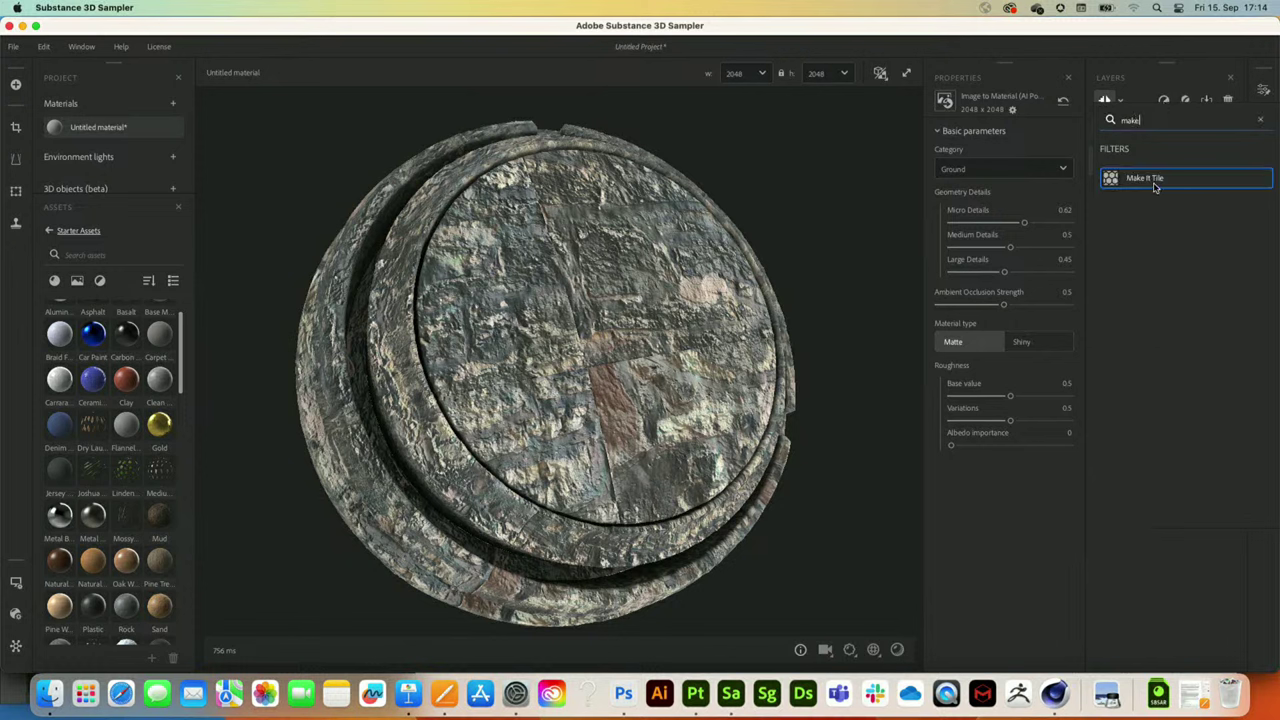
left_click(1150, 180)
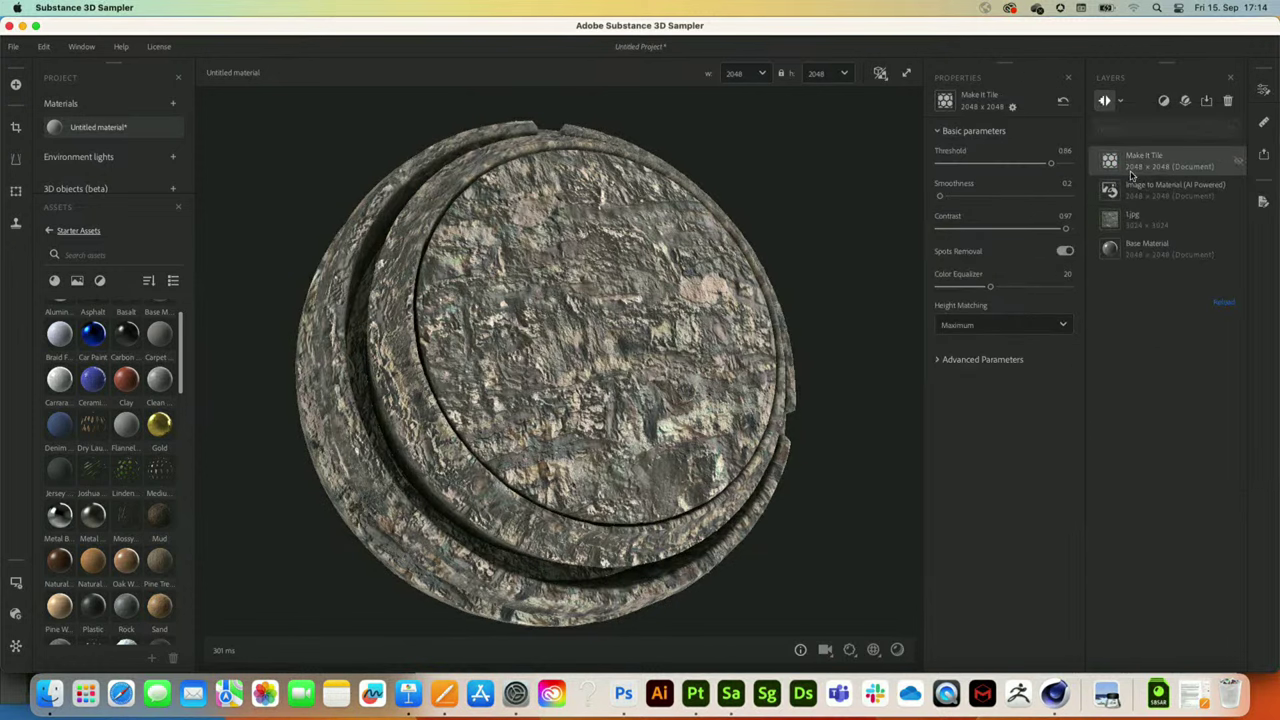
- With the 3D and 2D views side by side, set Make It Tile's Threshold to 0.84, Smoothness to 9.14 and Contrast to 0.41
left_click(880, 74)
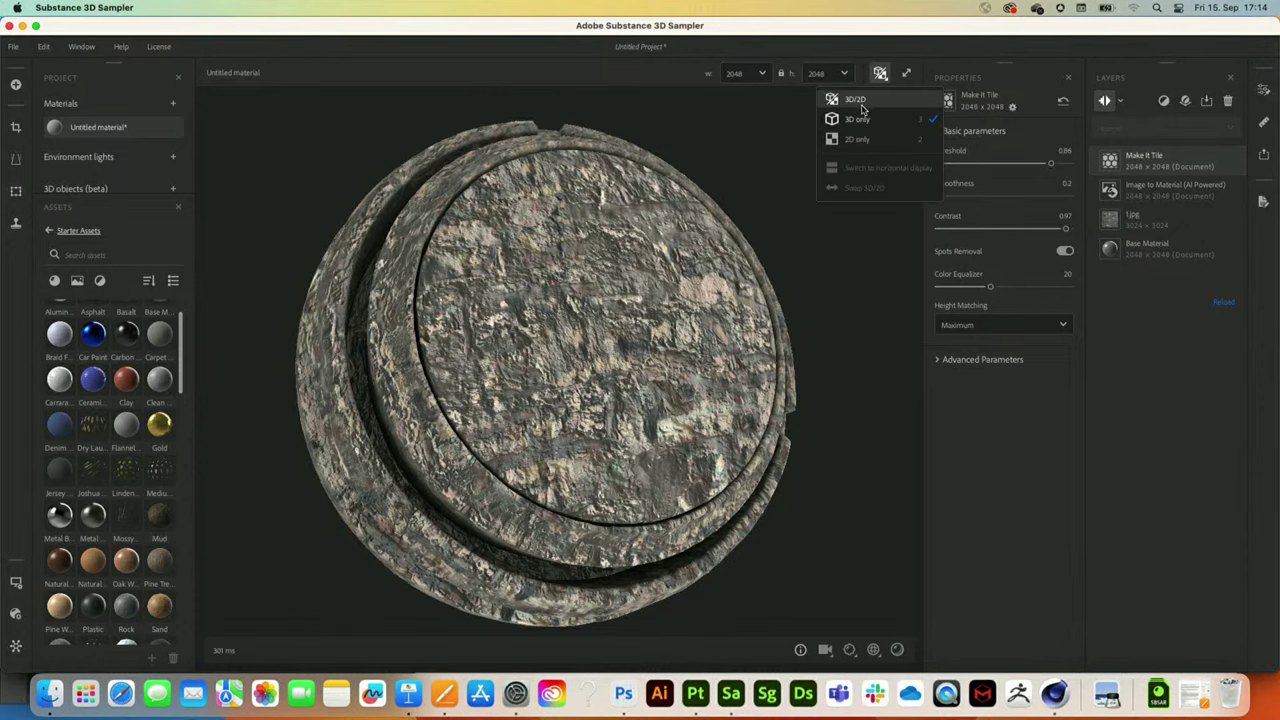
left_click(857, 100)
scroll(724, 408, "up", 2)
scroll(726, 404, "down", 5)
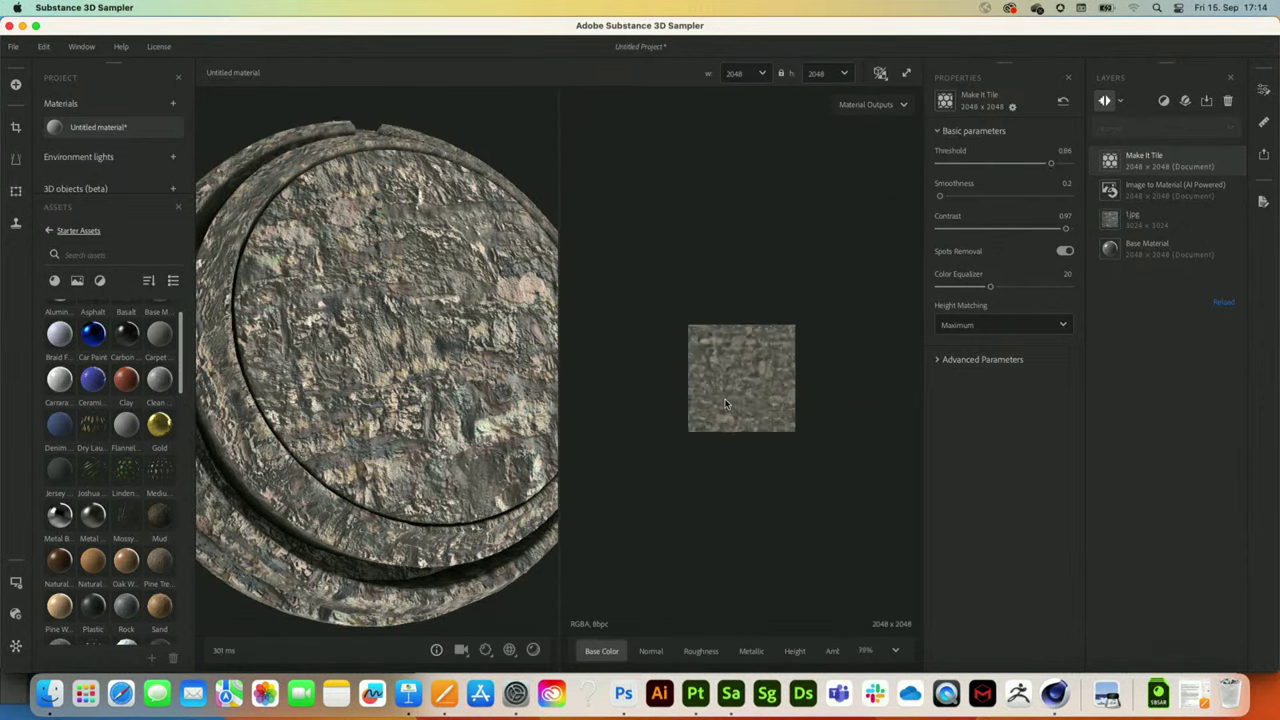
scroll(726, 404, "up", 5)
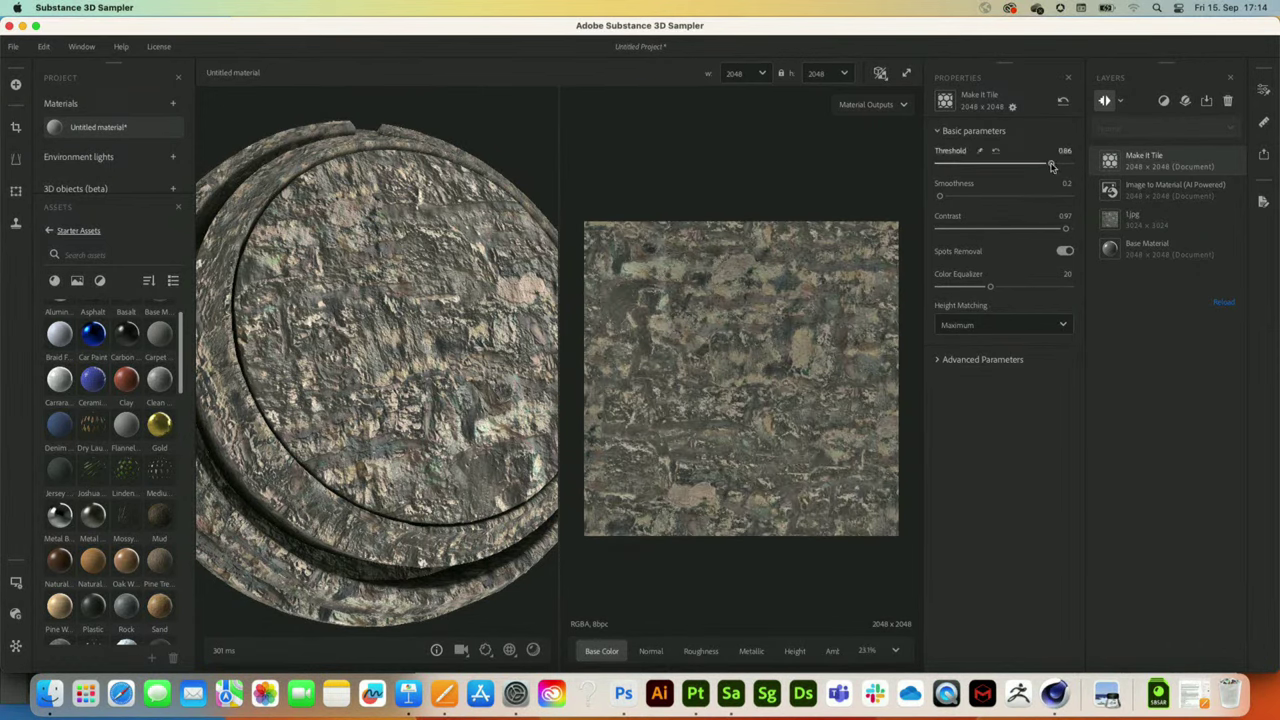
left_click_drag(1050, 163, 1040, 168)
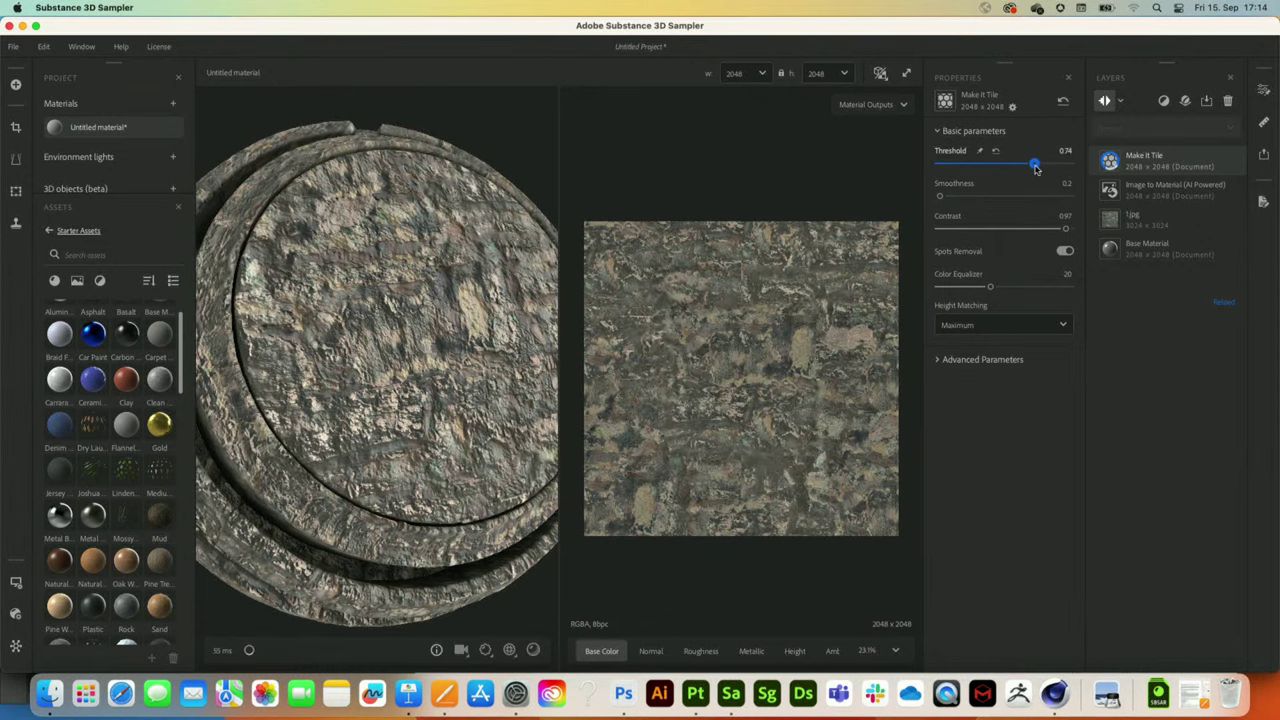
left_click_drag(940, 196, 1048, 166)
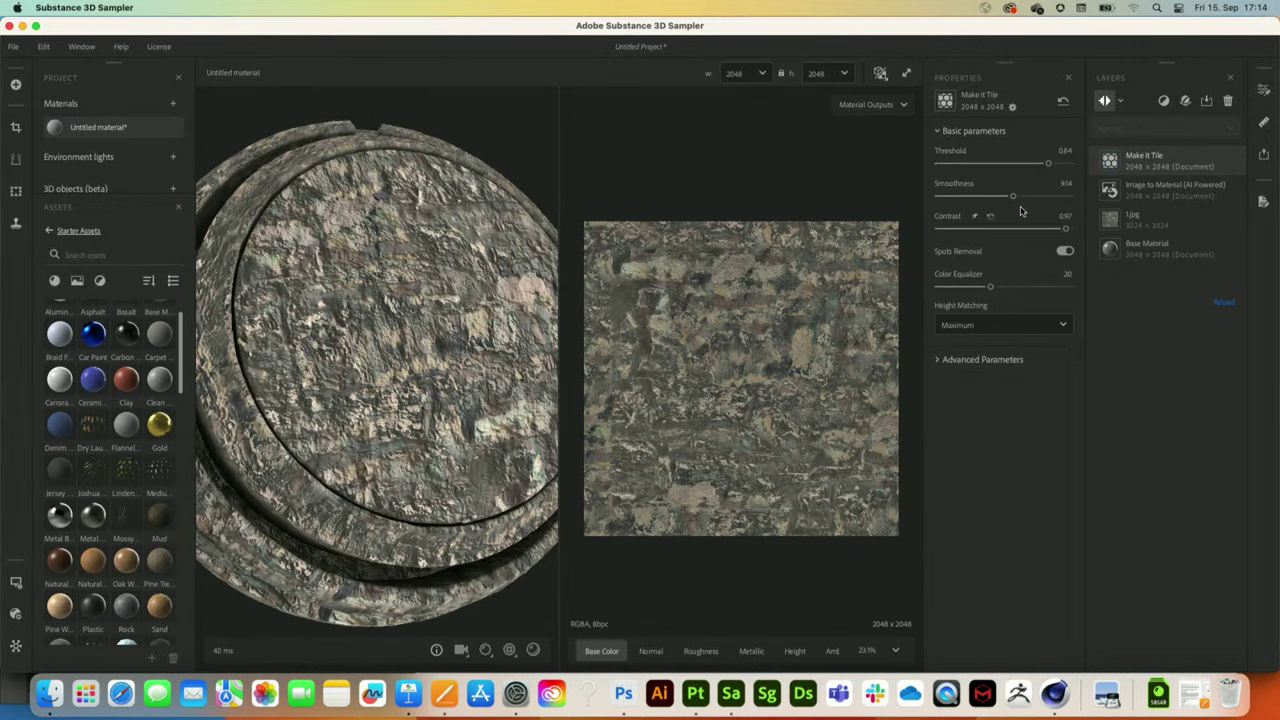
left_click_drag(1065, 229, 992, 232)
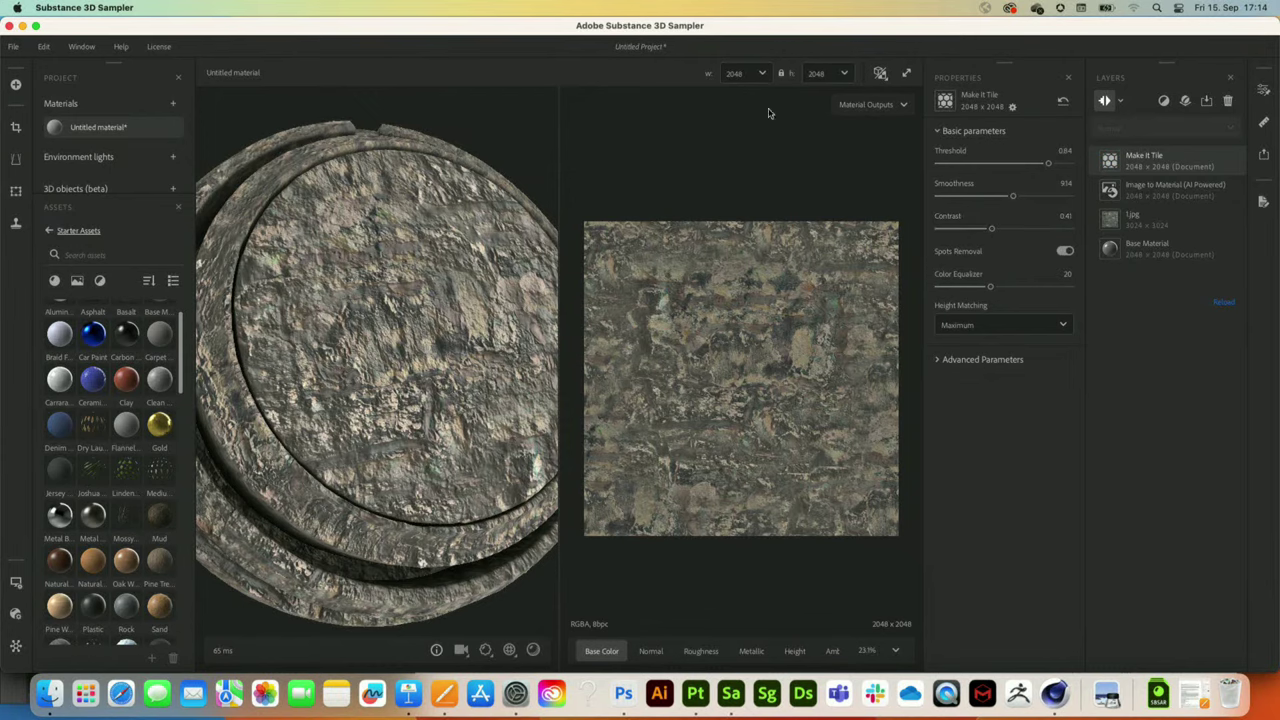
- Return to the 3D-only view and add a Stonewall filter above the Make It Tile layer
left_click(880, 74)
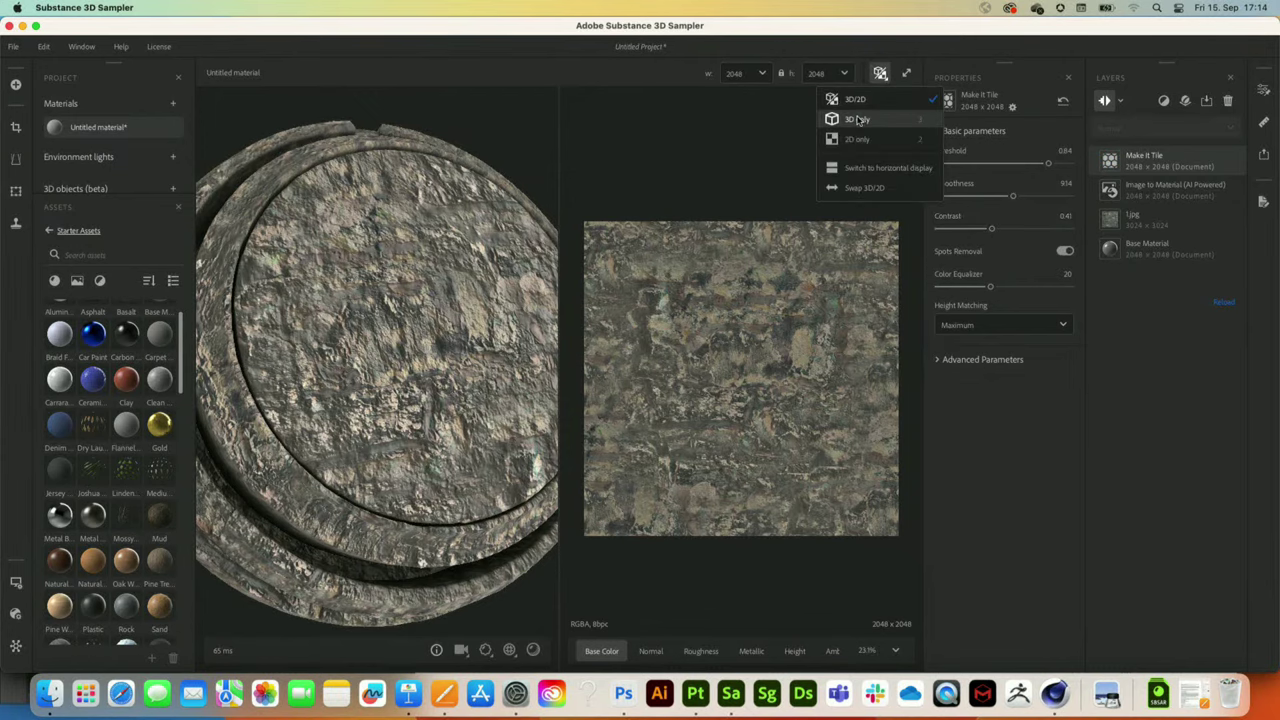
left_click(856, 119)
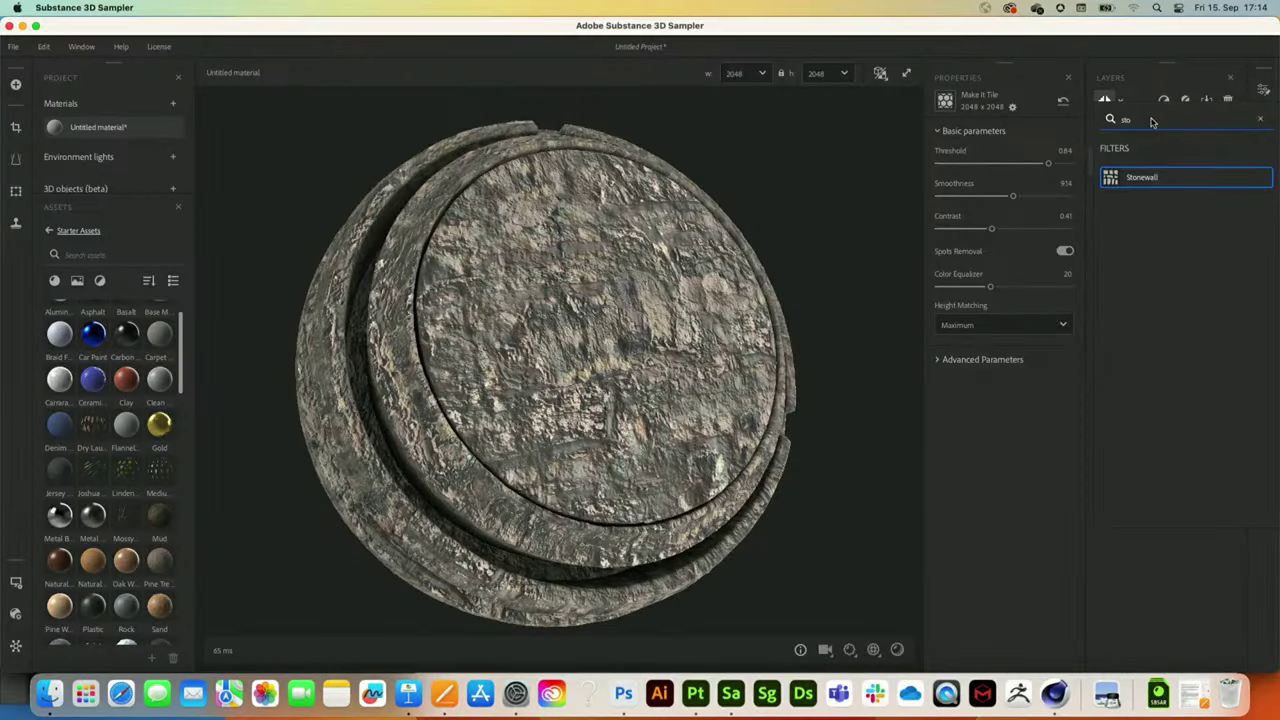
left_click(1138, 178)
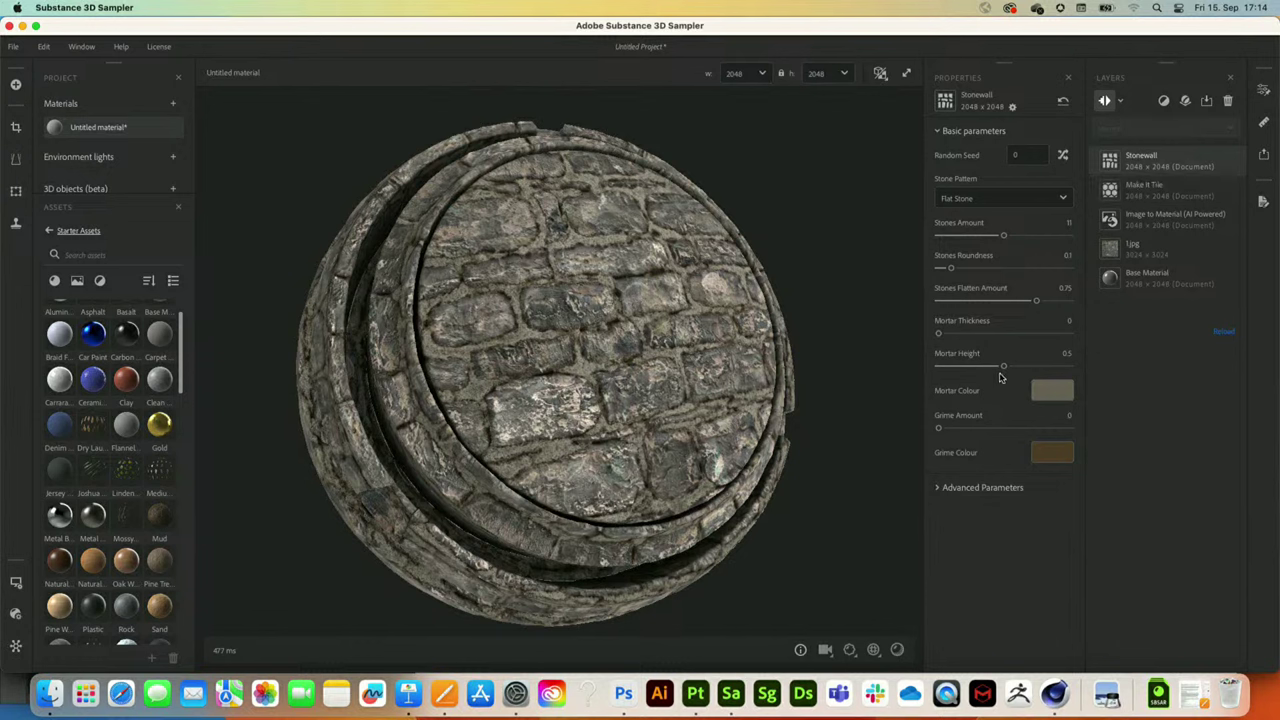
- Set the Stonewall filter's Mortar Height to 0.35 and its Mortar Colour to light beige #C4BBAD
left_click_drag(1003, 366, 984, 367)
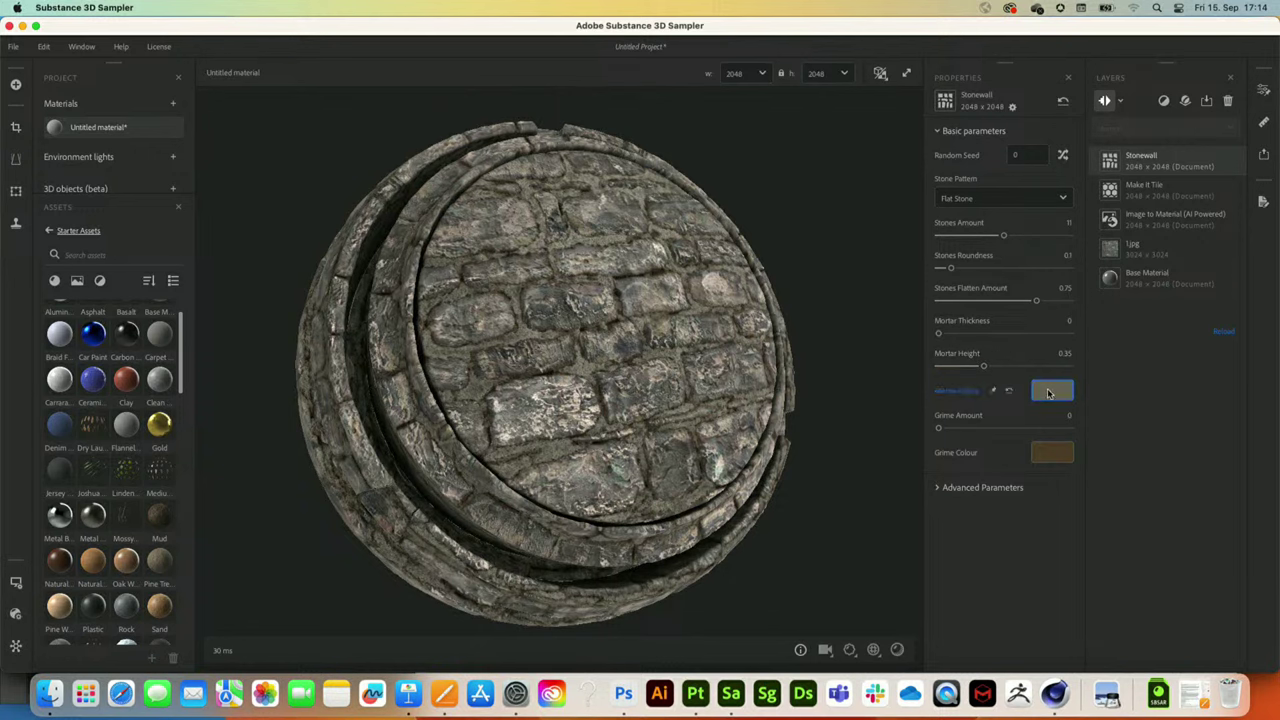
left_click(1052, 390)
left_click(579, 222)
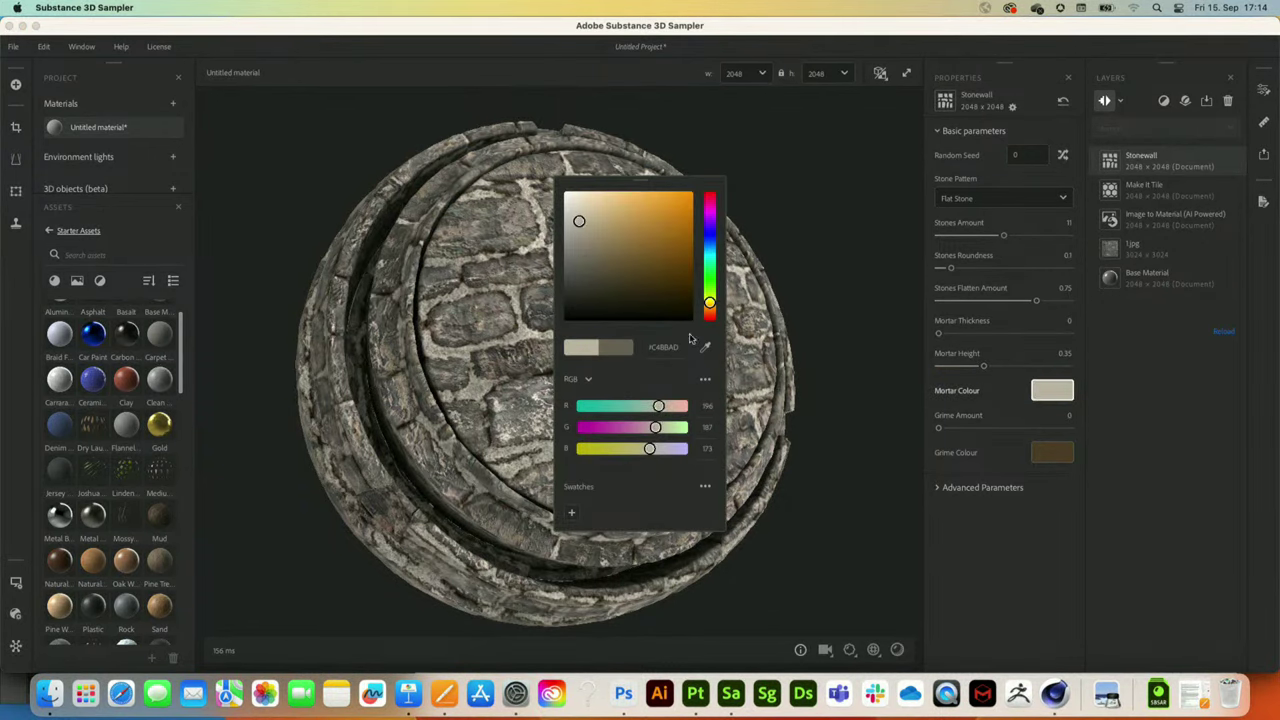
- Close the mortar colour picker and start a new project without saving the current stone wall project
left_click(1053, 391)
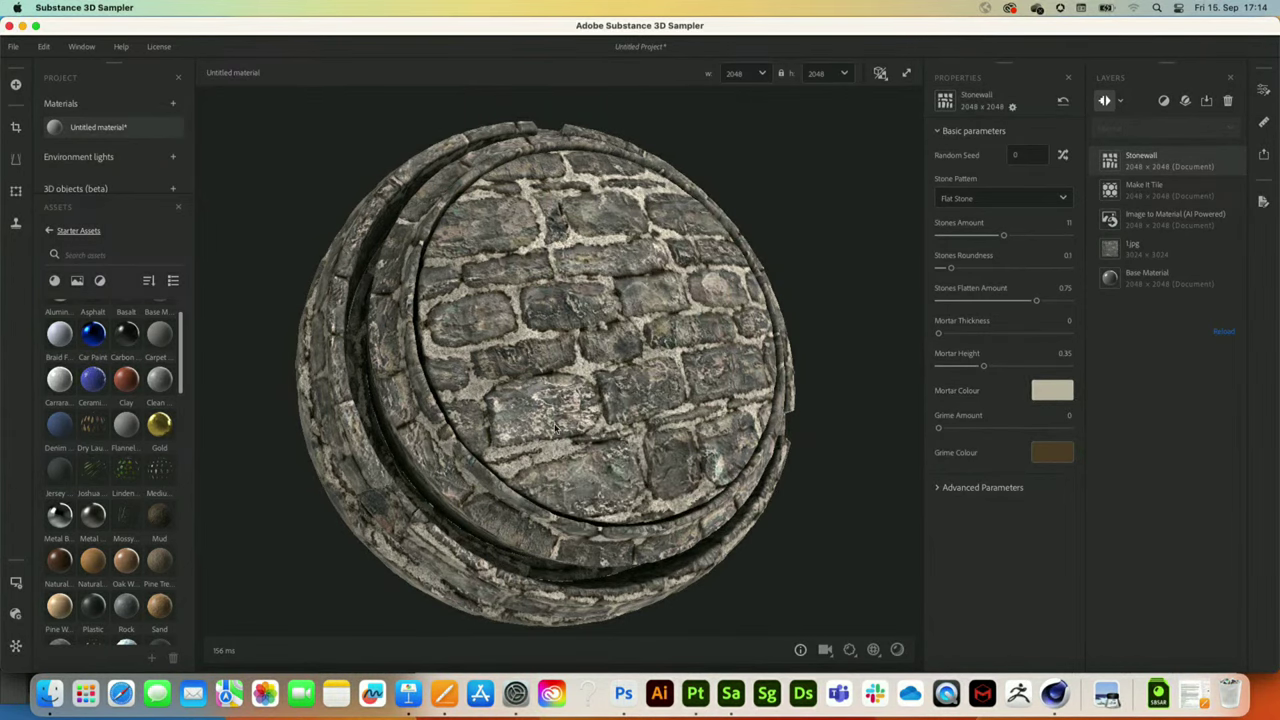
mouse_move(572, 389)
left_mouse_down()
mouse_move(548, 364)
mouse_move(522, 404)
mouse_move(558, 397)
mouse_move(571, 374)
left_mouse_up()
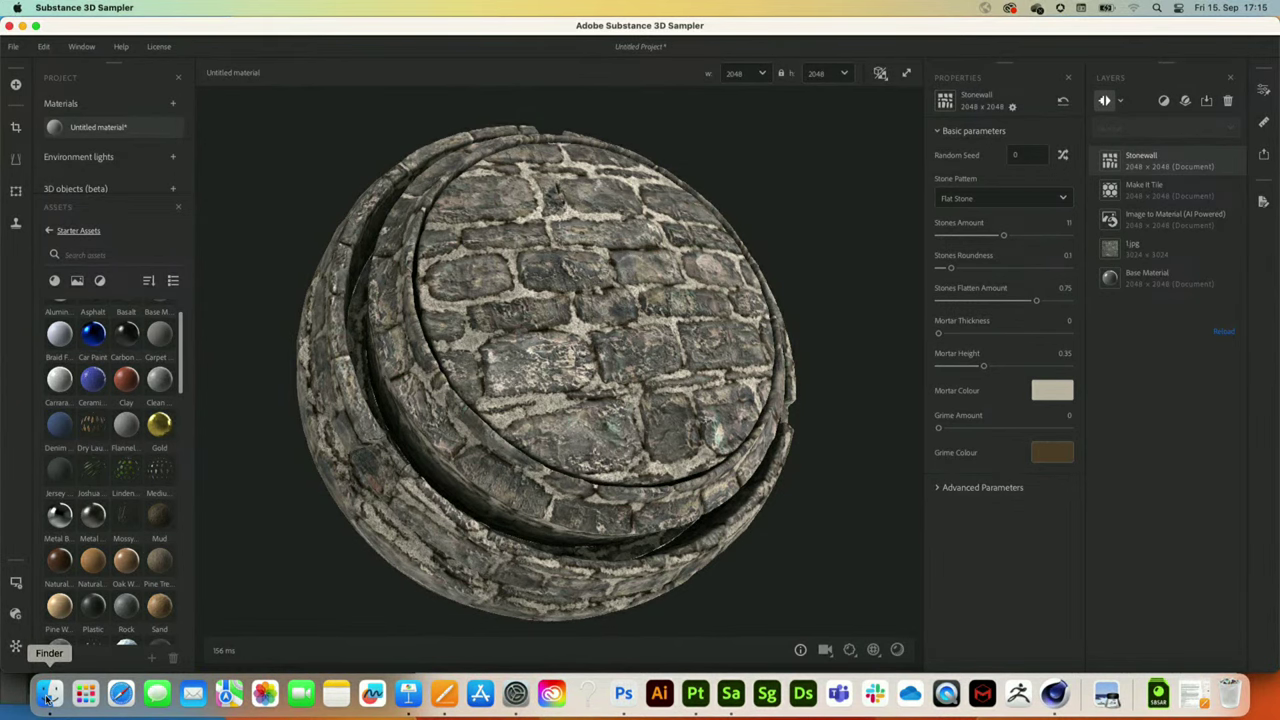
scroll(784, 604, "down", 2)
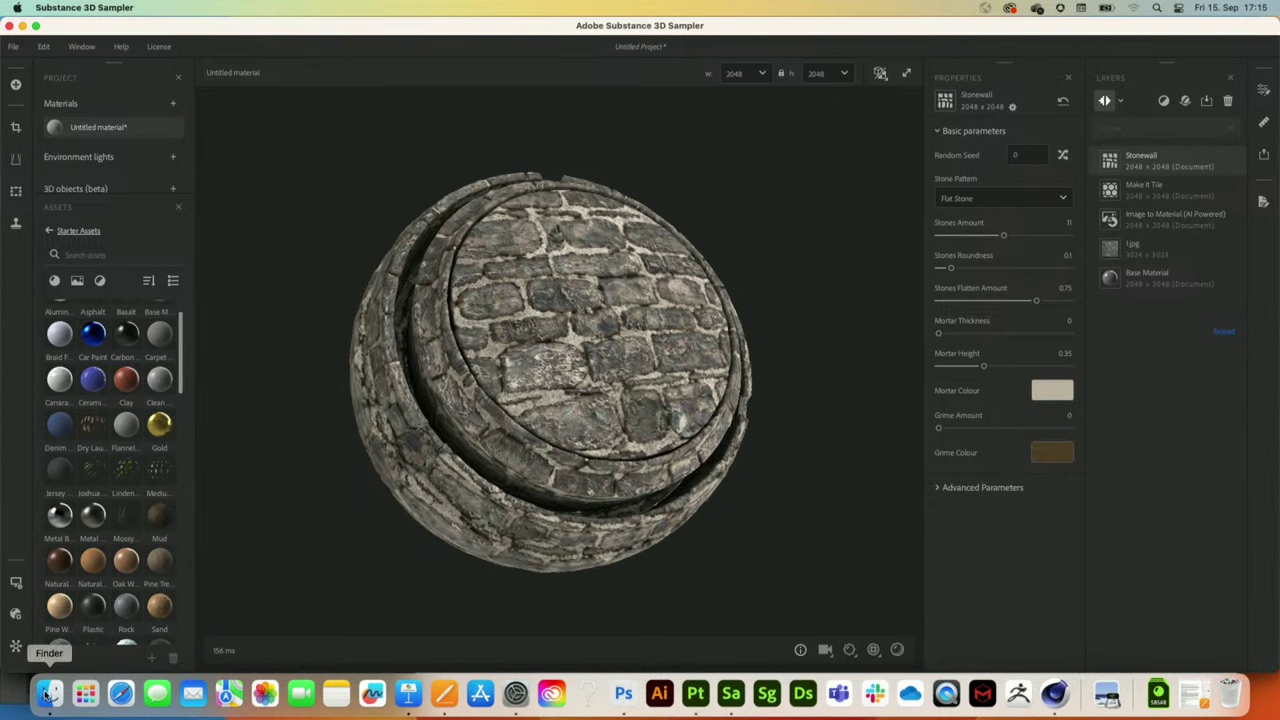
left_click(13, 46)
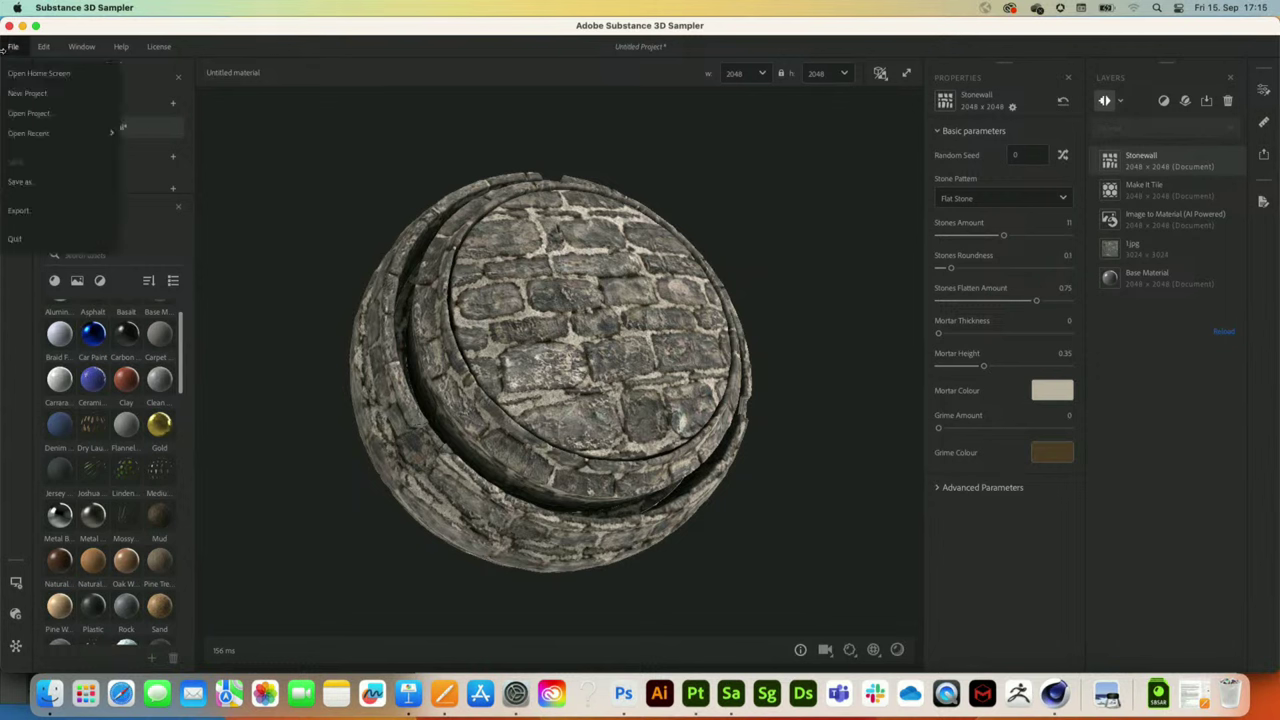
left_click(37, 93)
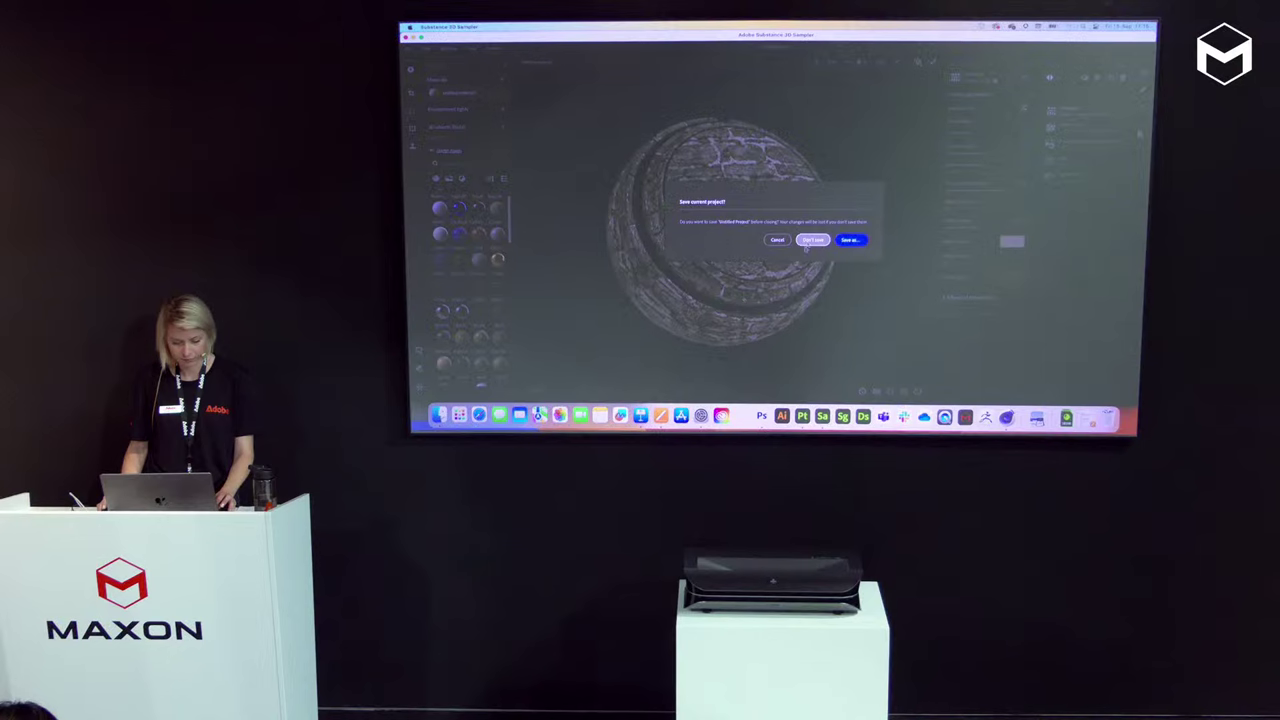
left_click(806, 244)
- Switch to Finder and open Glitch_Pattern.png from the glitch folder in 01_IMAGE_TO_MATERIAL
left_click(438, 415)
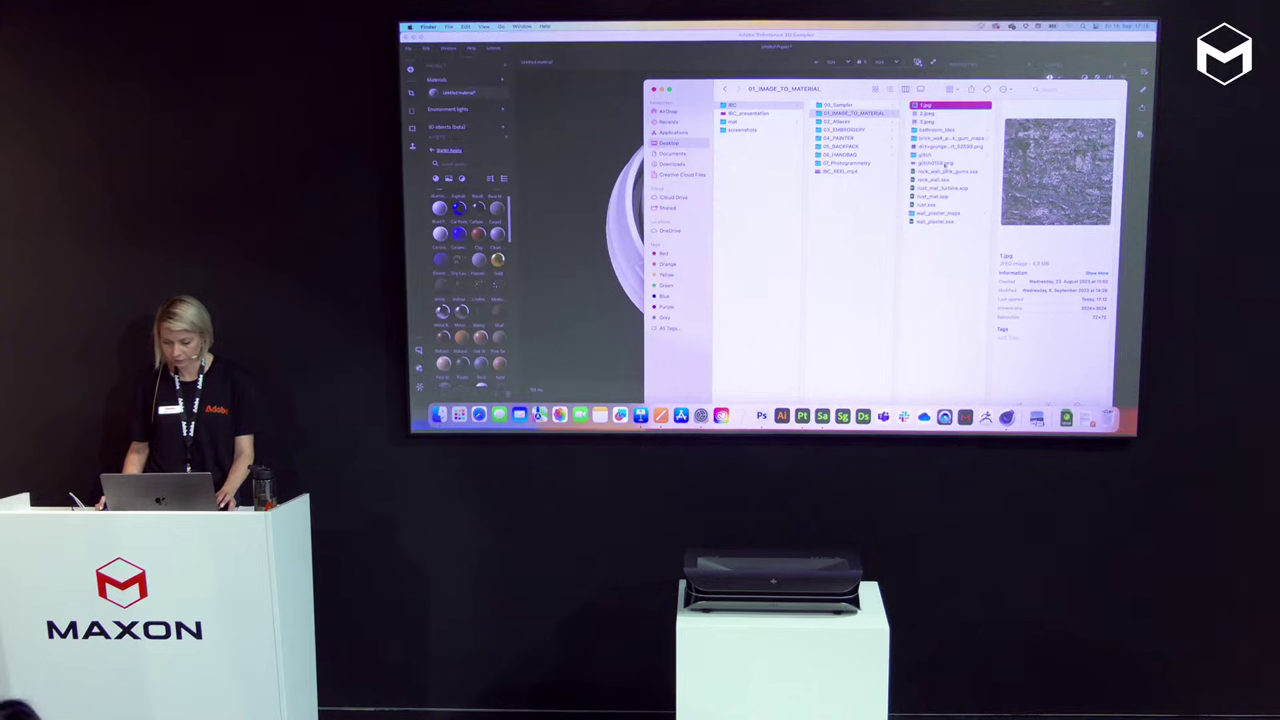
left_click(928, 155)
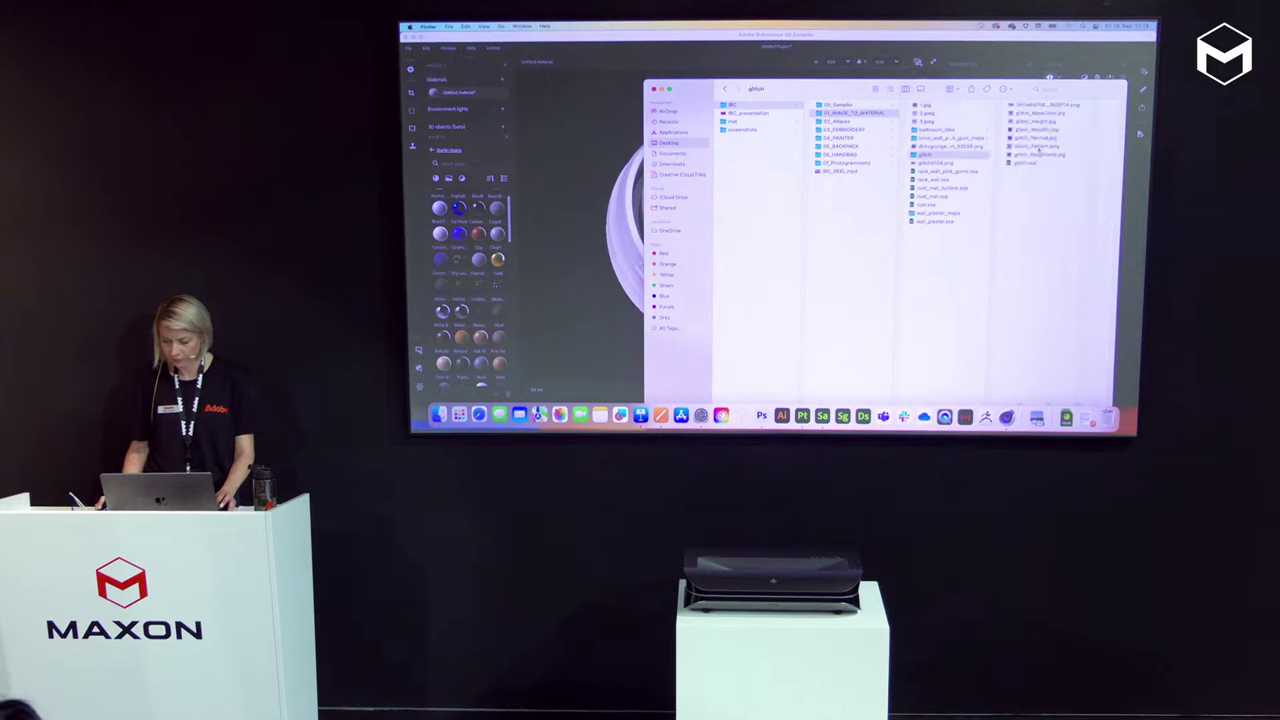
double_click(1038, 146)
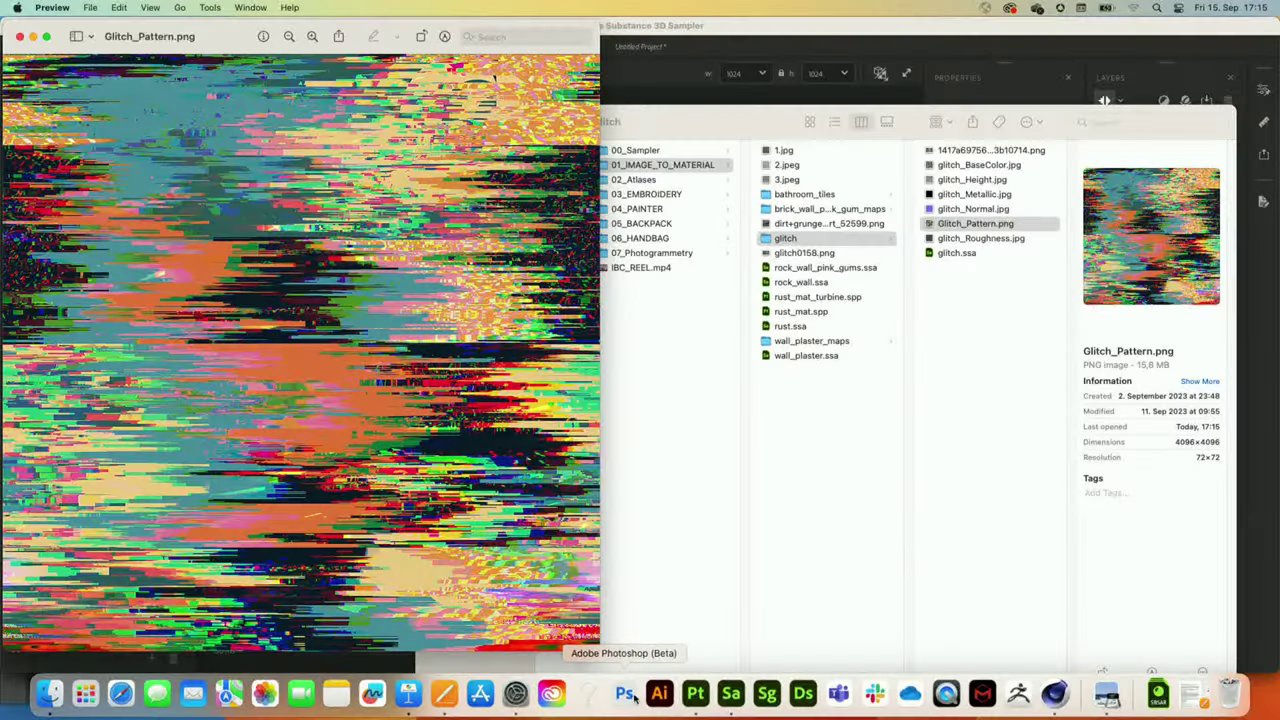
- Switch to Photoshop (Beta), apply the Filter Glitch parametric filter to the open landscape image with Glitch Density 0.48, and minimize the window
left_click(633, 697)
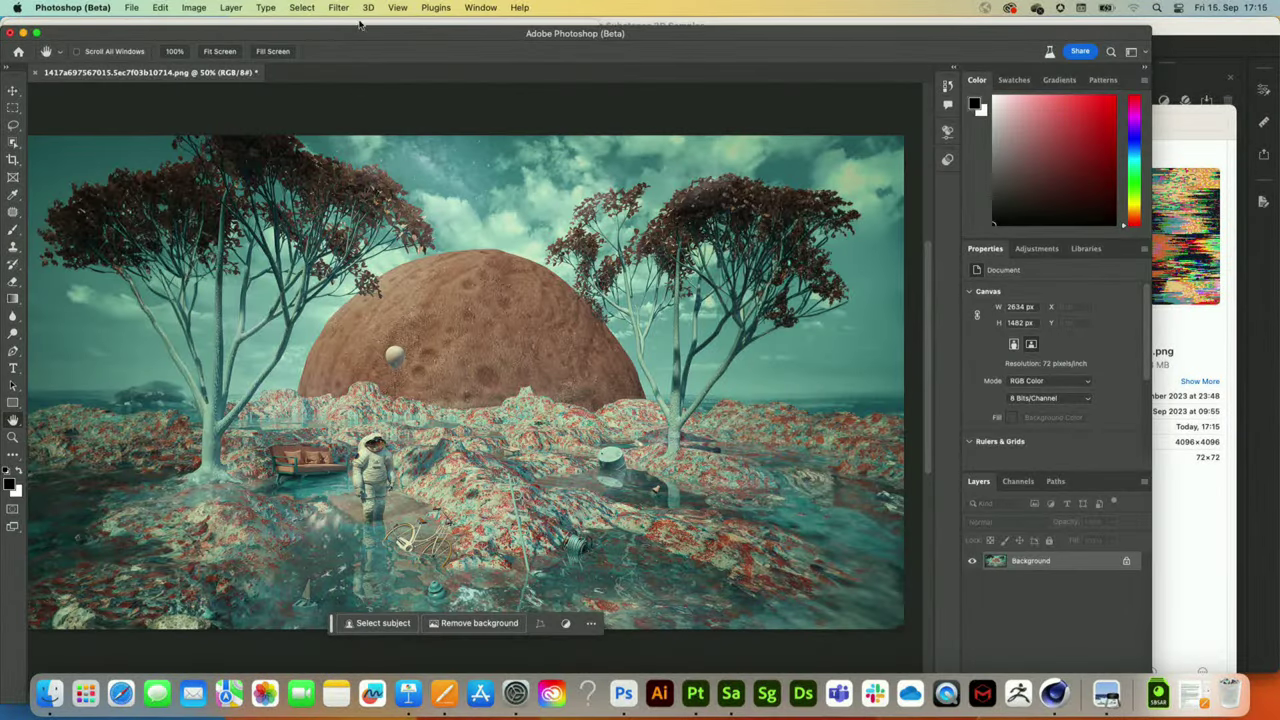
left_click(338, 8)
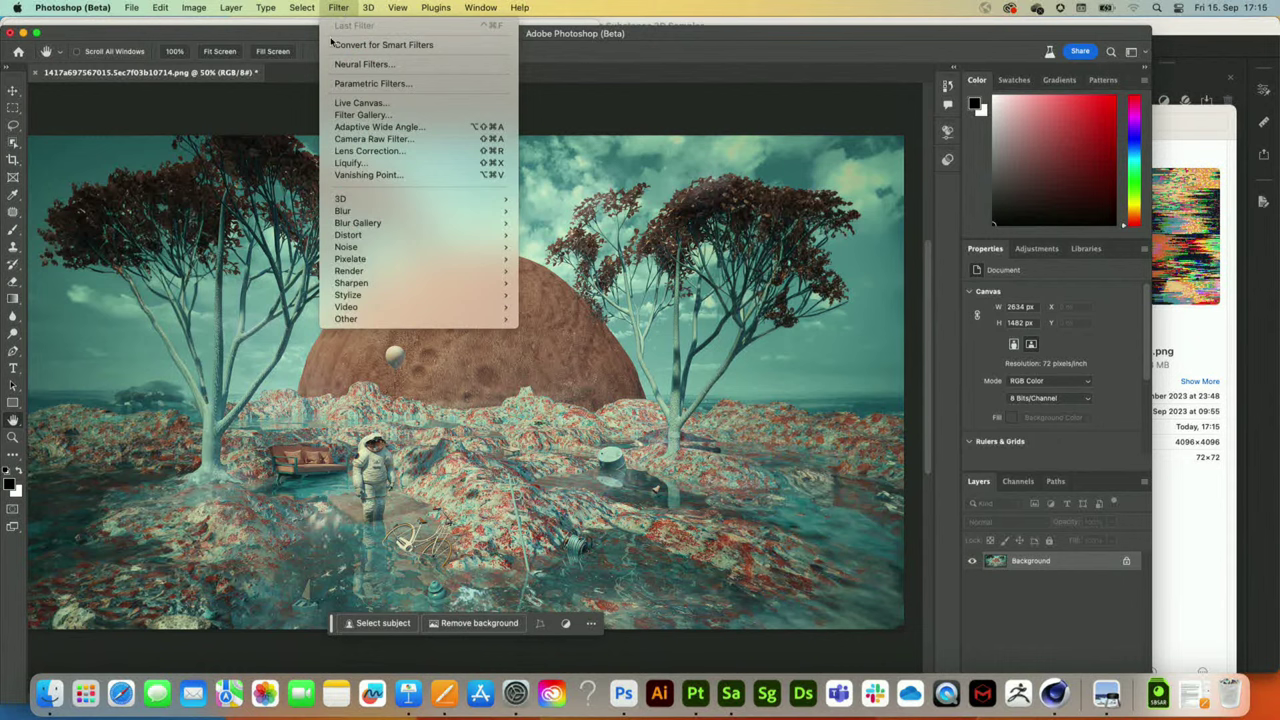
left_click(370, 84)
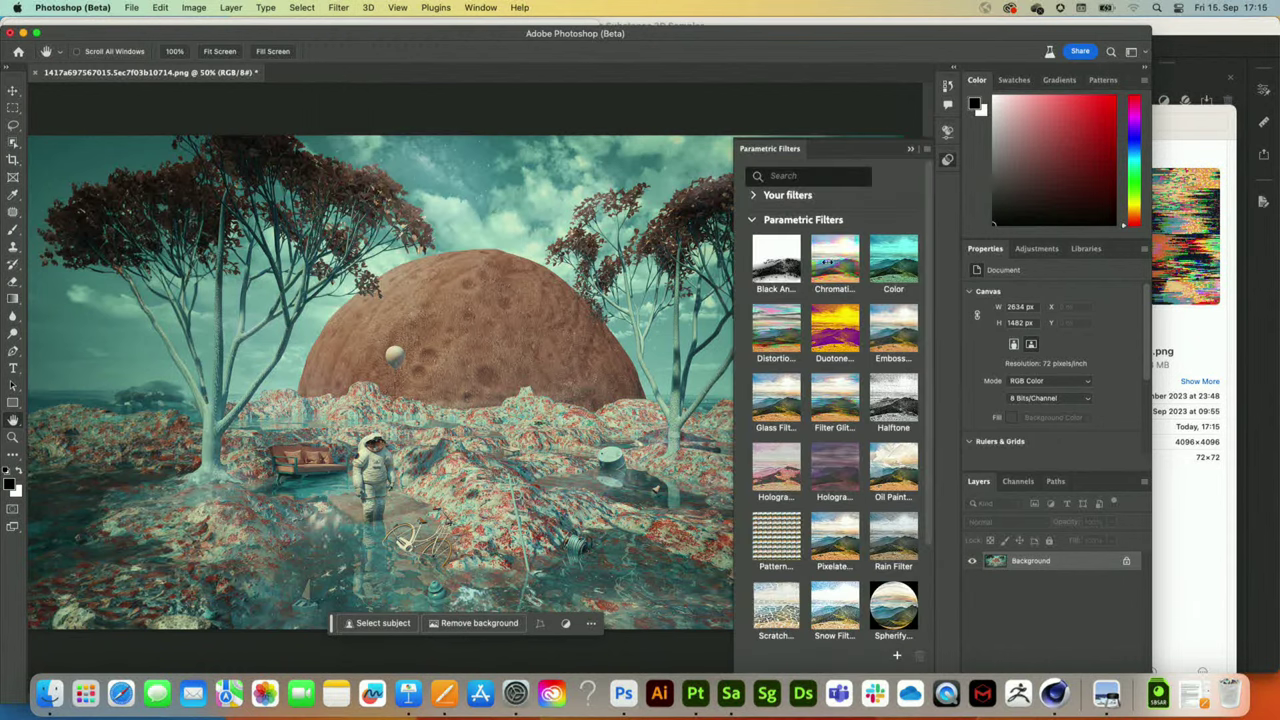
left_click(843, 409)
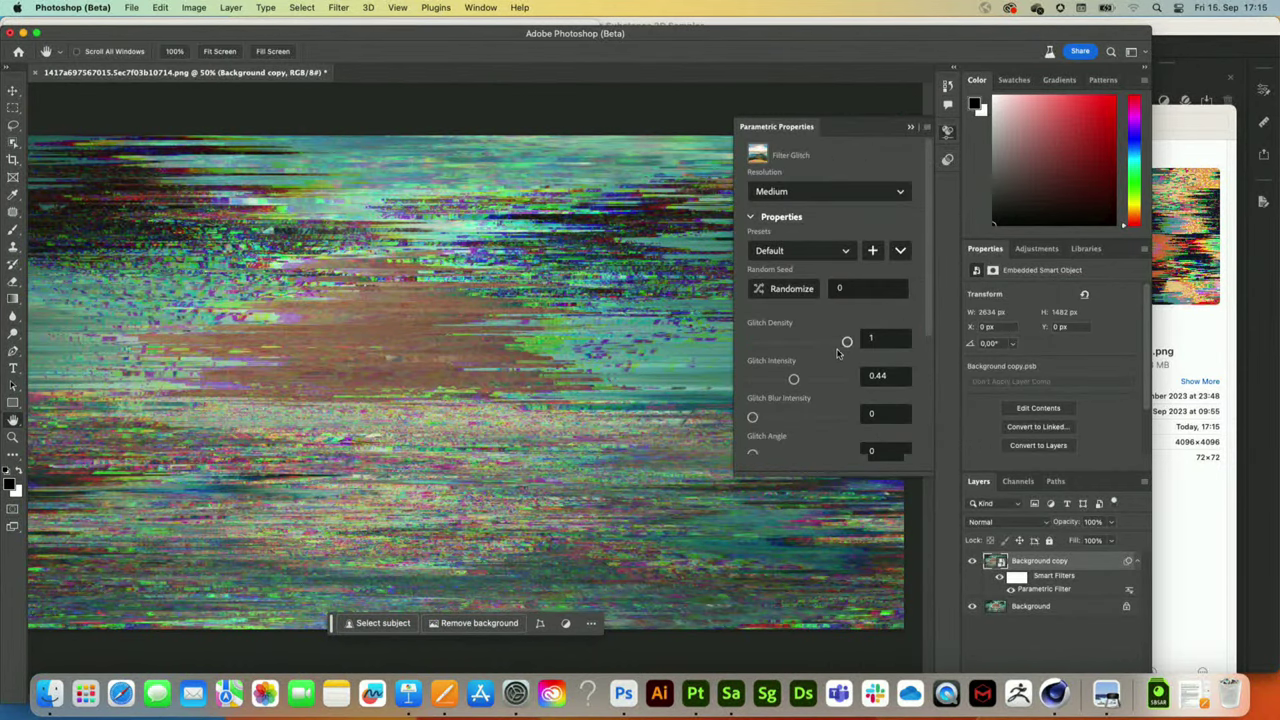
left_click_drag(847, 343, 795, 345)
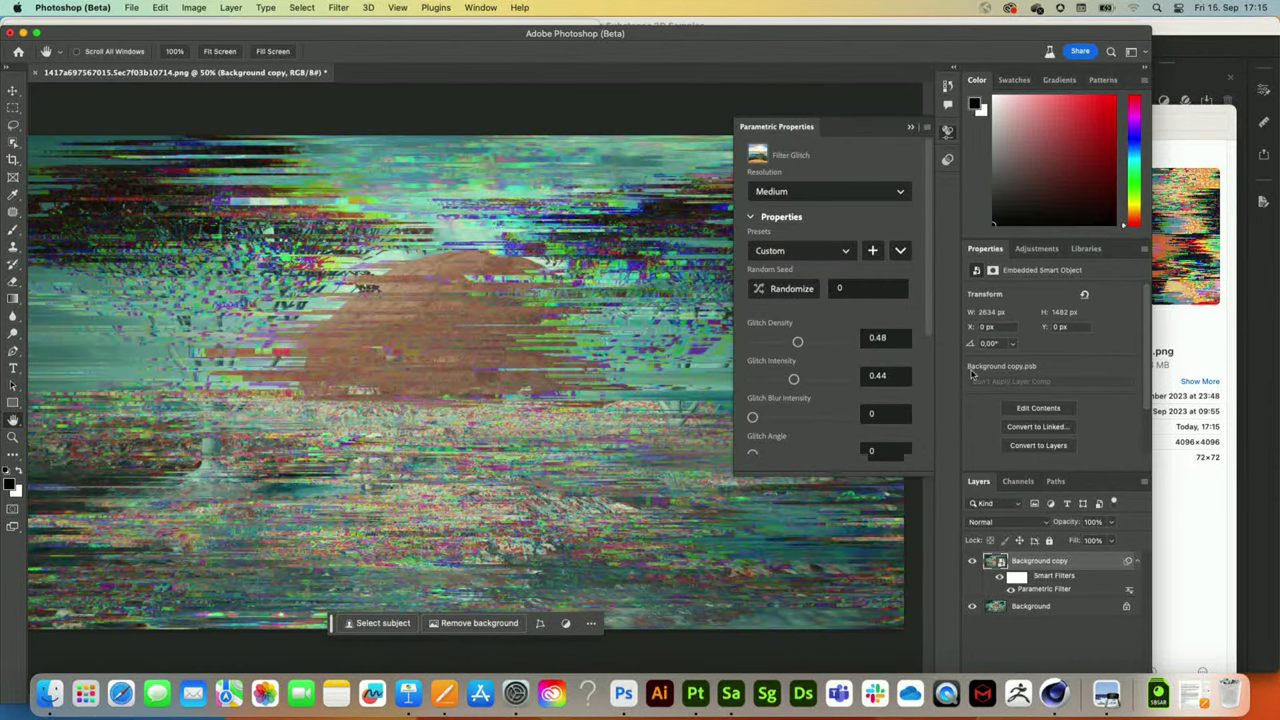
left_click(23, 33)
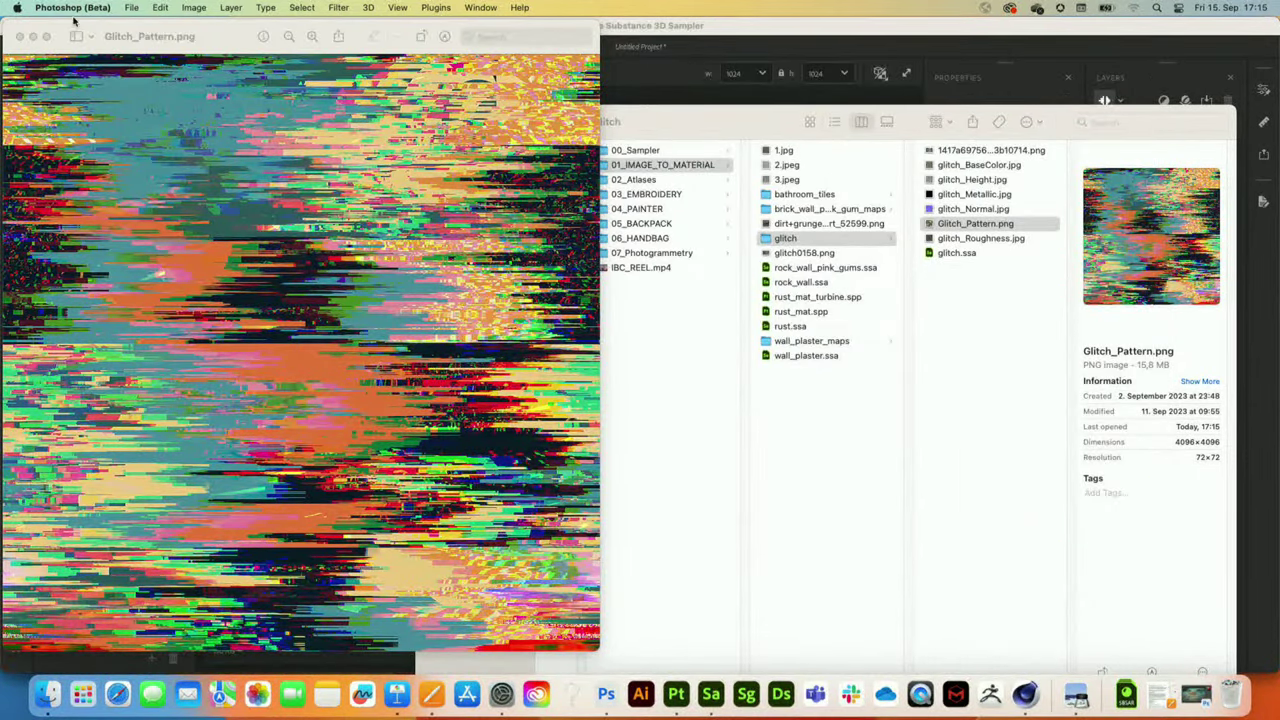
- Close the pattern preview and open glitch.ssa from the glitch folder in Substance 3D Sampler, discarding the current untitled project
left_click(21, 37)
left_click_drag(676, 121, 608, 93)
double_click(903, 229)
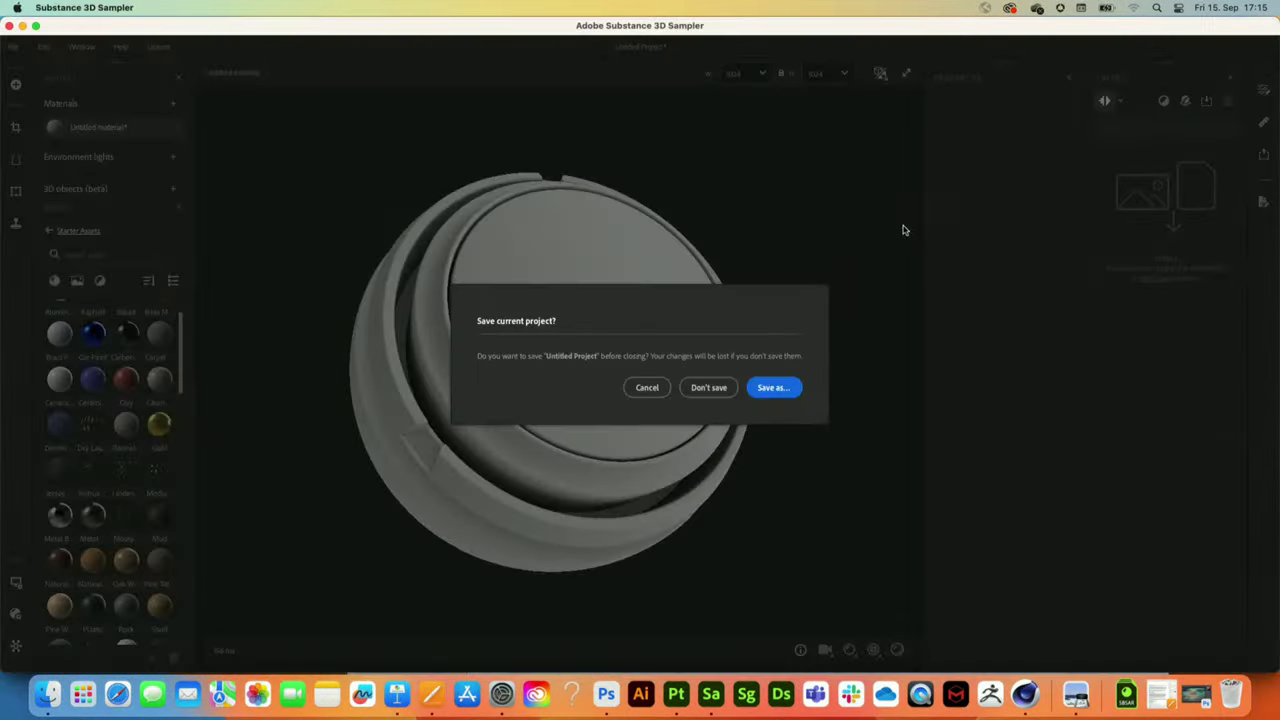
left_click(727, 389)
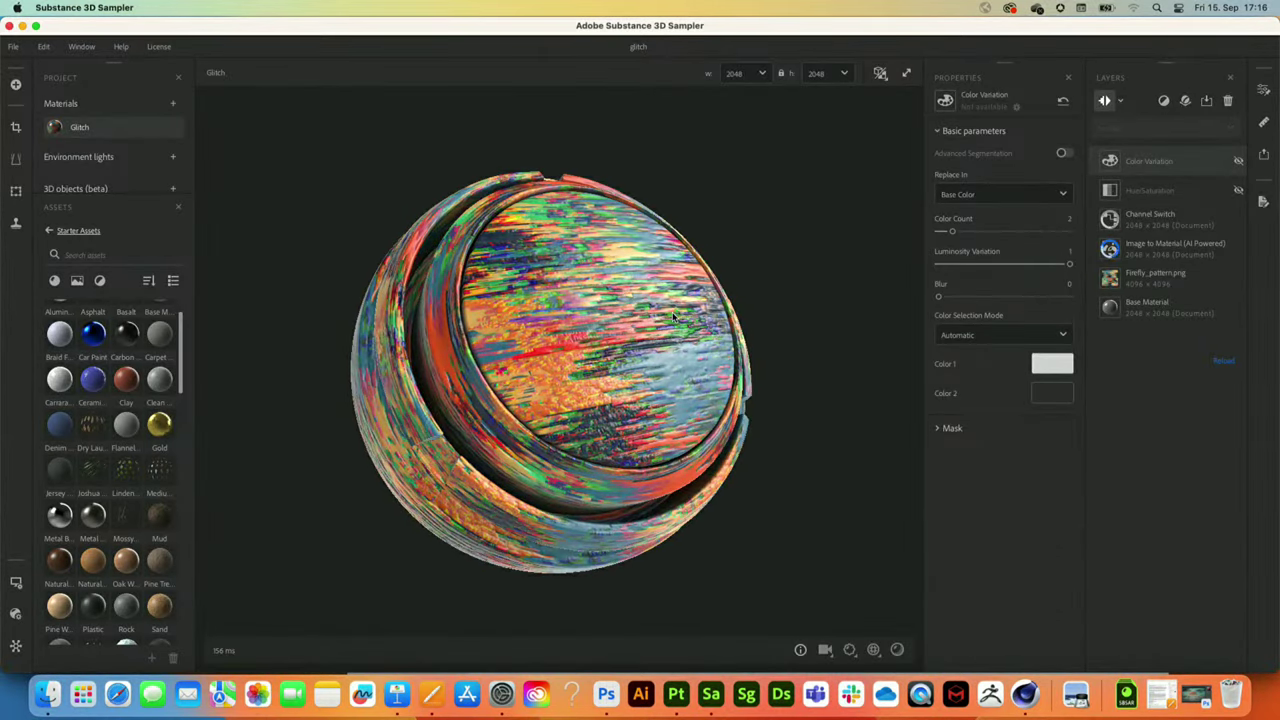
- Examine the Glitch material up close and the settings of its Image to Material (AI Powered) layer
scroll(668, 320, "up", 3)
mouse_move(675, 323)
left_mouse_down()
mouse_move(622, 334)
mouse_move(666, 335)
left_mouse_up()
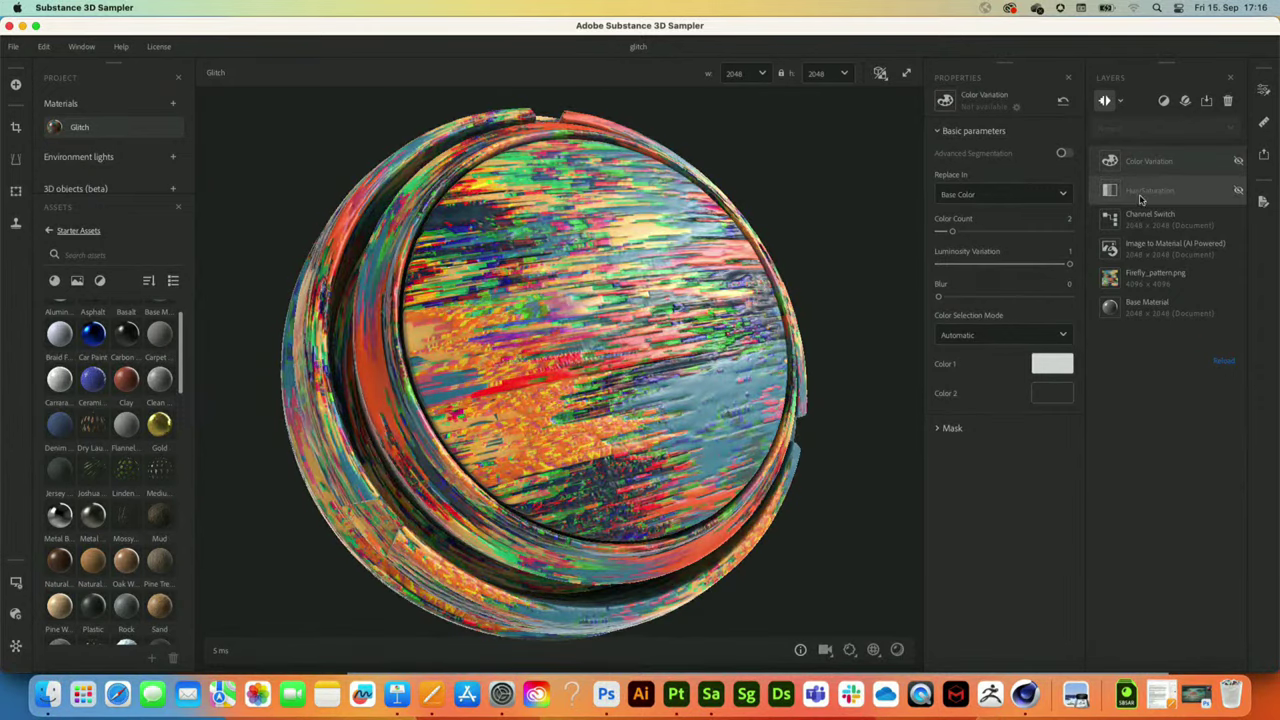
left_click(1155, 252)
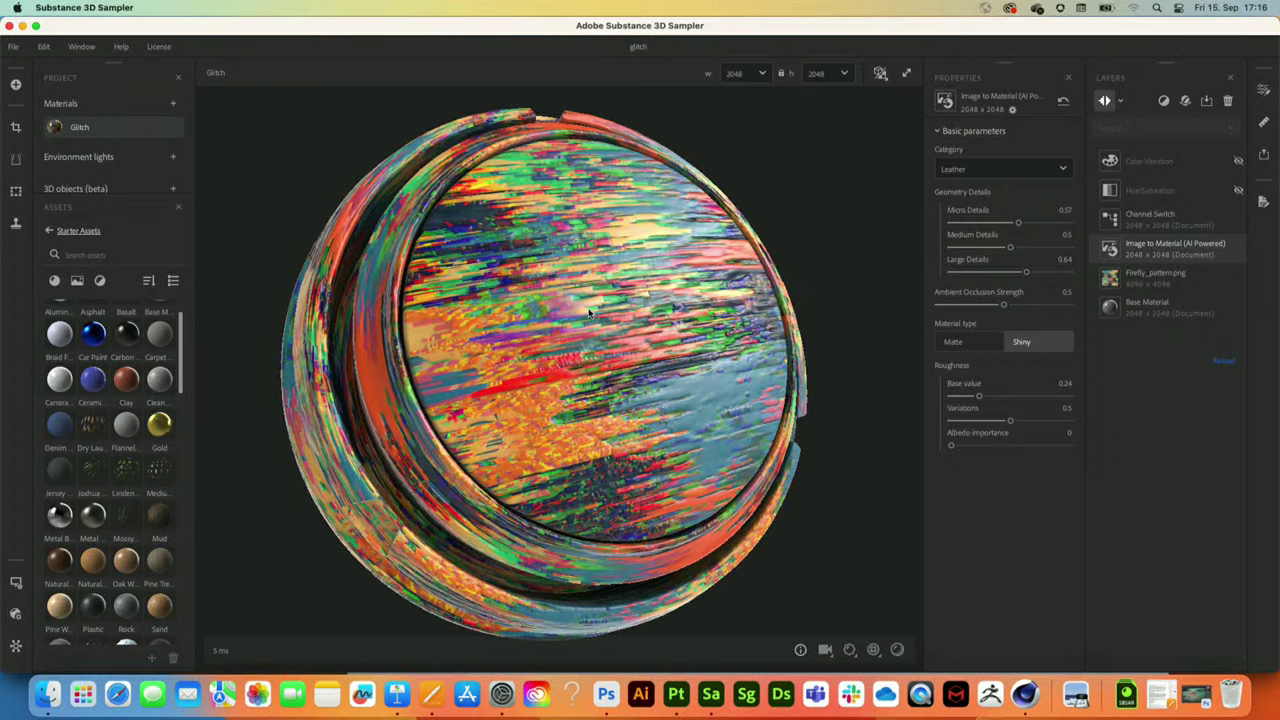
- Try the Hue/Saturation layer with Hue at -0.02 and hide the layer again
left_click(1181, 191)
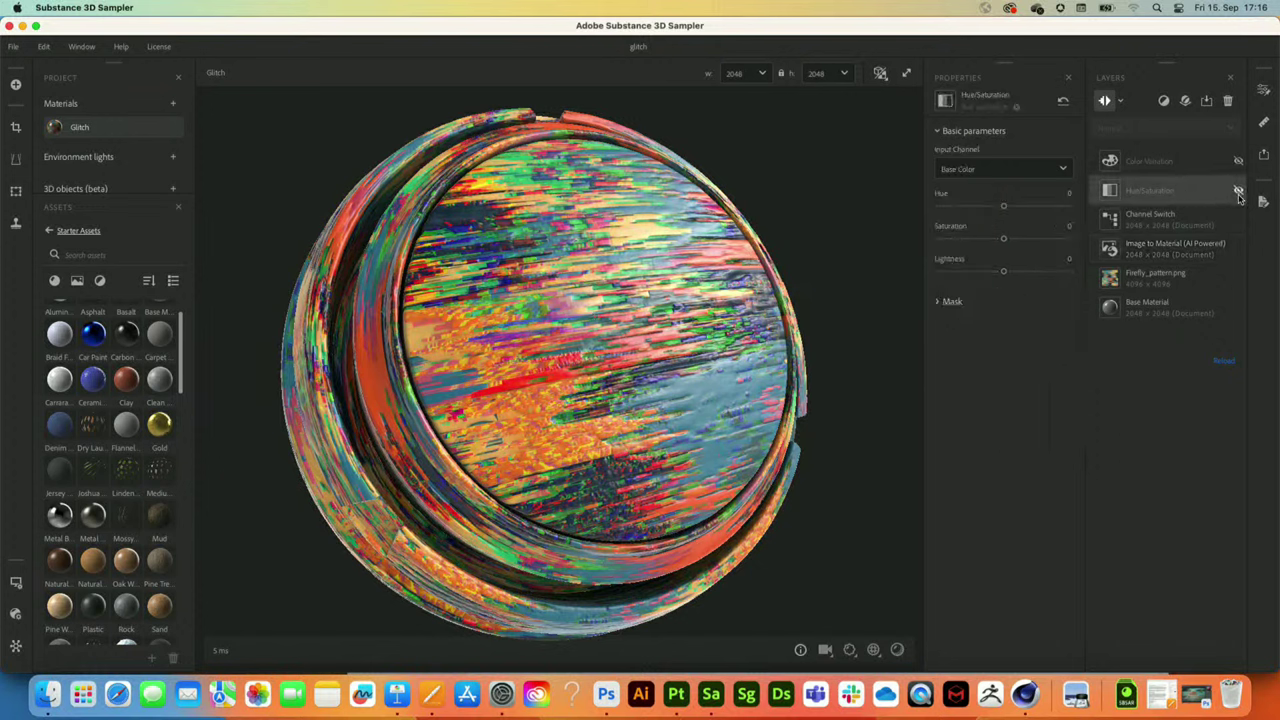
left_click(1238, 191)
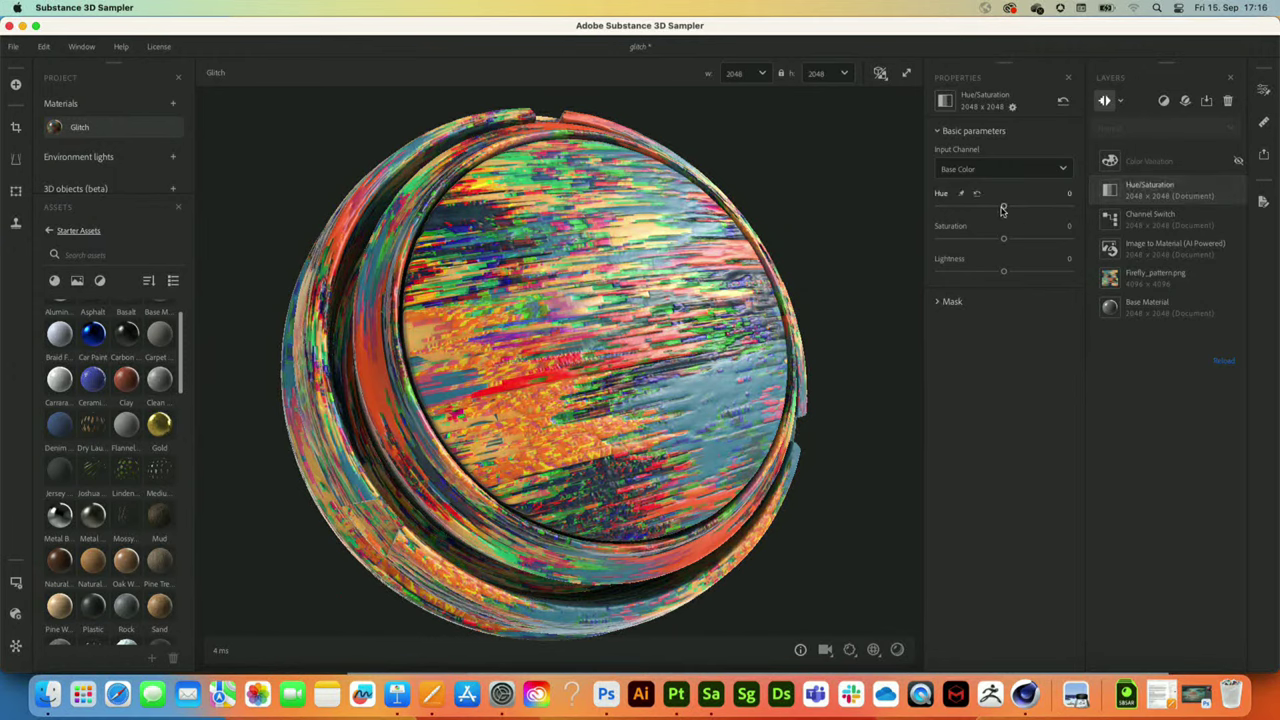
mouse_move(1003, 206)
left_mouse_down()
mouse_move(1031, 207)
mouse_move(968, 211)
mouse_move(1003, 207)
left_mouse_up()
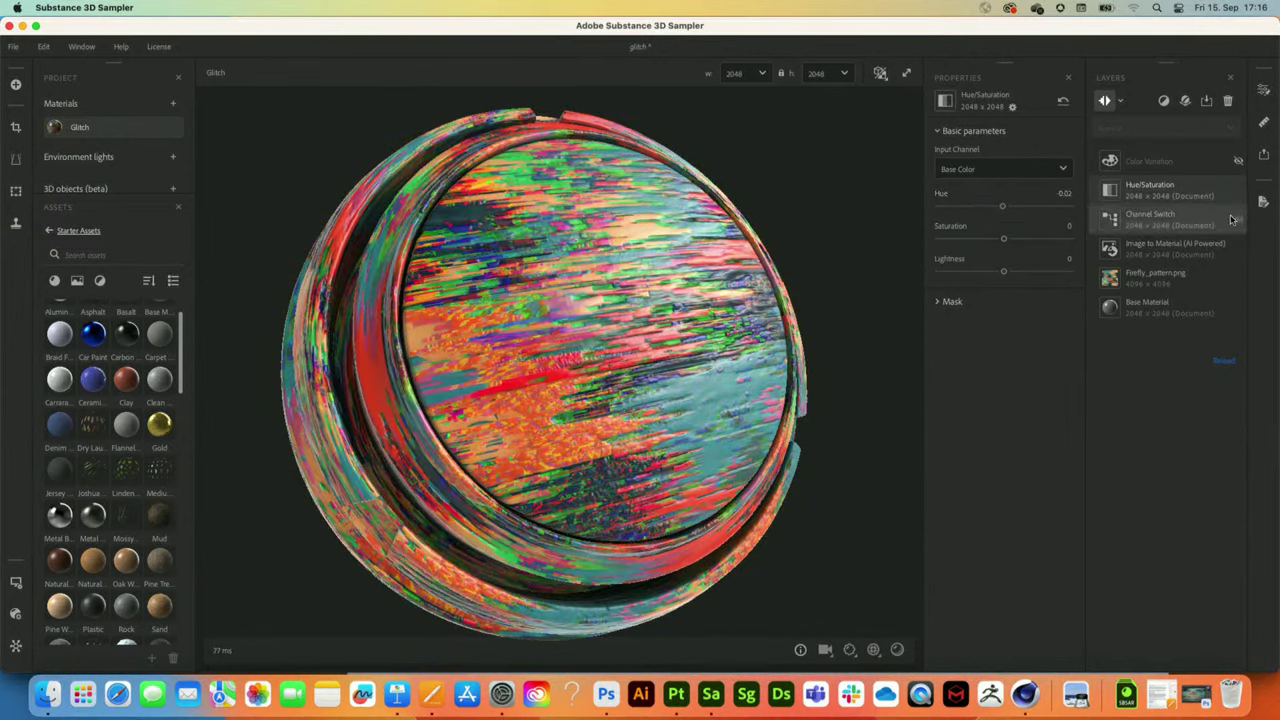
left_click(1237, 192)
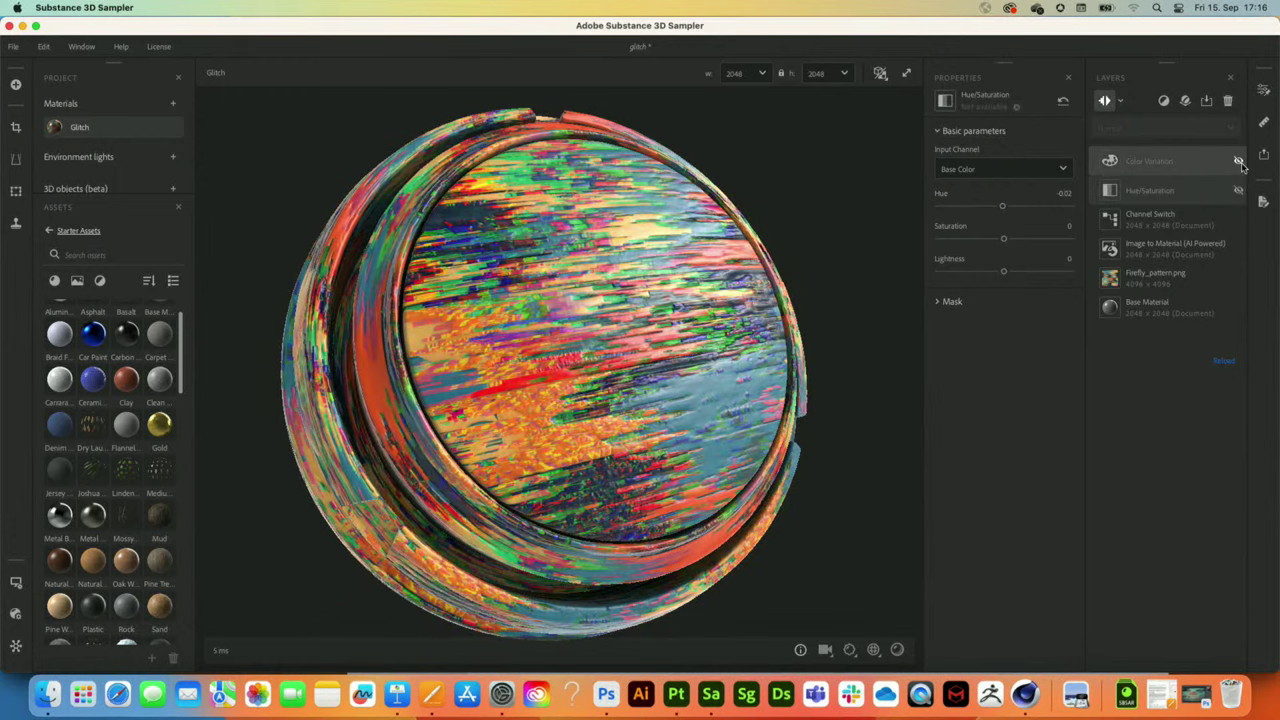
- Show the Color Variation layer and, with the 3D and 2D views side by side, set its Color Count to 3
left_click(1239, 163)
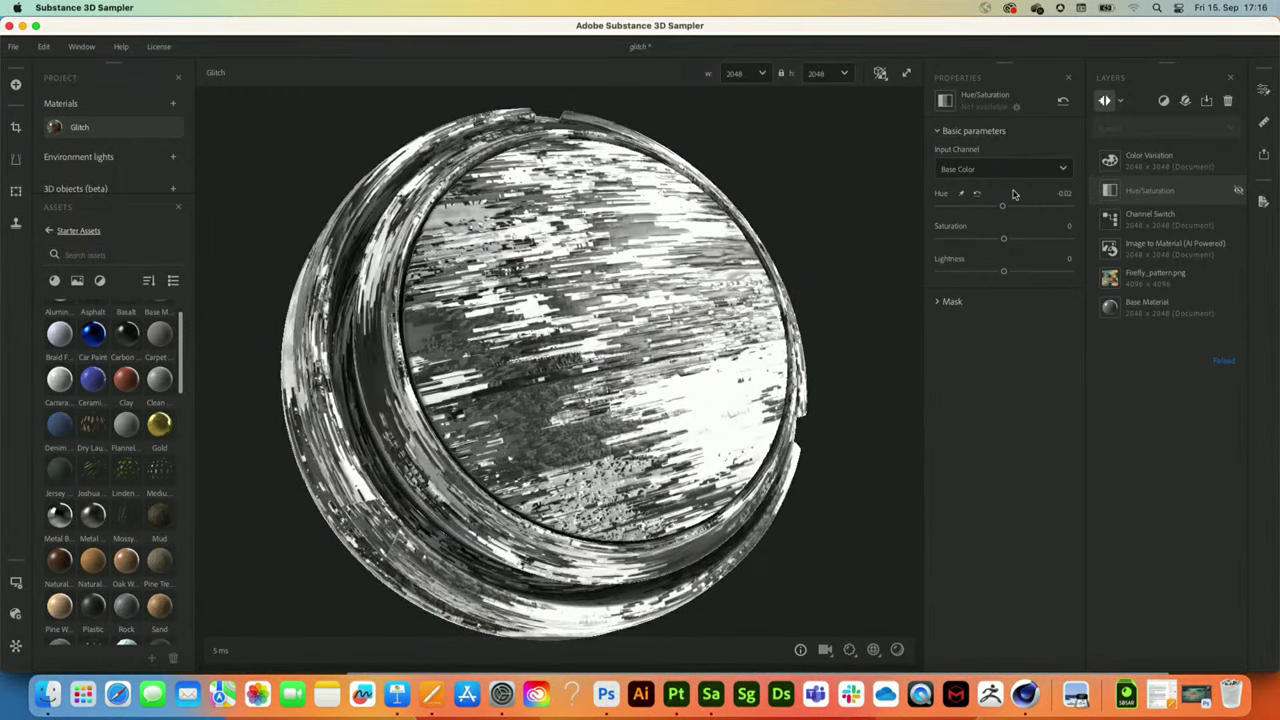
left_click(1159, 157)
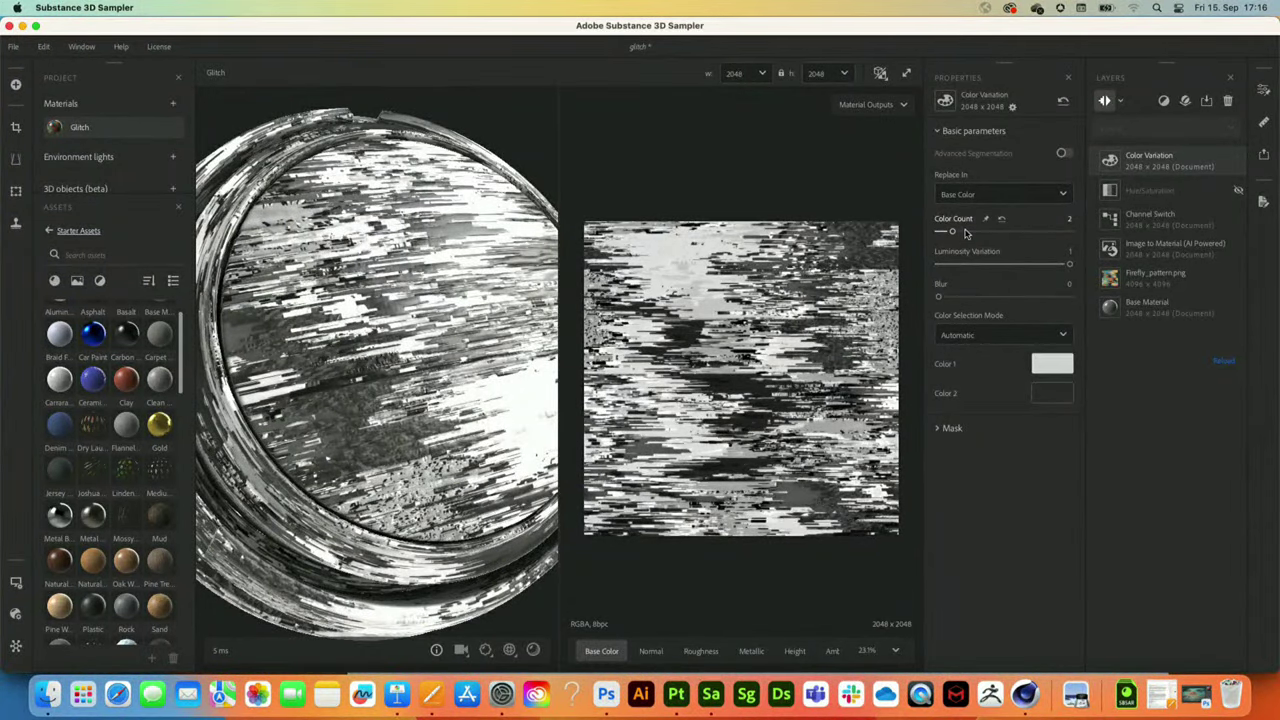
left_click_drag(965, 233, 967, 232)
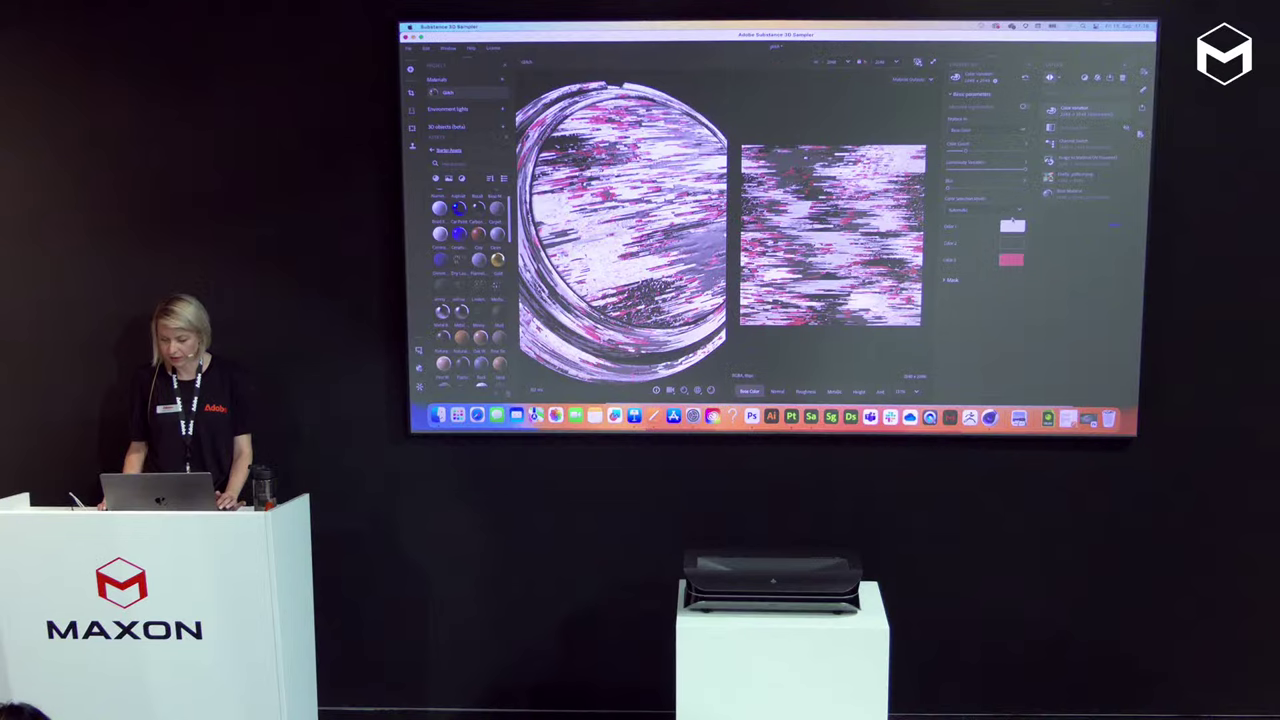
- Set the Color Variation layer's Color 1 to deep blue and Color 2 to magenta
left_click(1015, 227)
left_click(815, 155)
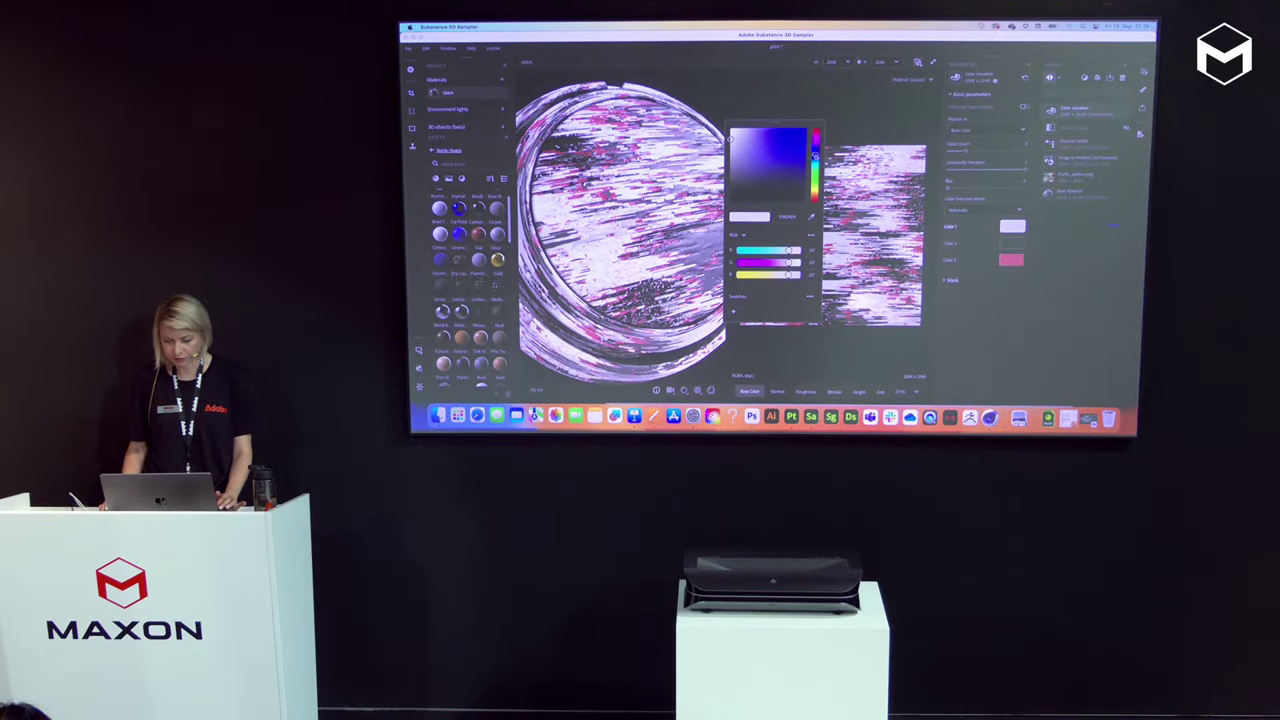
left_click(792, 150)
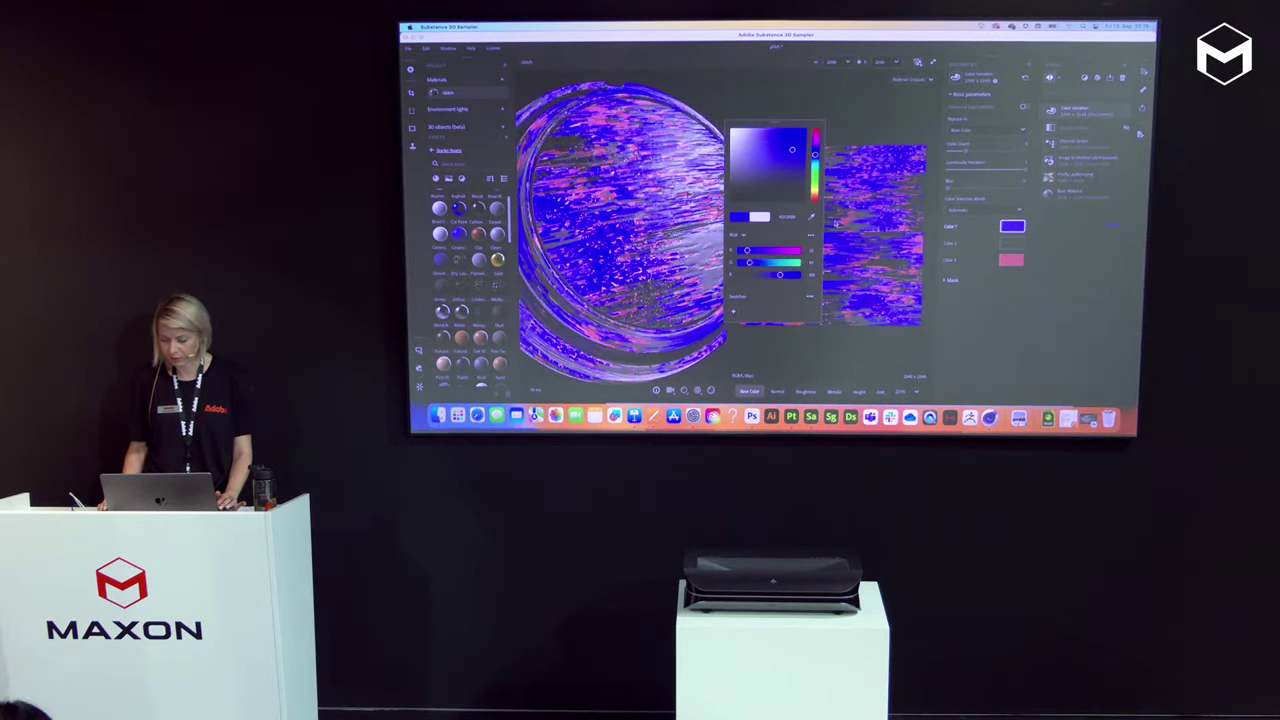
left_click(1012, 242)
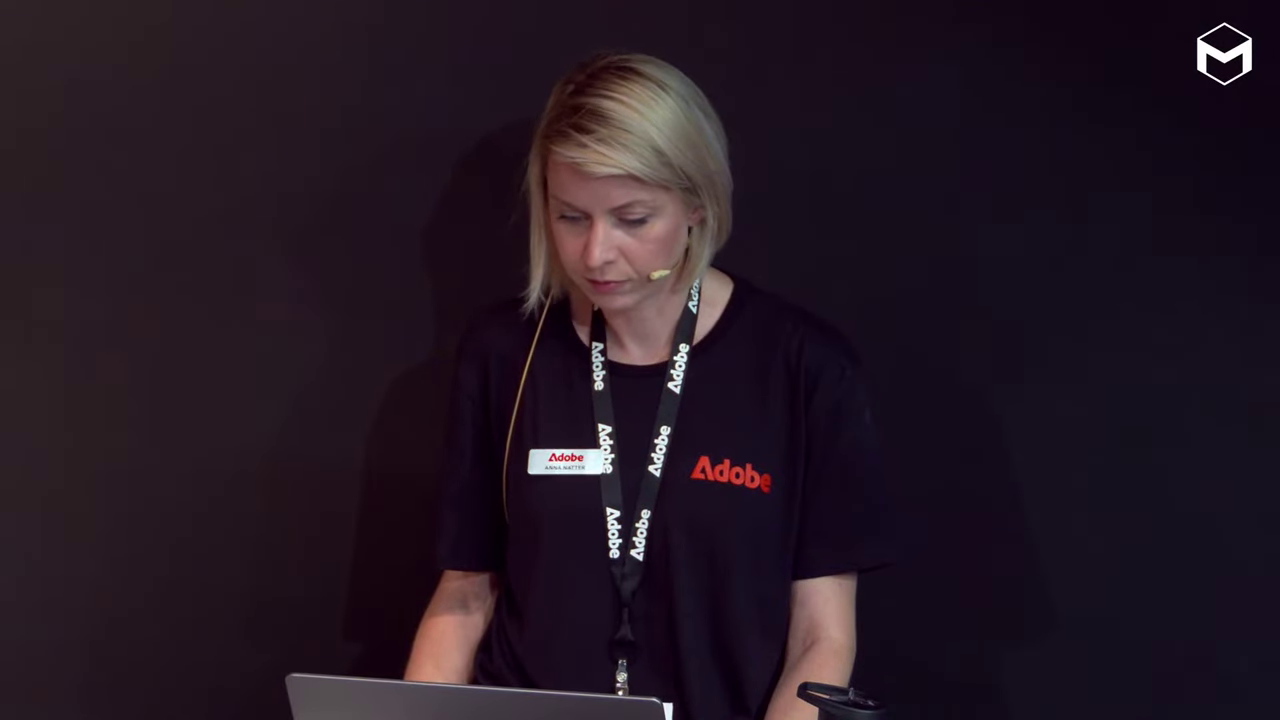
- Return to the 3D-only view and inspect the recoloured Glitch material from another angle
left_click(880, 74)
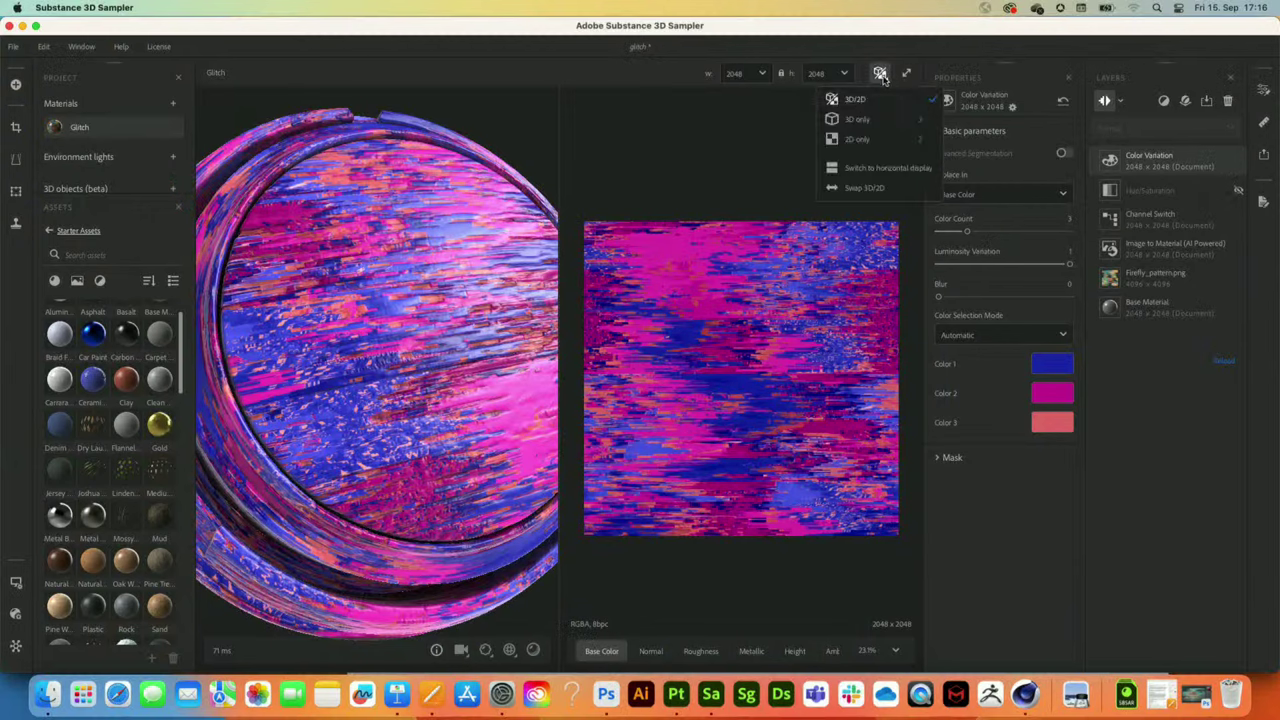
left_click(856, 119)
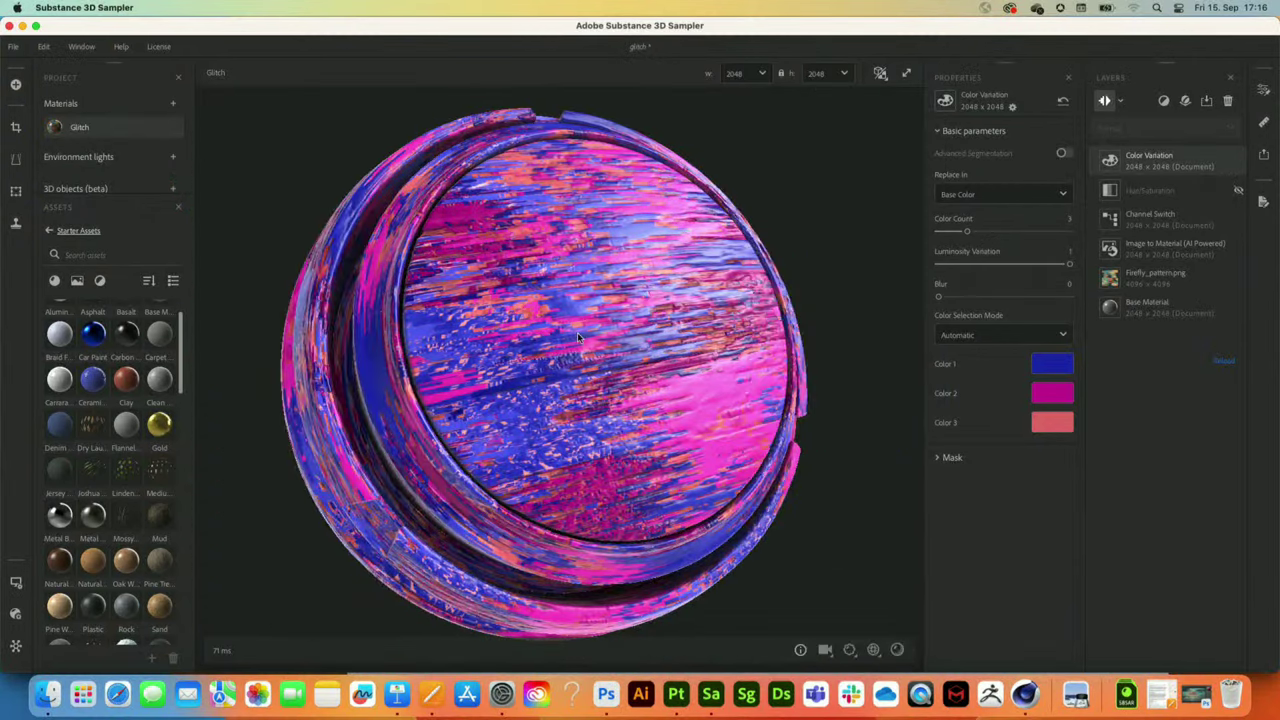
mouse_move(561, 321)
left_mouse_down()
mouse_move(582, 297)
mouse_move(564, 300)
left_mouse_up()
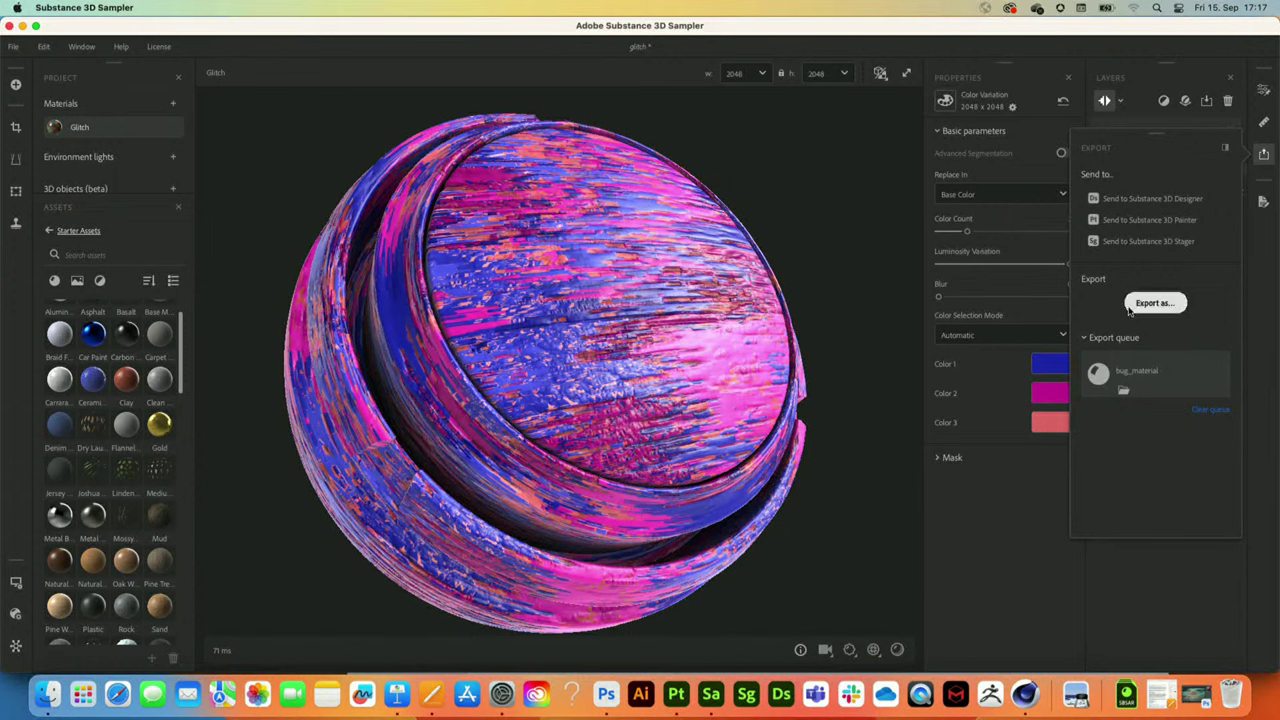
- Open the Glitch material's export settings and review the available file formats, keeping JPEG
mouse_move(66, 128)
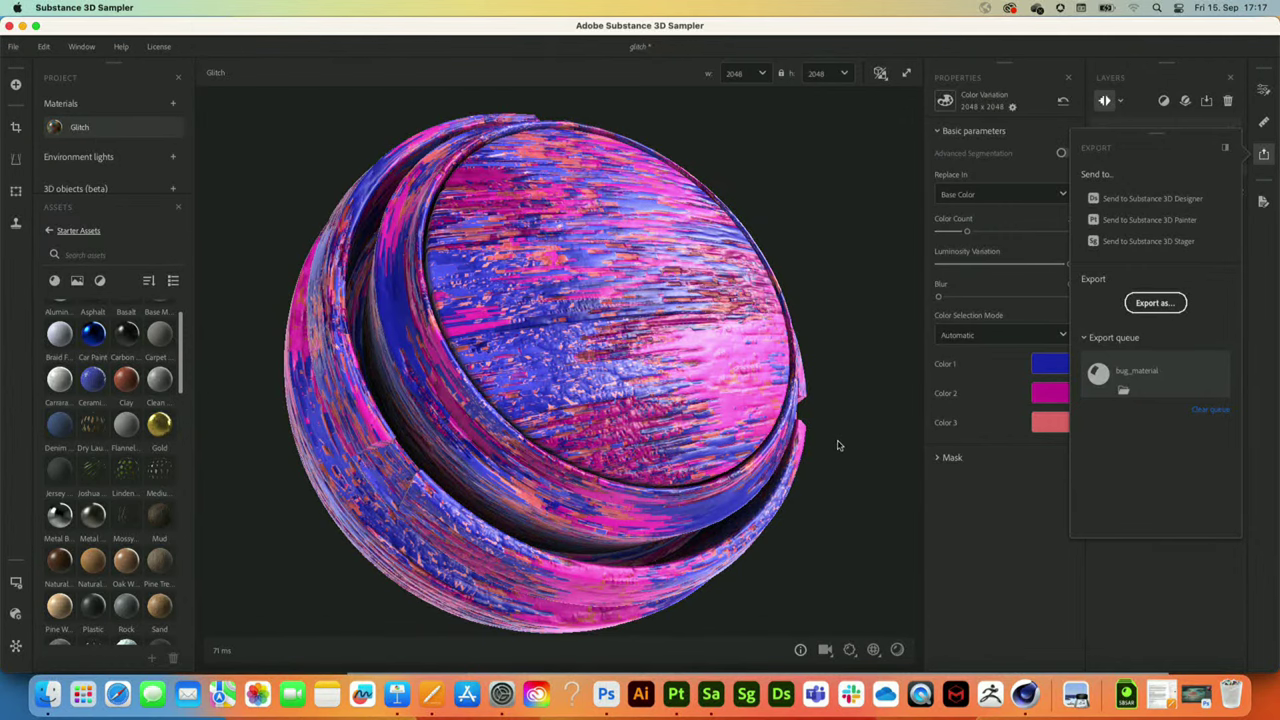
left_click(1154, 303)
left_click(397, 152)
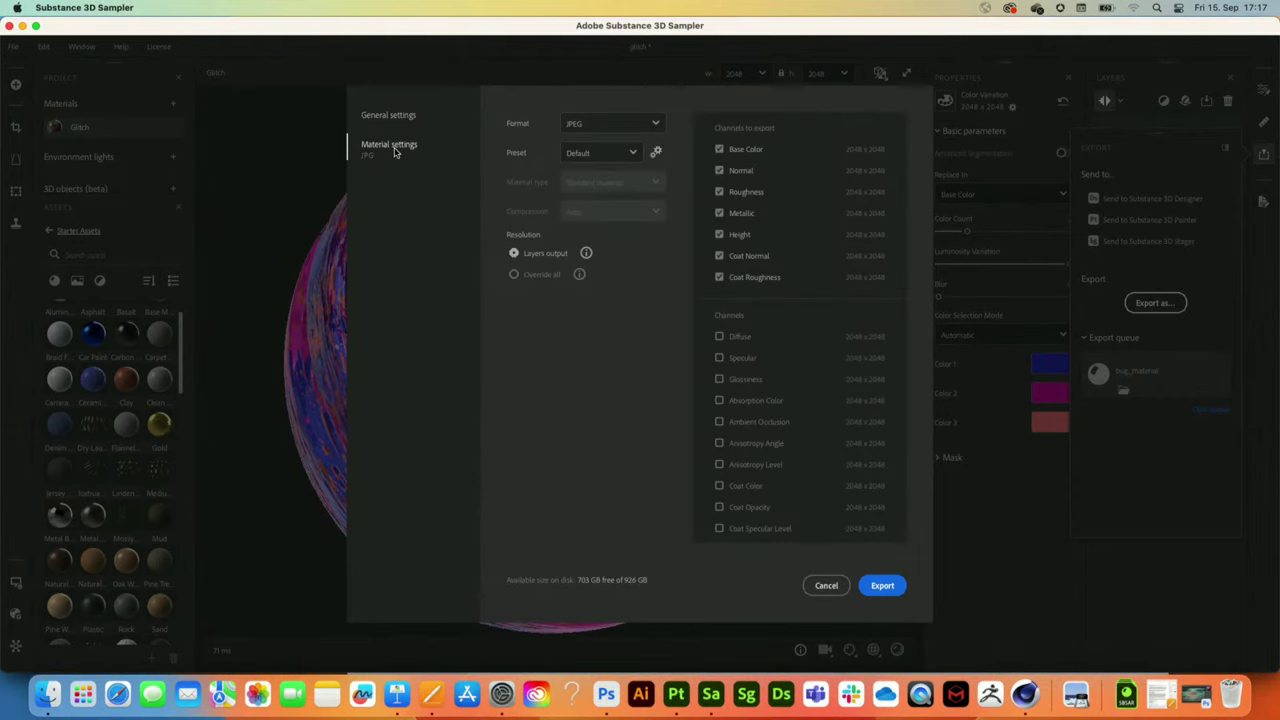
left_click(658, 124)
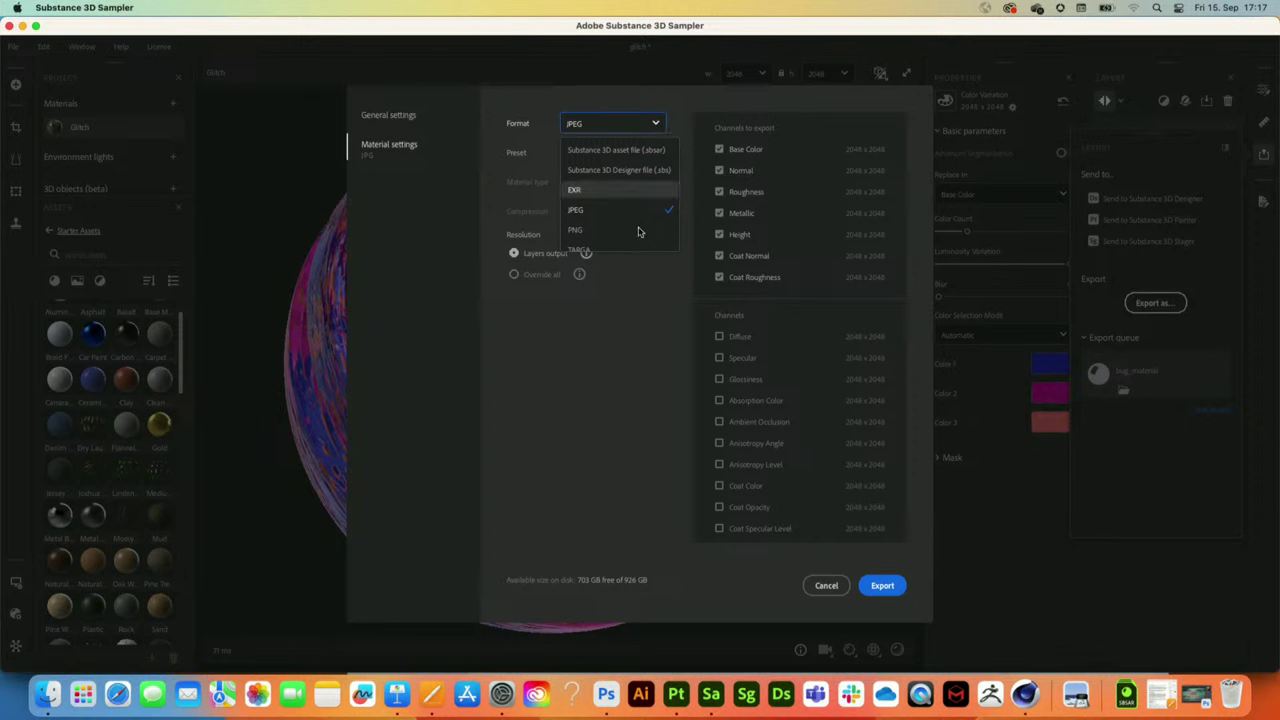
left_click(677, 126)
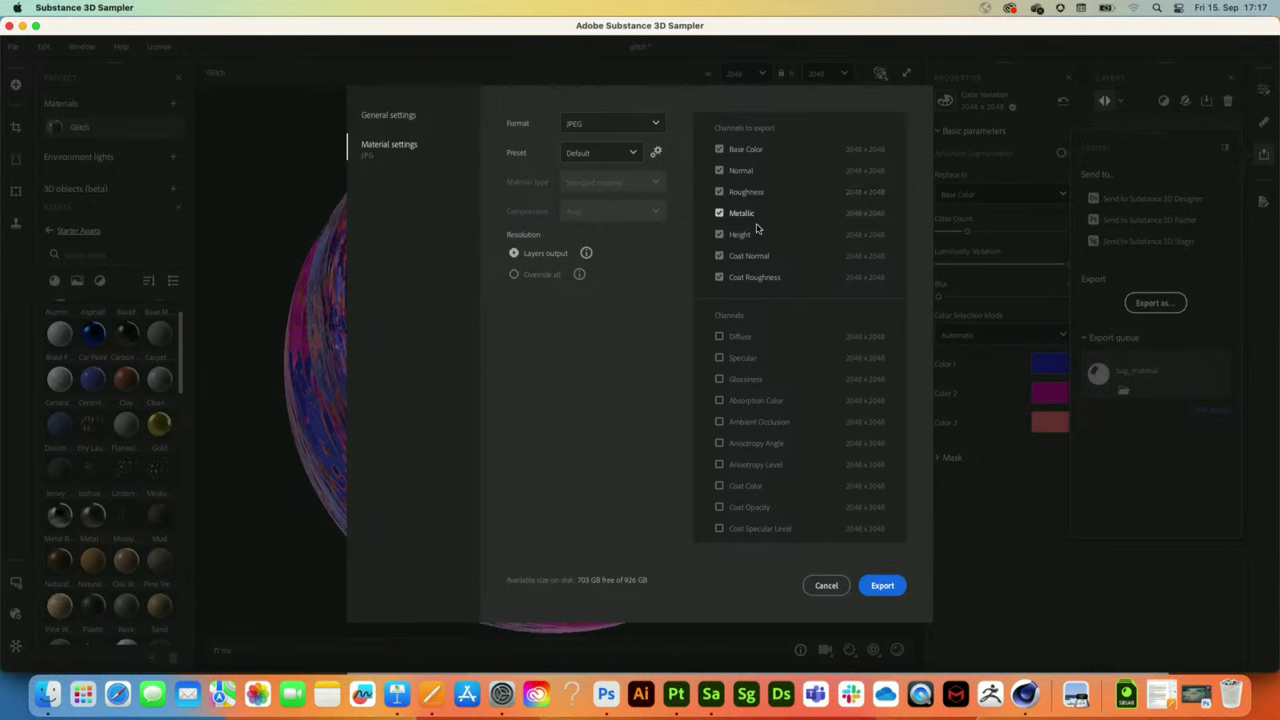
- Review the Glitch material's channels available for export and cancel the export settings
scroll(731, 363, "down", 10)
scroll(737, 369, "up", 10)
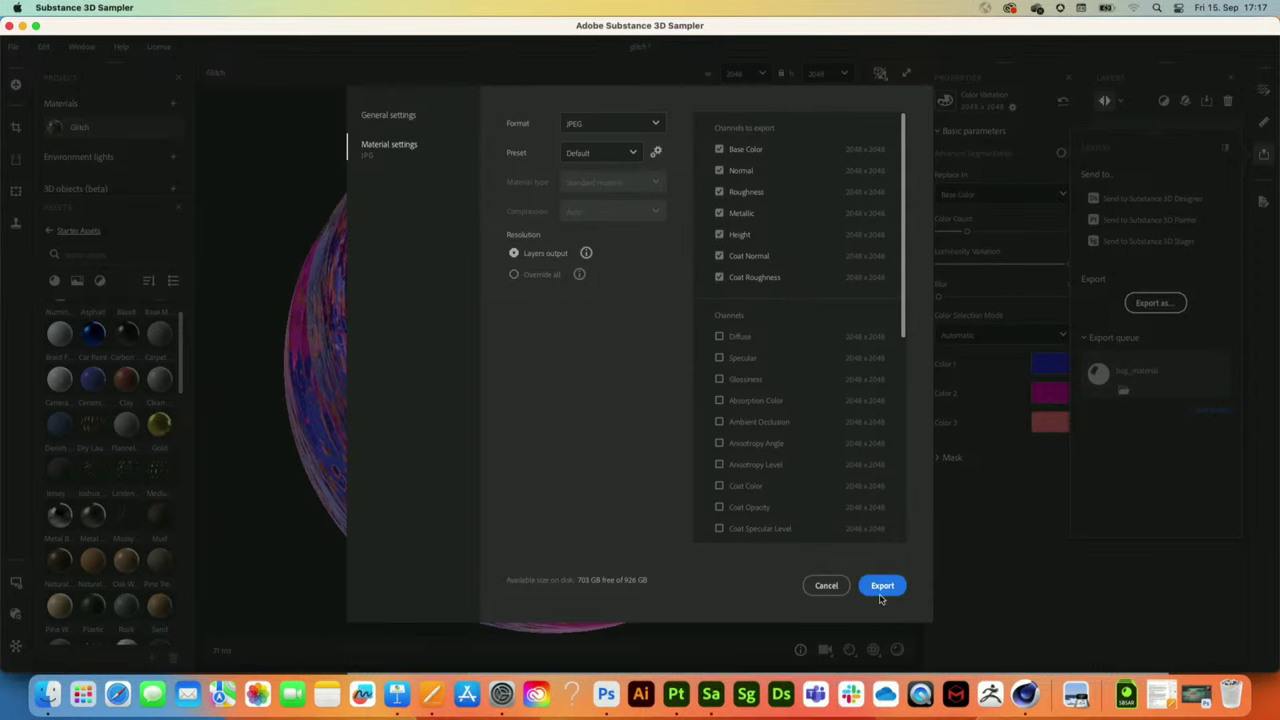
left_click(826, 586)
- Switch to Finder and preview Glitch_Pattern.png, glitch_BaseColor.jpg and glitch_Normal.jpg from the glitch folder, closing each opened image
left_click(47, 693)
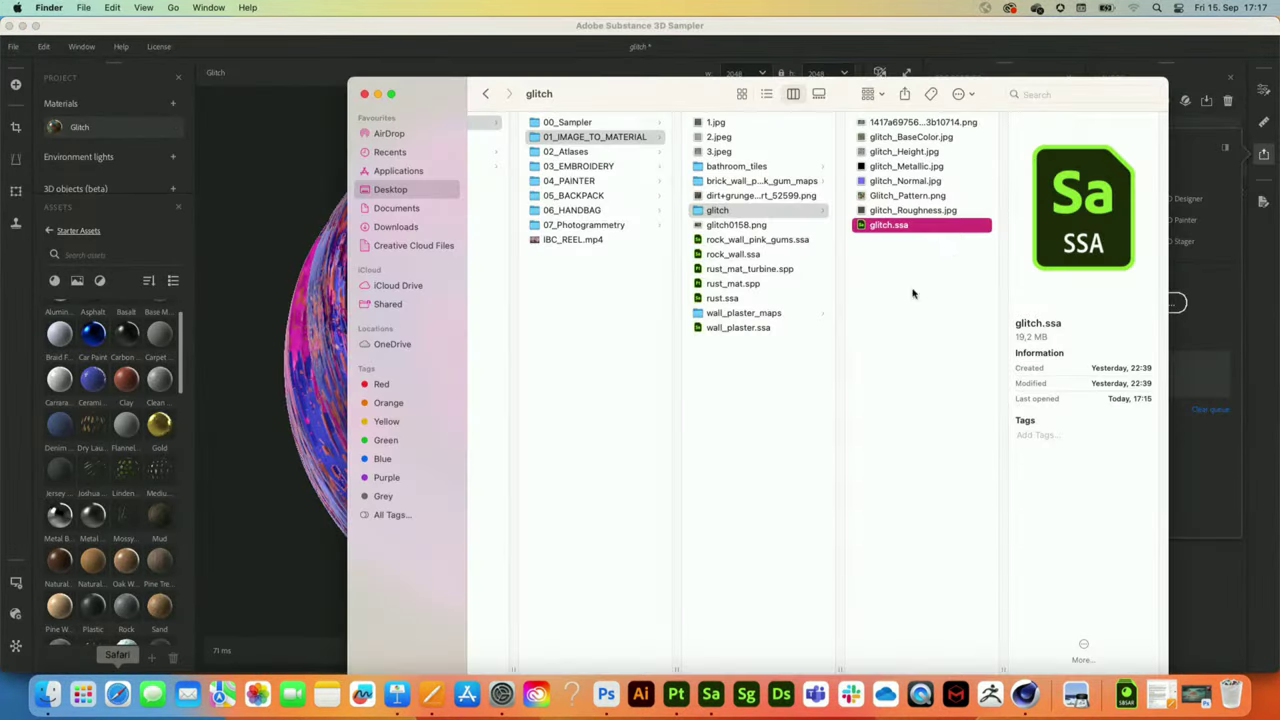
left_click(897, 196)
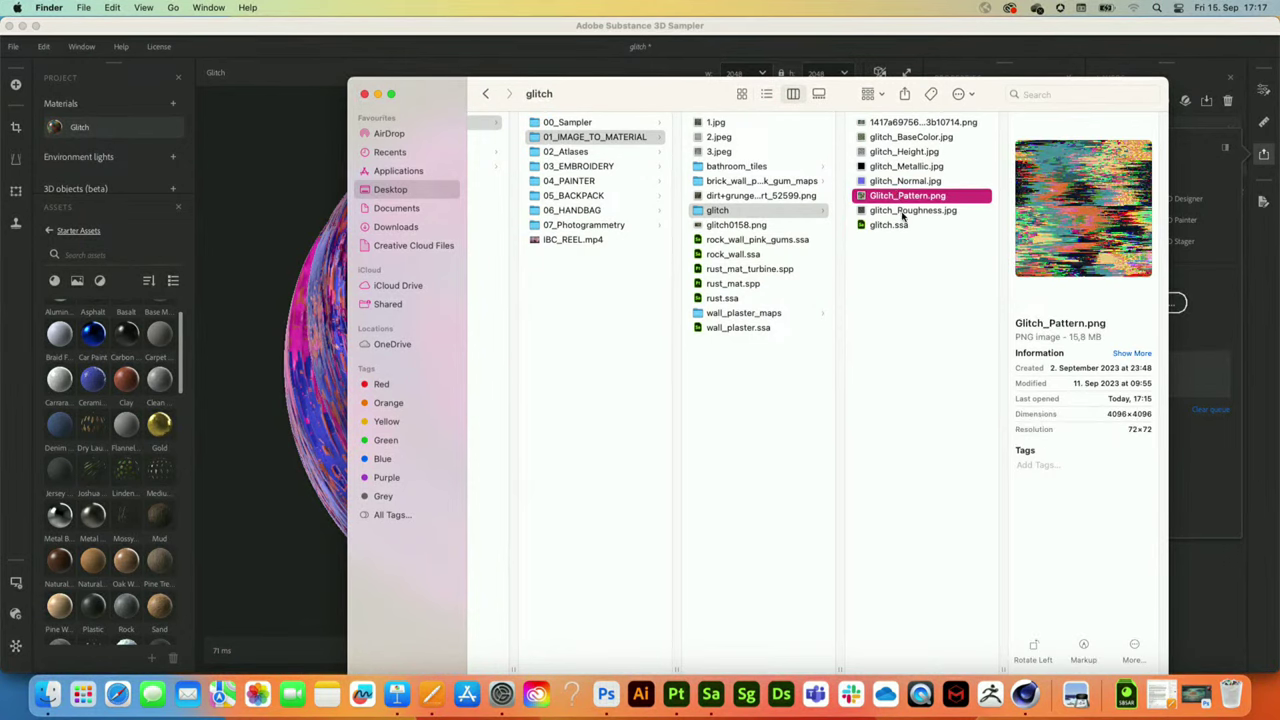
left_click(905, 137)
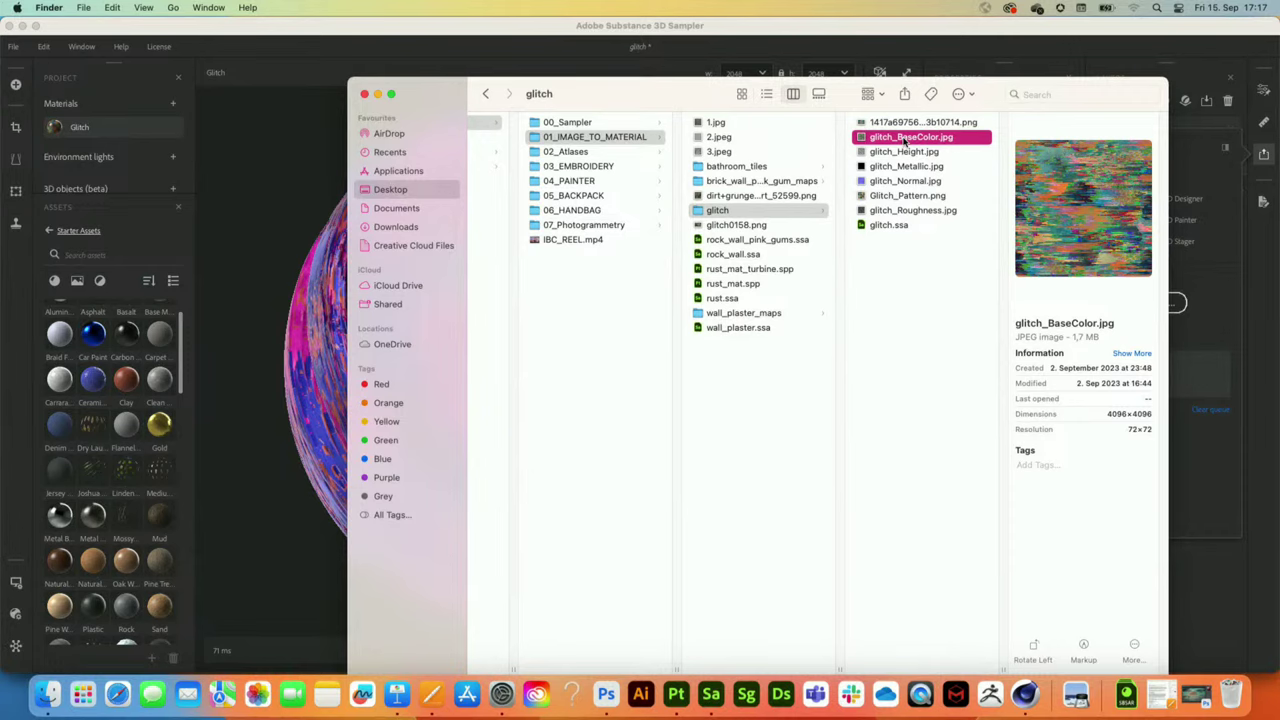
double_click(905, 139)
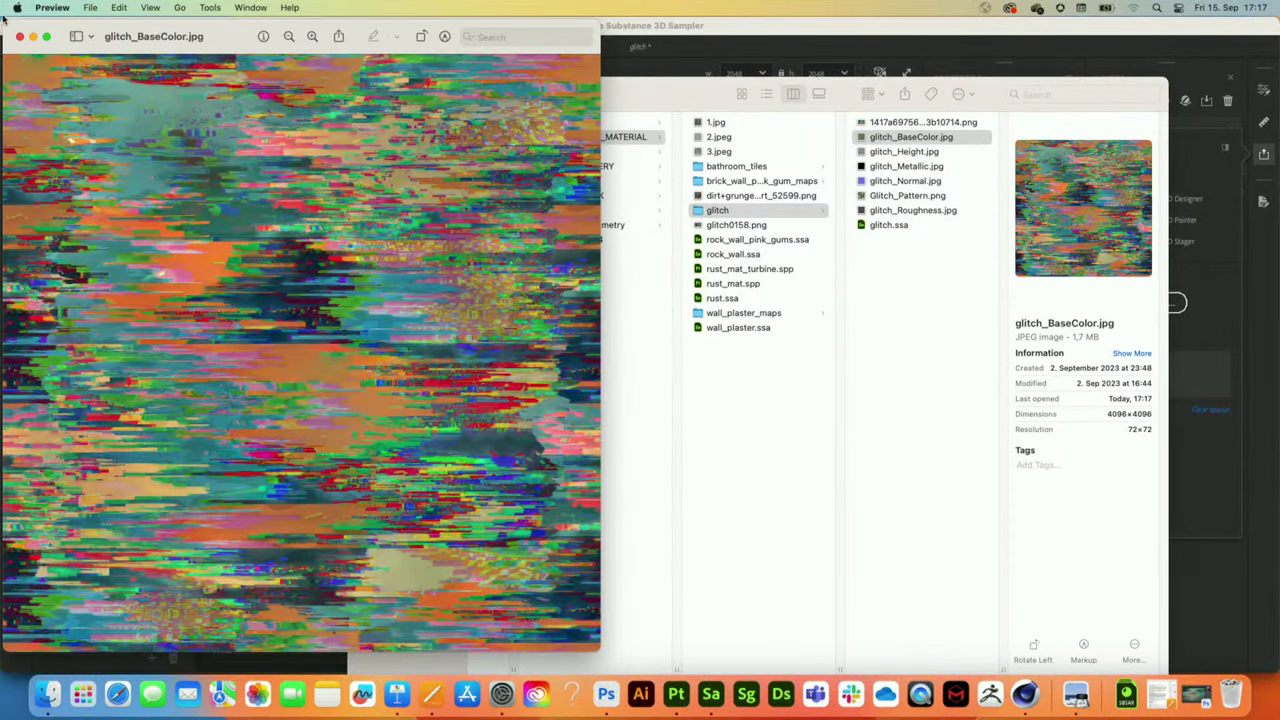
left_click(19, 36)
left_click(905, 181)
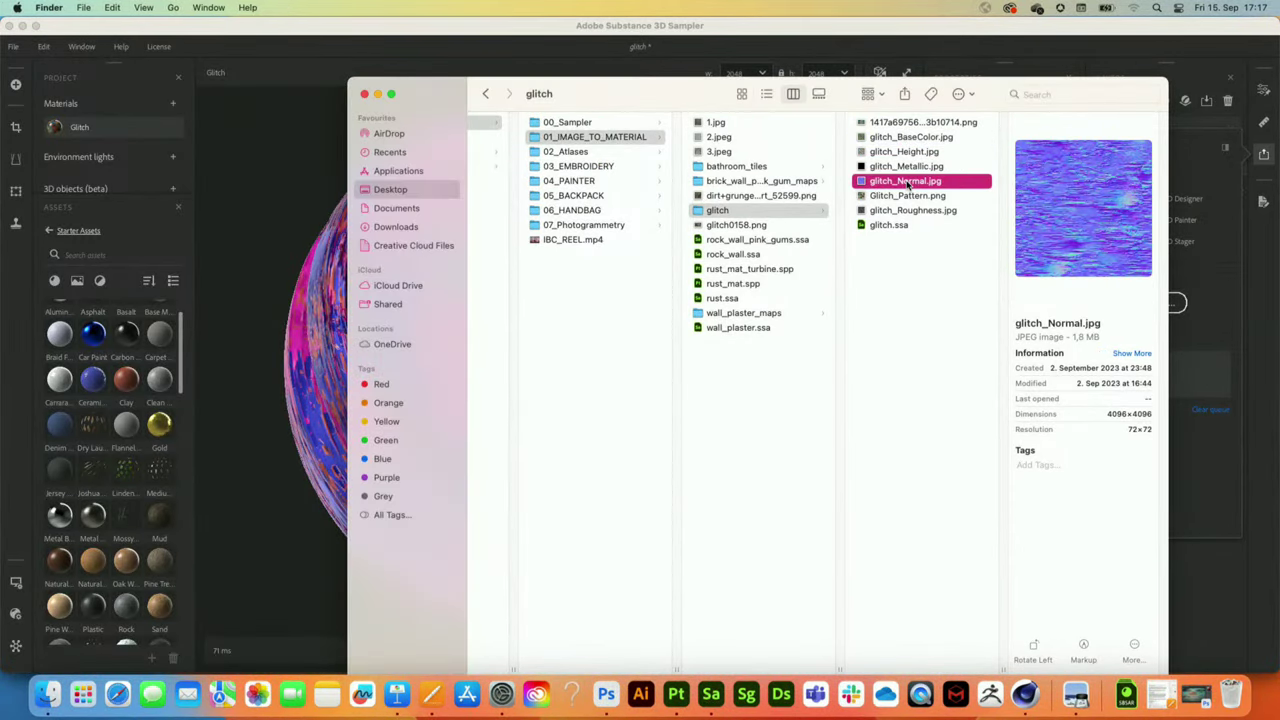
double_click(906, 181)
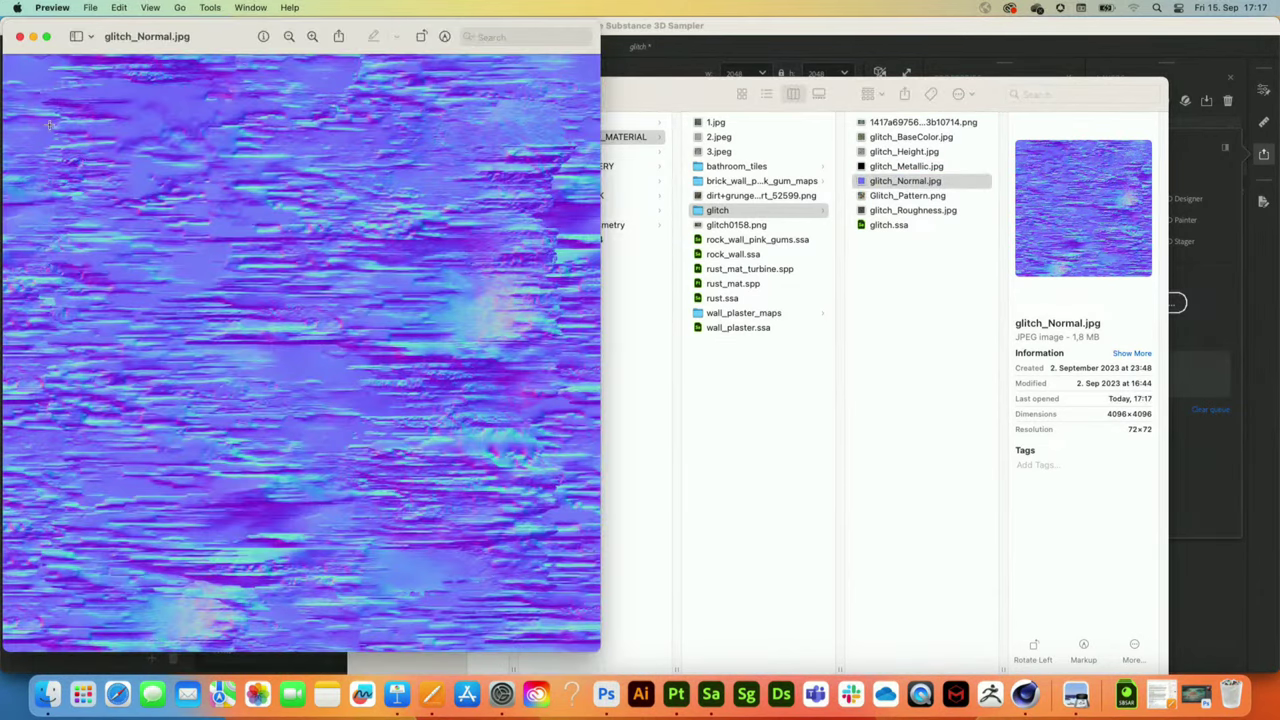
left_click(19, 36)
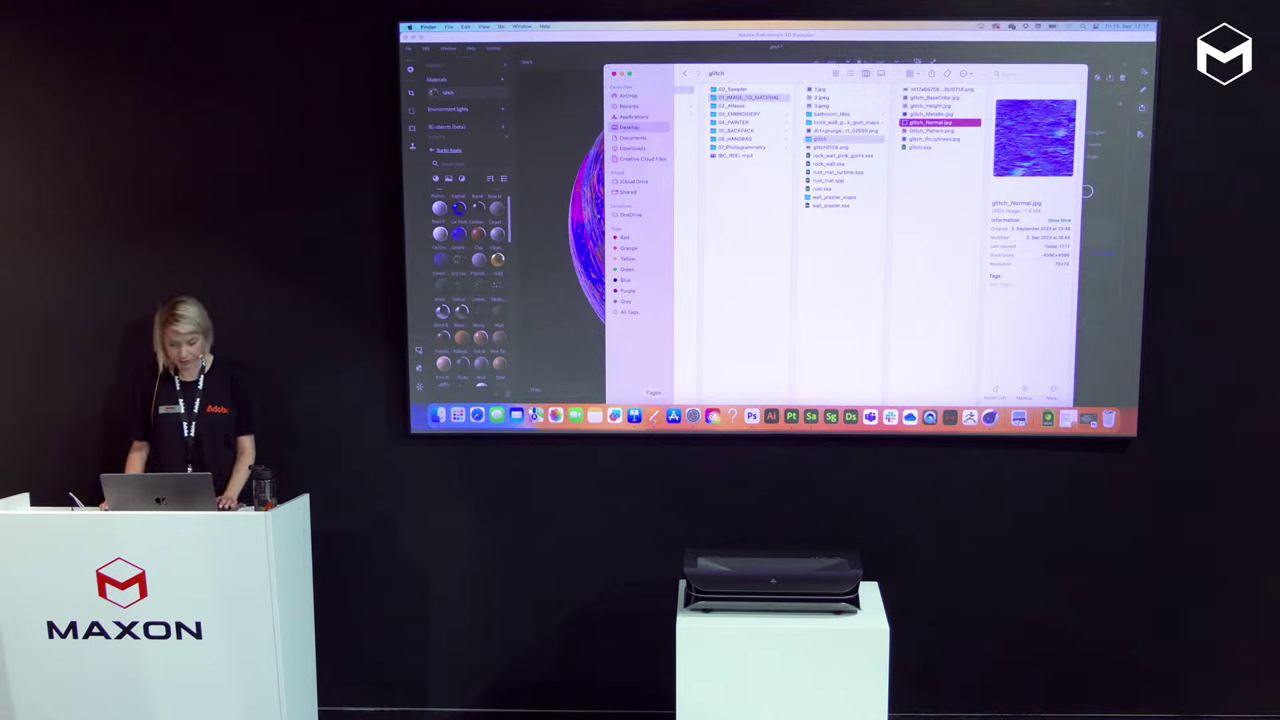
- Switch to the Keynote presentation and start the slideshow from the glitch material slide
key("super+Tab")
left_click(566, 47)
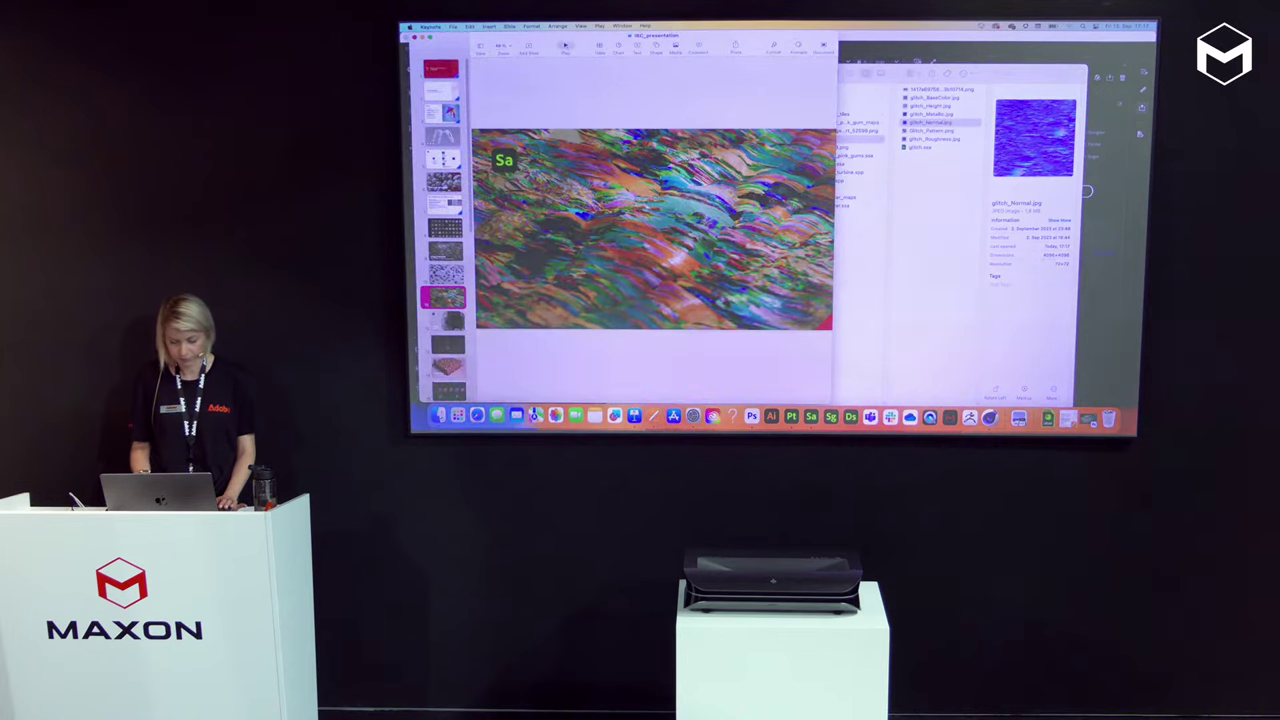
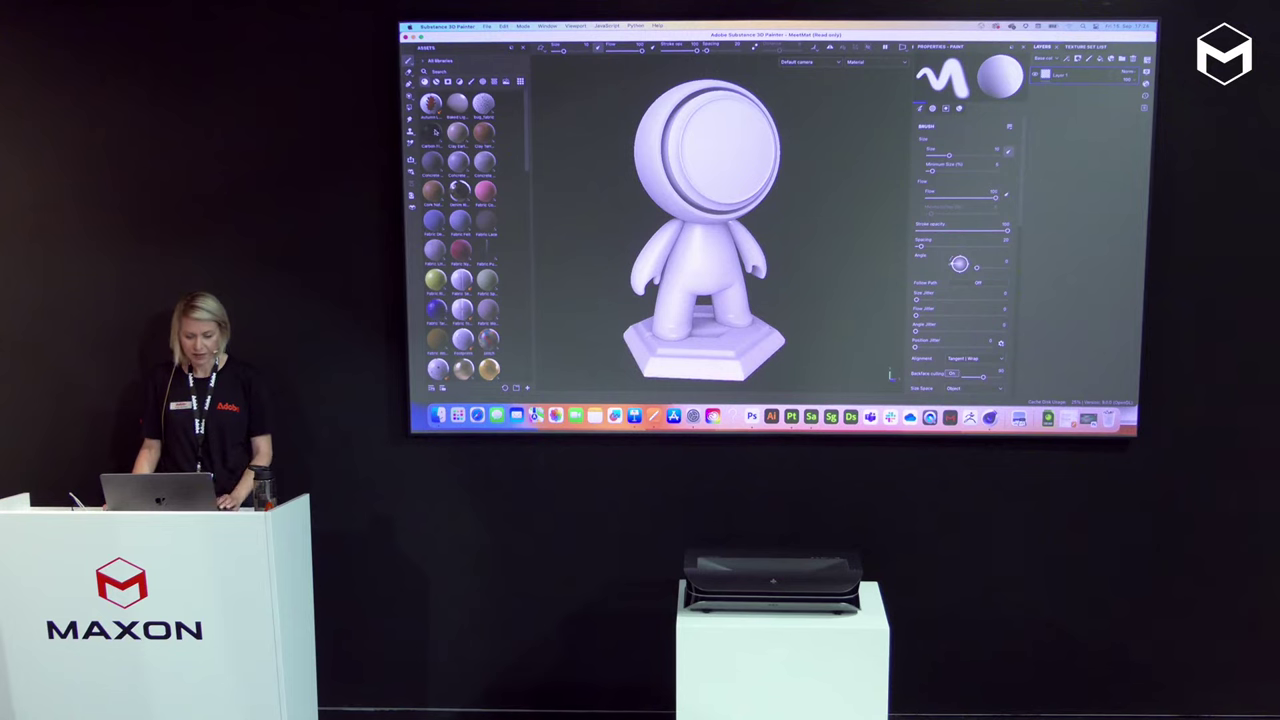
- In Substance 3D Painter, apply the bug_fabric material to the MeetMat head and check the model's texture sets
left_click_drag(483, 103, 732, 147)
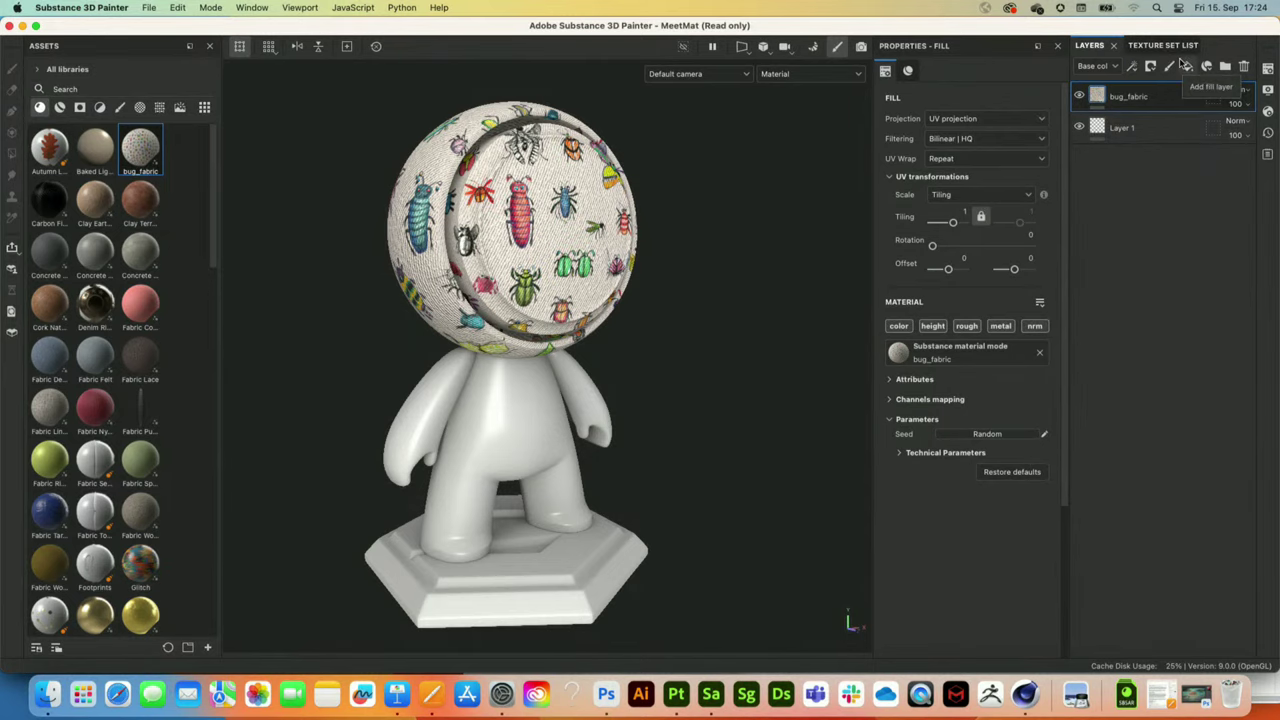
left_click(1170, 47)
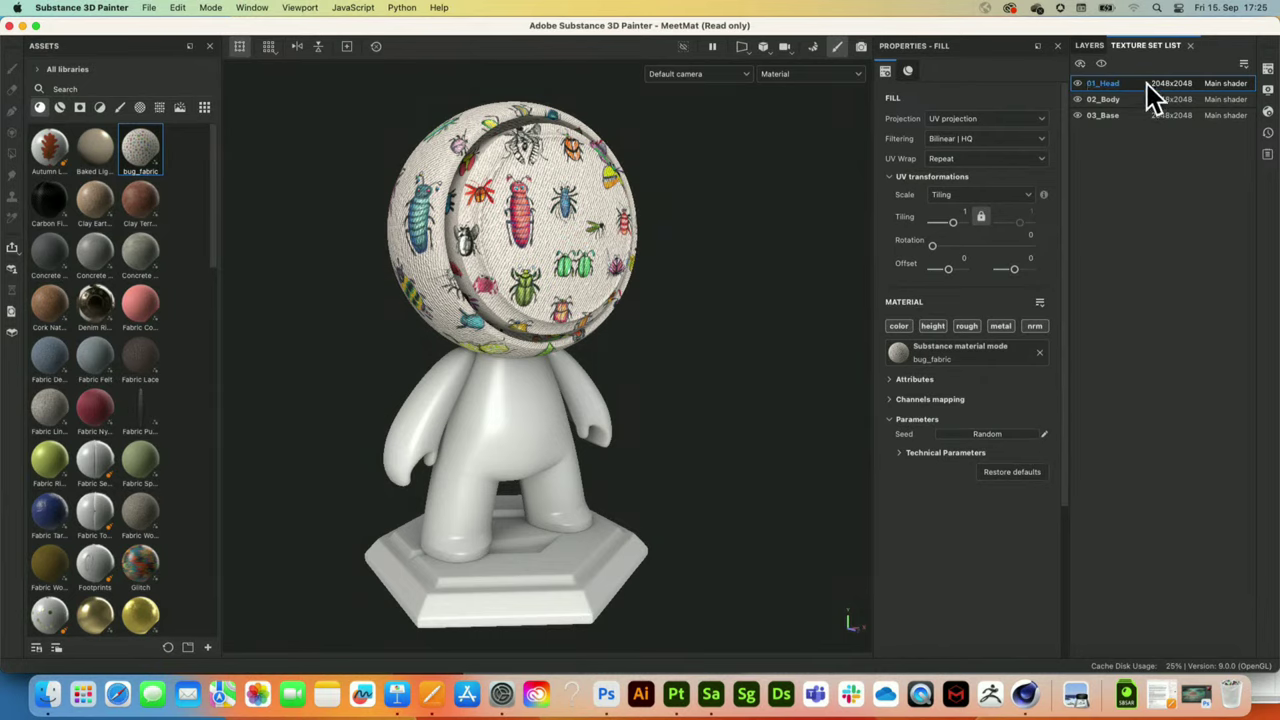
left_click(1090, 46)
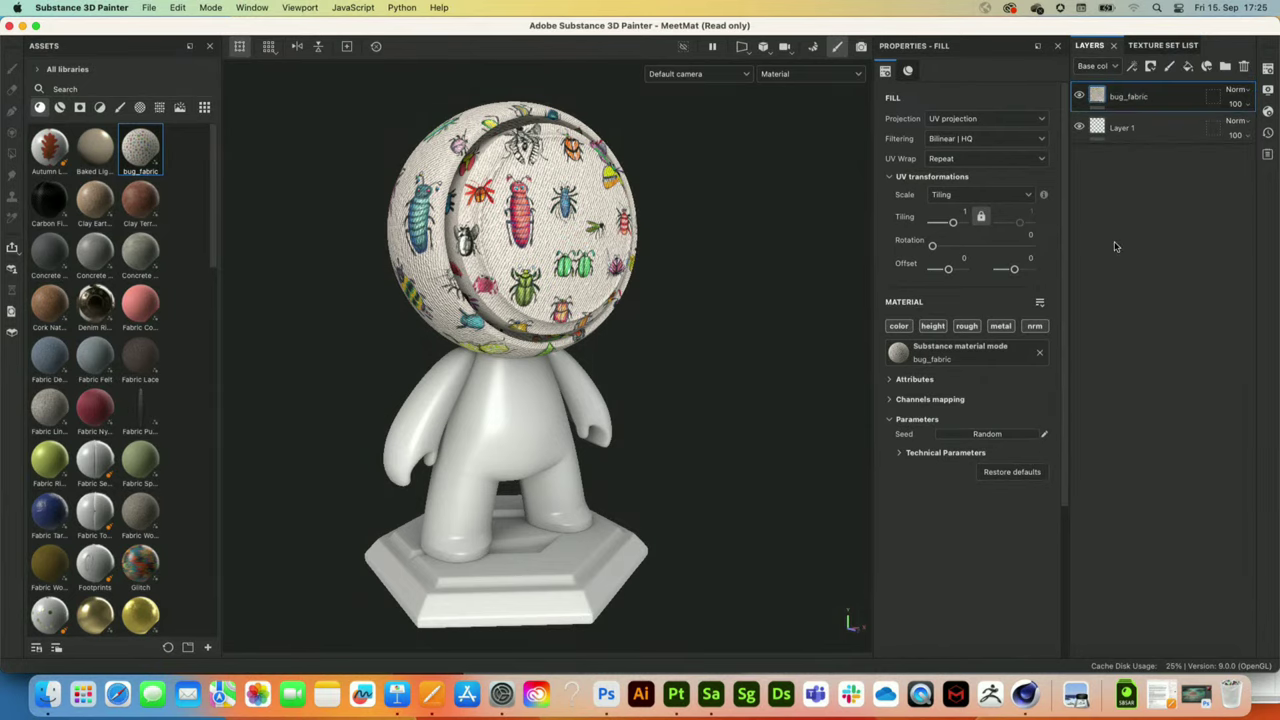
- Set the bug_fabric layer's tiling to 2.11 and inspect the pattern on the head up close
left_click_drag(547, 211, 543, 206, "alt")
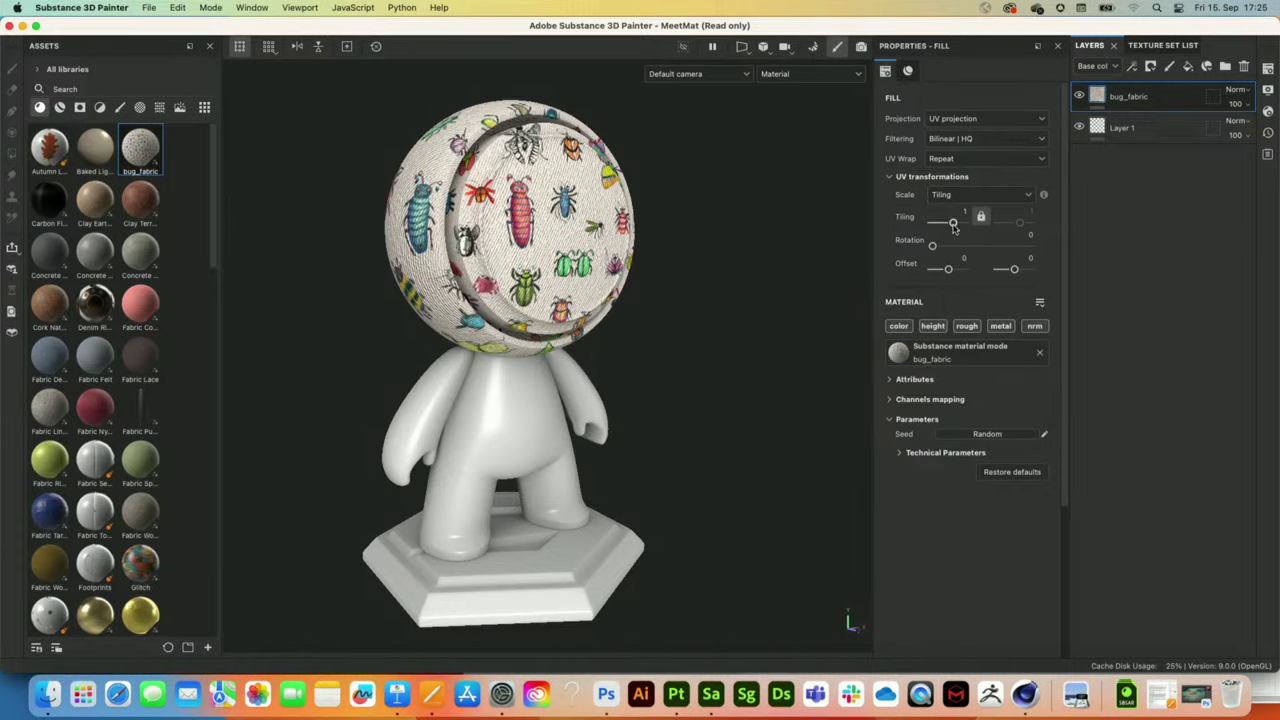
left_click_drag(953, 227, 953, 228)
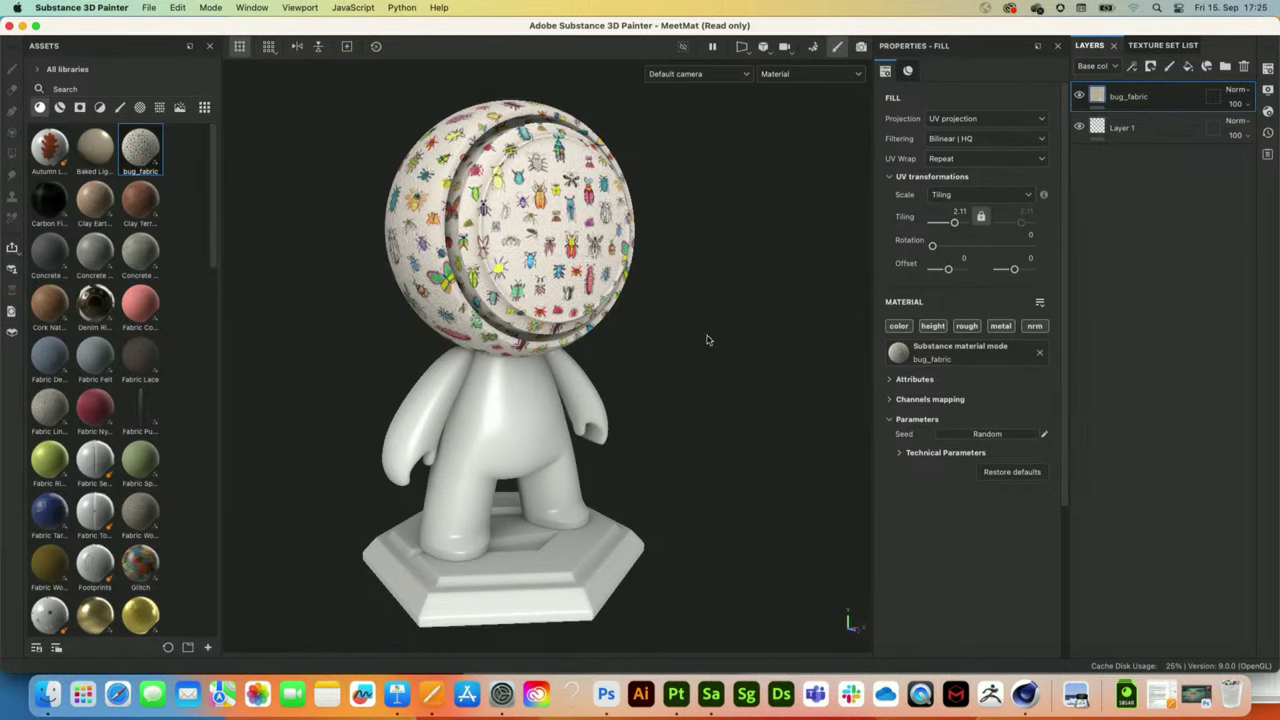
scroll(554, 220, "up", 1)
scroll(518, 230, "up", 2)
middle_click_drag(517, 230, 528, 256, "alt")
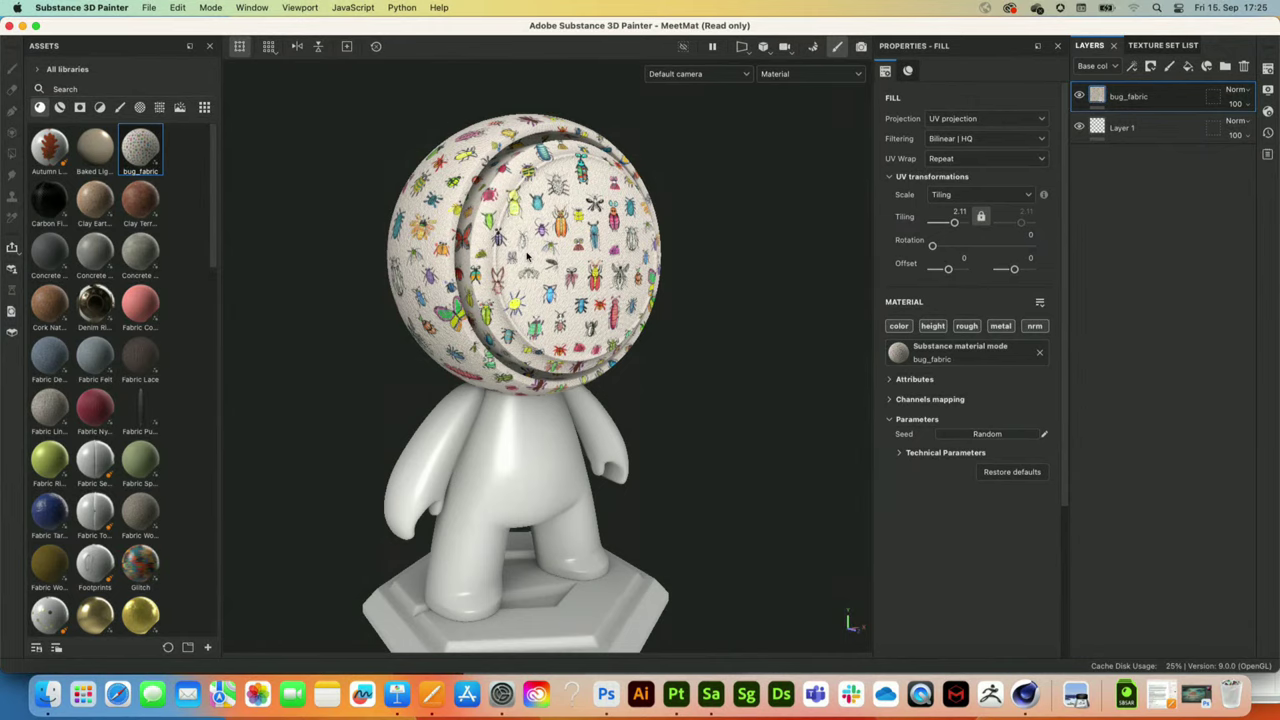
scroll(527, 258, "up", 4)
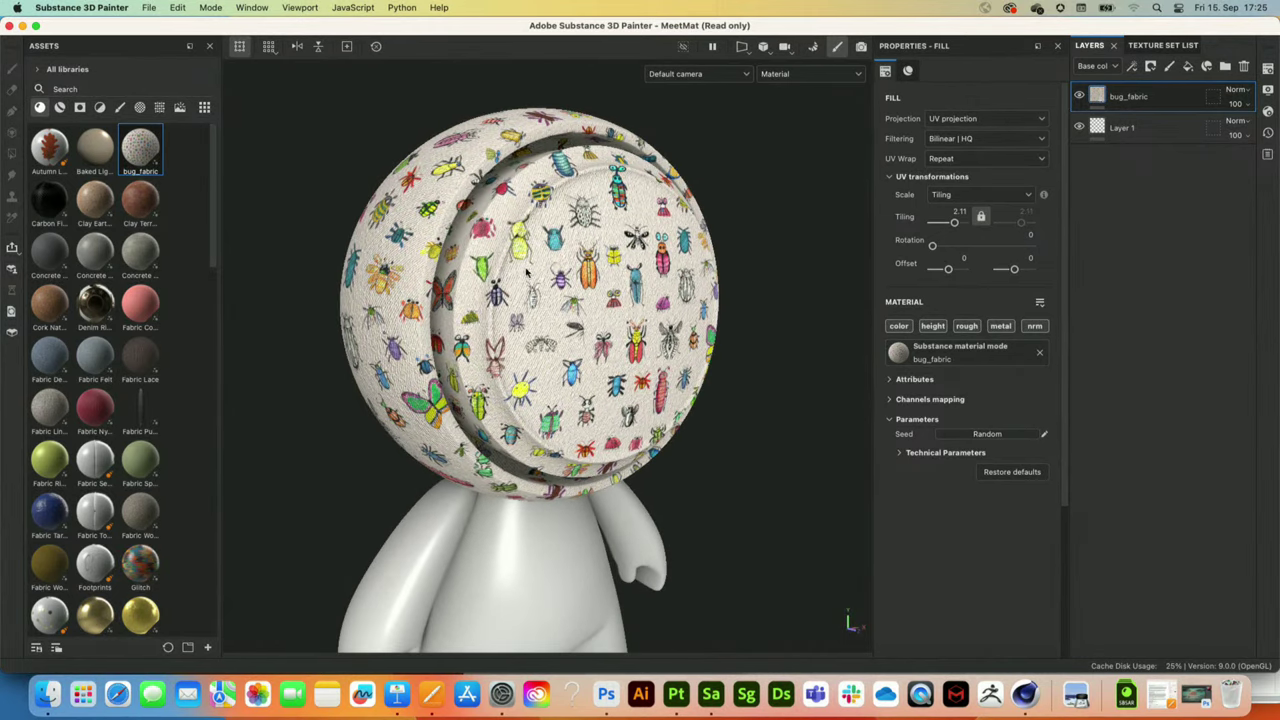
middle_click_drag(555, 268, 553, 284, "alt")
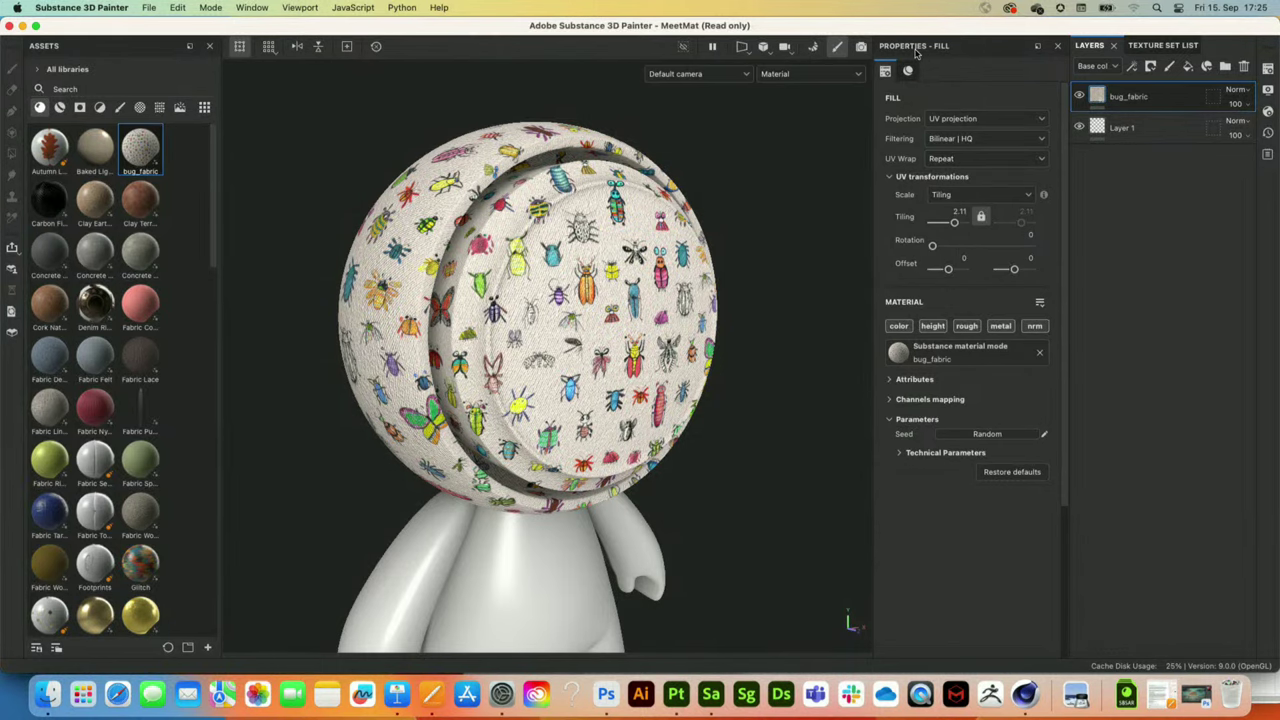
- Examine the head's Base color and Normal channels separately, and return the viewport to the Material display
scroll(940, 106, "down", 2)
scroll(998, 241, "up", 2)
left_click(782, 75)
left_click(787, 137)
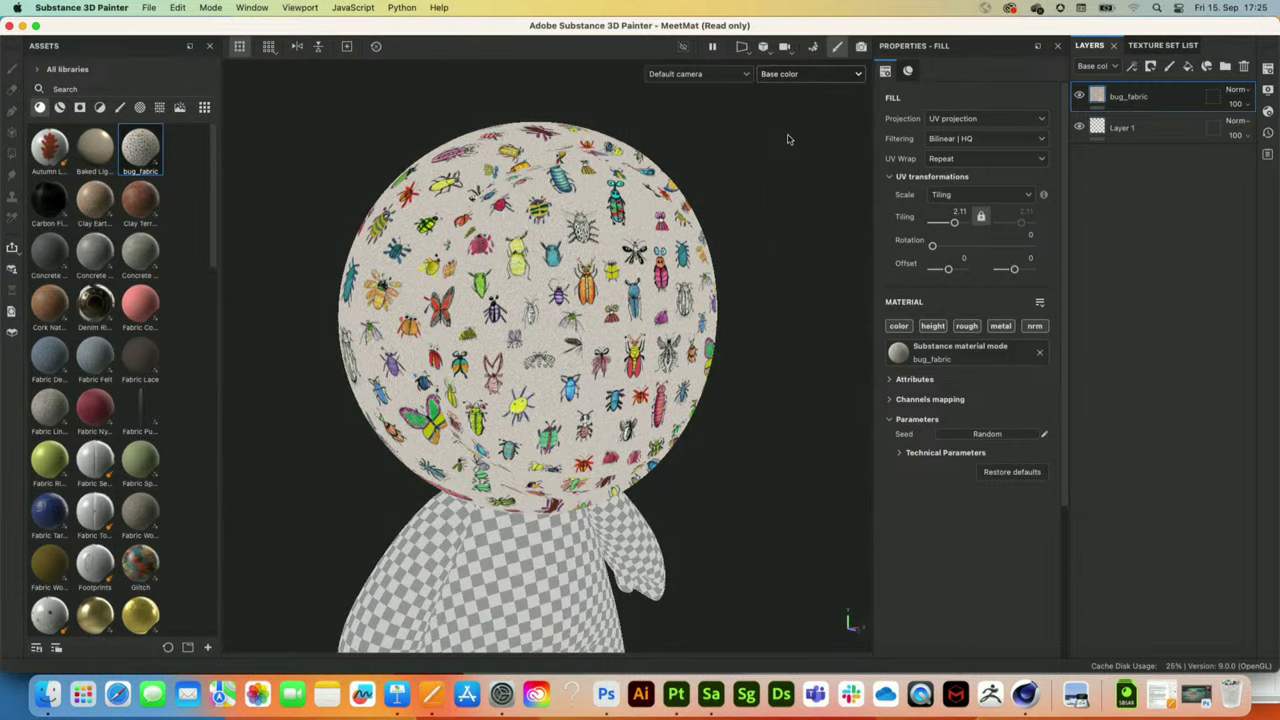
left_click(830, 76)
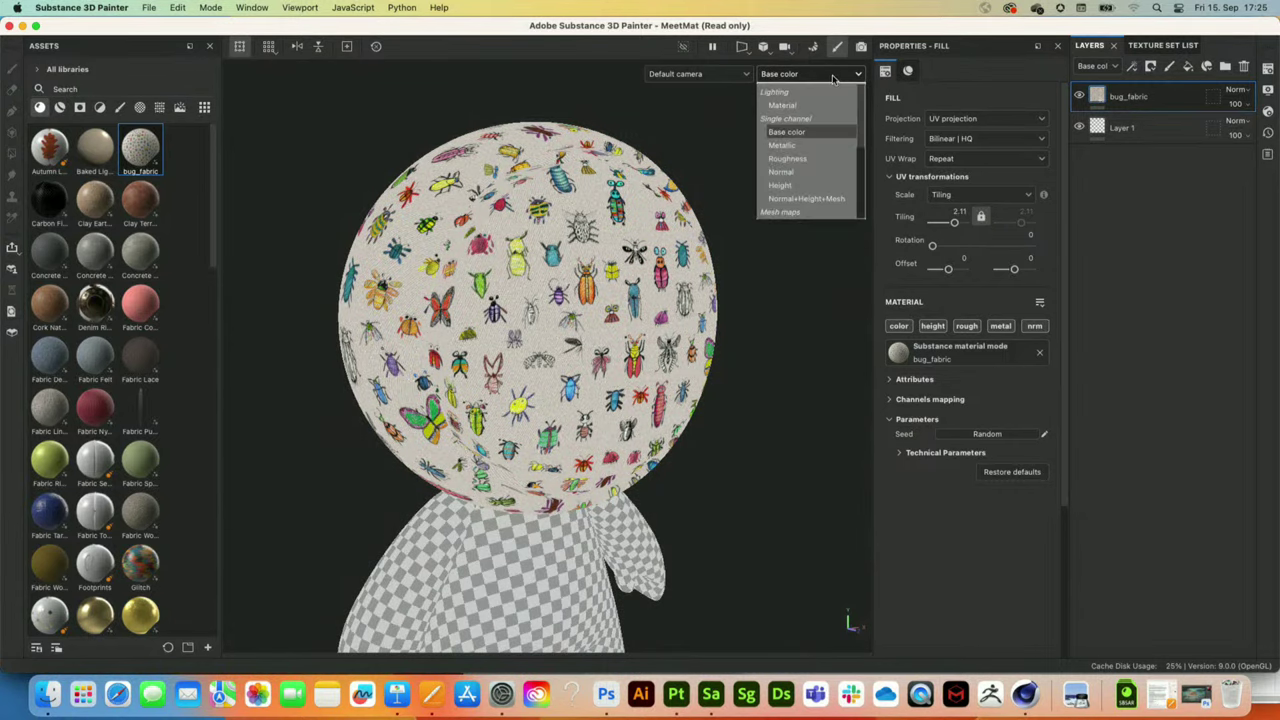
left_click(799, 172)
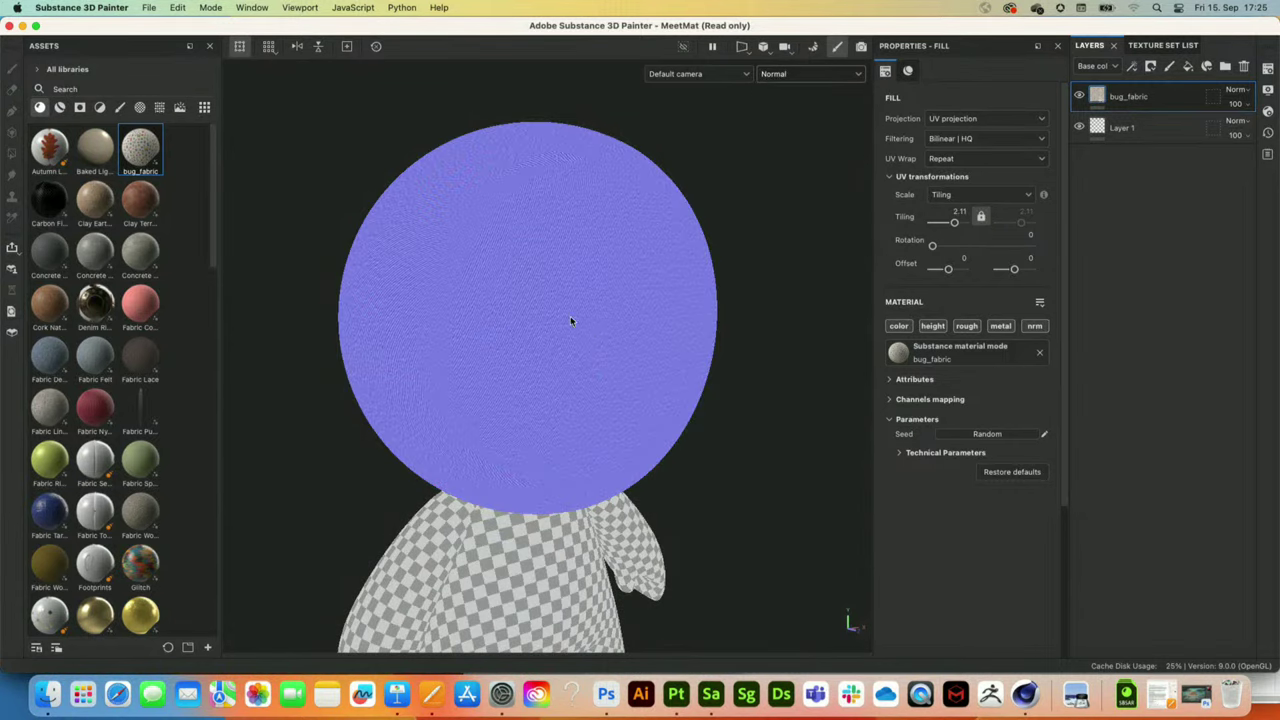
left_click(815, 77)
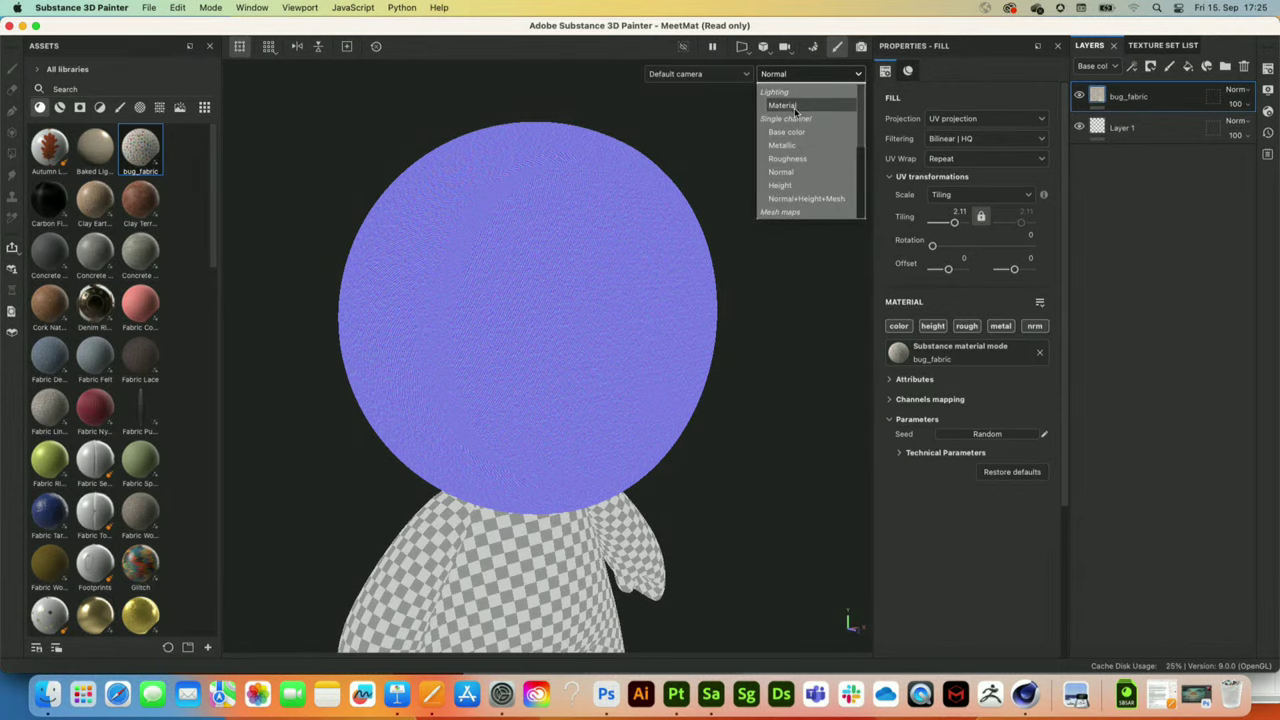
left_click(785, 106)
scroll(710, 195, "up", 2)
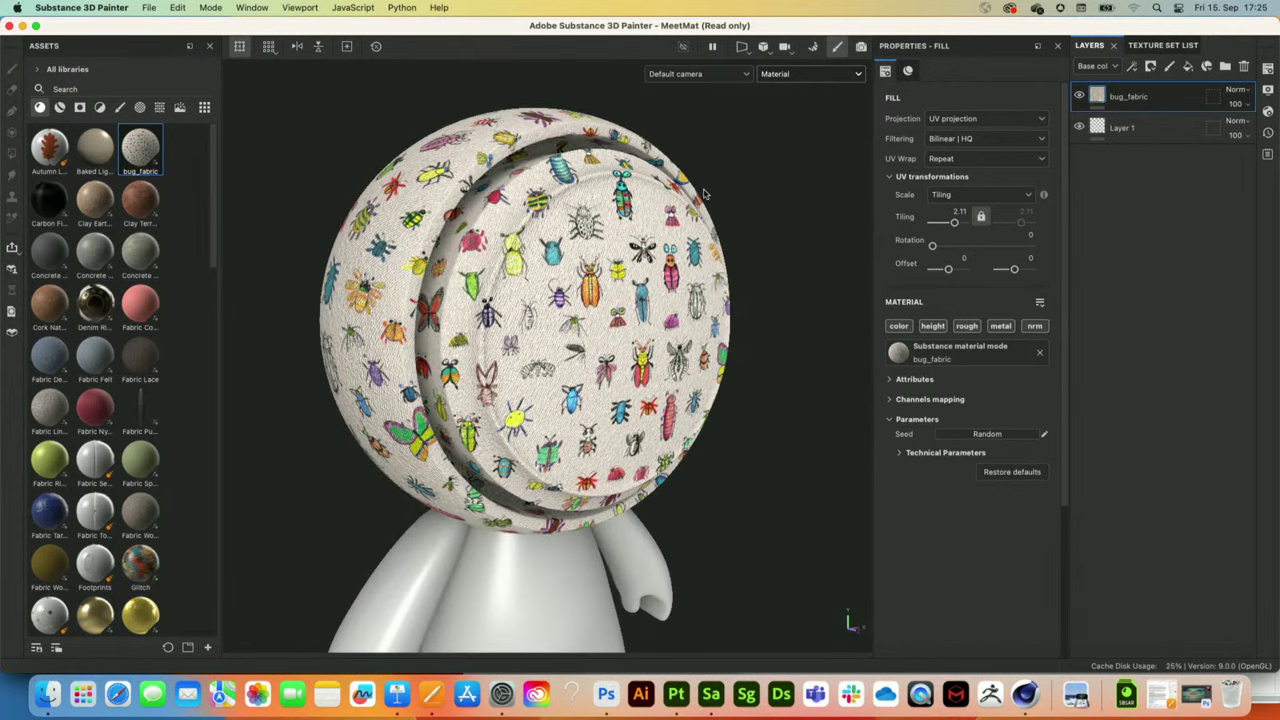
left_click_drag(562, 311, 567, 317, "alt")
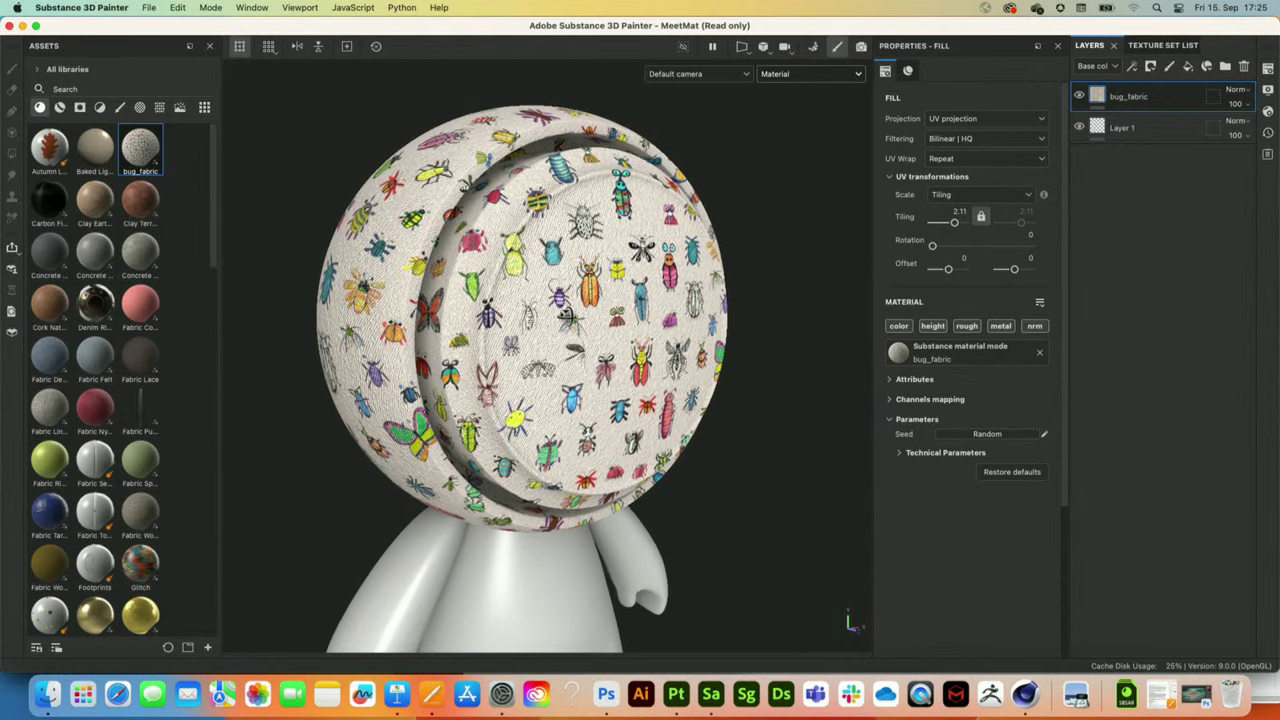
- Browse the smart materials and add the red Steel Painted Scraped material above the bug_fabric layer
left_click(59, 108)
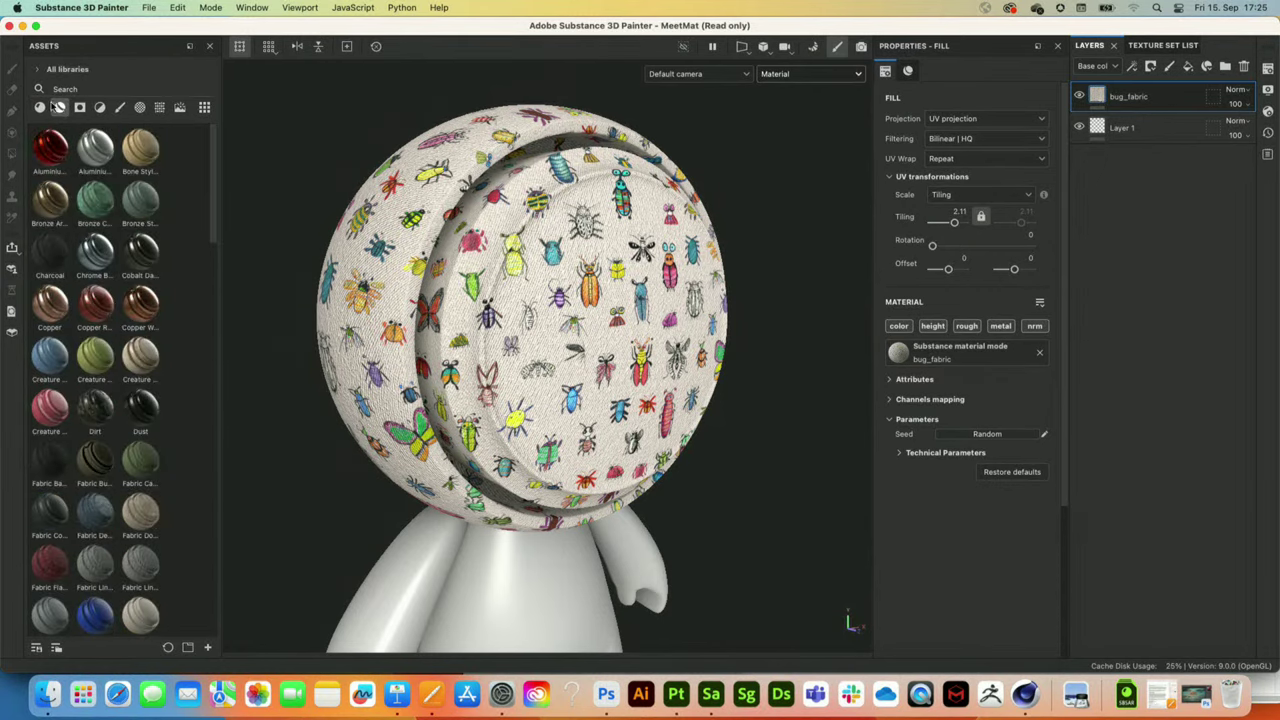
scroll(97, 415, "down", 15)
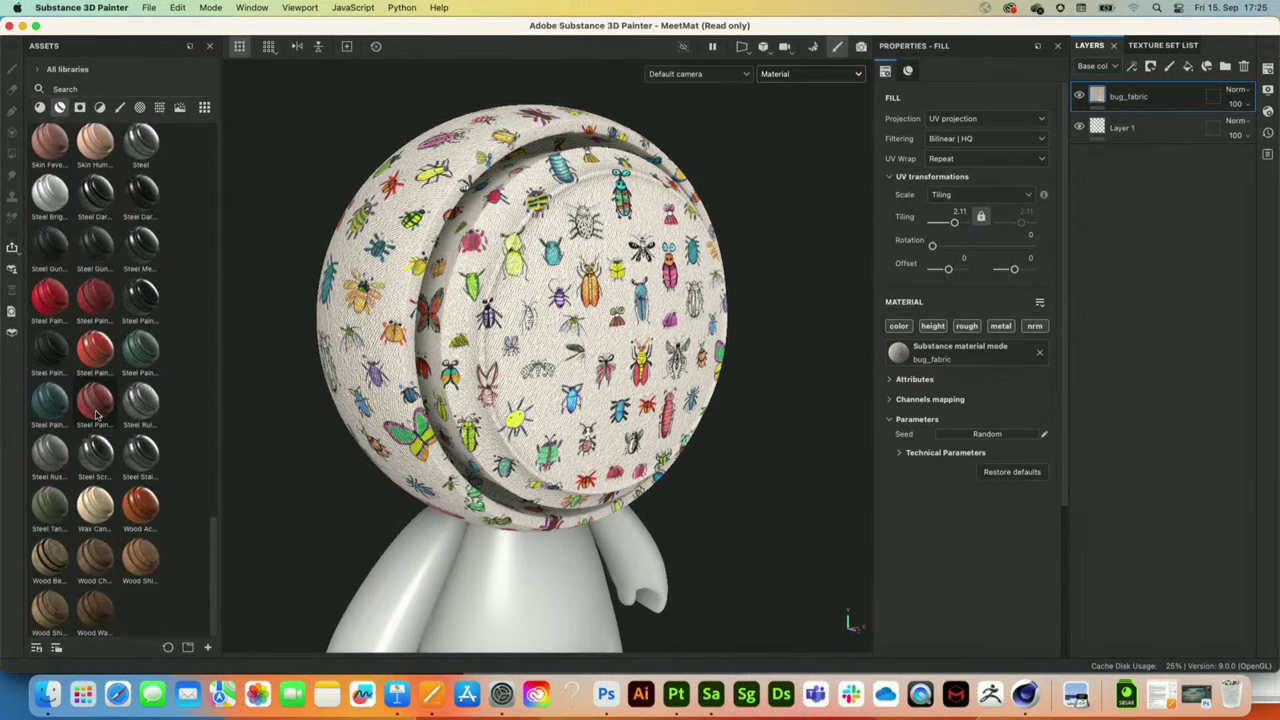
scroll(94, 403, "up", 3)
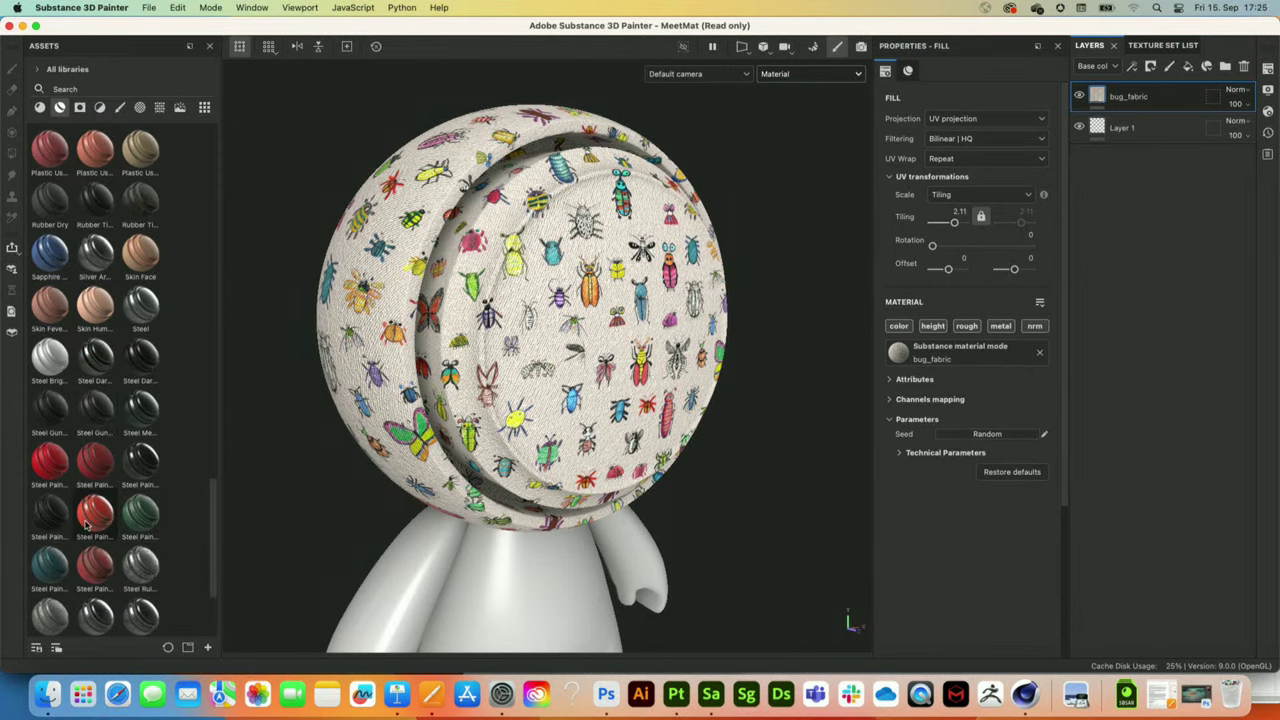
mouse_move(86, 520)
left_mouse_down()
mouse_move(1012, 245)
mouse_move(1100, 100)
mouse_move(1145, 105)
left_mouse_up()
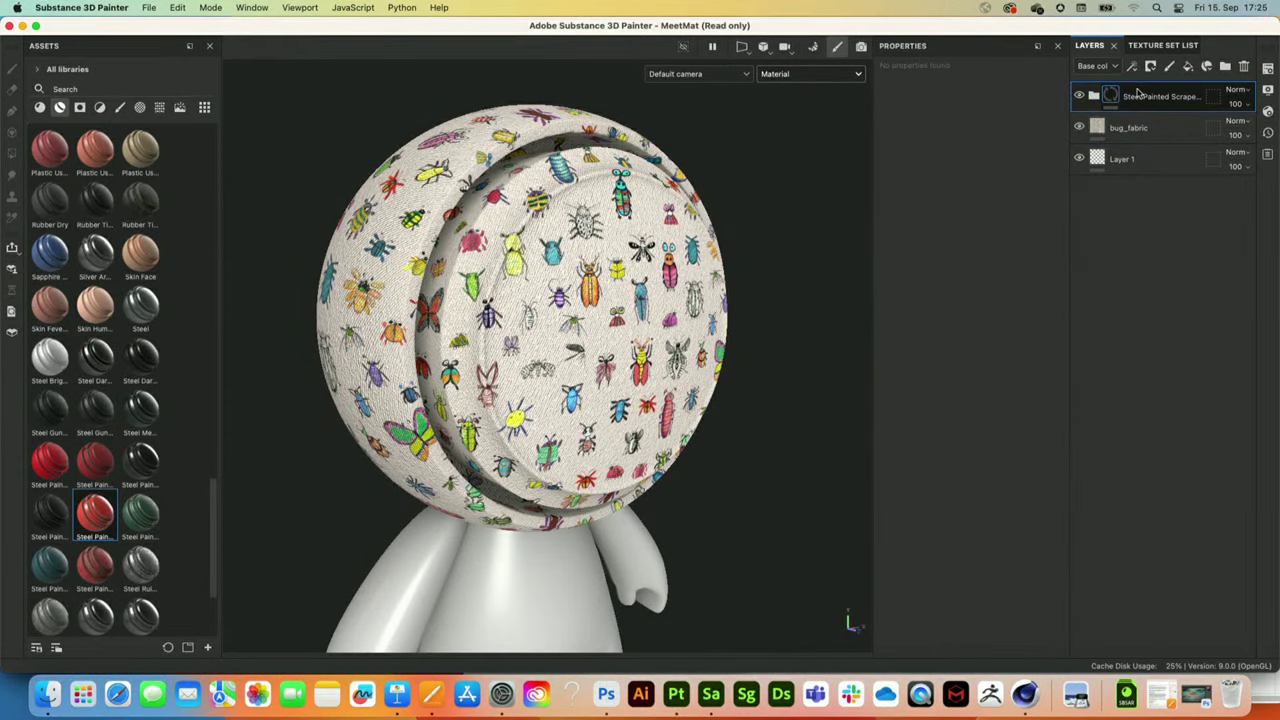
- Hide the bug_fabric layer and expand the Steel Painted Scraped group to show its layers
left_click(1080, 127)
left_click(1093, 96)
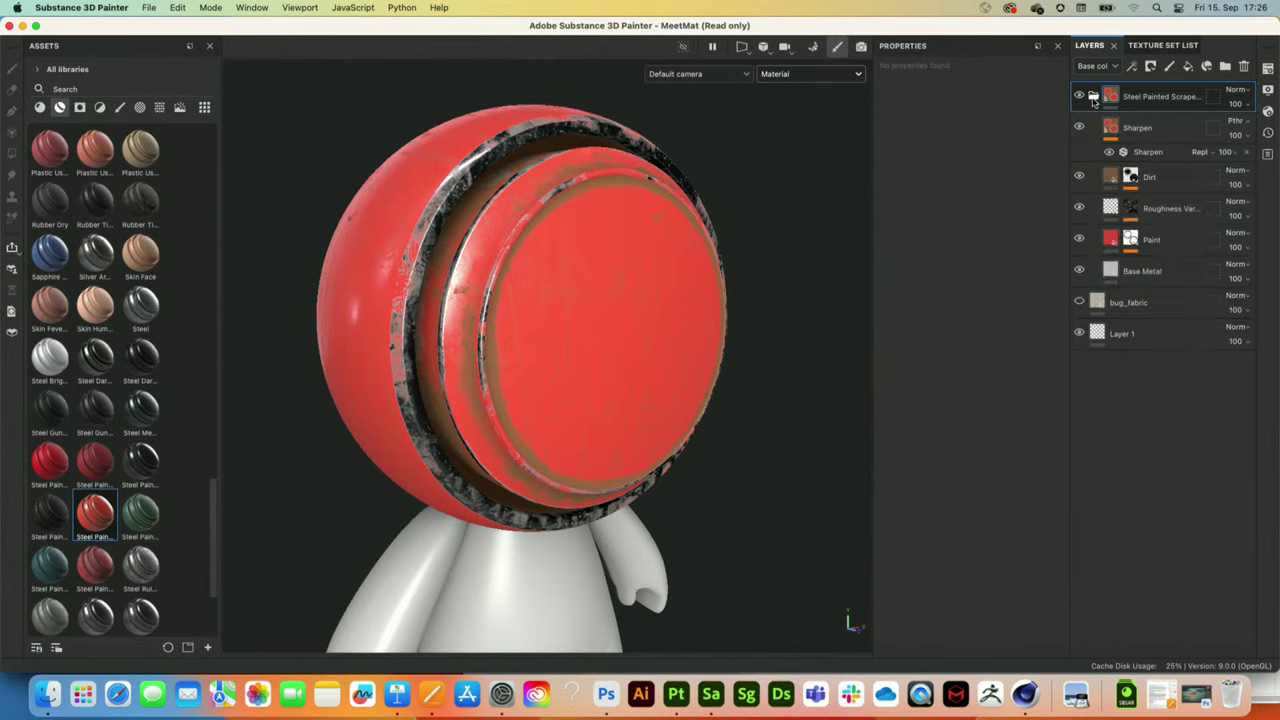
left_click(1131, 208)
left_click(1128, 300)
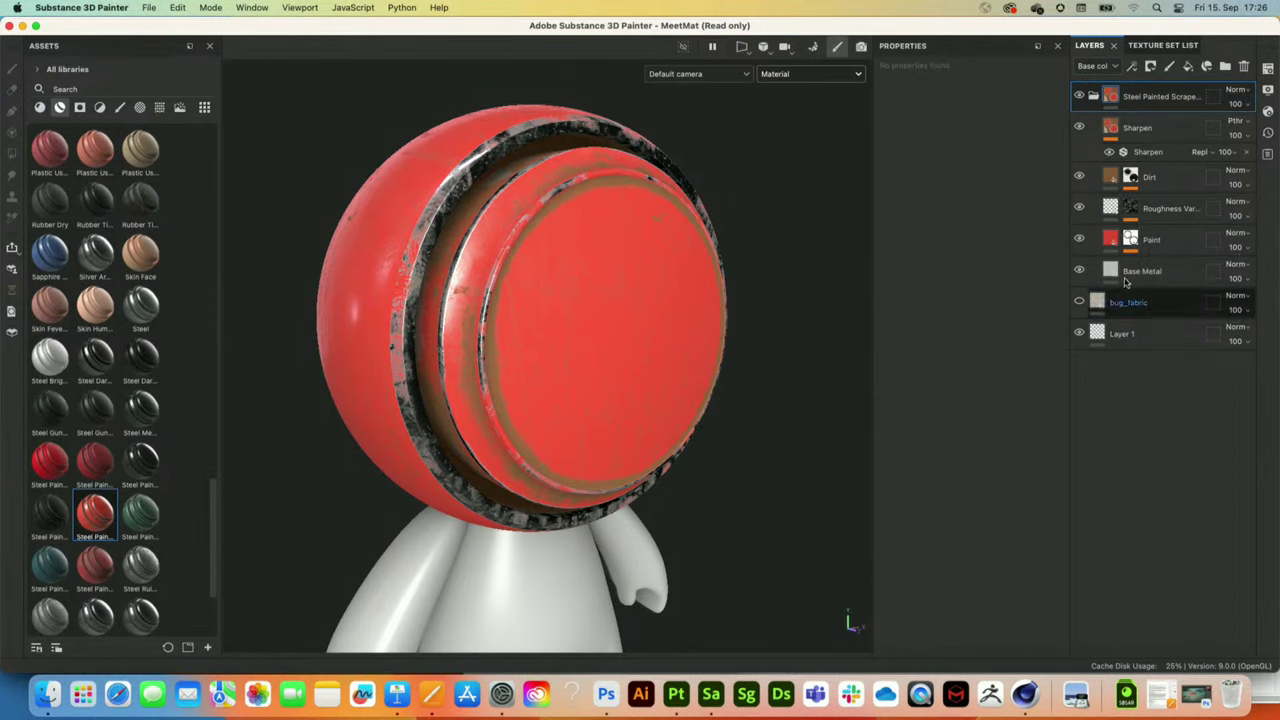
- Set the base color of the smart material's Paint layer to blue 2F67CC
left_click(1110, 239)
left_click(988, 425)
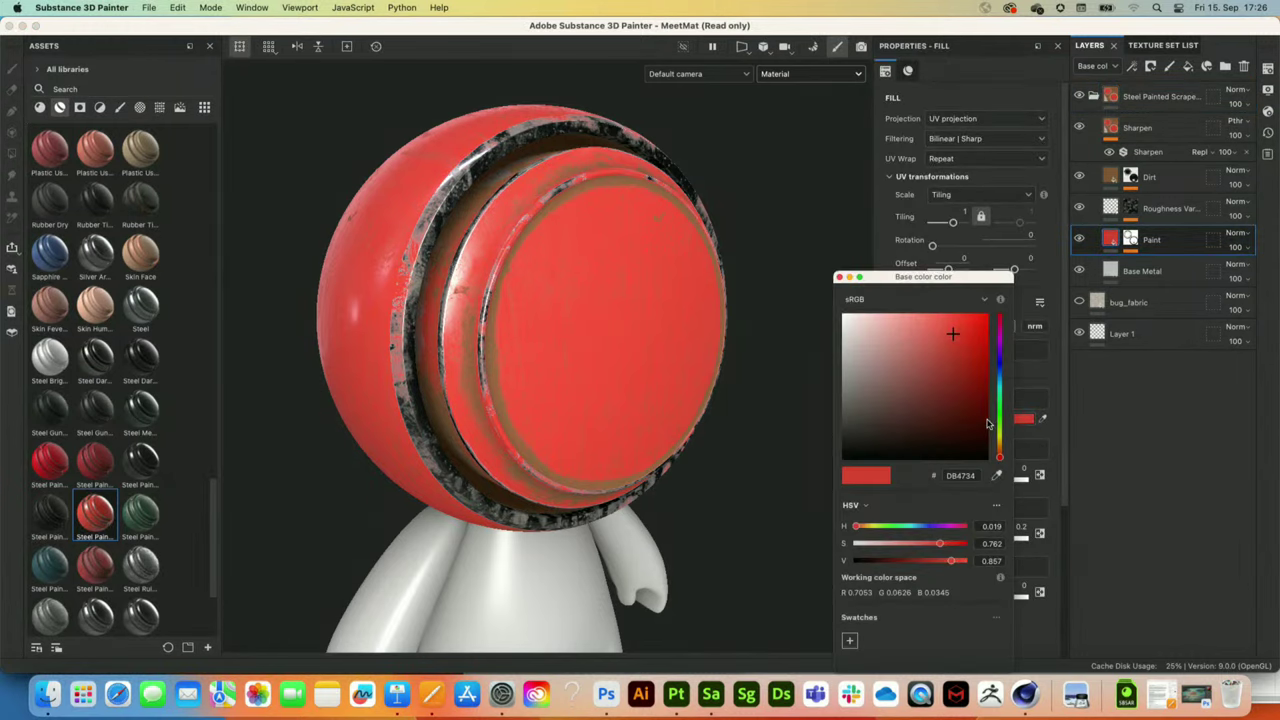
left_click(1000, 372)
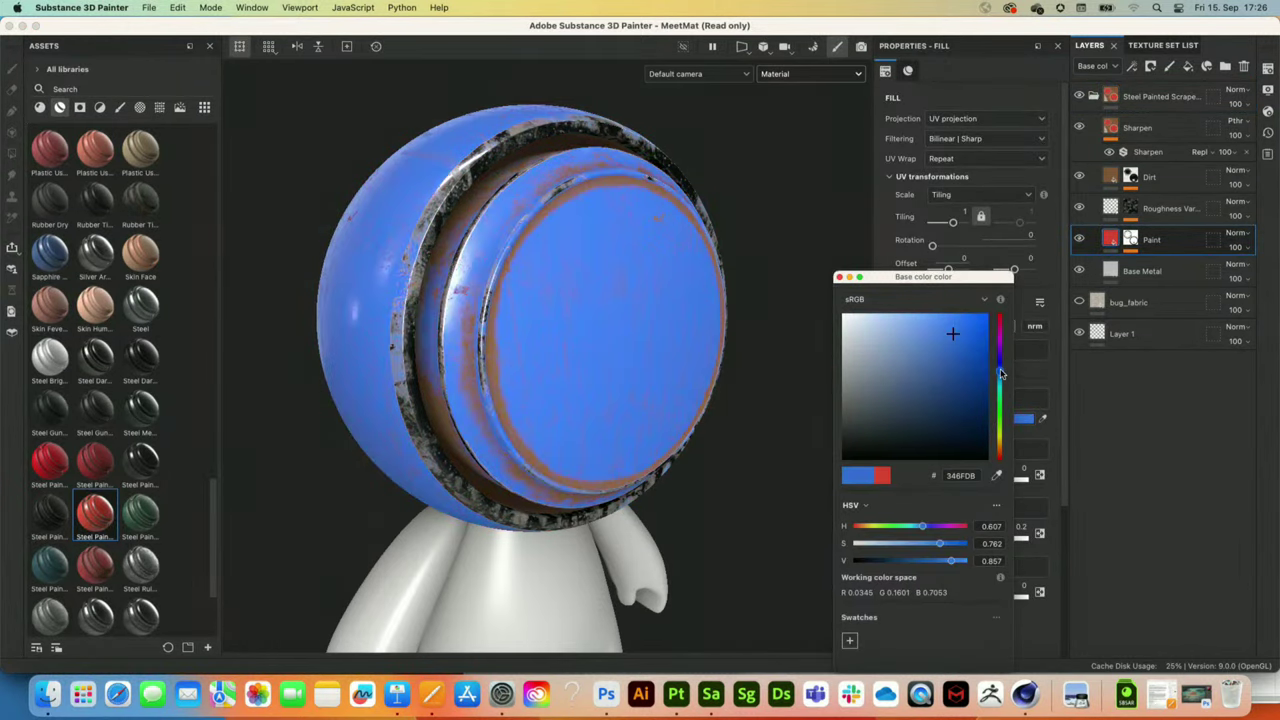
left_click(953, 342)
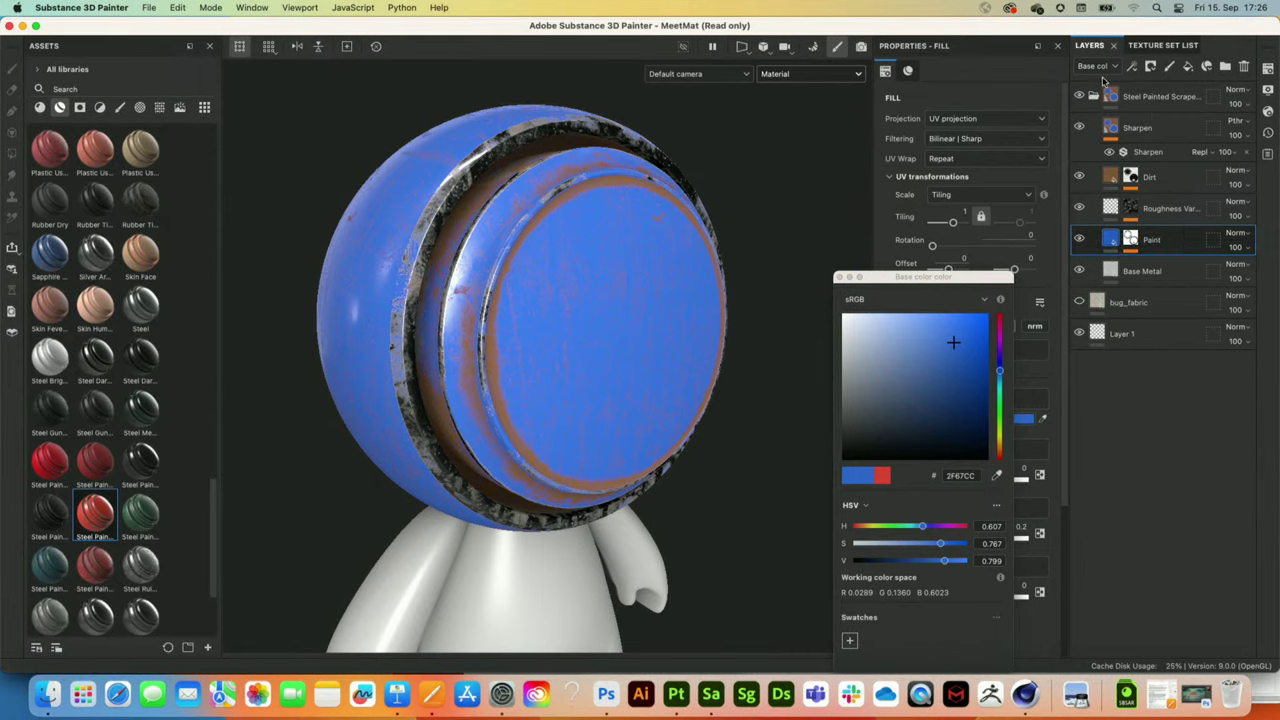
- Delete the Steel Painted Scraped group and the bug_fabric layer, keeping only Layer 1
left_click(1145, 100)
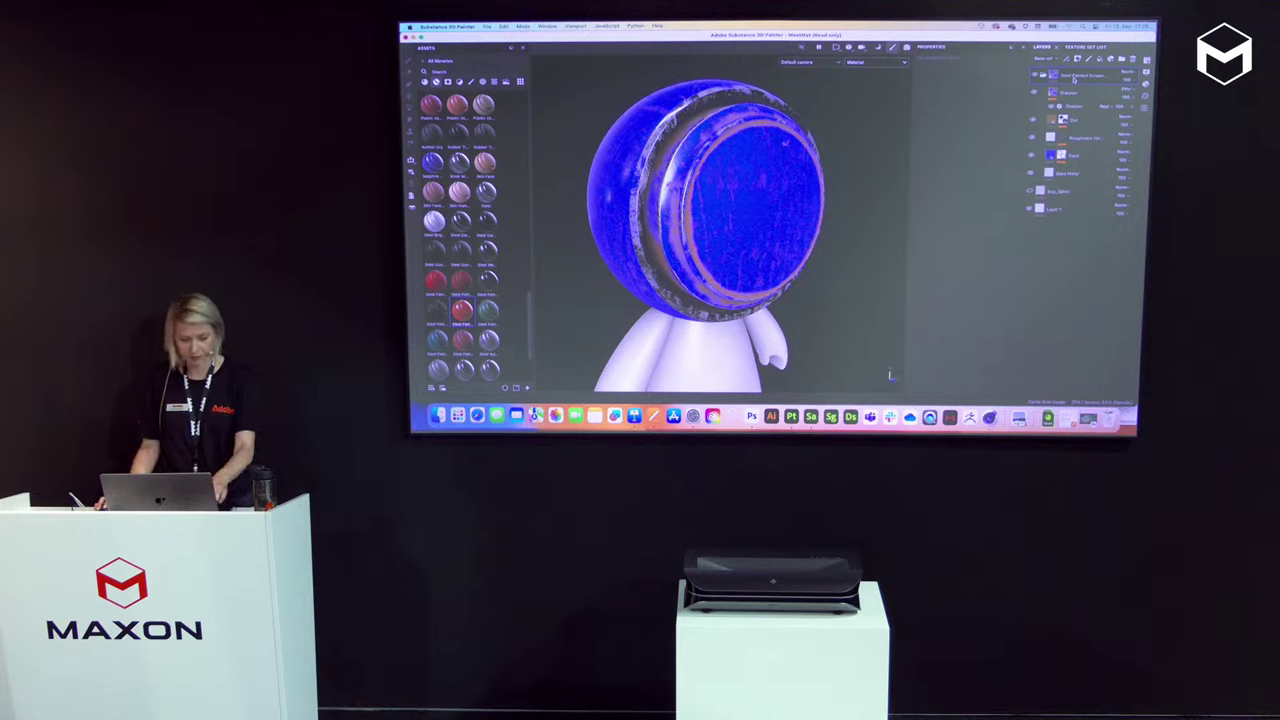
right_click(1074, 79)
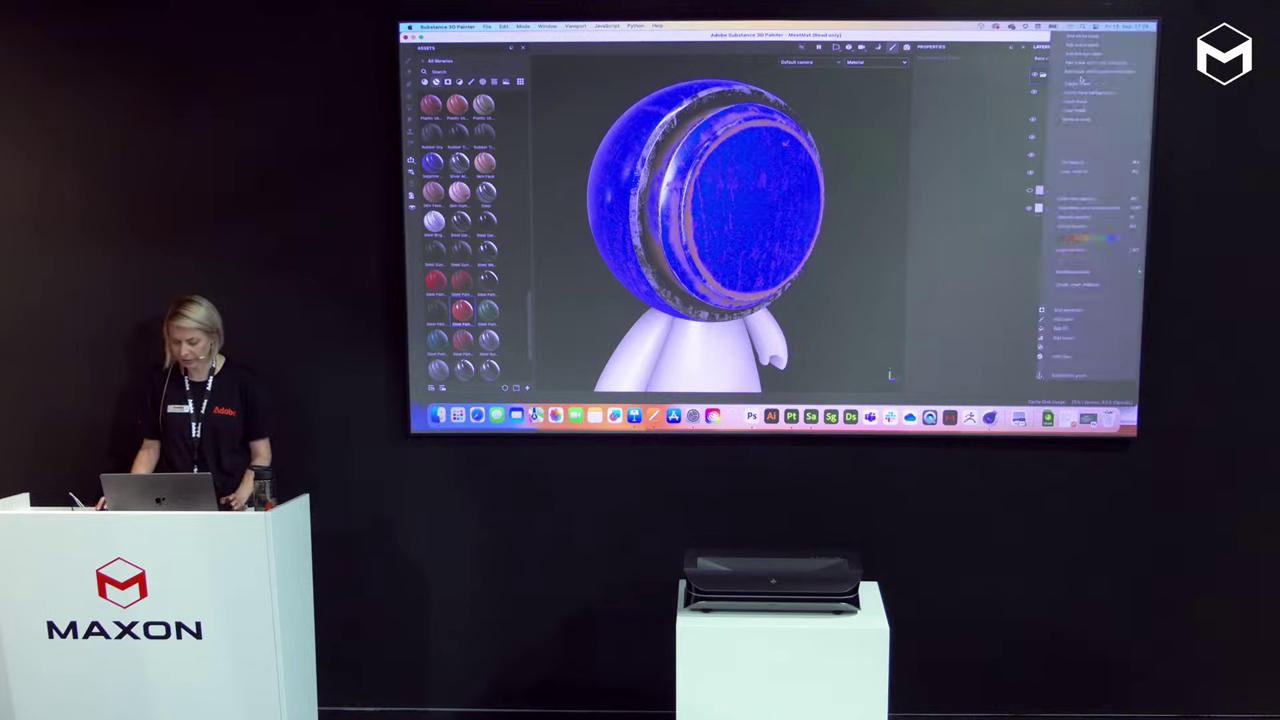
left_click(1080, 285)
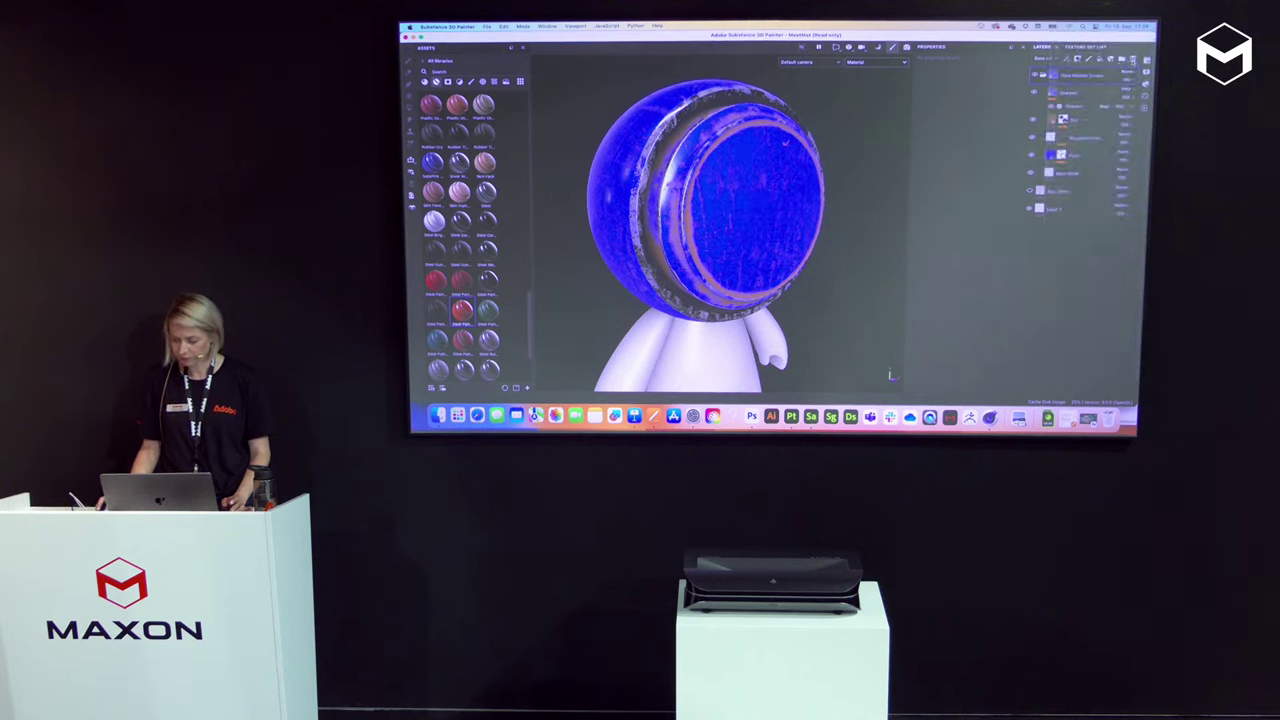
left_click(1132, 59)
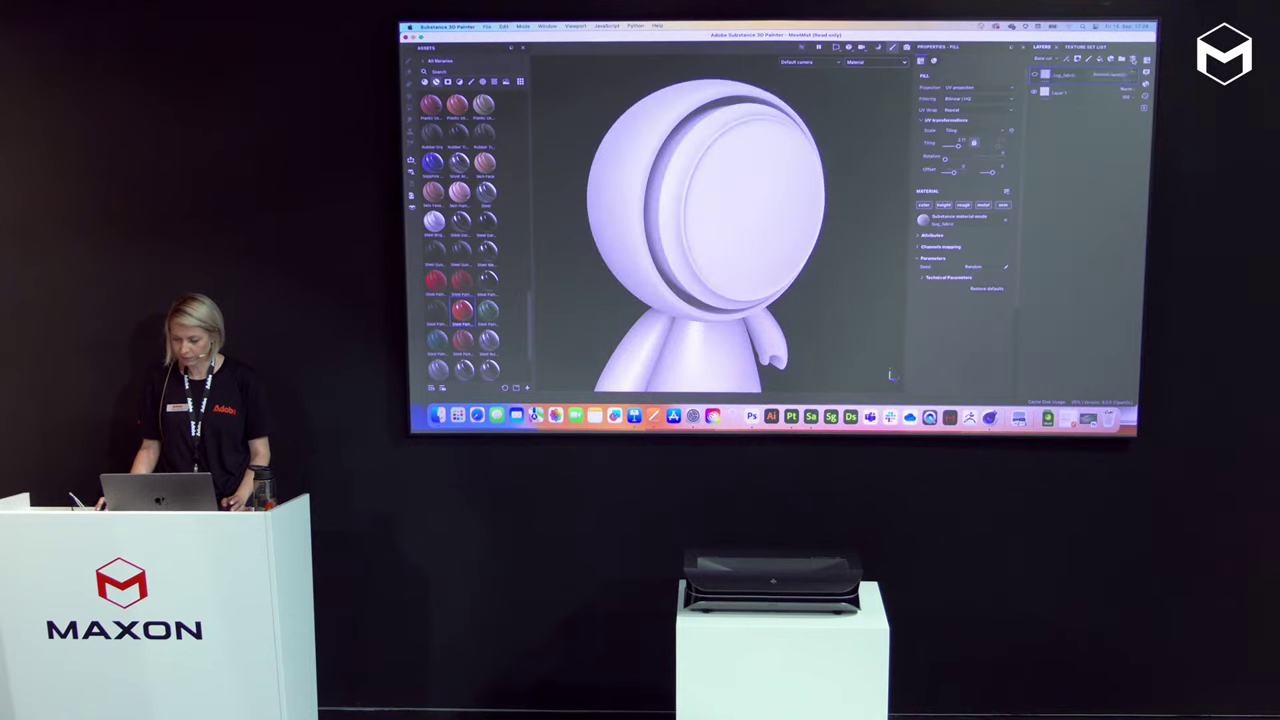
left_click(1133, 59)
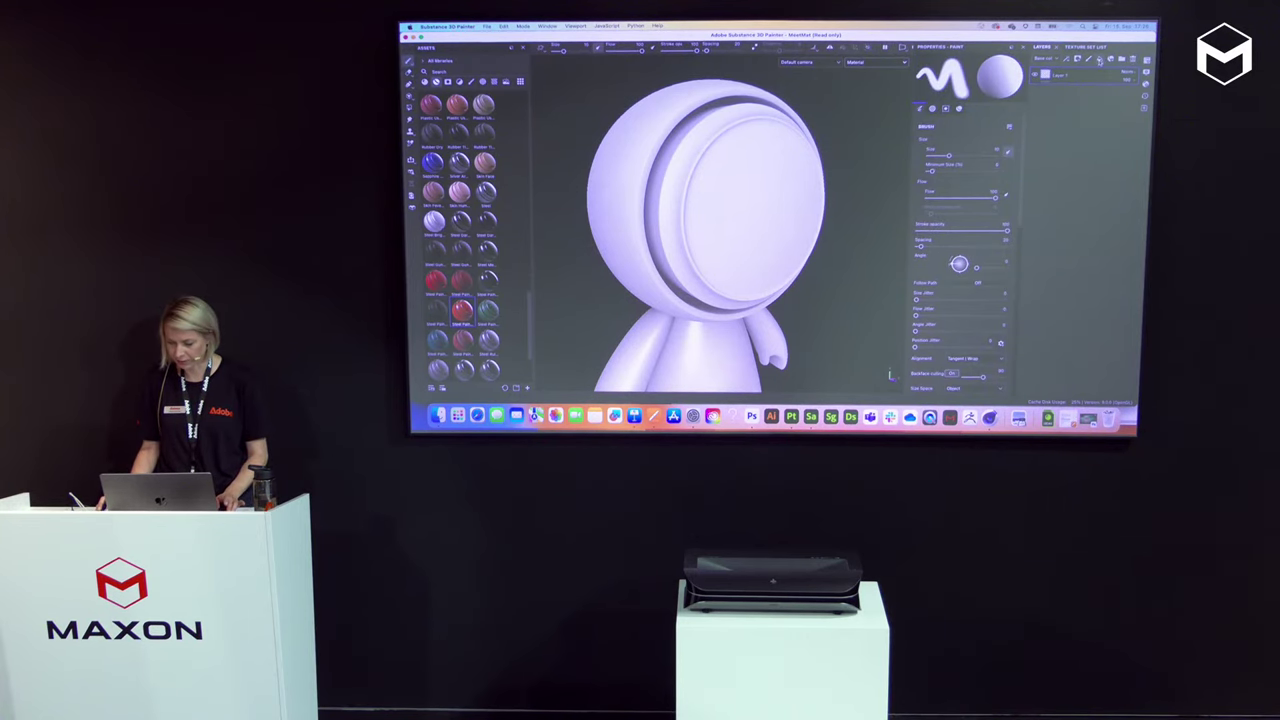
- Add a fill layer above Layer 1 and assign the Grunge Concrete Dirty texture to its Roughness channel
left_click(1101, 59)
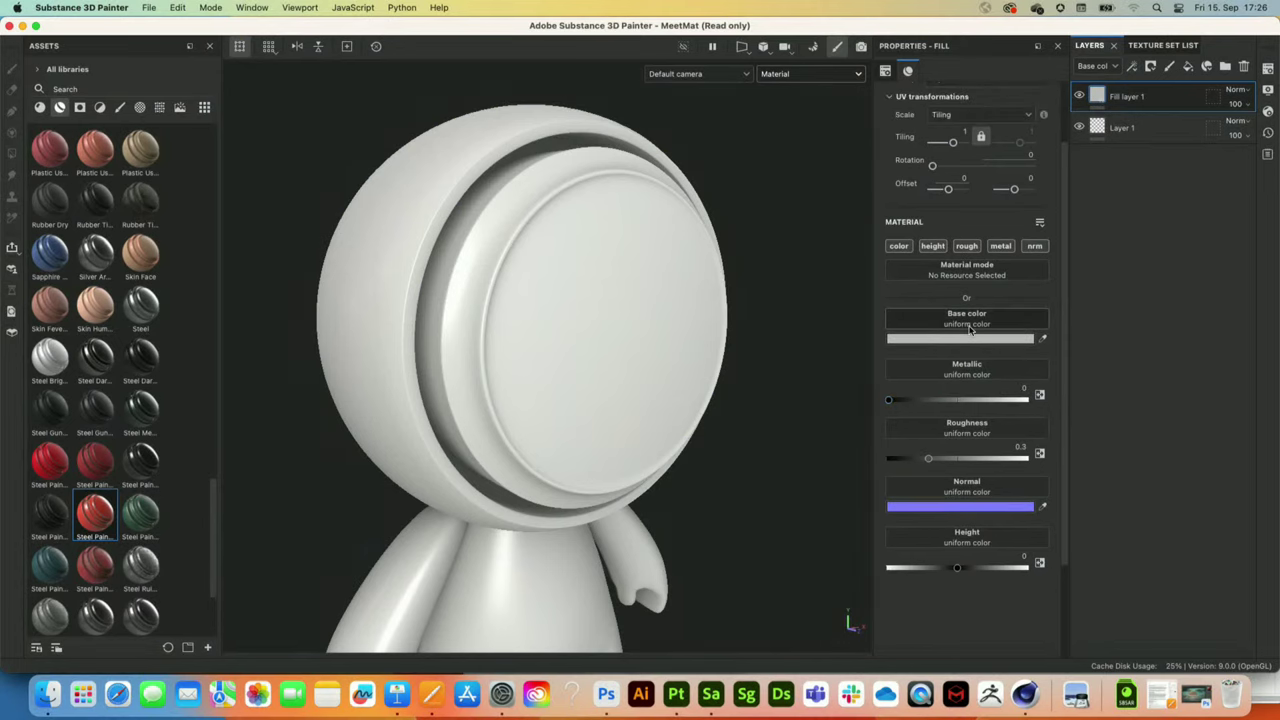
left_click(980, 432)
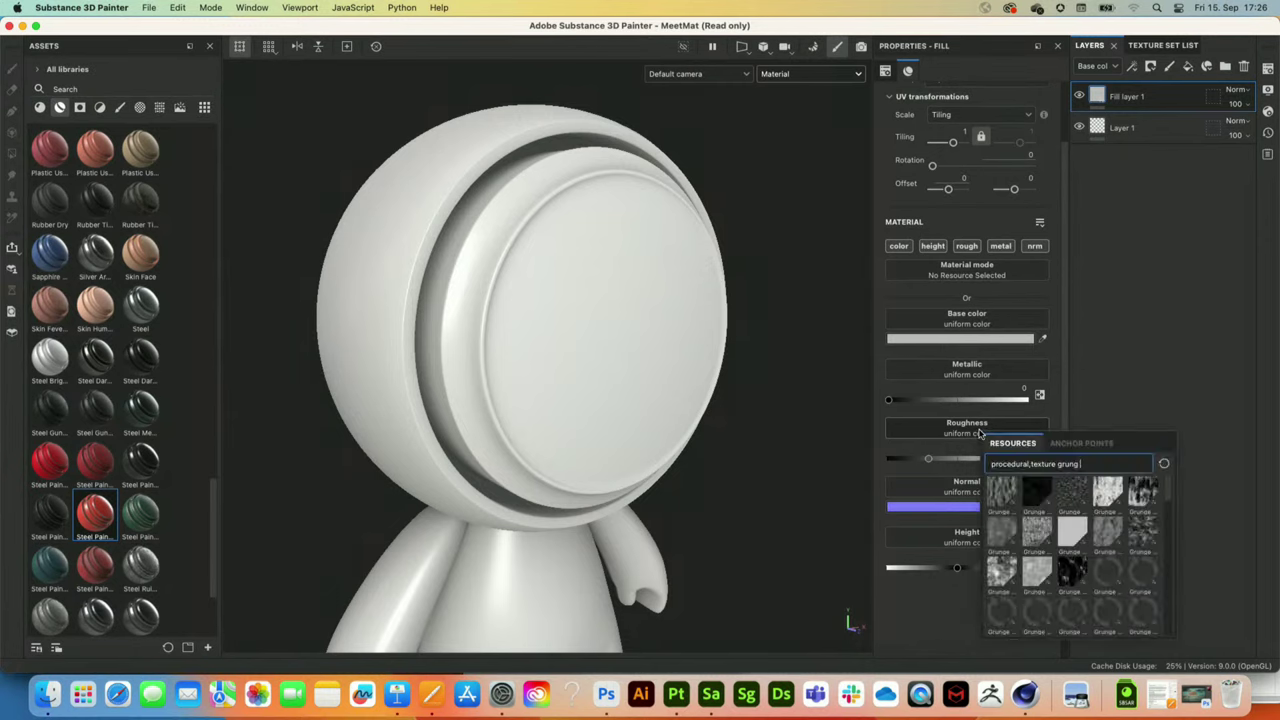
left_click(1108, 538)
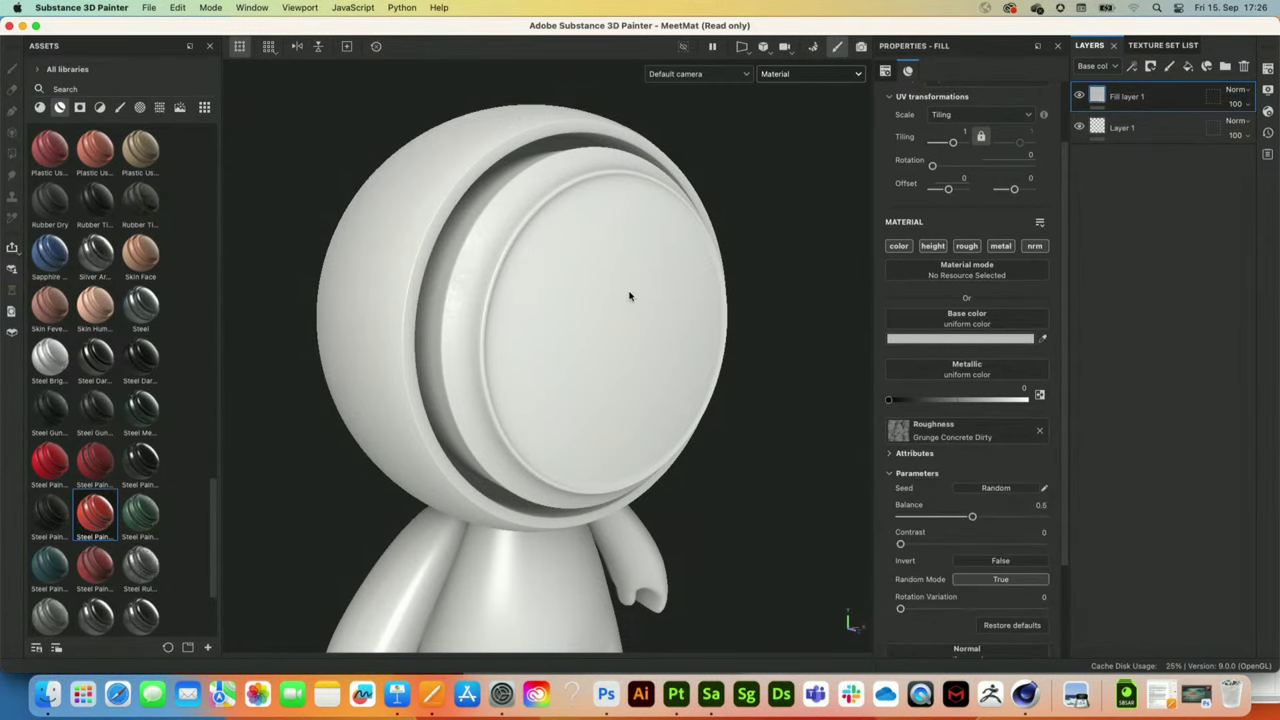
mouse_move(630, 296)
left_mouse_down("alt")
mouse_move(603, 283)
mouse_move(628, 280)
left_mouse_up("alt")
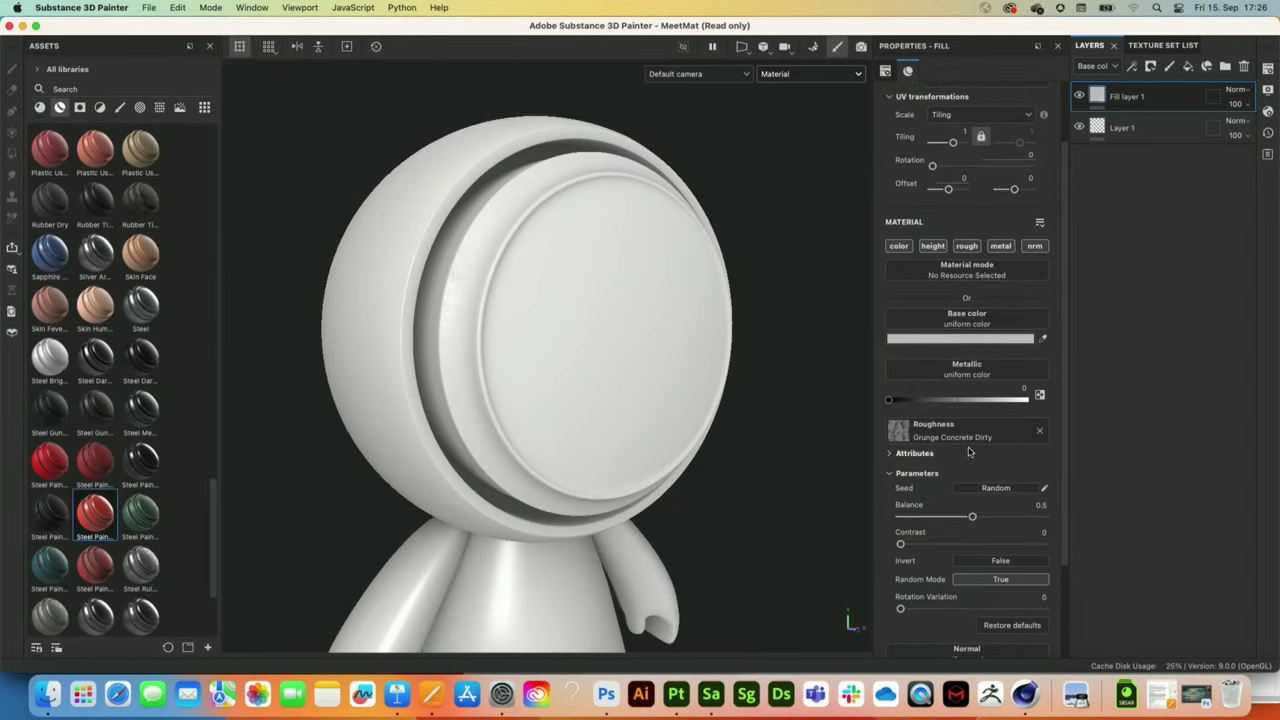
- Set the fill layer's base color to pink D07D7D and inspect the roughness highlights on the head
scroll(968, 452, "down", 1)
left_click(946, 299)
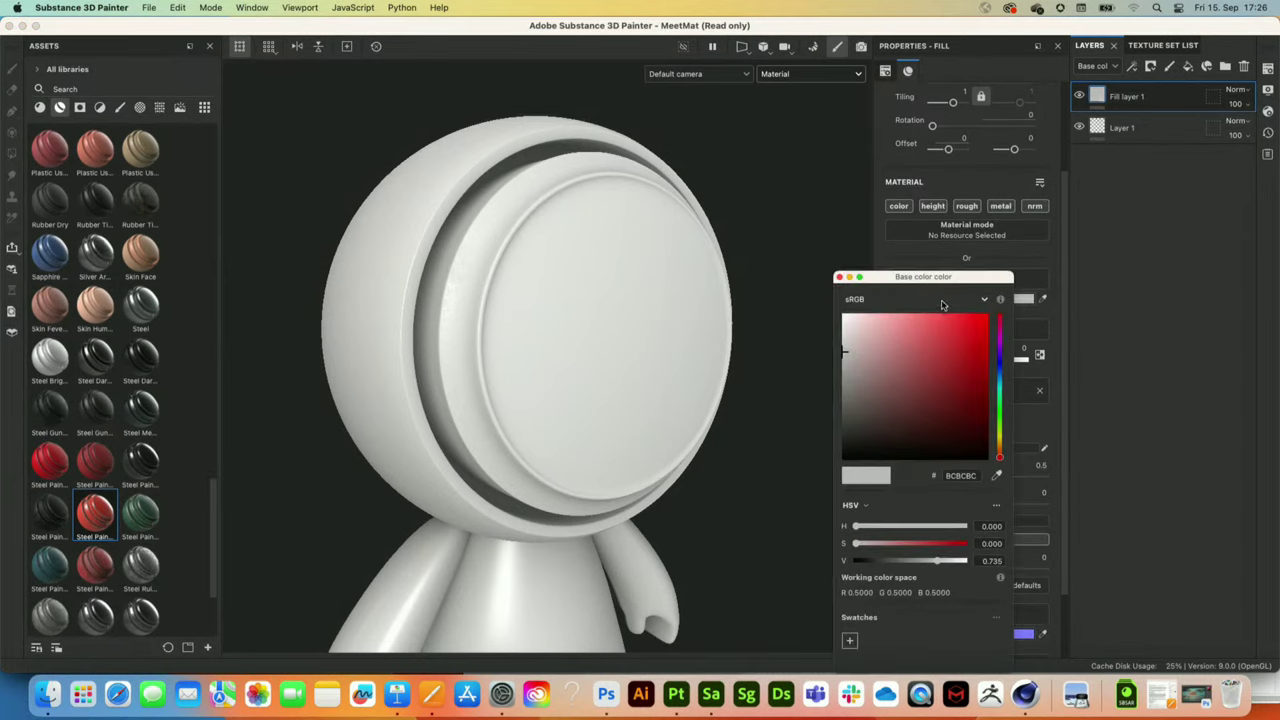
left_click(900, 340)
left_click_drag(587, 274, 600, 290, "alt")
mouse_move(683, 309)
right_mouse_down("shift")
mouse_move(617, 306)
mouse_move(701, 316)
right_mouse_up("shift")
left_click_drag(587, 279, 583, 282, "alt")
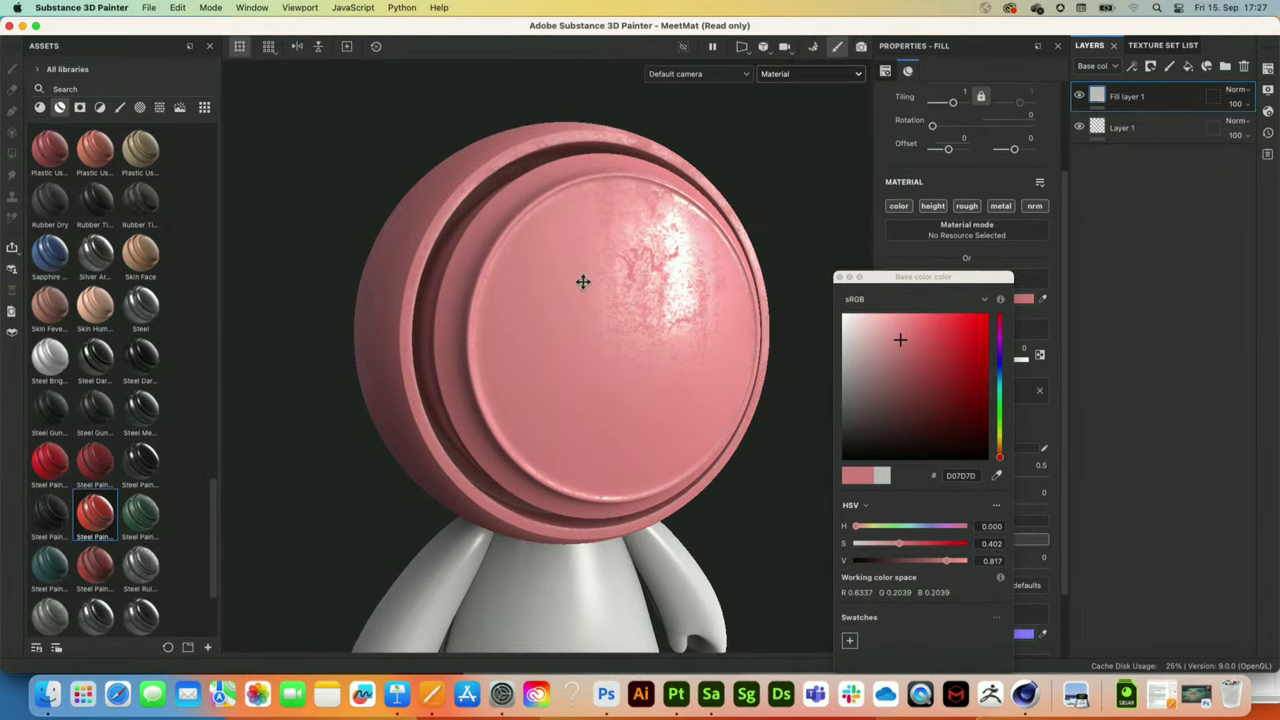
scroll(1062, 324, "down", 1)
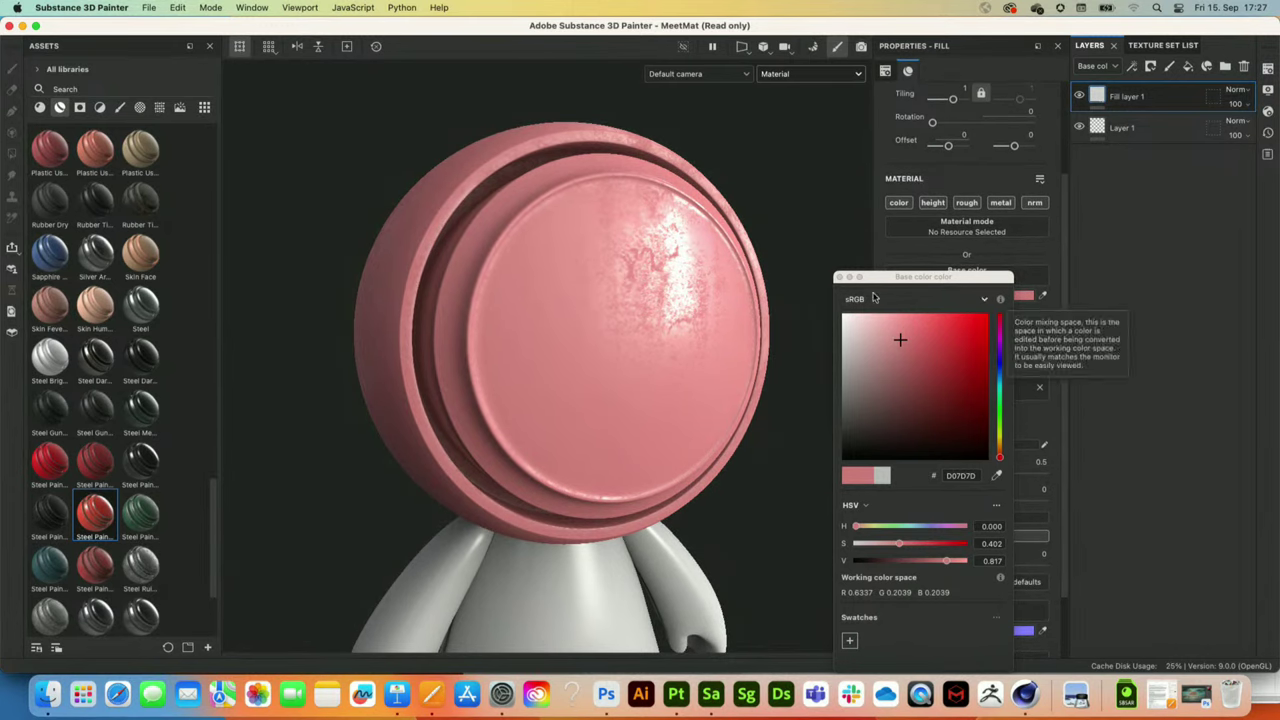
left_click(839, 277)
- Assign the Grunge Cracked Deep texture to the pink fill layer's Height channel
scroll(985, 490, "down", 2)
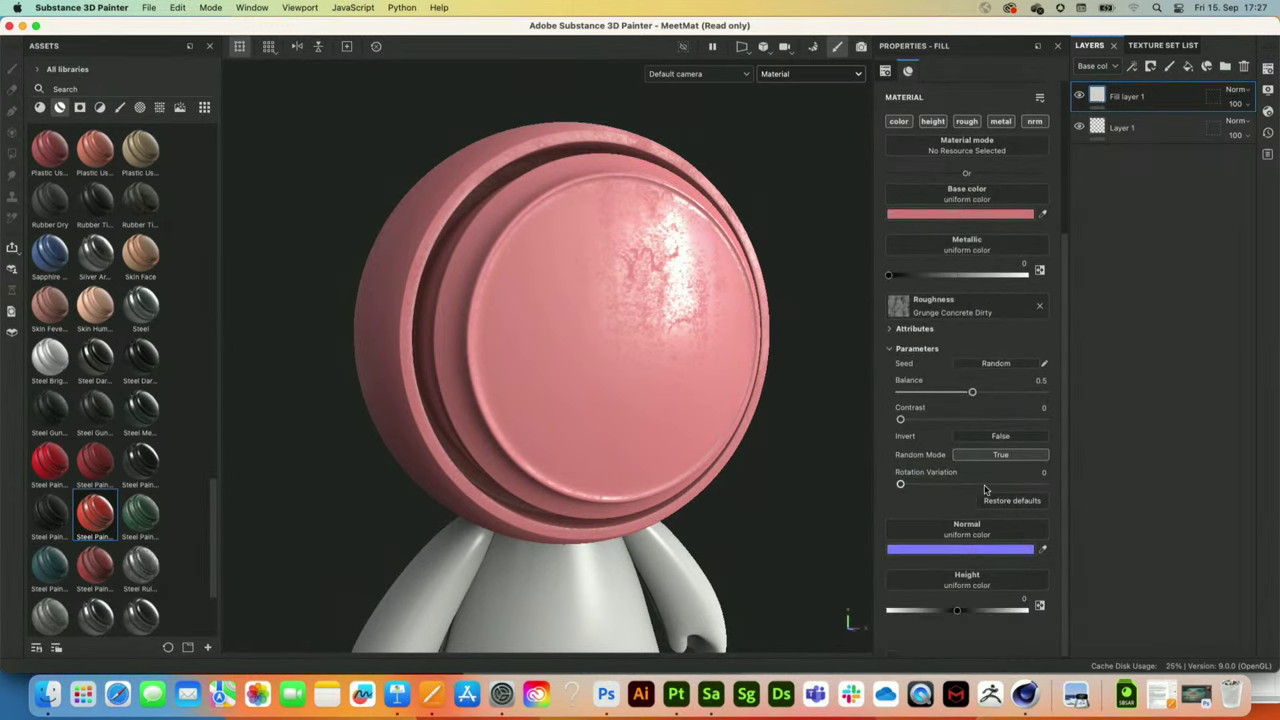
left_click(975, 588)
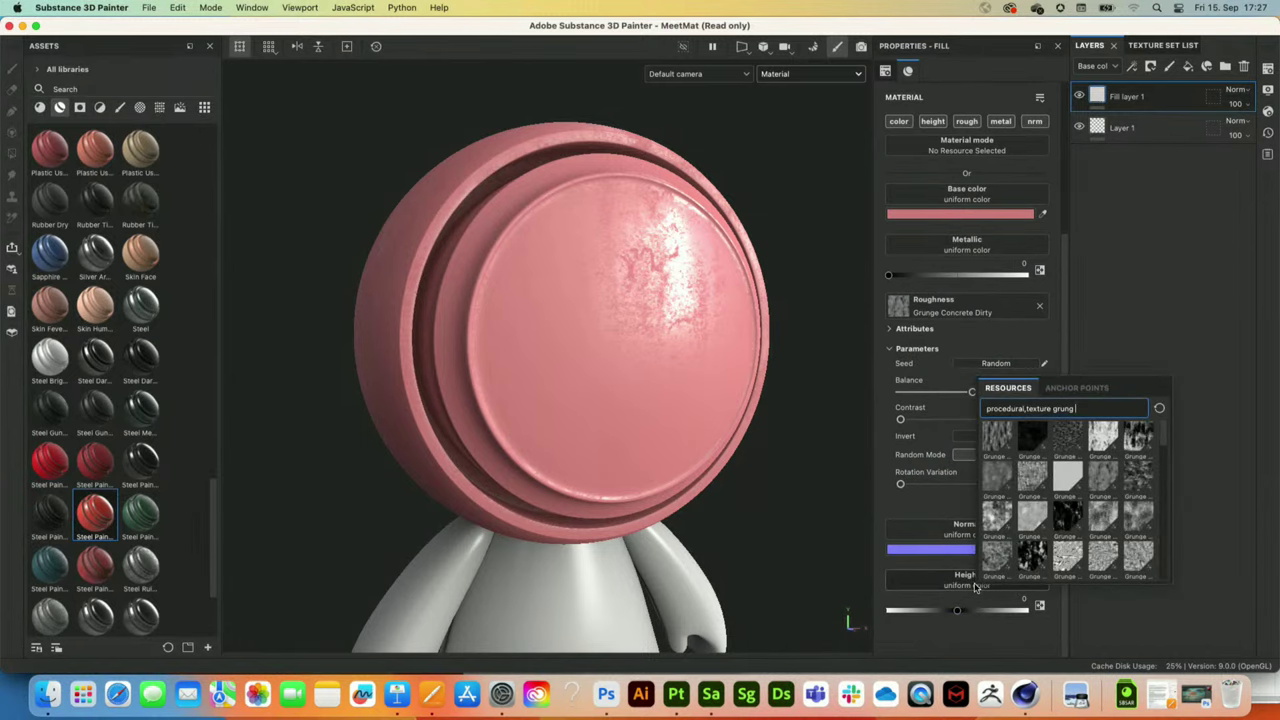
left_click(1068, 518)
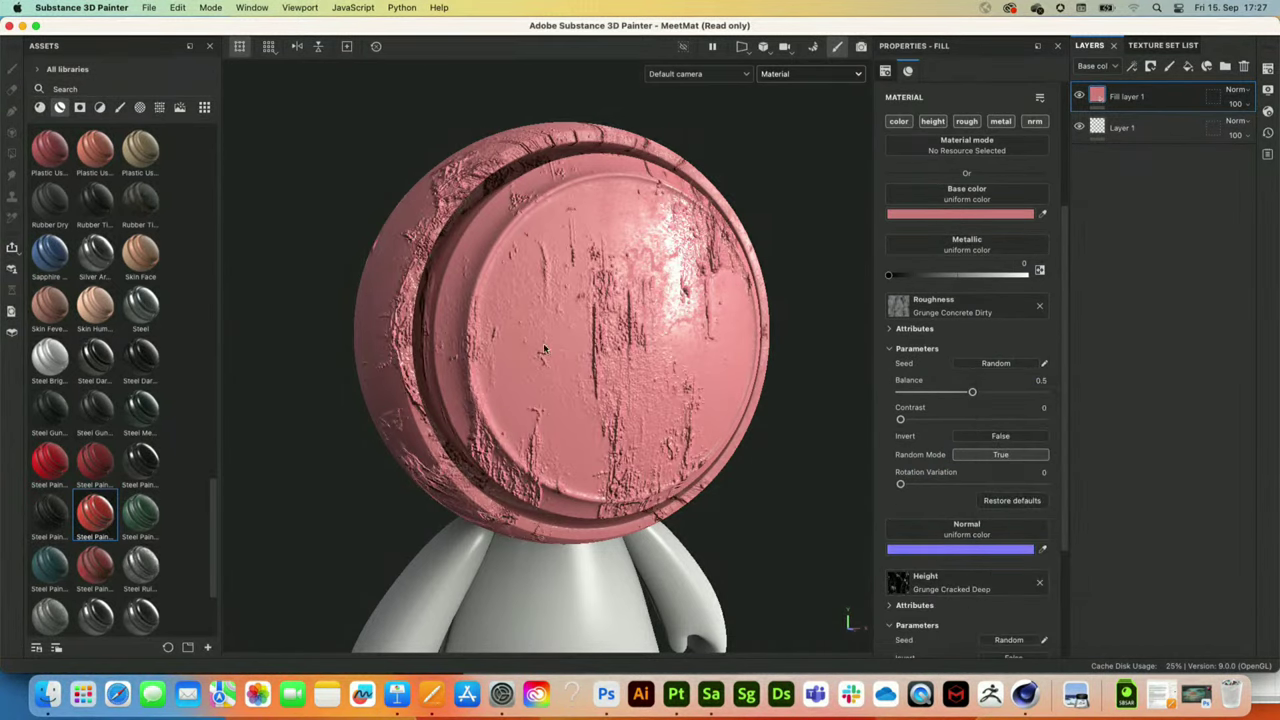
mouse_move(628, 360)
left_mouse_down("alt")
mouse_move(654, 354)
mouse_move(603, 354)
mouse_move(637, 341)
mouse_move(609, 360)
left_mouse_up("alt")
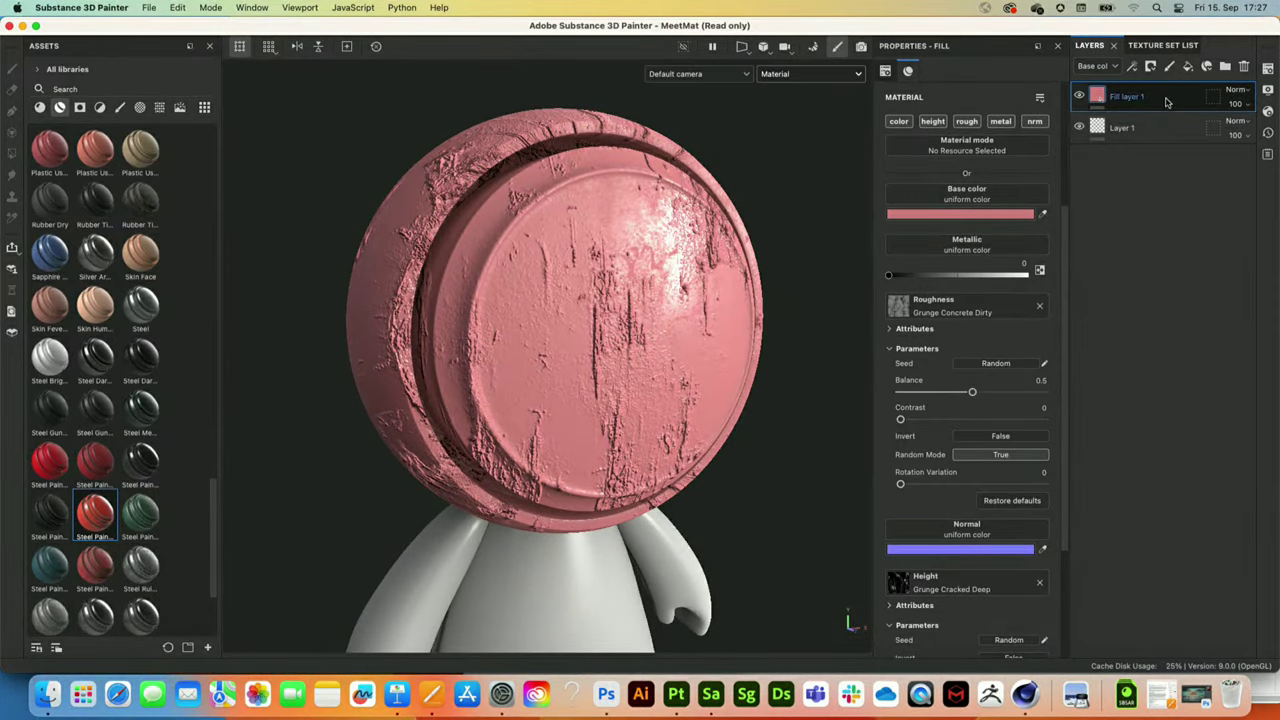
- Add a second fill layer above the pink one and set its base color to blue 5E69C1
left_click(1189, 67)
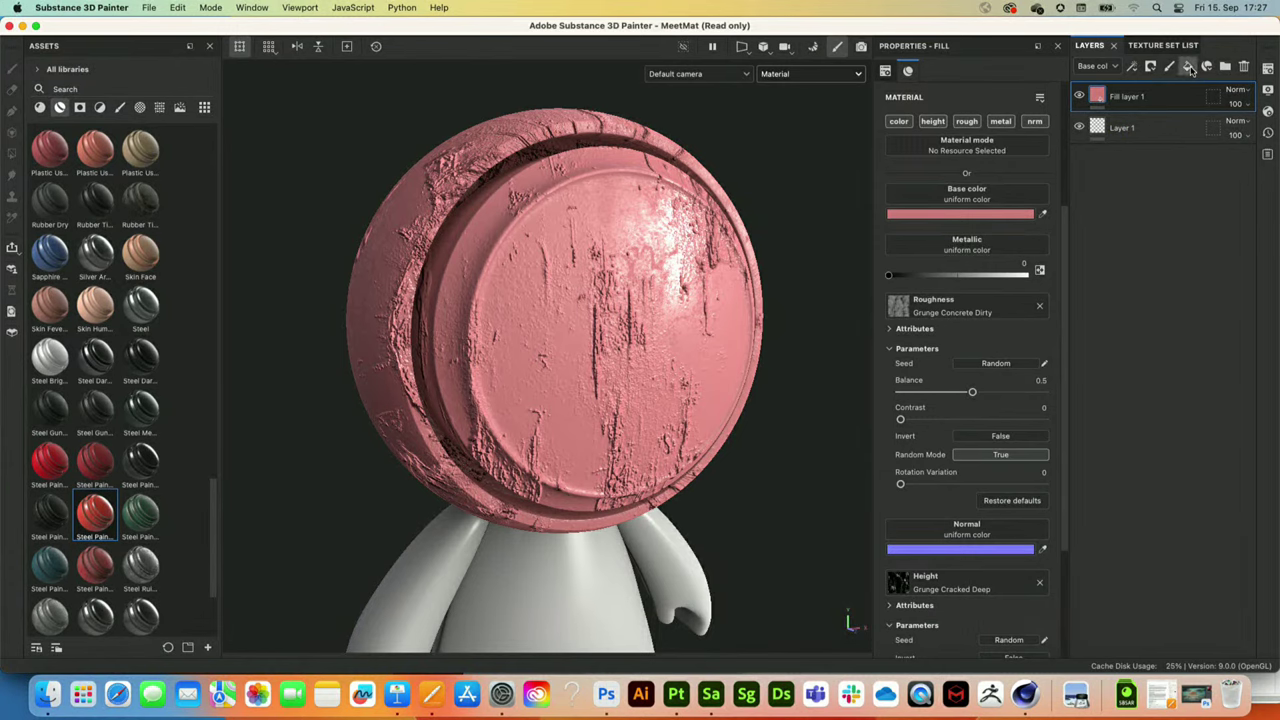
left_click(975, 214)
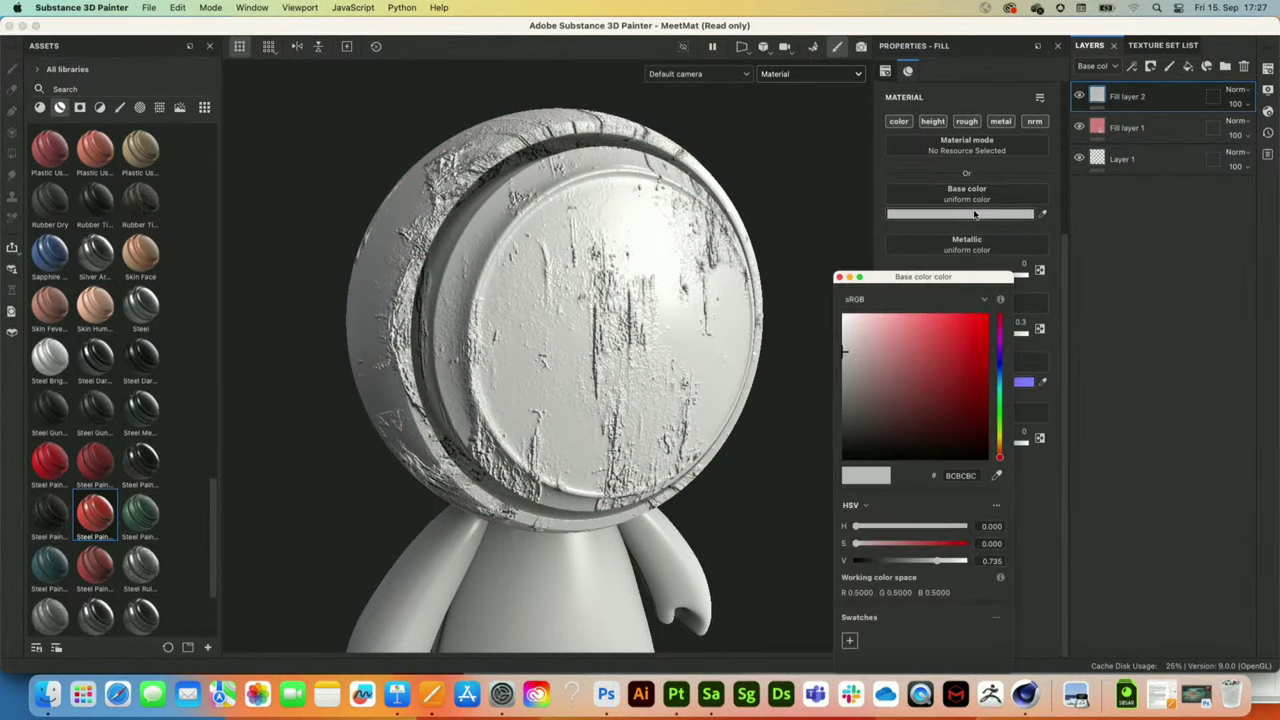
left_click(1000, 366)
left_click(936, 345)
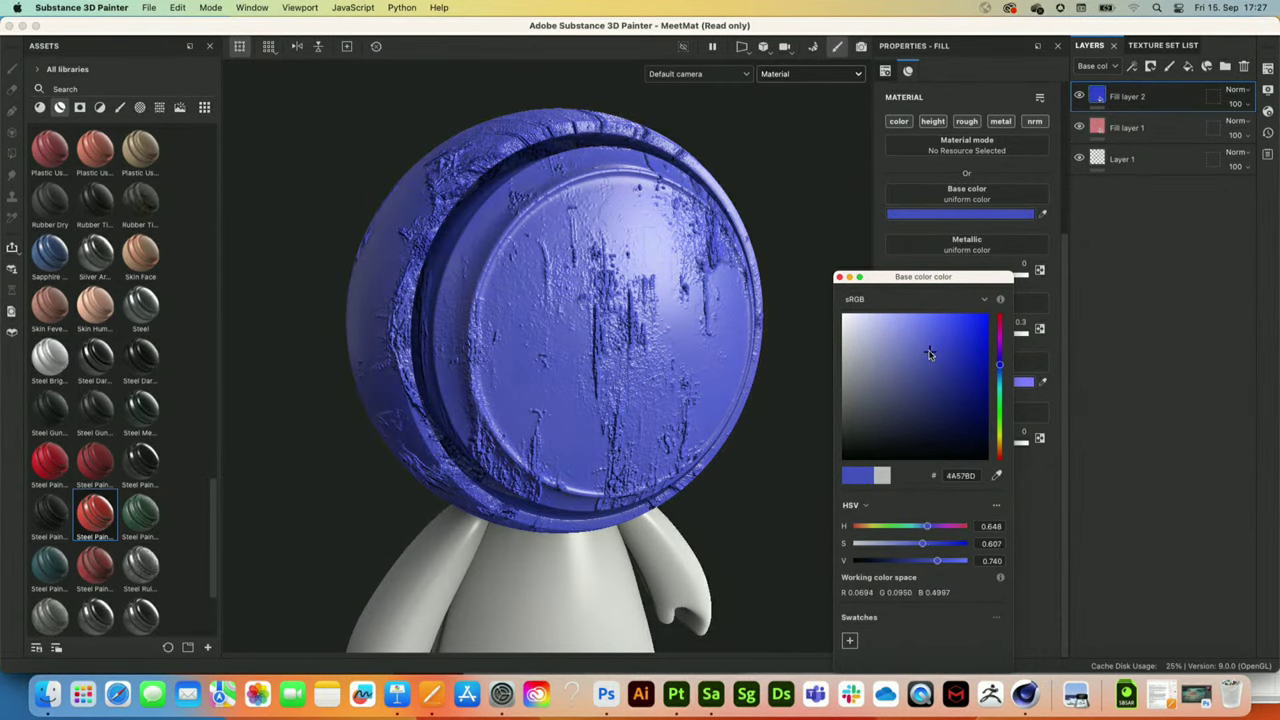
left_click(917, 349)
left_click(1094, 106)
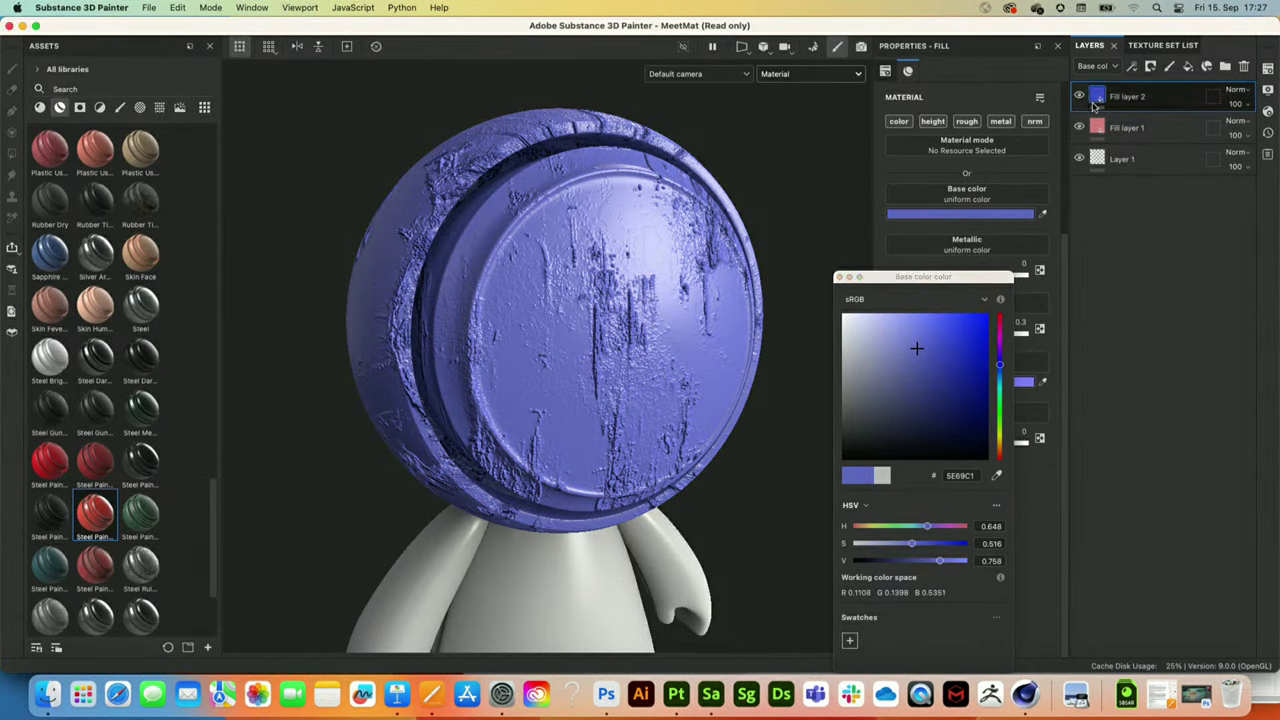
left_click(840, 282)
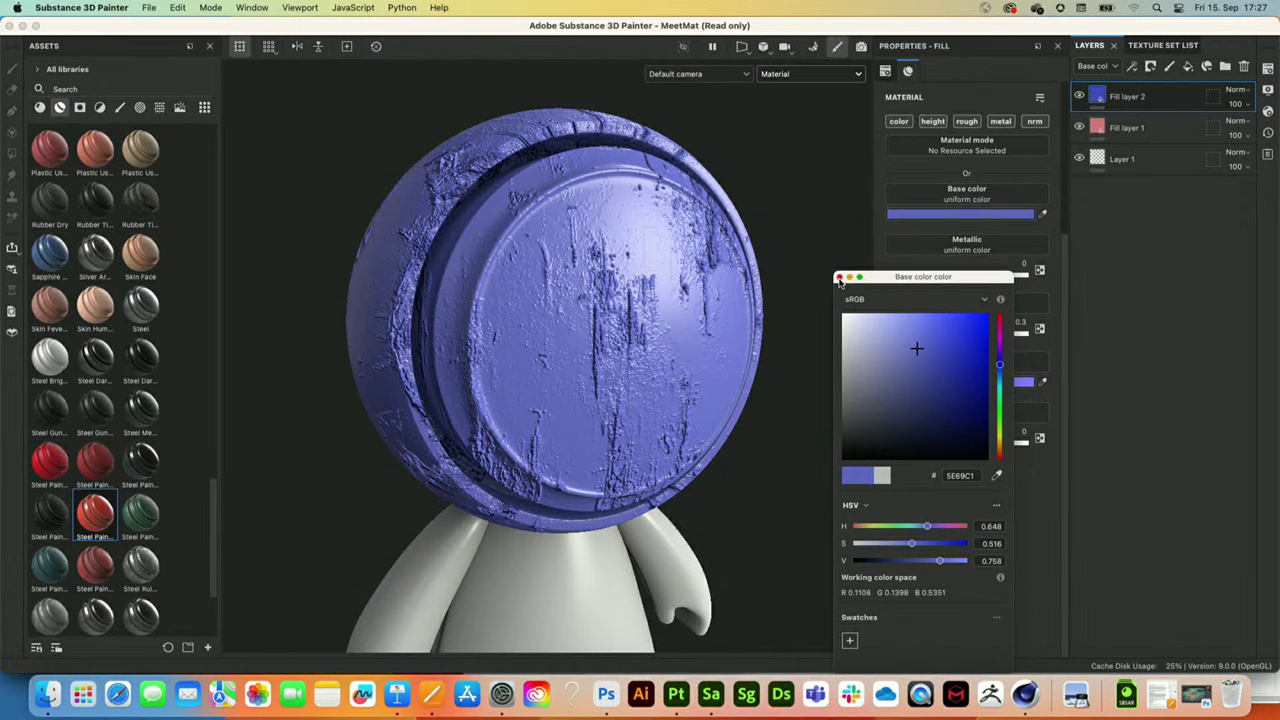
left_click(839, 277)
- Assign the Grunge Concrete Dirty texture to the blue fill layer's Roughness channel
left_click(979, 308)
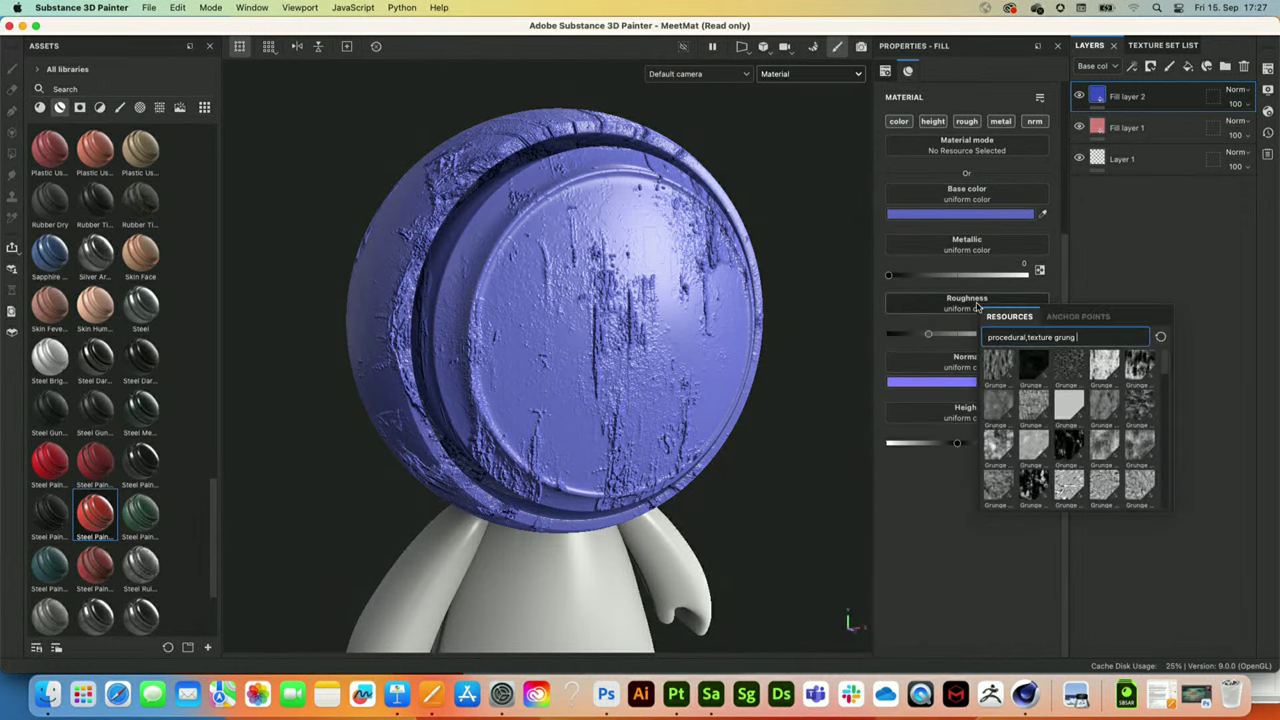
left_click(1036, 408)
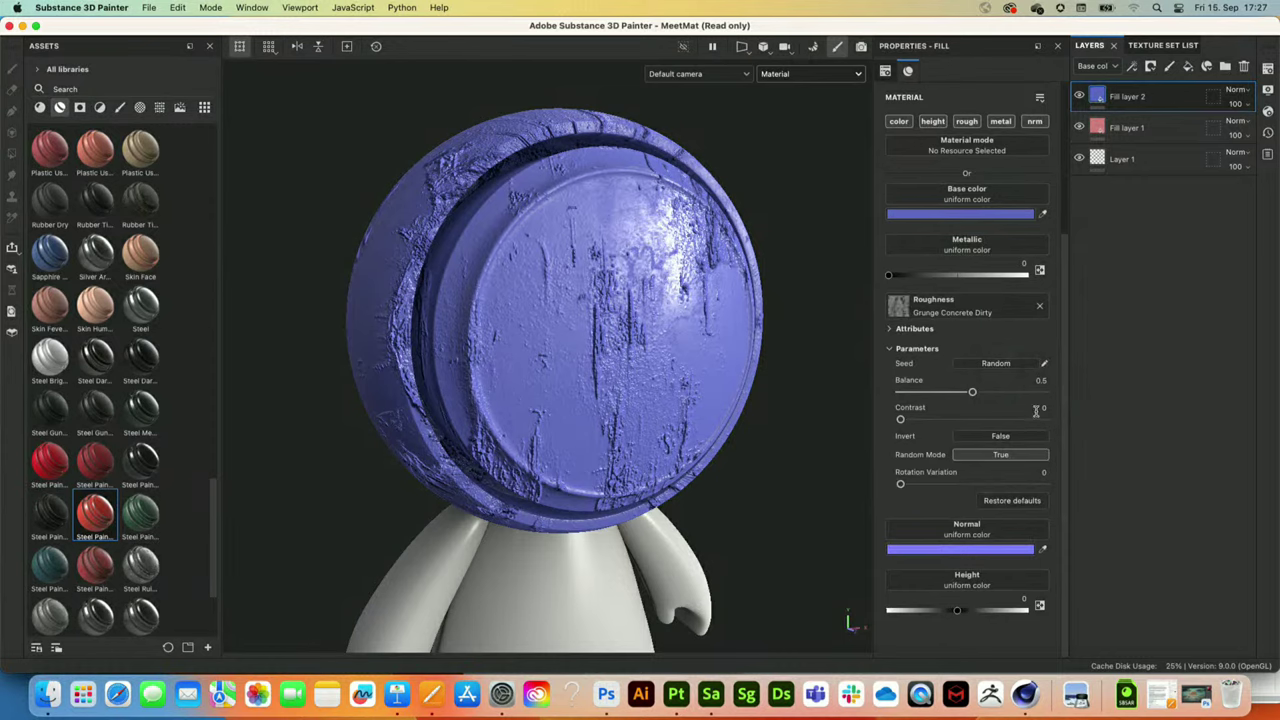
left_click_drag(690, 304, 691, 293, "alt")
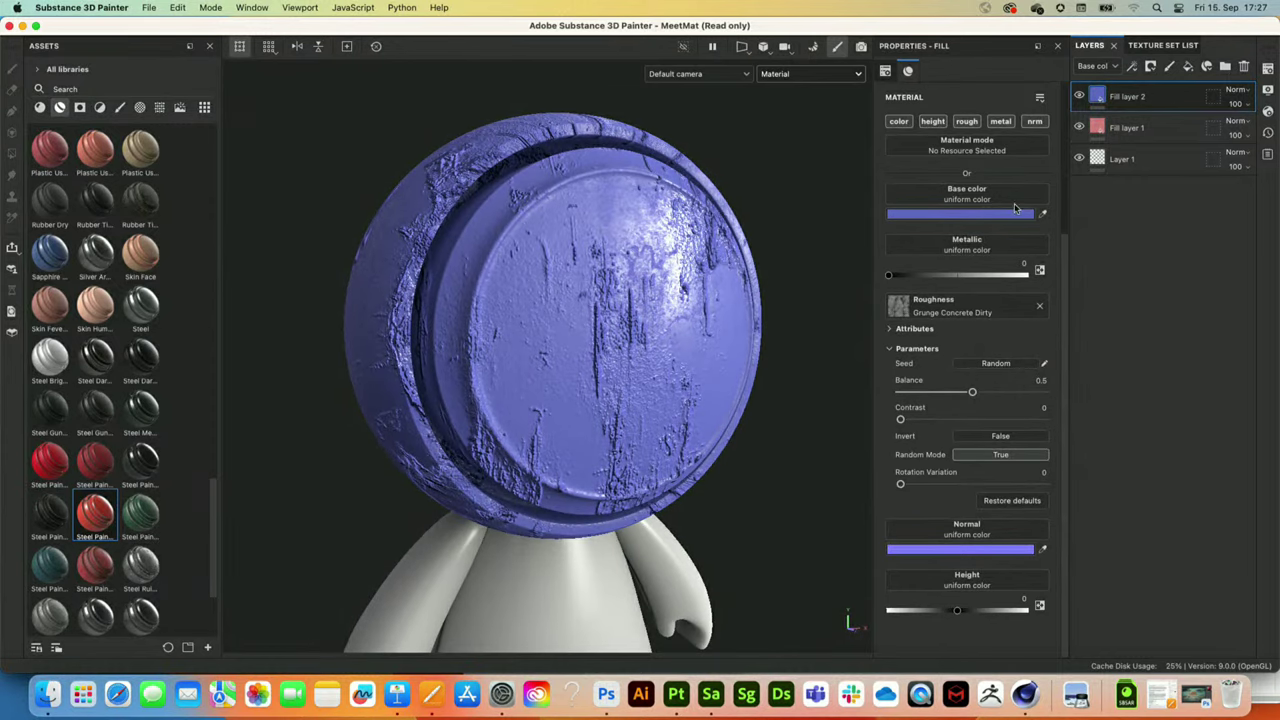
- Try the Grunge Croncrete Moss Medium texture in the blue fill layer's Height channel and remove it
left_click(976, 585)
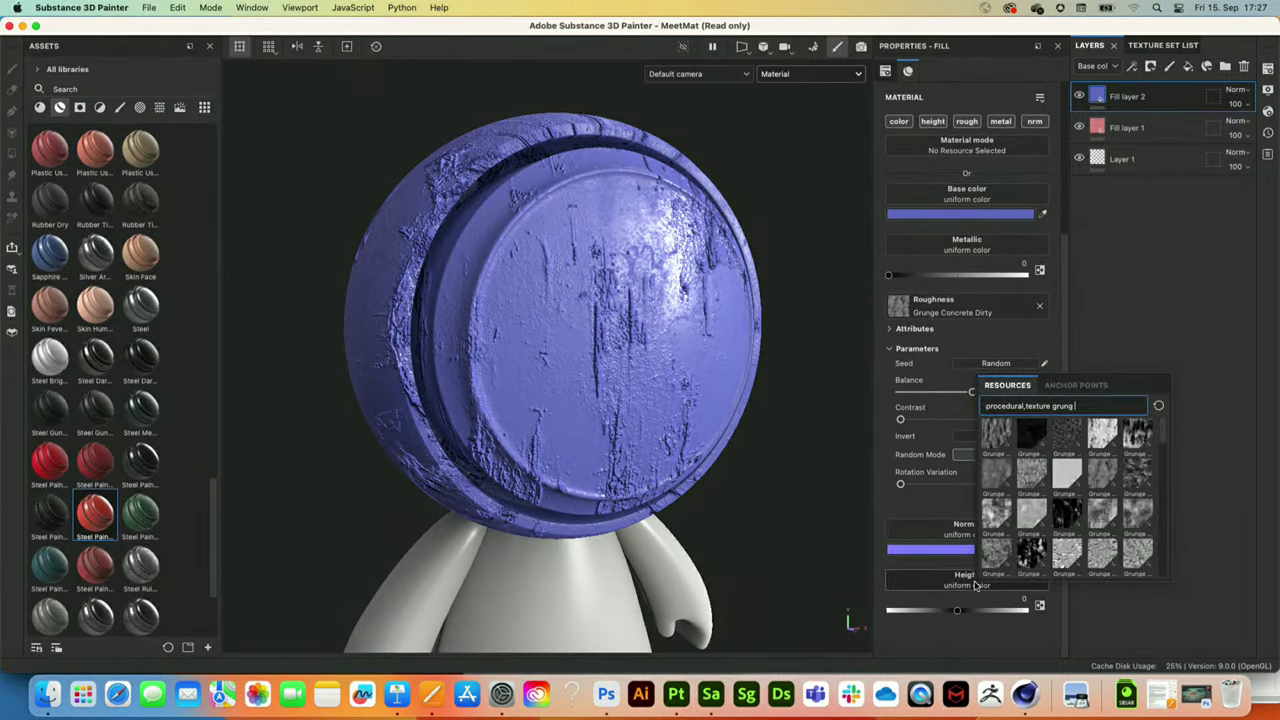
left_click(1103, 516)
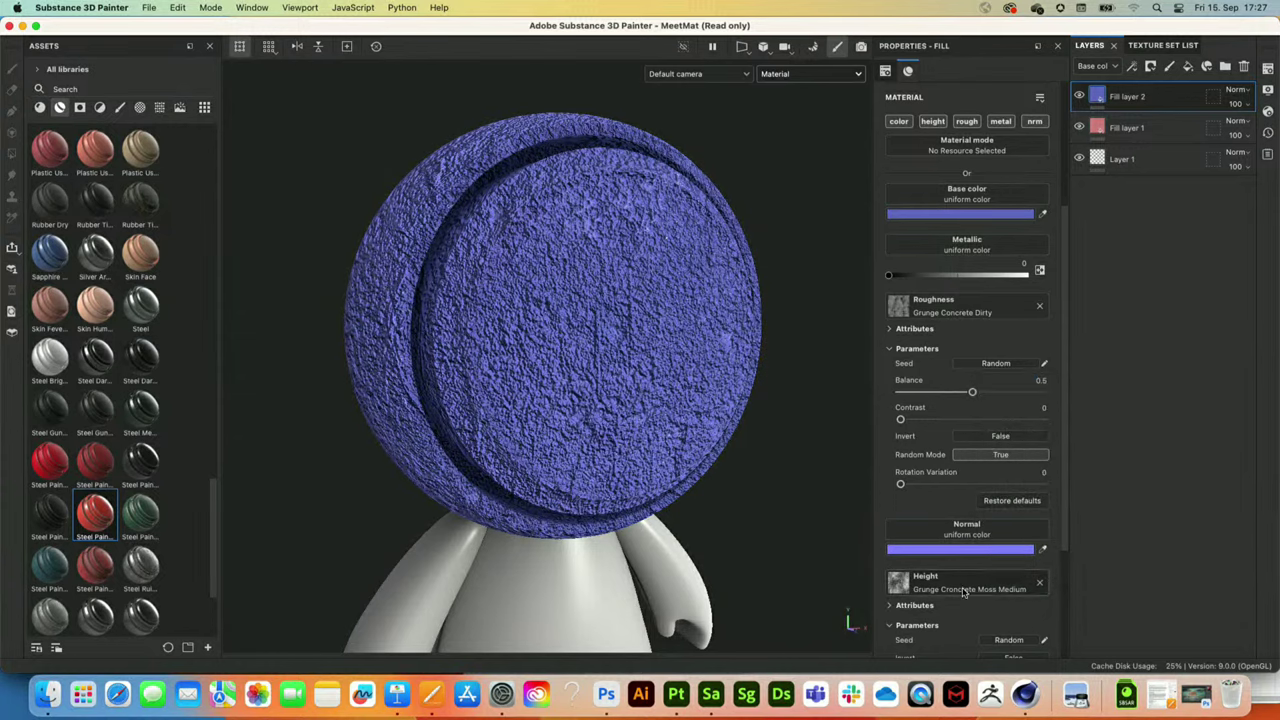
left_click(1038, 587)
- Assign the Grunge Croncrete Spots texture to the blue fill layer's Height channel and set its Balance to 0.15
left_click(981, 586)
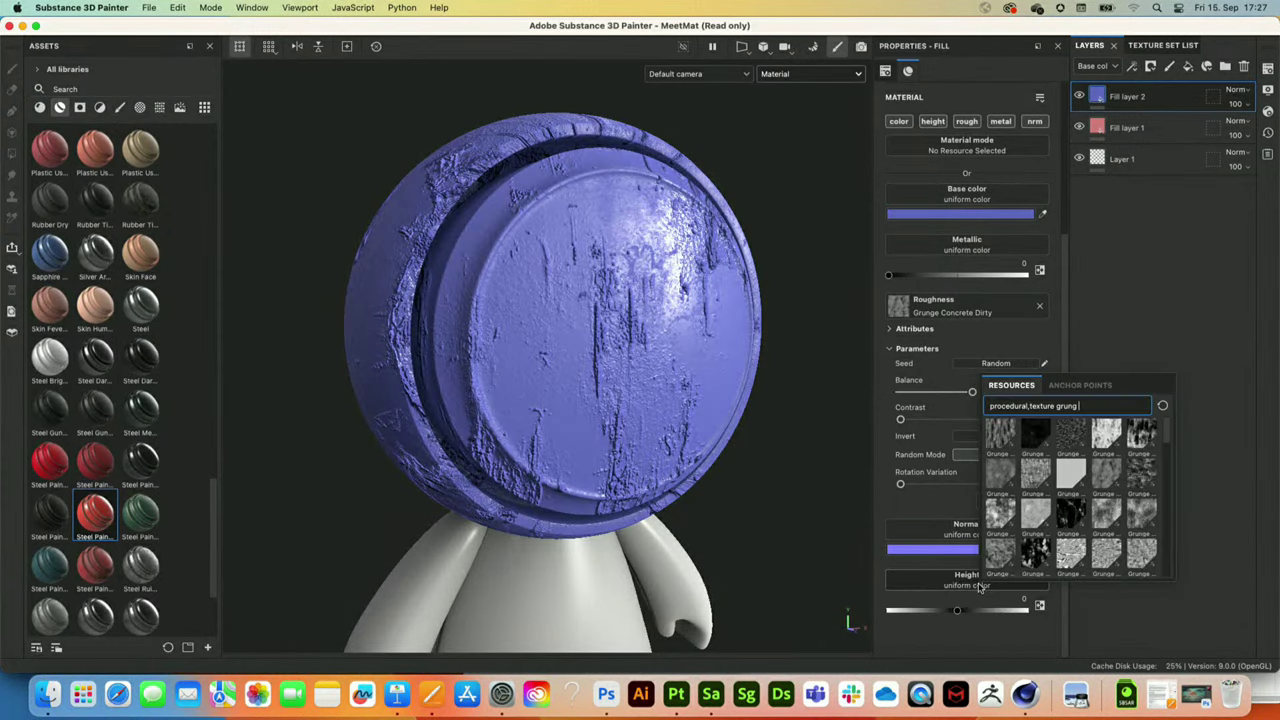
left_click(1036, 550)
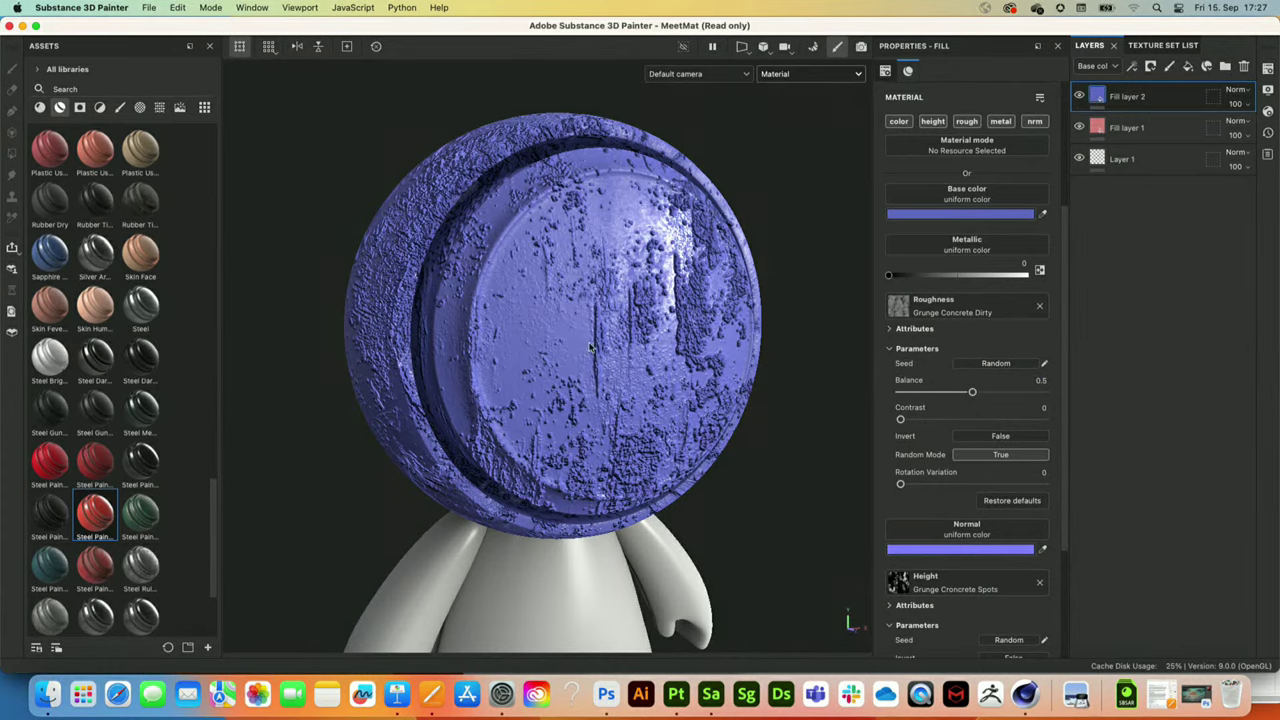
left_click_drag(590, 345, 745, 440, "alt")
scroll(950, 520, "down", 3)
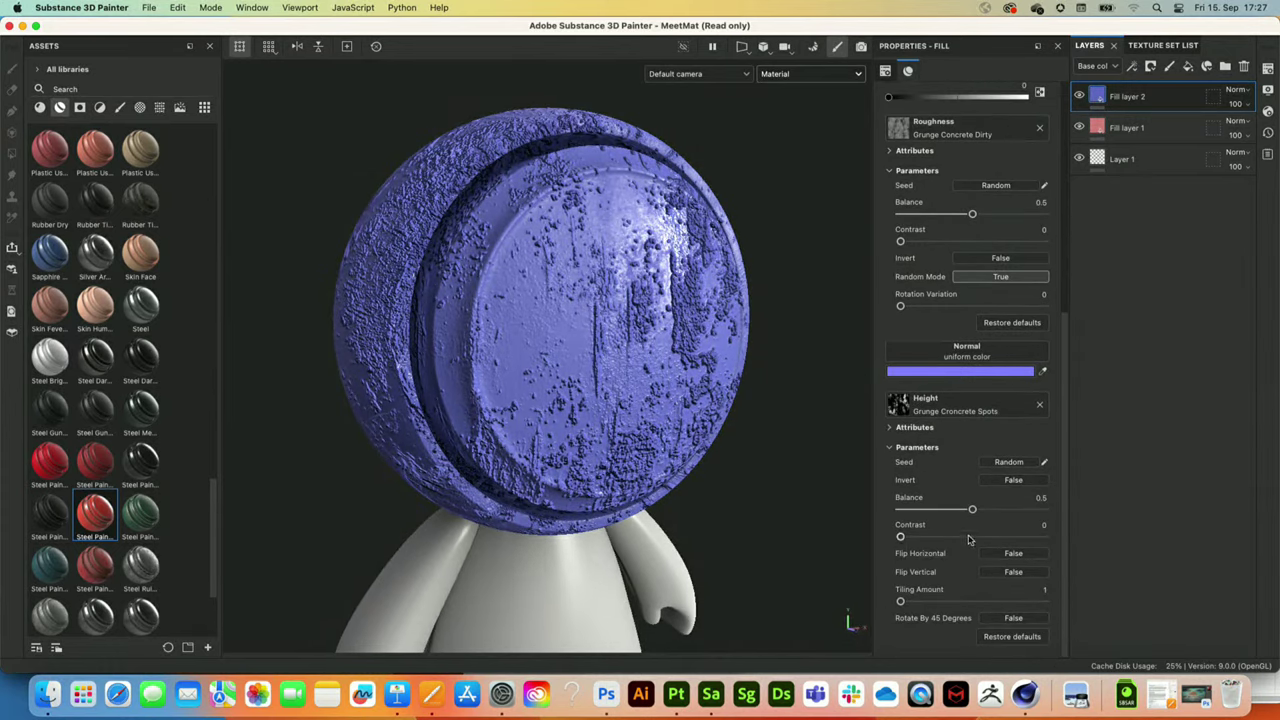
left_click_drag(972, 510, 922, 510)
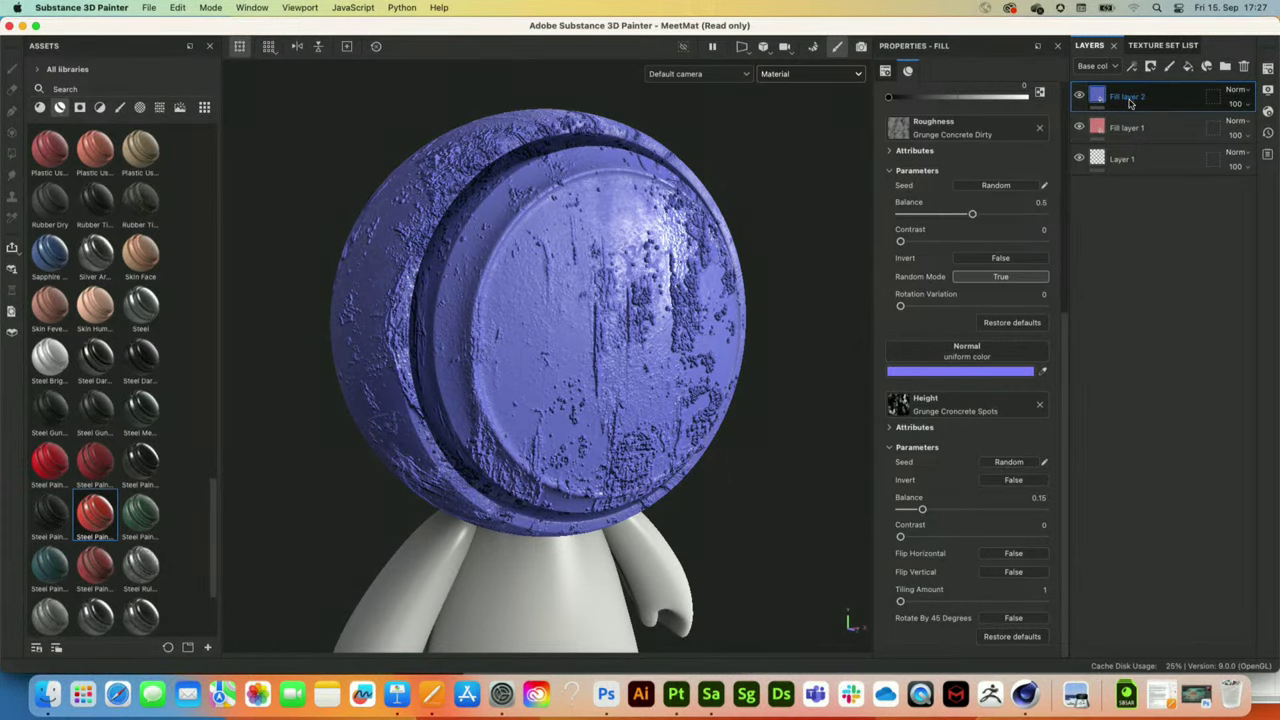
- Add a black mask to the blue fill layer and apply the Paint Old smart mask to it
left_click(1150, 68)
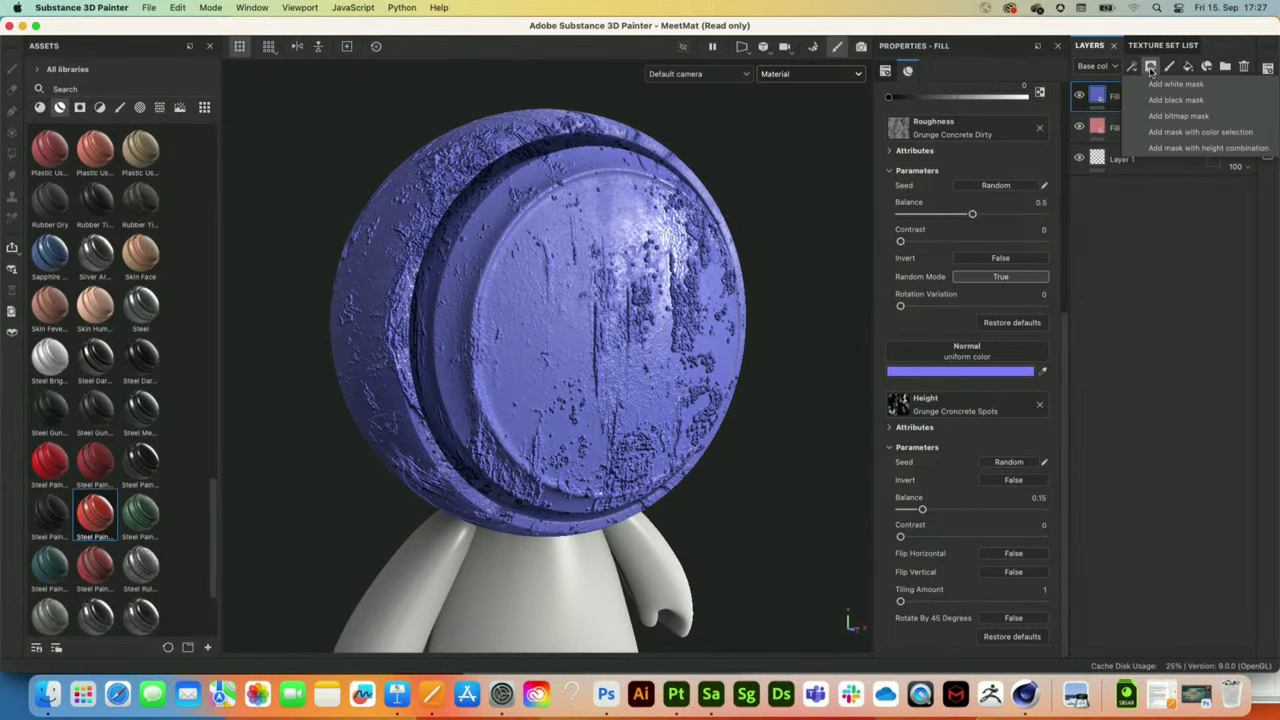
left_click(1174, 100)
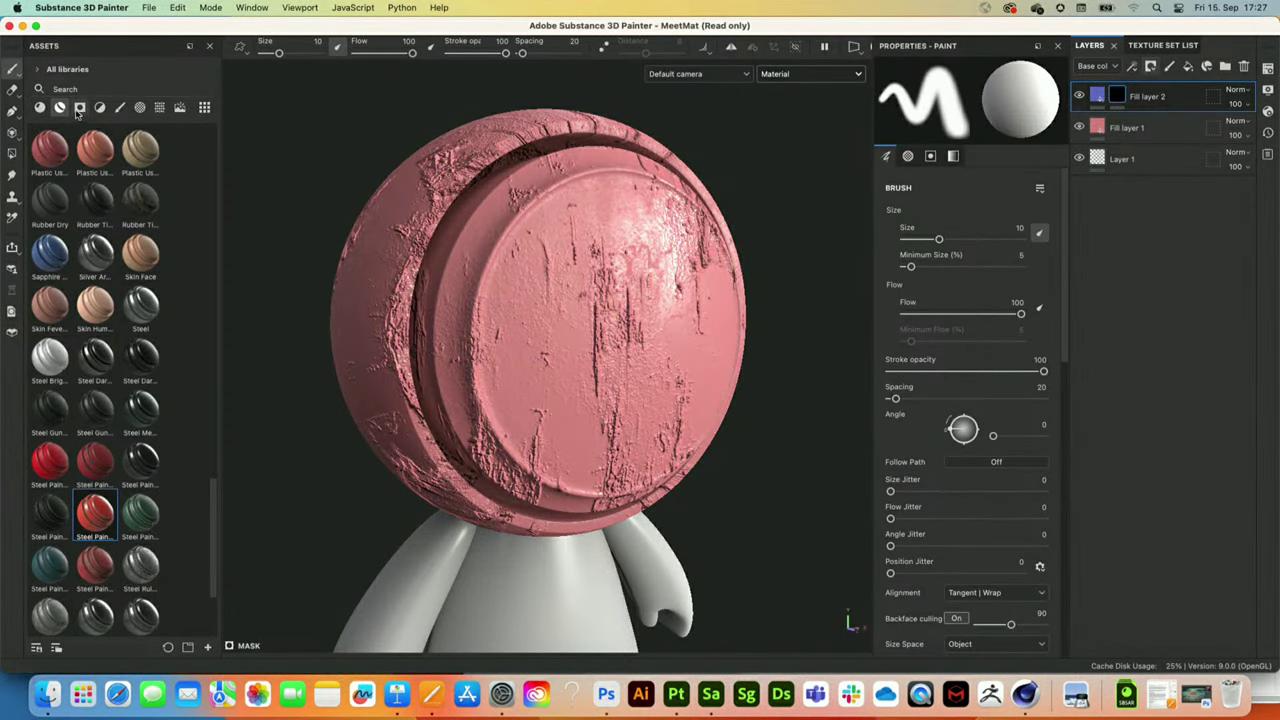
left_click(81, 108)
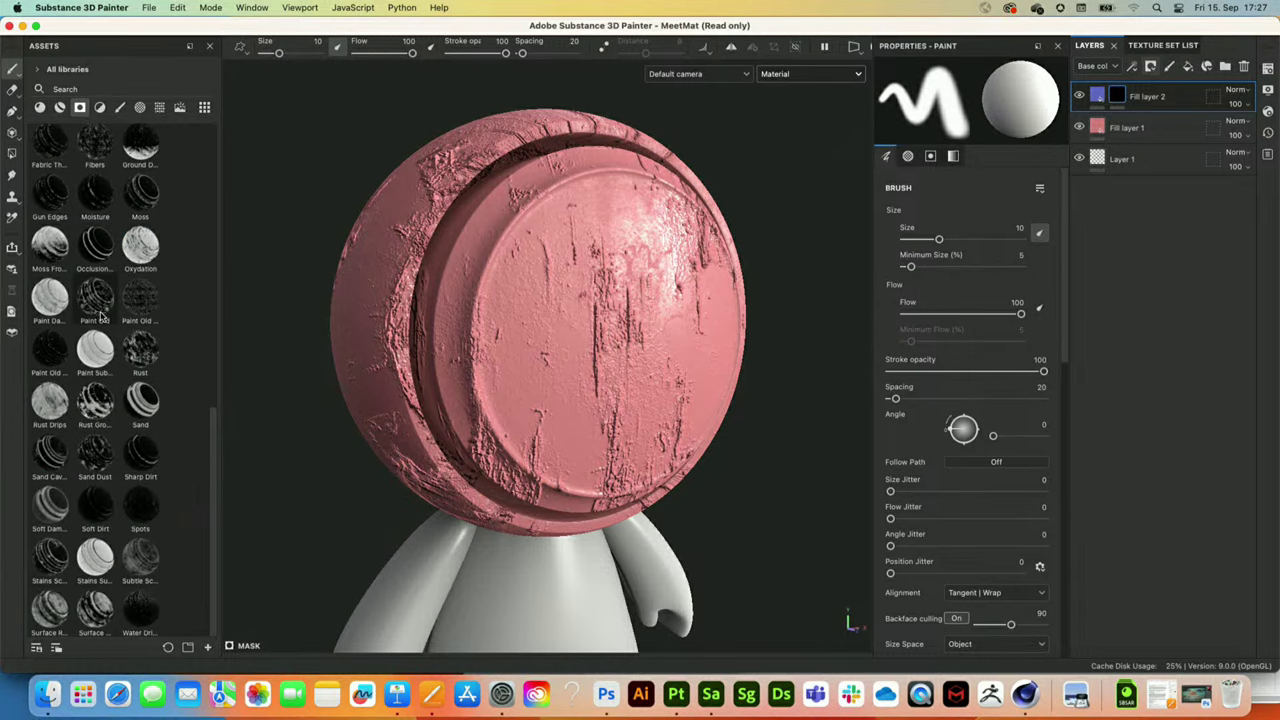
left_click_drag(983, 132, 1115, 99)
scroll(520, 240, "up", 1)
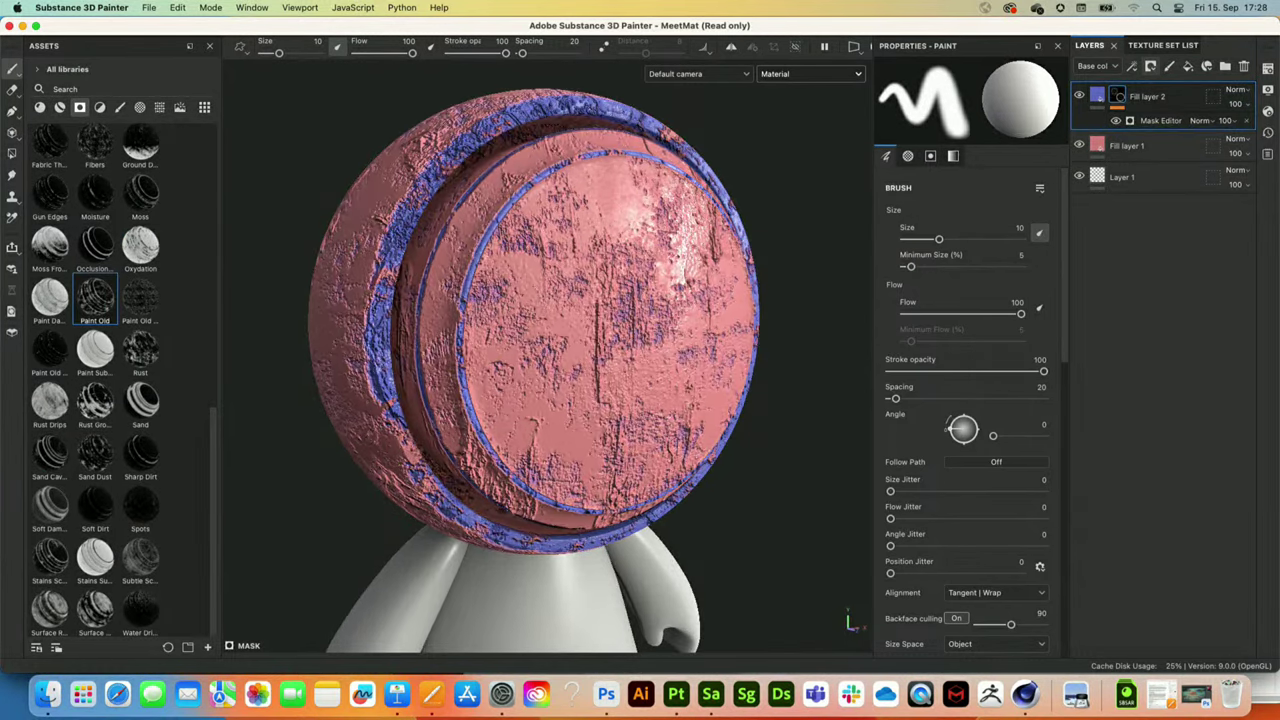
mouse_move(465, 236)
left_mouse_down("alt")
mouse_move(582, 234)
mouse_move(447, 249)
mouse_move(465, 248)
left_mouse_up("alt")
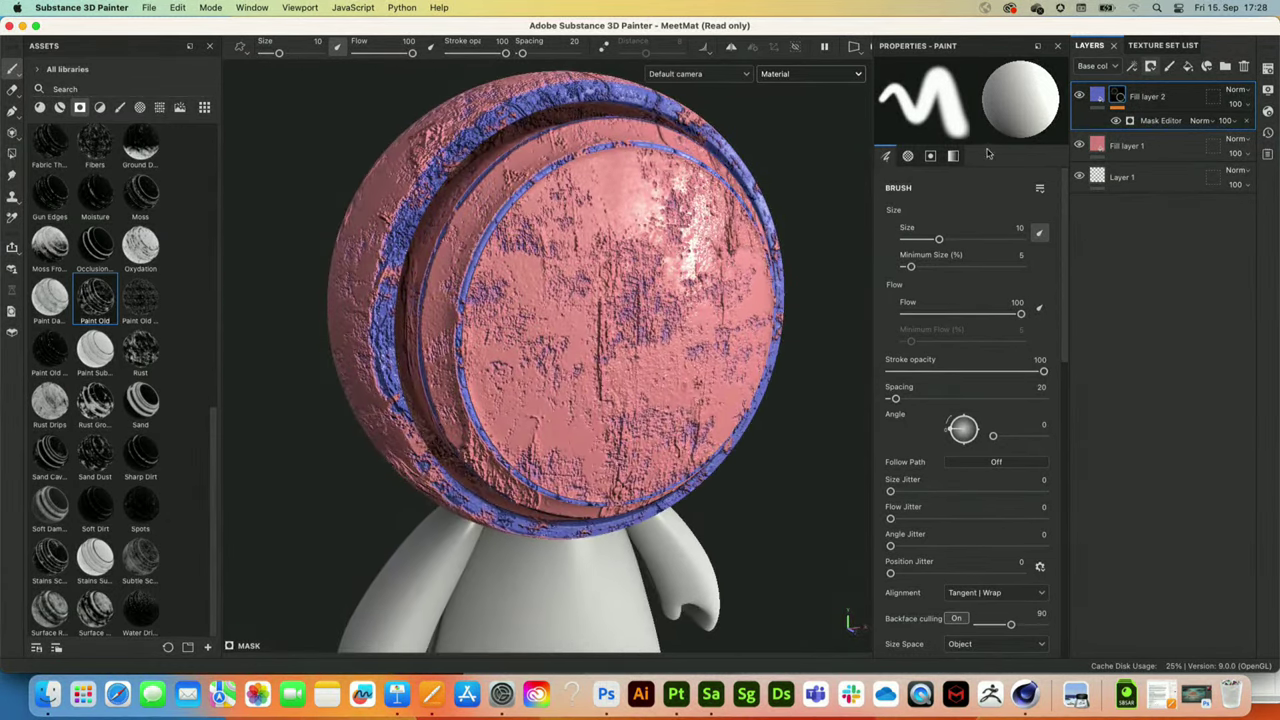
- Set the Mask Editor on the blue fill layer's mask to Global Balance 0.39, Texture 2 0.81 and Curvature 0.84
left_click(1162, 122)
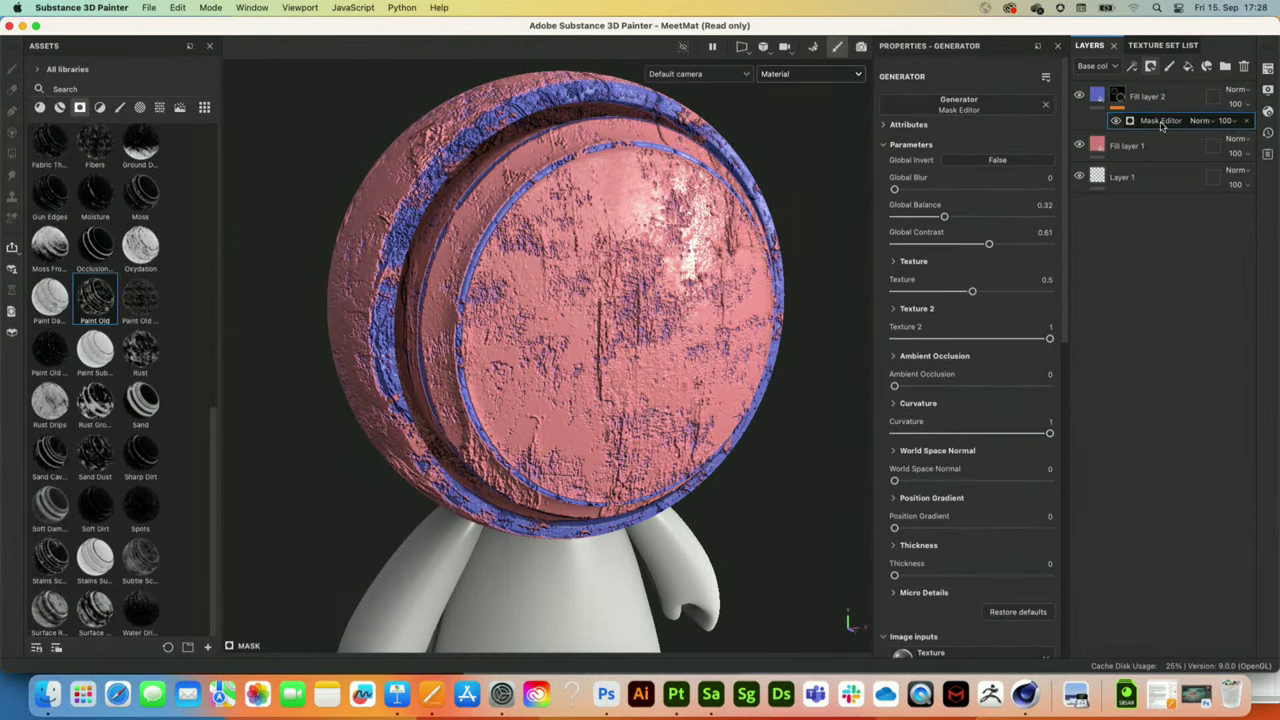
left_click_drag(948, 221, 954, 220)
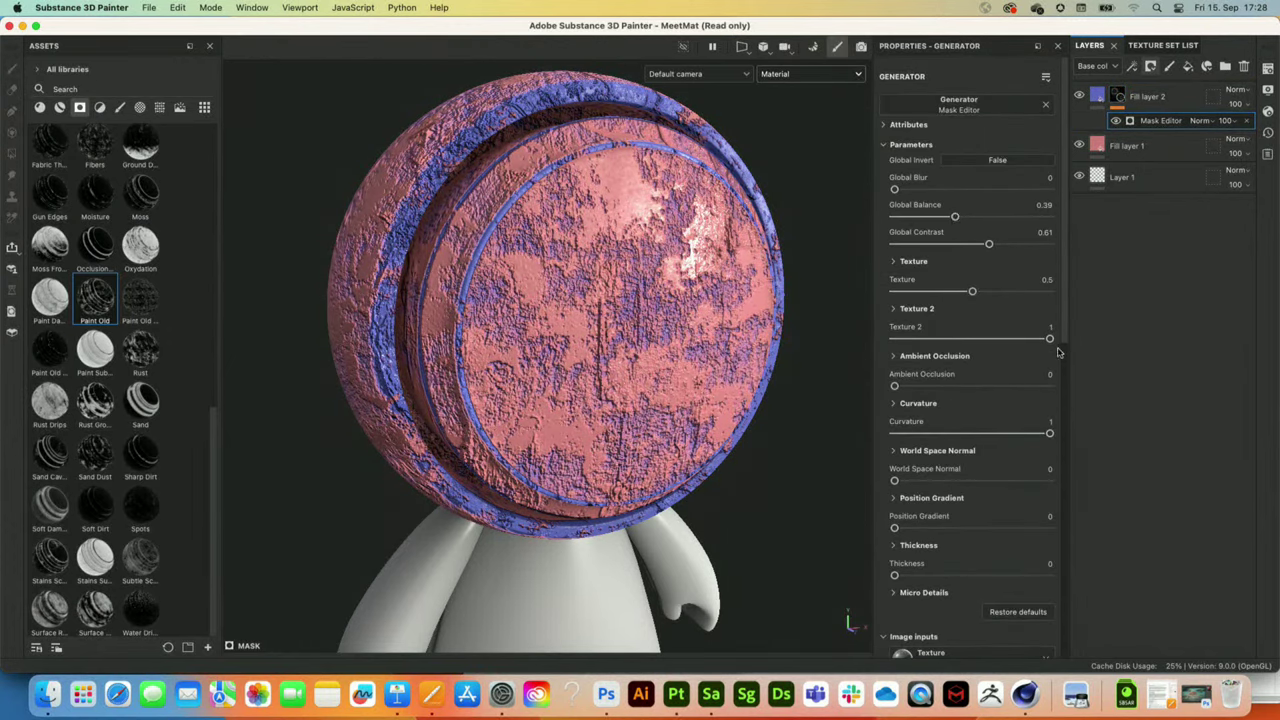
left_click_drag(1049, 339, 1020, 339)
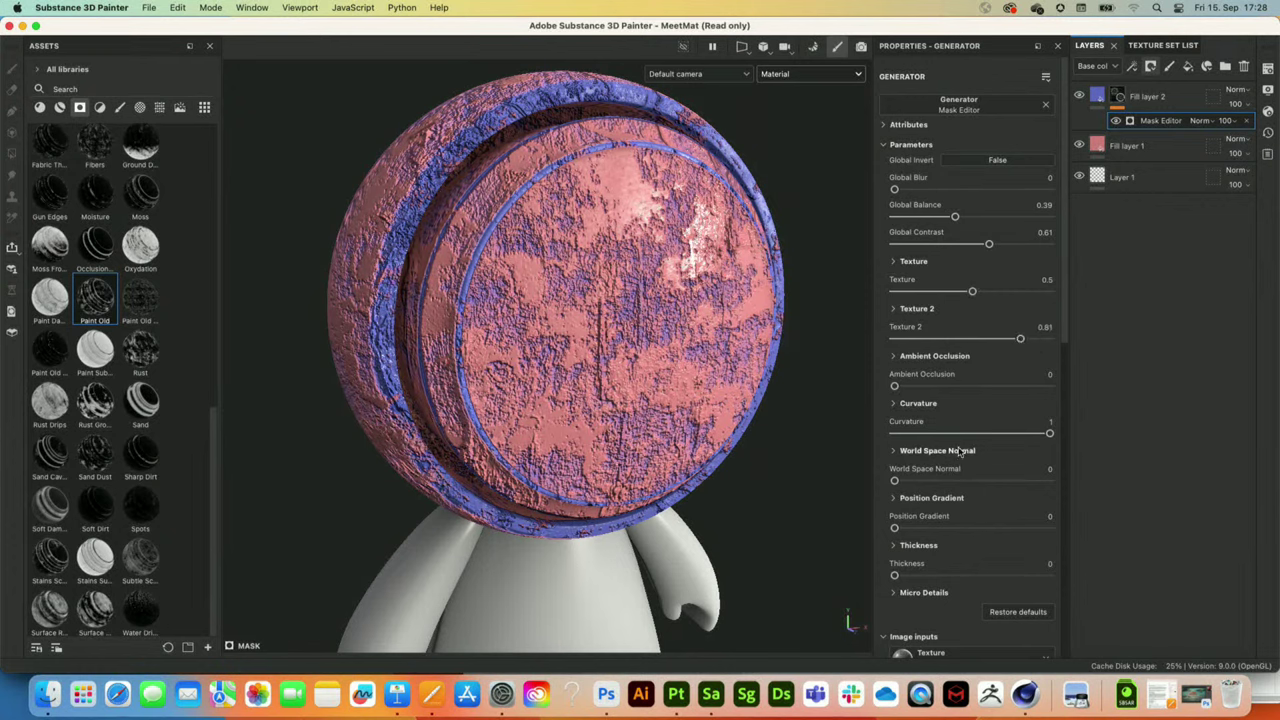
mouse_move(1049, 433)
left_mouse_down()
mouse_move(1003, 433)
mouse_move(1026, 434)
left_mouse_up()
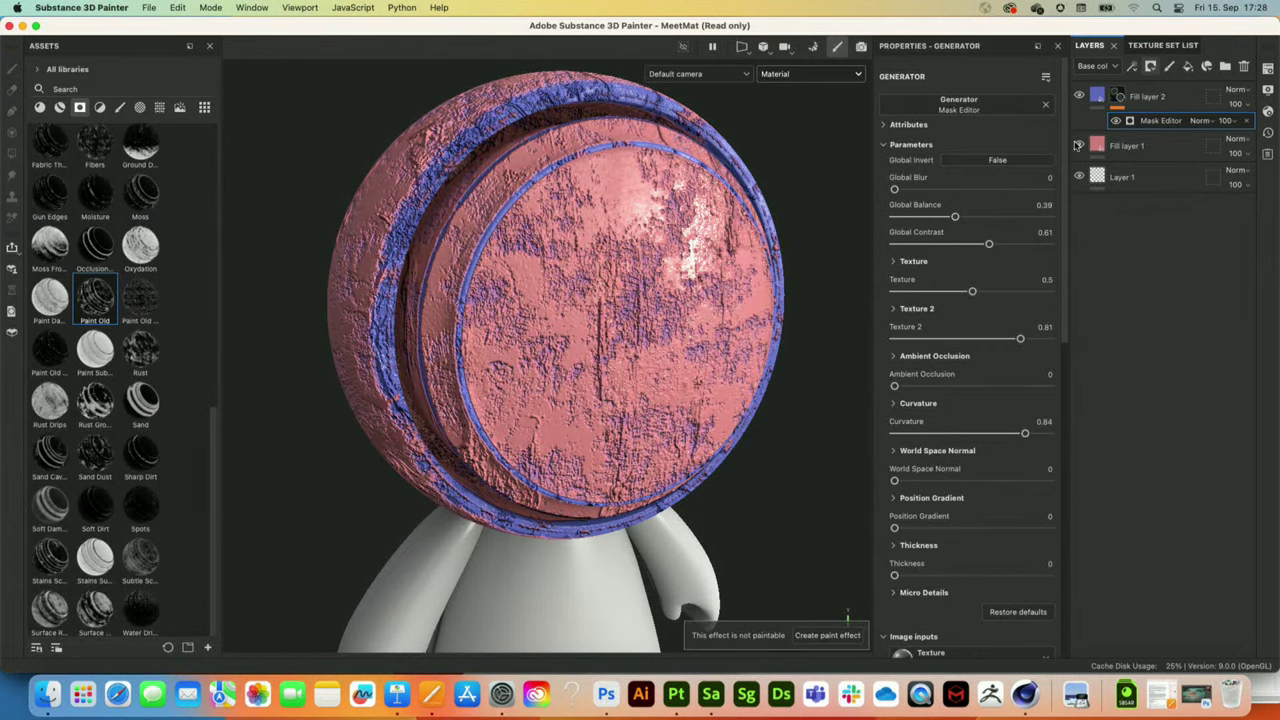
- Create a new folder and move Fill layer 1 and Fill layer 2 into it
left_click(1230, 105)
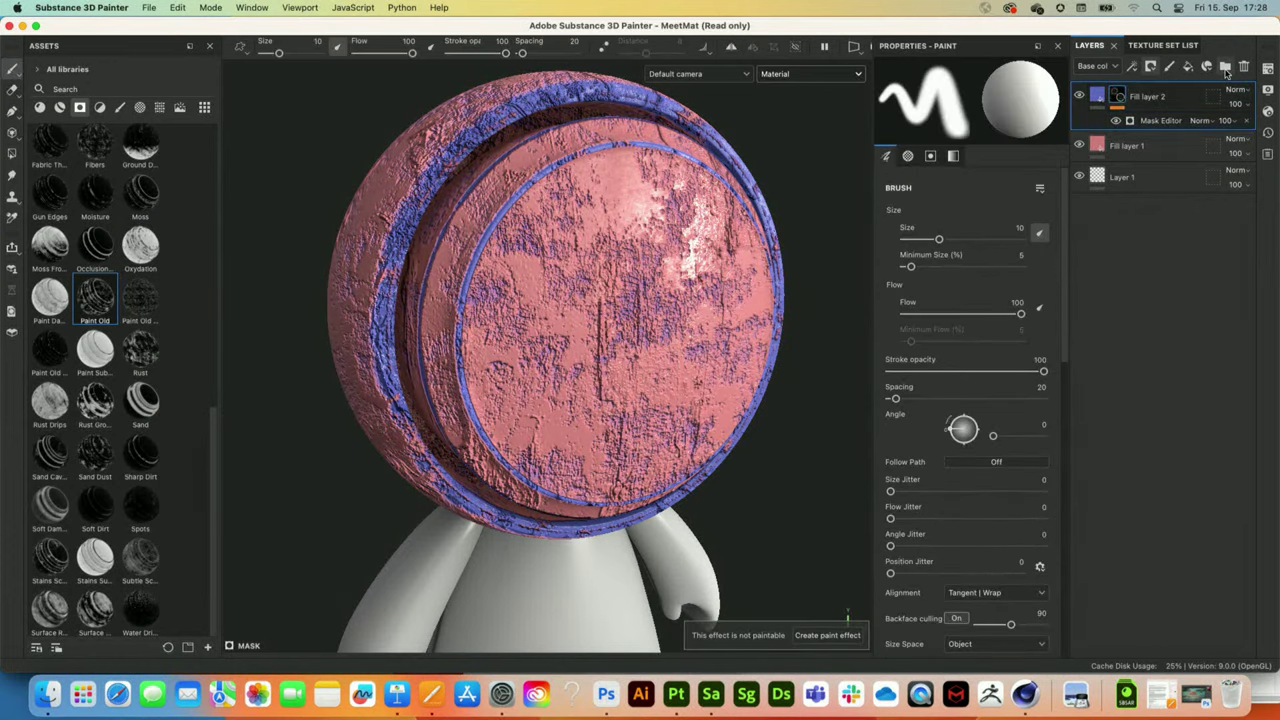
left_click(1225, 66)
left_click(1153, 130)
left_click(1154, 177, "shift")
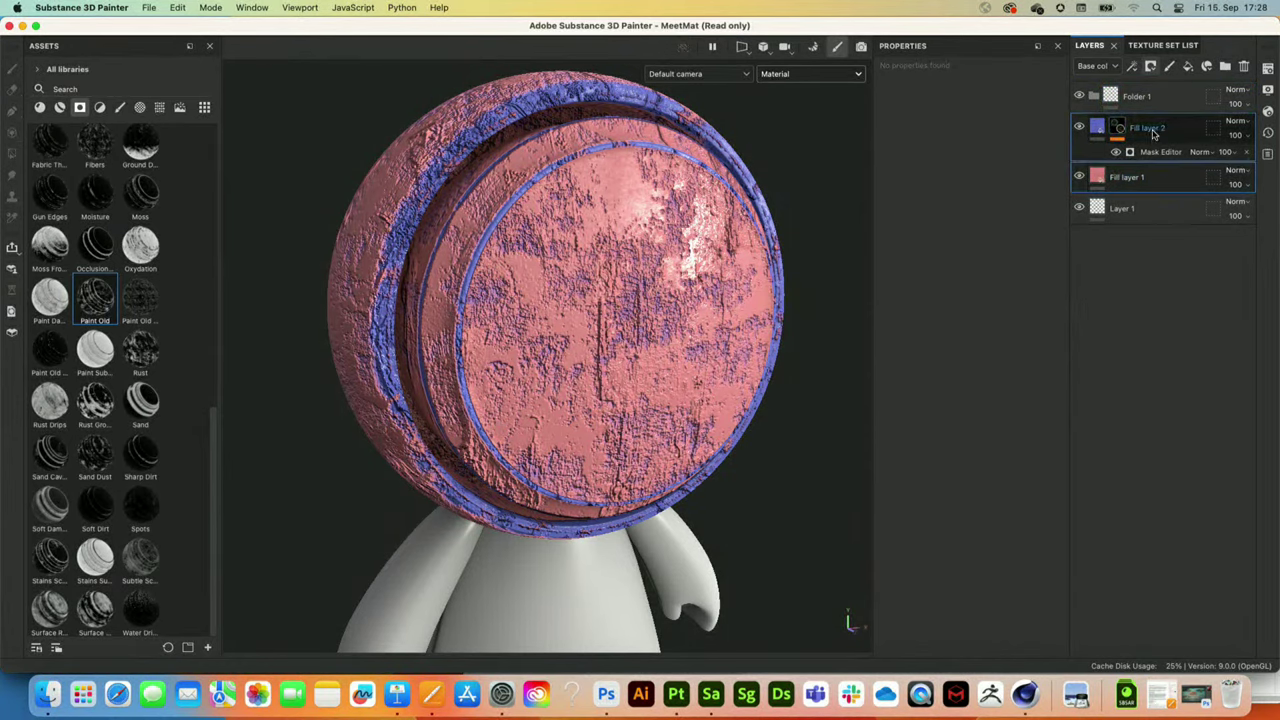
left_click_drag(1154, 134, 1147, 105)
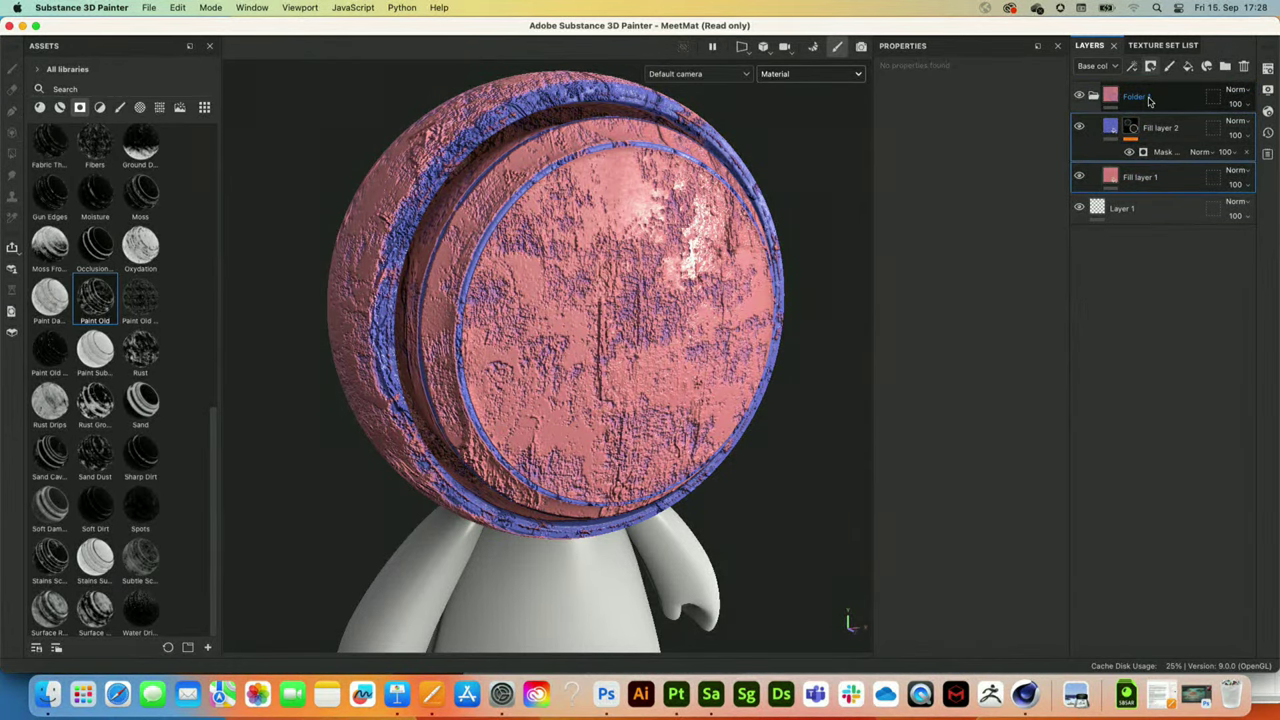
- Show the folder's option for creating a smart material without using it, and delete the folder with both fill layers
right_click(1149, 100)
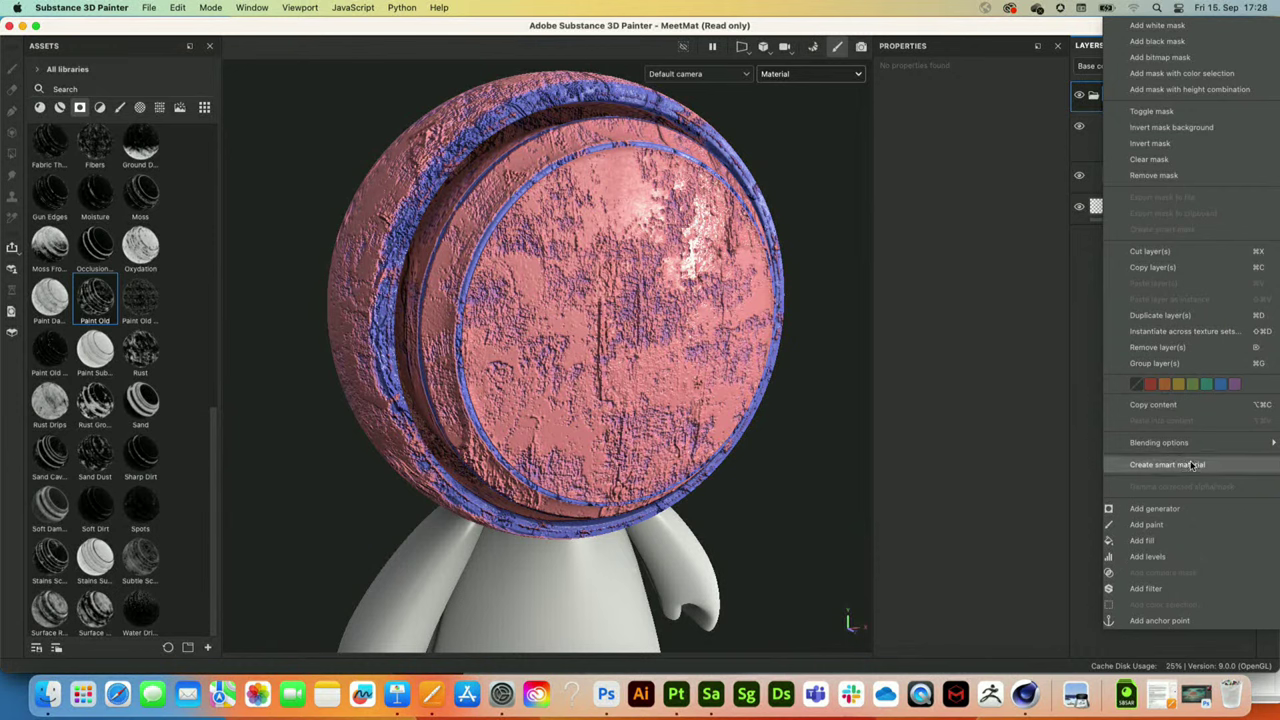
left_click(987, 248)
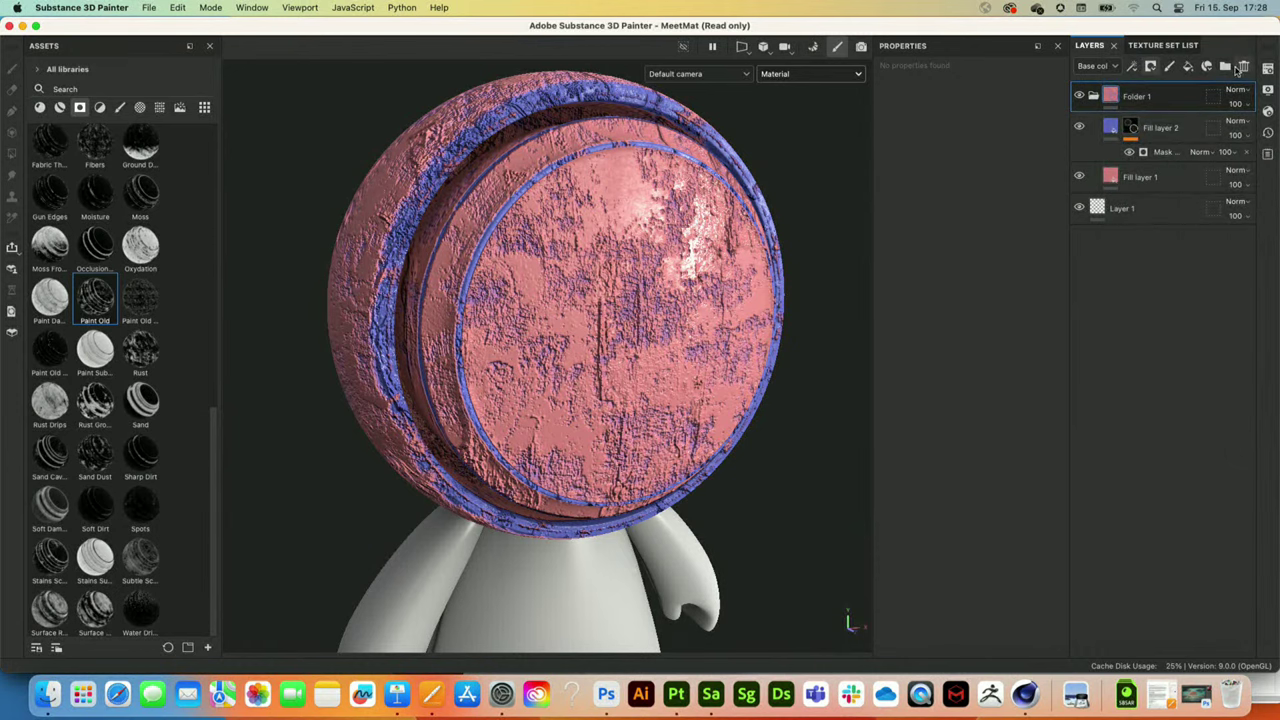
left_click(1244, 66)
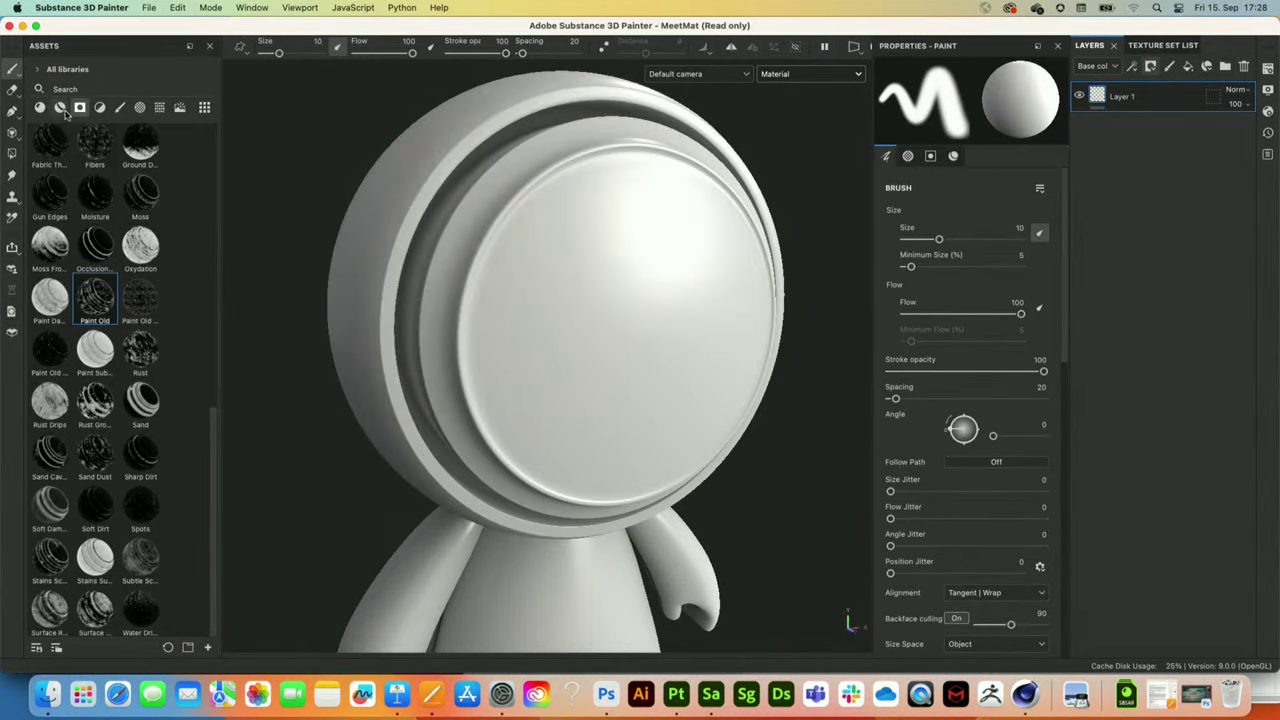
- Apply the Grunge_paint smart material to MeetMat's head
left_click(60, 107)
left_click_drag(95, 258, 674, 289)
left_click_drag(563, 334, 597, 317, "alt")
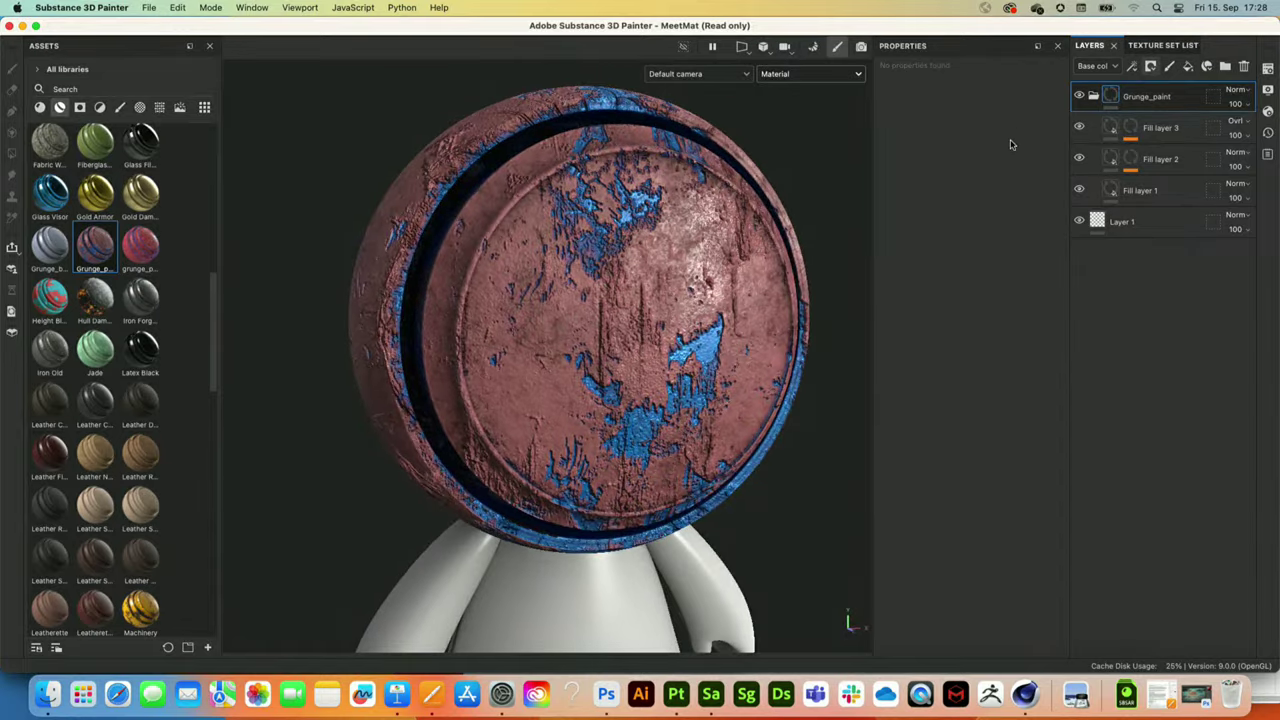
- Inspect Fill layer 3 of Grunge_paint and set its mask's Dirt generator to Dirt Level 0.43 and Dirt Contrast 0.6
left_click(1108, 130)
left_click(1112, 130)
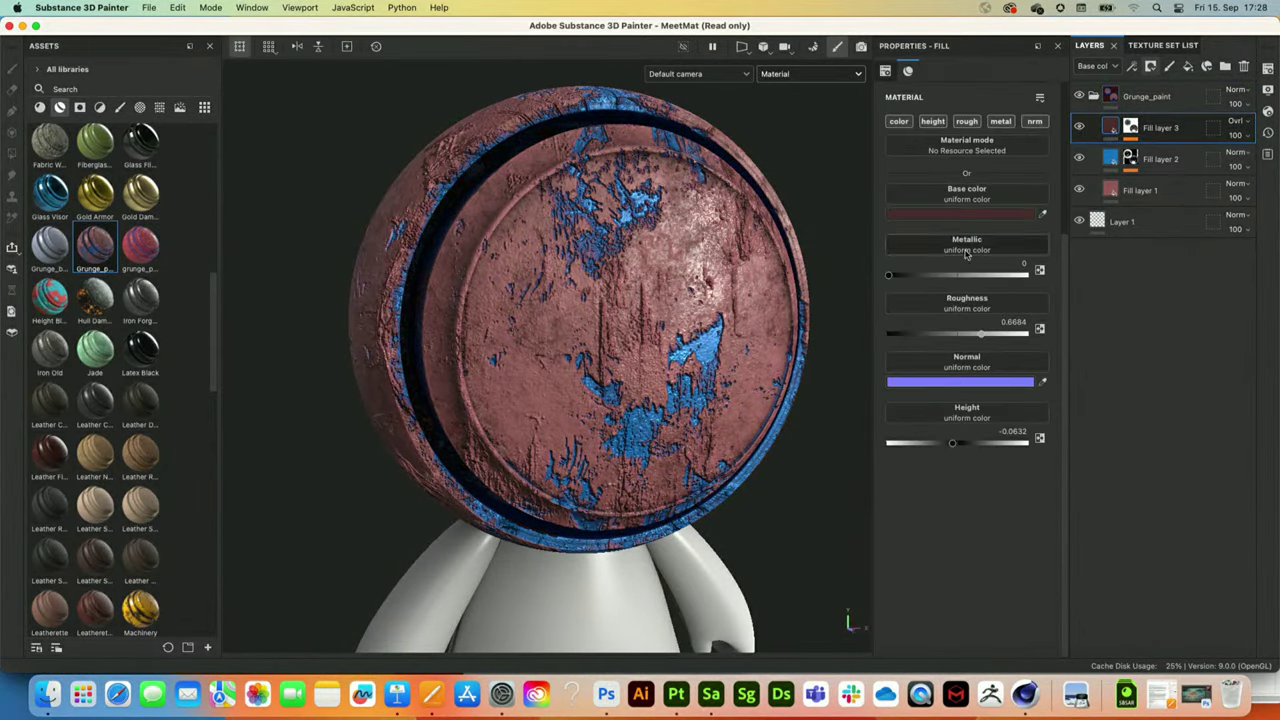
left_click(1131, 129)
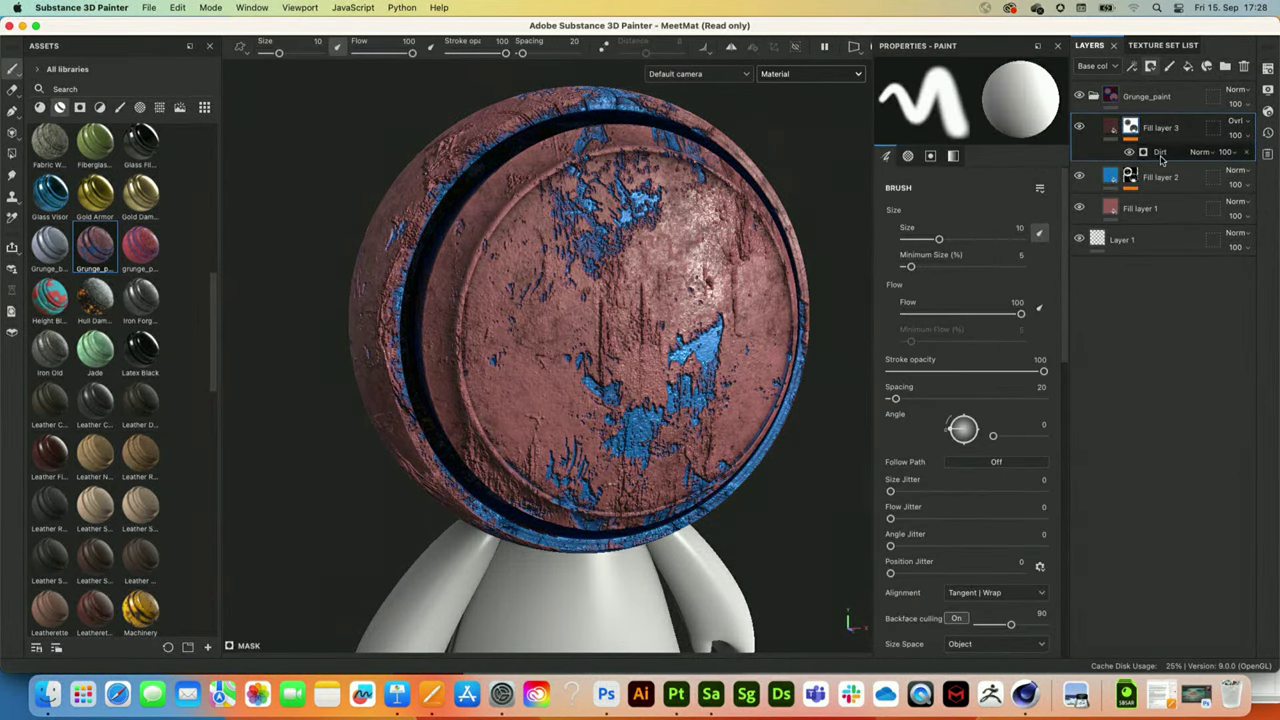
left_click(1160, 152)
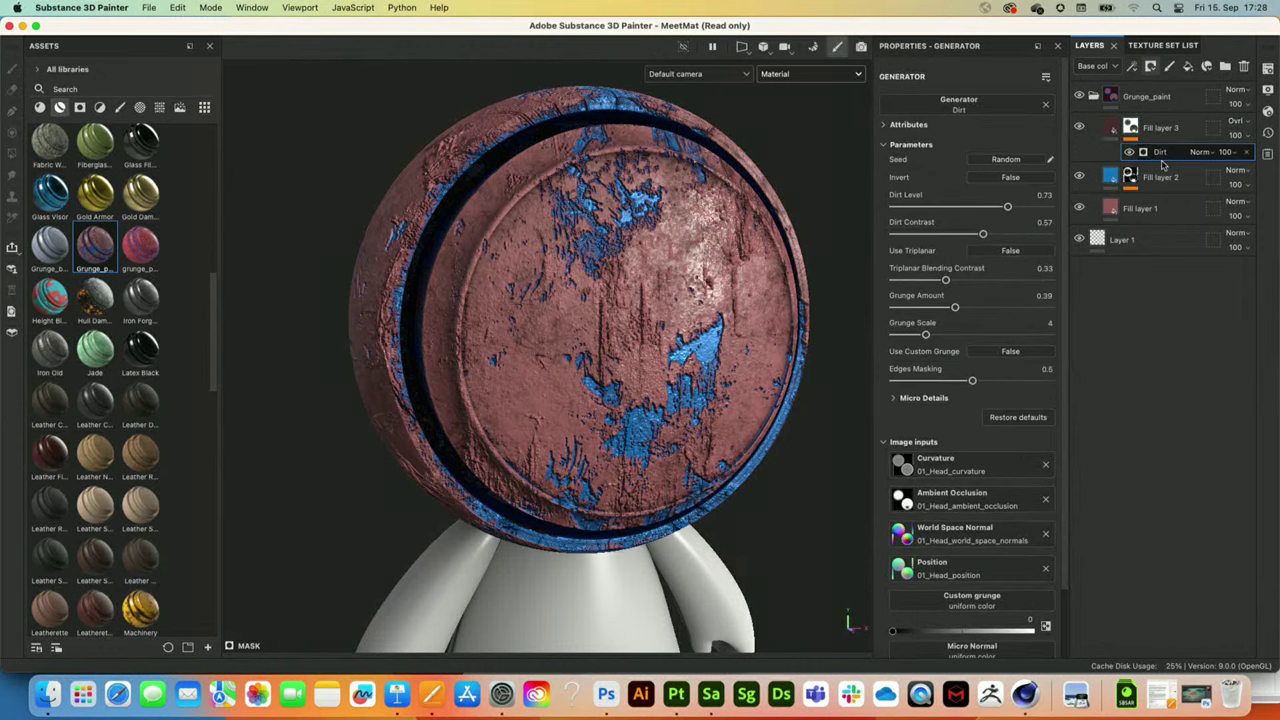
left_click_drag(1005, 208, 955, 211)
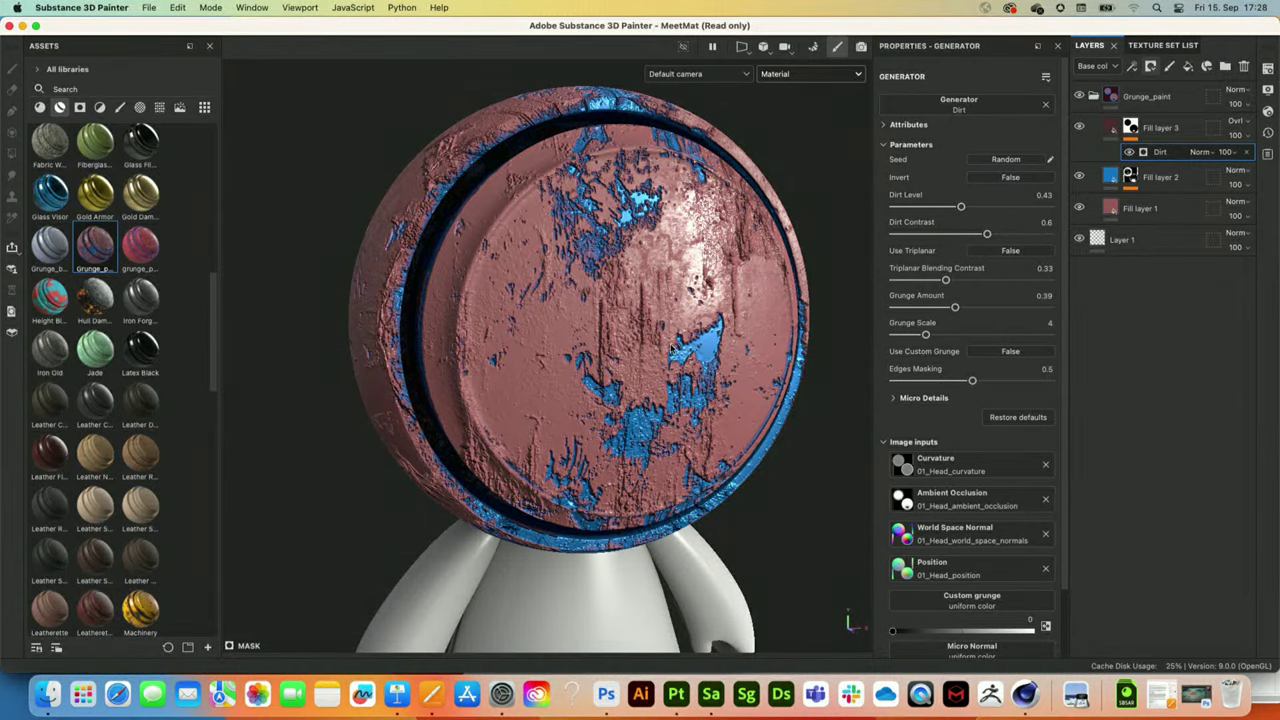
left_click_drag(630, 282, 636, 275, "alt")
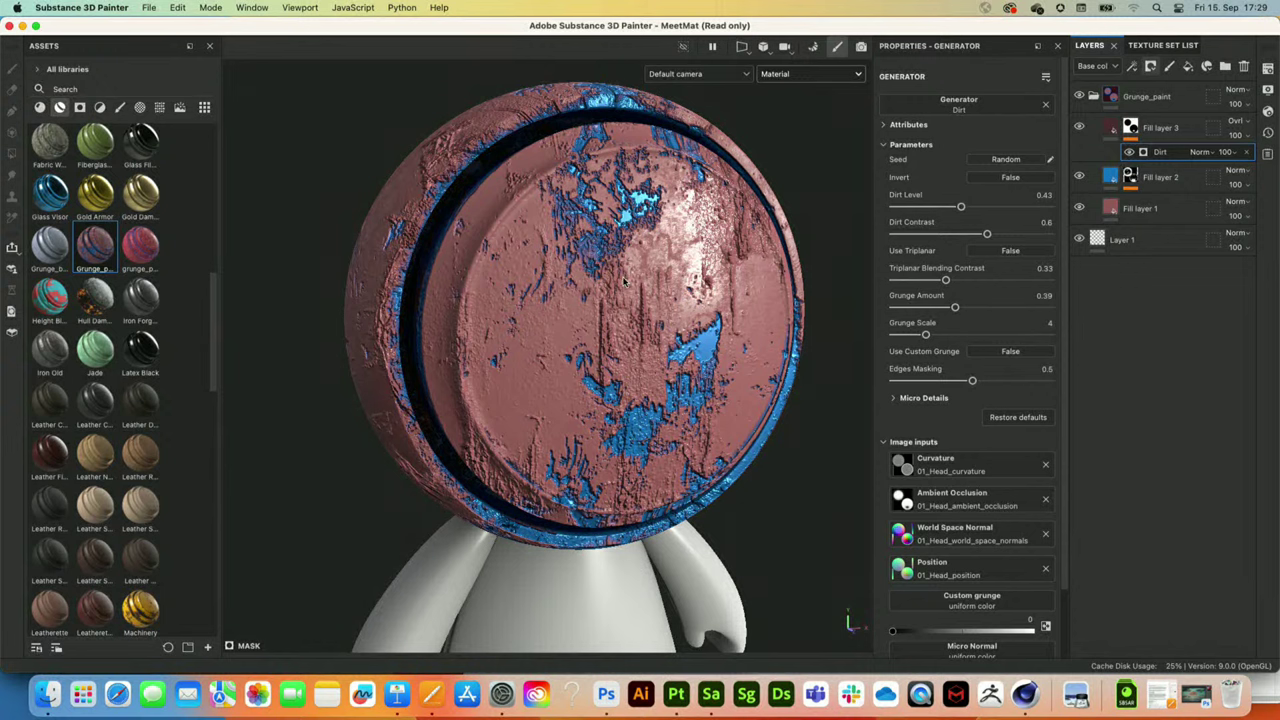
- Examine the list of mesh maps in the baking mode and return to painting without baking
left_click(212, 8)
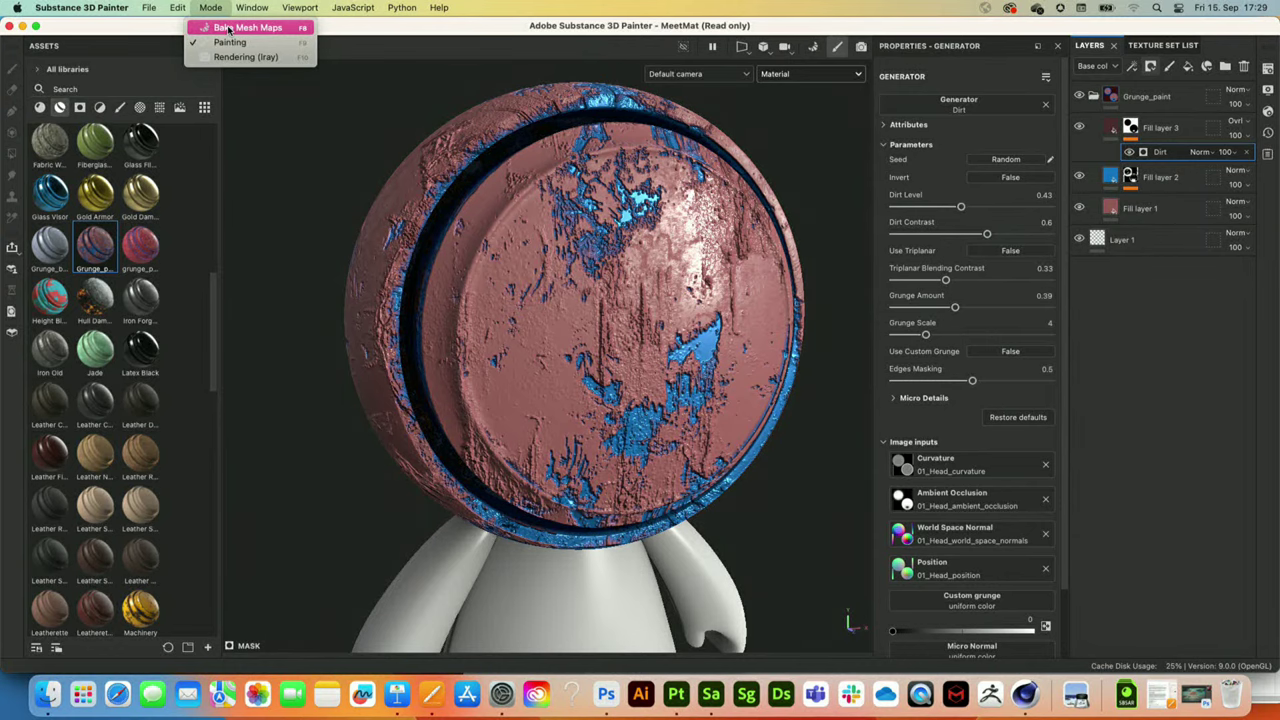
left_click(228, 28)
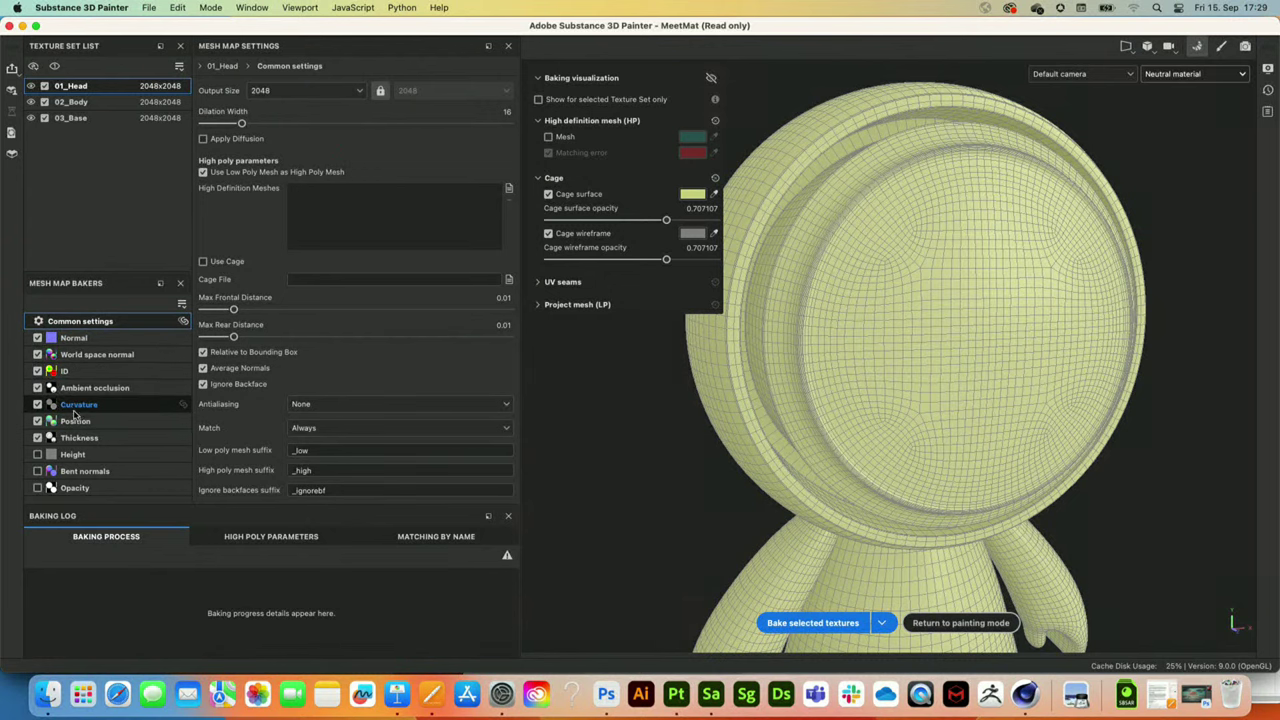
mouse_move(95, 409)
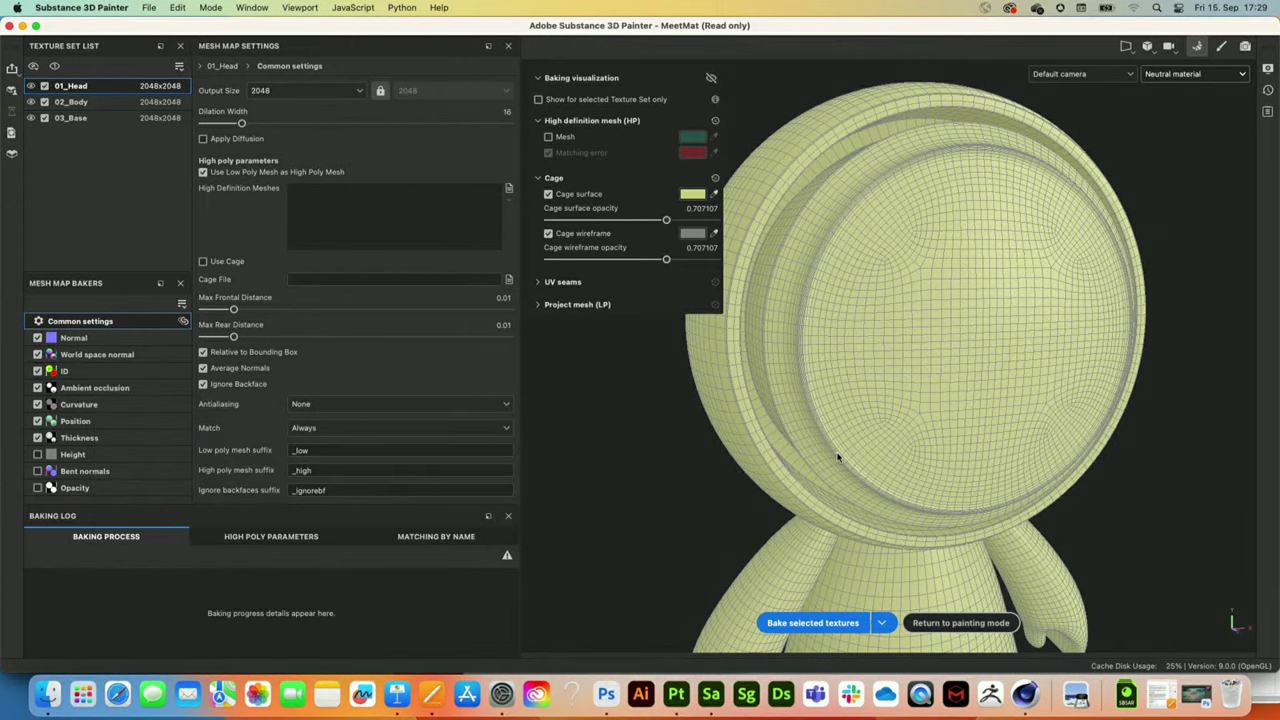
left_click(957, 623)
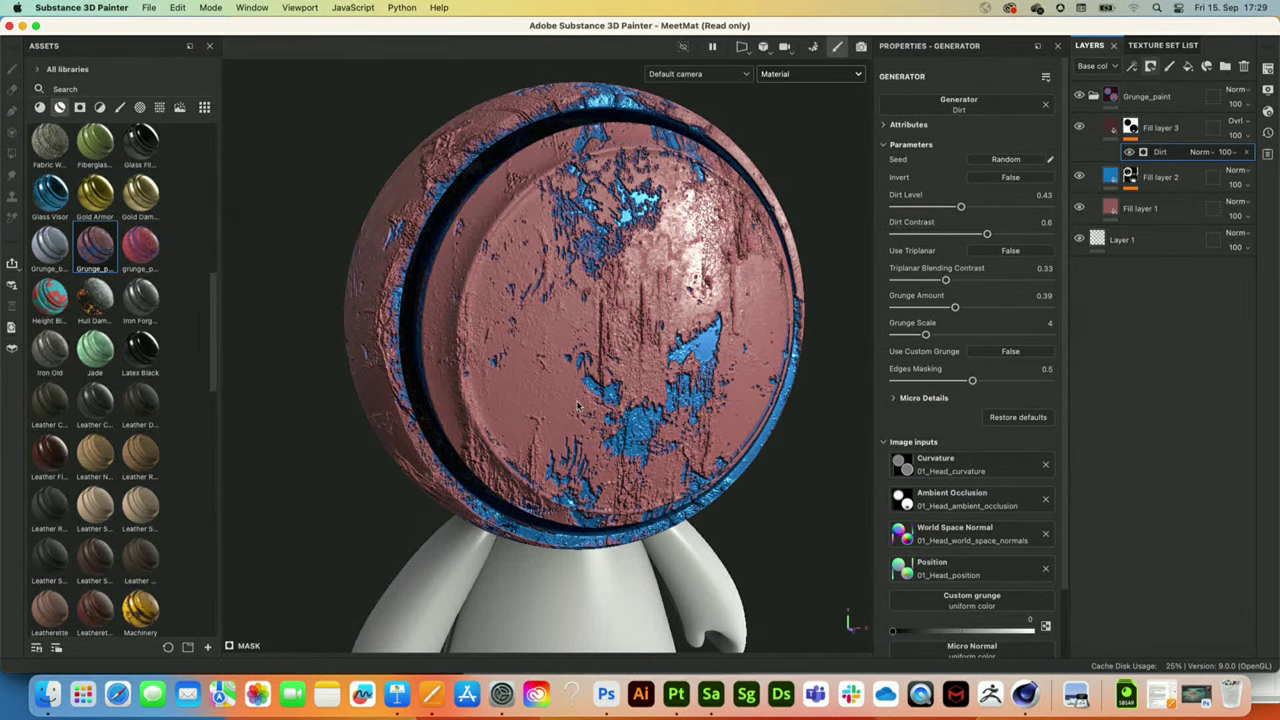
- Delete the Grunge_paint folder from the head's layer stack
left_click(1230, 96)
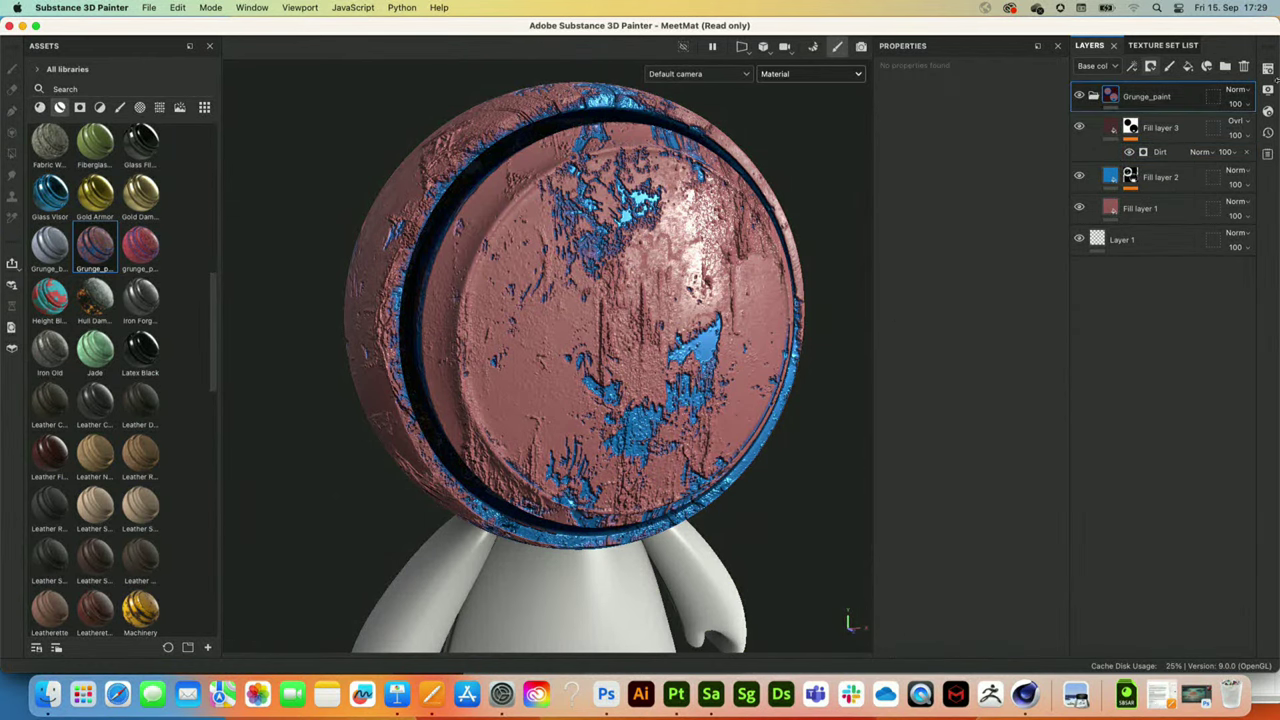
left_click(1244, 66)
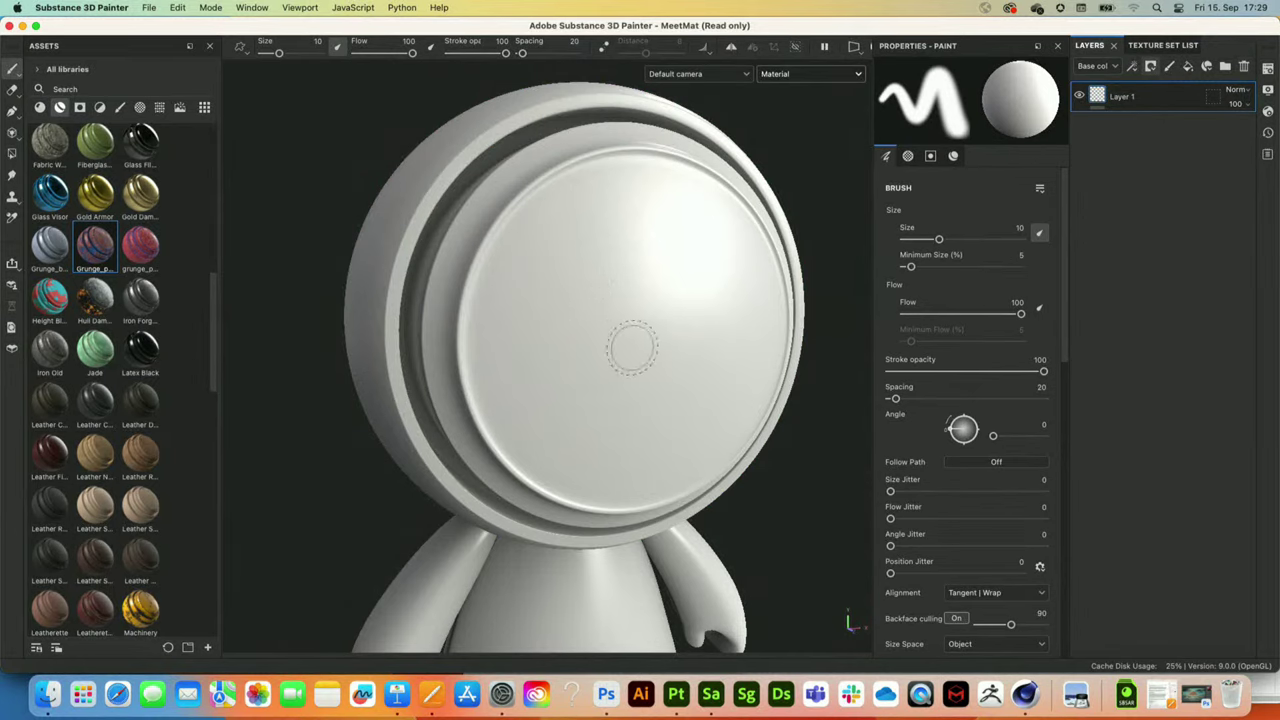
left_click_drag(631, 337, 655, 272, "alt")
- Apply the bug_fabric material to MeetMat's head and set its UV tiling to 2.85
scroll(82, 262, "up", 5)
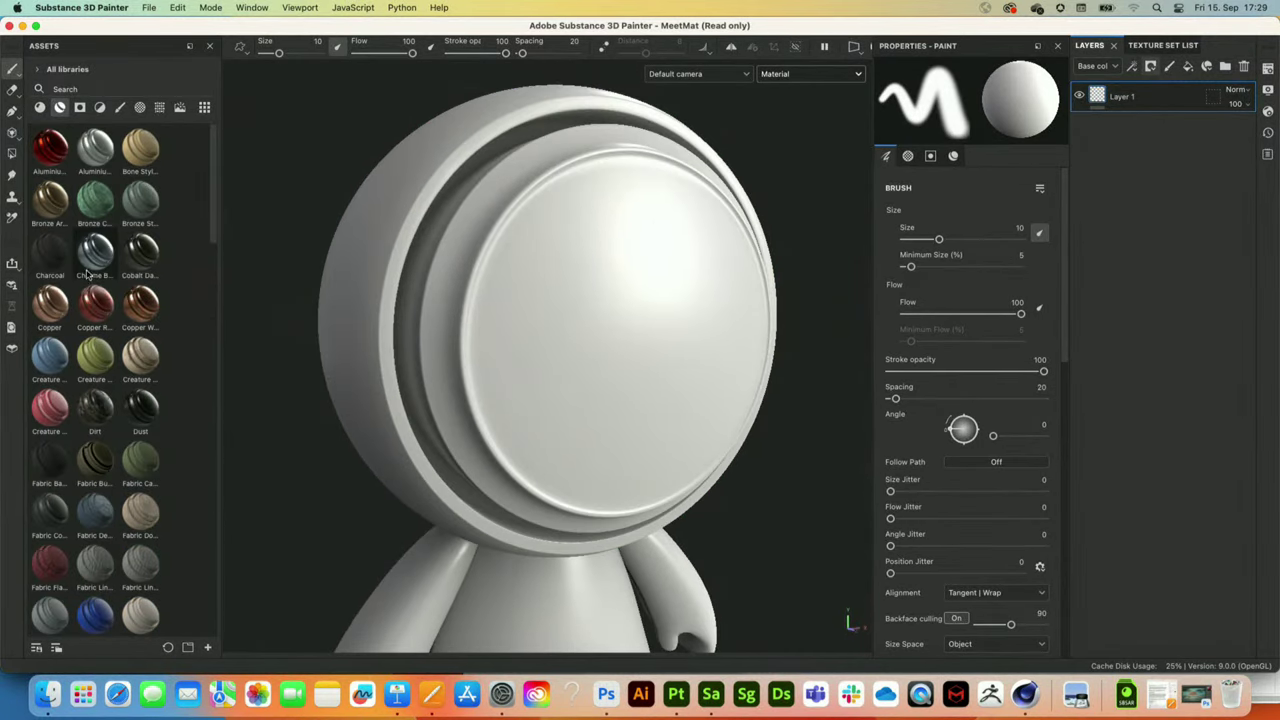
left_click(40, 107)
left_click_drag(140, 148, 614, 262)
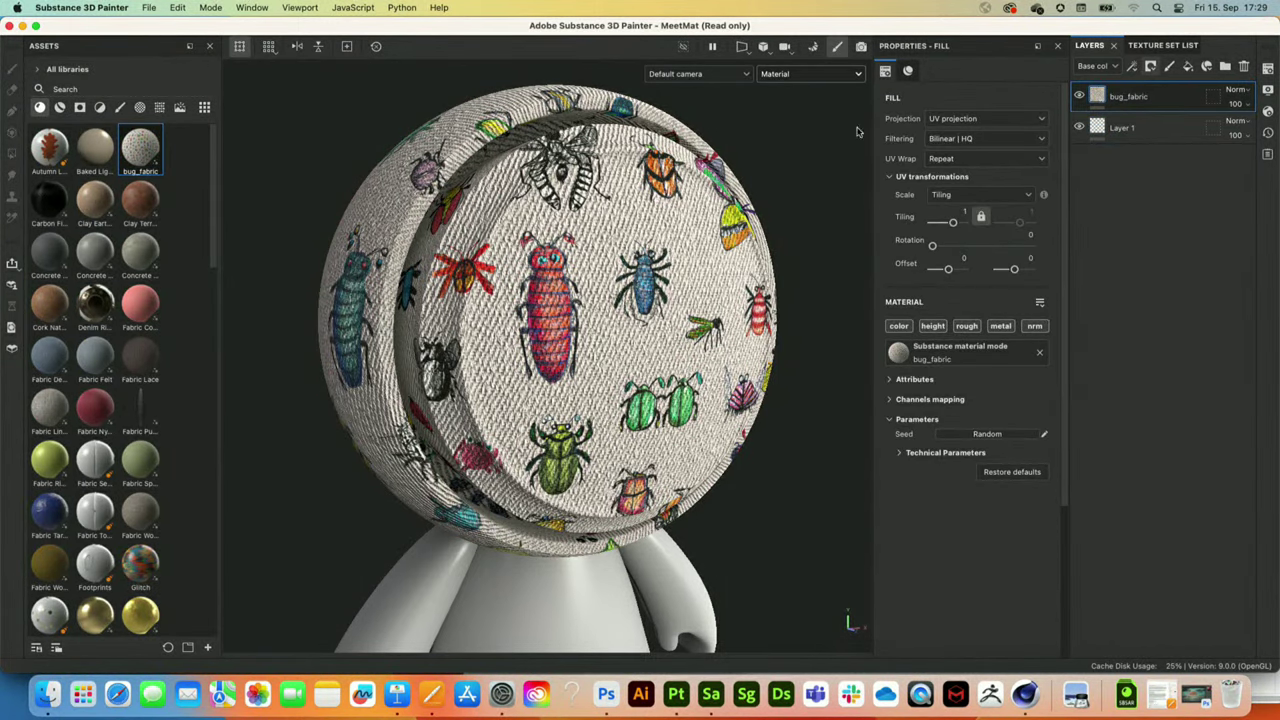
left_click_drag(953, 225, 955, 226)
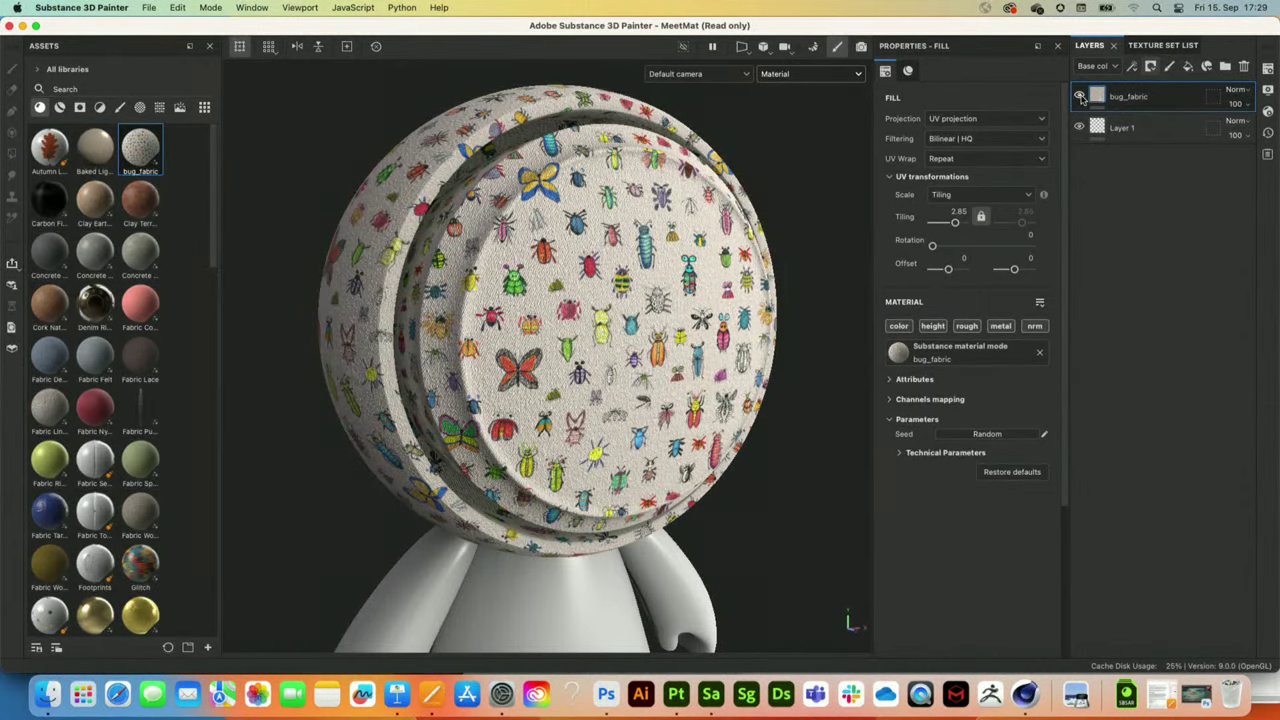
- Add a paint layer above bug_fabric, search the brushes for "tops" and choose the topstitching path brush
left_click(1170, 67)
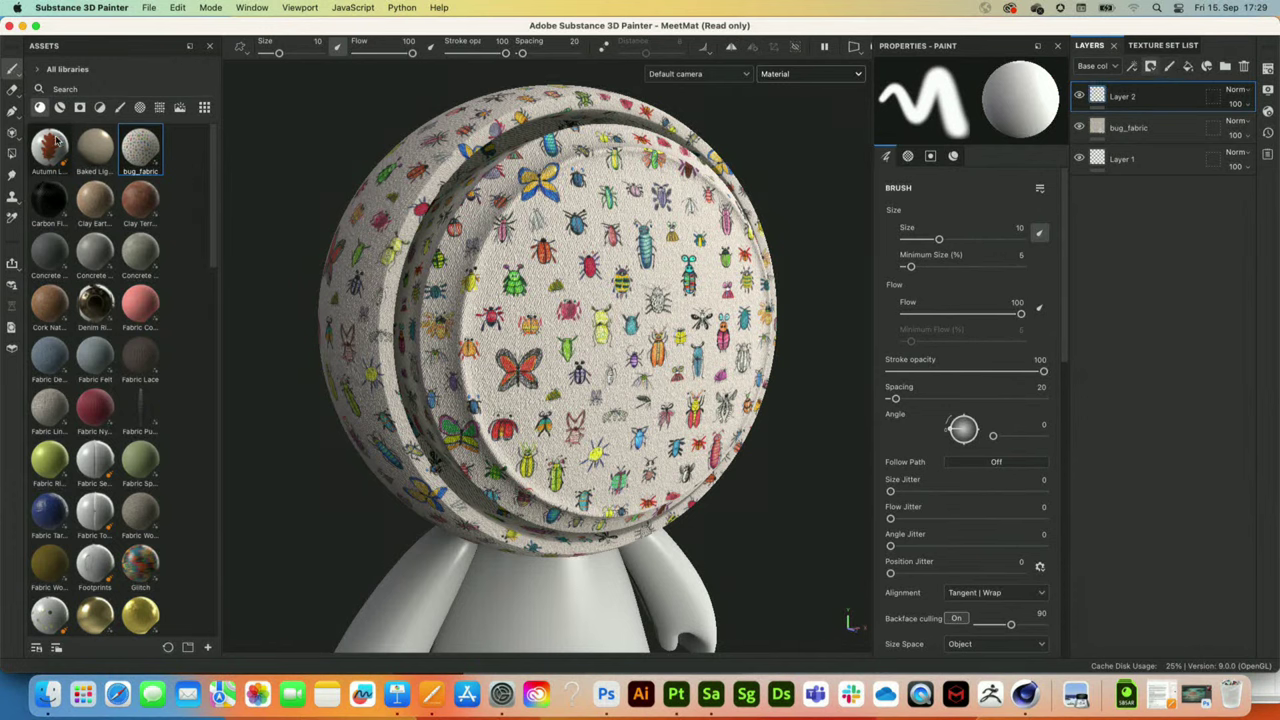
left_click(120, 107)
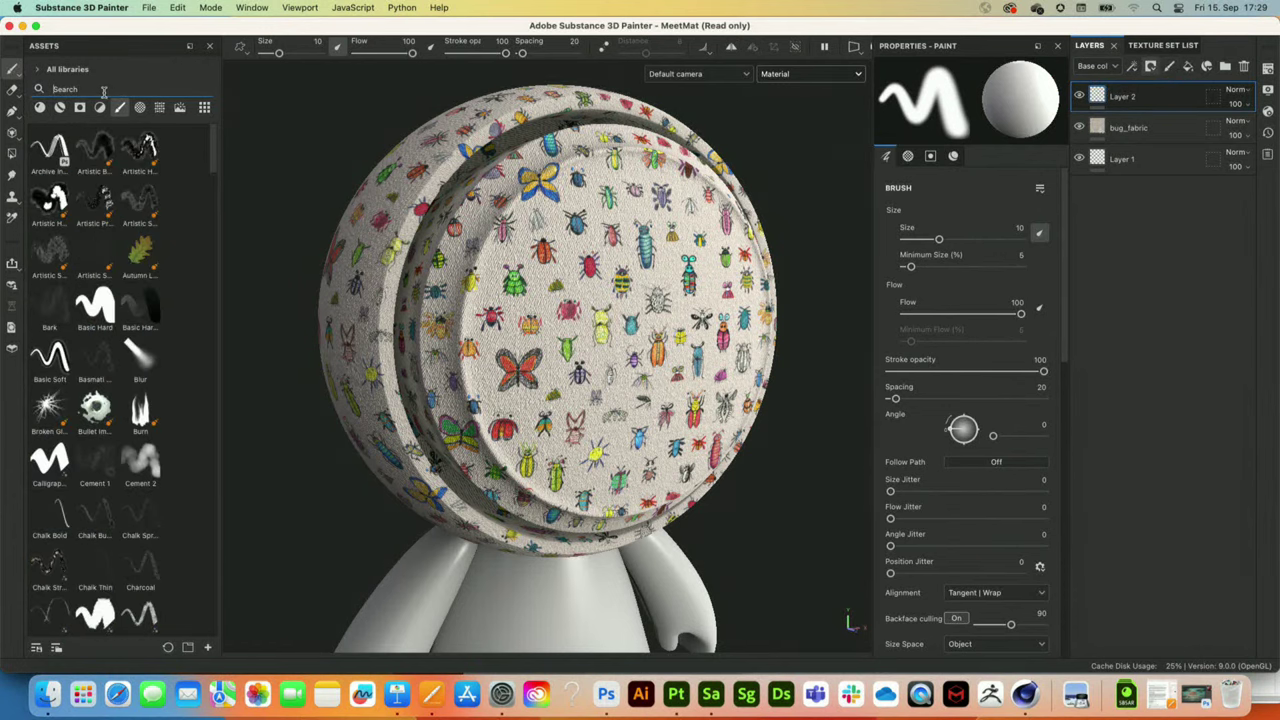
left_click(103, 91)
type("tops")
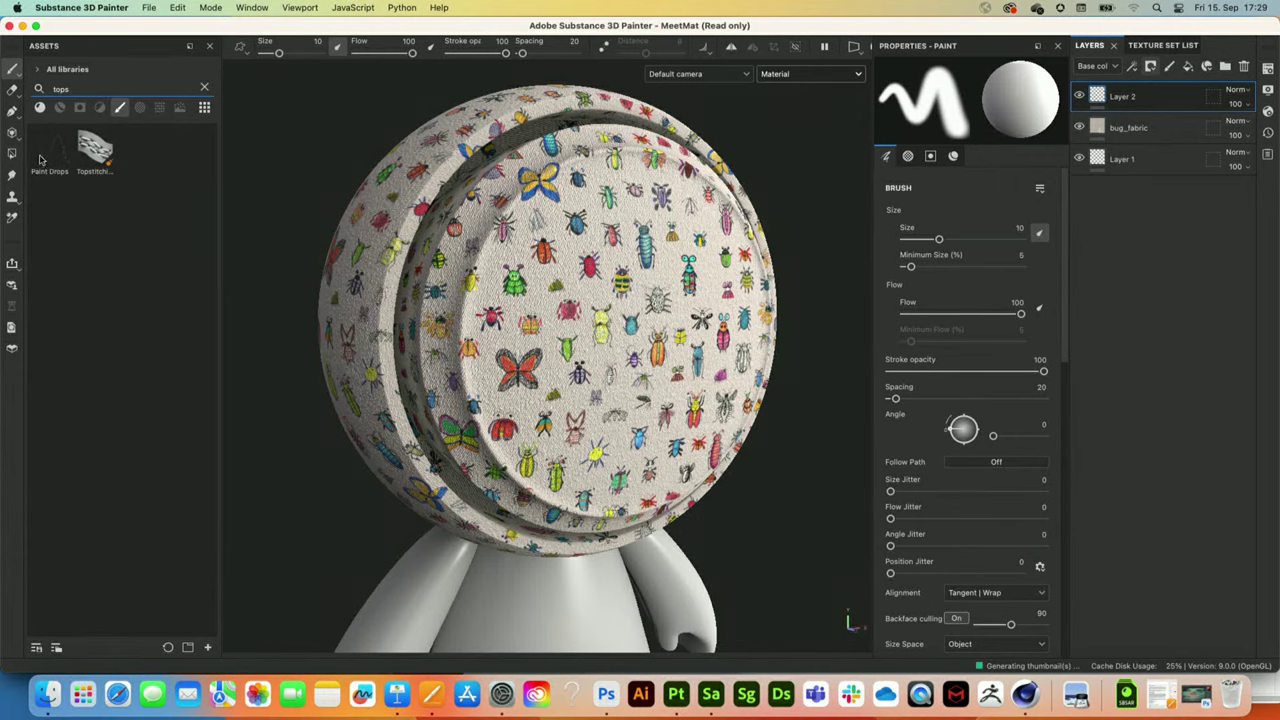
left_click(95, 150)
- Start a topstitching path on Layer 2, placing points down the left rim of the head's front disc to its lower edge
scroll(505, 297, "up", 1)
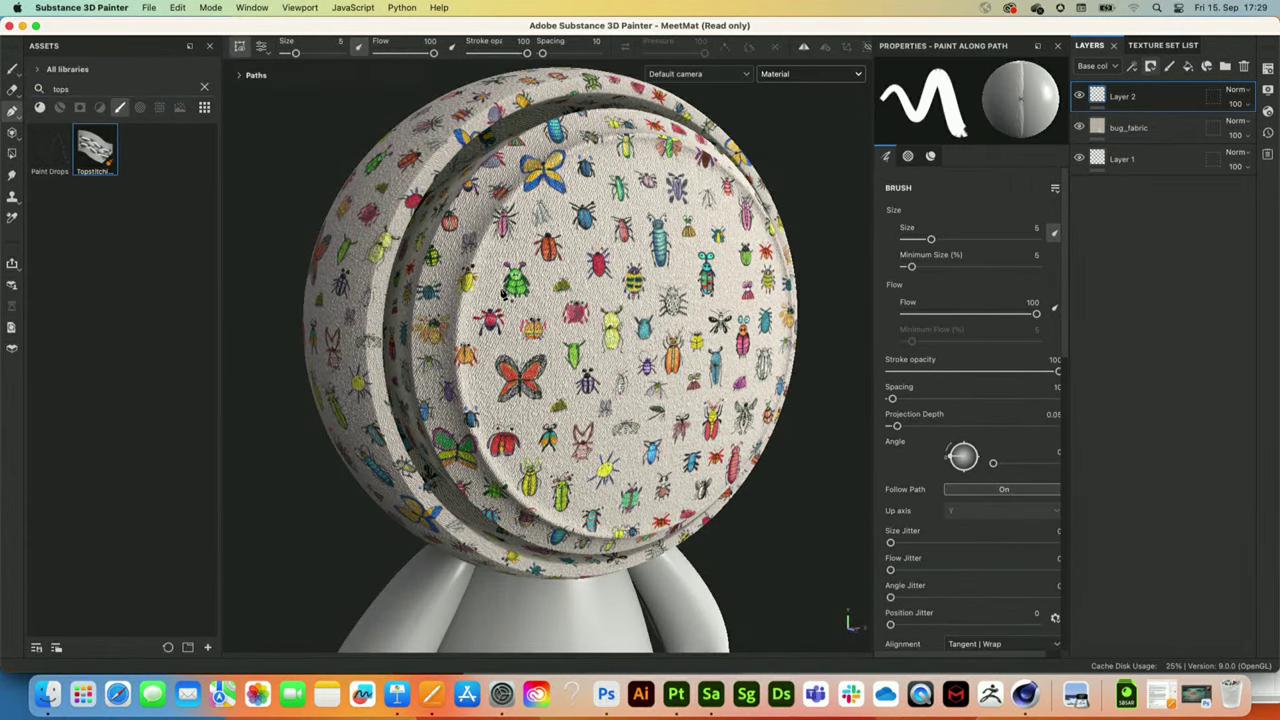
scroll(505, 295, "up", 3)
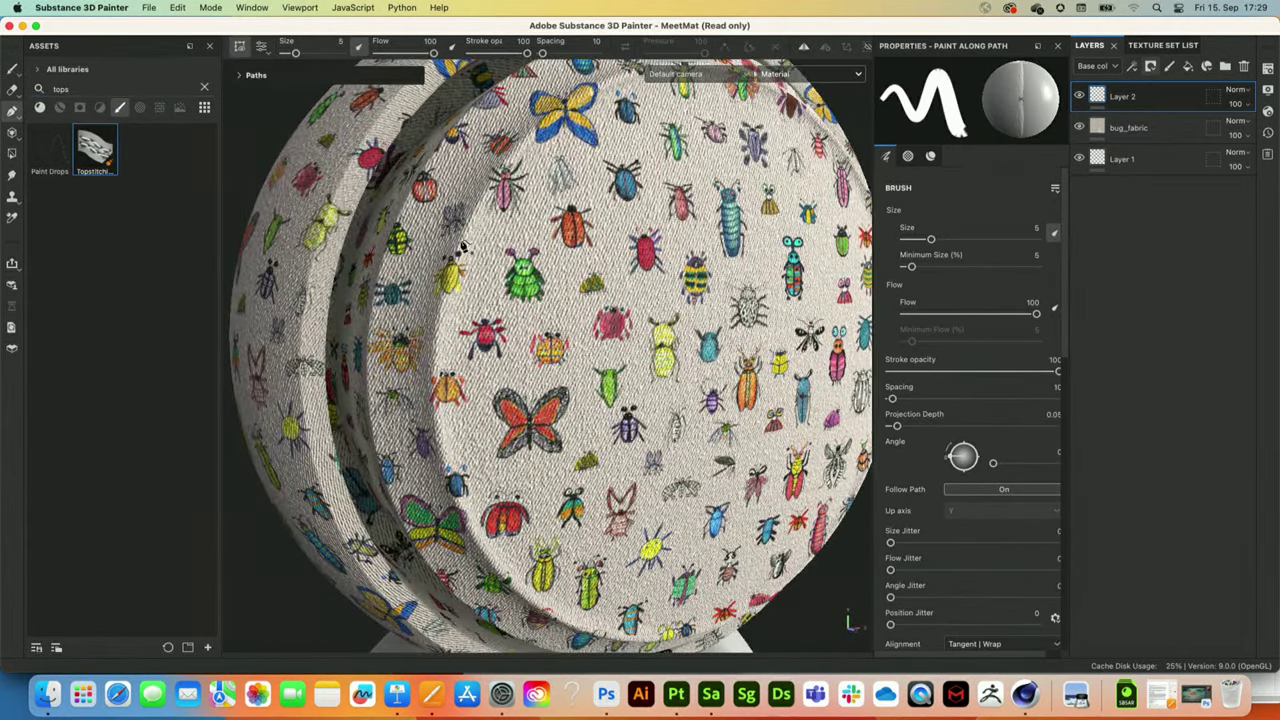
left_click(460, 241)
left_click(434, 354)
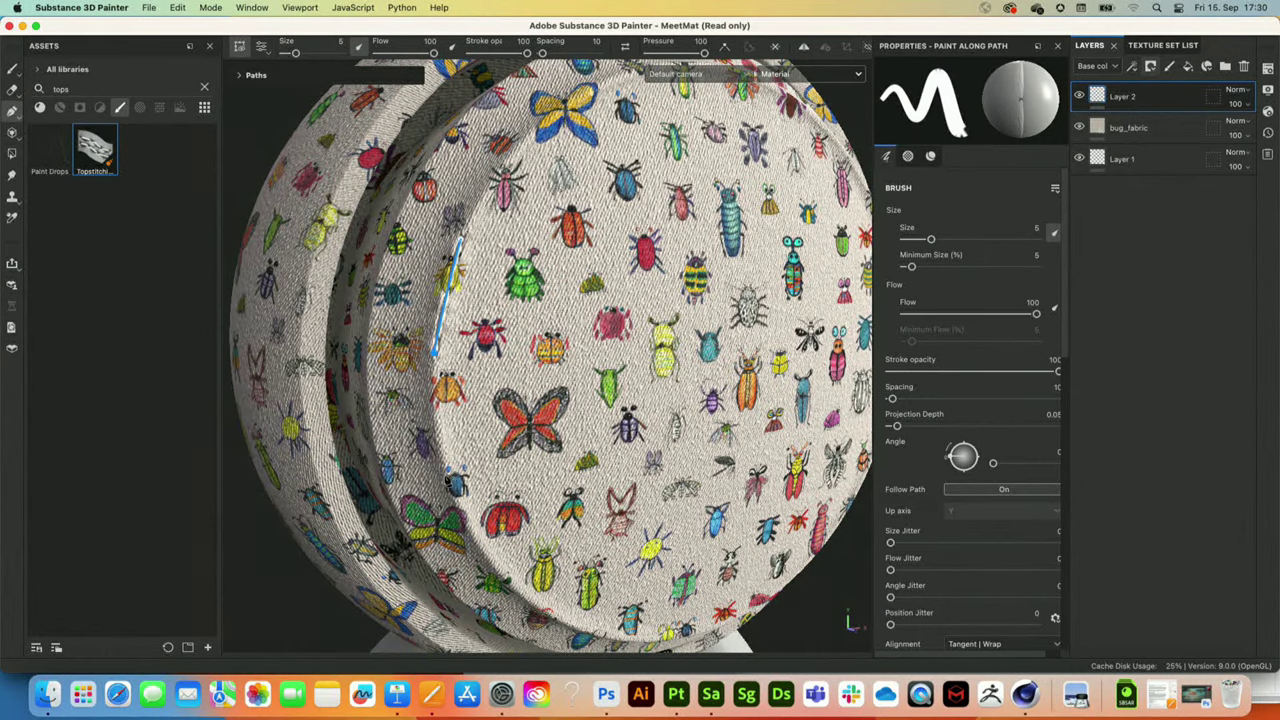
left_click_drag(449, 479, 488, 562)
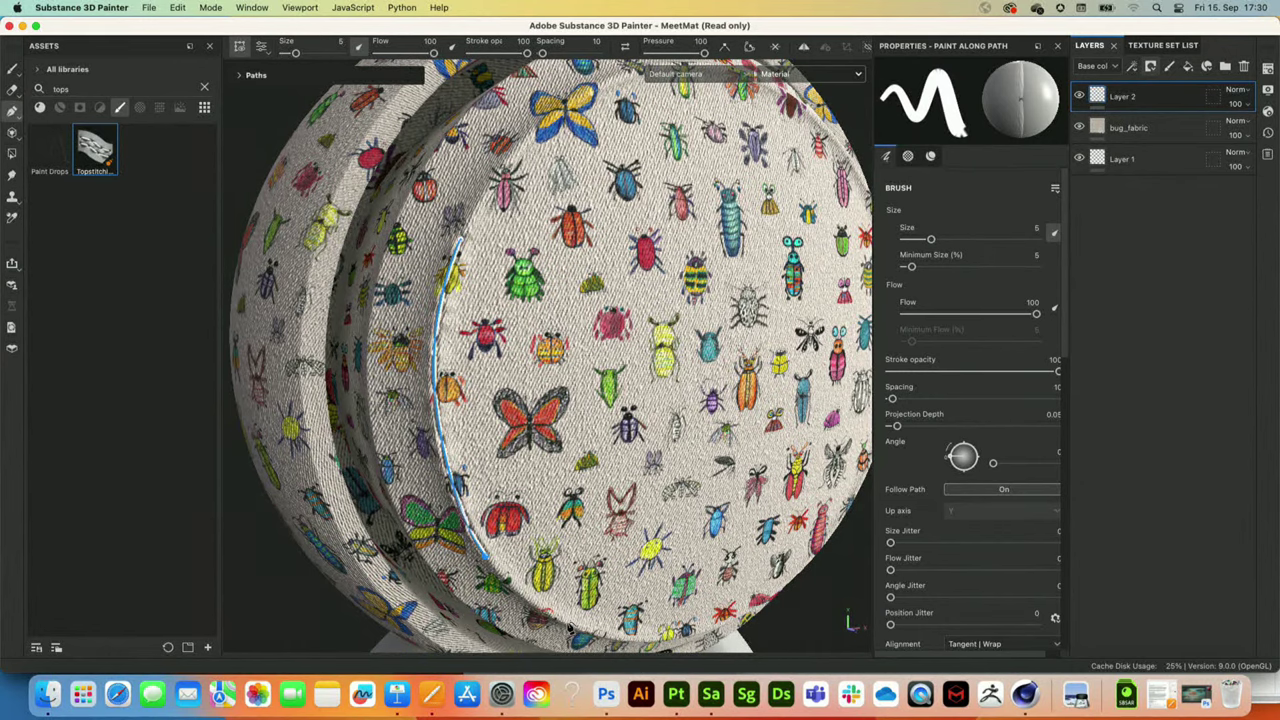
left_click(570, 628)
- Continue the topstitching path along the bottom and lower-right rim of the front disc
left_click_drag(697, 496, 562, 424, "alt")
left_click(512, 540)
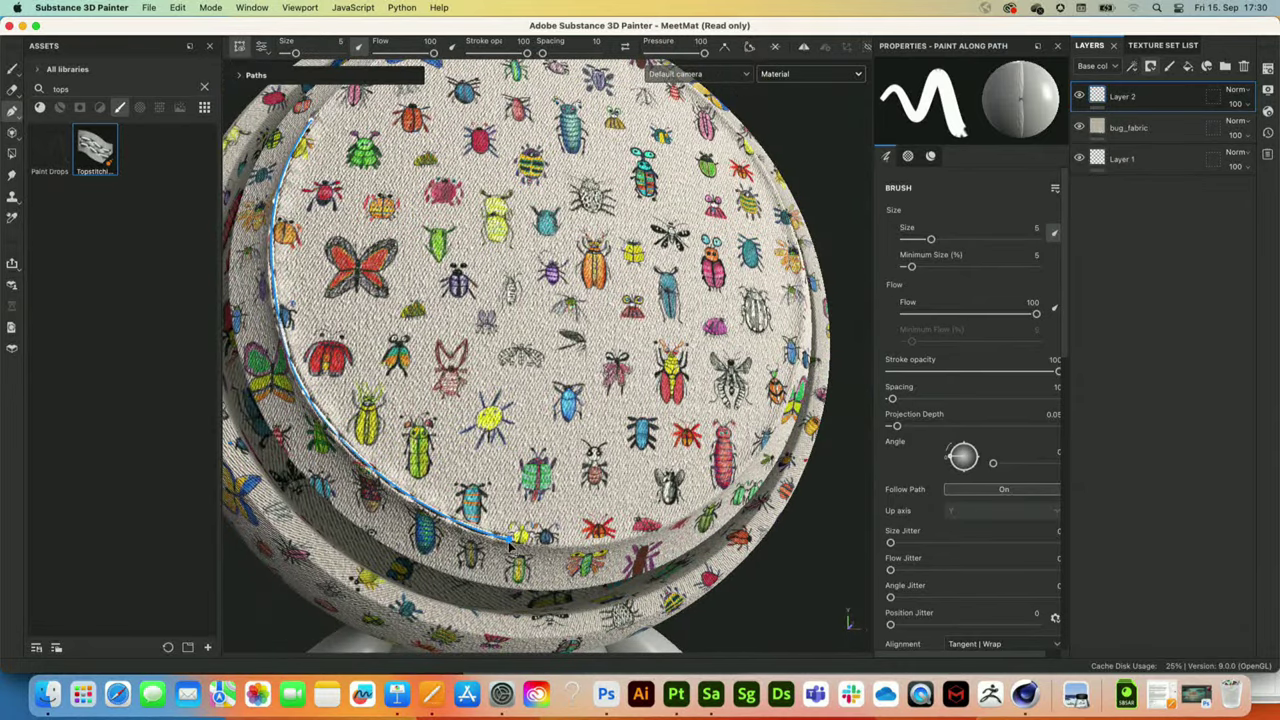
left_click(649, 541)
left_click(736, 484)
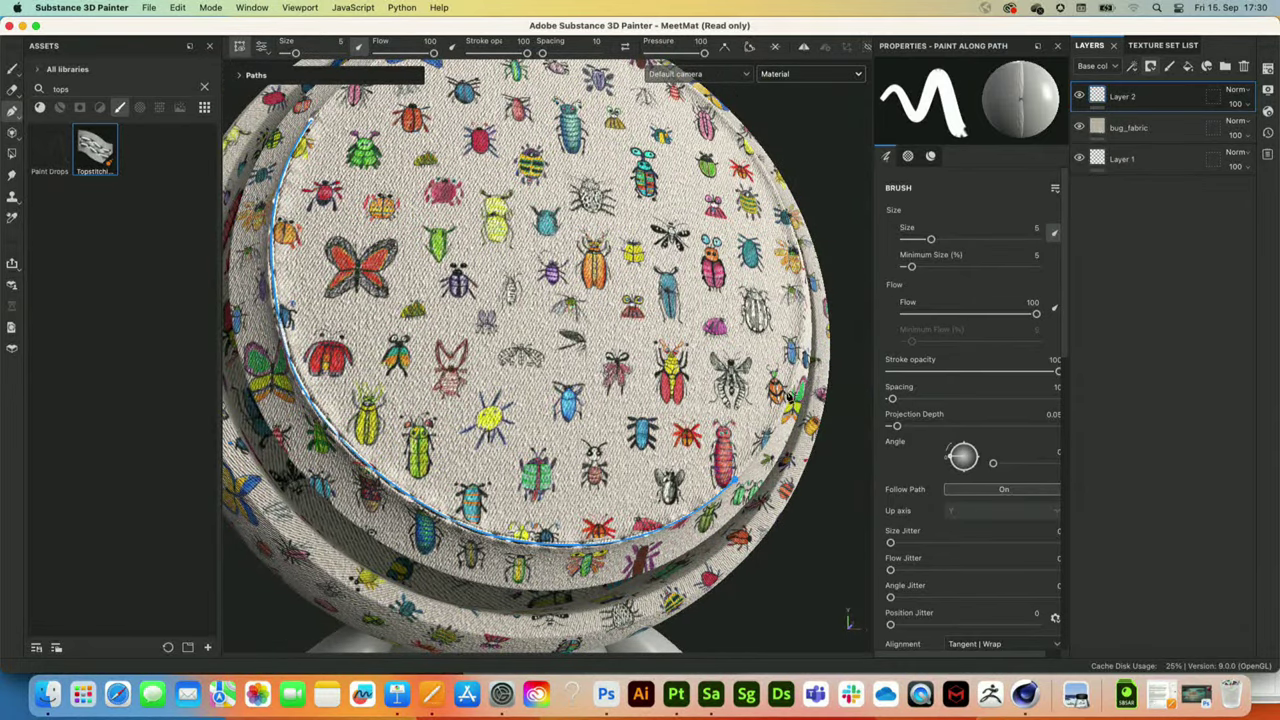
left_click(794, 390)
- Extend the topstitching path up the right rim and over the top of the disc back towards its starting point
left_click_drag(738, 324, 595, 366, "alt")
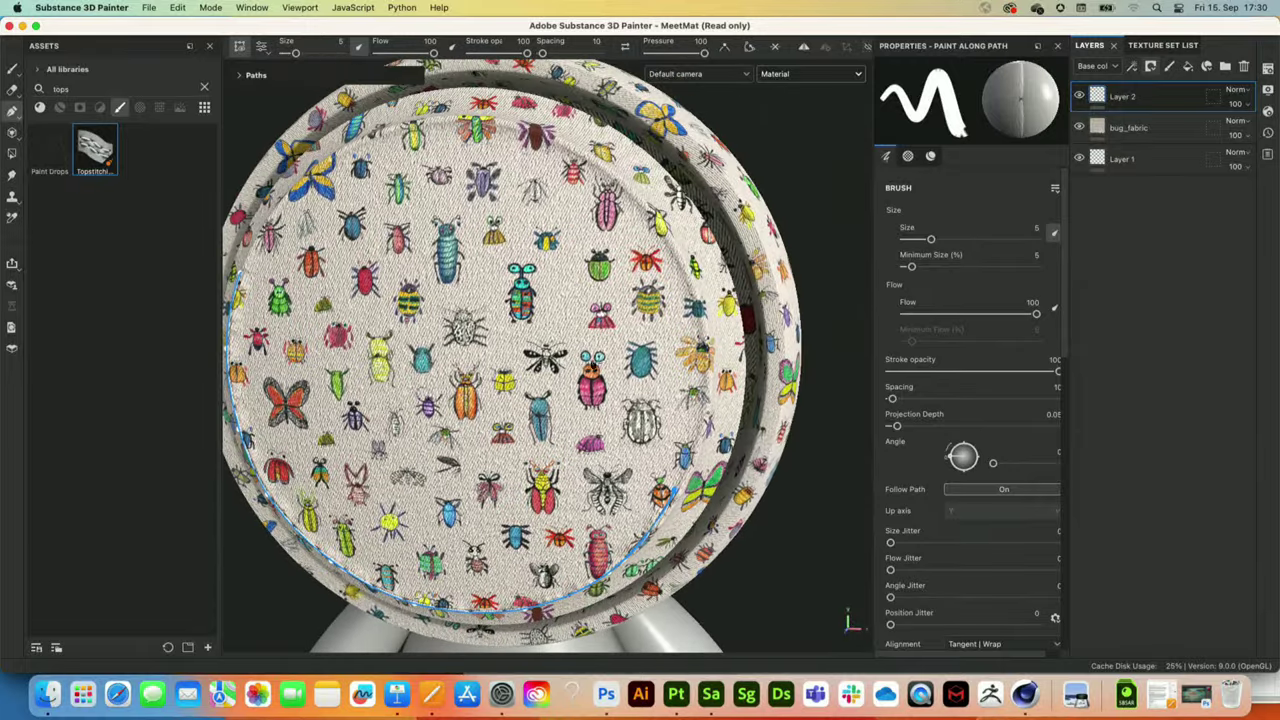
left_click(697, 308)
left_click(526, 136)
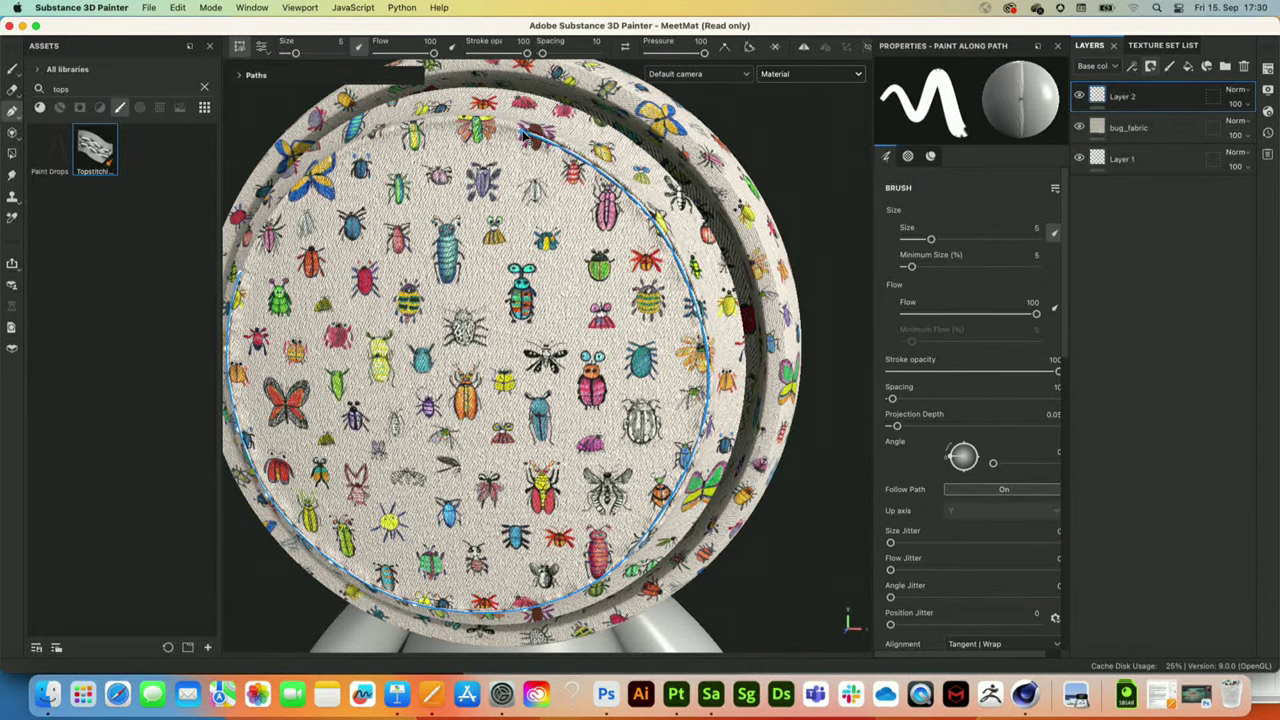
left_click_drag(410, 128, 400, 250, "alt")
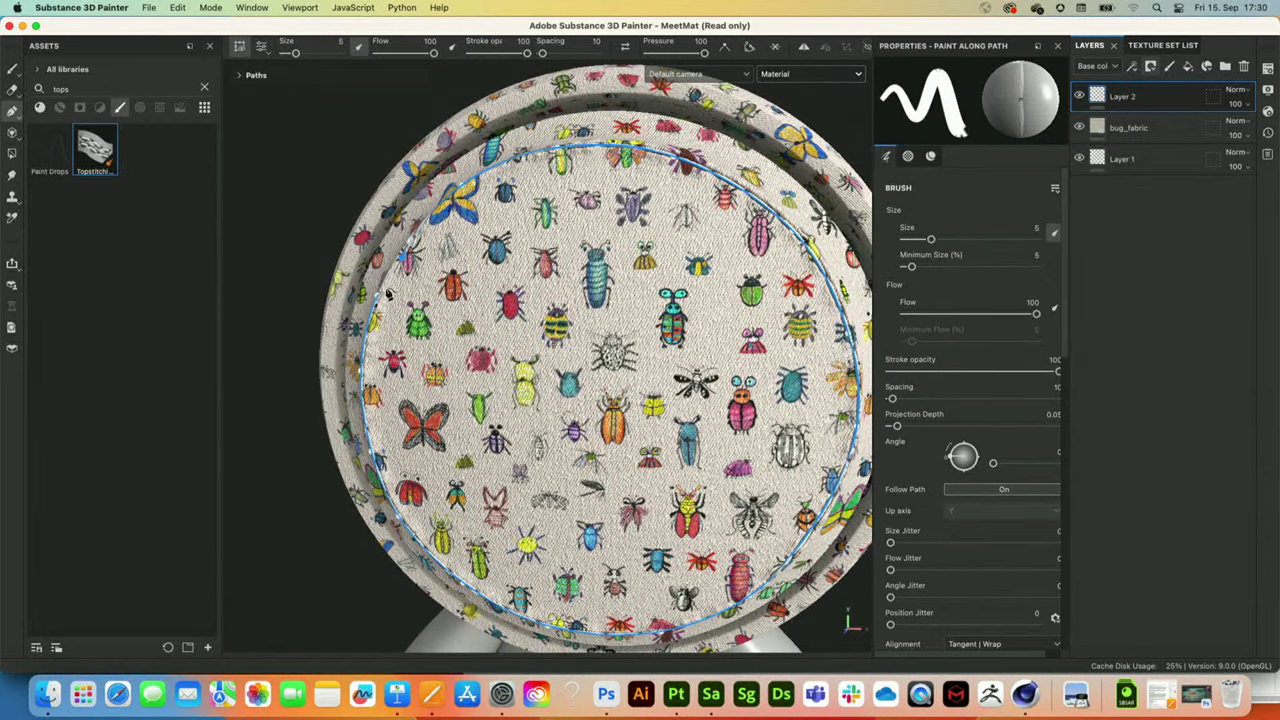
left_click_drag(495, 312, 593, 310, "alt")
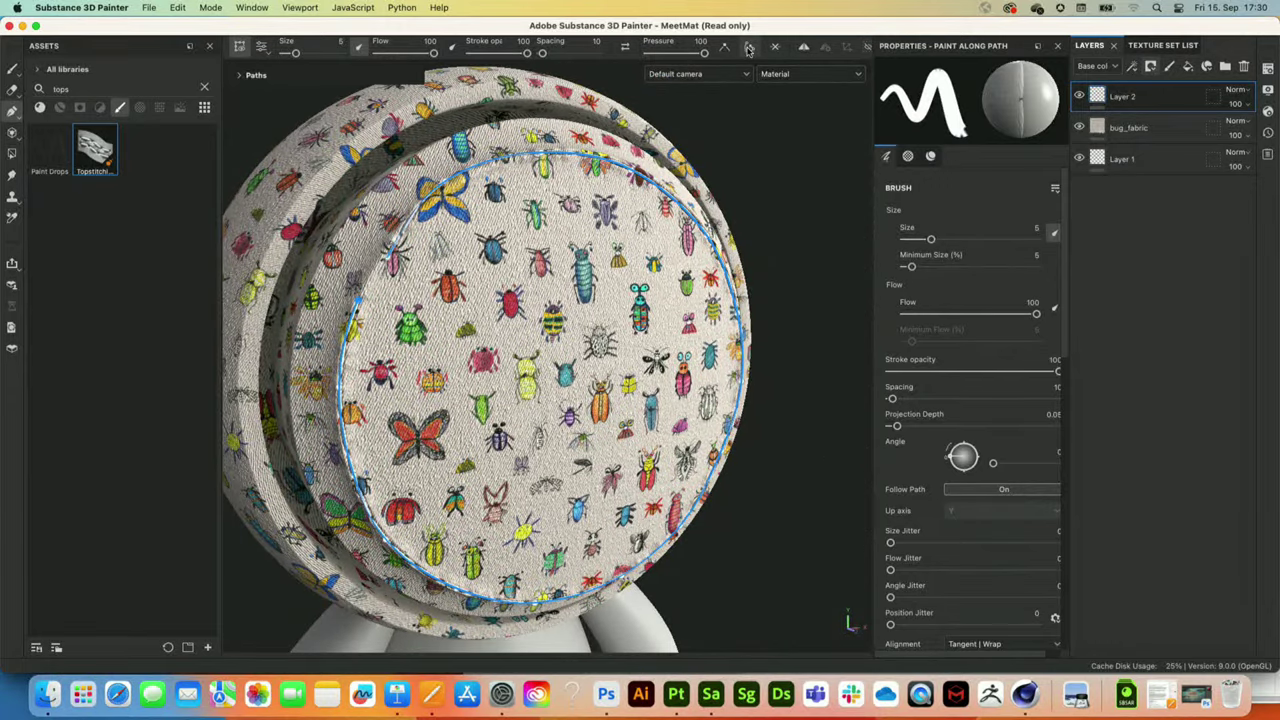
- Try closing the path, reopen it, and adjust its upper-left section to follow the disc's rim
left_click(749, 49)
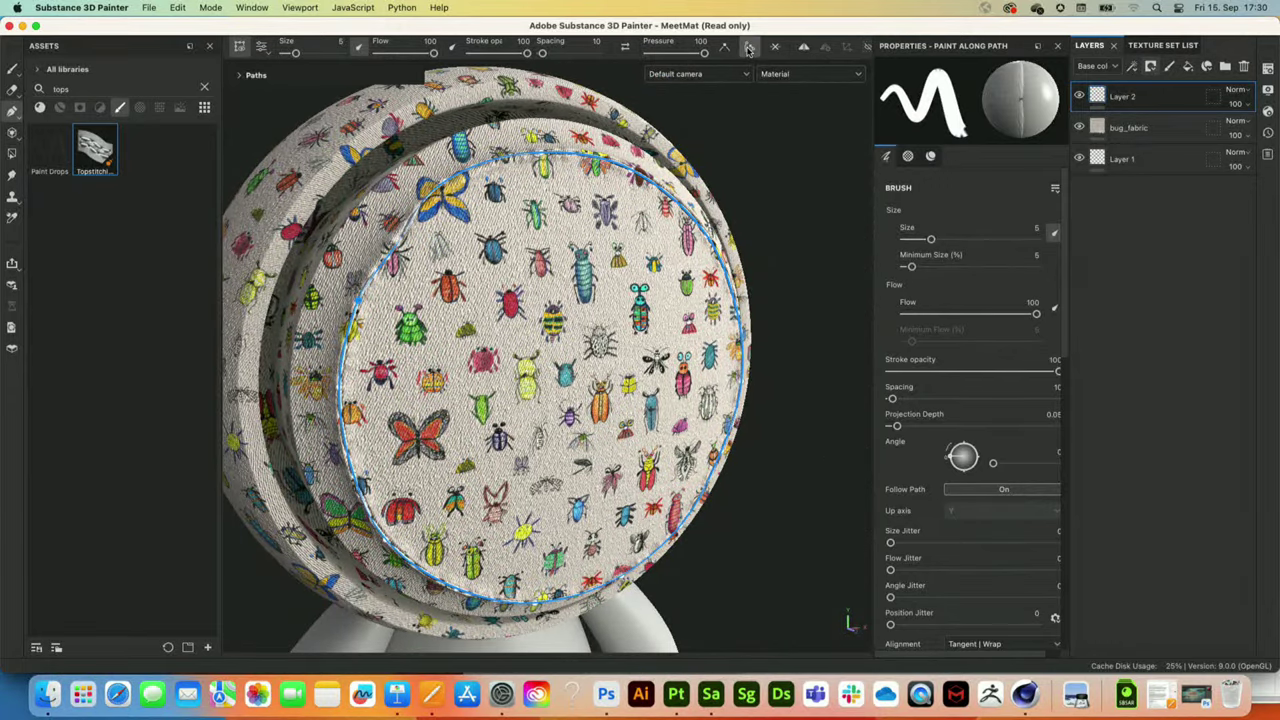
left_click(749, 49)
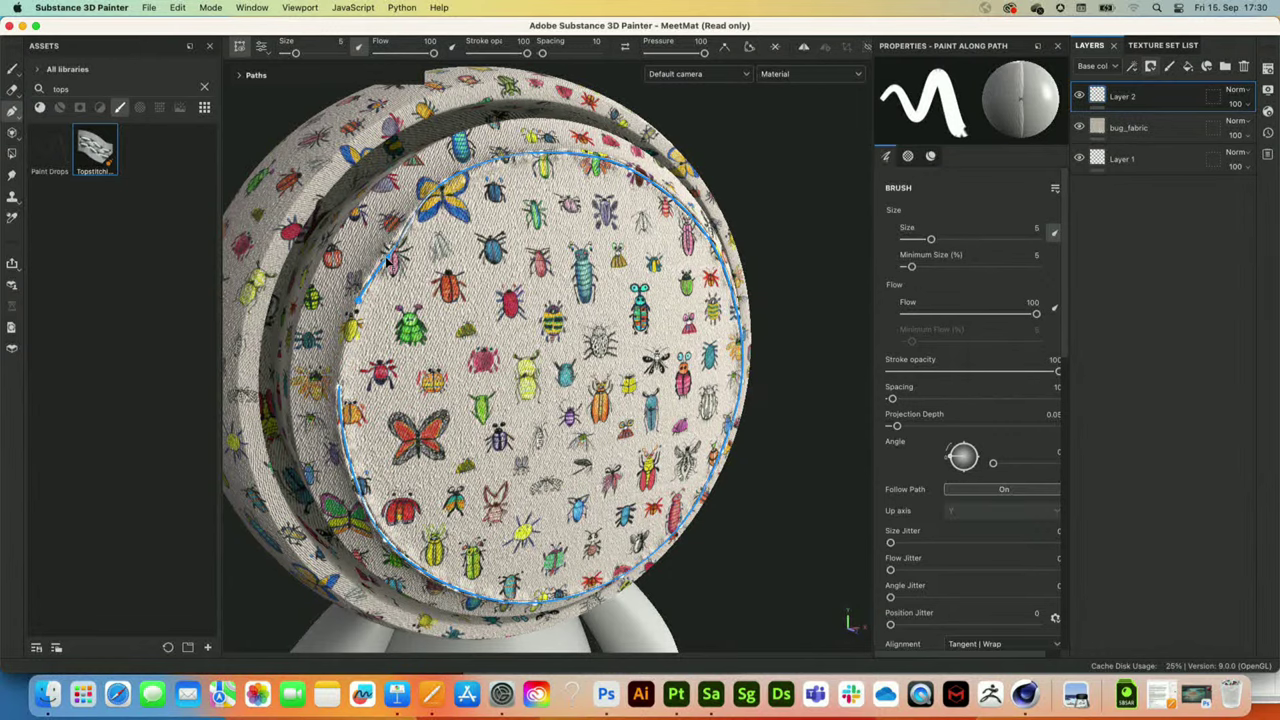
left_click_drag(384, 254, 386, 248)
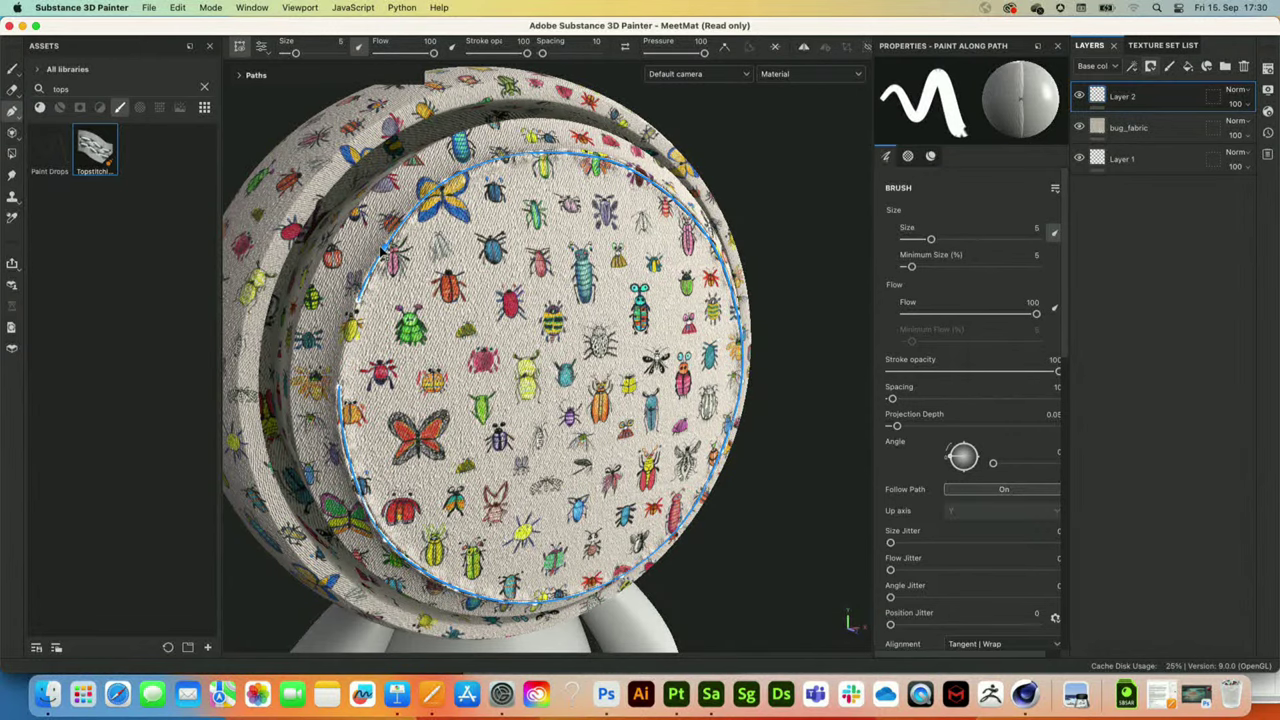
- Pull the upper-left path point inward, switch it to a corner and back to smooth, and return it to the rim
scroll(383, 253, "up", 5)
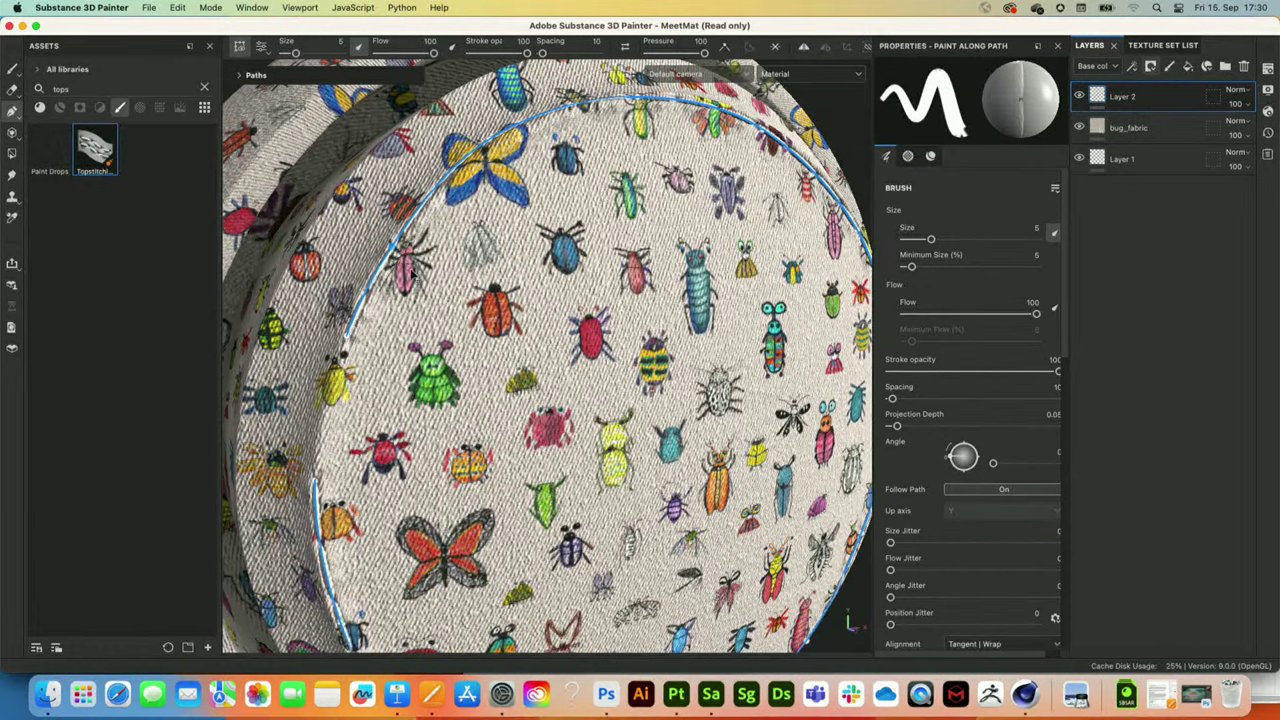
left_click_drag(410, 268, 443, 297)
left_click(726, 48)
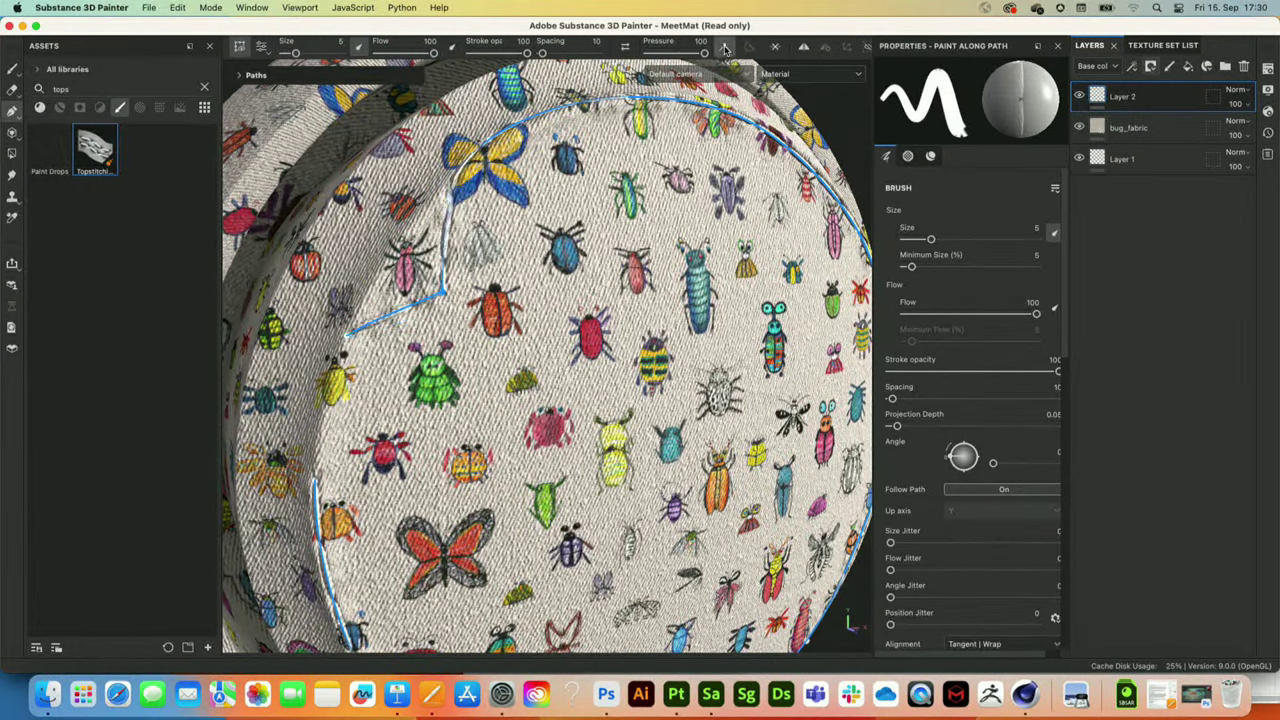
left_click(726, 48)
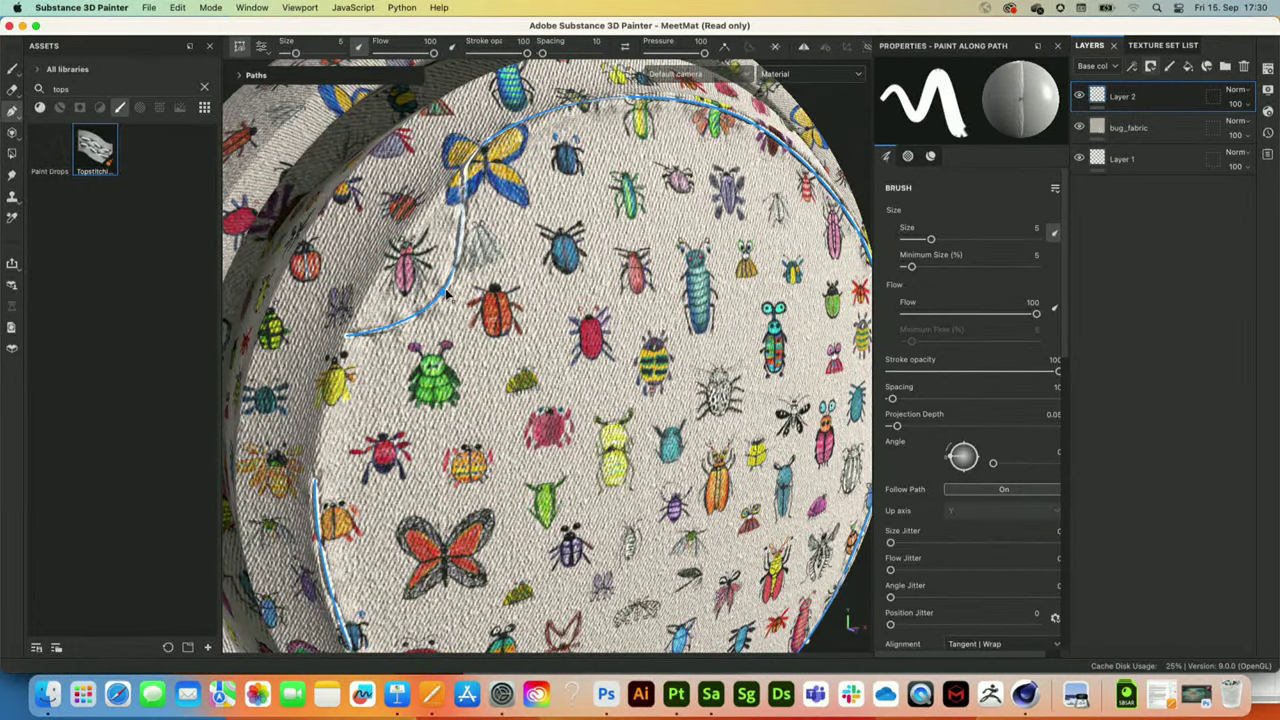
left_click_drag(442, 297, 398, 247)
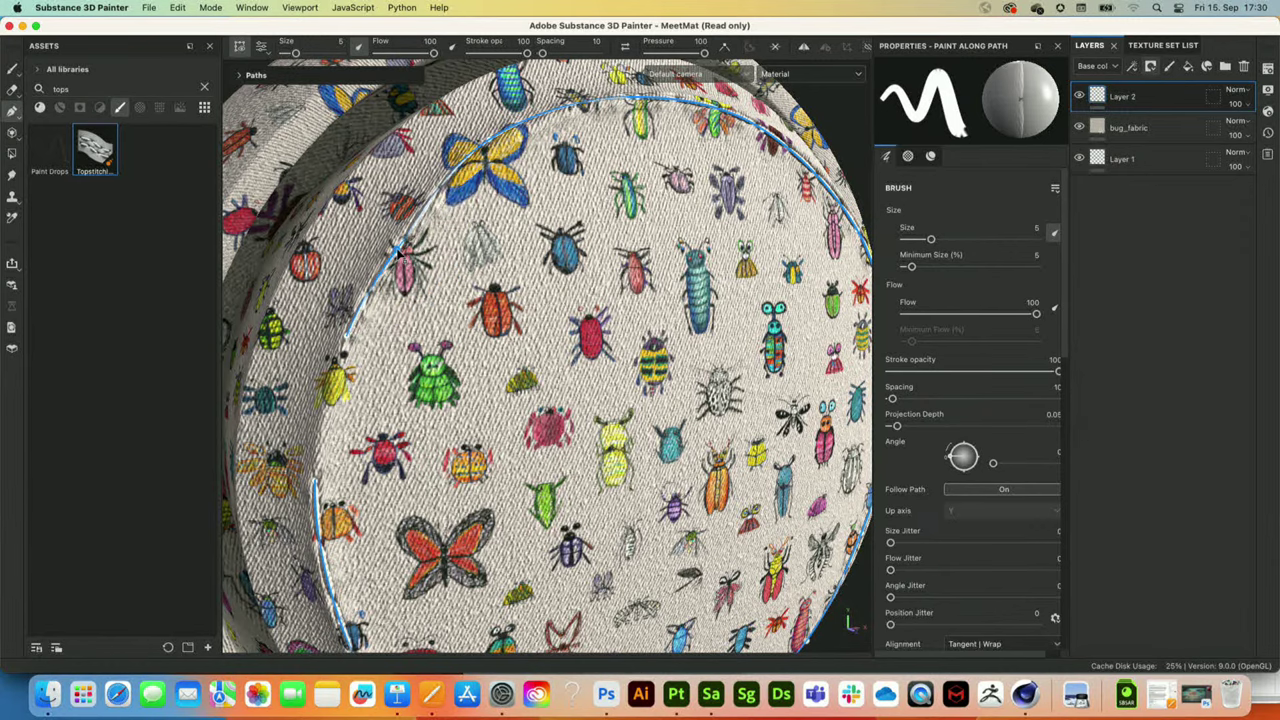
- Close the topstitching path into a continuous loop around the front disc
left_click_drag(616, 353, 559, 319, "alt")
right_click_drag(559, 319, 568, 349, "alt")
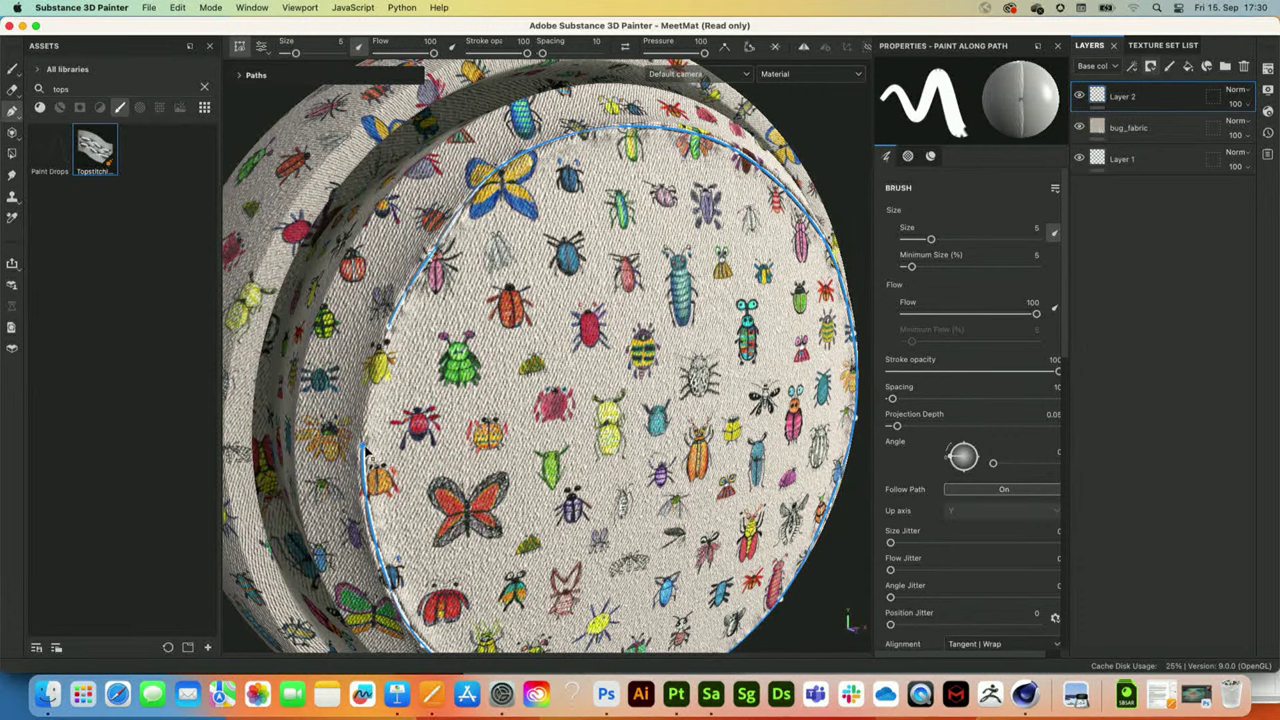
left_click(750, 48)
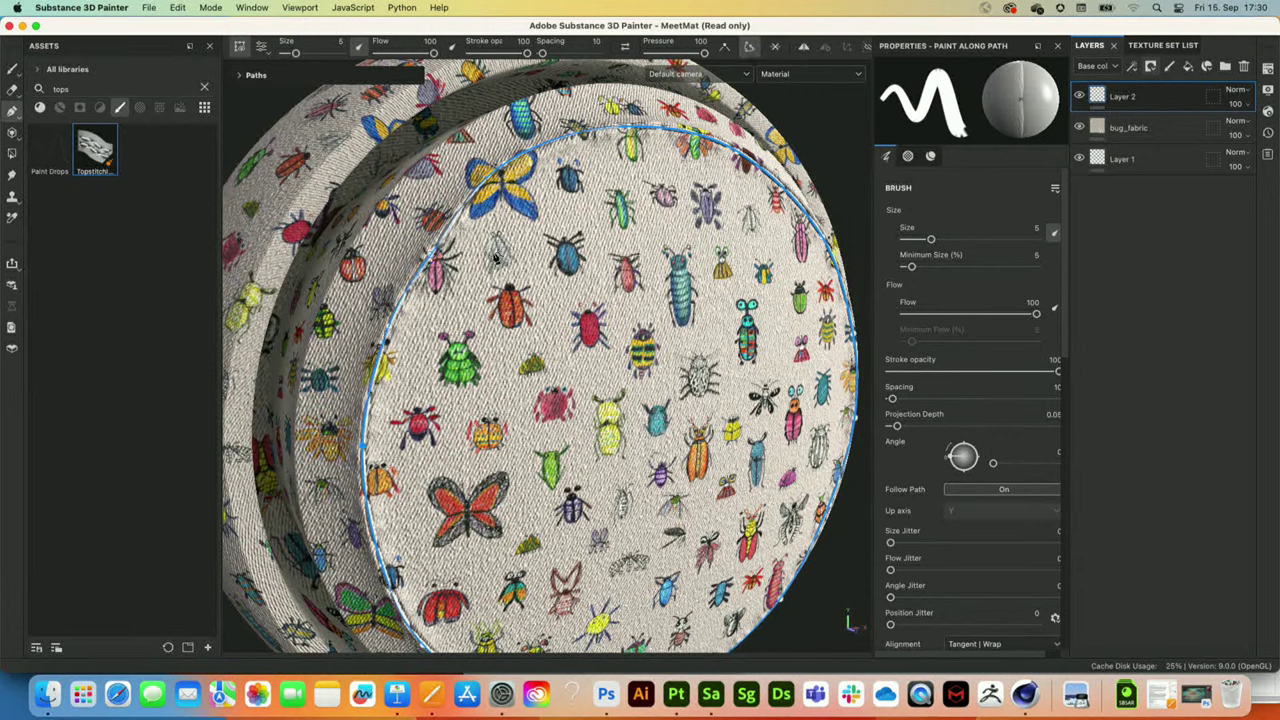
- Expand the Fabric Topstitching material's Stitching and Puckering parameters and set the thread thickness to 0.39
scroll(308, 94, "down", 1)
scroll(948, 300, "down", 10)
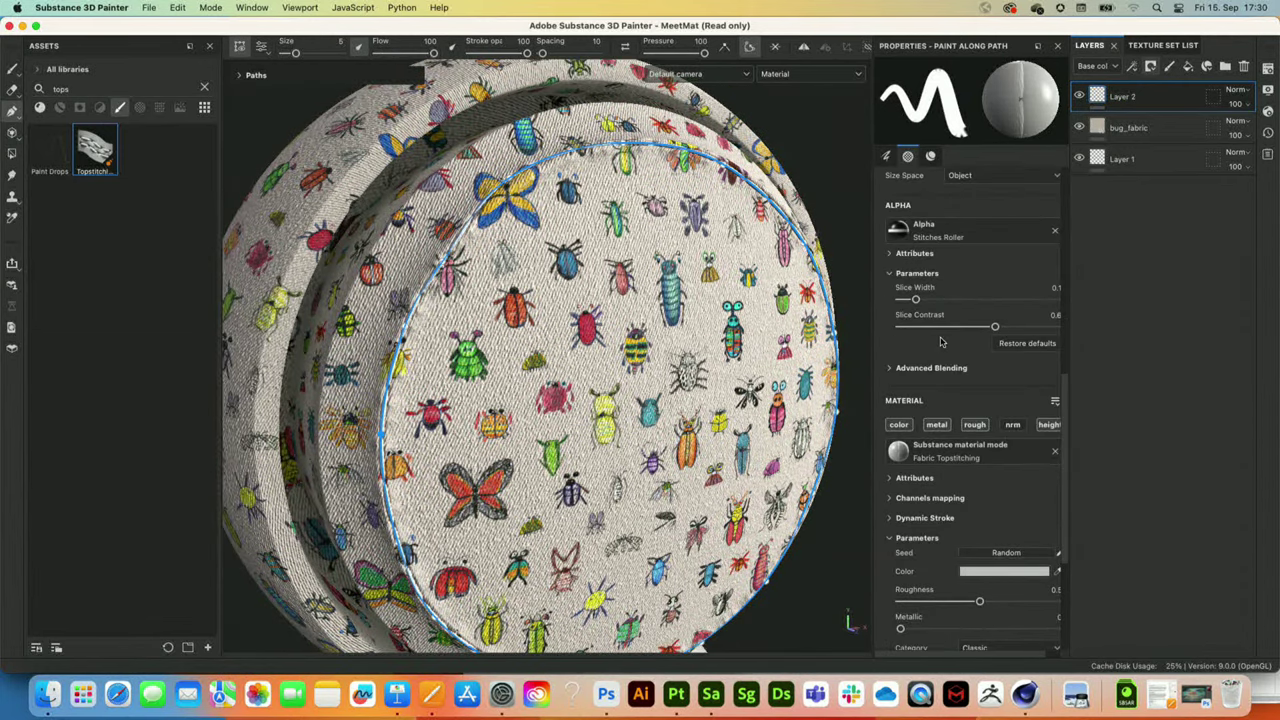
scroll(940, 342, "down", 5)
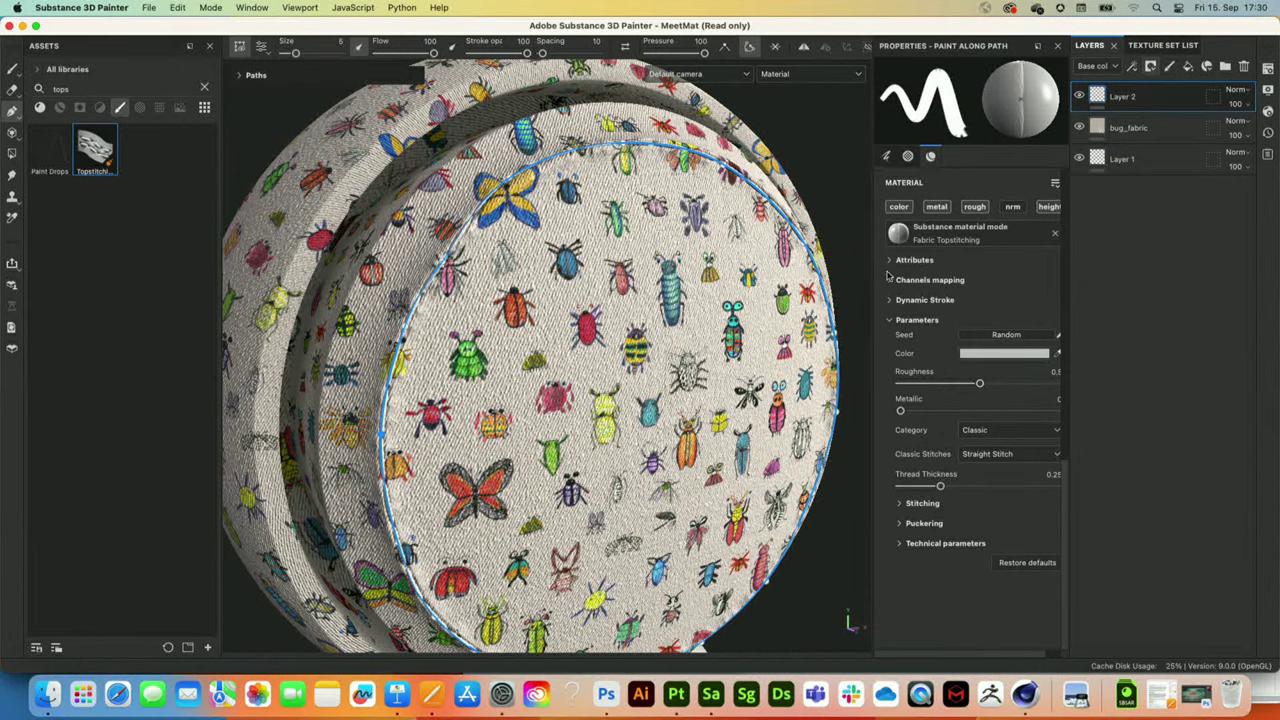
scroll(971, 302, "up", 2)
scroll(973, 303, "down", 1)
scroll(973, 305, "up", 1)
scroll(973, 305, "down", 2)
left_click(901, 523)
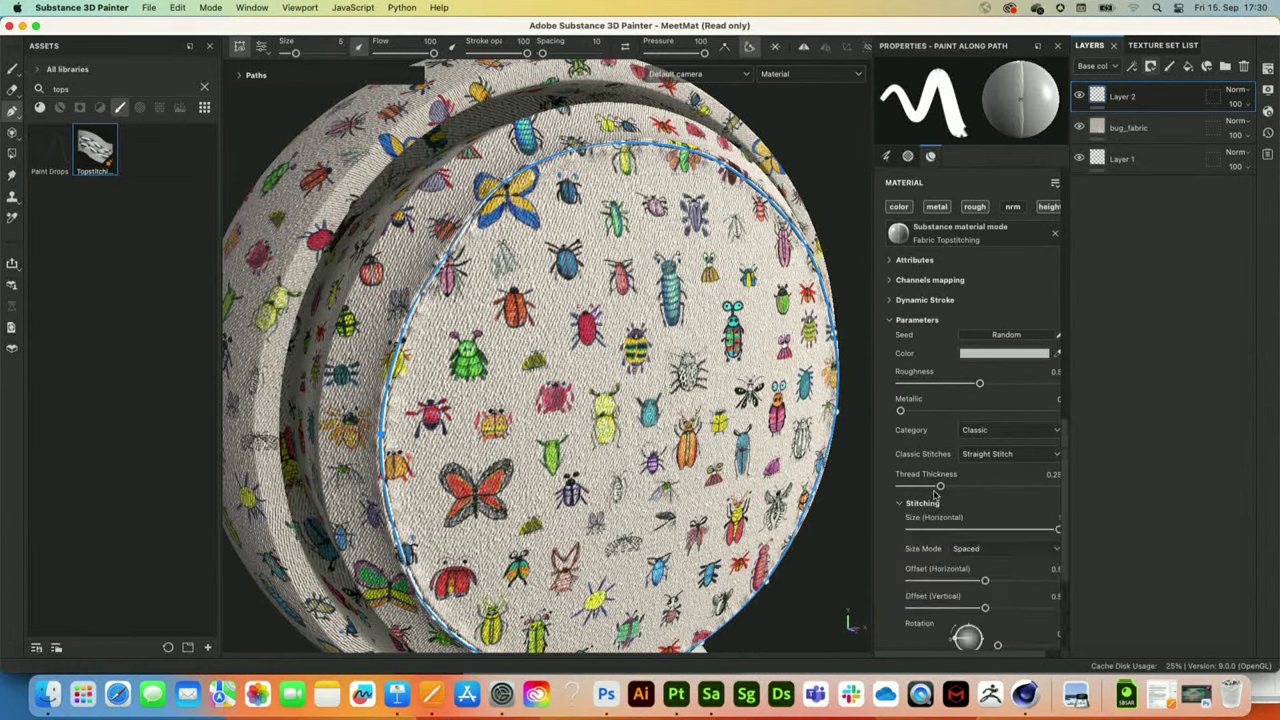
left_click(935, 502)
scroll(936, 500, "down", 5)
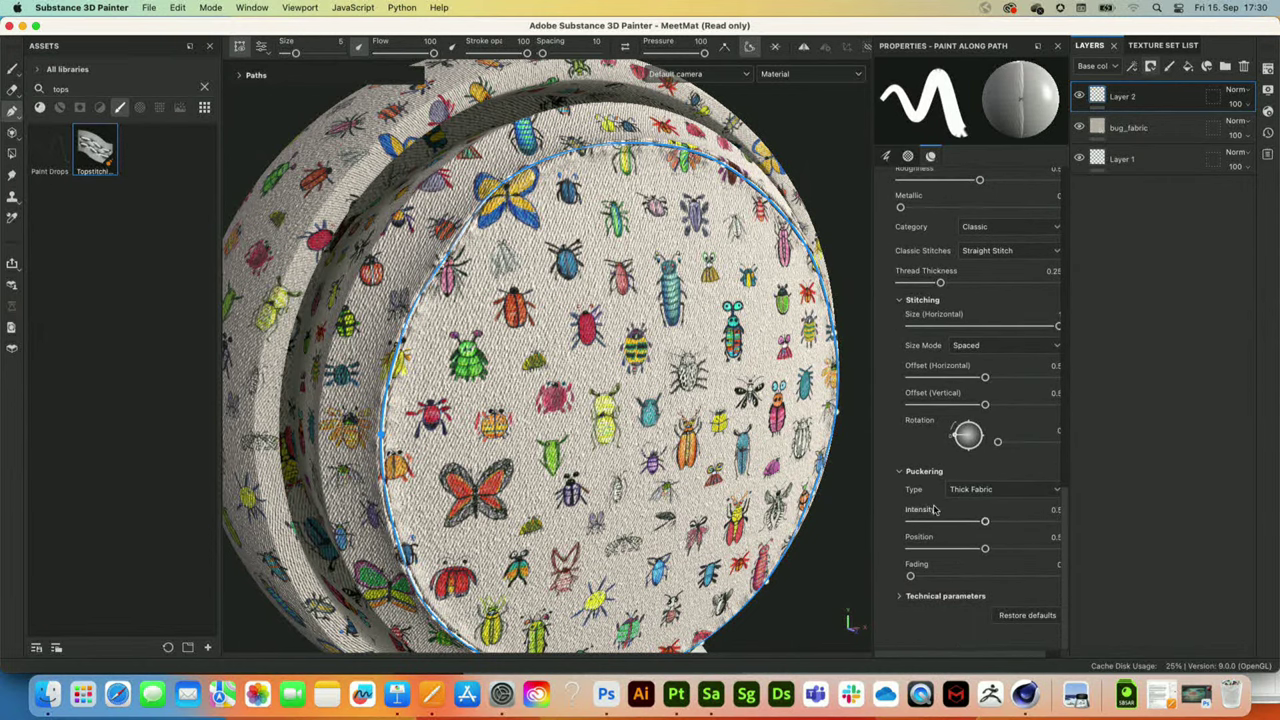
scroll(920, 486, "up", 1)
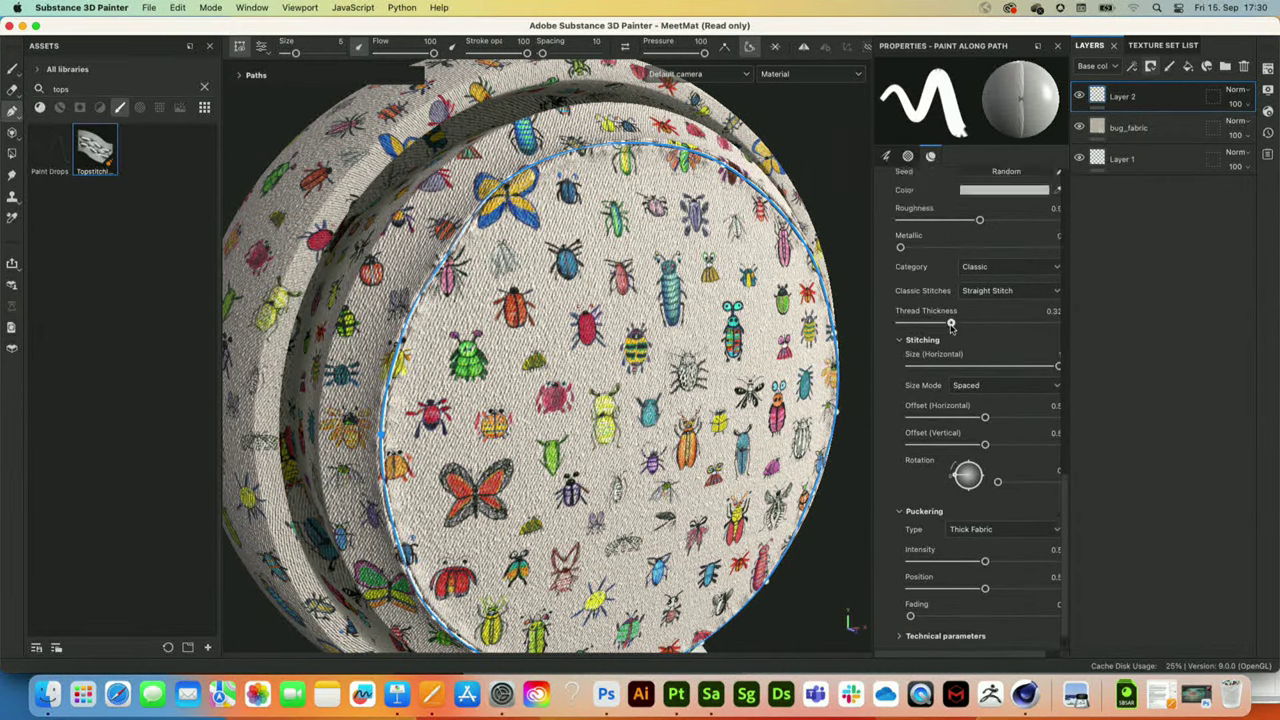
left_click_drag(951, 325, 968, 321)
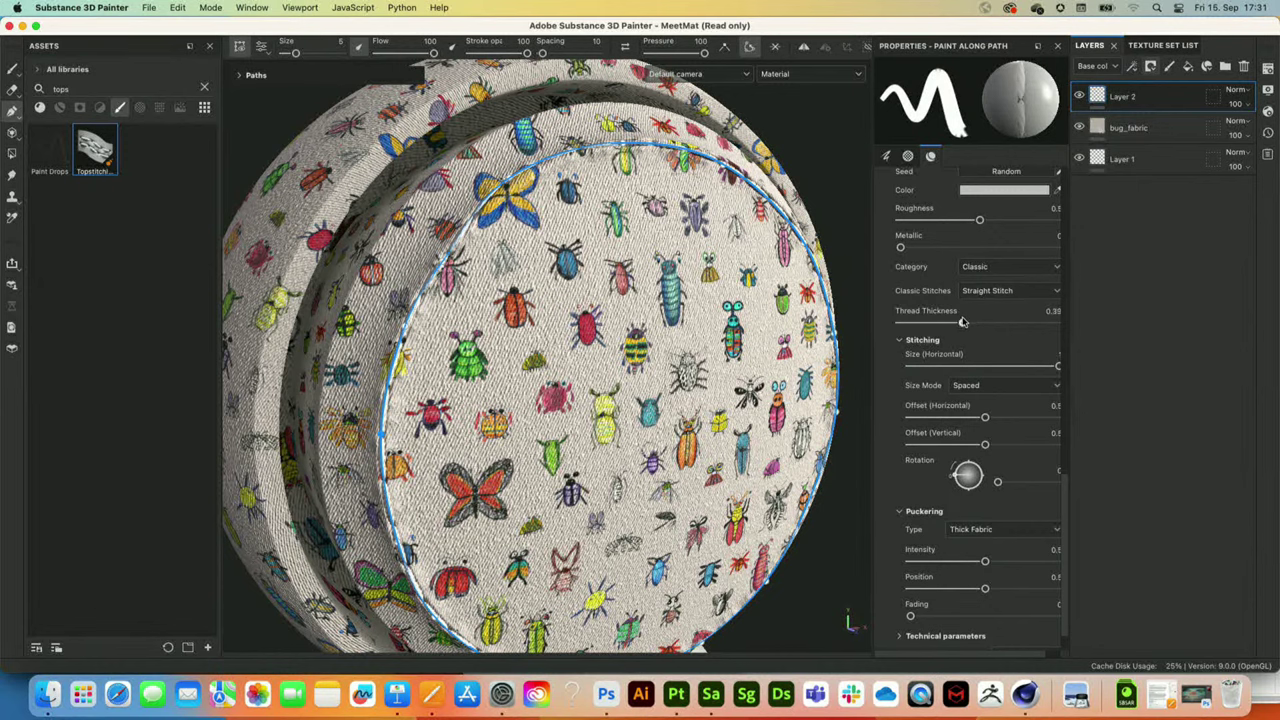
- Set the topstitching thread colour to blue and select the bug_fabric layer to view the stitches without the path overlay
left_click(1004, 189)
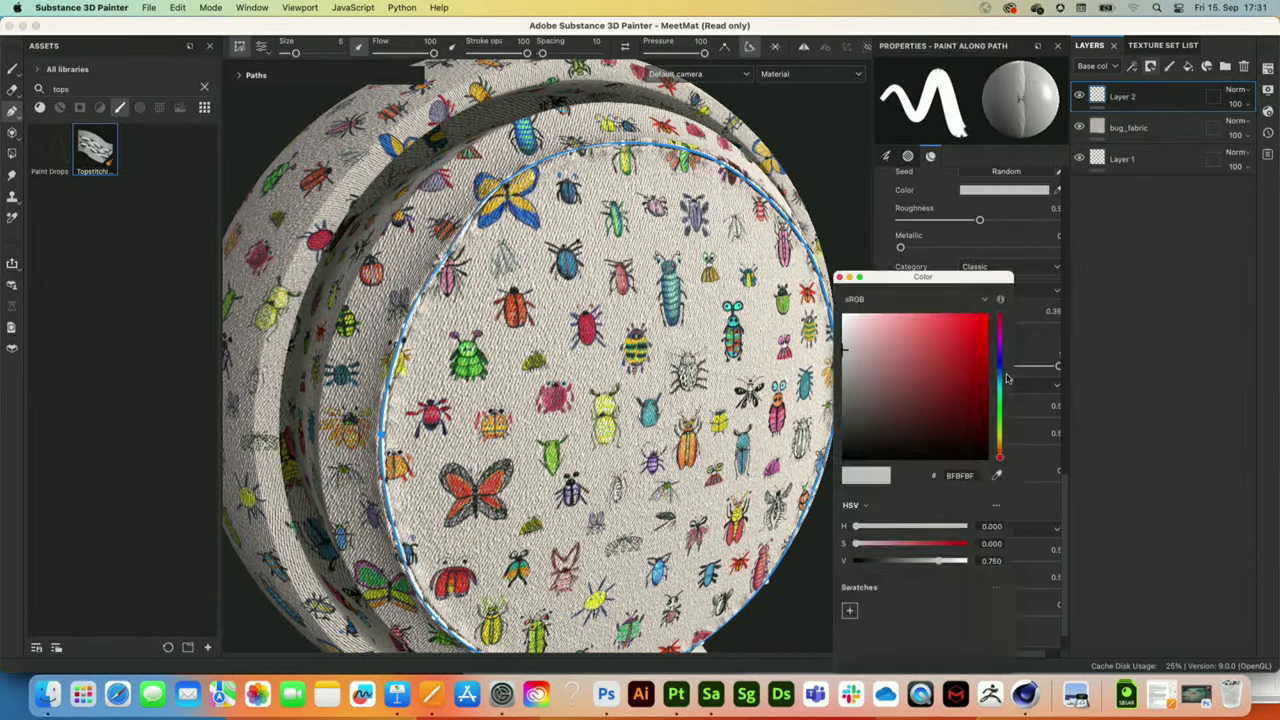
left_click(1000, 367)
left_click_drag(975, 352, 975, 352)
left_click(1138, 128)
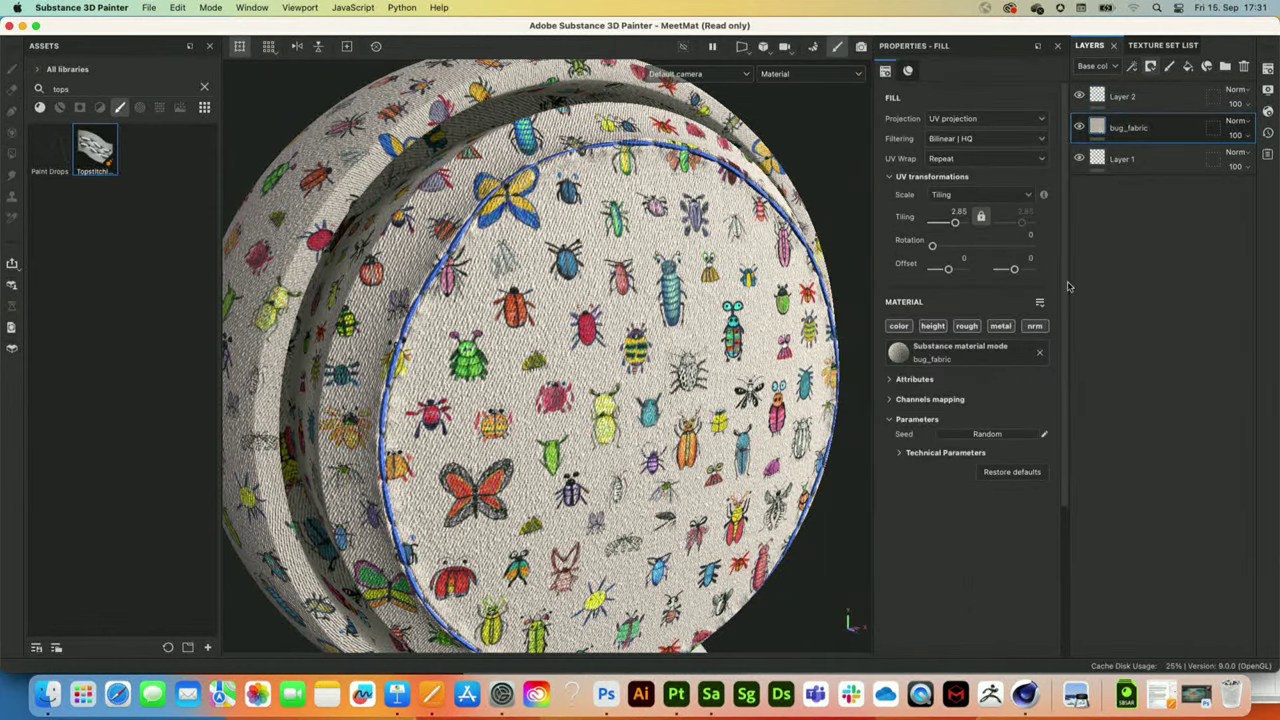
- Reselect Layer 2 and reduce the topstitching path's brush size to 2.89
left_click(1122, 96)
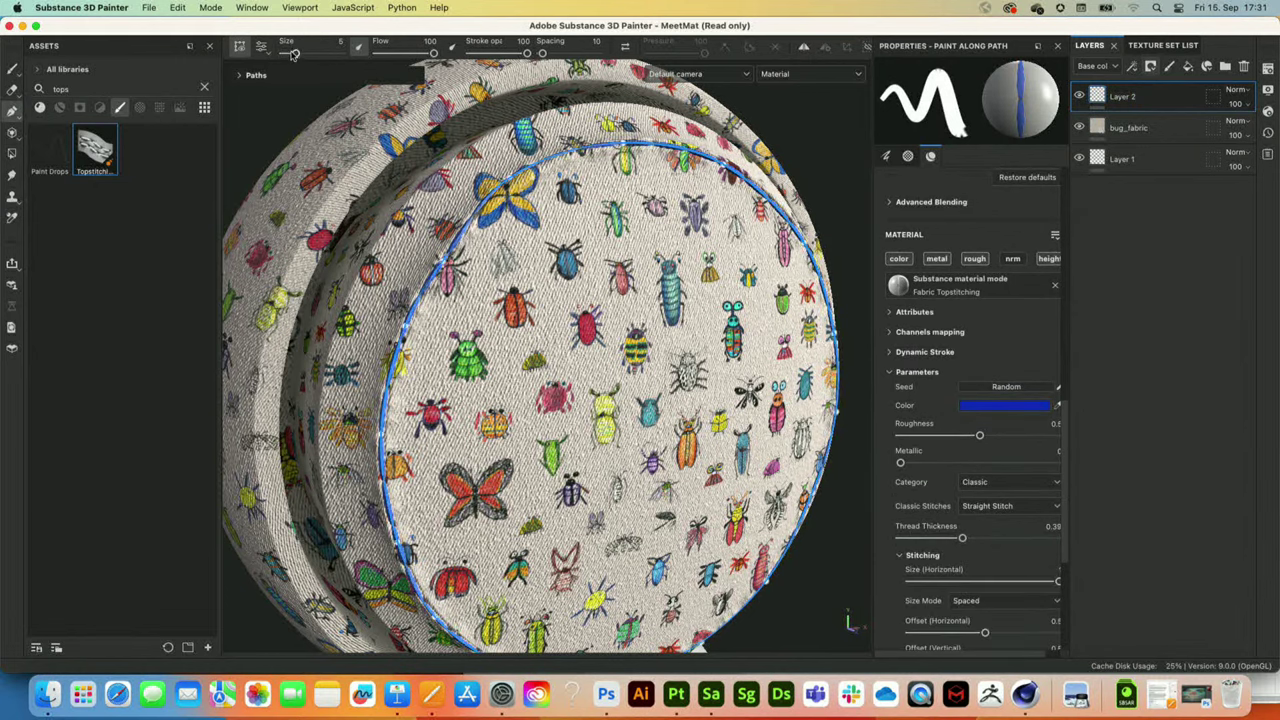
left_click_drag(294, 54, 292, 55)
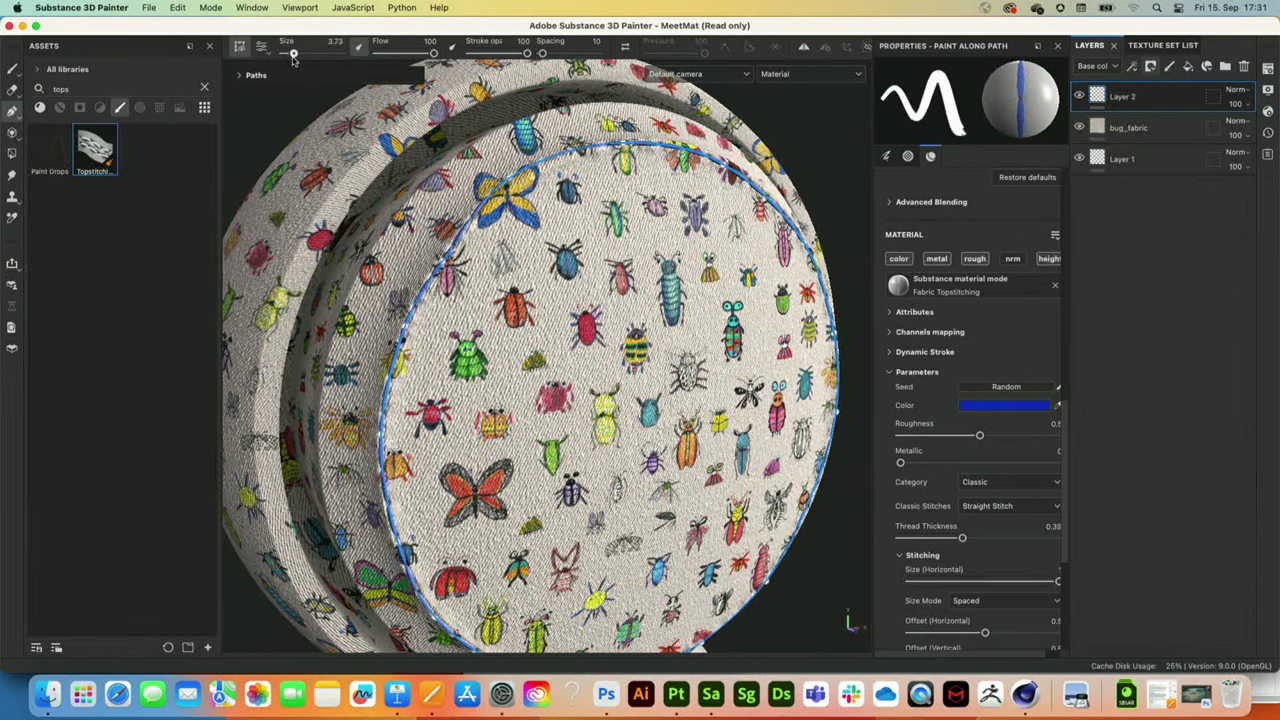
left_click_drag(293, 56, 288, 55)
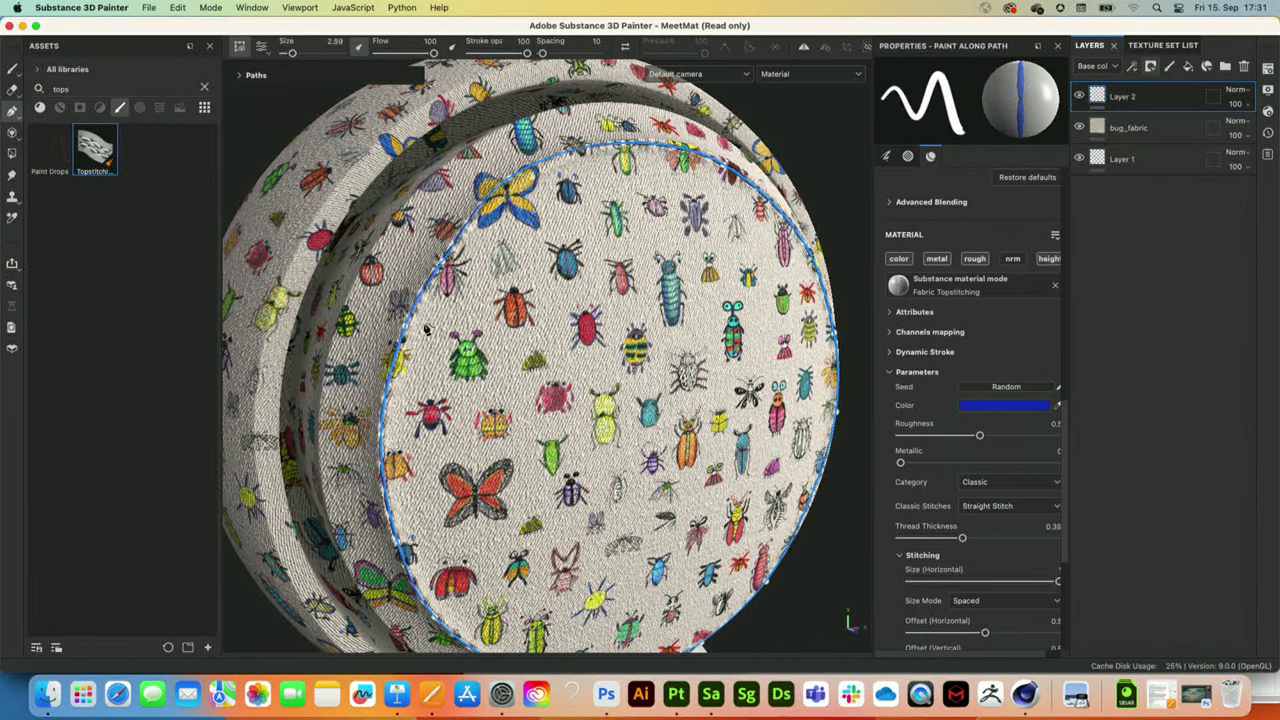
- Select Layer 2's stitch path near the blue-and-yellow butterfly and hide the bug_fabric layer to inspect the stitching alone
scroll(483, 308, "up", 5)
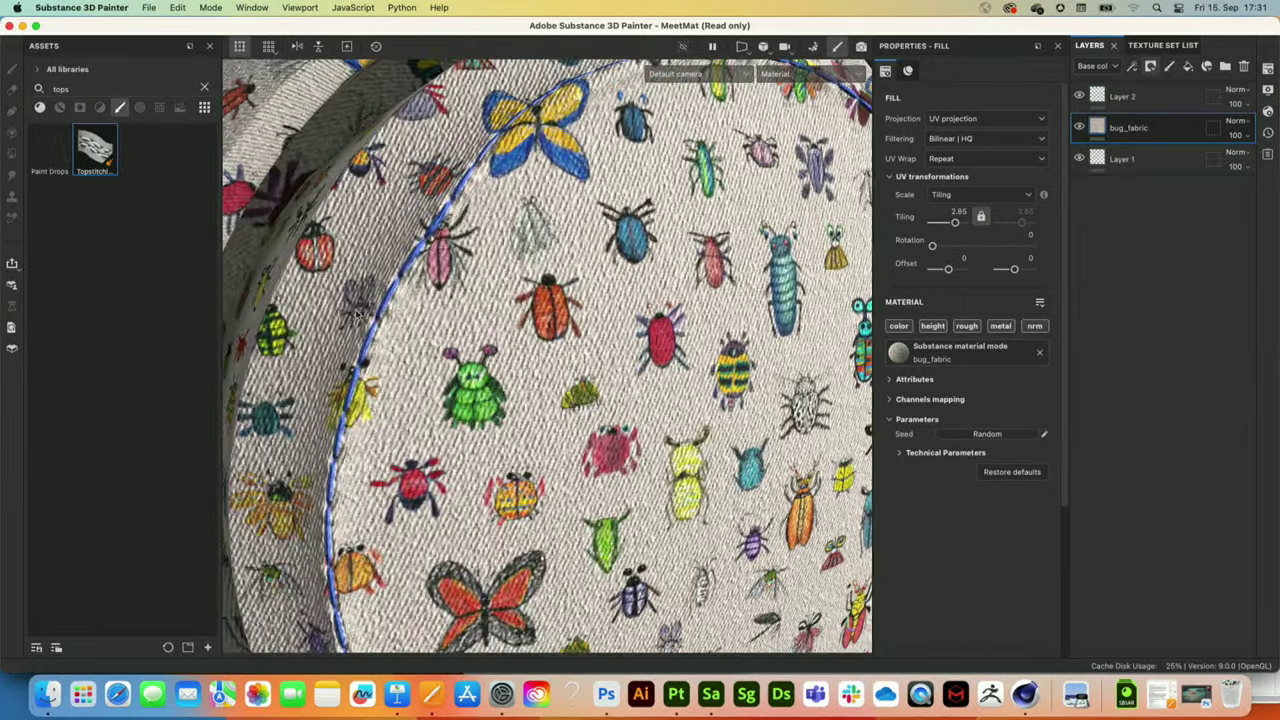
left_click_drag(357, 314, 546, 129, "alt")
left_click(1122, 96)
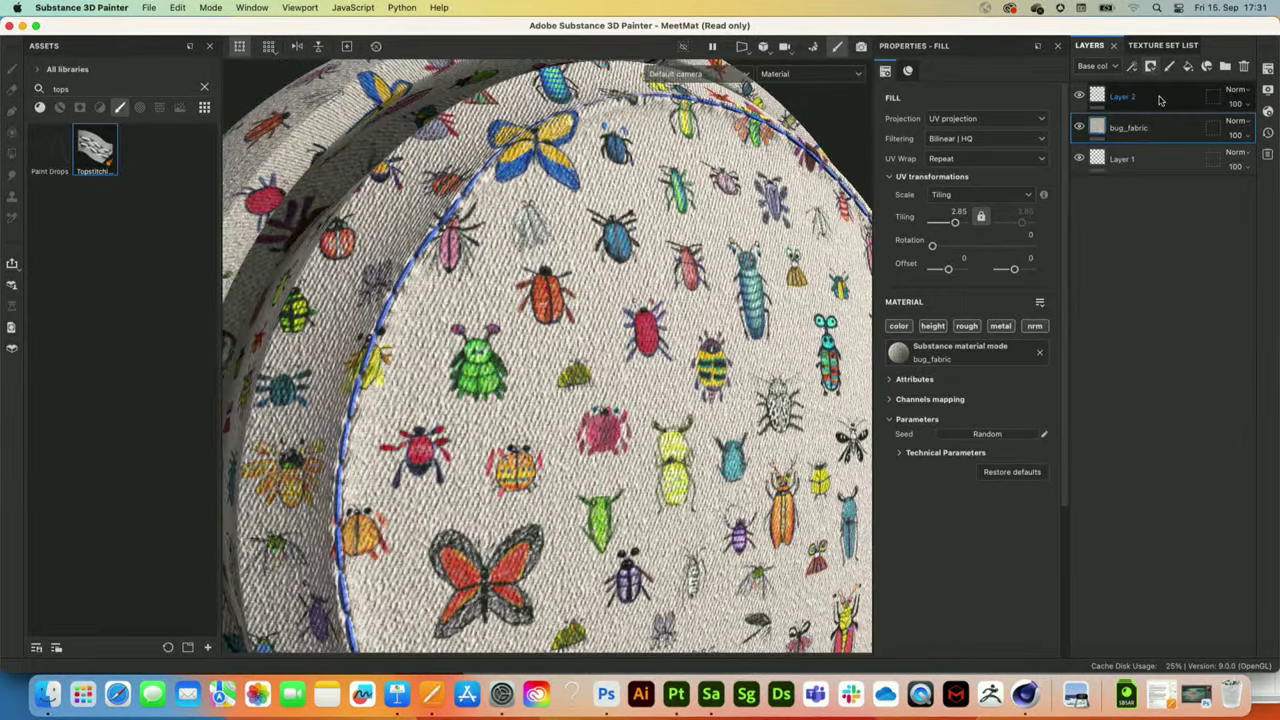
left_click(452, 200)
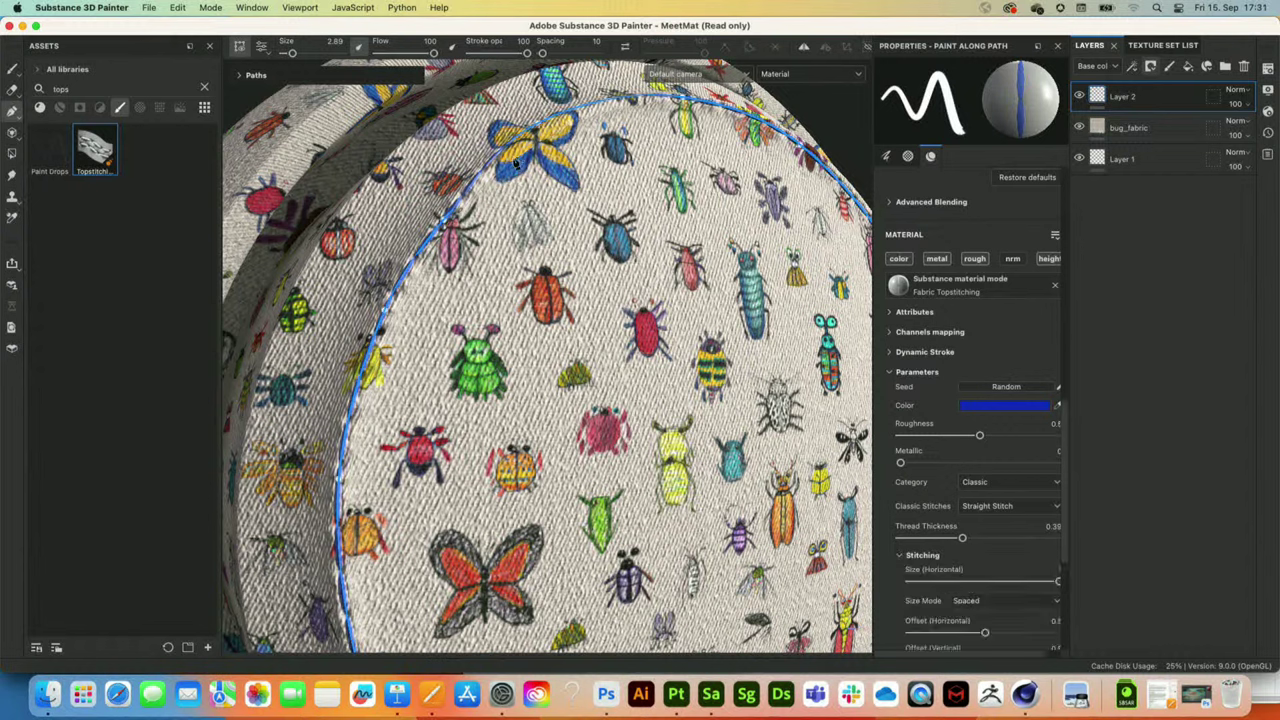
left_click_drag(541, 124, 551, 131)
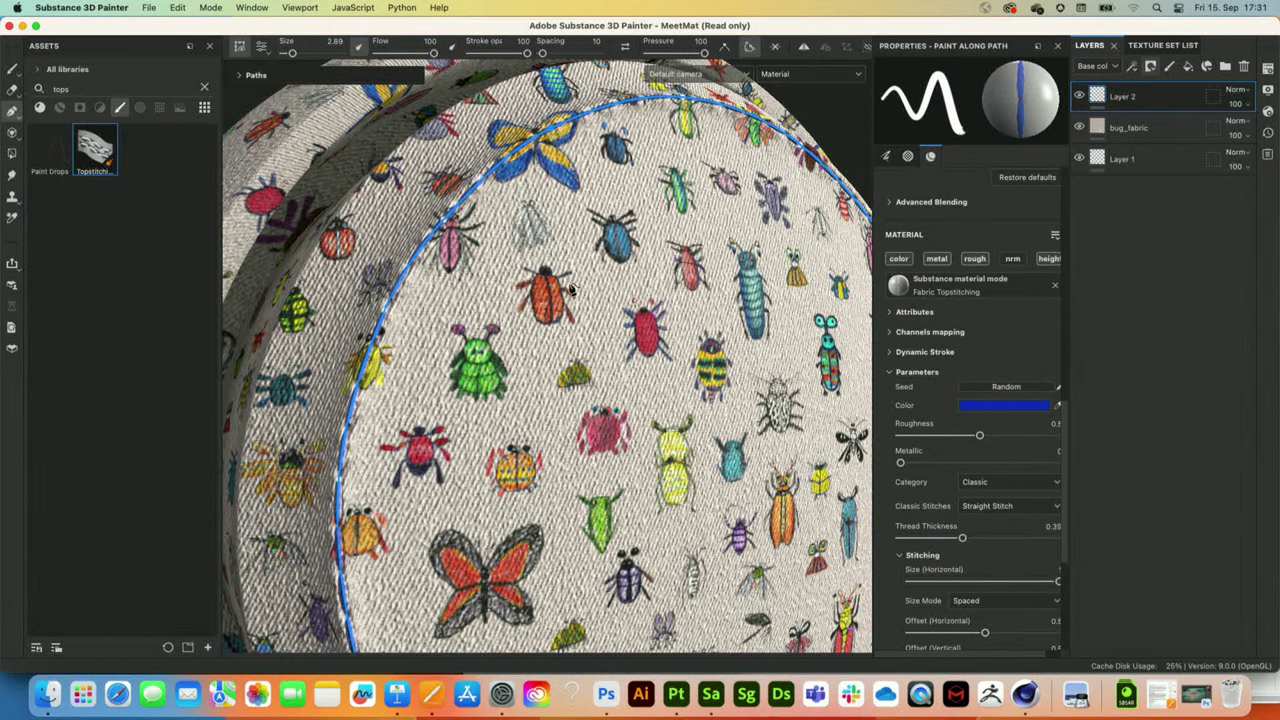
left_click(1079, 128)
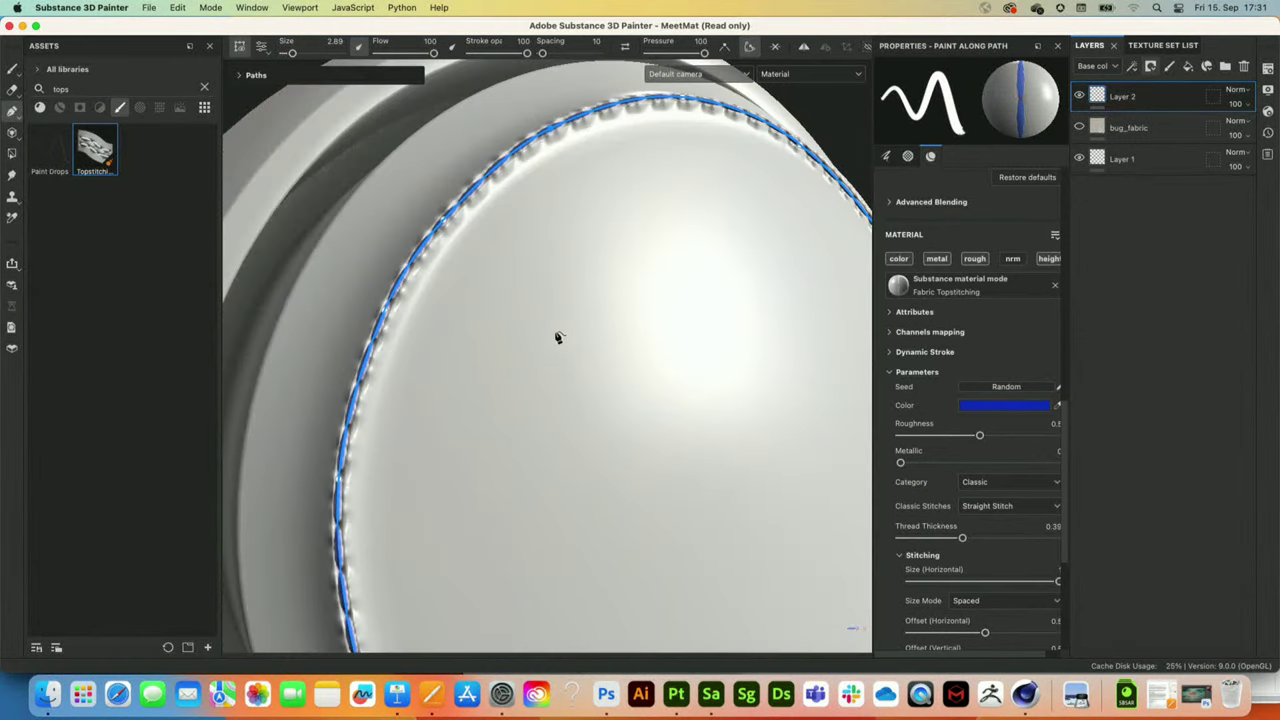
- Reduce the Fabric Topstitching material's puckering intensity to 0.41 on the disc's stitch path
left_click_drag(556, 256, 586, 277, "alt")
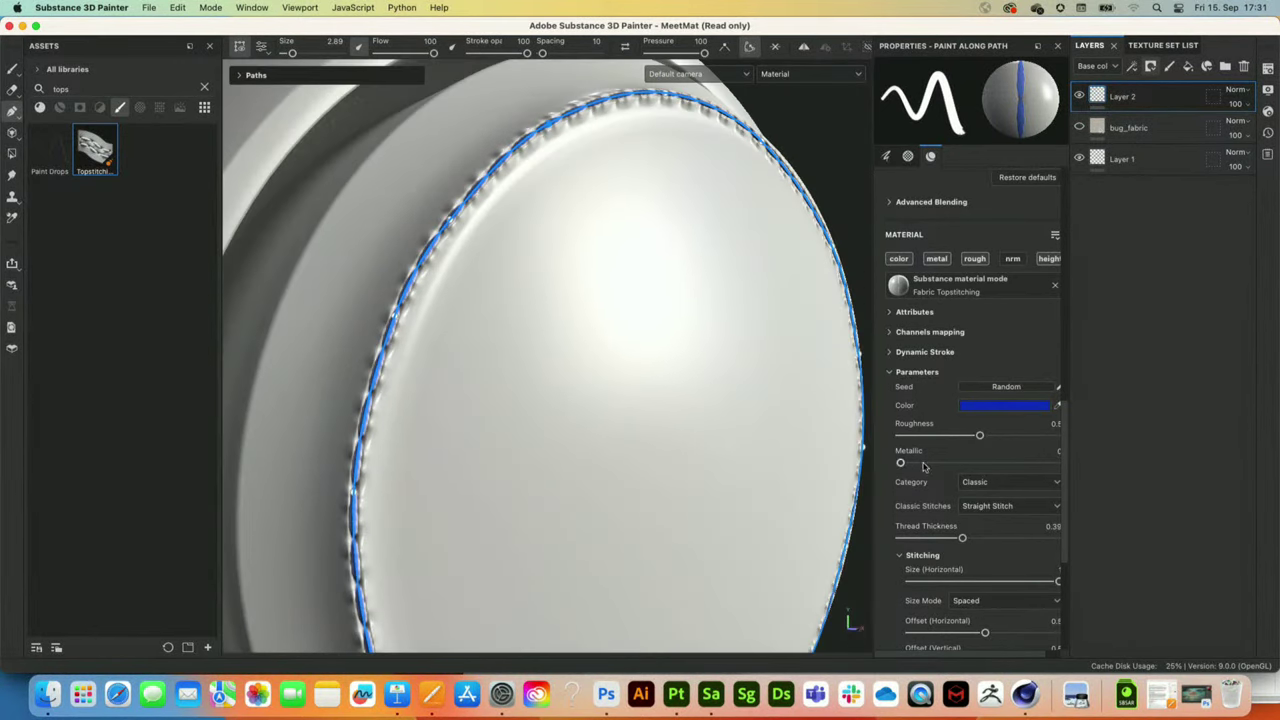
scroll(997, 498, "down", 5)
scroll(985, 545, "down", 1)
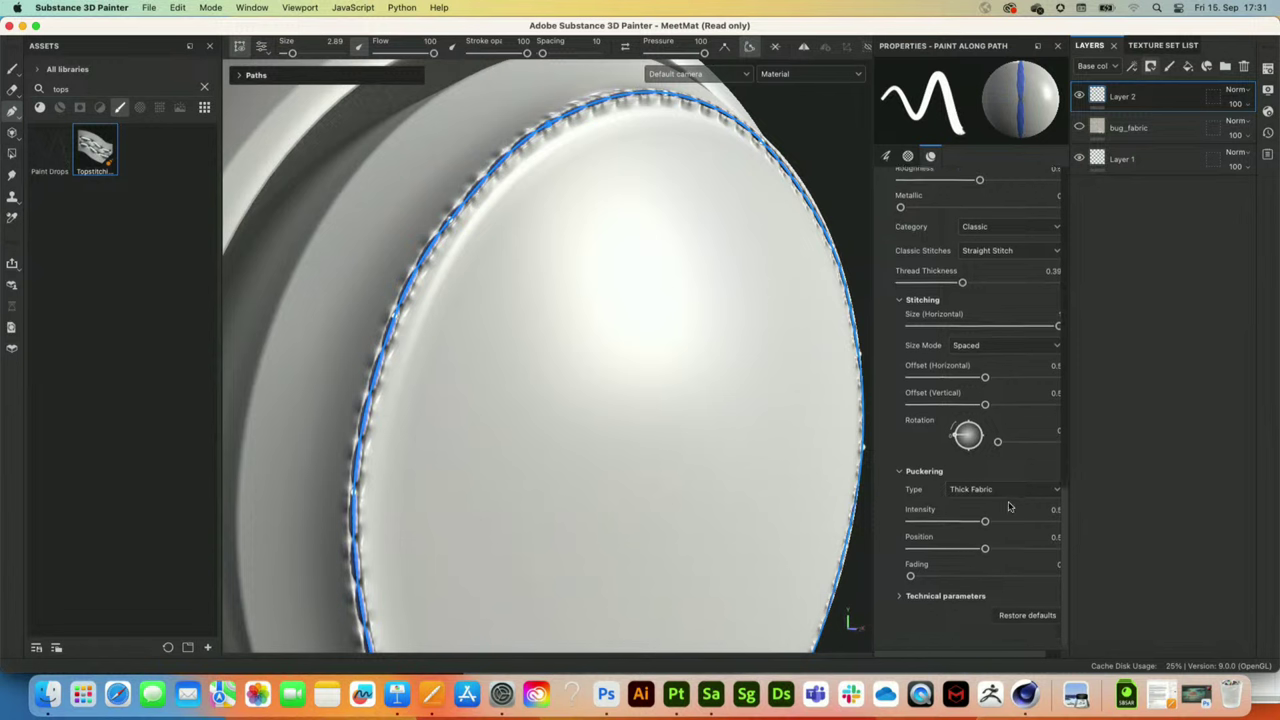
mouse_move(985, 522)
left_mouse_down()
mouse_move(942, 522)
mouse_move(970, 524)
left_mouse_up()
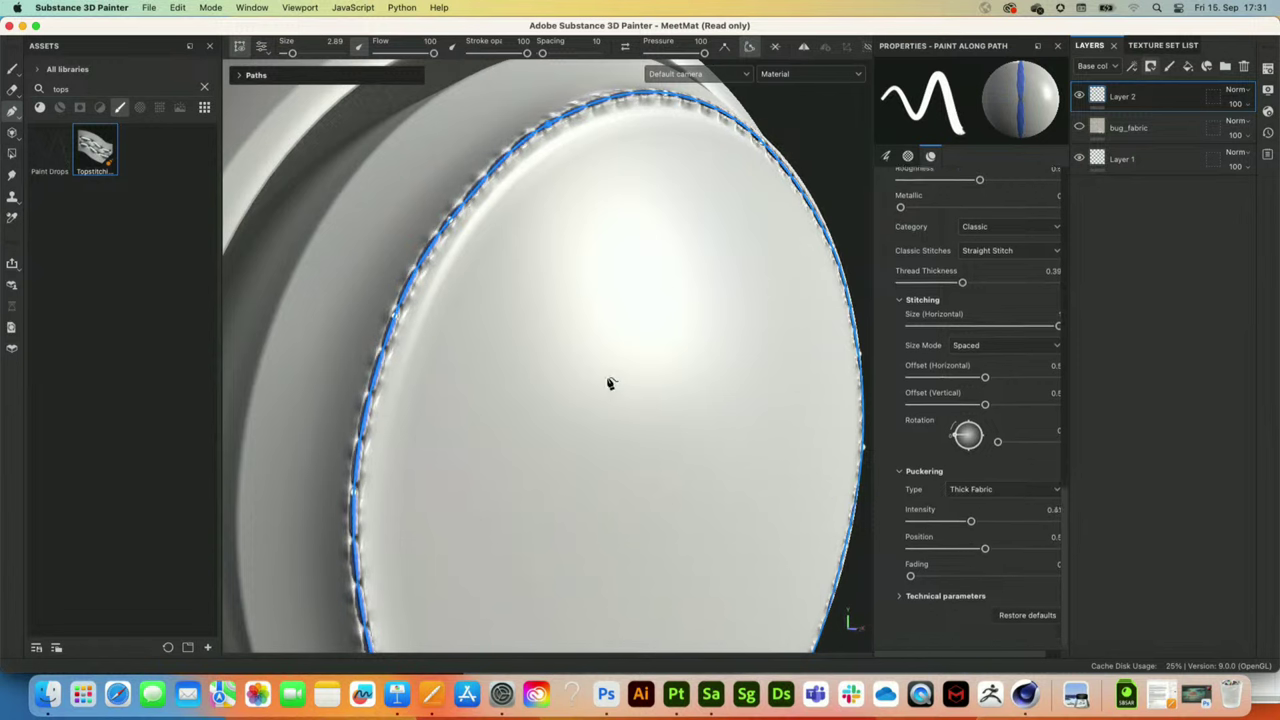
left_click_drag(608, 380, 569, 314, "alt")
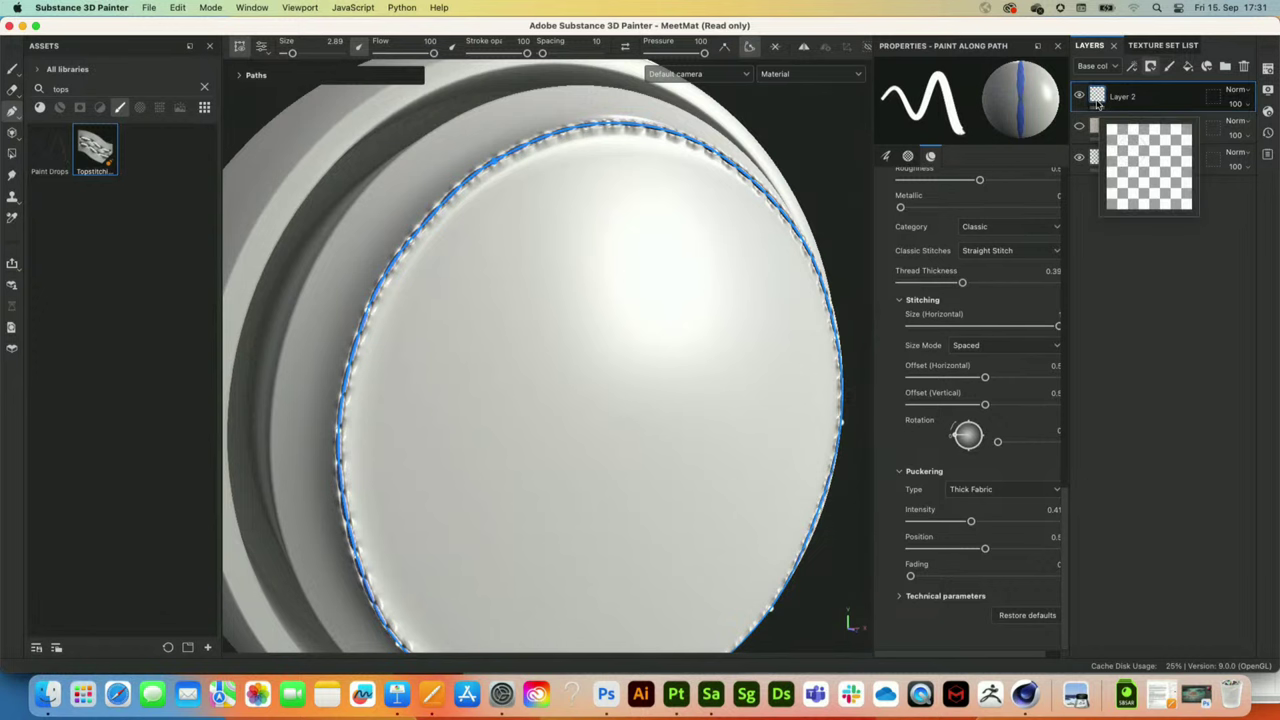
scroll(499, 165, "up", 2)
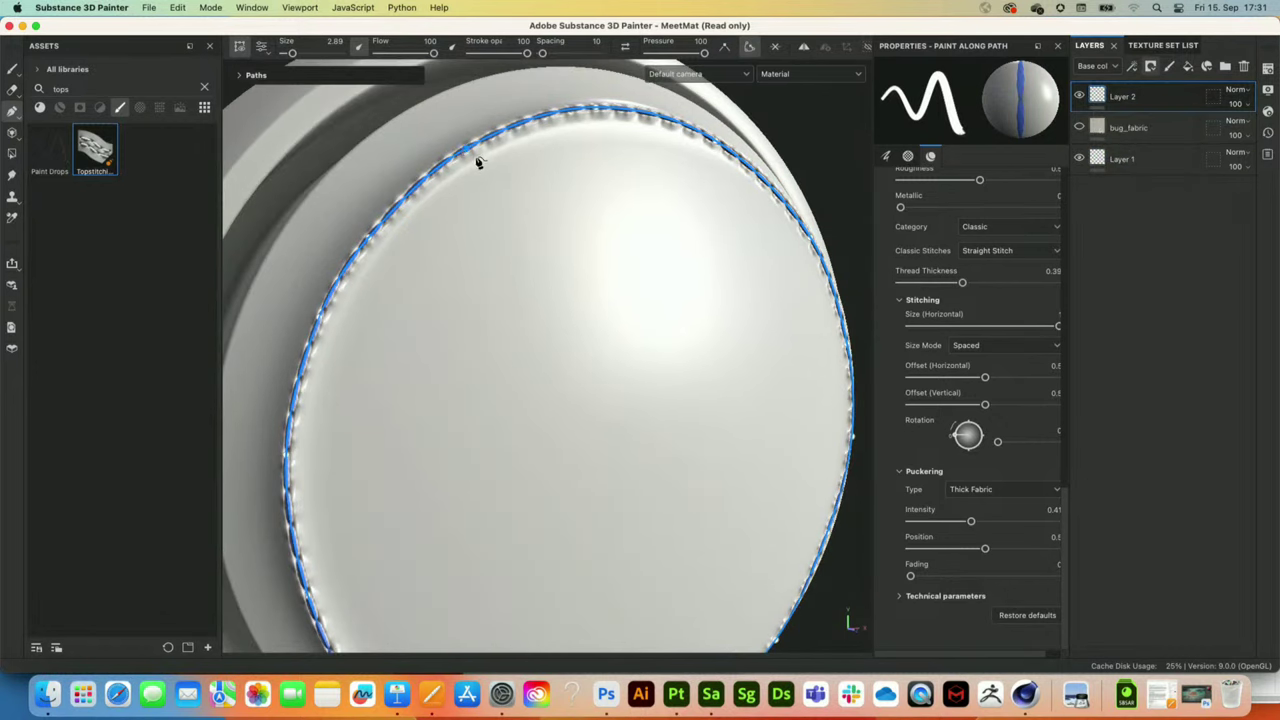
- Search the assets for "seam" and apply the Seam brush to the selected path around the disc
left_click(94, 81)
type("i")
key("BackSpace")
key("BackSpace")
key("BackSpace")
key("BackSpace")
type("seam")
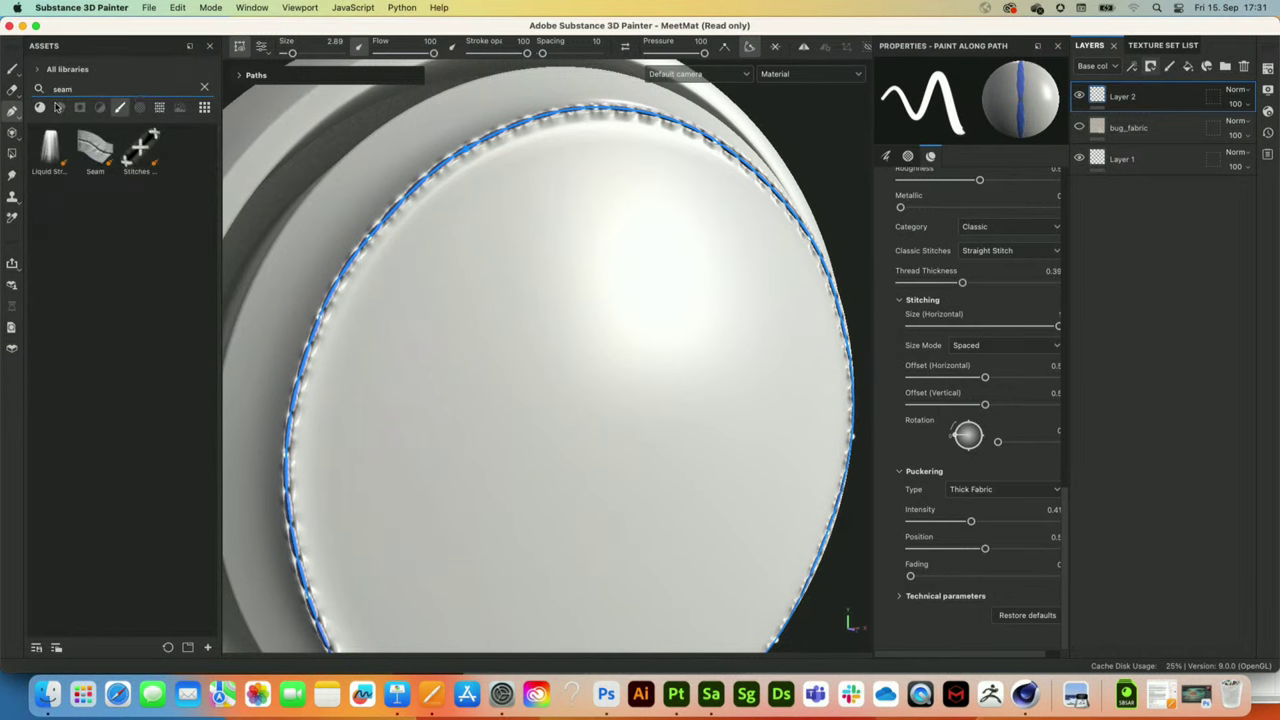
left_click(95, 148)
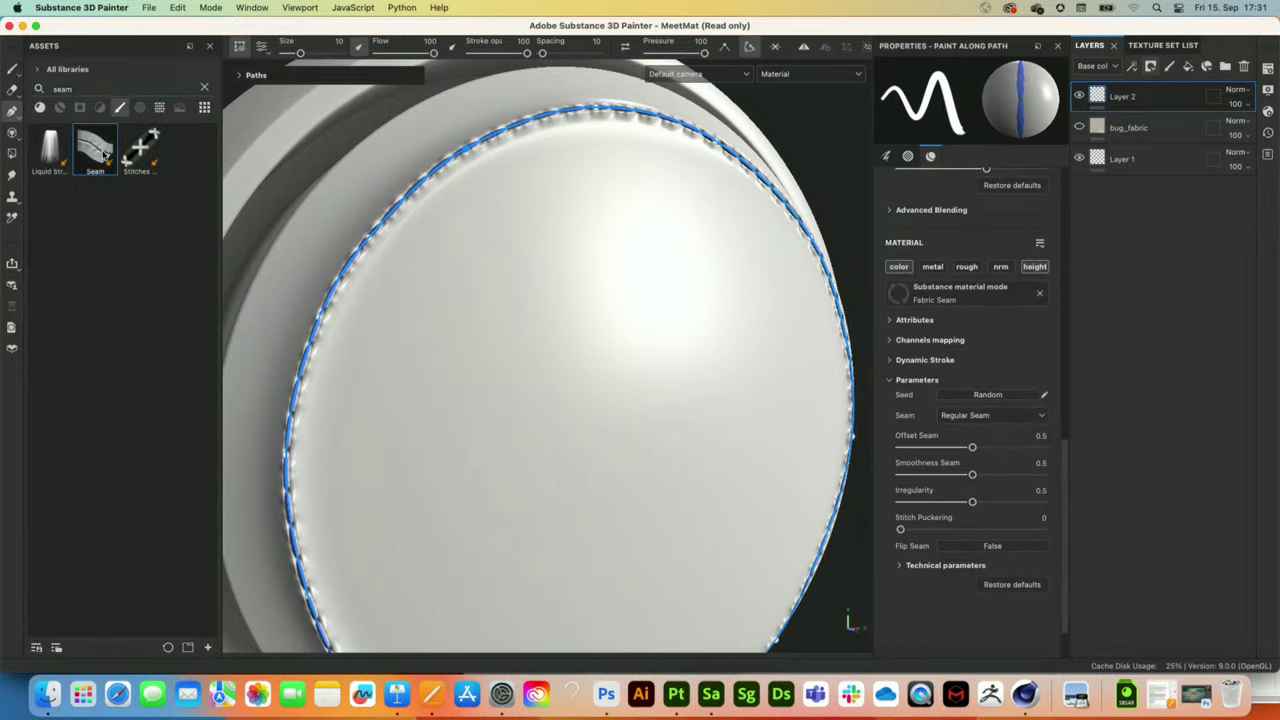
scroll(559, 278, "down", 1)
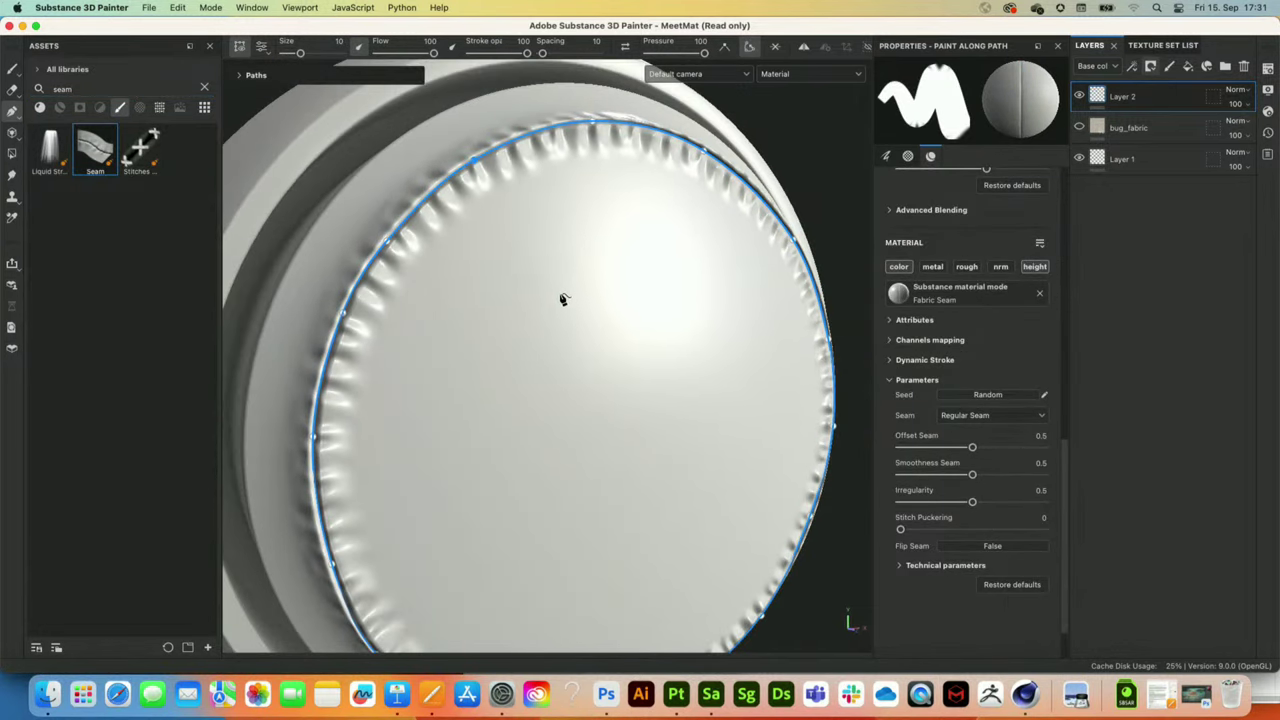
left_click_drag(597, 329, 598, 285, "alt")
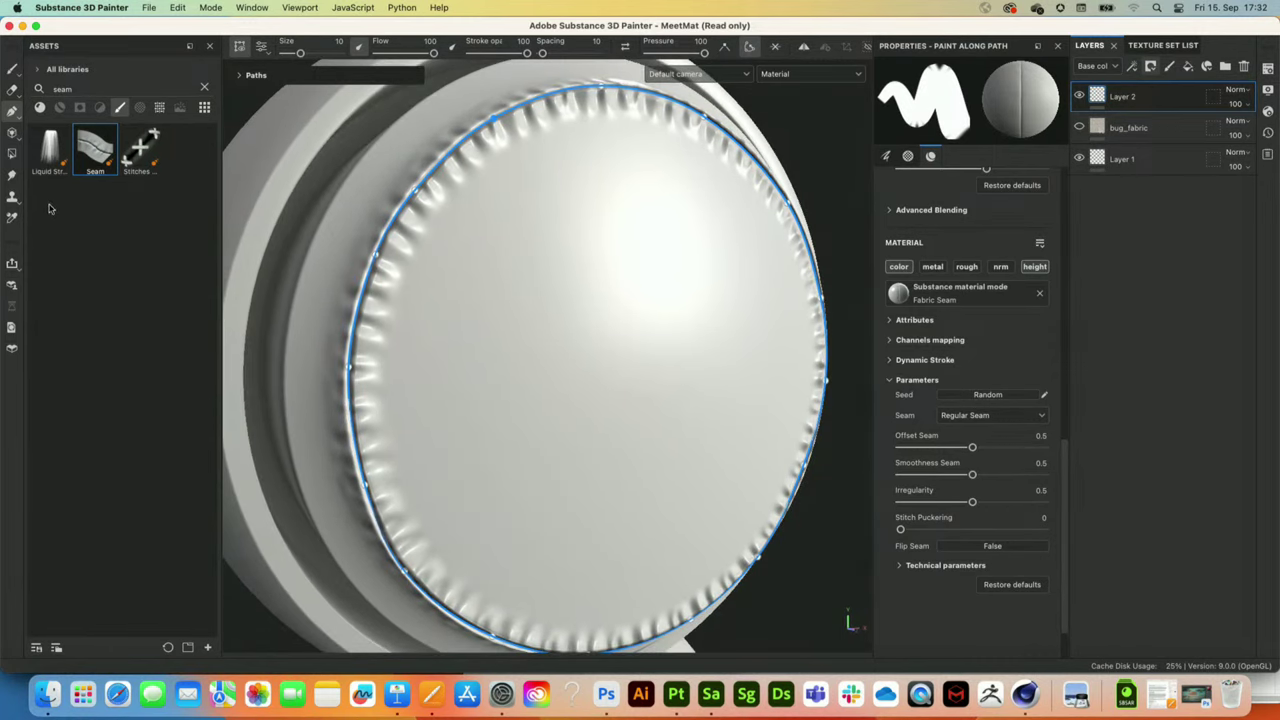
- Search the assets for "zip", apply Zipper Tape to the selected path, and set the zipper type to Metal
left_click(204, 88)
type("zip")
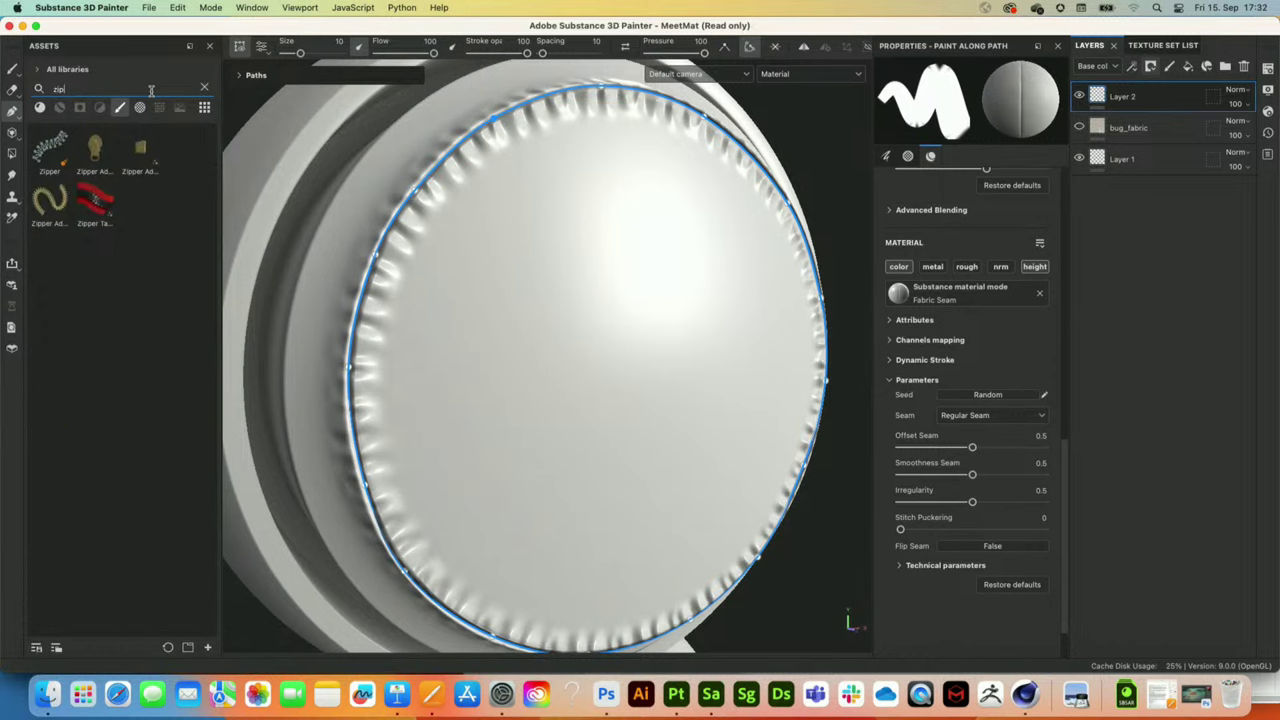
left_click(95, 200)
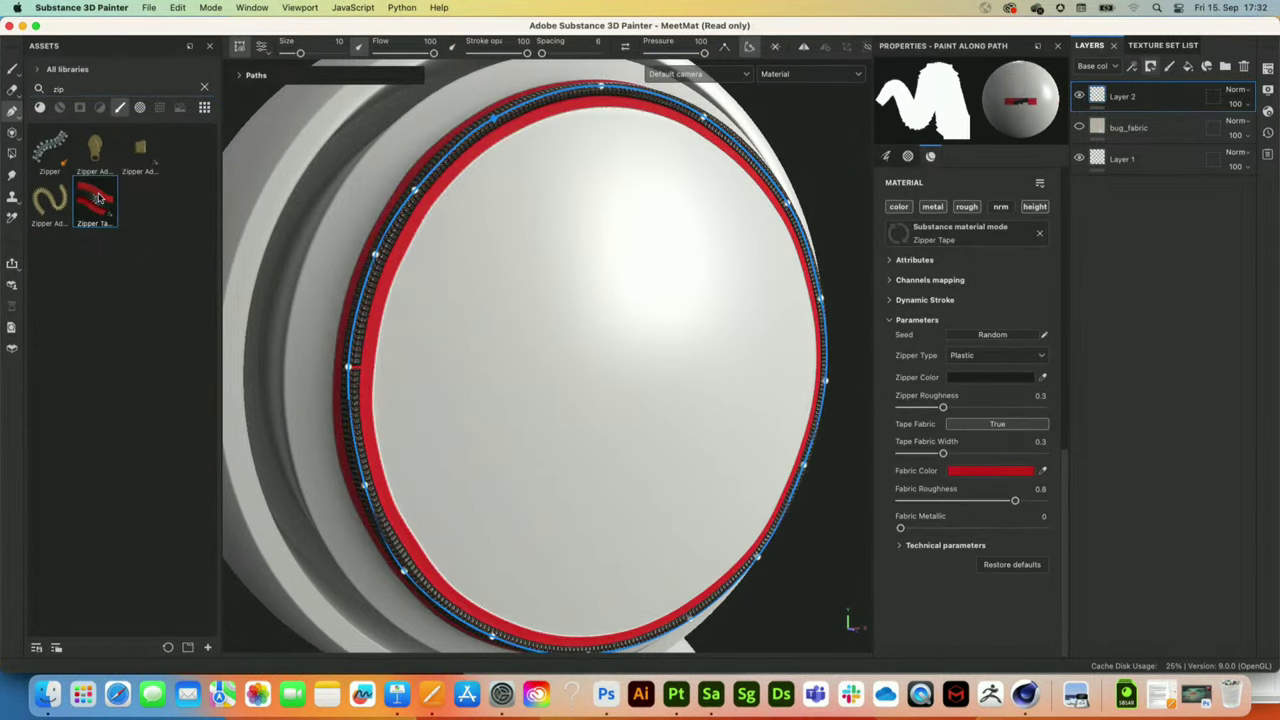
mouse_move(543, 259)
left_mouse_down("alt")
mouse_move(508, 249)
mouse_move(526, 251)
left_mouse_up("alt")
left_click(981, 357)
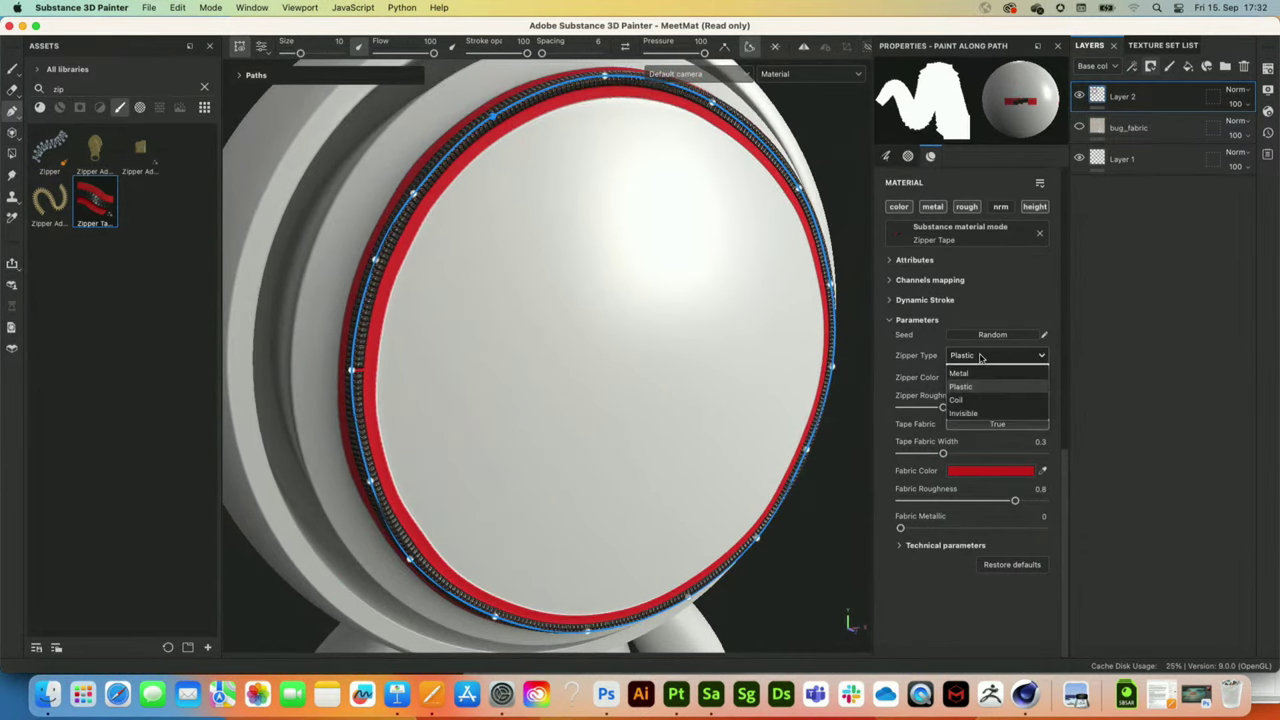
left_click(973, 377)
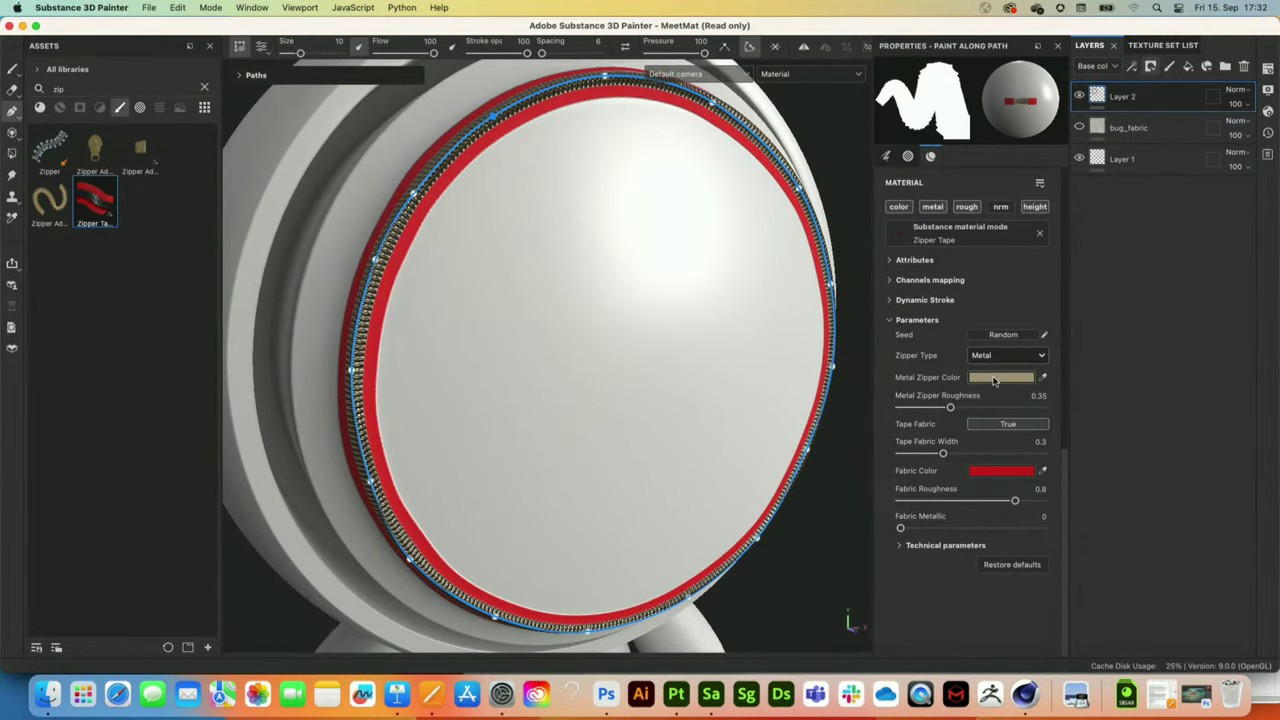
- Set the metal zipper colour to gold D7AC4D and the tape fabric width to 0.13
left_click(994, 378)
mouse_move(941, 358)
left_mouse_down()
mouse_move(924, 337)
mouse_move(935, 336)
left_mouse_up()
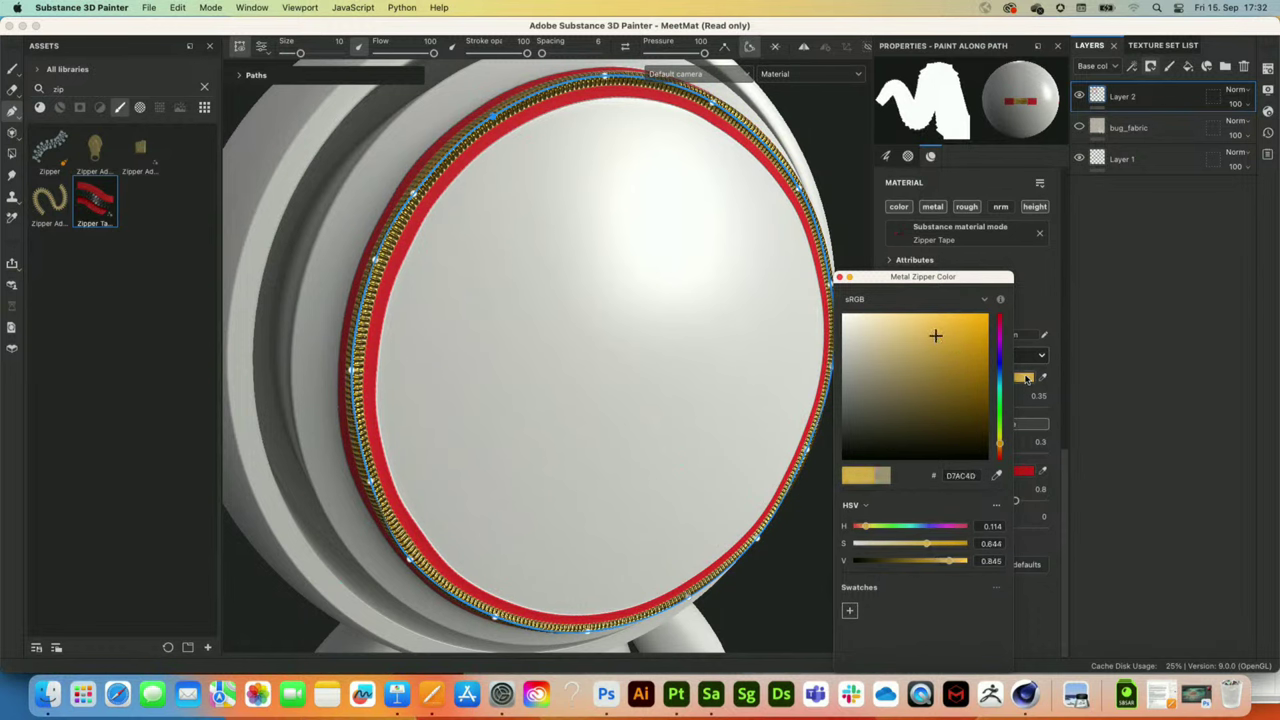
left_click(1022, 379)
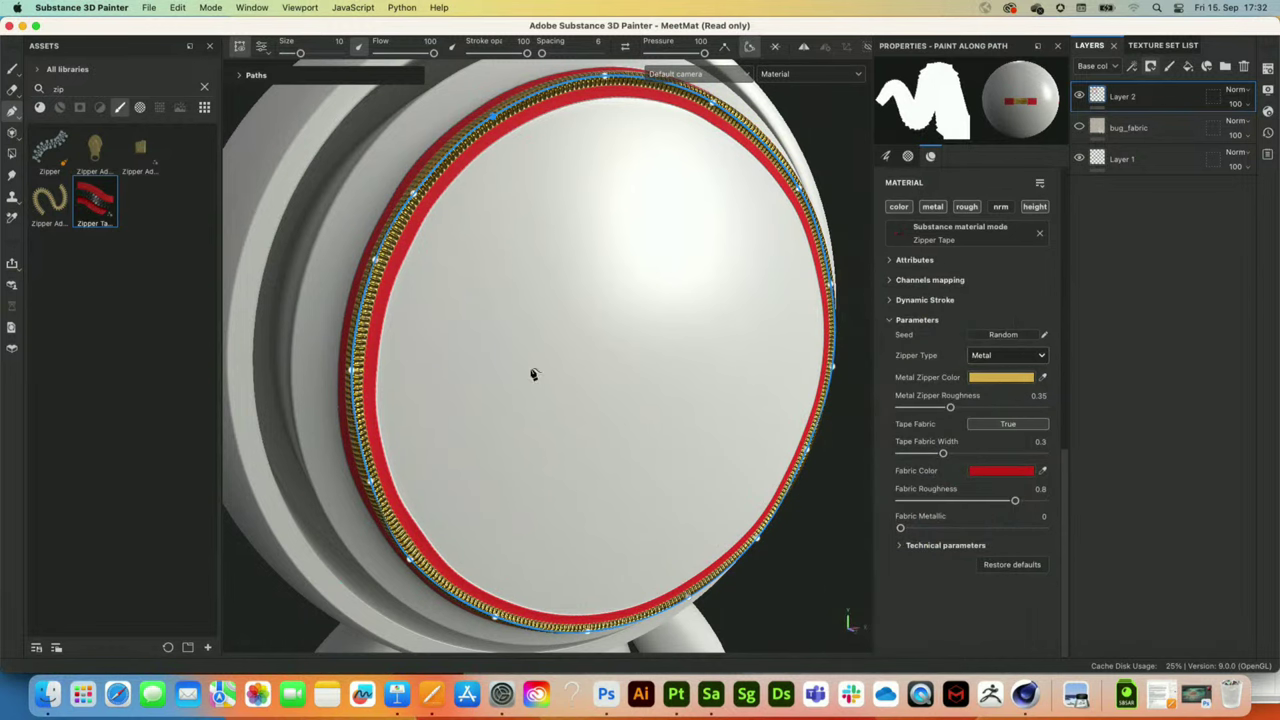
left_click_drag(438, 246, 443, 240, "alt")
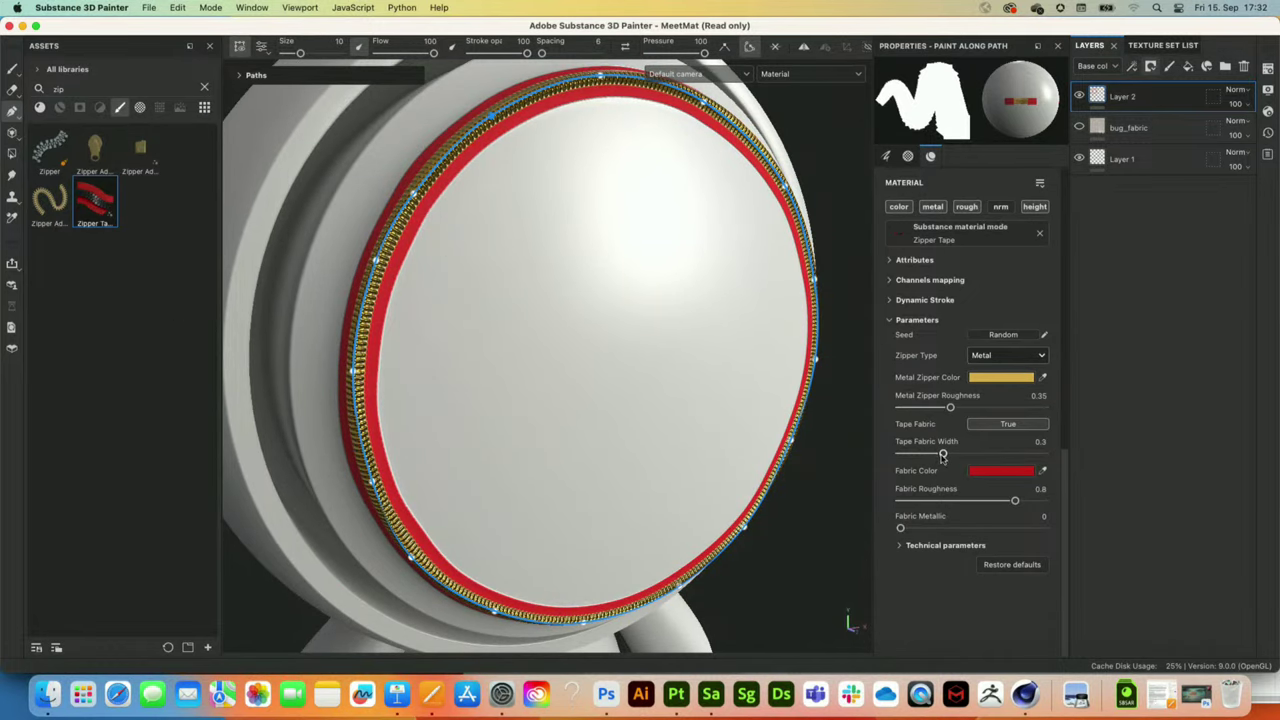
left_click_drag(942, 455, 919, 455)
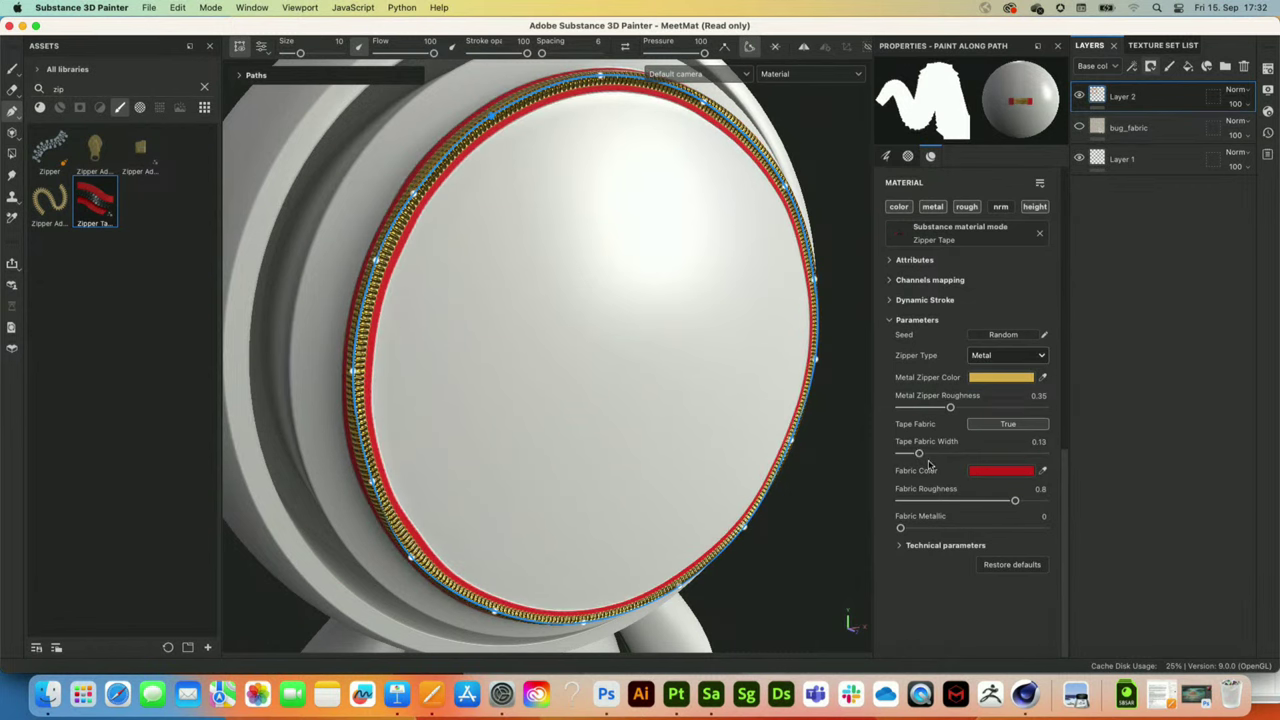
- Search the assets for "puck" and apply the Puckering brush to the path, checking the folds around the disc
left_click_drag(104, 89, 29, 78)
type("puck")
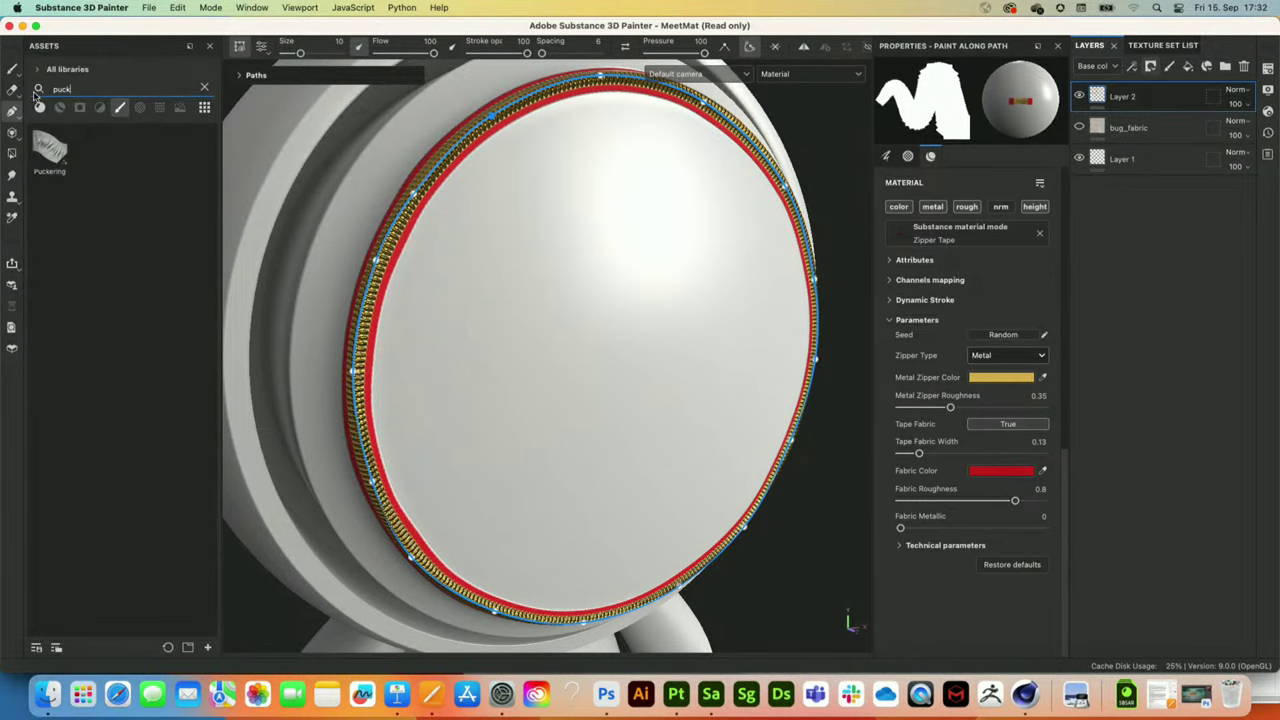
left_click(46, 152)
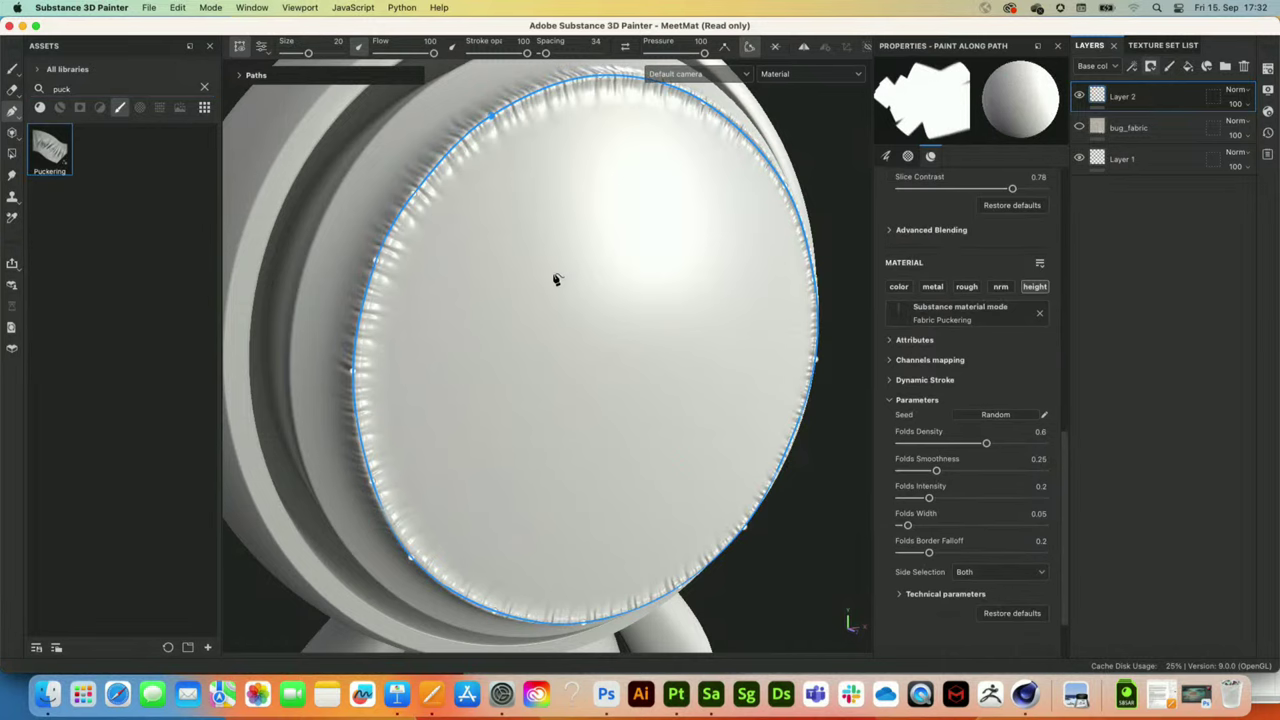
left_click_drag(500, 237, 476, 228, "alt")
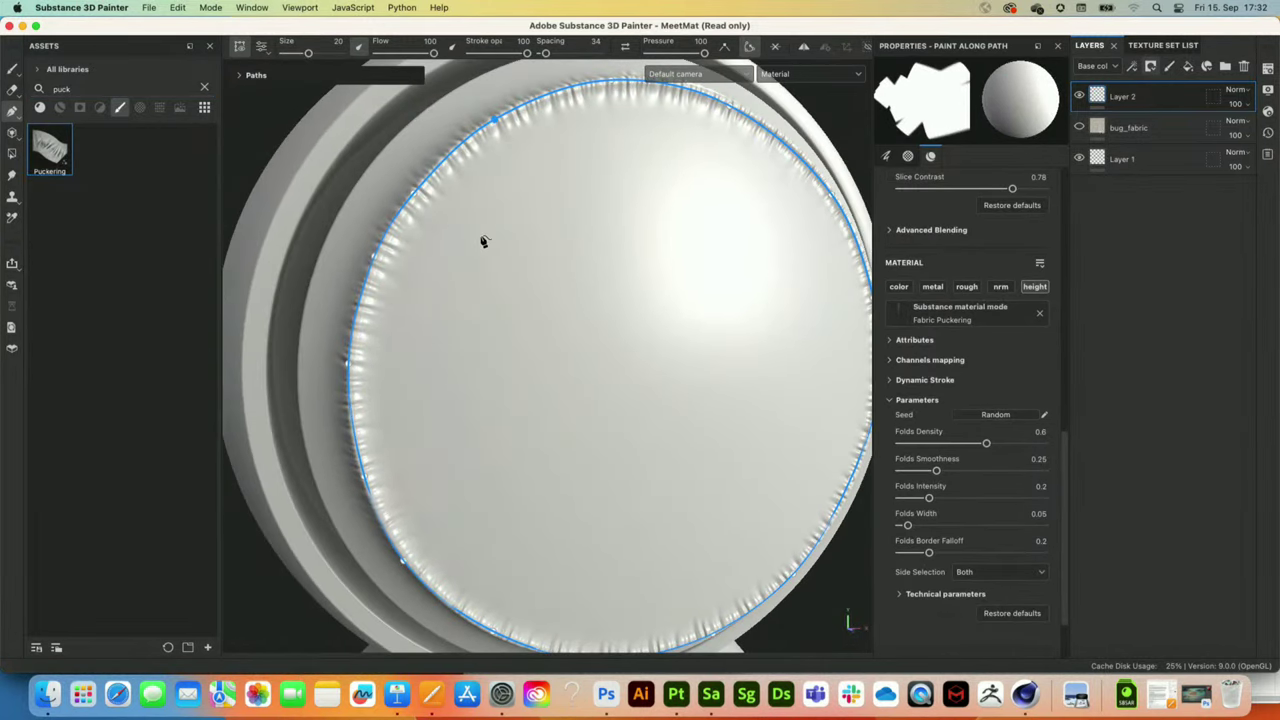
scroll(483, 243, "down", 1)
middle_click_drag(494, 264, 510, 259, "alt")
mouse_move(510, 259)
left_mouse_down("alt")
mouse_move(466, 277)
mouse_move(491, 243)
left_mouse_up("alt")
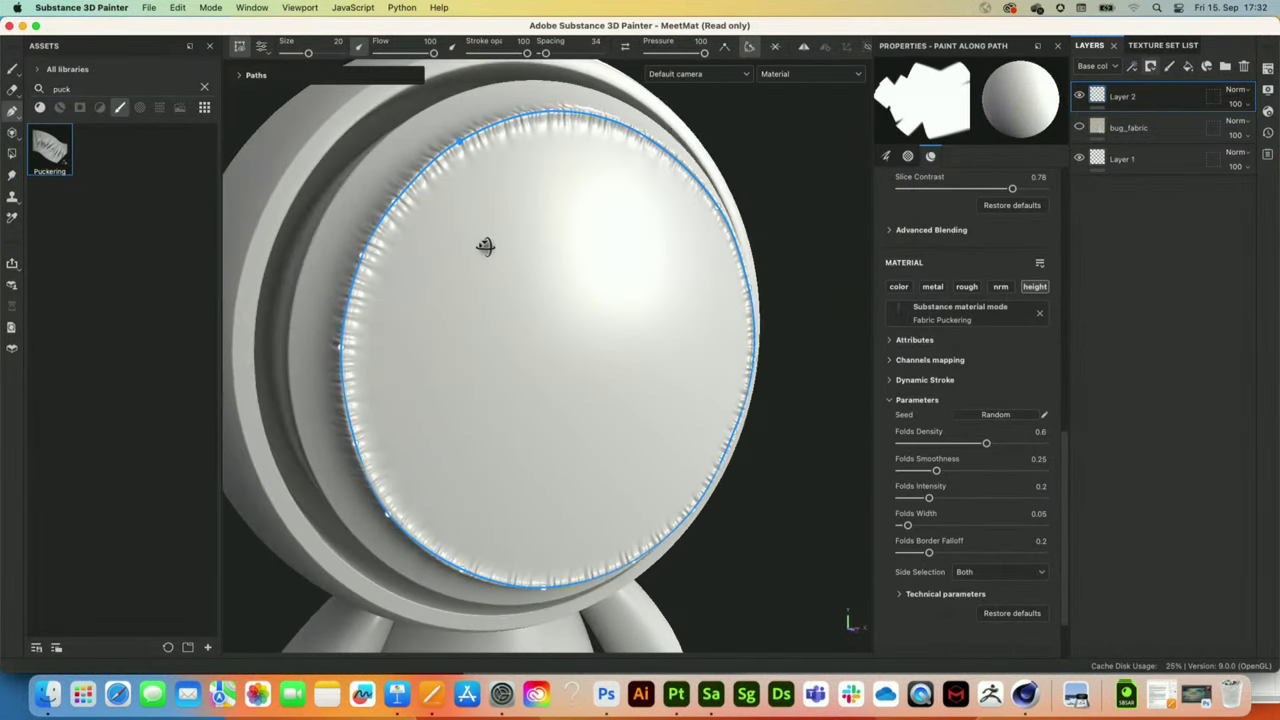
middle_click_drag(491, 251, 517, 281, "alt")
left_click_drag(517, 281, 543, 314, "alt")
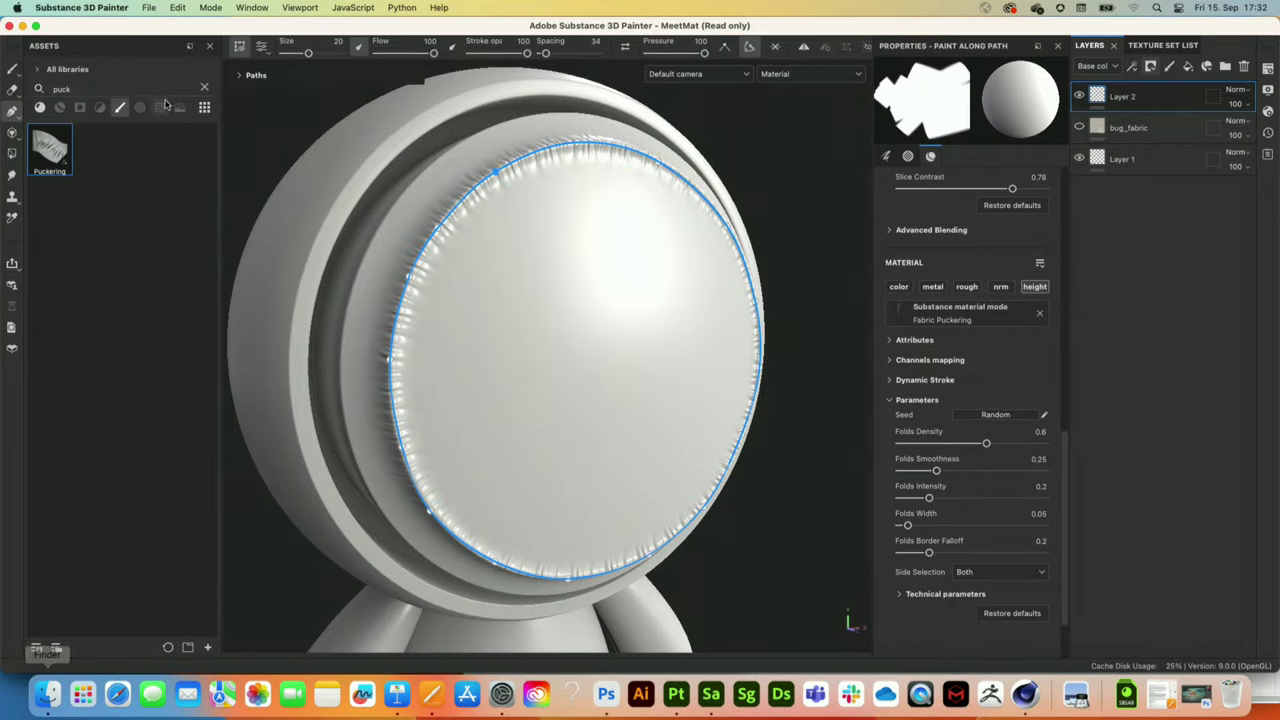
- Close the MeetMat project and open Backpack_bug.spp from the 05_BACKPACK folder in Finder
left_click(148, 8)
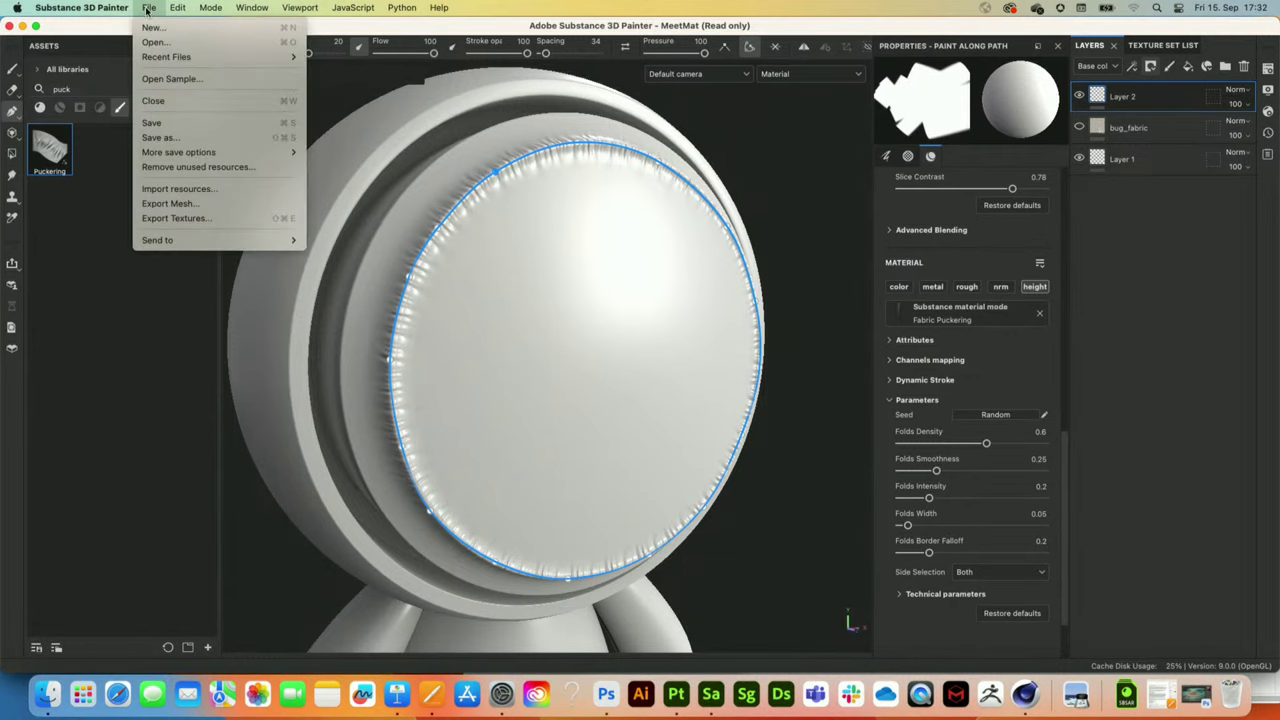
left_click(168, 102)
left_click(601, 363)
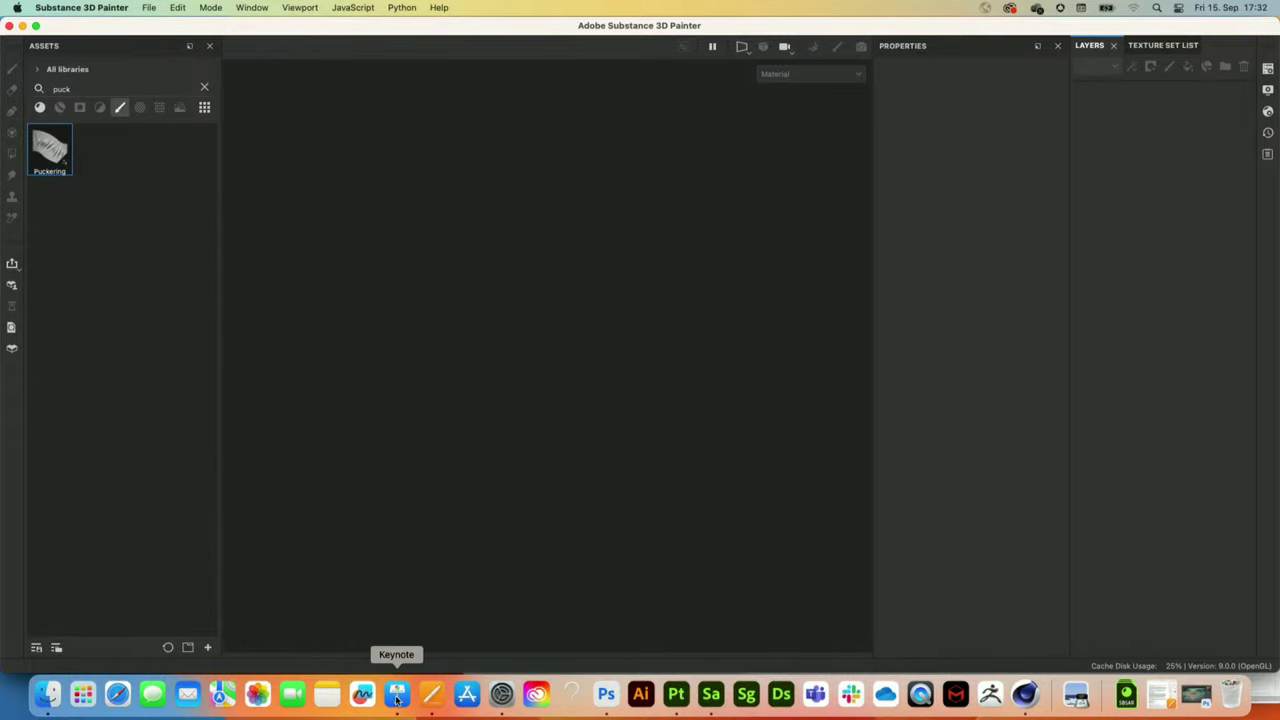
left_click(48, 693)
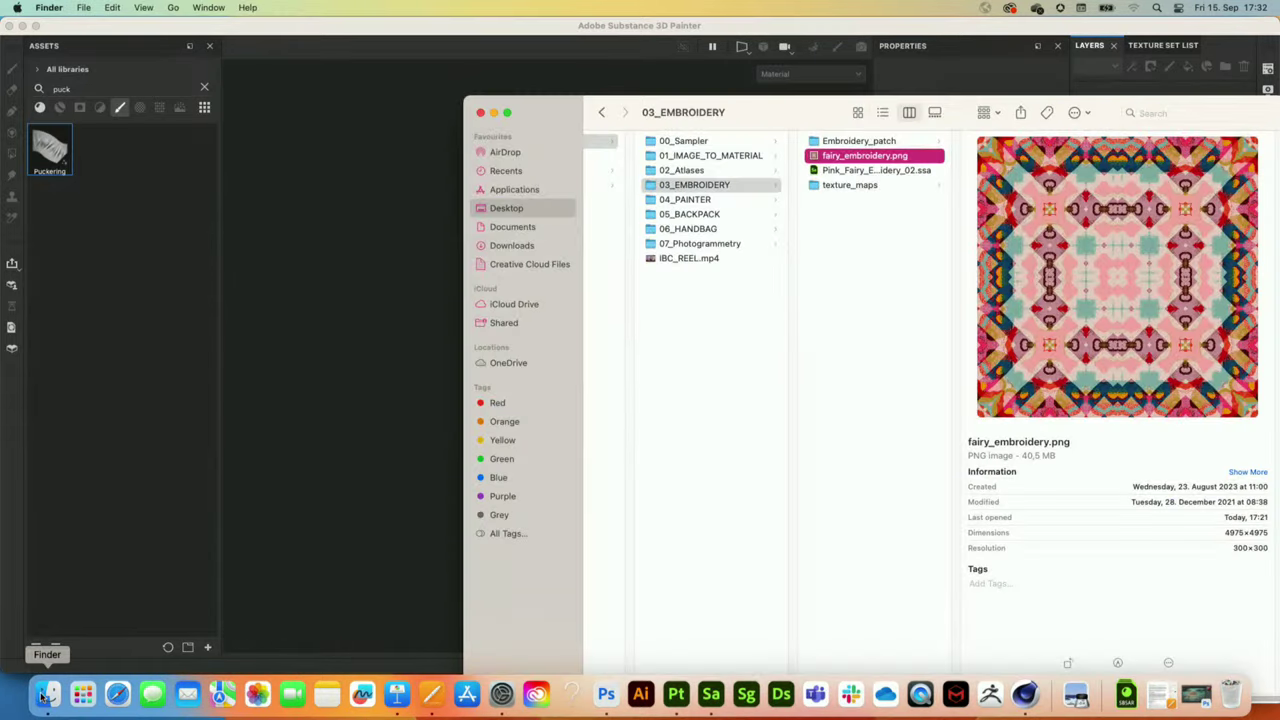
left_click(717, 214)
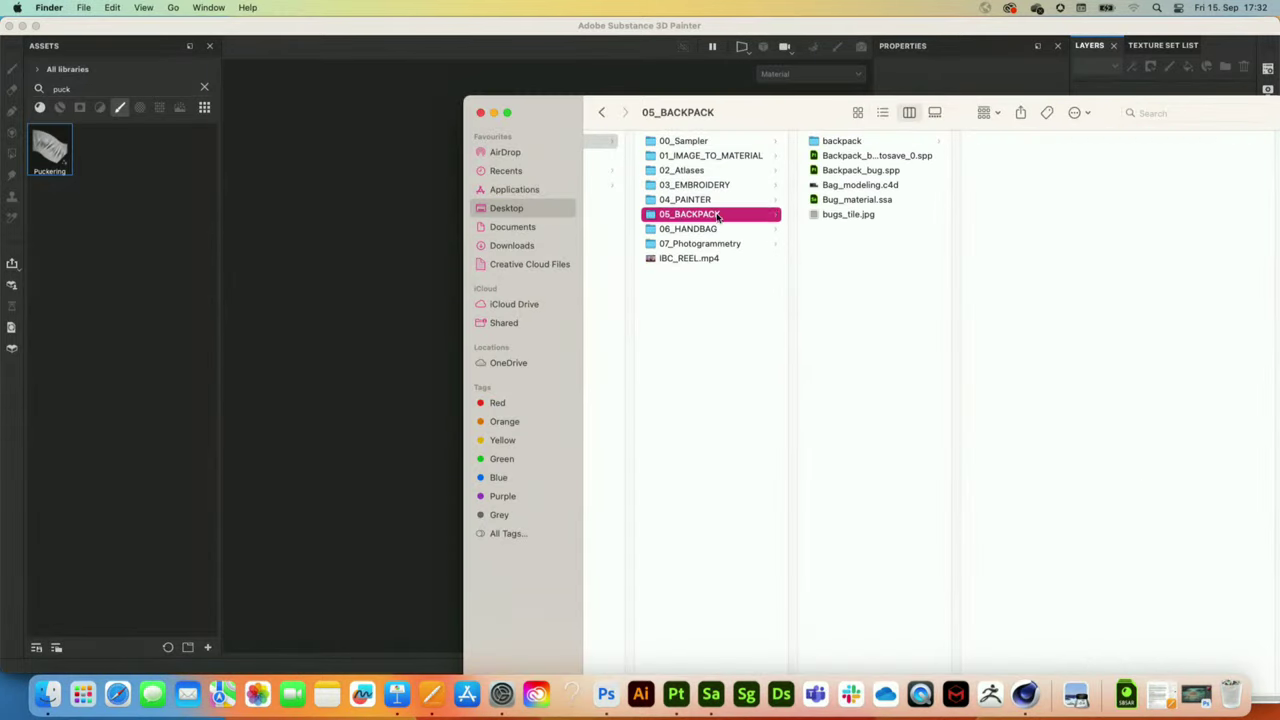
double_click(866, 171)
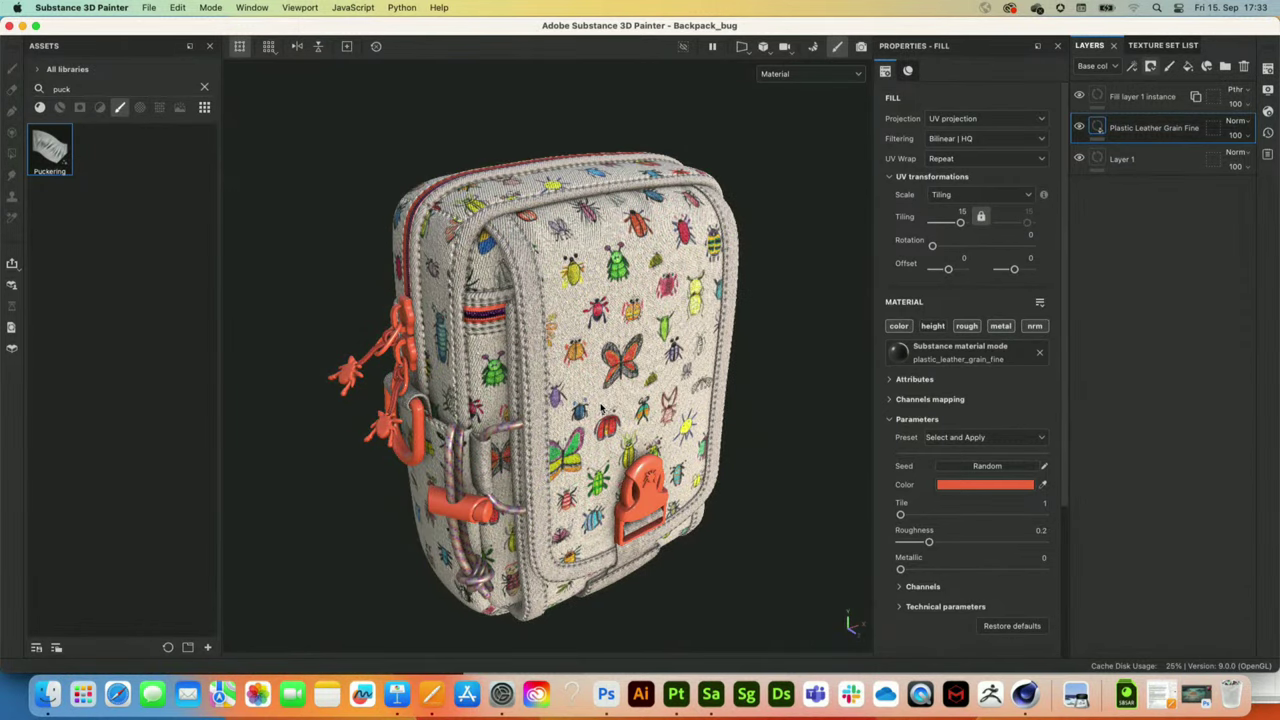
- Examine the backpack's texture set list and layers, and inspect its fabric, stitching, side zipper and ropes up close
scroll(568, 404, "up", 3)
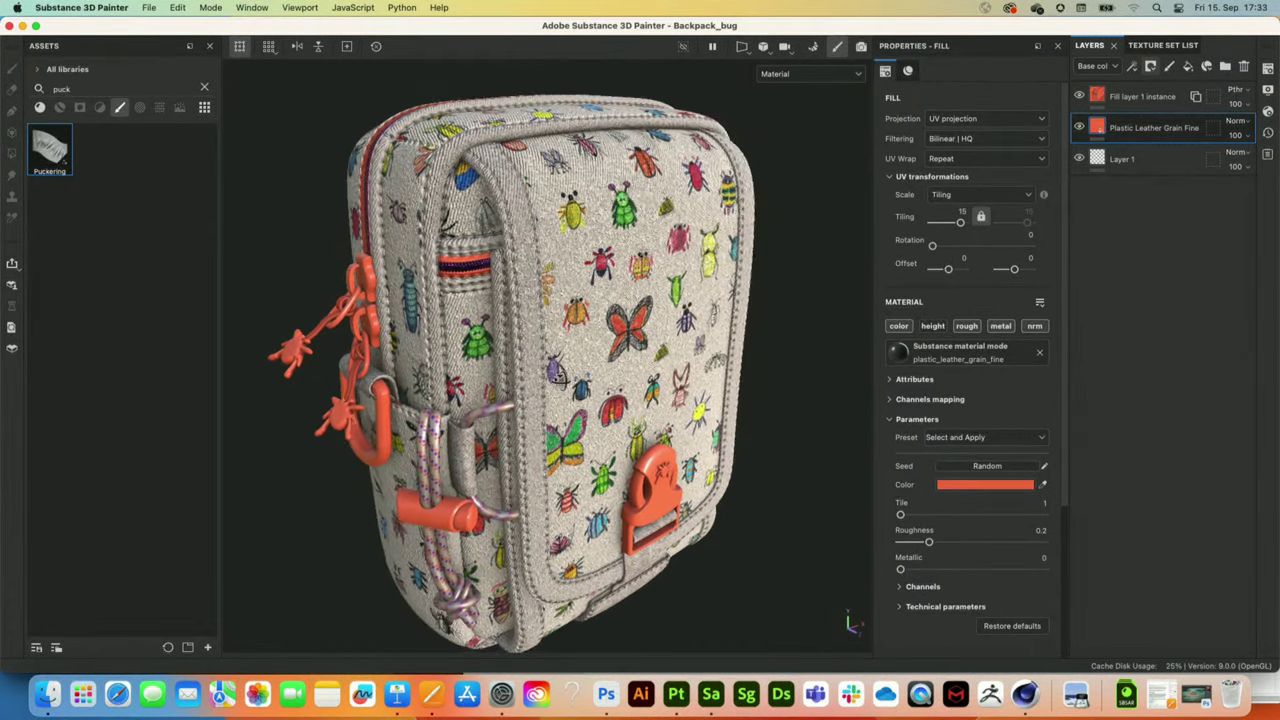
left_click(1150, 46)
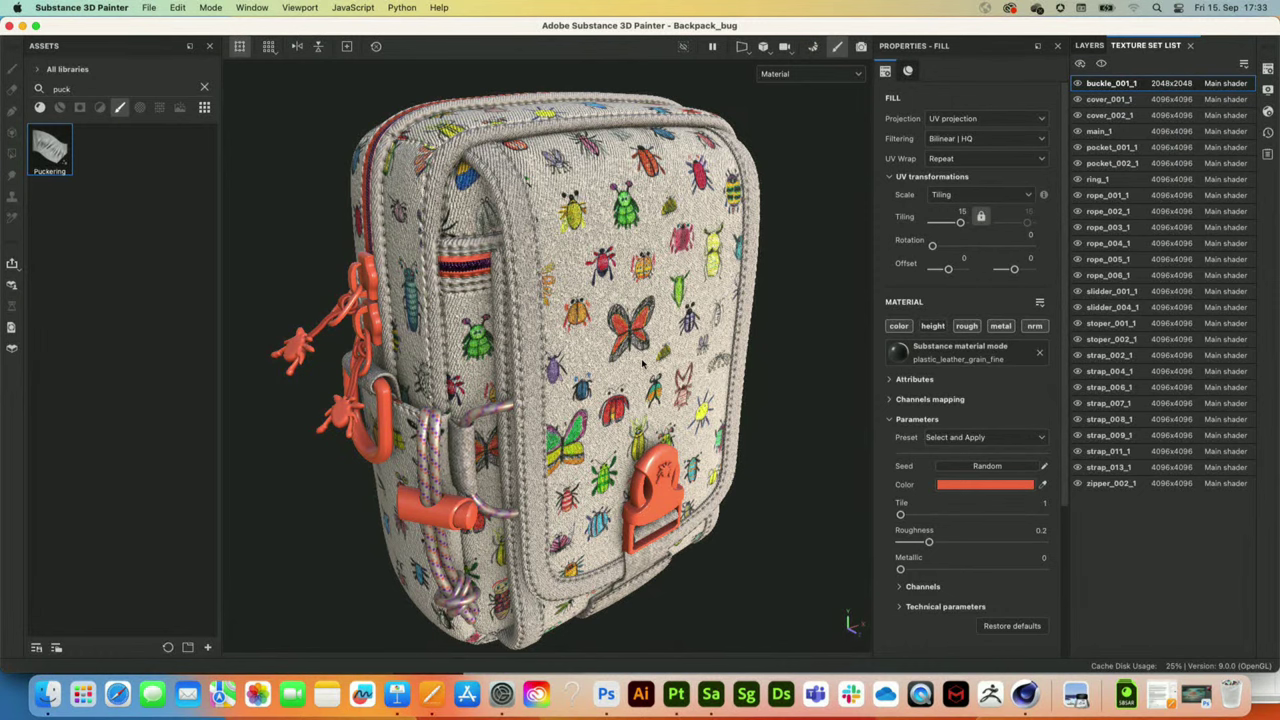
left_click(1086, 48)
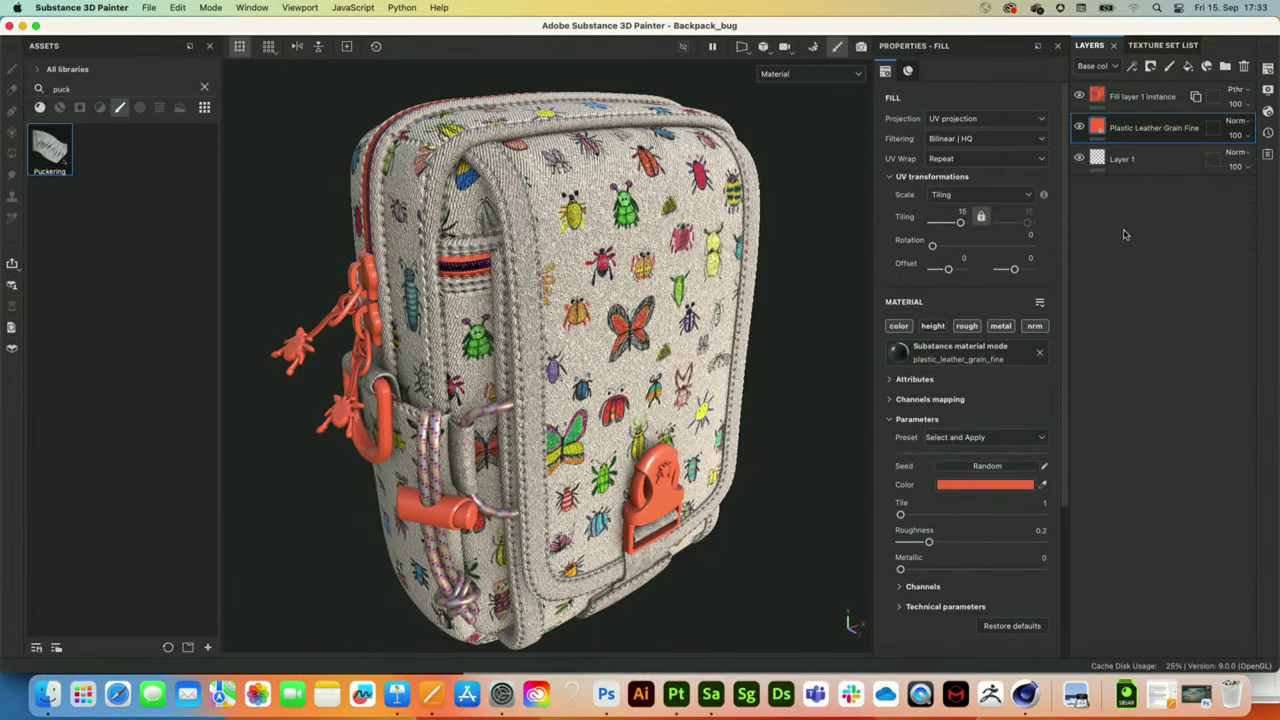
scroll(508, 290, "up", 4)
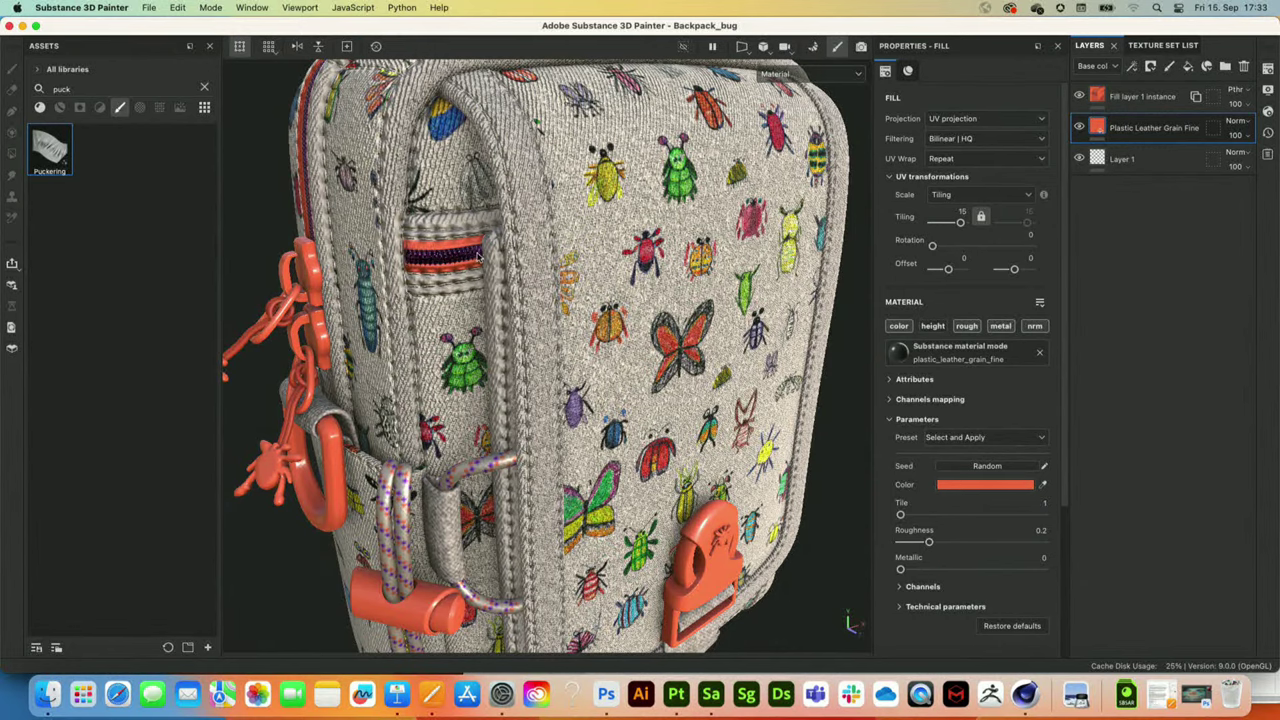
scroll(497, 278, "down", 2)
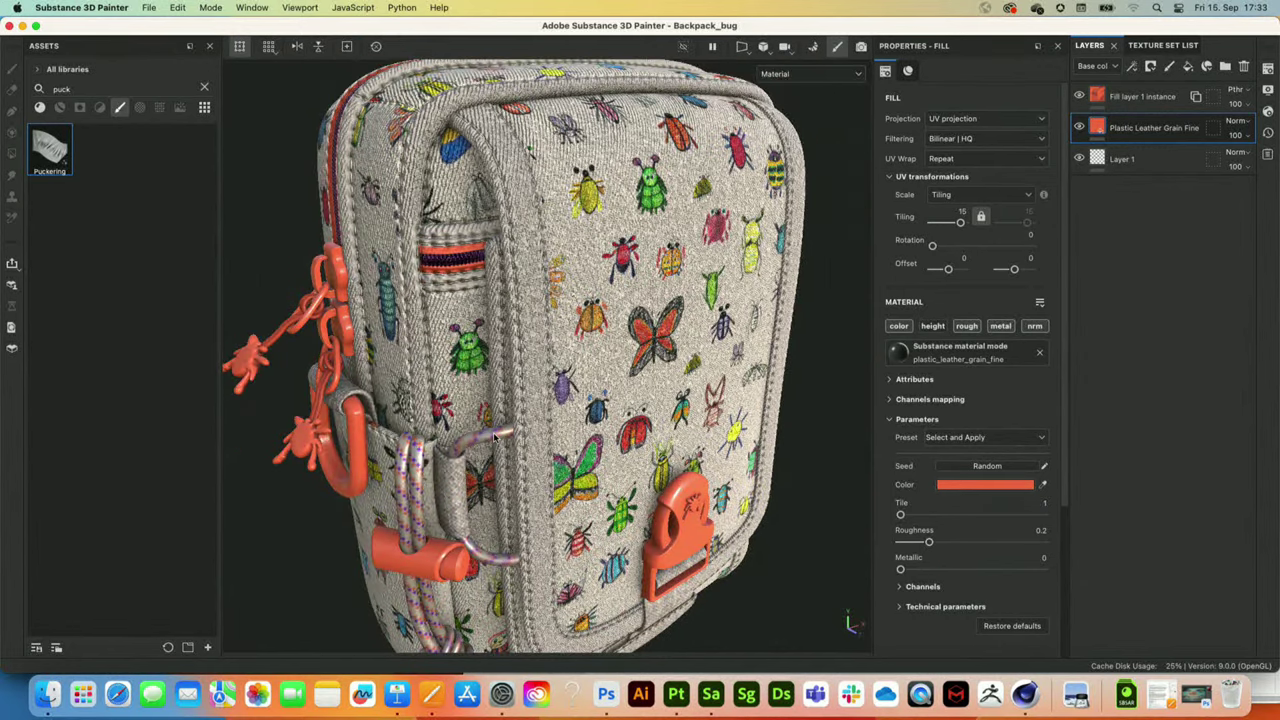
middle_click_drag(522, 394, 520, 361, "alt")
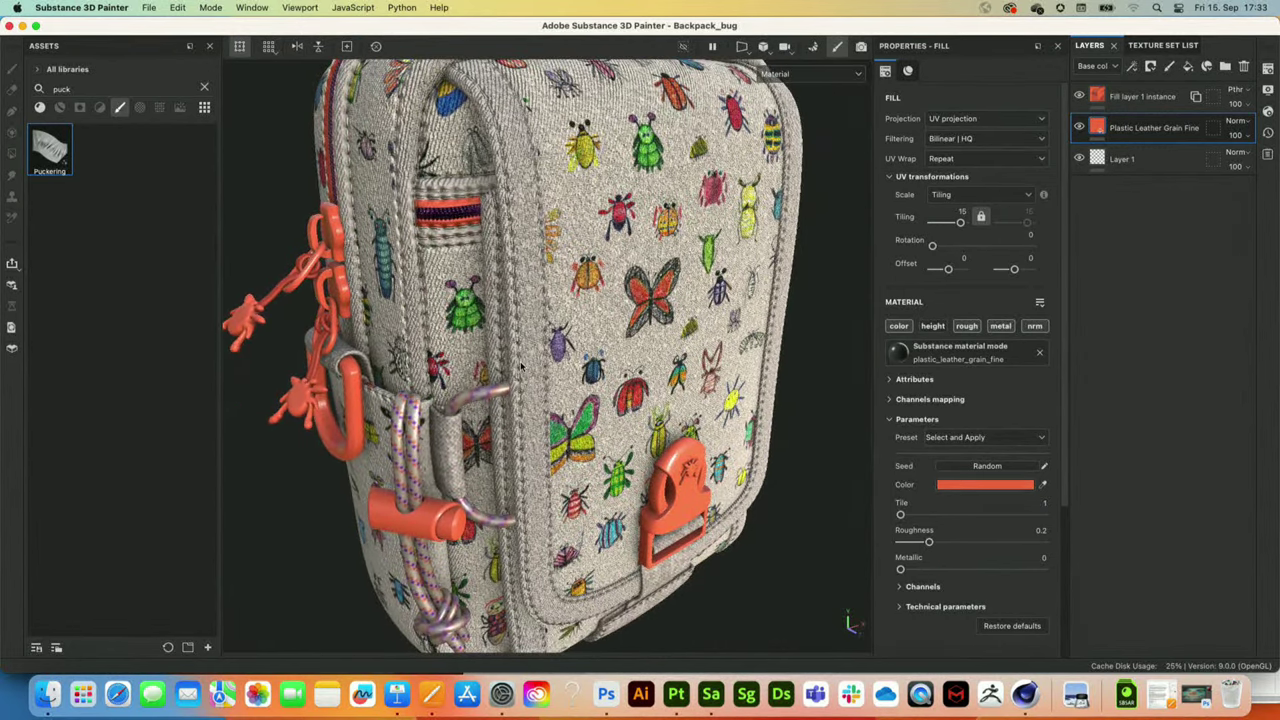
scroll(518, 366, "down", 2)
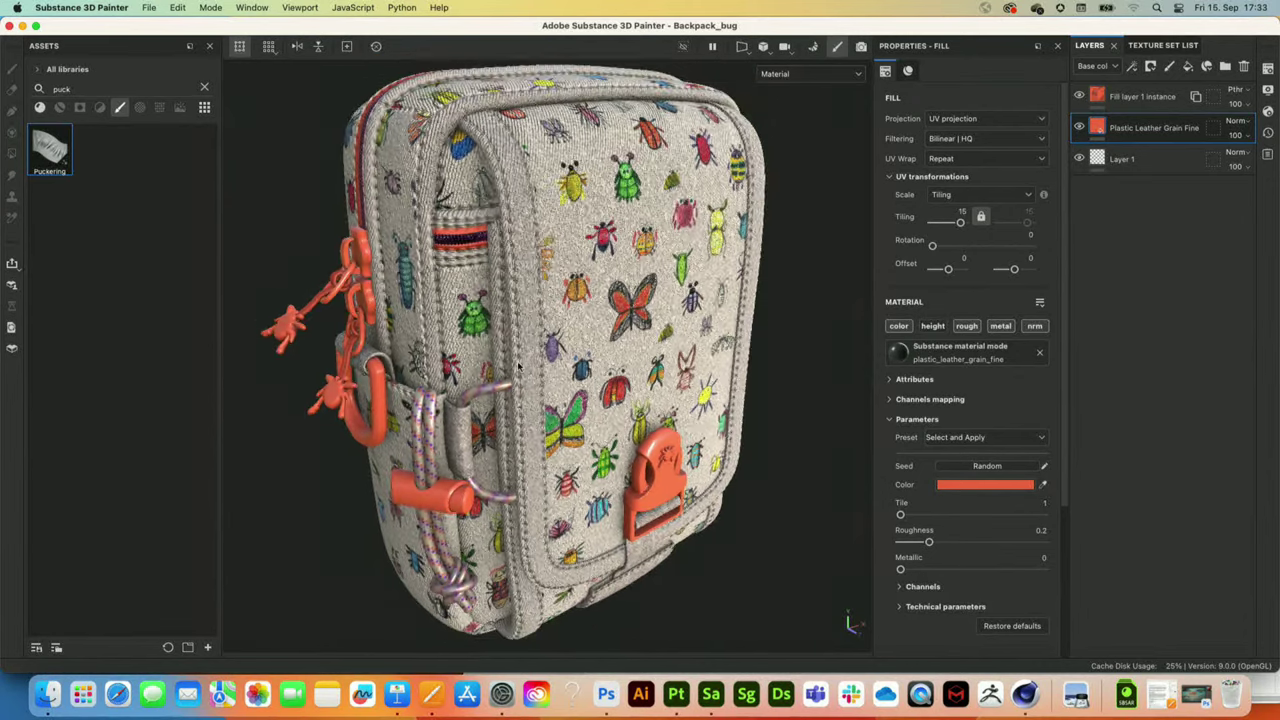
- Switch to Keynote, play the Texturing in Cinema 4D title slide of IBC_presentation, and return to the backpack in Substance 3D Painter
left_click(397, 699)
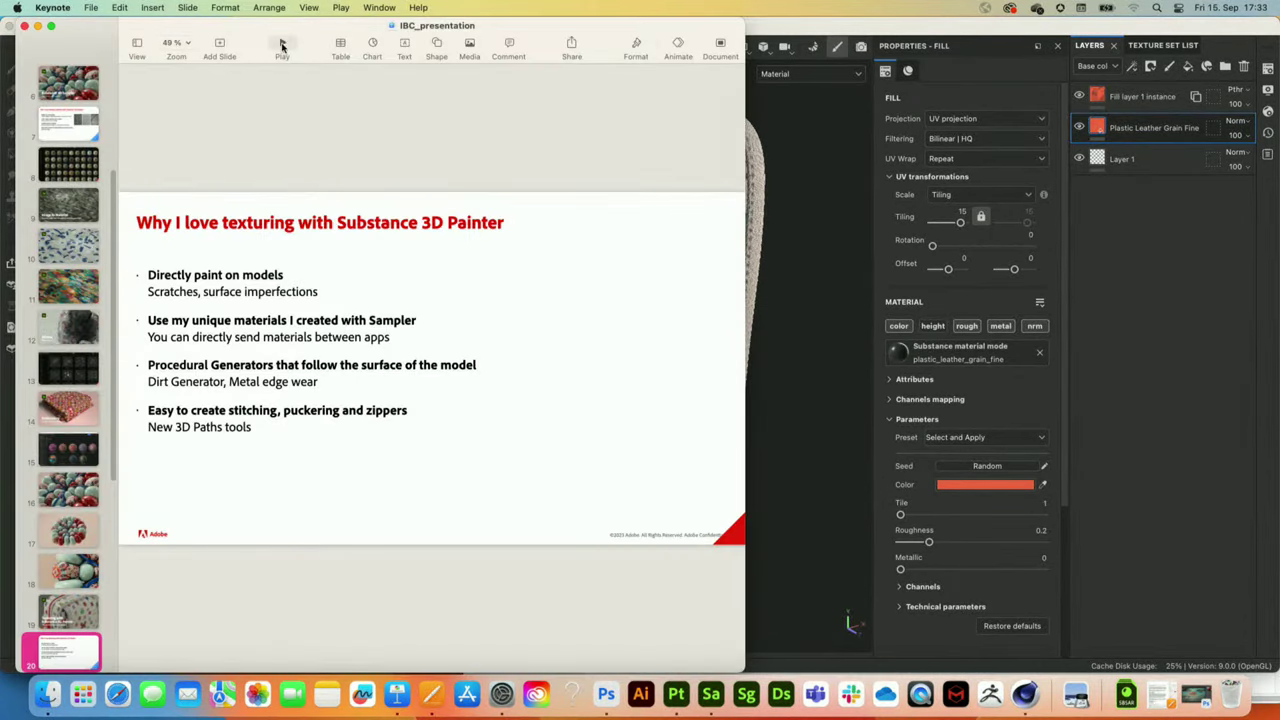
left_click(281, 46)
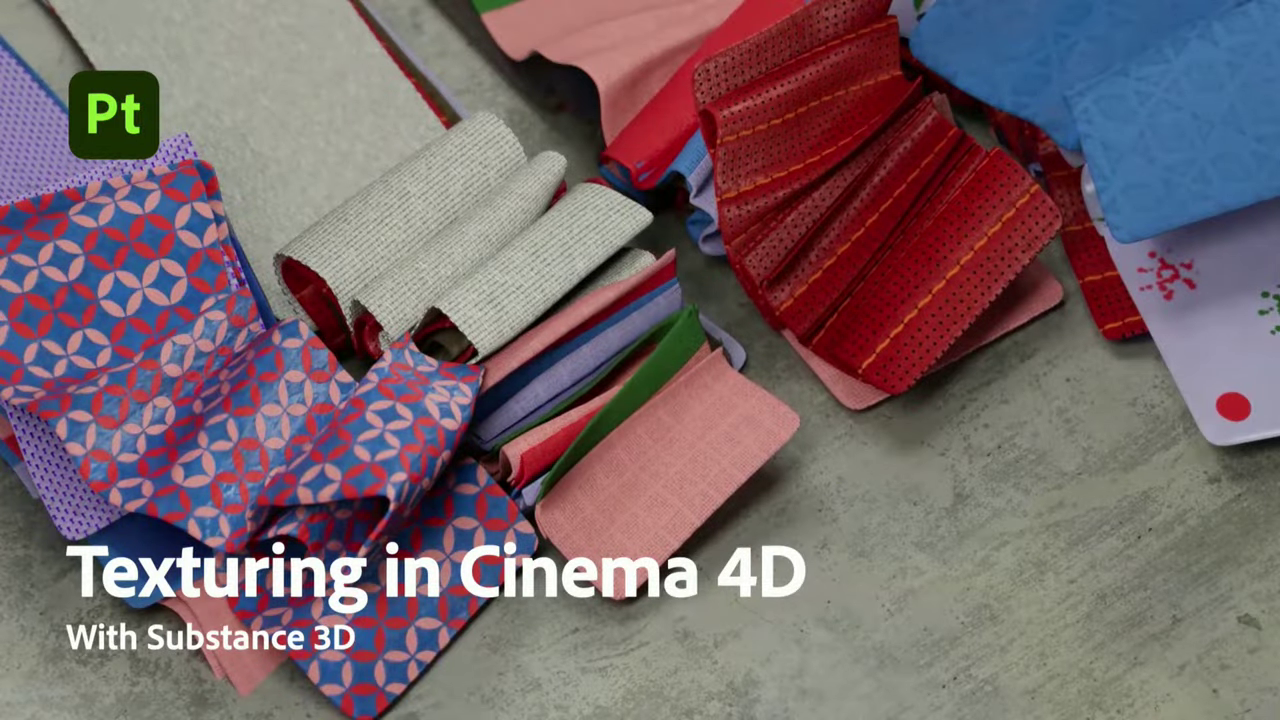
key("Escape")
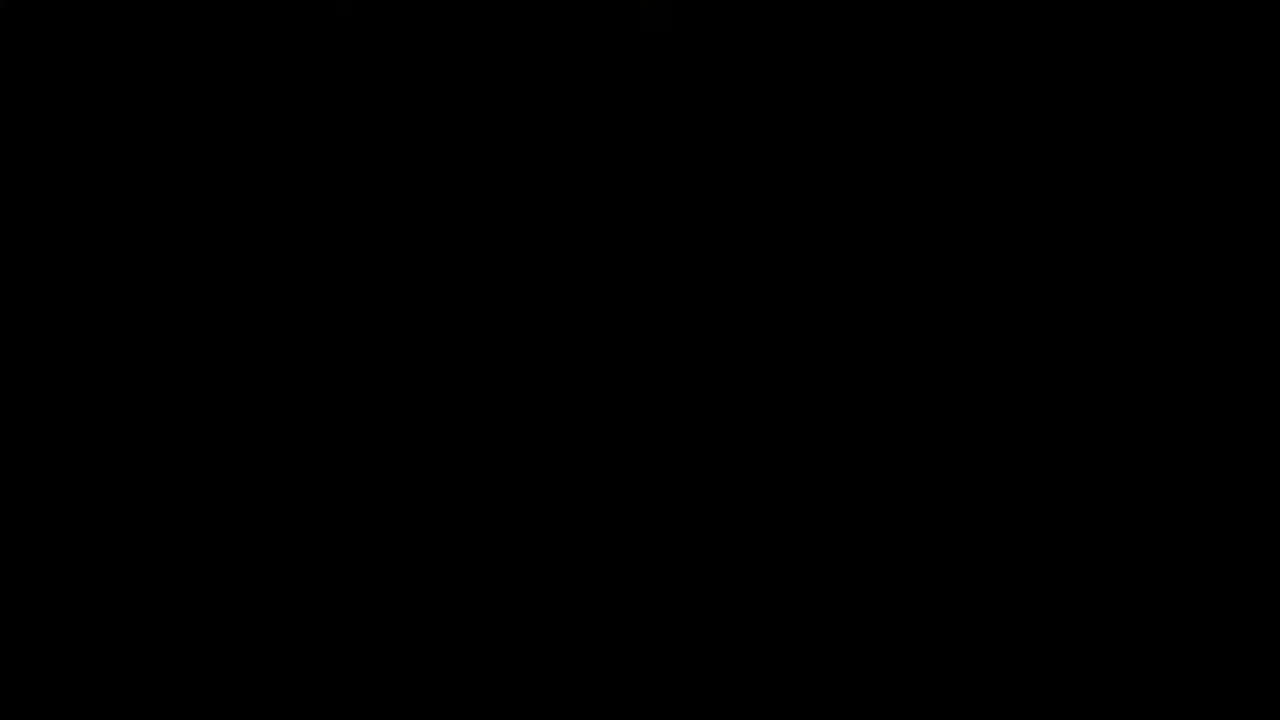
left_click(780, 402)
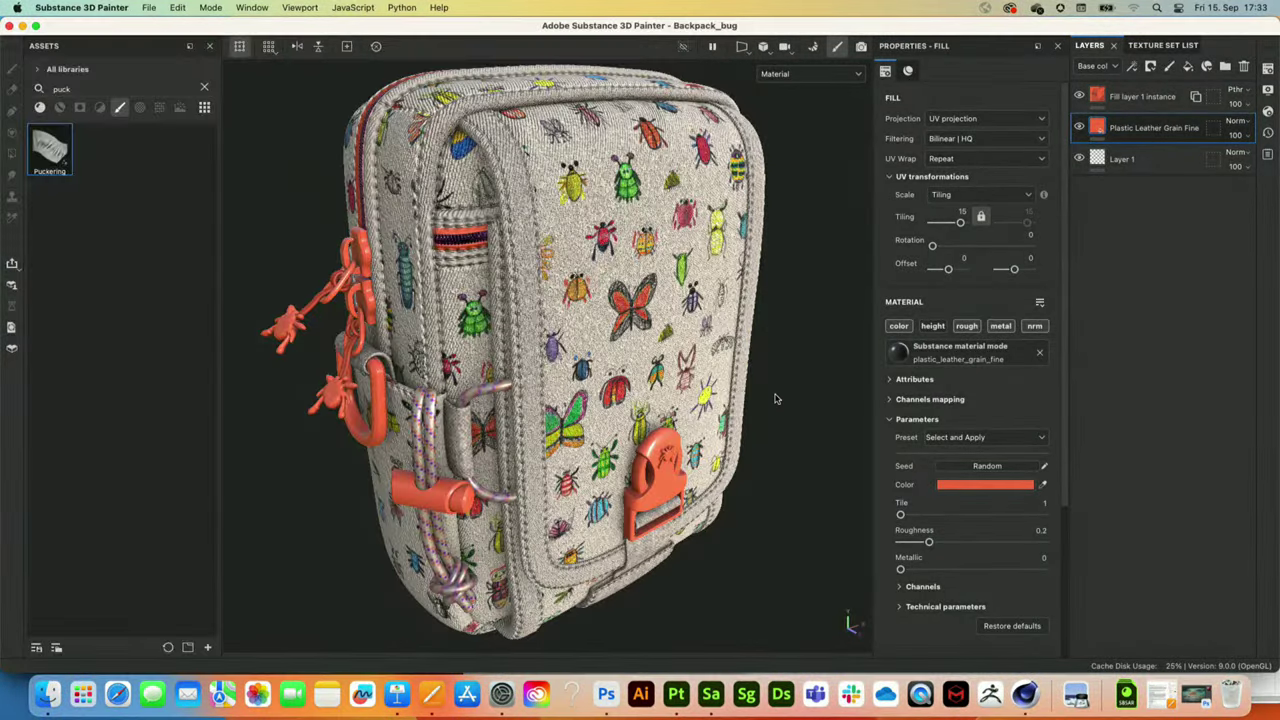
- Point out the Export Textures command, open 05_BACKPACK/backpack/tex in Finder and select the buckle BaseColor texture
left_click(149, 8)
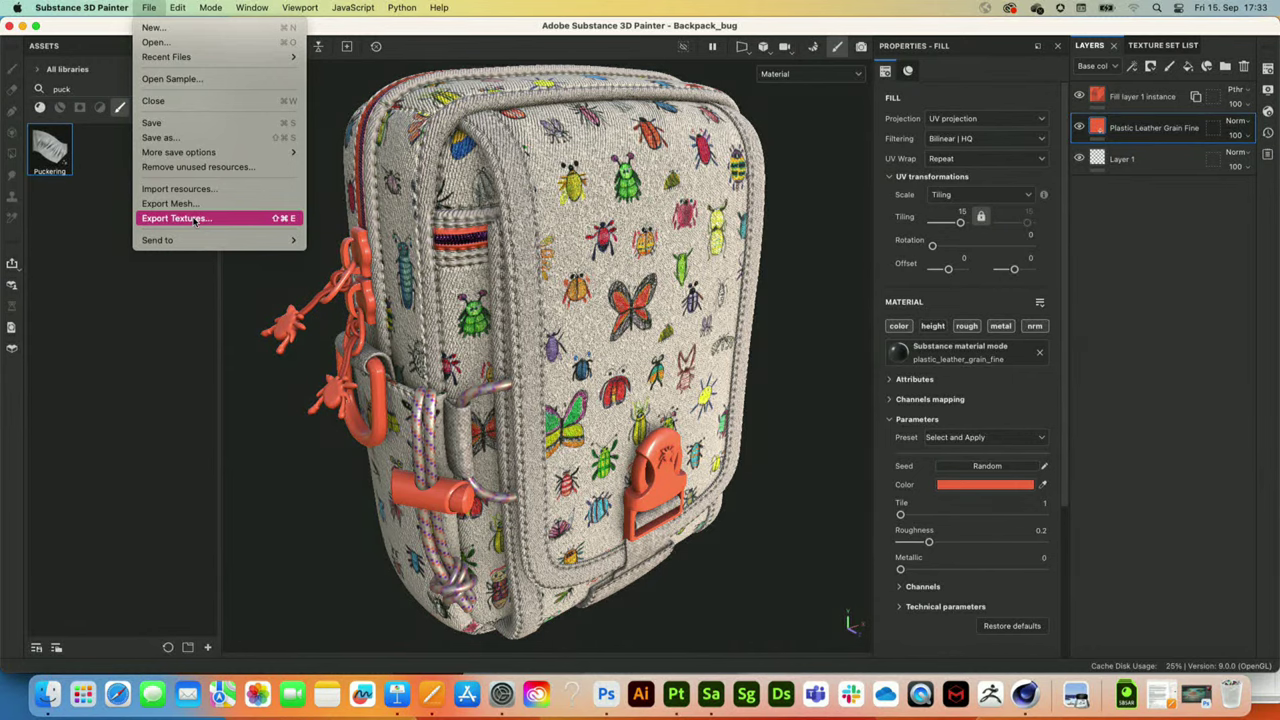
left_click(50, 694)
left_click(850, 142)
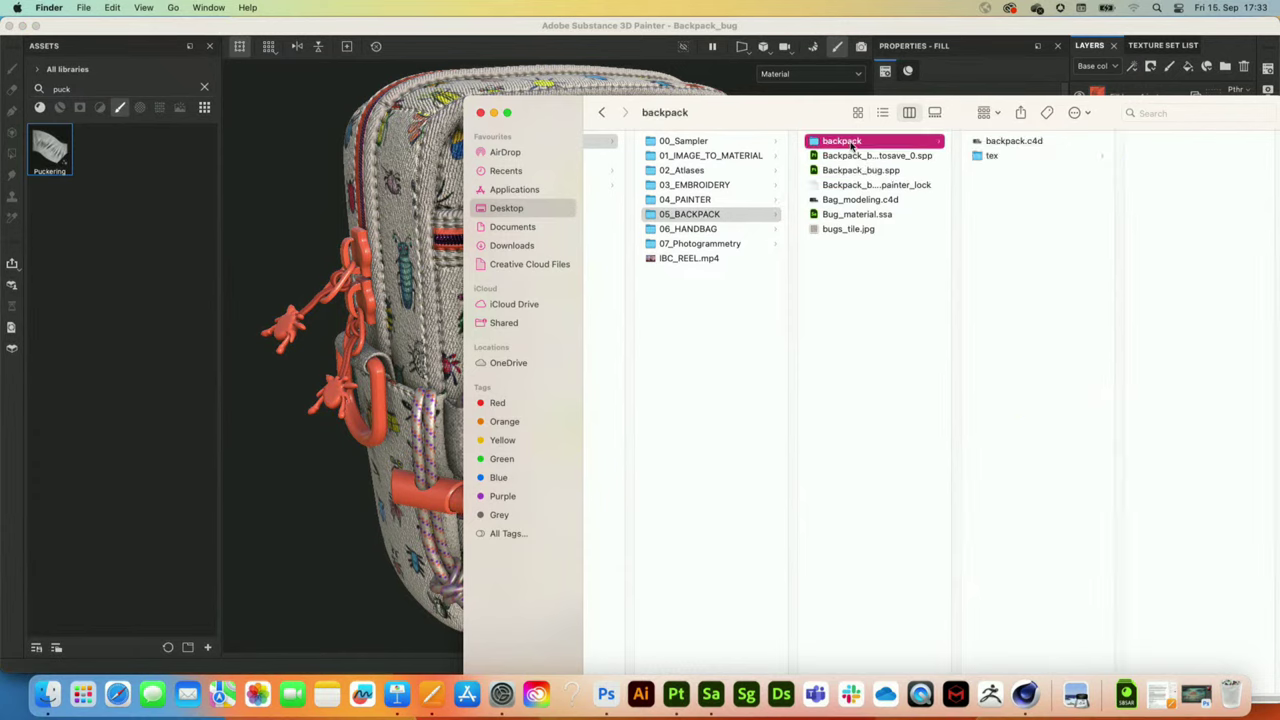
left_click(995, 156)
left_click_drag(771, 109, 518, 59)
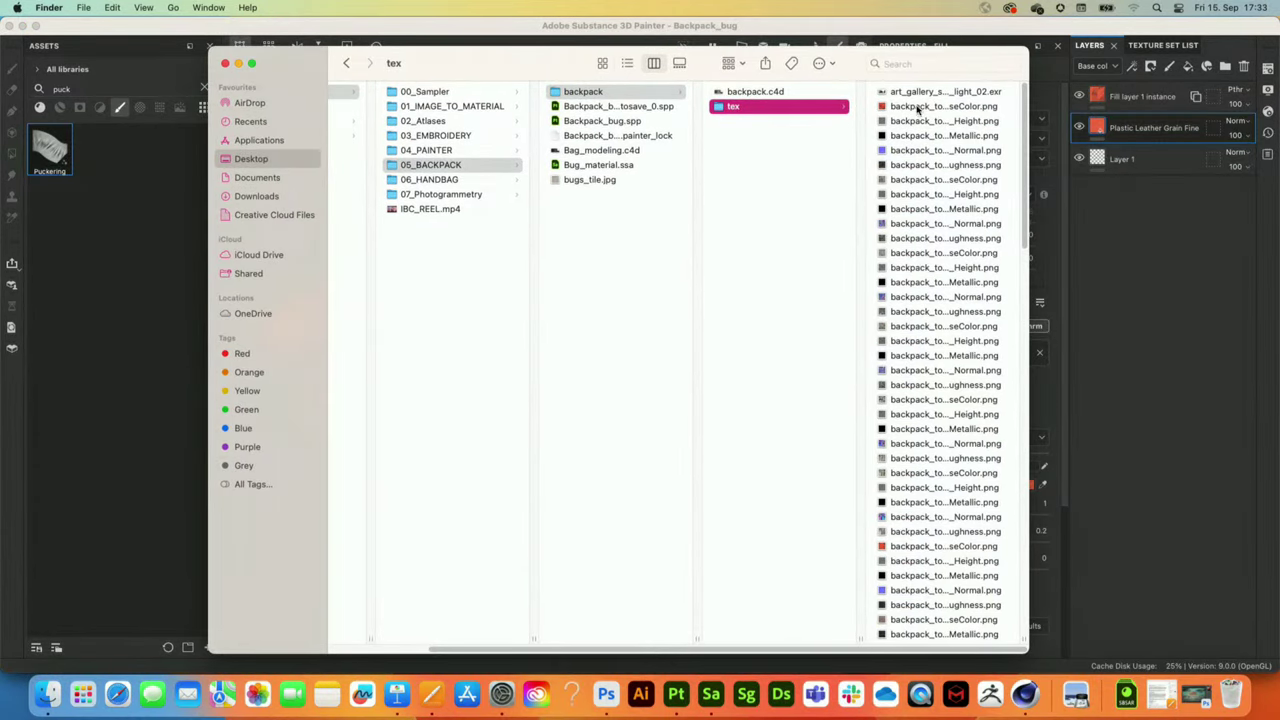
left_click(918, 107)
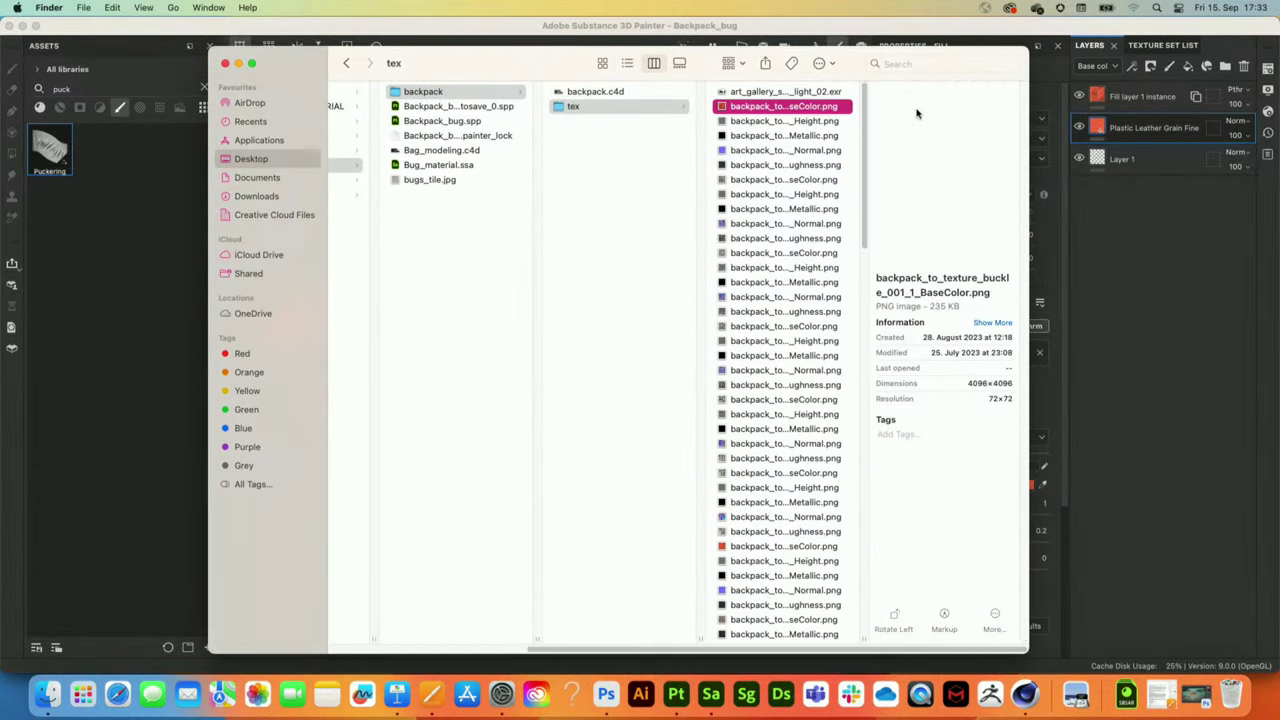
- Show the tex folder as thumbnails in a wider Finder window, browse the exported texture maps, and minimise the window
left_click(603, 64)
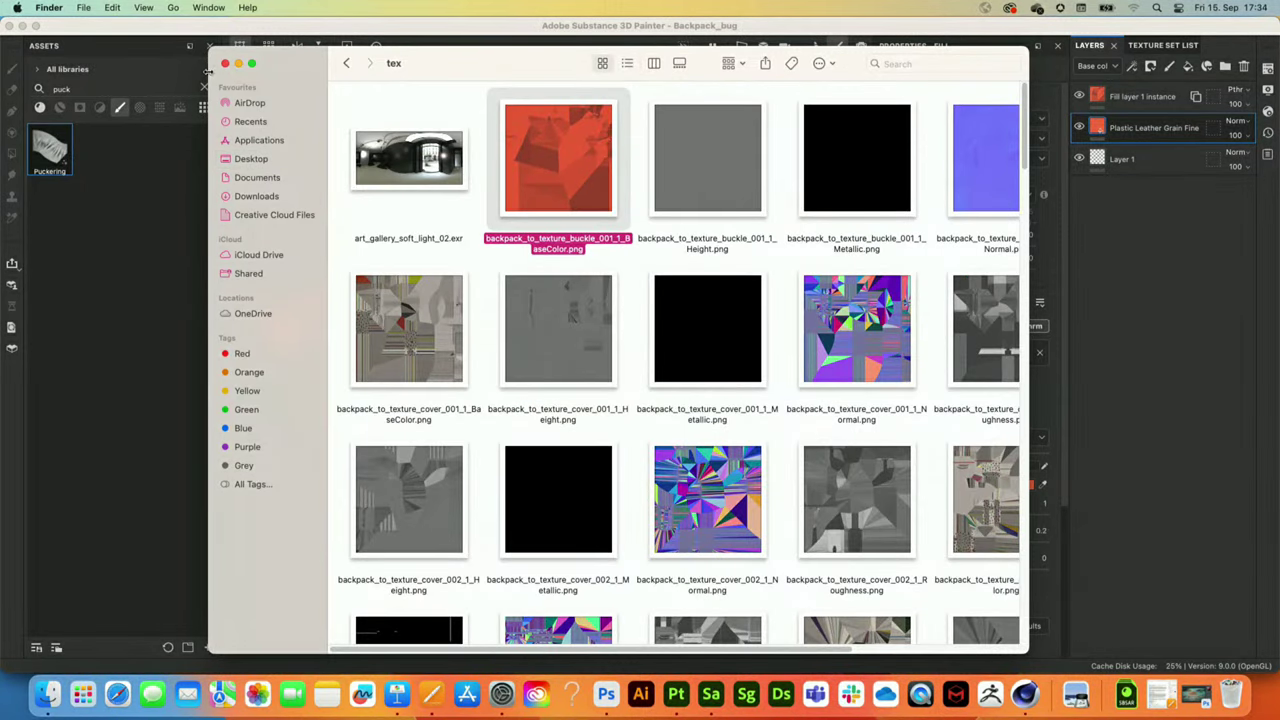
left_click_drag(208, 70, 19, 64)
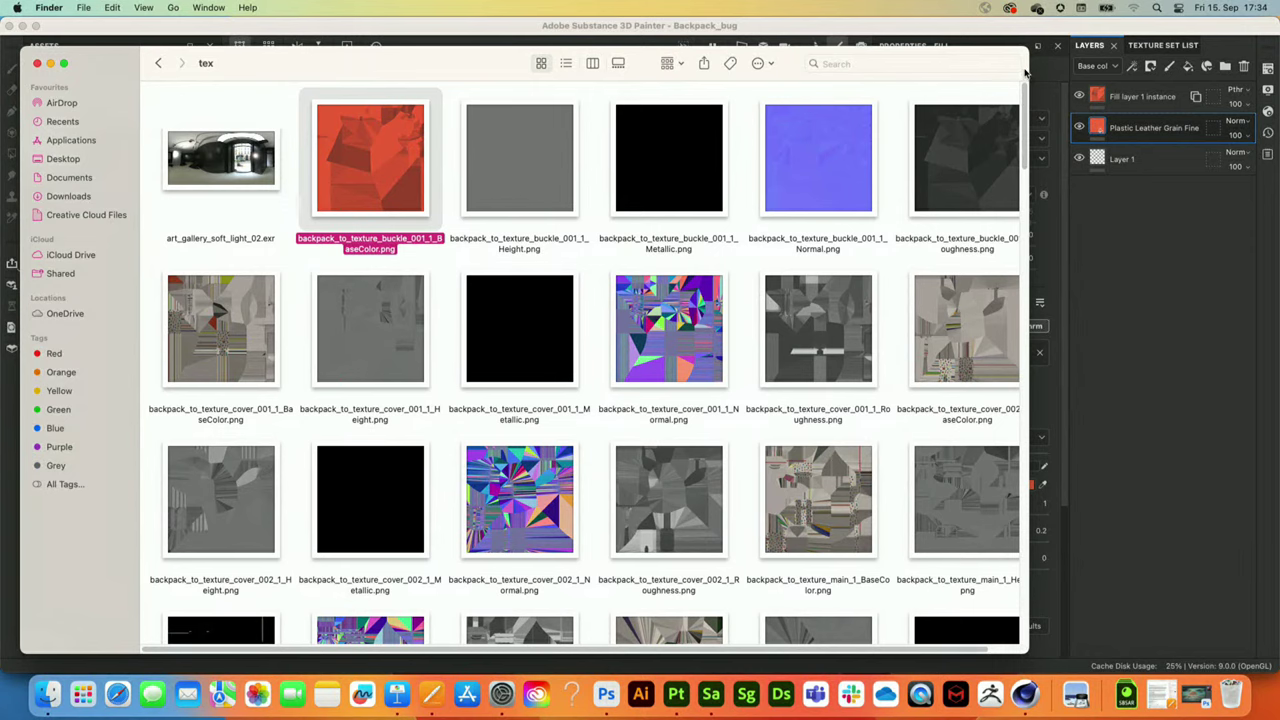
left_click_drag(1027, 70, 1225, 66)
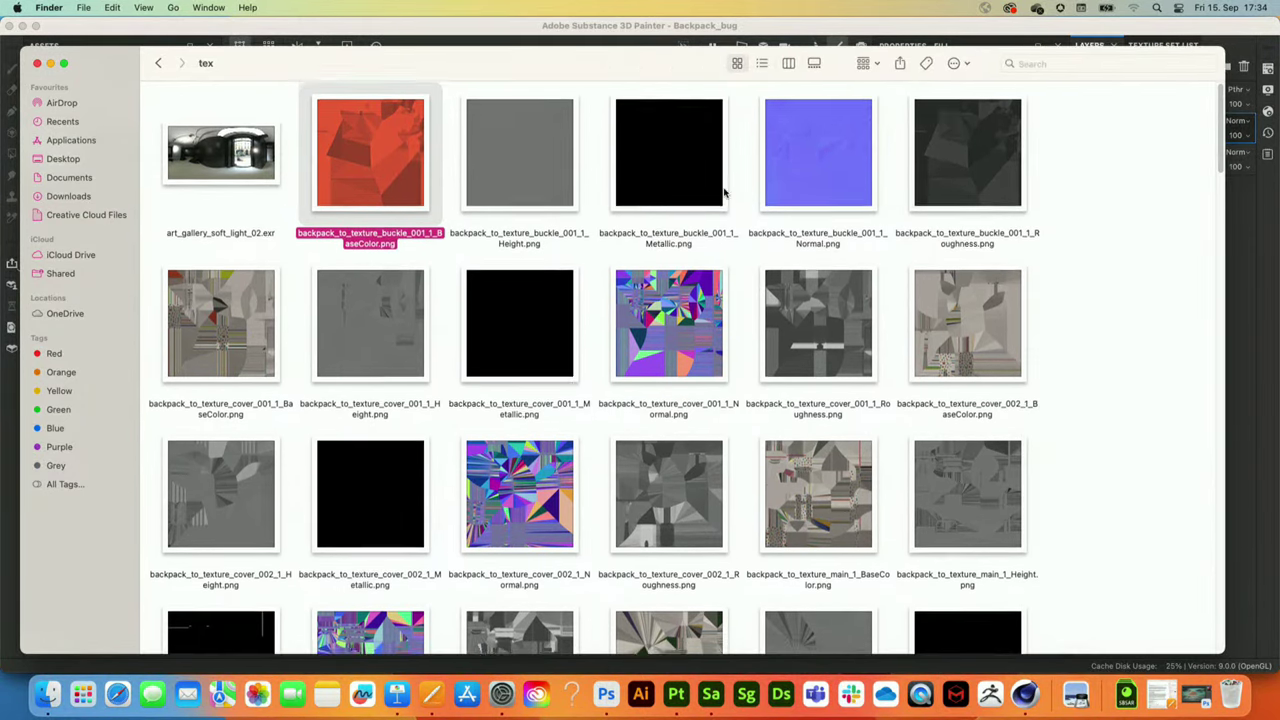
scroll(717, 197, "down", 3)
scroll(717, 197, "down", 10)
scroll(978, 215, "up", 5)
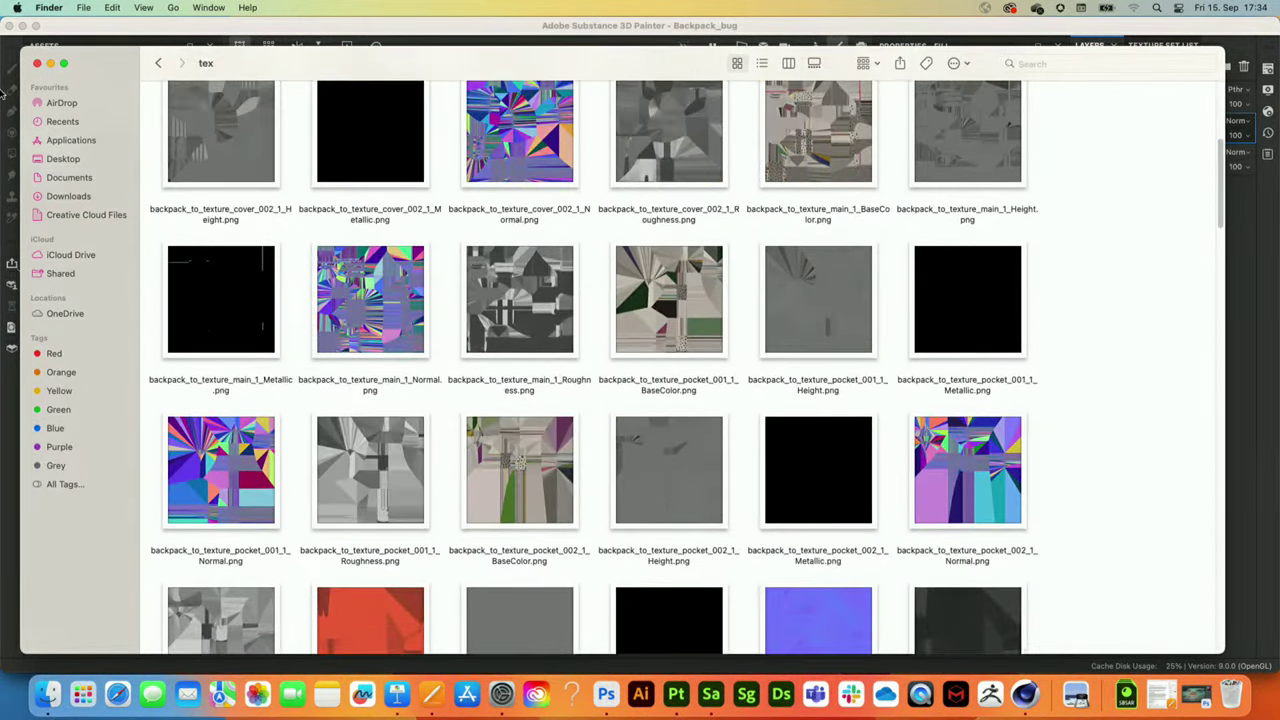
left_click(50, 63)
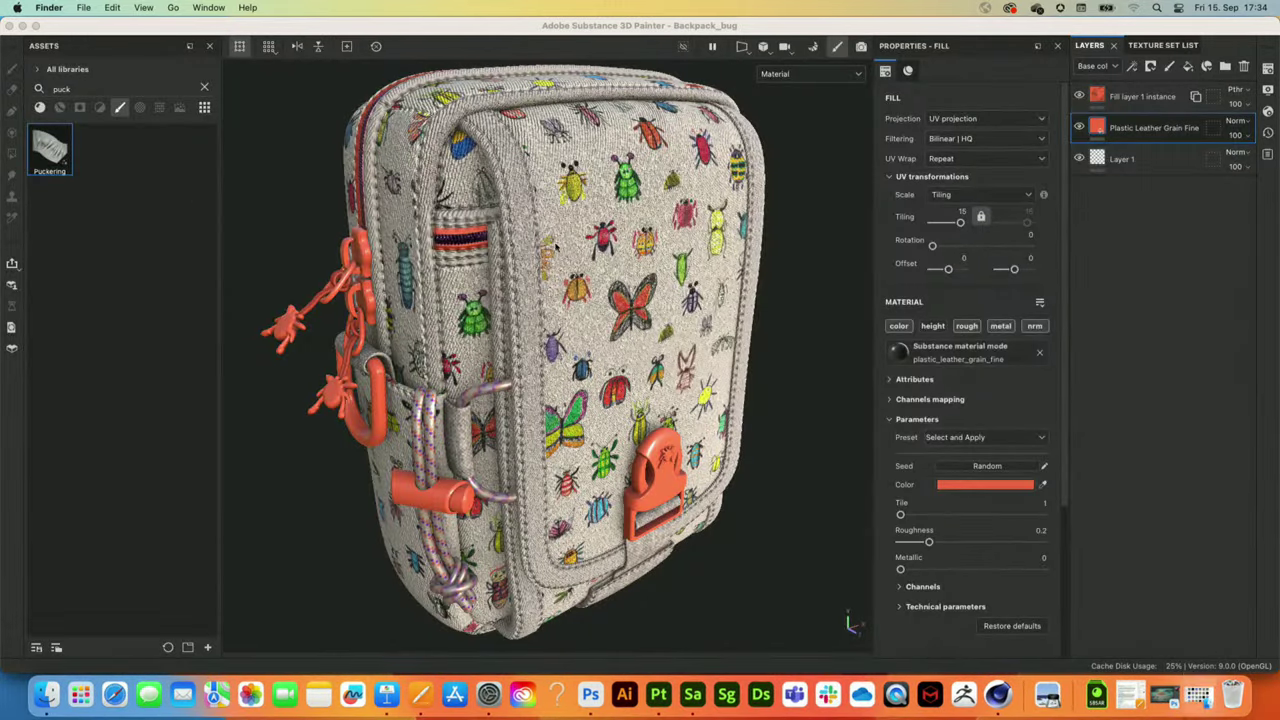
- Switch to Cinema 4D, examine the untextured backpack in Bag_modeling.c4d up close, and expand the outdoor_backpack_with_flap_root group
left_click(997, 693)
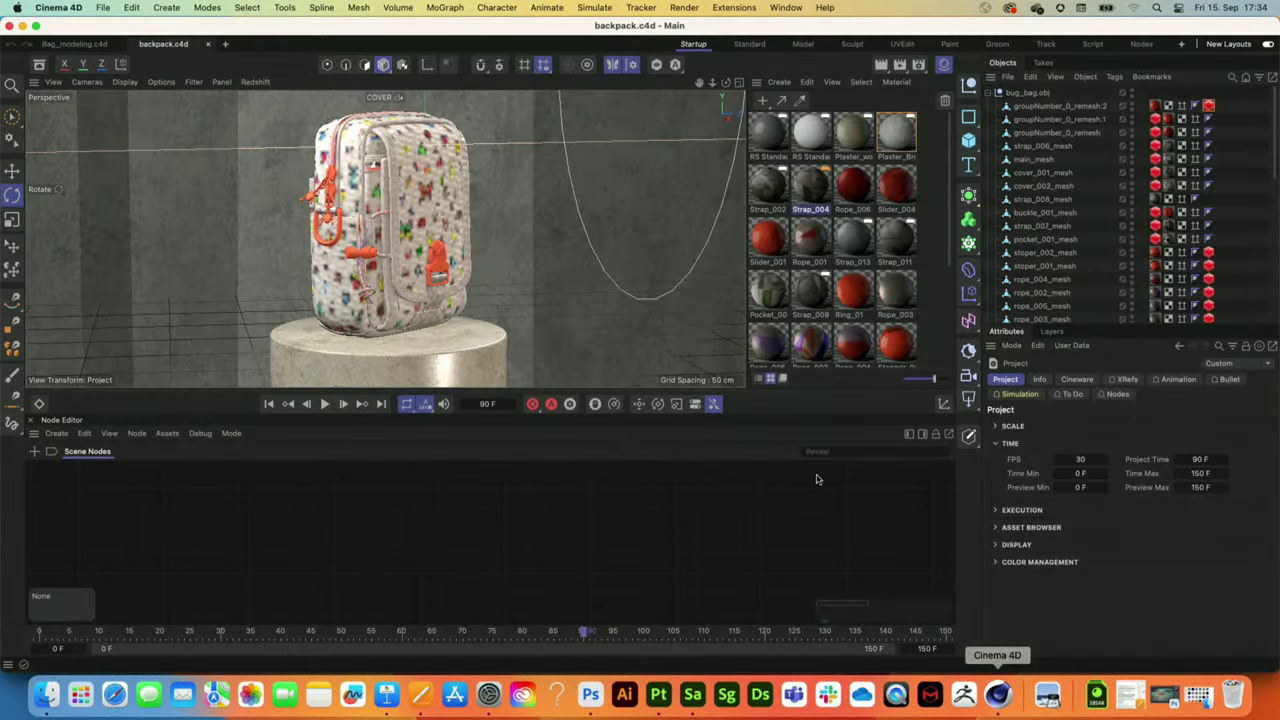
left_click(74, 44)
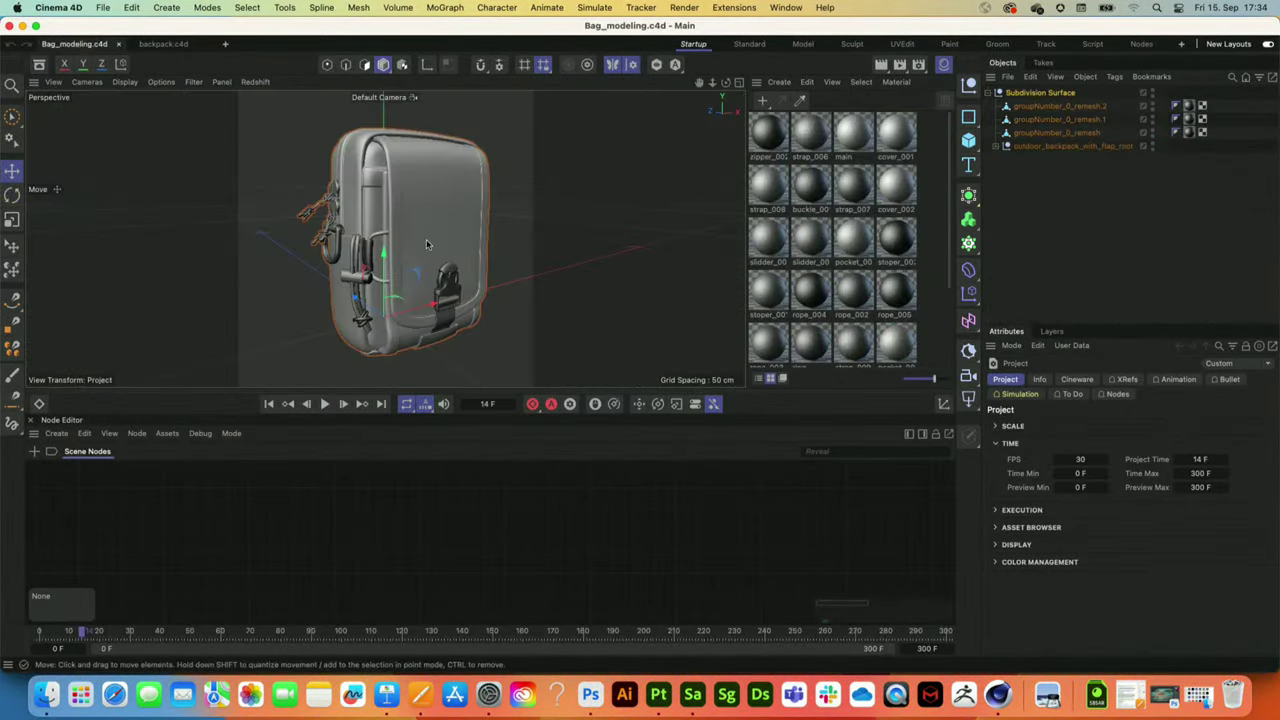
left_click_drag(407, 229, 434, 234, "alt")
right_click_drag(434, 234, 710, 475, "alt")
left_click_drag(787, 420, 779, 544)
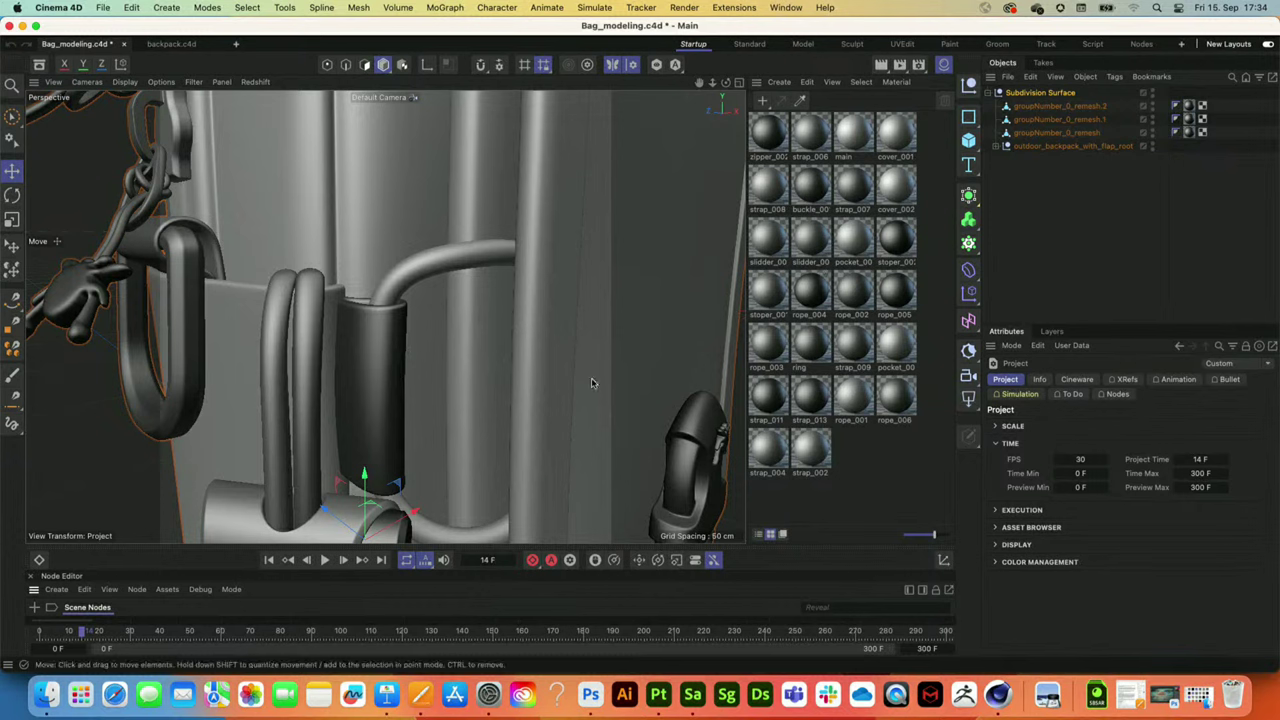
scroll(363, 280, "down", 6)
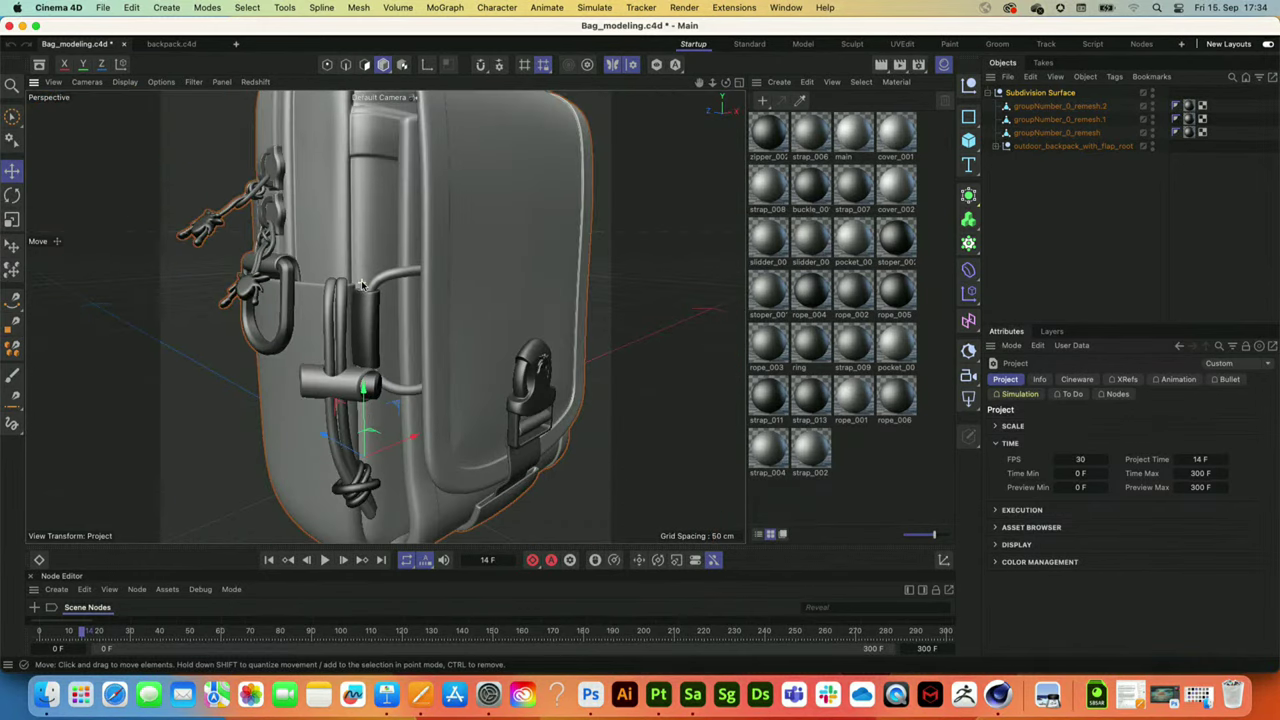
scroll(258, 305, "up", 3)
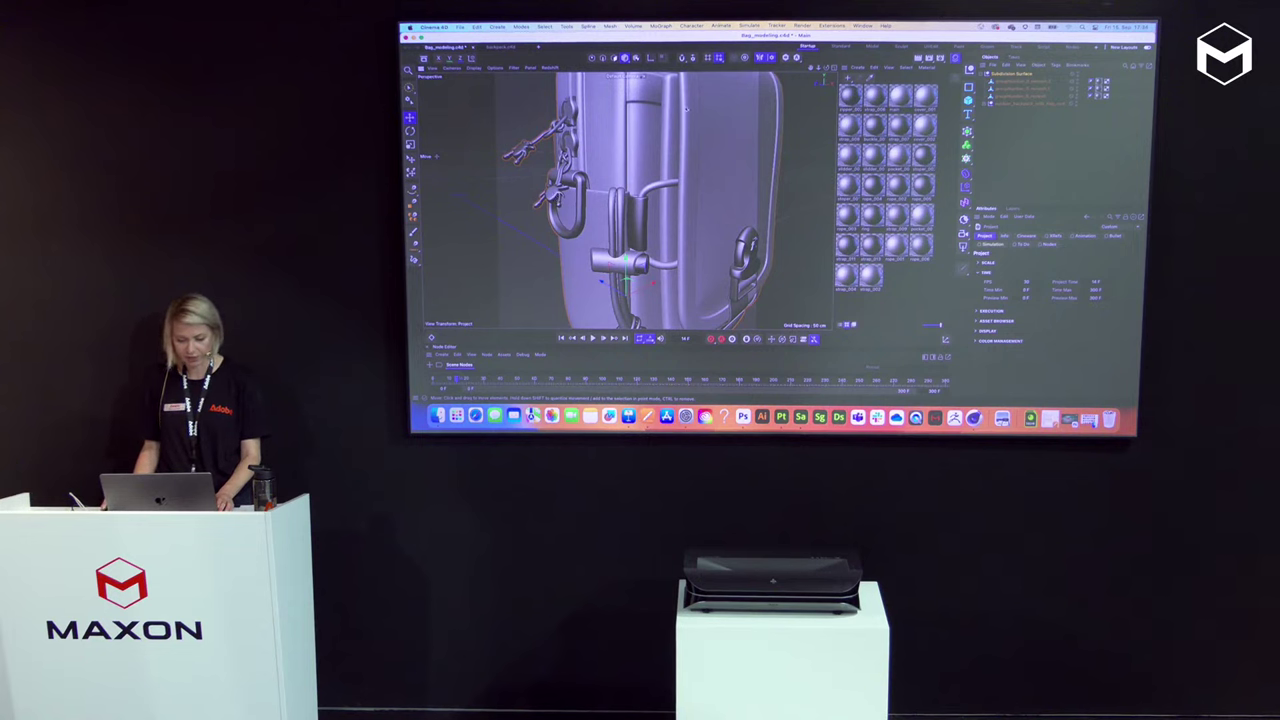
scroll(672, 181, "up", 1)
scroll(672, 181, "down", 2)
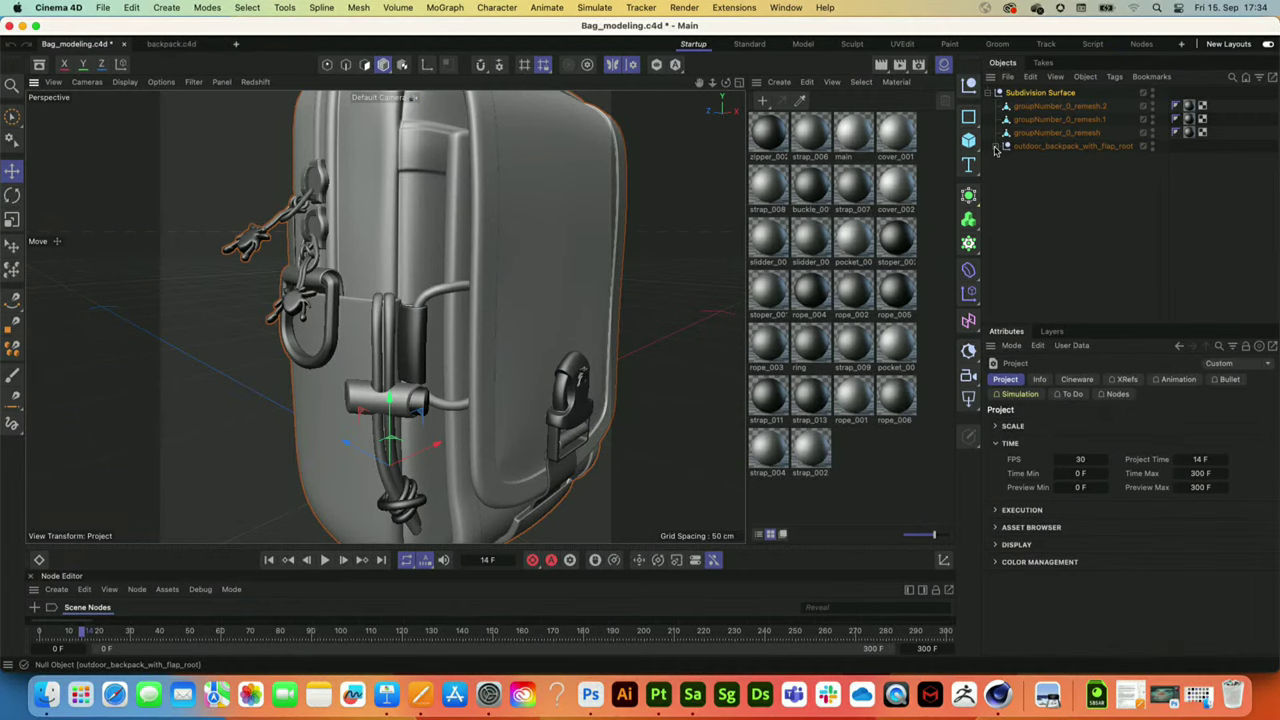
left_click(997, 147)
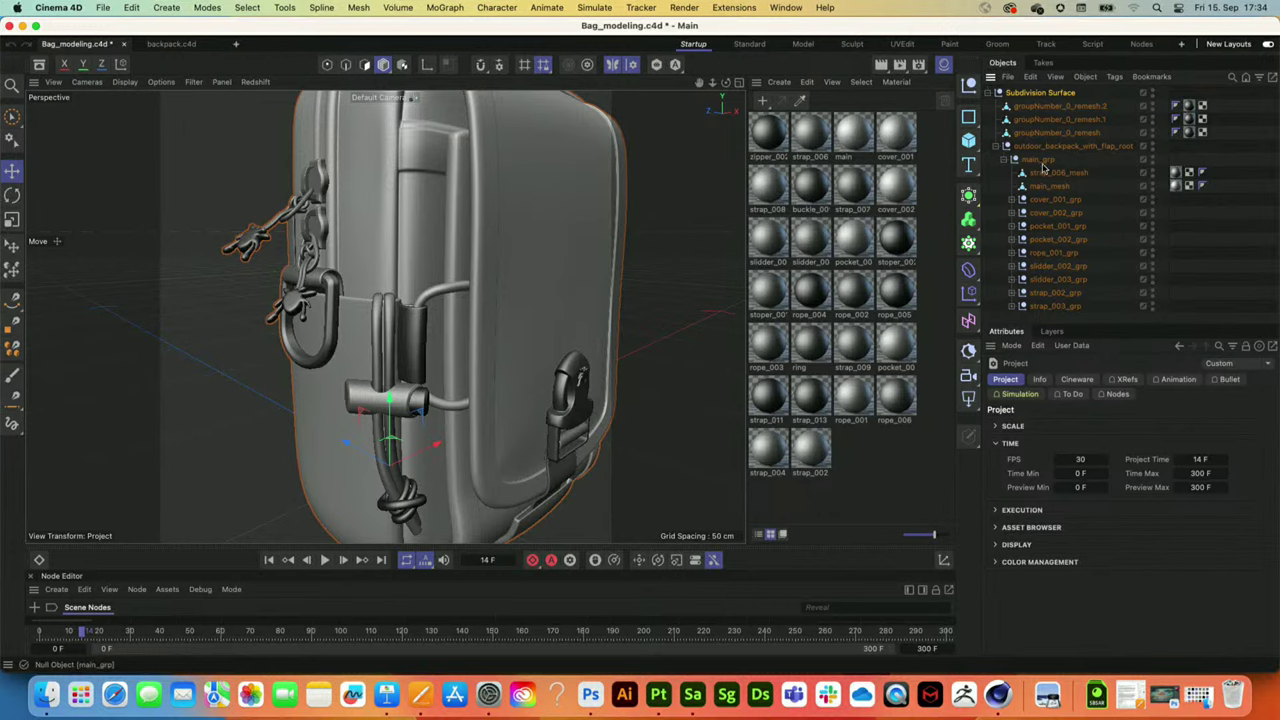
- Show the textured backpack.c4d scene and look through the material types offered for a new material
left_click(171, 45)
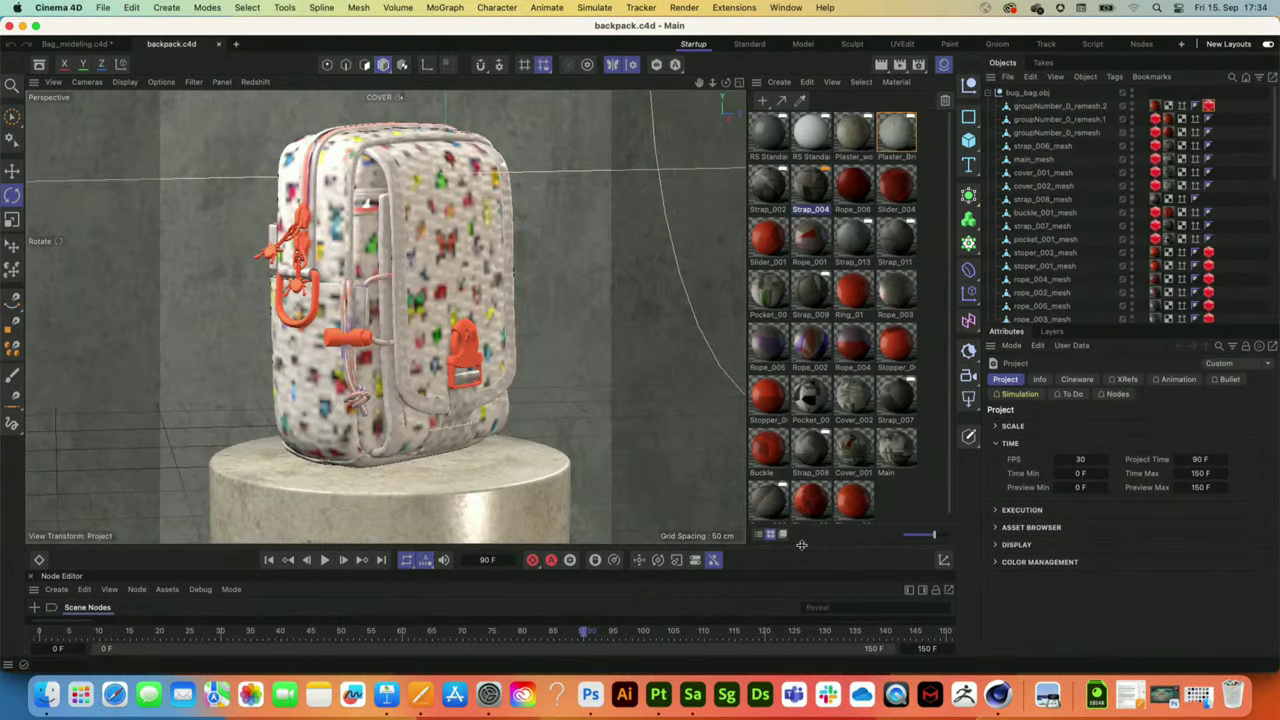
mouse_move(801, 545)
left_mouse_down()
mouse_move(803, 529)
mouse_move(808, 559)
left_mouse_up()
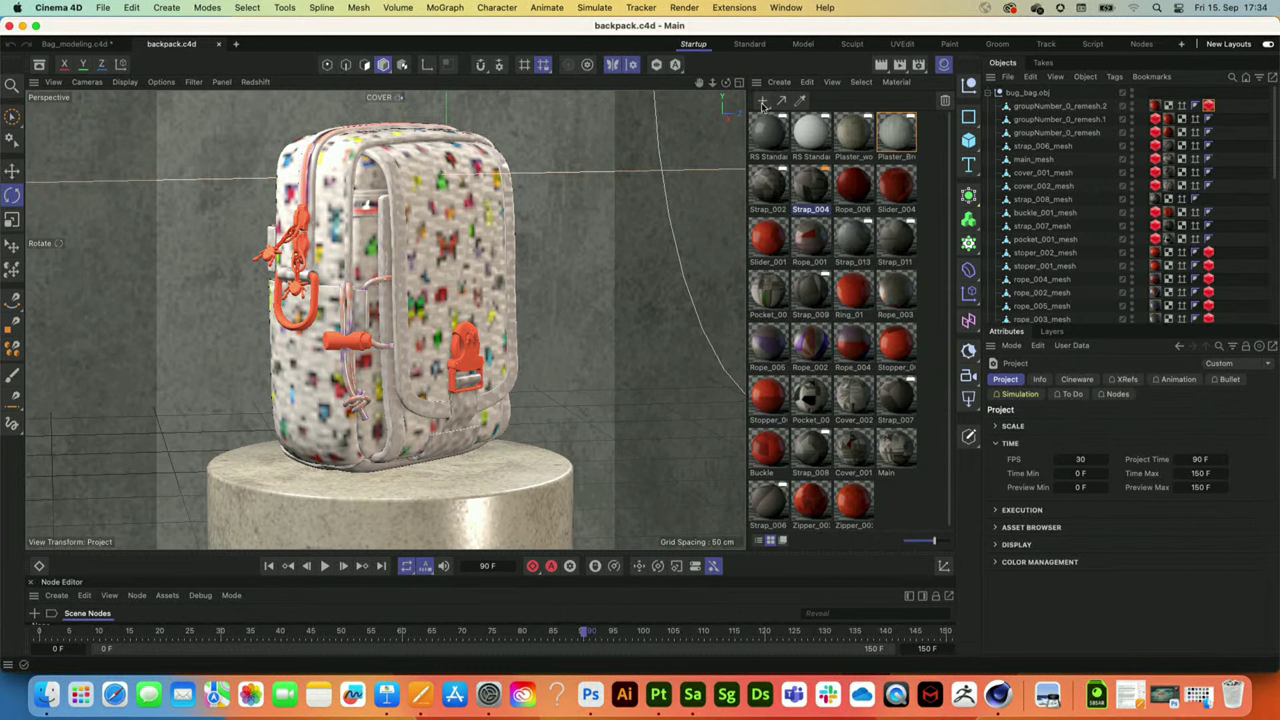
left_click(763, 102)
mouse_move(868, 152)
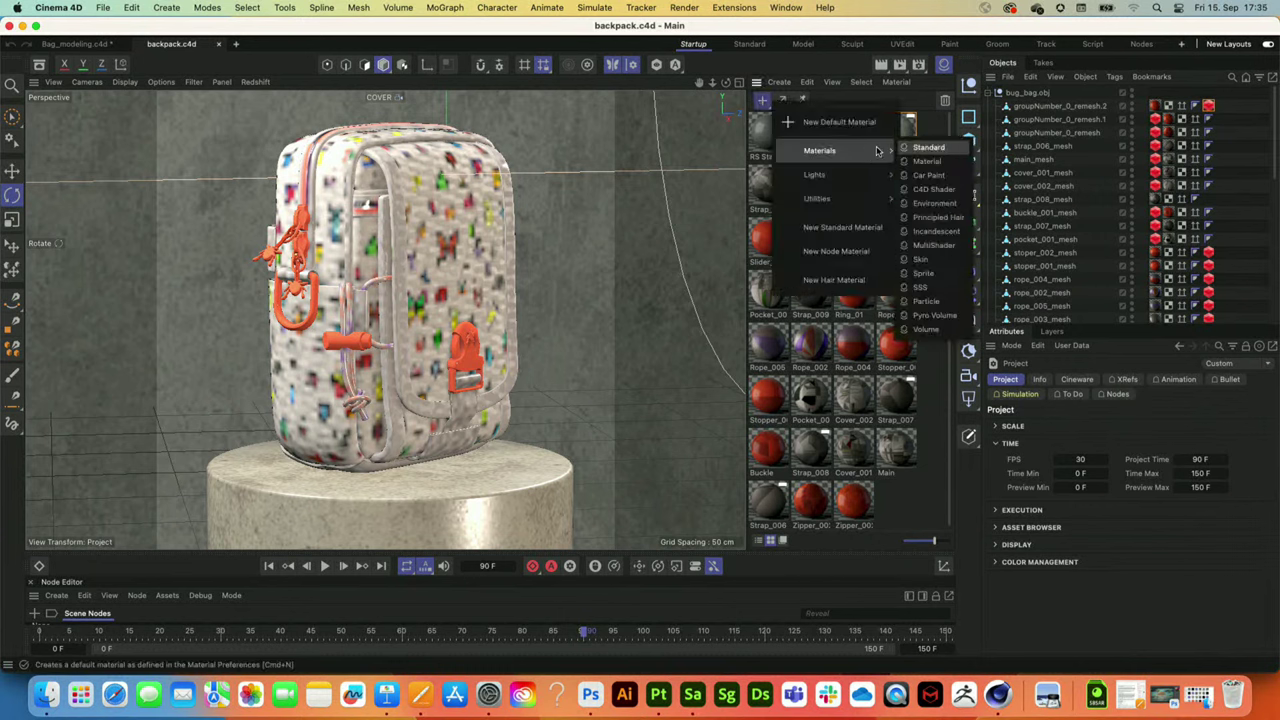
left_click(761, 100)
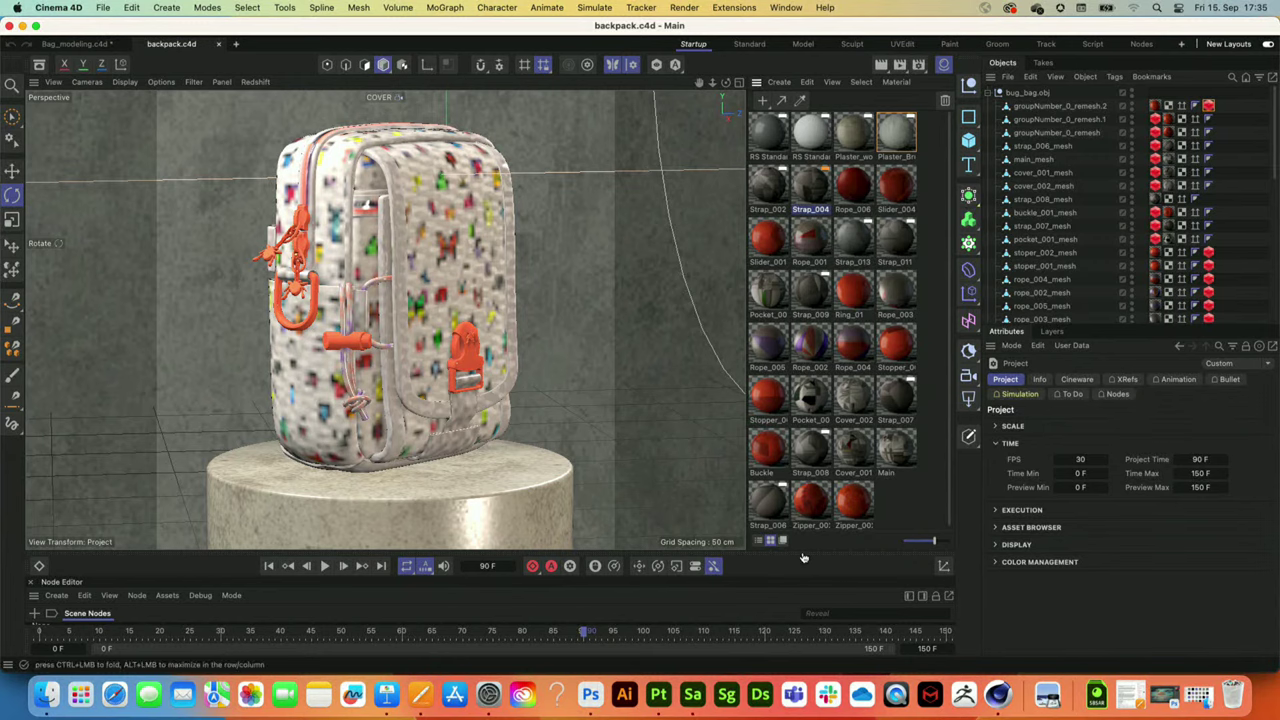
- Enlarge the Node Editor and display the node graph of the Rope_001 material
left_click_drag(800, 550, 783, 343)
left_click(813, 247)
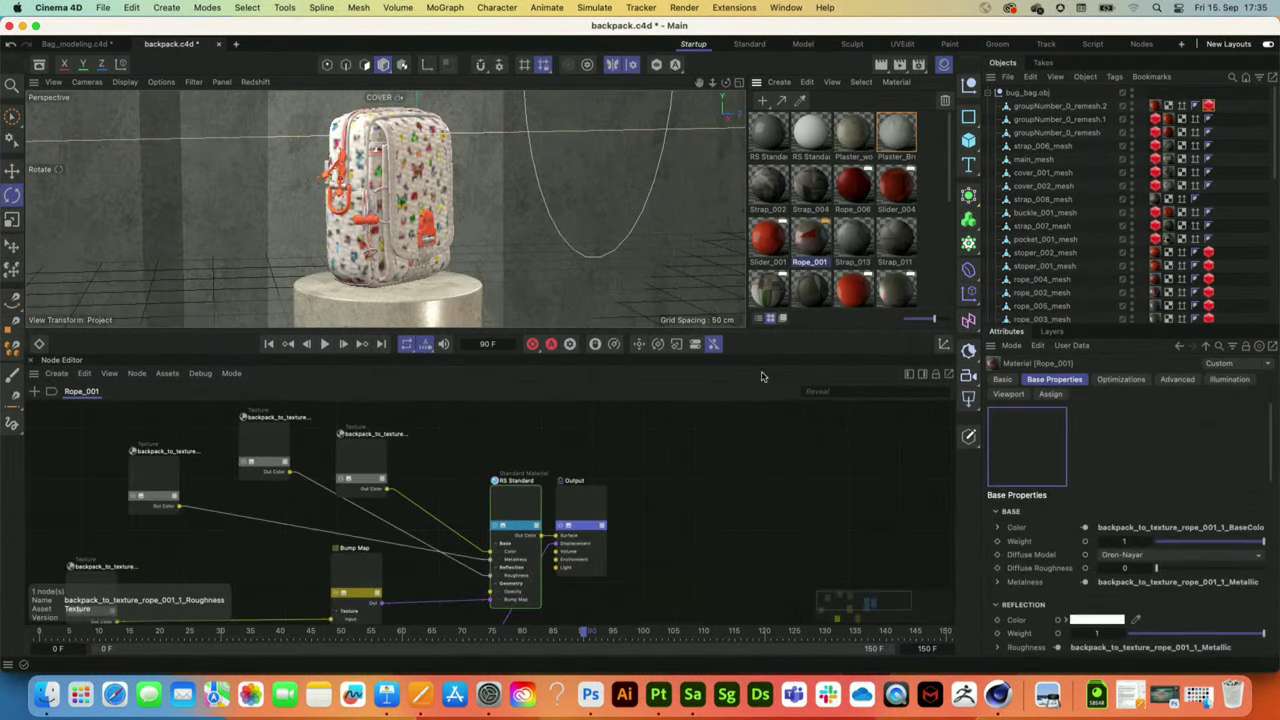
left_click_drag(792, 328, 787, 214)
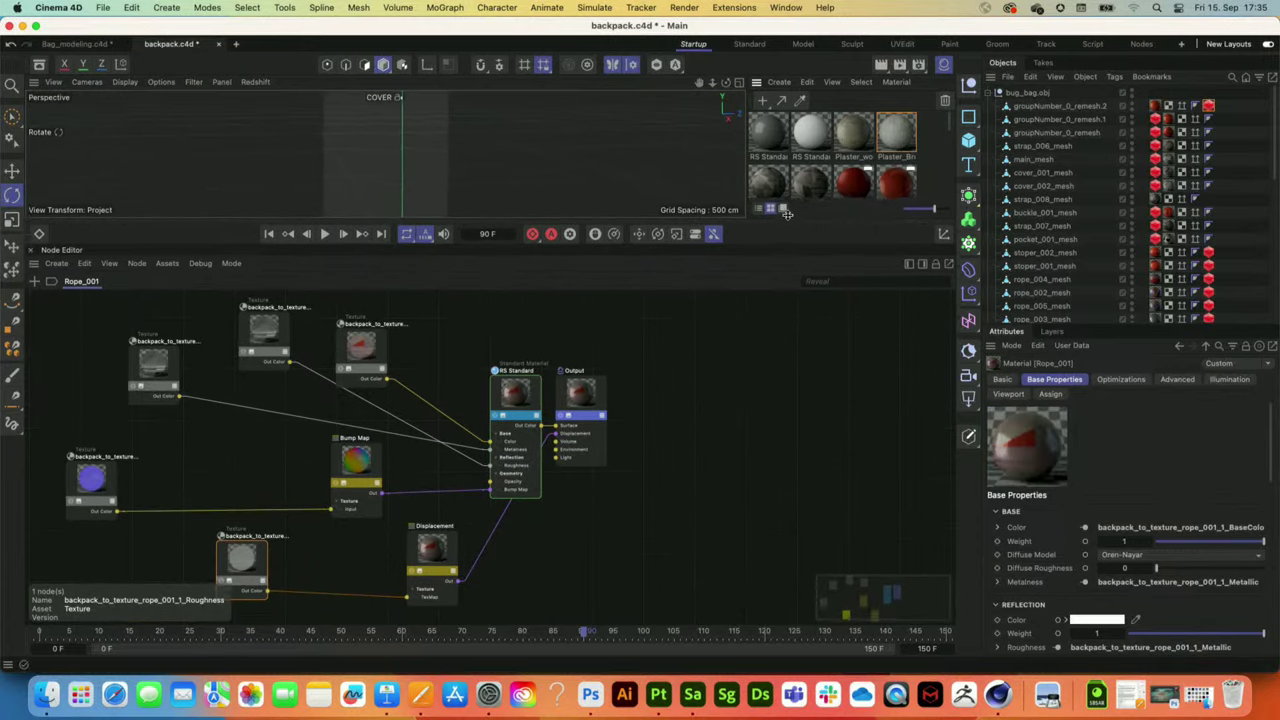
middle_click_drag(420, 420, 652, 372)
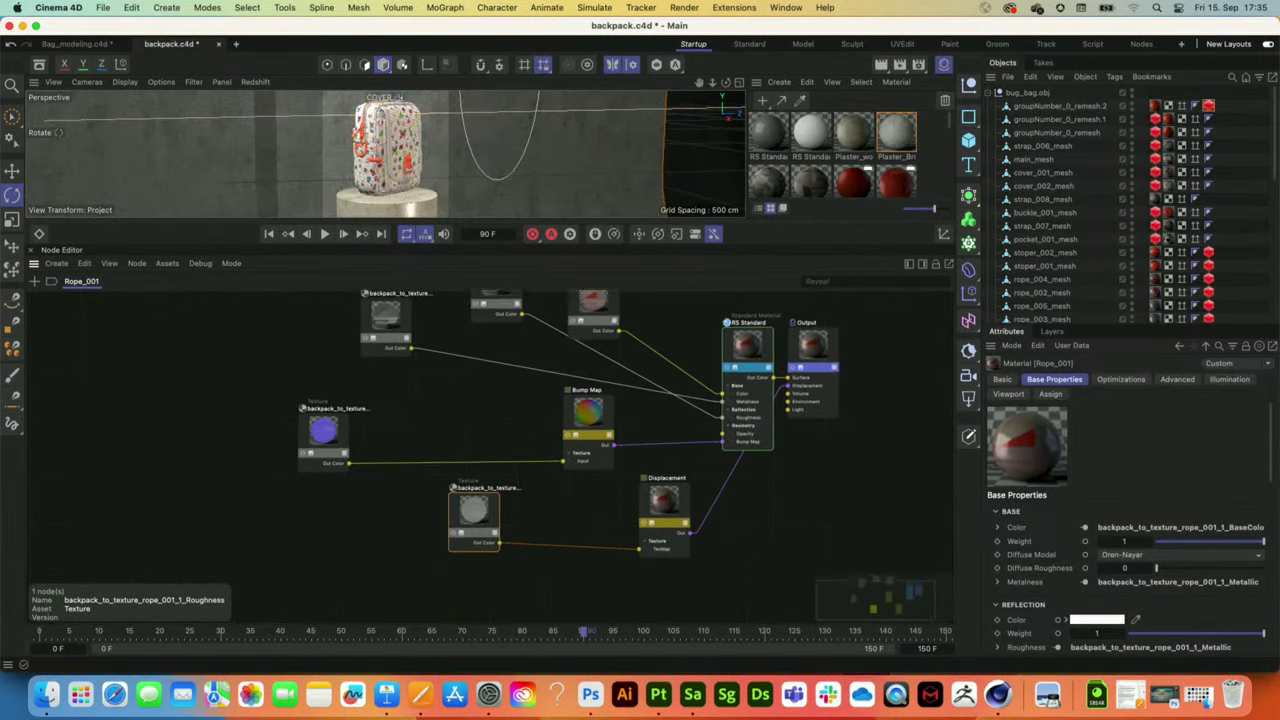
middle_click_drag(458, 505, 398, 496)
scroll(402, 468, "up", 1)
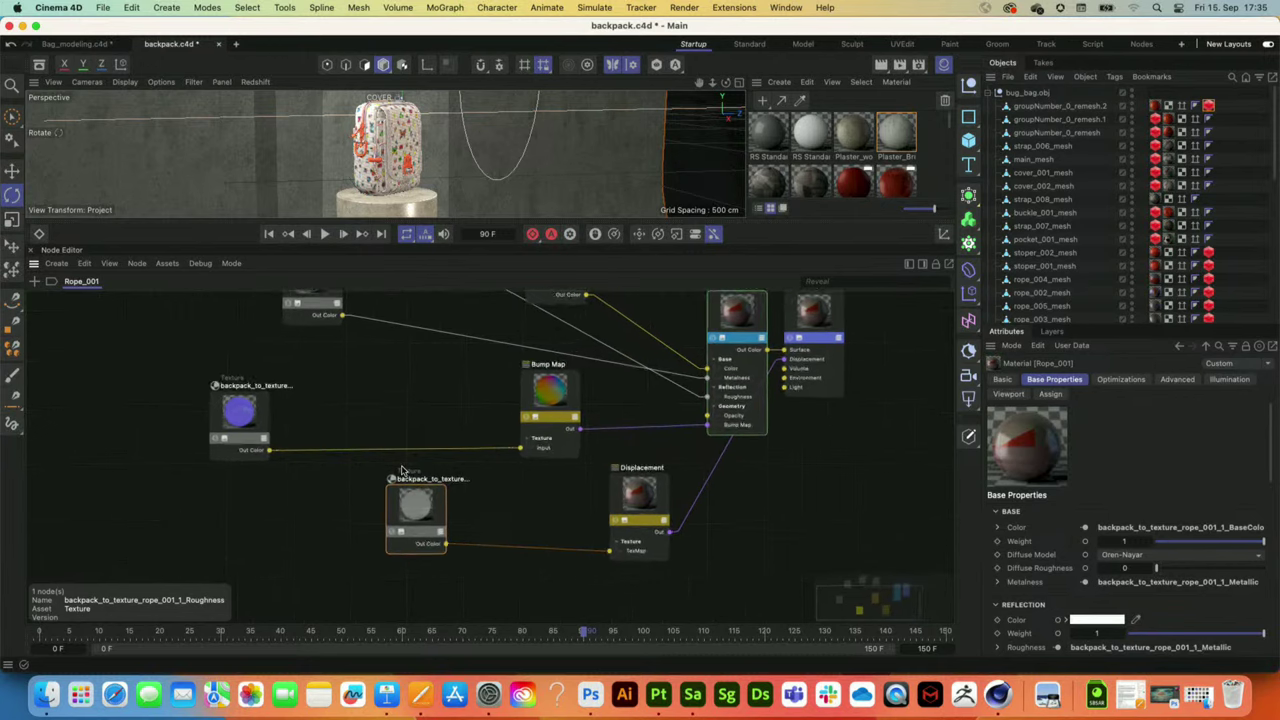
- Move the normal texture node closer to the Bump Map node and reposition the texture node feeding Displacement
middle_click_drag(436, 403, 381, 434)
left_click_drag(188, 451, 323, 423)
left_click_drag(375, 525, 397, 547)
- Arrange the Rope_001 BaseColor, Metallic and Roughness texture nodes in a spaced row above the Bump Map node
middle_click_drag(418, 370, 397, 474)
left_click_drag(499, 383, 569, 357)
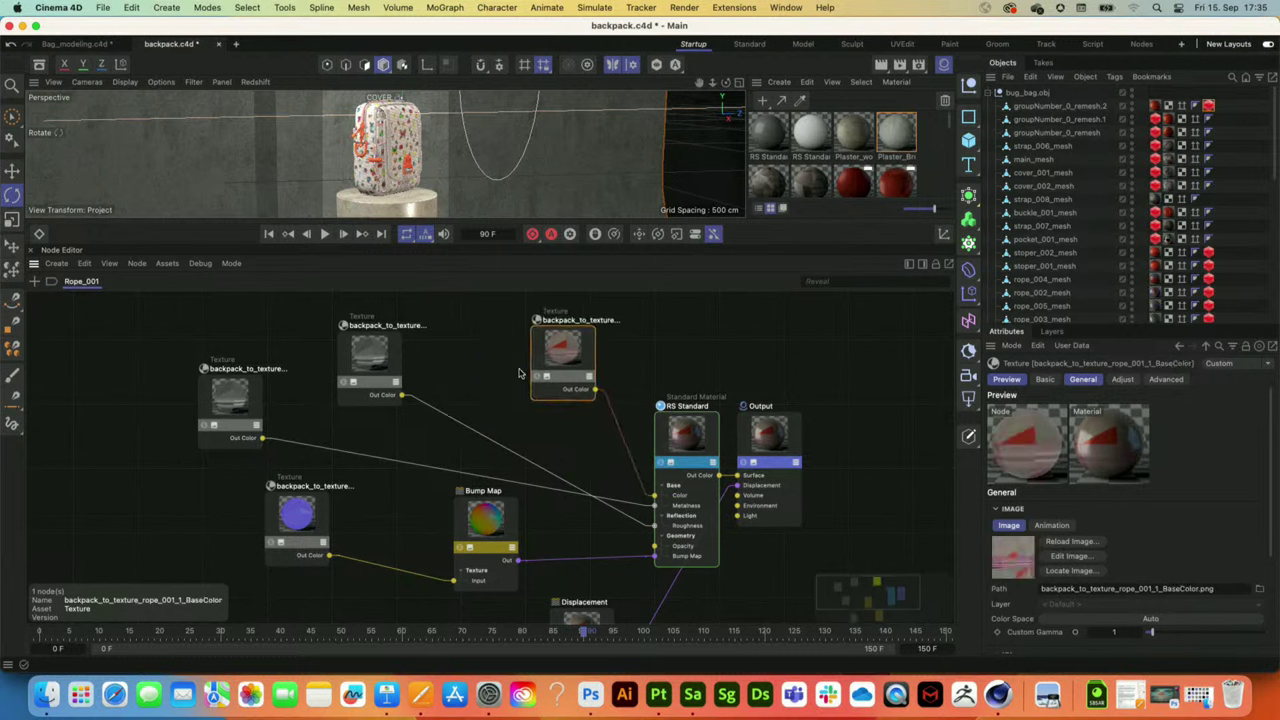
left_click_drag(371, 365, 401, 370)
left_click_drag(227, 399, 294, 409)
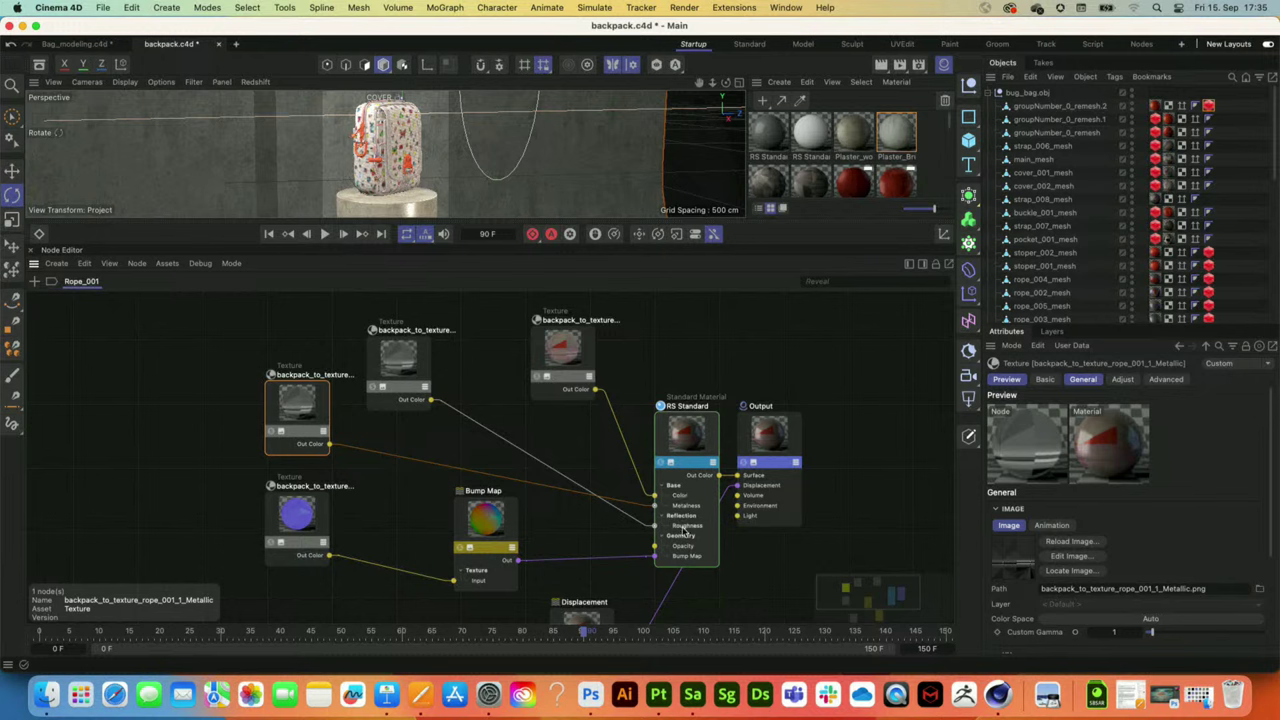
left_click_drag(314, 427, 504, 370)
left_click_drag(396, 362, 317, 380)
left_click_drag(513, 355, 461, 359)
- Line up the Bump Map node with its normal texture node and show the Bump Map's input settings
mouse_move(490, 516)
left_mouse_down()
mouse_move(449, 483)
mouse_move(462, 478)
mouse_move(471, 500)
left_mouse_up()
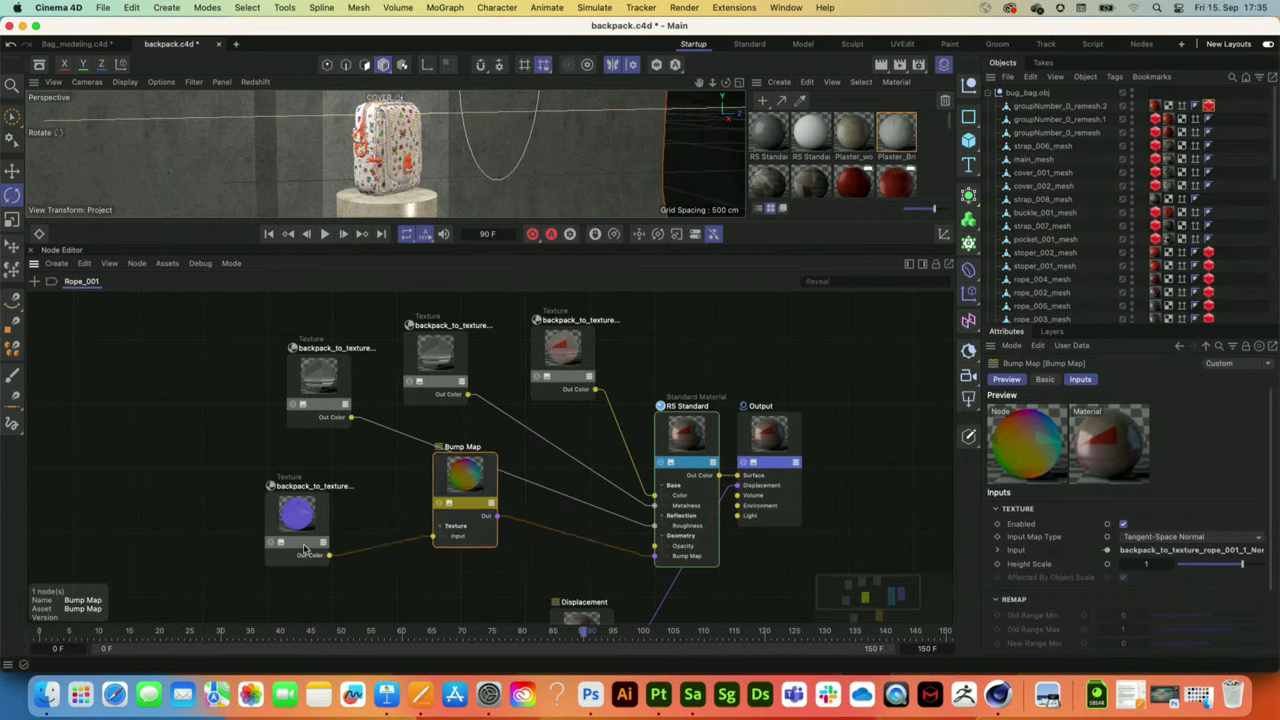
left_click(322, 515)
left_click_drag(324, 515, 325, 496)
left_click(473, 482)
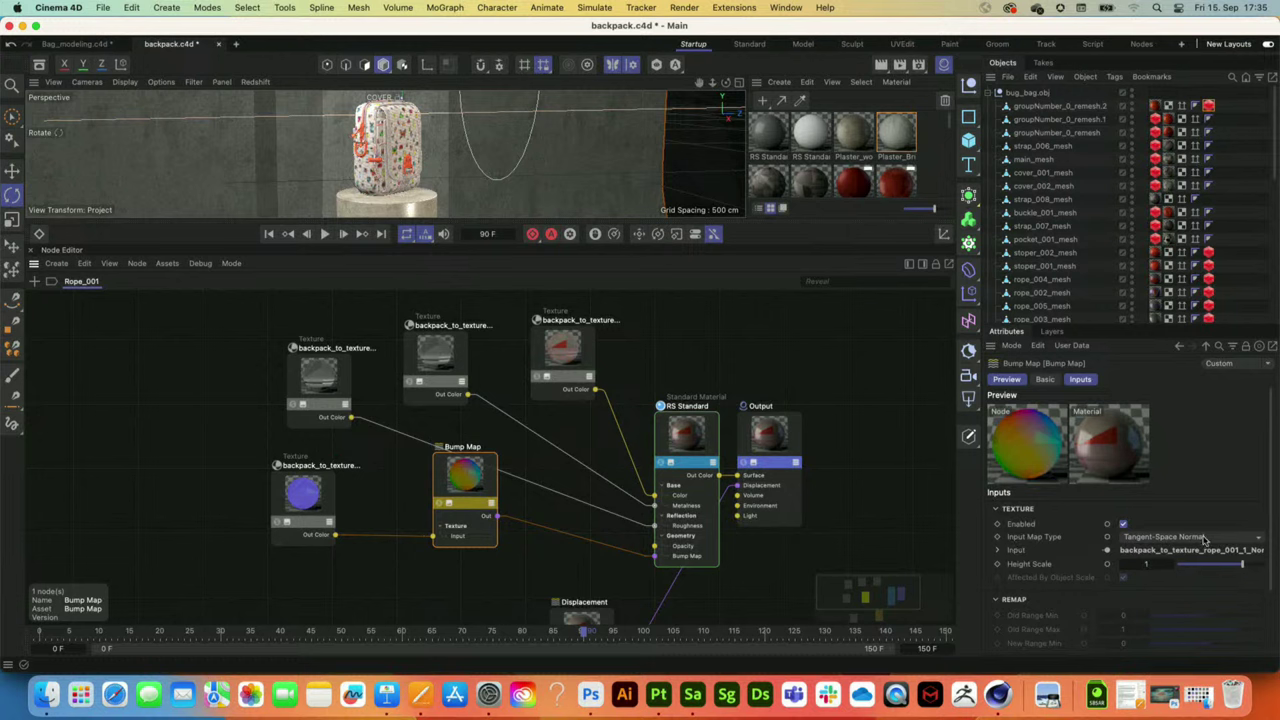
- Move the Displacement node and its texture node closer to the rest of the graph and show the Displacement settings
scroll(631, 600, "down", 5)
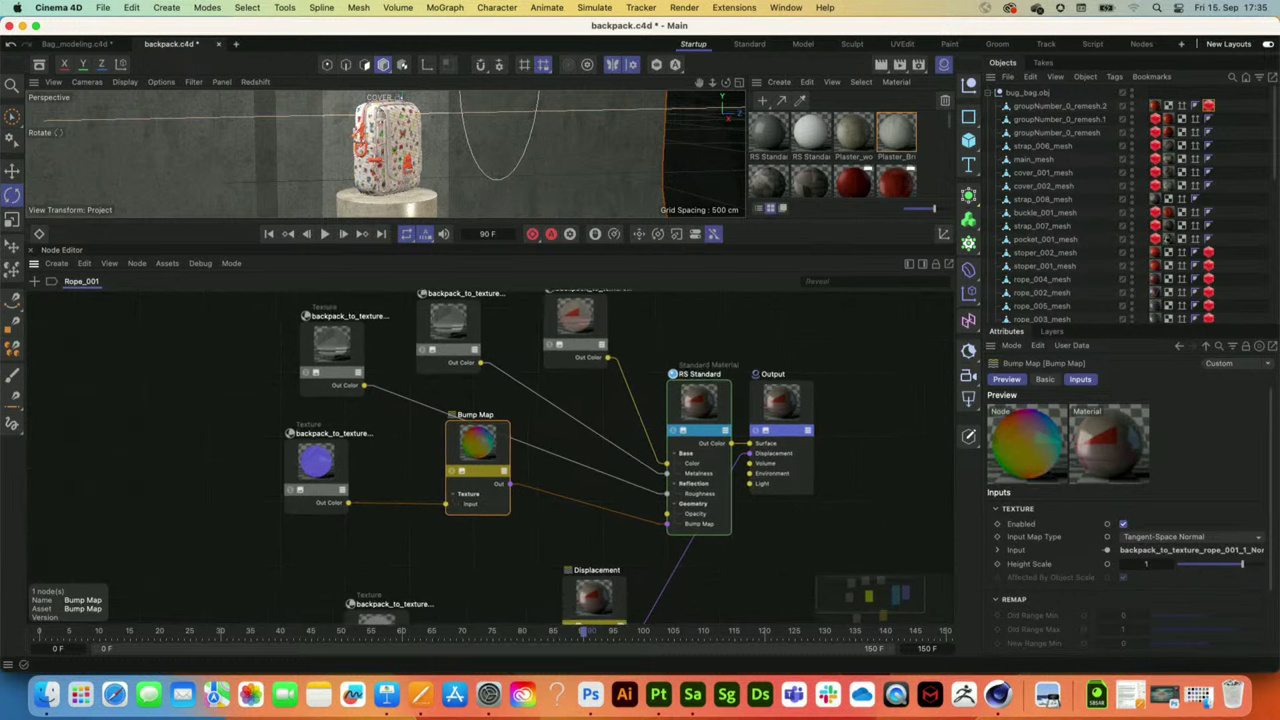
left_click_drag(583, 483, 542, 438)
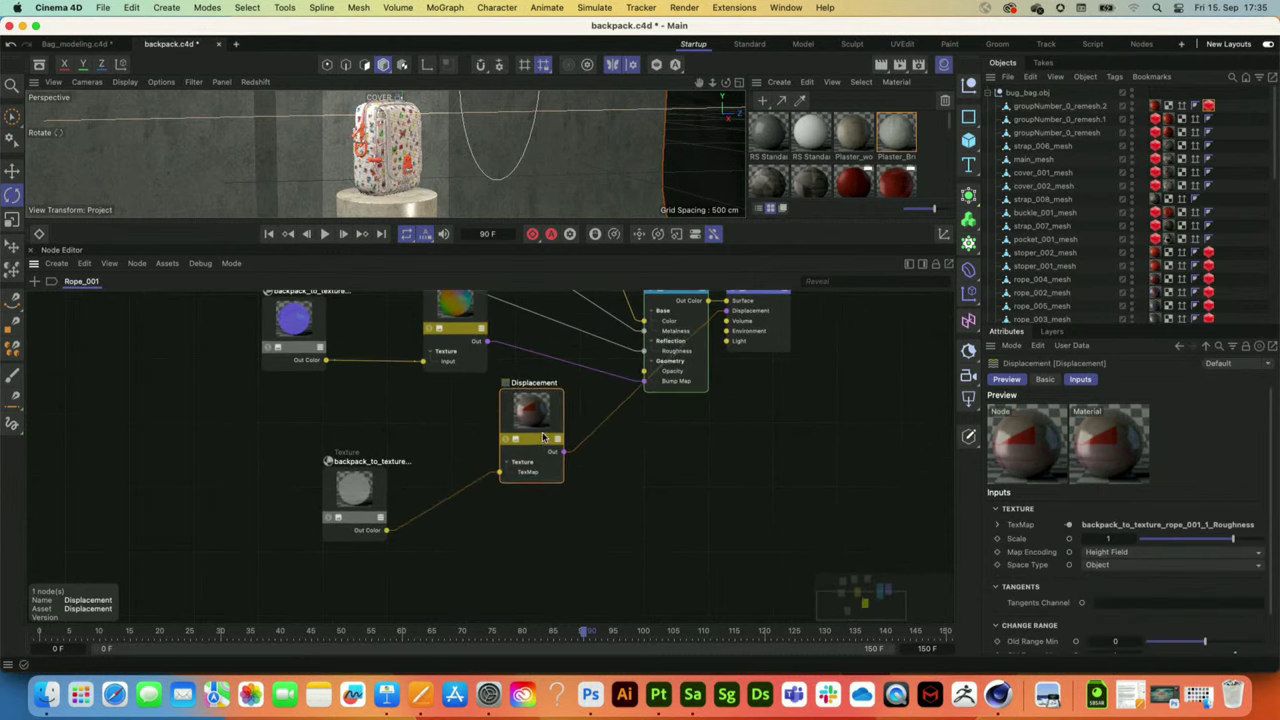
left_click_drag(368, 500, 392, 457)
left_click(540, 413)
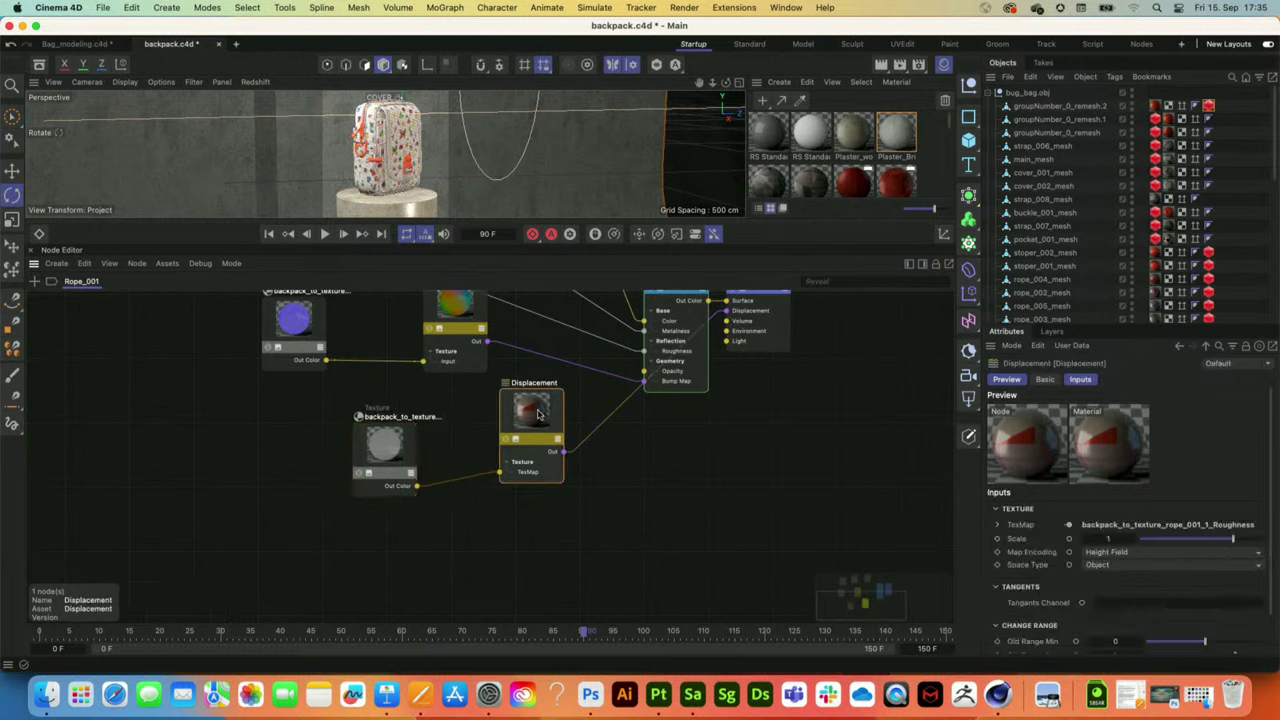
- Nudge the Displacement node slightly closer to the texture node that feeds its TexMap input
left_click_drag(538, 420, 530, 423)
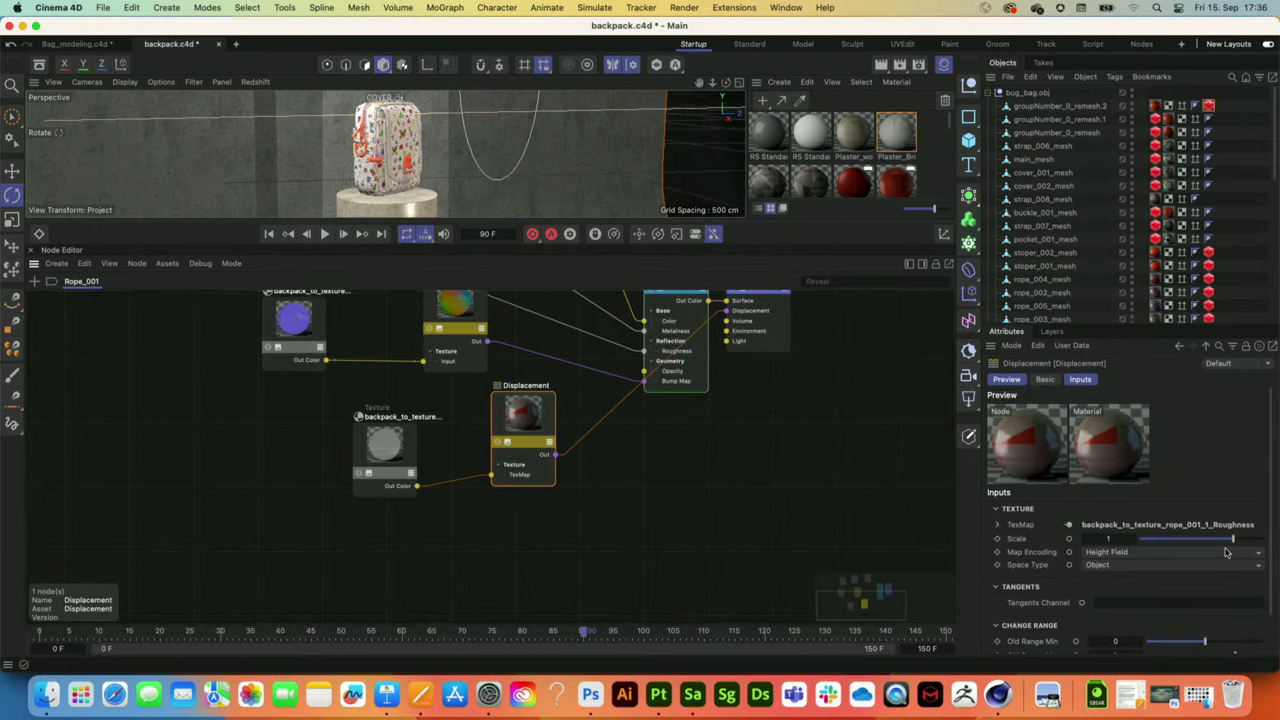
middle_click_drag(750, 394, 727, 489)
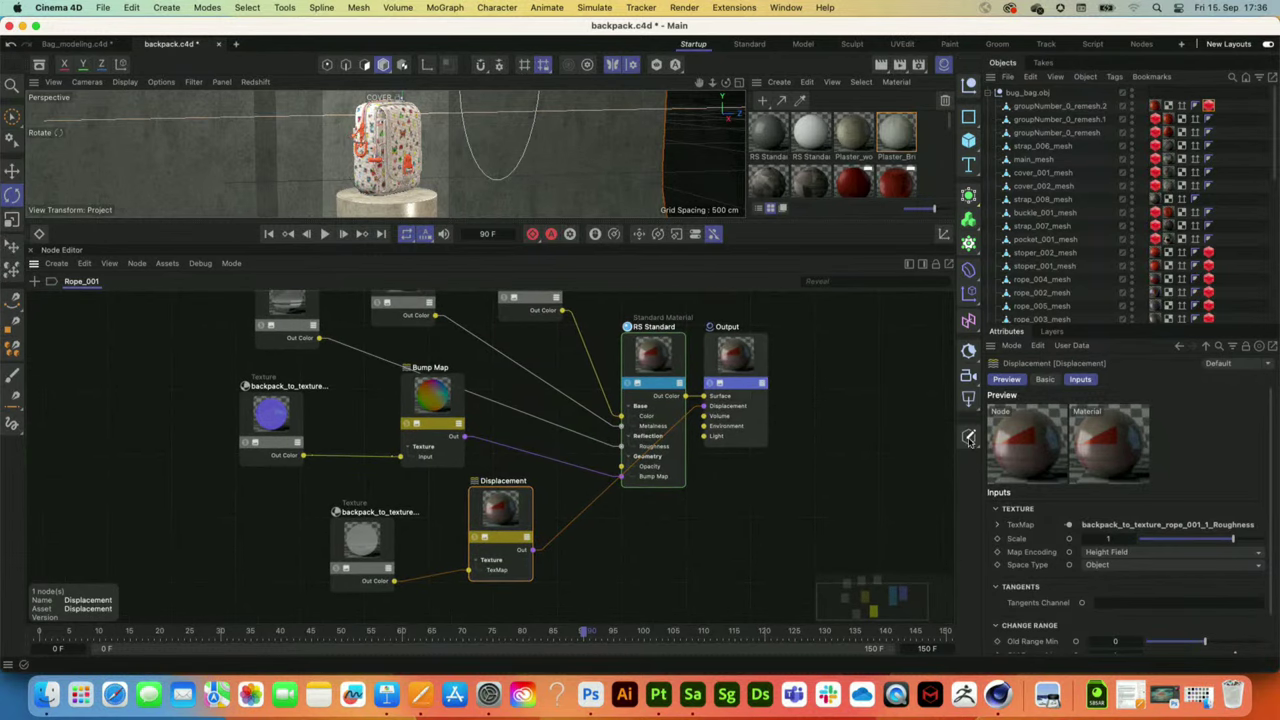
- Show the Redshift Object tag of cover_001_mesh and review its Geometry override settings for tessellation and displacement alongside the node graph
left_click(1156, 173)
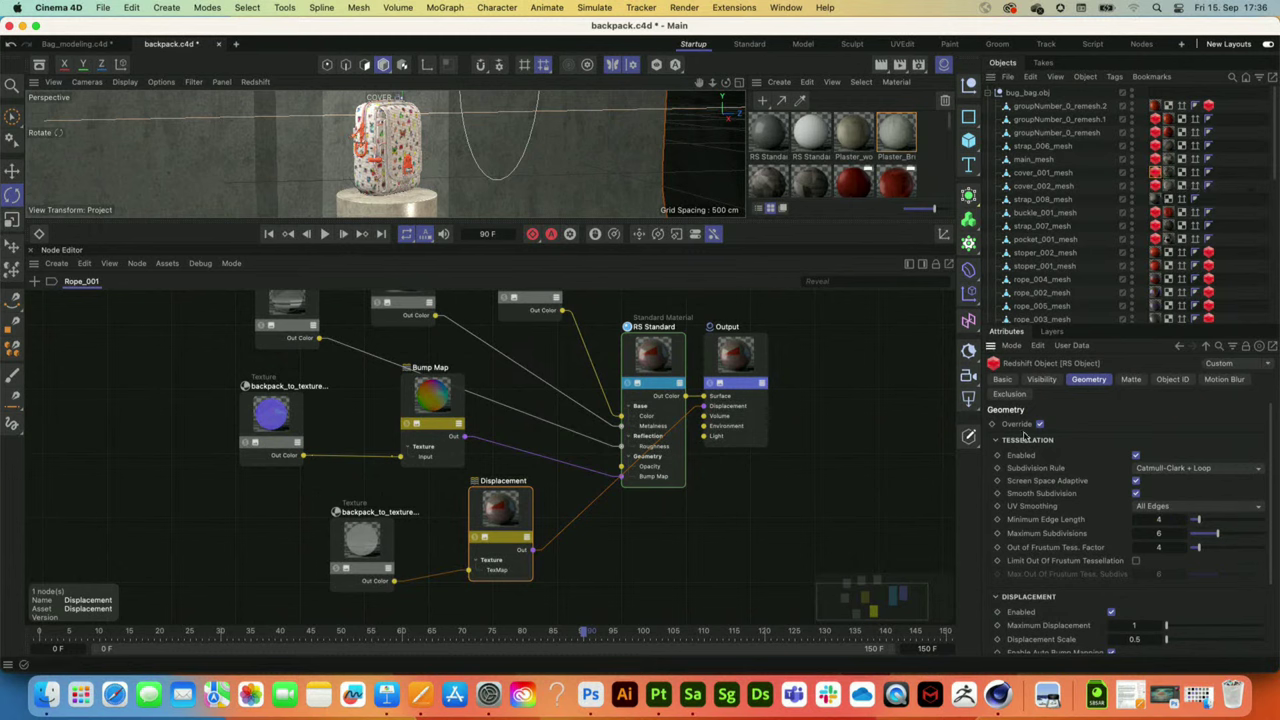
scroll(1084, 506, "down", 3)
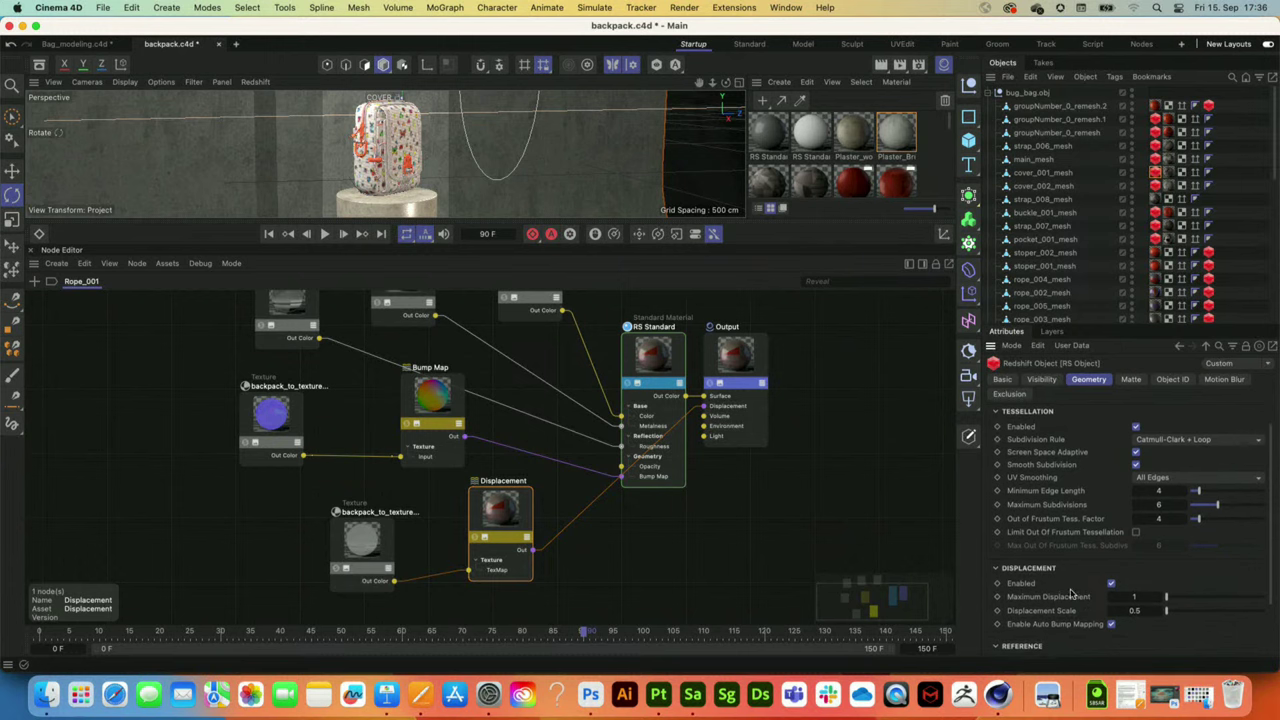
scroll(1078, 600, "down", 3)
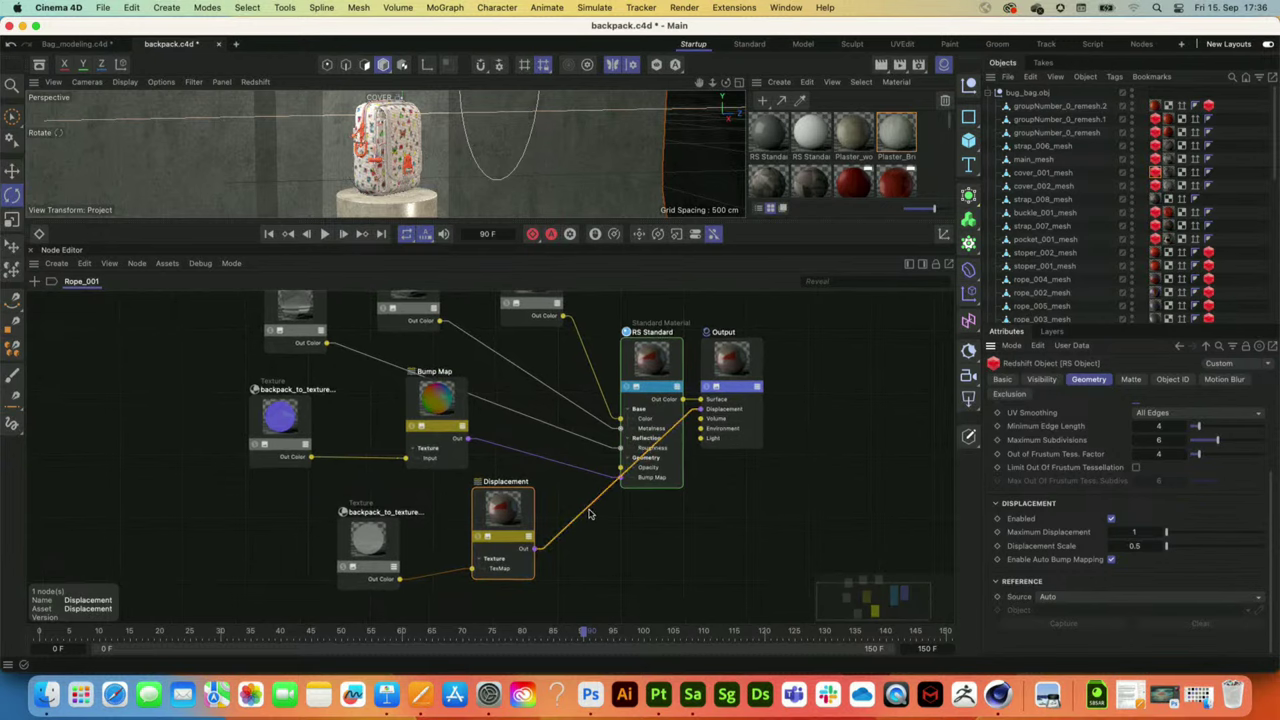
scroll(539, 418, "up", 3)
scroll(539, 418, "down", 1)
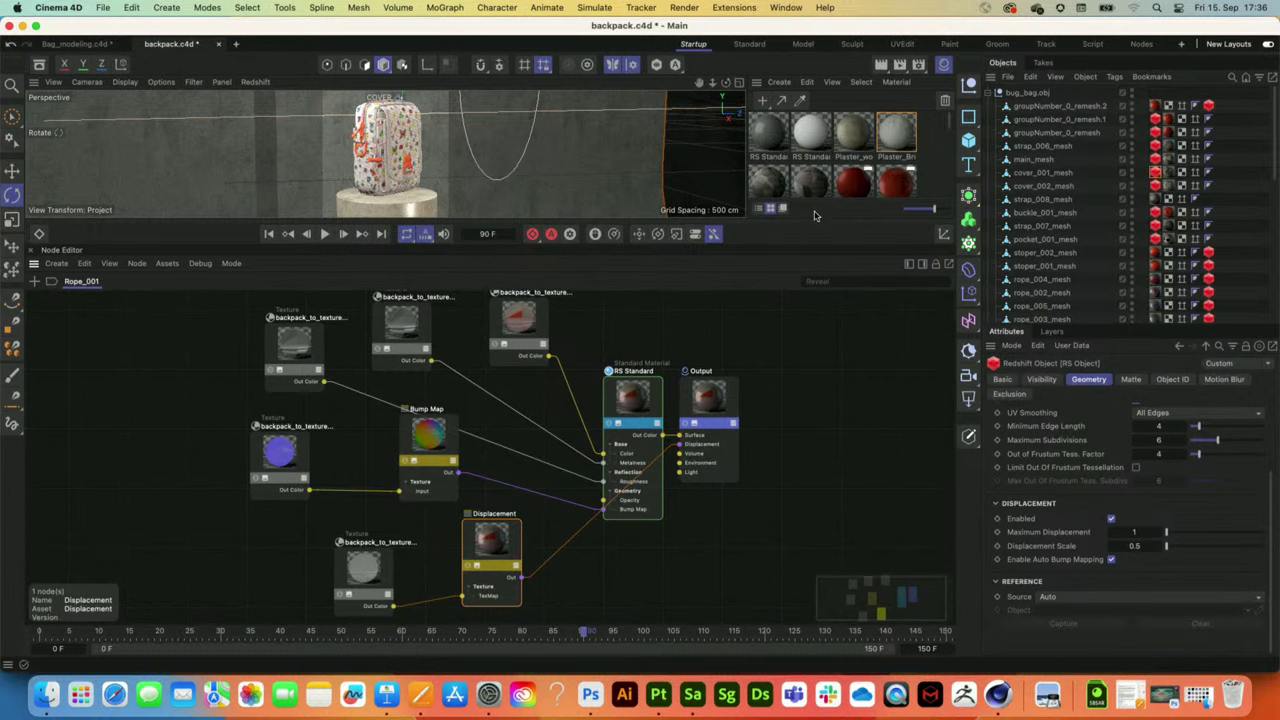
- Enlarge the 3D viewport over the node editor, and switch to Keynote to play IBC_presentation from the "Texturing in Cinema 4D" slide
left_click_drag(813, 222, 823, 537)
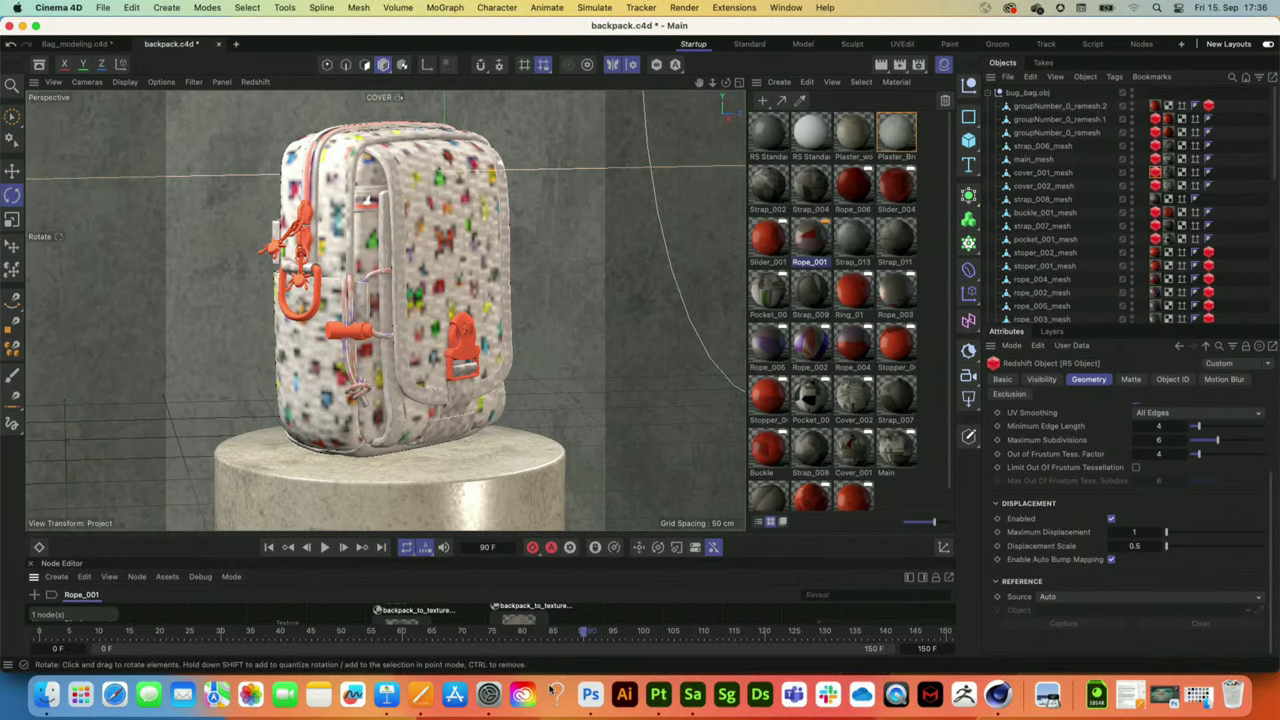
left_click(386, 694)
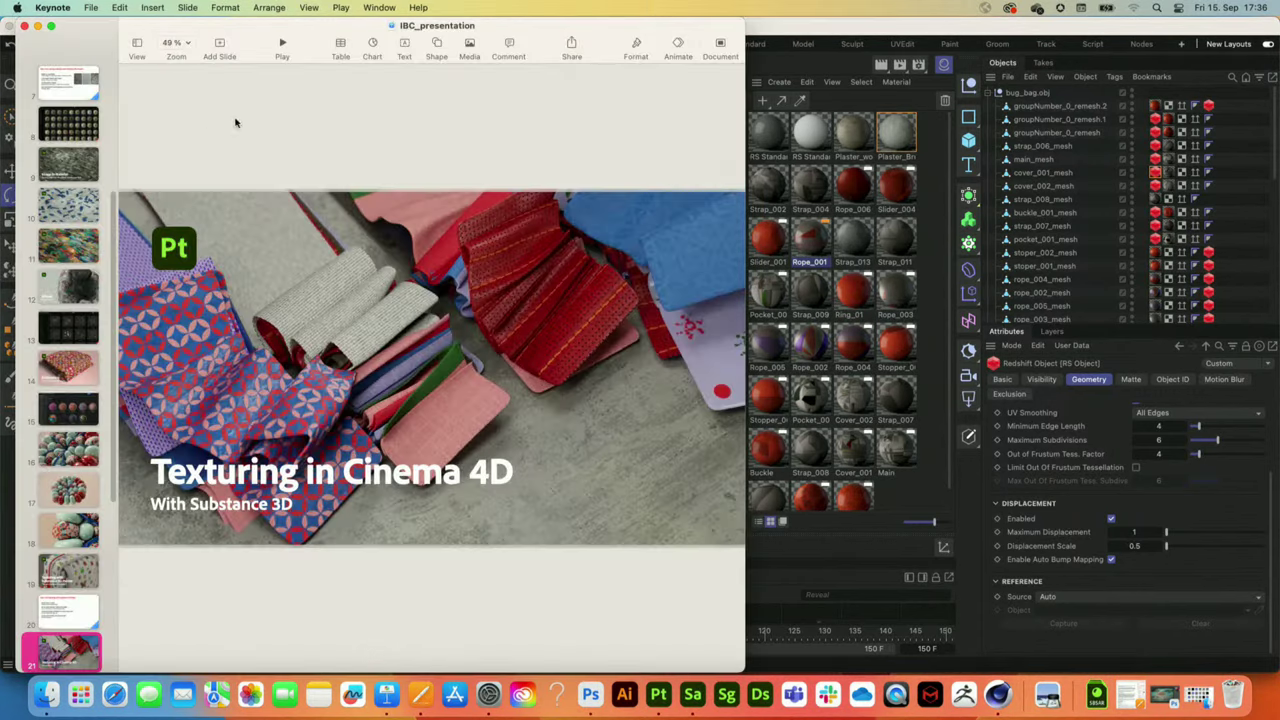
left_click(282, 46)
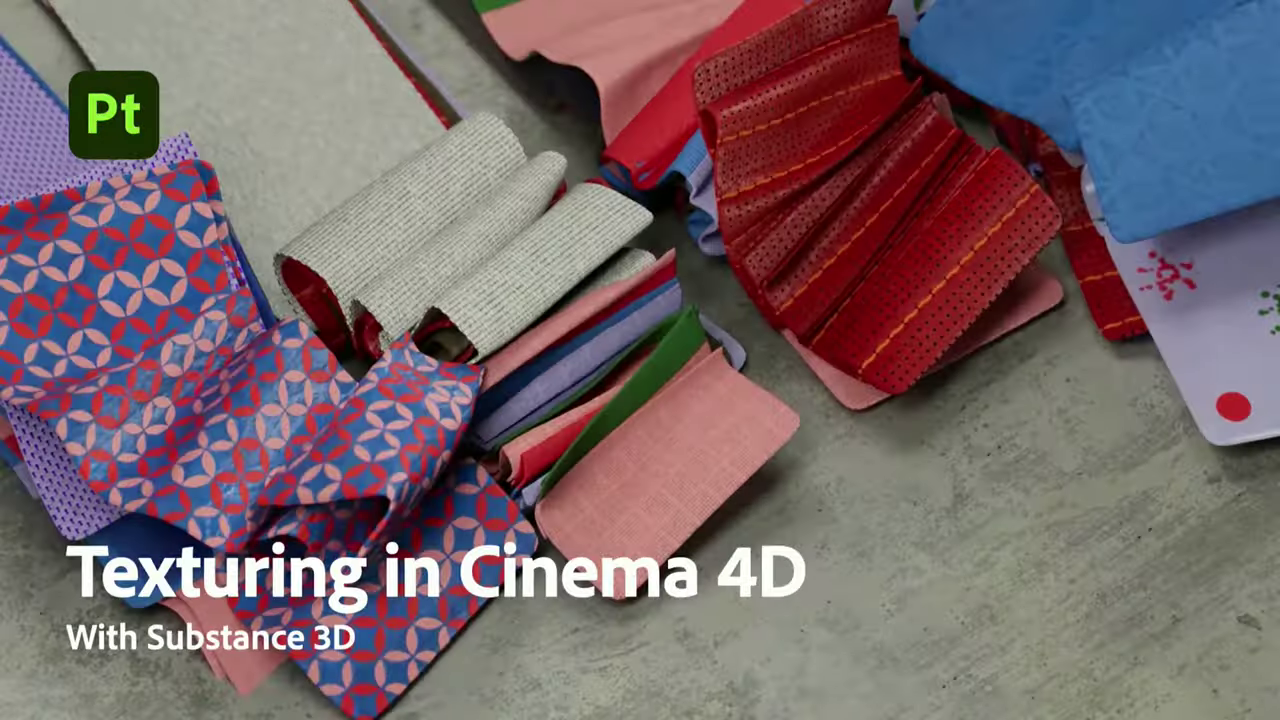